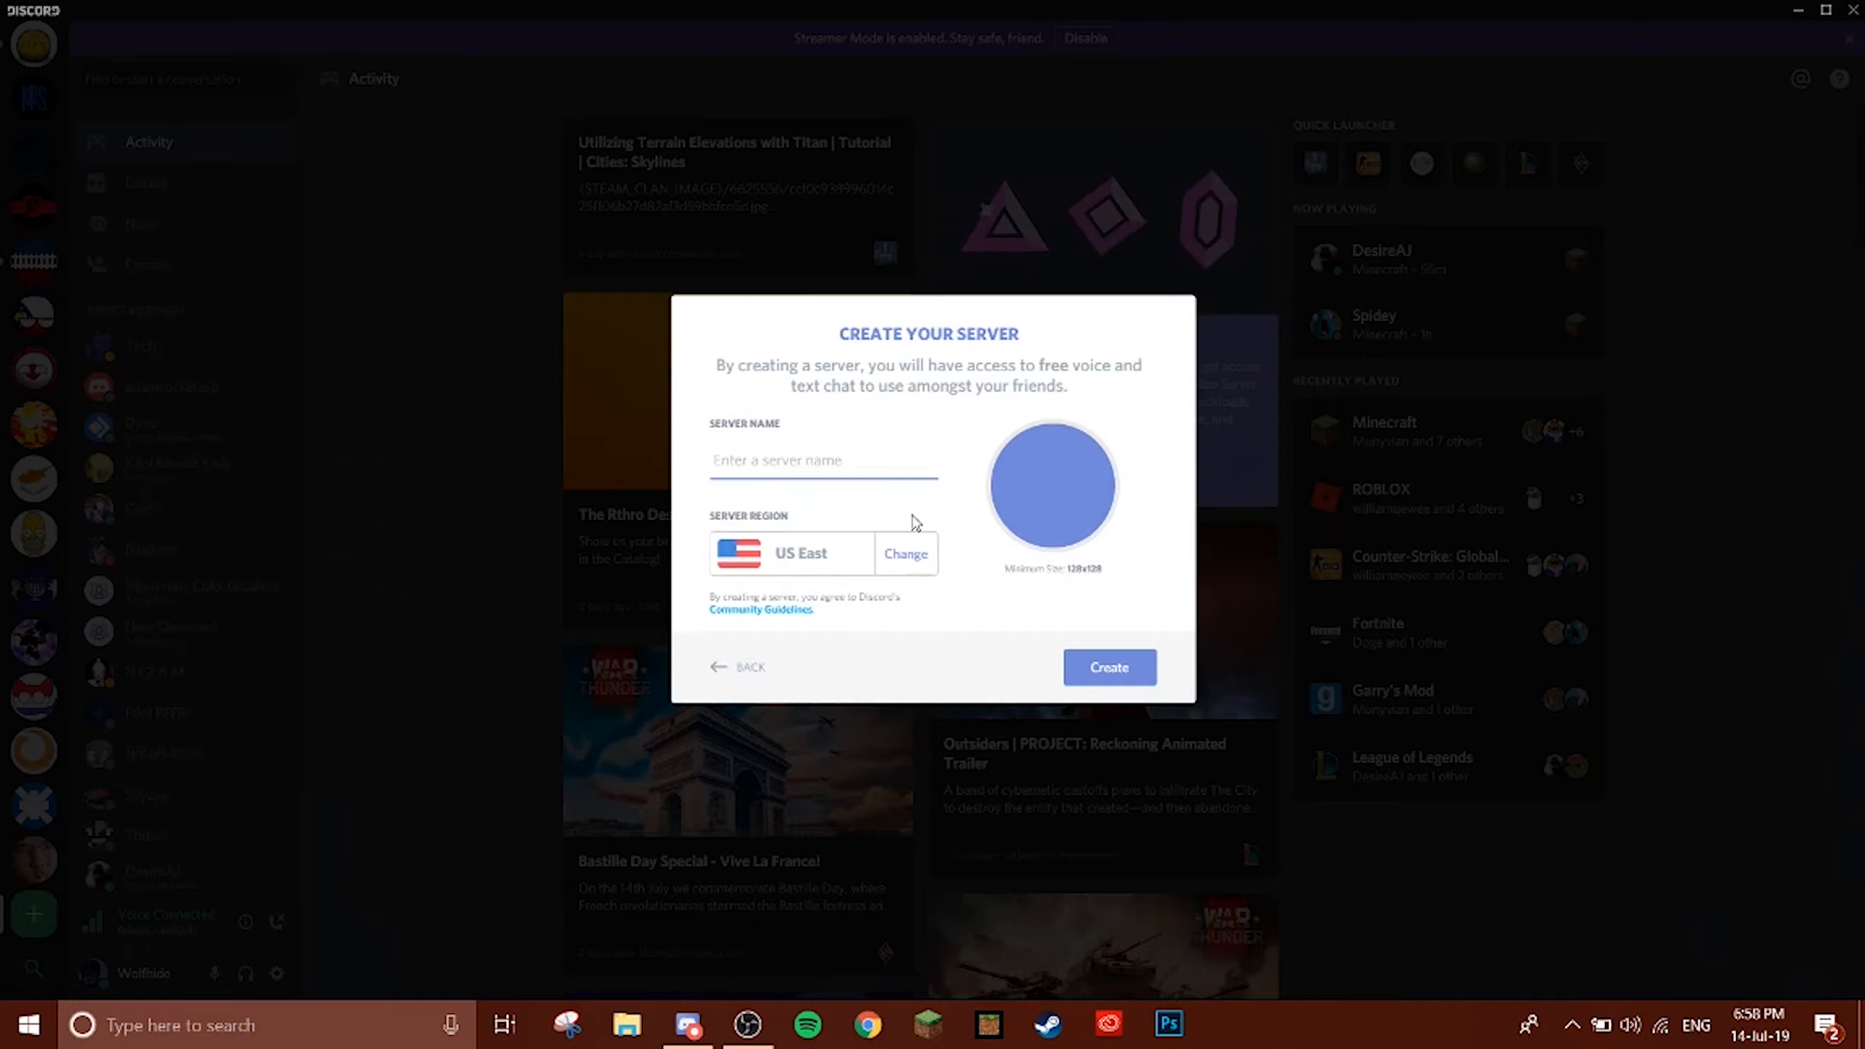
Create a server named "Zxcghjkl;" in the US East region and dismiss the friend invitation dialog.
{"action": "type", "text": "Zxcghjkl;"}
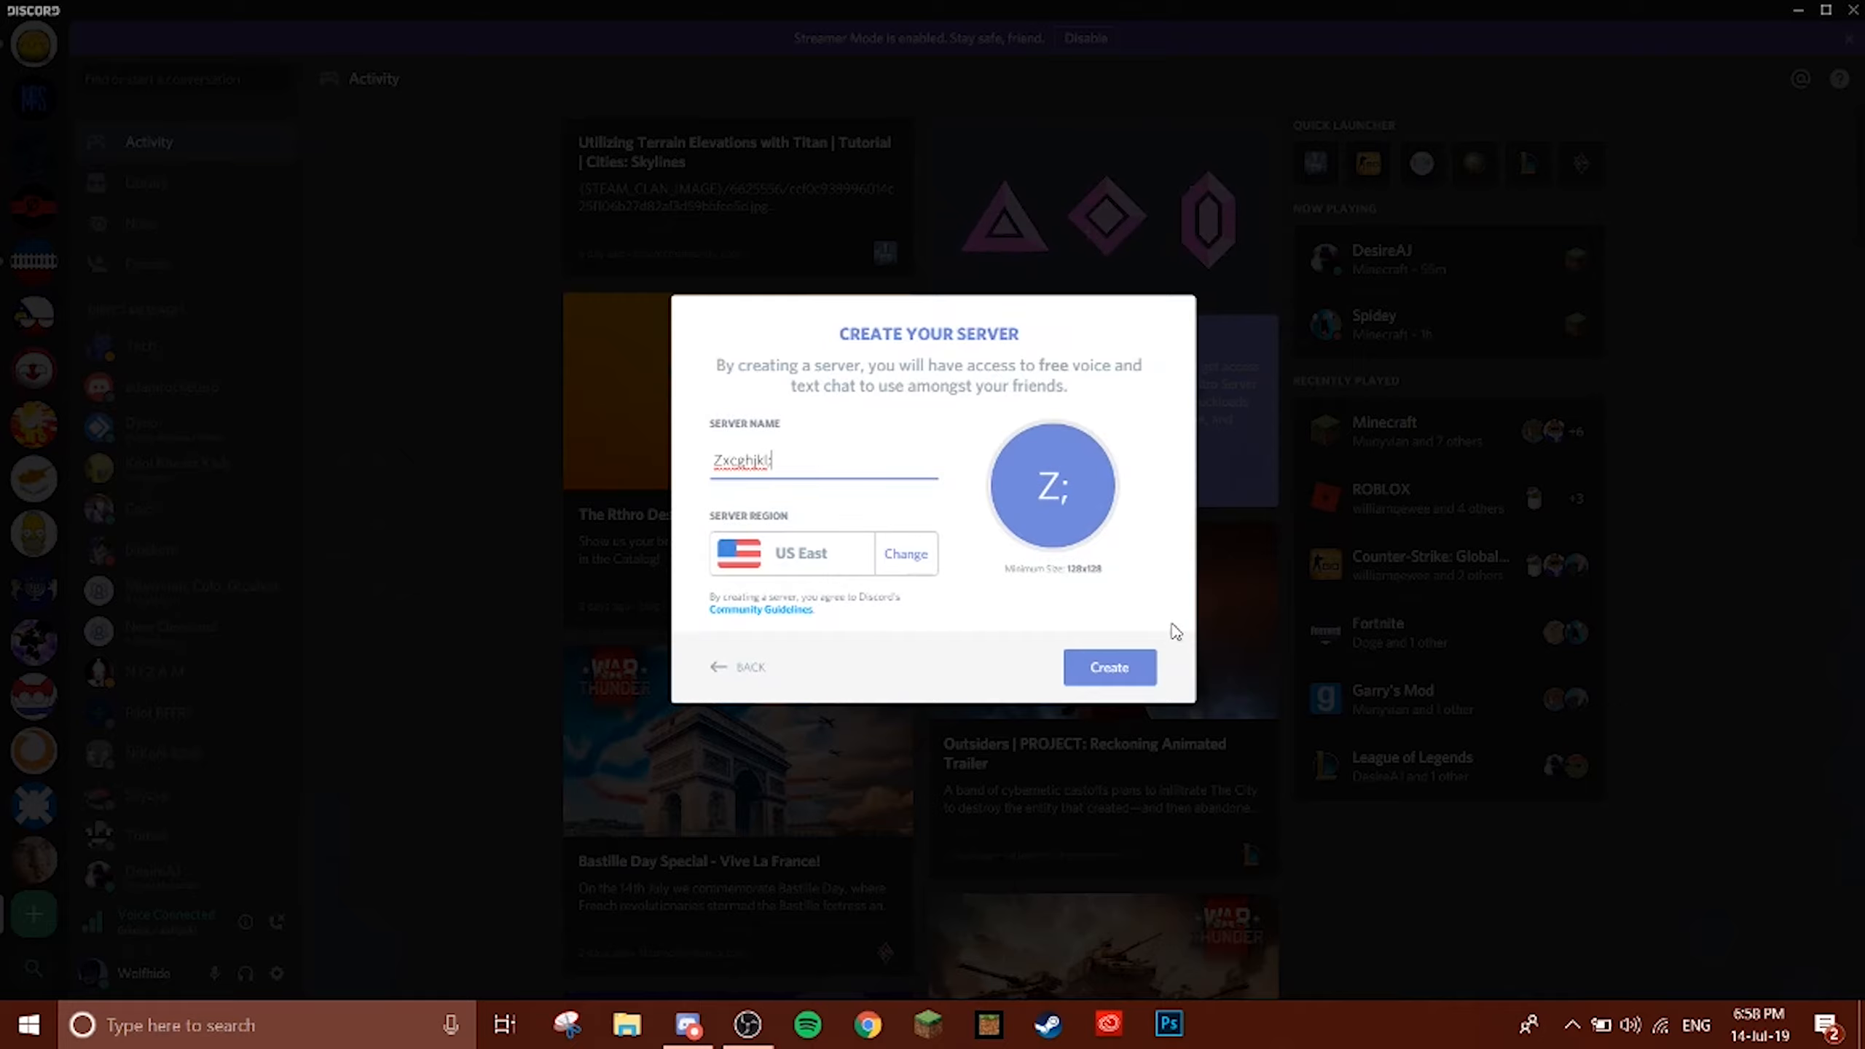
{"action": "left_click", "coordinate": [1105, 666]}
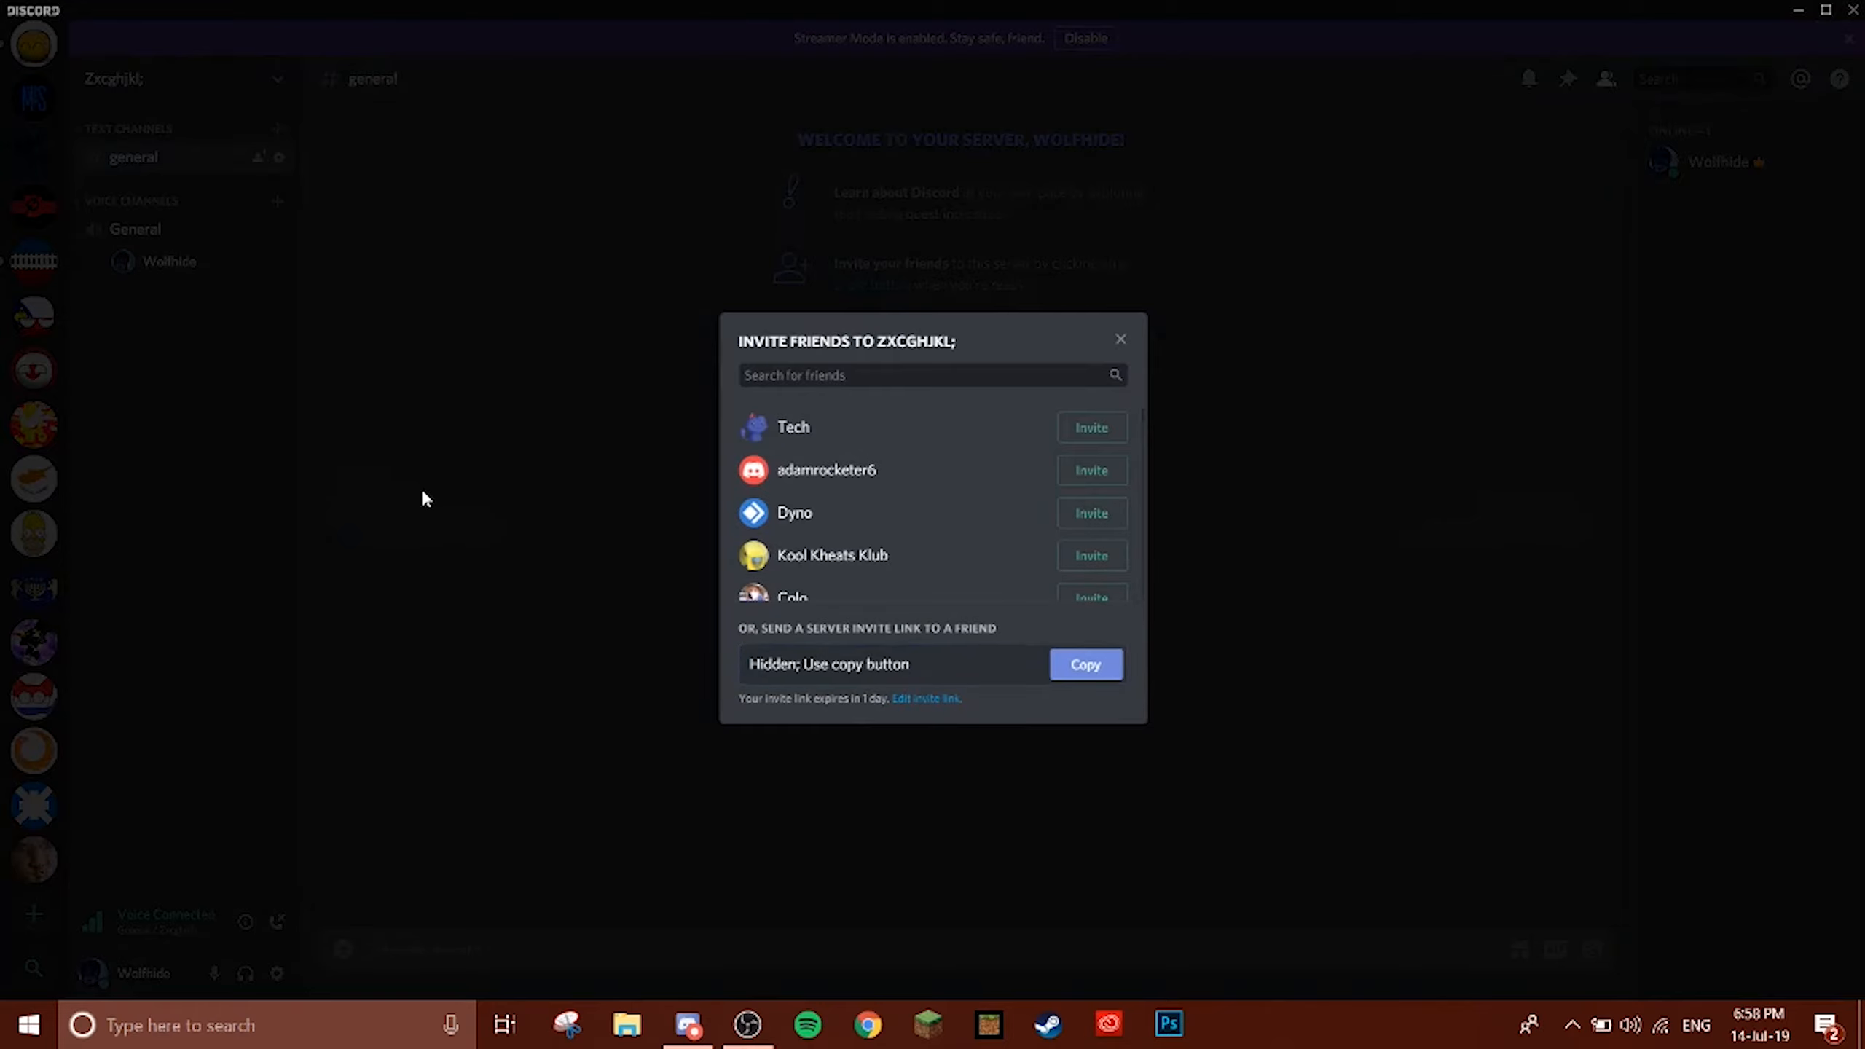
{"action": "left_click", "coordinate": [420, 488]}
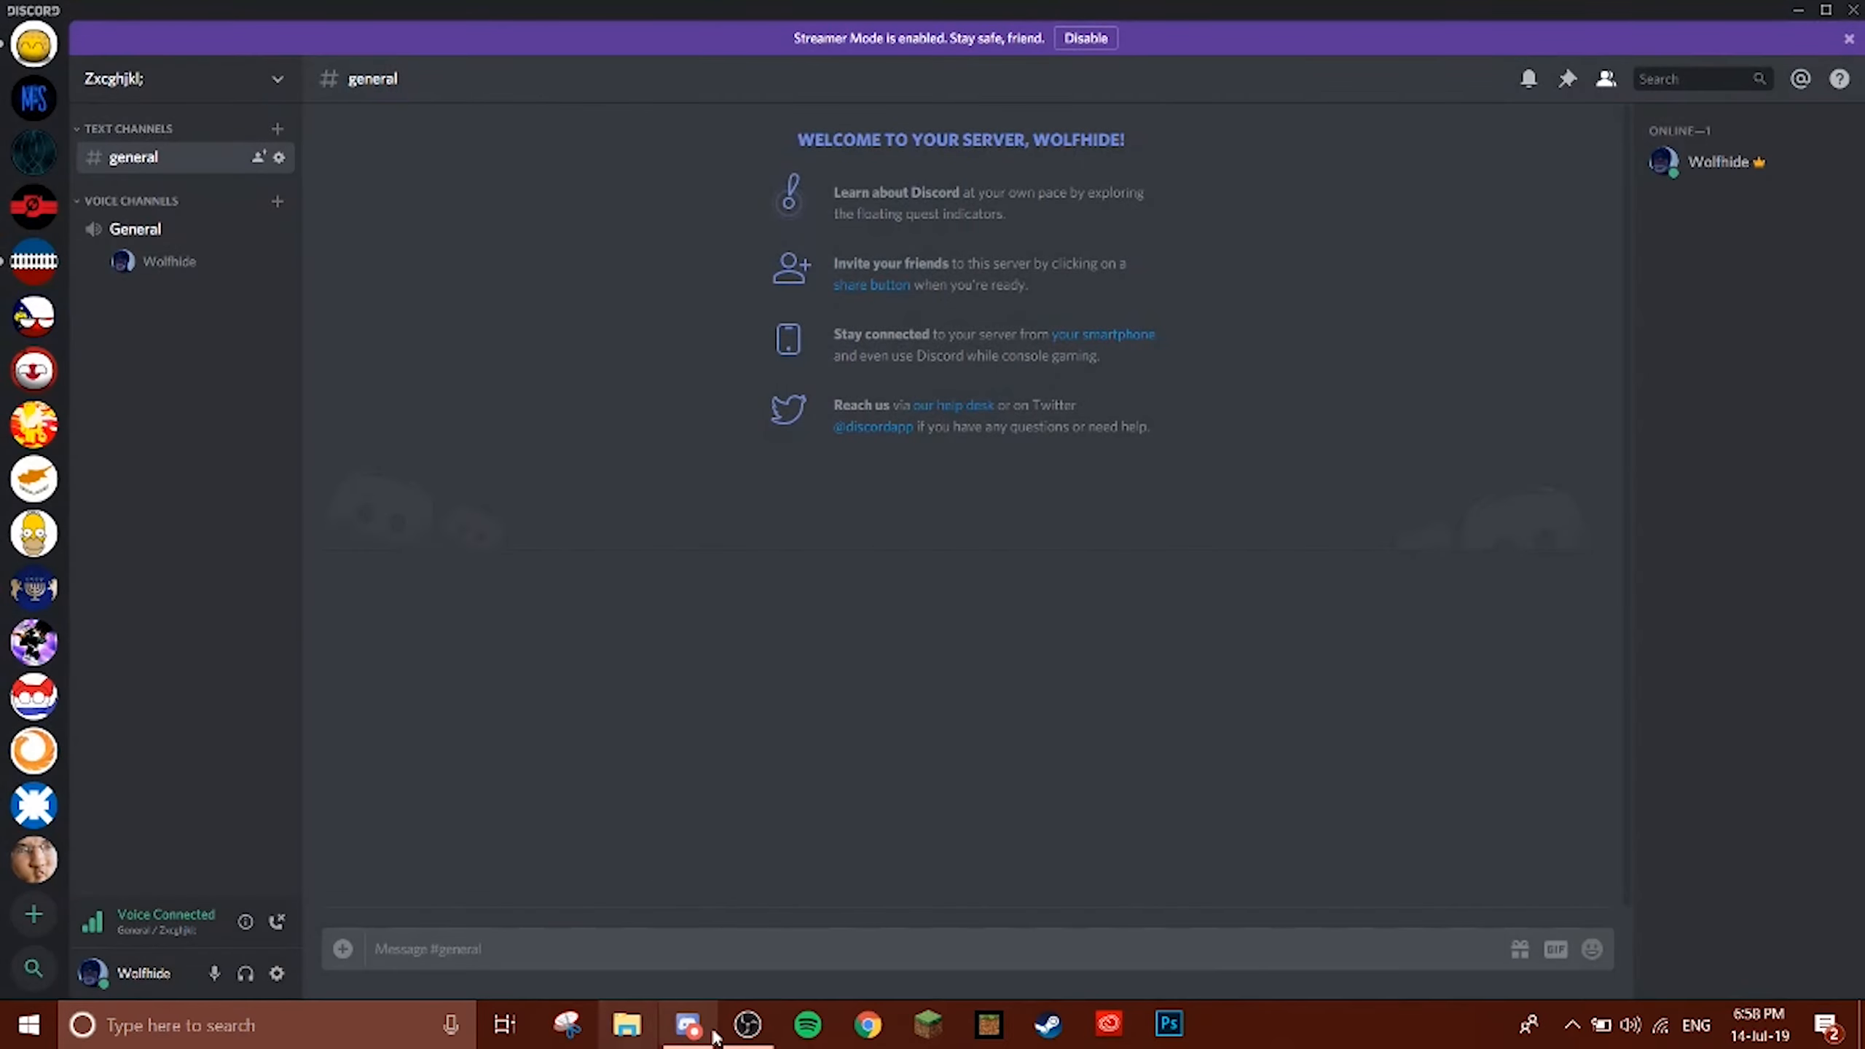
Switch to Chrome, search for "mee6 invite" and open the MEE6 - The Discord Bot website.
{"action": "left_click", "coordinate": [876, 1018]}
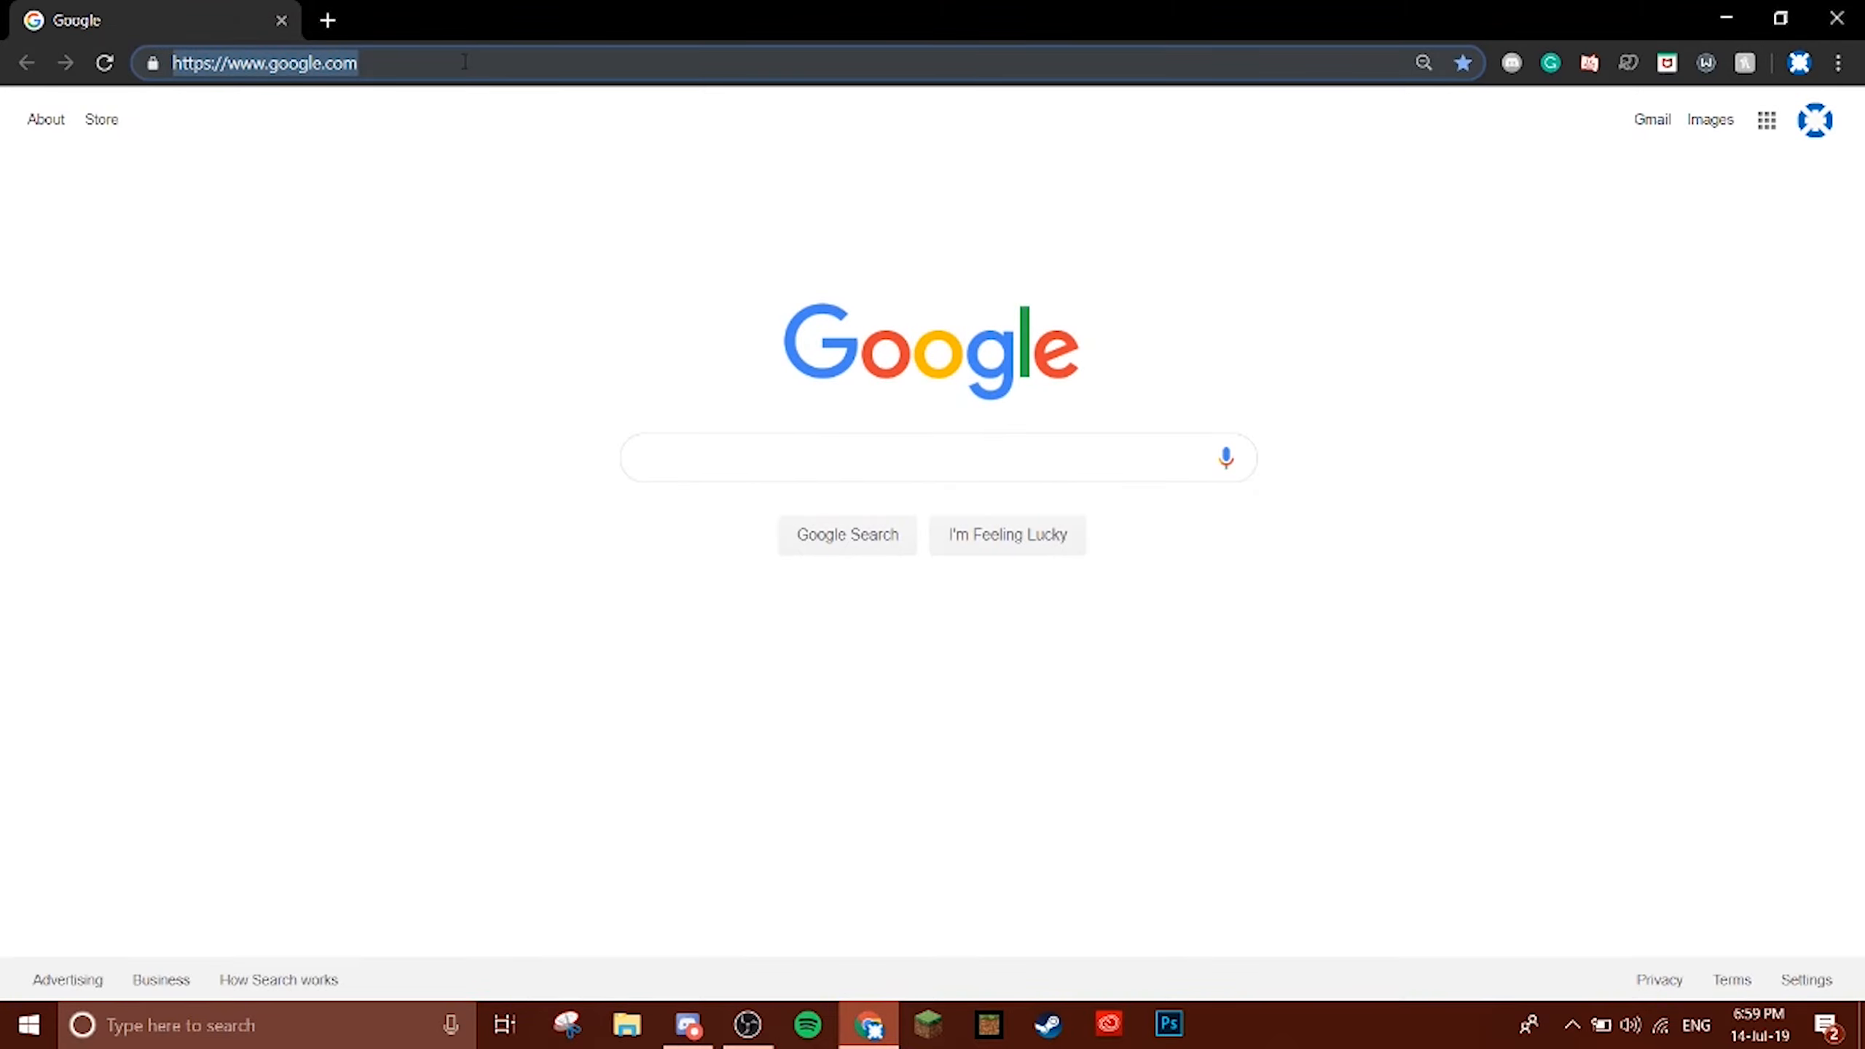
{"action": "left_click", "coordinate": [464, 62]}
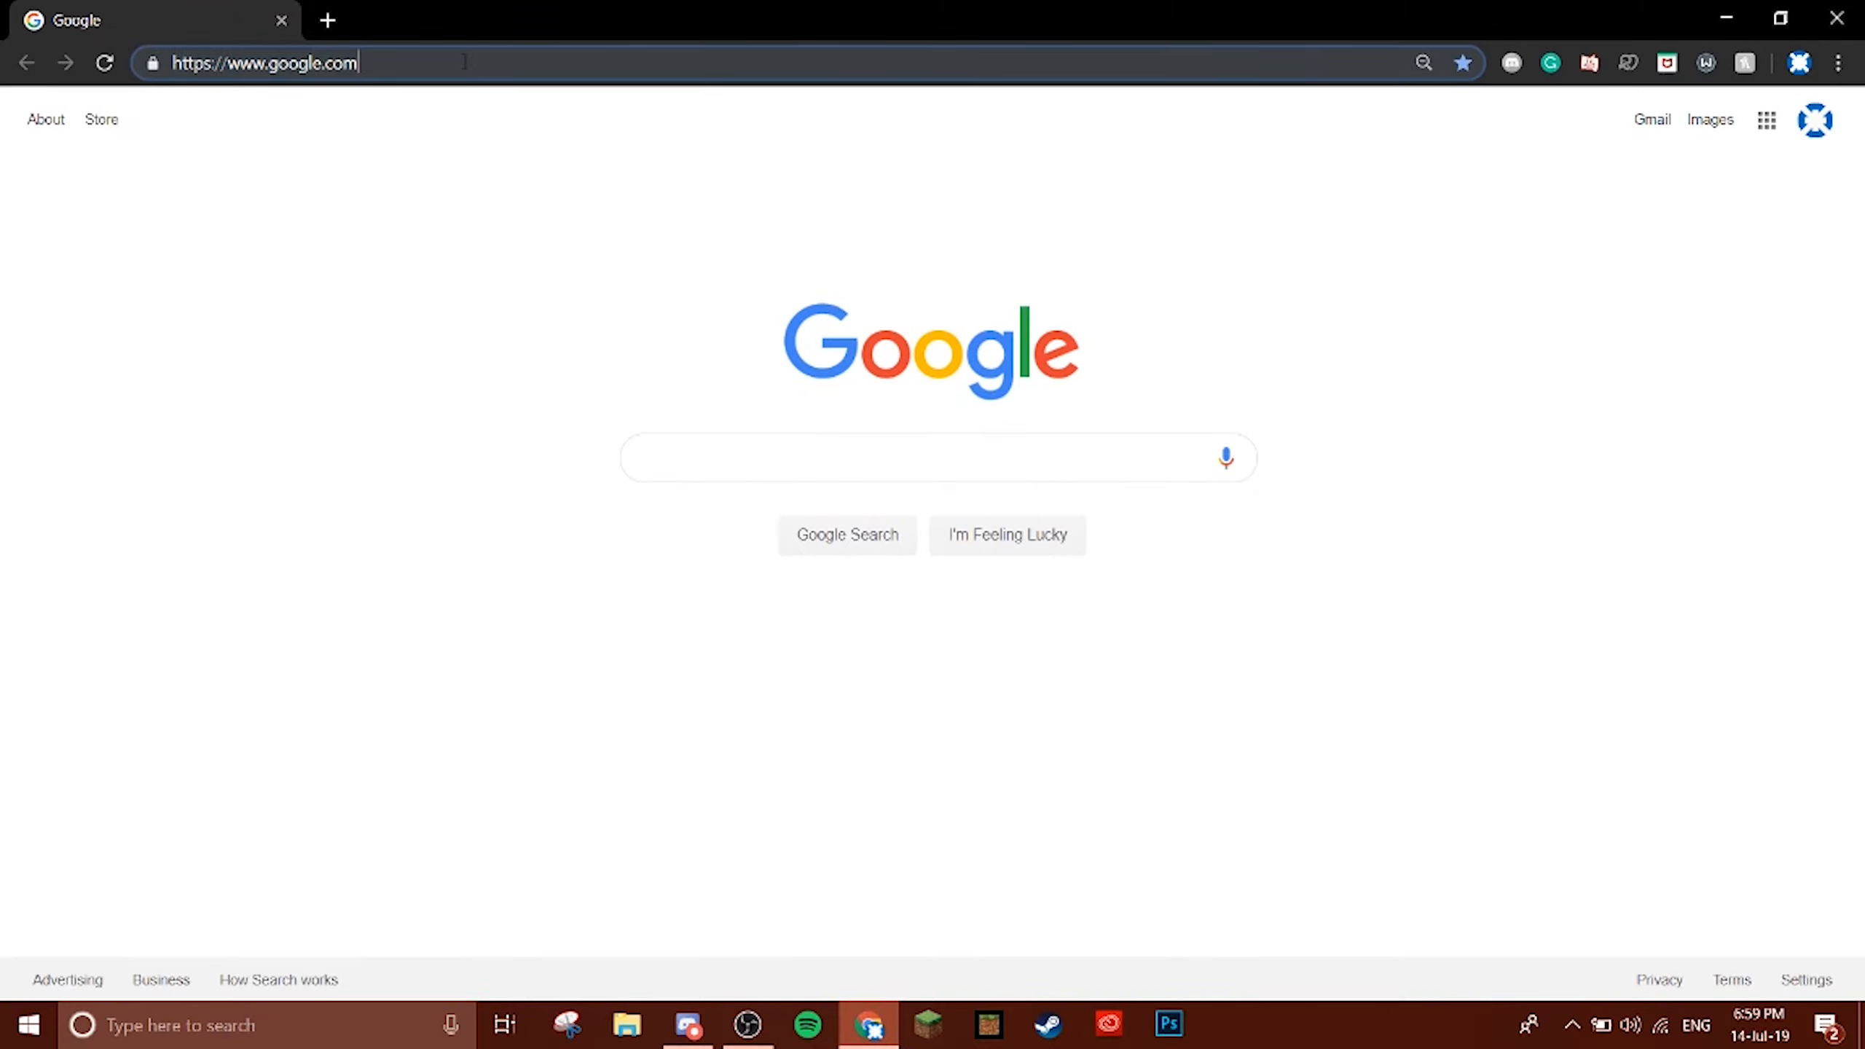
{"action": "key", "text": "ctrl+a"}
{"action": "key", "text": "BackSpace"}
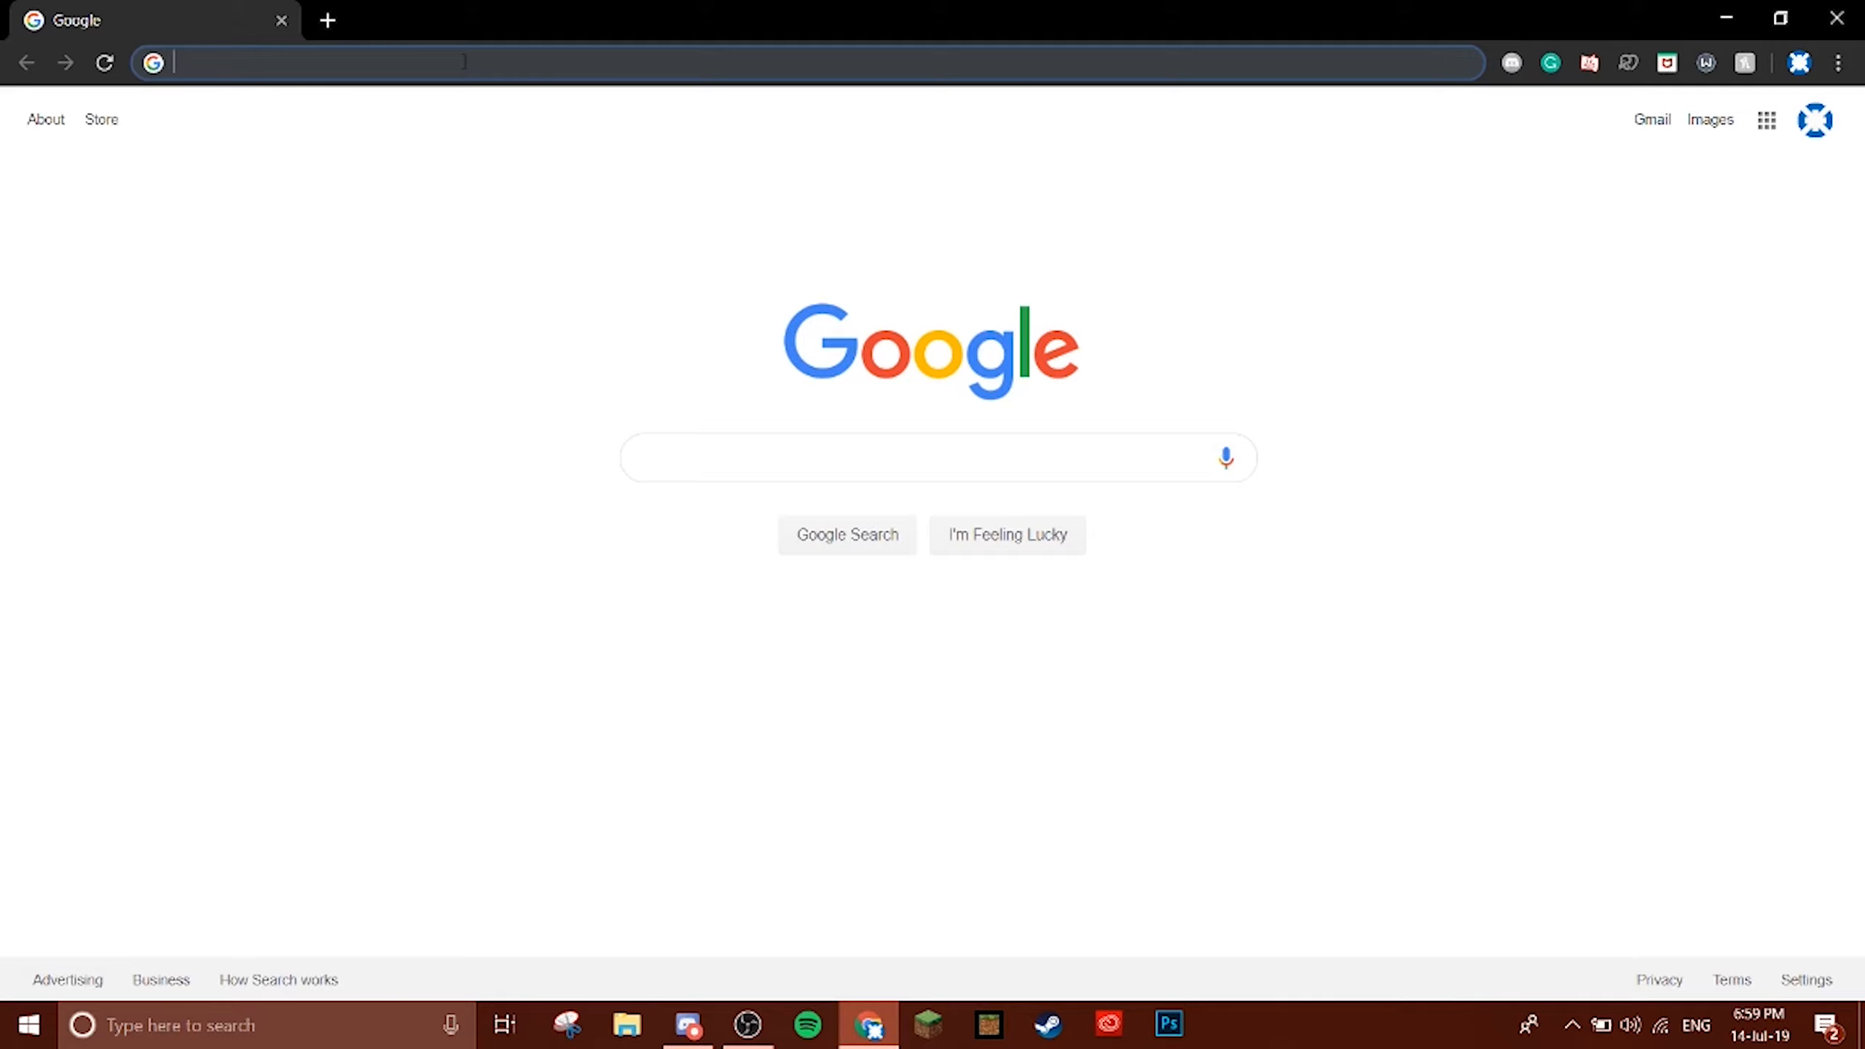
{"action": "type", "text": "mee"}
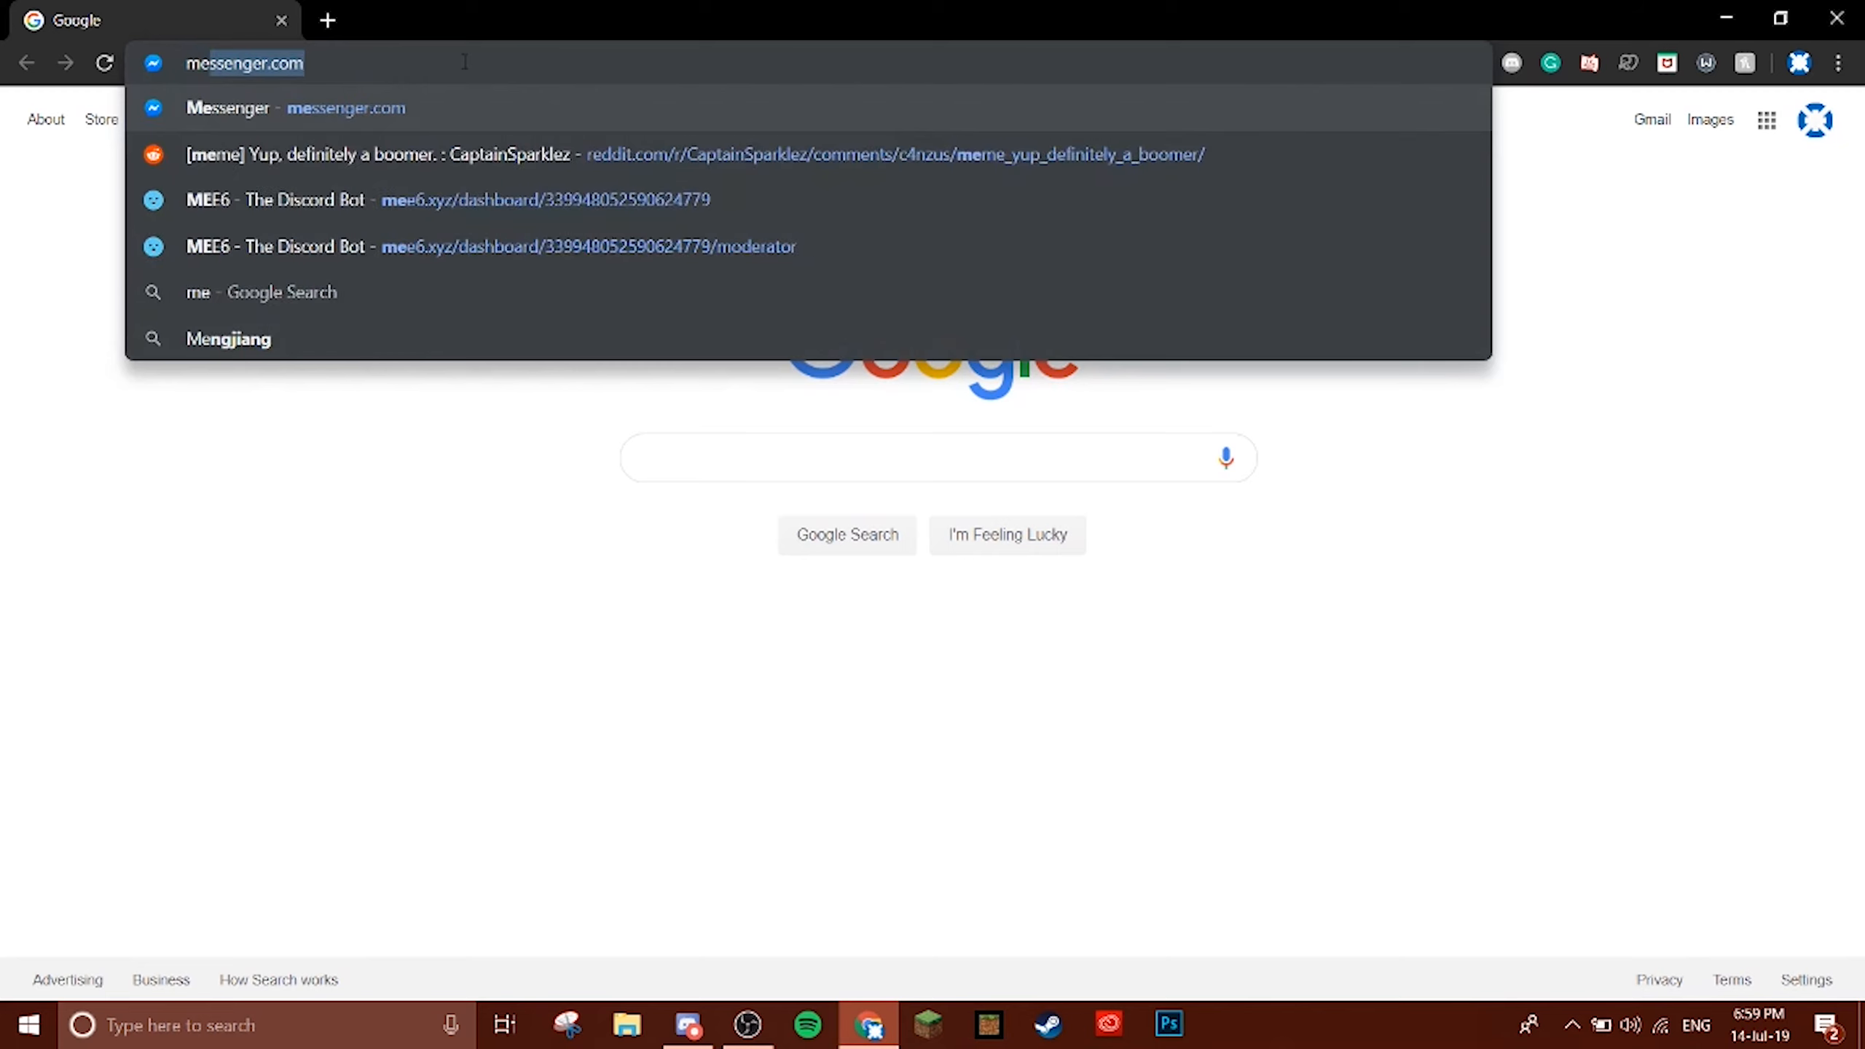
{"action": "type", "text": "6 invite"}
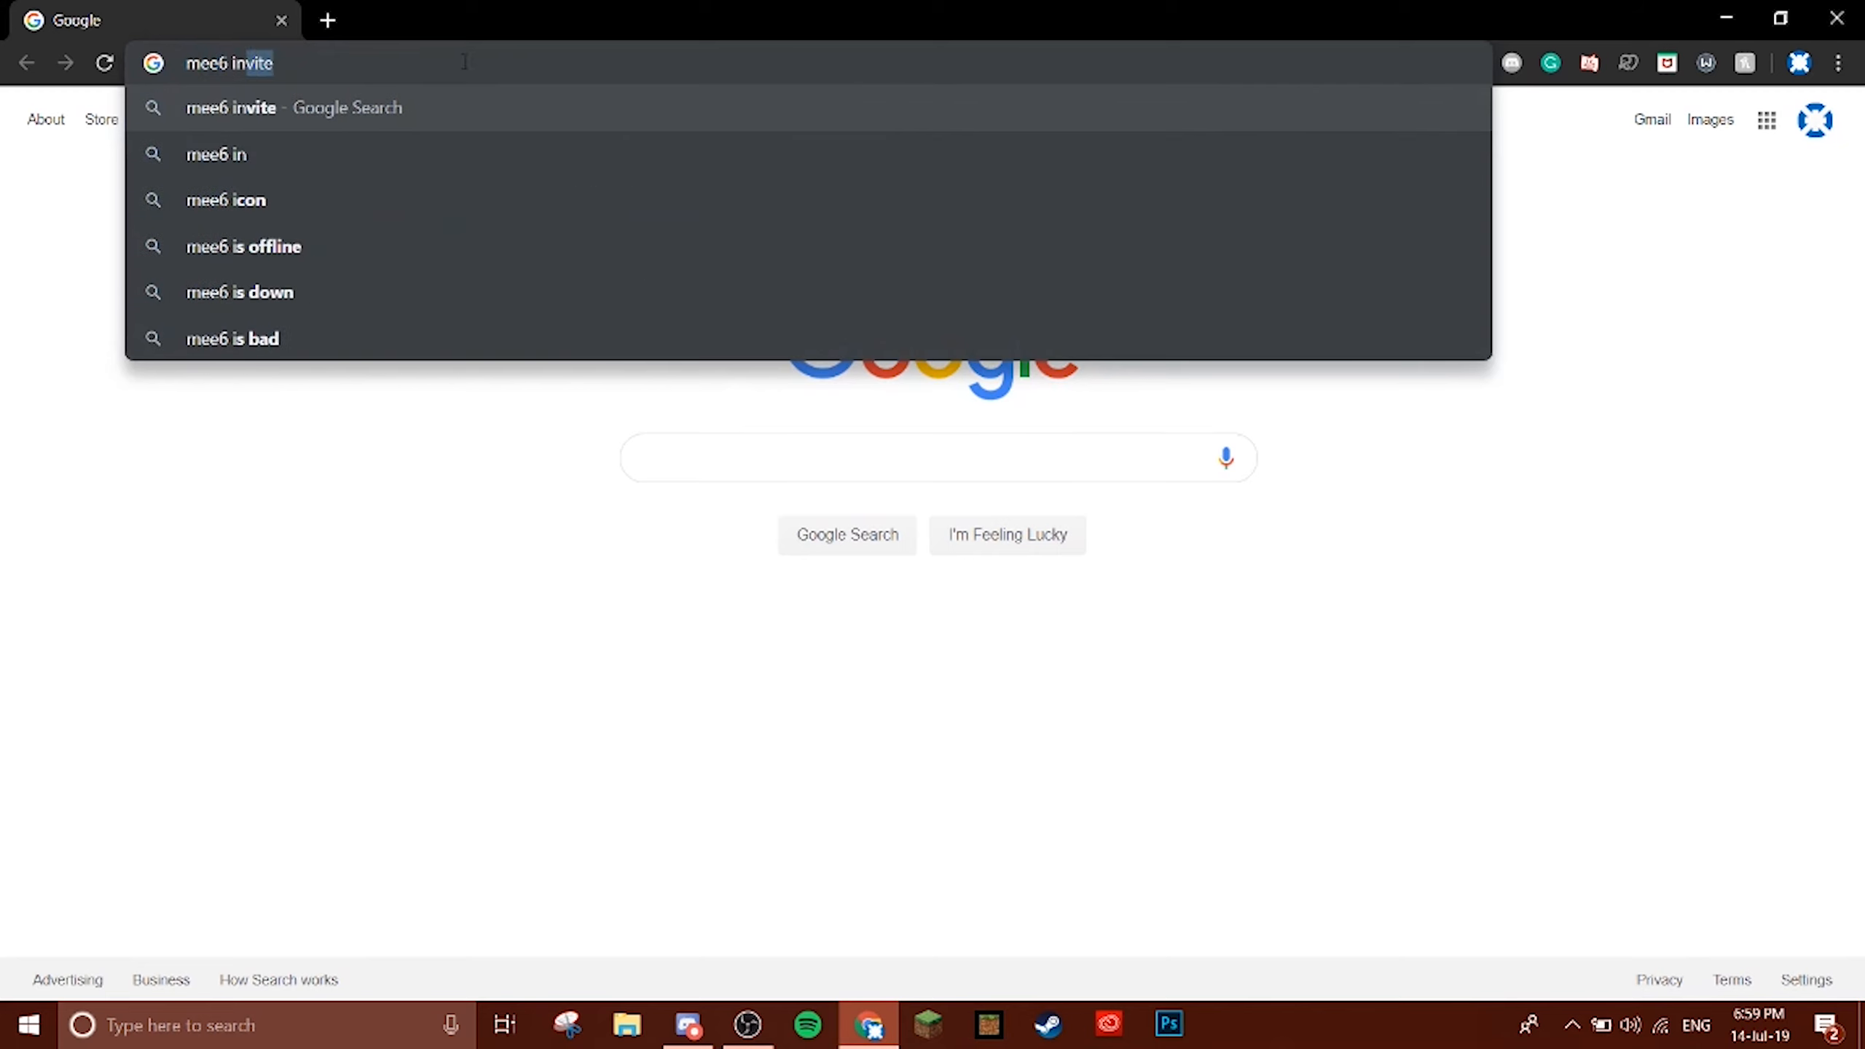
{"action": "key", "text": "Return"}
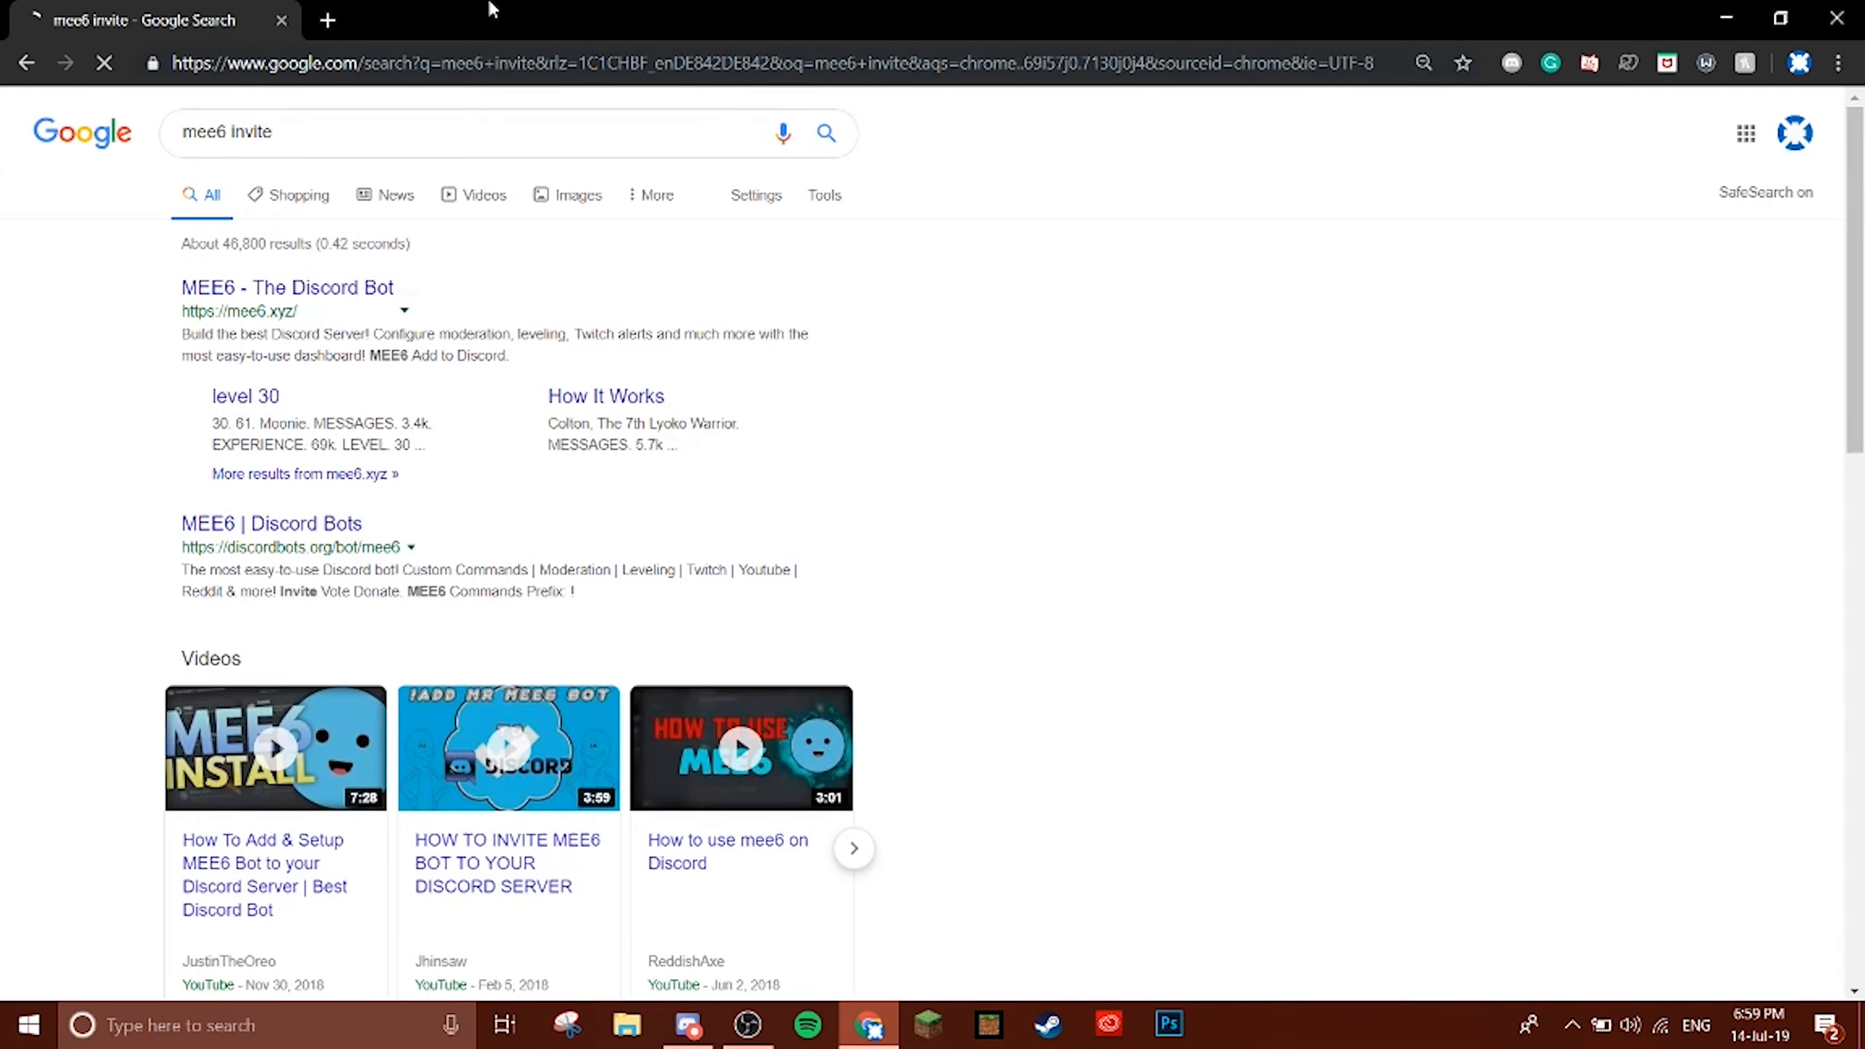
{"action": "left_click", "coordinate": [317, 290]}
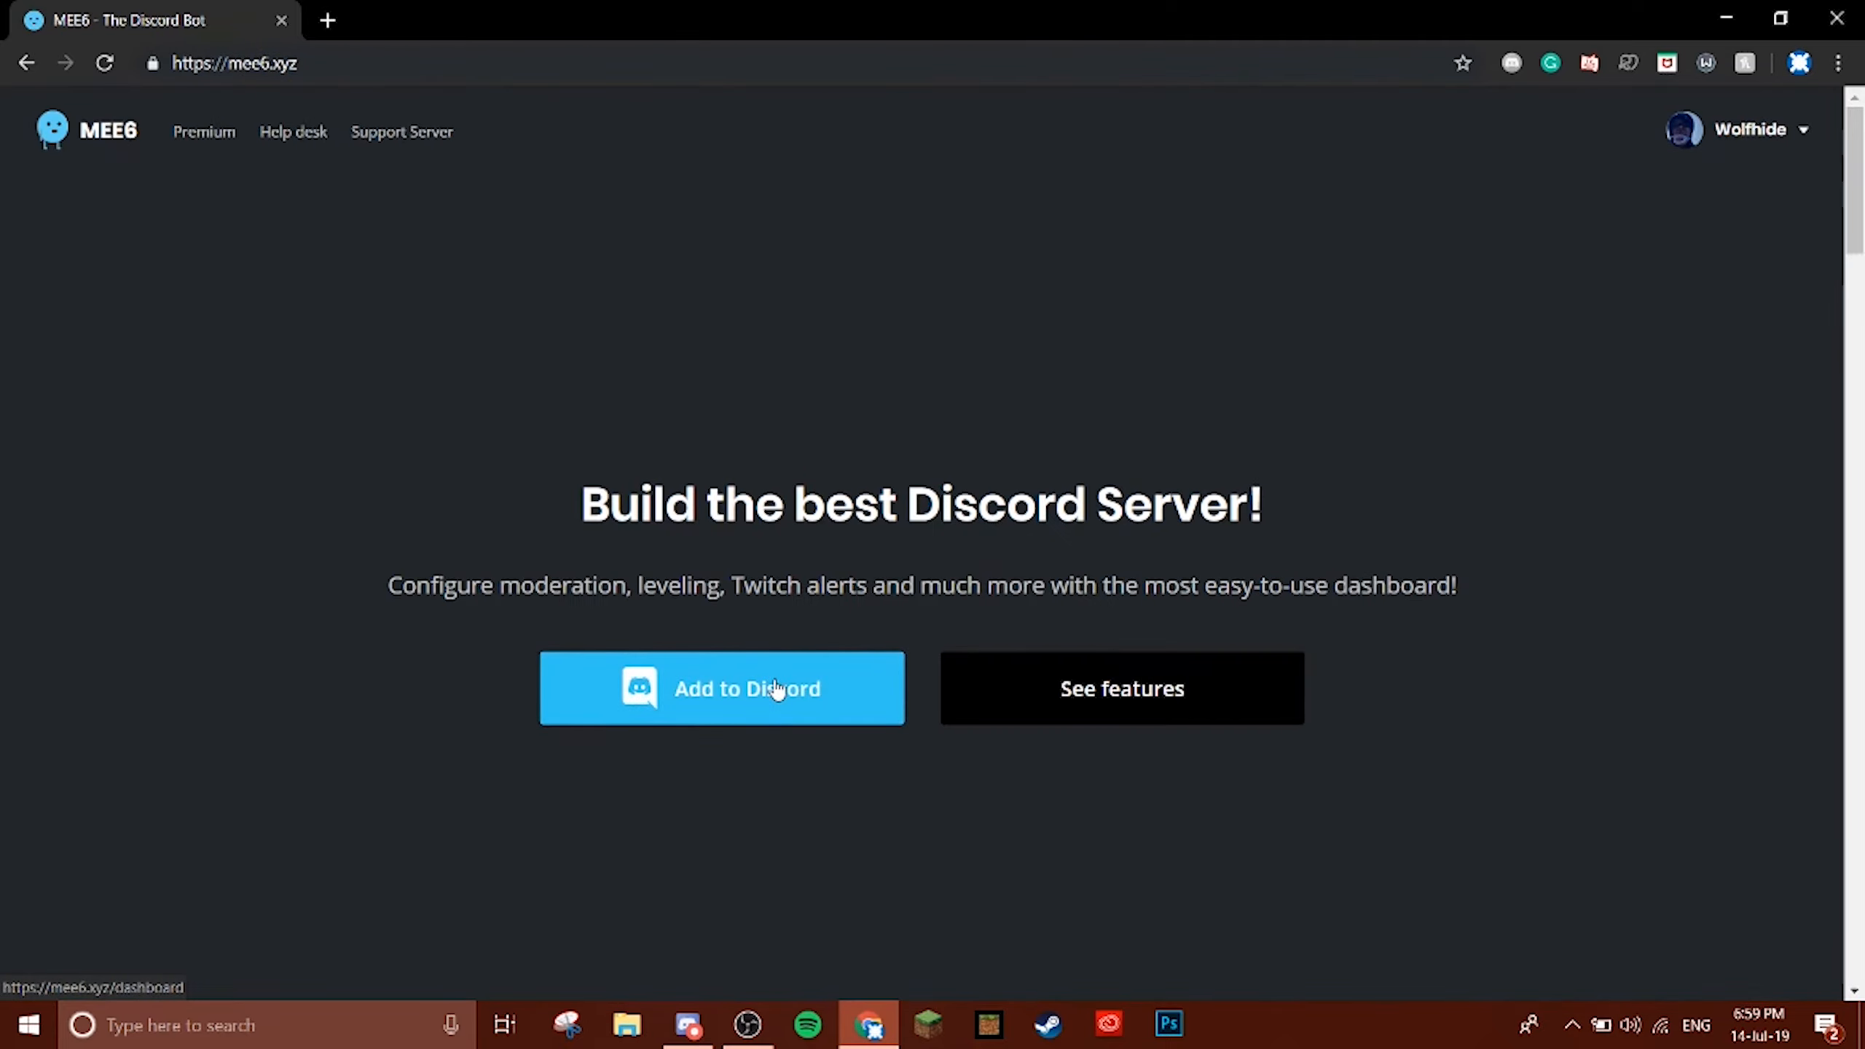
Add MEE6 to the "Zxcghjkl;" server, review and authorize all its requested permissions, and complete the robot check.
{"action": "left_click", "coordinate": [776, 689]}
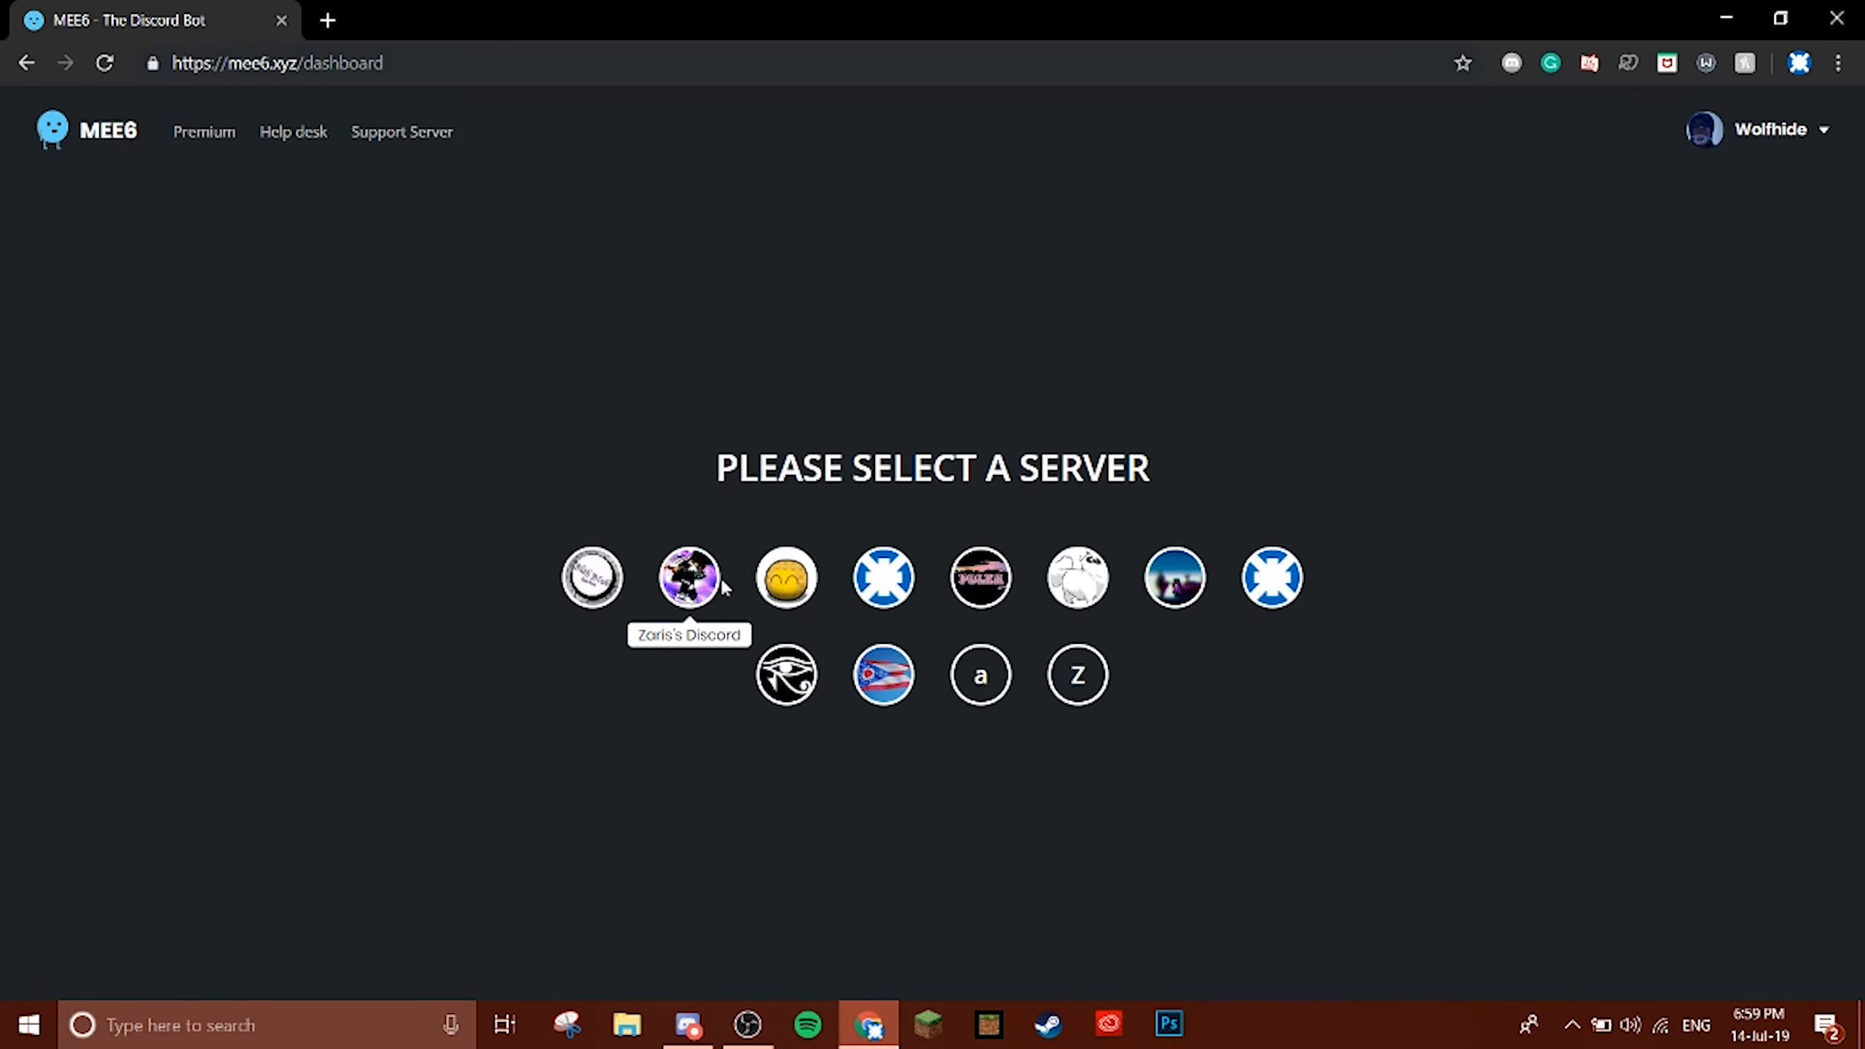
{"action": "left_click", "coordinate": [1088, 672]}
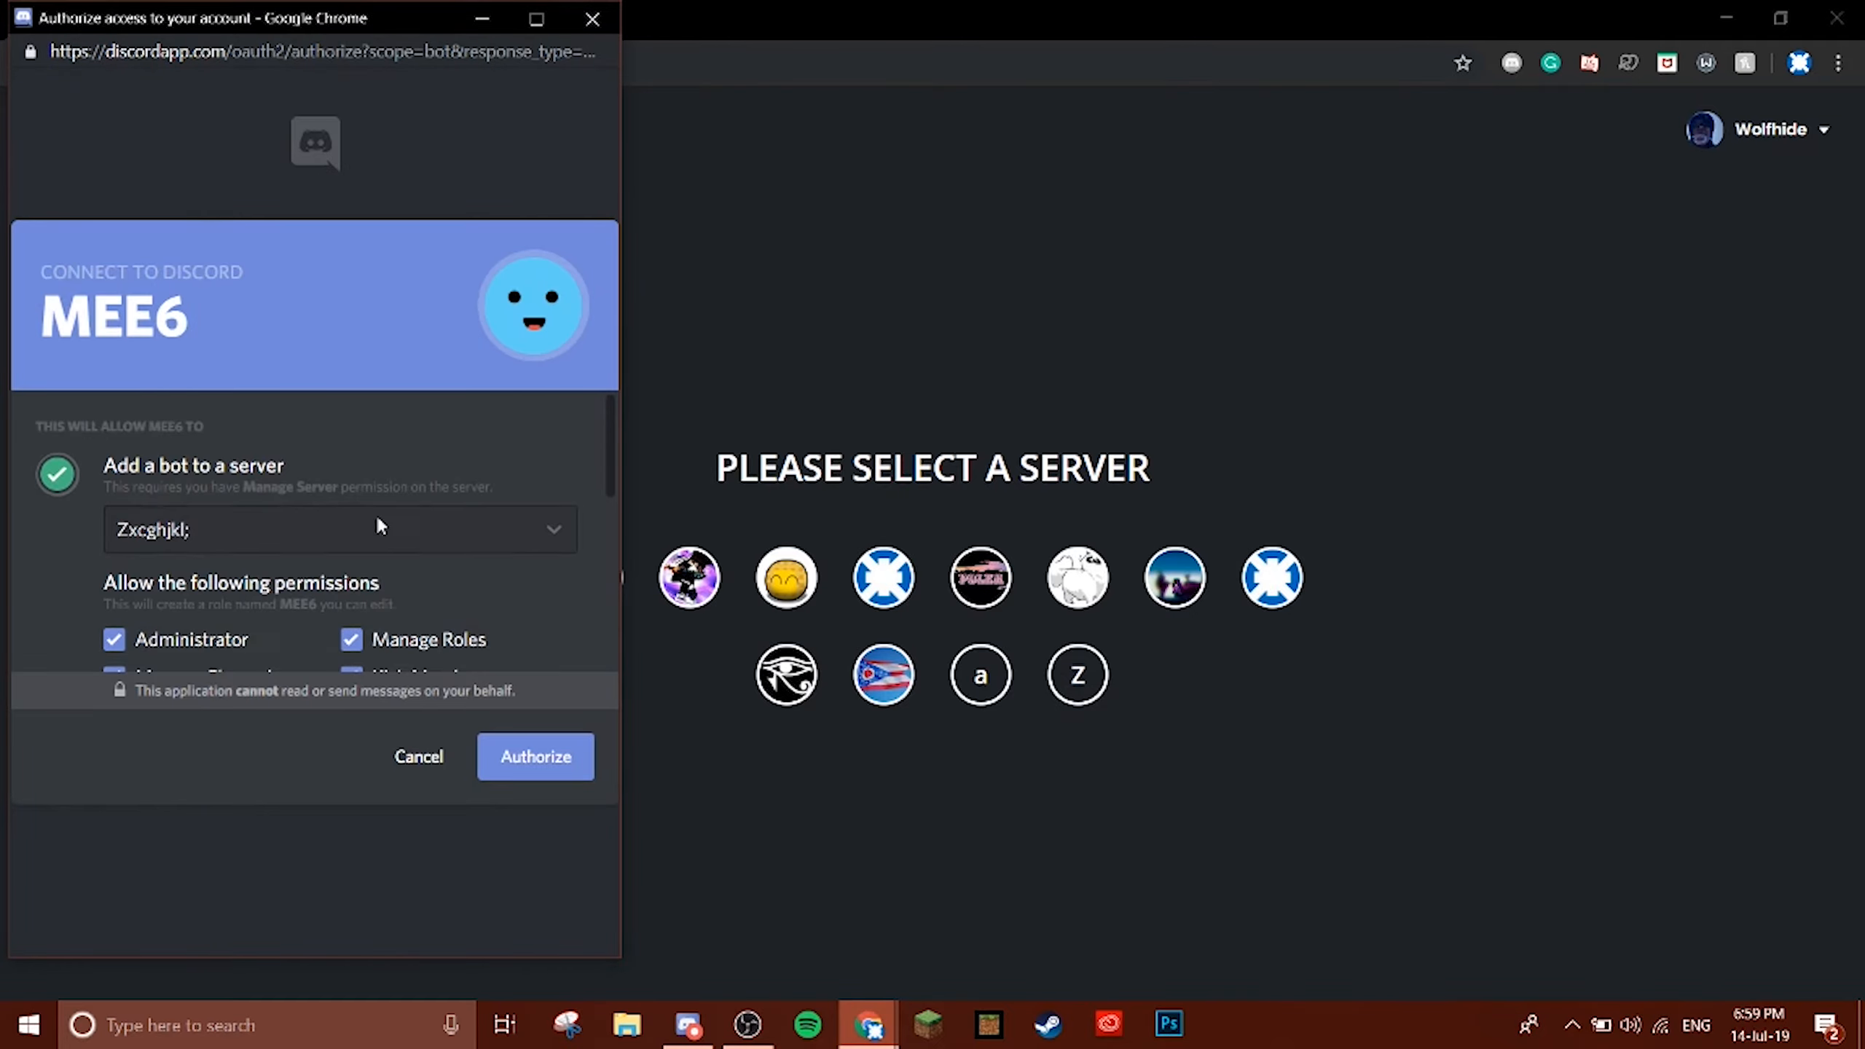
{"action": "scroll", "coordinate": [298, 517], "scroll_direction": "down", "scroll_amount": 4}
{"action": "scroll", "coordinate": [288, 487], "scroll_direction": "up", "scroll_amount": 2}
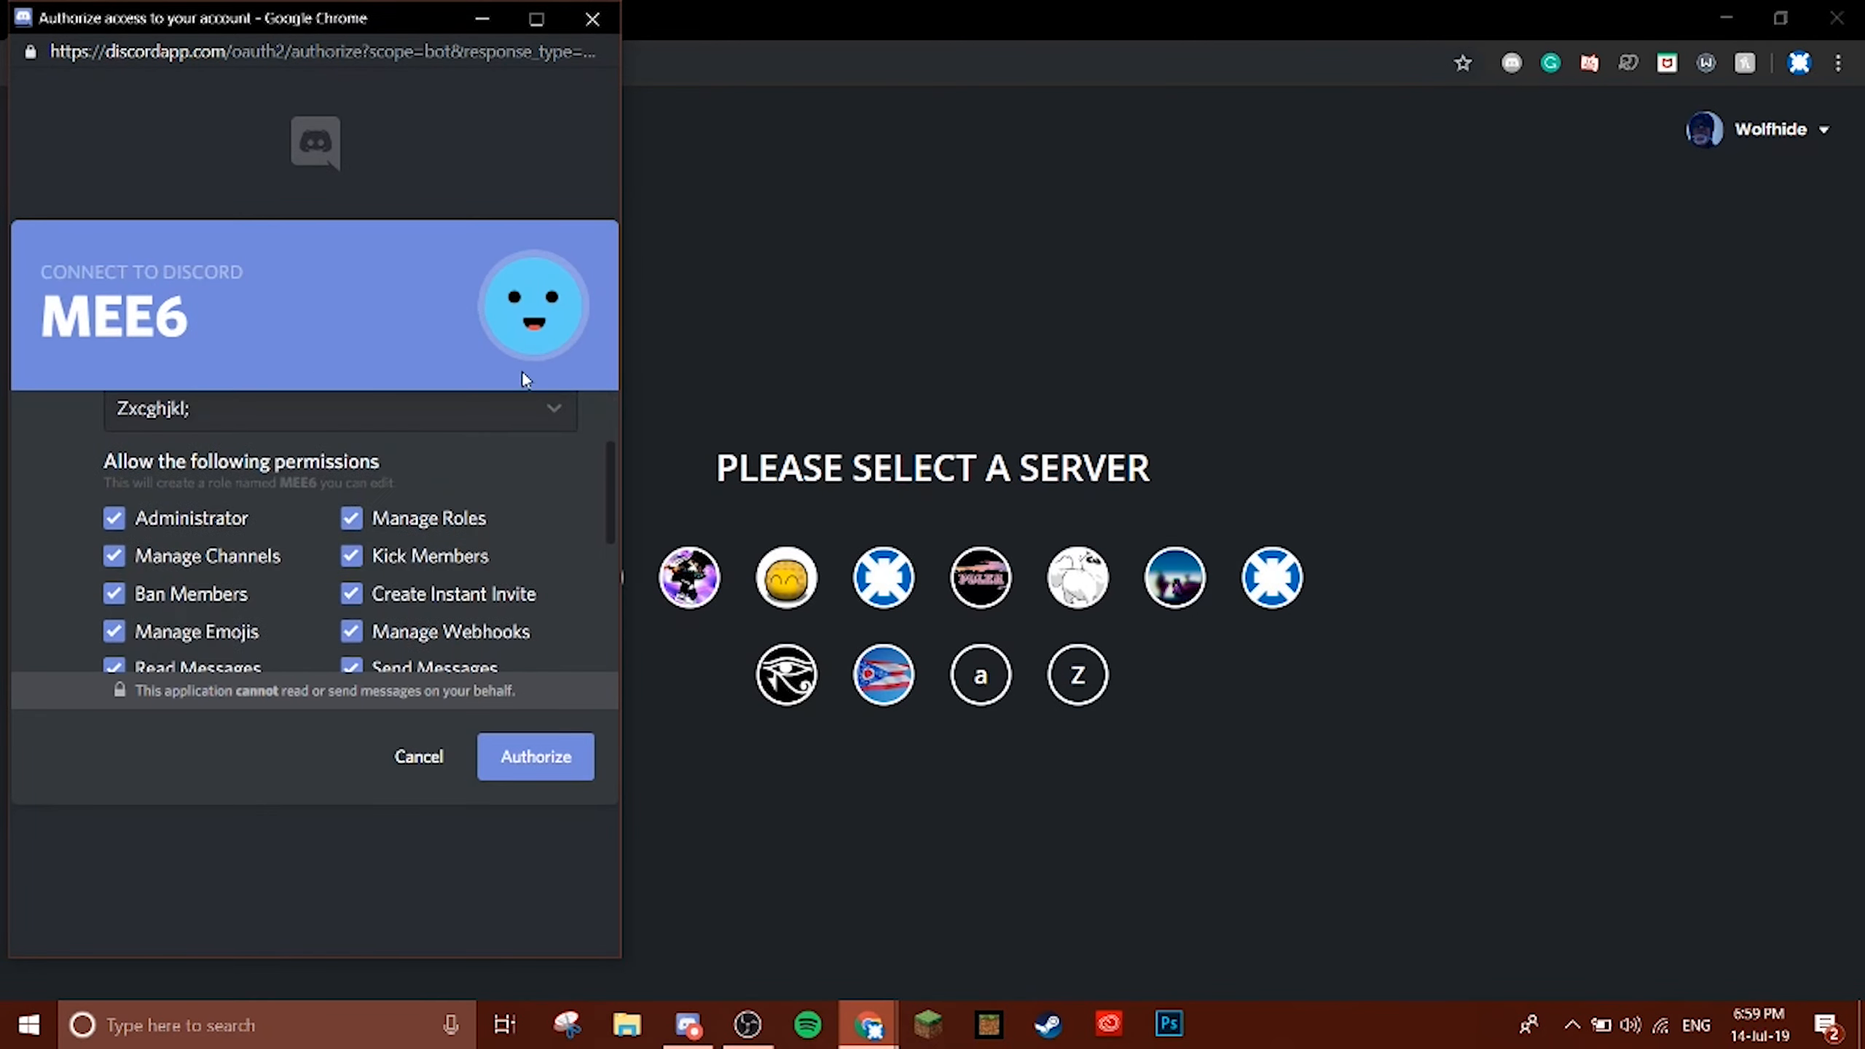
{"action": "left_click", "coordinate": [536, 19]}
{"action": "scroll", "coordinate": [912, 450], "scroll_direction": "down", "scroll_amount": 2}
{"action": "scroll", "coordinate": [912, 451], "scroll_direction": "up", "scroll_amount": 2}
{"action": "scroll", "coordinate": [915, 454], "scroll_direction": "down", "scroll_amount": 4}
{"action": "scroll", "coordinate": [976, 661], "scroll_direction": "up", "scroll_amount": 4}
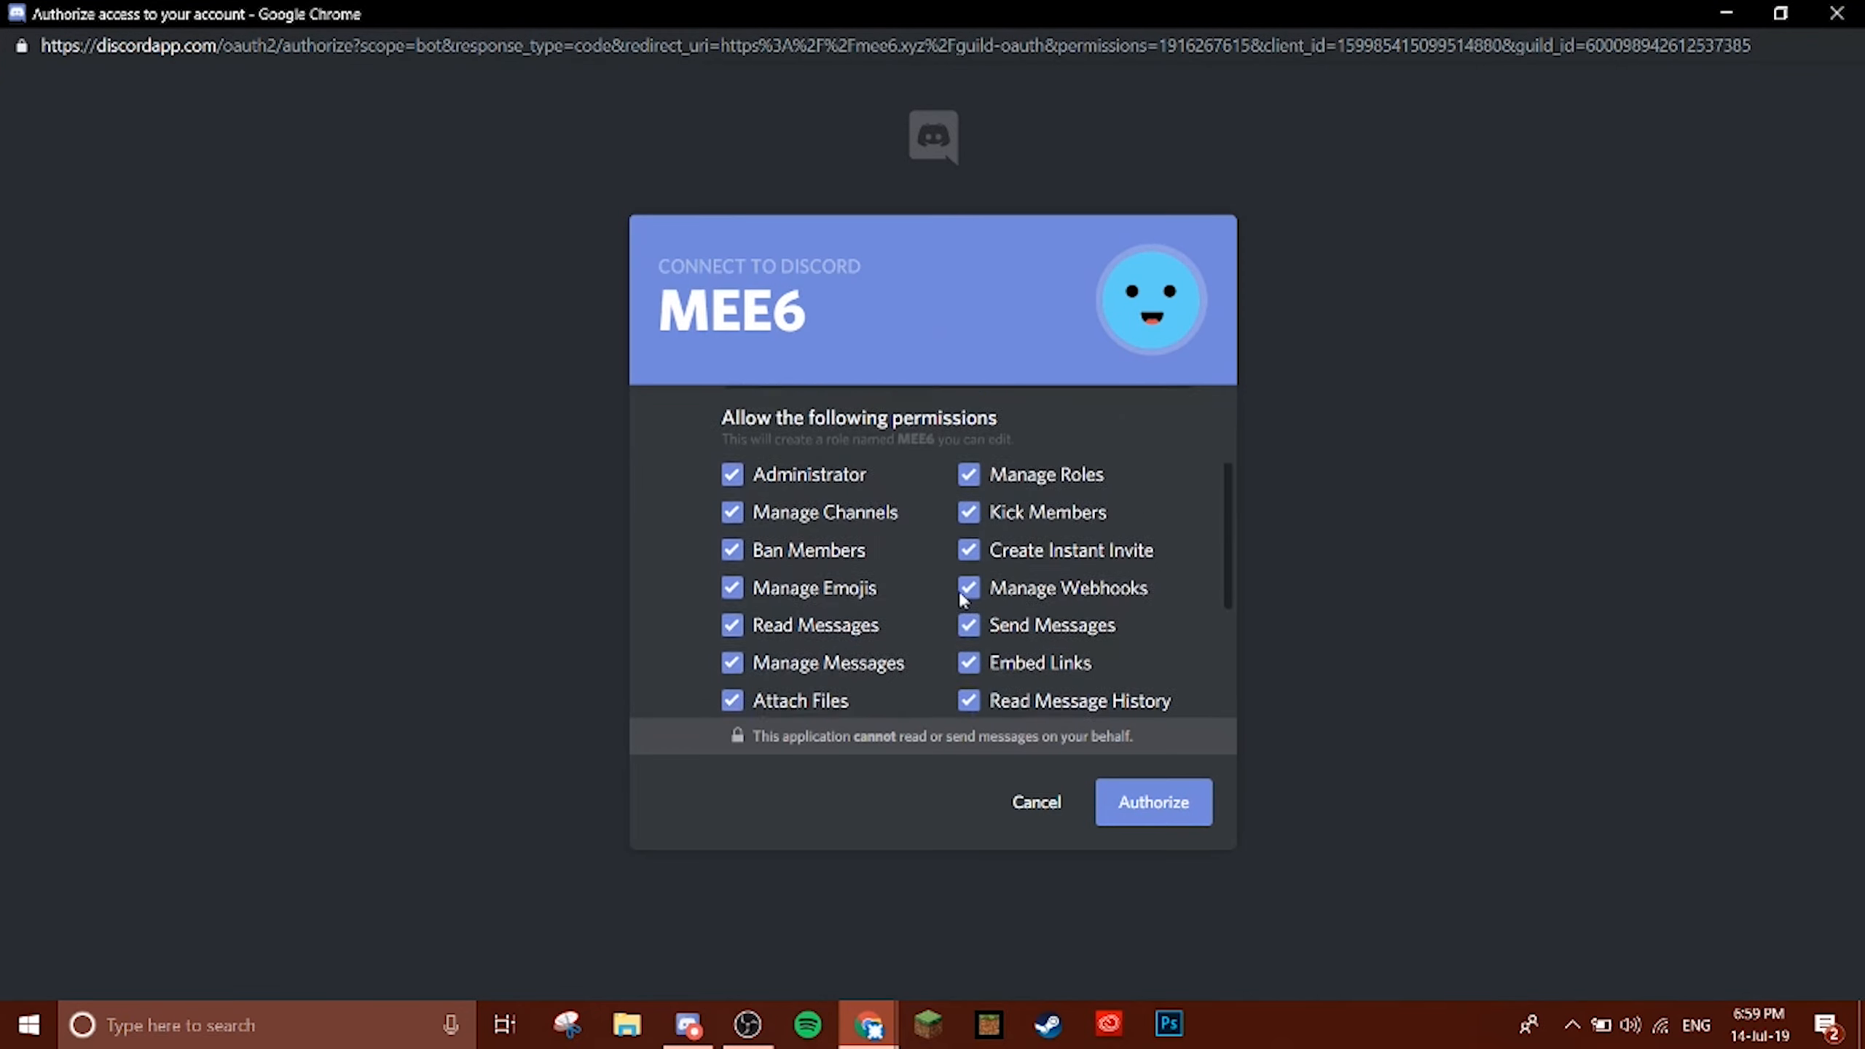
{"action": "scroll", "coordinate": [1028, 613], "scroll_direction": "up", "scroll_amount": 3}
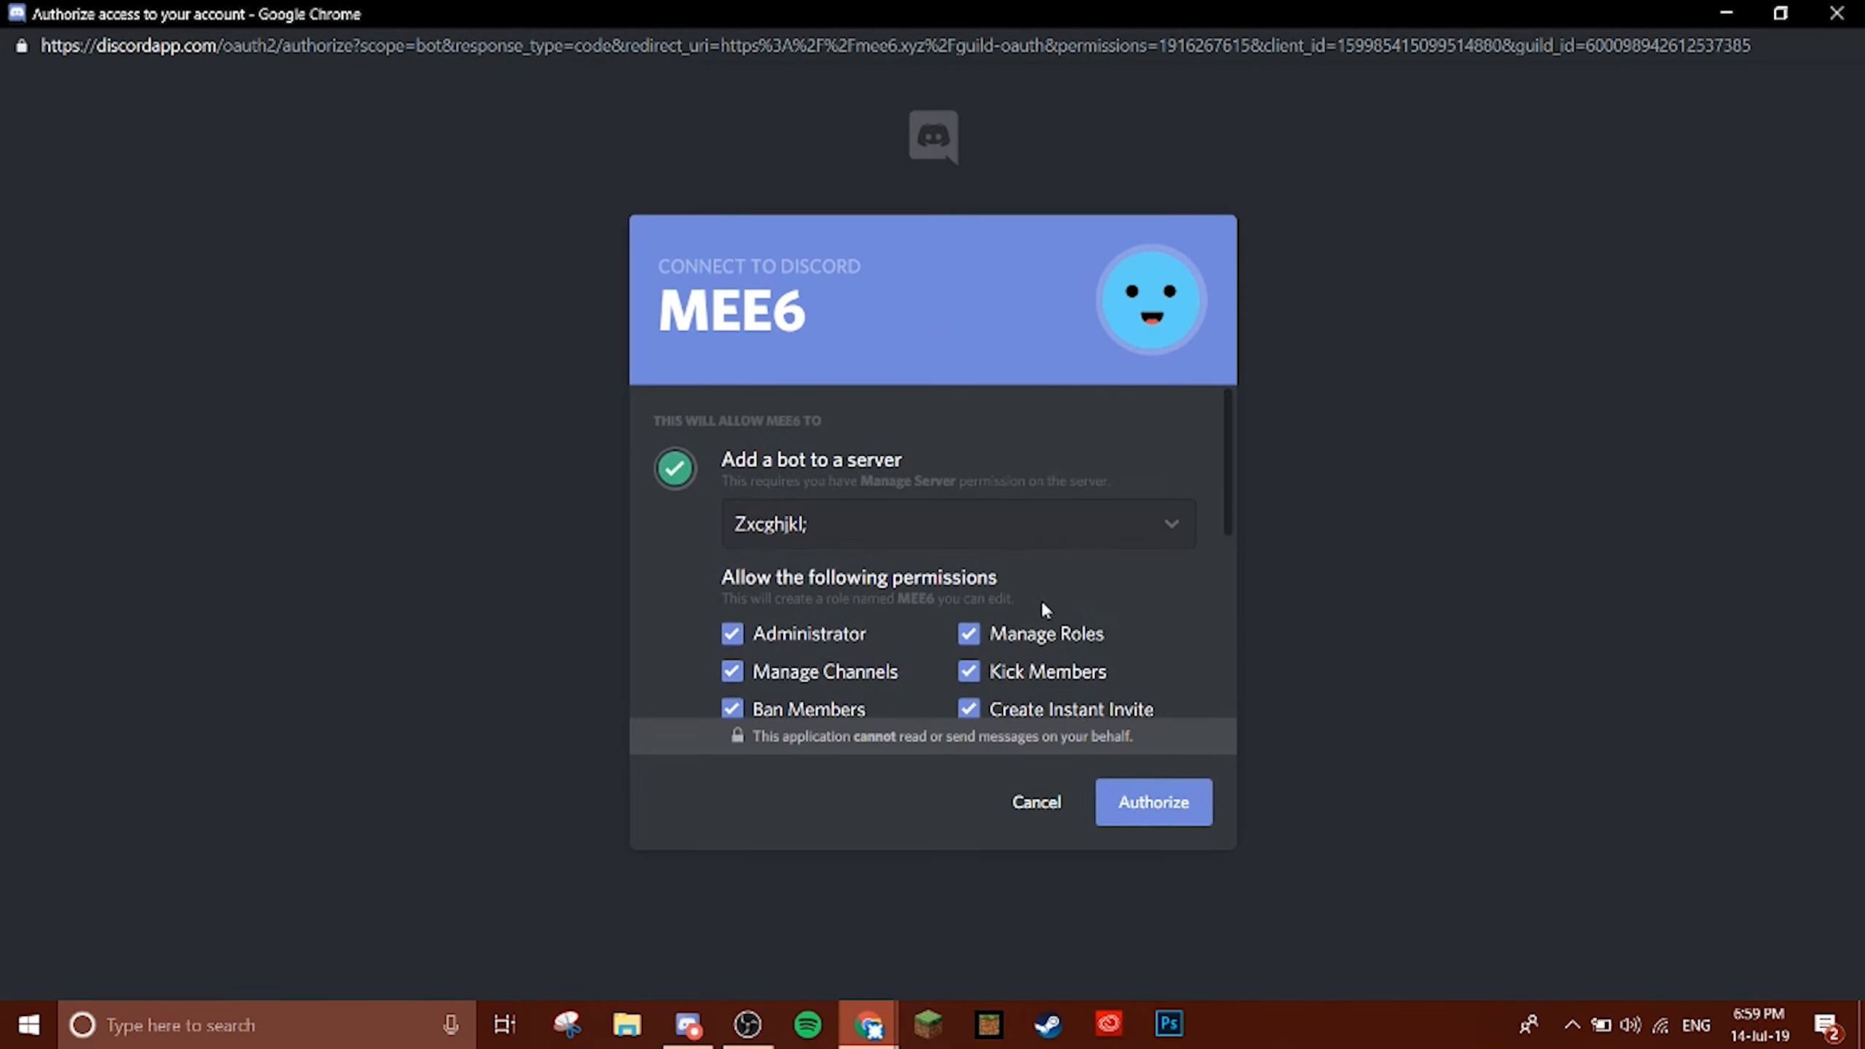
{"action": "left_click", "coordinate": [1156, 802]}
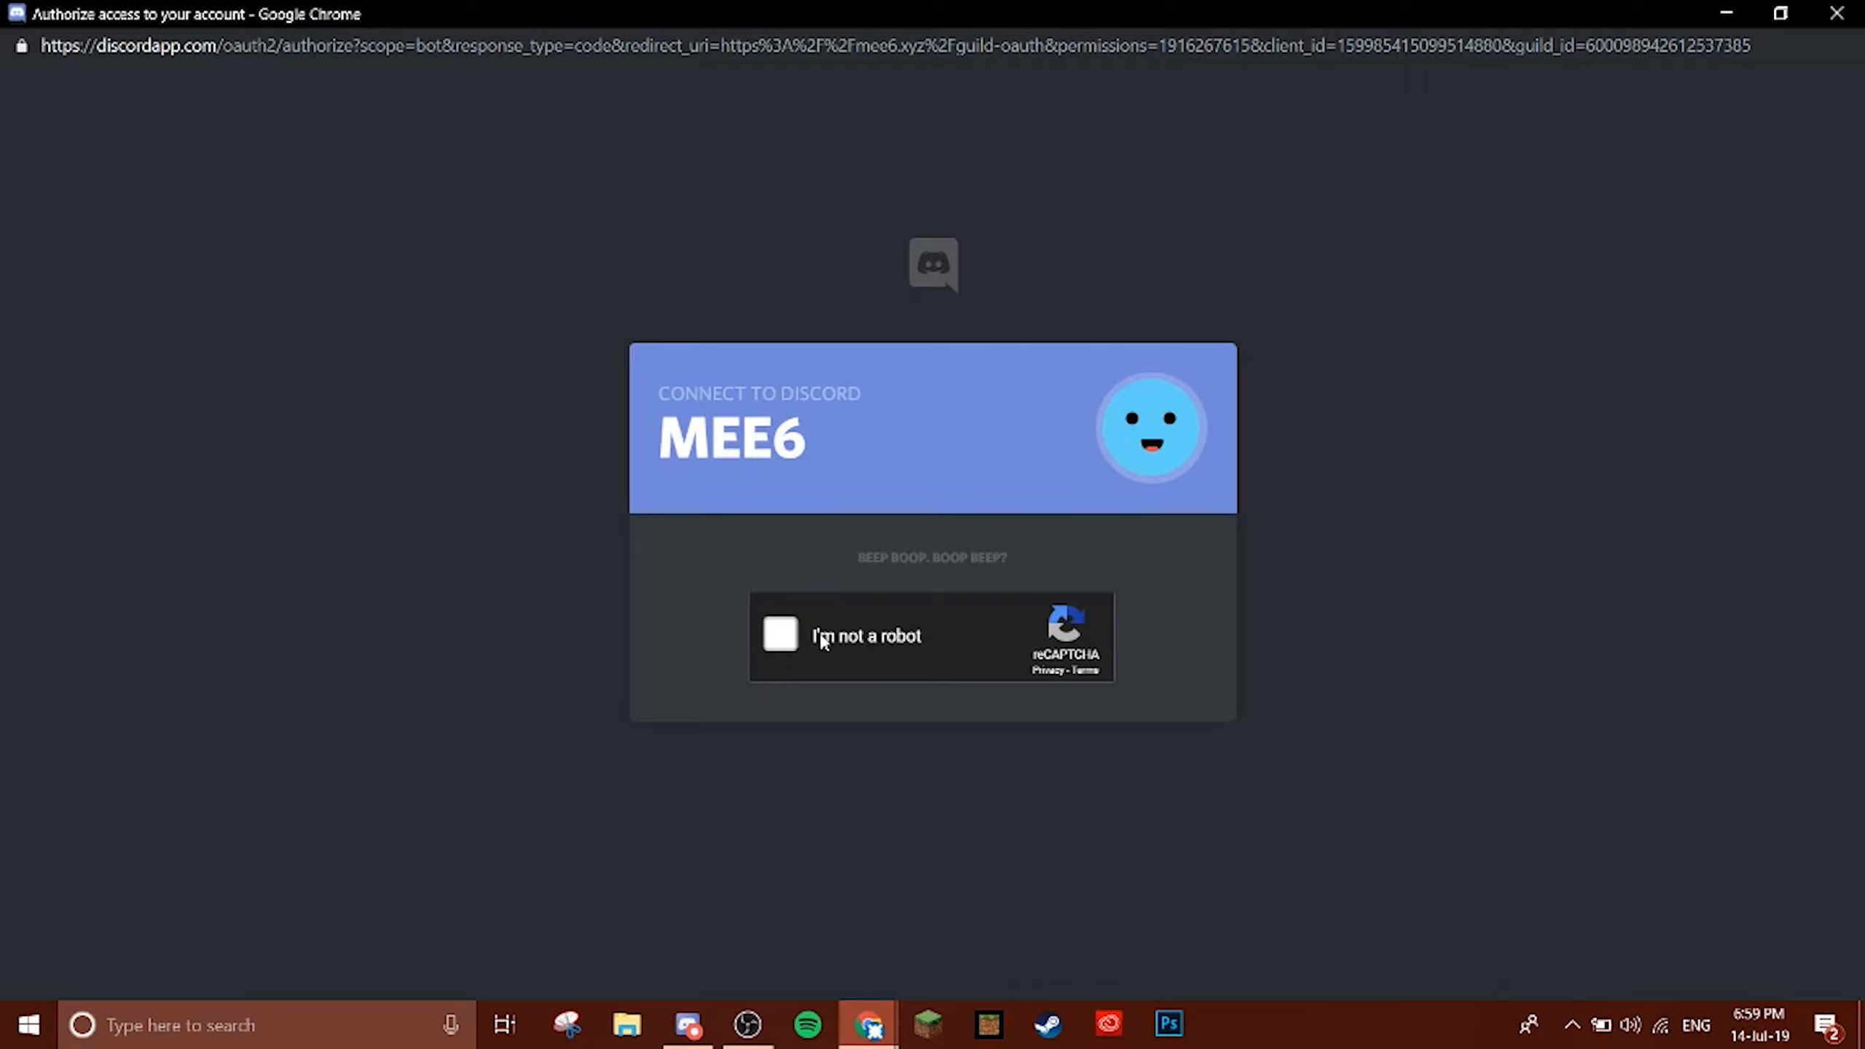
{"action": "left_click", "coordinate": [824, 639]}
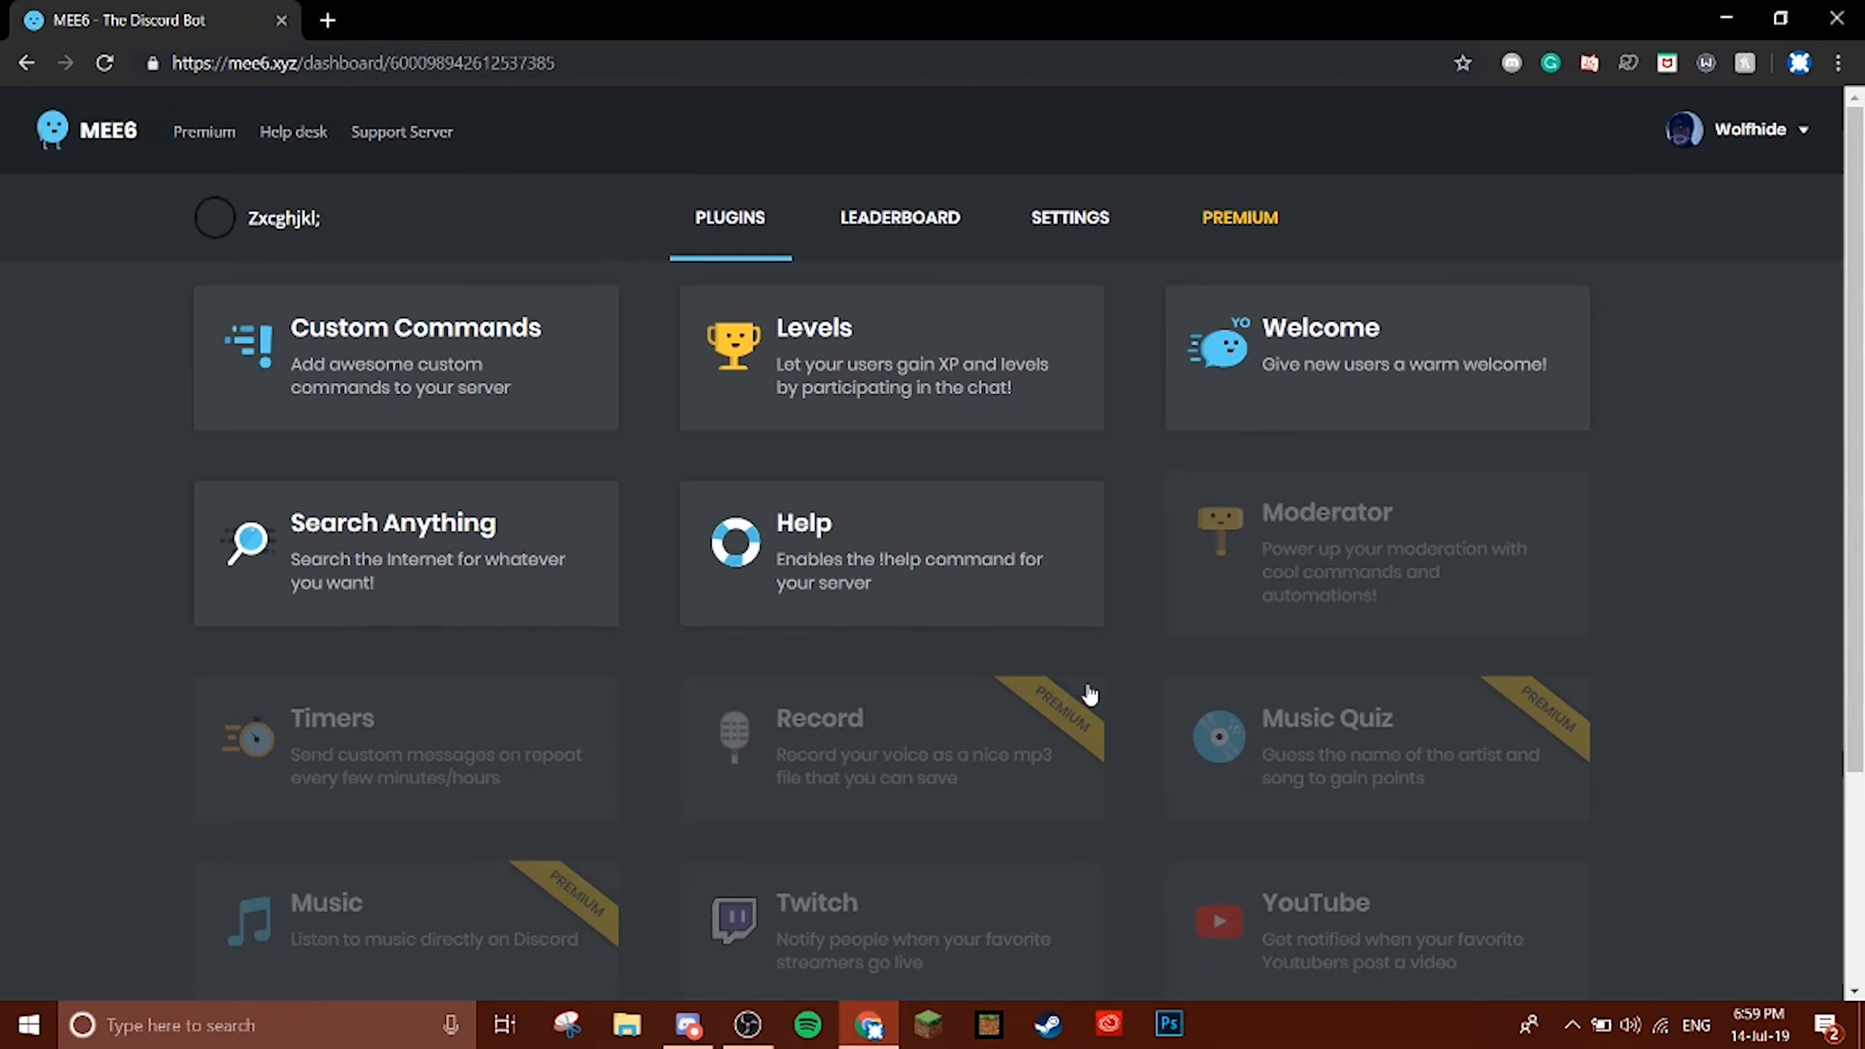
Check the server's general channel in Discord for MEE6's arrival message, and return to the MEE6 dashboard in Chrome.
{"action": "left_click", "coordinate": [693, 1023]}
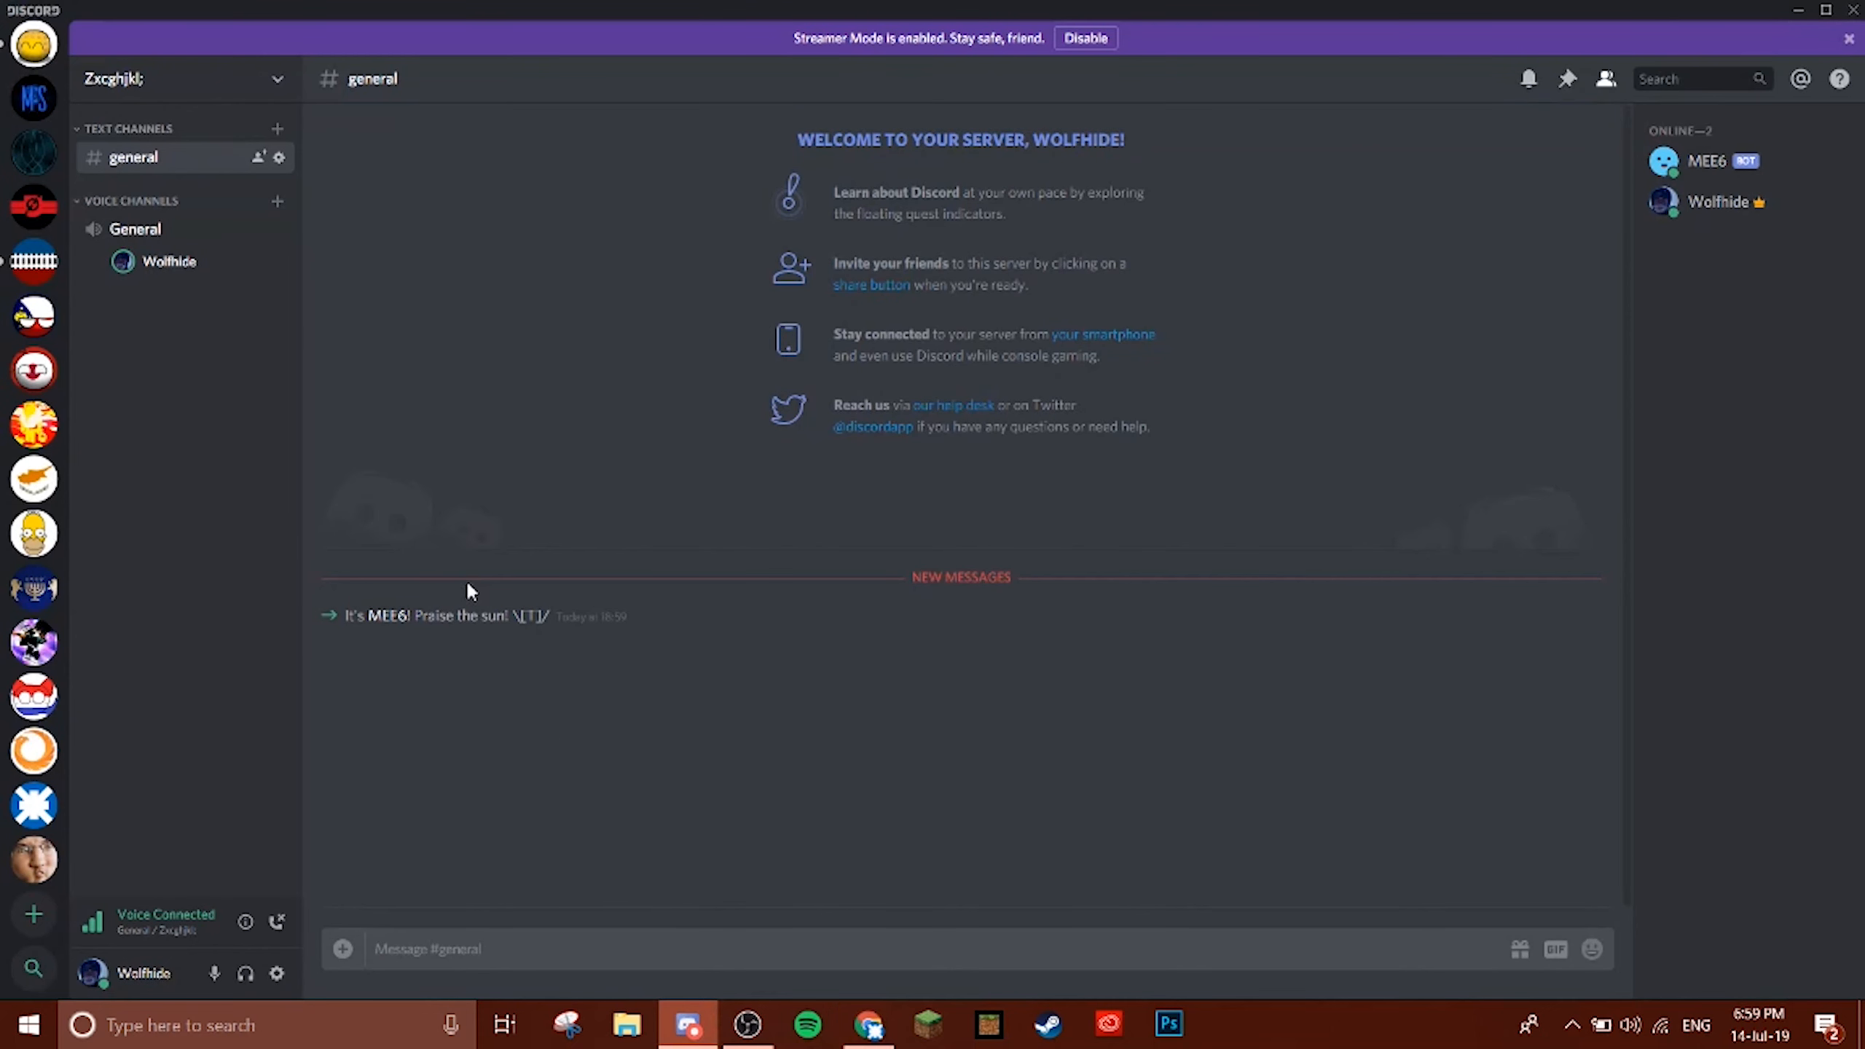
{"action": "left_click_drag", "start_coordinate": [581, 612], "coordinate": [295, 620]}
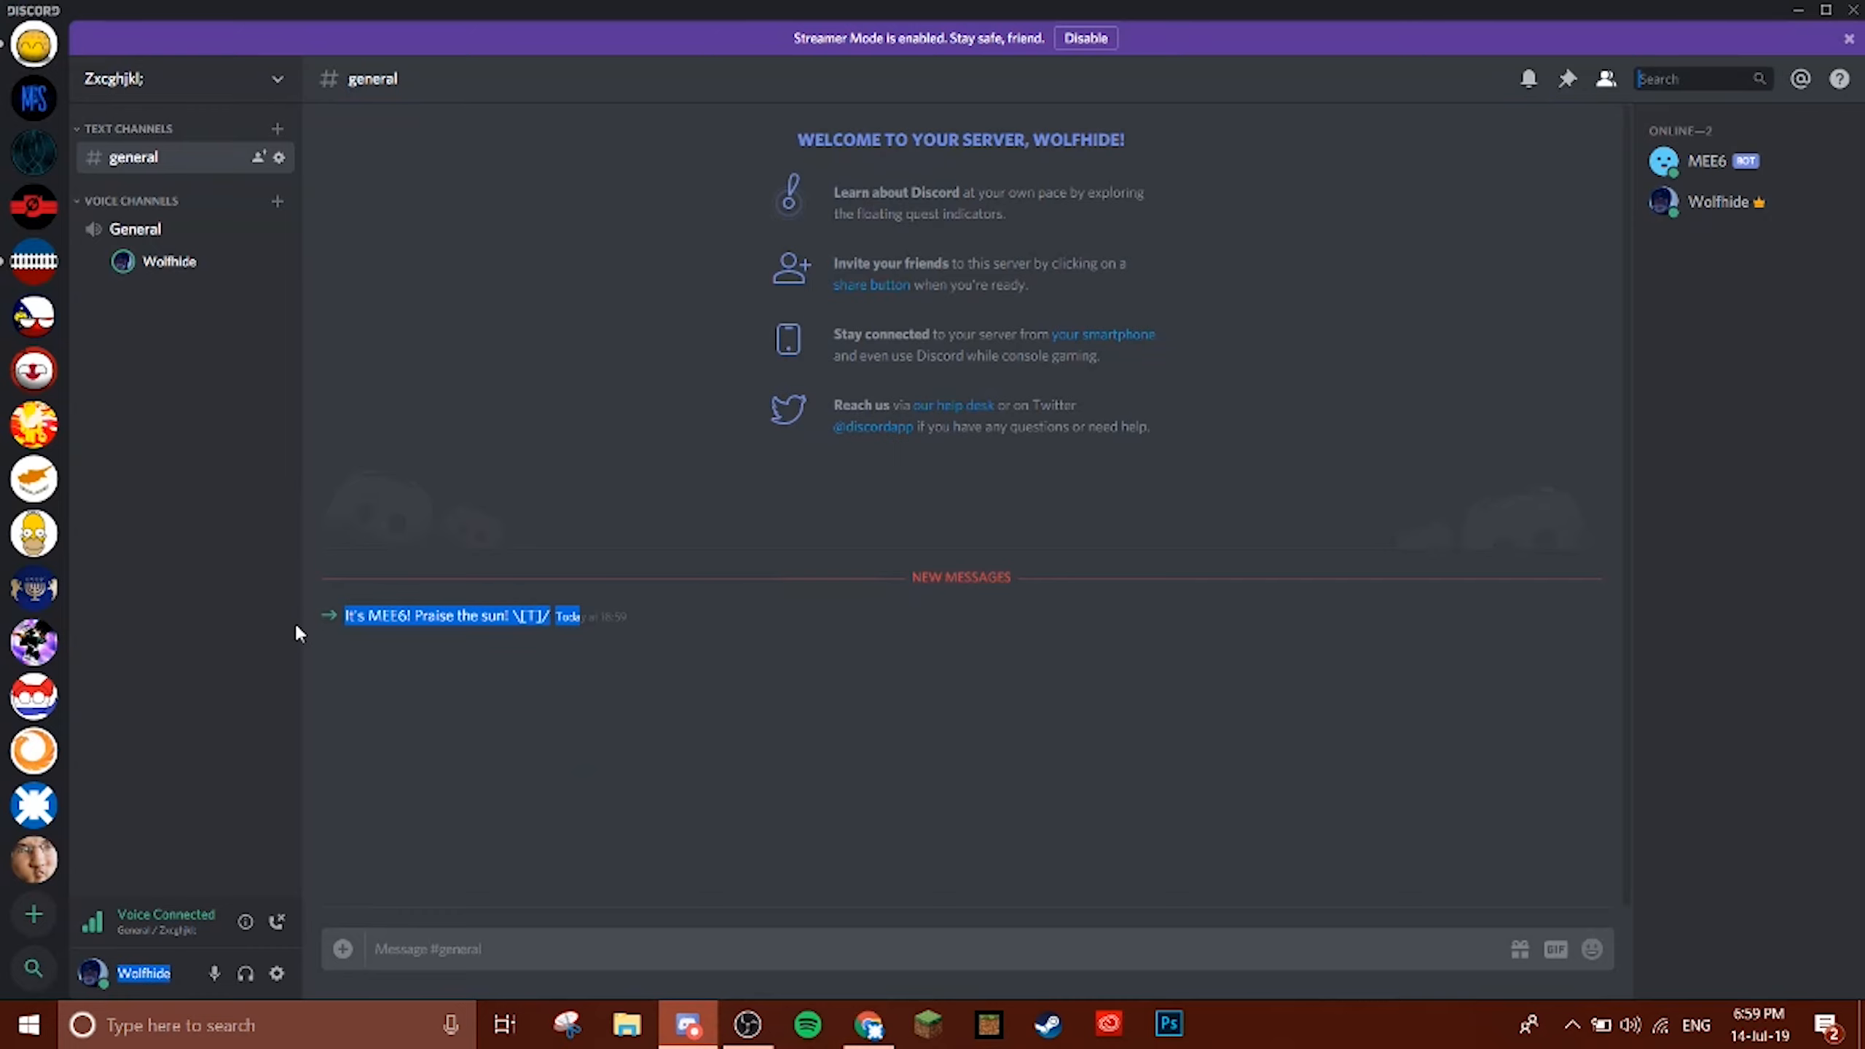
{"action": "left_click", "coordinate": [868, 1023]}
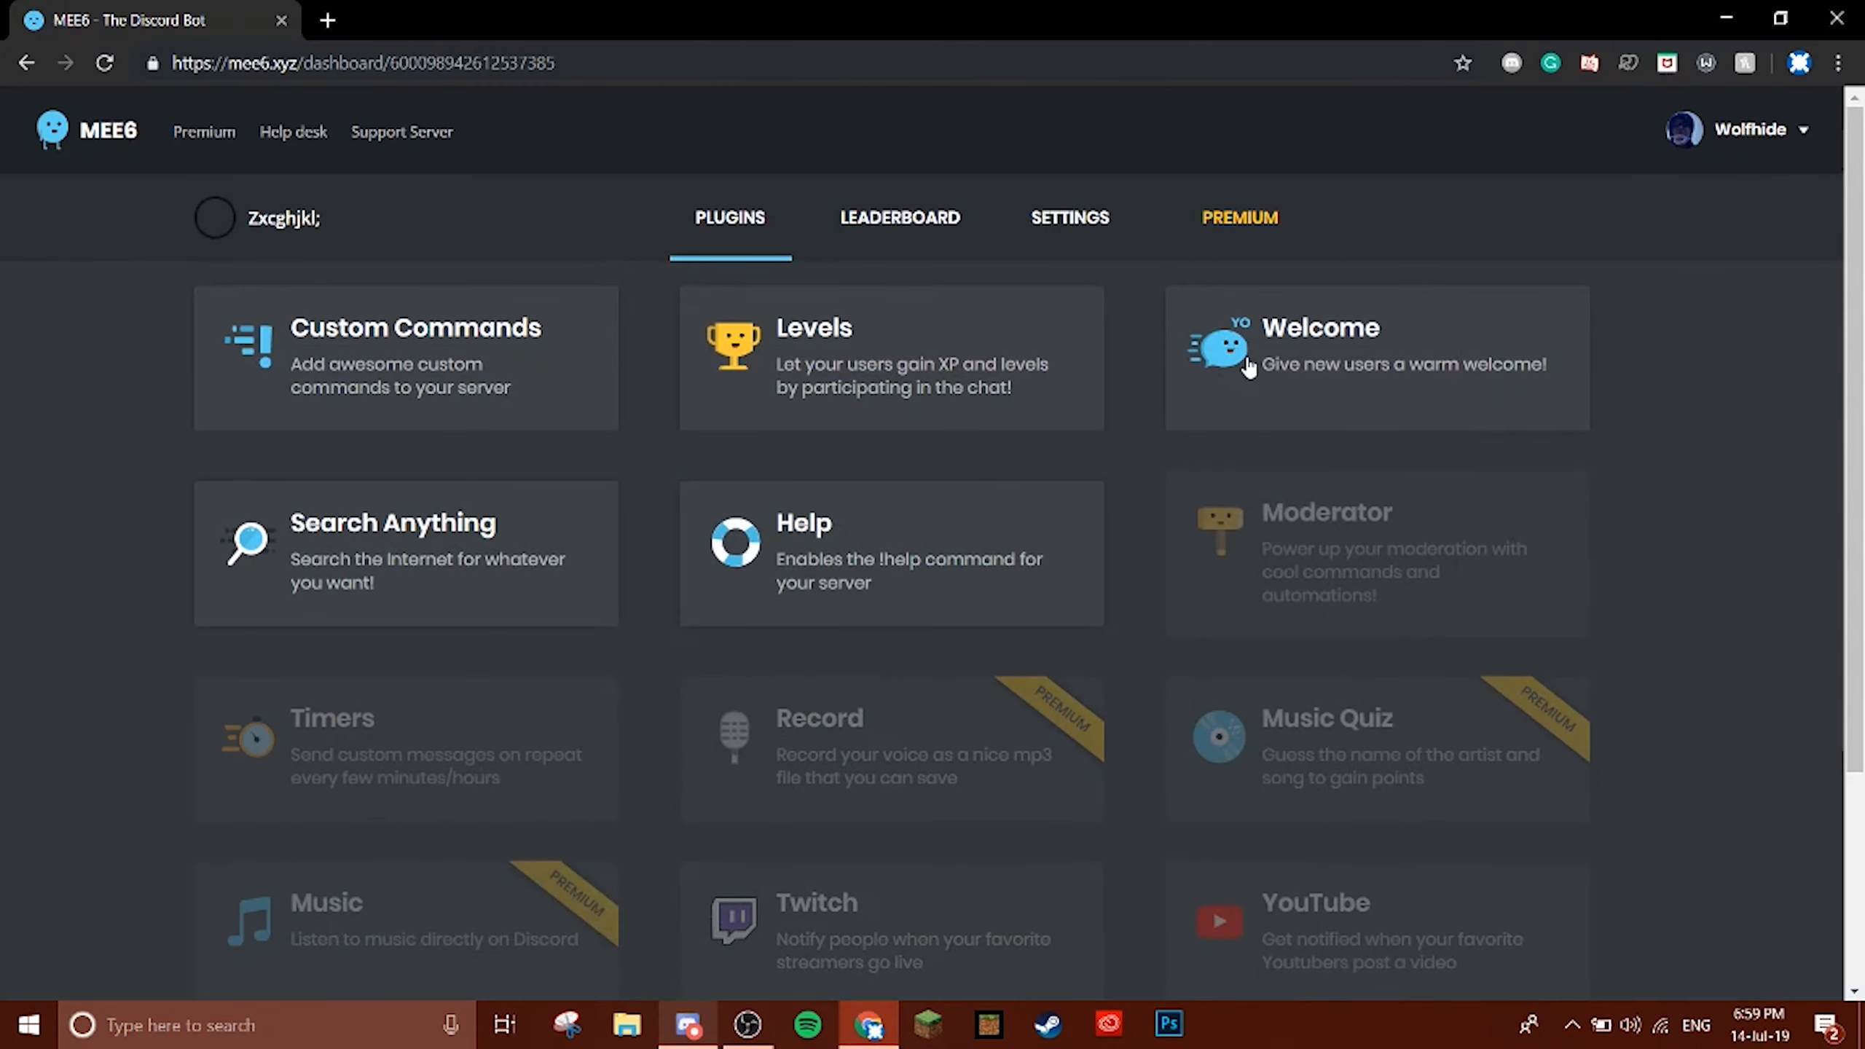
Enable the Moderator plugin for the server and look at the choices for its moderator roles.
{"action": "left_click", "coordinate": [1257, 566]}
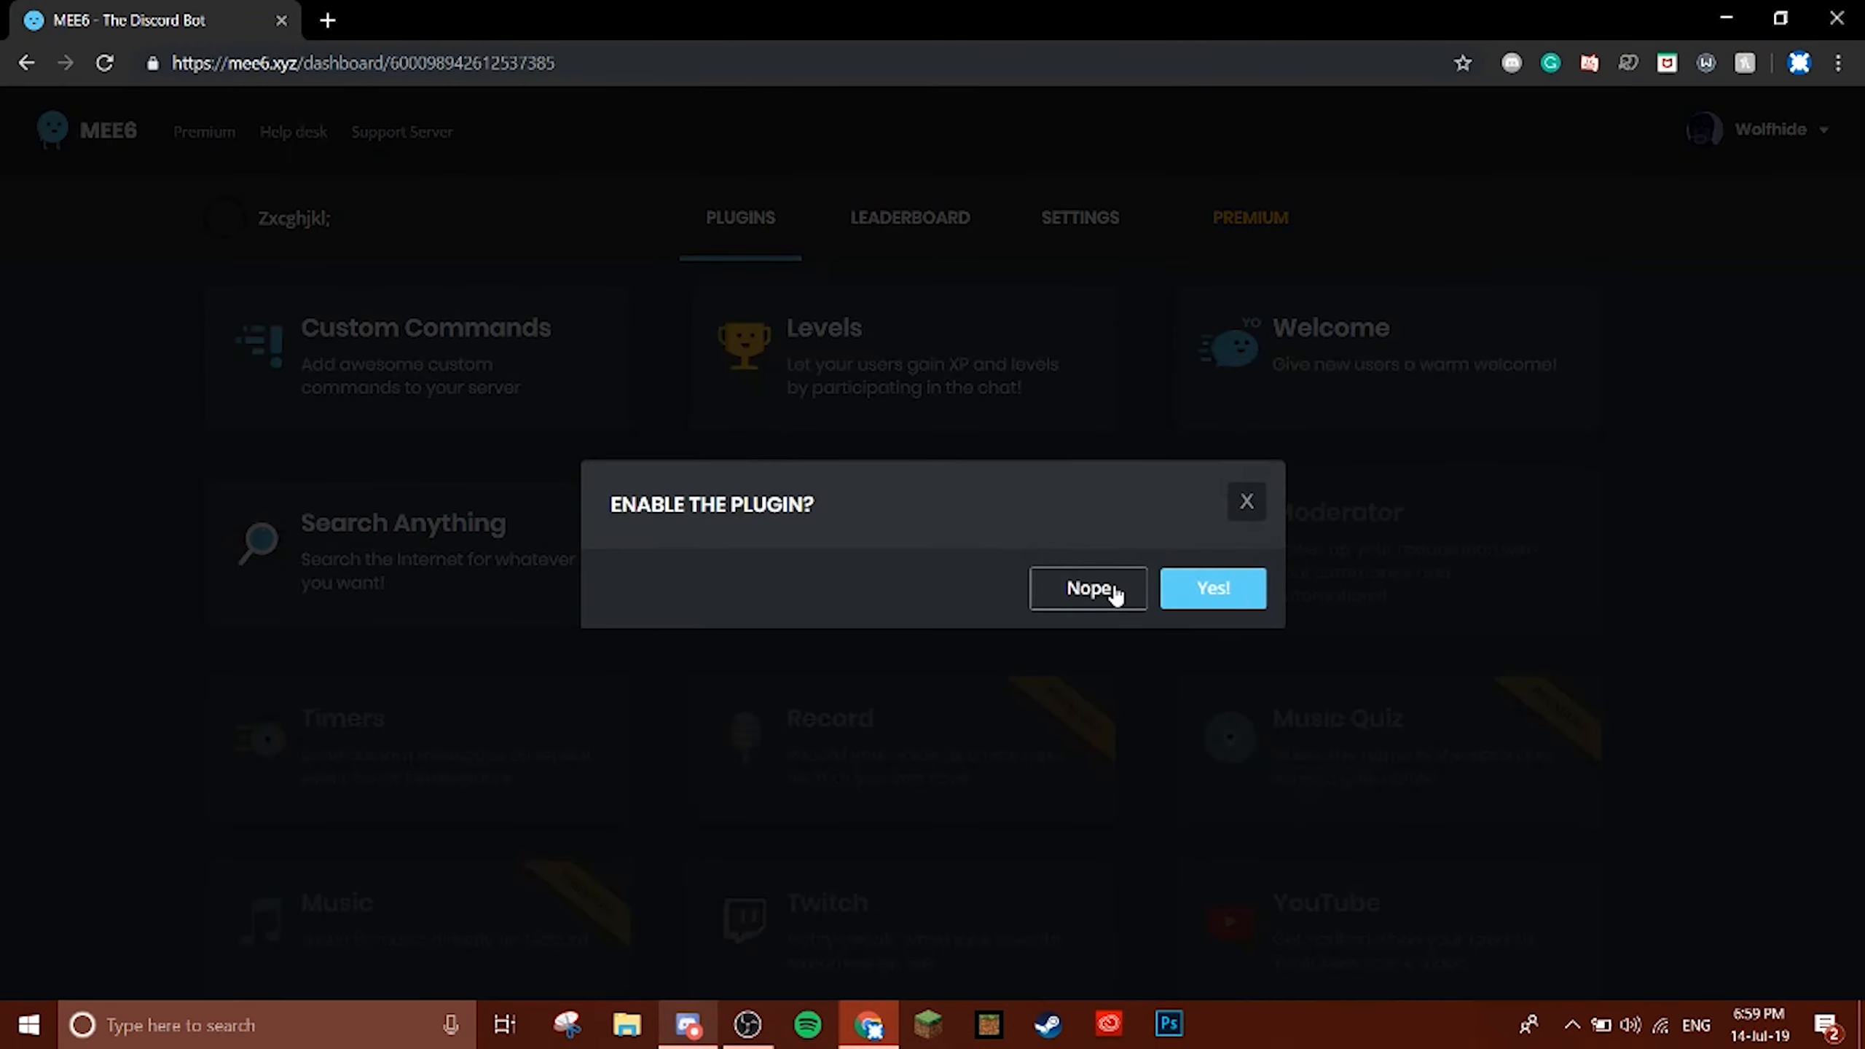
{"action": "left_click", "coordinate": [1219, 592]}
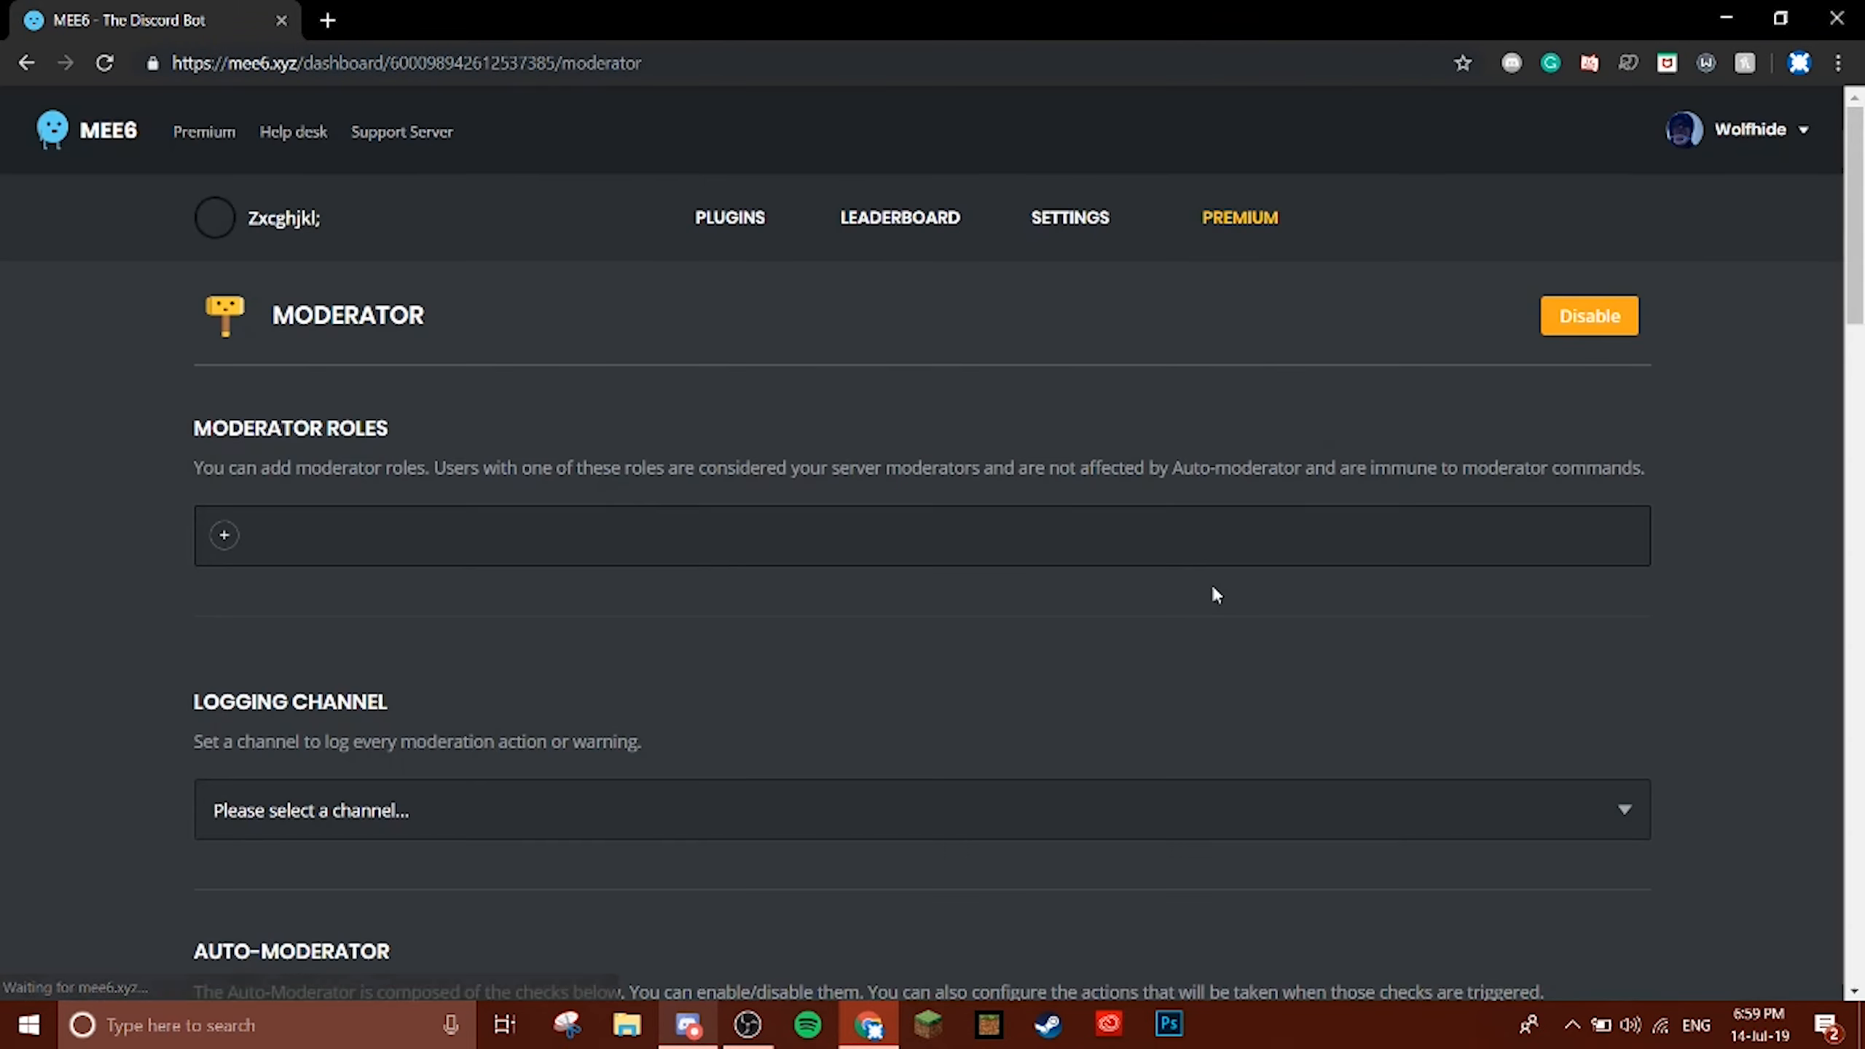
{"action": "left_click", "coordinate": [224, 536]}
{"action": "left_click", "coordinate": [604, 597]}
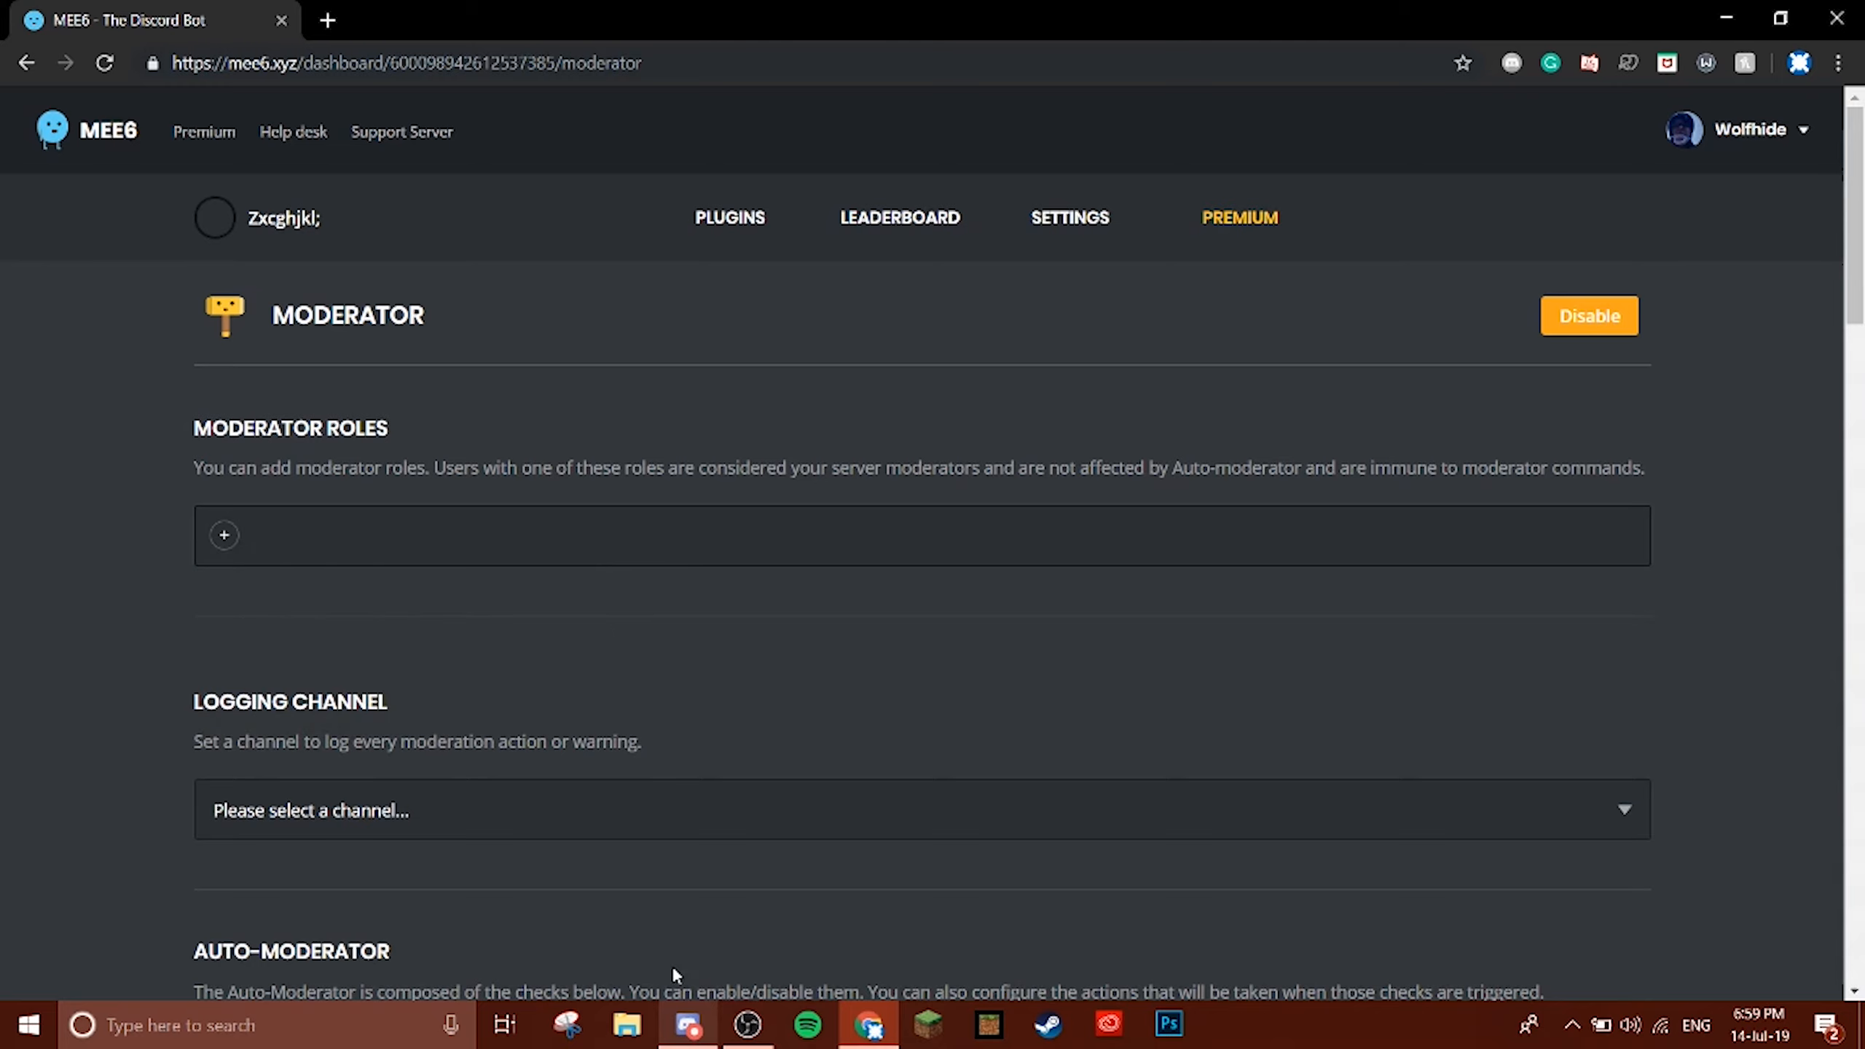
Switch to Discord and open the role settings of the "Zxcghjkl;" server.
{"action": "left_click", "coordinate": [687, 1023]}
{"action": "left_click", "coordinate": [279, 80]}
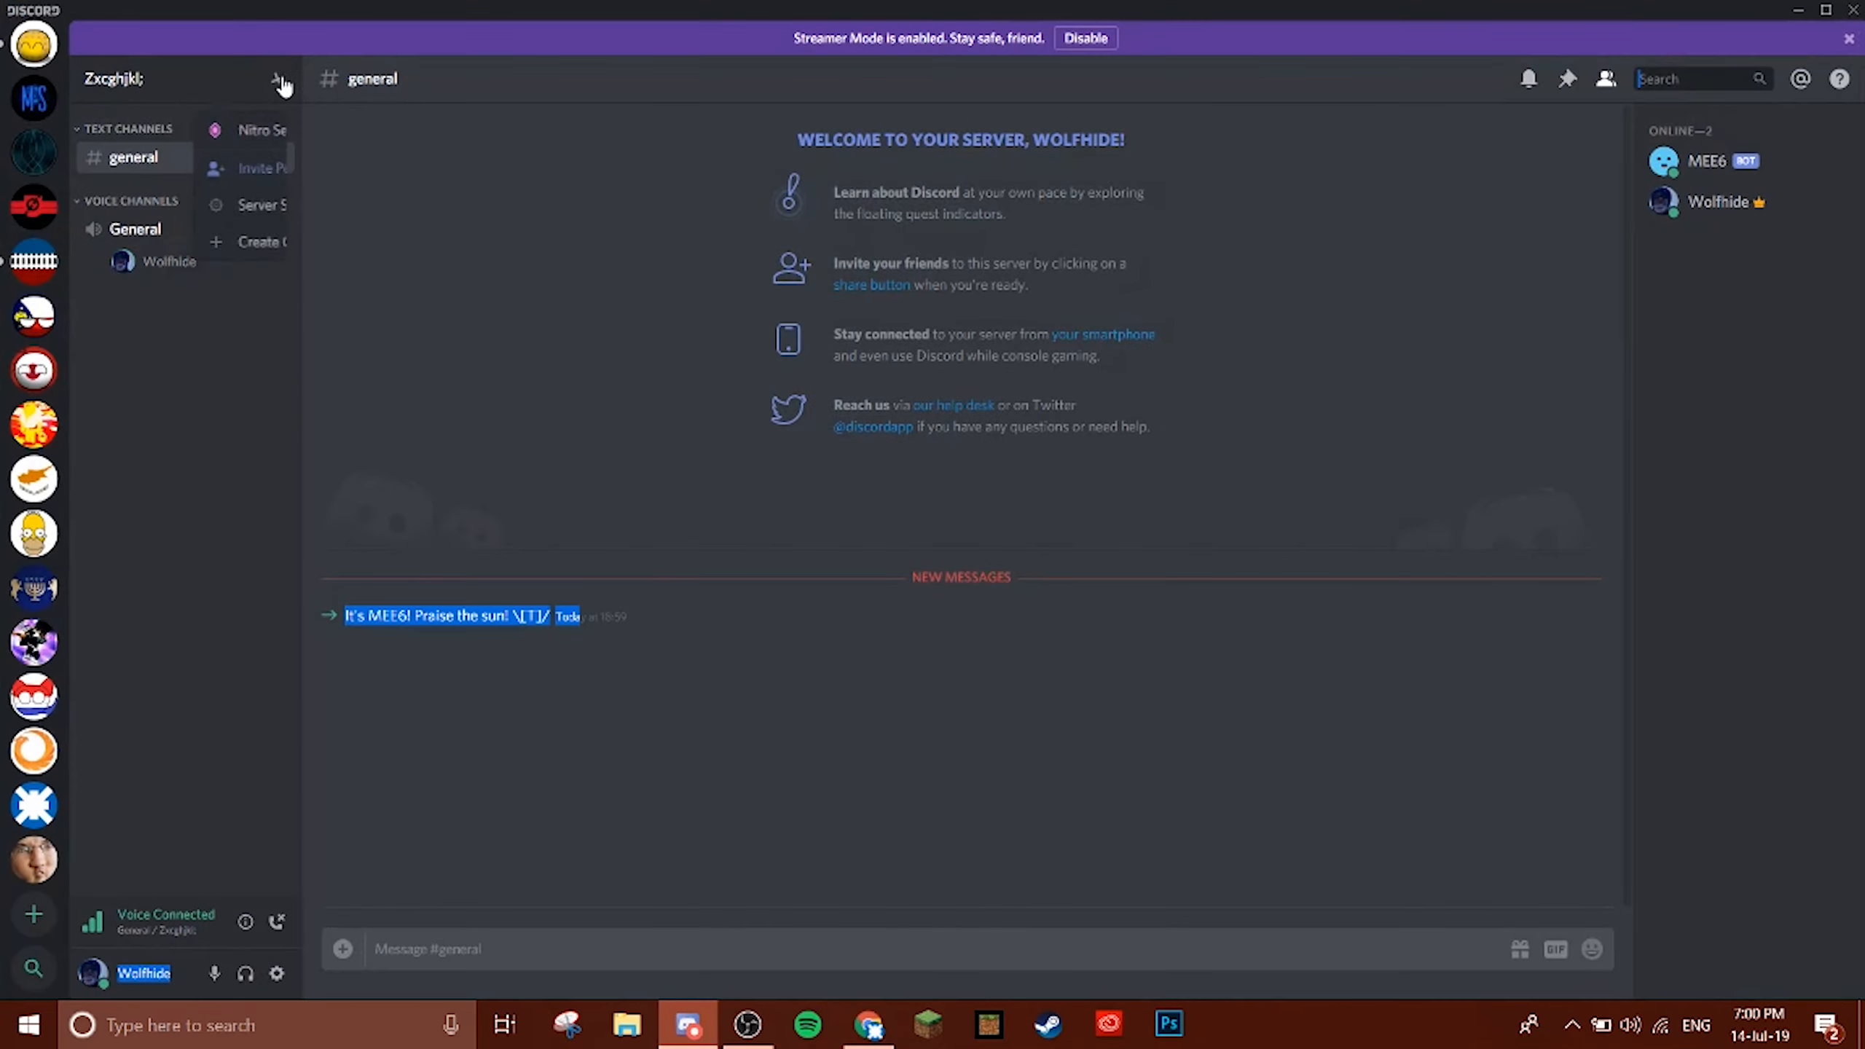
{"action": "left_click", "coordinate": [230, 205]}
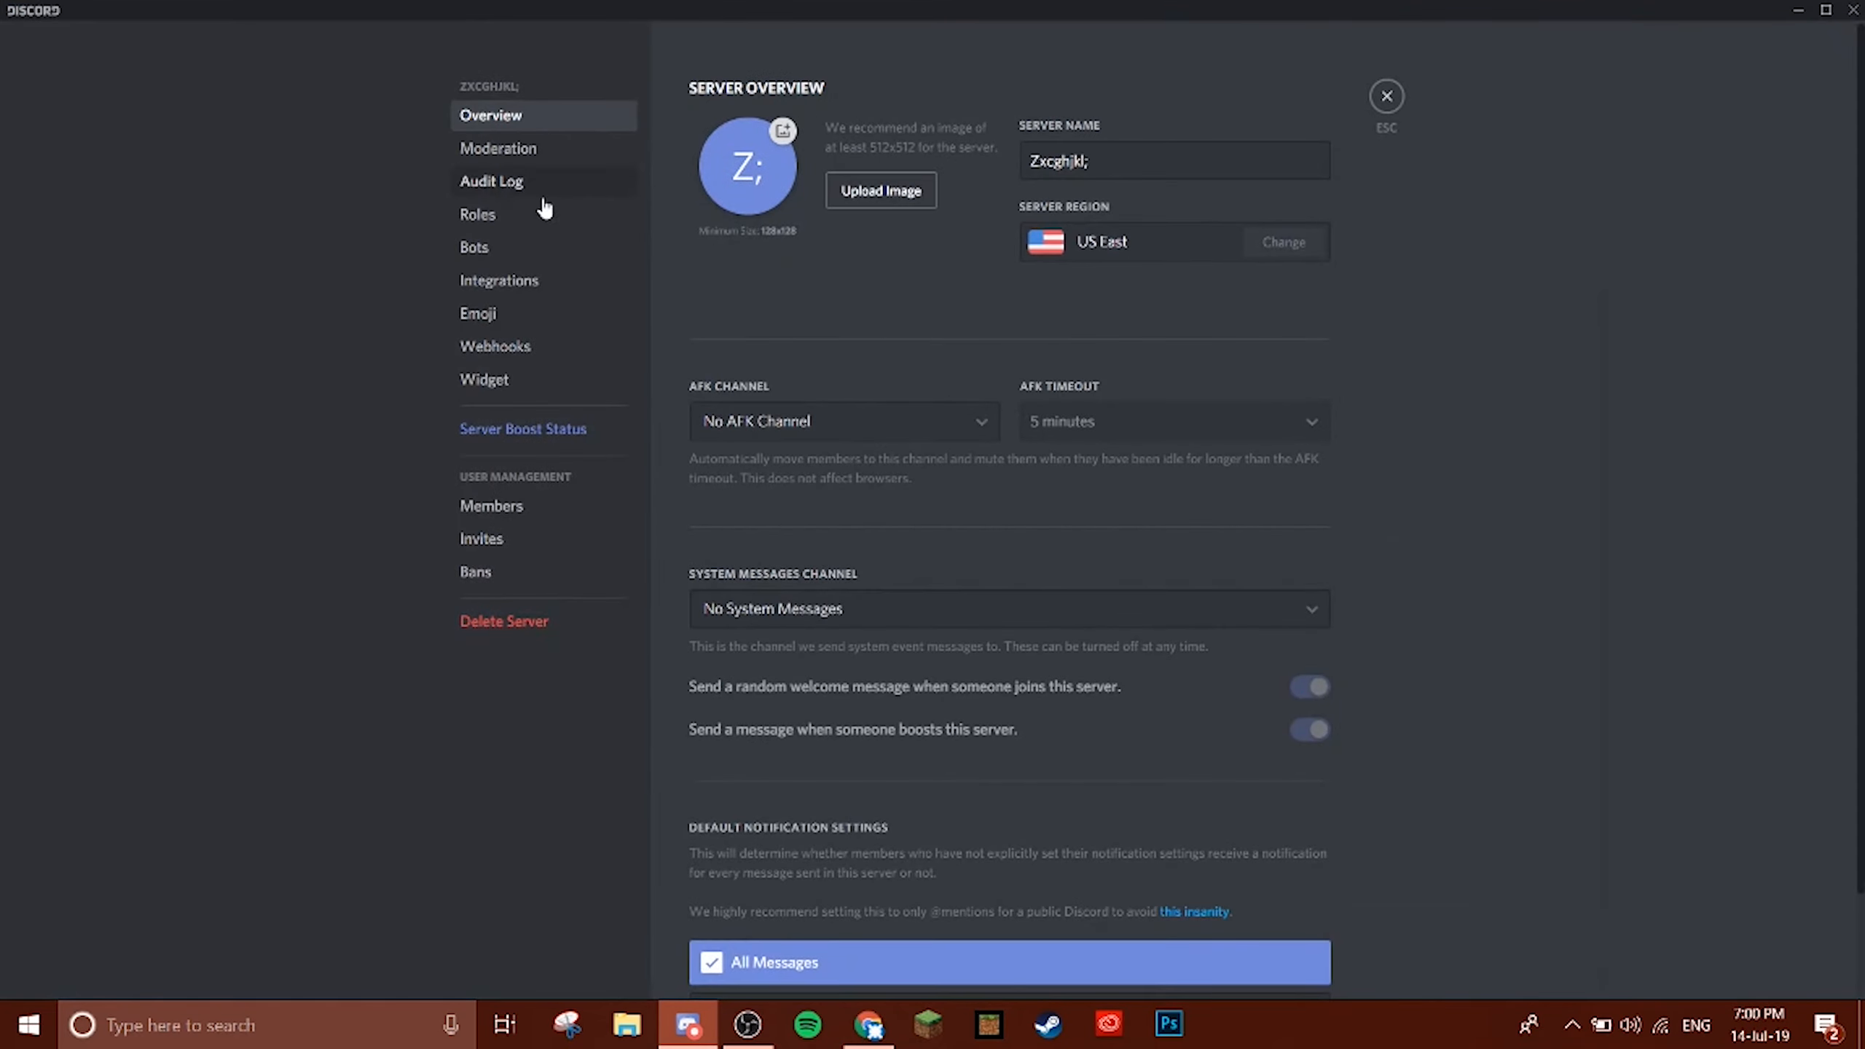
{"action": "left_click", "coordinate": [534, 254]}
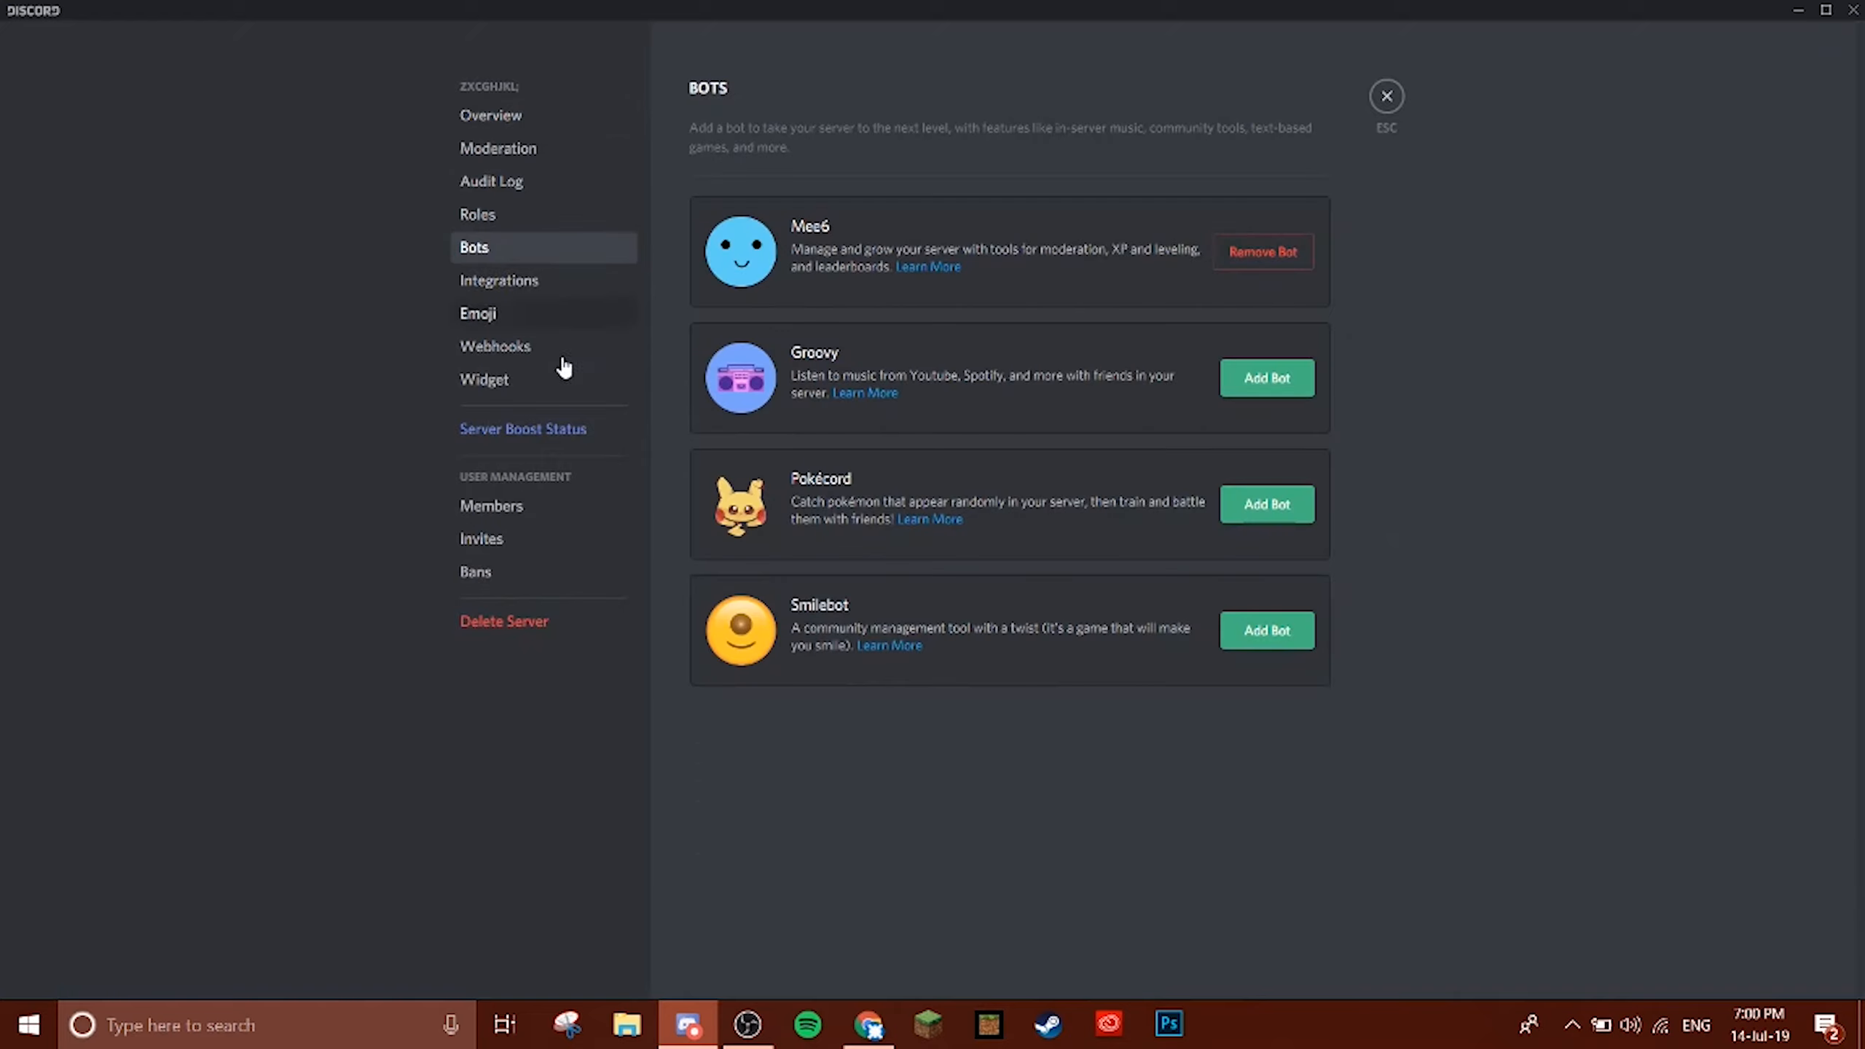
{"action": "left_click", "coordinate": [508, 515]}
{"action": "left_click", "coordinate": [502, 283]}
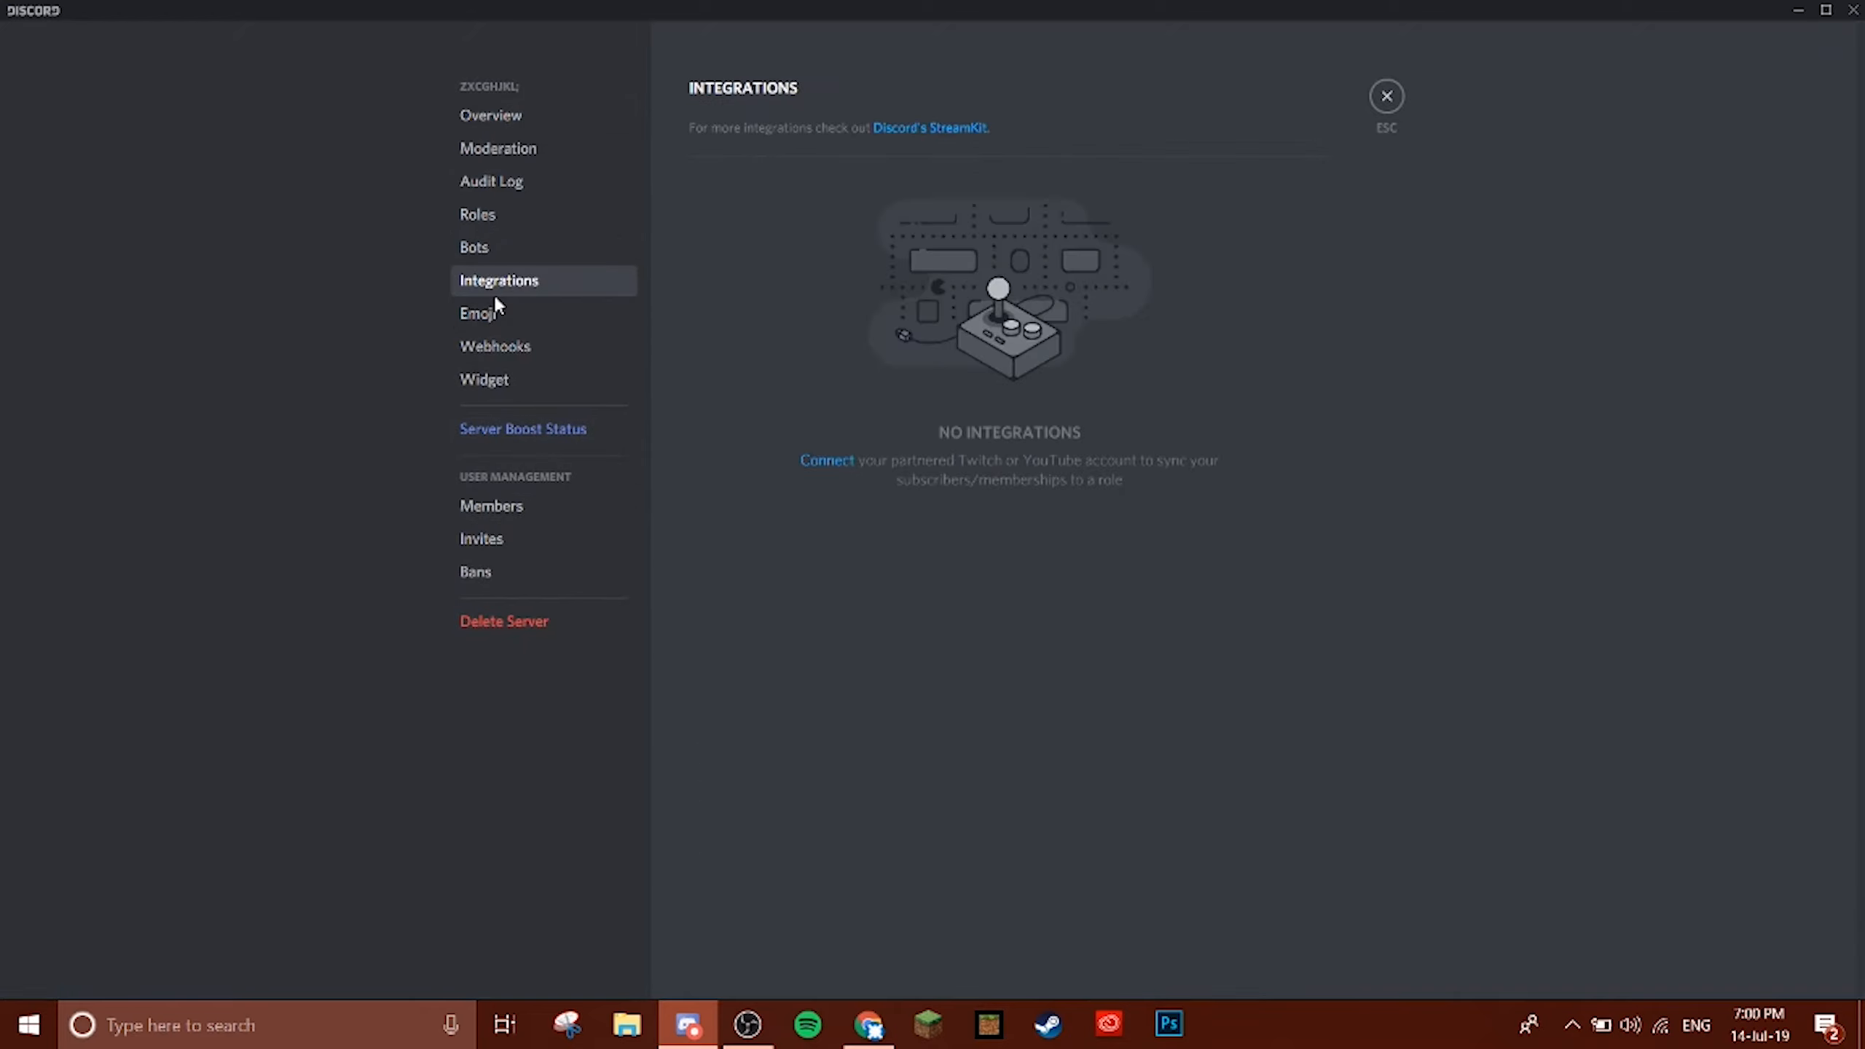
{"action": "left_click", "coordinate": [549, 213]}
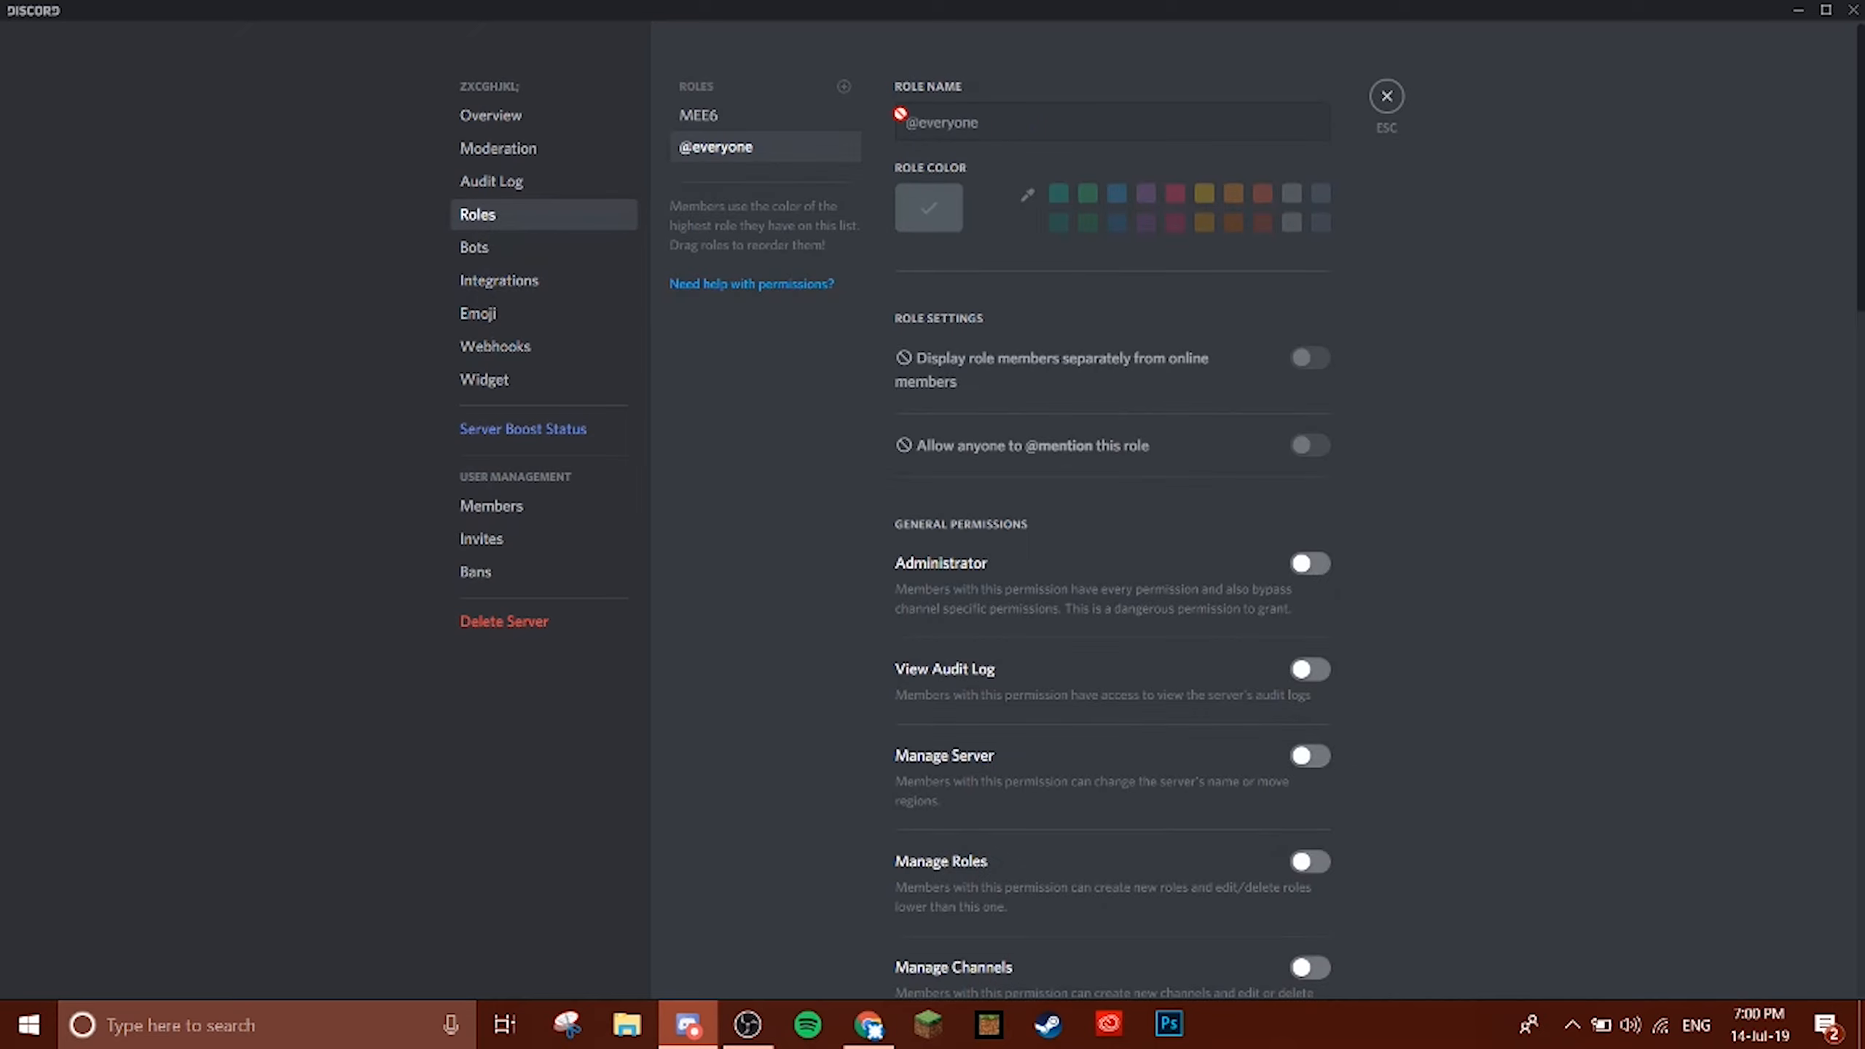
Create a new server role and name it Staff.
{"action": "left_click", "coordinate": [845, 88]}
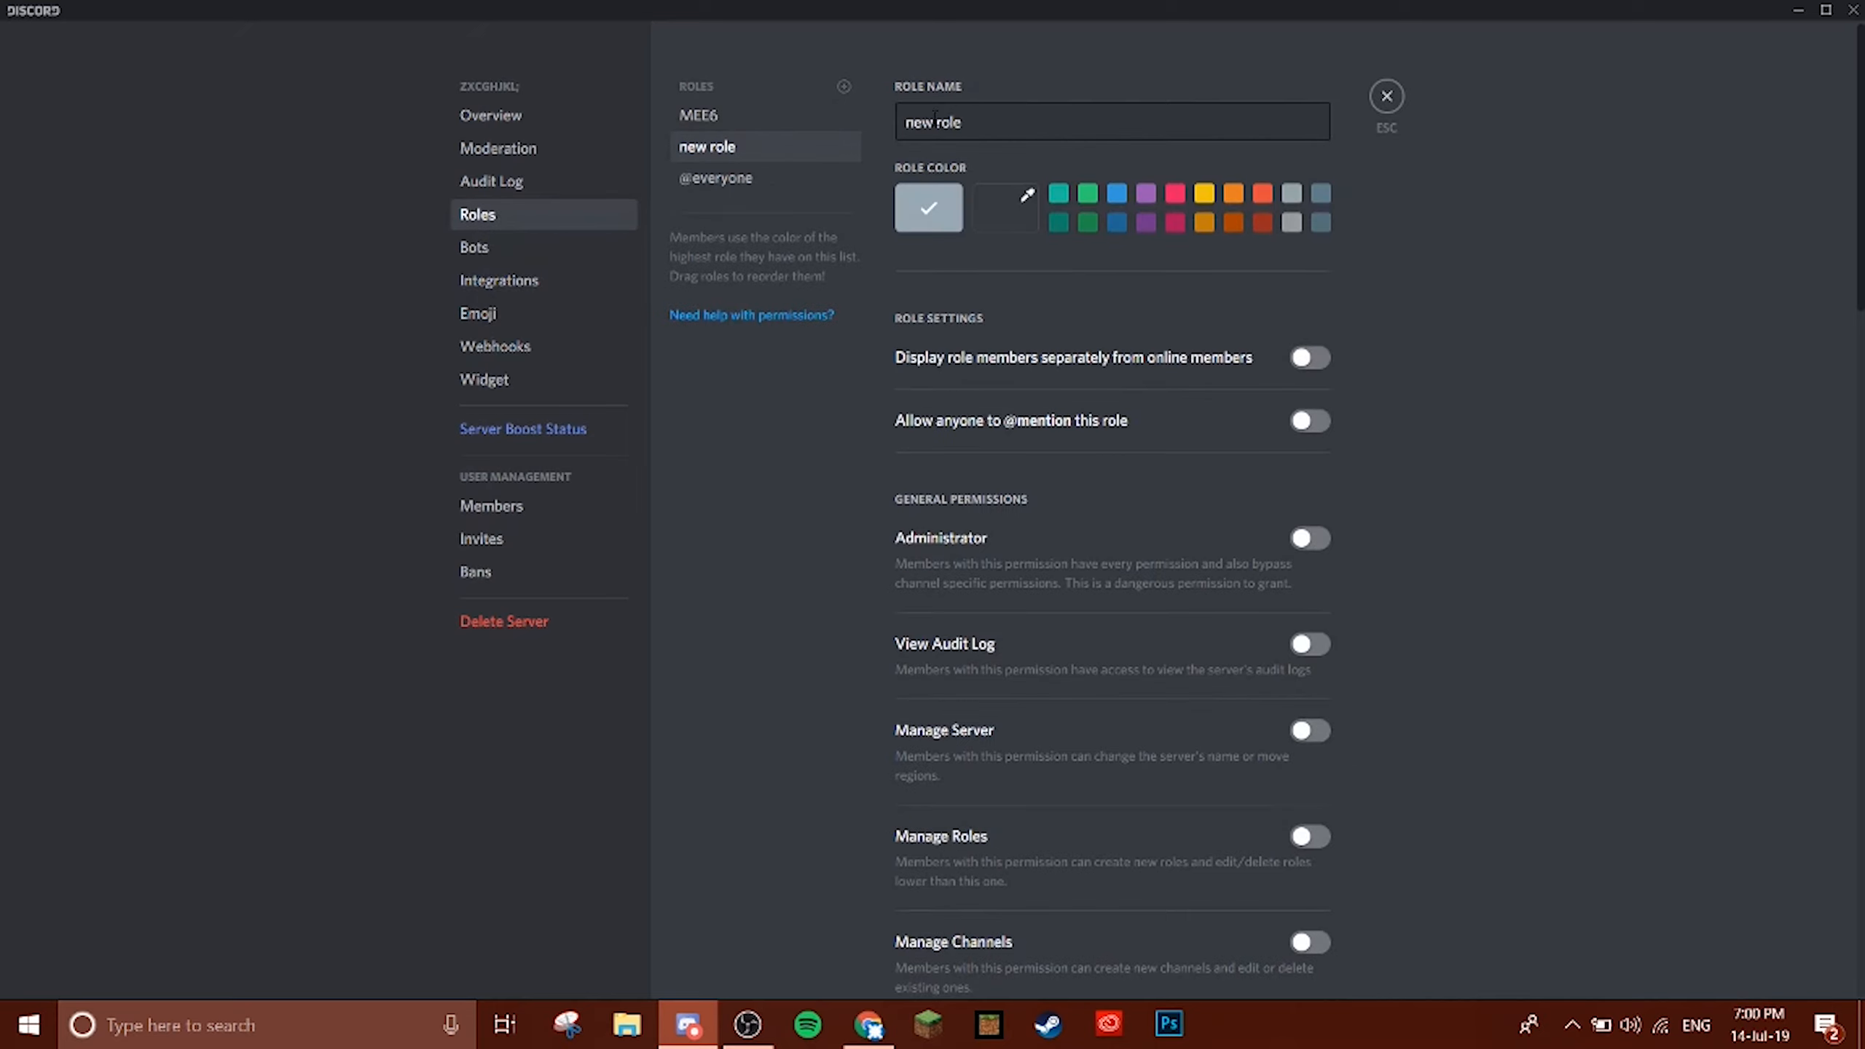
{"action": "triple_click", "coordinate": [992, 134]}
{"action": "type", "text": "Trust"}
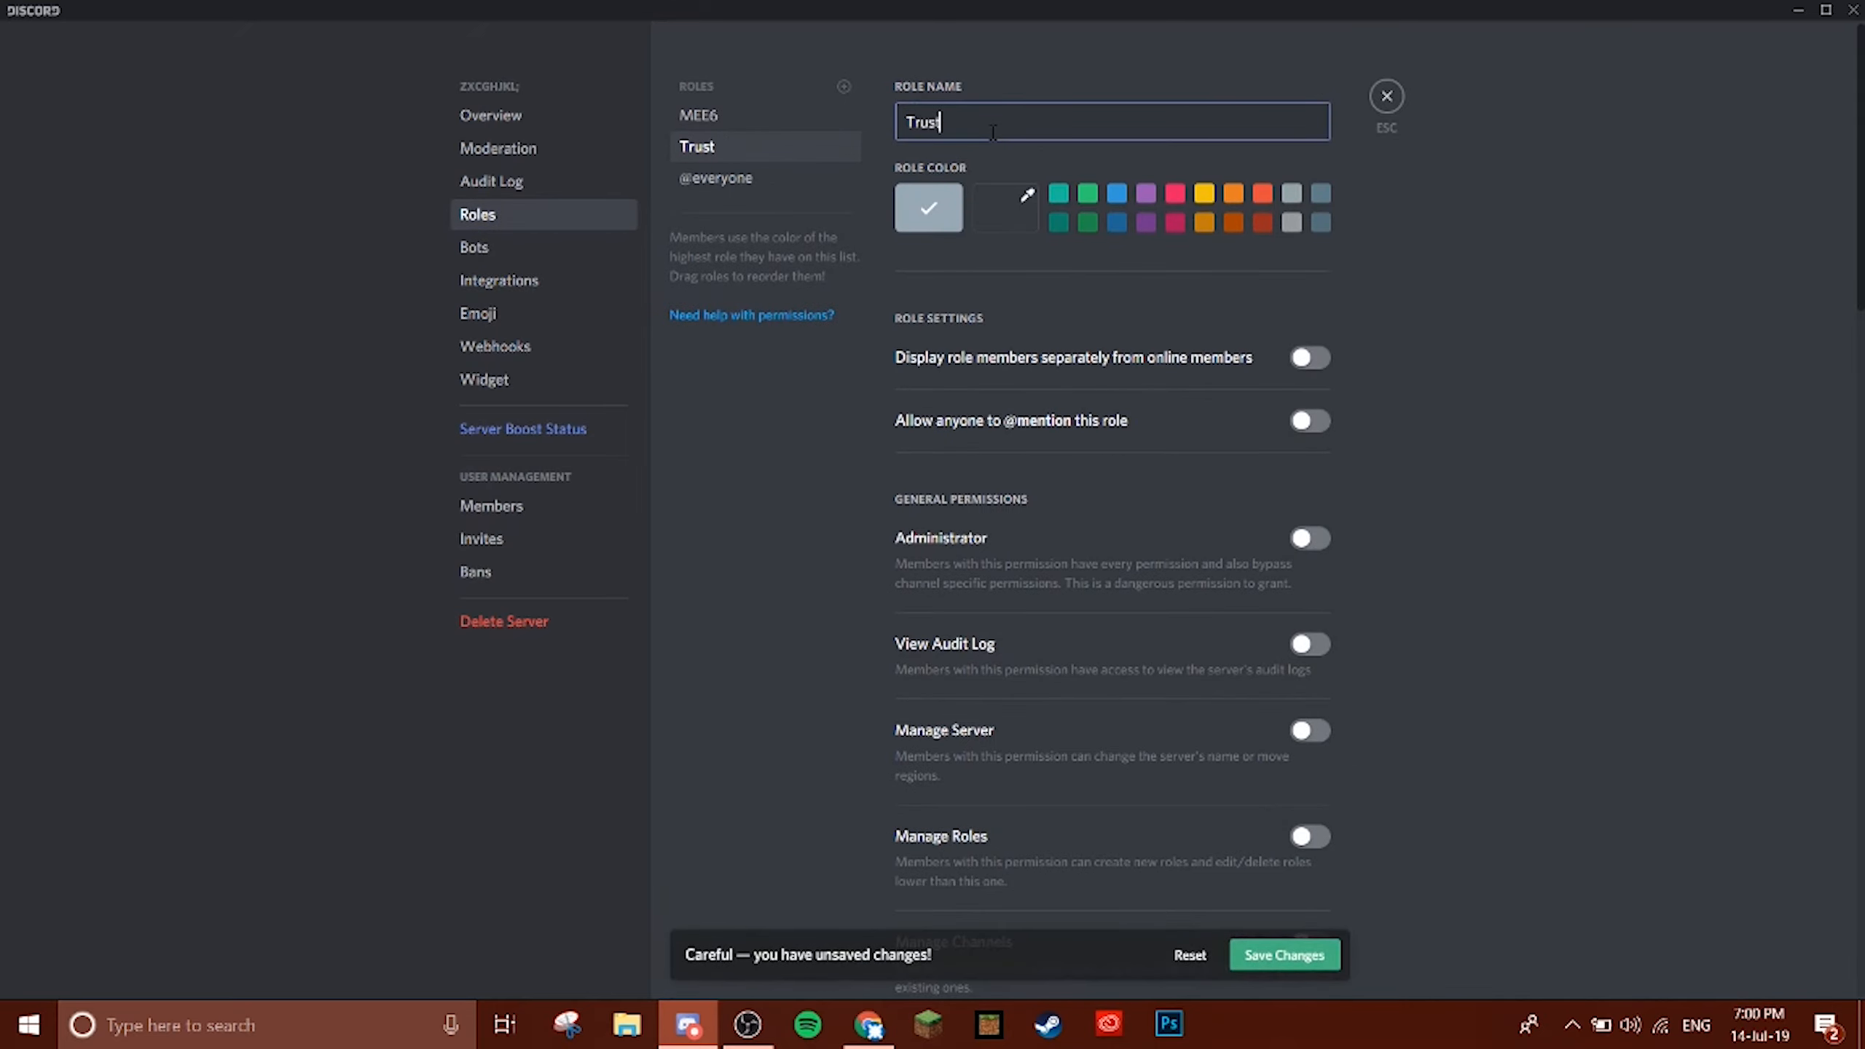
{"action": "type", "text": "wothyr"}
{"action": "key", "text": "ctrl+a"}
{"action": "key", "text": "BackSpace"}
Turn off the Create Instant Invite and Change Nickname permissions for the Staff role.
{"action": "scroll", "coordinate": [1293, 830], "scroll_direction": "down", "scroll_amount": 10}
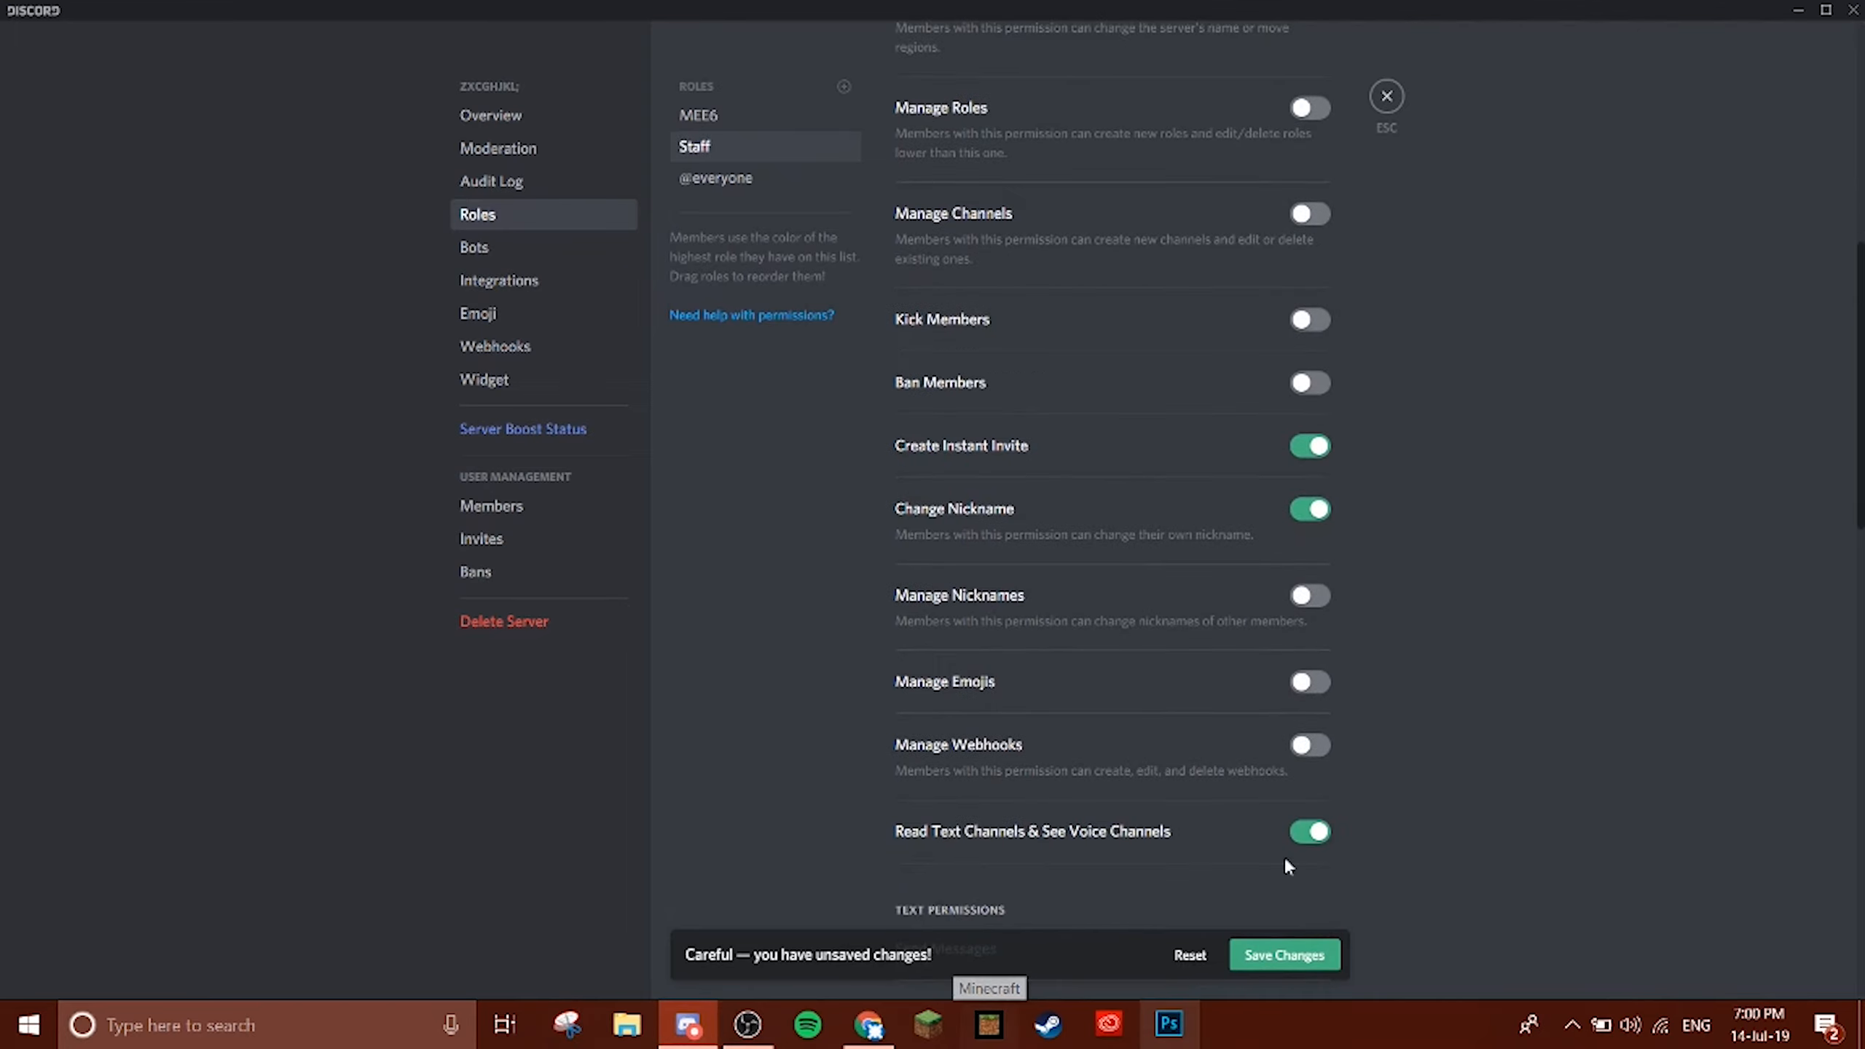
{"action": "left_click", "coordinate": [1298, 449]}
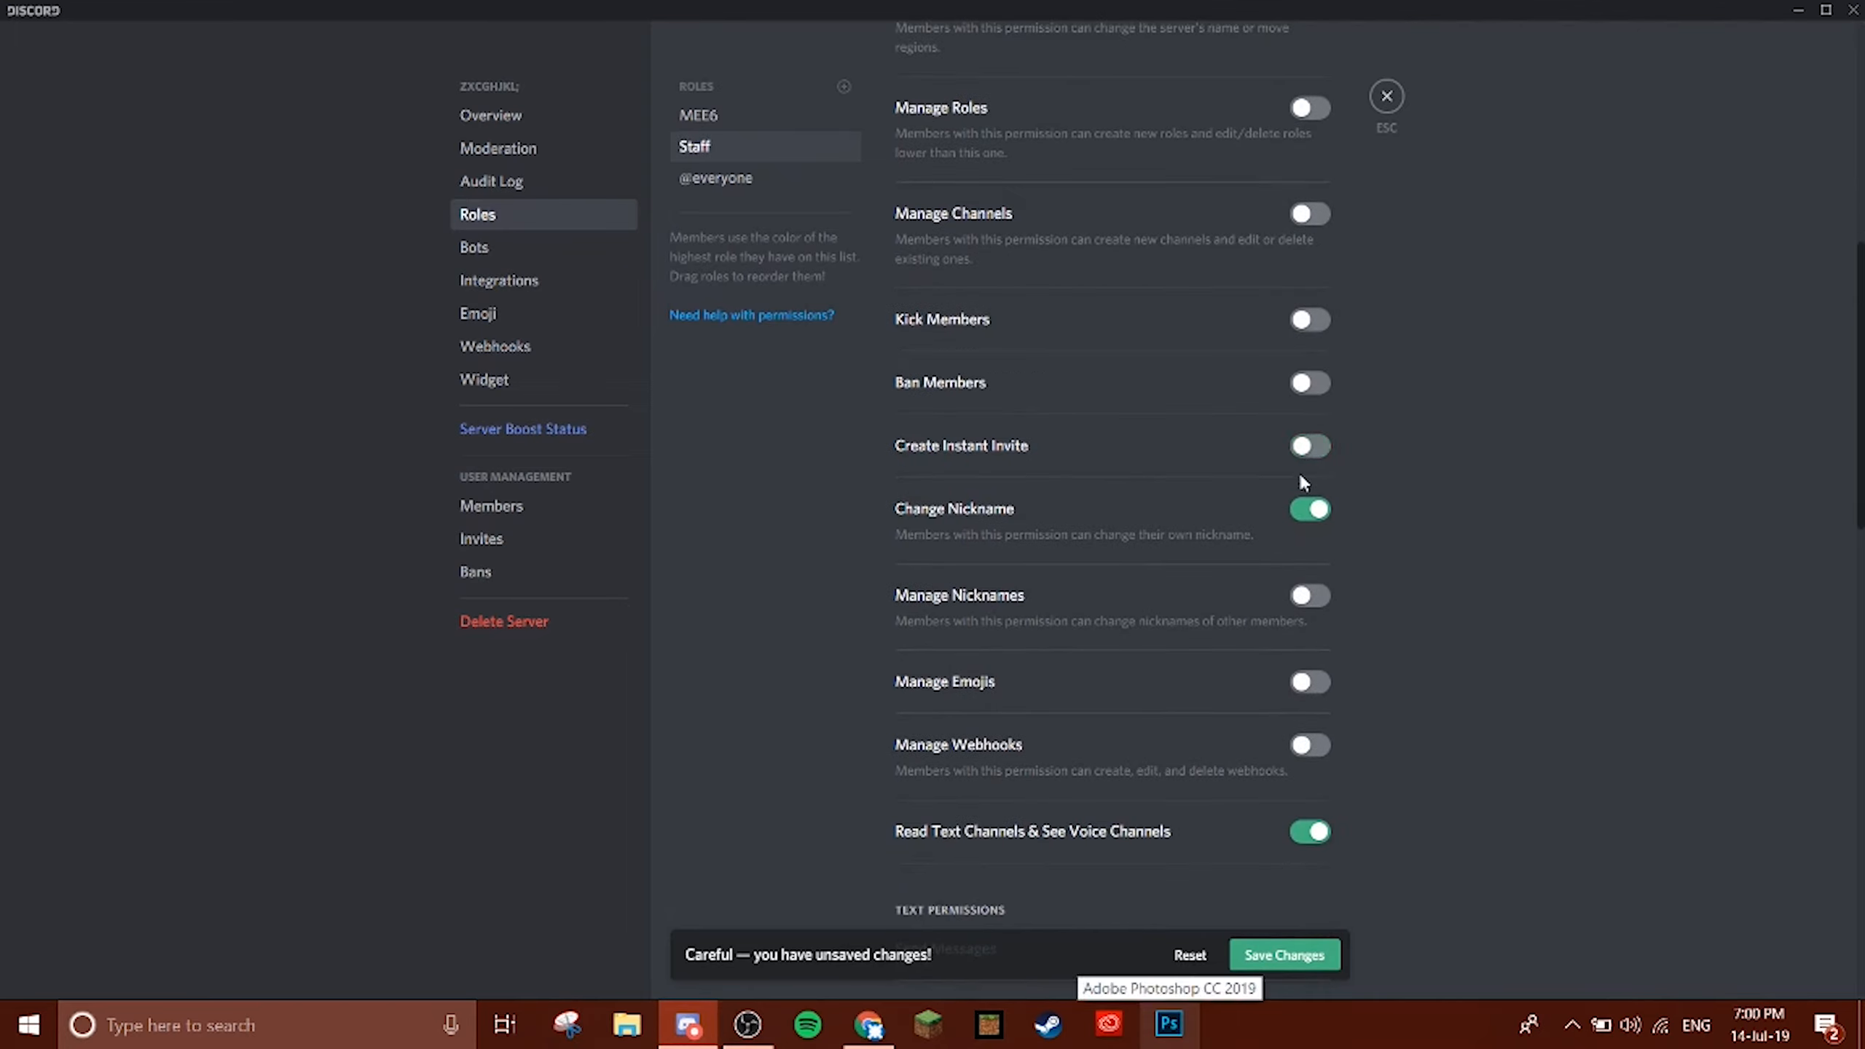
{"action": "left_click", "coordinate": [1307, 512]}
Turn off Read Text Channels & See Voice Channels, Send Messages, Send TTS Messages and Embed Links for the Staff role.
{"action": "scroll", "coordinate": [1221, 513], "scroll_direction": "down", "scroll_amount": 10}
{"action": "scroll", "coordinate": [1299, 273], "scroll_direction": "up", "scroll_amount": 3}
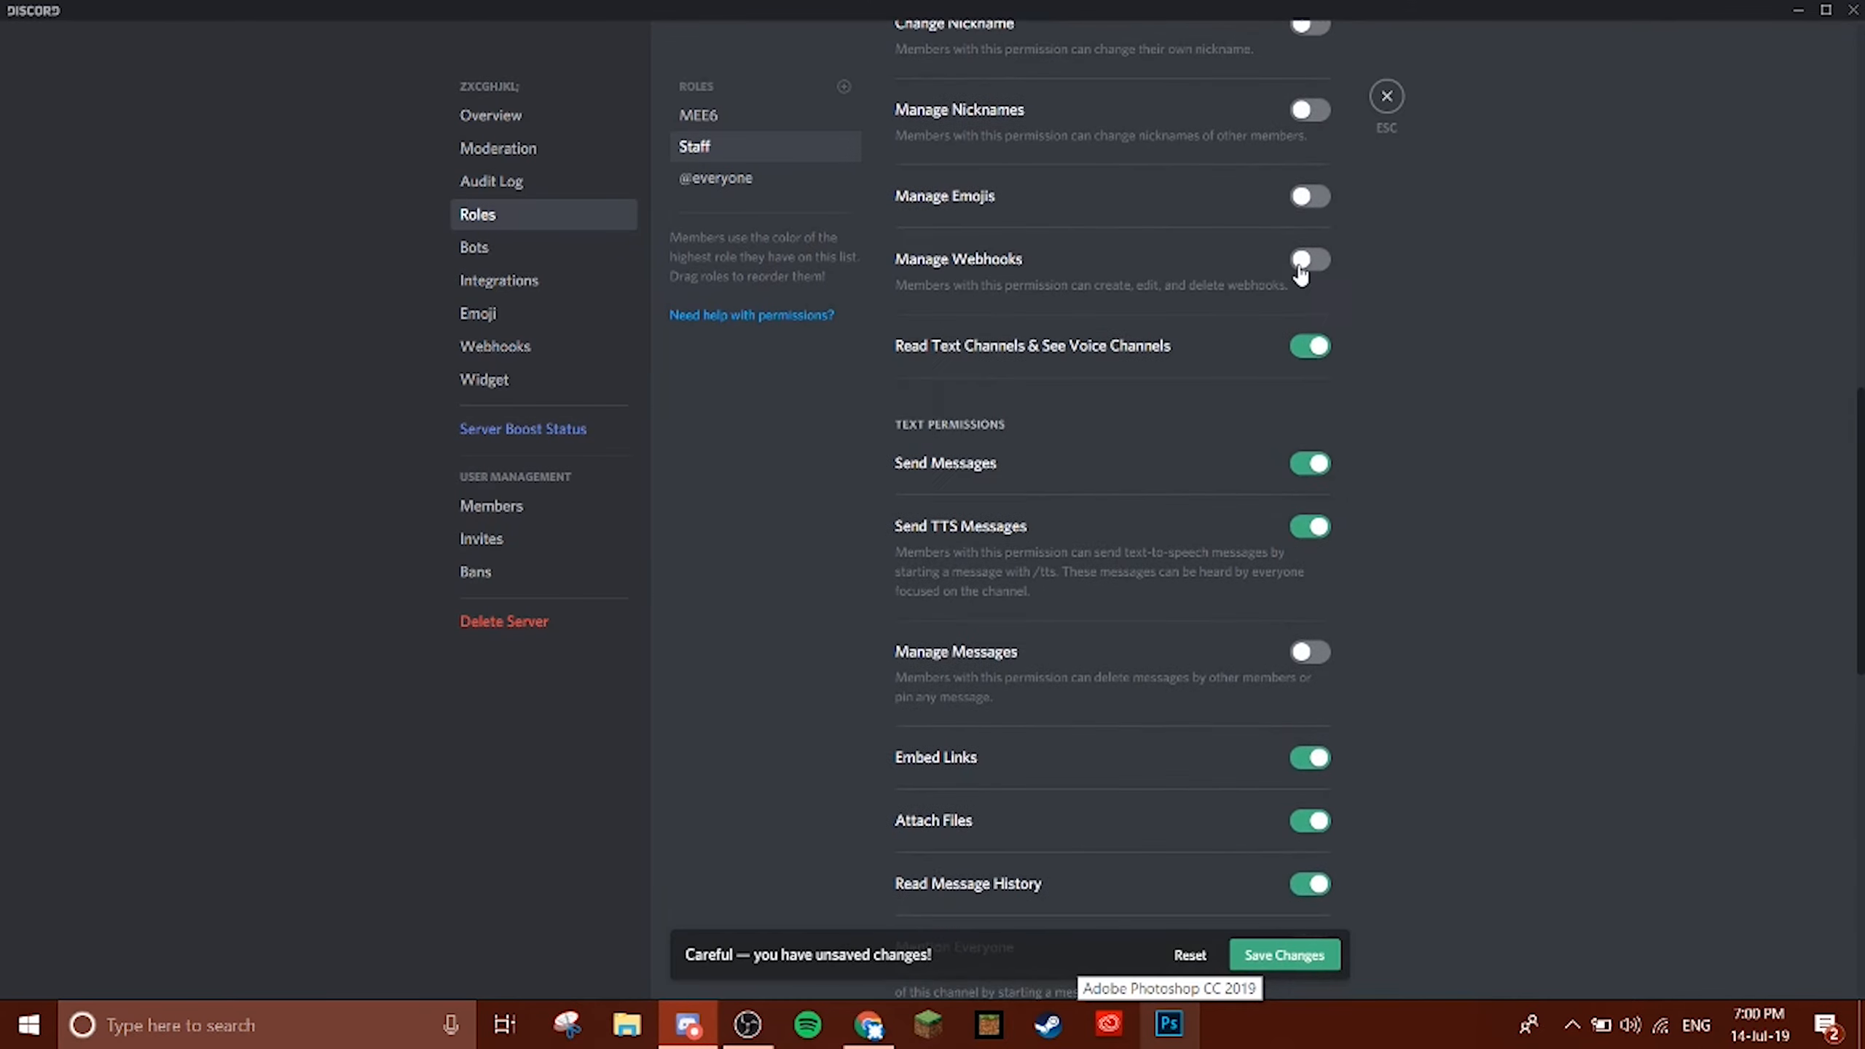
{"action": "left_click", "coordinate": [1310, 347]}
{"action": "left_click", "coordinate": [1311, 464]}
{"action": "left_click", "coordinate": [1311, 525]}
{"action": "scroll", "coordinate": [1303, 525], "scroll_direction": "down", "scroll_amount": 3}
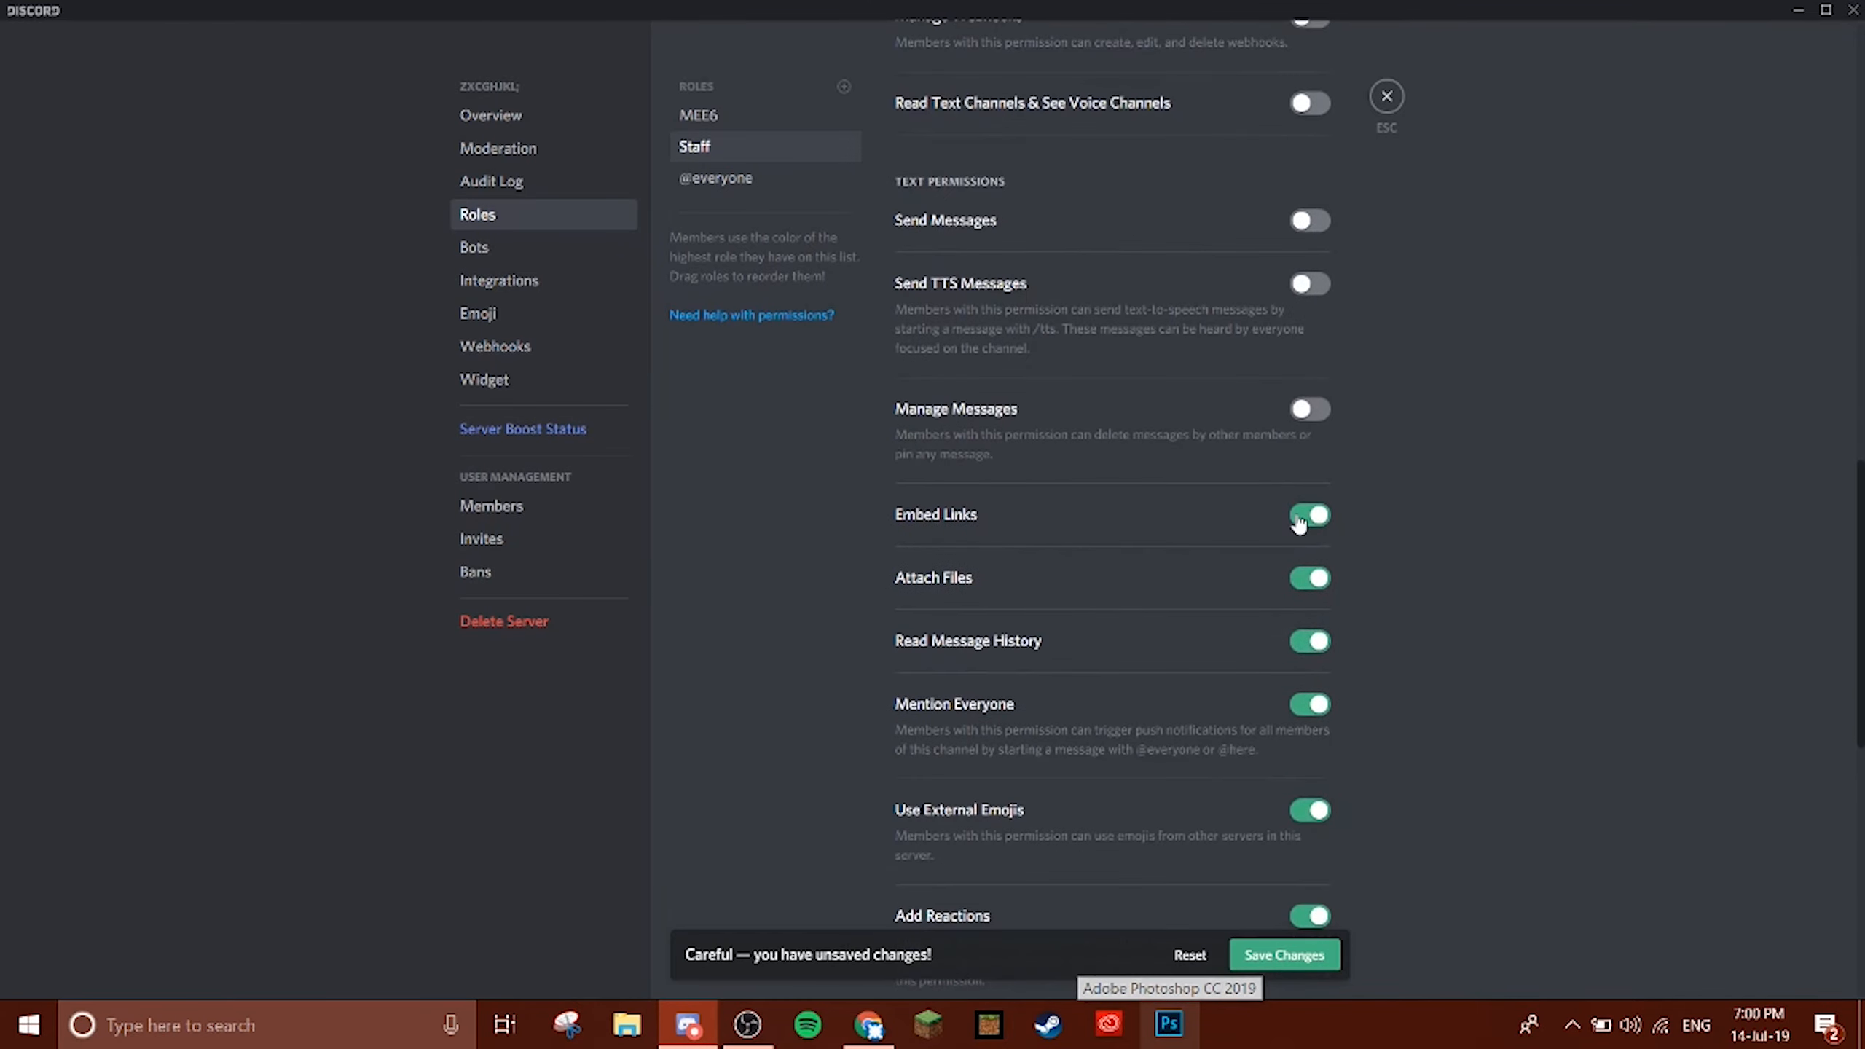
{"action": "left_click", "coordinate": [1298, 519]}
{"action": "scroll", "coordinate": [1308, 563], "scroll_direction": "up", "scroll_amount": 10}
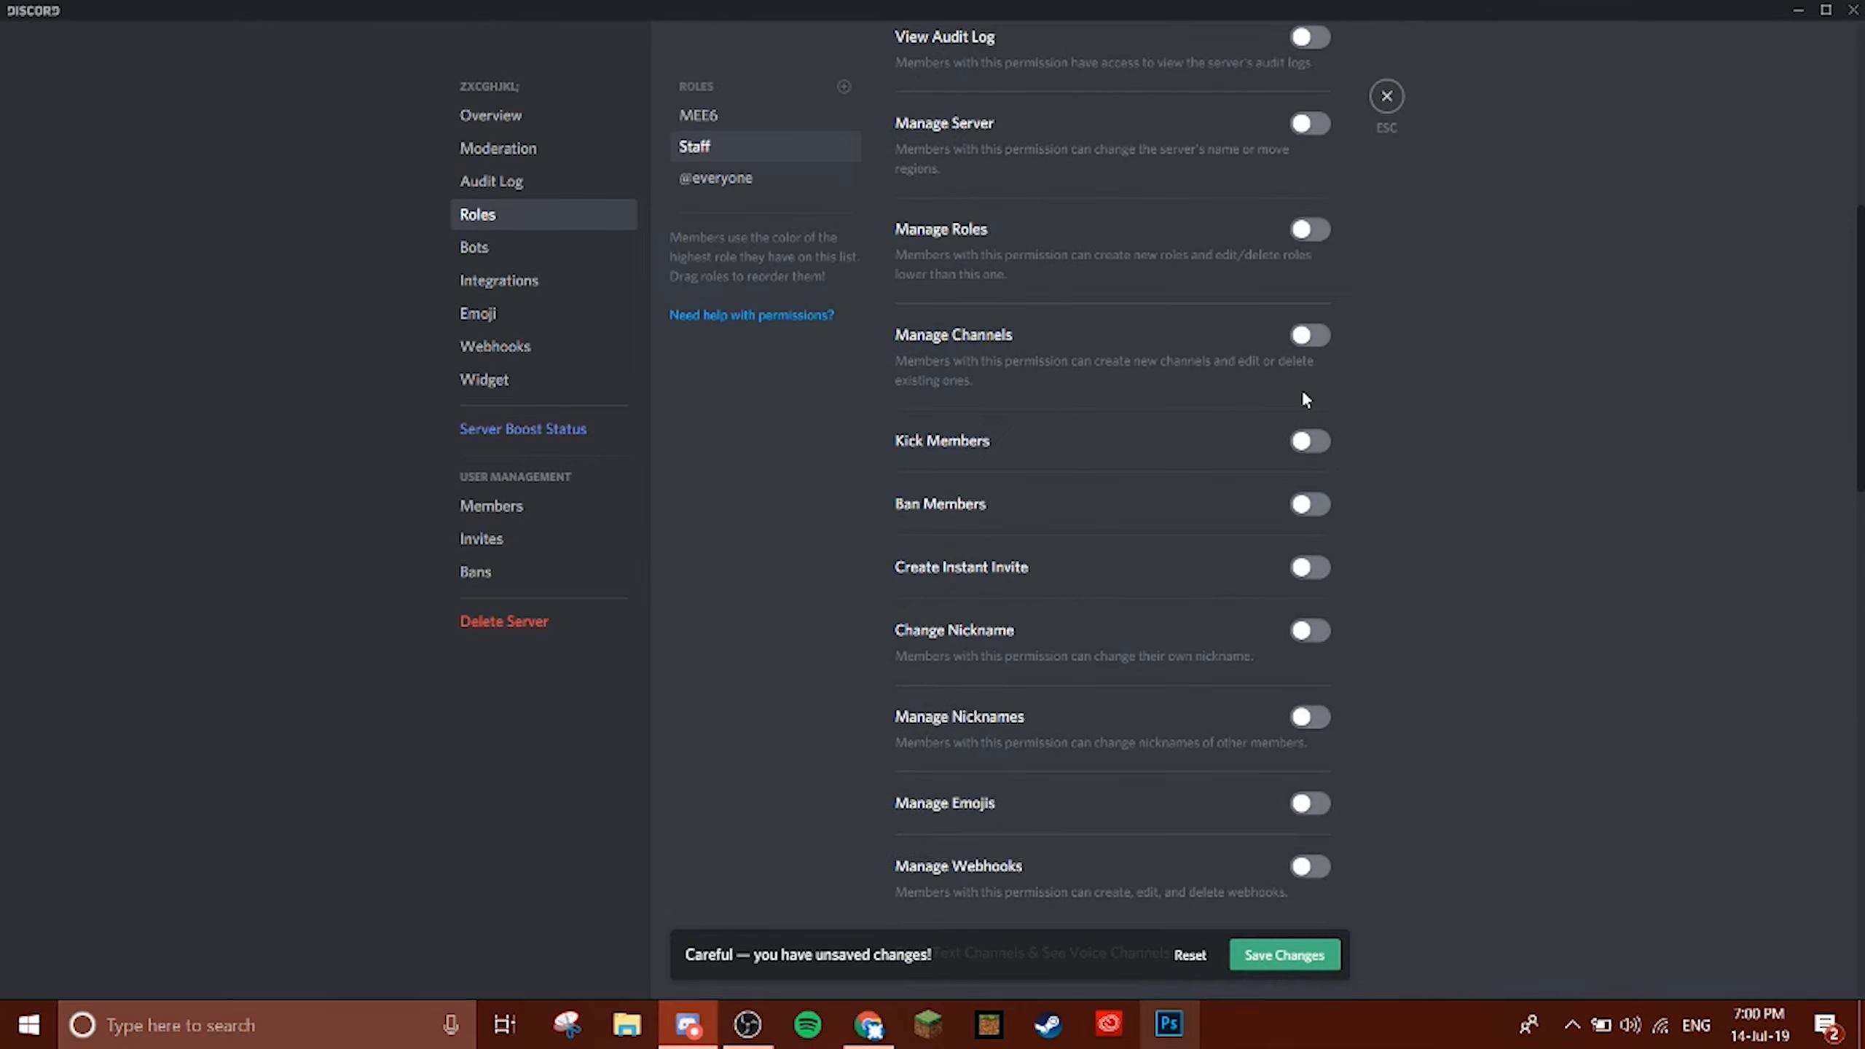
Turn off the Attach Files, Read Message History and Mention Everyone permissions for the Staff role.
{"action": "scroll", "coordinate": [1268, 657], "scroll_direction": "down", "scroll_amount": 10}
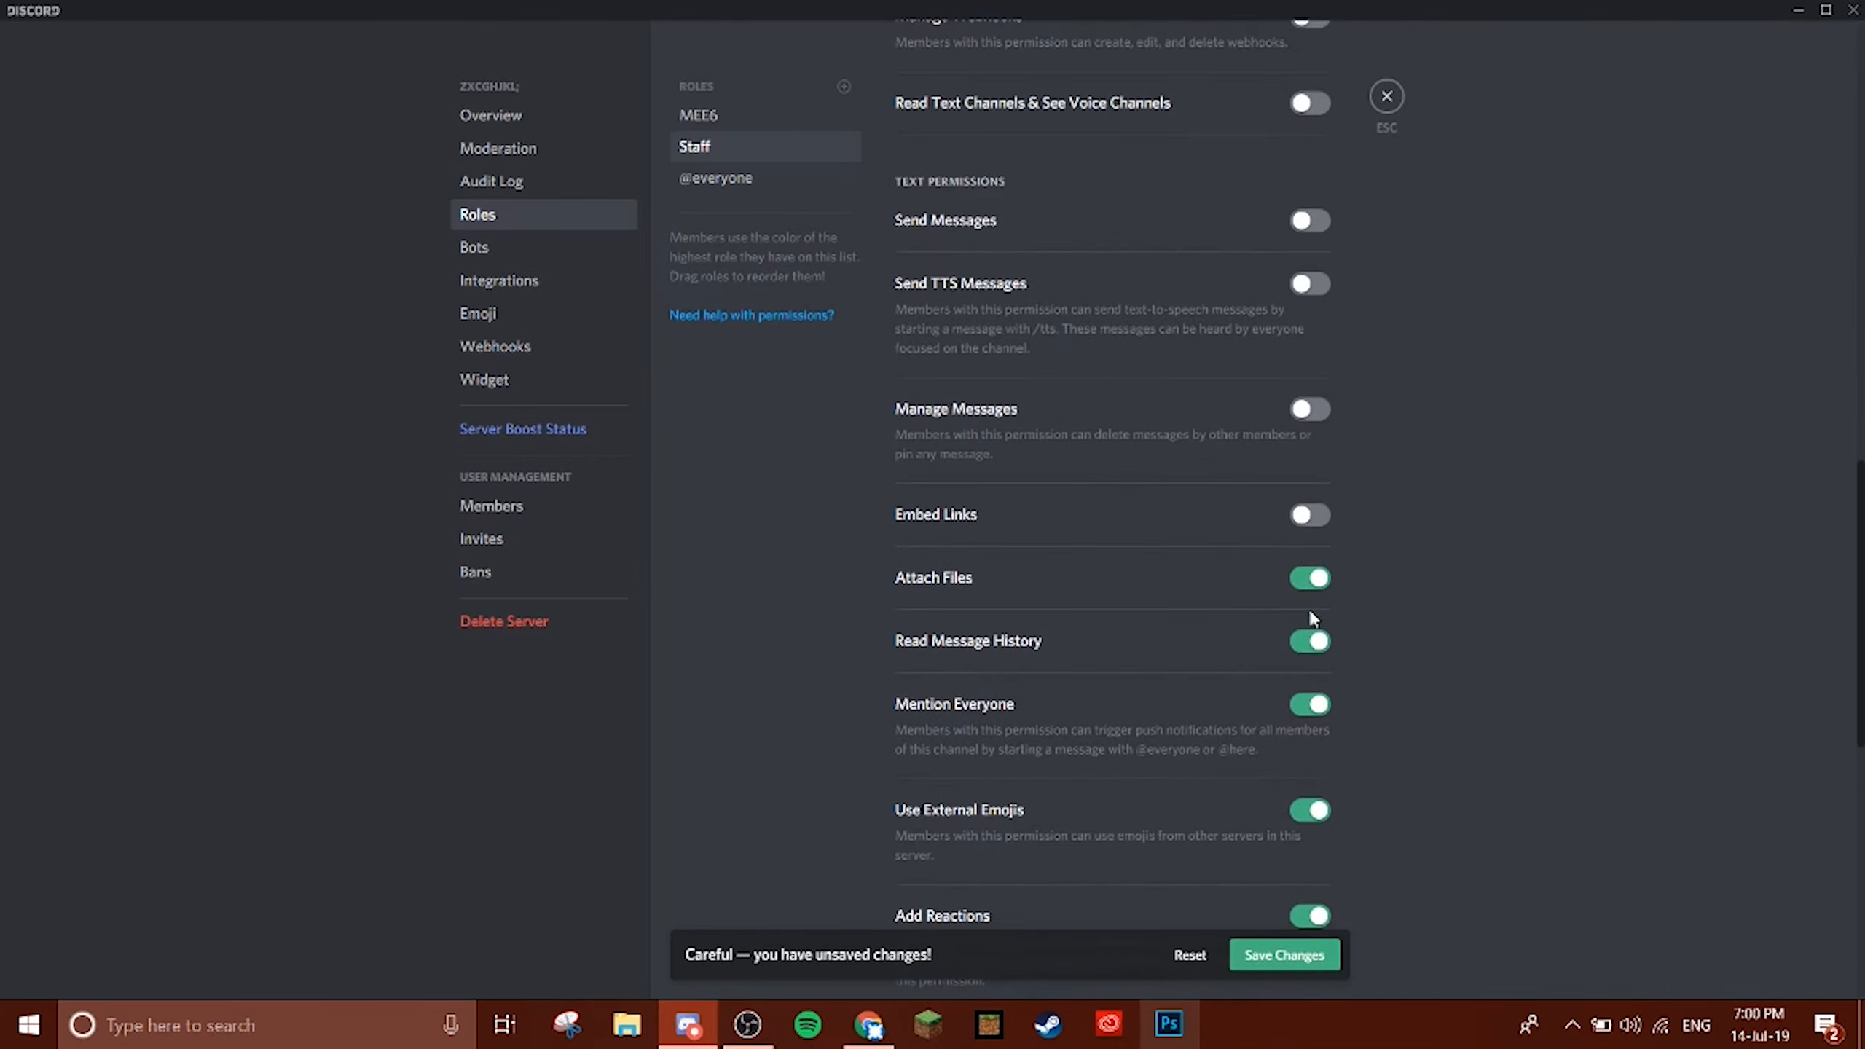
{"action": "left_click", "coordinate": [1311, 581]}
{"action": "left_click", "coordinate": [1307, 642]}
{"action": "left_click", "coordinate": [1304, 707]}
Turn off Use External Emojis, Add Reactions, Connect, Speak and Use Voice Activity for the Staff role and save the changes.
{"action": "scroll", "coordinate": [1299, 727], "scroll_direction": "down", "scroll_amount": 4}
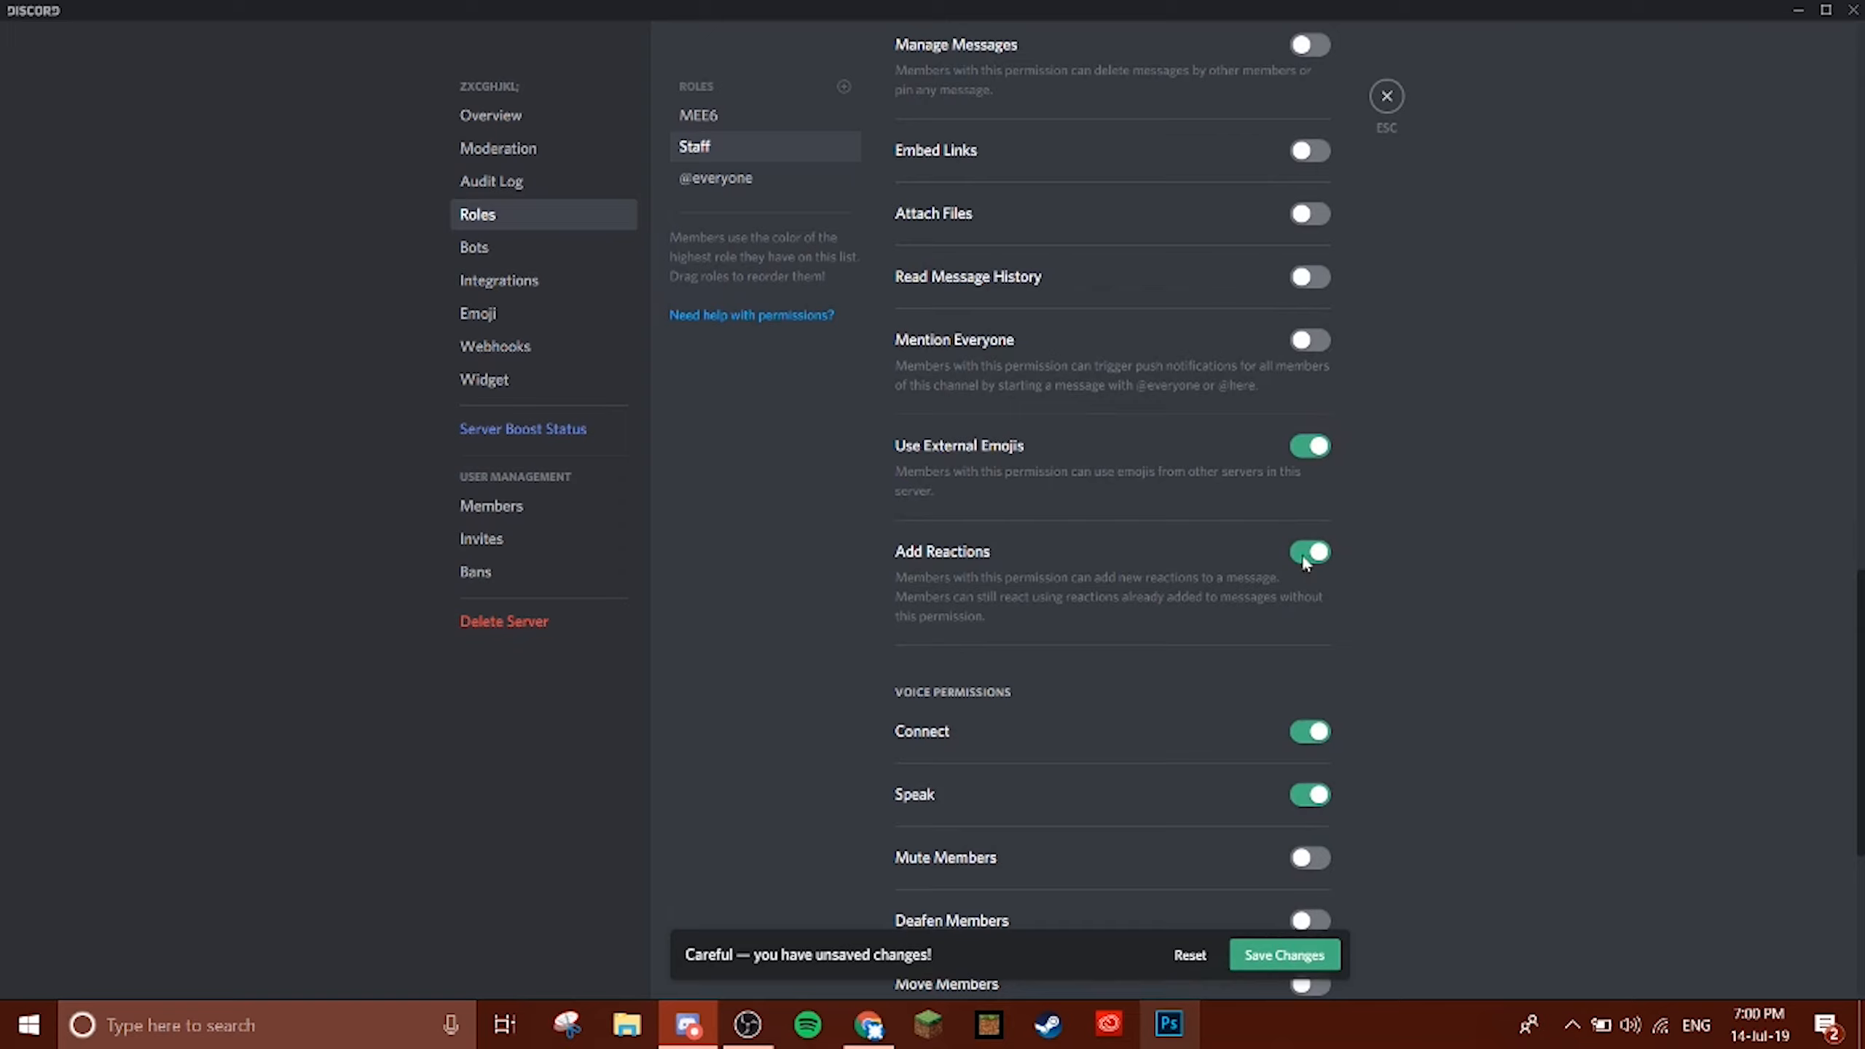
{"action": "left_click", "coordinate": [1308, 457]}
{"action": "left_click", "coordinate": [1311, 556]}
{"action": "left_click", "coordinate": [1318, 733]}
{"action": "left_click", "coordinate": [1314, 796]}
{"action": "scroll", "coordinate": [1300, 764], "scroll_direction": "down", "scroll_amount": 5}
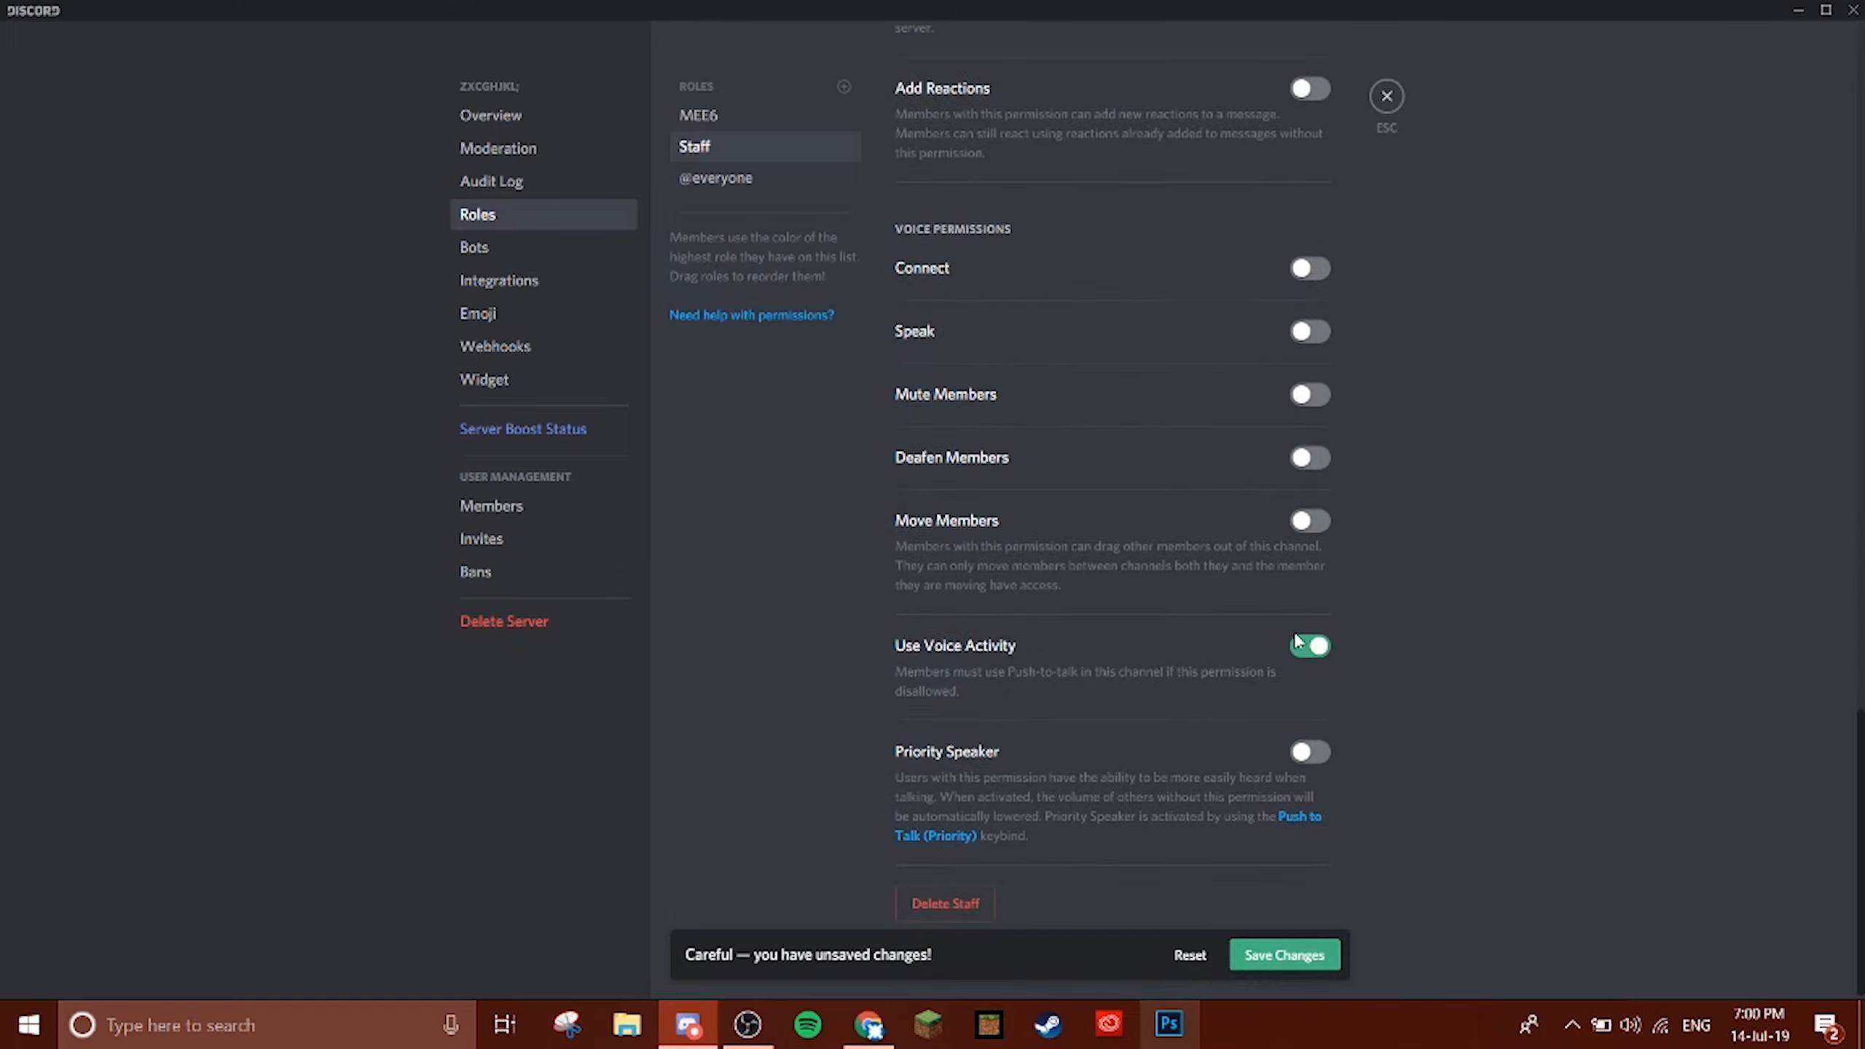
{"action": "left_click", "coordinate": [1309, 647]}
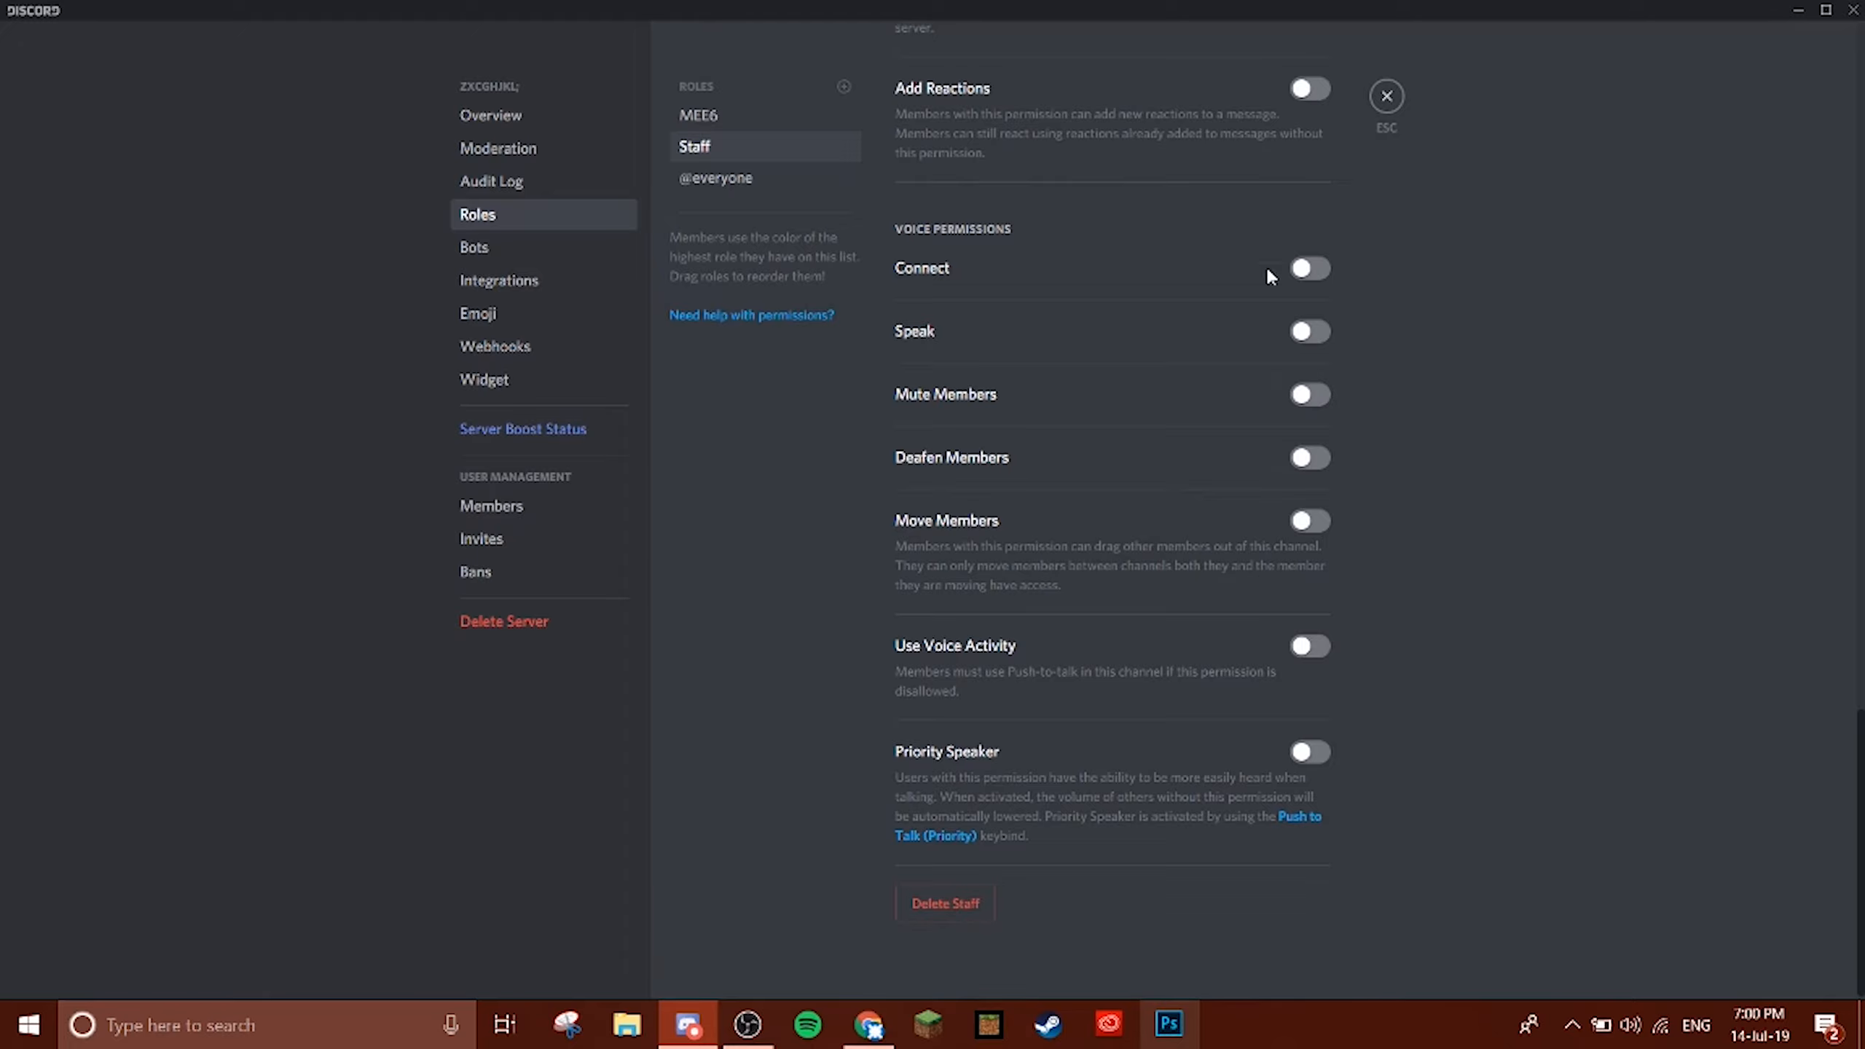
Rename the Staff role to Mods and save the change.
{"action": "scroll", "coordinate": [1221, 416], "scroll_direction": "up", "scroll_amount": 20}
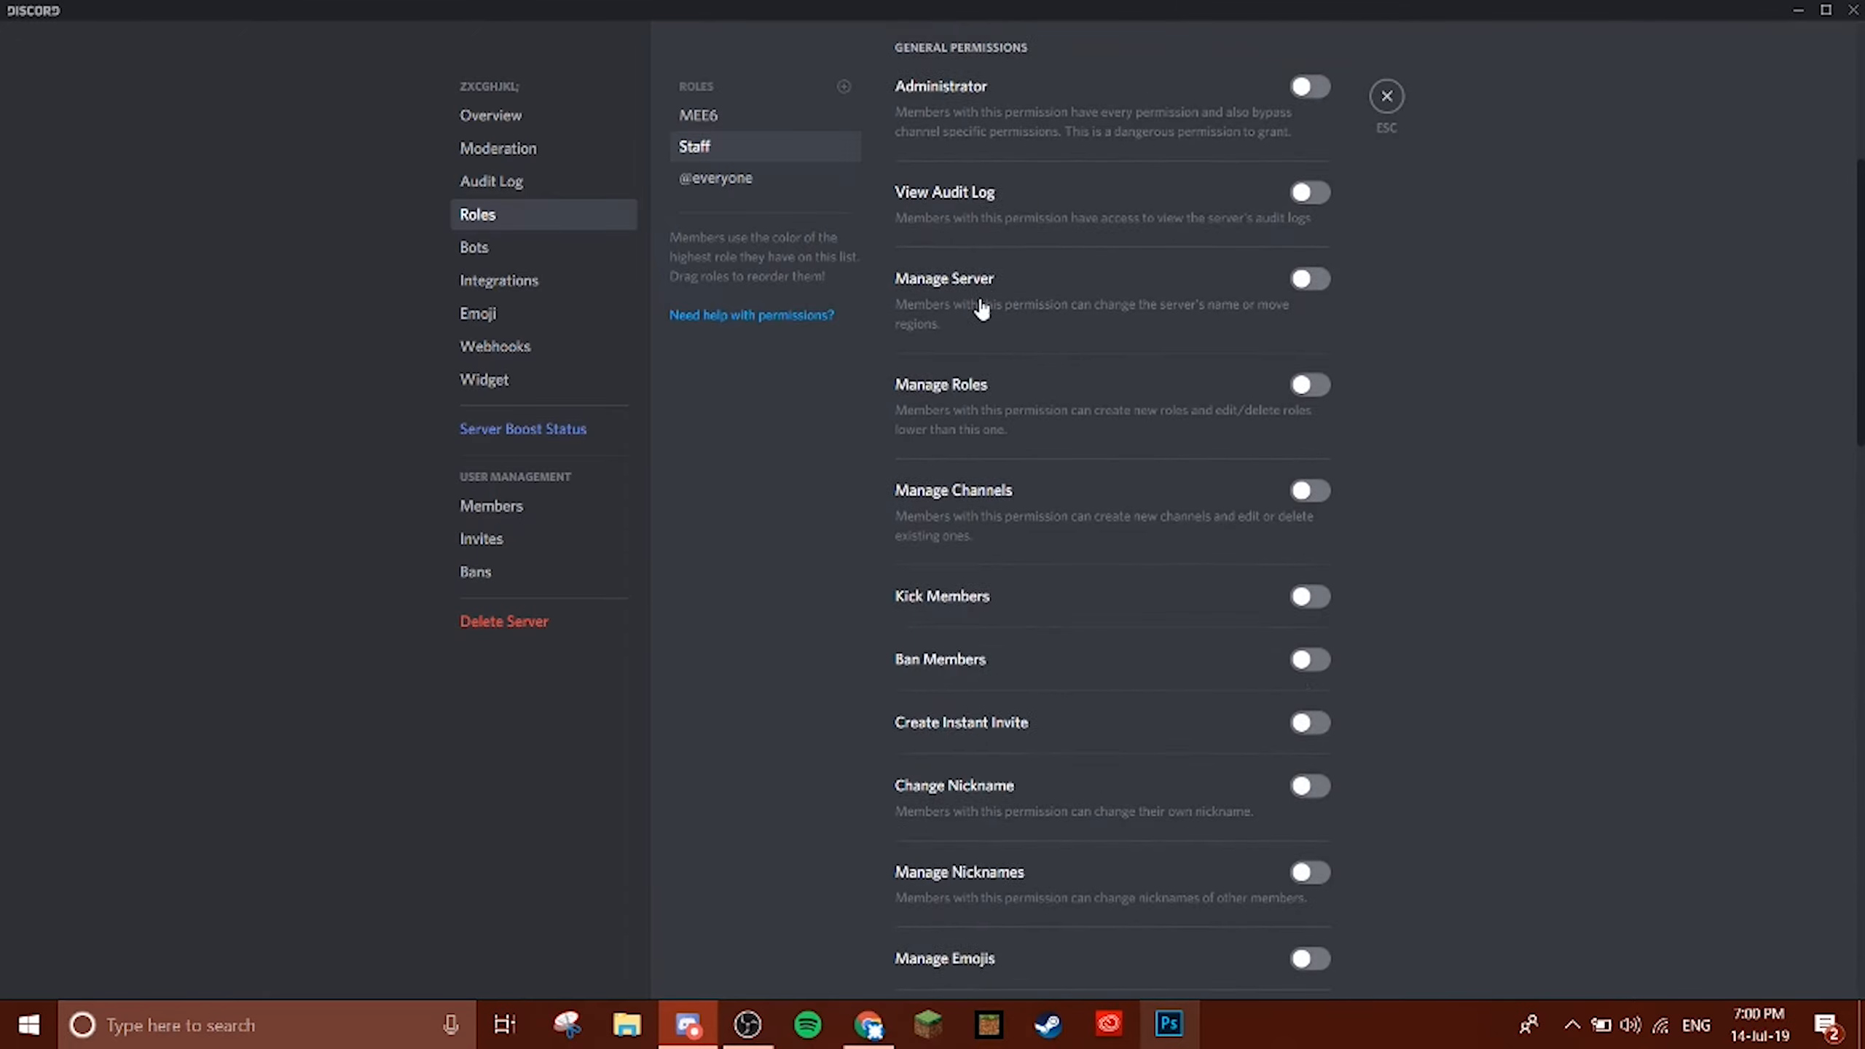
{"action": "left_click", "coordinate": [946, 118]}
{"action": "double_click", "coordinate": [946, 117]}
{"action": "type", "text": "M"}
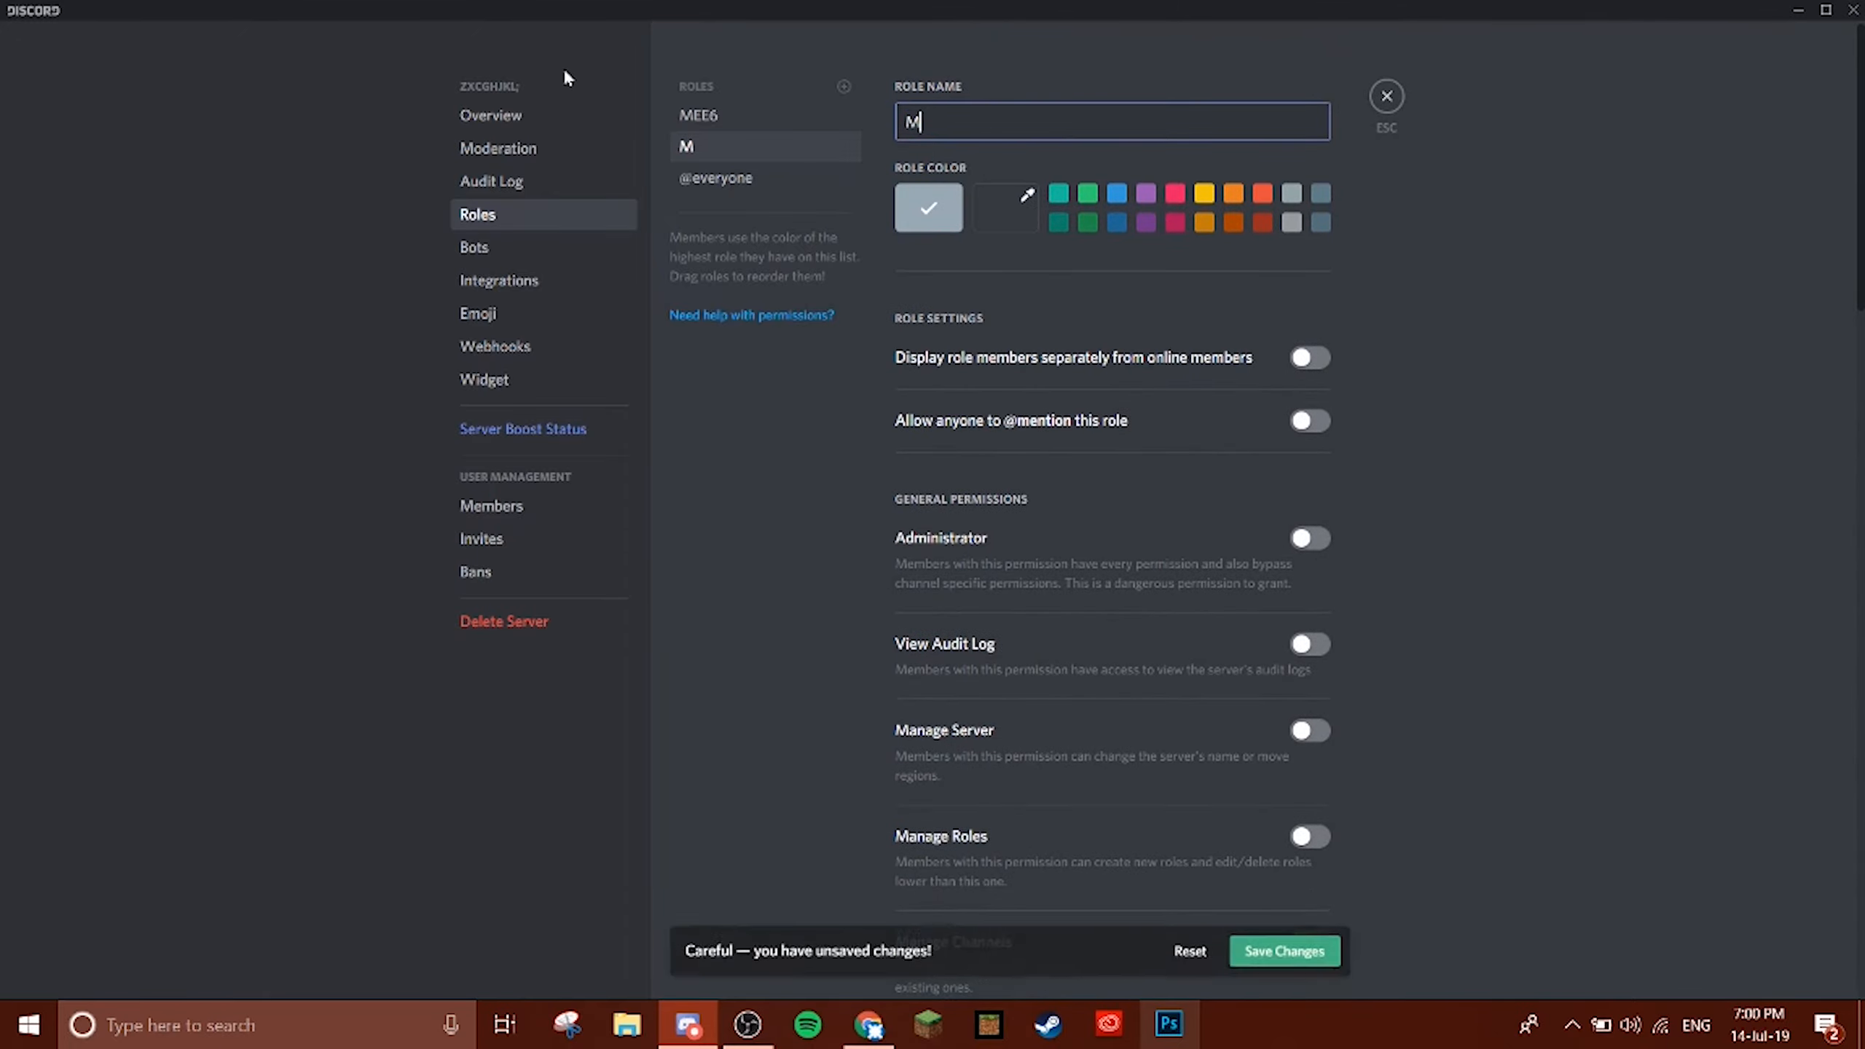
{"action": "type", "text": "ods"}
{"action": "left_click", "coordinate": [1284, 948]}
Create a new server role named admins and save it.
{"action": "left_click", "coordinate": [843, 87]}
{"action": "triple_click", "coordinate": [993, 115]}
{"action": "type", "text": "ad"}
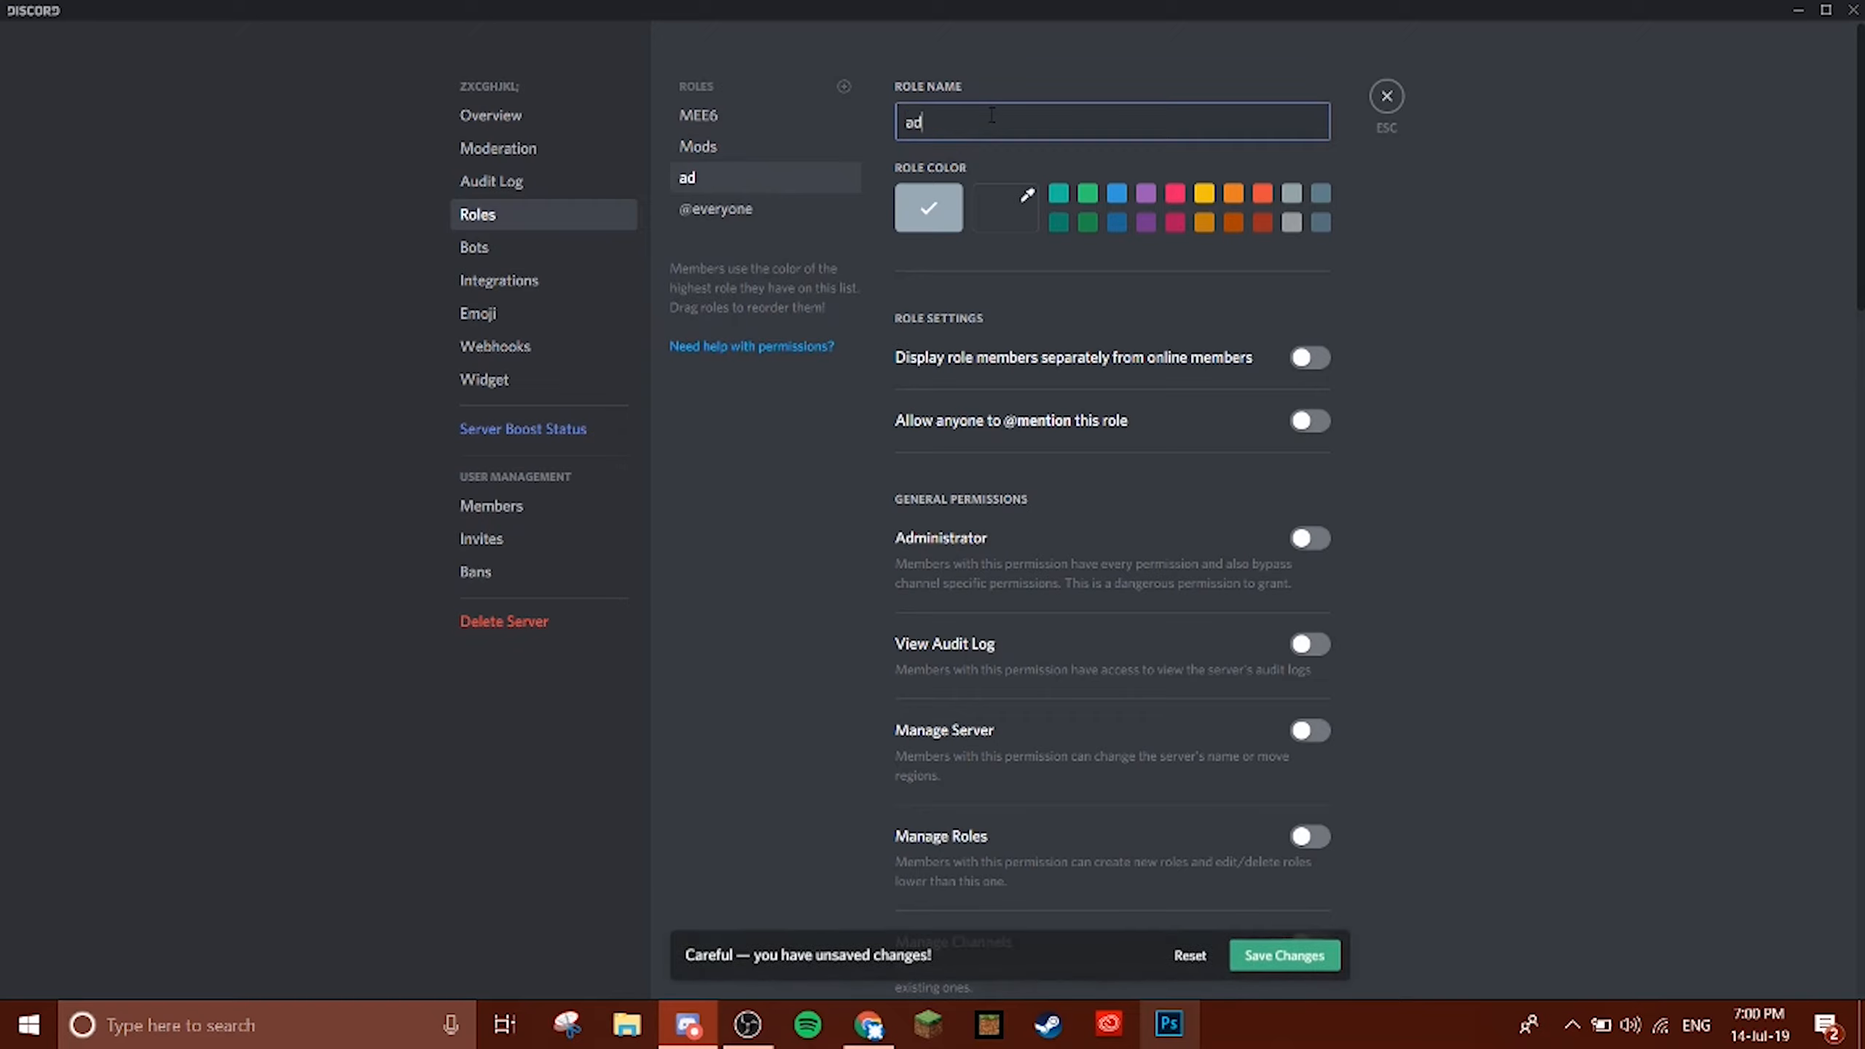
{"action": "type", "text": "mins"}
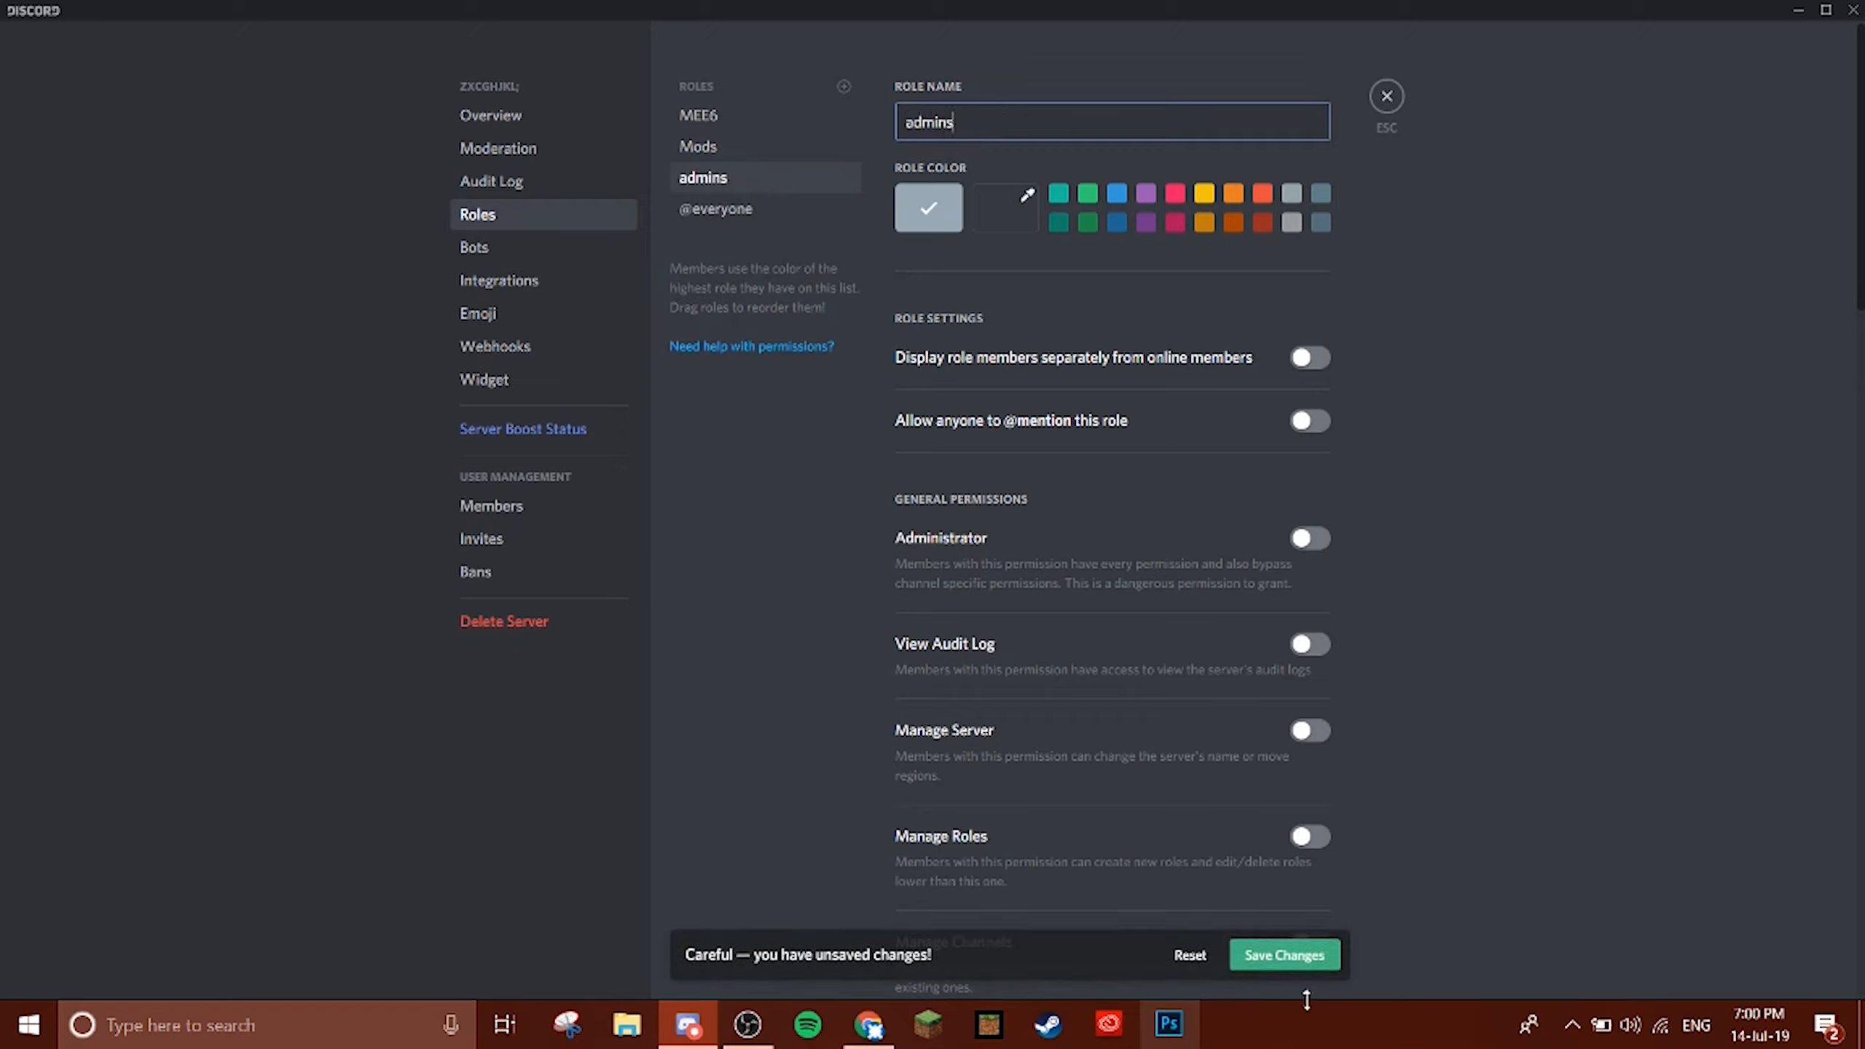
{"action": "left_click", "coordinate": [1285, 963]}
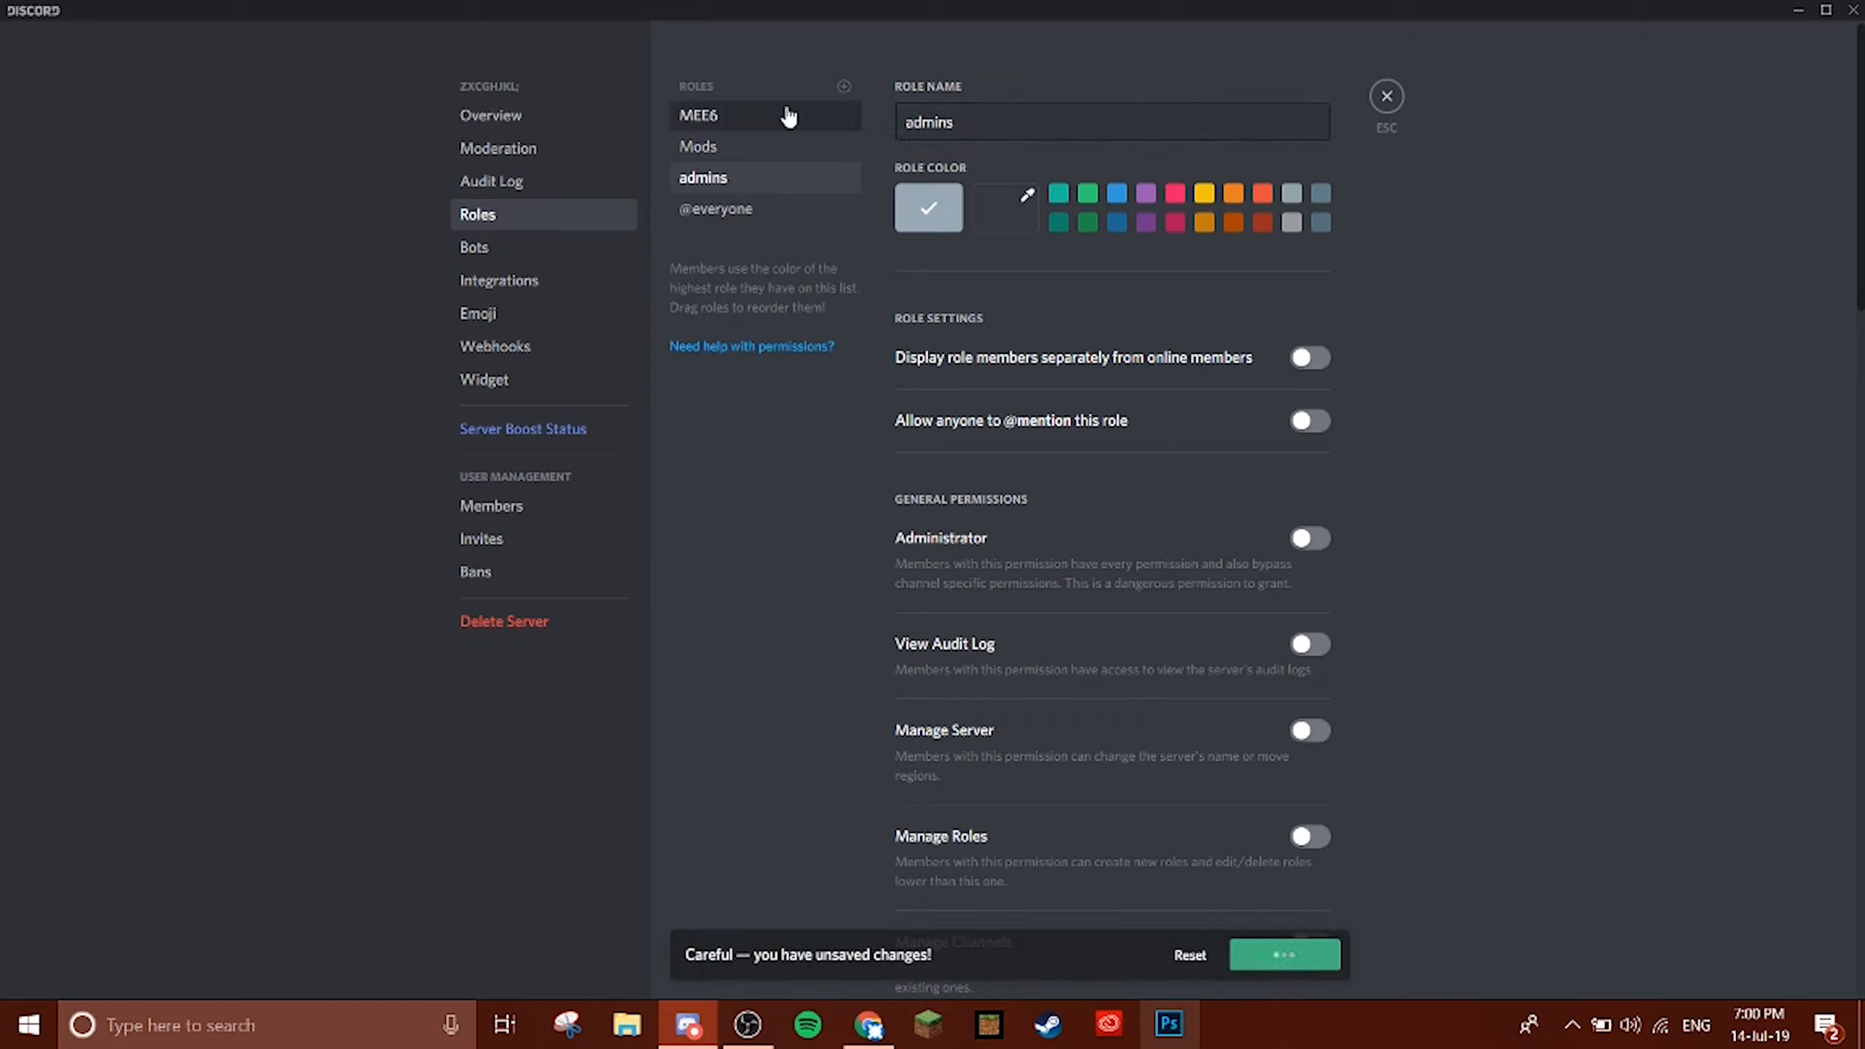
Create another server role named Owners and save it.
{"action": "left_click", "coordinate": [846, 88]}
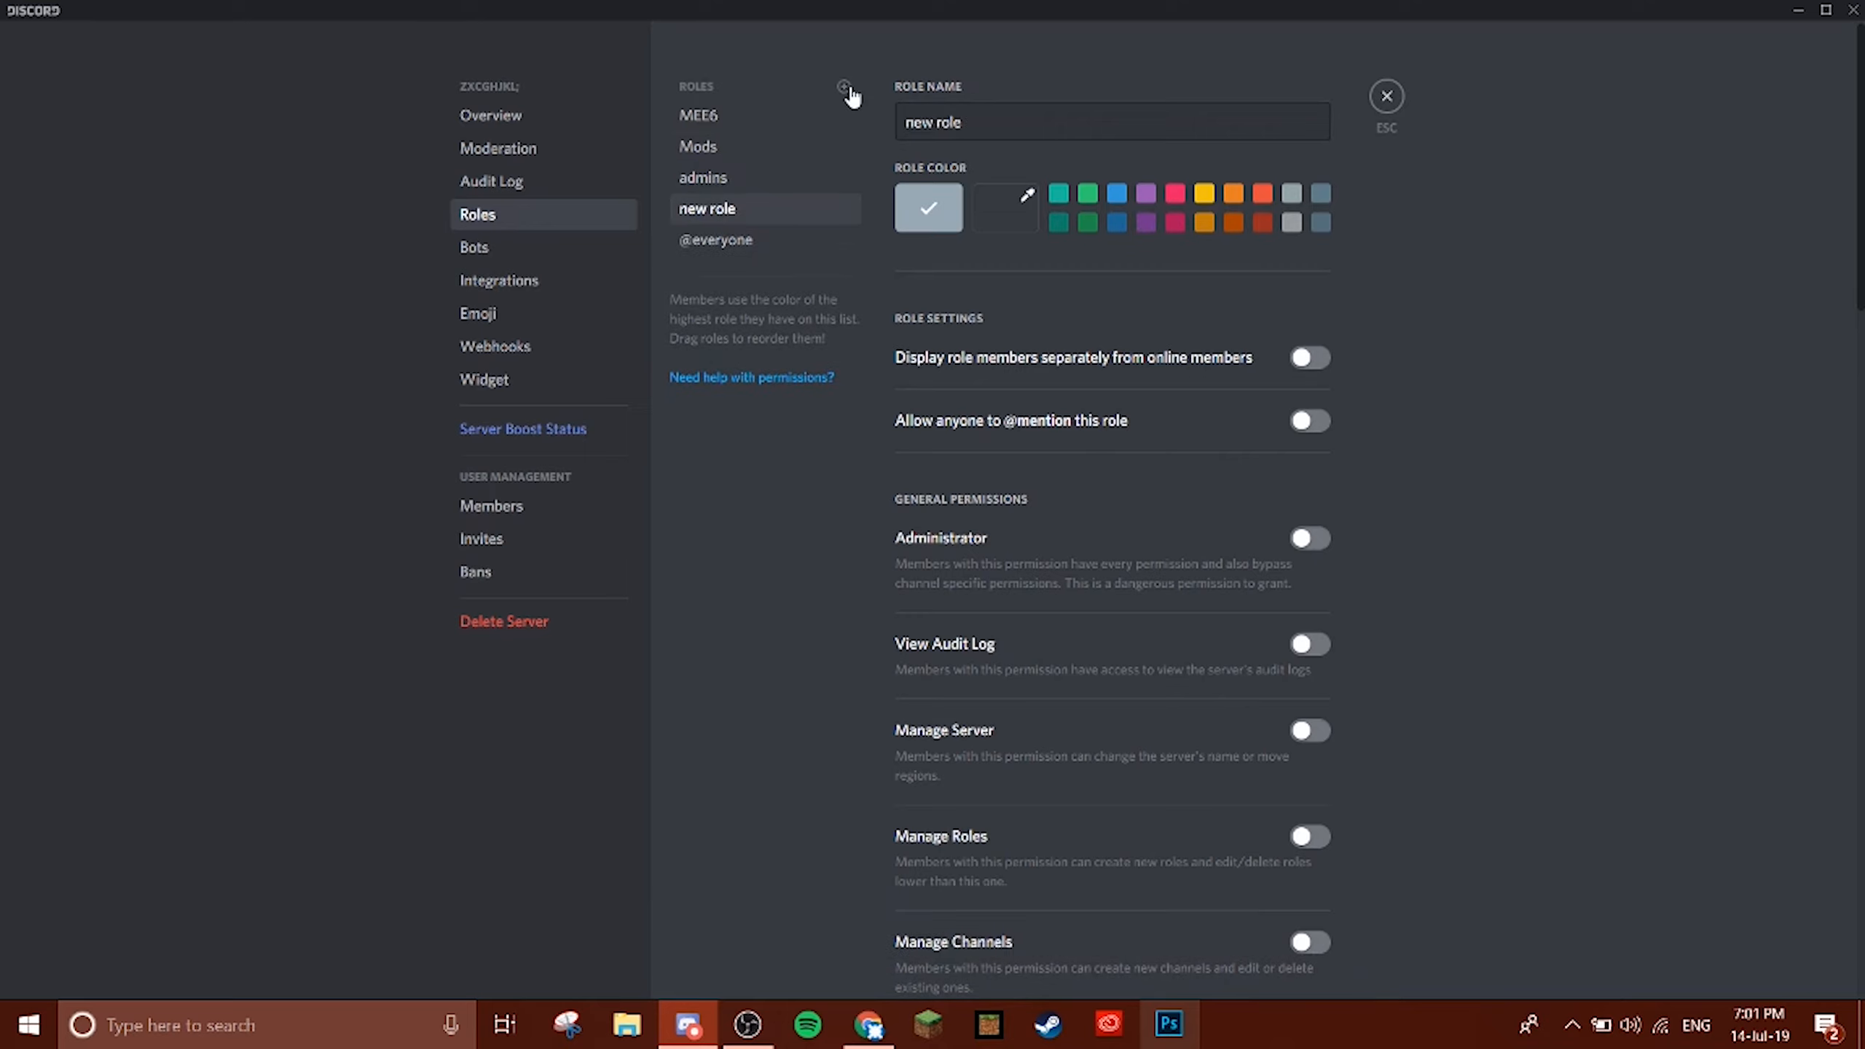
{"action": "triple_click", "coordinate": [1092, 103]}
{"action": "type", "text": "Owne"}
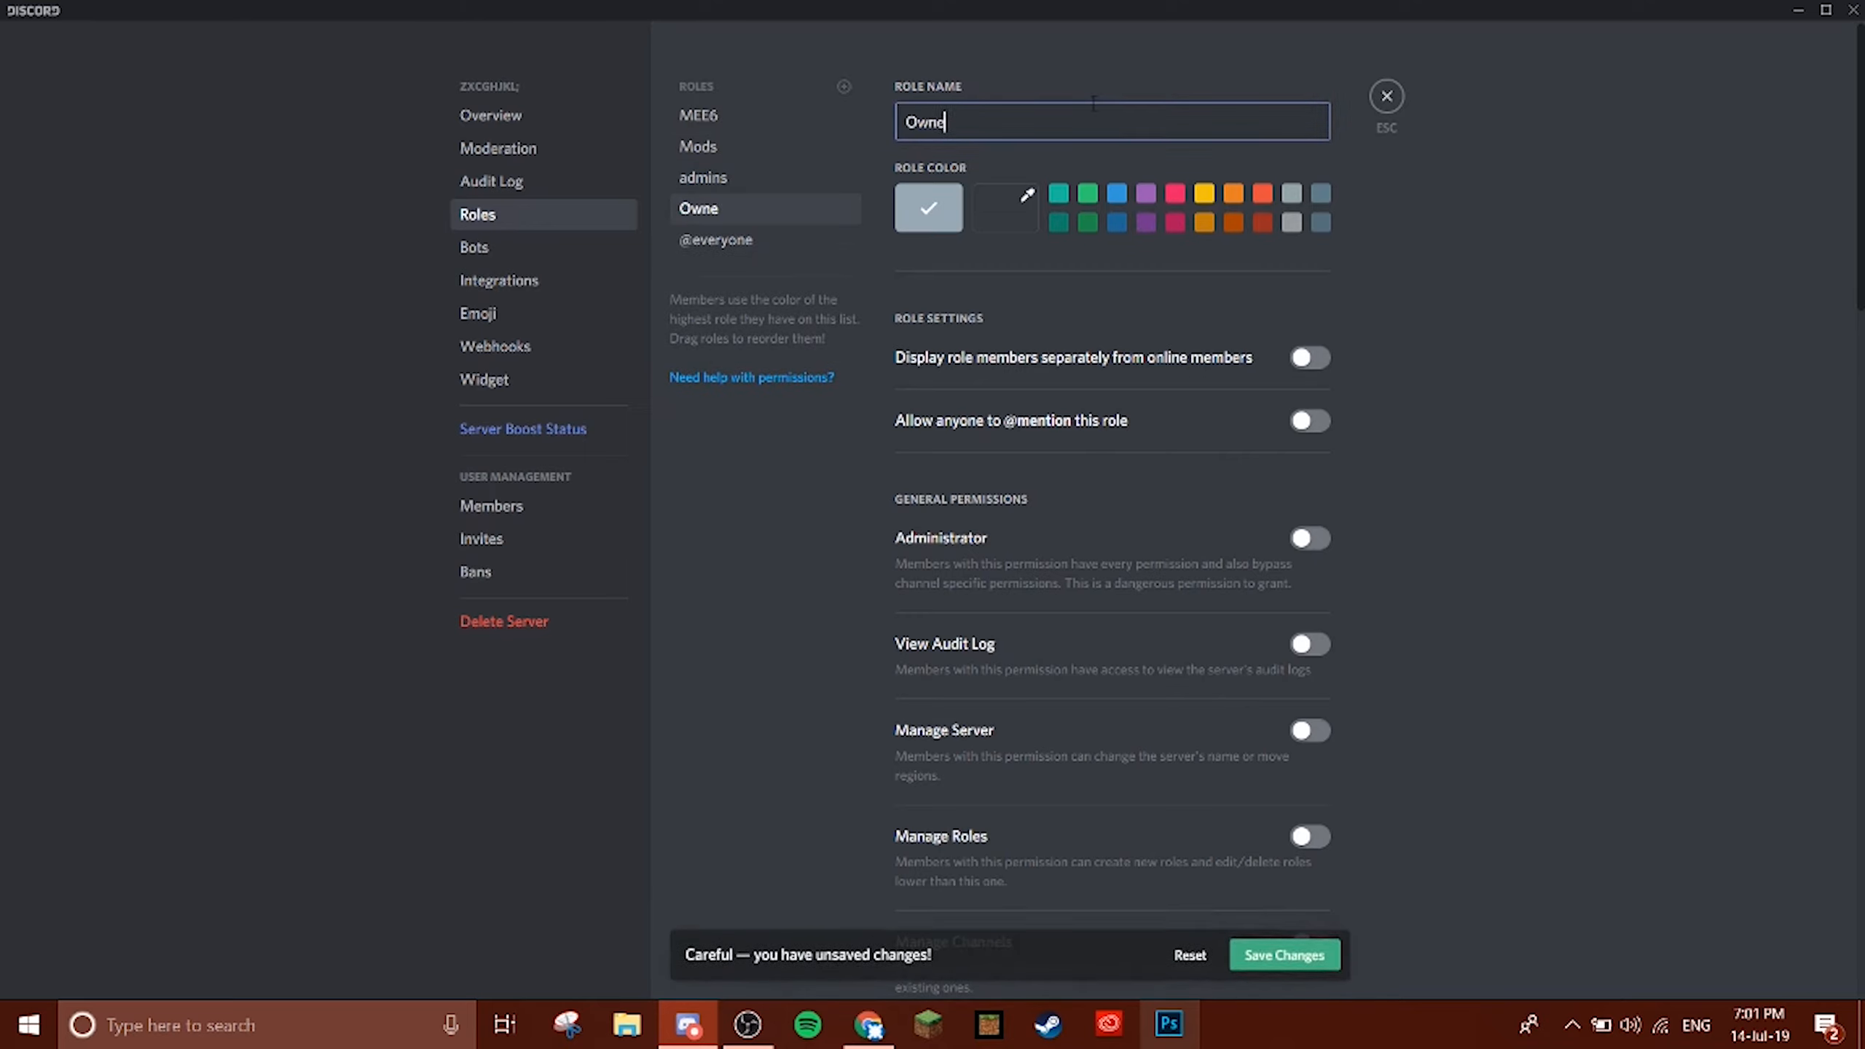
{"action": "type", "text": "rs"}
{"action": "left_click", "coordinate": [1285, 955]}
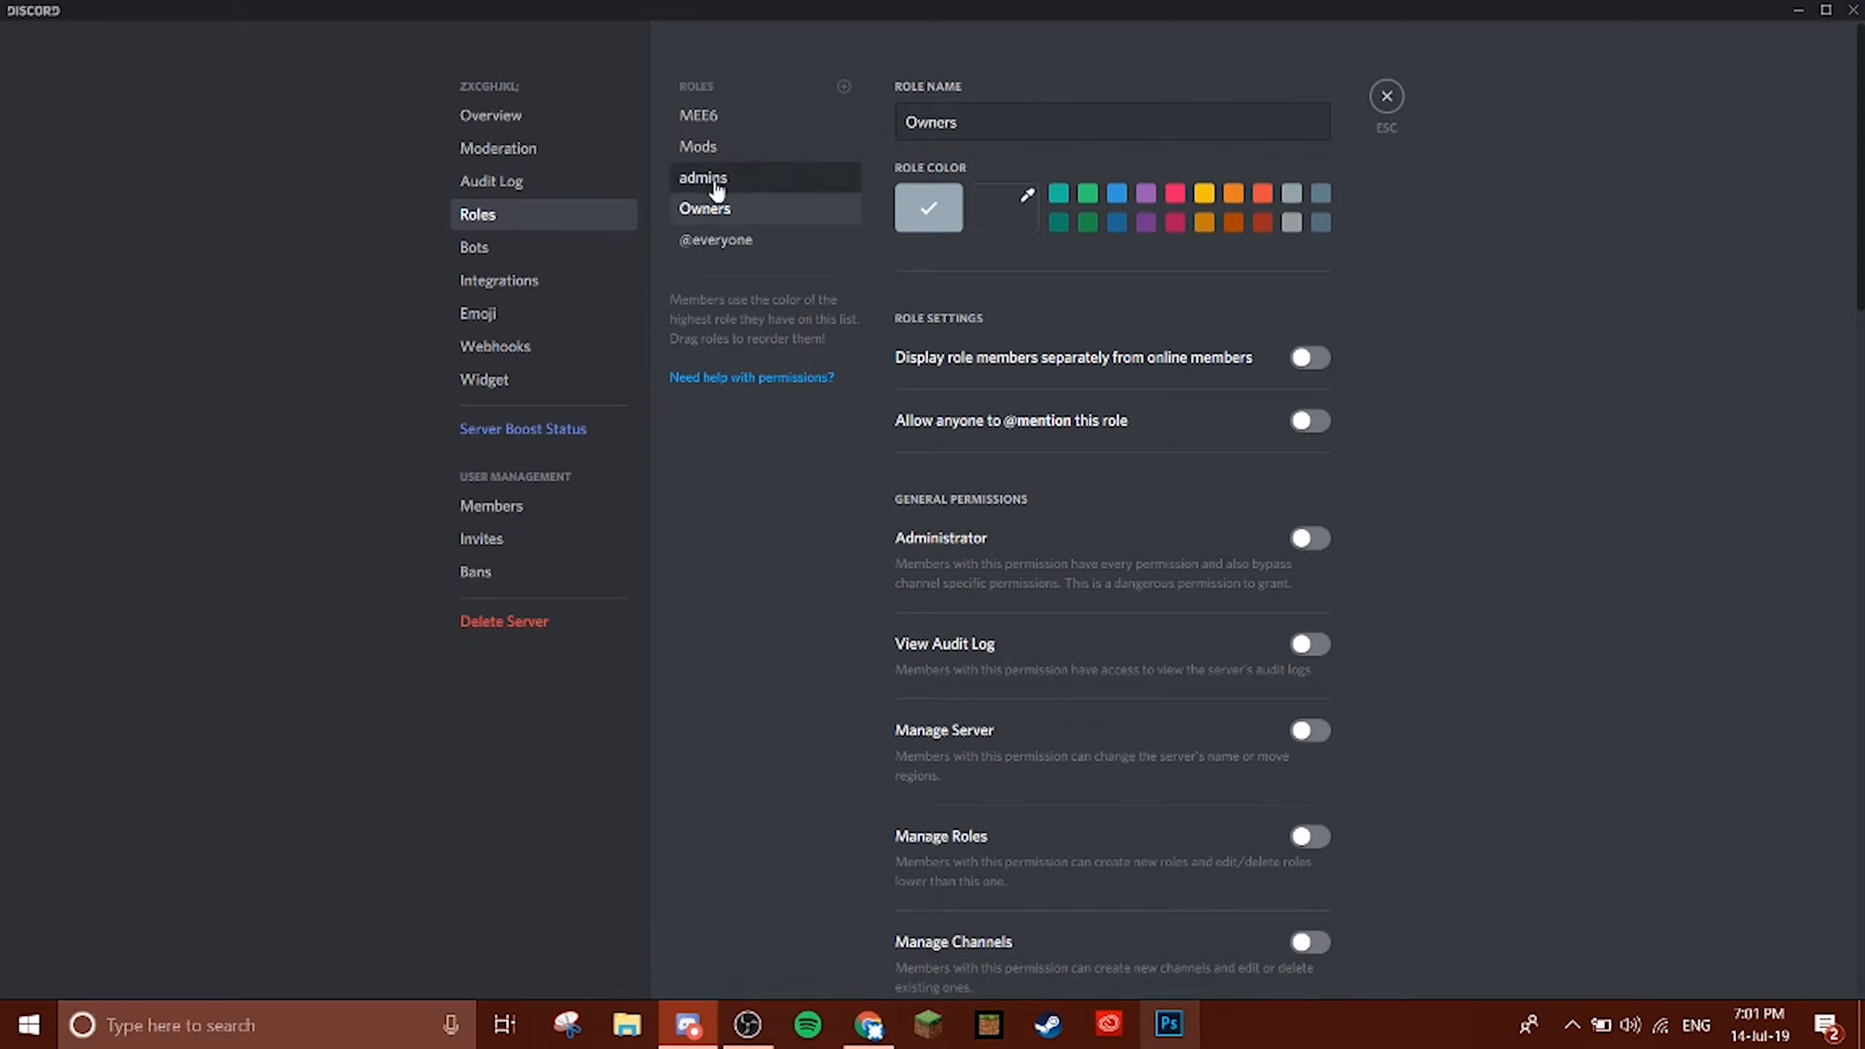
Switch to the MEE6 dashboard in the browser and reload the Moderator plugin page to refresh its role list.
{"action": "left_click", "coordinate": [853, 1027]}
{"action": "left_click", "coordinate": [234, 539]}
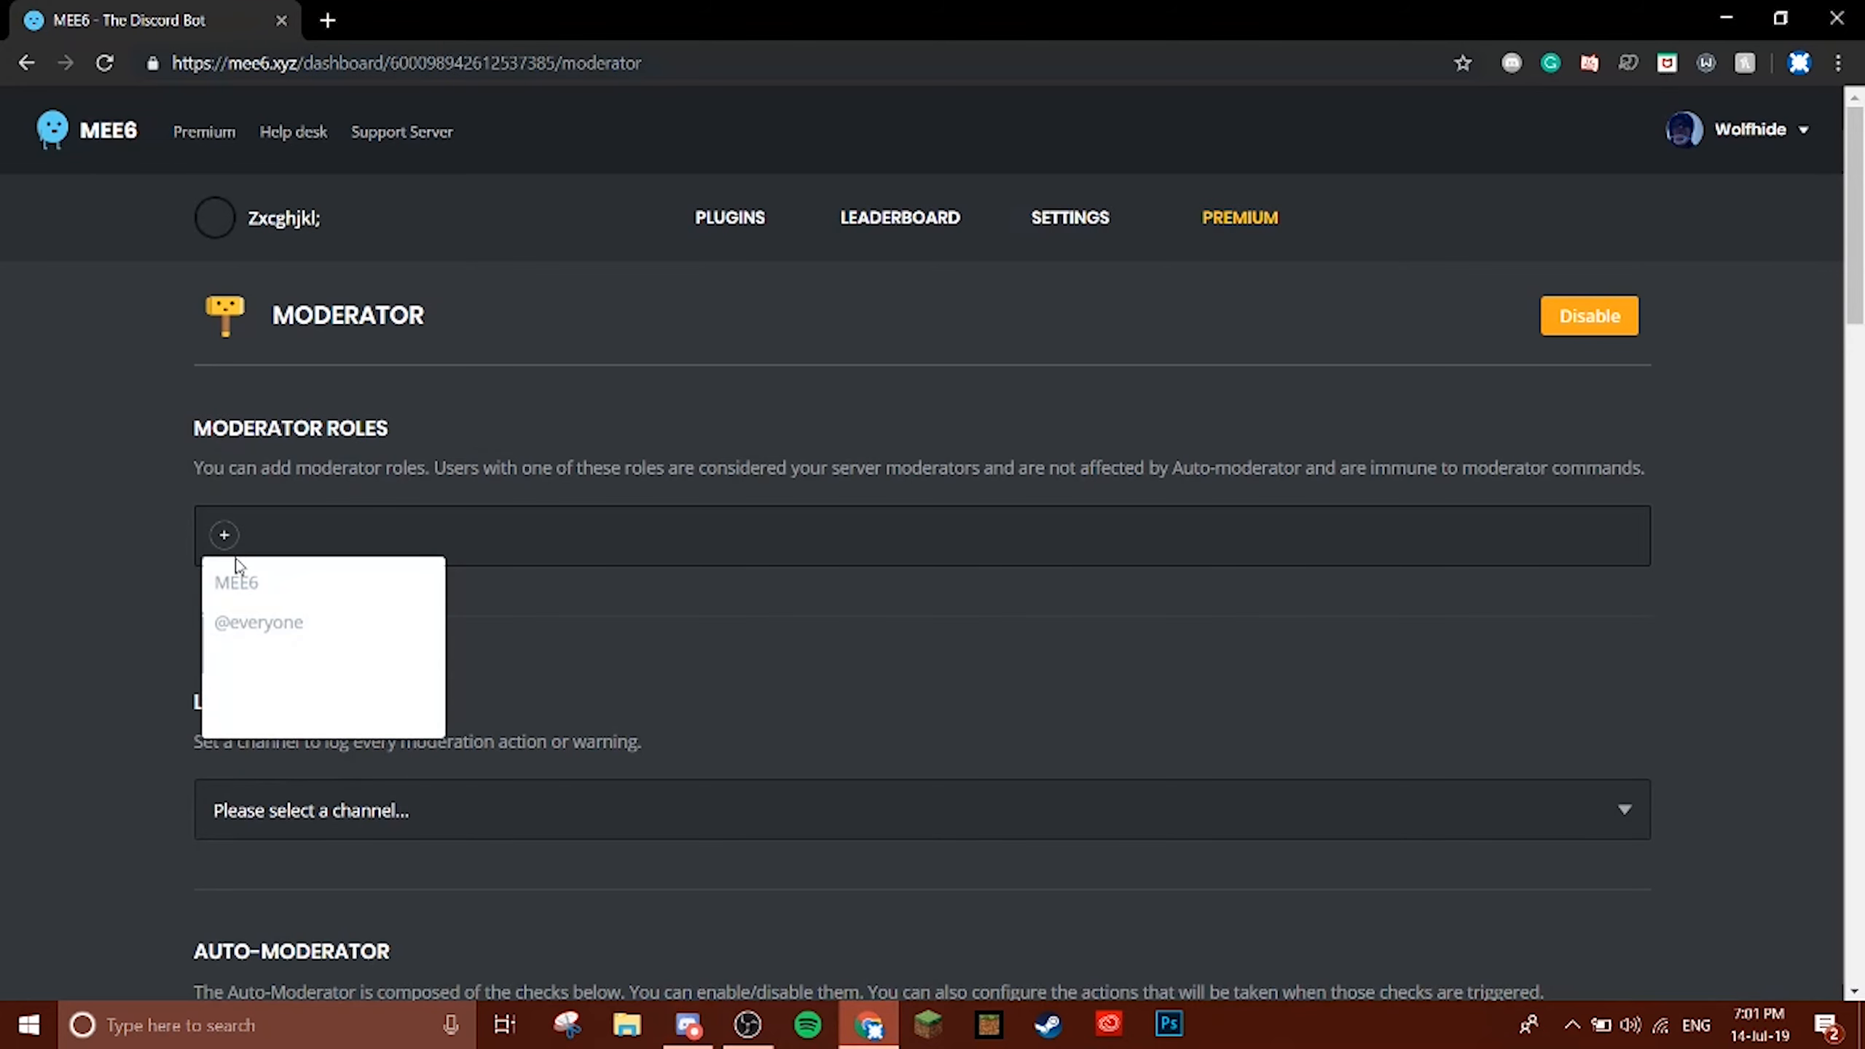
{"action": "left_click_drag", "start_coordinate": [194, 468], "coordinate": [429, 468]}
{"action": "left_click", "coordinate": [103, 65]}
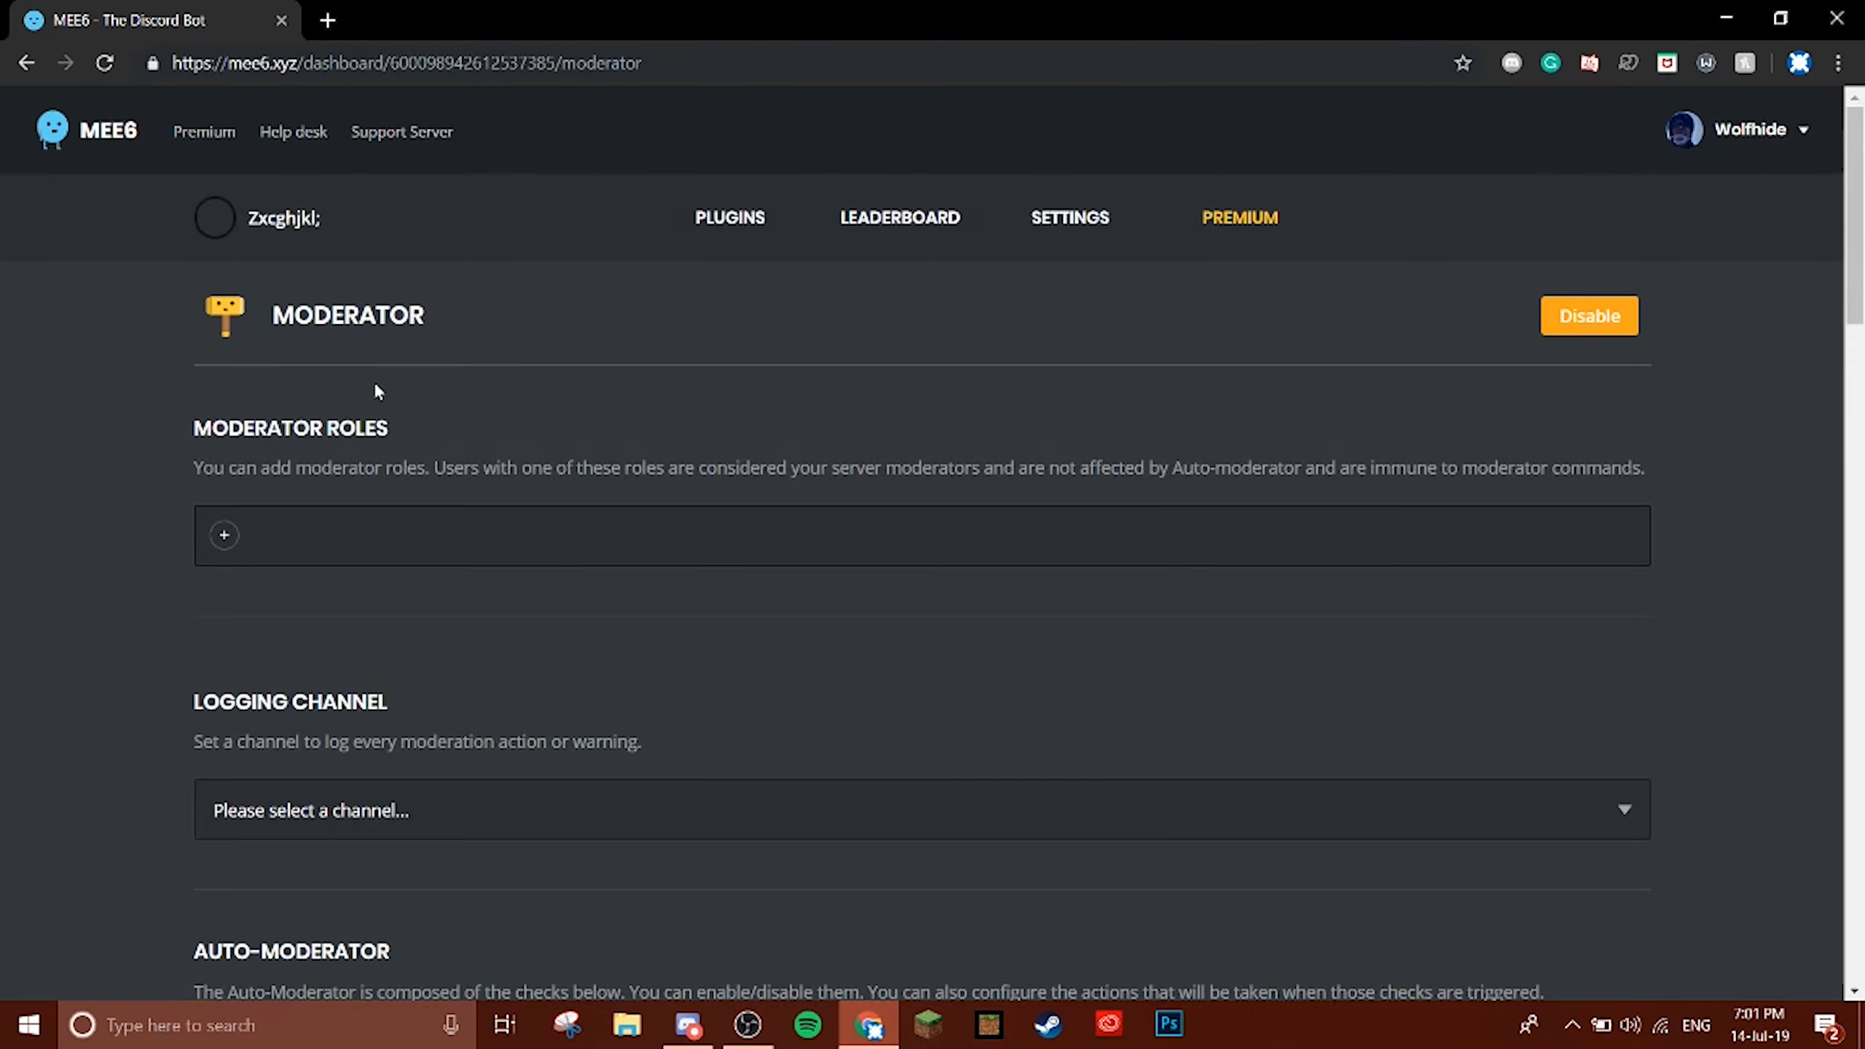
Add Mods, admins and Owners as moderator roles in the MEE6 Moderator plugin.
{"action": "left_click", "coordinate": [223, 535]}
{"action": "left_click", "coordinate": [249, 622]}
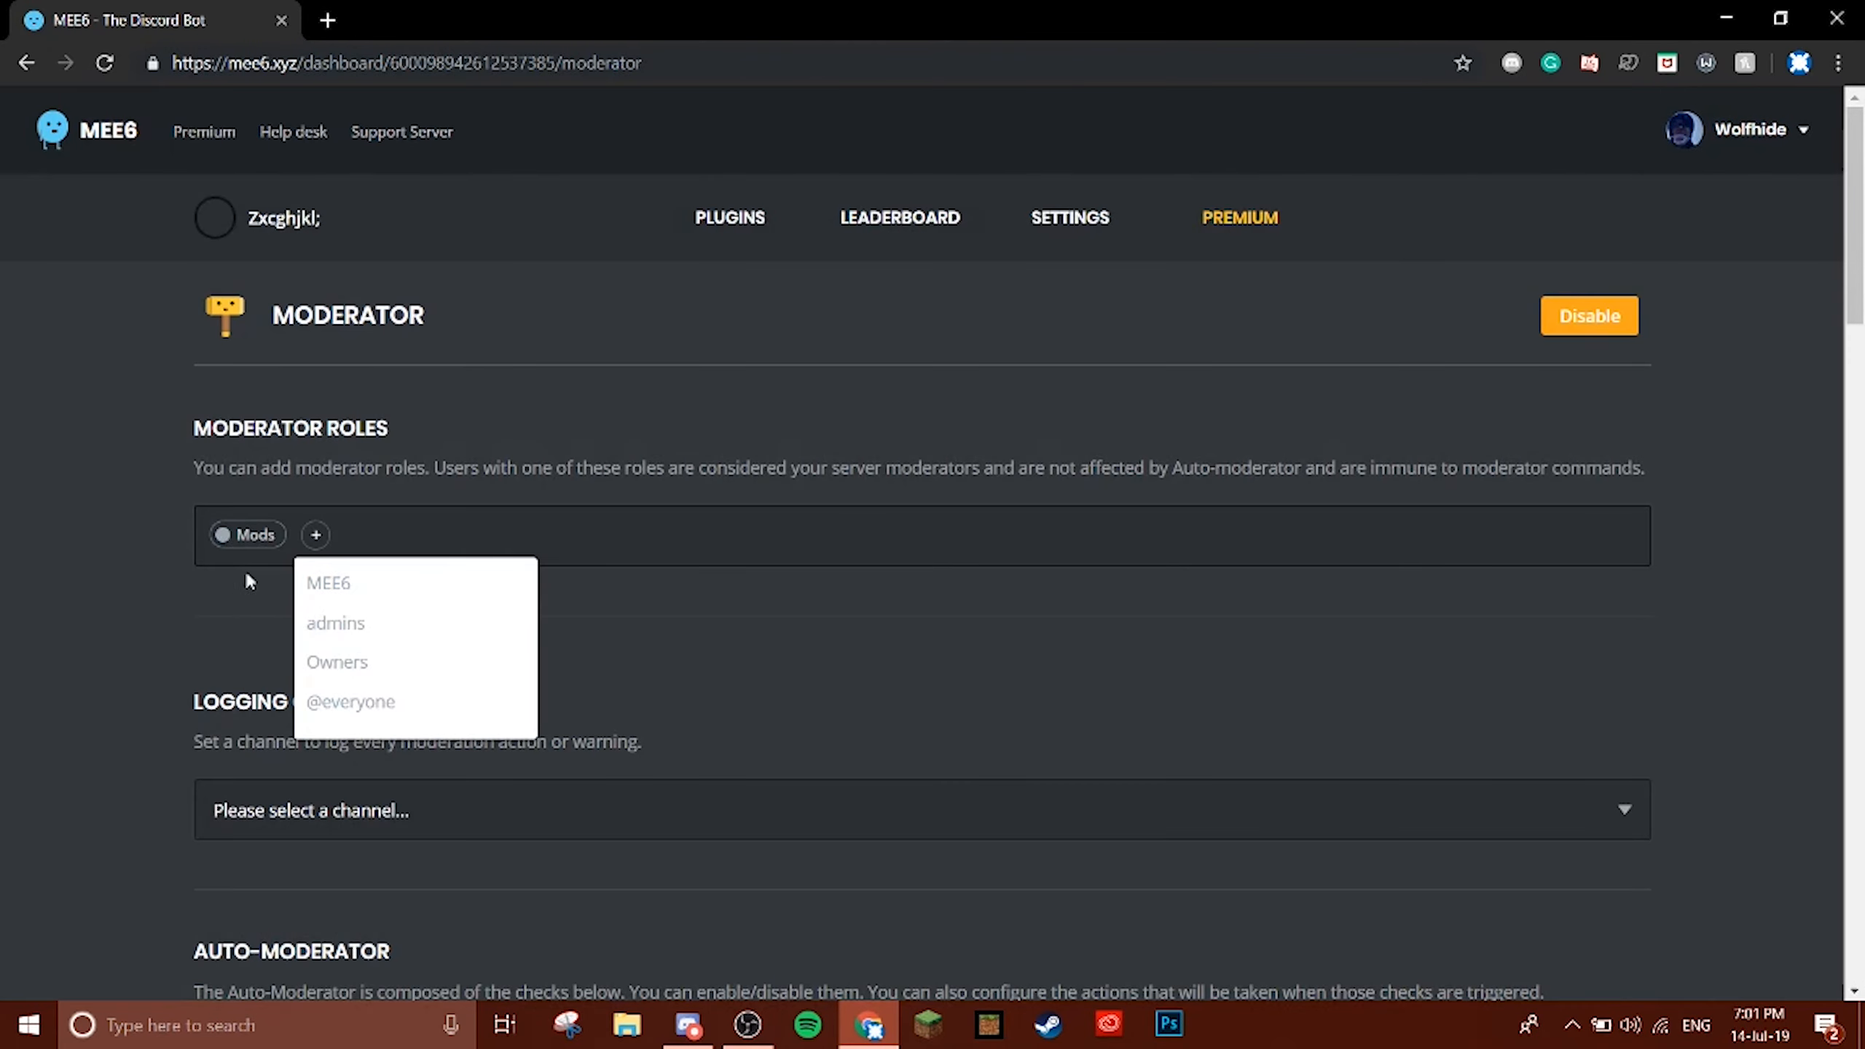
{"action": "left_click", "coordinate": [339, 624]}
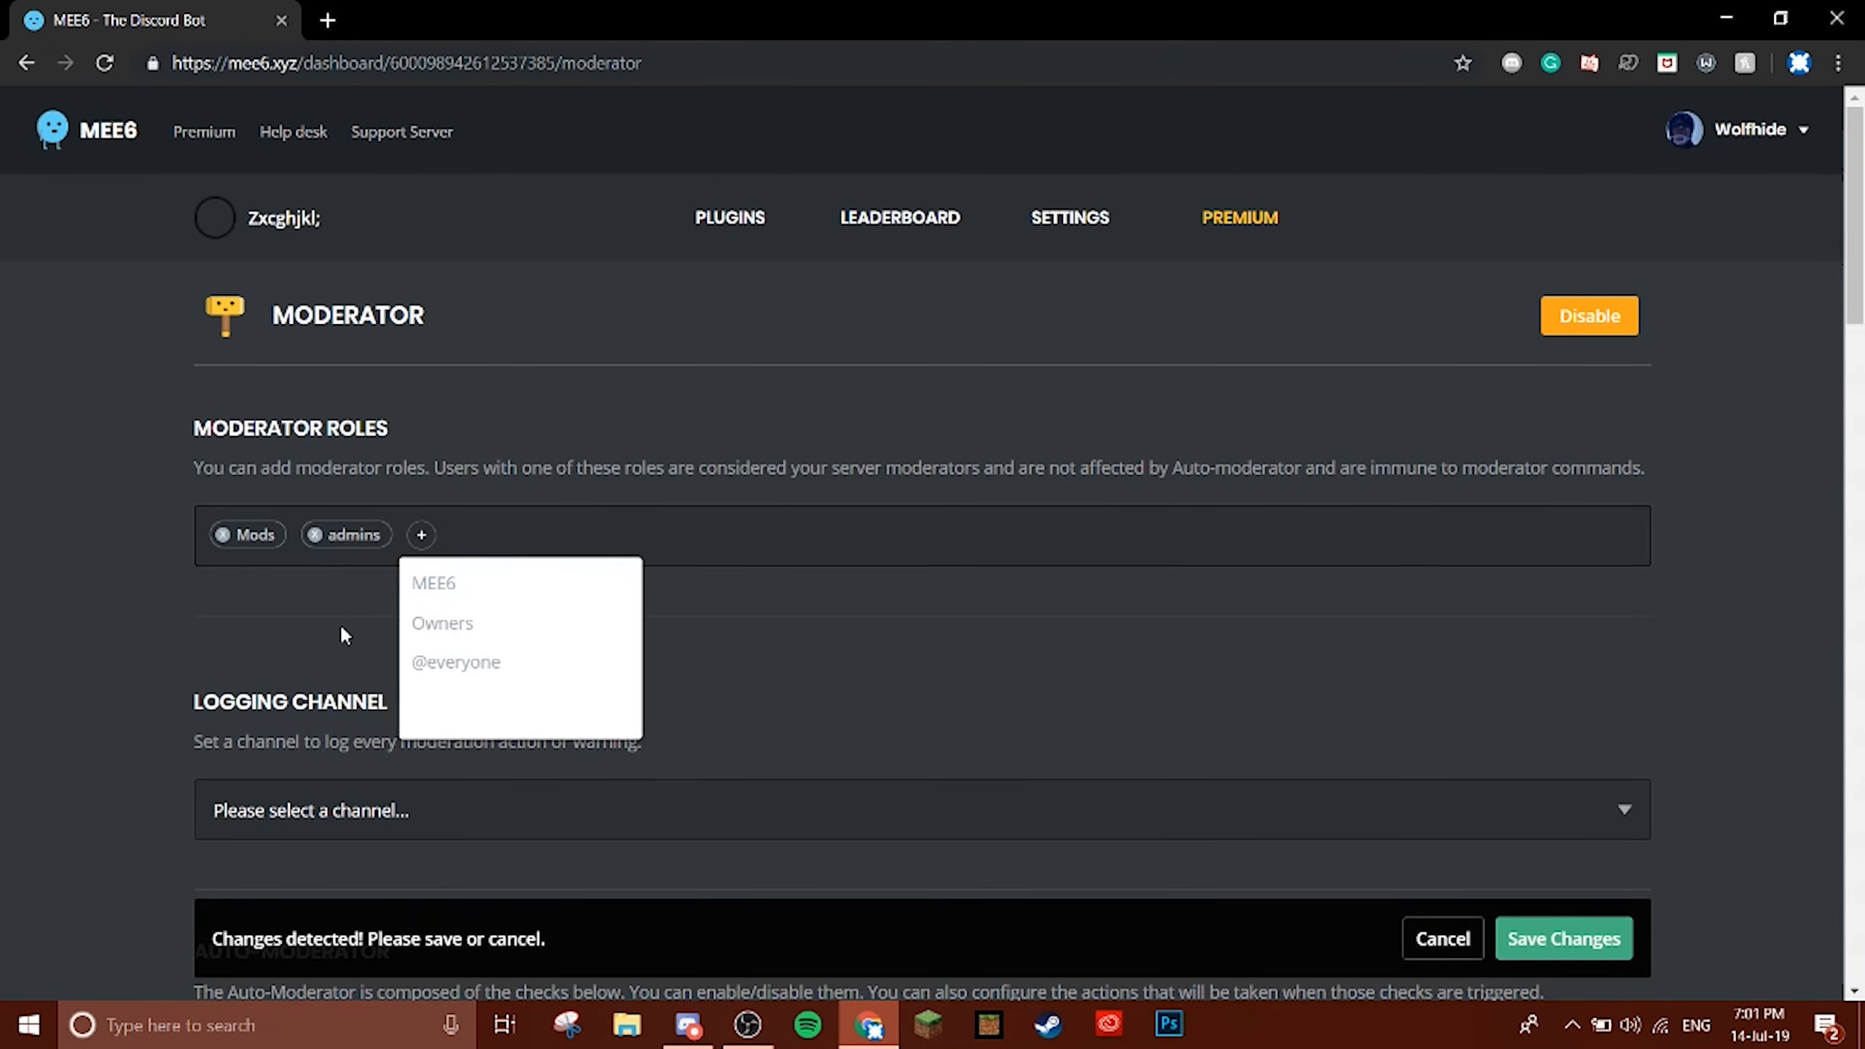
{"action": "left_click", "coordinate": [422, 626]}
Check which channels can be chosen for moderation logging, and switch back to Discord, leaving the server settings.
{"action": "scroll", "coordinate": [461, 617], "scroll_direction": "down", "scroll_amount": 3}
{"action": "scroll", "coordinate": [466, 529], "scroll_direction": "down", "scroll_amount": 5}
{"action": "scroll", "coordinate": [521, 375], "scroll_direction": "up", "scroll_amount": 5}
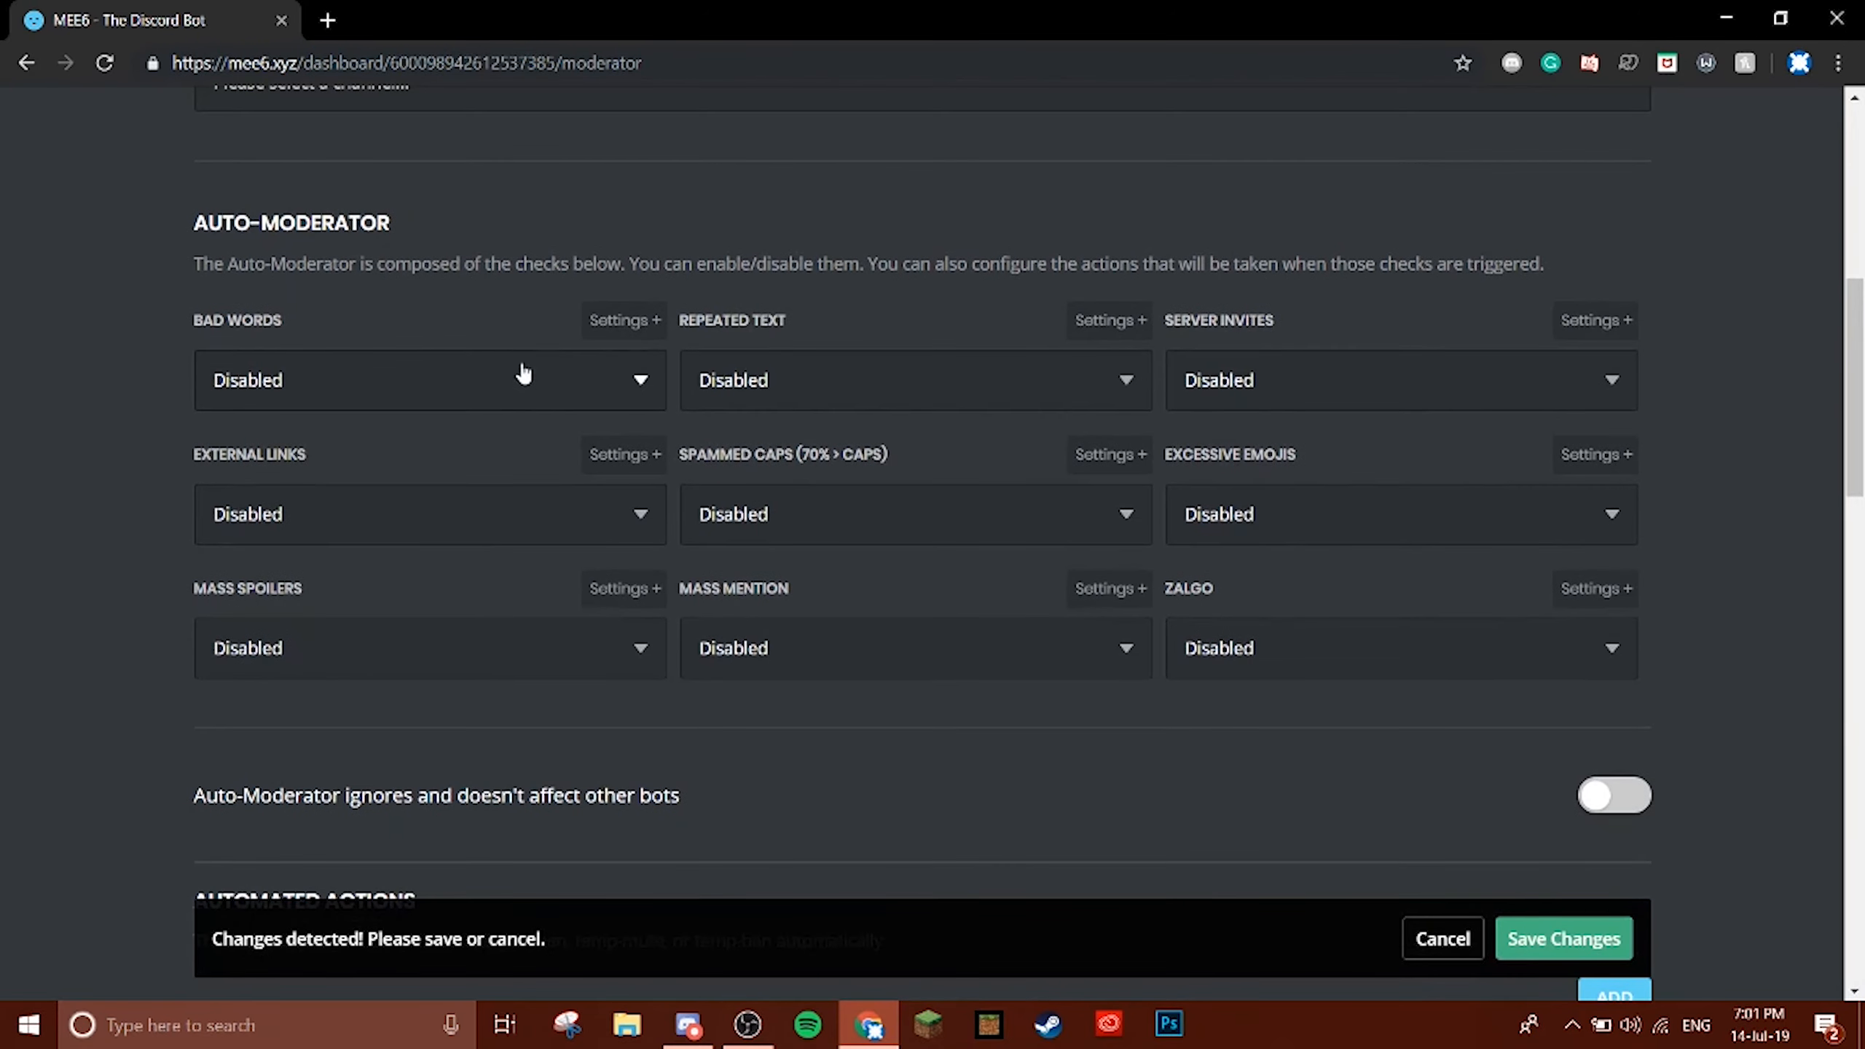
{"action": "left_click", "coordinate": [320, 566]}
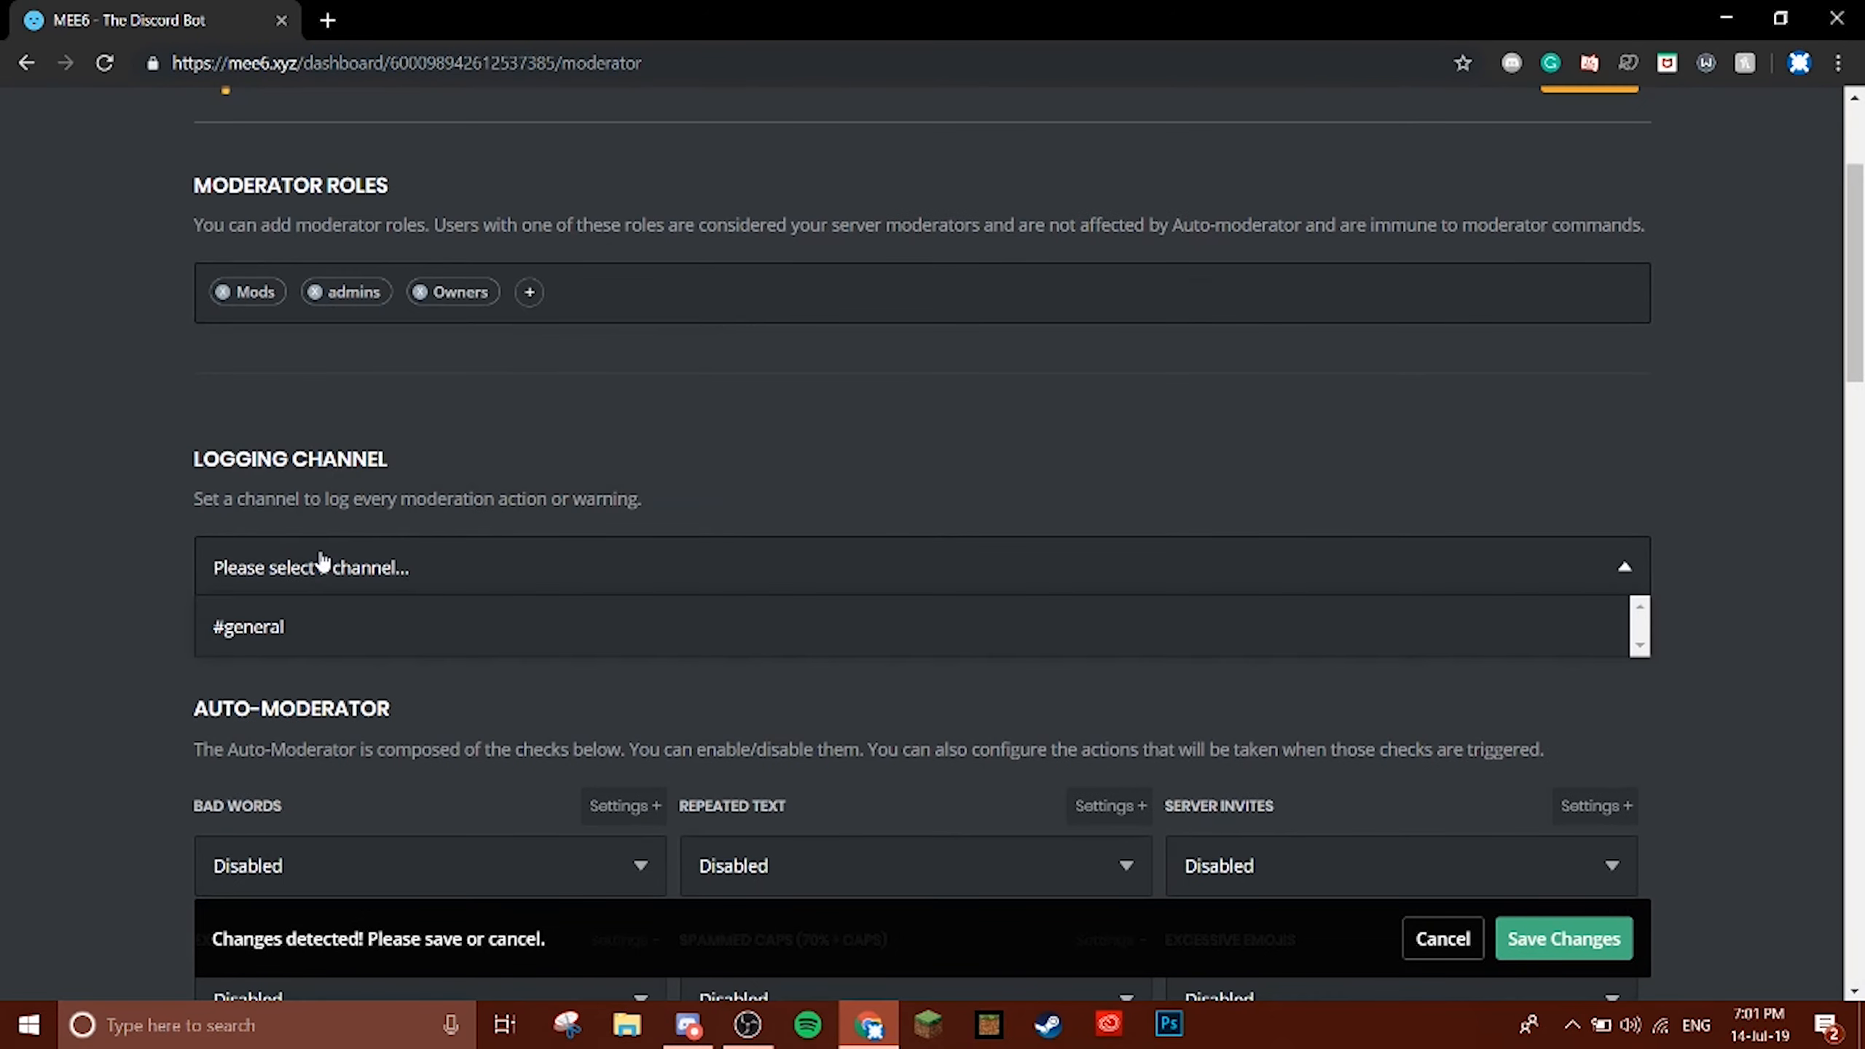
{"action": "left_click", "coordinate": [329, 566]}
{"action": "left_click", "coordinate": [688, 1024]}
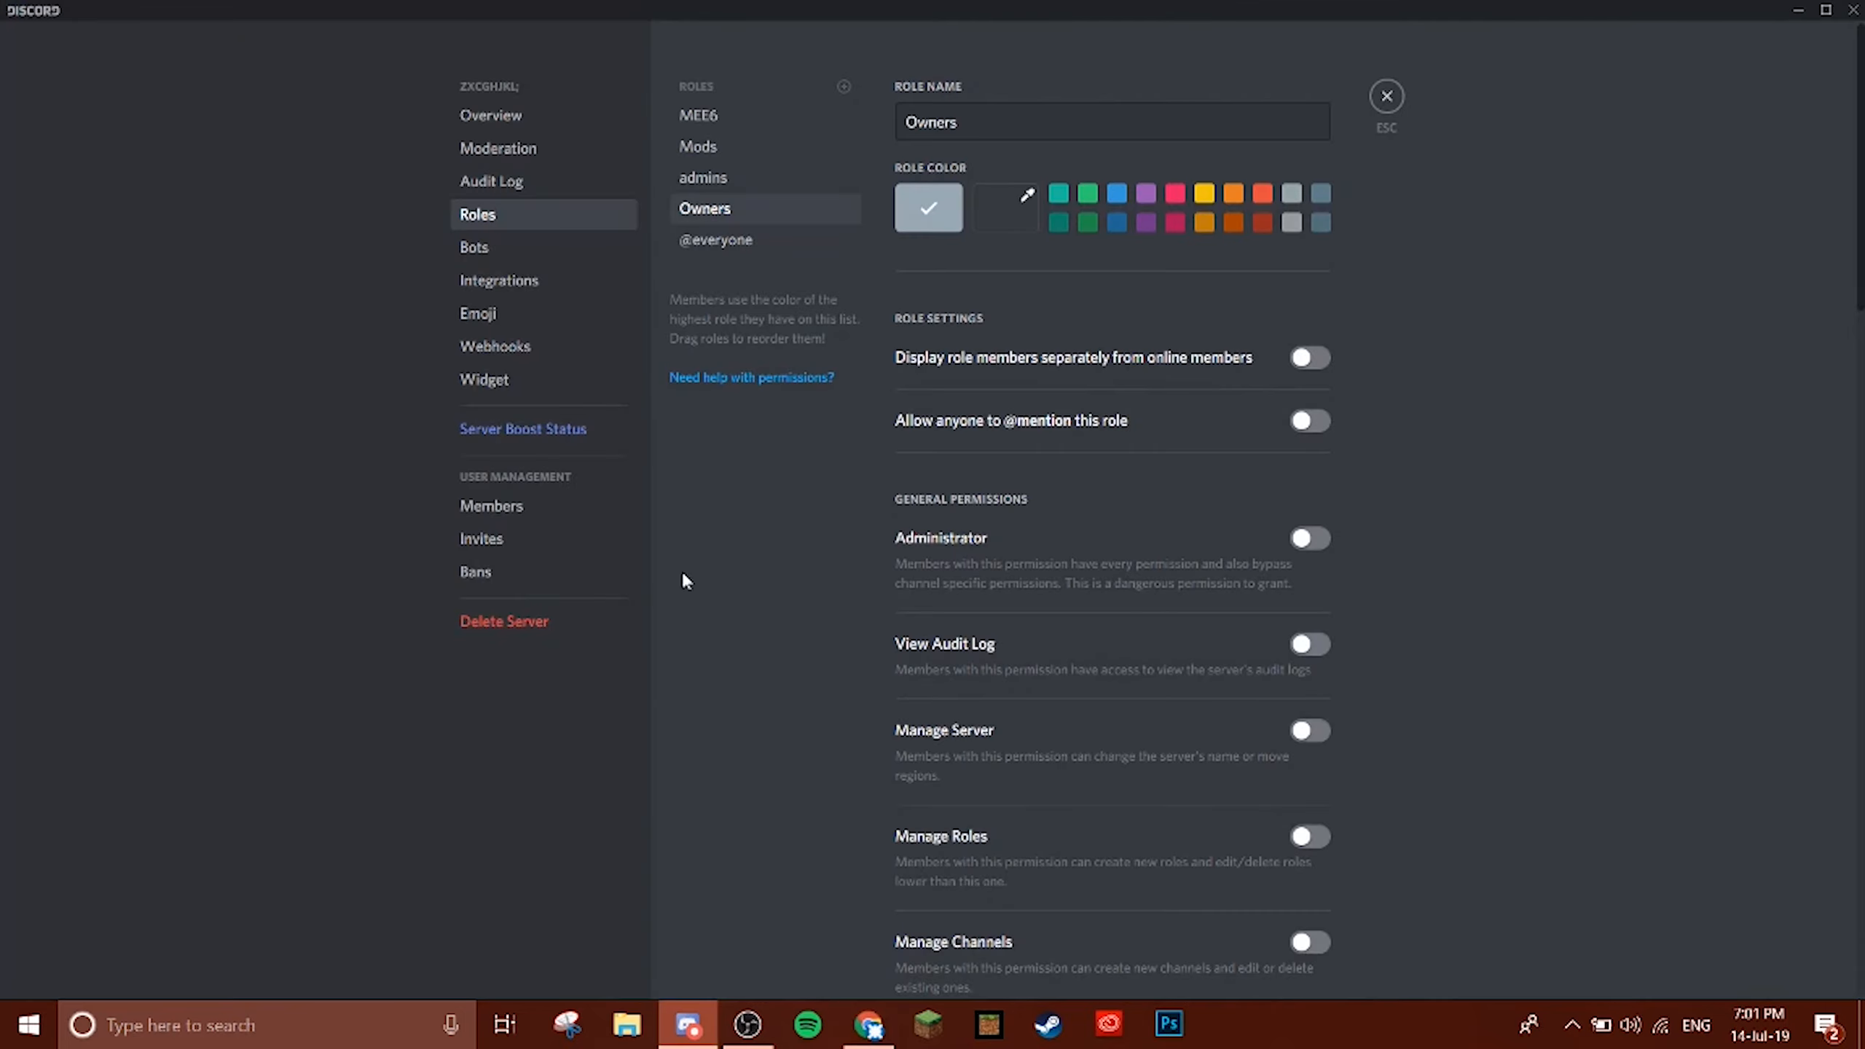
{"action": "left_click", "coordinate": [1386, 96]}
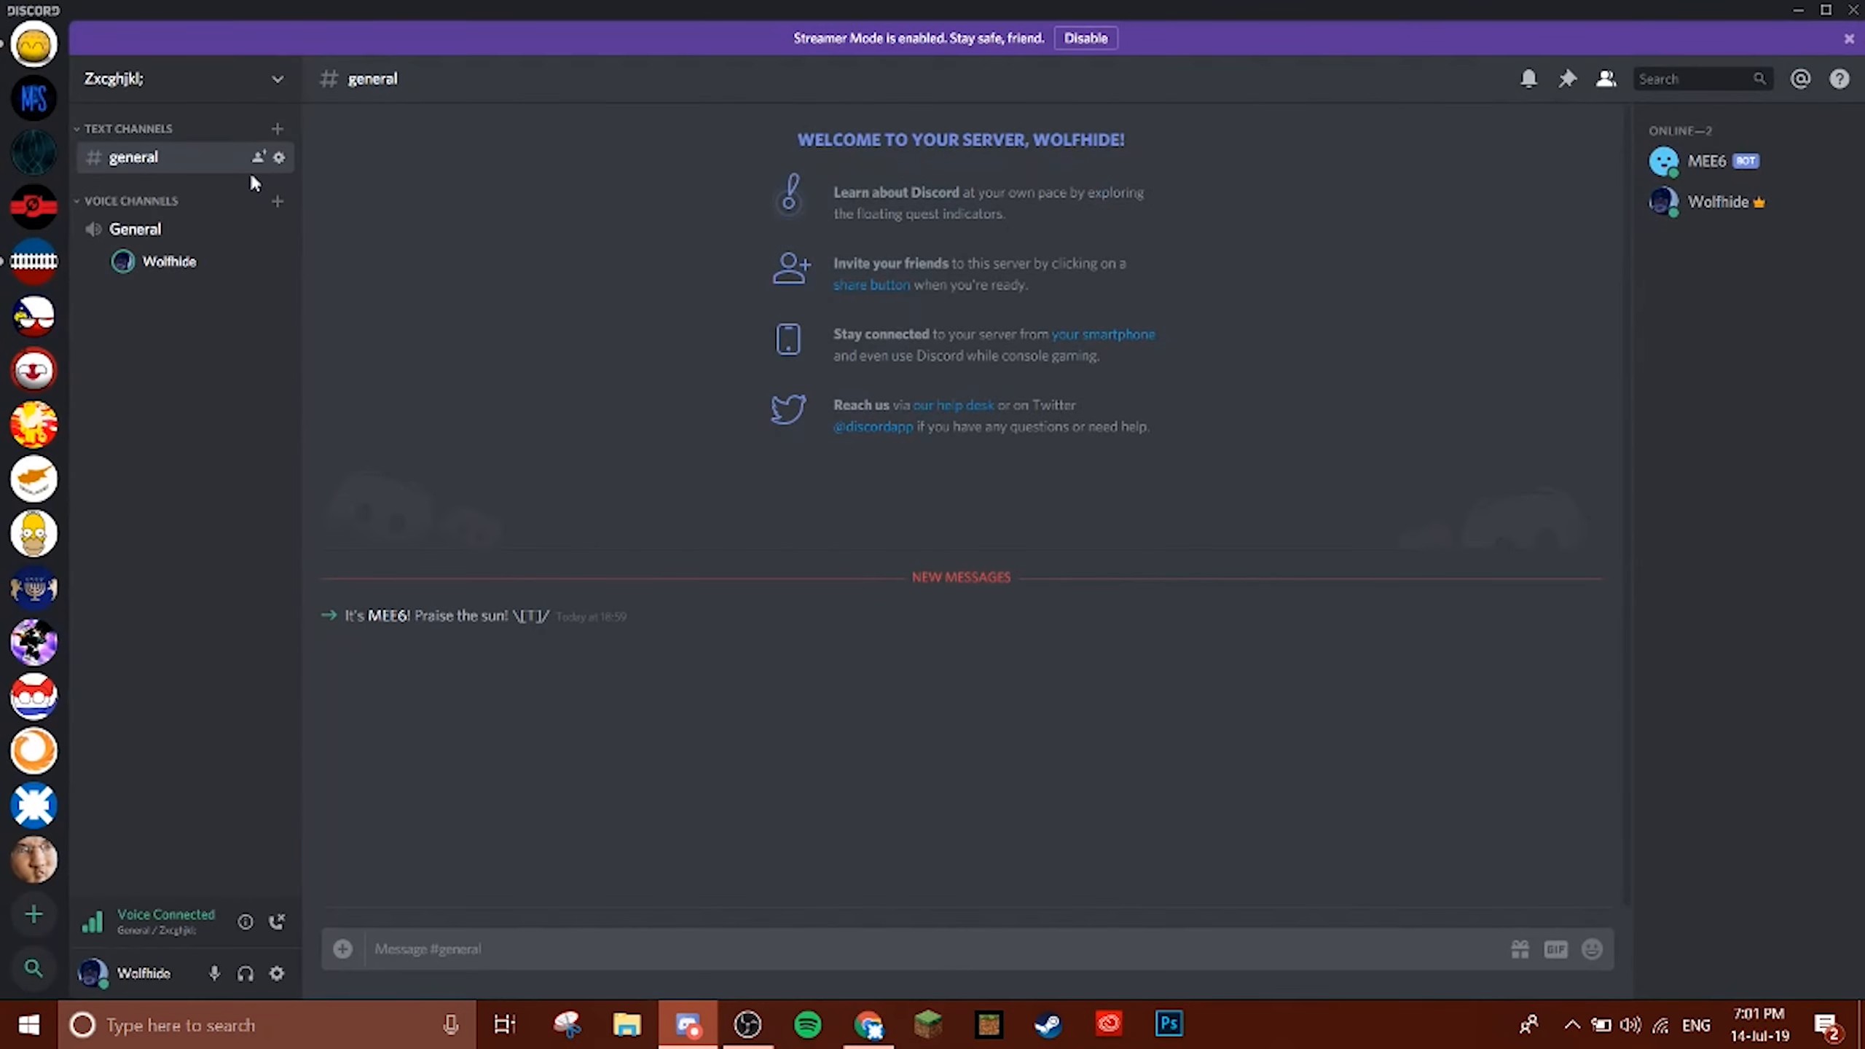
{"action": "left_click", "coordinate": [278, 128]}
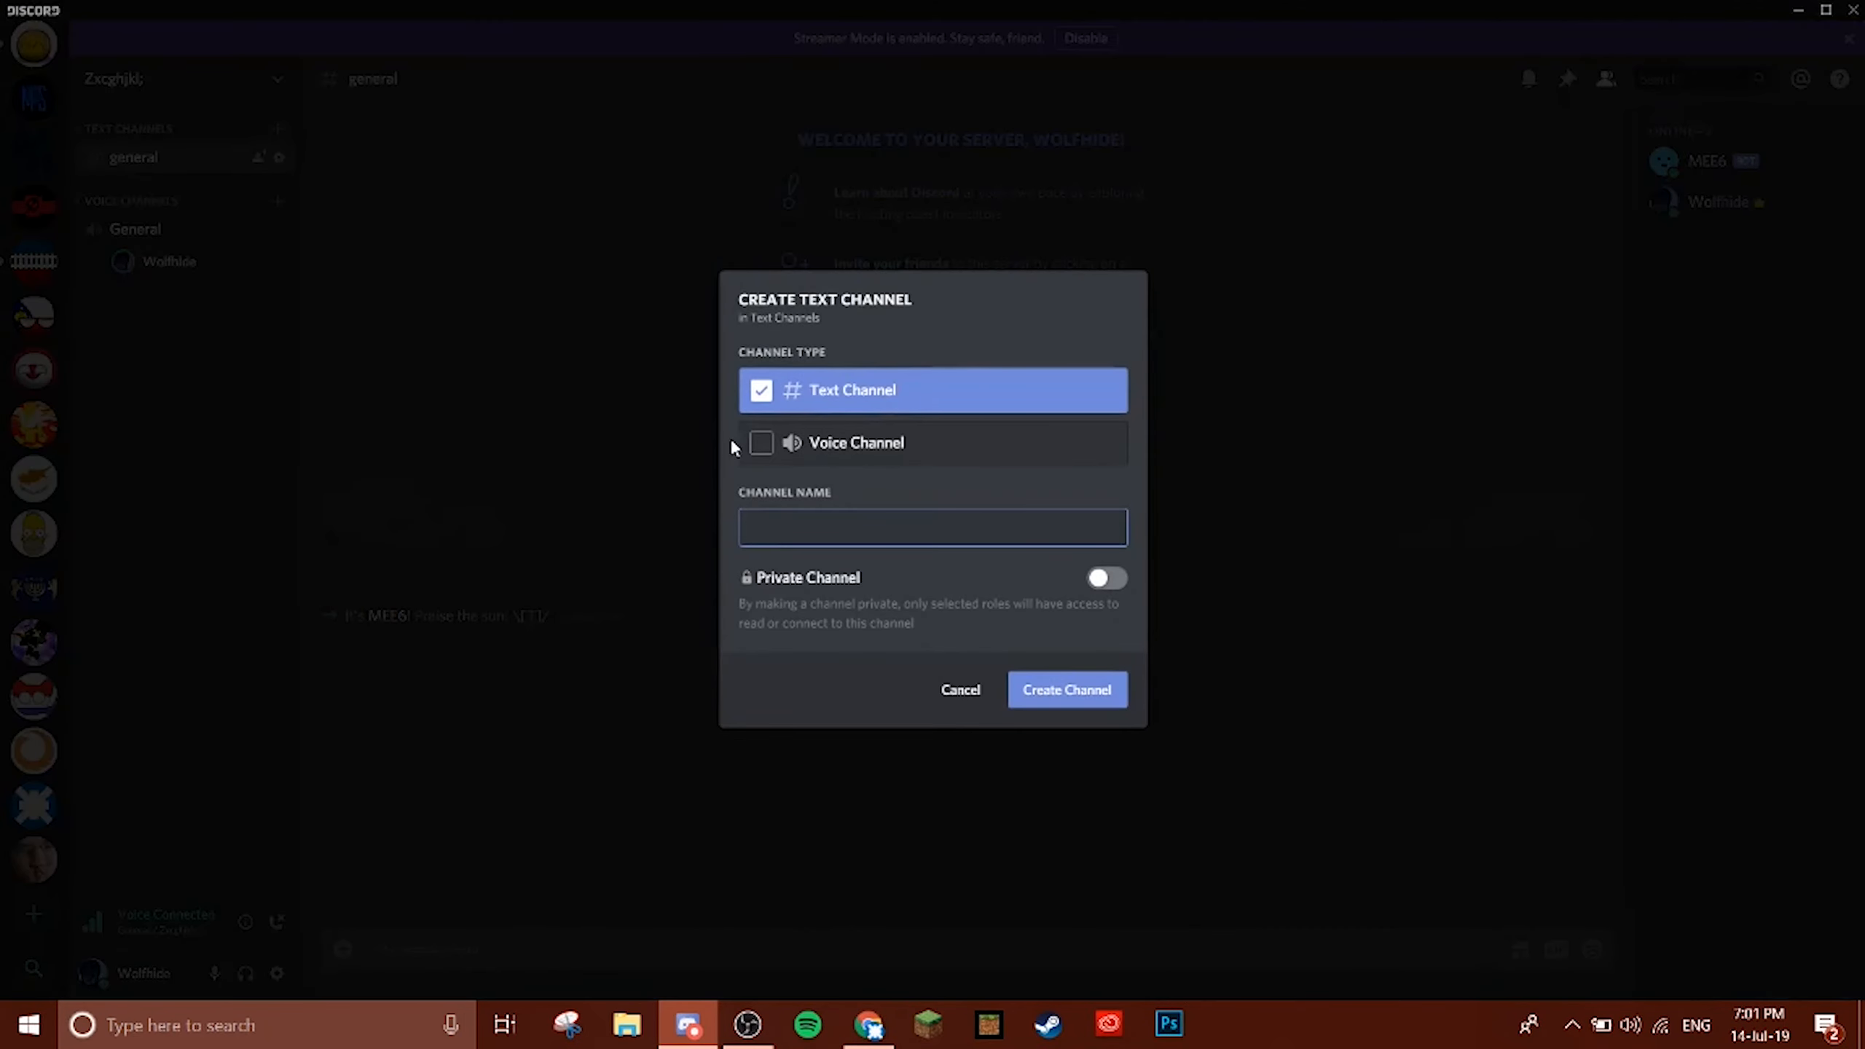
{"action": "left_click", "coordinate": [954, 689]}
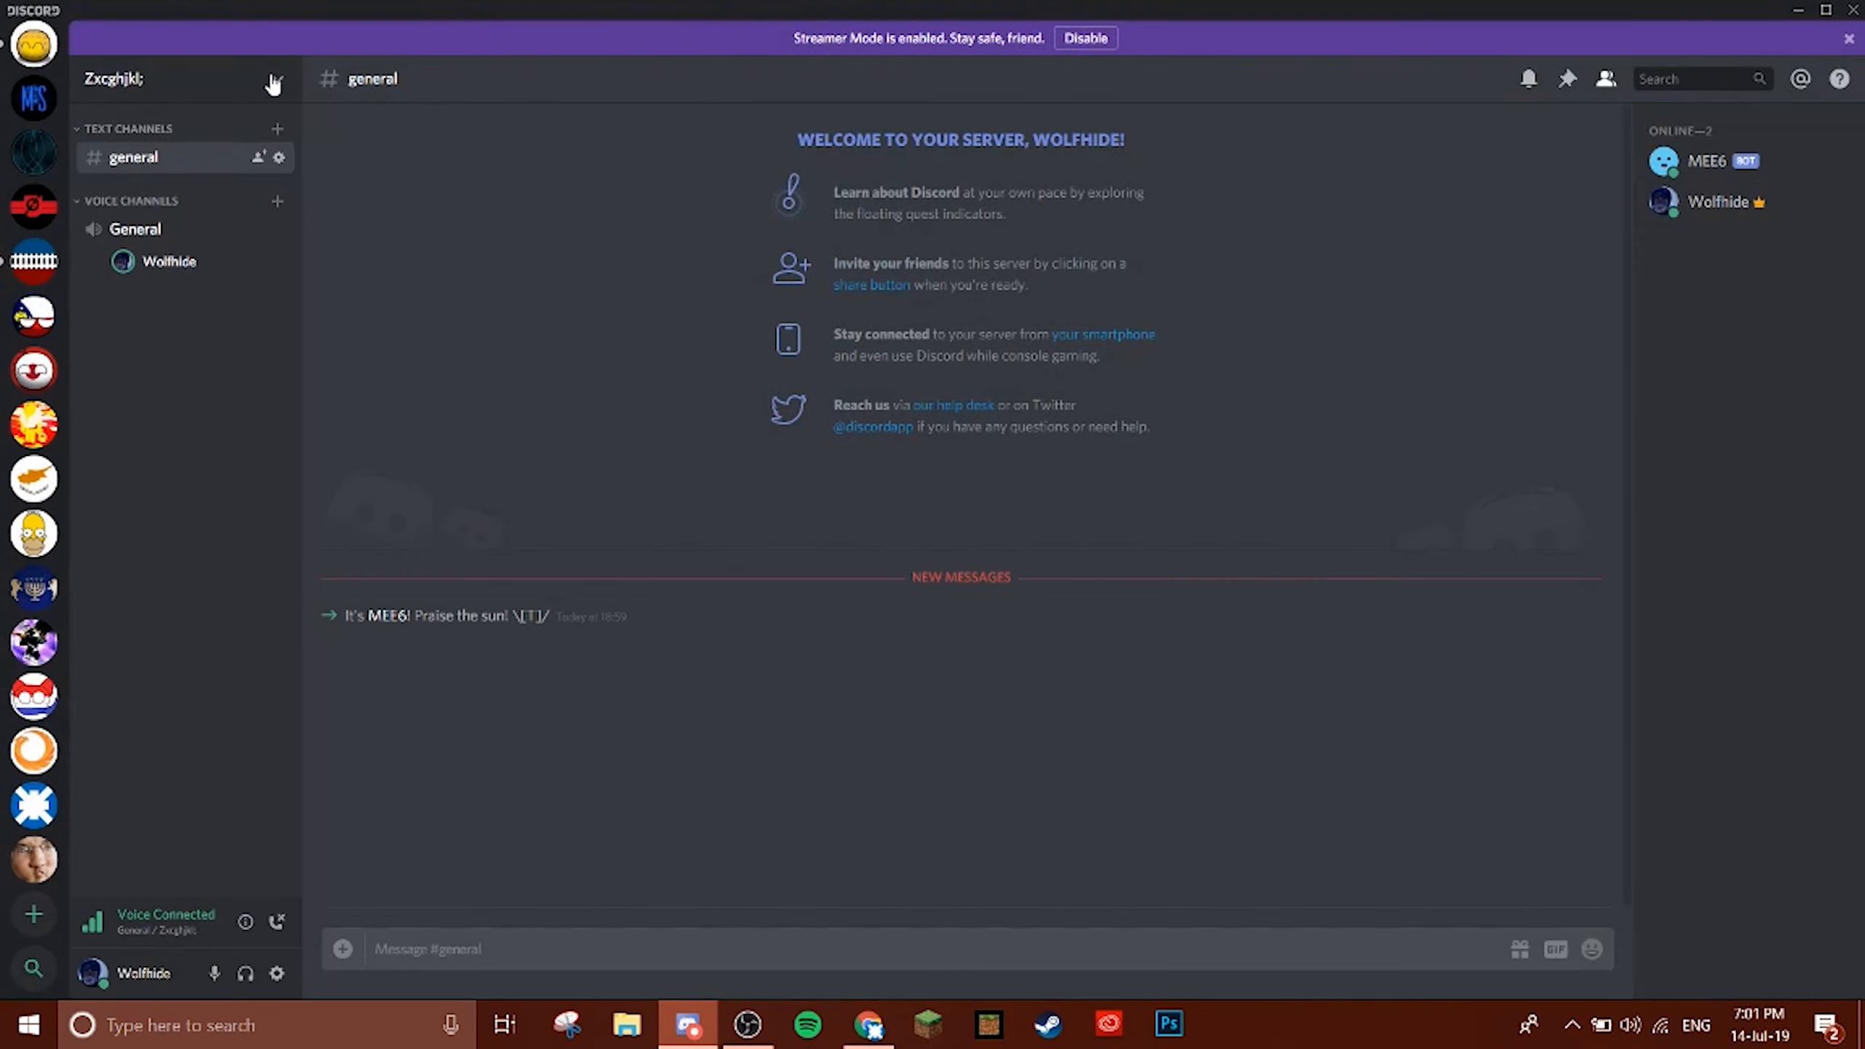
{"action": "left_click", "coordinate": [271, 79]}
{"action": "left_click", "coordinate": [206, 242]}
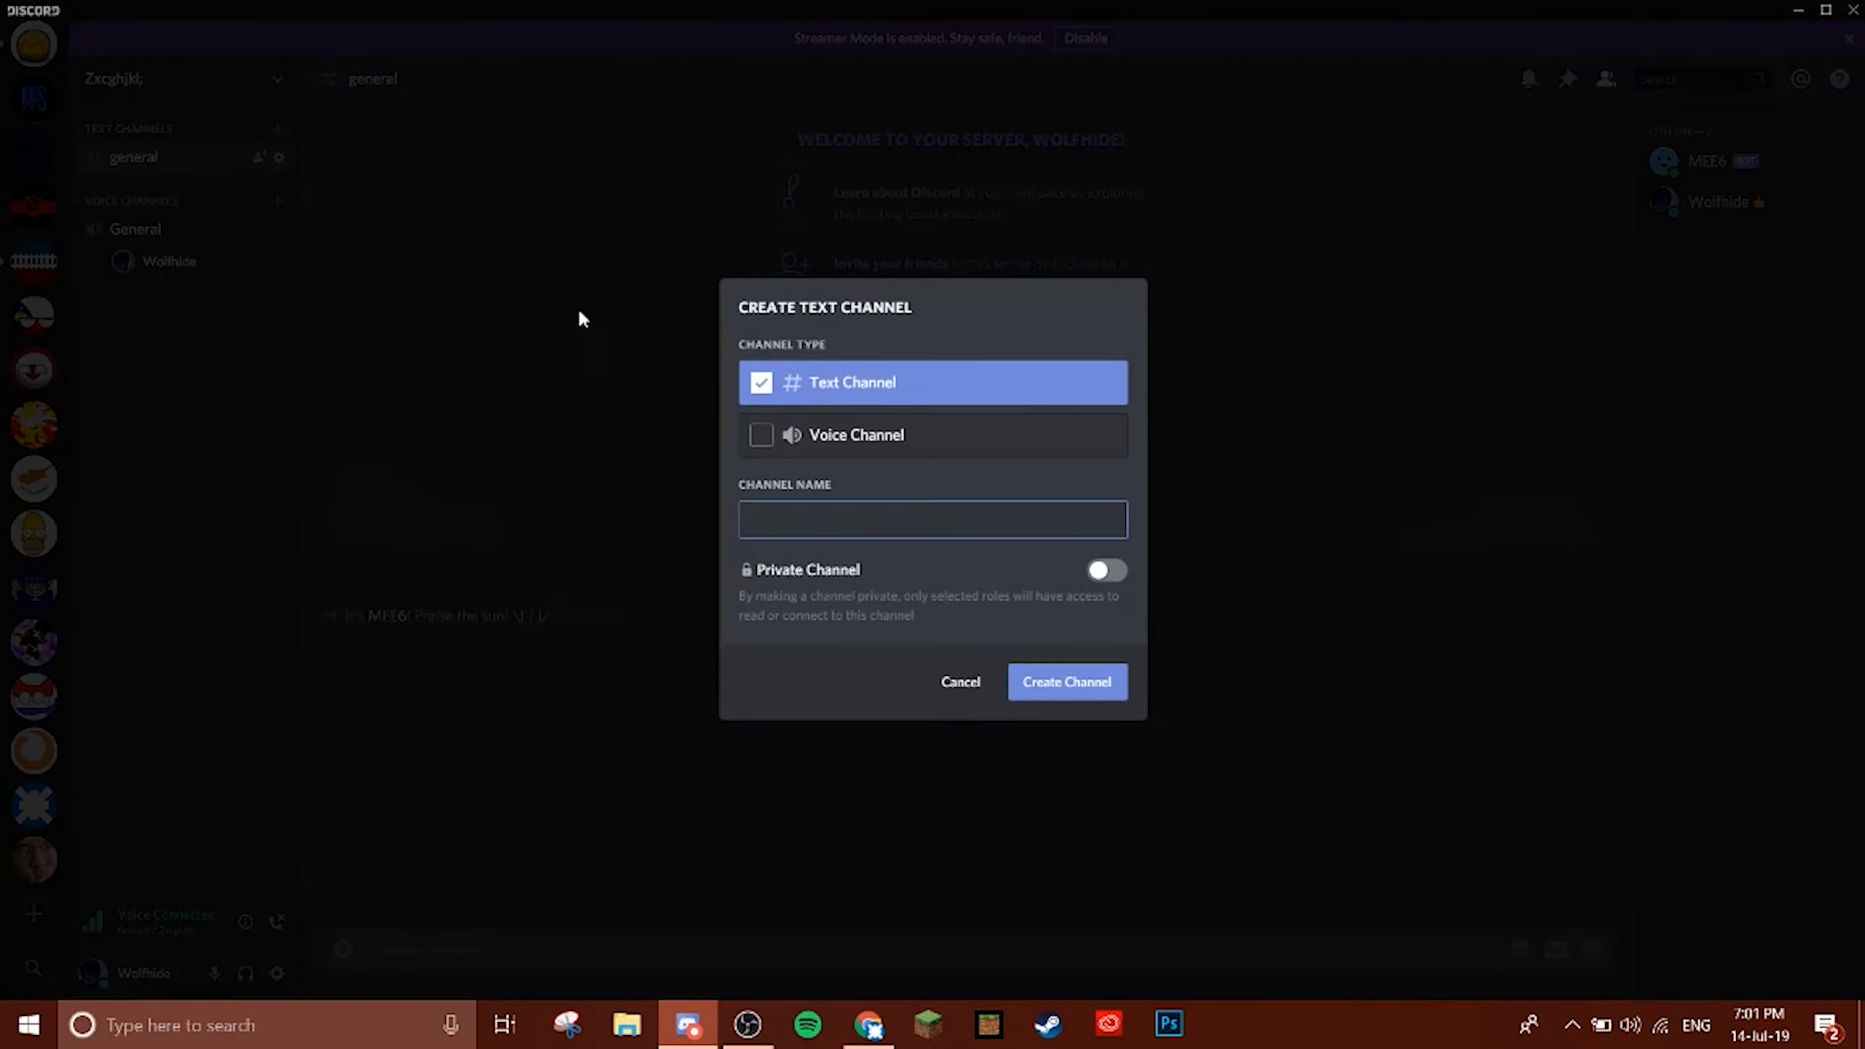
{"action": "left_click", "coordinate": [958, 683]}
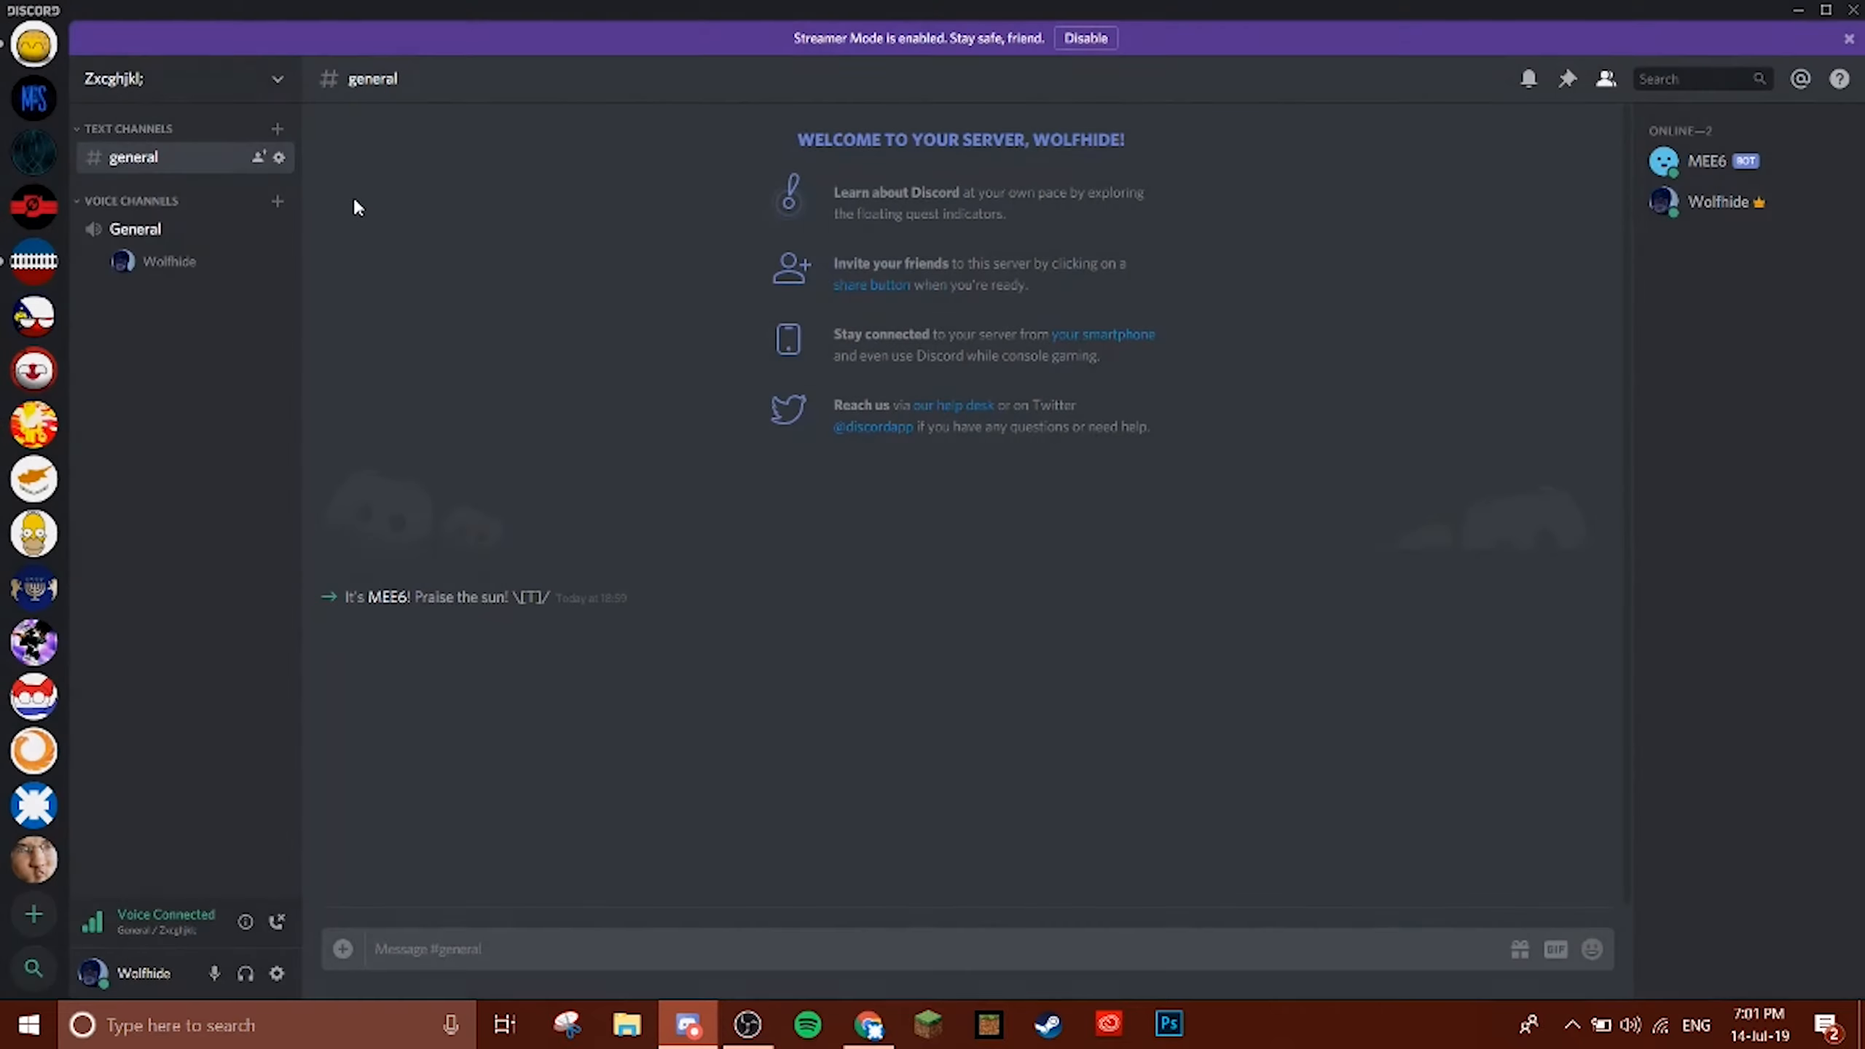
Create a category named Staff and move it above the Text Channels category.
{"action": "left_click", "coordinate": [273, 86]}
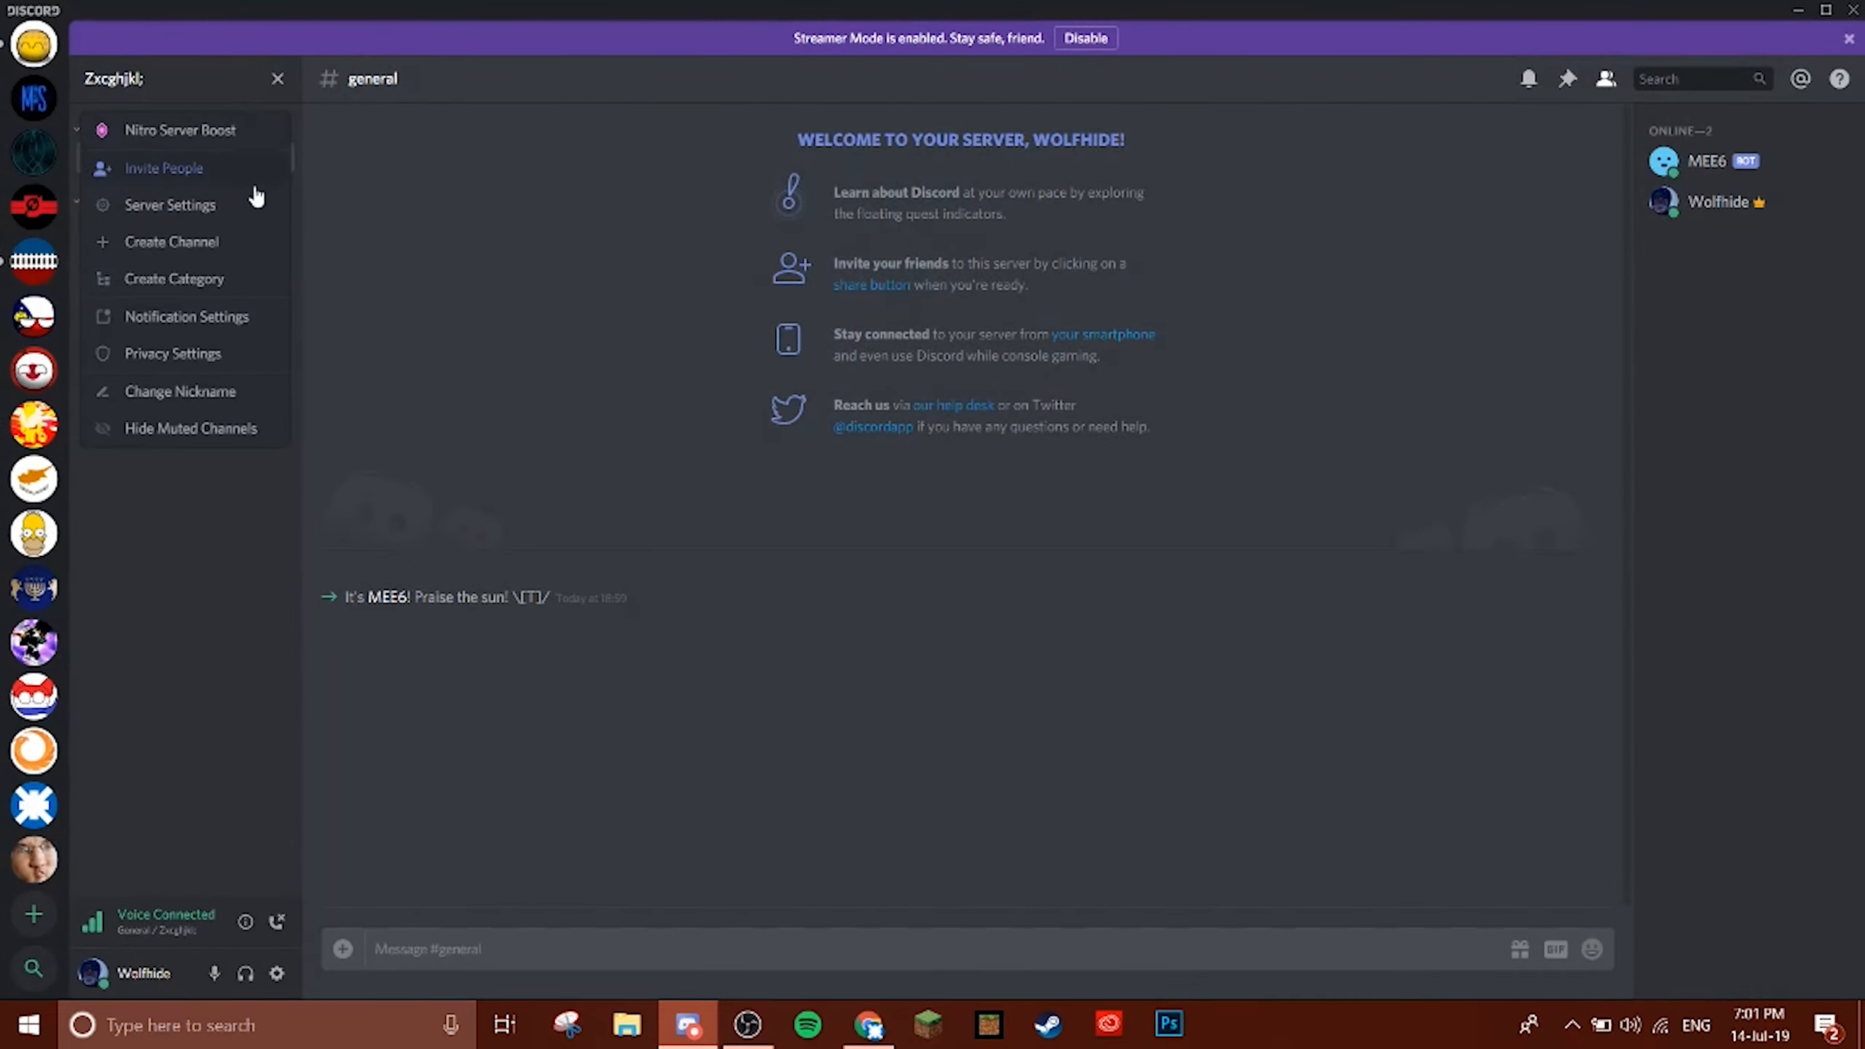
{"action": "left_click", "coordinate": [206, 283]}
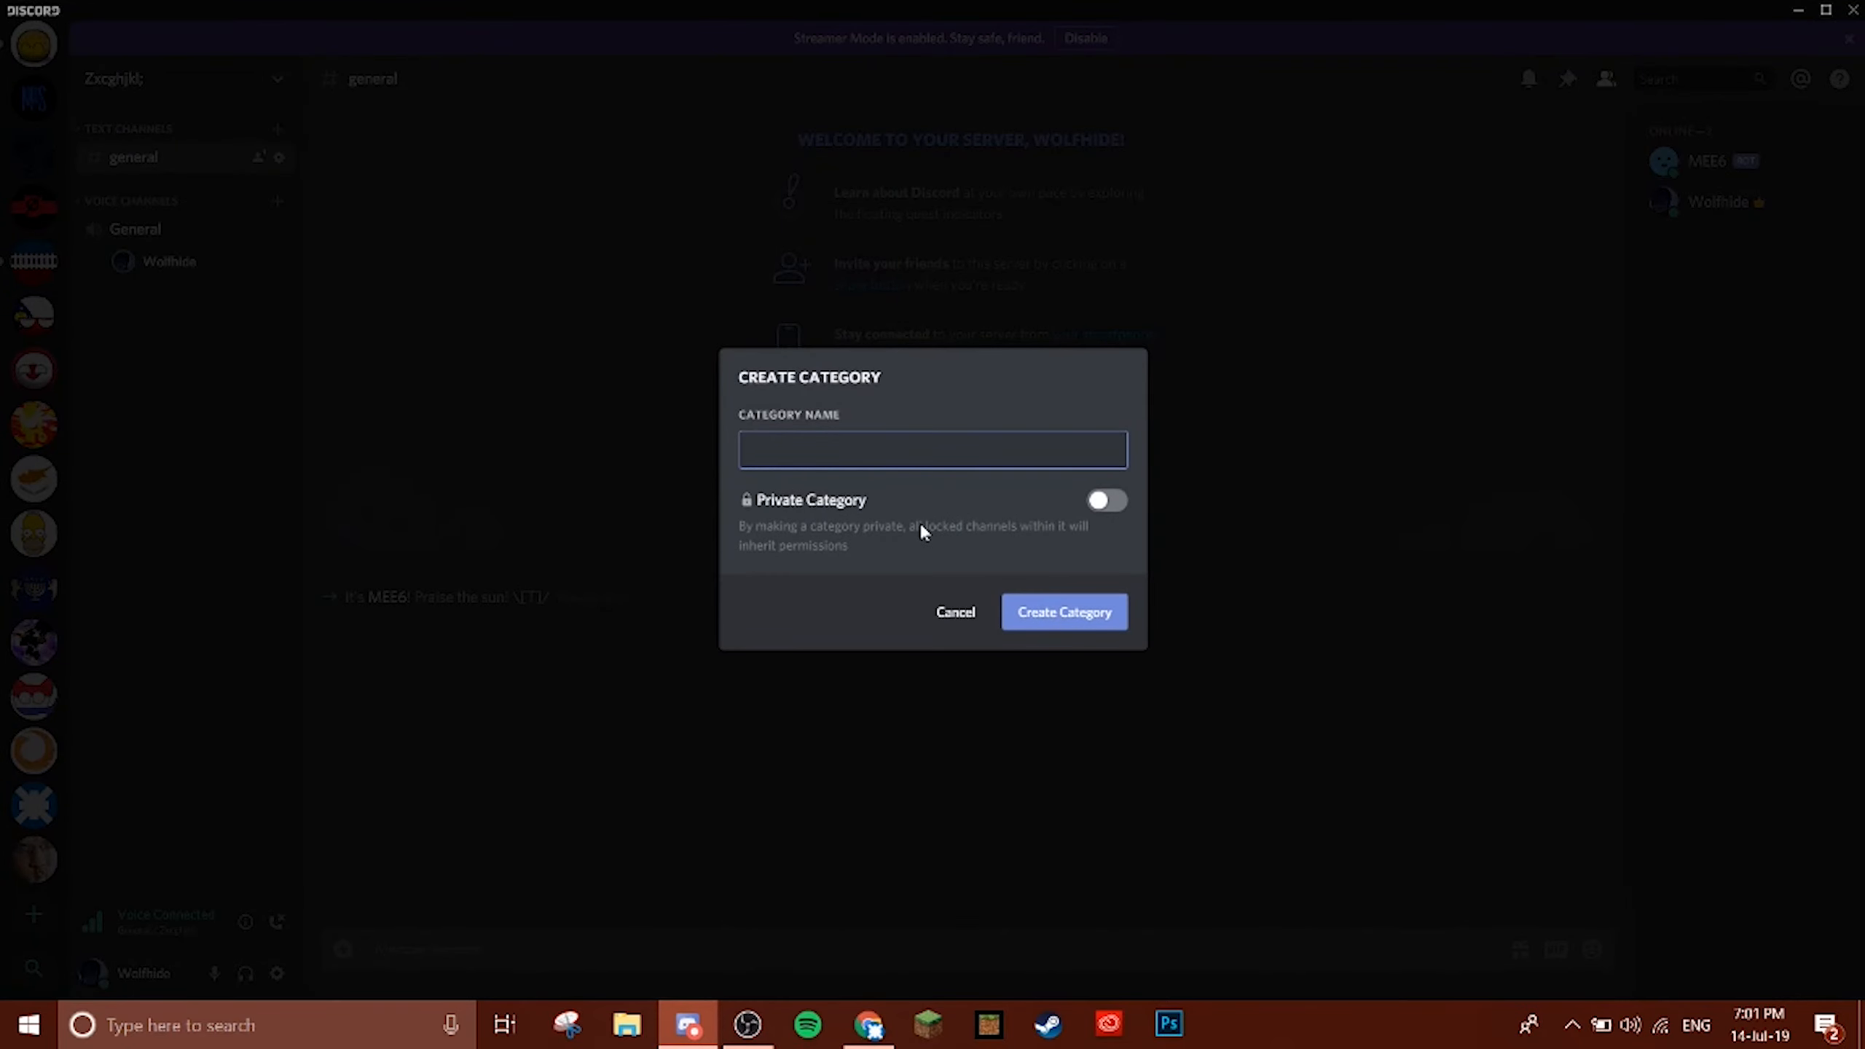
{"action": "type", "text": "Staff"}
{"action": "left_click", "coordinate": [1036, 630]}
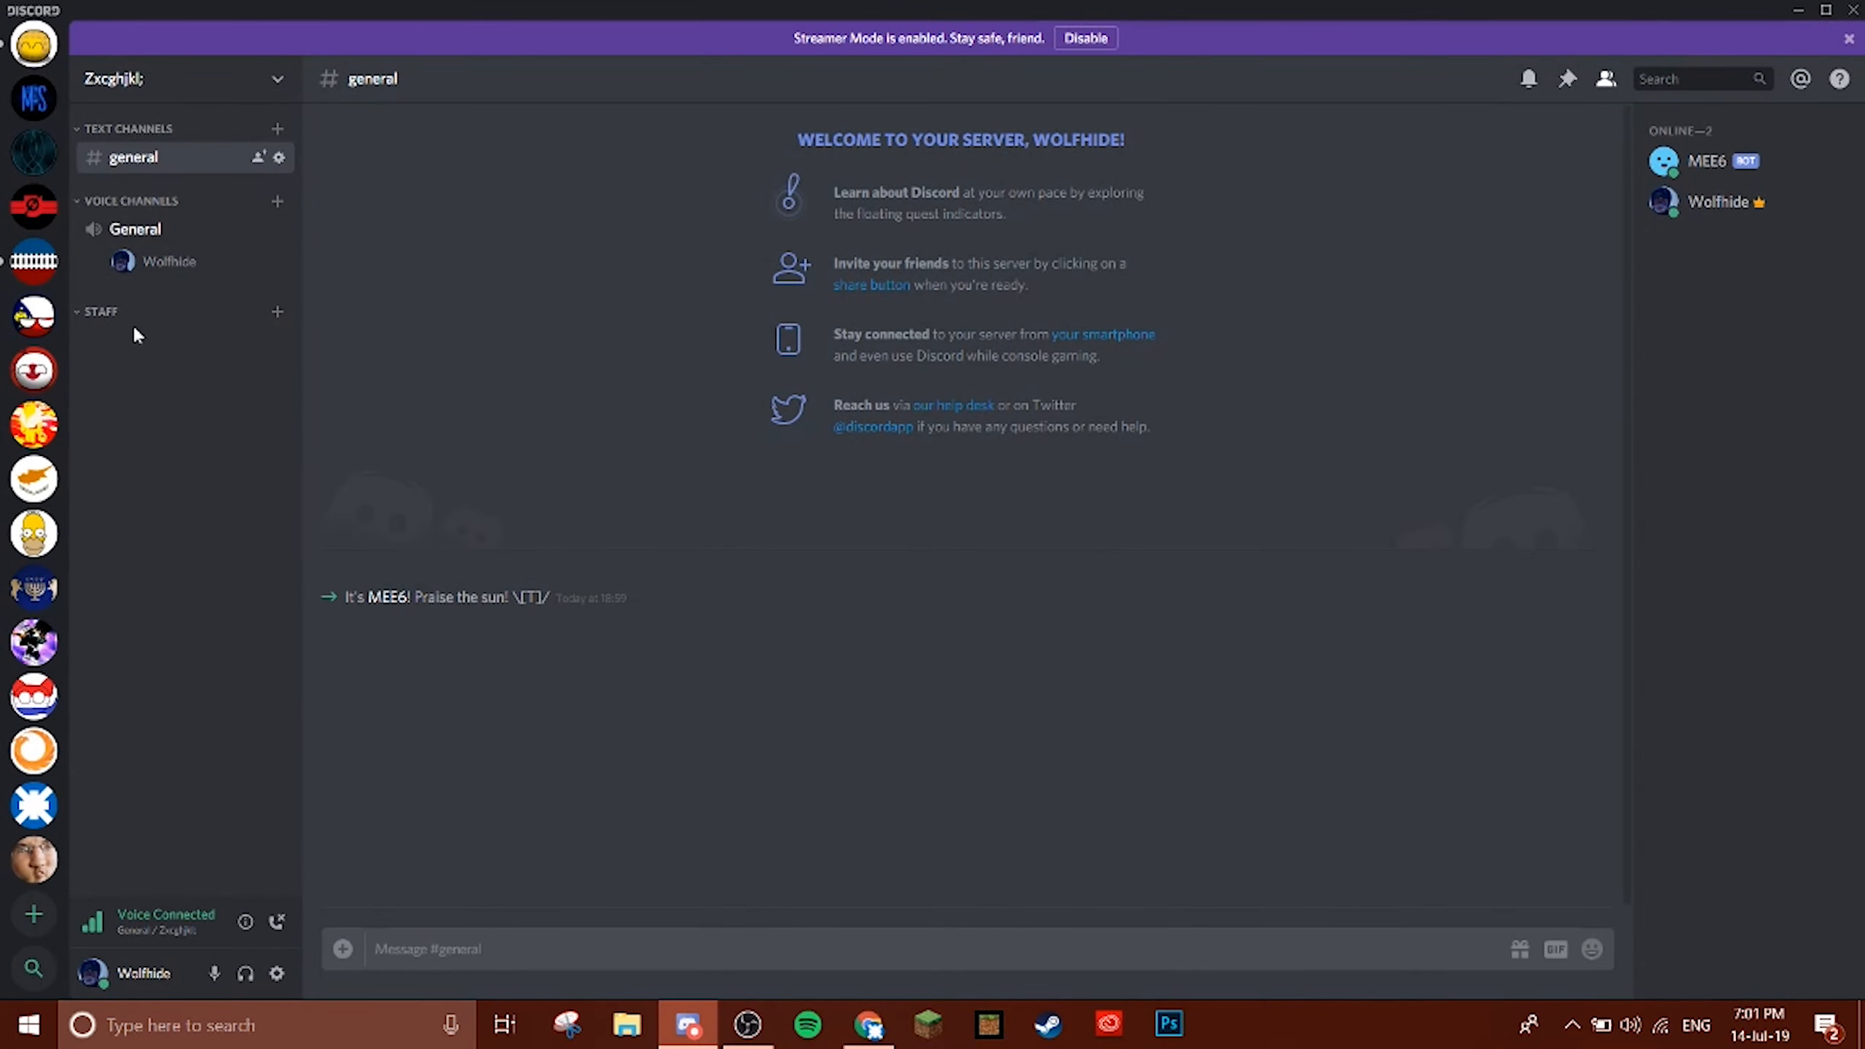
{"action": "left_click_drag", "start_coordinate": [133, 322], "coordinate": [154, 123]}
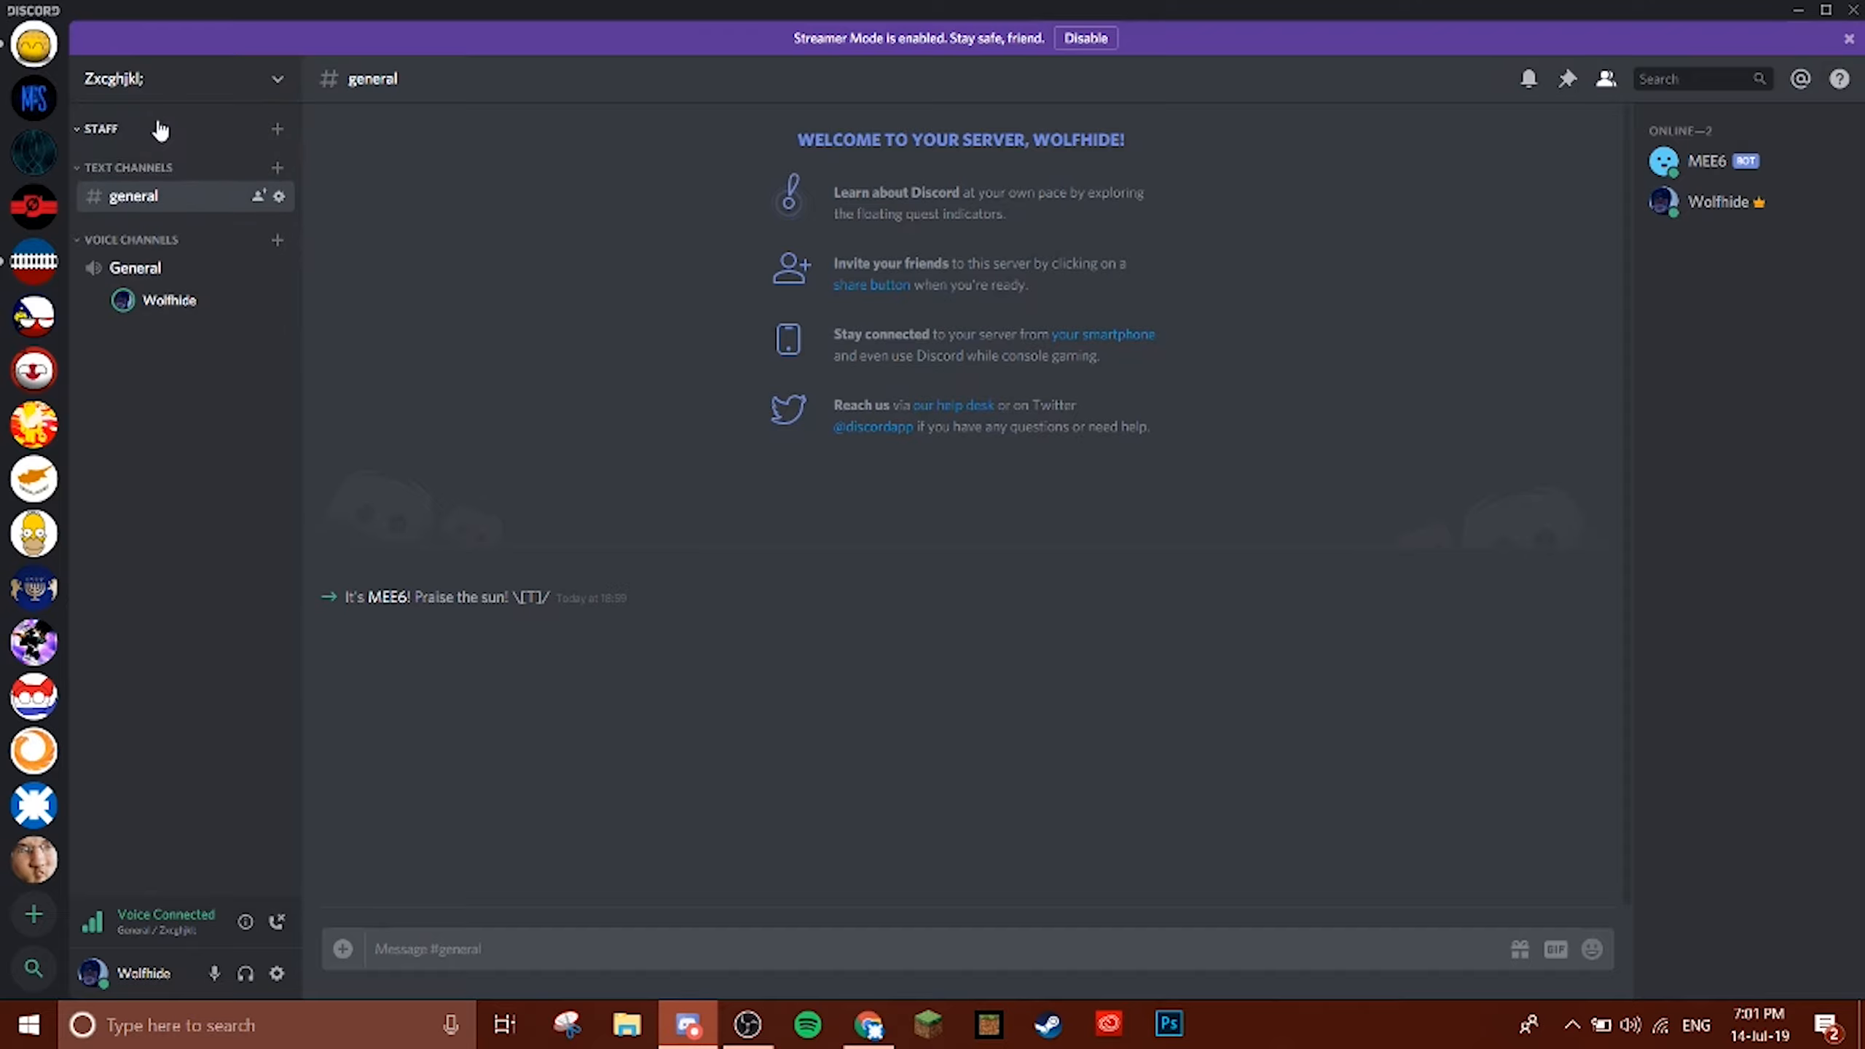
Create a text channel named staff-chat in the Staff category.
{"action": "left_click", "coordinate": [278, 130]}
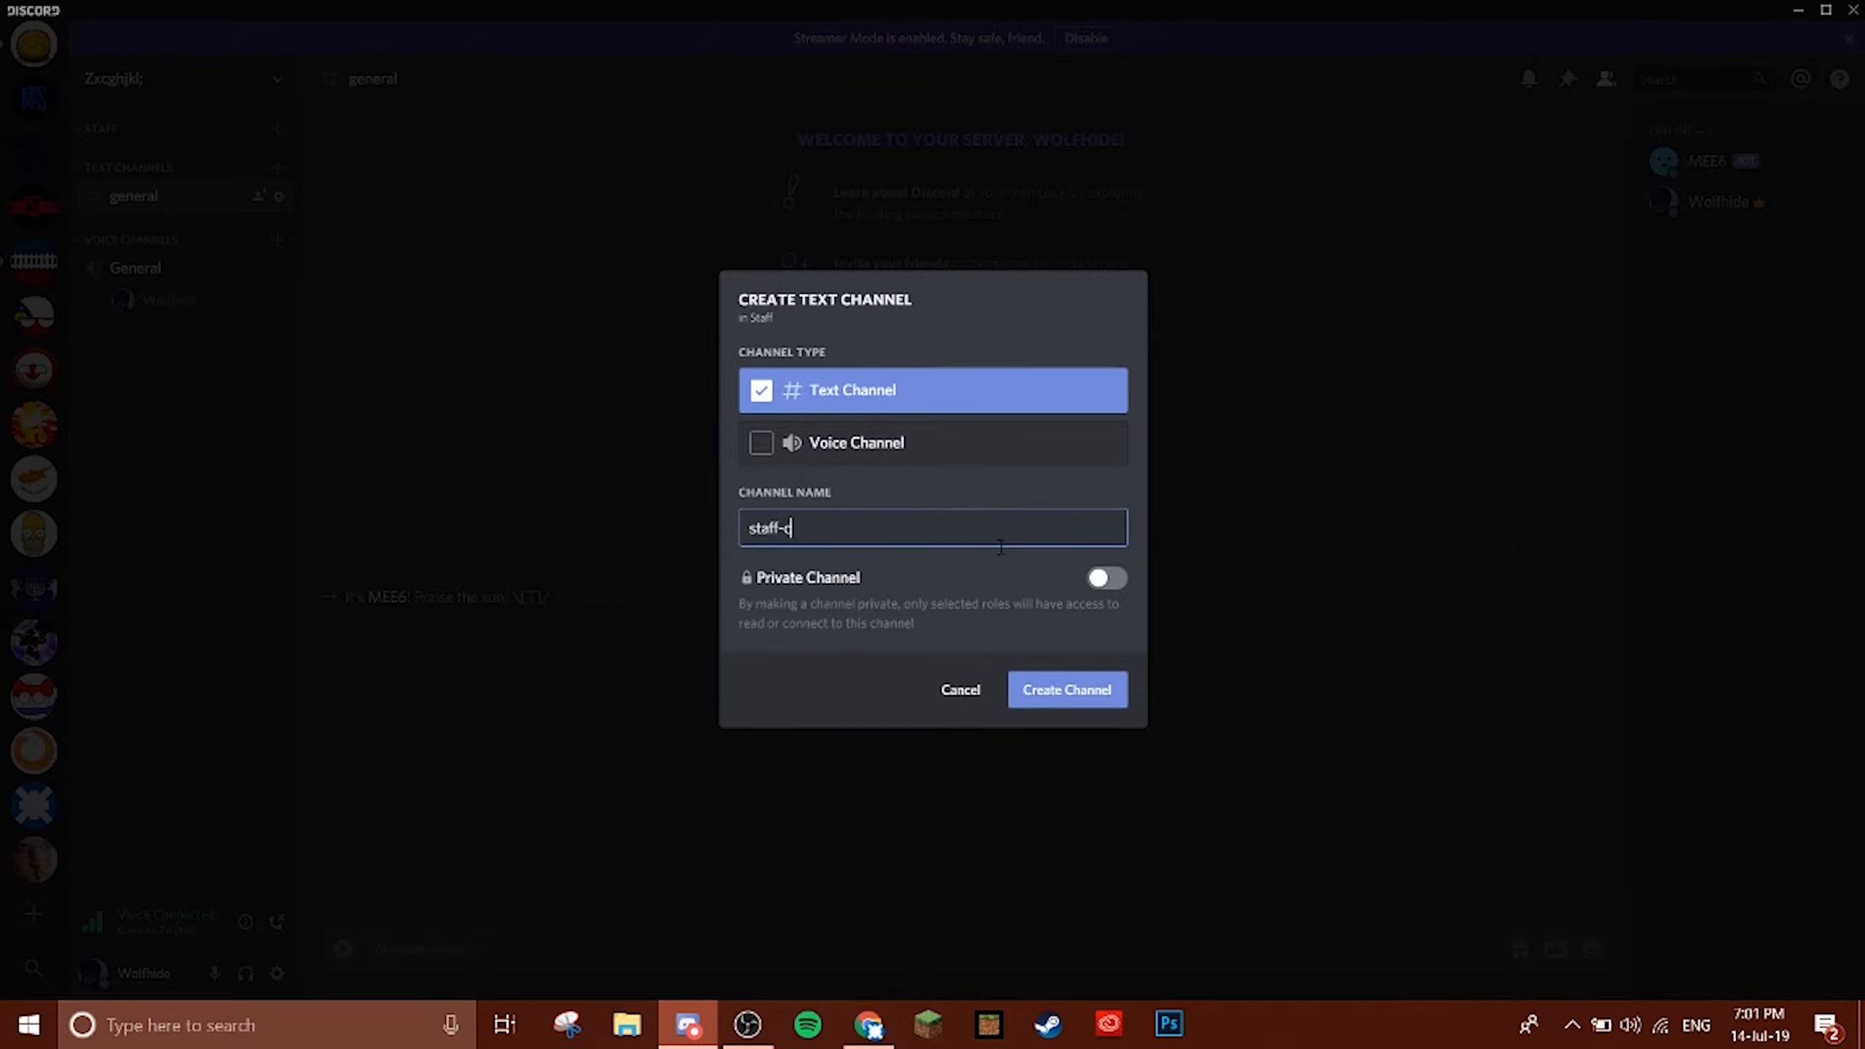
{"action": "key", "text": "Return"}
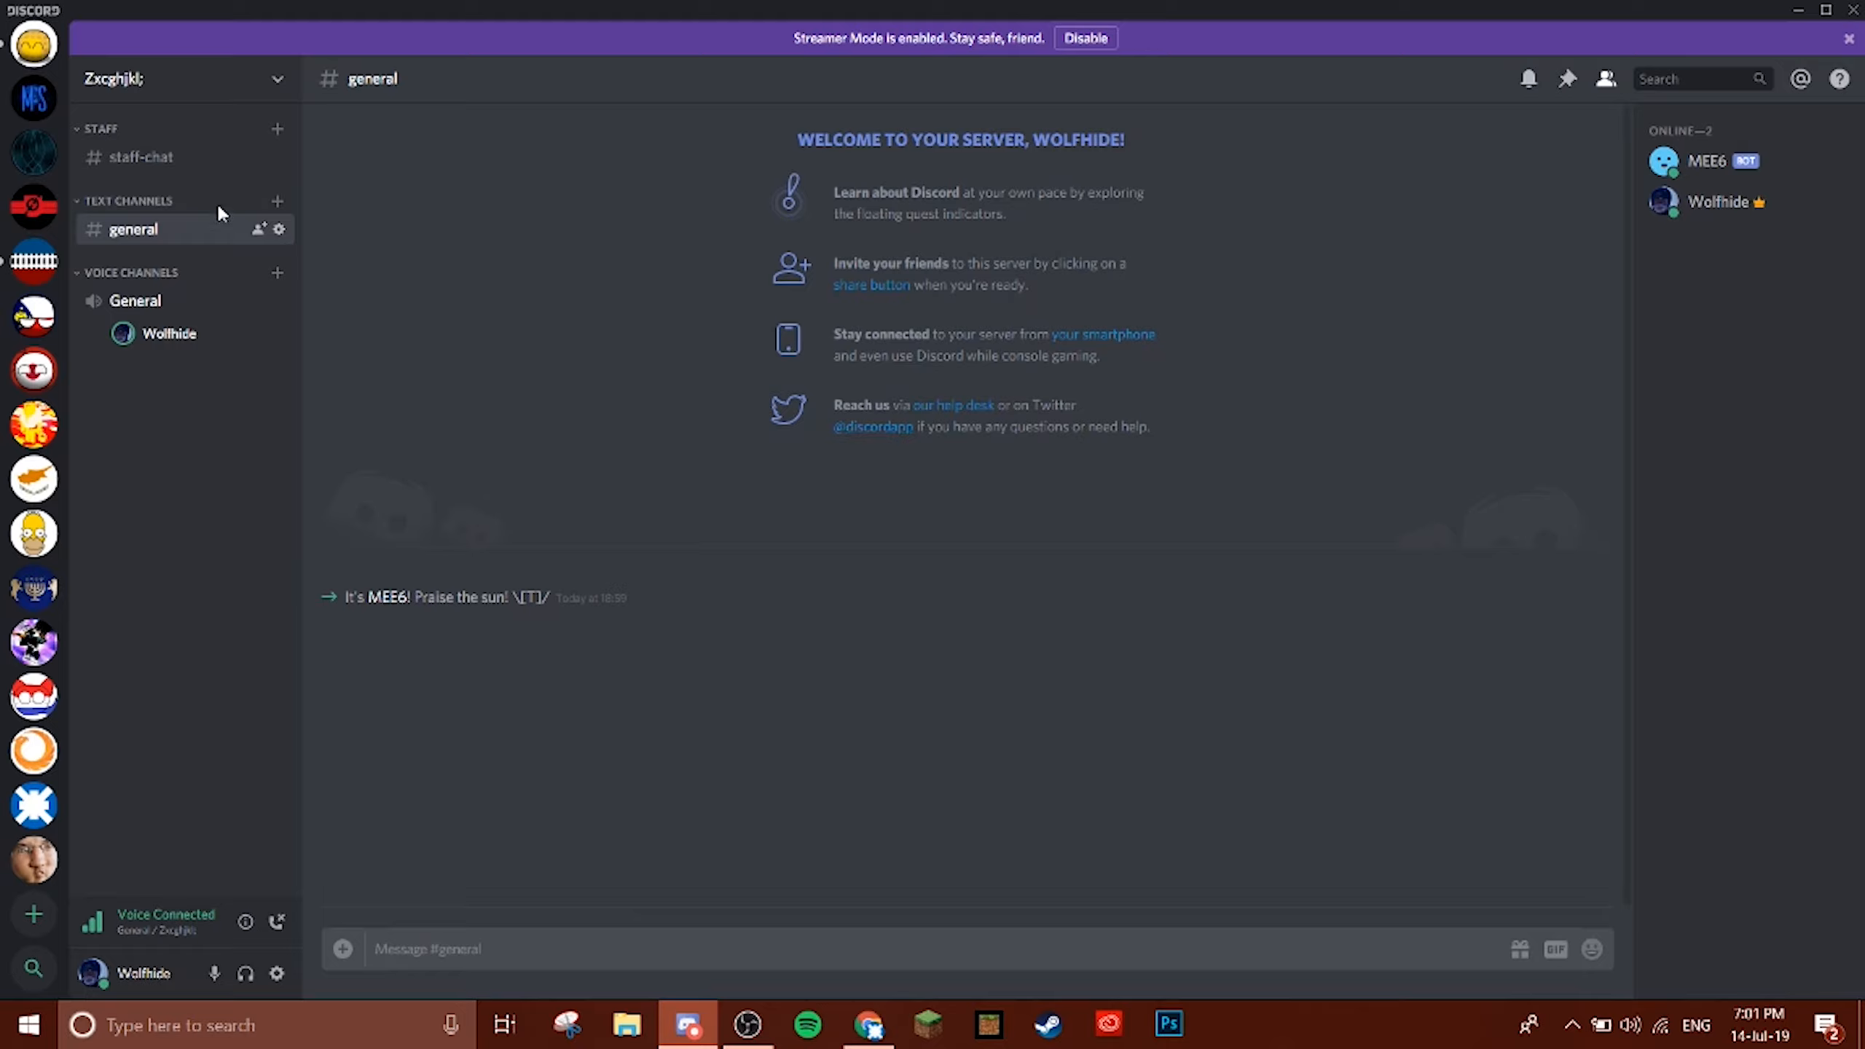
{"action": "left_click", "coordinate": [278, 131]}
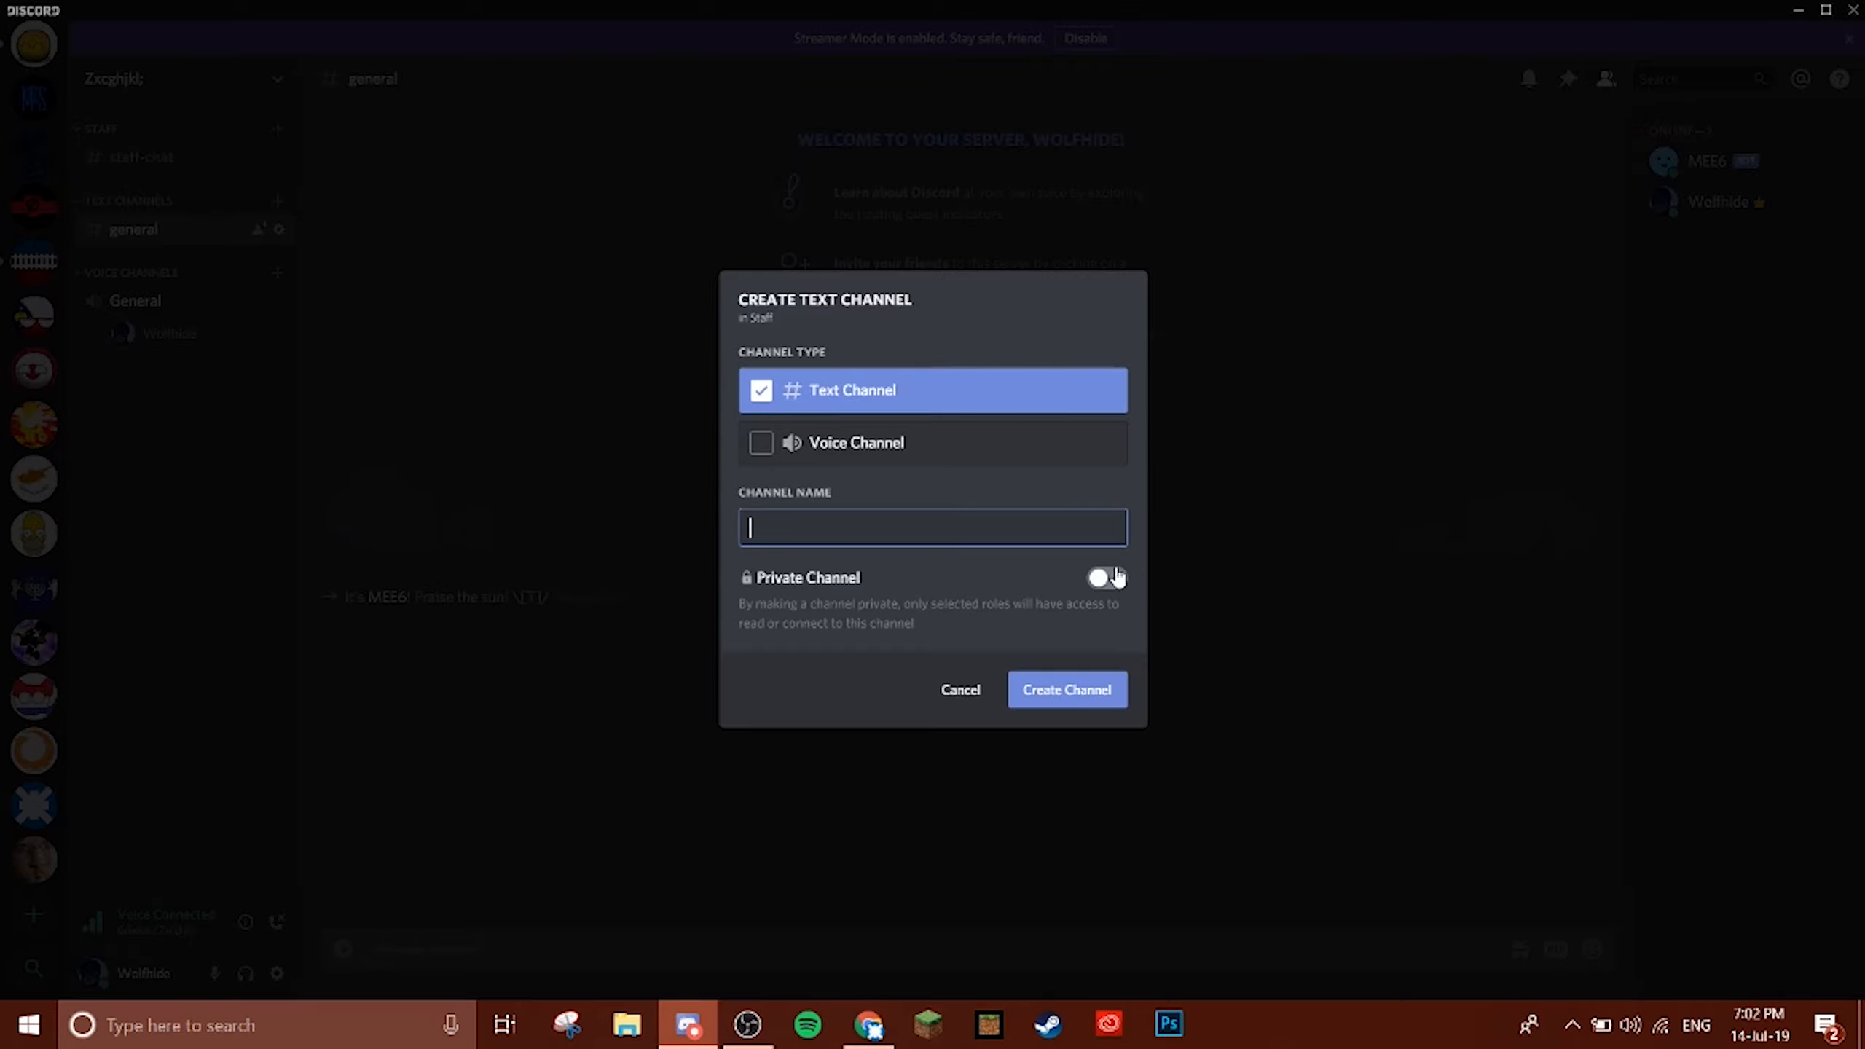
{"action": "left_click", "coordinate": [955, 691]}
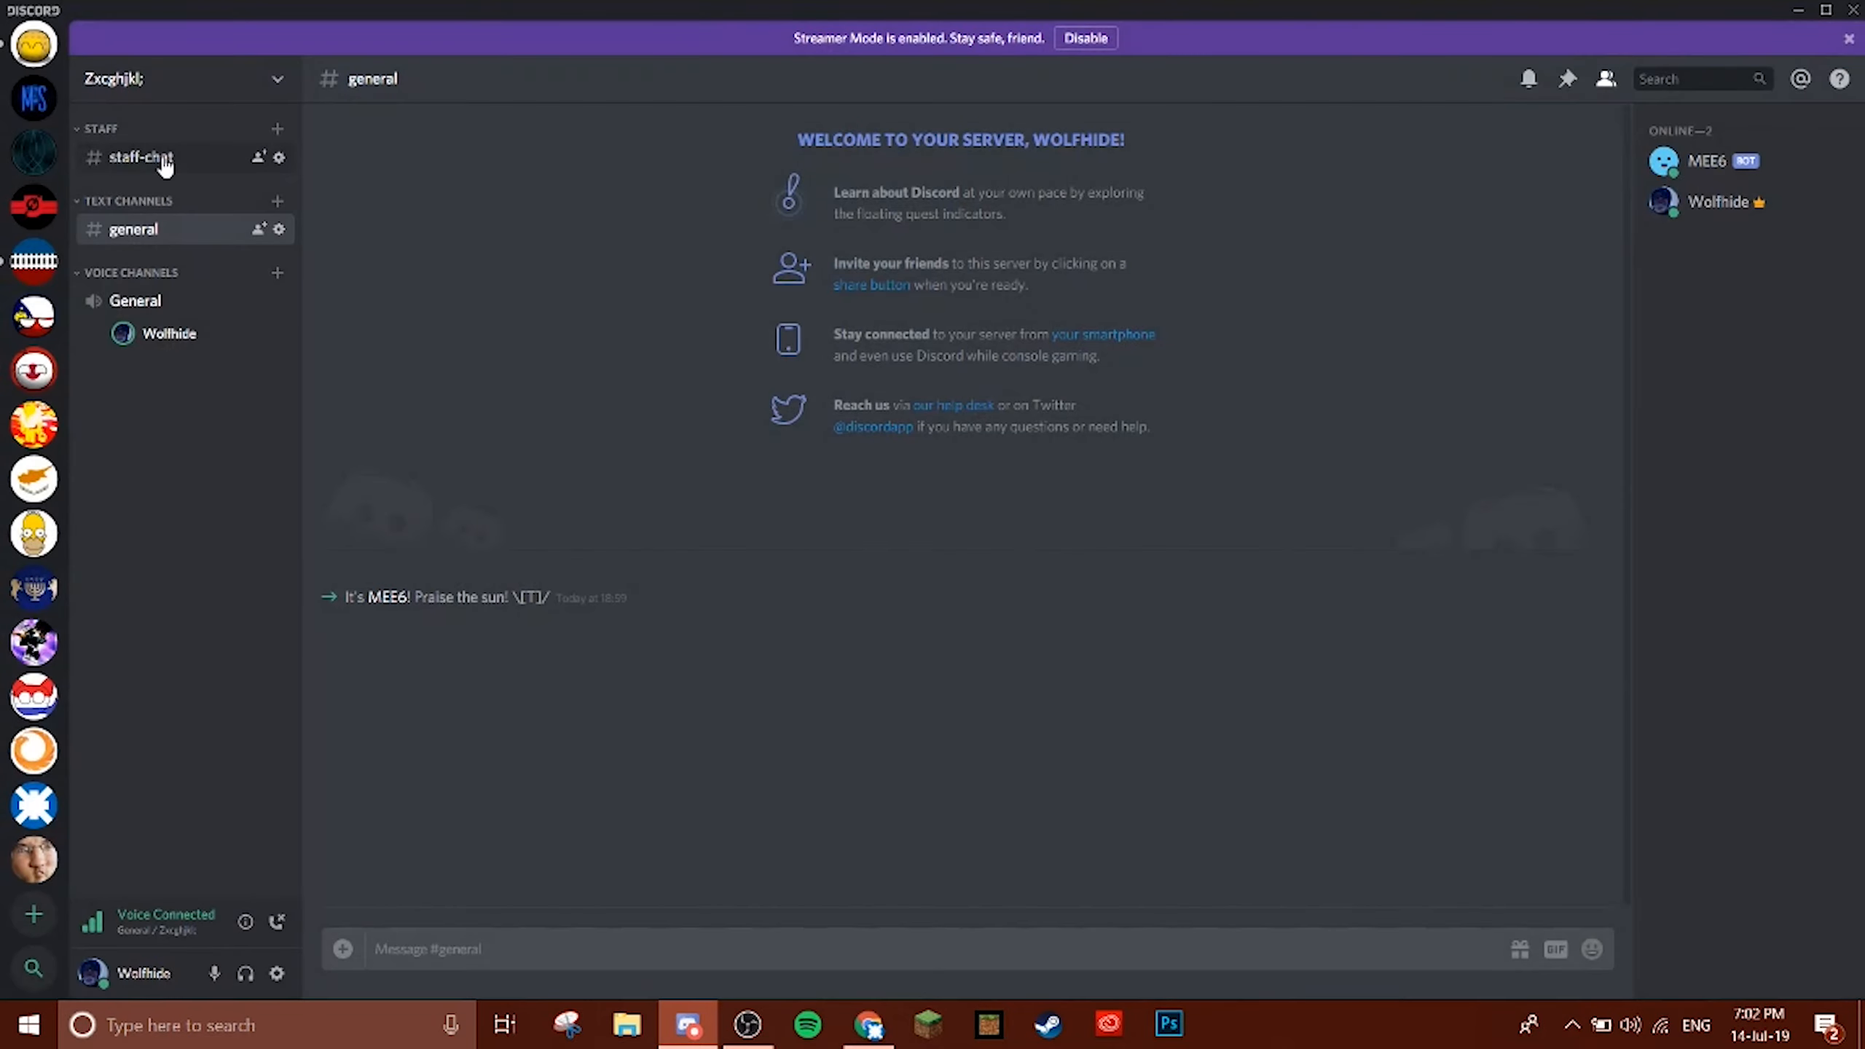
Delete the staff-chat channel from the Staff category.
{"action": "right_click", "coordinate": [165, 165]}
{"action": "left_click", "coordinate": [236, 347]}
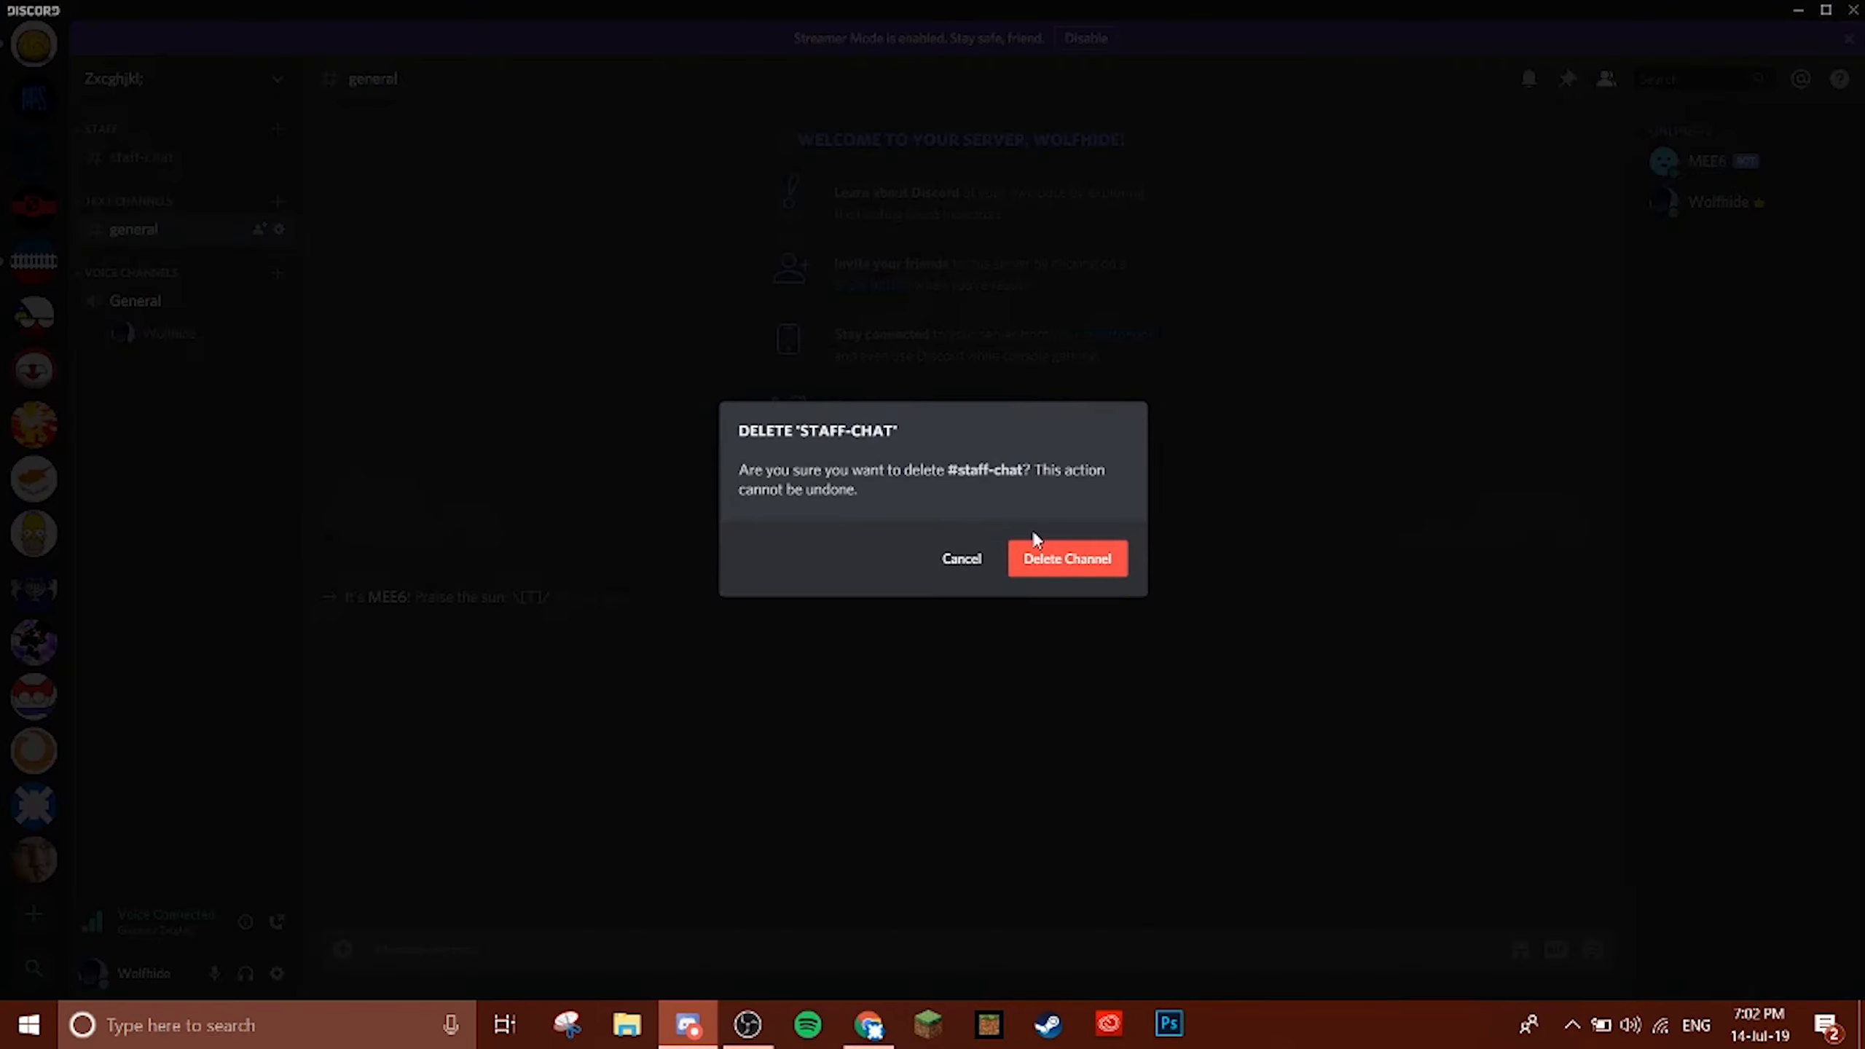
{"action": "left_click", "coordinate": [1029, 561]}
Create a private text channel named logs in the Staff category, accessible to the Owners, admins and Mods roles.
{"action": "left_click", "coordinate": [278, 129]}
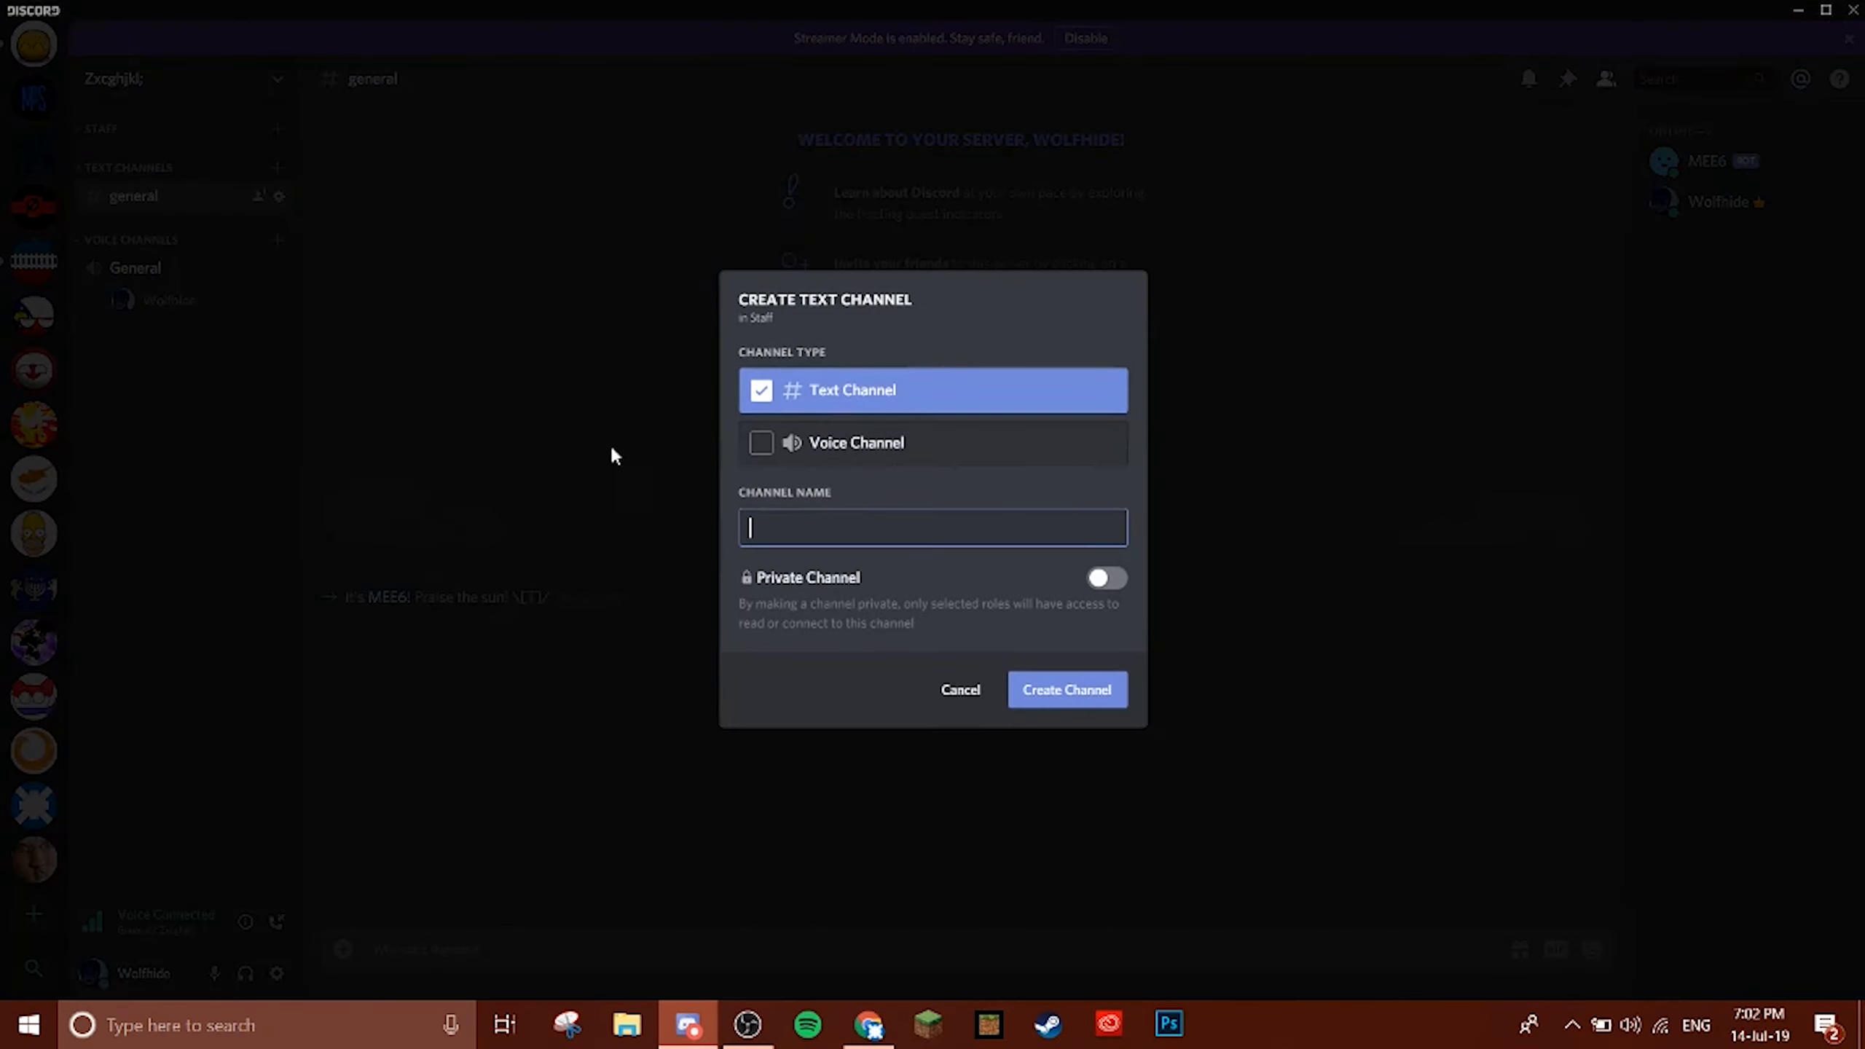
{"action": "left_click", "coordinate": [1108, 579]}
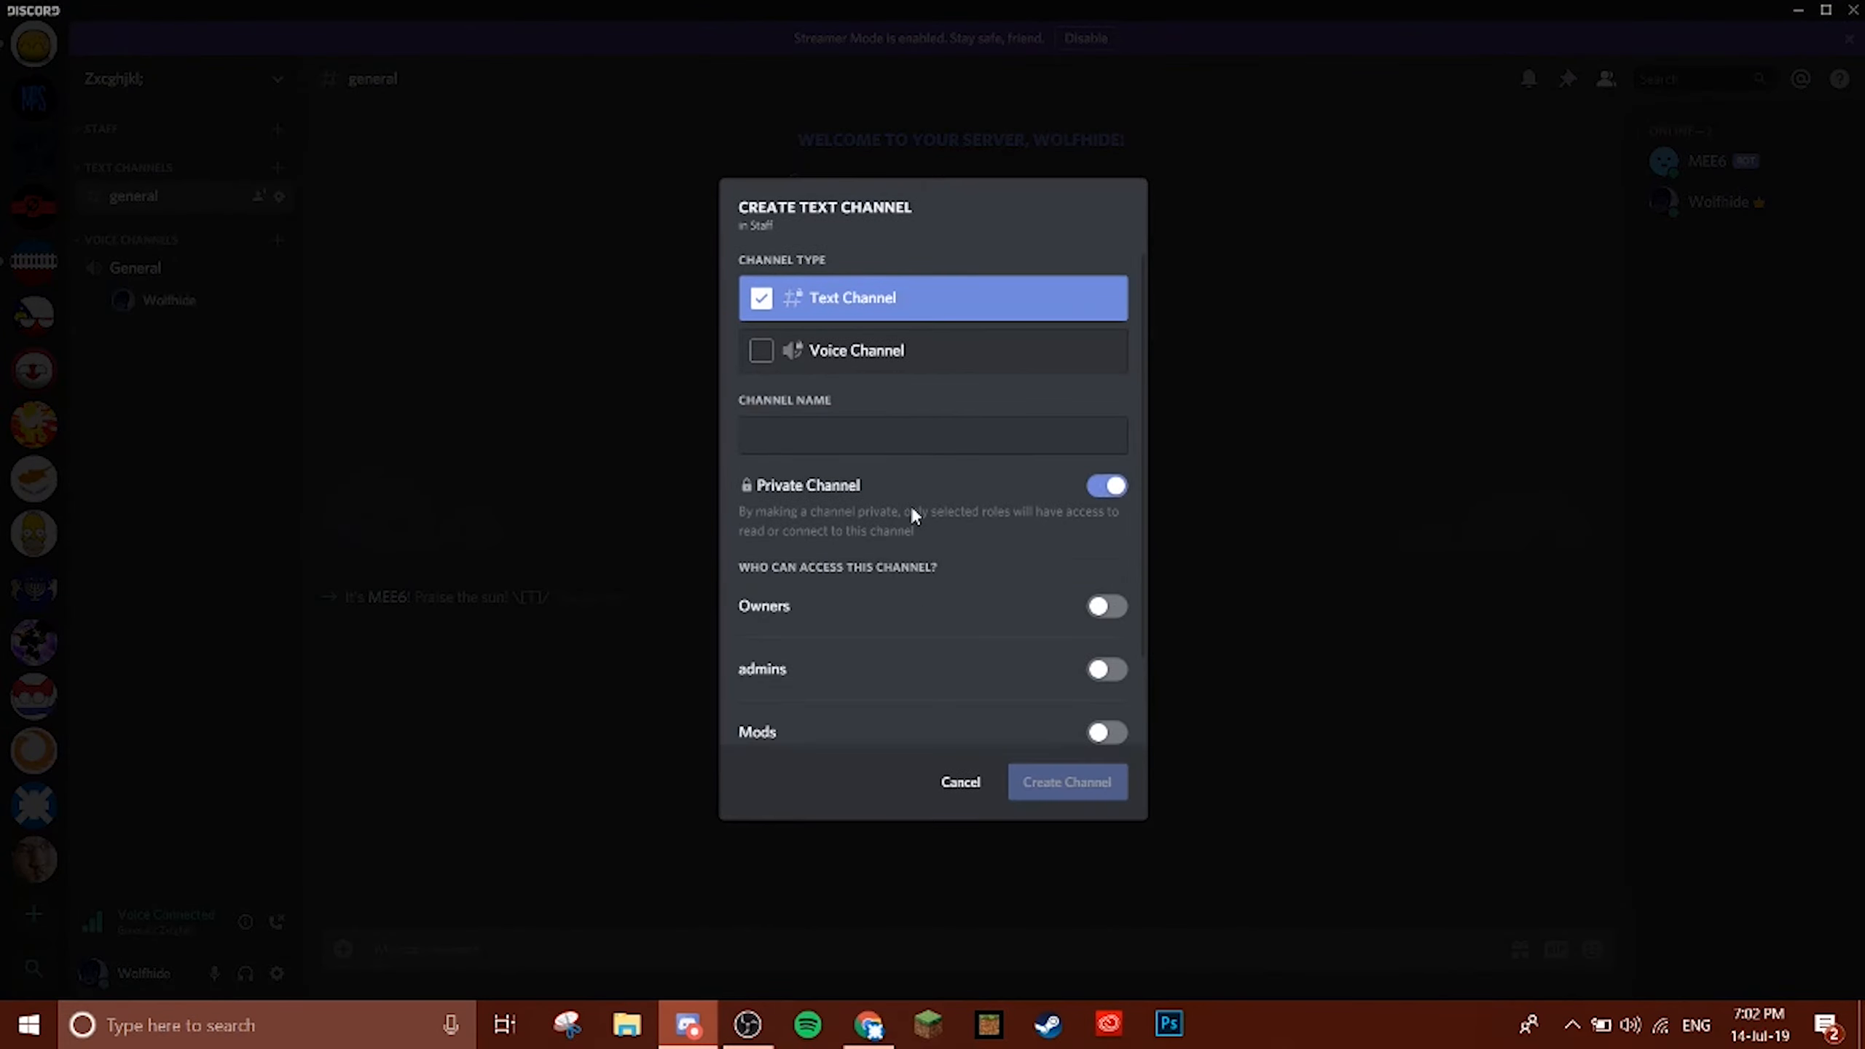
{"action": "scroll", "coordinate": [944, 590], "scroll_direction": "down", "scroll_amount": 2}
{"action": "left_click", "coordinate": [1106, 503]}
{"action": "left_click", "coordinate": [1106, 565]}
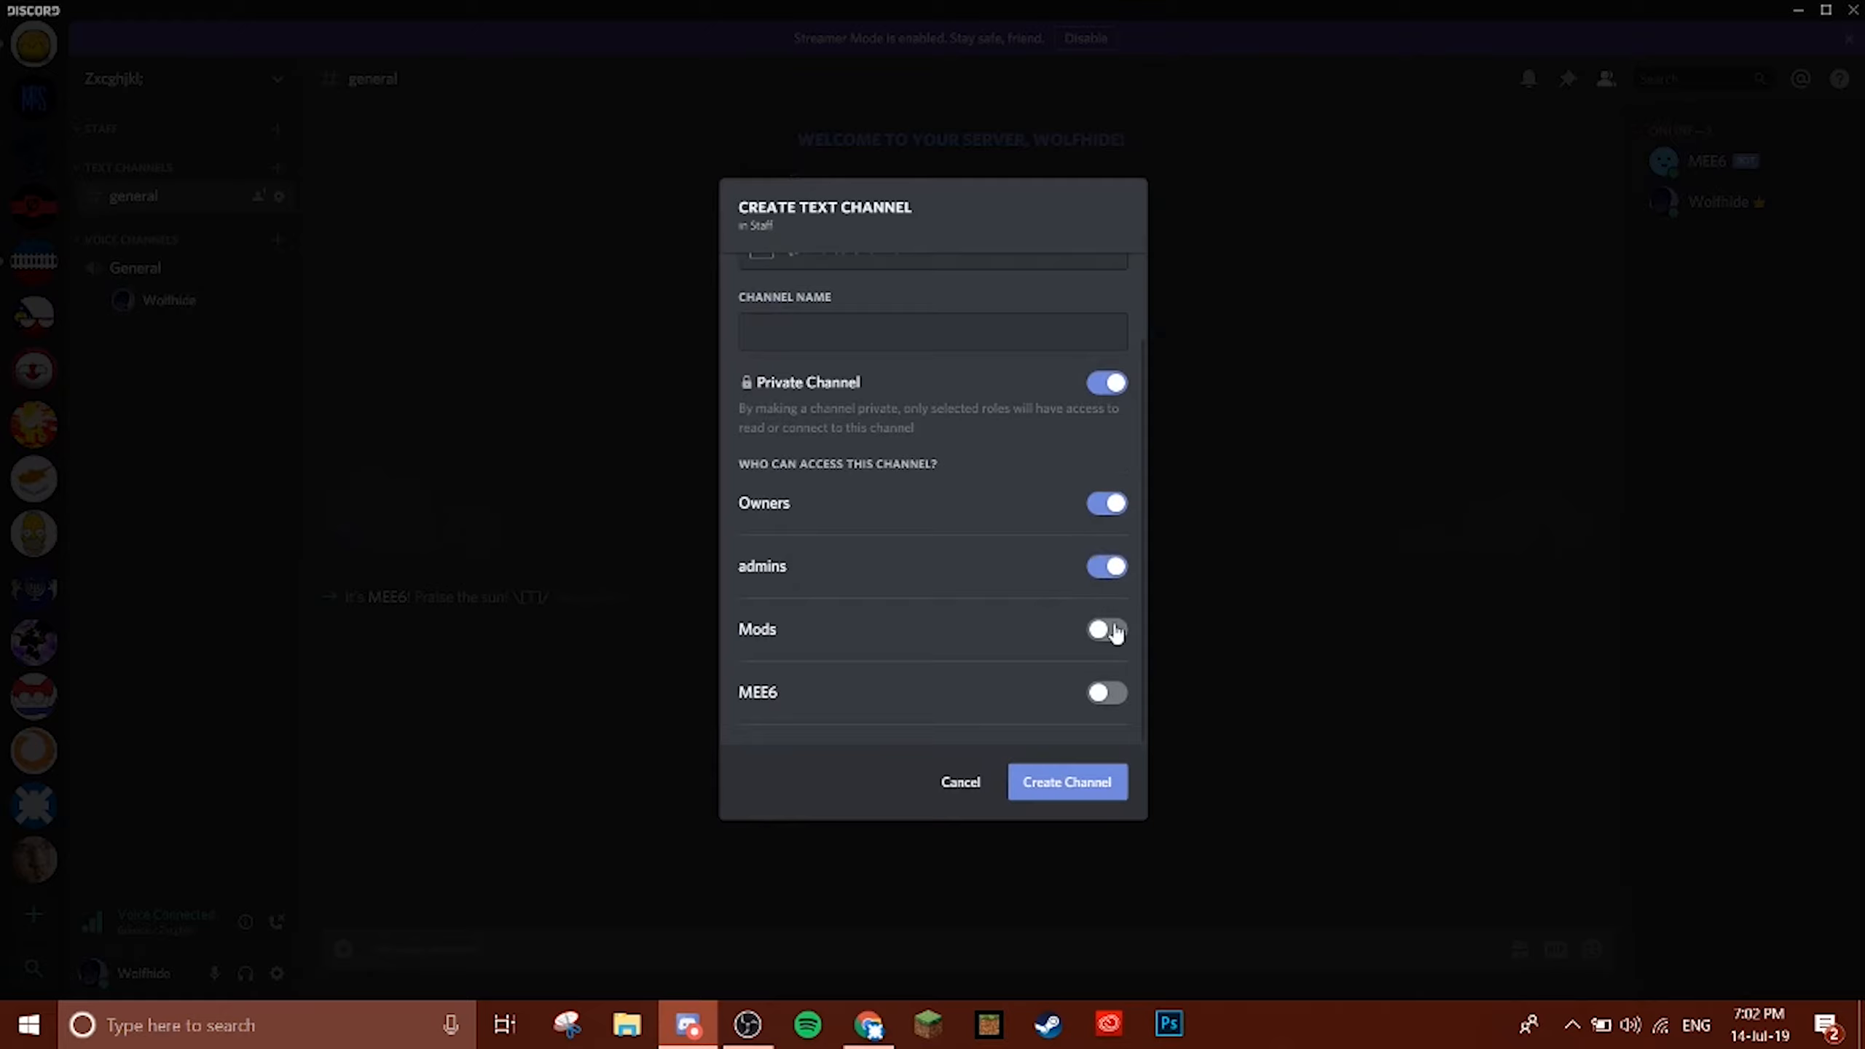
{"action": "left_click", "coordinate": [1113, 630]}
{"action": "scroll", "coordinate": [815, 601], "scroll_direction": "up", "scroll_amount": 2}
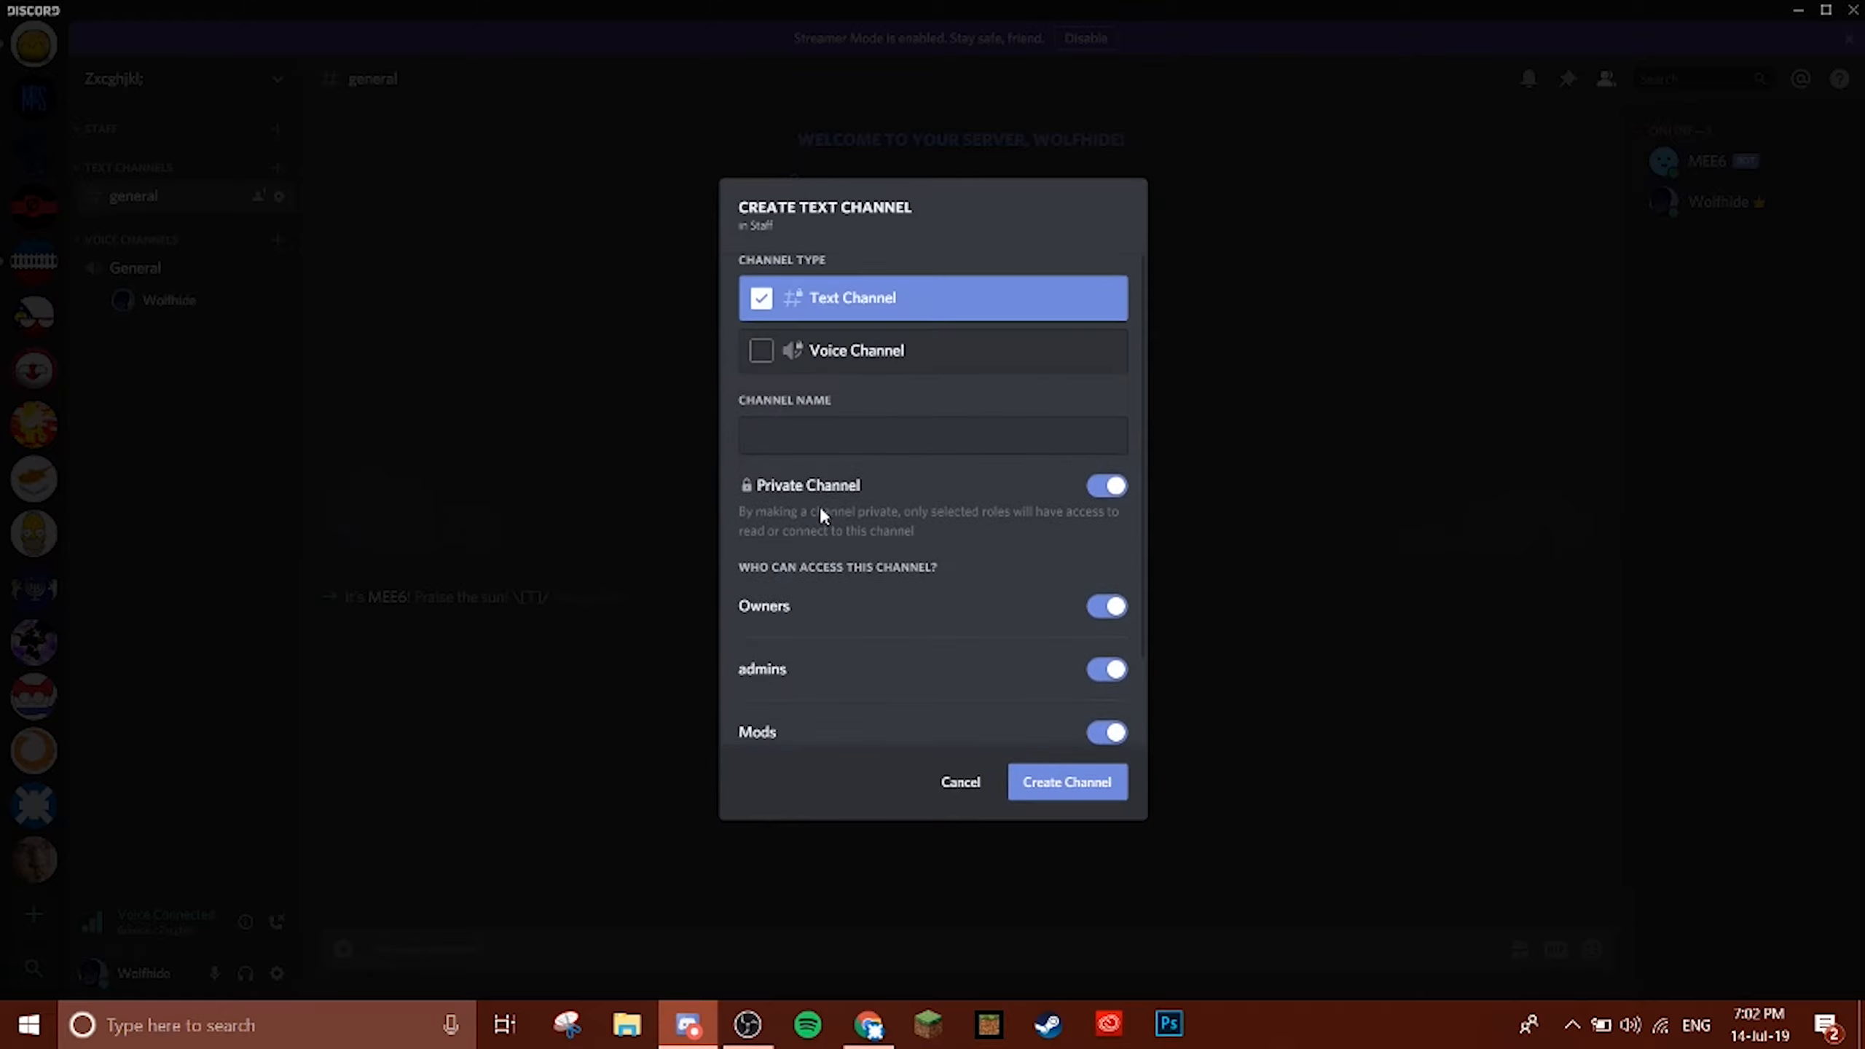
{"action": "left_click", "coordinate": [831, 426]}
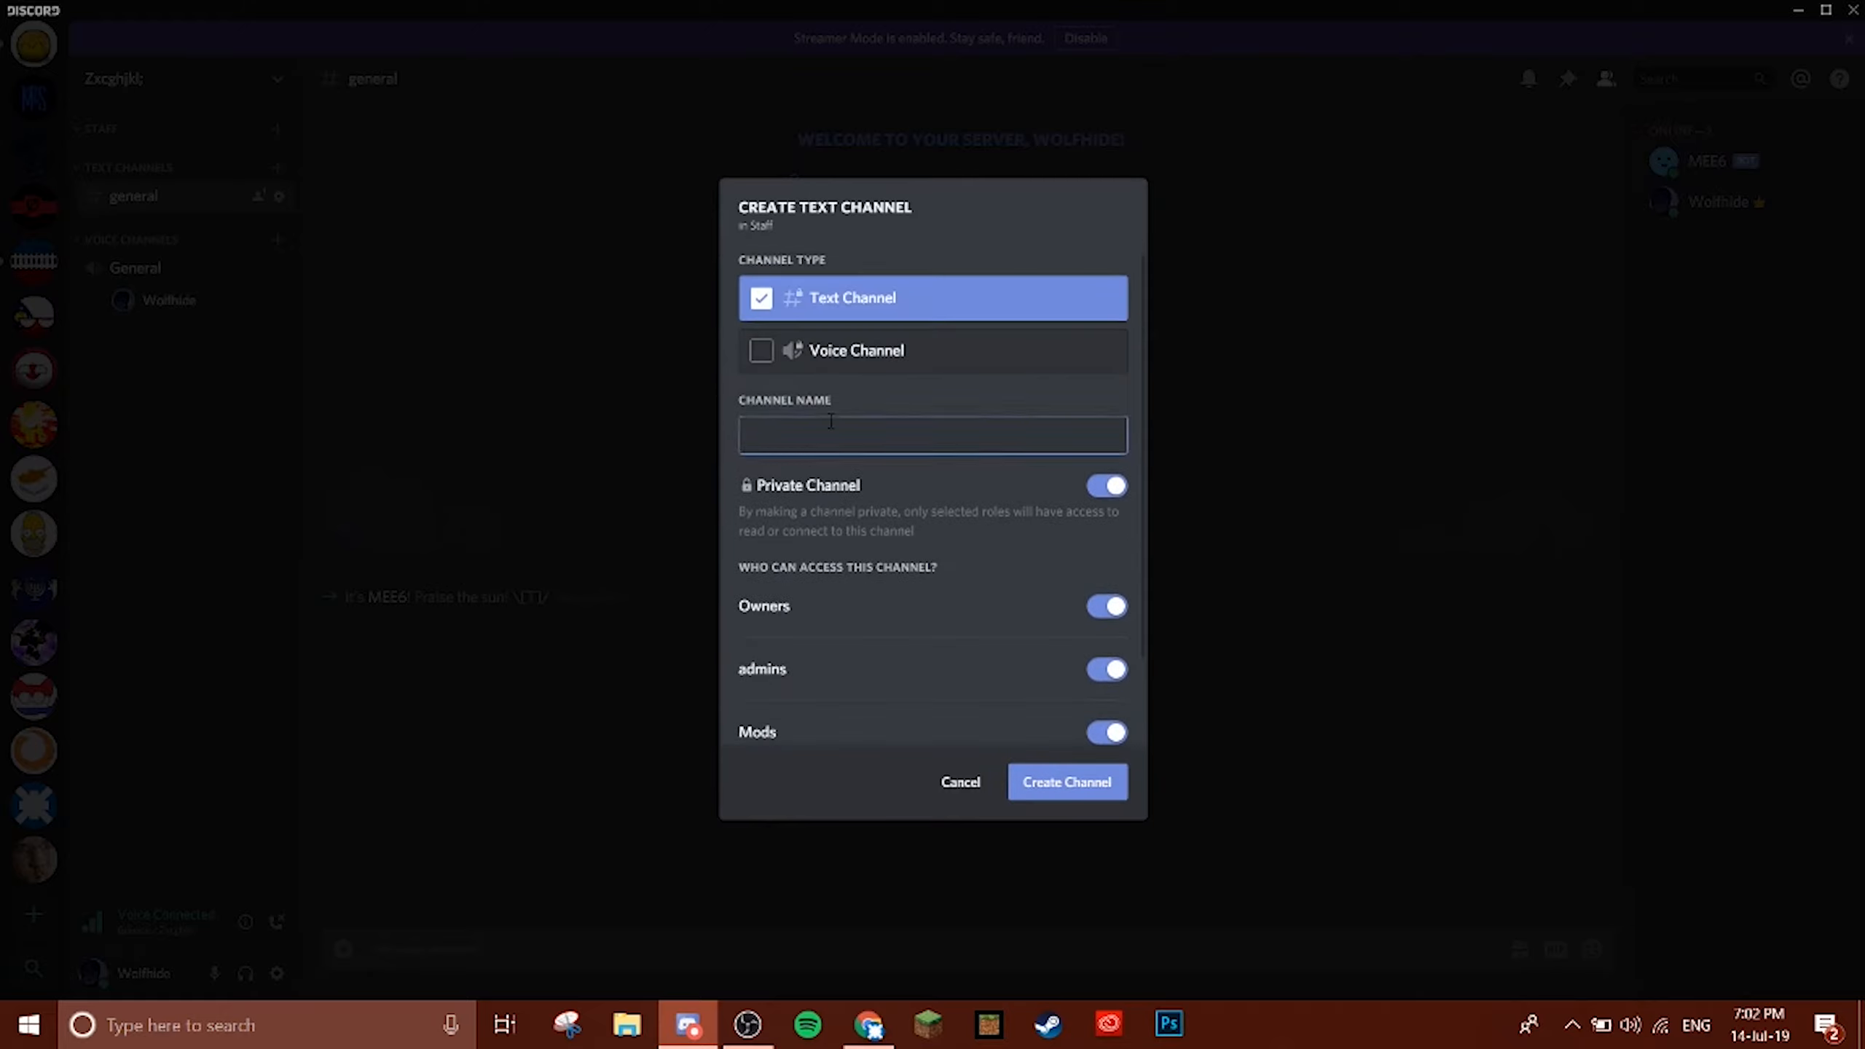
{"action": "left_click", "coordinate": [1094, 792]}
Create a private text channel named staff-chat in the Staff category, accessible to the Owners, admins and Mods roles.
{"action": "left_click", "coordinate": [277, 128]}
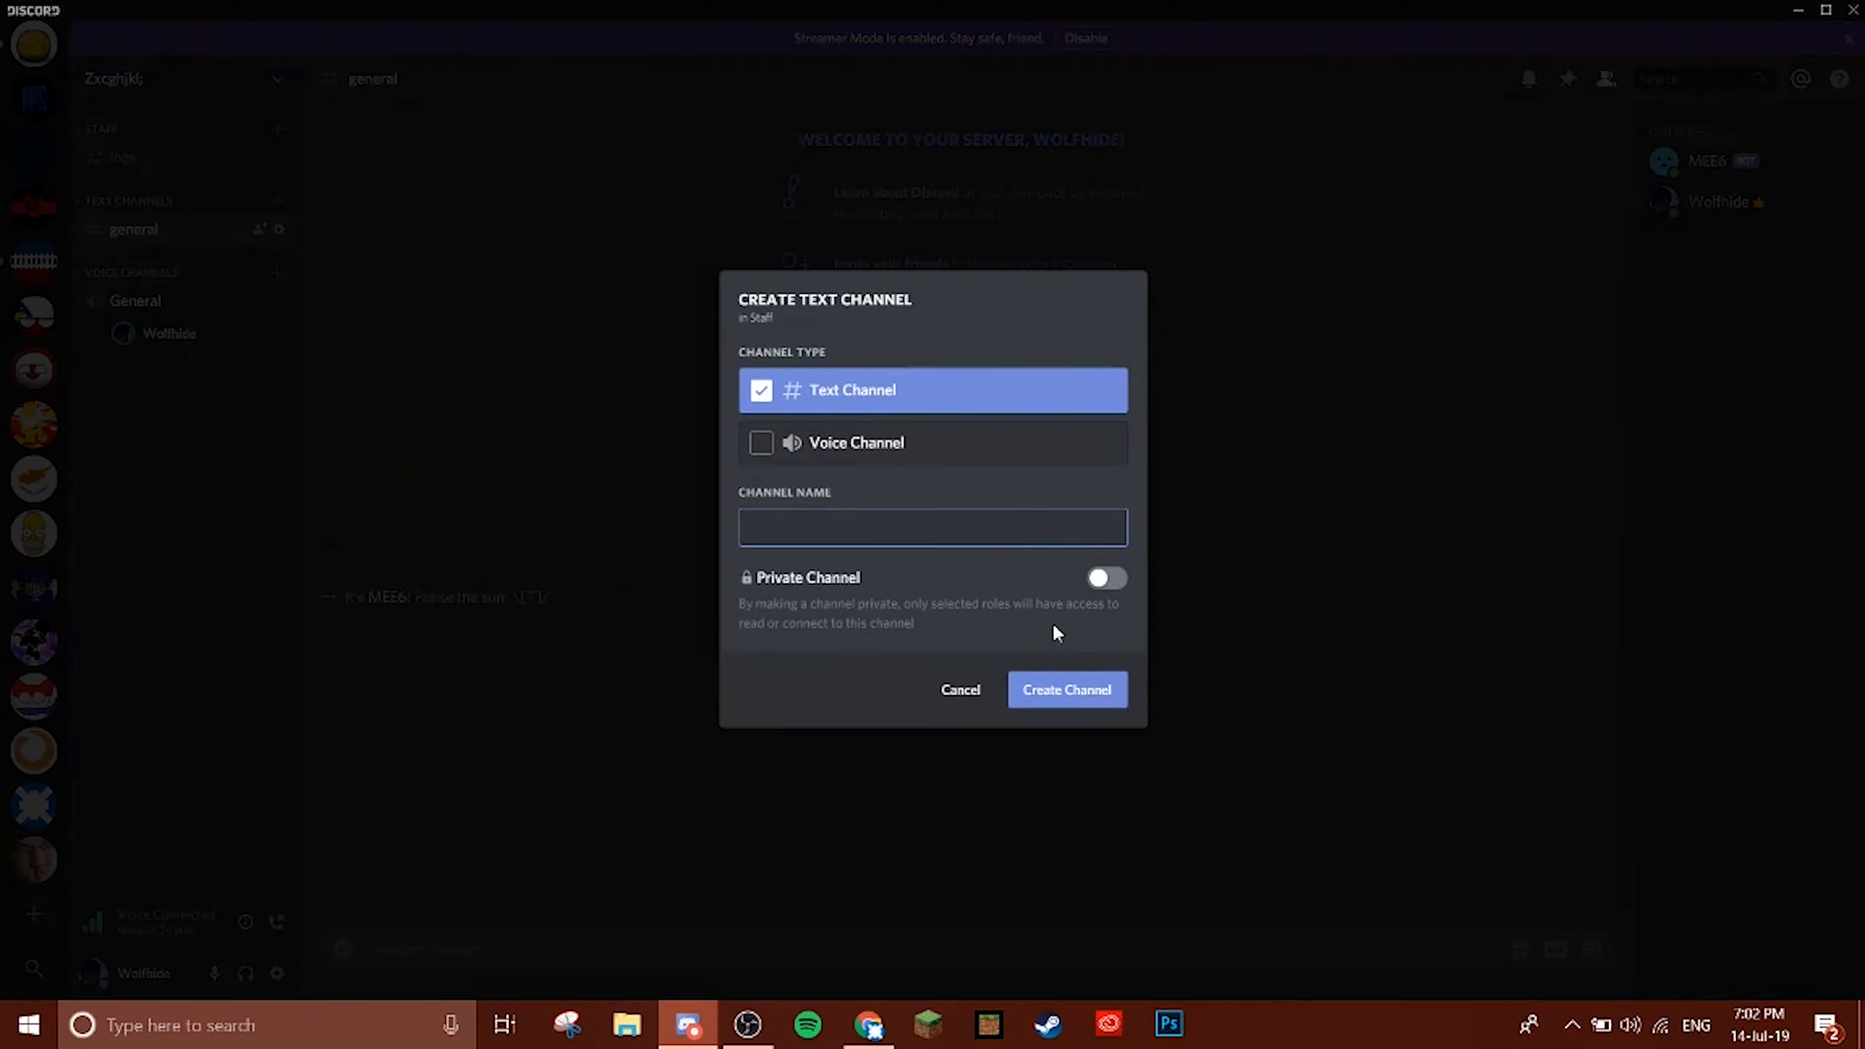
{"action": "left_click", "coordinate": [1099, 577]}
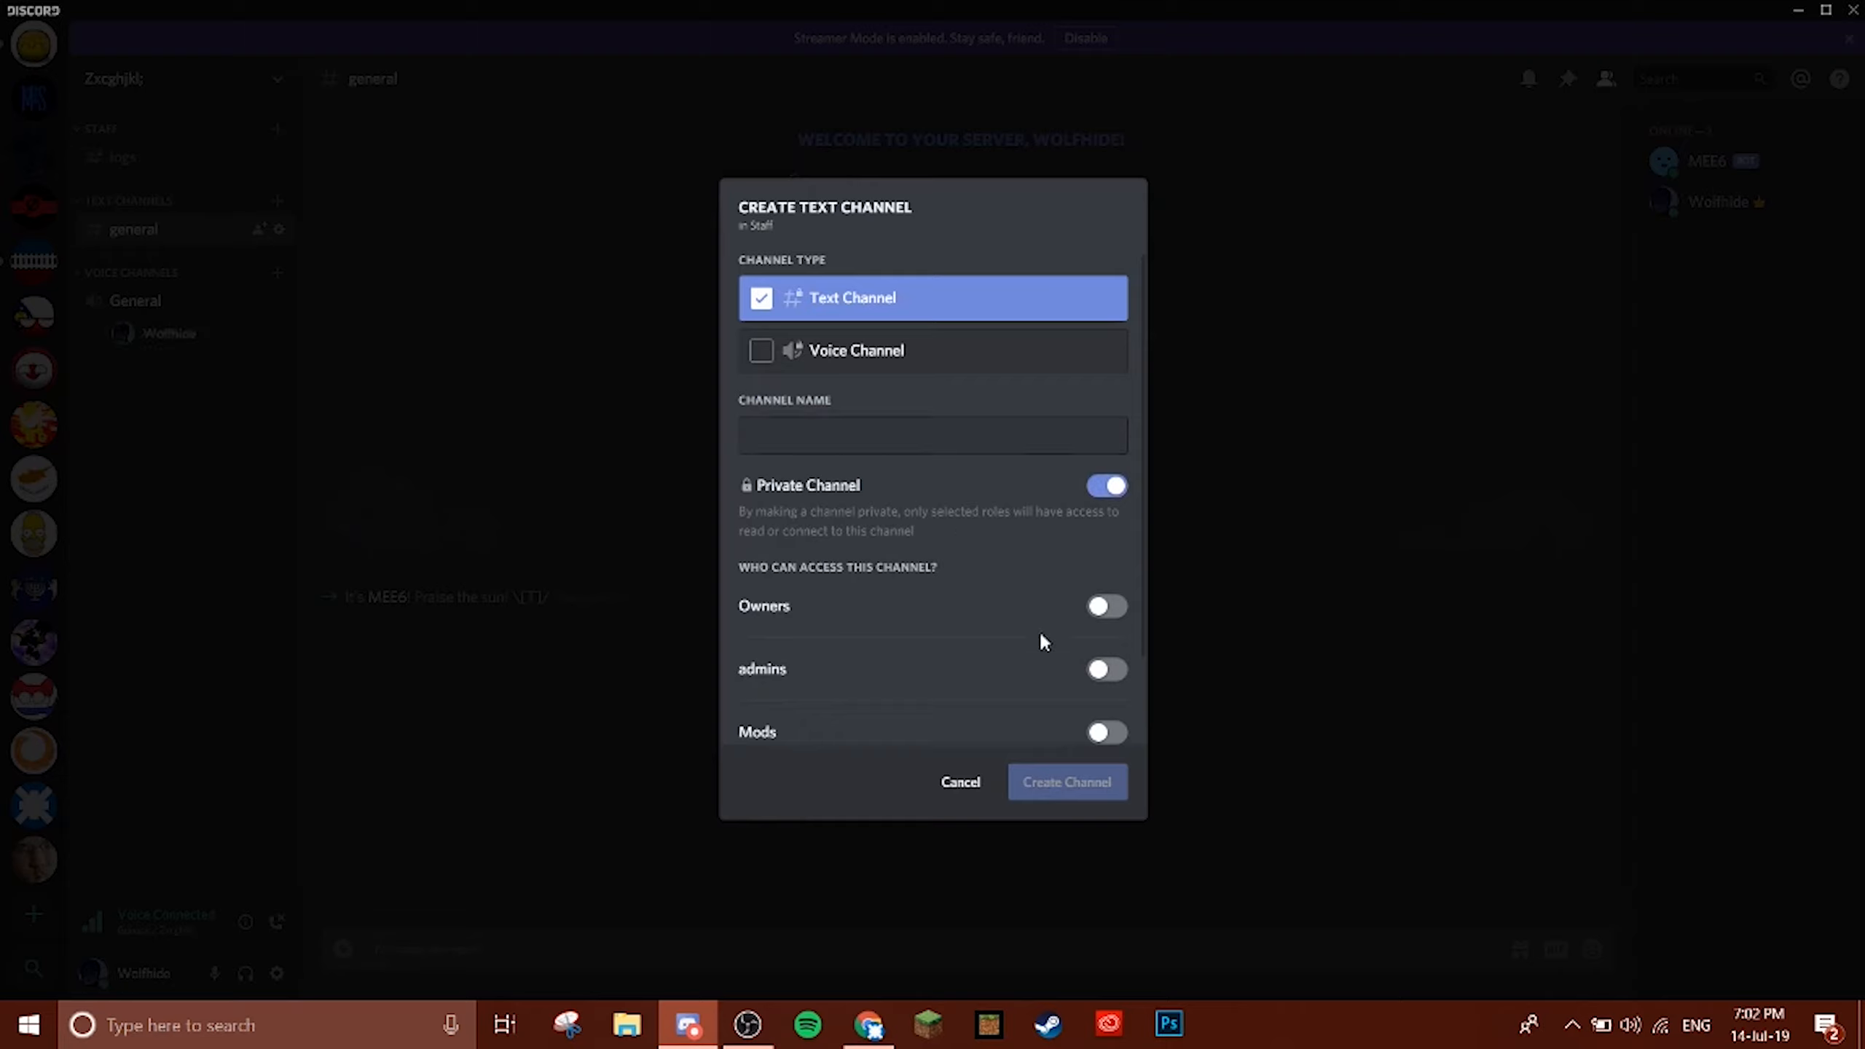
{"action": "left_click", "coordinate": [1095, 604]}
{"action": "left_click", "coordinate": [1103, 732]}
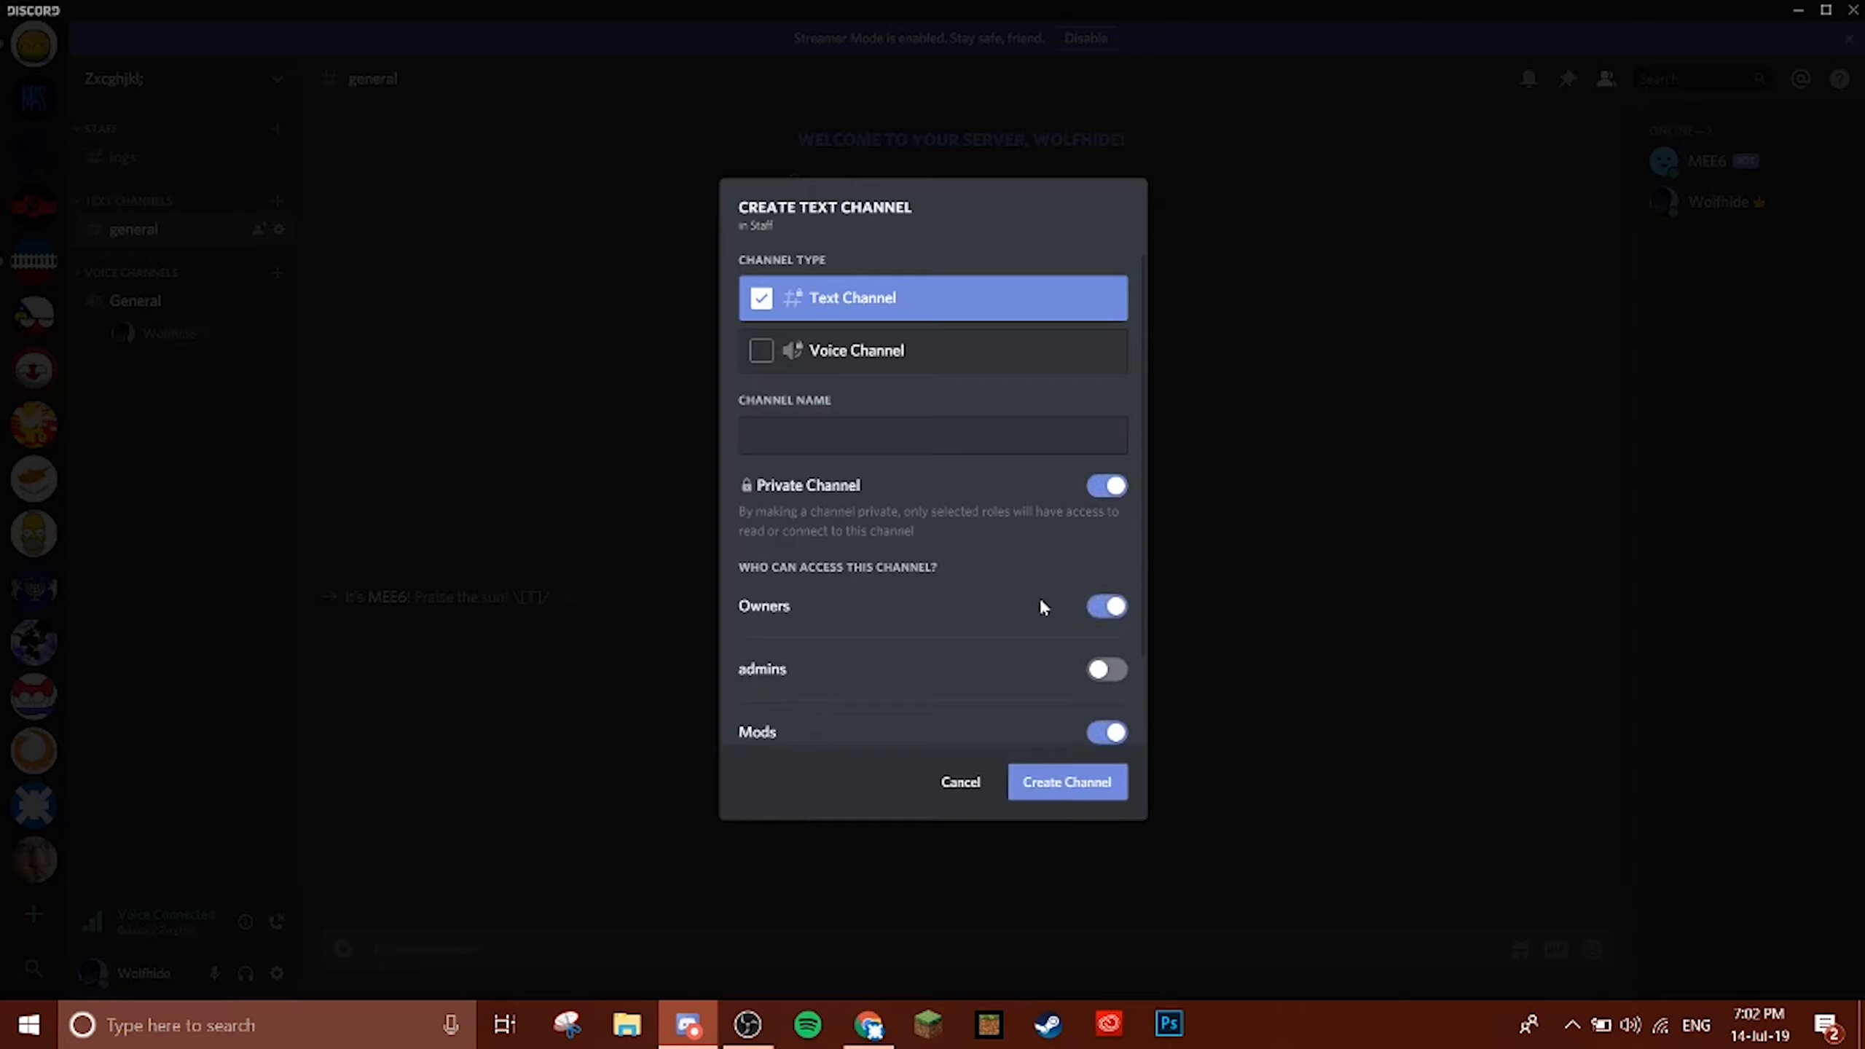
{"action": "left_click", "coordinate": [1097, 668]}
{"action": "left_click", "coordinate": [932, 441]}
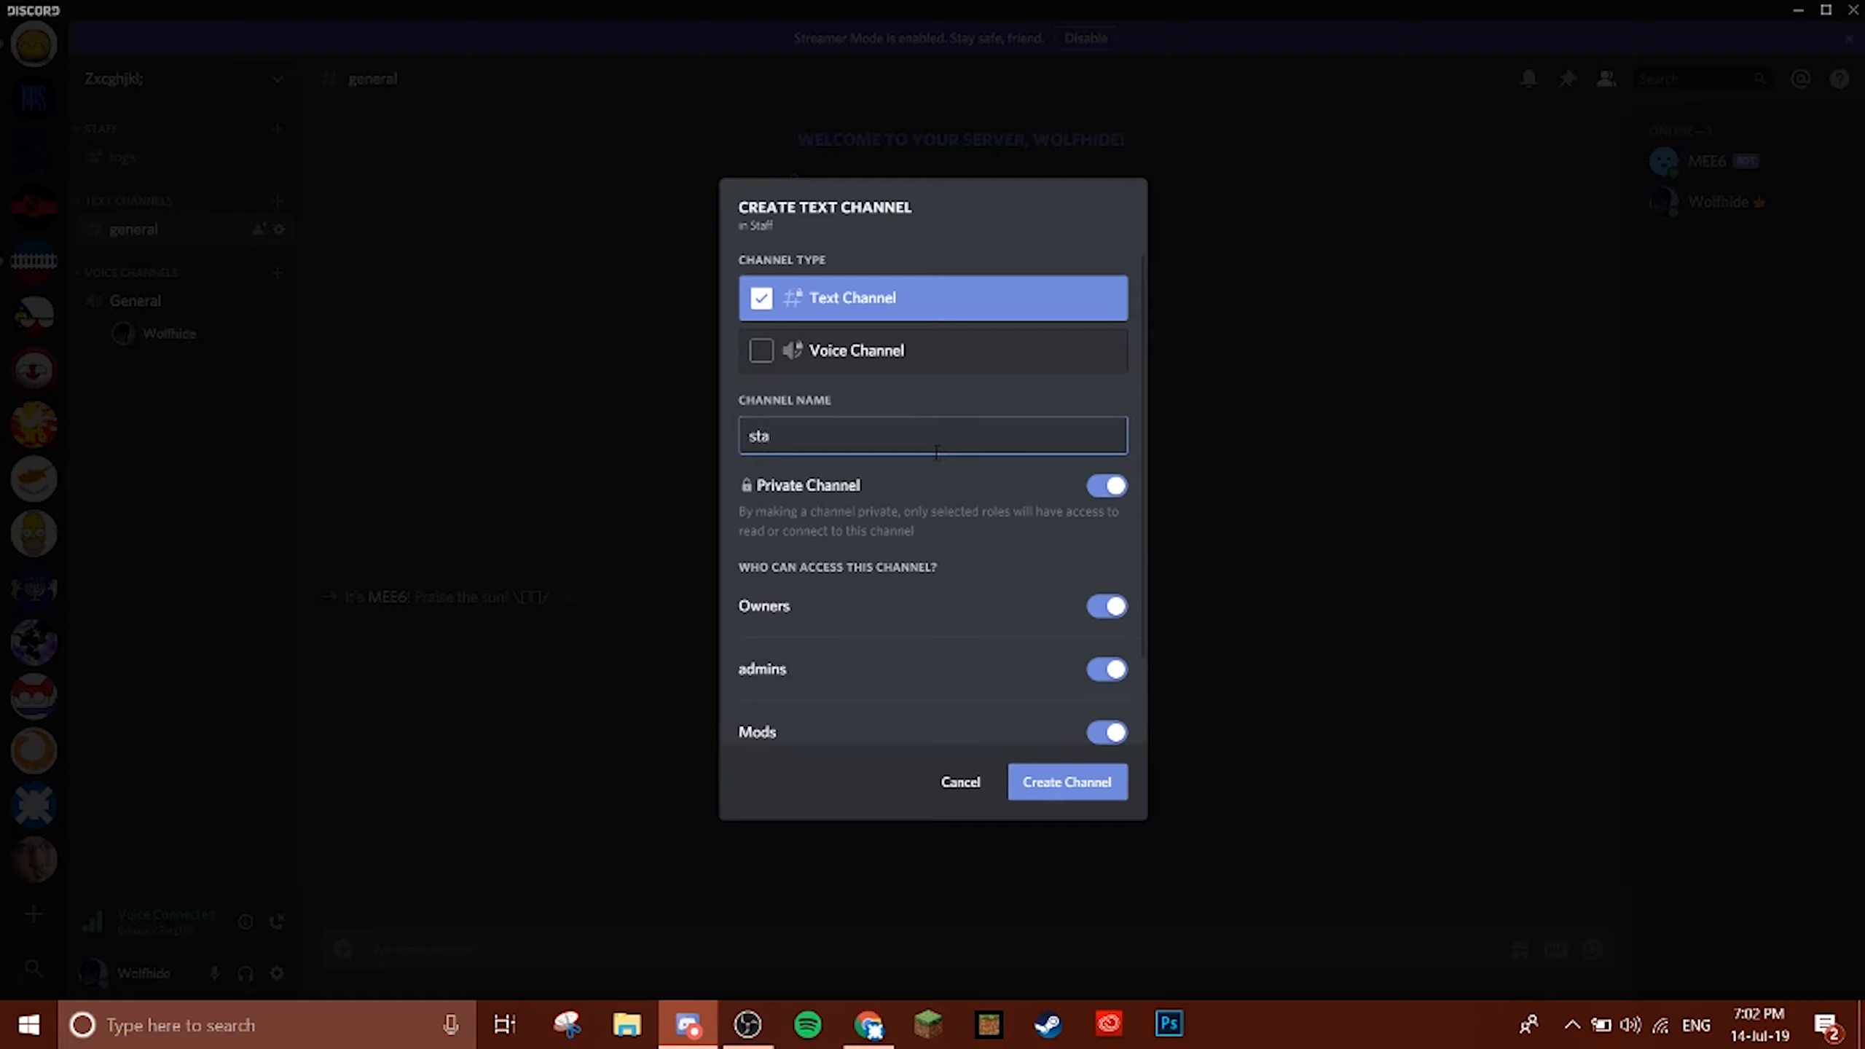
{"action": "type", "text": "staff-t"}
{"action": "type", "text": "hat"}
{"action": "key", "text": "Return"}
Switch to the MEE6 dashboard in Chrome, reload it, and add Mods, admins and Owners as moderator roles again.
{"action": "key", "text": "alt+Tab"}
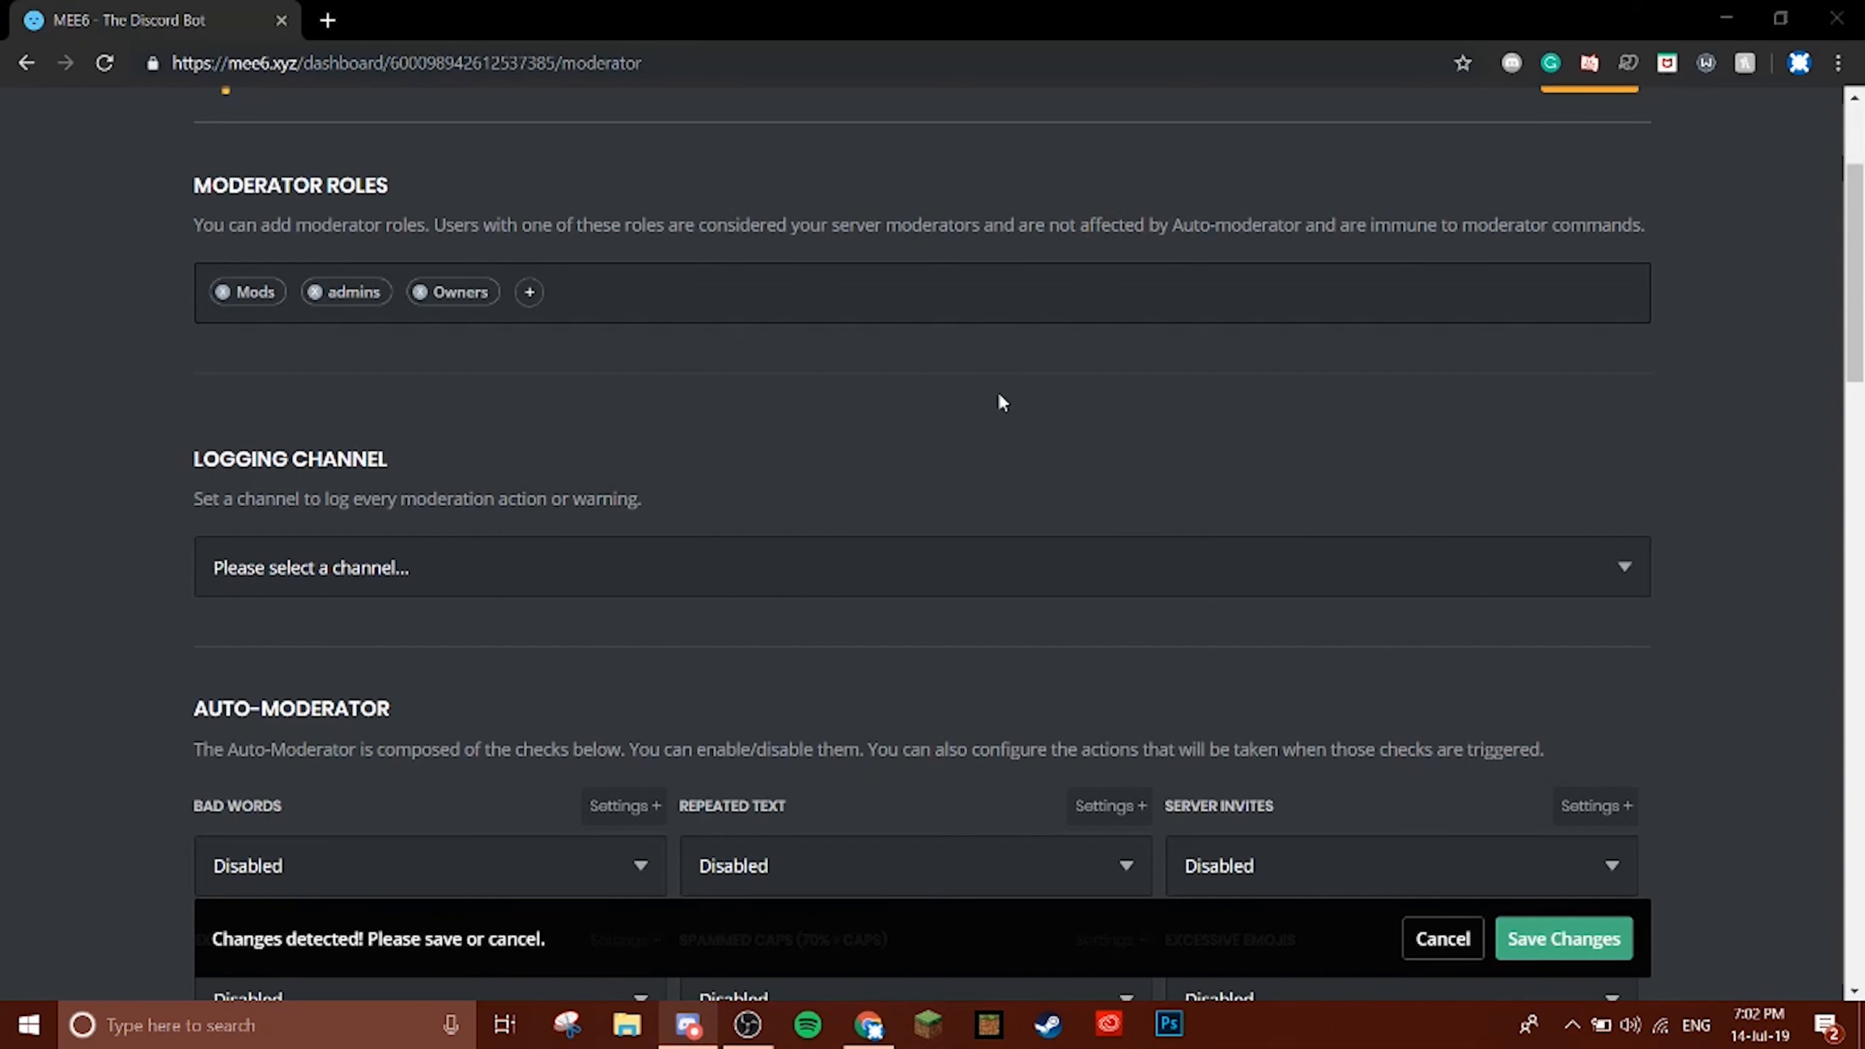
{"action": "left_click", "coordinate": [104, 62]}
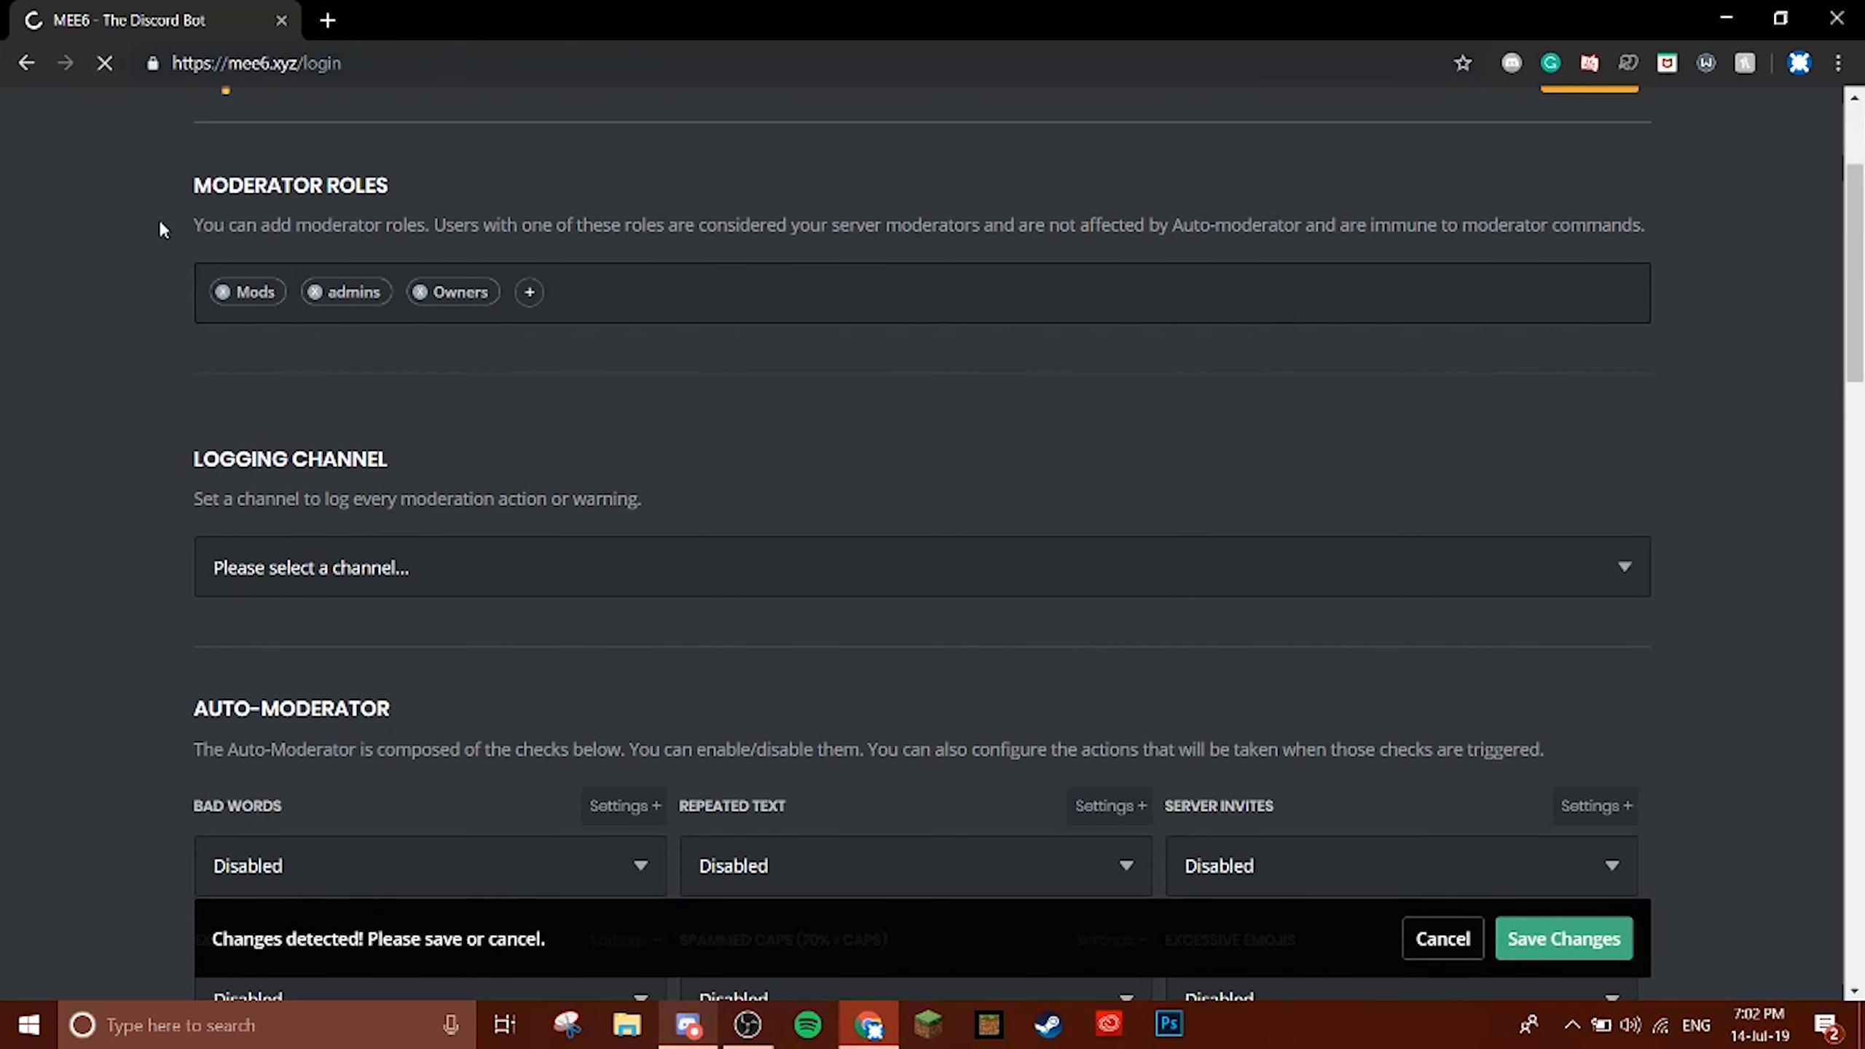
{"action": "scroll", "coordinate": [278, 361], "scroll_direction": "down", "scroll_amount": 5}
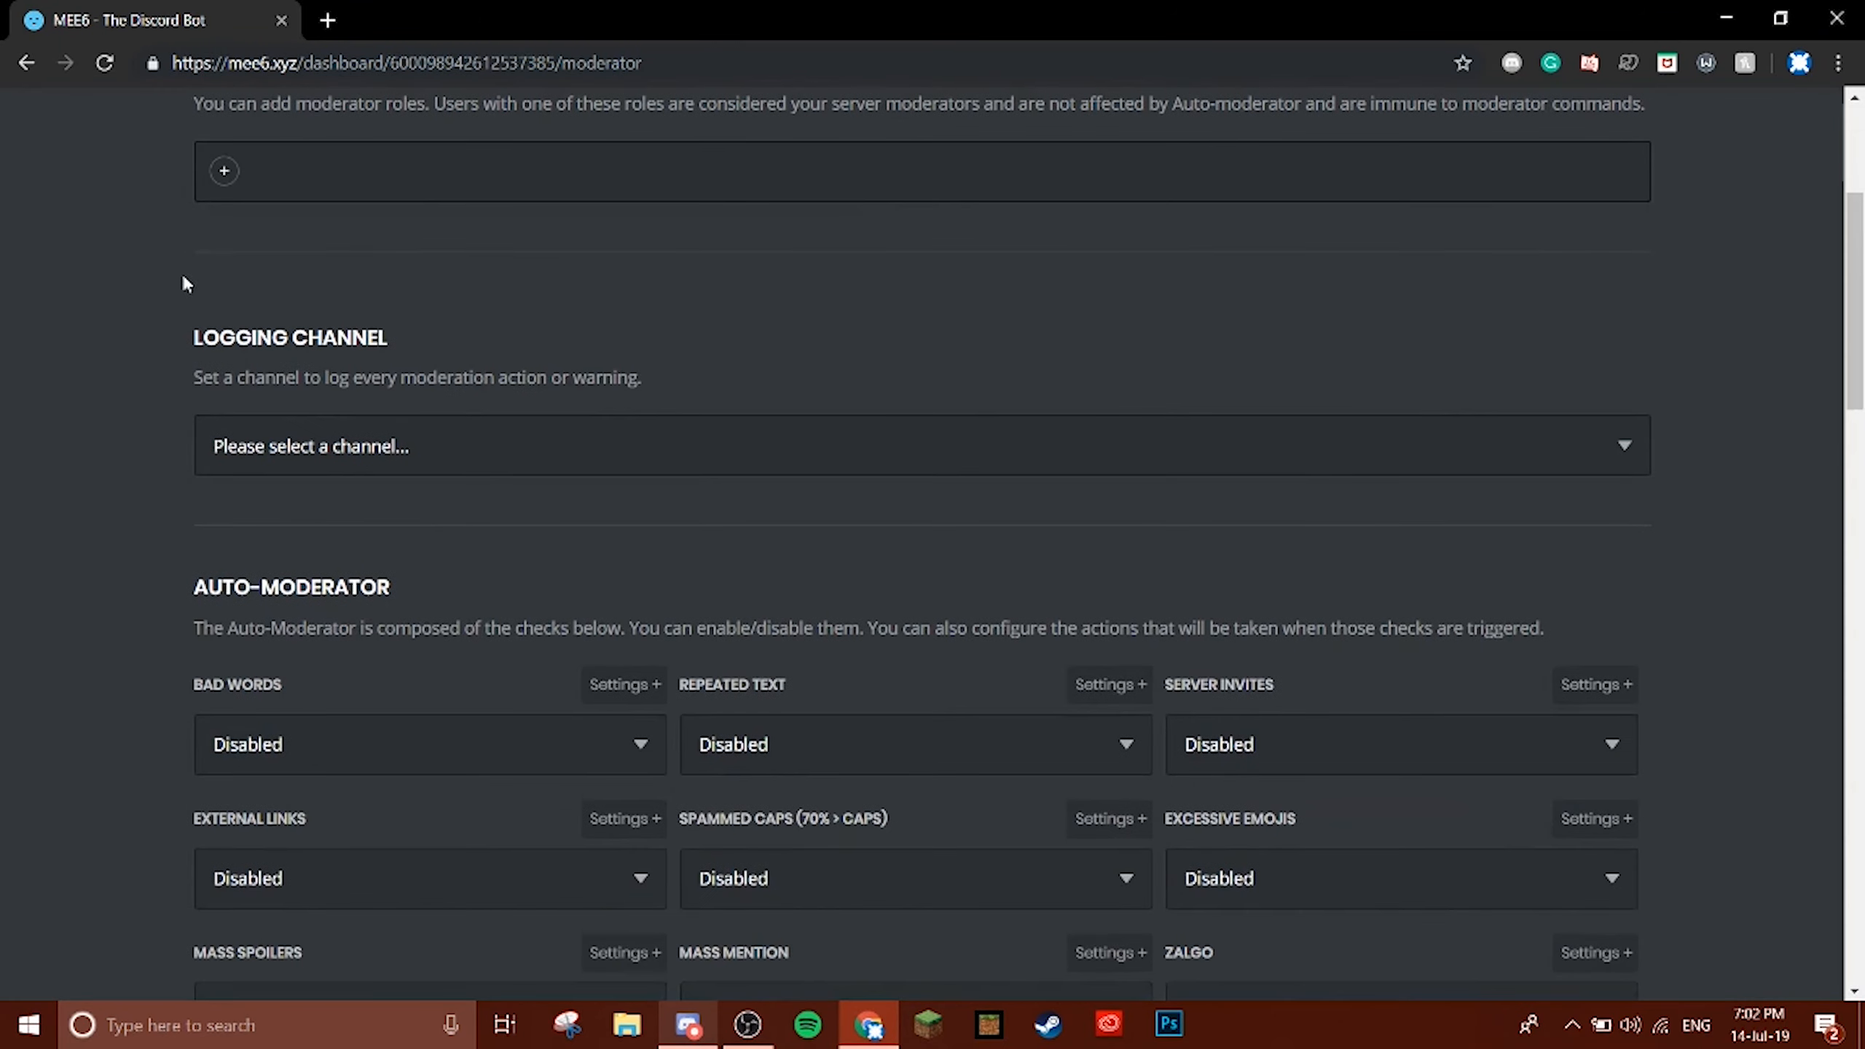
{"action": "scroll", "coordinate": [184, 268], "scroll_direction": "up", "scroll_amount": 3}
{"action": "left_click", "coordinate": [242, 419]}
{"action": "left_click", "coordinate": [268, 500]}
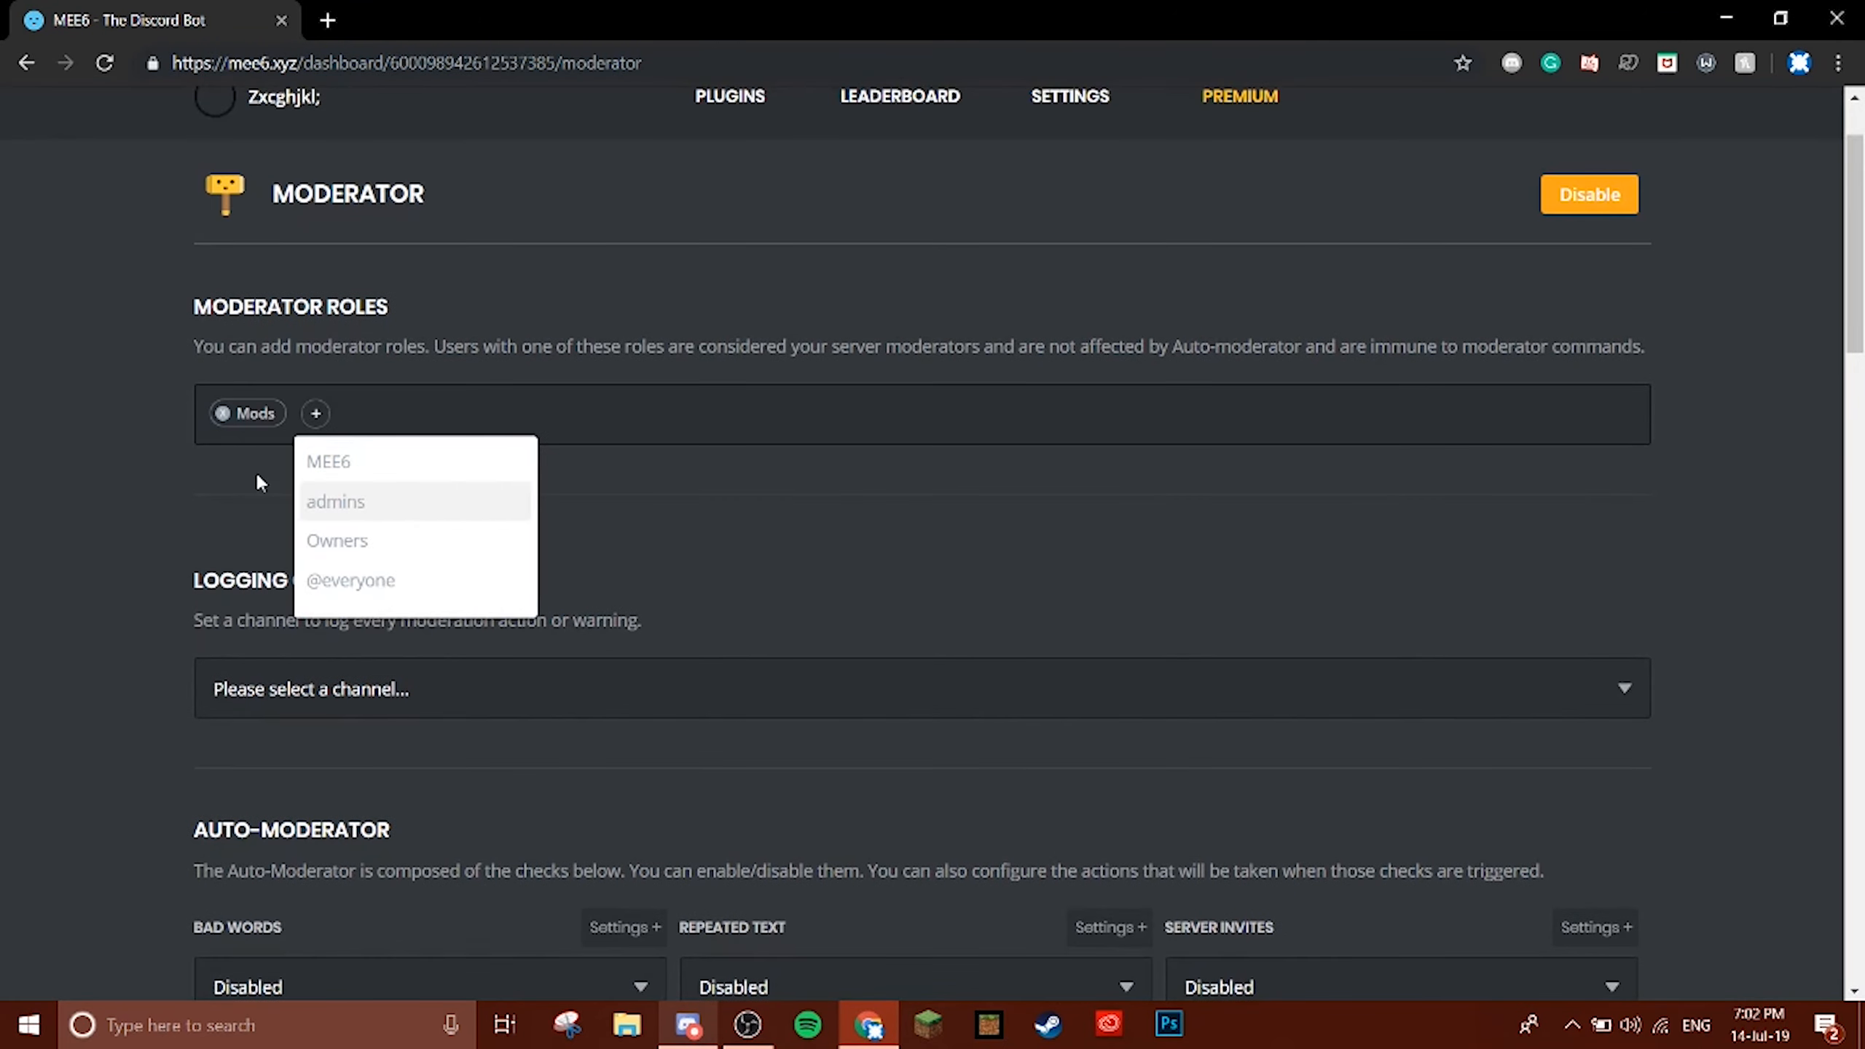
{"action": "left_click", "coordinate": [317, 423]}
{"action": "left_click", "coordinate": [321, 417]}
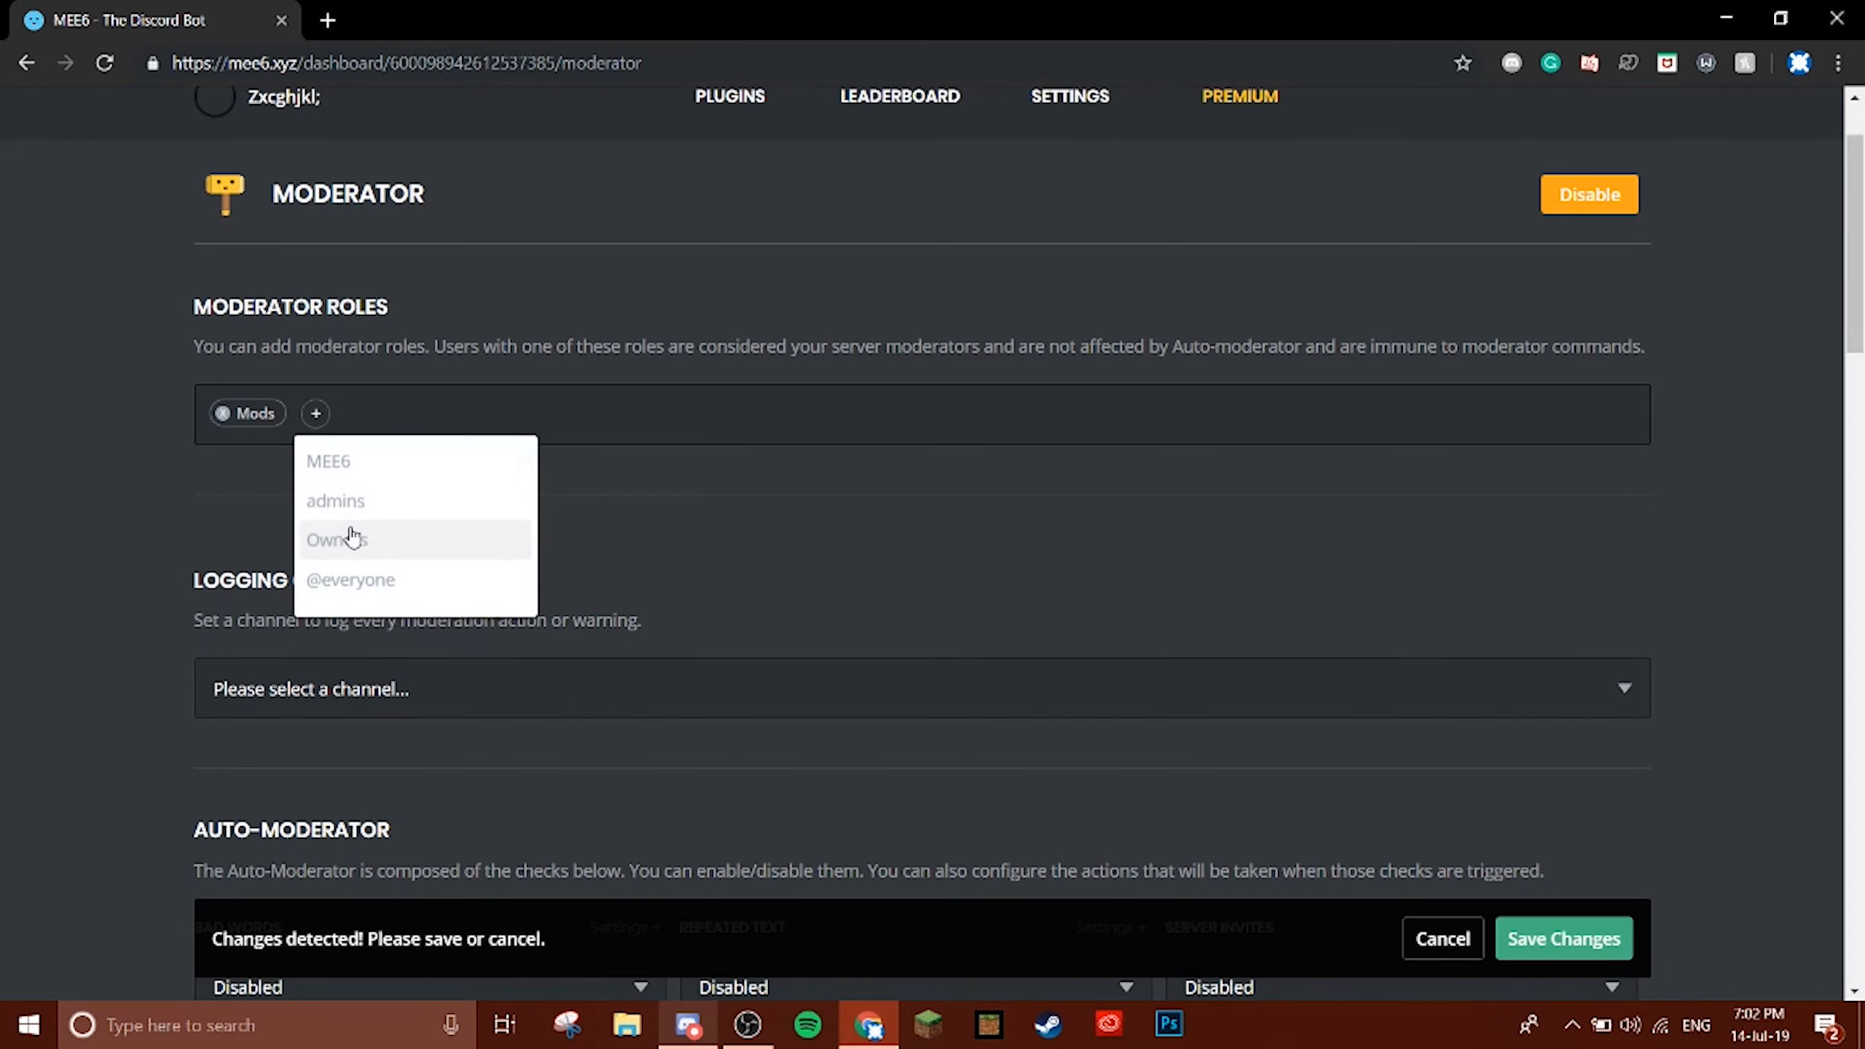
{"action": "left_click", "coordinate": [360, 487]}
{"action": "left_click", "coordinate": [441, 501]}
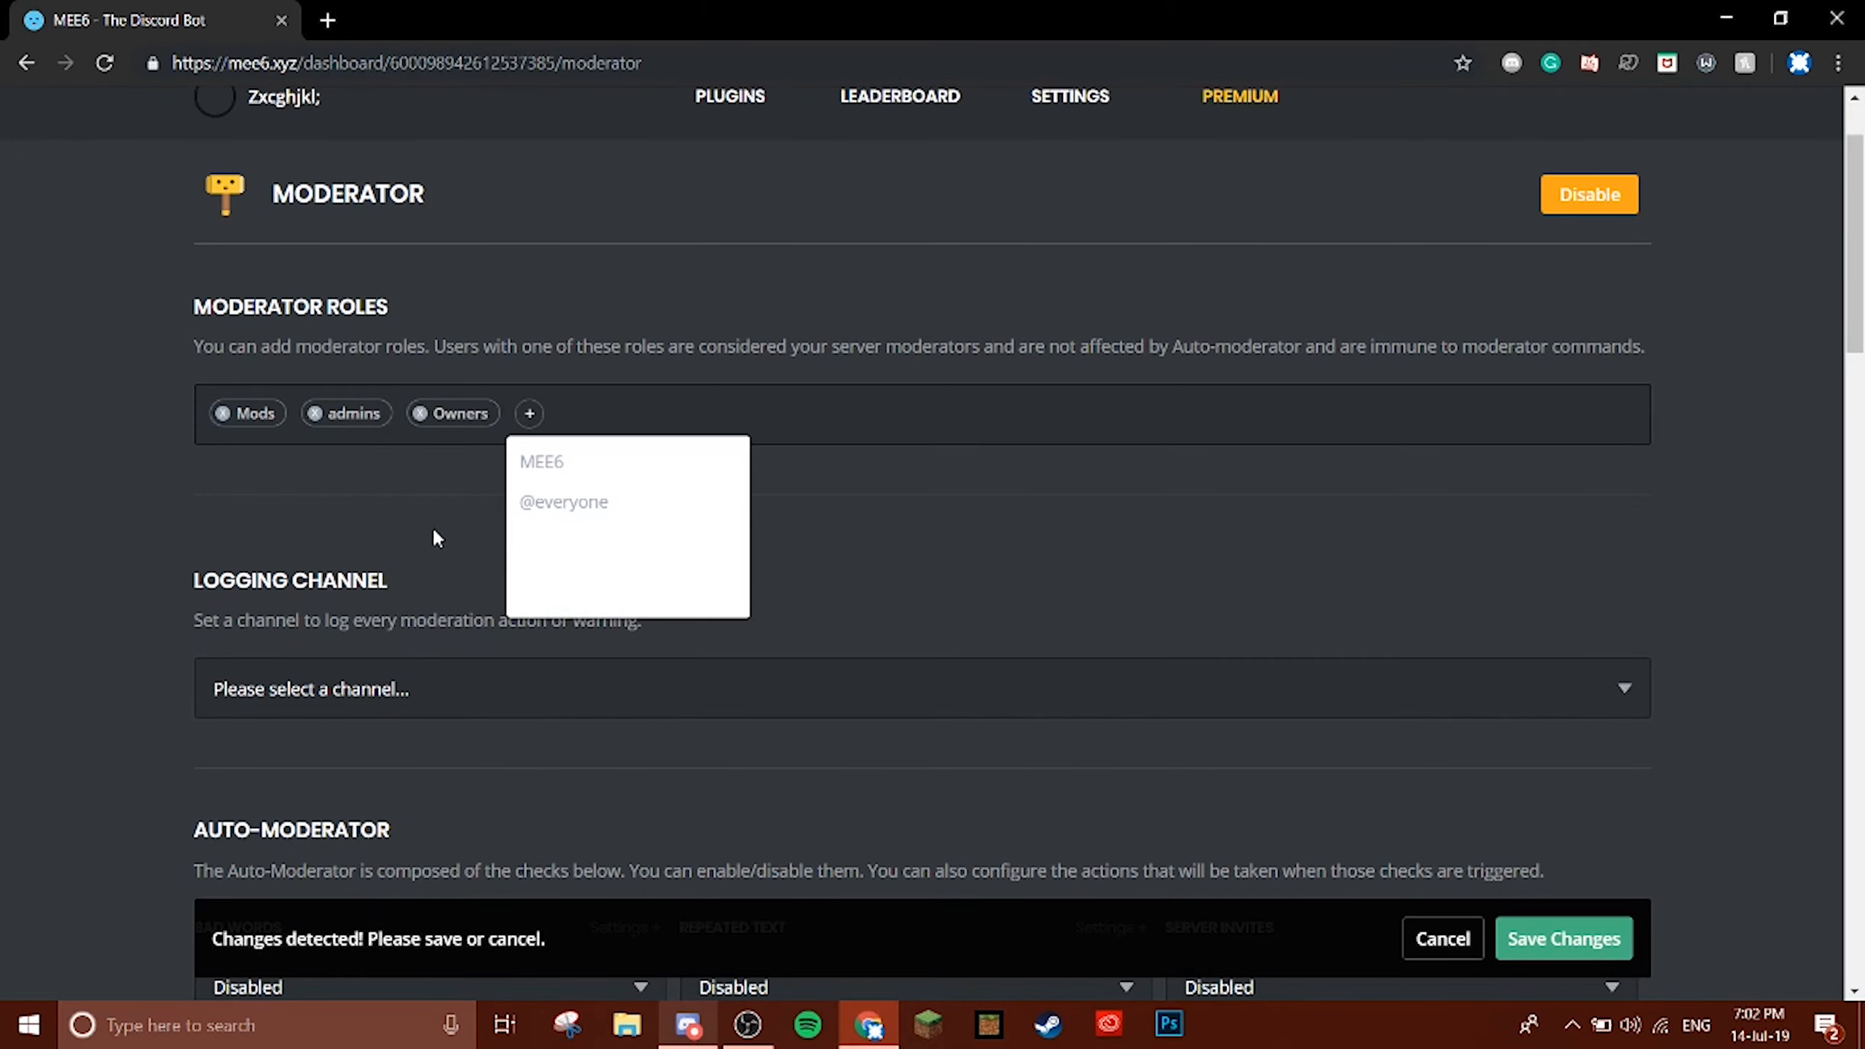
Set the logging channel to #logs and authorize the MEE6 webhook for that channel.
{"action": "scroll", "coordinate": [411, 544], "scroll_direction": "down", "scroll_amount": 2}
{"action": "left_click", "coordinate": [389, 562]}
{"action": "scroll", "coordinate": [367, 558], "scroll_direction": "down", "scroll_amount": 3}
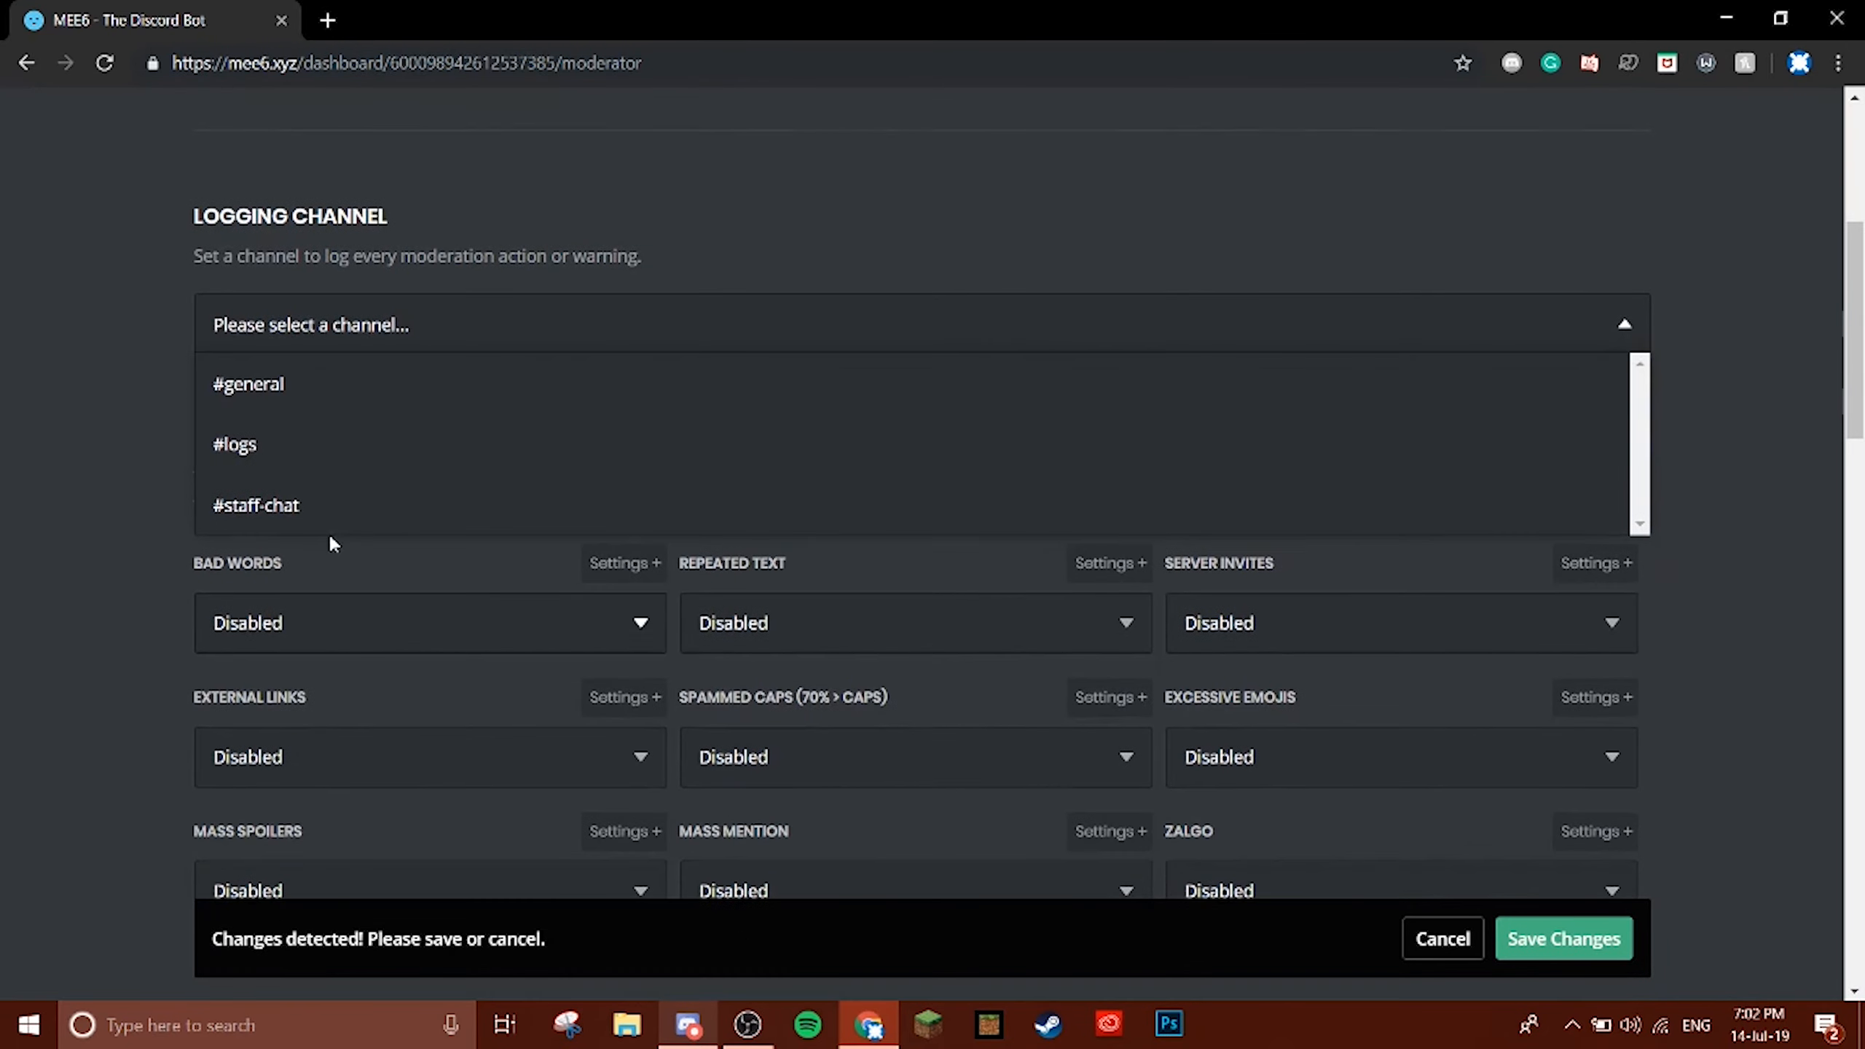
{"action": "left_click", "coordinate": [303, 442]}
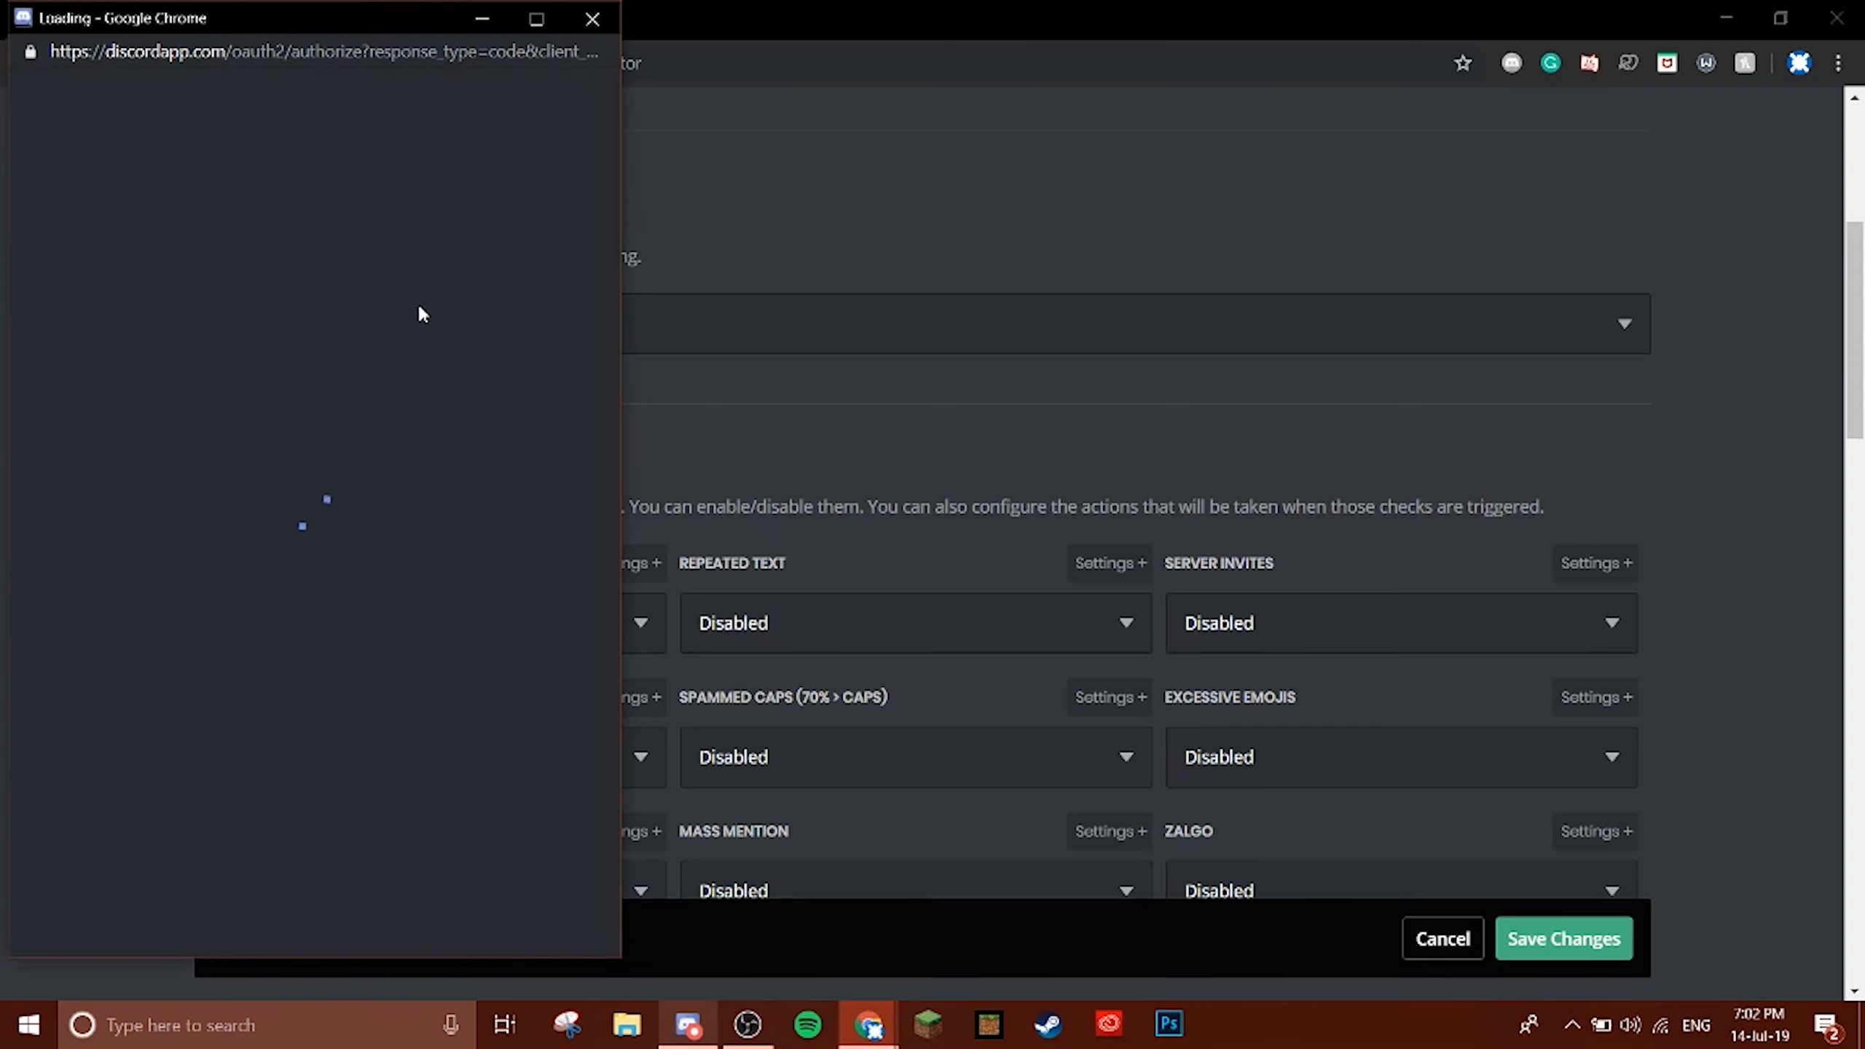
{"action": "scroll", "coordinate": [456, 558], "scroll_direction": "down", "scroll_amount": 1}
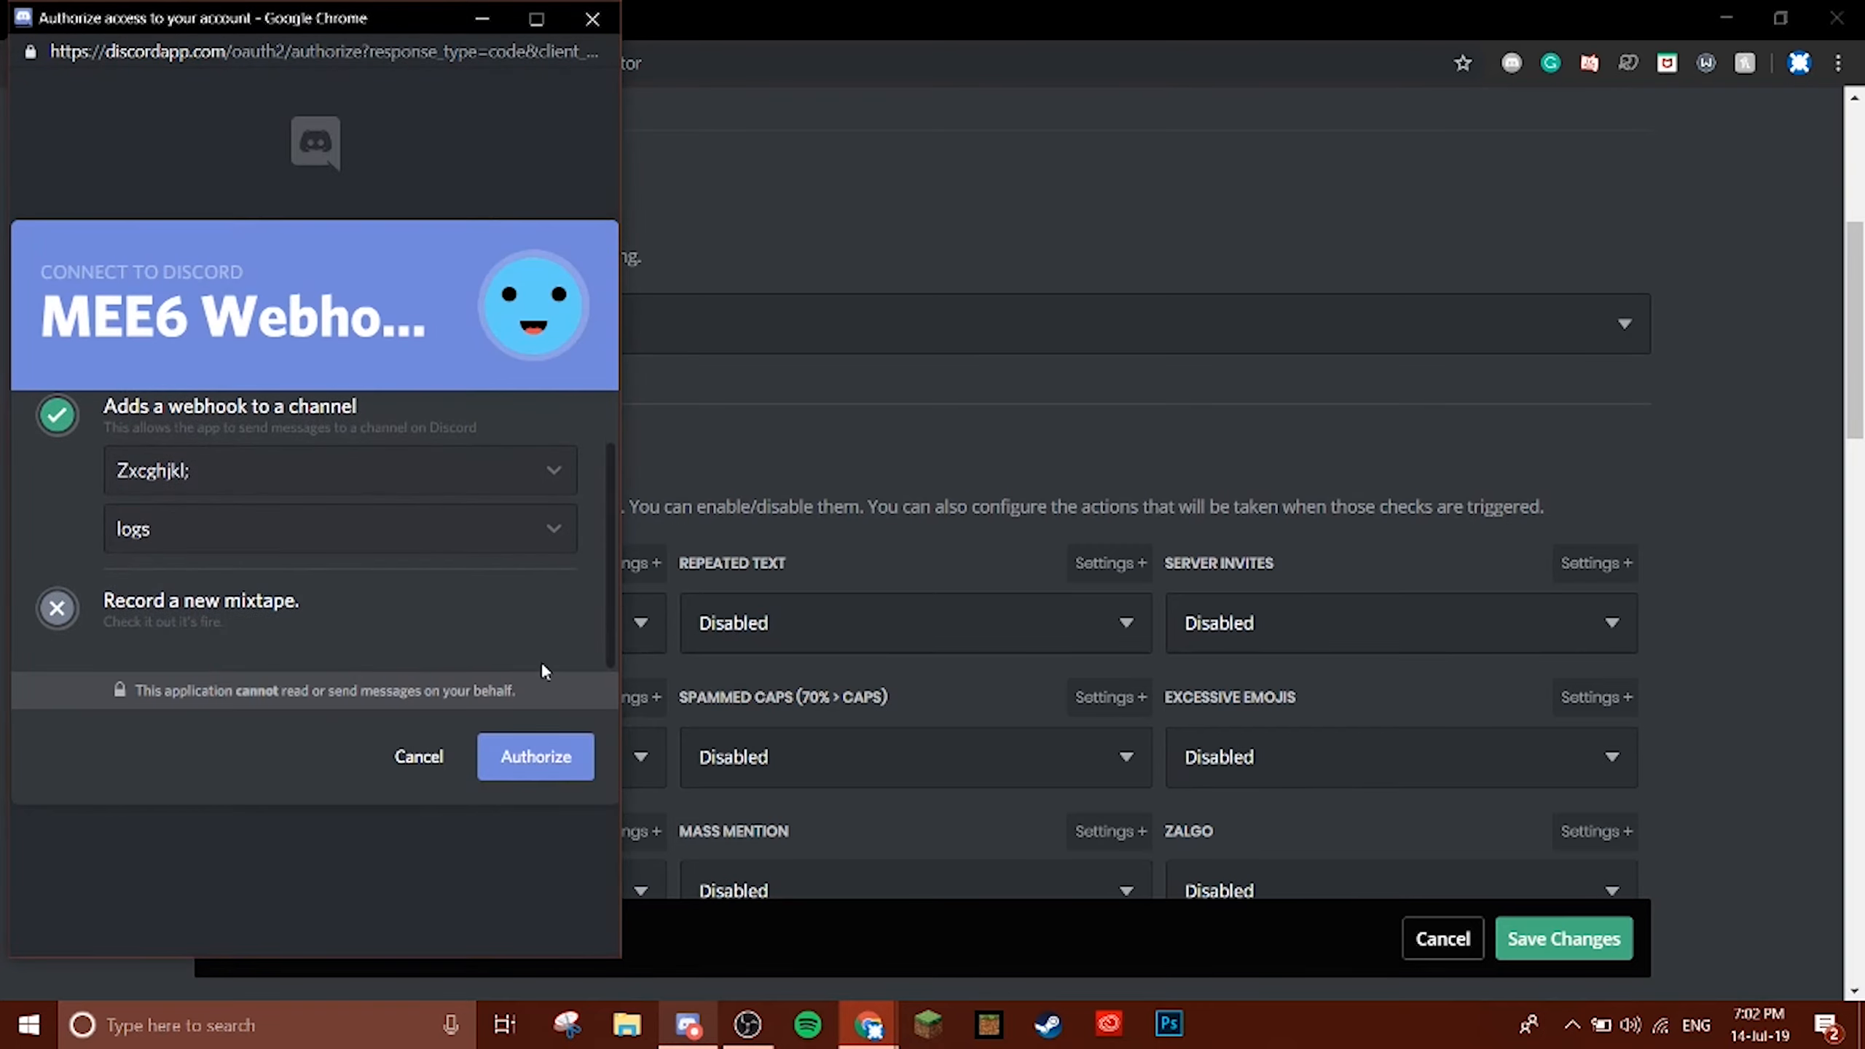
{"action": "left_click", "coordinate": [536, 757]}
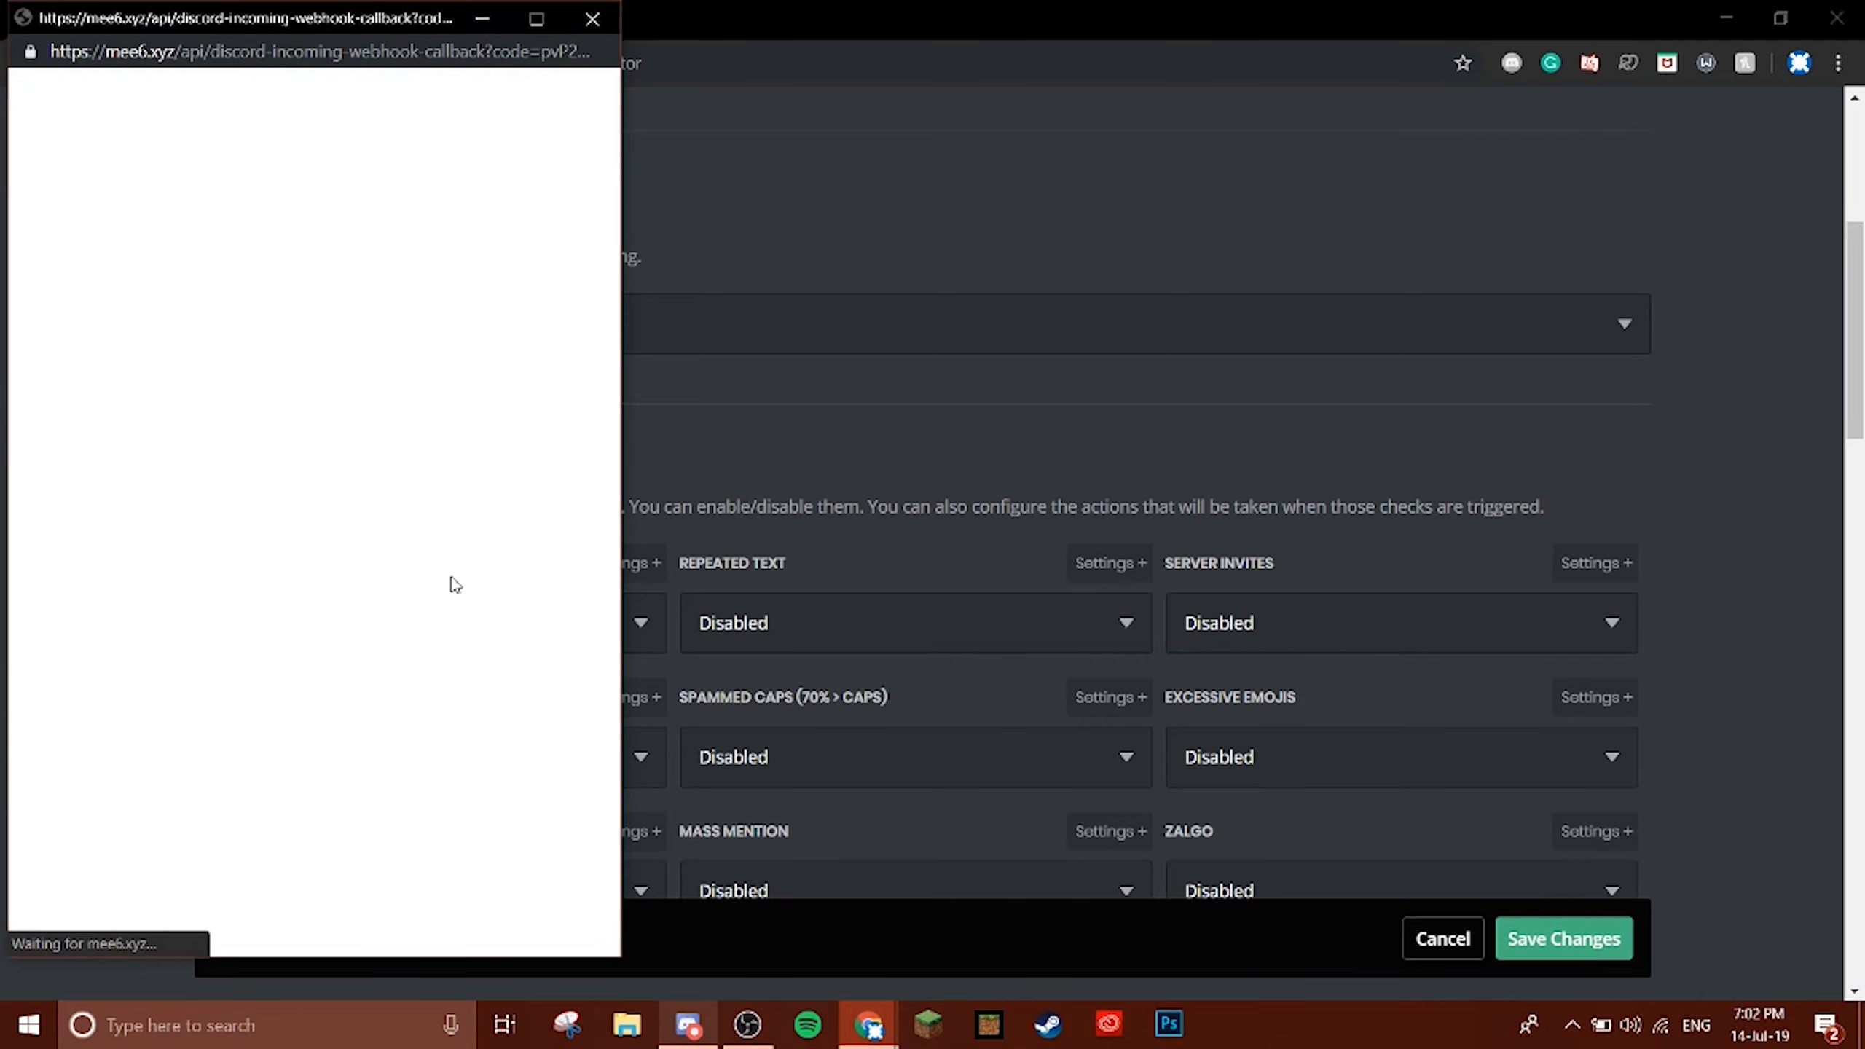
Try the Delete Message and Delete Message & Warn Member actions for the Bad Words check, and set it back to Disabled.
{"action": "left_click", "coordinate": [485, 635]}
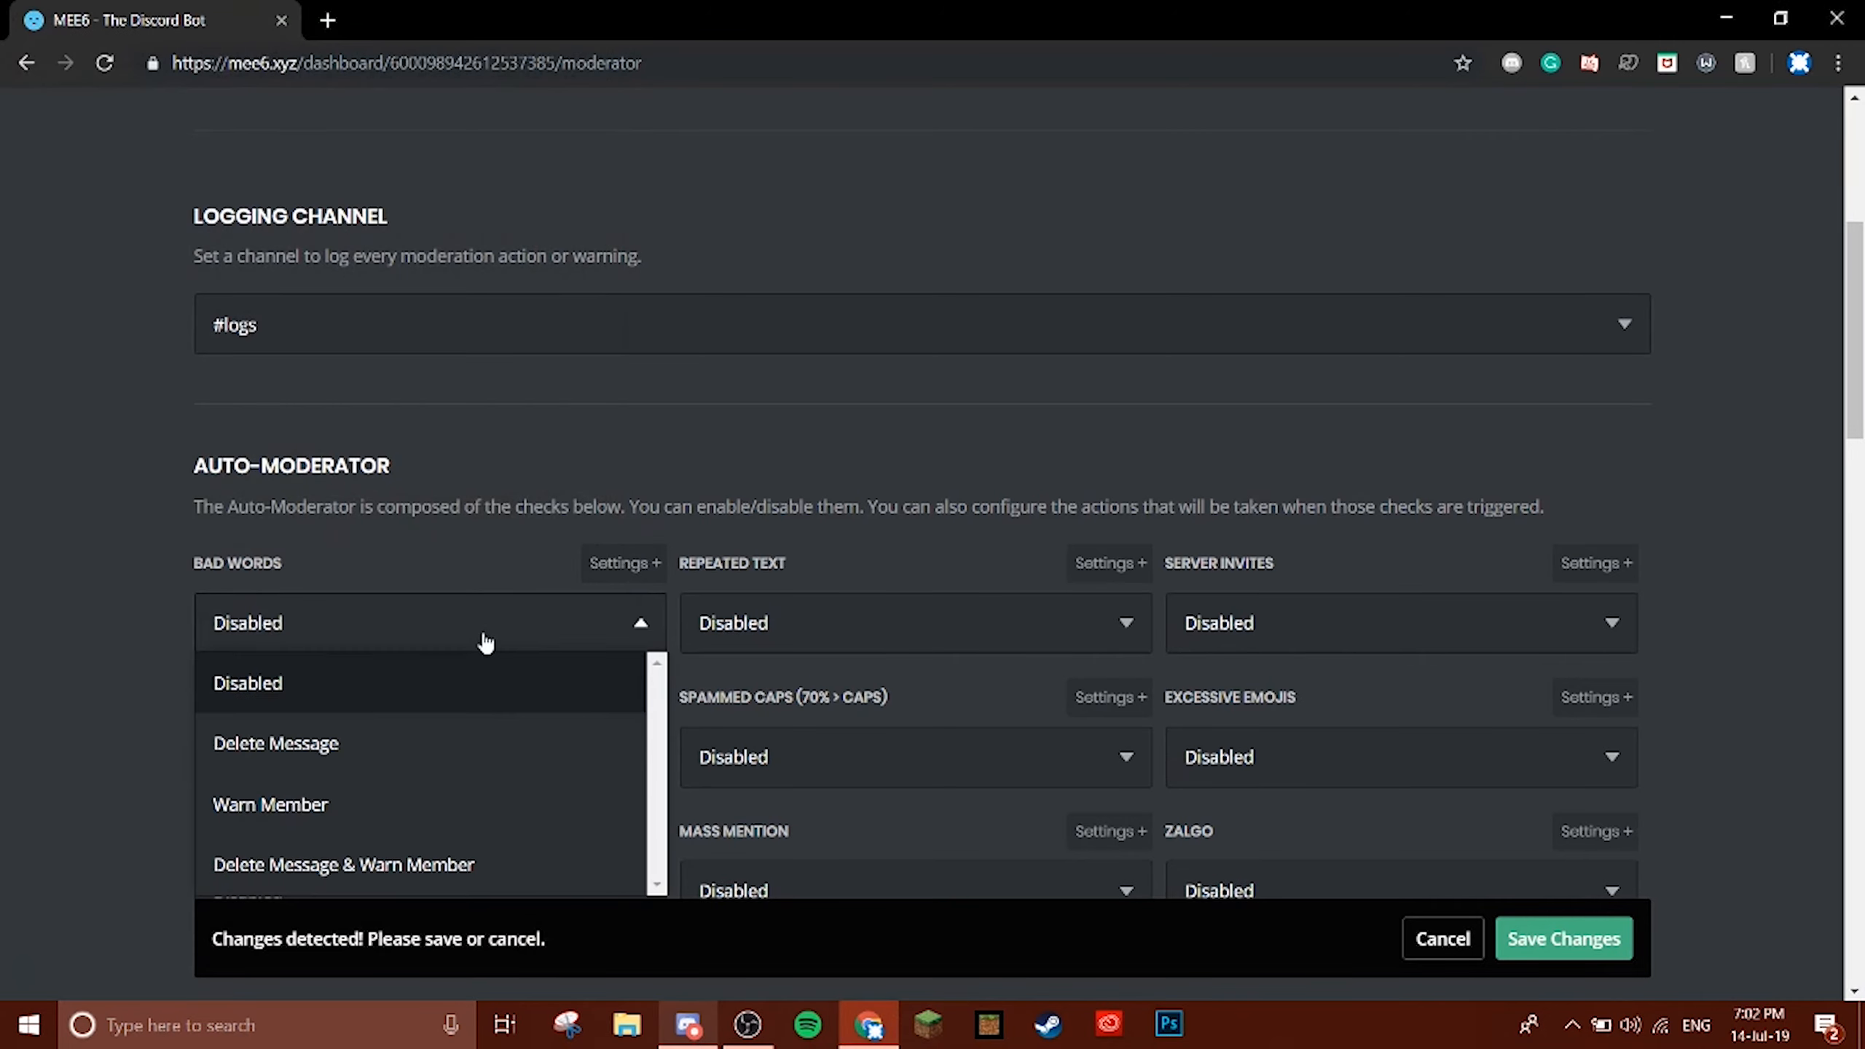
{"action": "scroll", "coordinate": [485, 596], "scroll_direction": "down", "scroll_amount": 1}
{"action": "scroll", "coordinate": [374, 658], "scroll_direction": "down", "scroll_amount": 2}
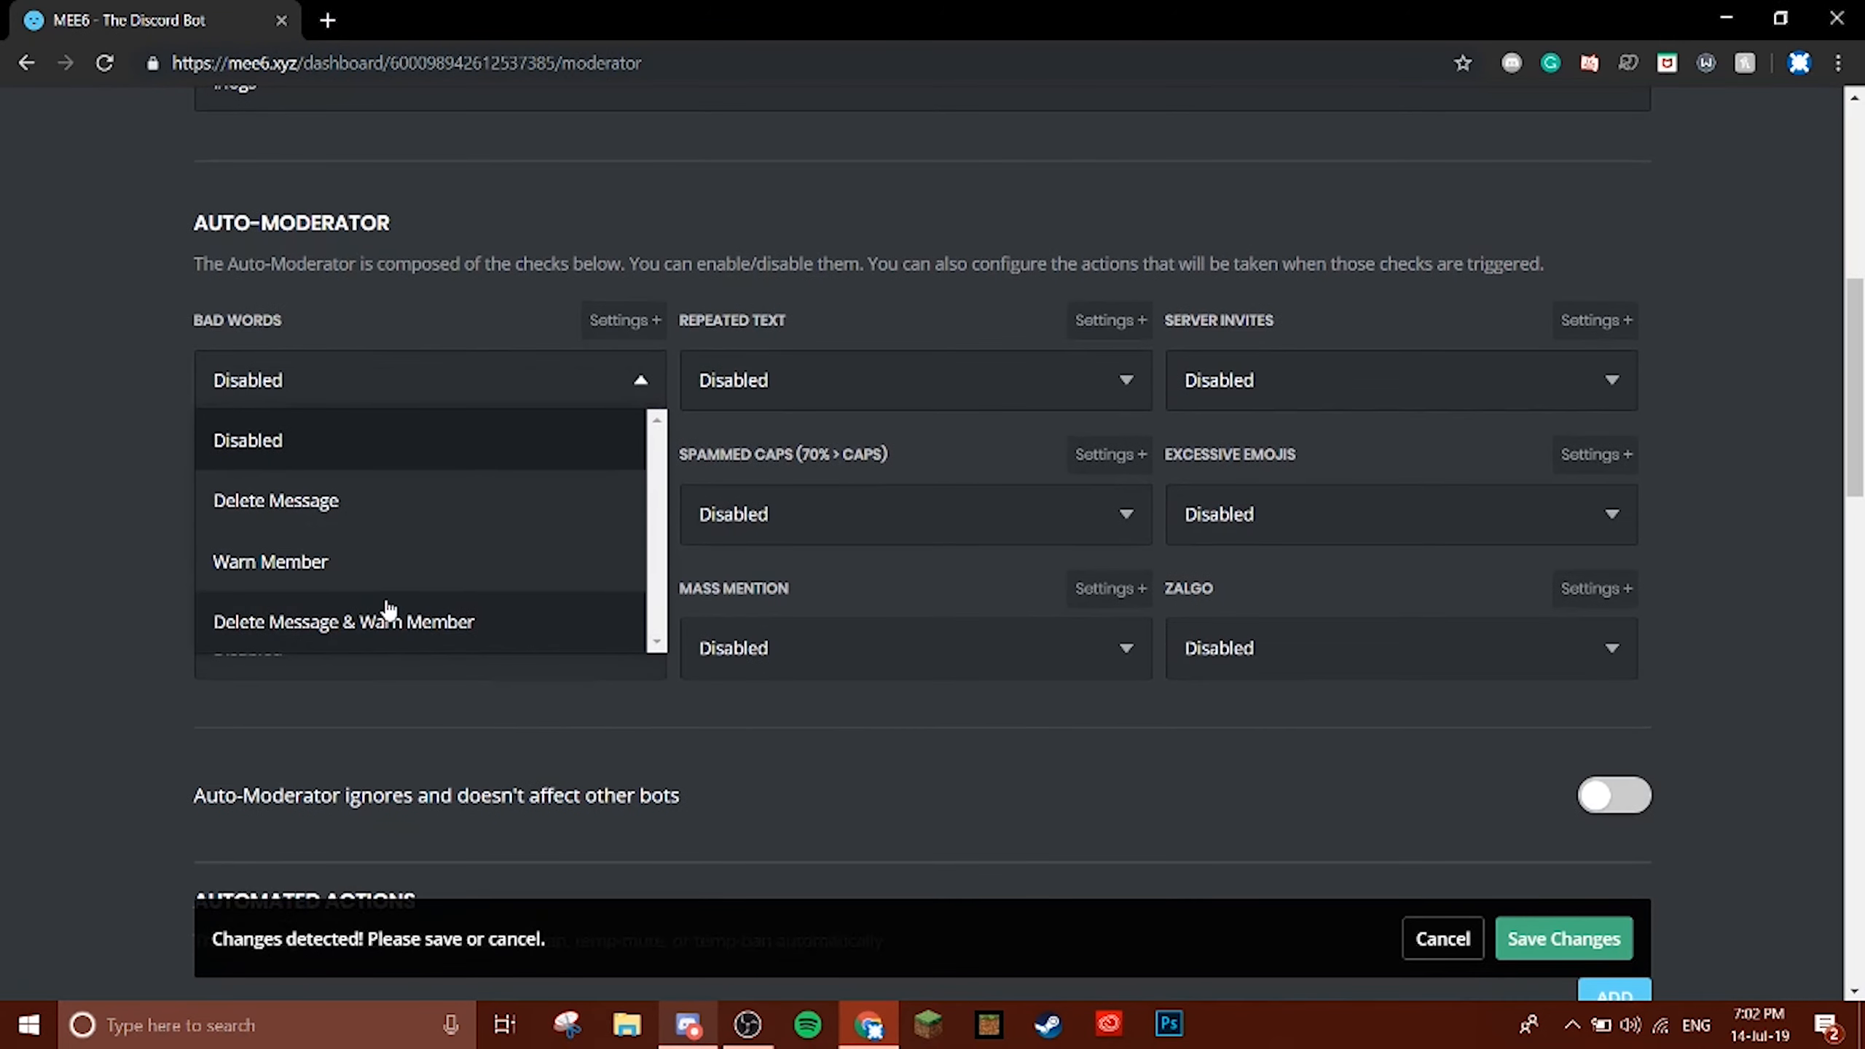
{"action": "scroll", "coordinate": [411, 540], "scroll_direction": "up", "scroll_amount": 2}
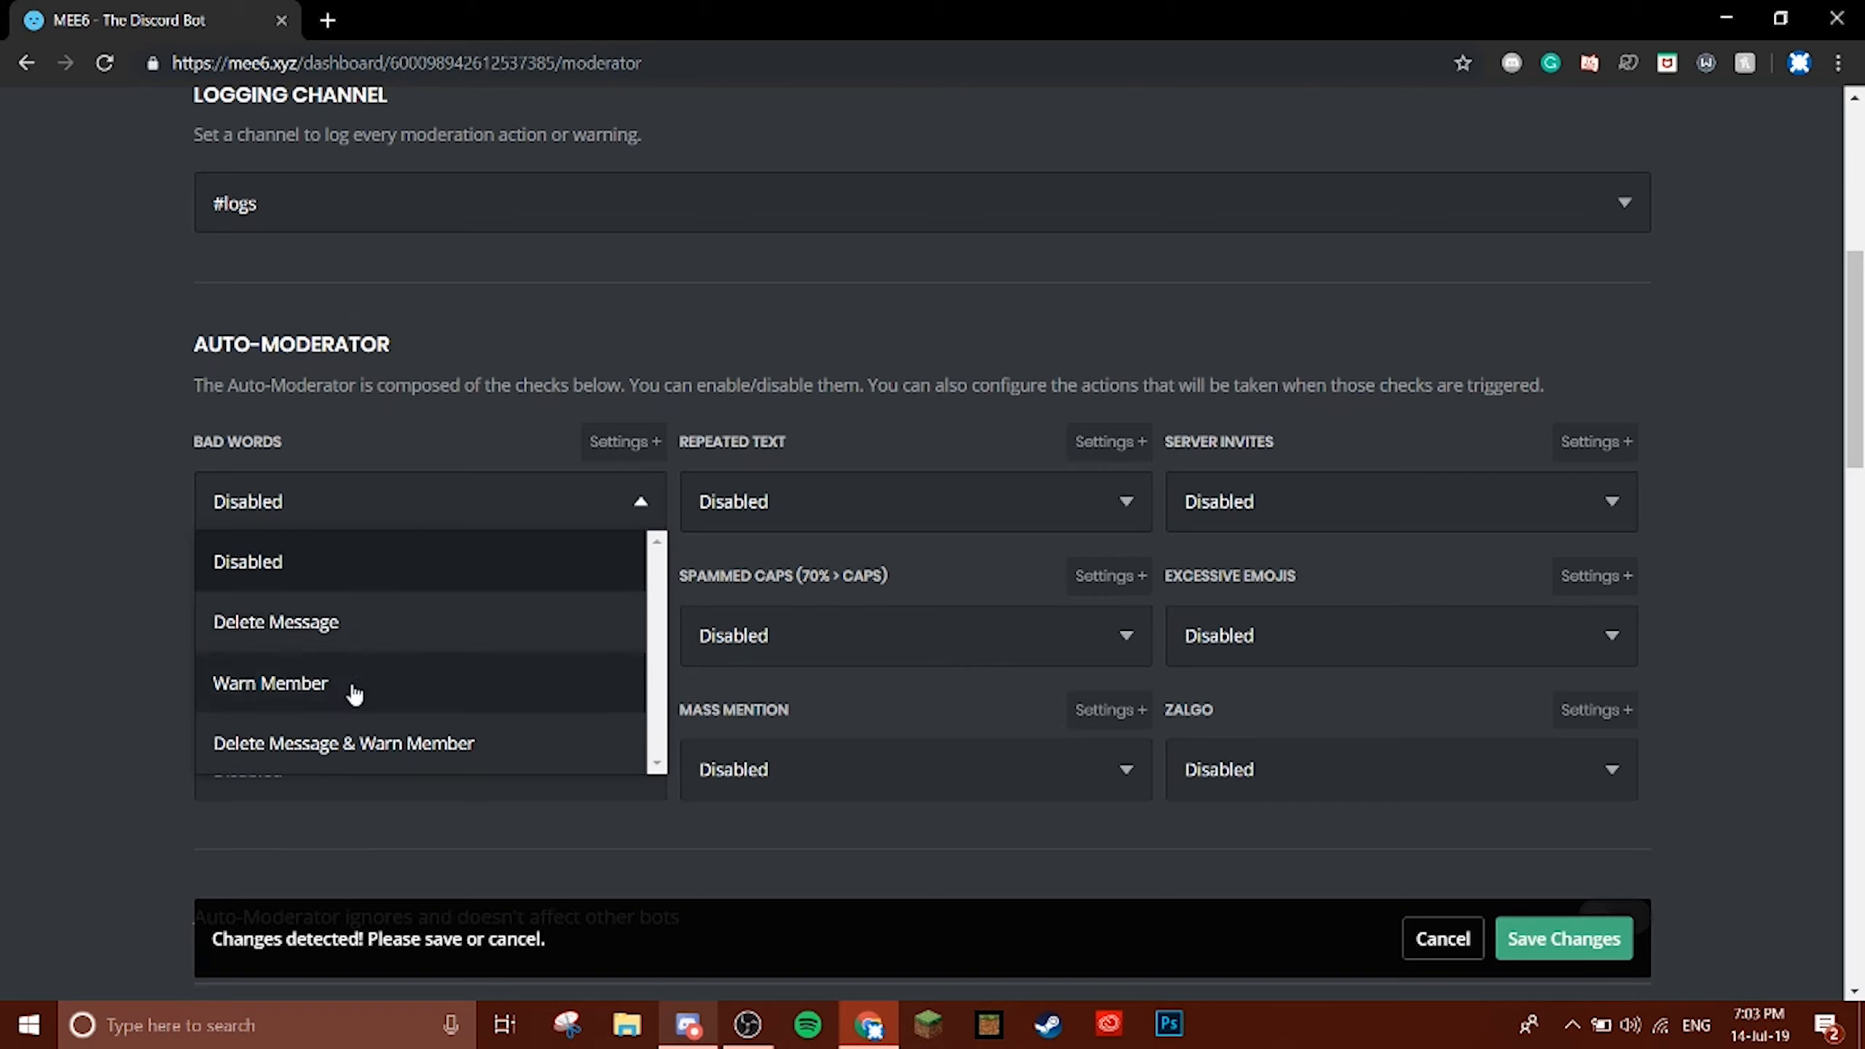
{"action": "left_click", "coordinate": [383, 633]}
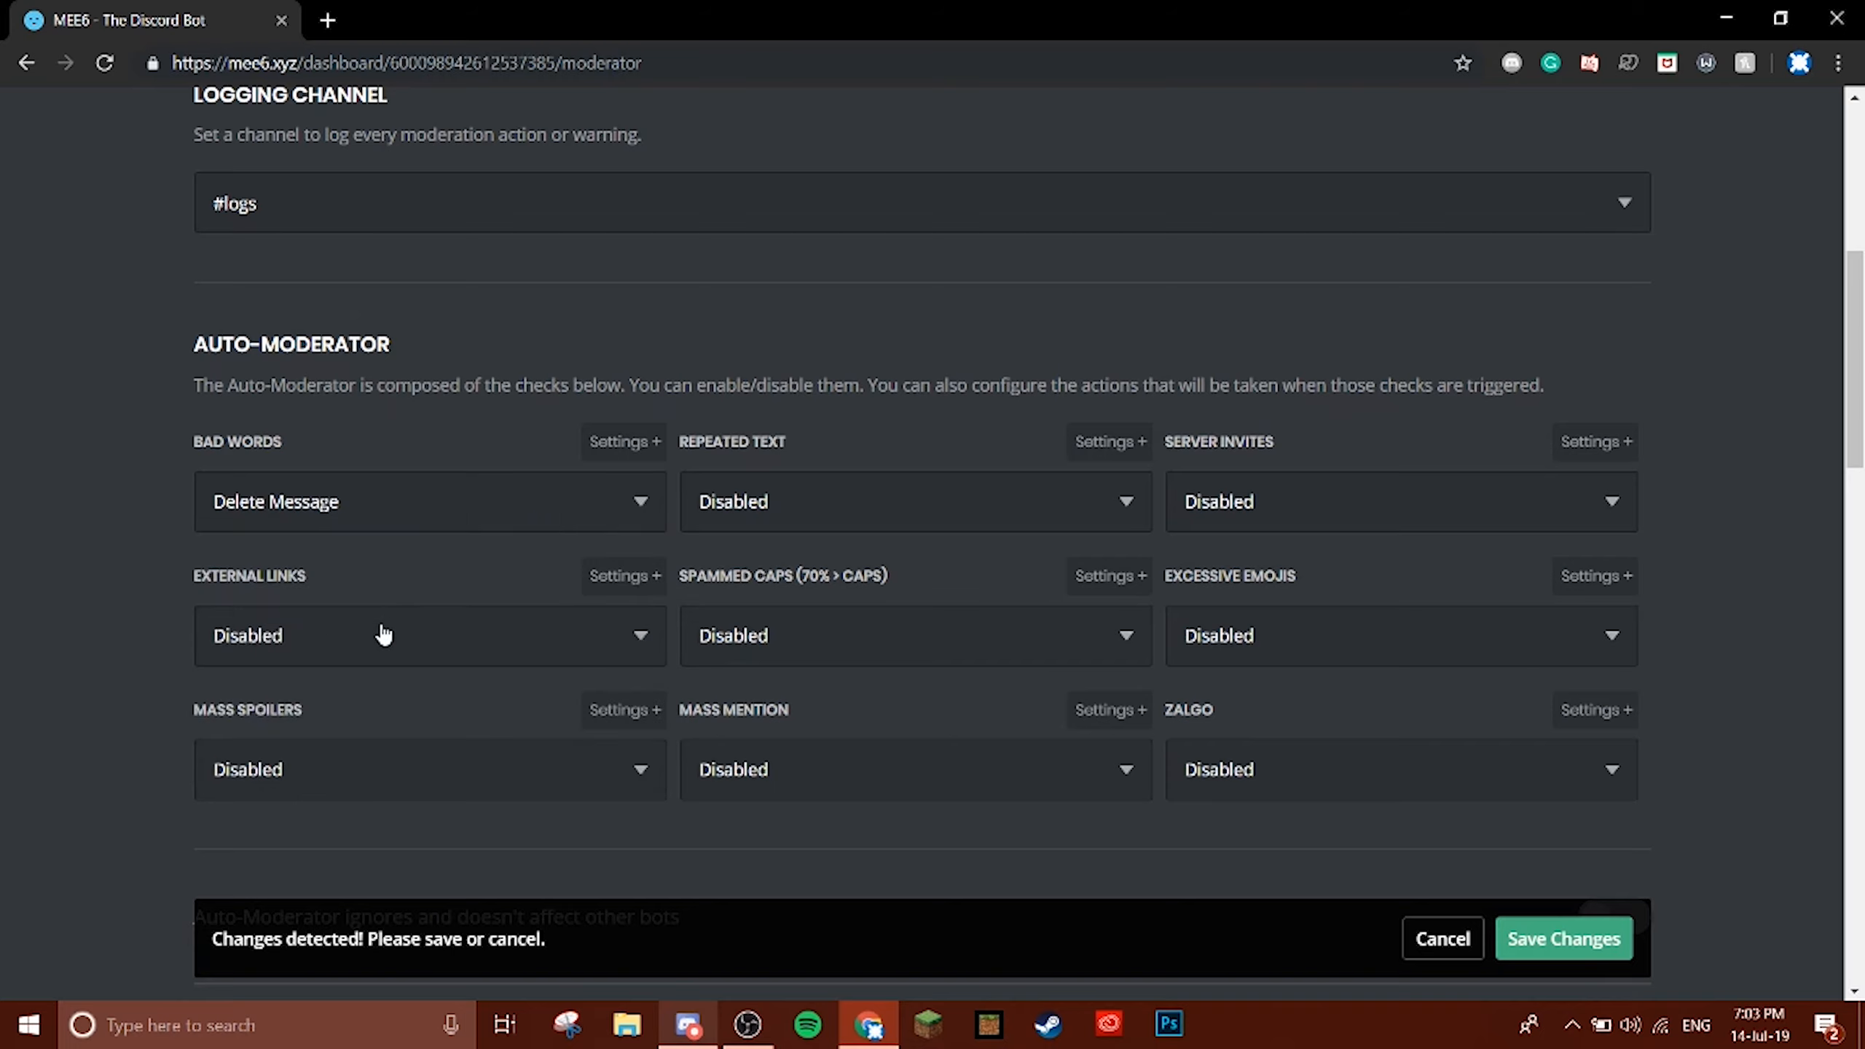
{"action": "left_click", "coordinate": [383, 518]}
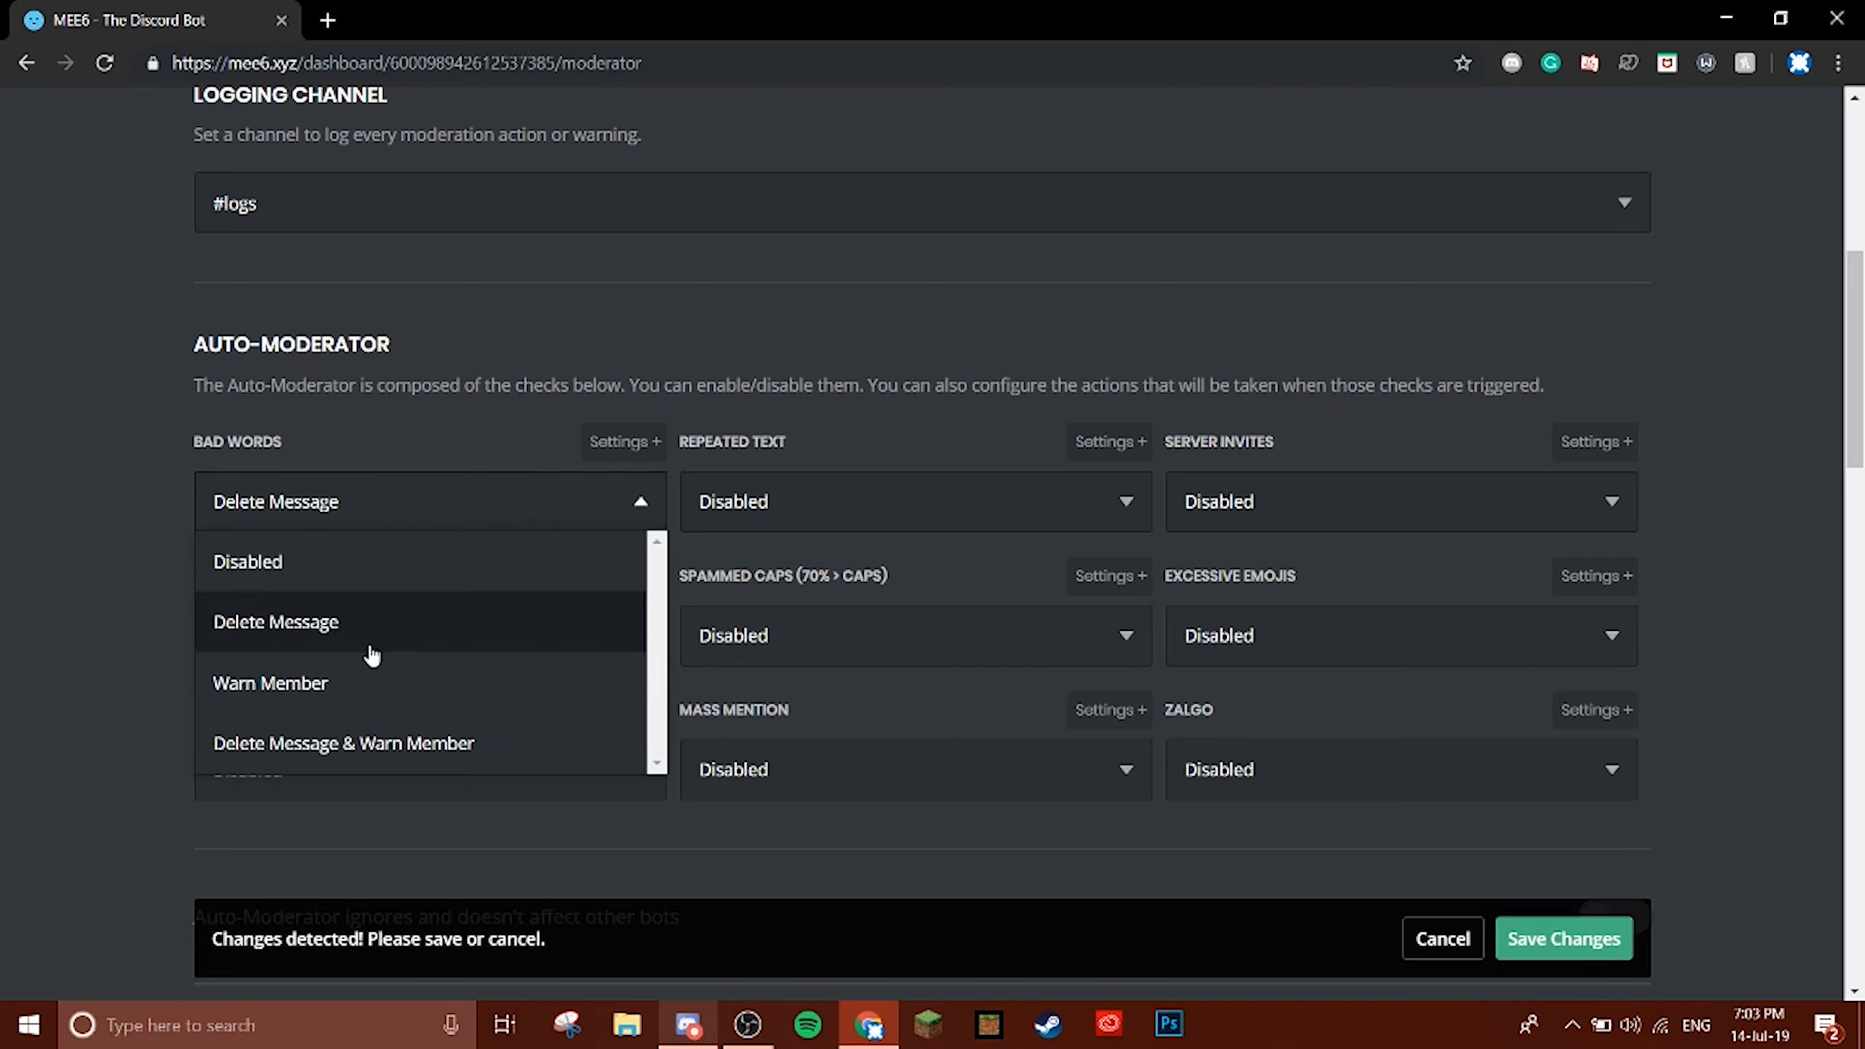
{"action": "left_click", "coordinate": [367, 748]}
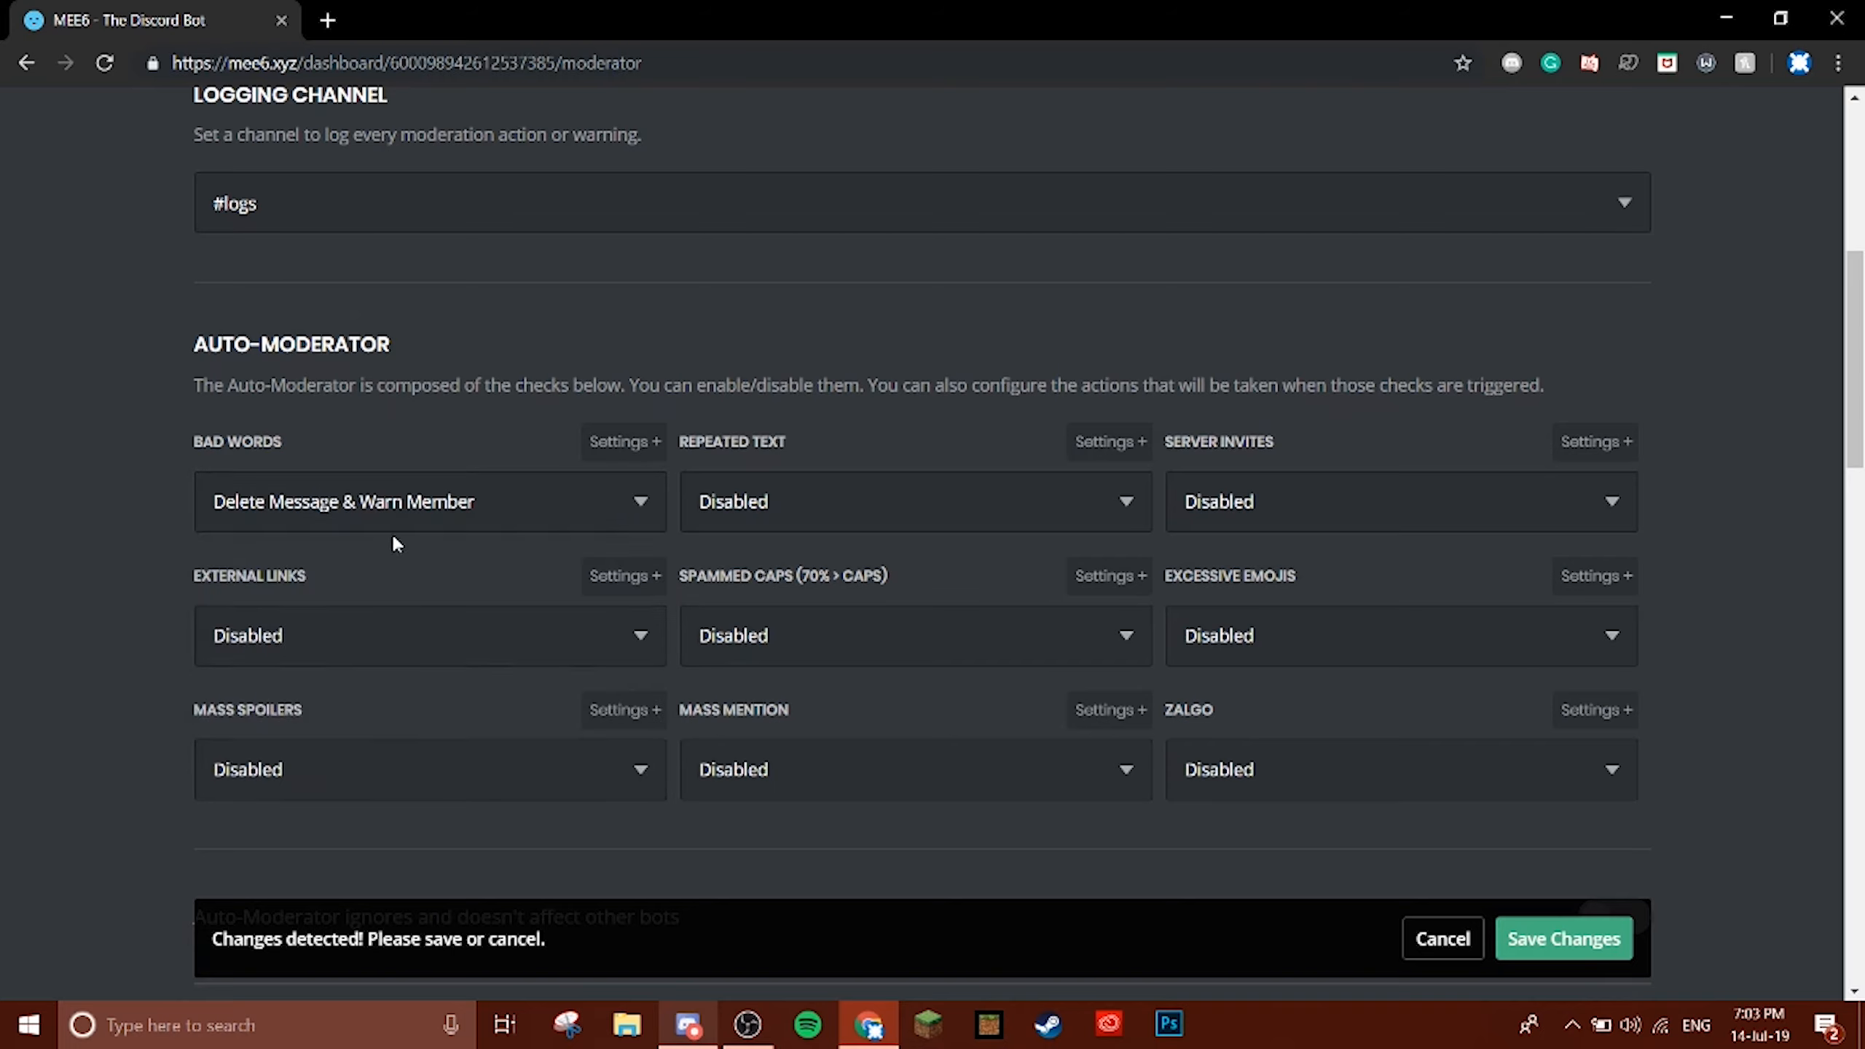
{"action": "left_click", "coordinate": [436, 517]}
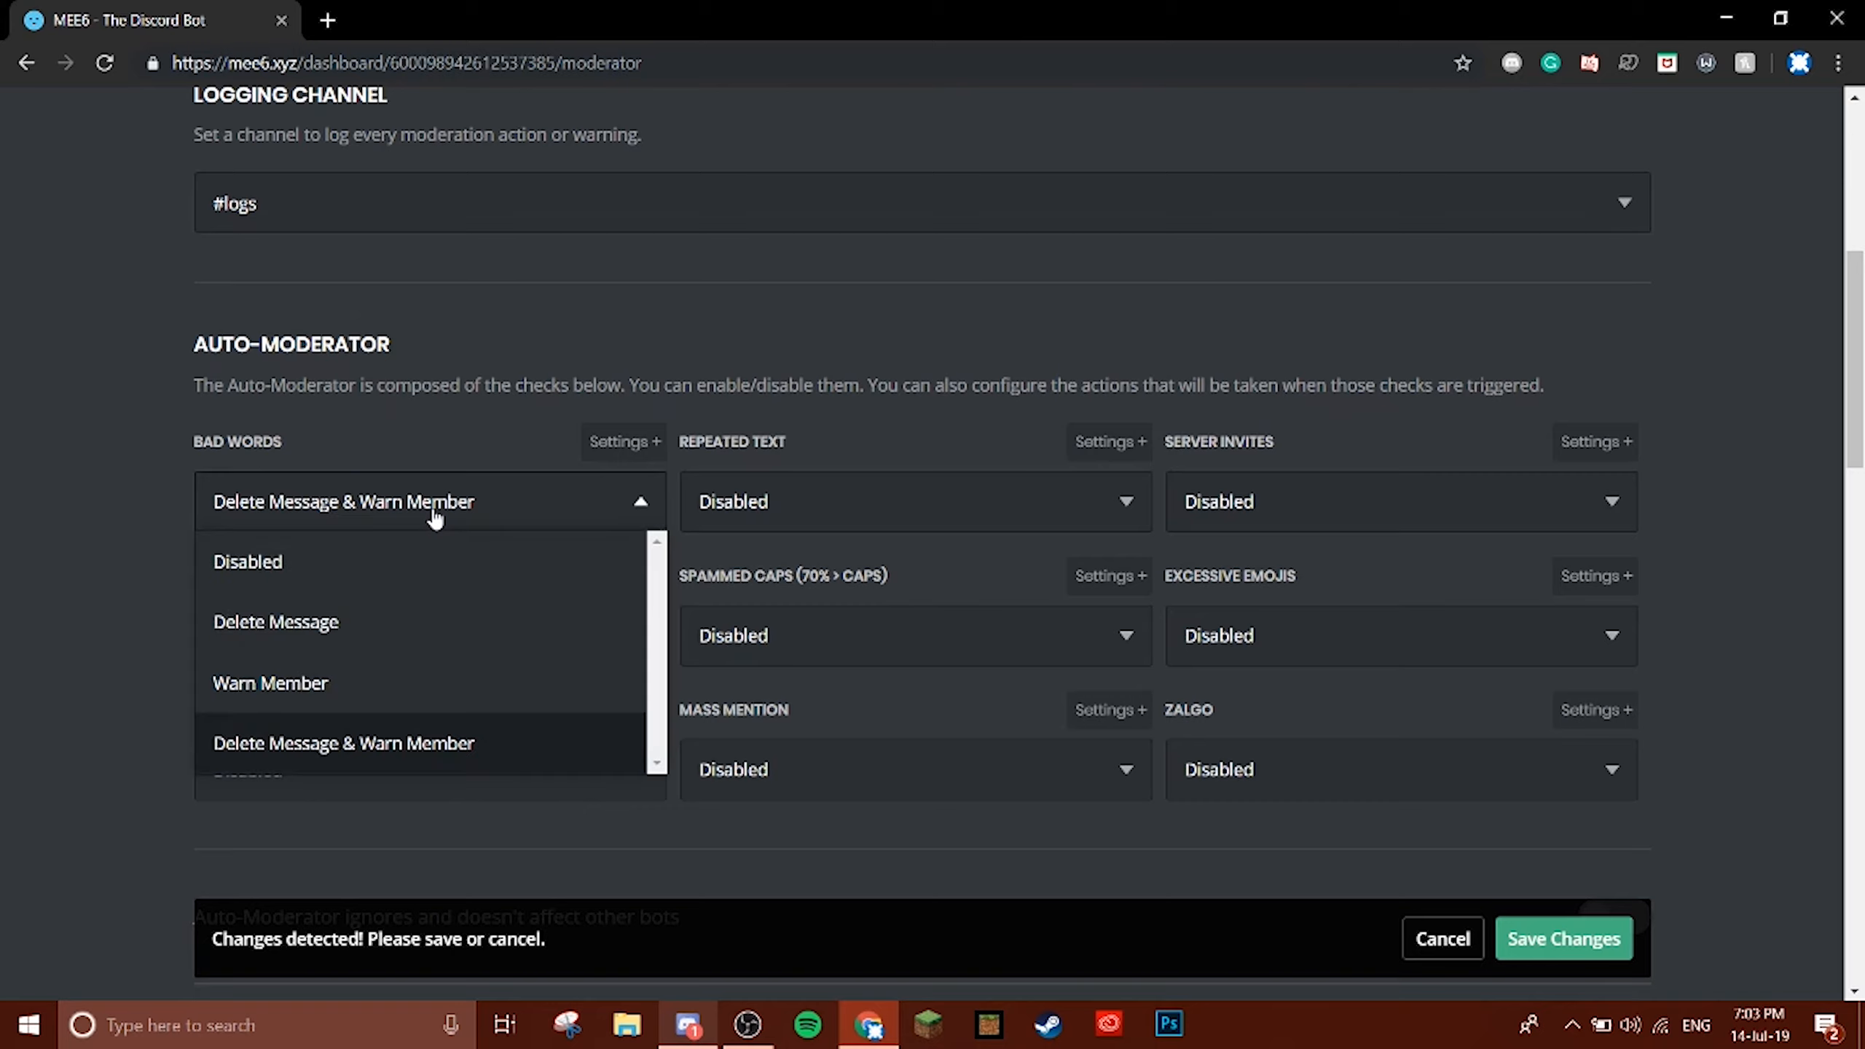
{"action": "left_click", "coordinate": [328, 641]}
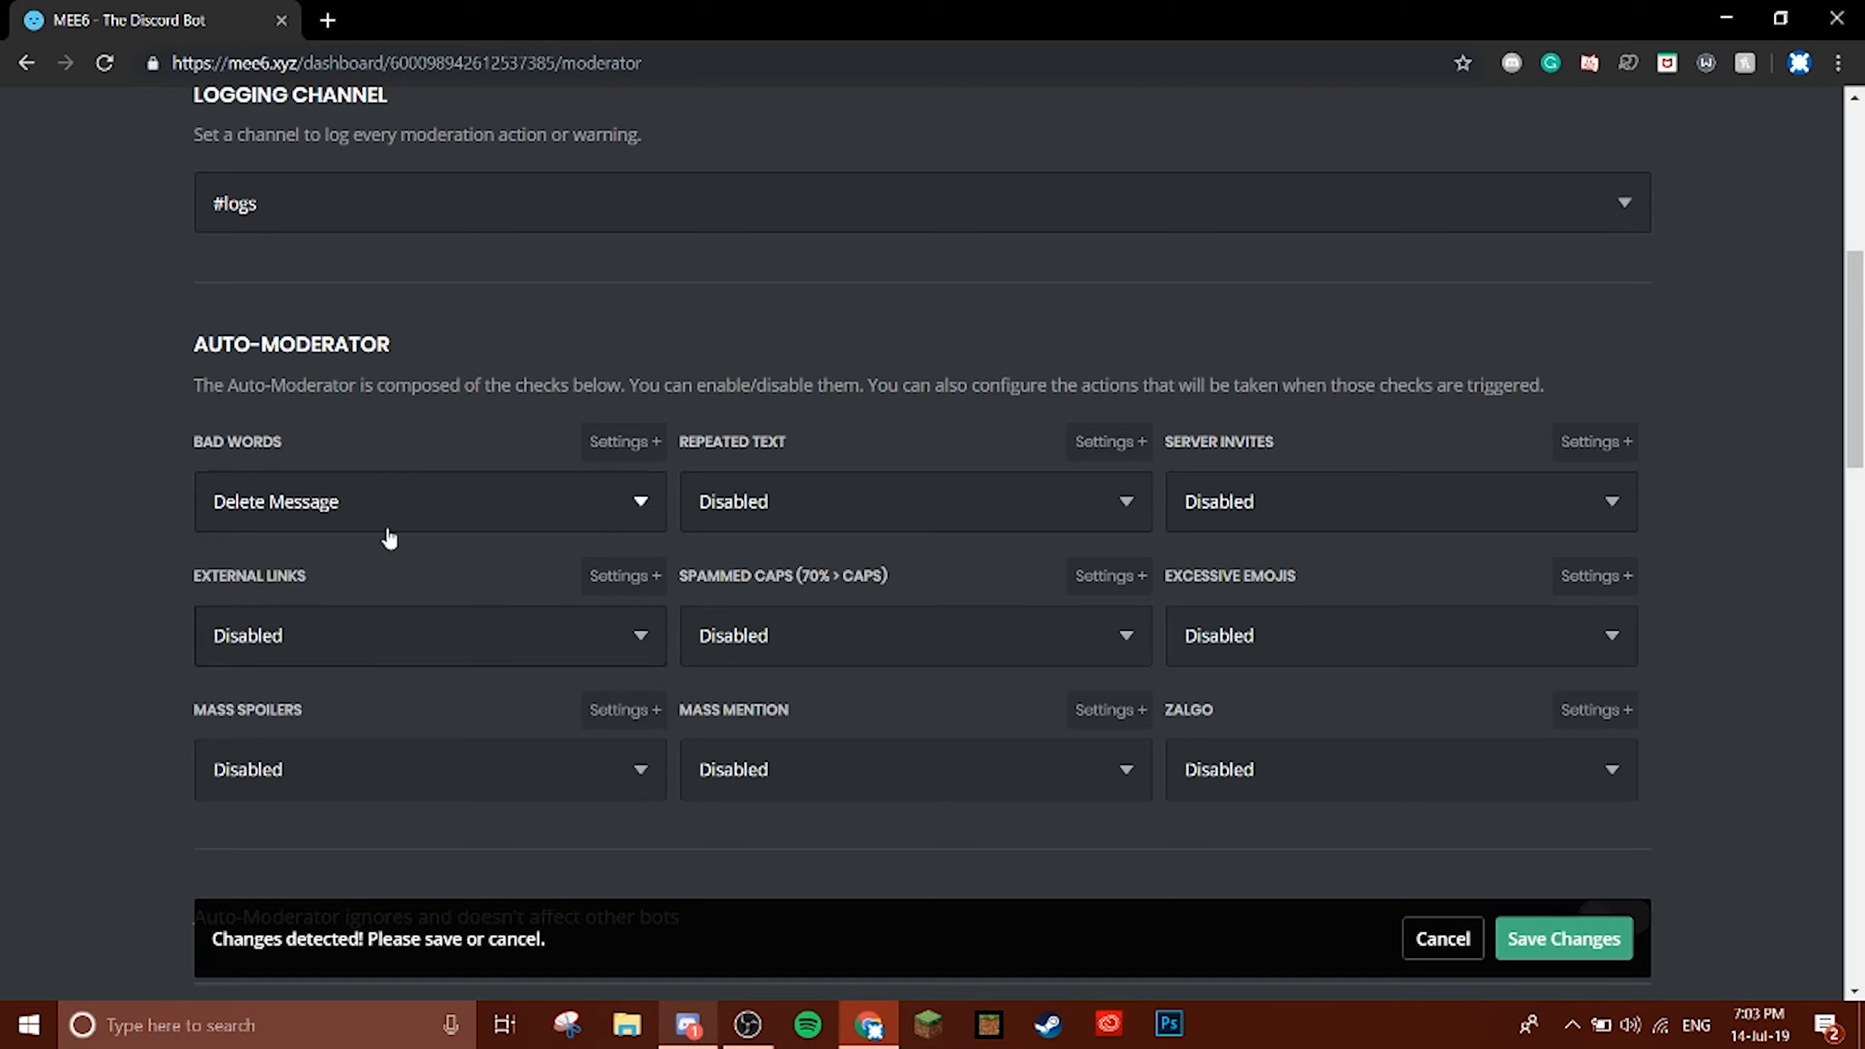
{"action": "left_click", "coordinate": [511, 524]}
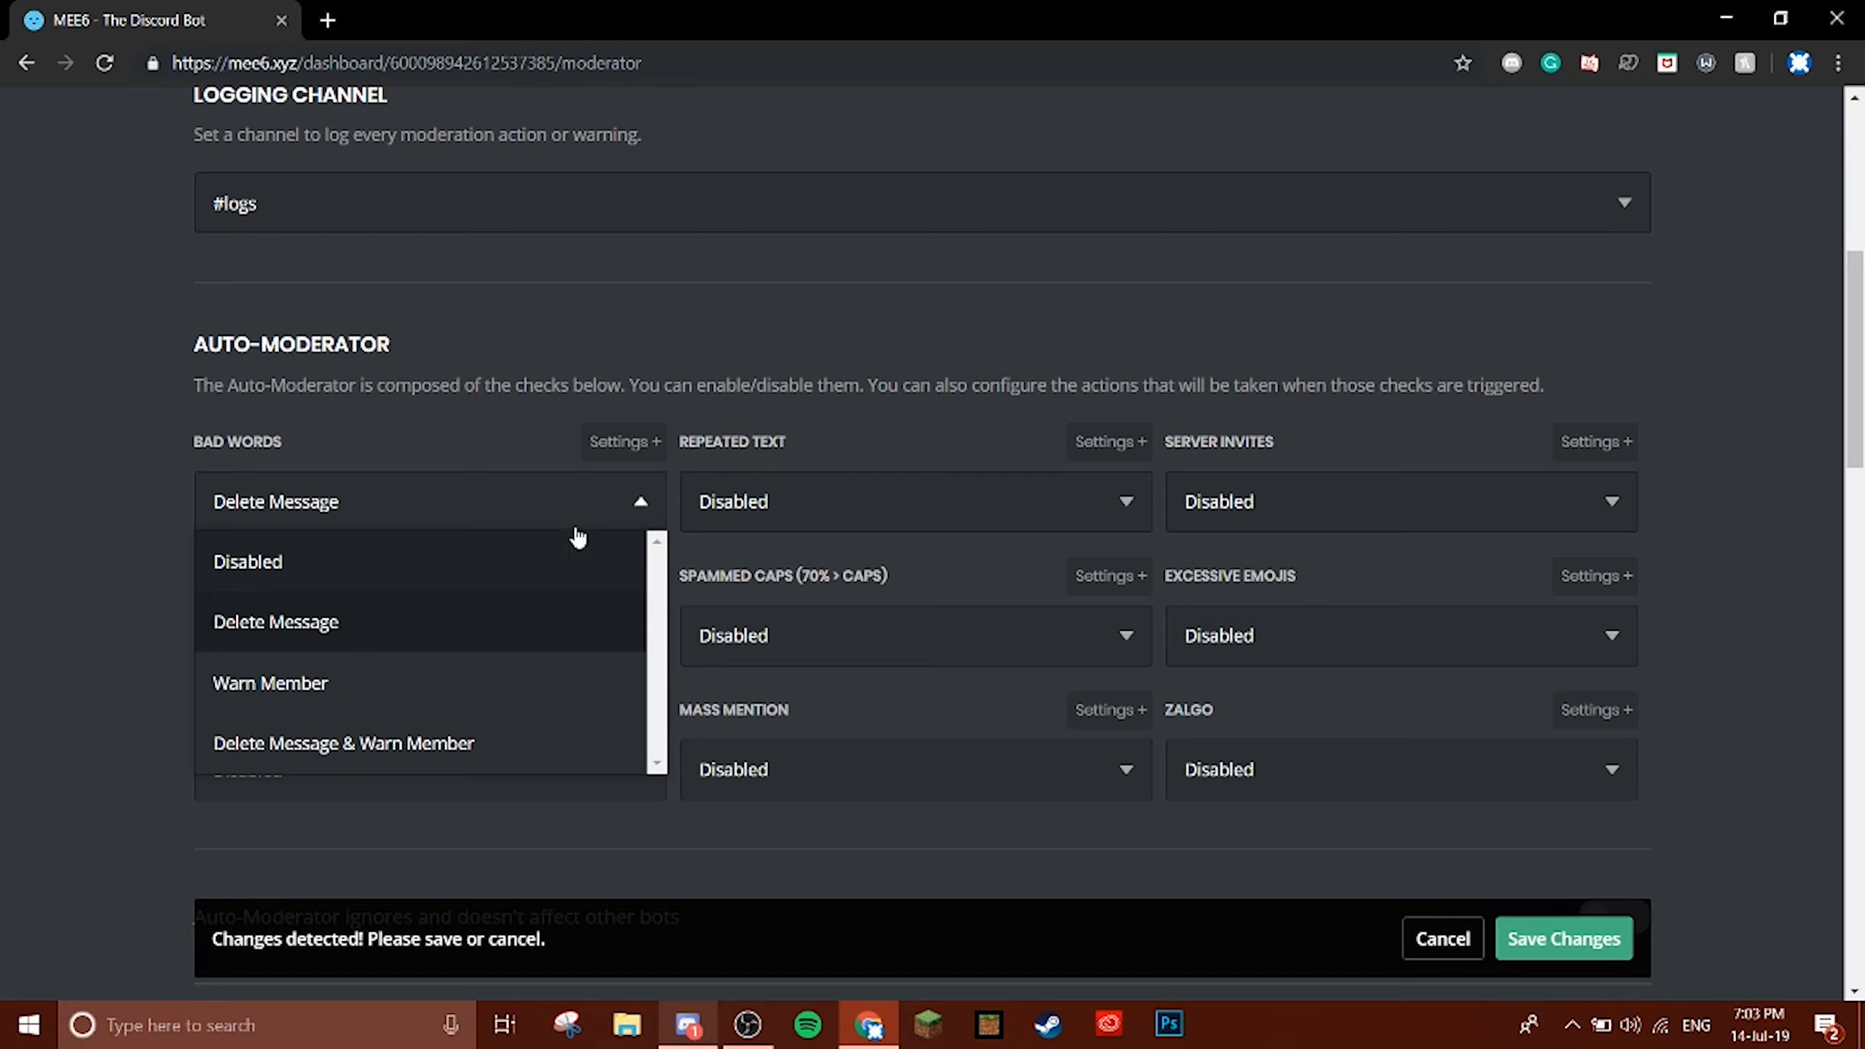
{"action": "left_click", "coordinate": [558, 578]}
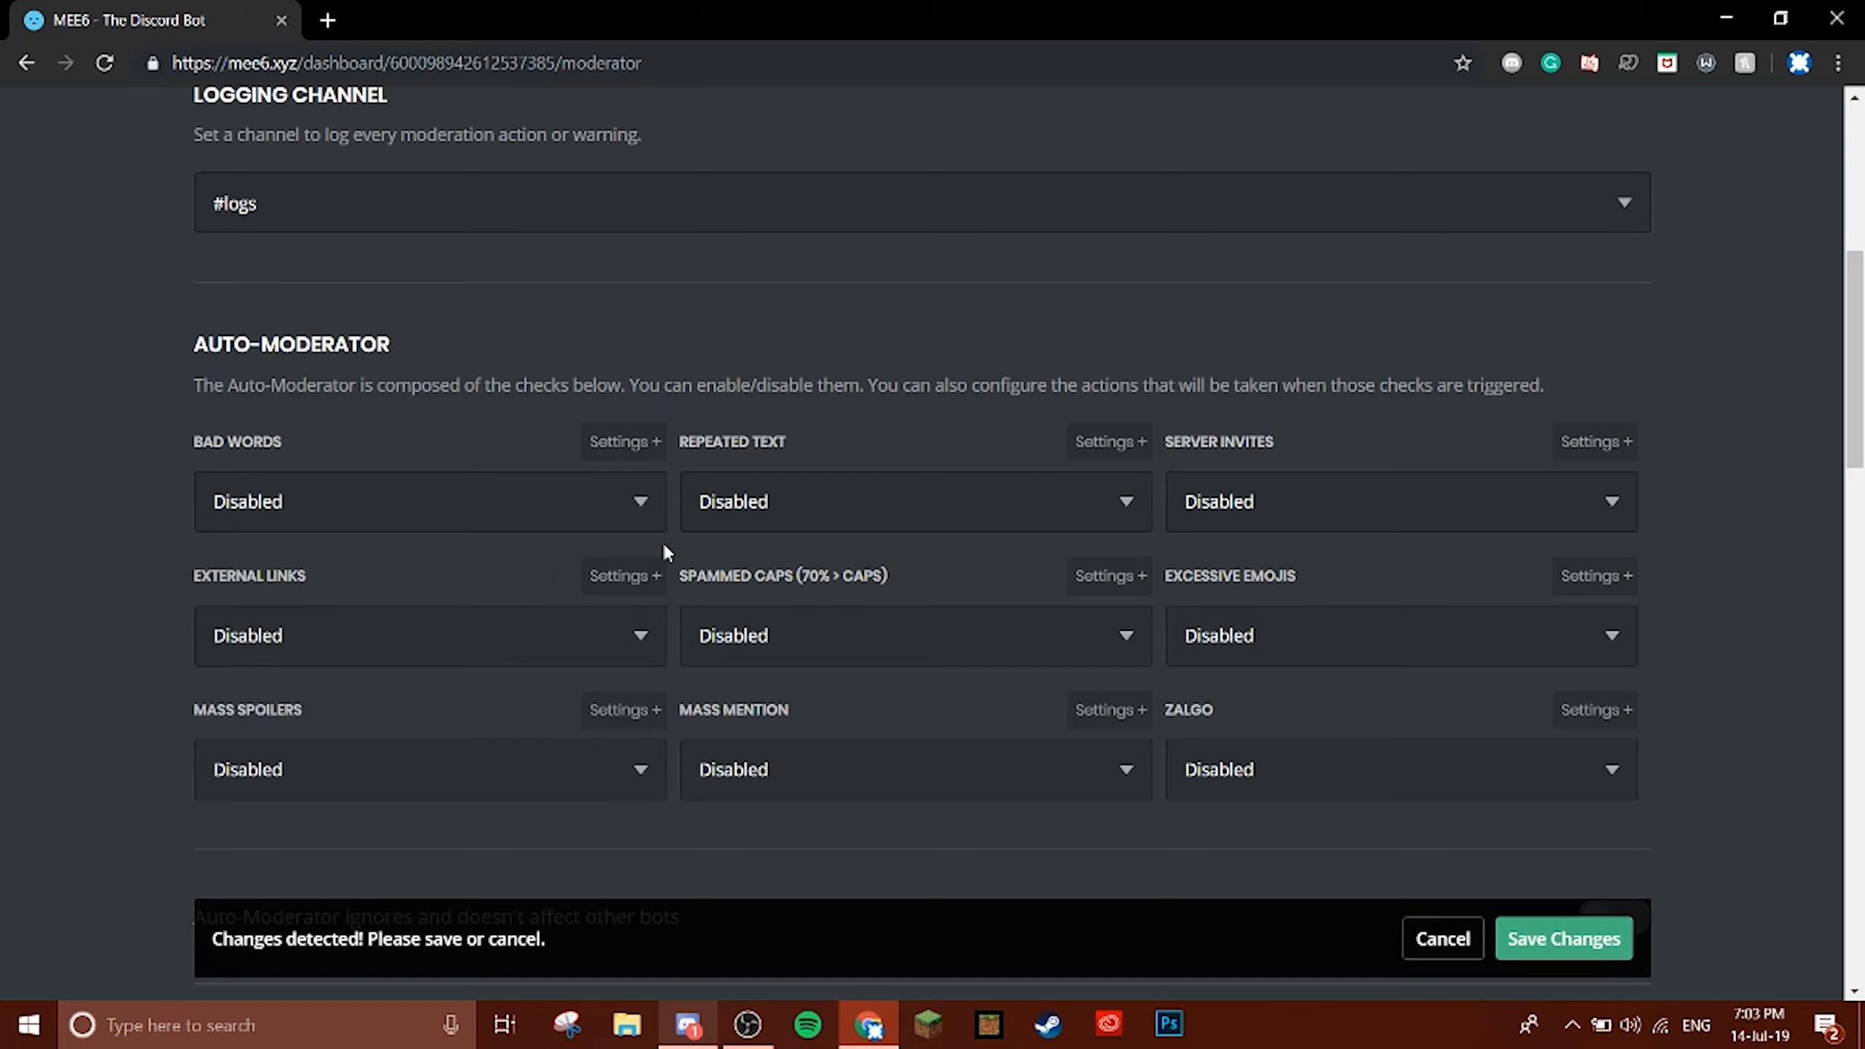
Set both the Repeated Text and Server Invites auto-moderator checks to Delete Message & Warn Member.
{"action": "left_click", "coordinate": [825, 500]}
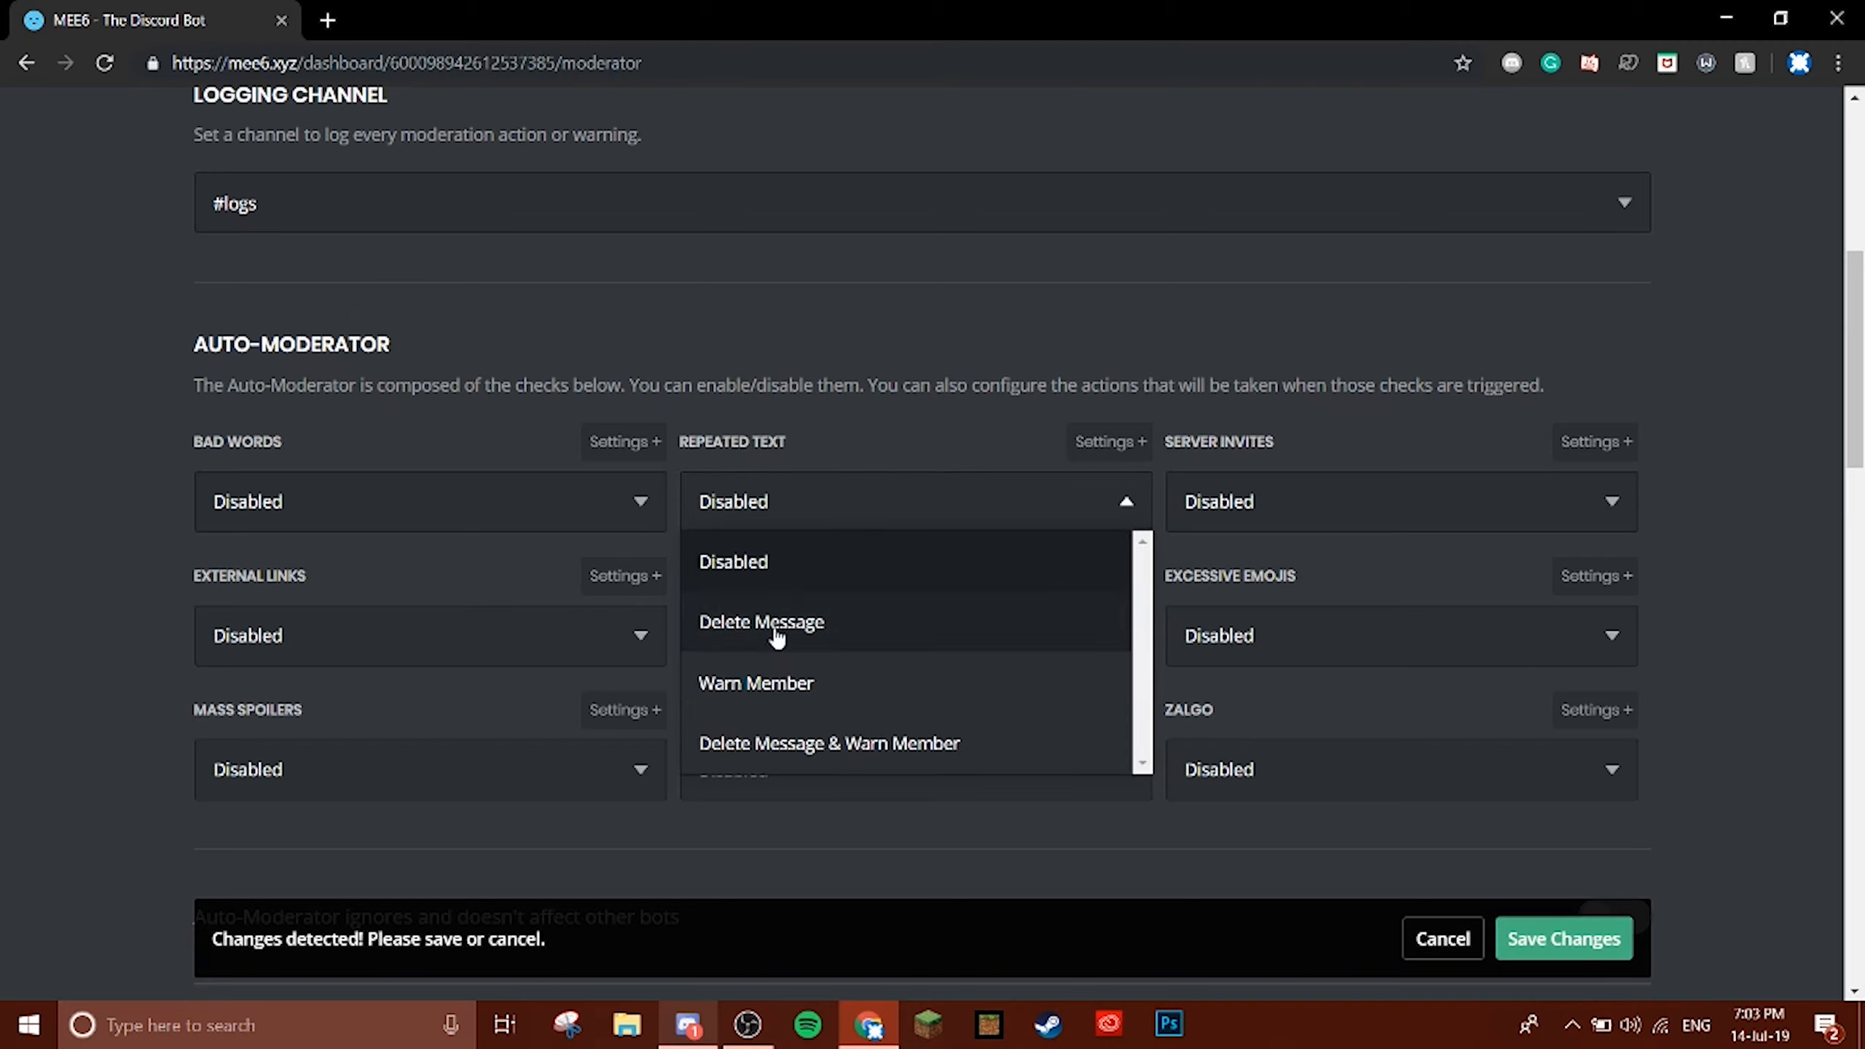
{"action": "left_click", "coordinate": [791, 750]}
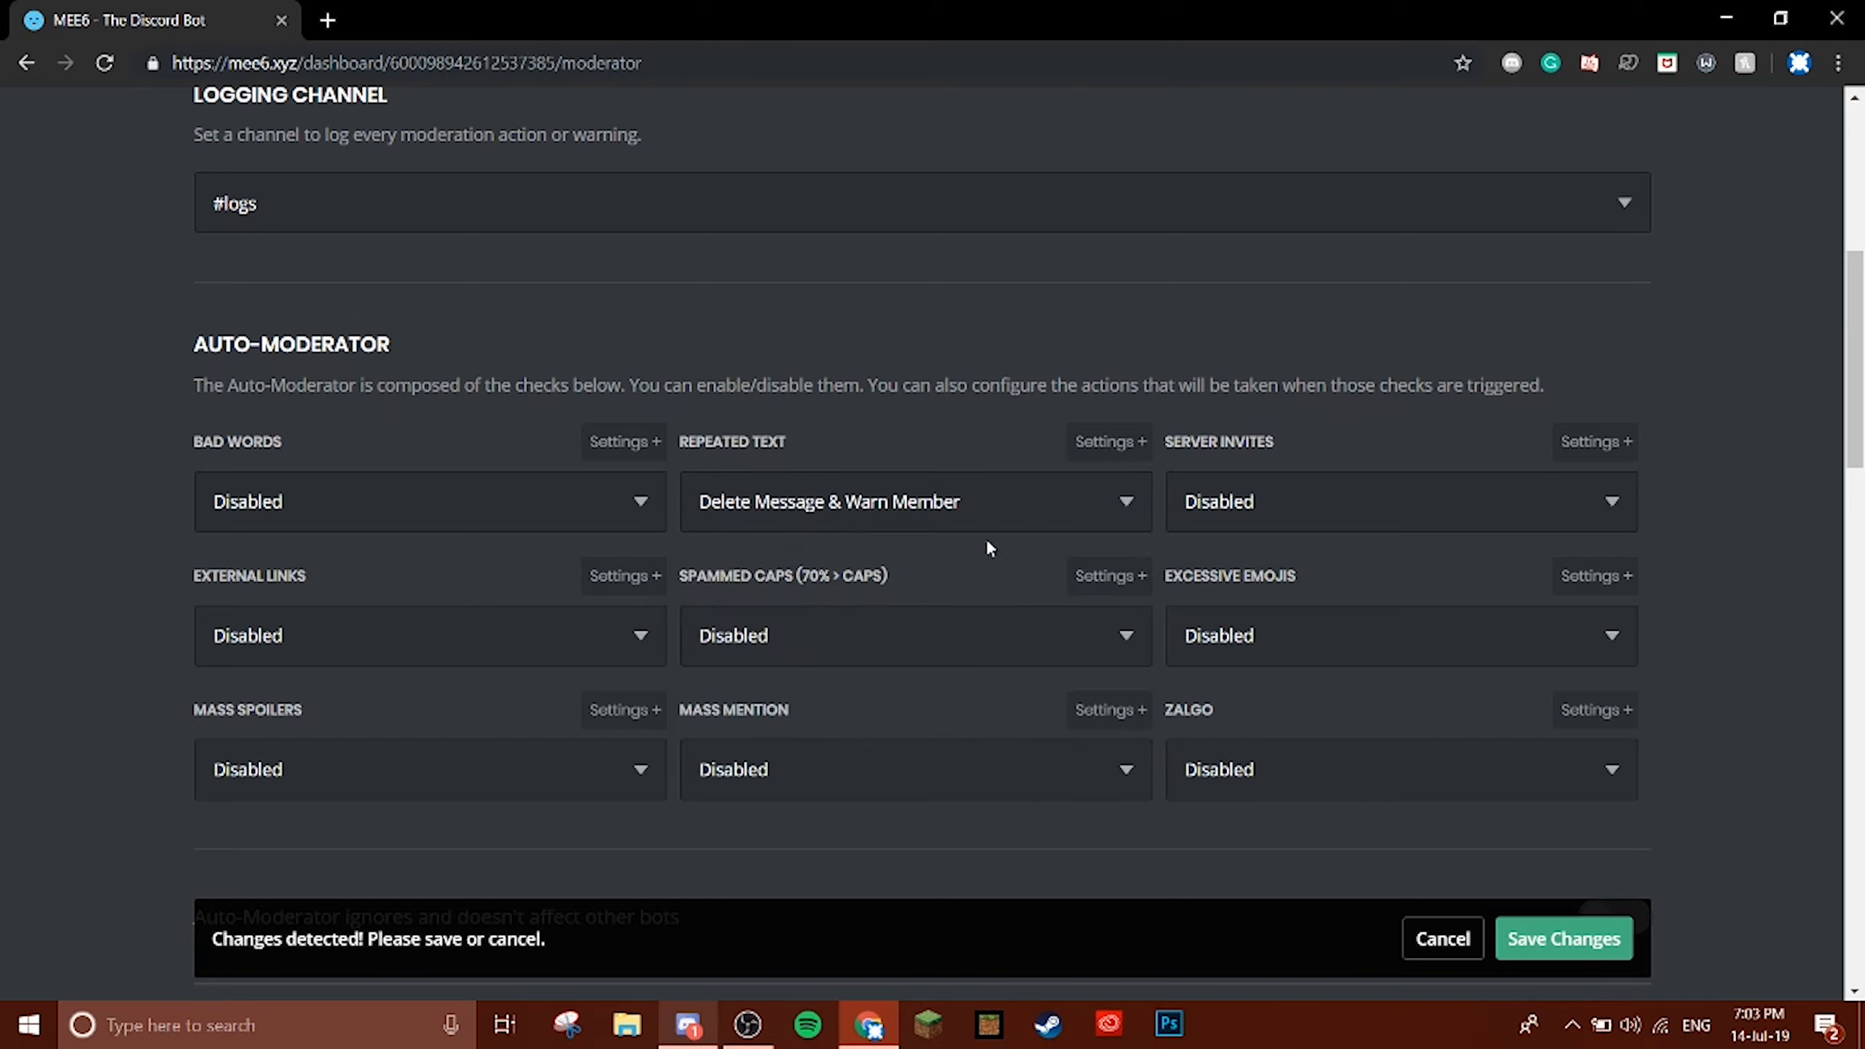
{"action": "left_click", "coordinate": [1312, 515]}
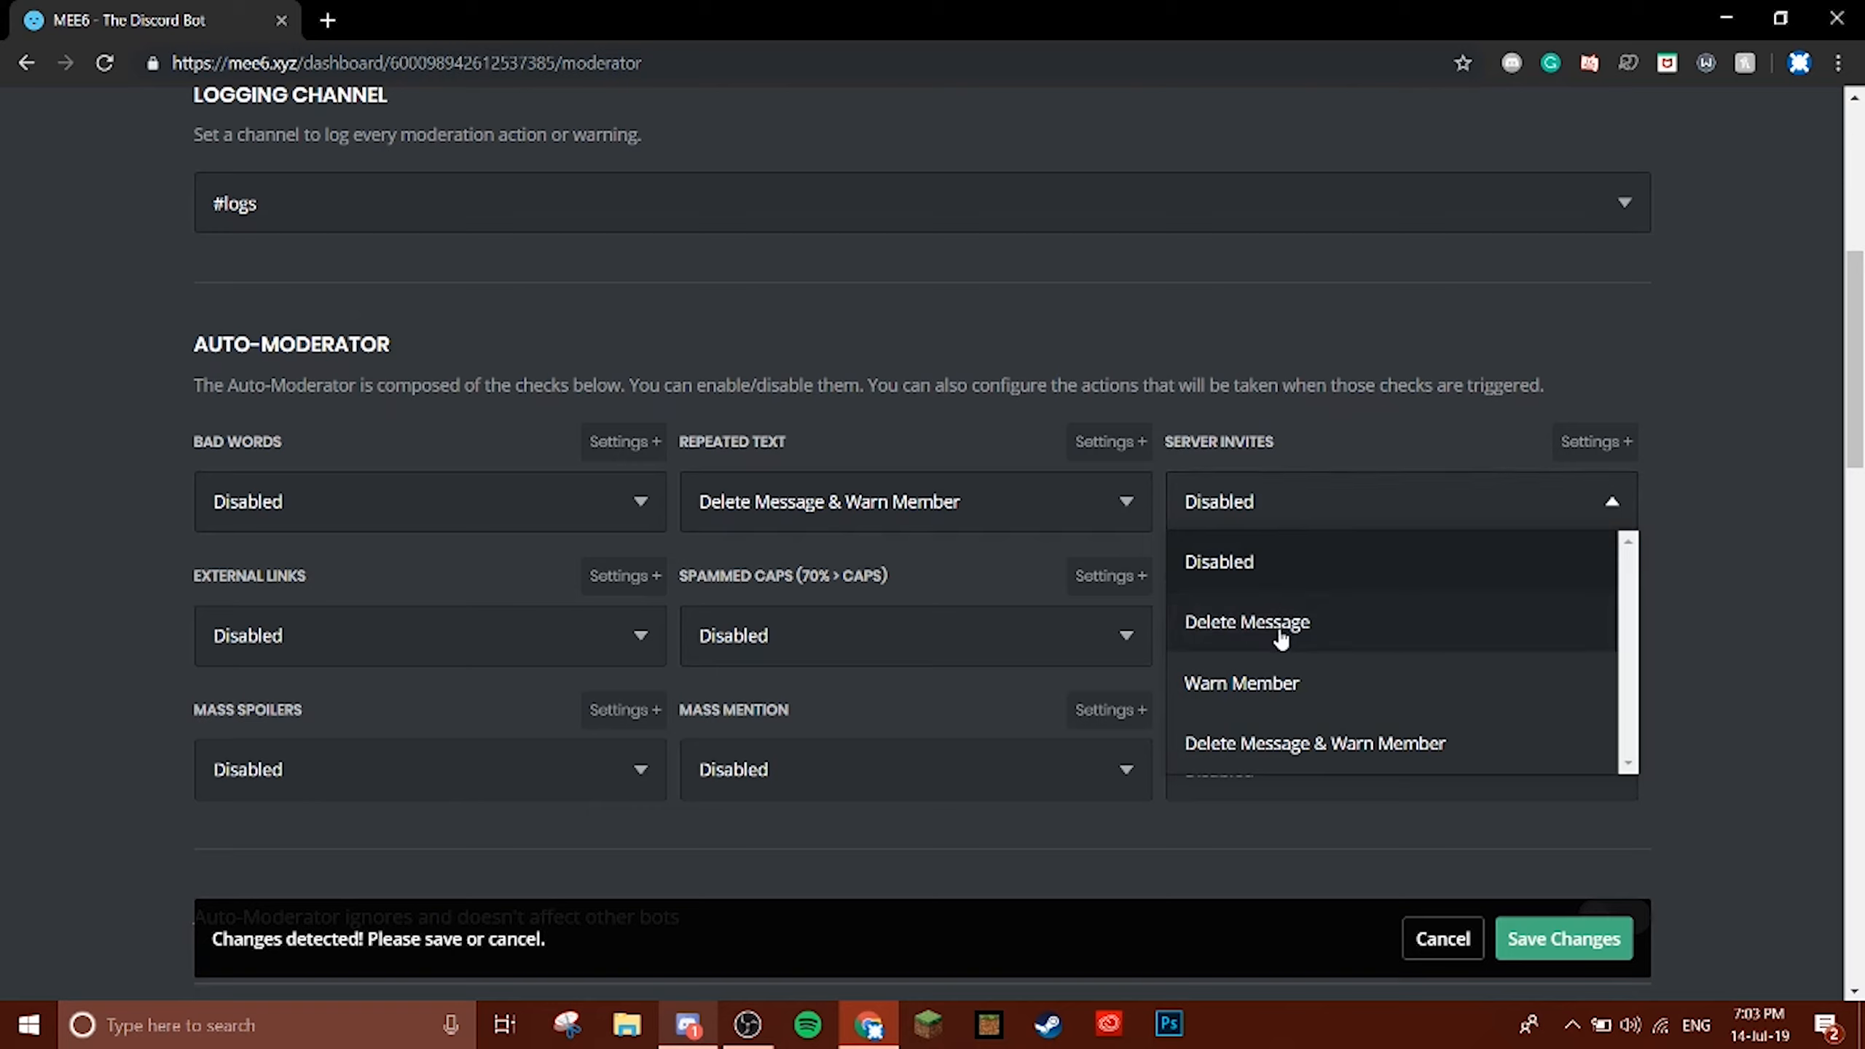
{"action": "left_click", "coordinate": [1711, 543]}
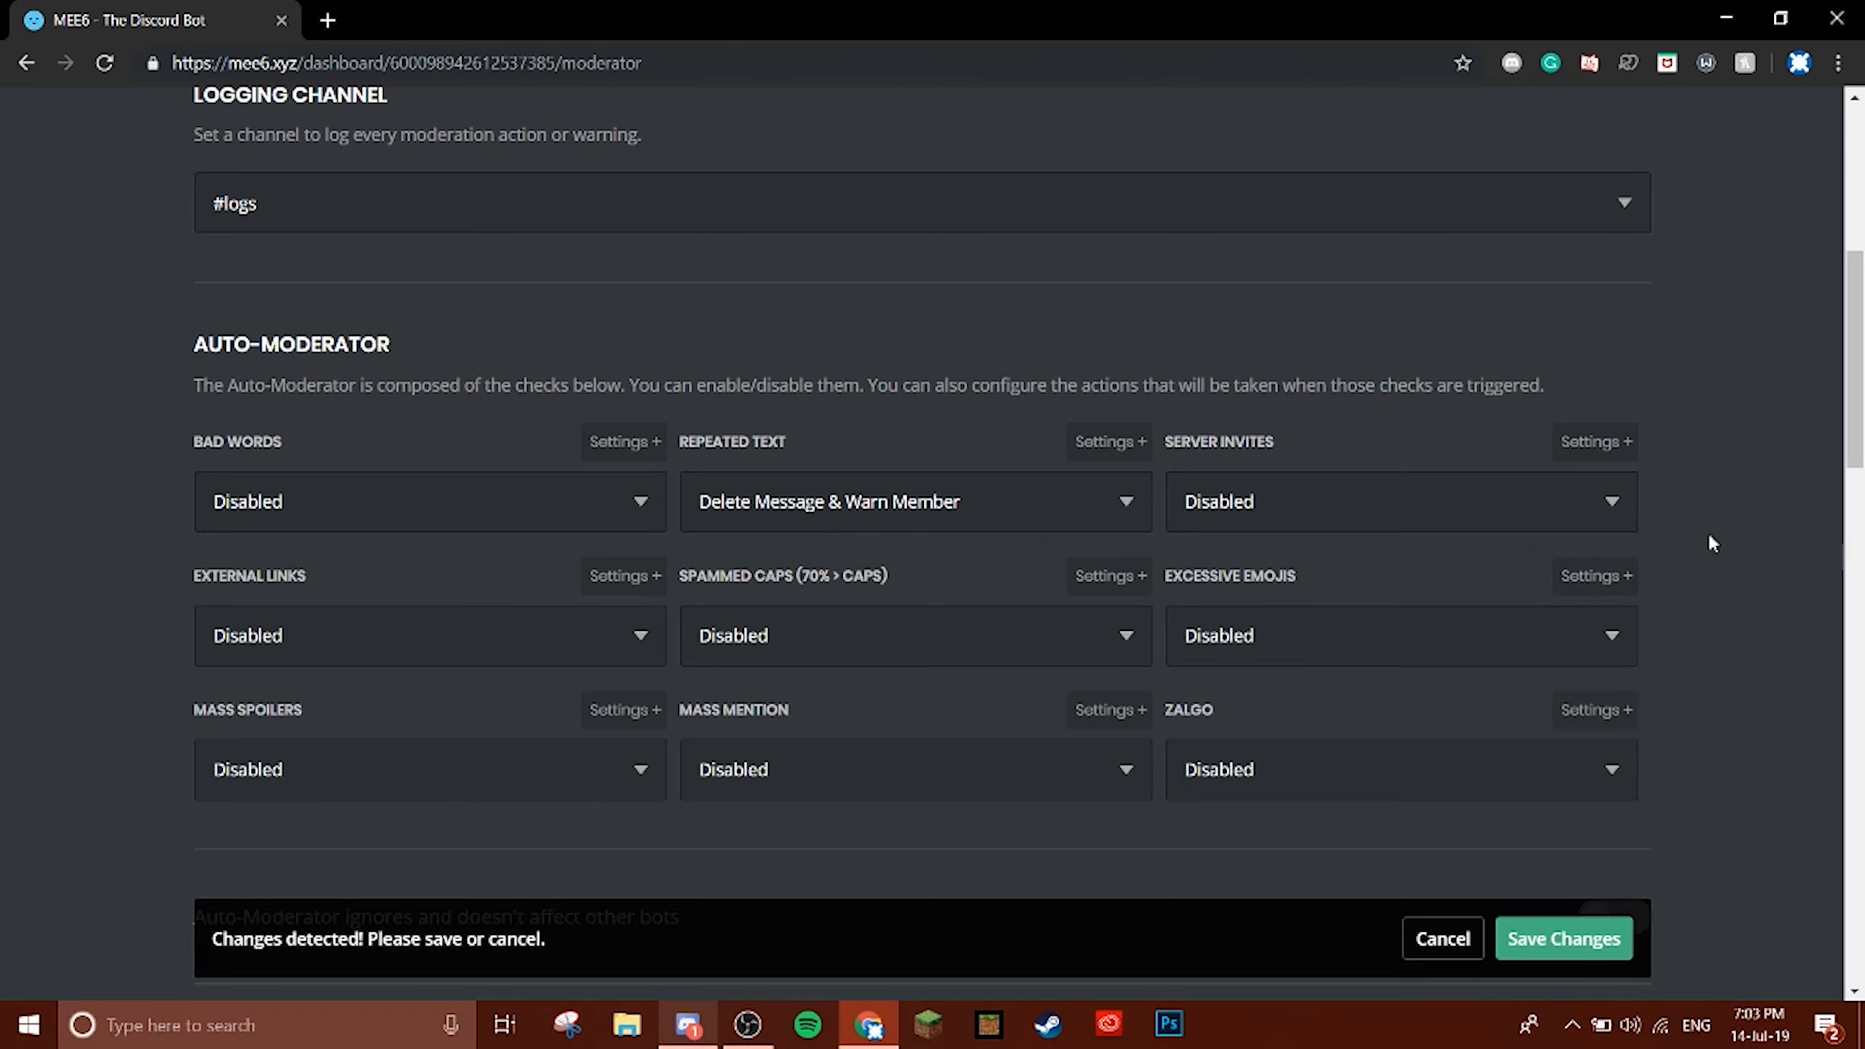
{"action": "left_click", "coordinate": [1473, 522]}
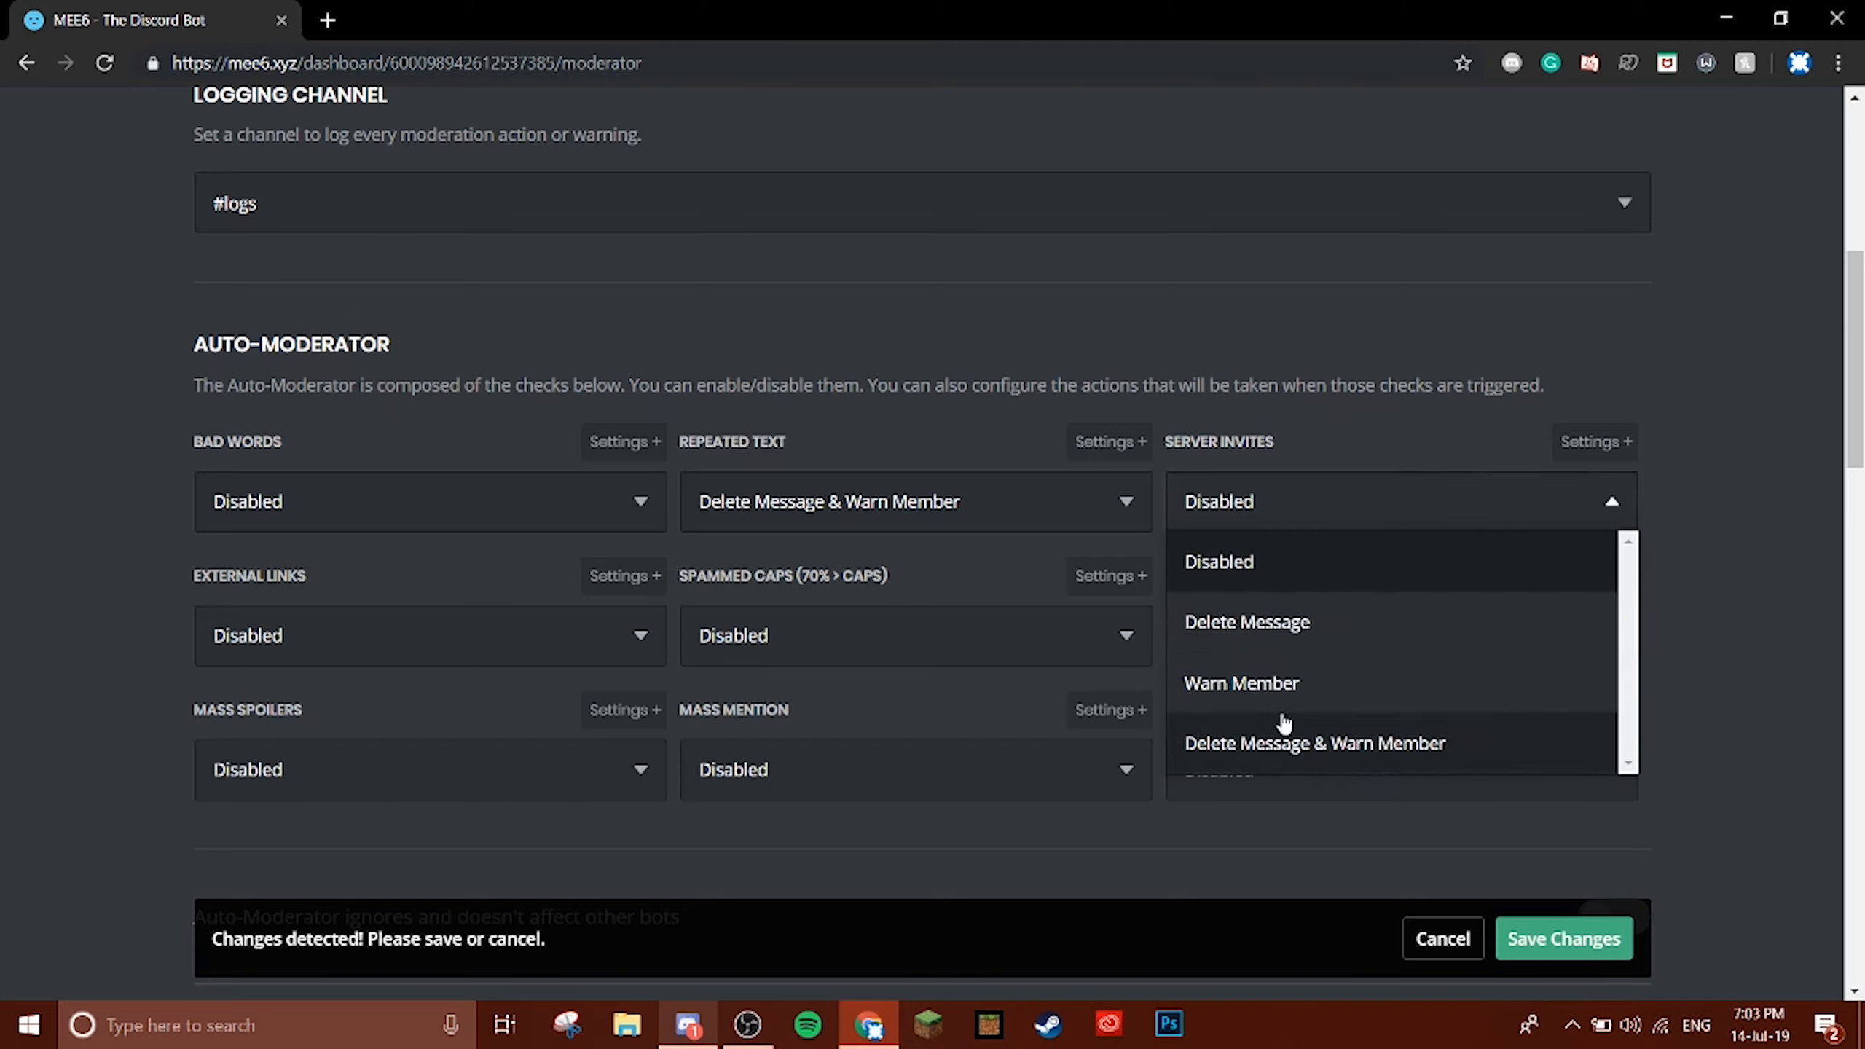
{"action": "left_click", "coordinate": [1278, 750]}
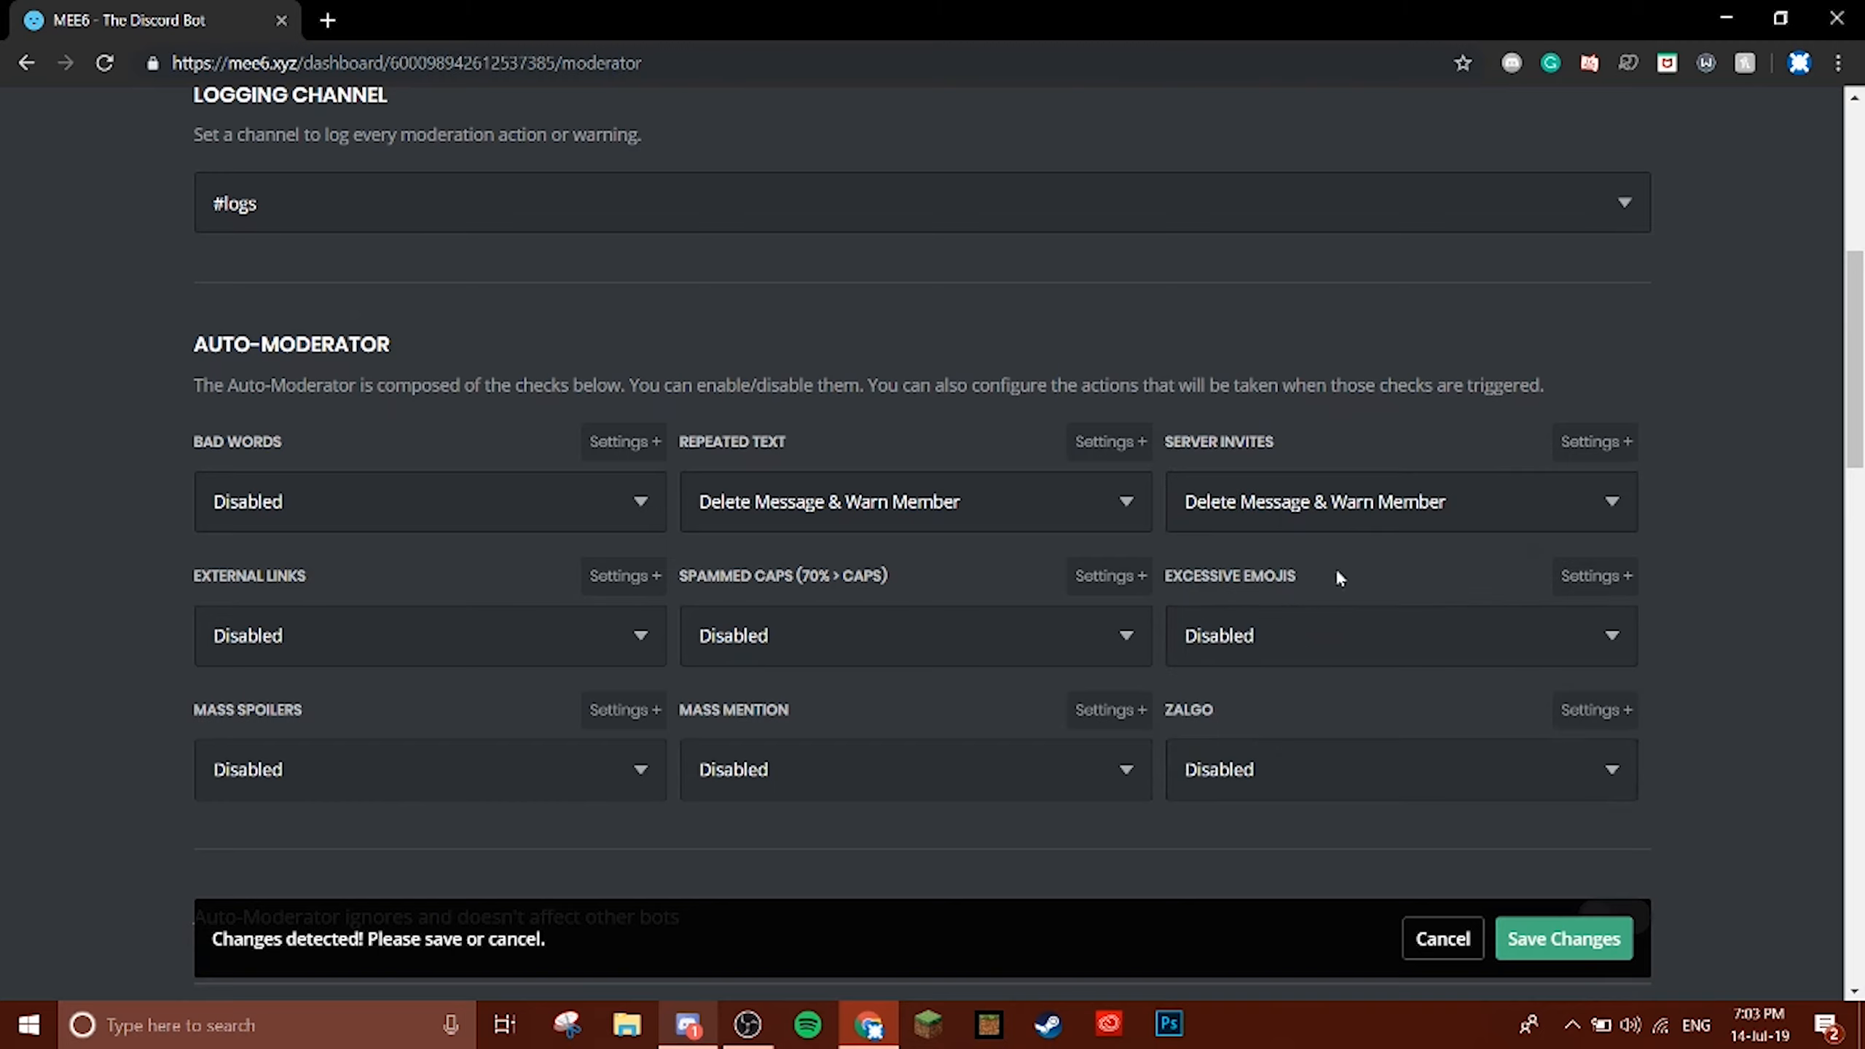
Set the Server Invites auto-moderator check back to Disabled.
{"action": "left_click", "coordinate": [1352, 513]}
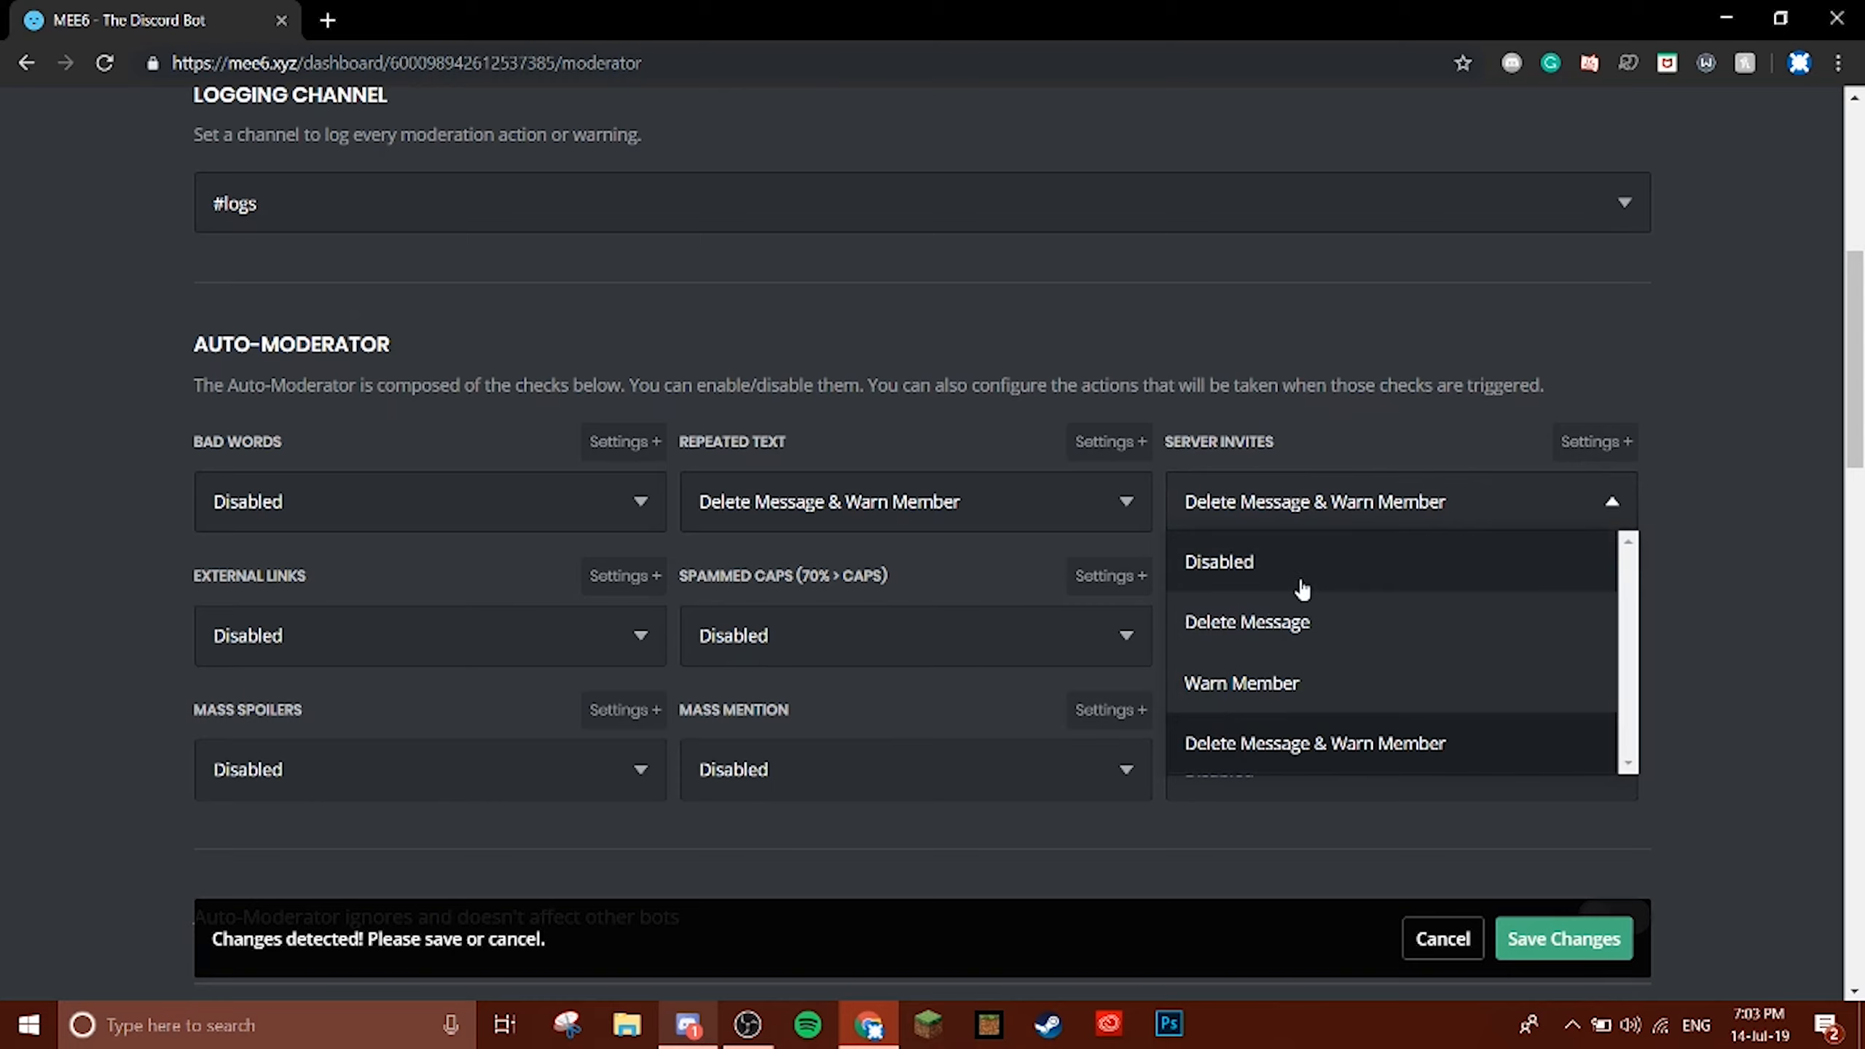
{"action": "left_click", "coordinate": [1310, 570]}
{"action": "left_click", "coordinate": [1346, 520]}
{"action": "left_click", "coordinate": [1321, 518]}
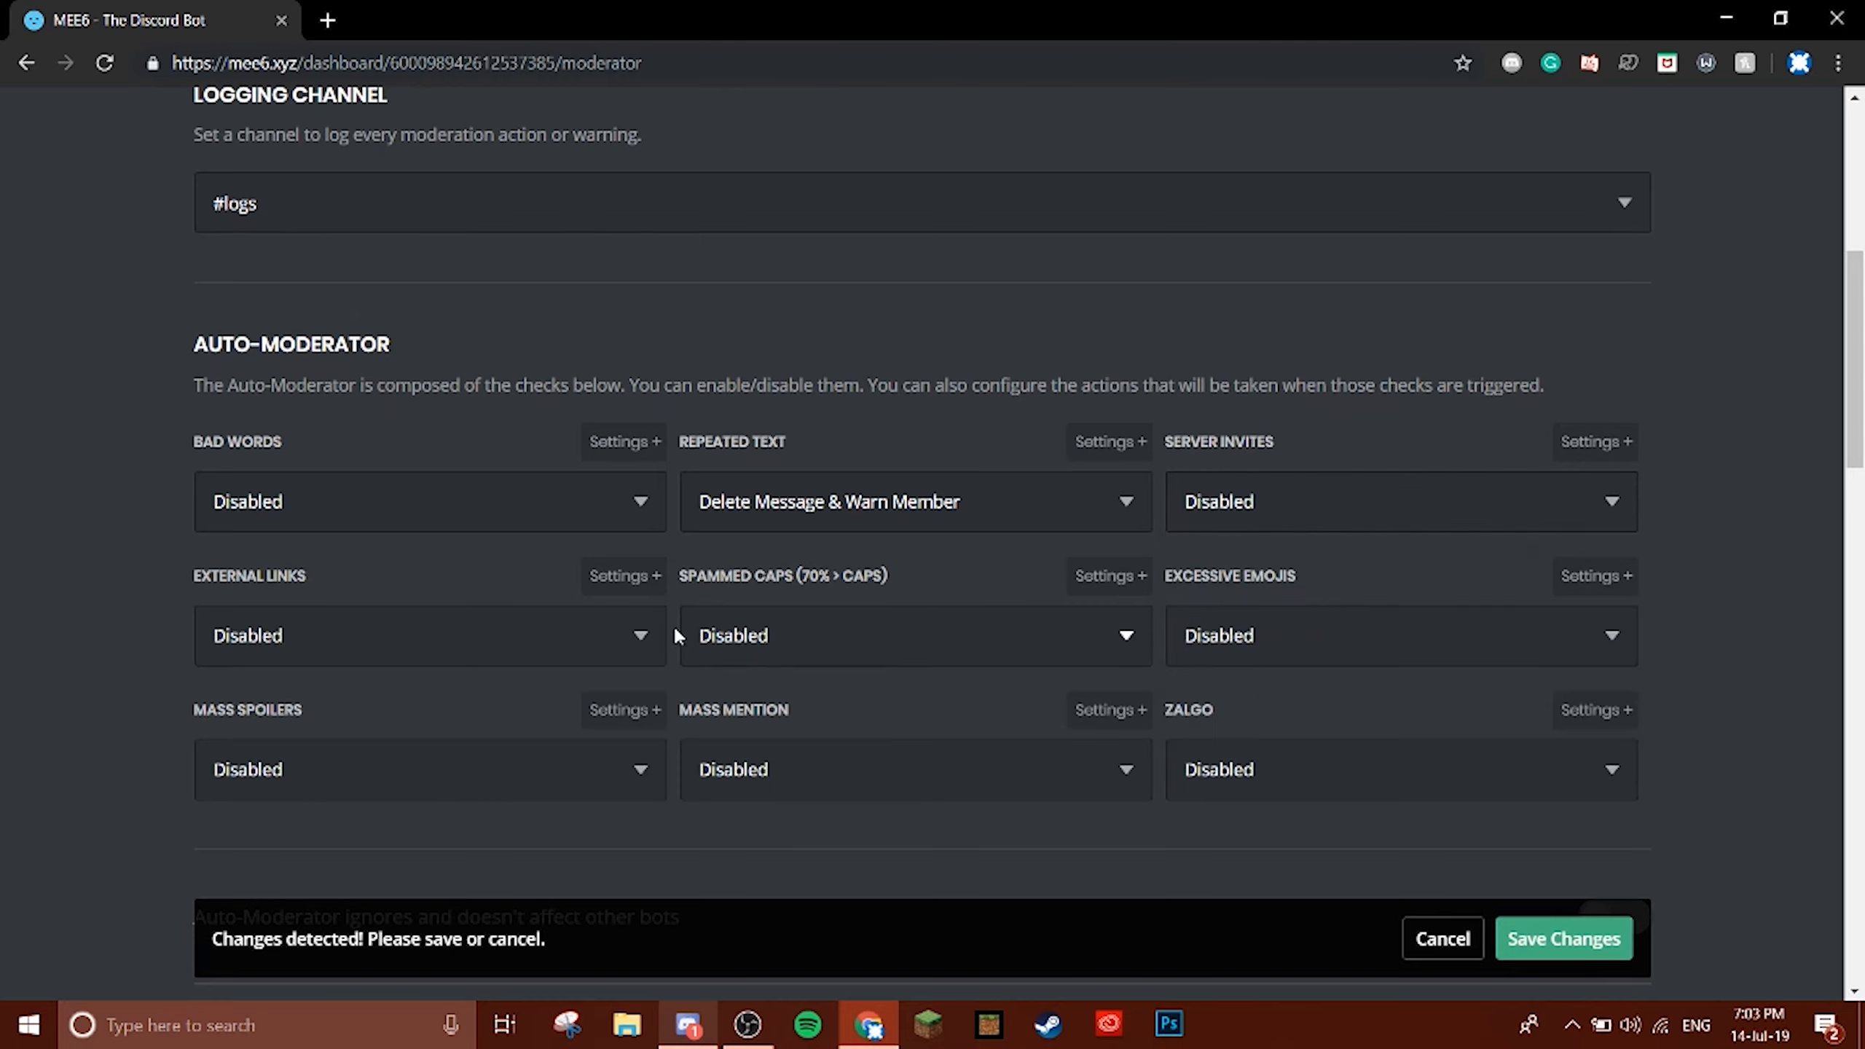
{"action": "left_click", "coordinate": [640, 637]}
{"action": "scroll", "coordinate": [816, 643], "scroll_direction": "down", "scroll_amount": 3}
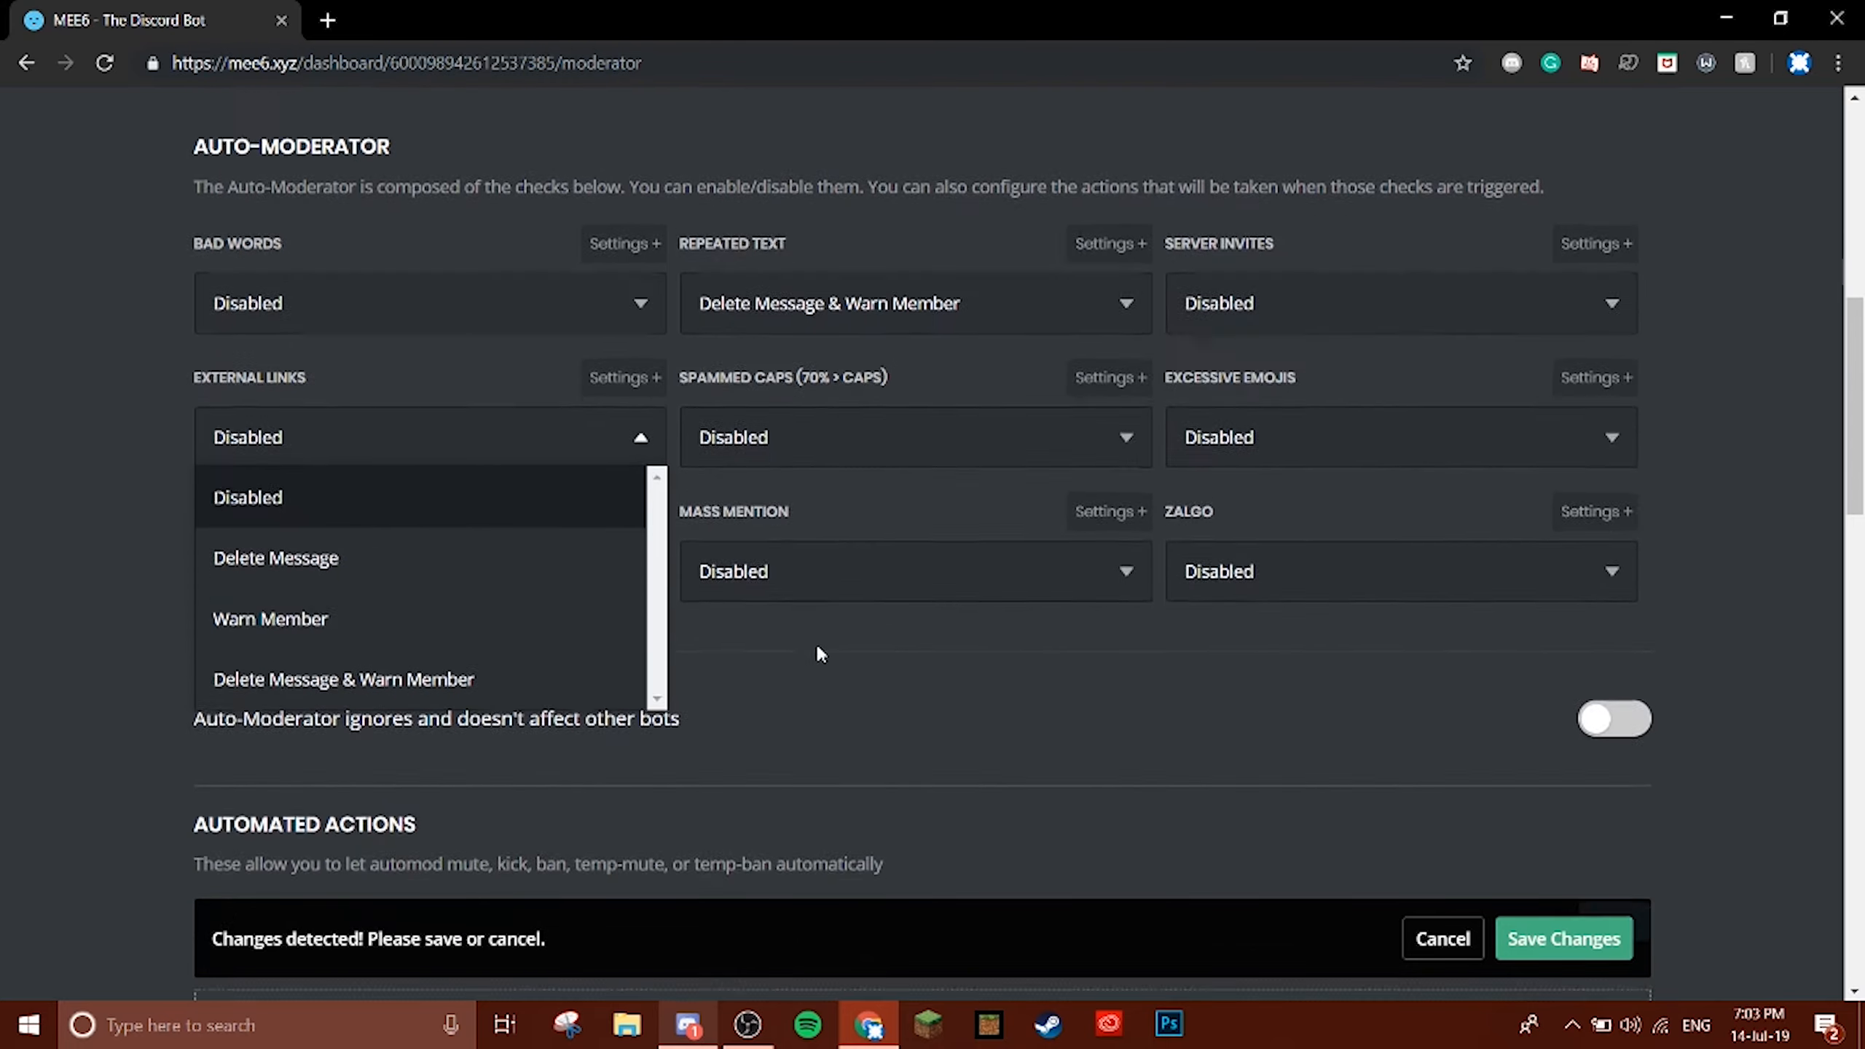
{"action": "left_click", "coordinate": [811, 637]}
{"action": "left_click", "coordinate": [497, 416]}
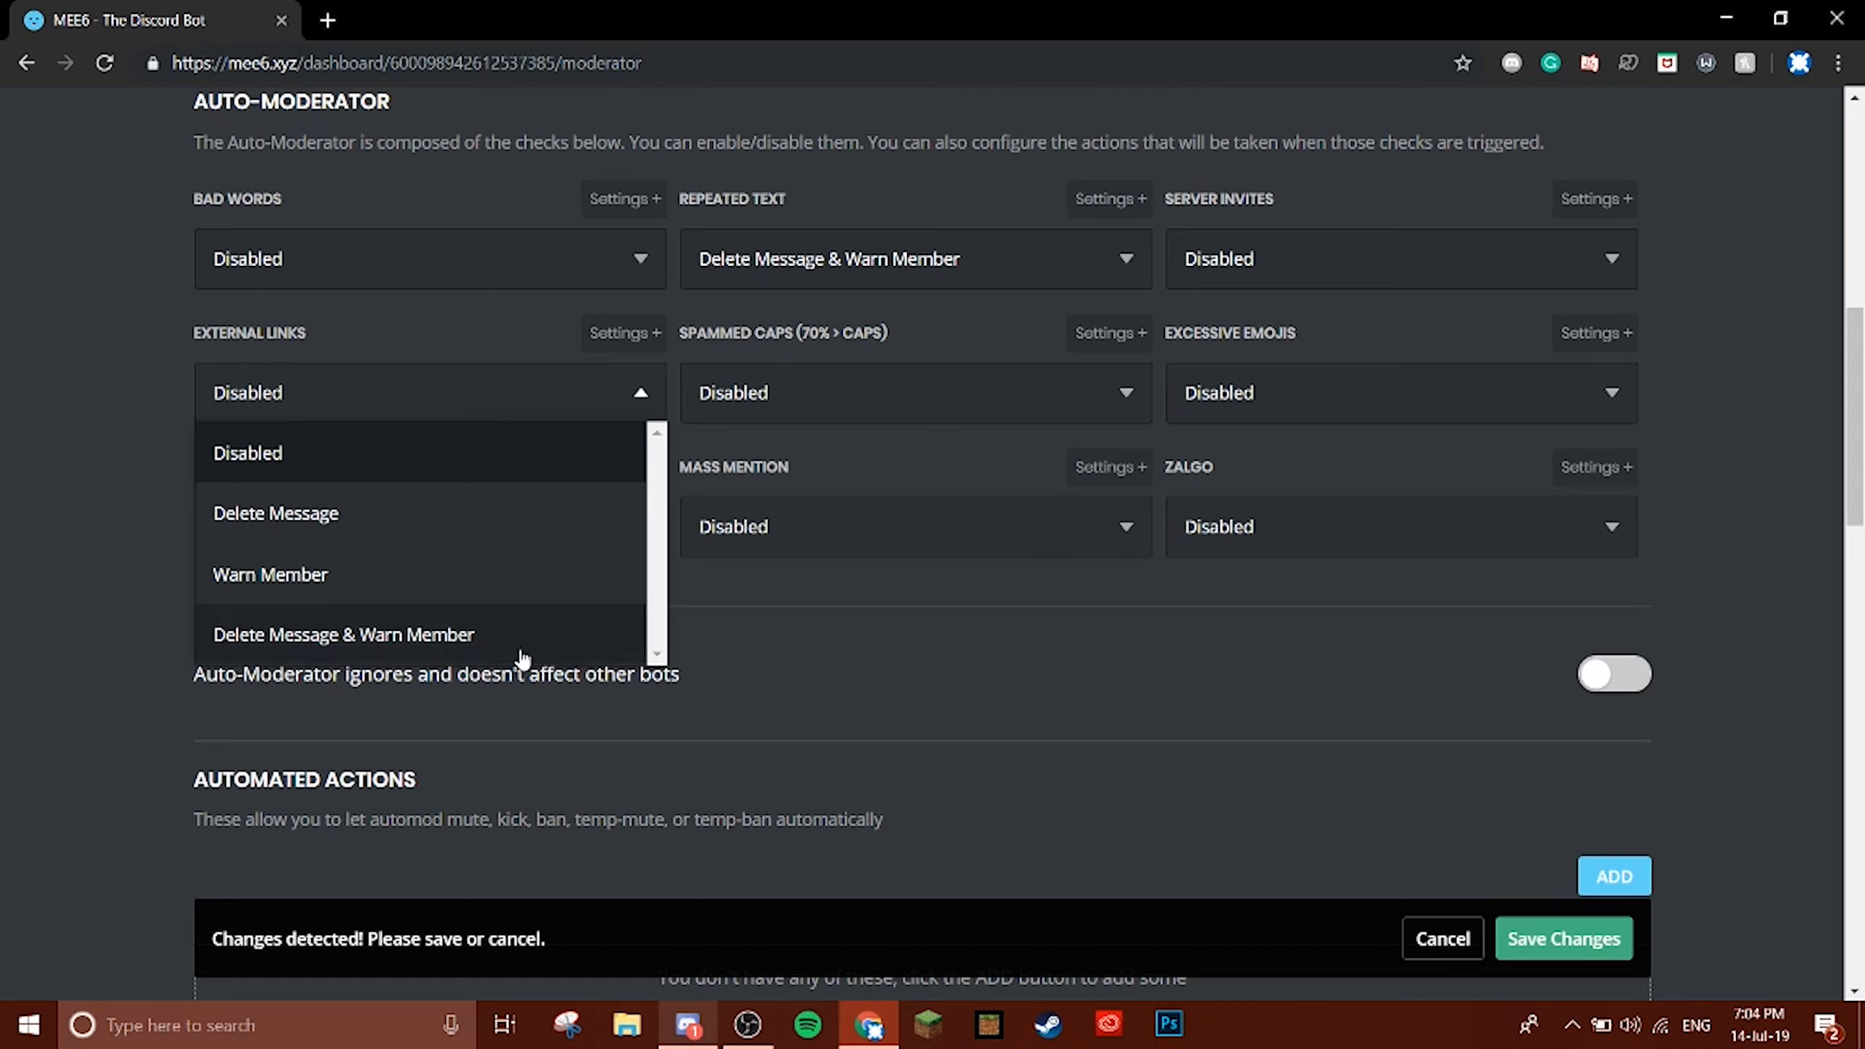
{"action": "left_click", "coordinate": [1283, 261]}
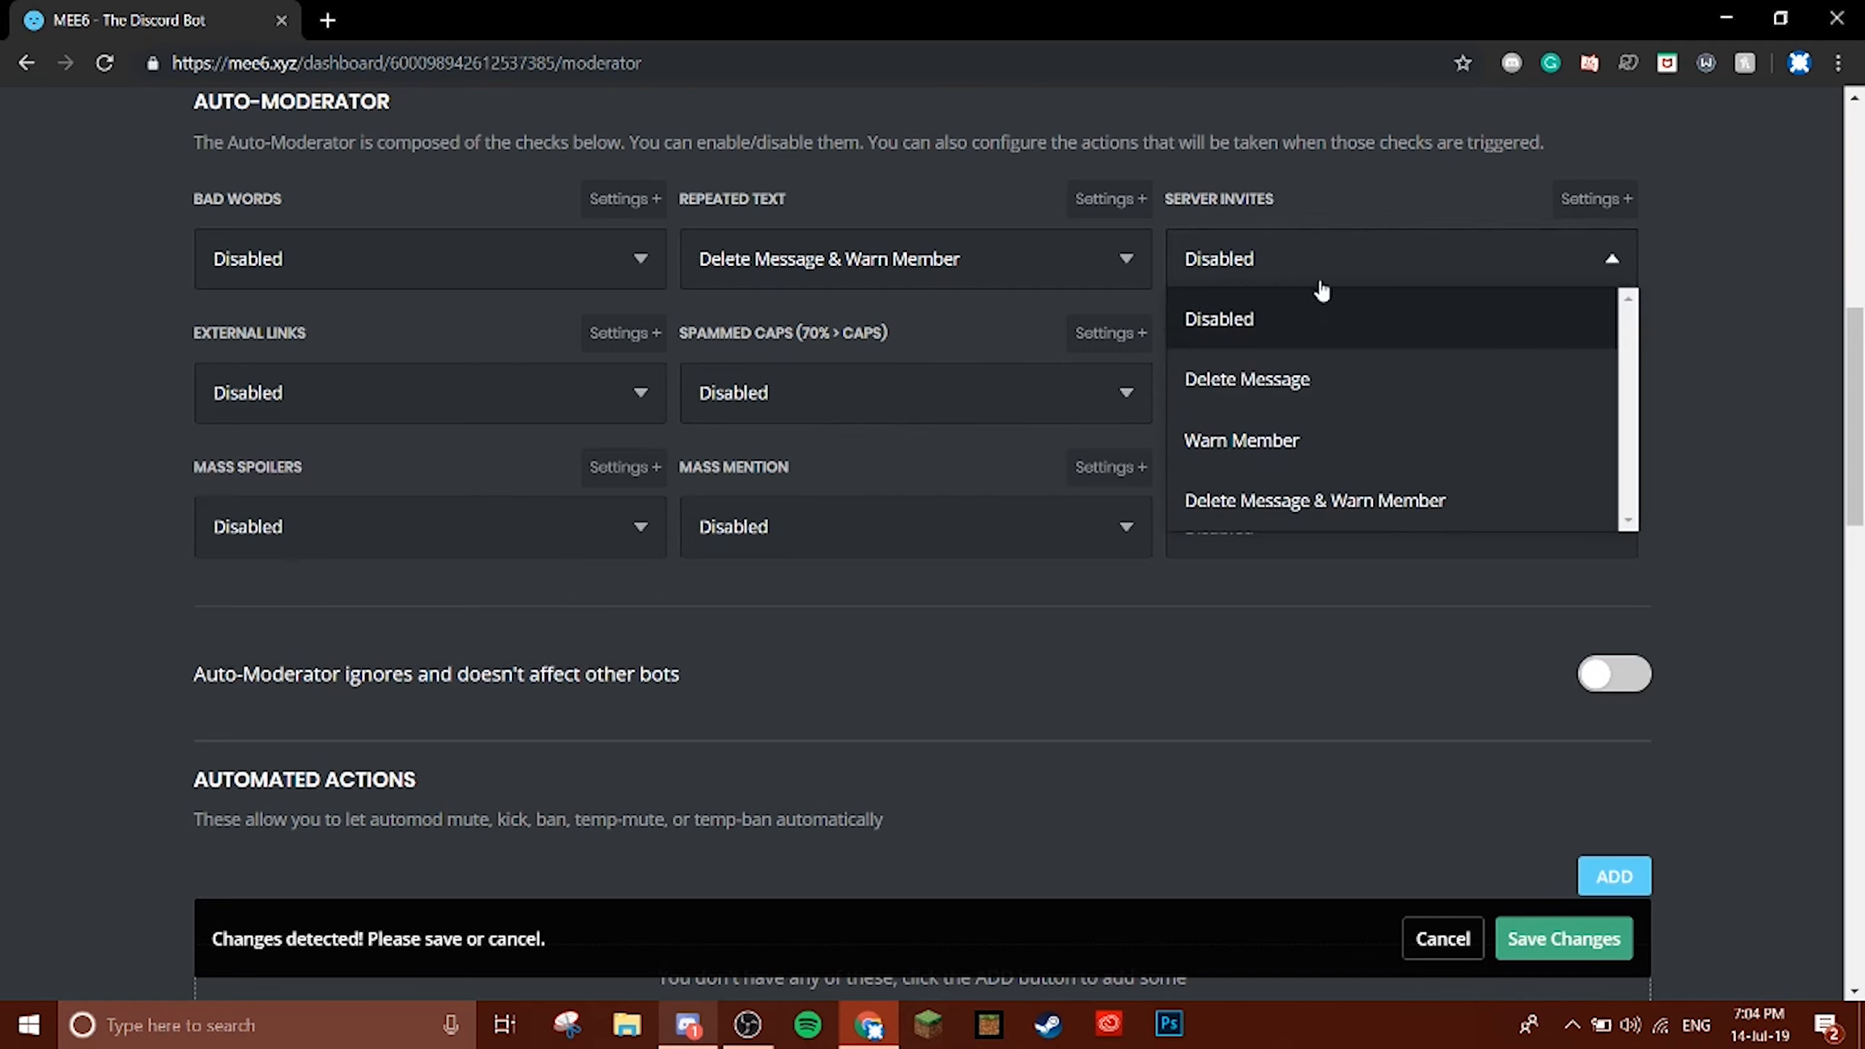
{"action": "left_click", "coordinate": [915, 836]}
Set the Spammed Caps check to Delete Message & Warn Member and the Excessive Emojis check to Delete Message.
{"action": "left_click", "coordinate": [932, 396]}
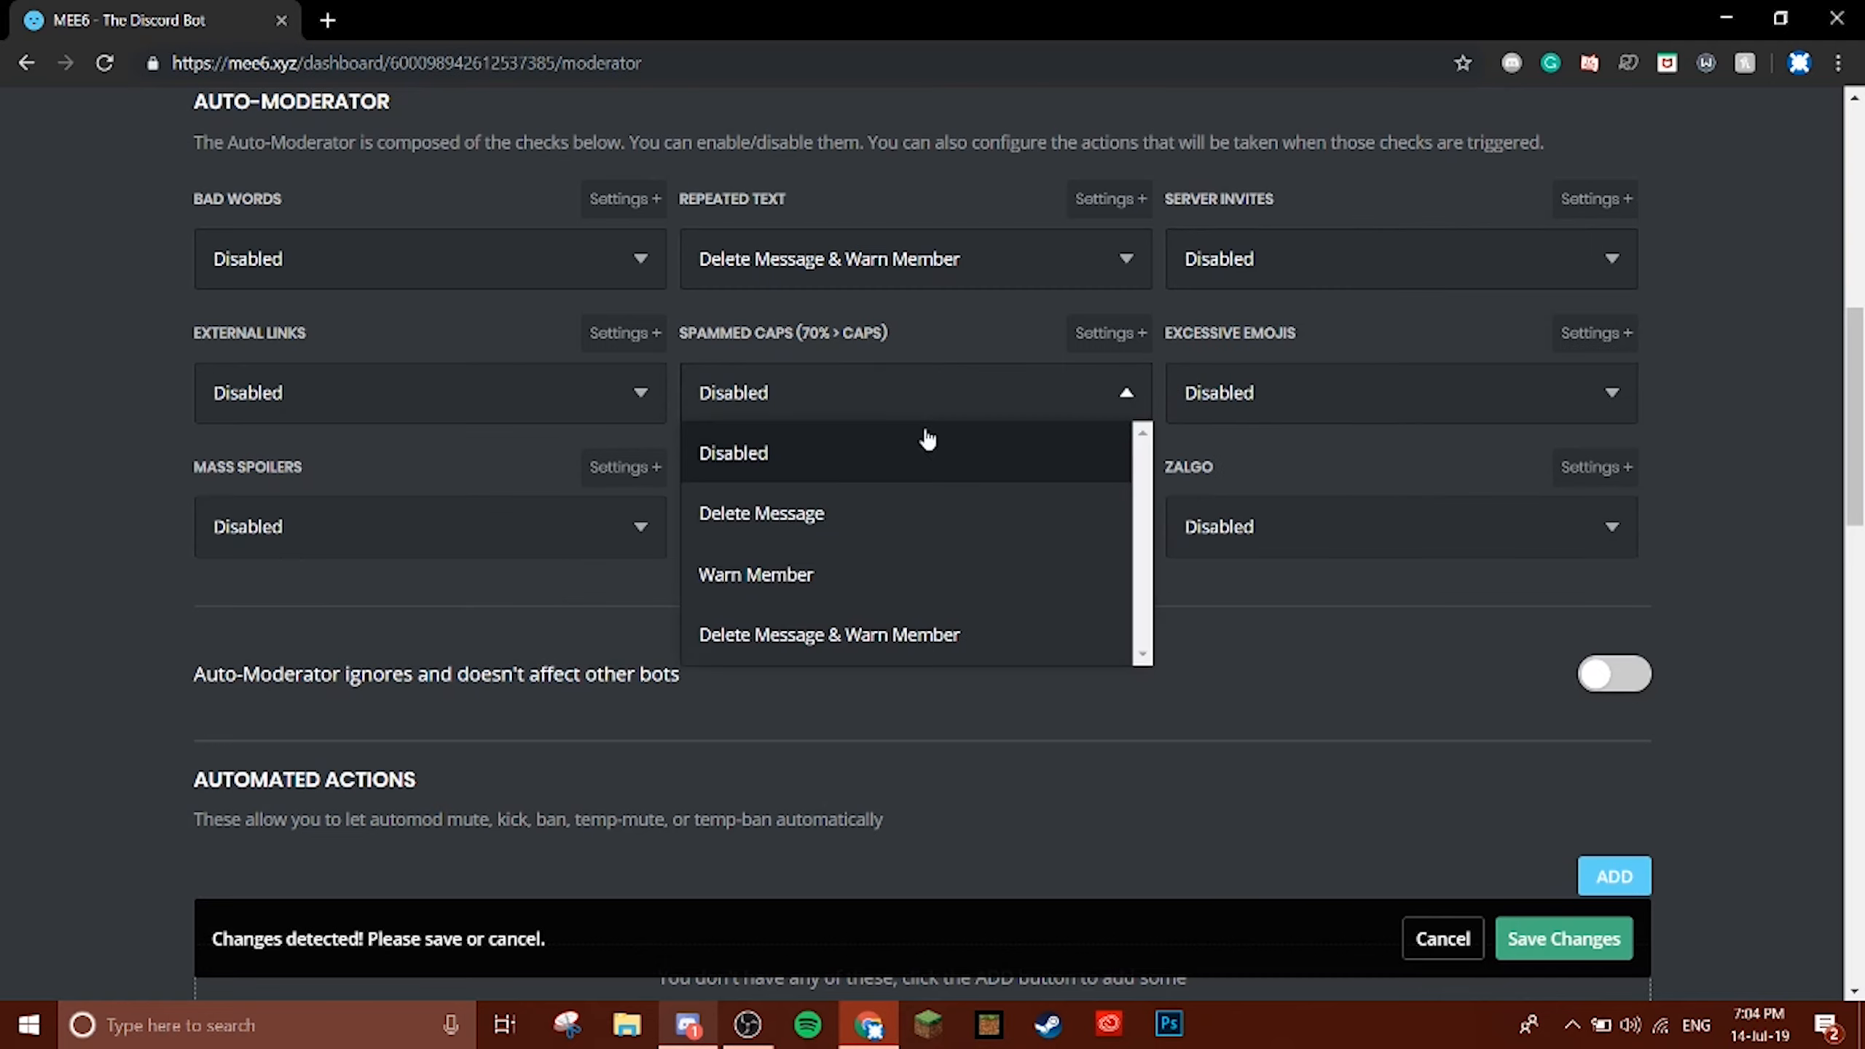
{"action": "left_click", "coordinate": [846, 635]}
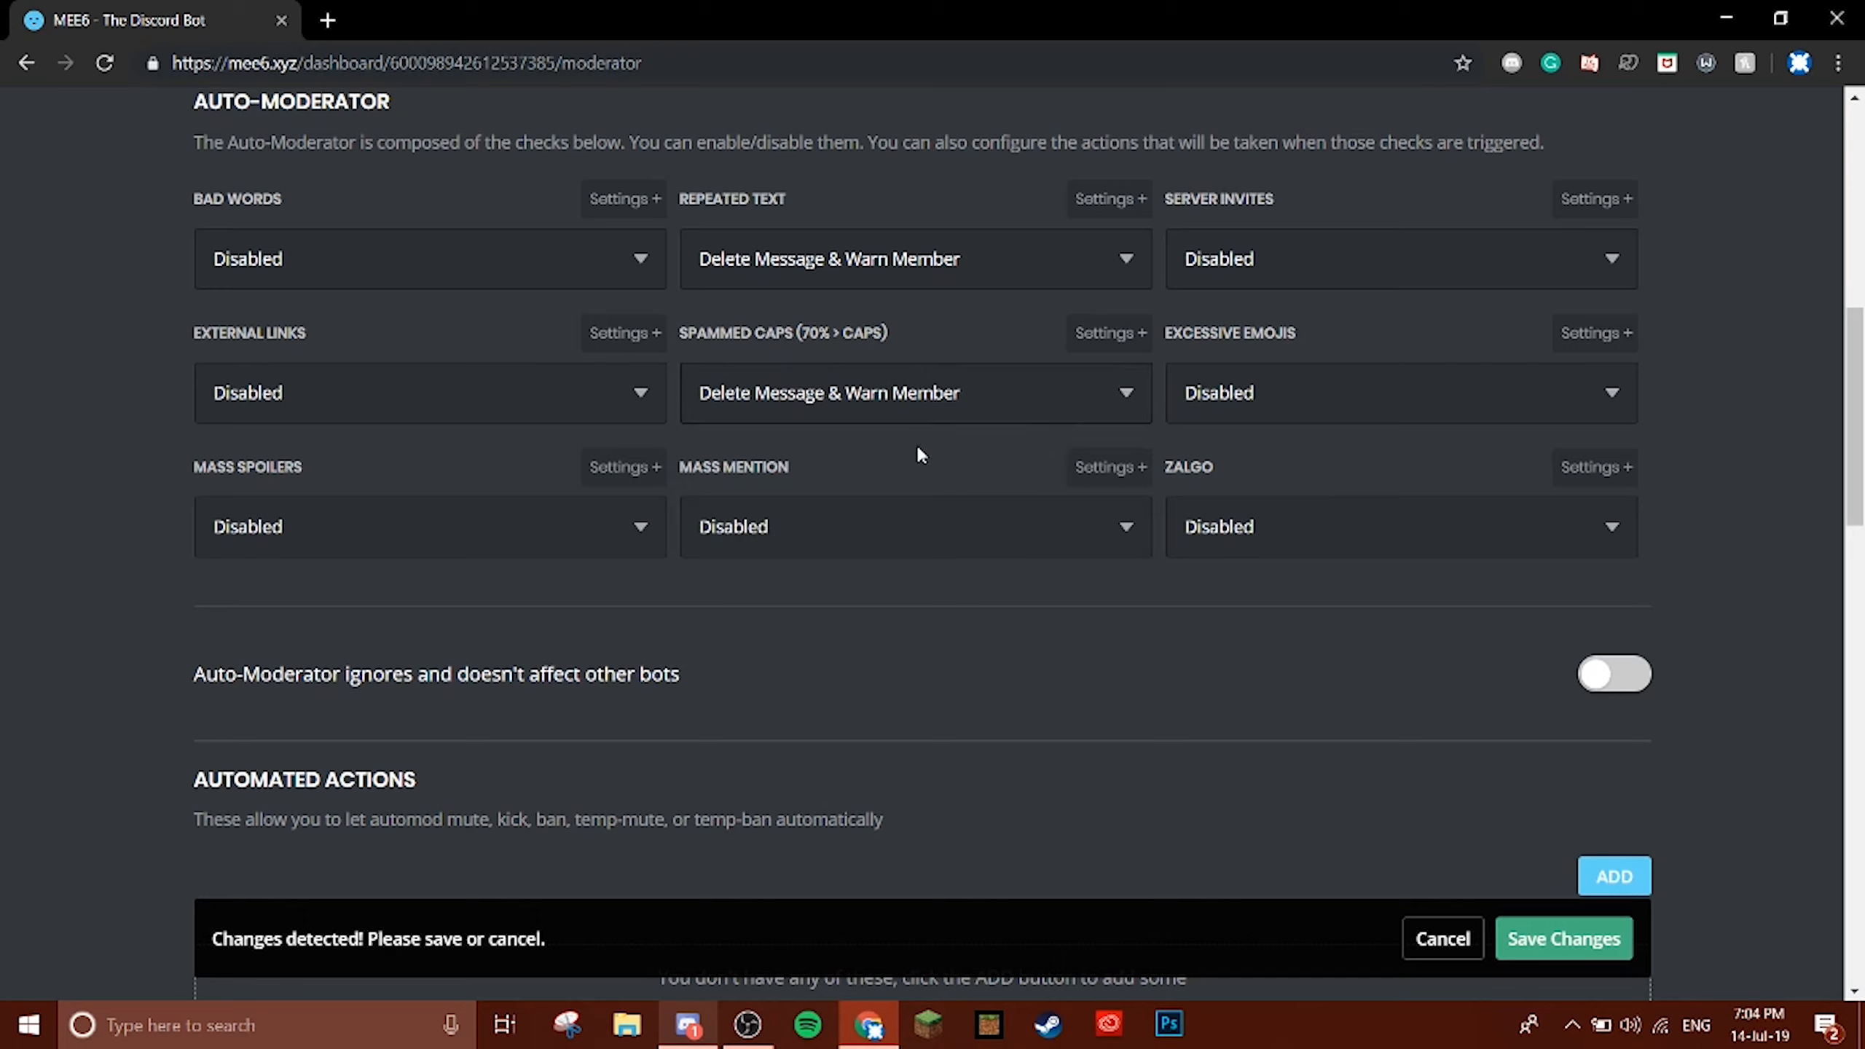
{"action": "left_click", "coordinate": [1266, 404]}
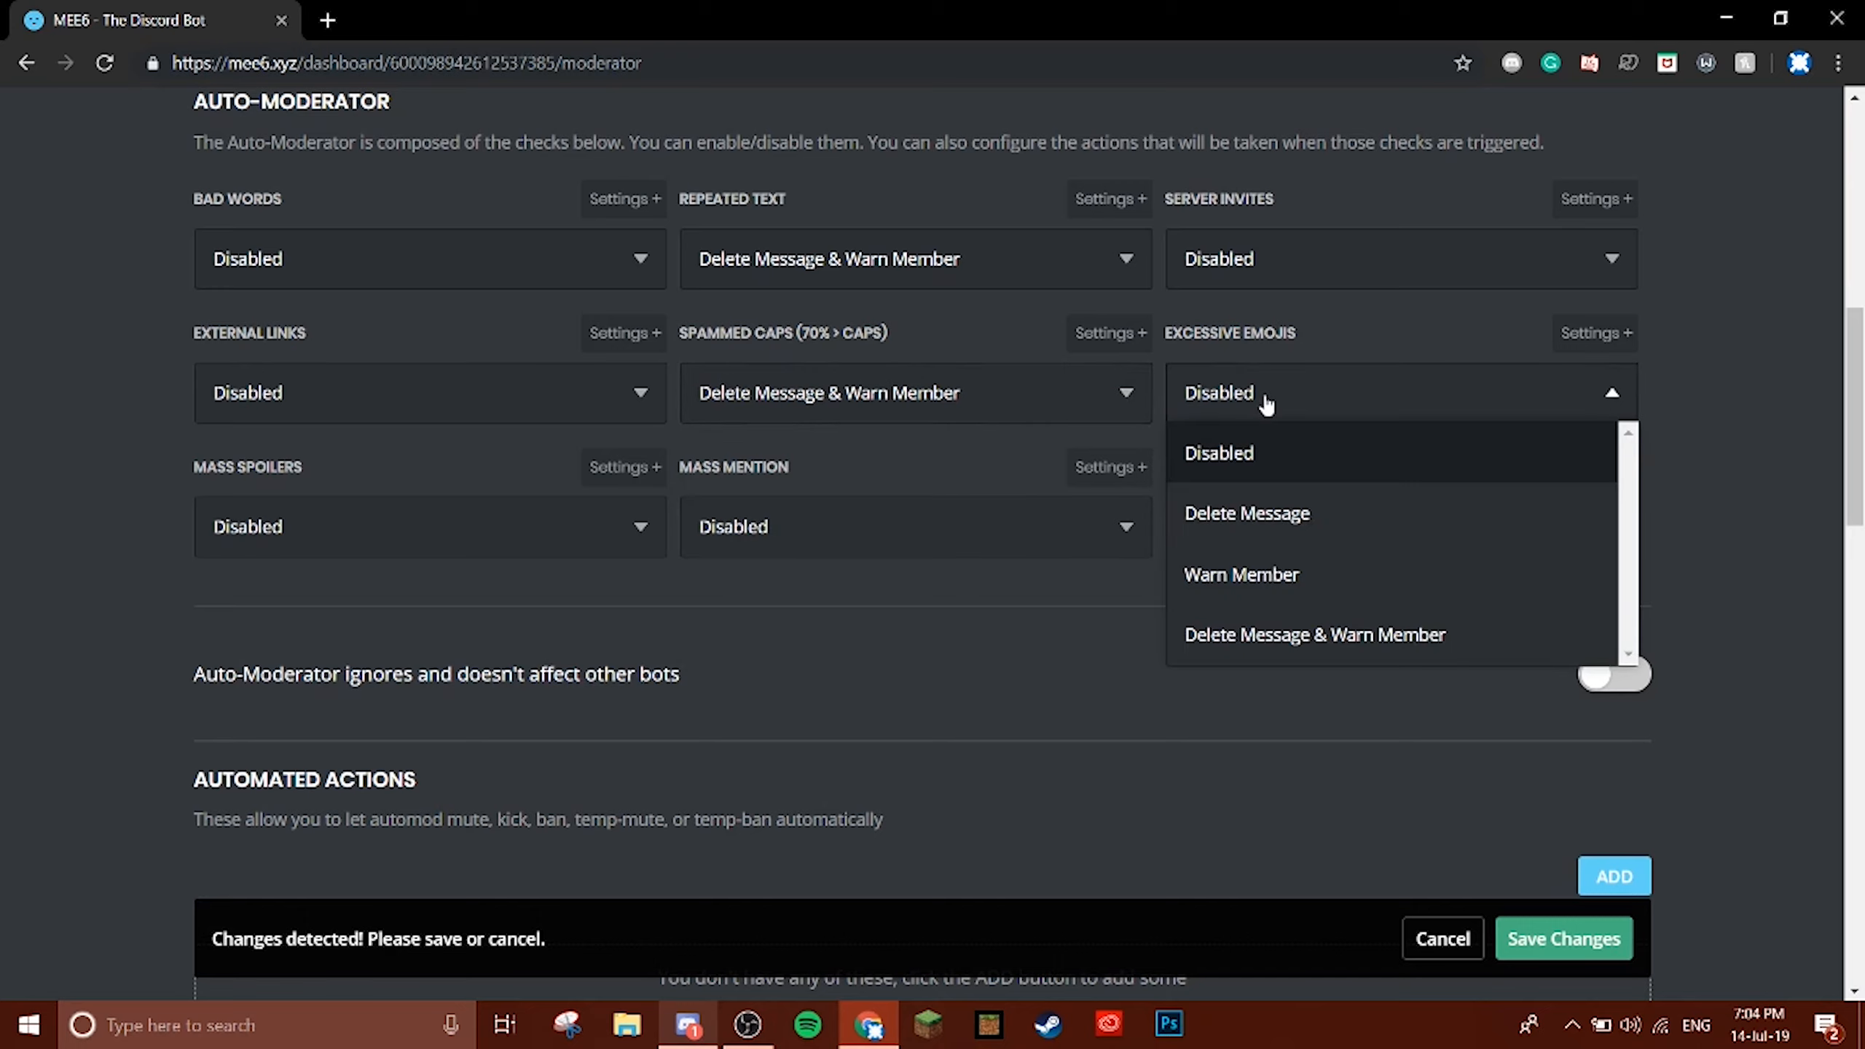
{"action": "left_click", "coordinate": [1267, 517]}
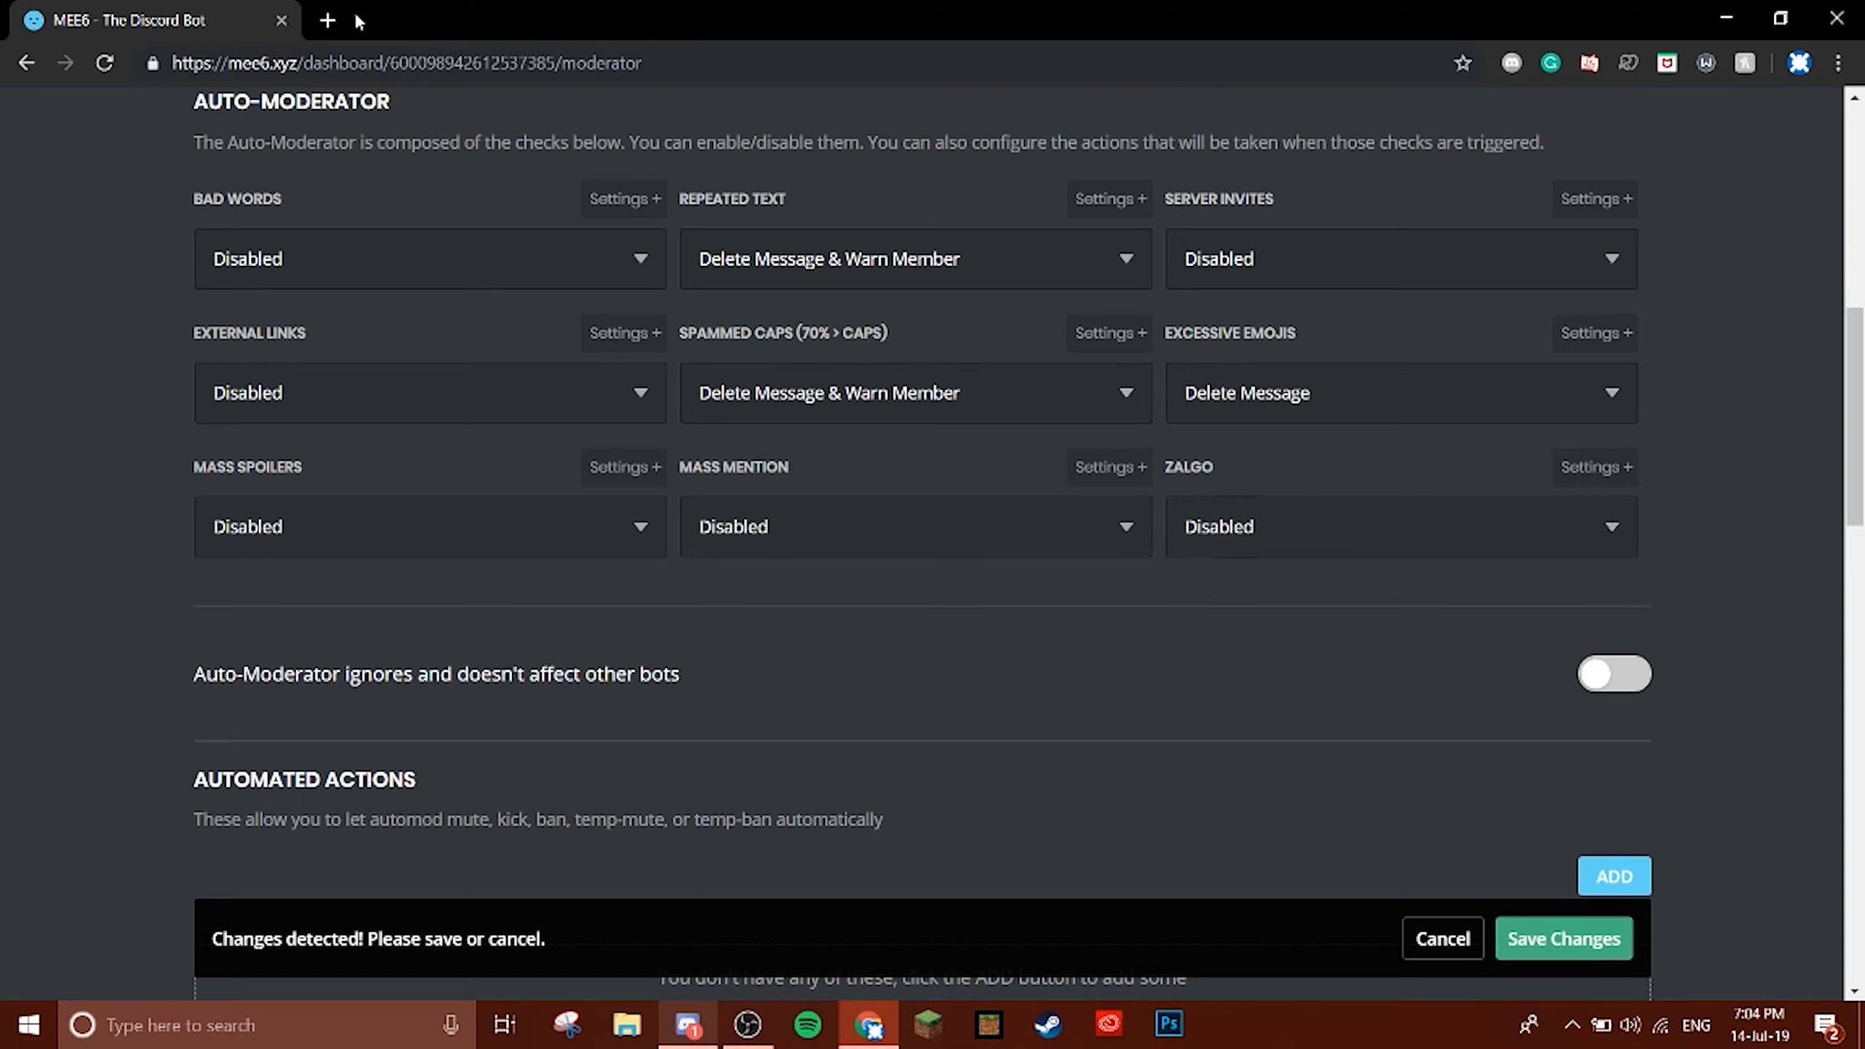
Search Google for zalgo in a new browser tab and examine the sample text on the eeemo.net Zalgo text generator.
{"action": "left_click", "coordinate": [330, 16]}
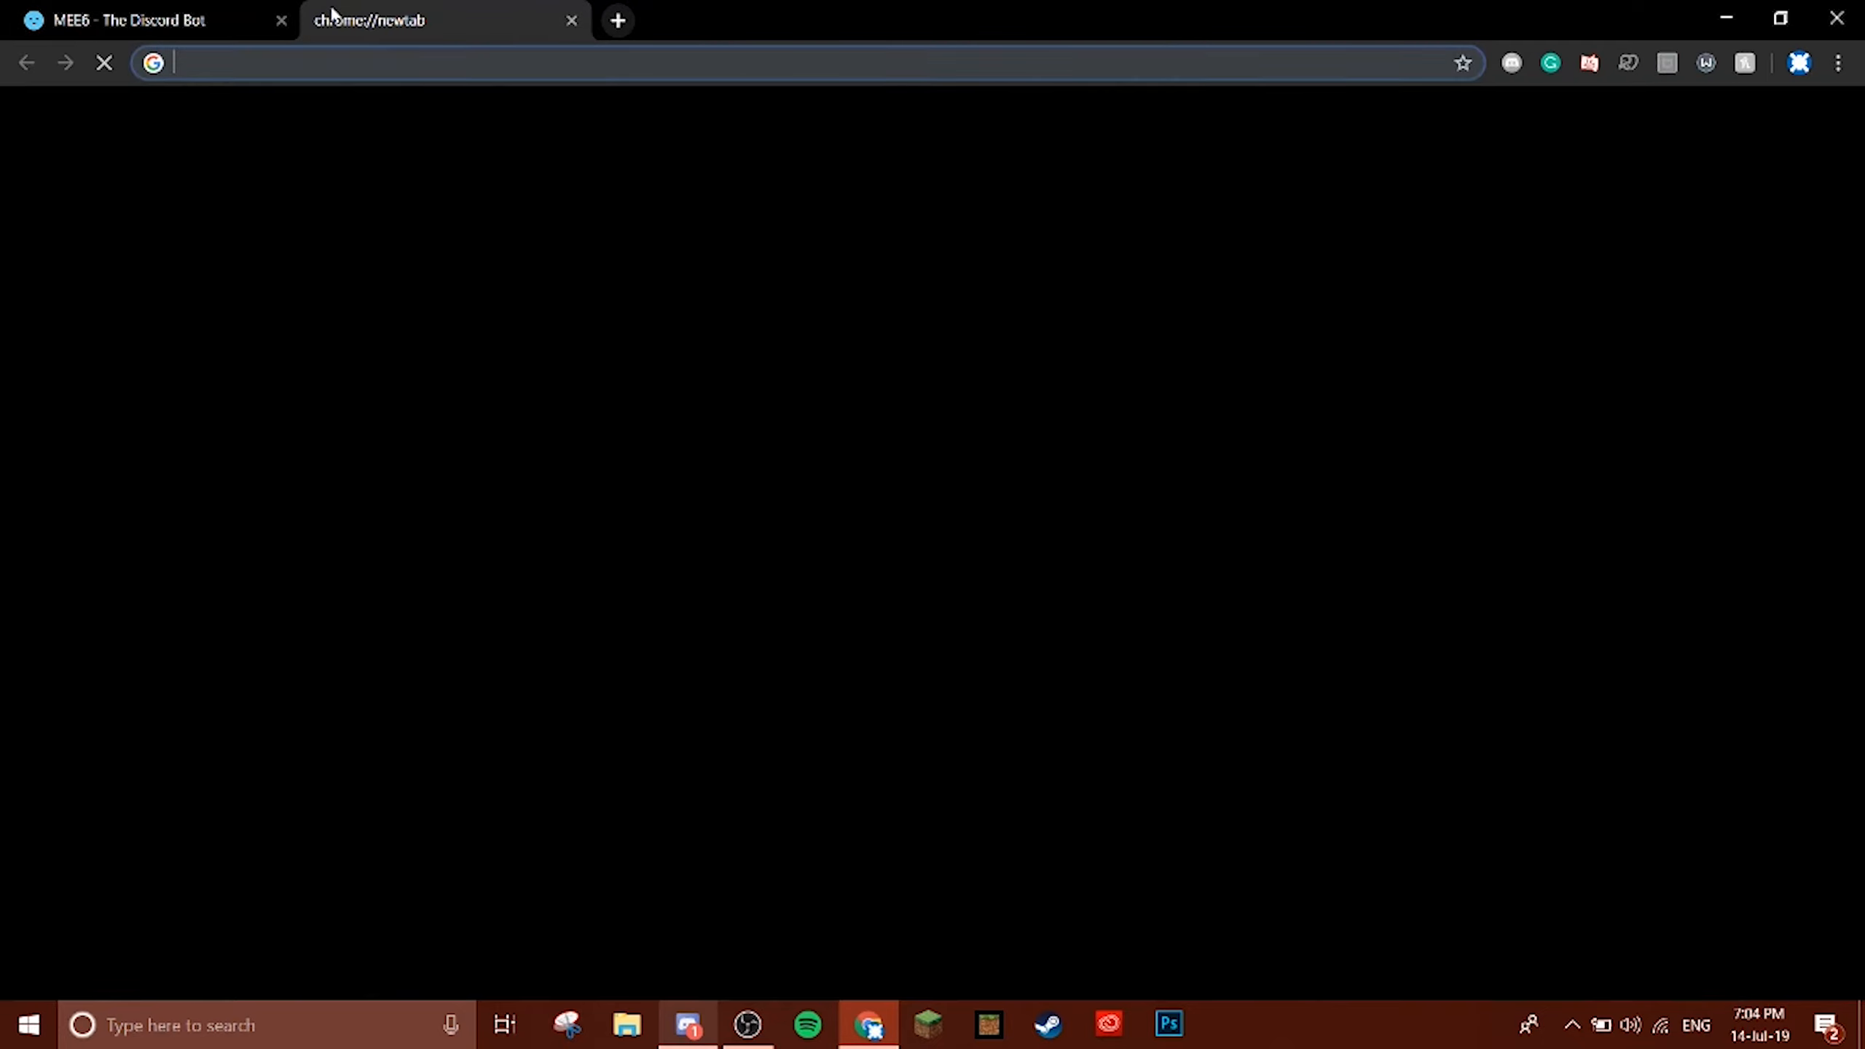
{"action": "type", "text": "zalgo"}
{"action": "key", "text": "Return"}
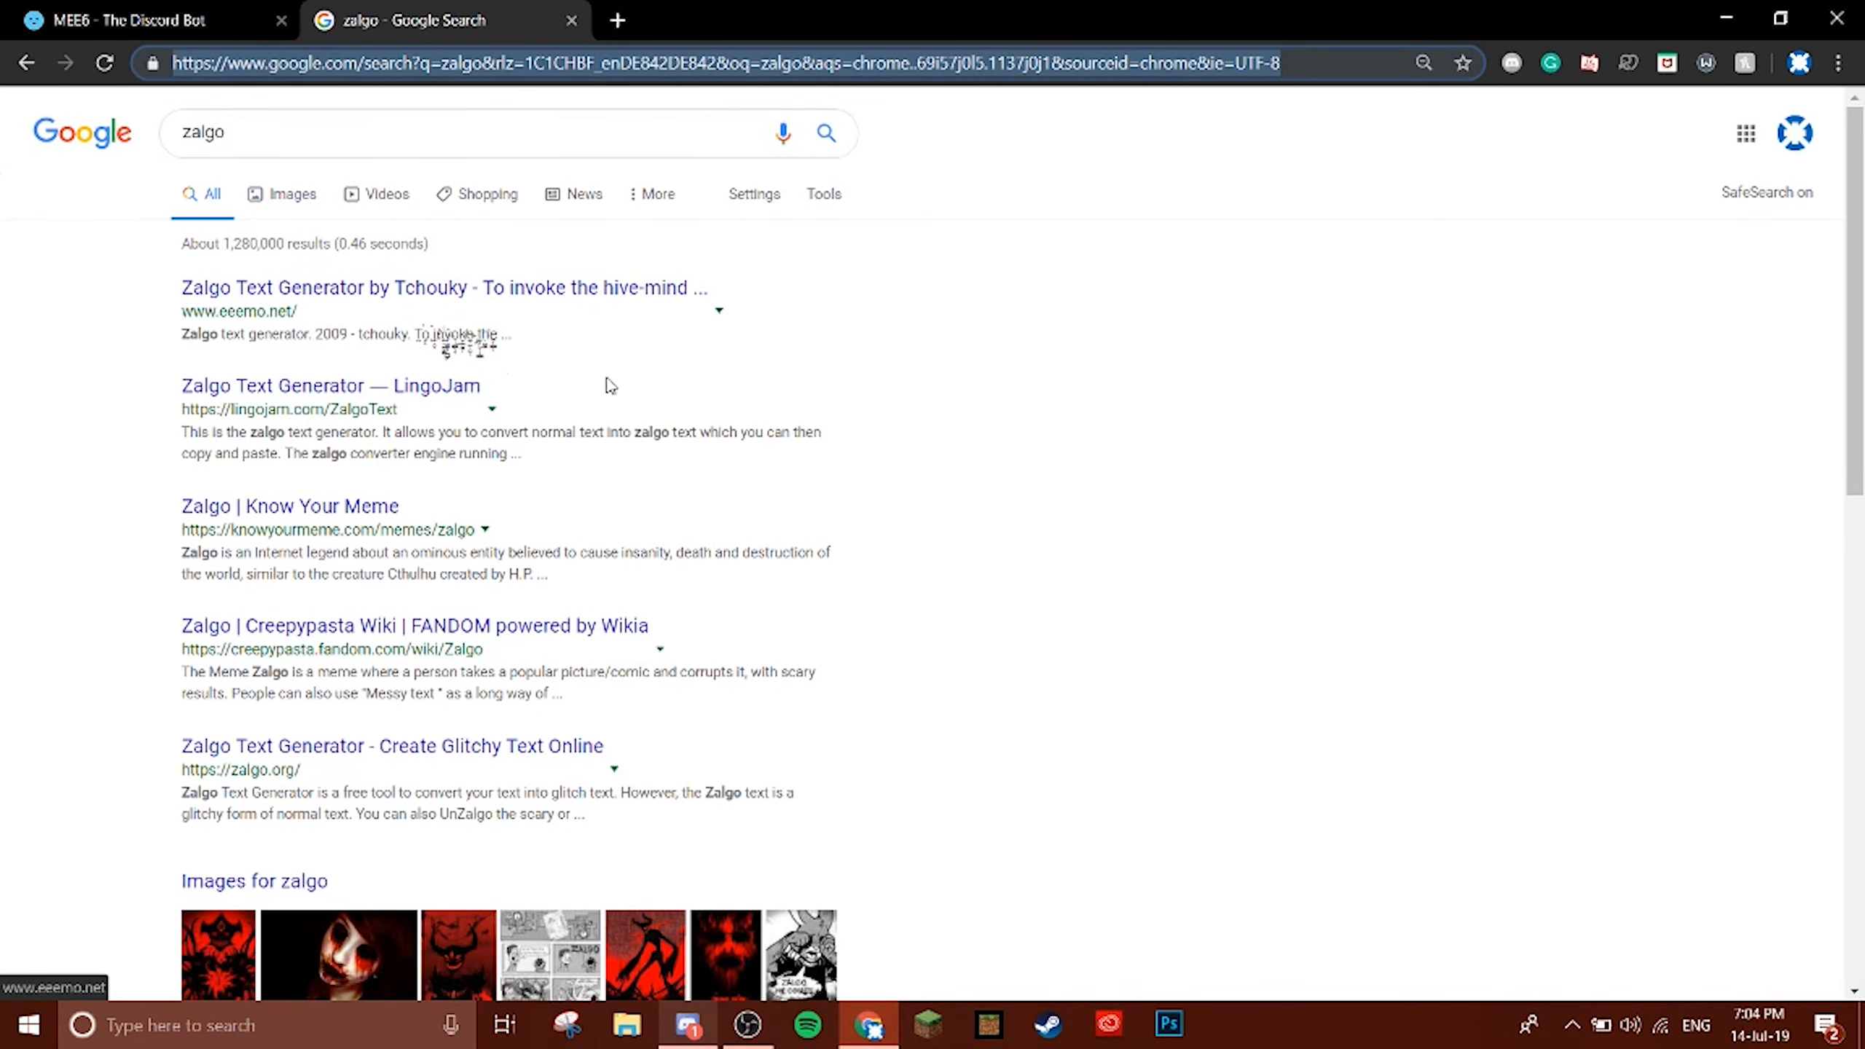
{"action": "left_click", "coordinate": [270, 194]}
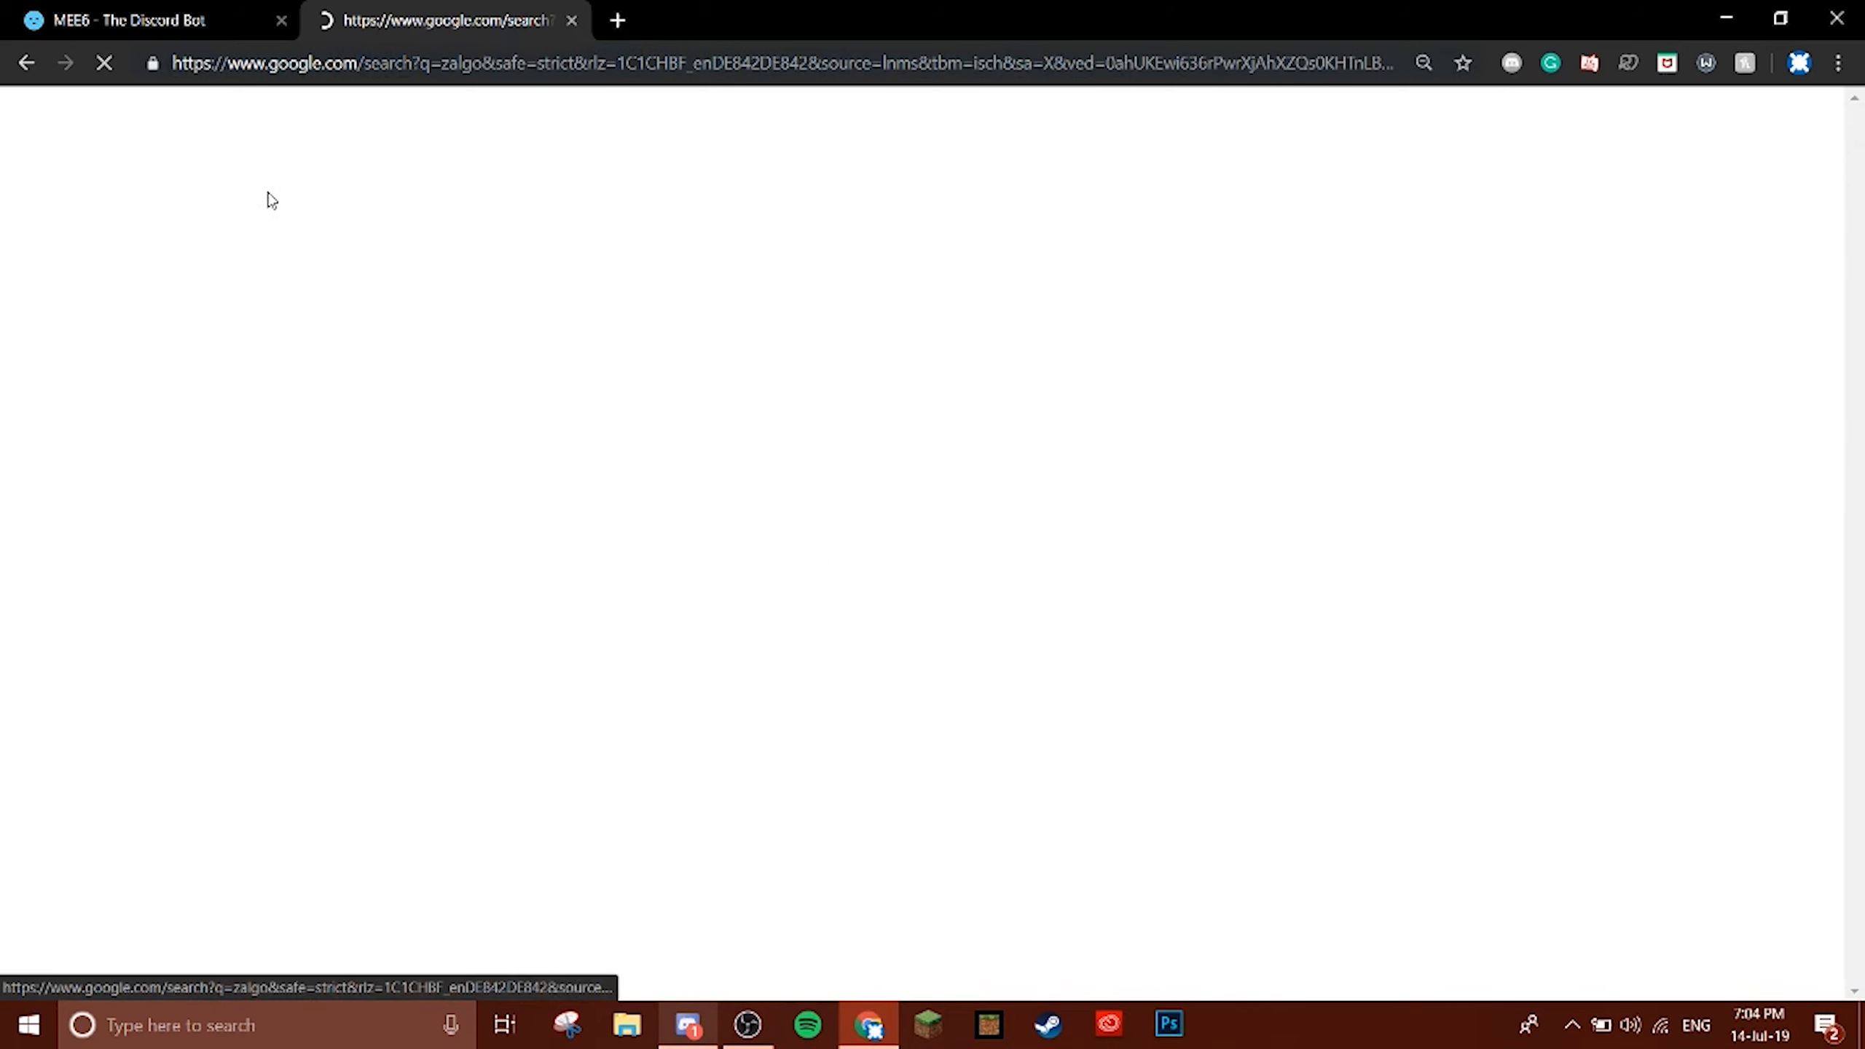
{"action": "key", "text": "alt+Left"}
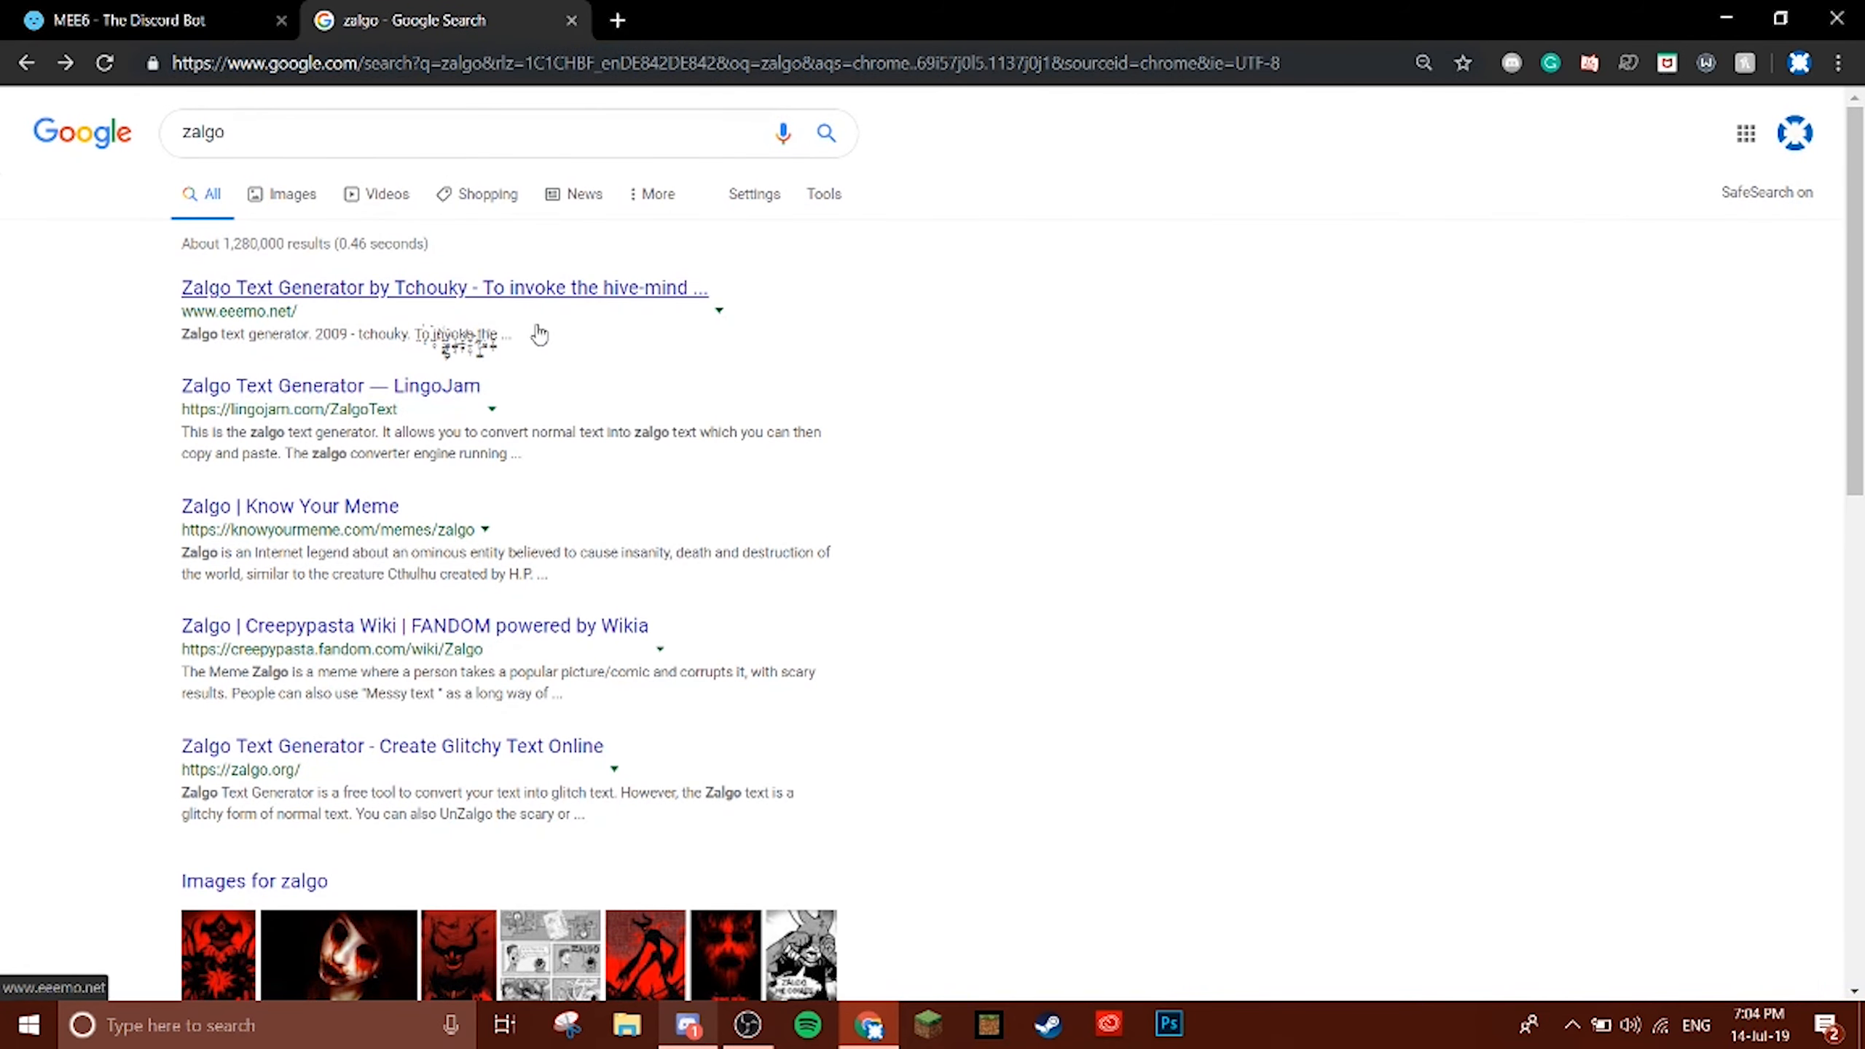
{"action": "left_click", "coordinate": [375, 293]}
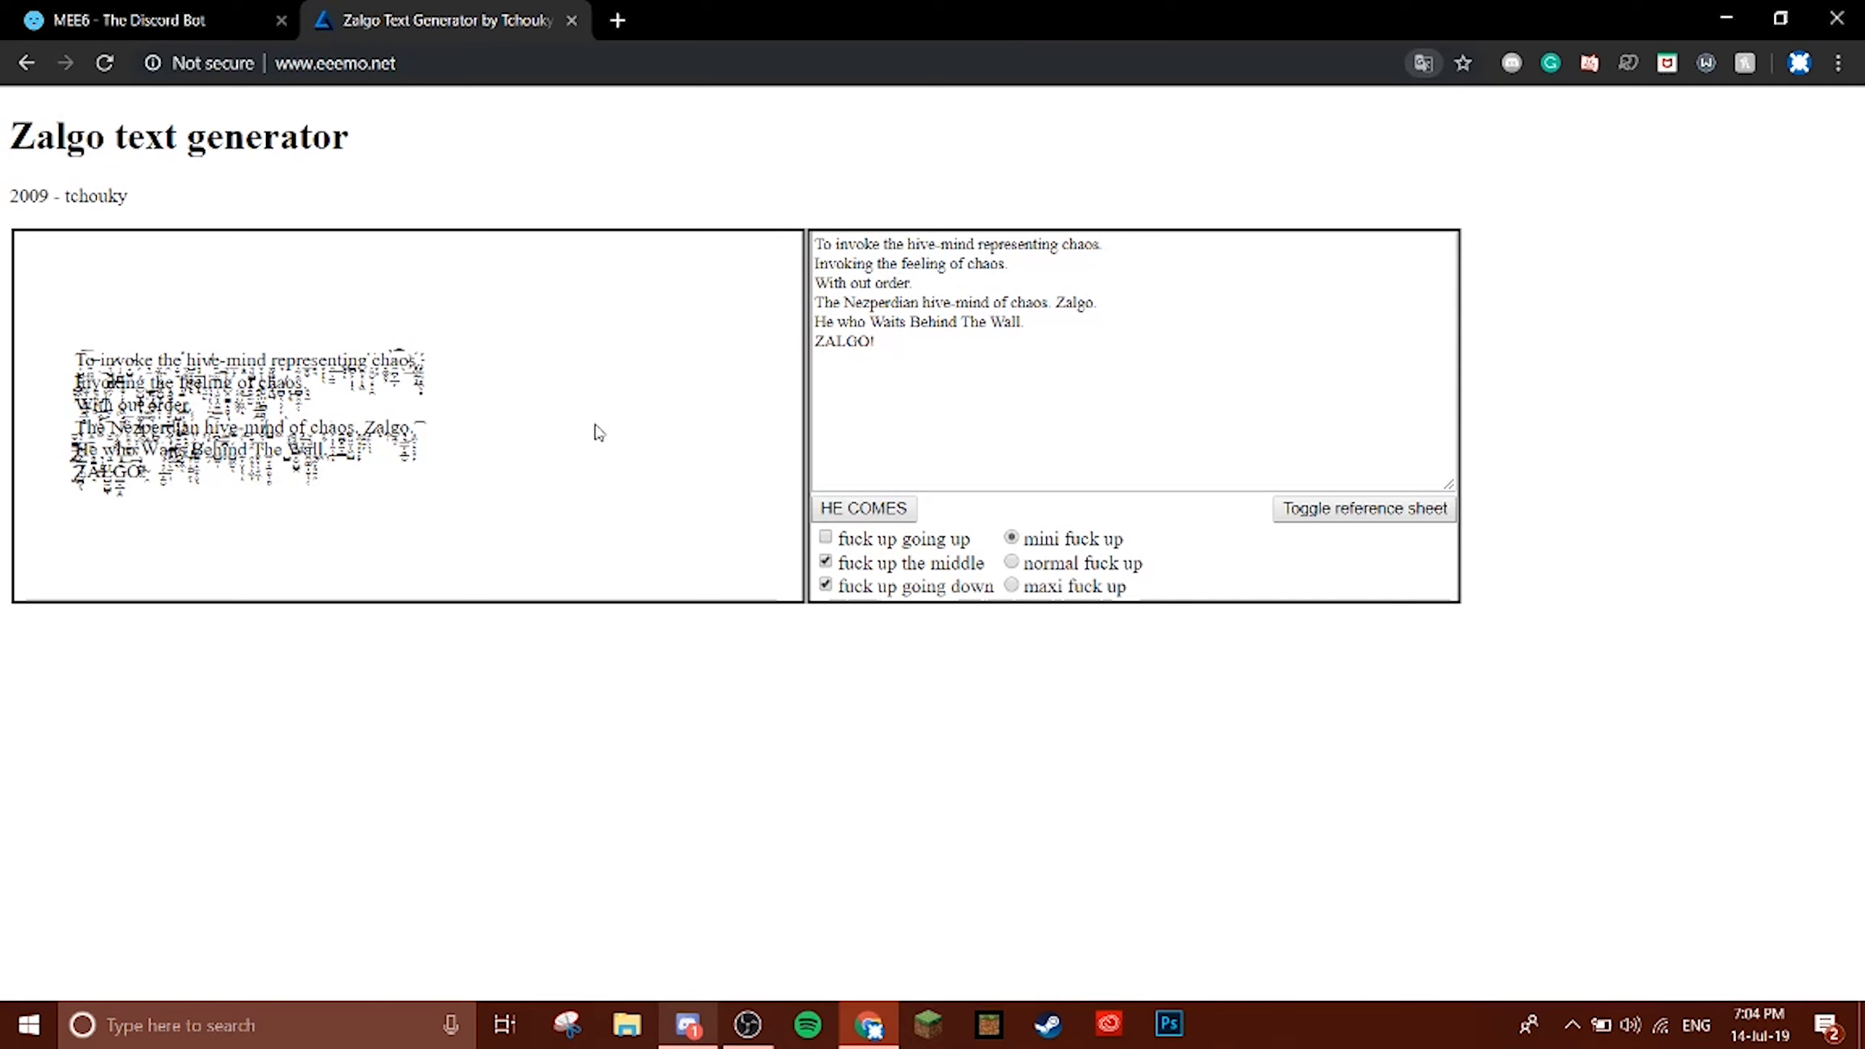
{"action": "left_click_drag", "start_coordinate": [357, 468], "coordinate": [96, 354]}
{"action": "left_click", "coordinate": [142, 283]}
Return to the MEE6 dashboard and set the Mass Mention check to Delete Message & Warn Member.
{"action": "left_click", "coordinate": [147, 19]}
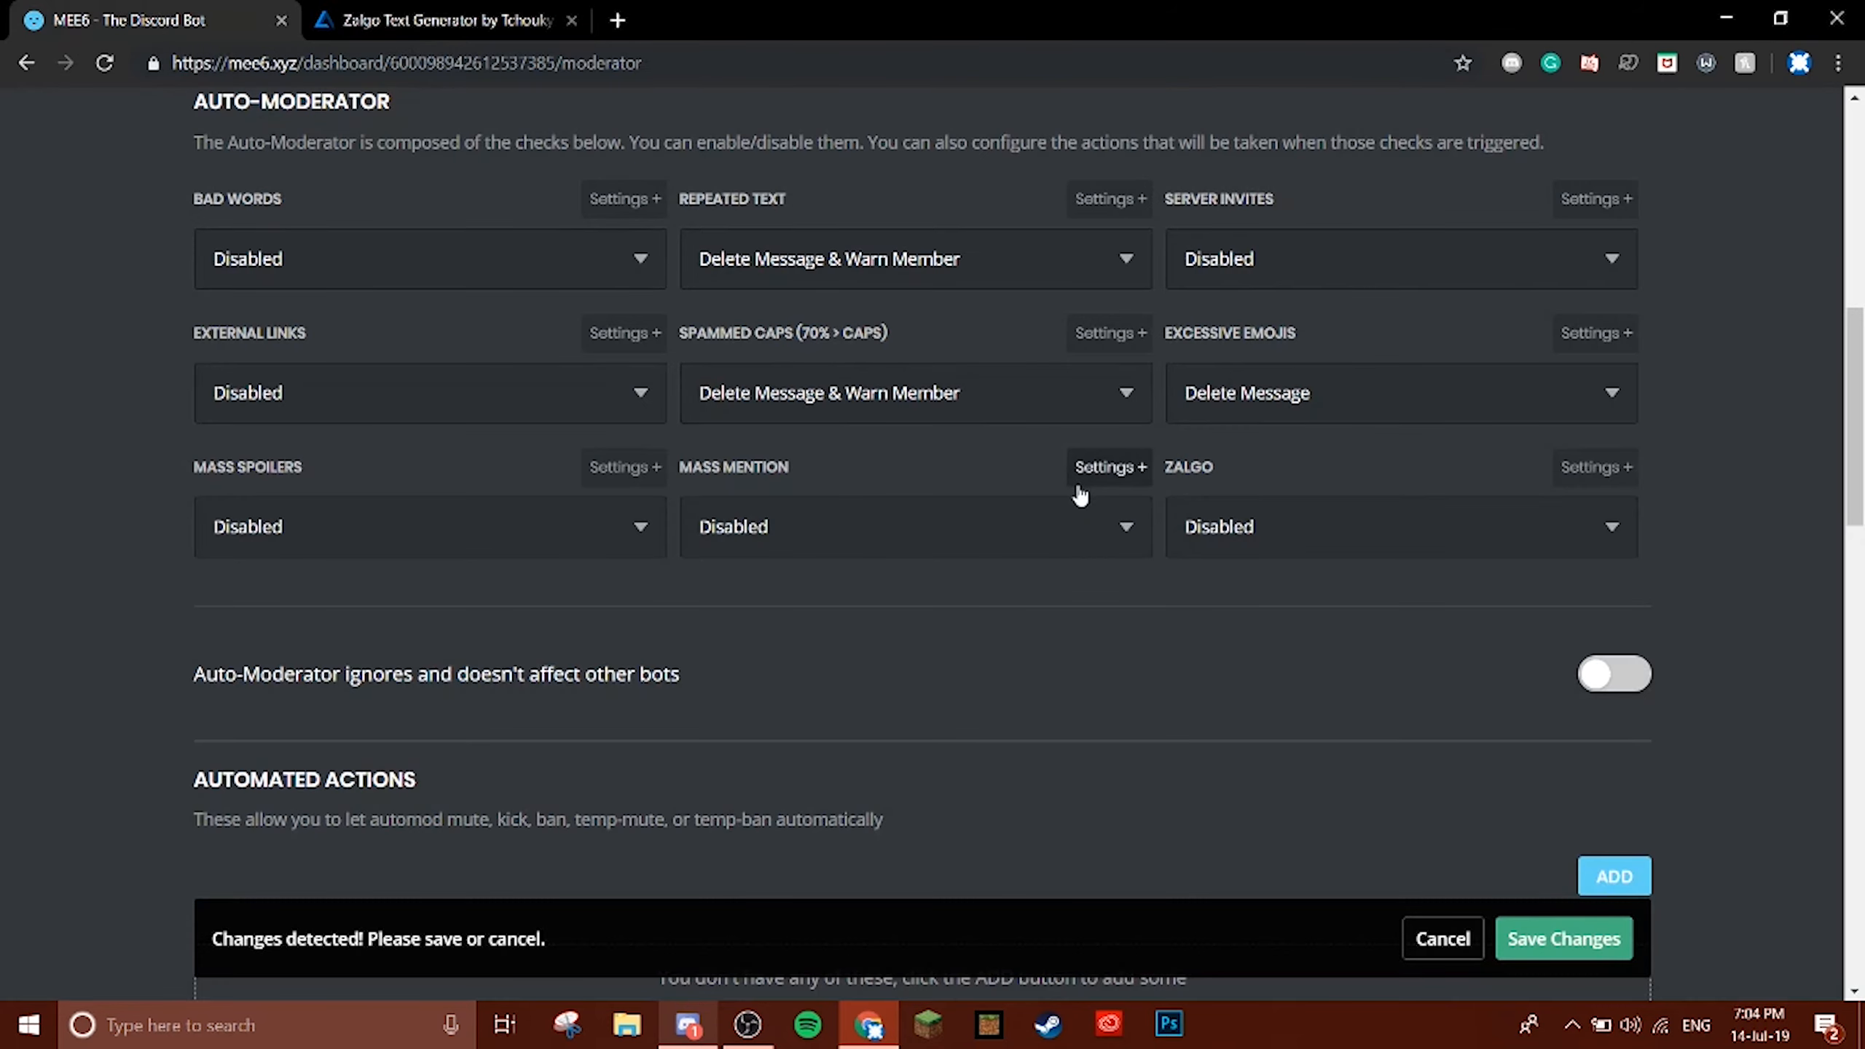
{"action": "left_click", "coordinate": [909, 543]}
{"action": "left_click", "coordinate": [795, 771]}
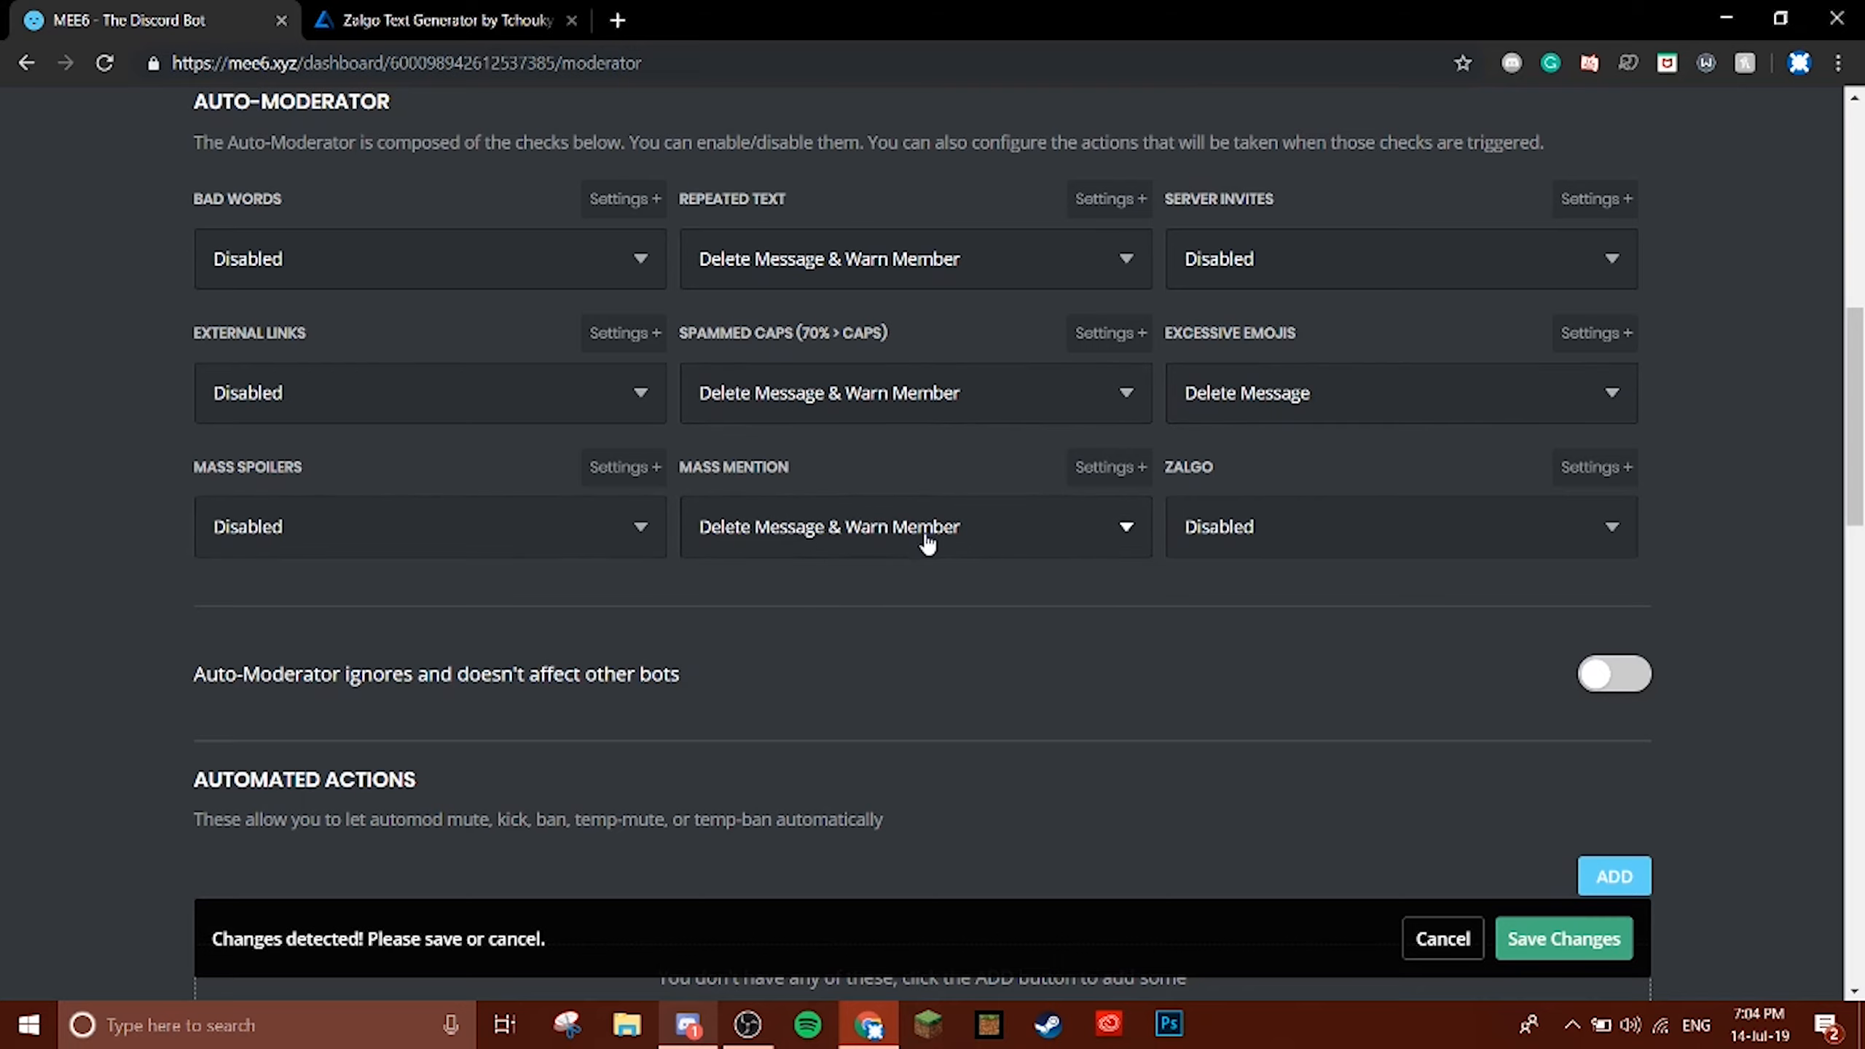
Add an automated action that temp mutes a member for 30 minutes.
{"action": "scroll", "coordinate": [884, 563], "scroll_direction": "down", "scroll_amount": 5}
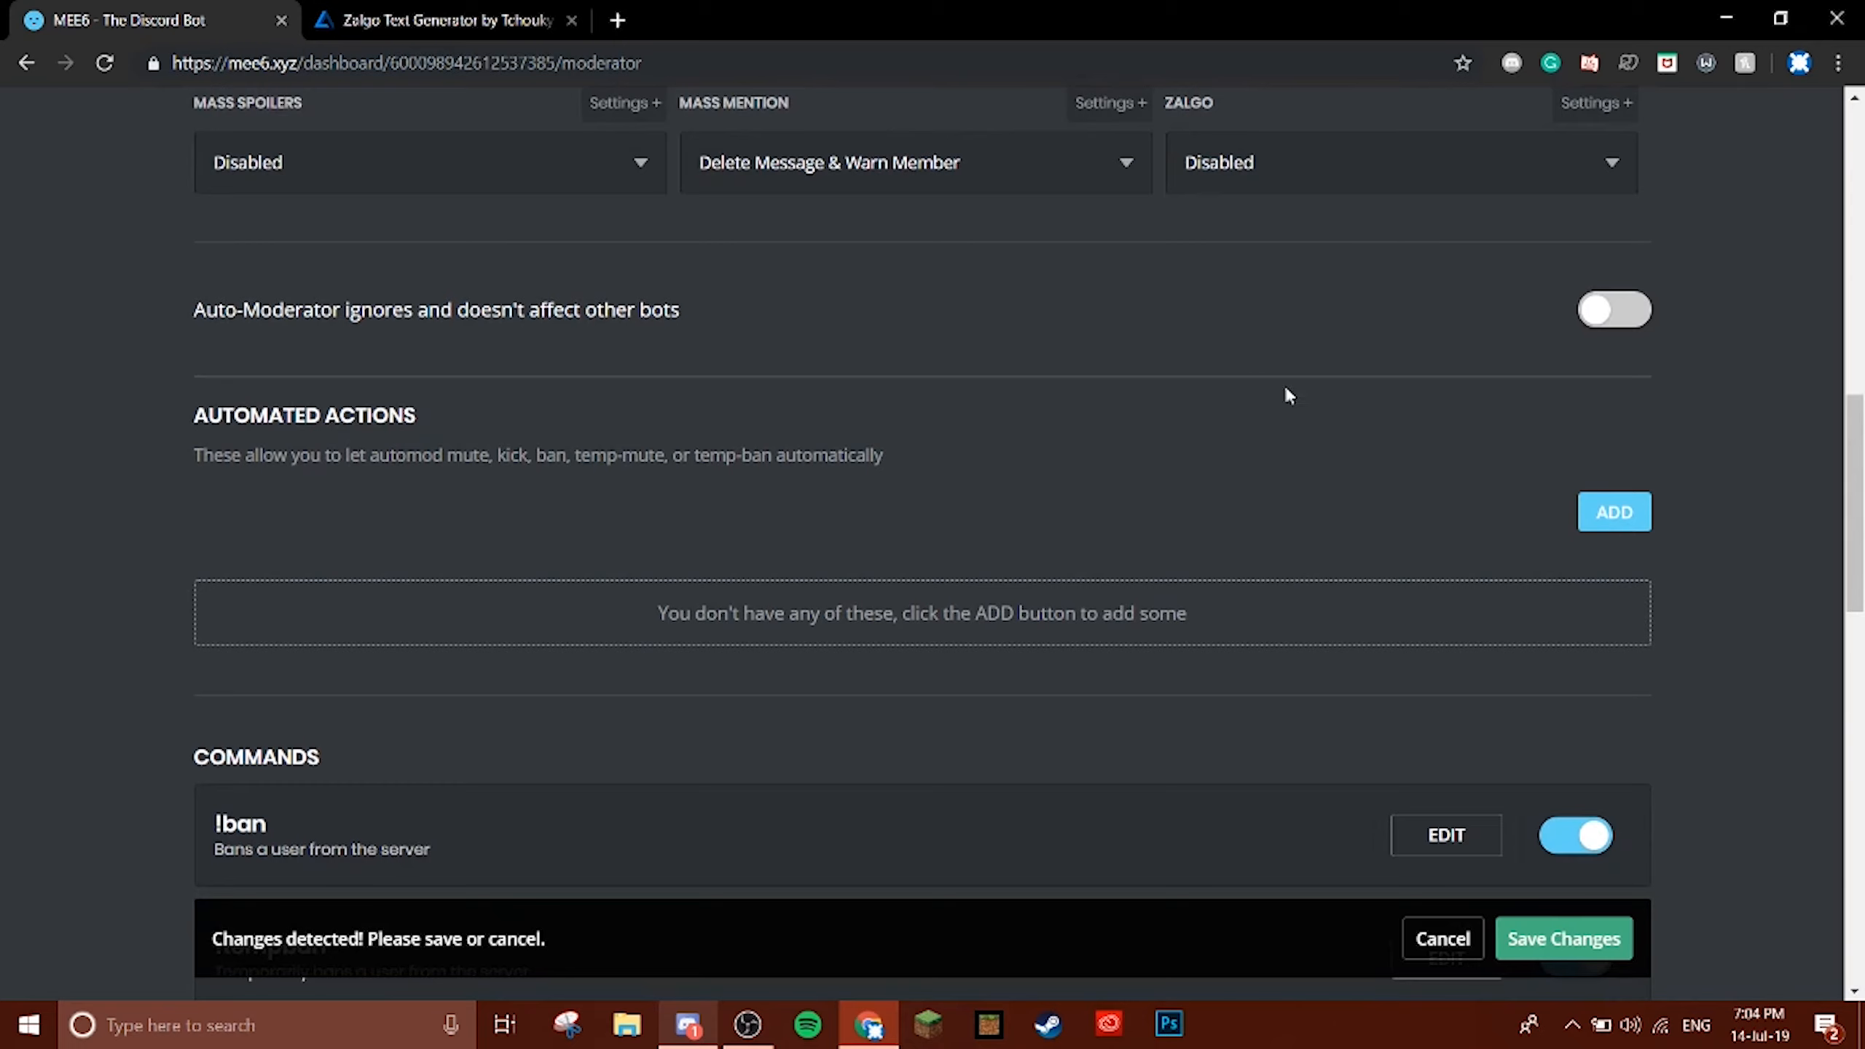
{"action": "left_click", "coordinate": [1608, 511]}
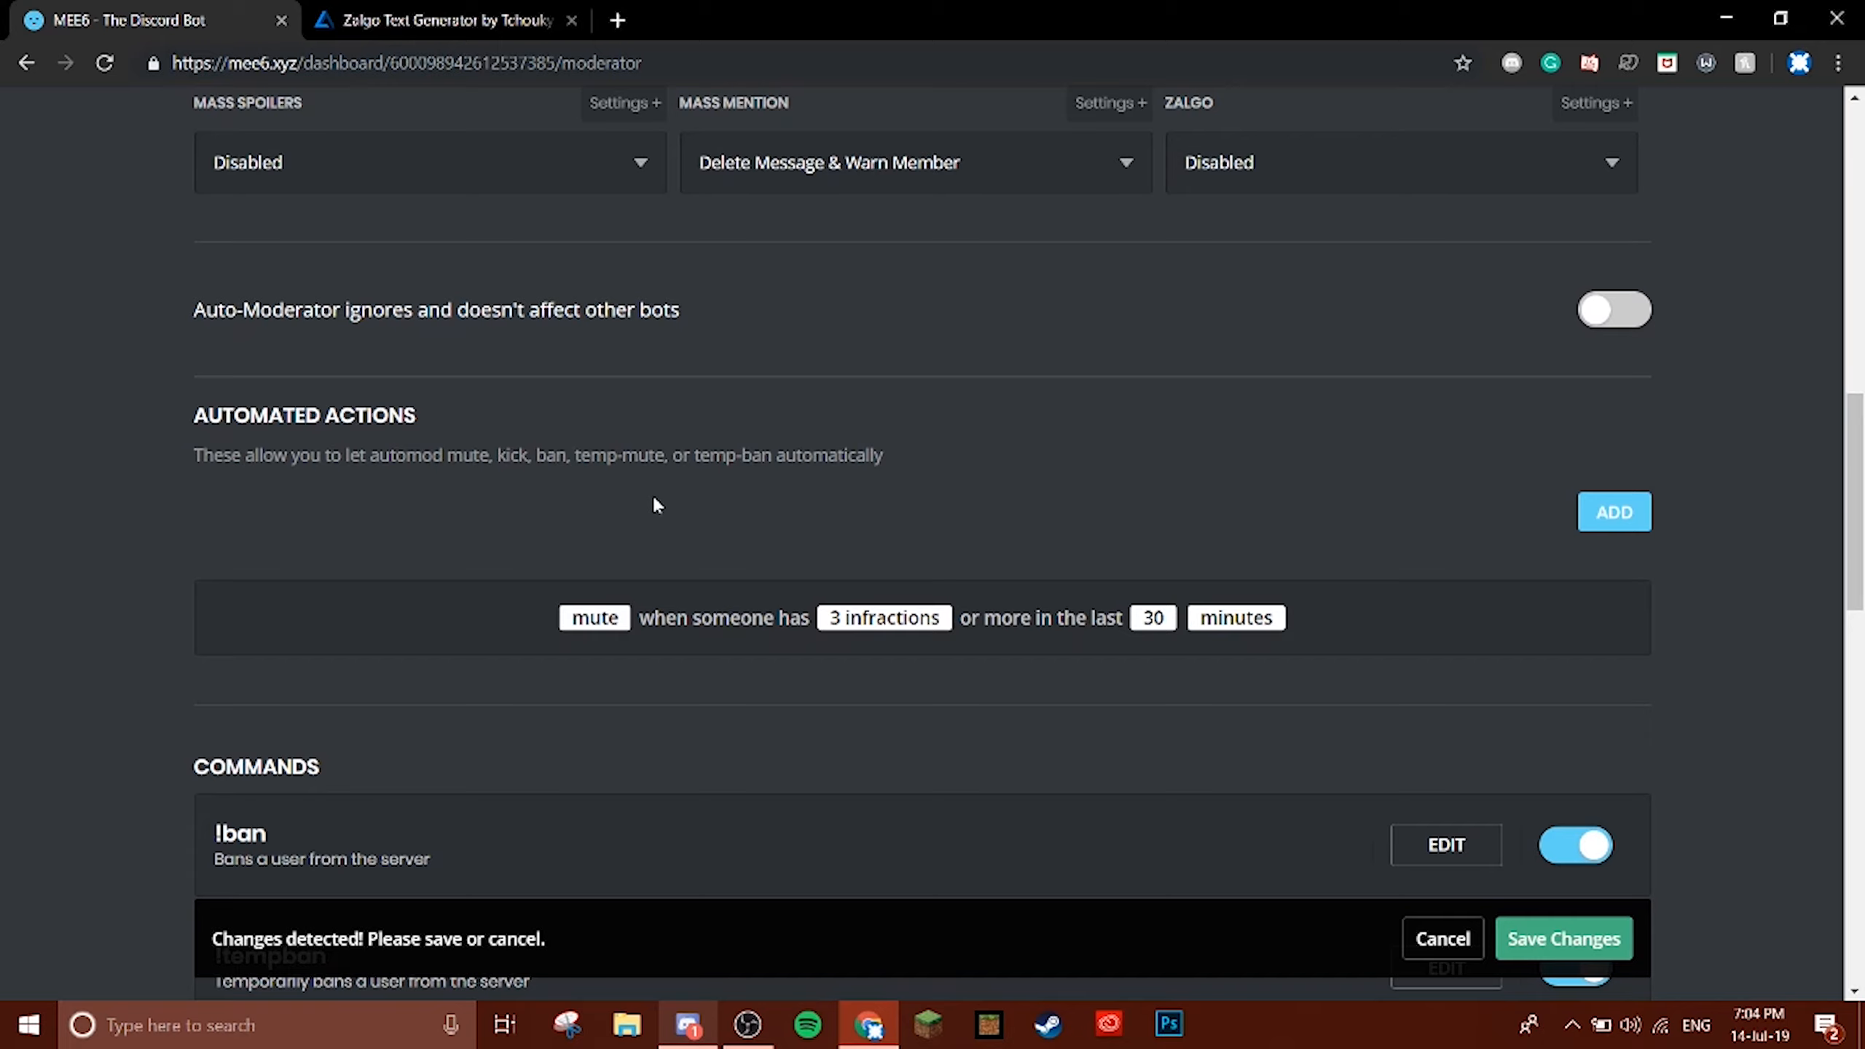
{"action": "left_click", "coordinate": [598, 619]}
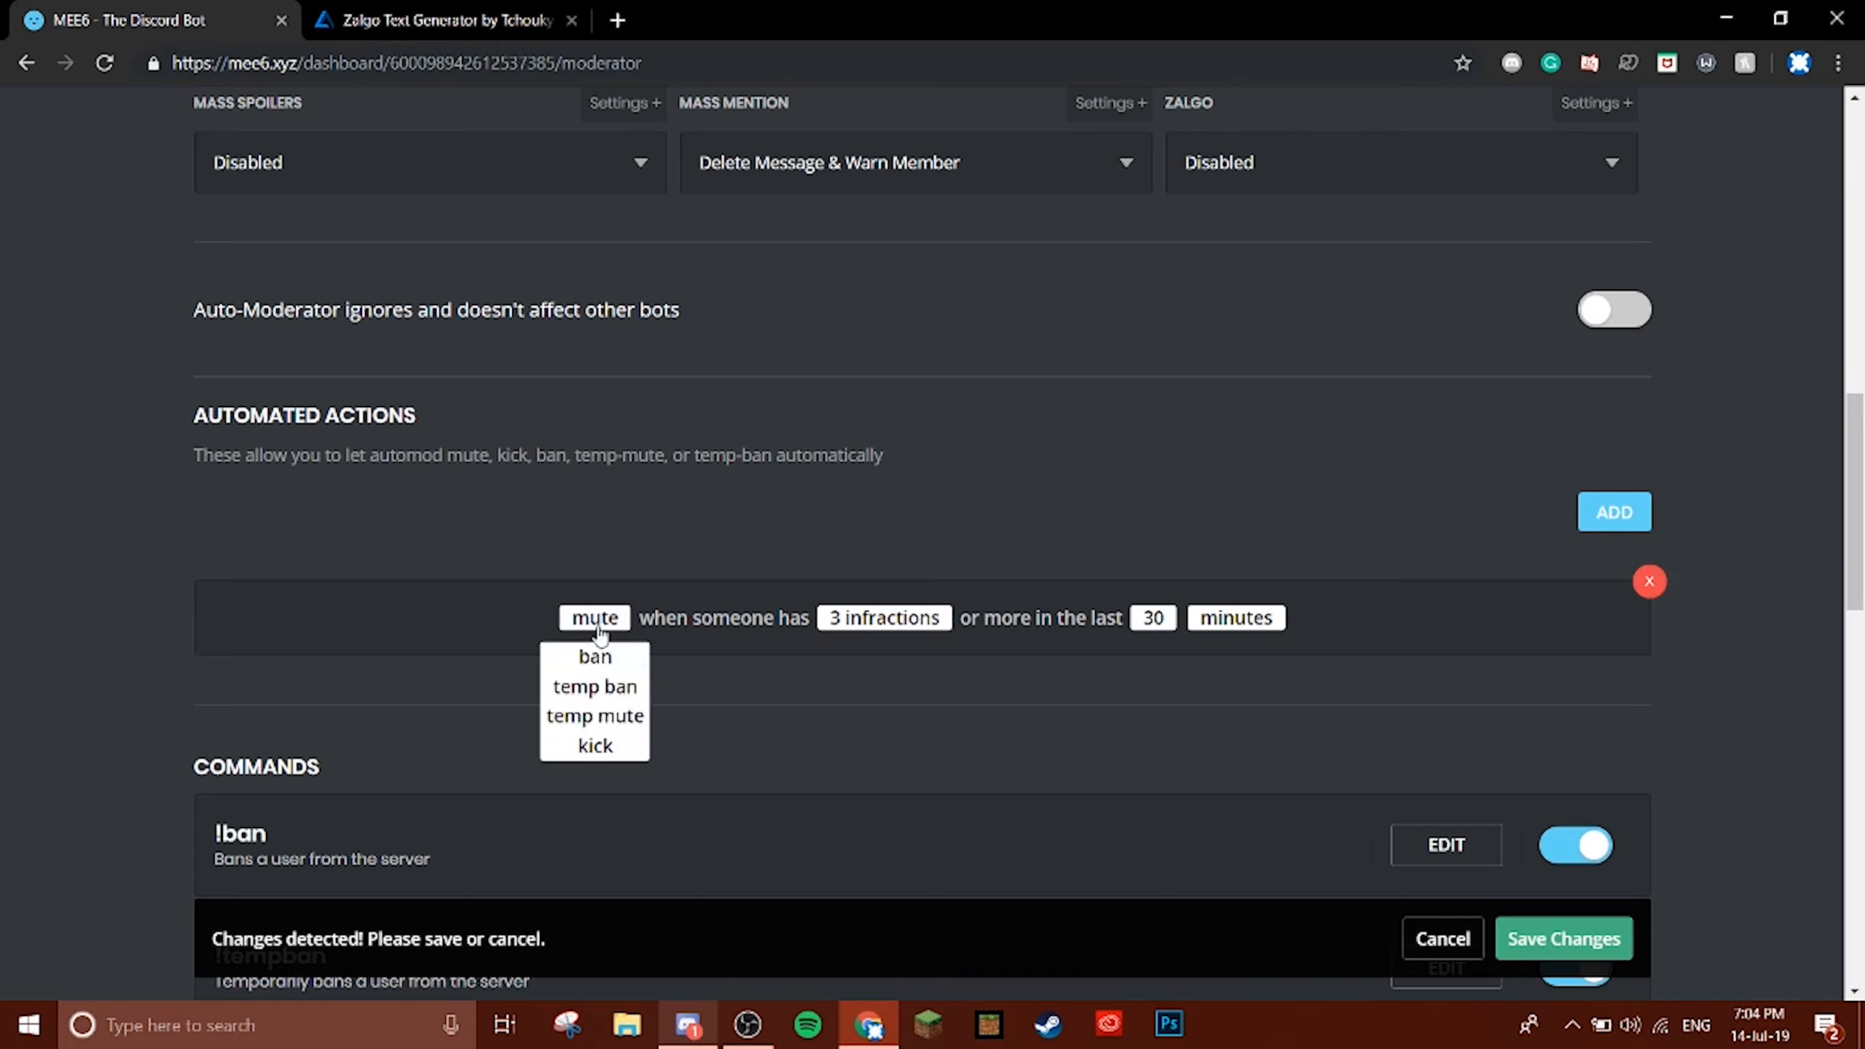
{"action": "left_click", "coordinate": [593, 716]}
{"action": "left_click", "coordinate": [628, 620]}
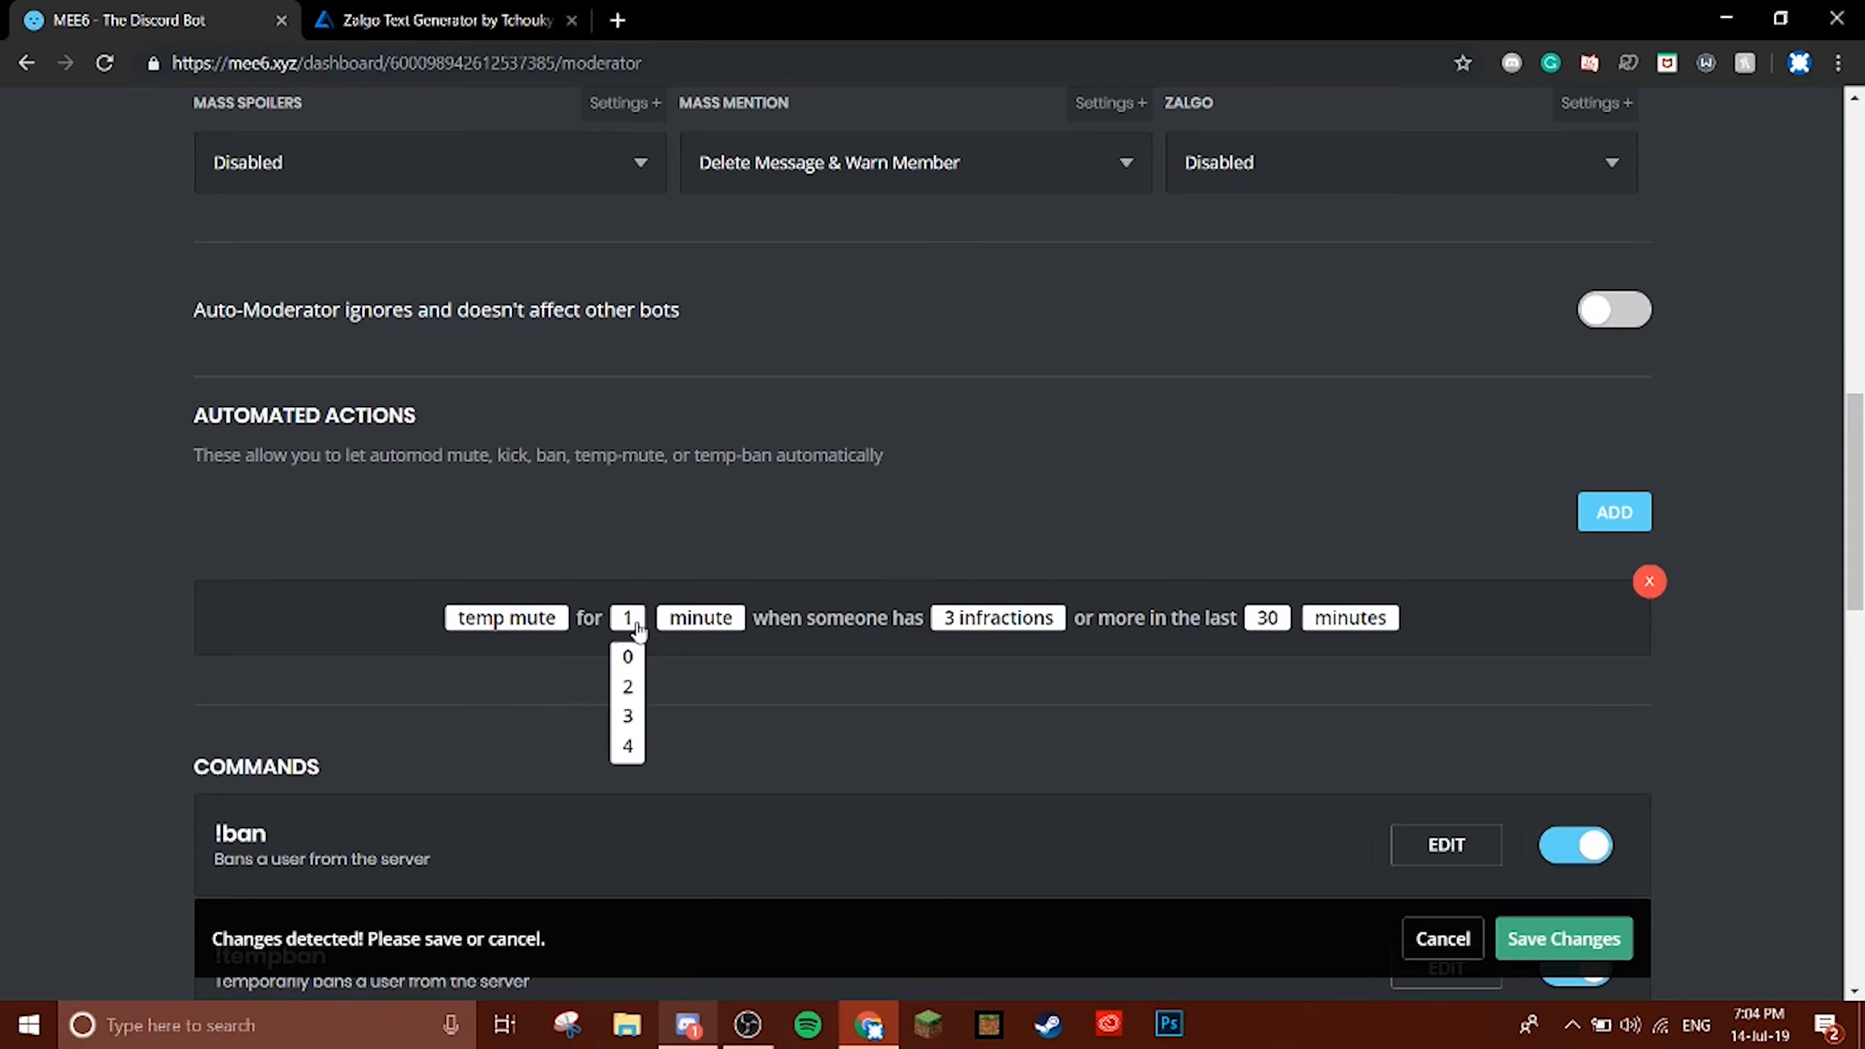
{"action": "scroll", "coordinate": [630, 653], "scroll_direction": "down", "scroll_amount": 7}
{"action": "scroll", "coordinate": [630, 744], "scroll_direction": "down", "scroll_amount": 4}
{"action": "left_click", "coordinate": [628, 746]}
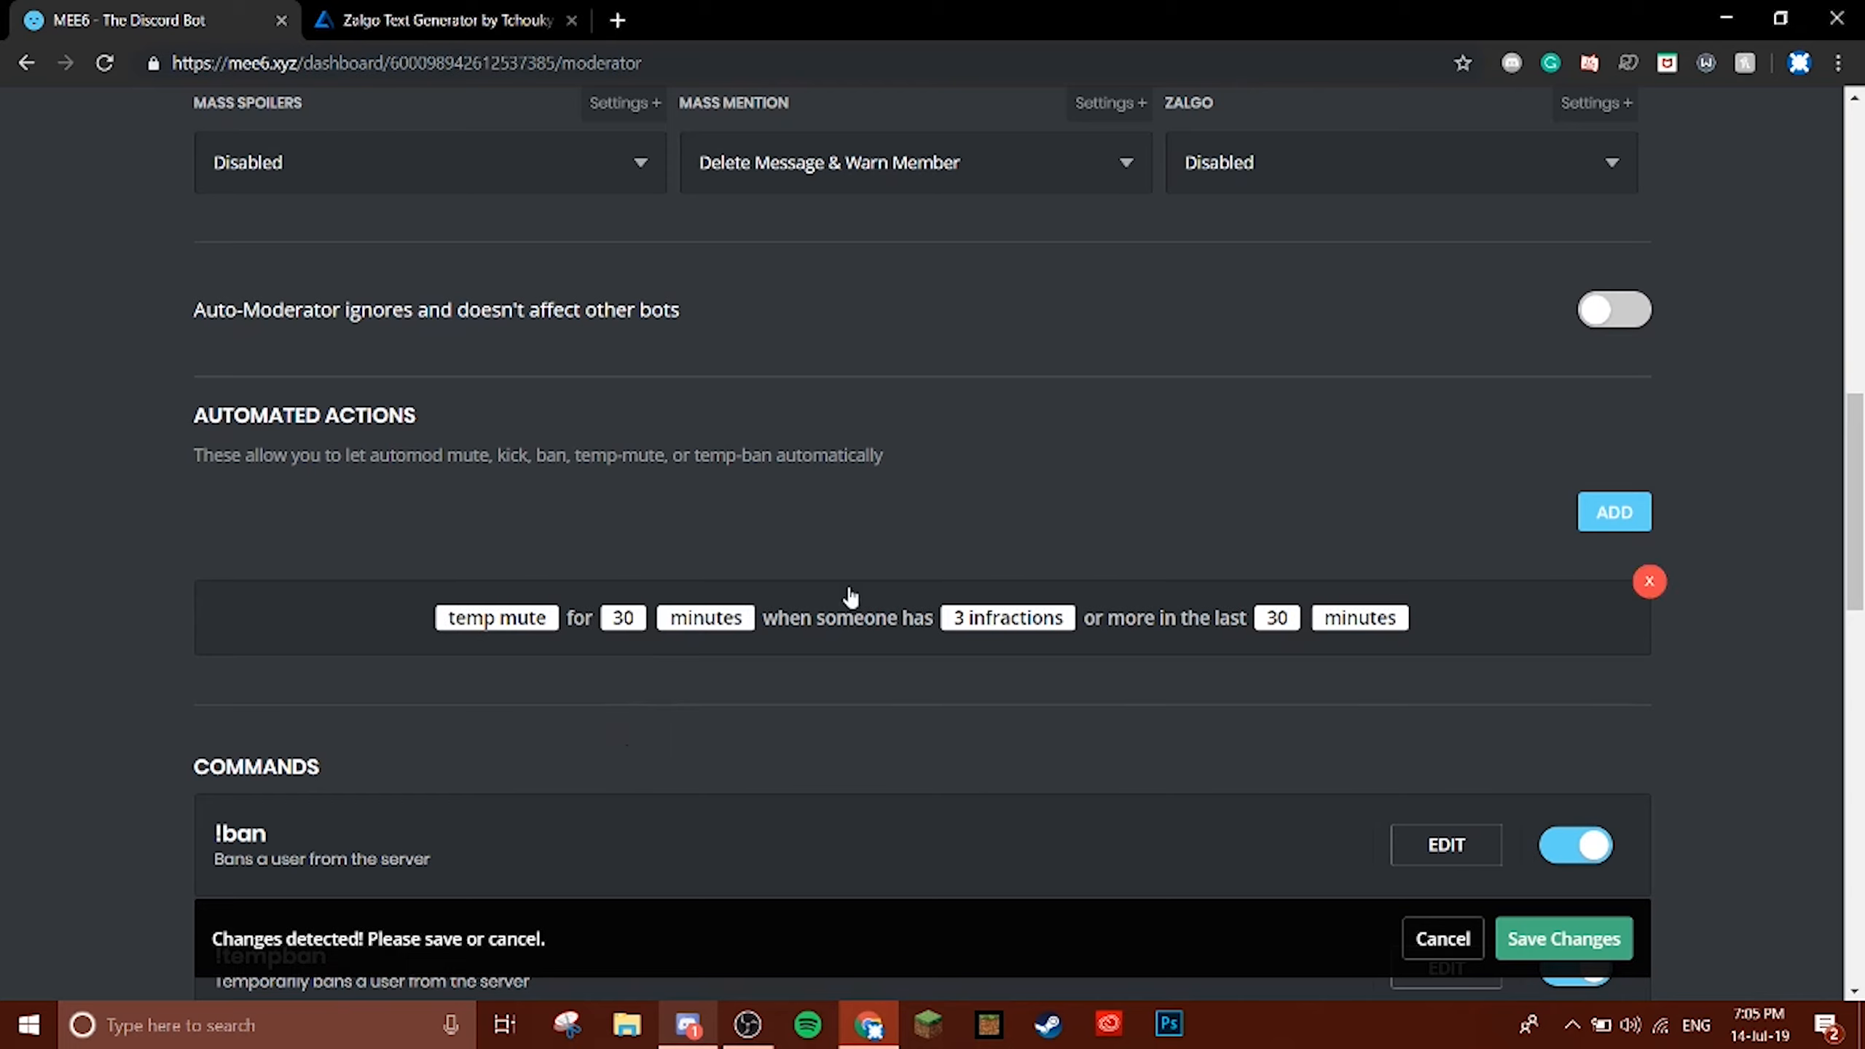
Make the temp mute trigger at 1 infraction or more and count its look-back period in days.
{"action": "left_click", "coordinate": [1006, 618]}
{"action": "left_click", "coordinate": [1003, 657]}
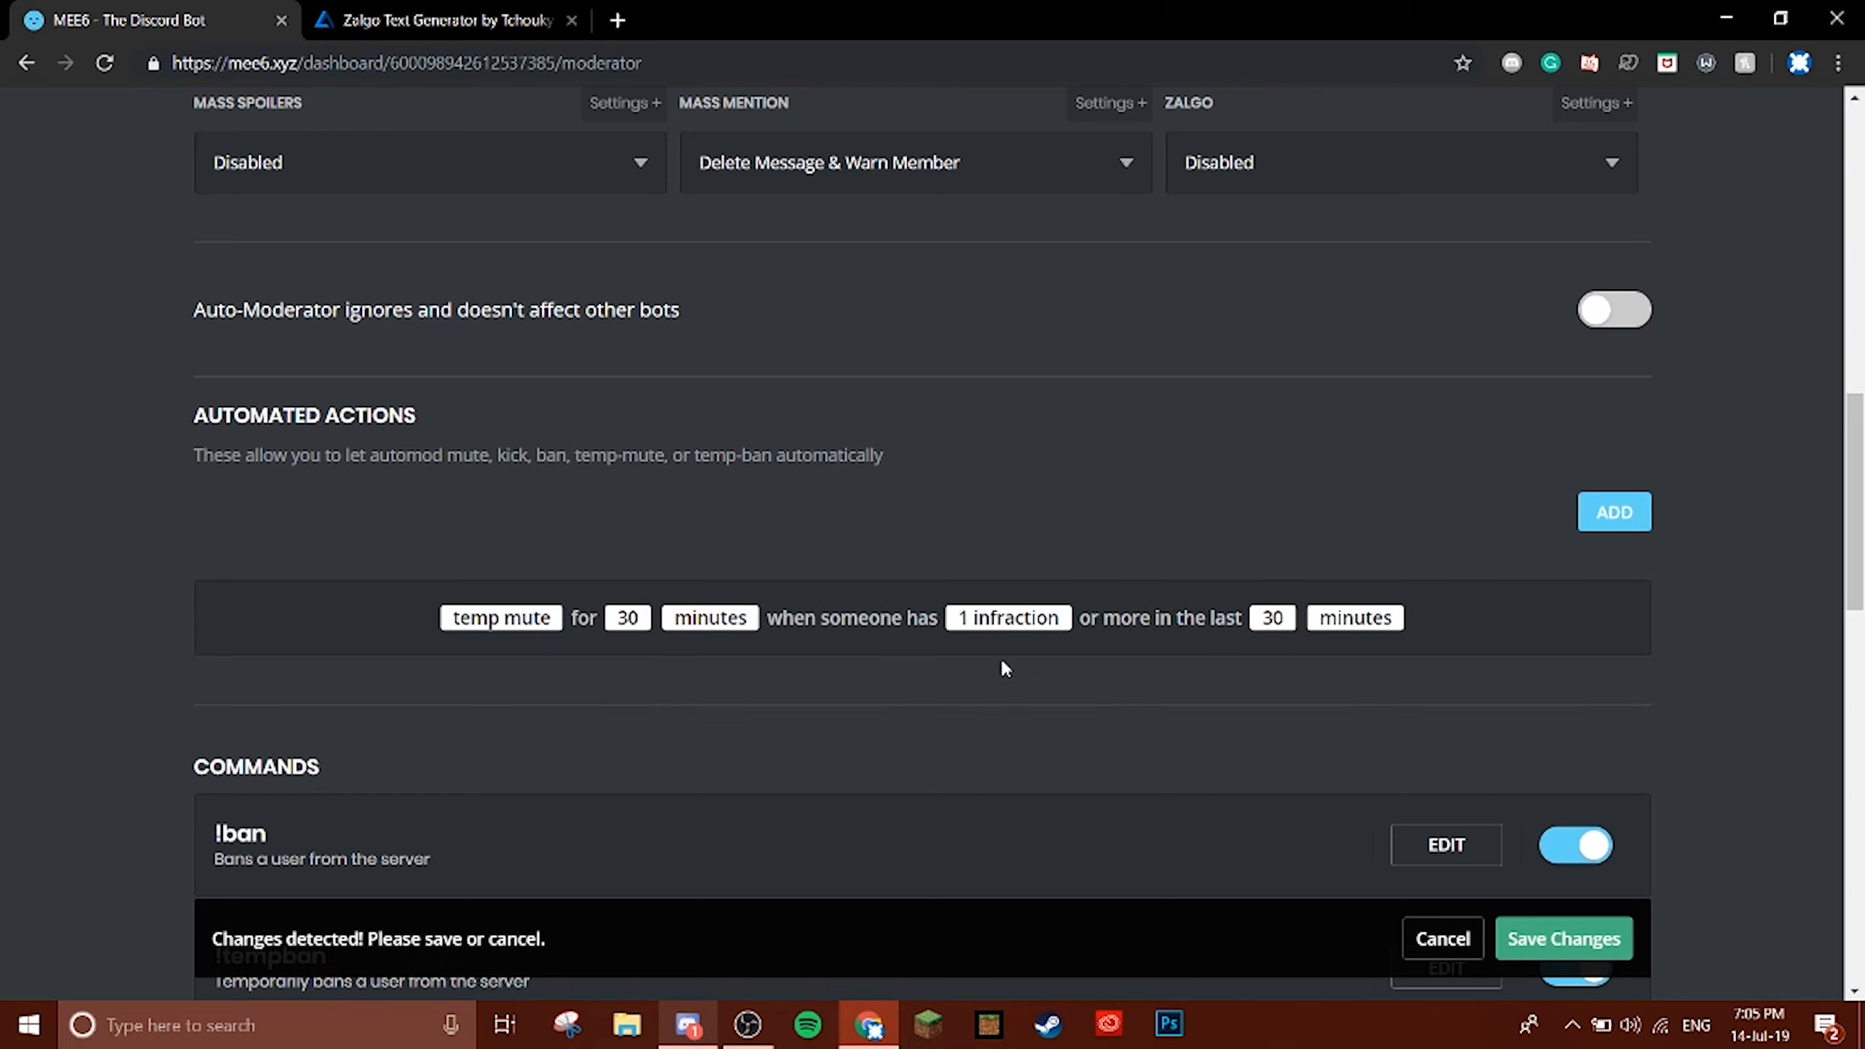
{"action": "left_click", "coordinate": [1274, 619]}
{"action": "left_click", "coordinate": [1332, 623]}
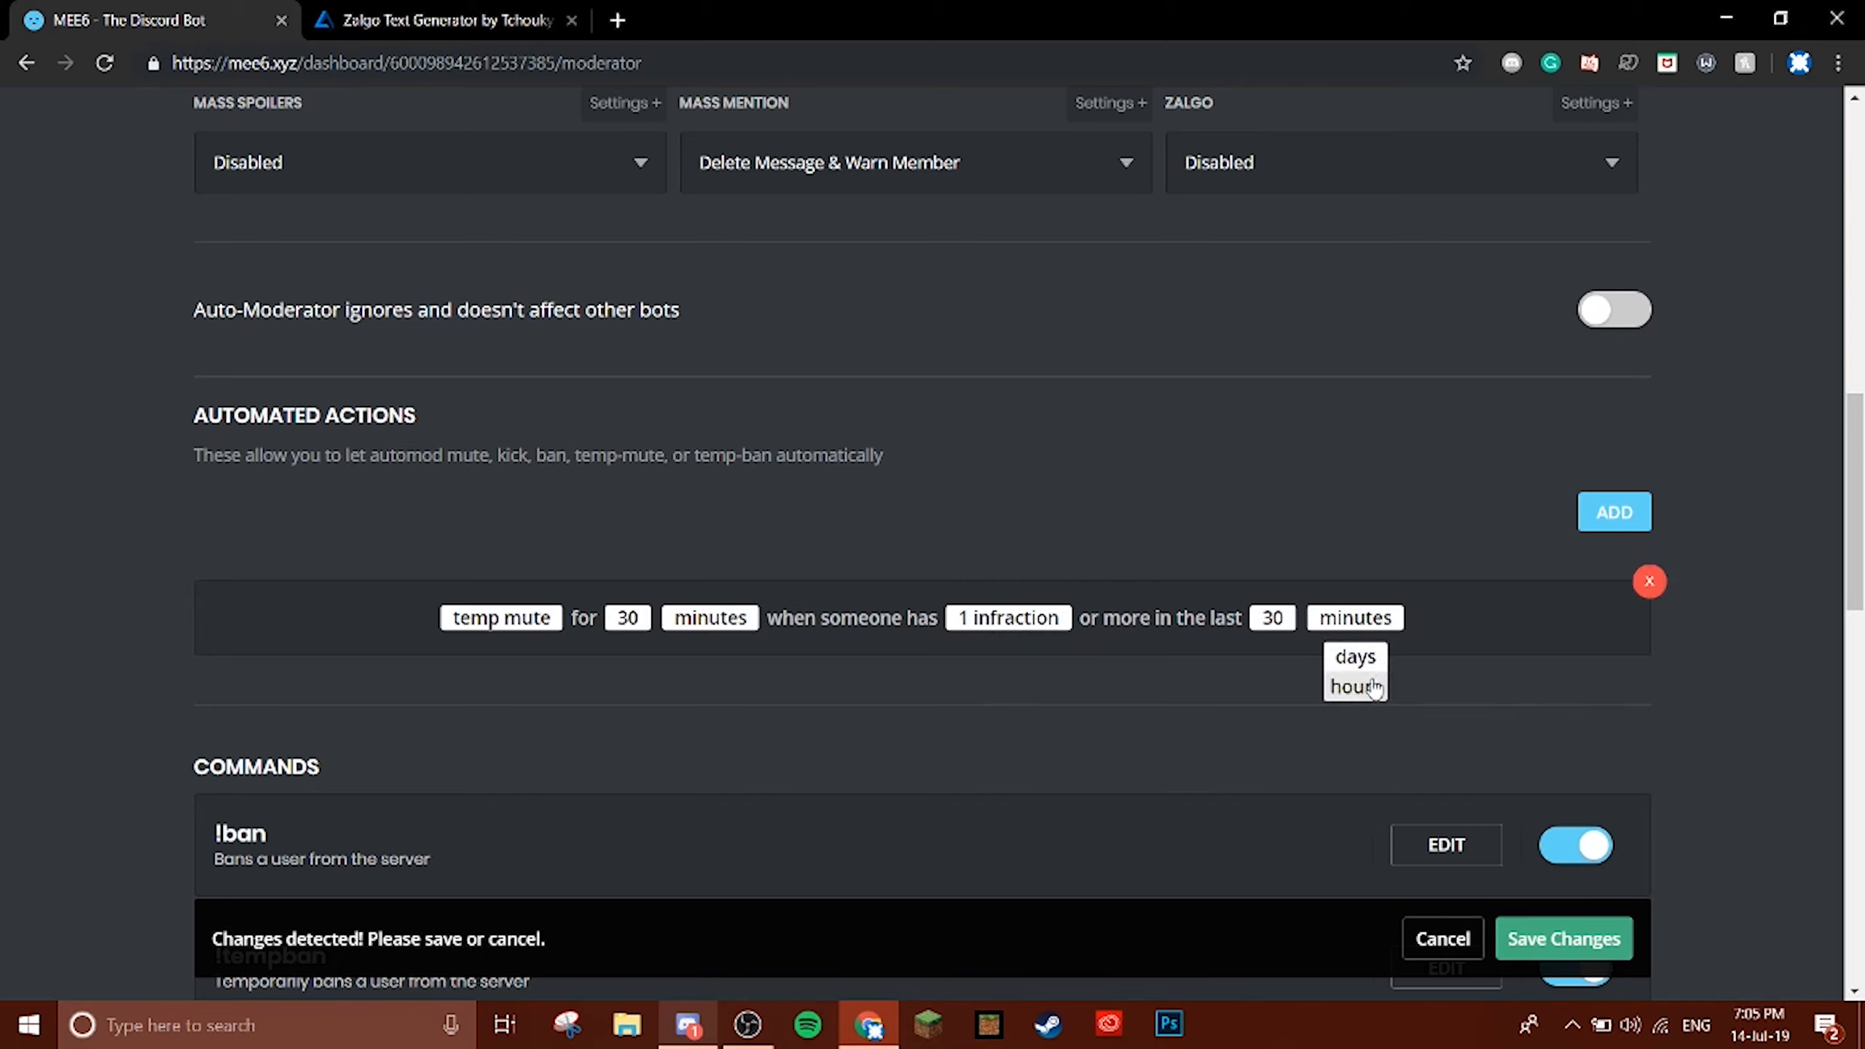
{"action": "left_click", "coordinate": [1356, 657]}
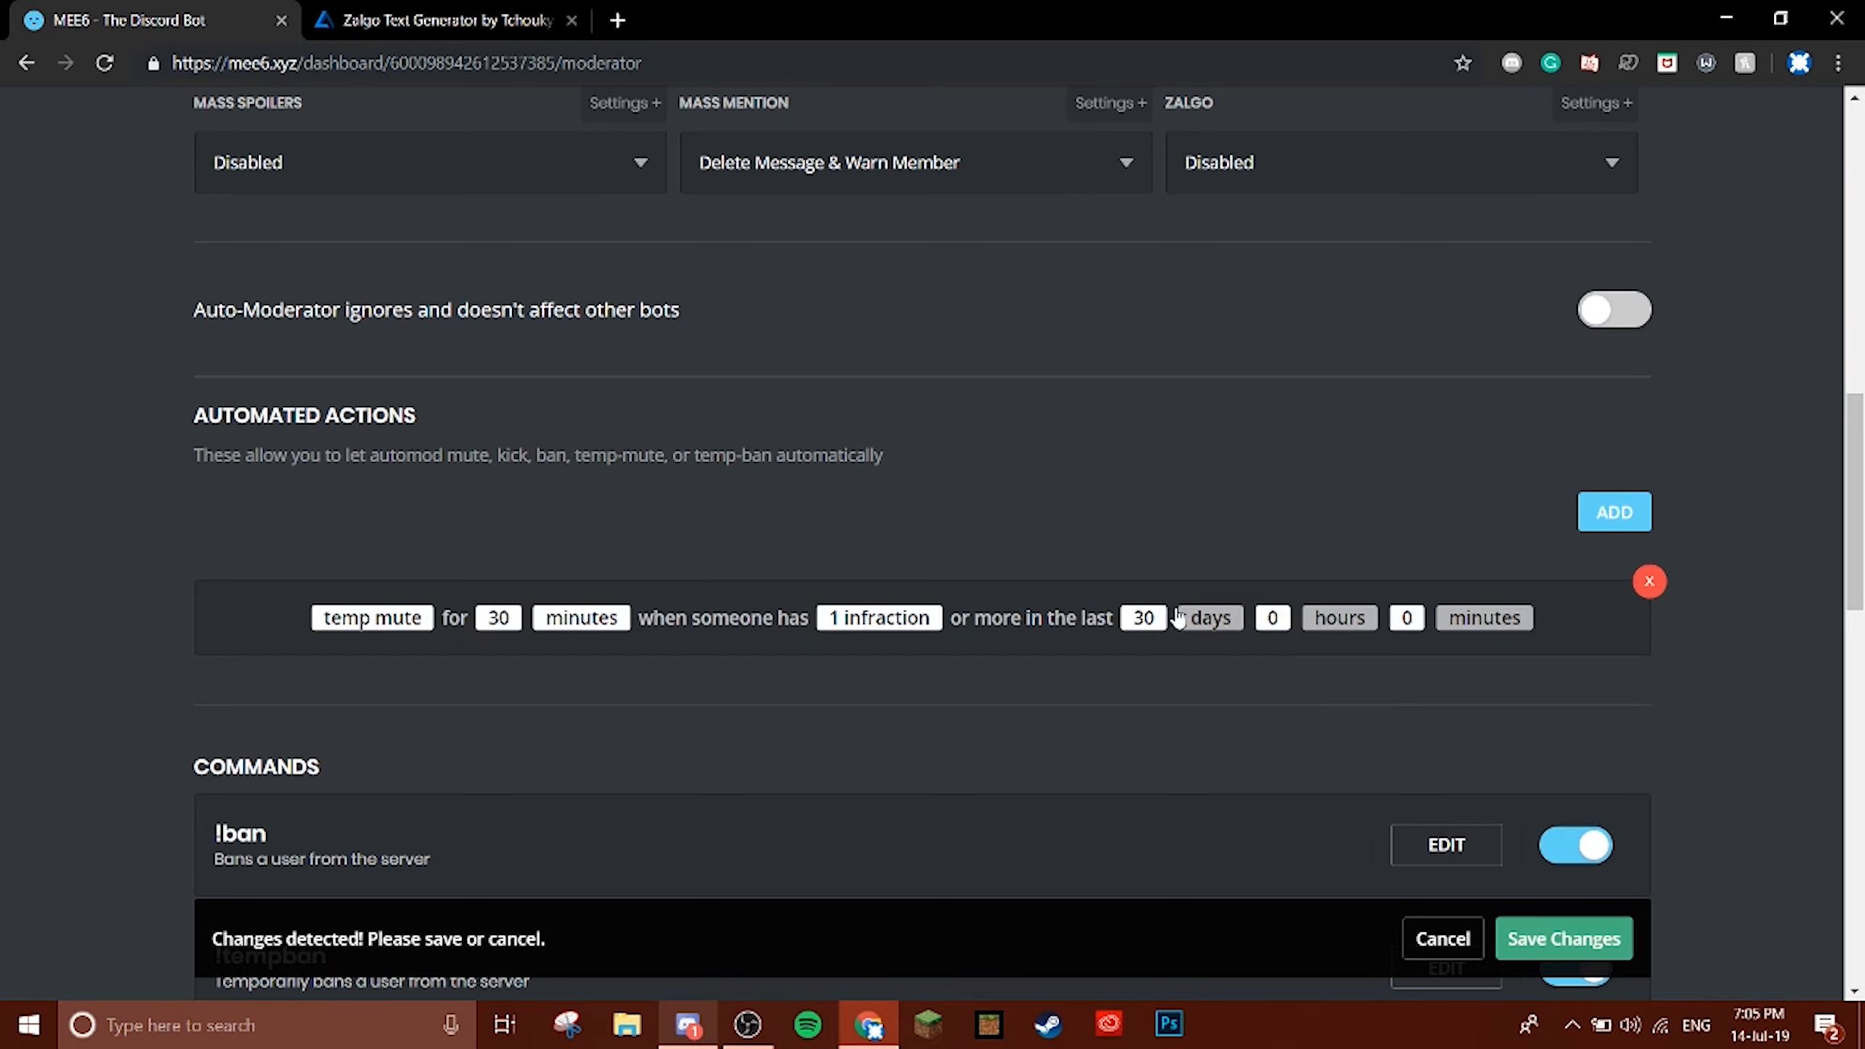
Add a second automated action and set the first action's look-back period to 60 days.
{"action": "left_click", "coordinate": [1613, 512]}
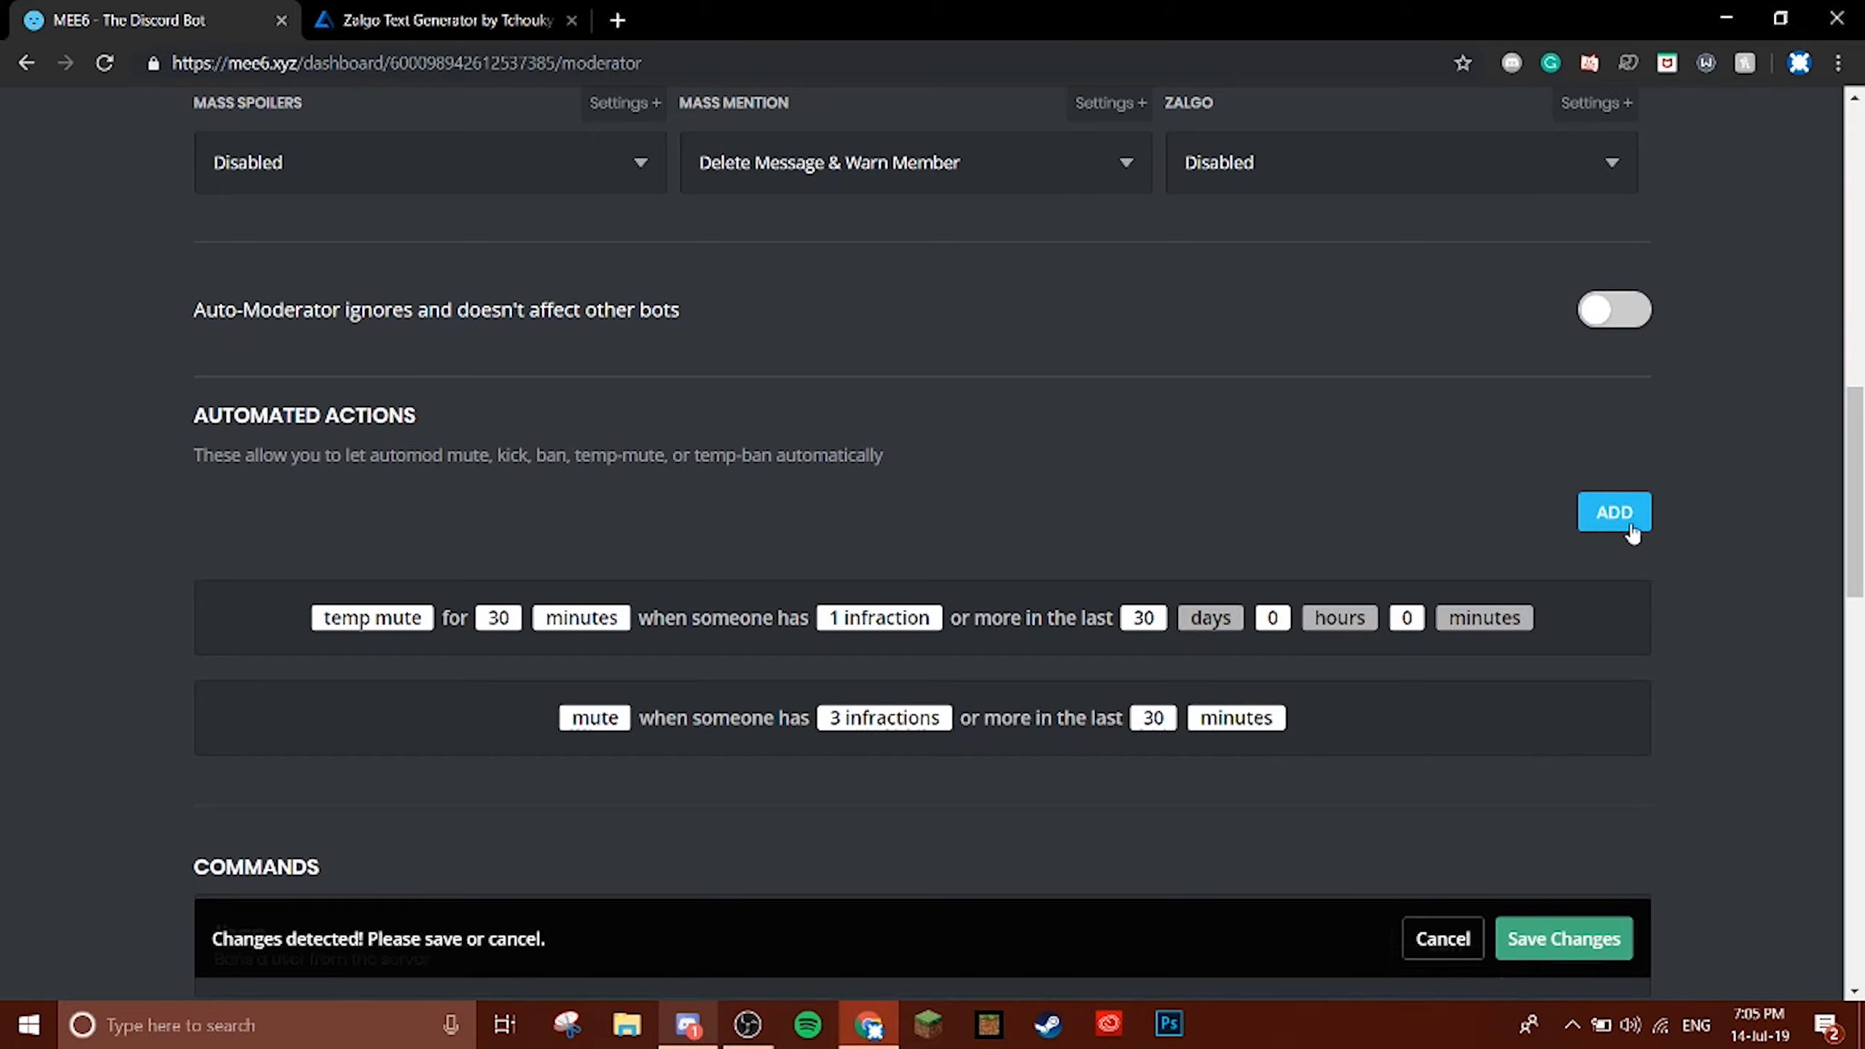
{"action": "left_click", "coordinate": [1145, 617]}
{"action": "scroll", "coordinate": [1144, 720], "scroll_direction": "down", "scroll_amount": 20}
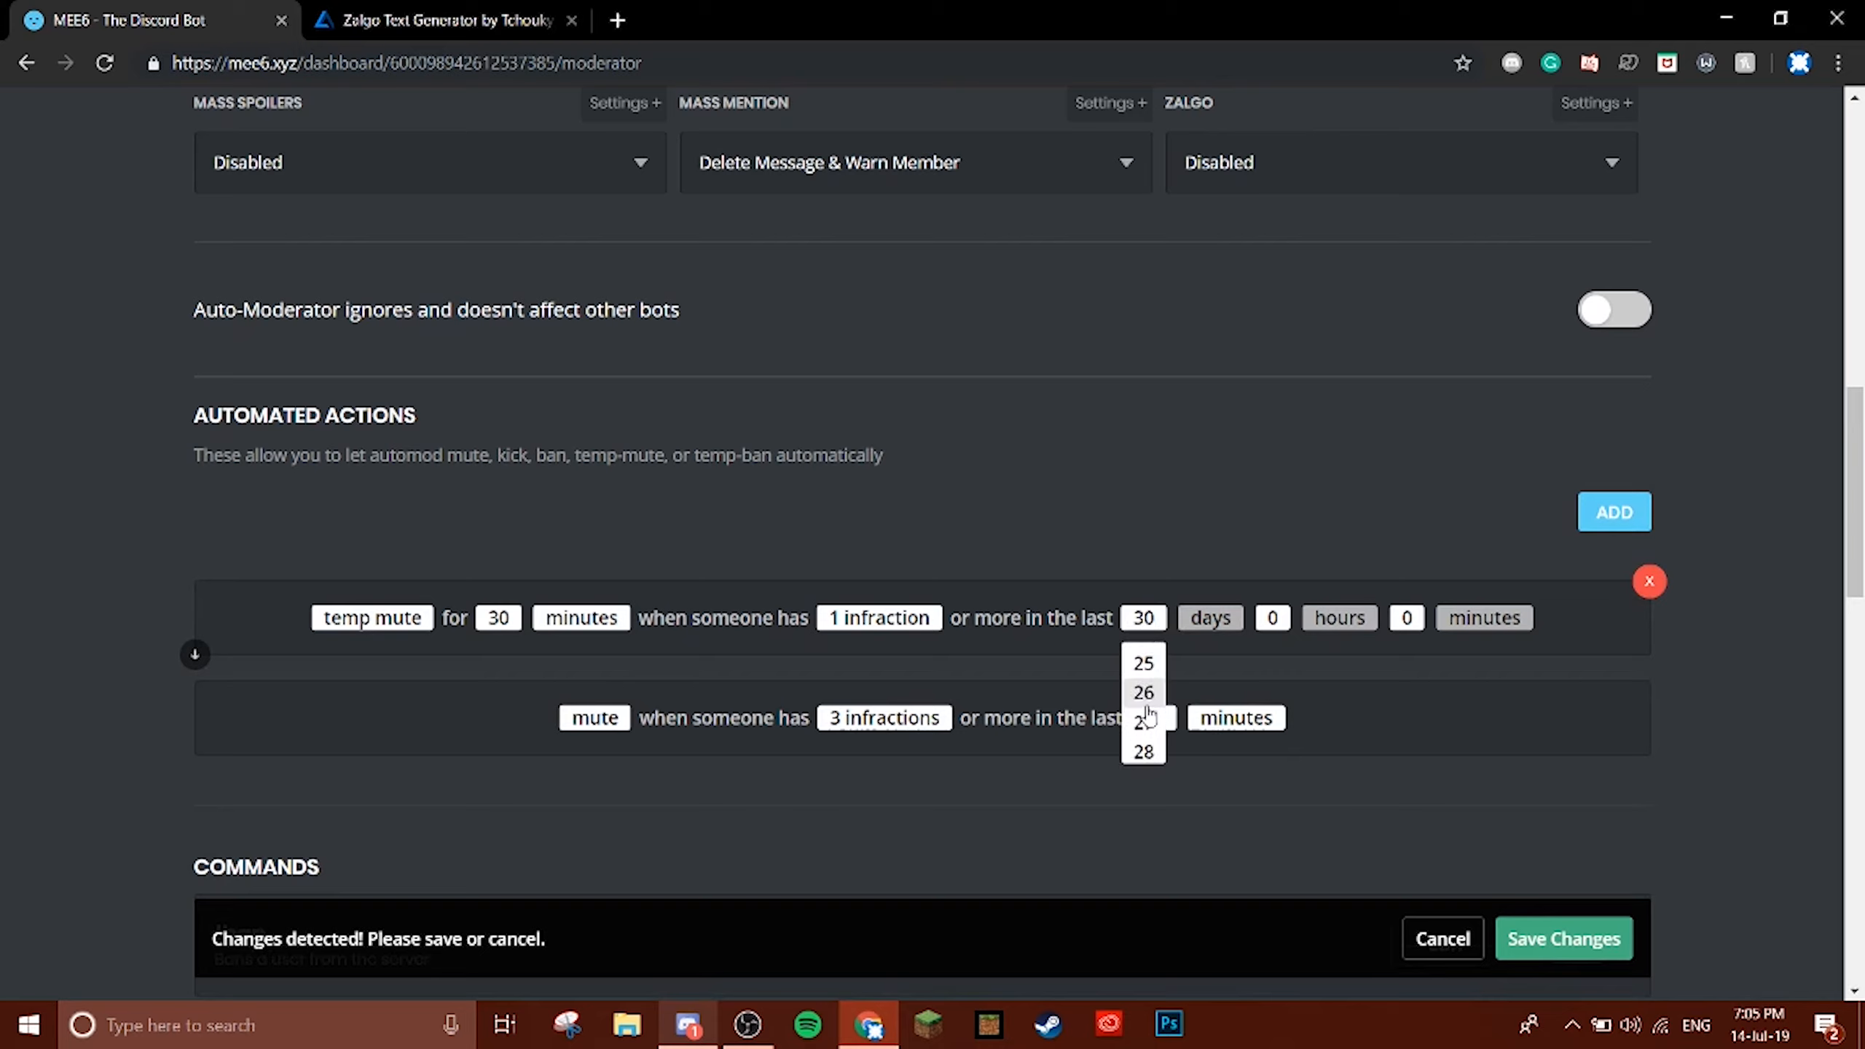
{"action": "scroll", "coordinate": [1143, 719], "scroll_direction": "up", "scroll_amount": 2}
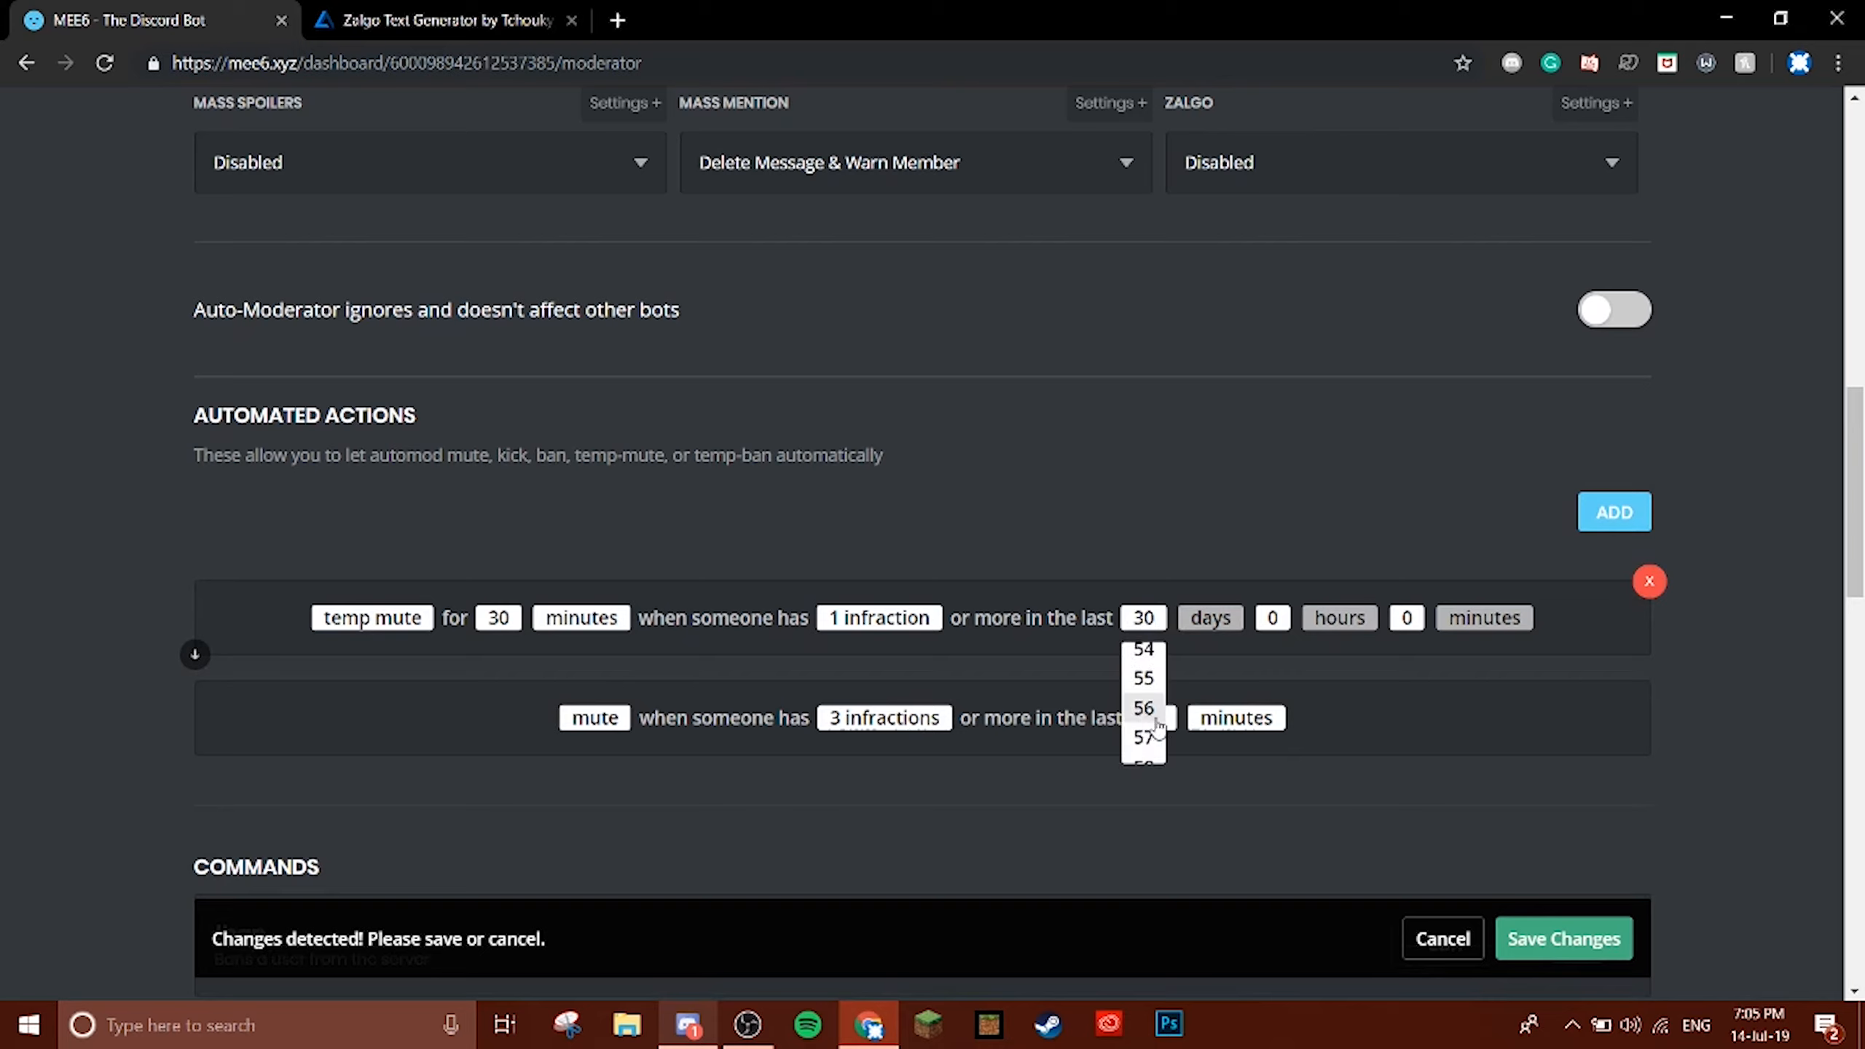
{"action": "left_click", "coordinate": [1145, 706]}
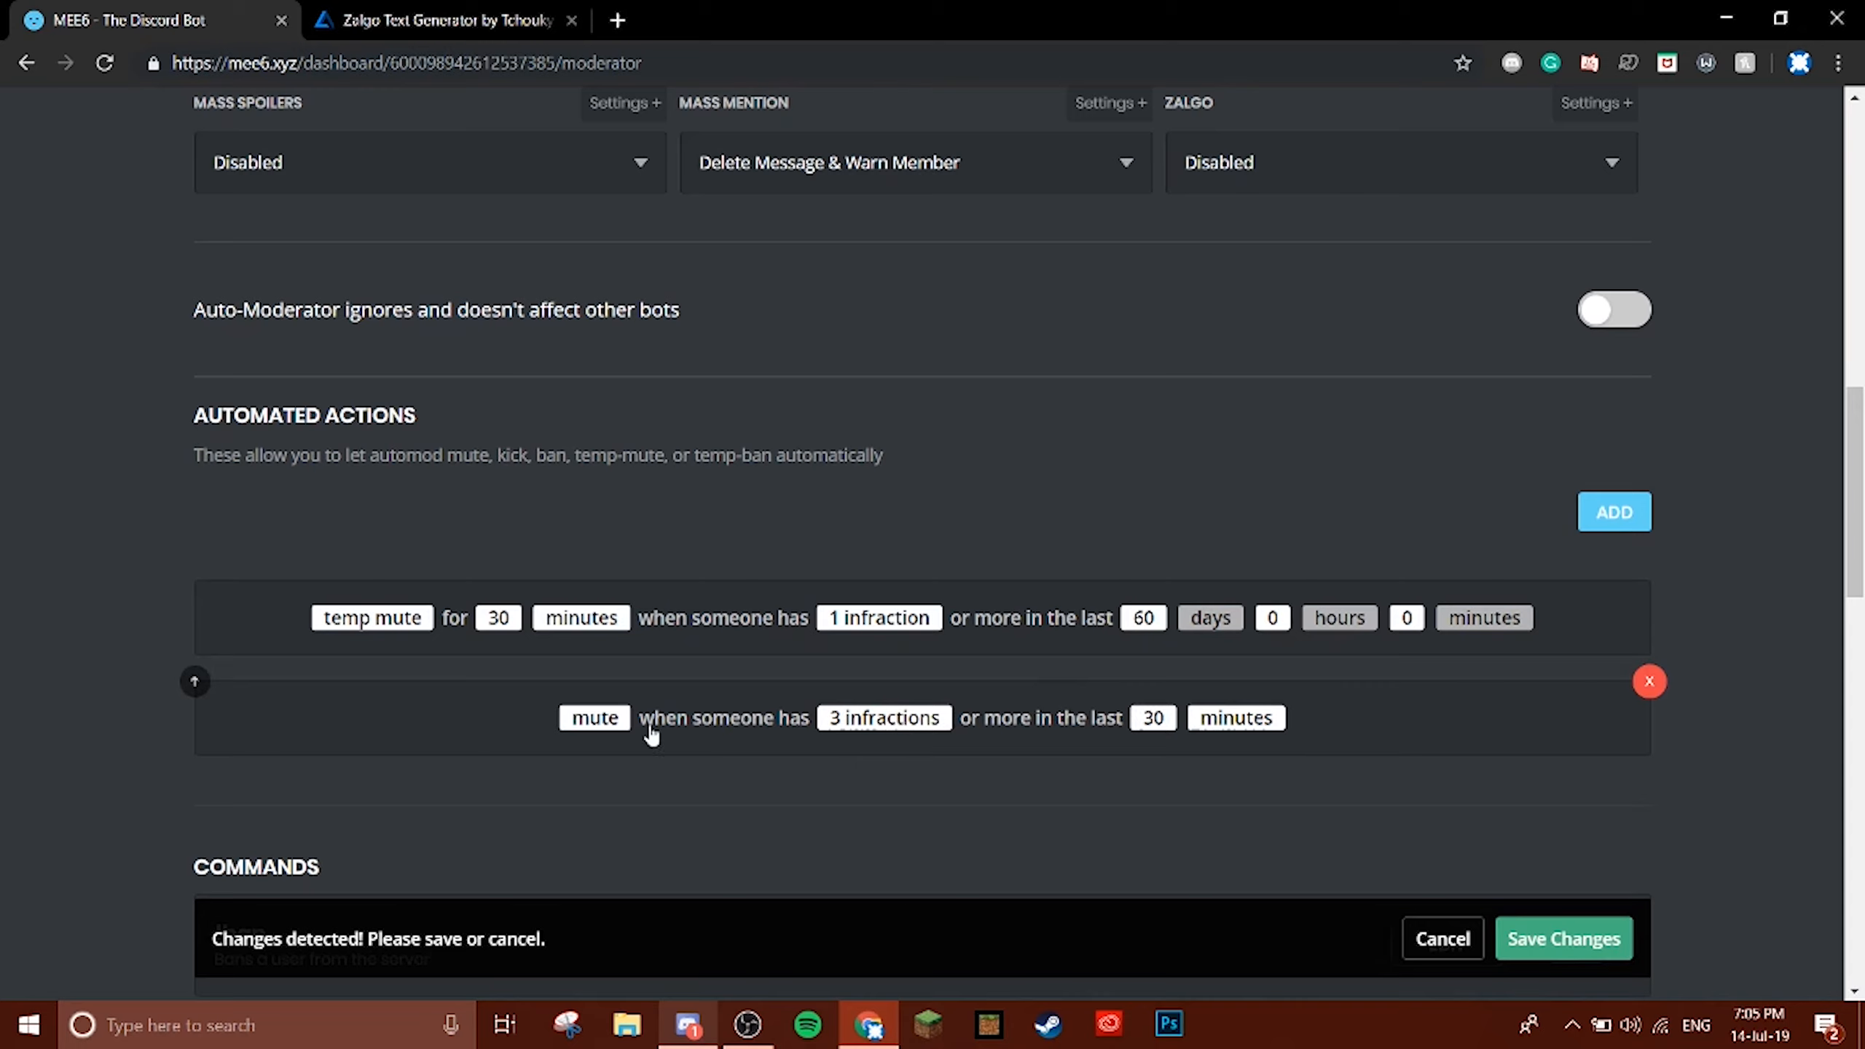
Change the second automated action to a temp mute lasting 1 hour.
{"action": "left_click", "coordinate": [598, 718]}
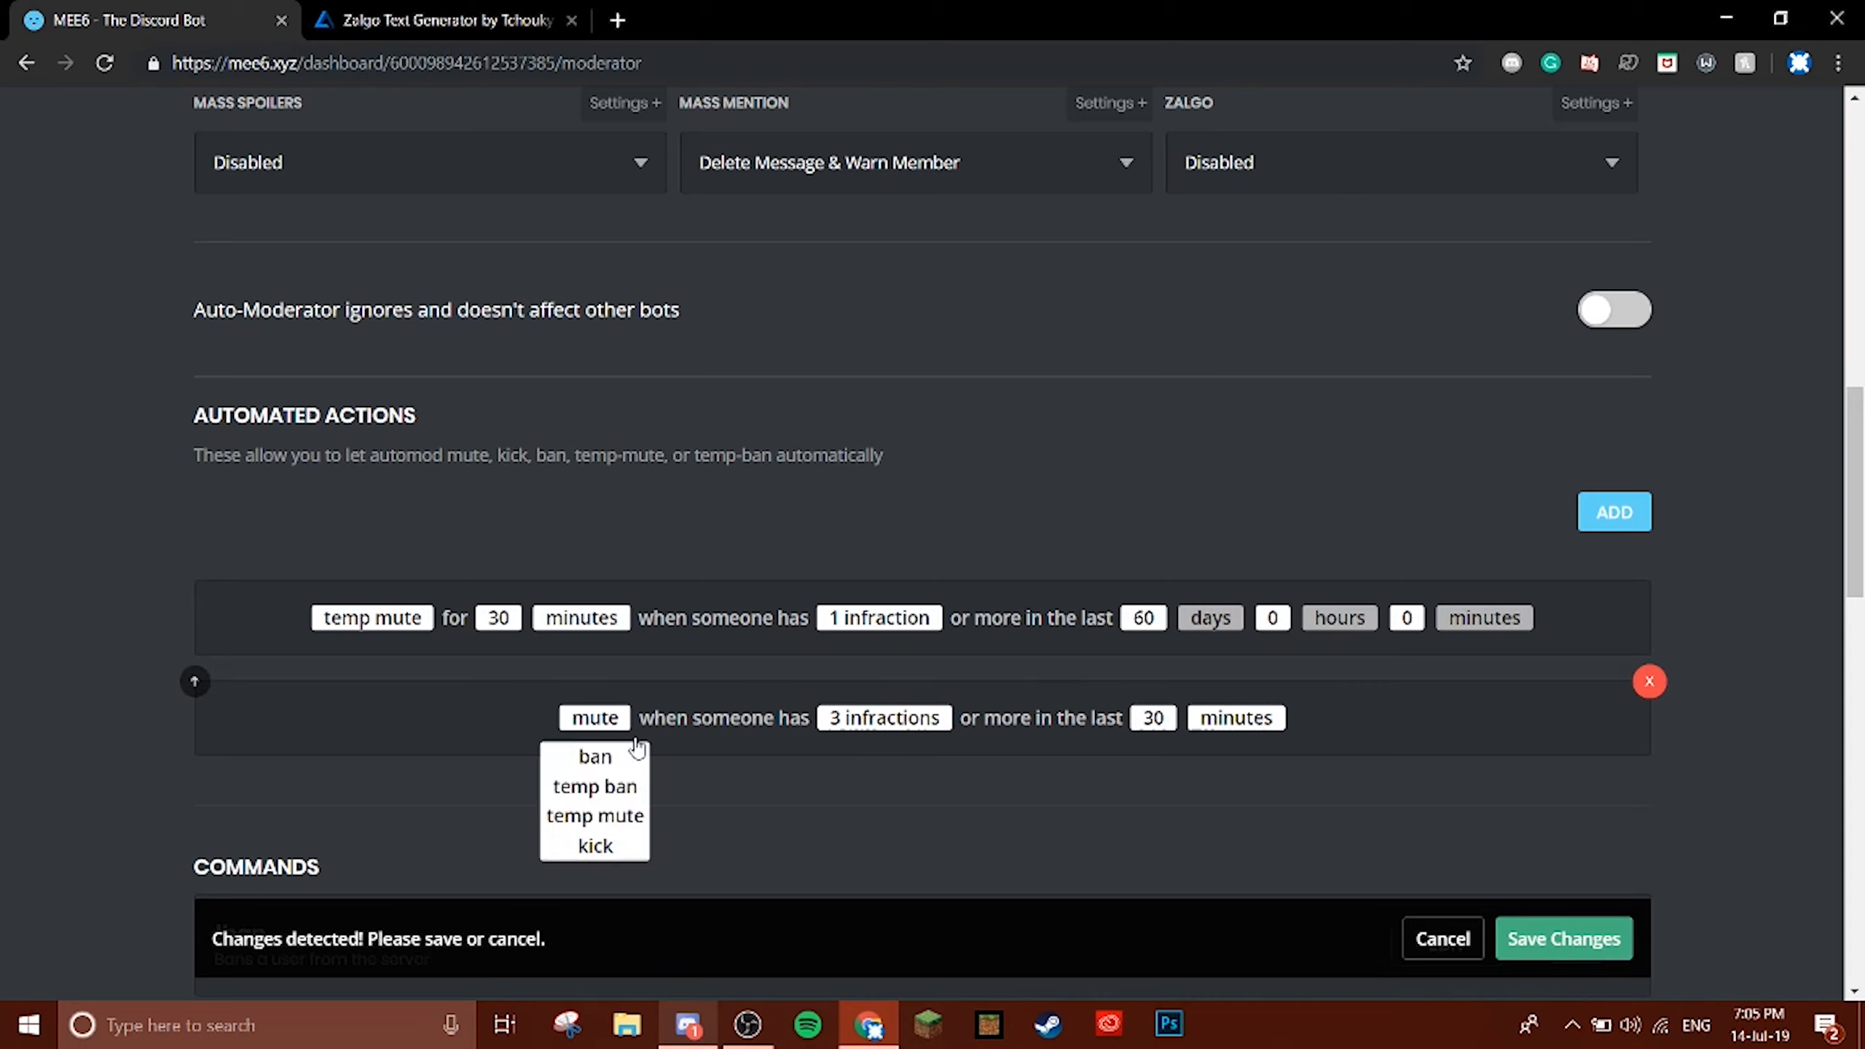
{"action": "left_click", "coordinate": [594, 816]}
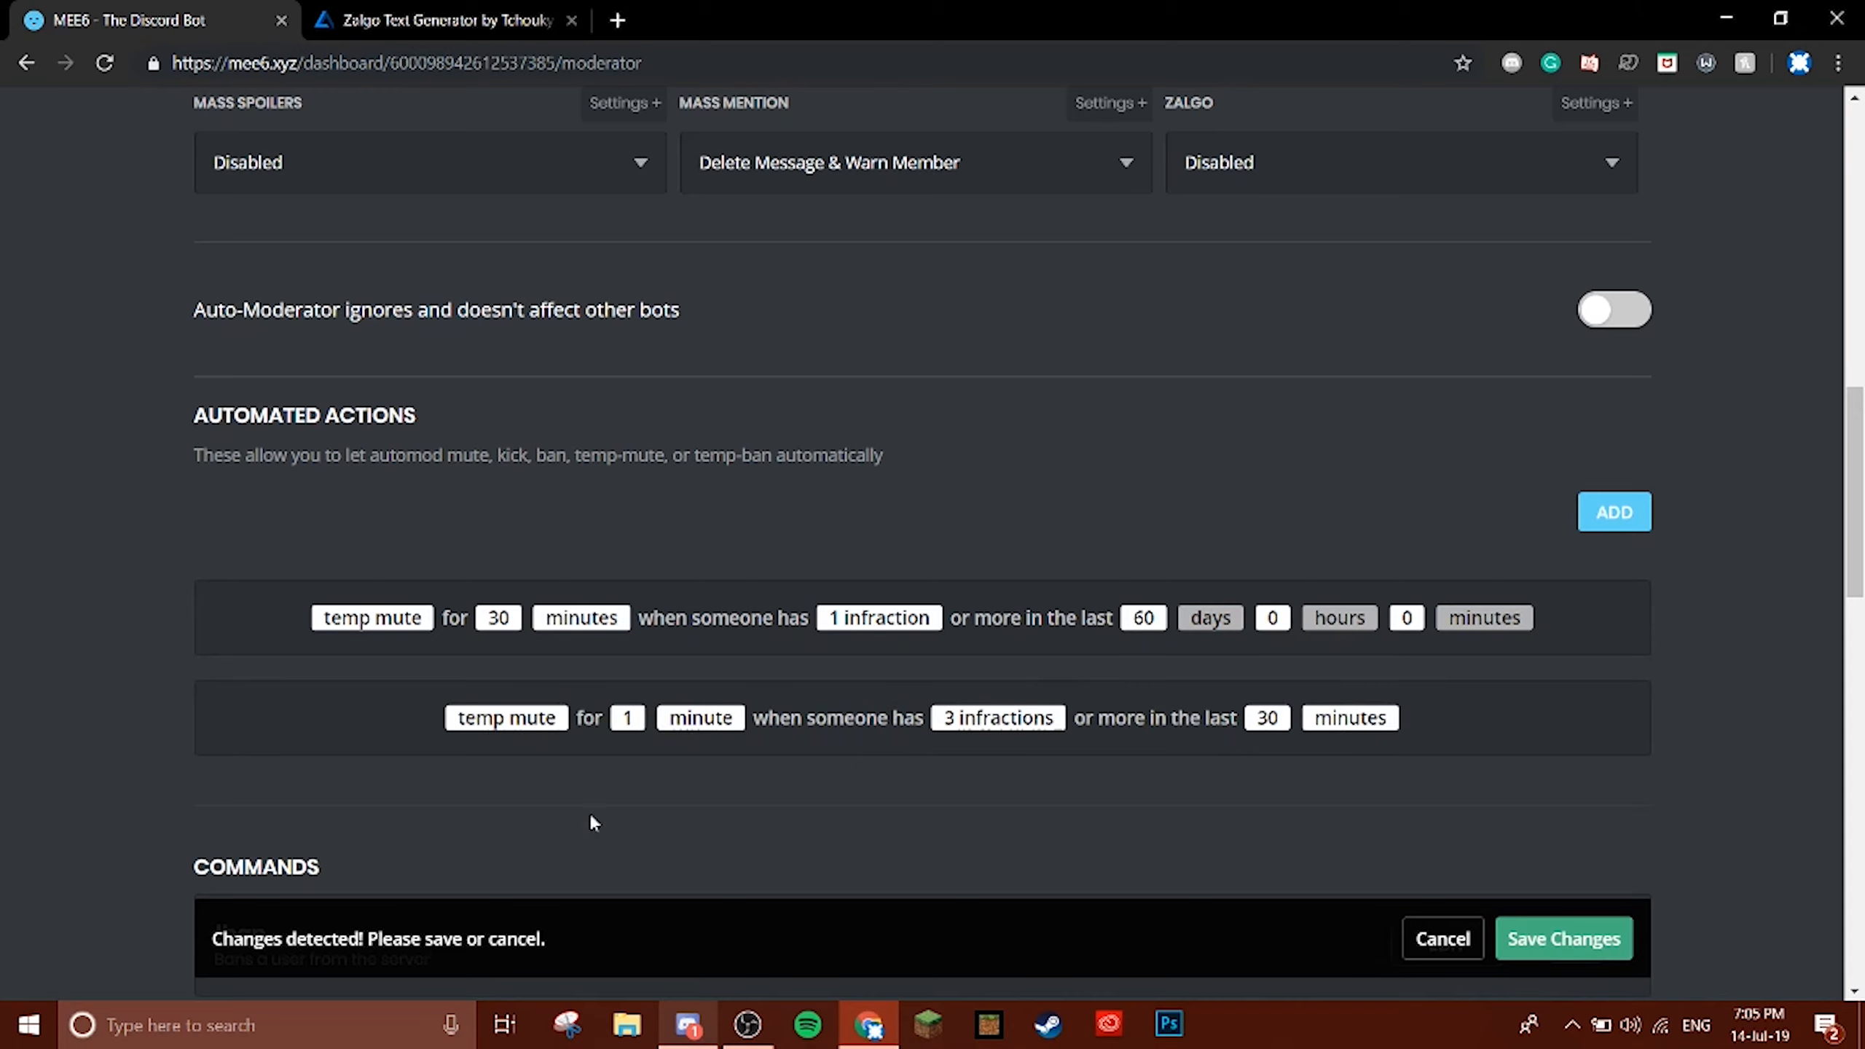
{"action": "left_click", "coordinate": [627, 717]}
{"action": "scroll", "coordinate": [694, 780], "scroll_direction": "down", "scroll_amount": 2}
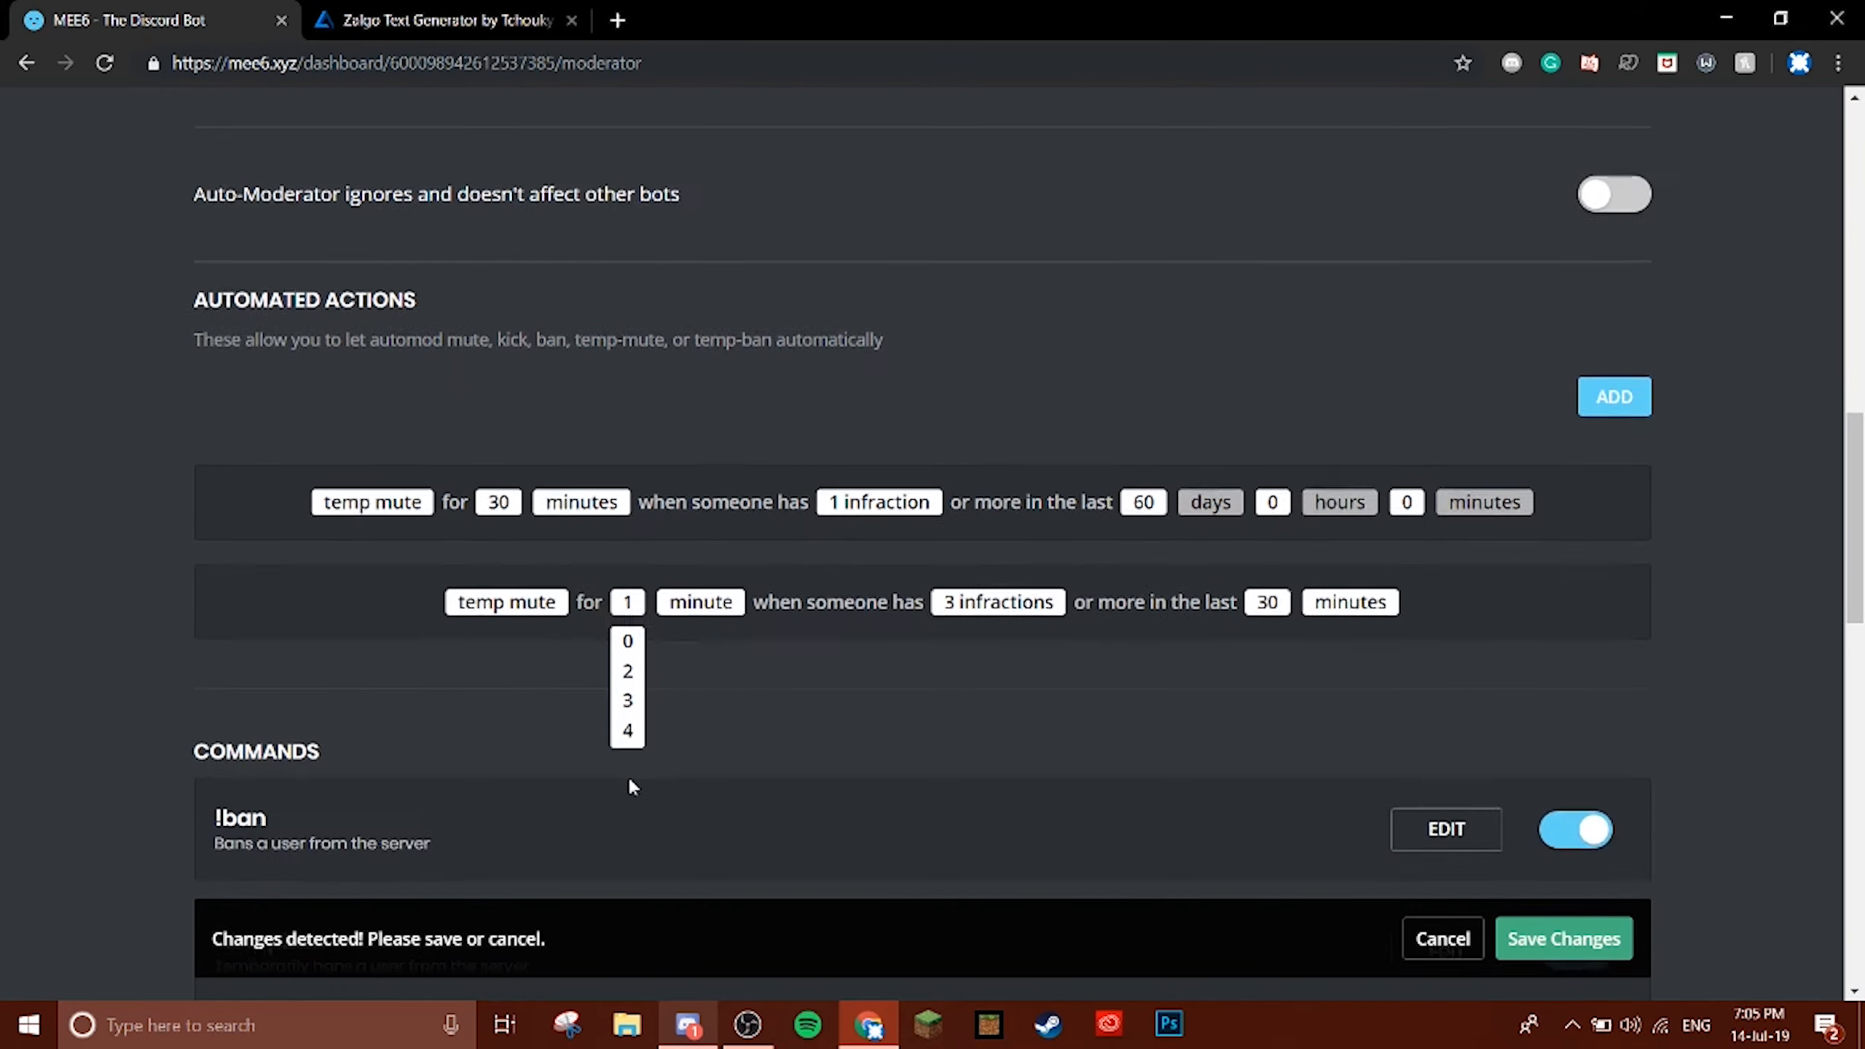
{"action": "scroll", "coordinate": [627, 704], "scroll_direction": "down", "scroll_amount": 4}
{"action": "scroll", "coordinate": [626, 704], "scroll_direction": "down", "scroll_amount": 12}
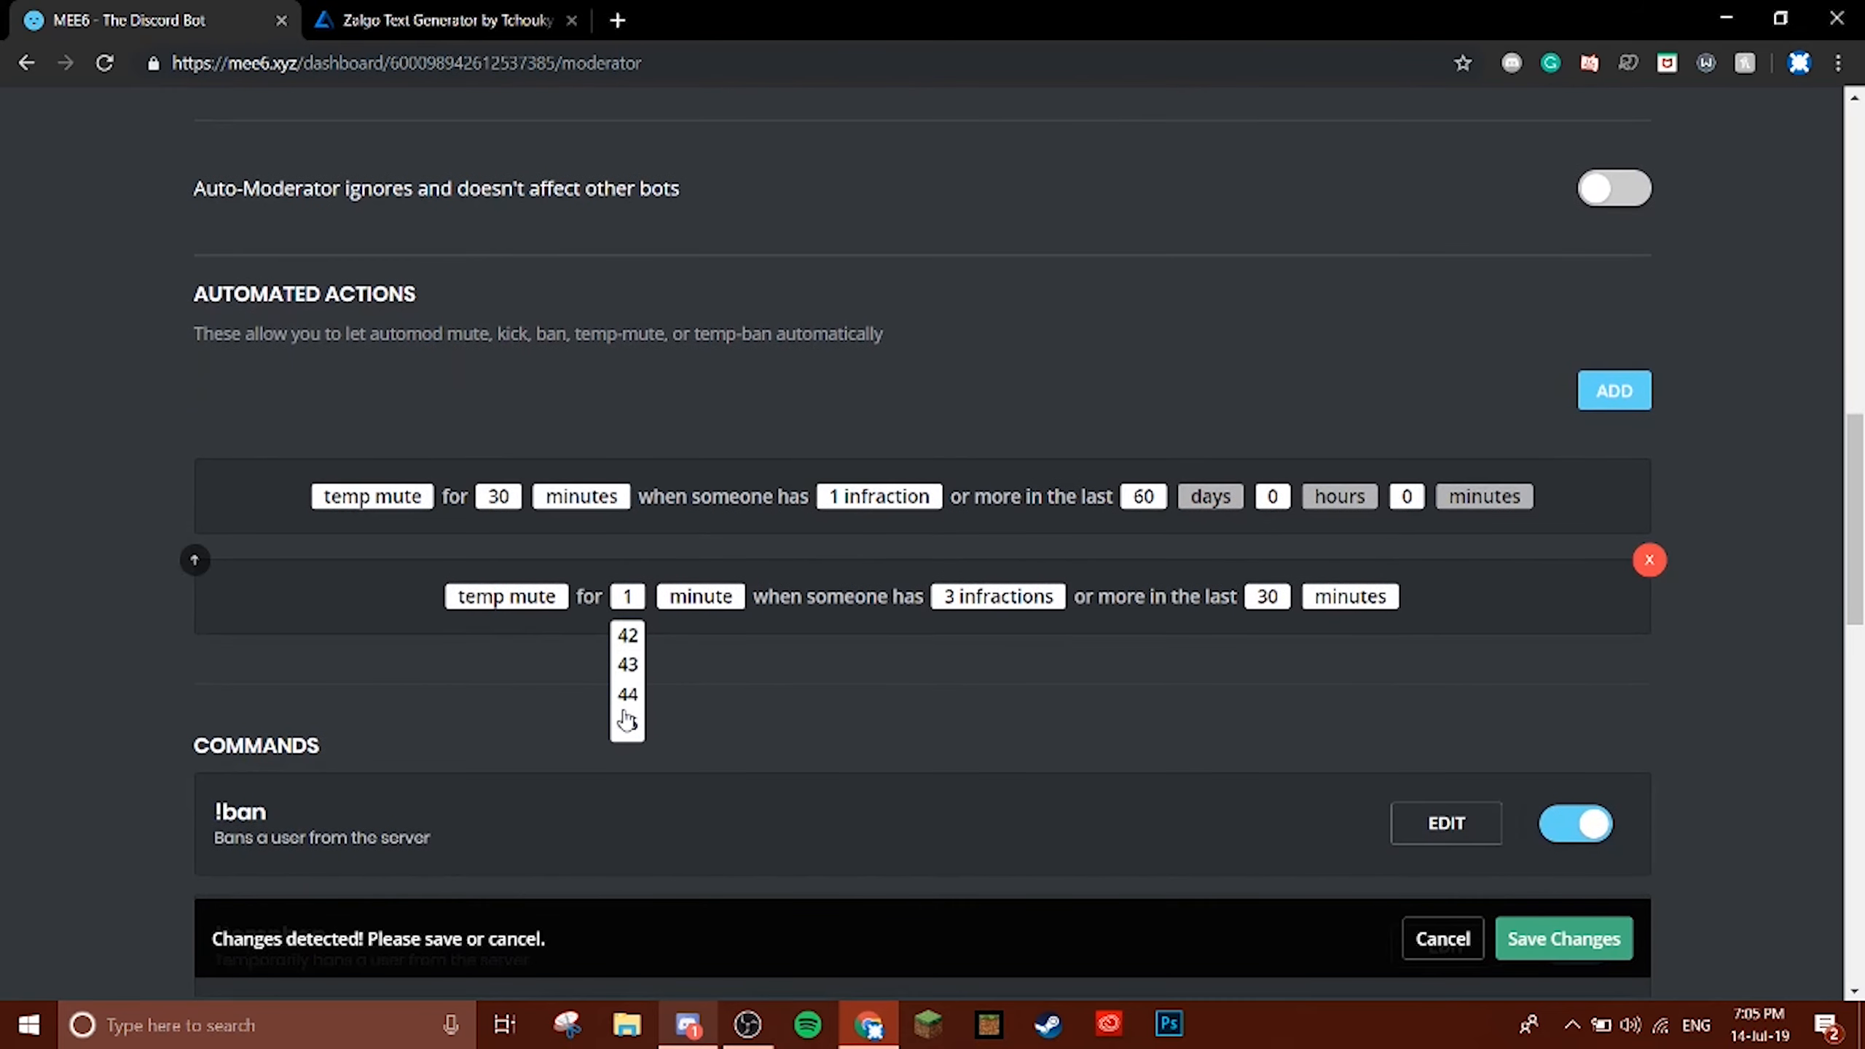
{"action": "left_click", "coordinate": [673, 609]}
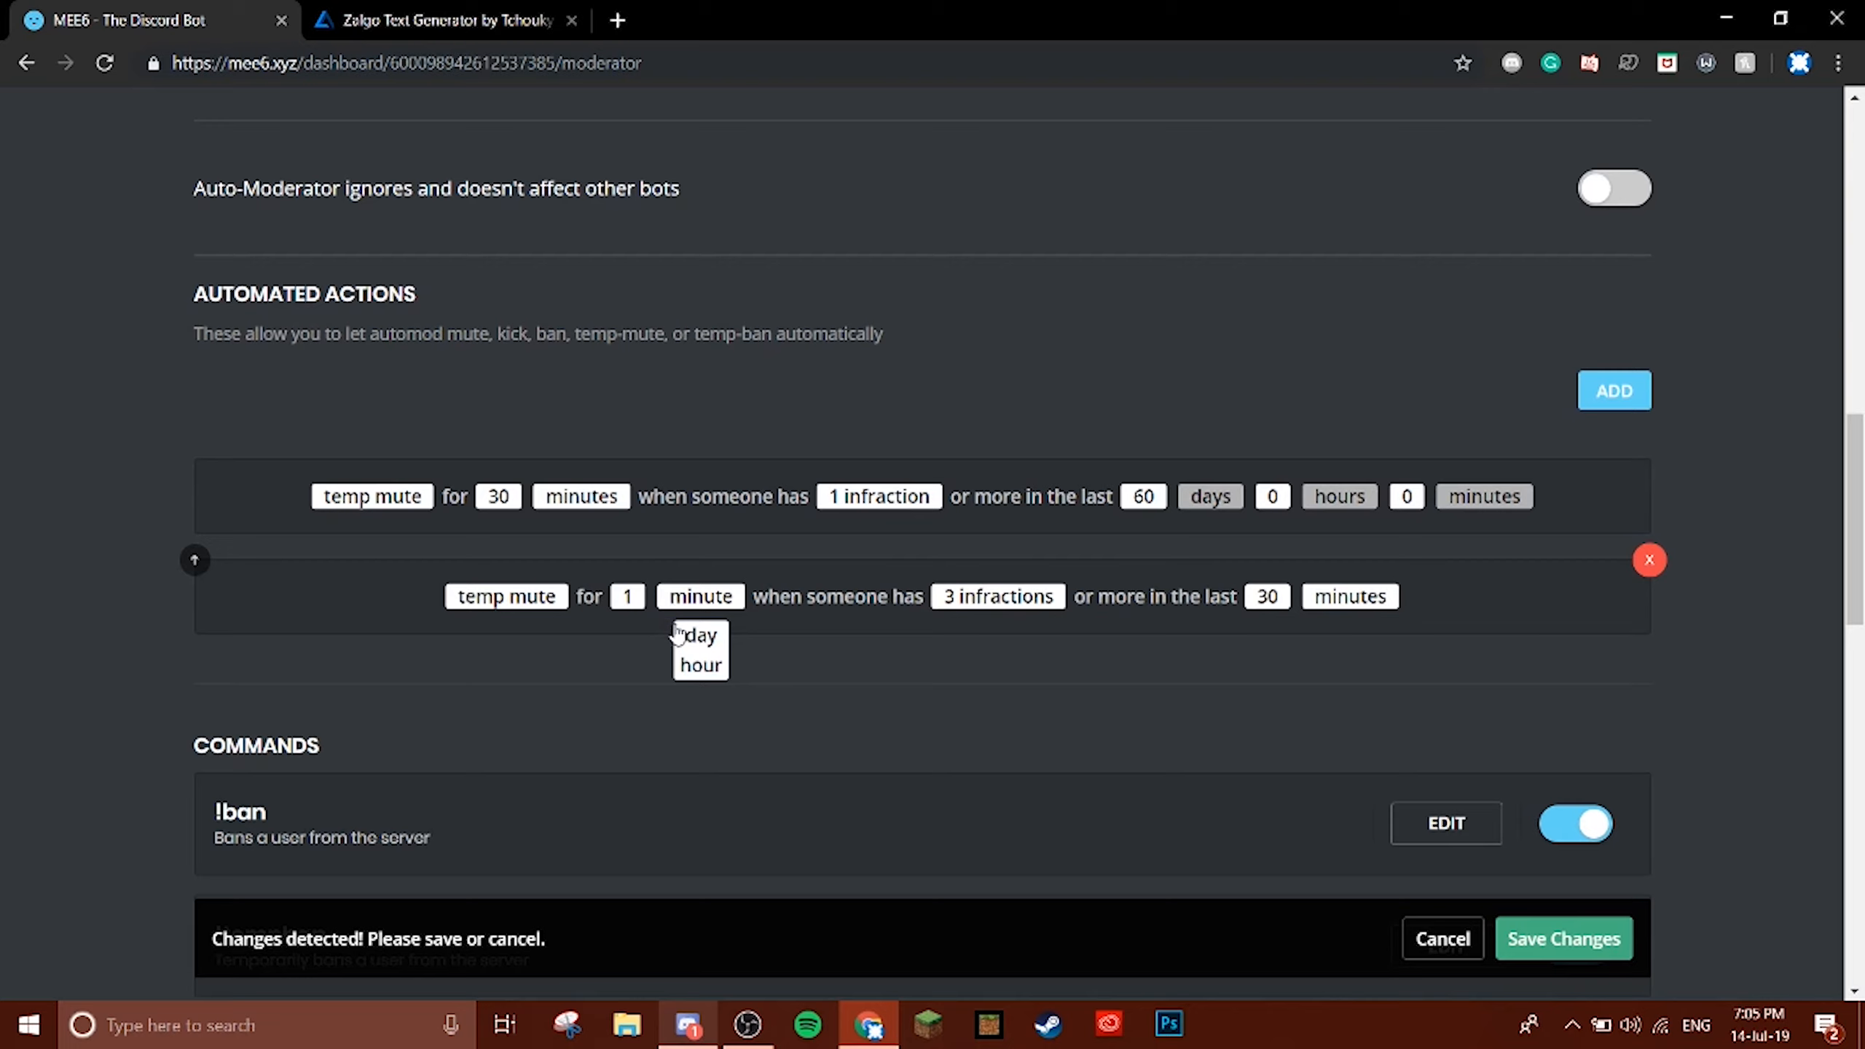
{"action": "left_click", "coordinate": [692, 661]}
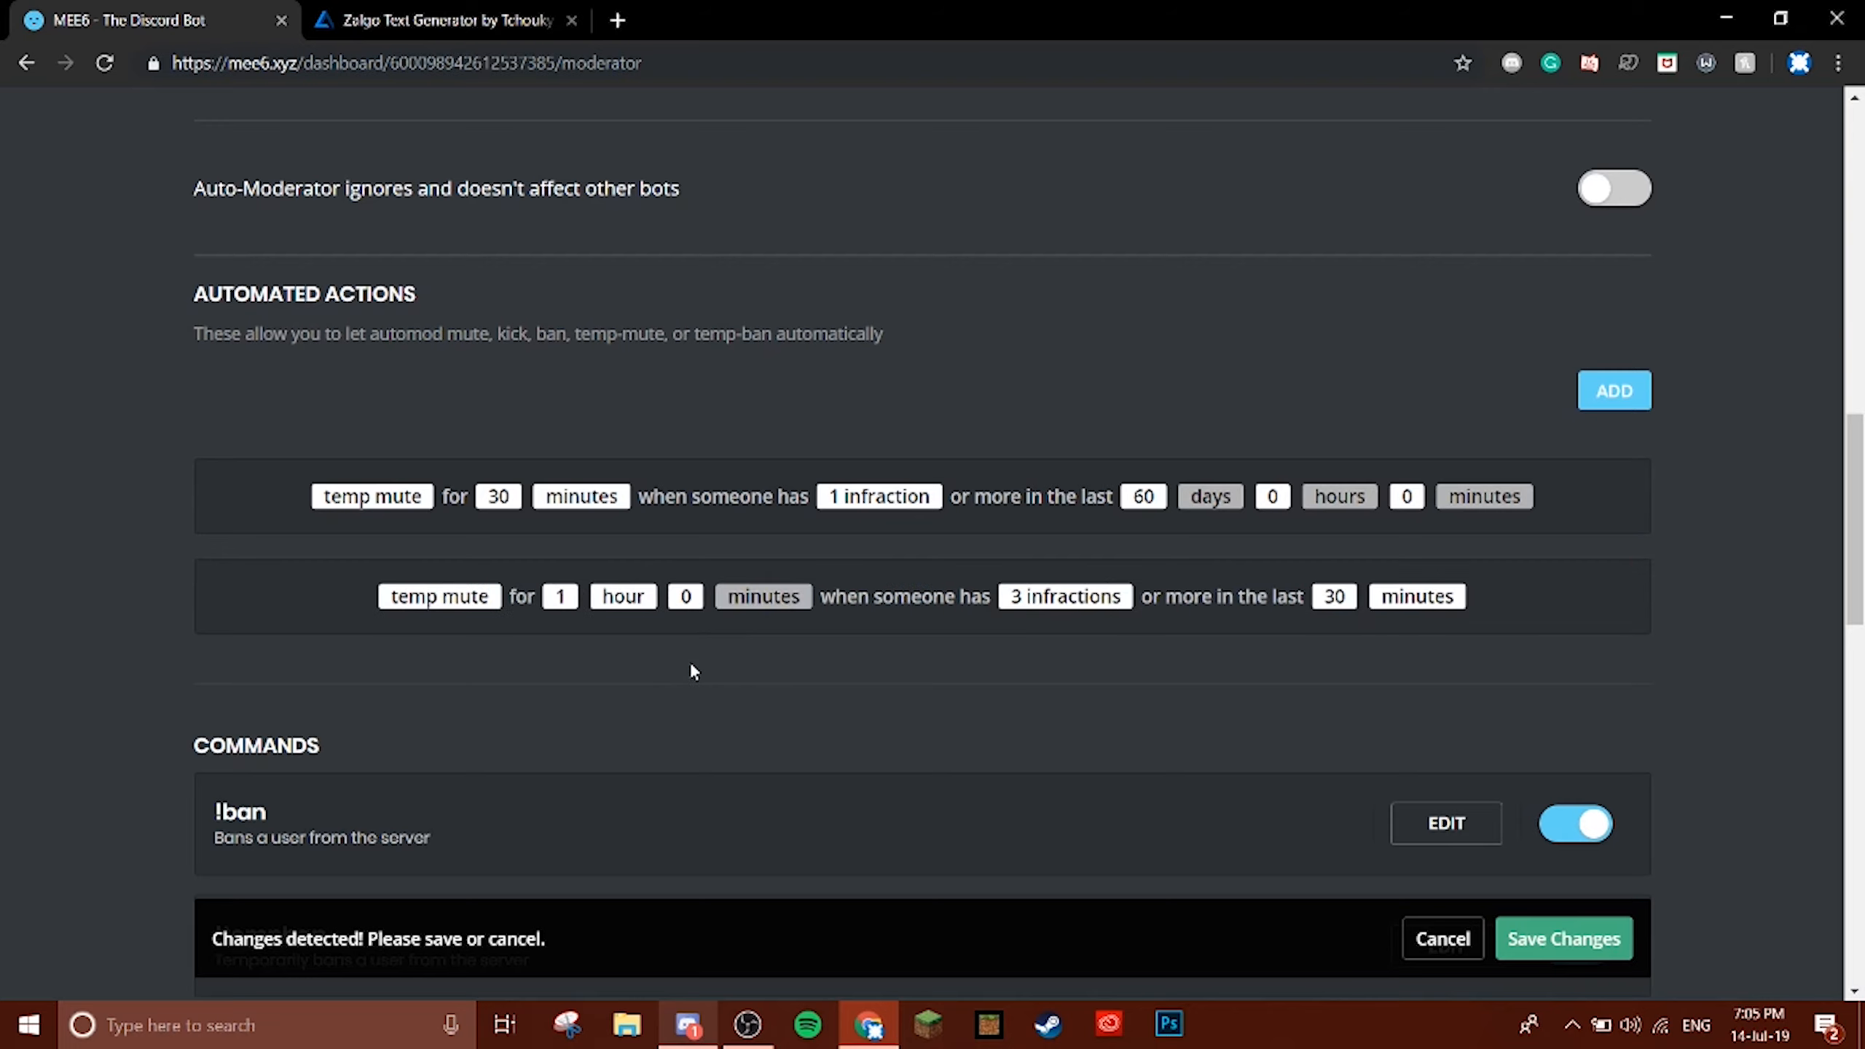
Make the second automated action trigger at 2 infractions or more and count its look-back period in days.
{"action": "left_click", "coordinate": [1076, 596]}
{"action": "left_click", "coordinate": [1078, 646]}
{"action": "left_click", "coordinate": [1437, 604]}
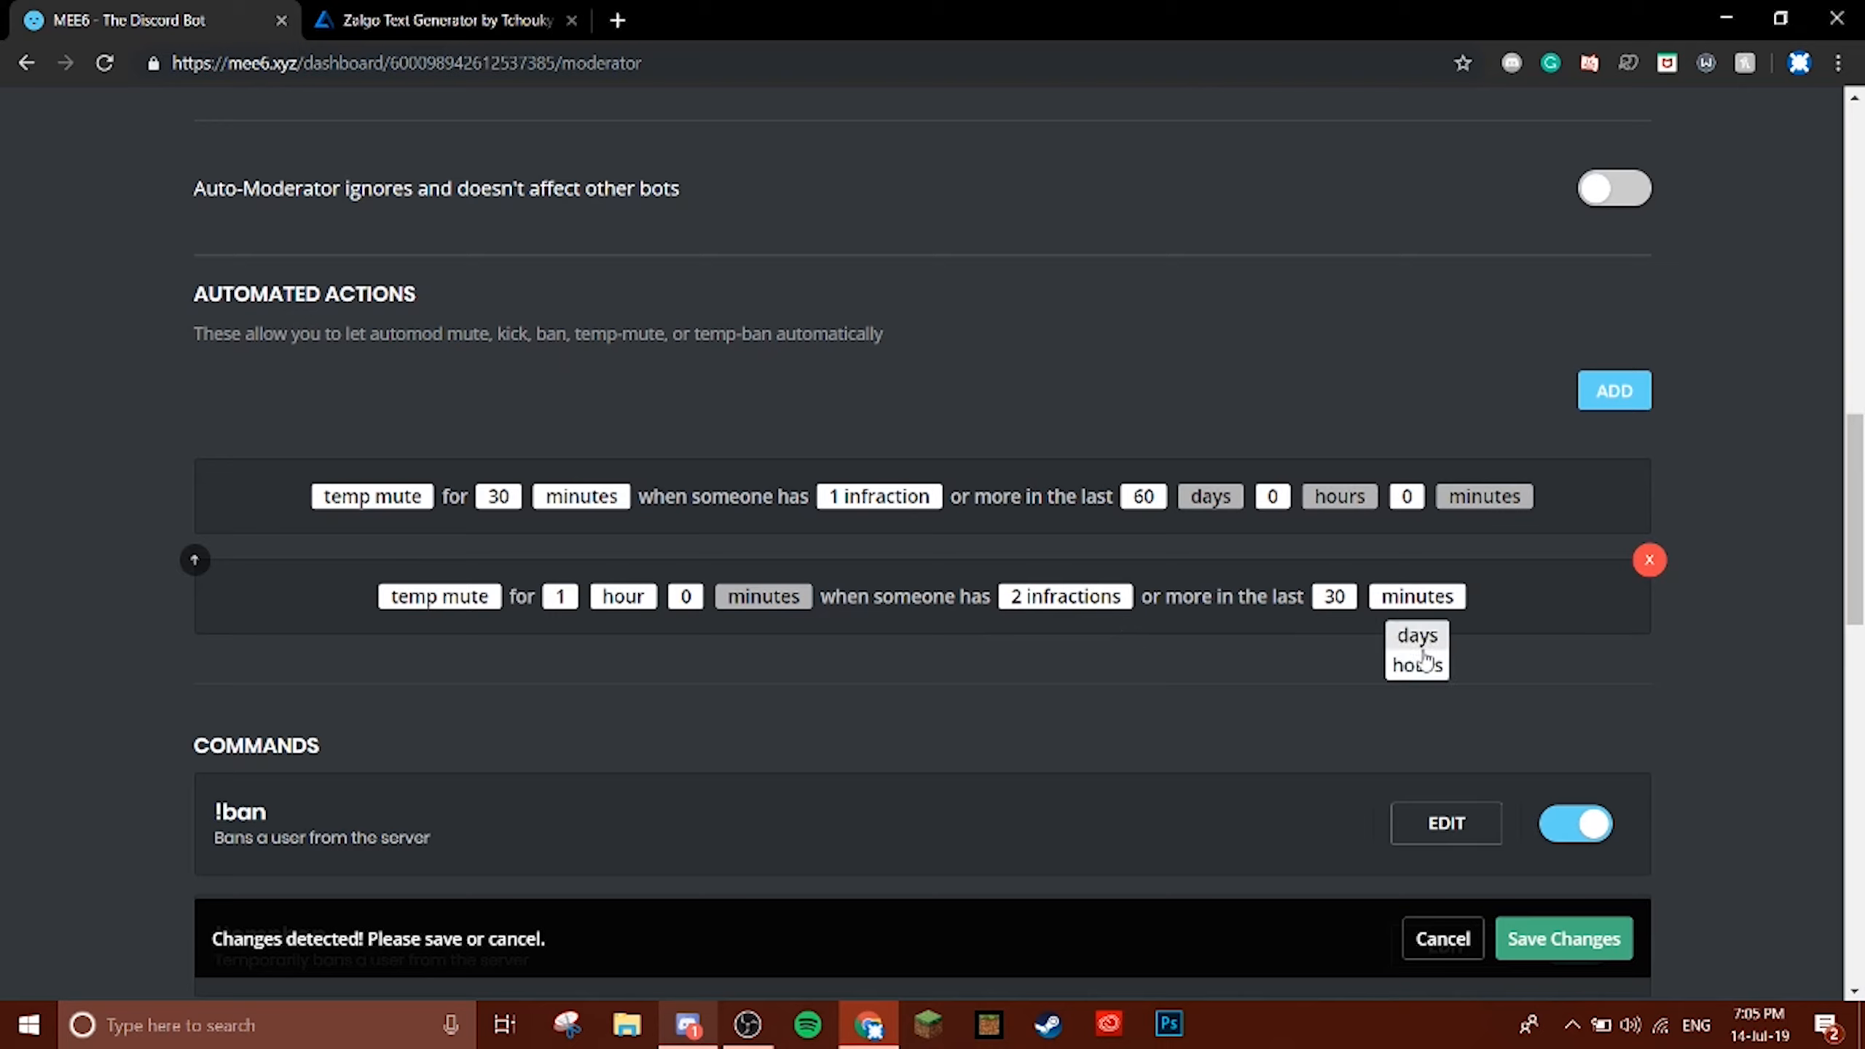
{"action": "left_click", "coordinate": [1418, 635]}
Set the look-back period of the second automated action to 60 days.
{"action": "left_click", "coordinate": [1204, 596]}
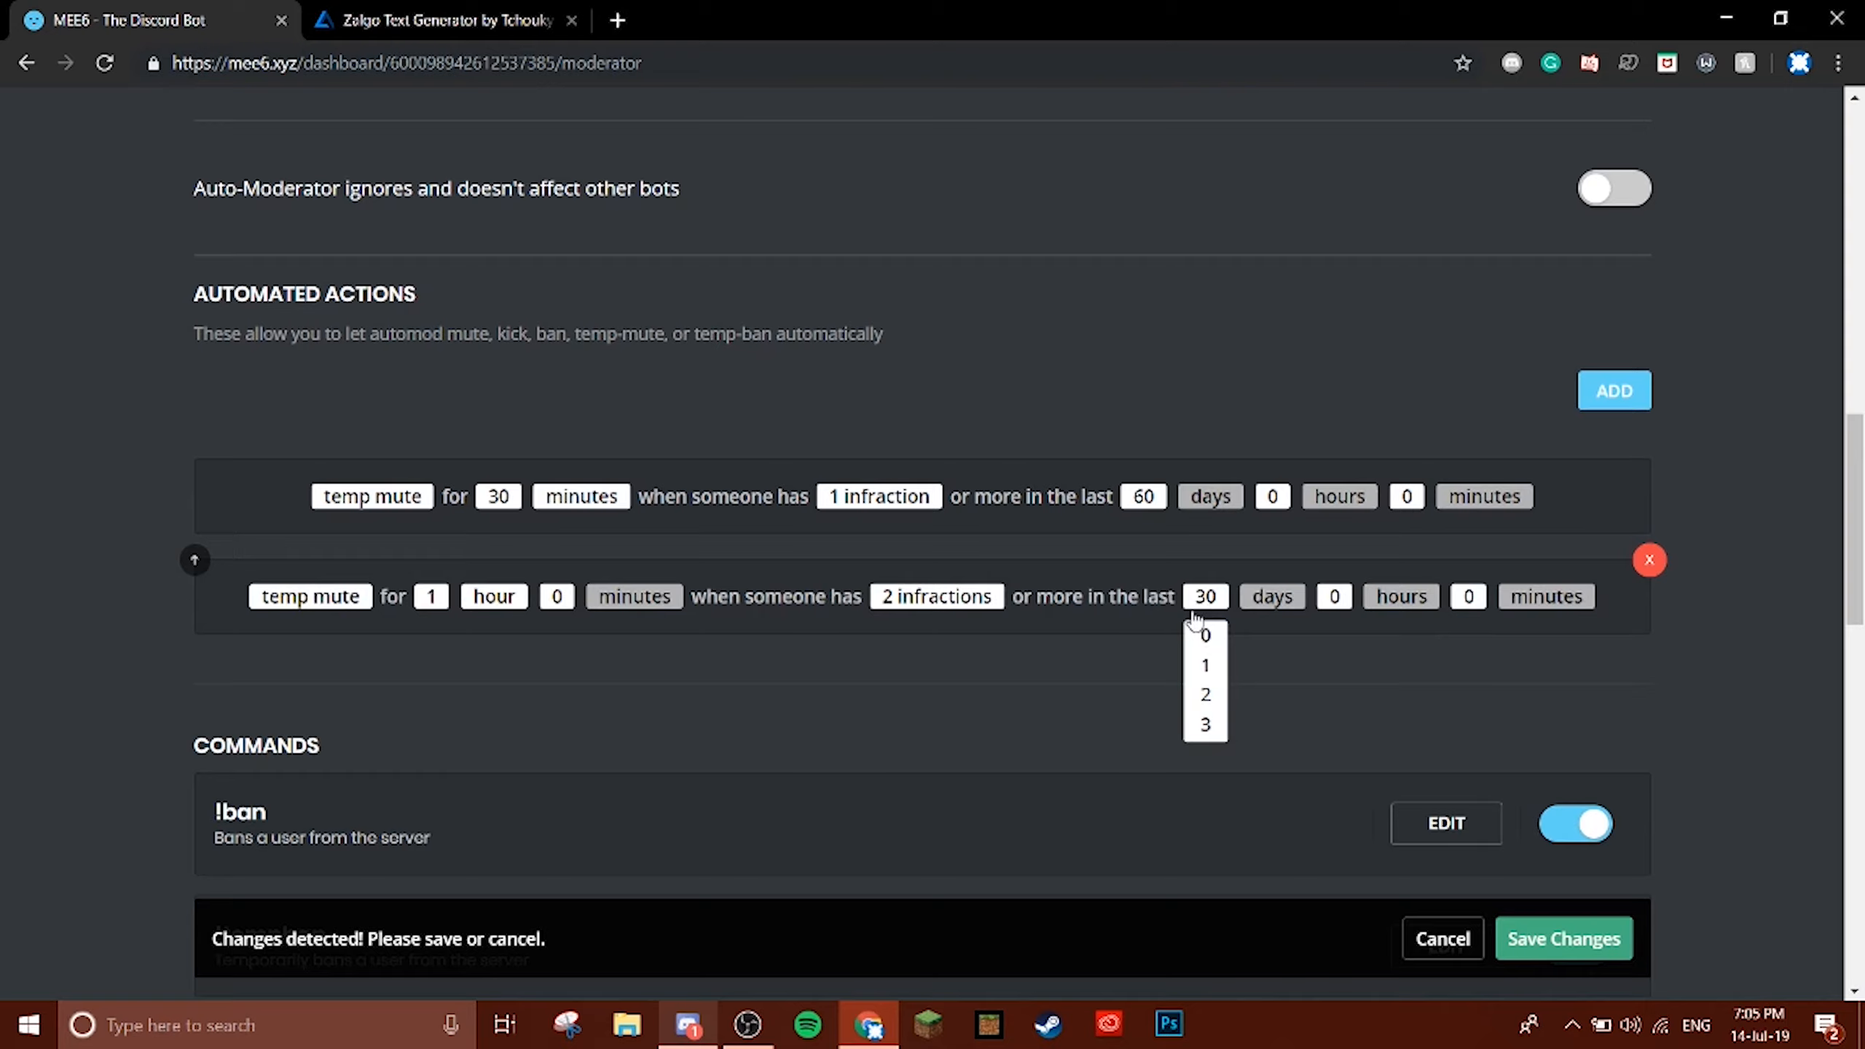
{"action": "scroll", "coordinate": [1211, 683], "scroll_direction": "down", "scroll_amount": 15}
{"action": "scroll", "coordinate": [1222, 707], "scroll_direction": "down", "scroll_amount": 6}
{"action": "scroll", "coordinate": [1217, 700], "scroll_direction": "up", "scroll_amount": 2}
{"action": "scroll", "coordinate": [1214, 716], "scroll_direction": "down", "scroll_amount": 3}
{"action": "scroll", "coordinate": [1215, 584], "scroll_direction": "up", "scroll_amount": 5}
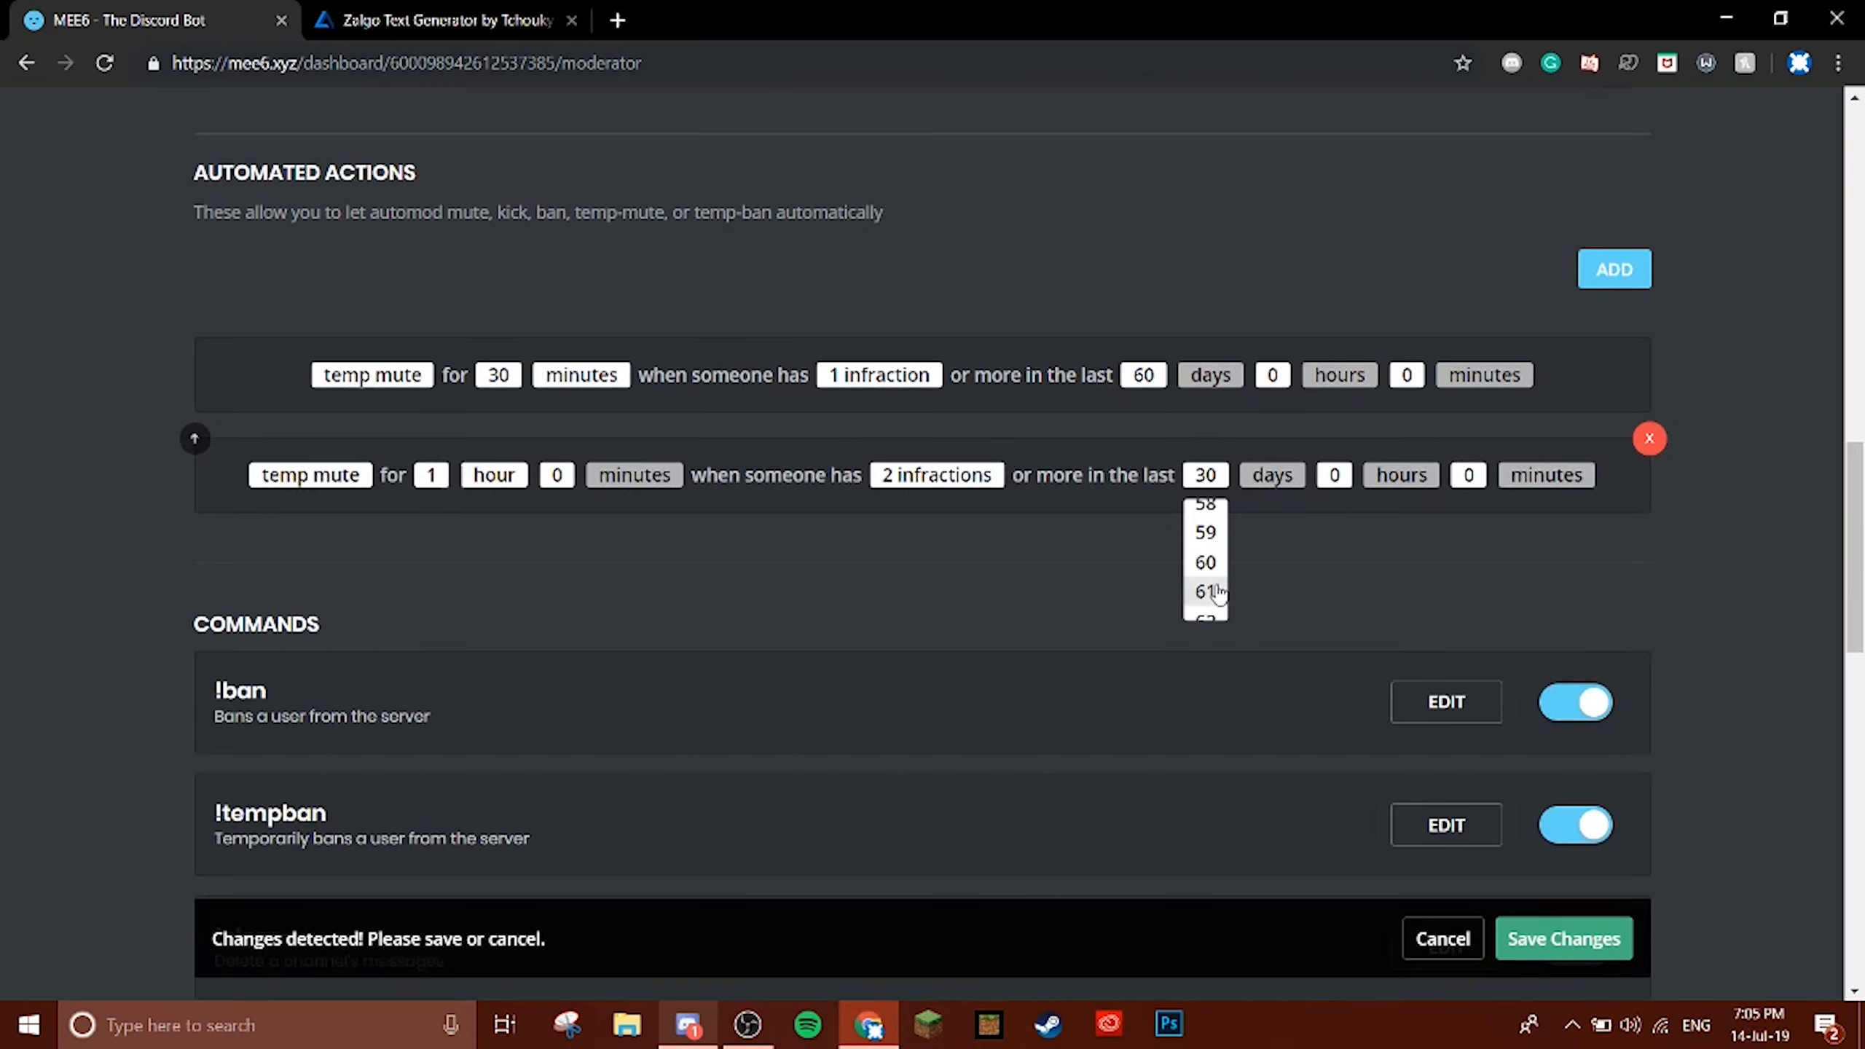
{"action": "left_click", "coordinate": [1205, 562]}
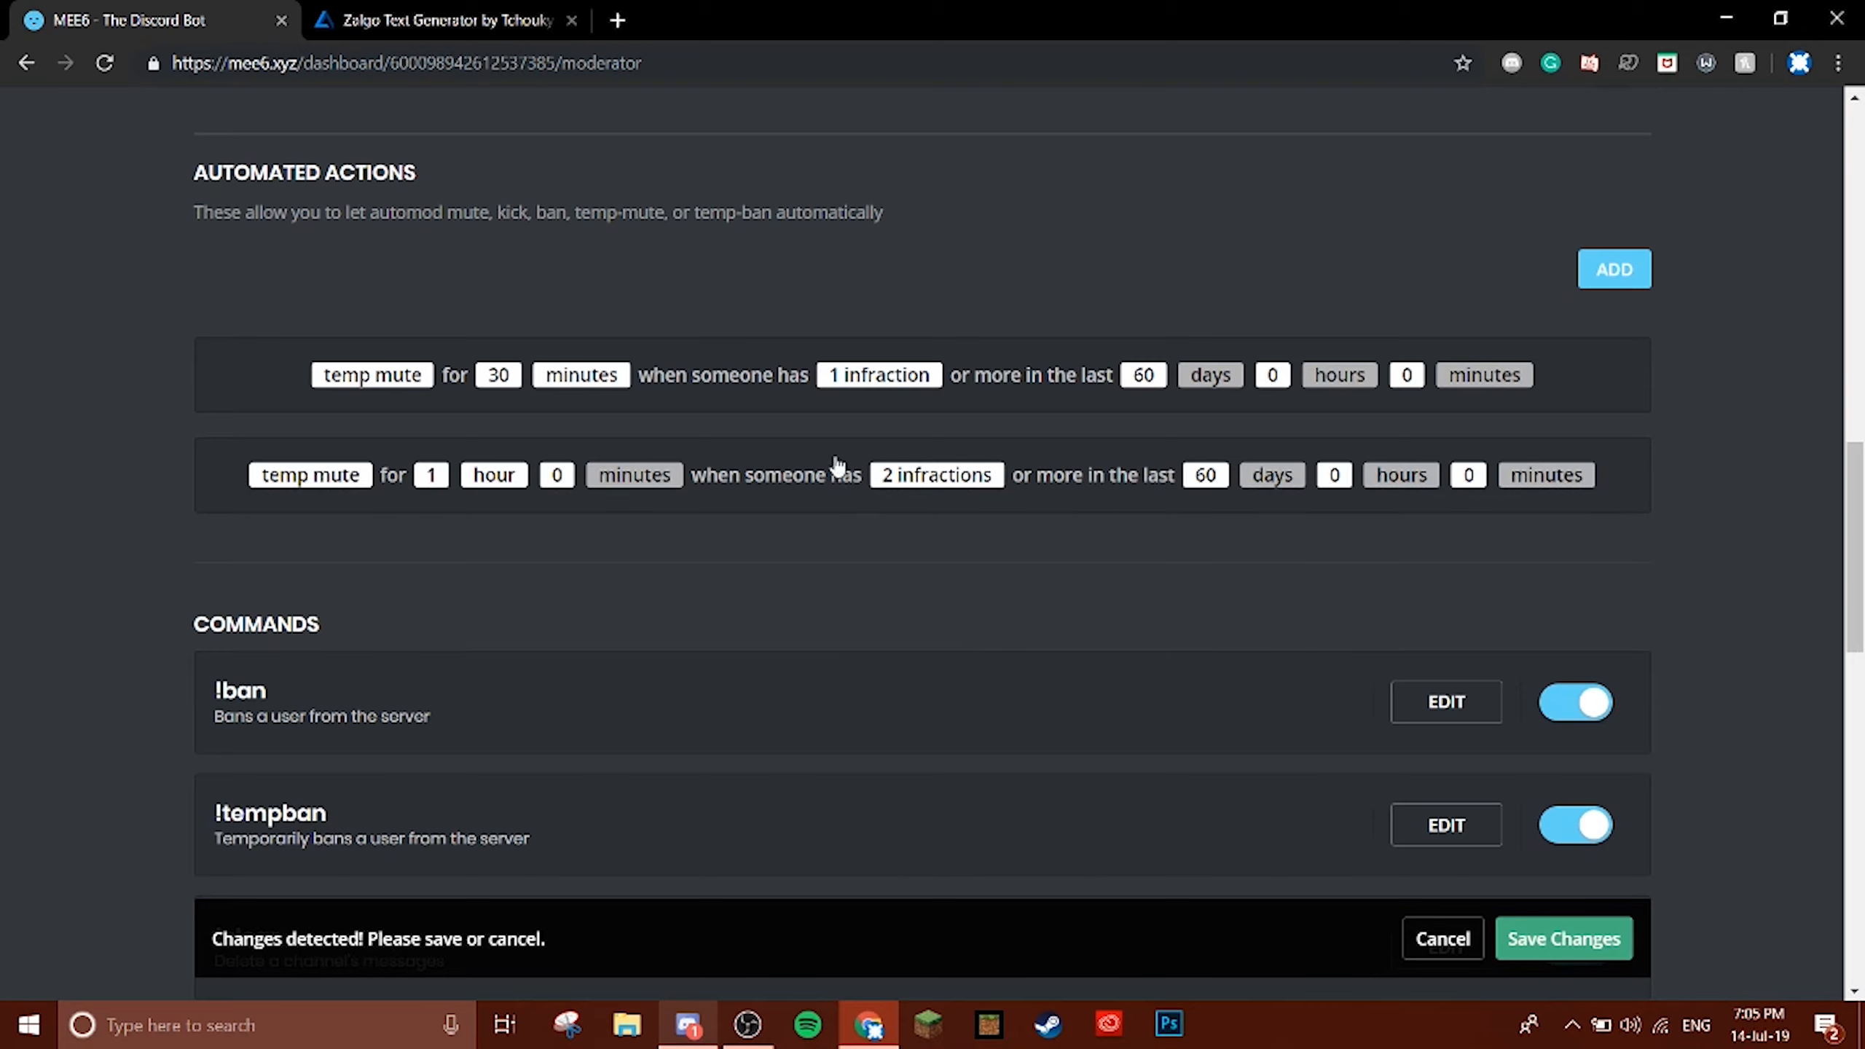
Add a third automated action that kicks a member at 3 infractions or more.
{"action": "left_click", "coordinate": [1614, 269]}
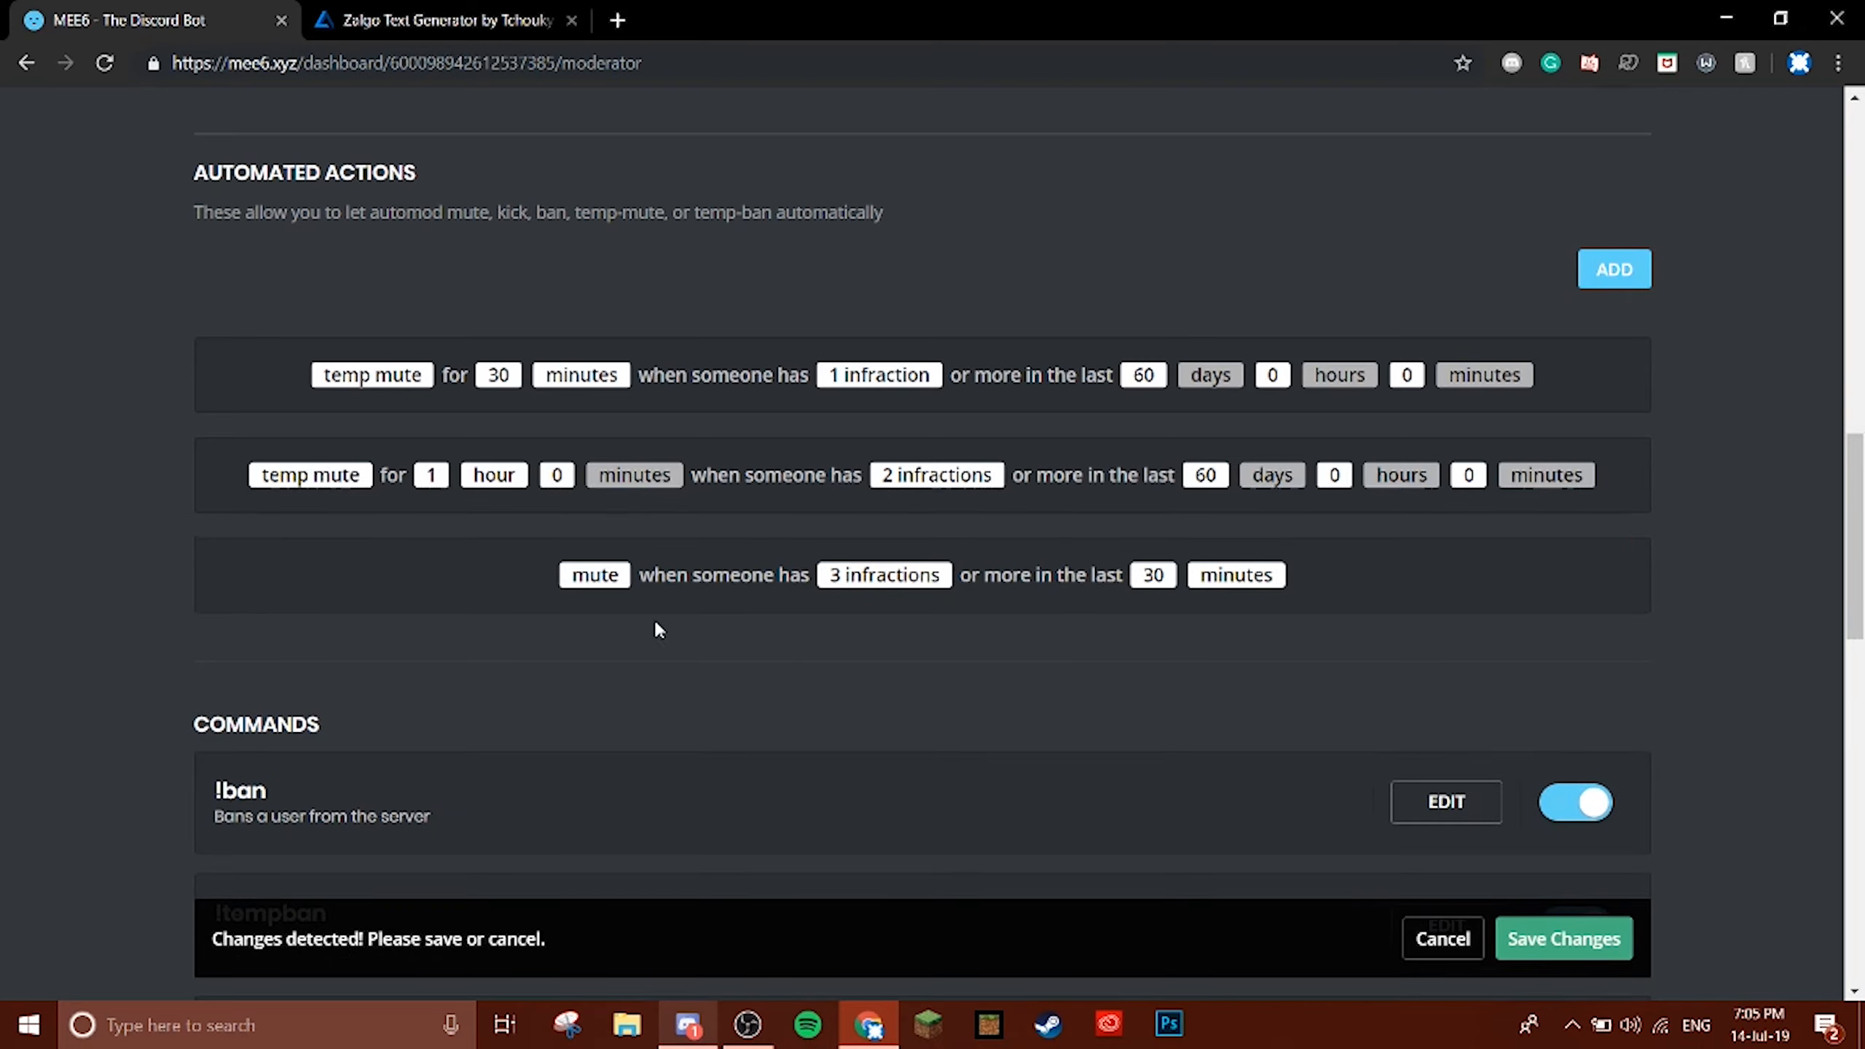
{"action": "left_click", "coordinate": [595, 575]}
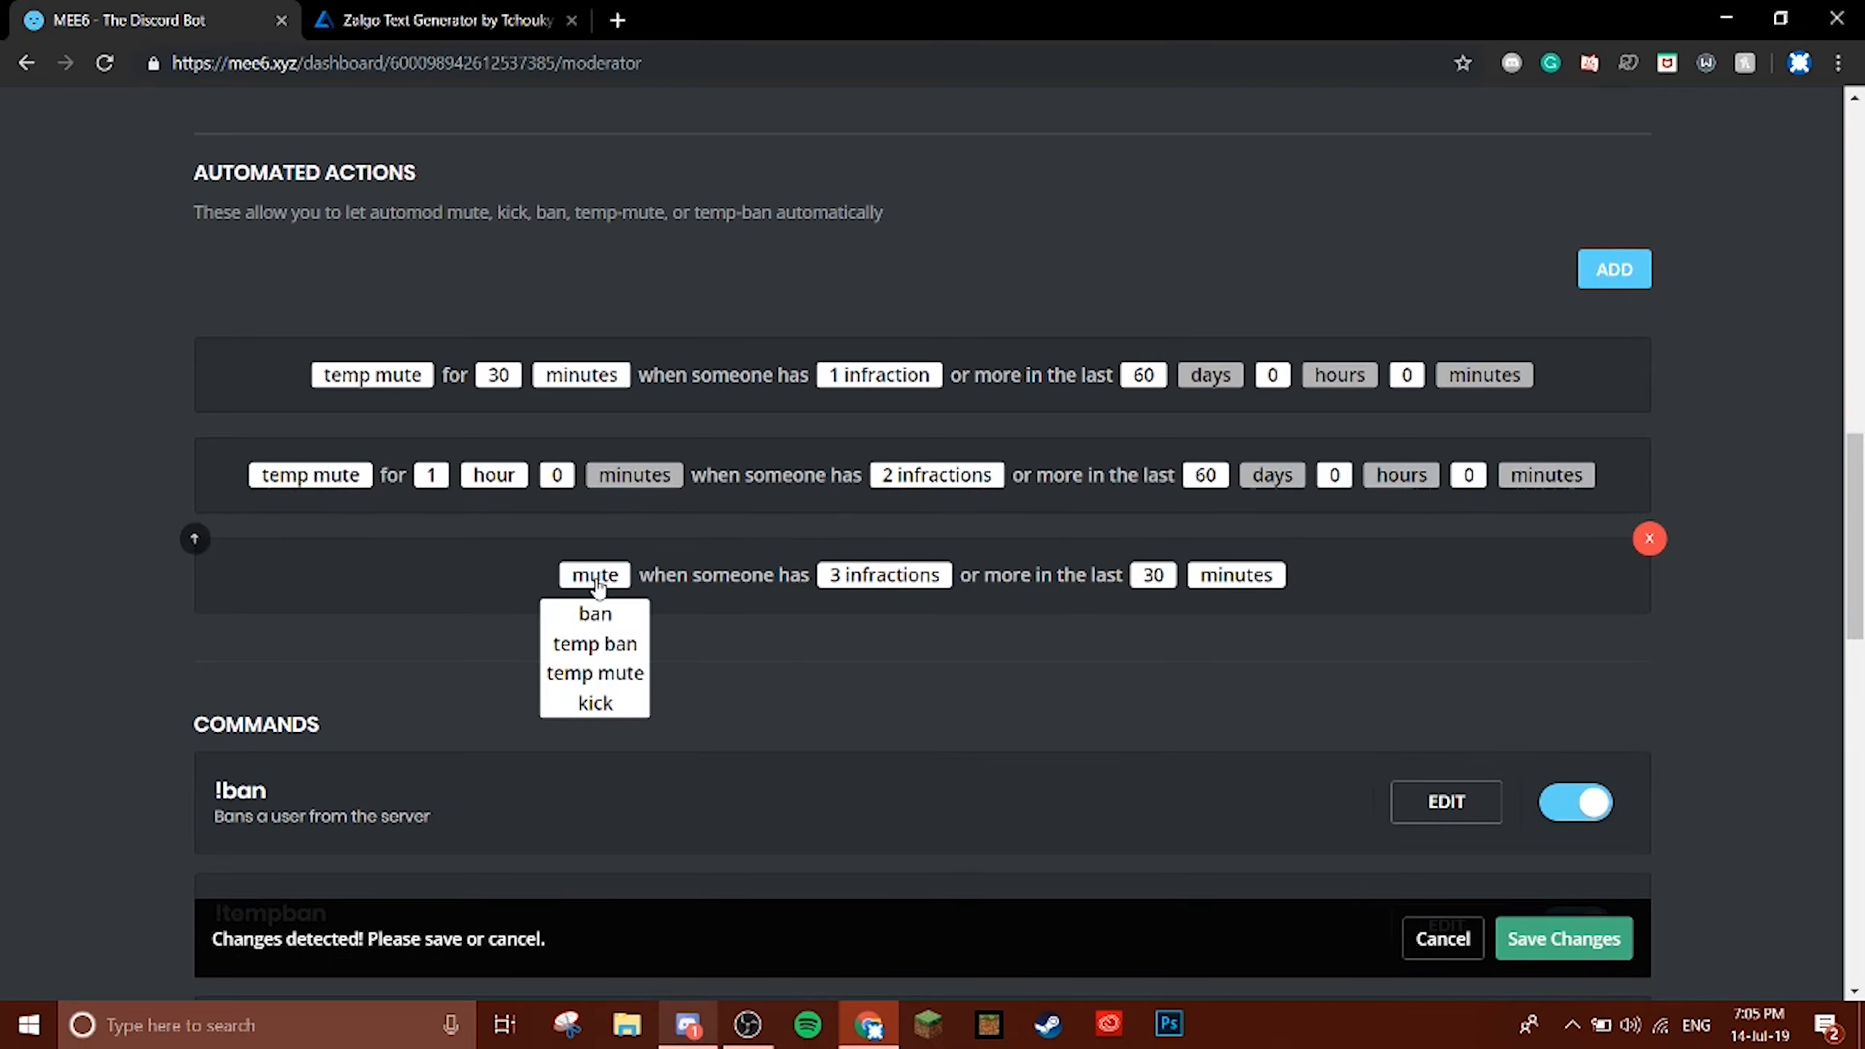
{"action": "left_click", "coordinate": [595, 703]}
{"action": "left_click", "coordinate": [841, 577]}
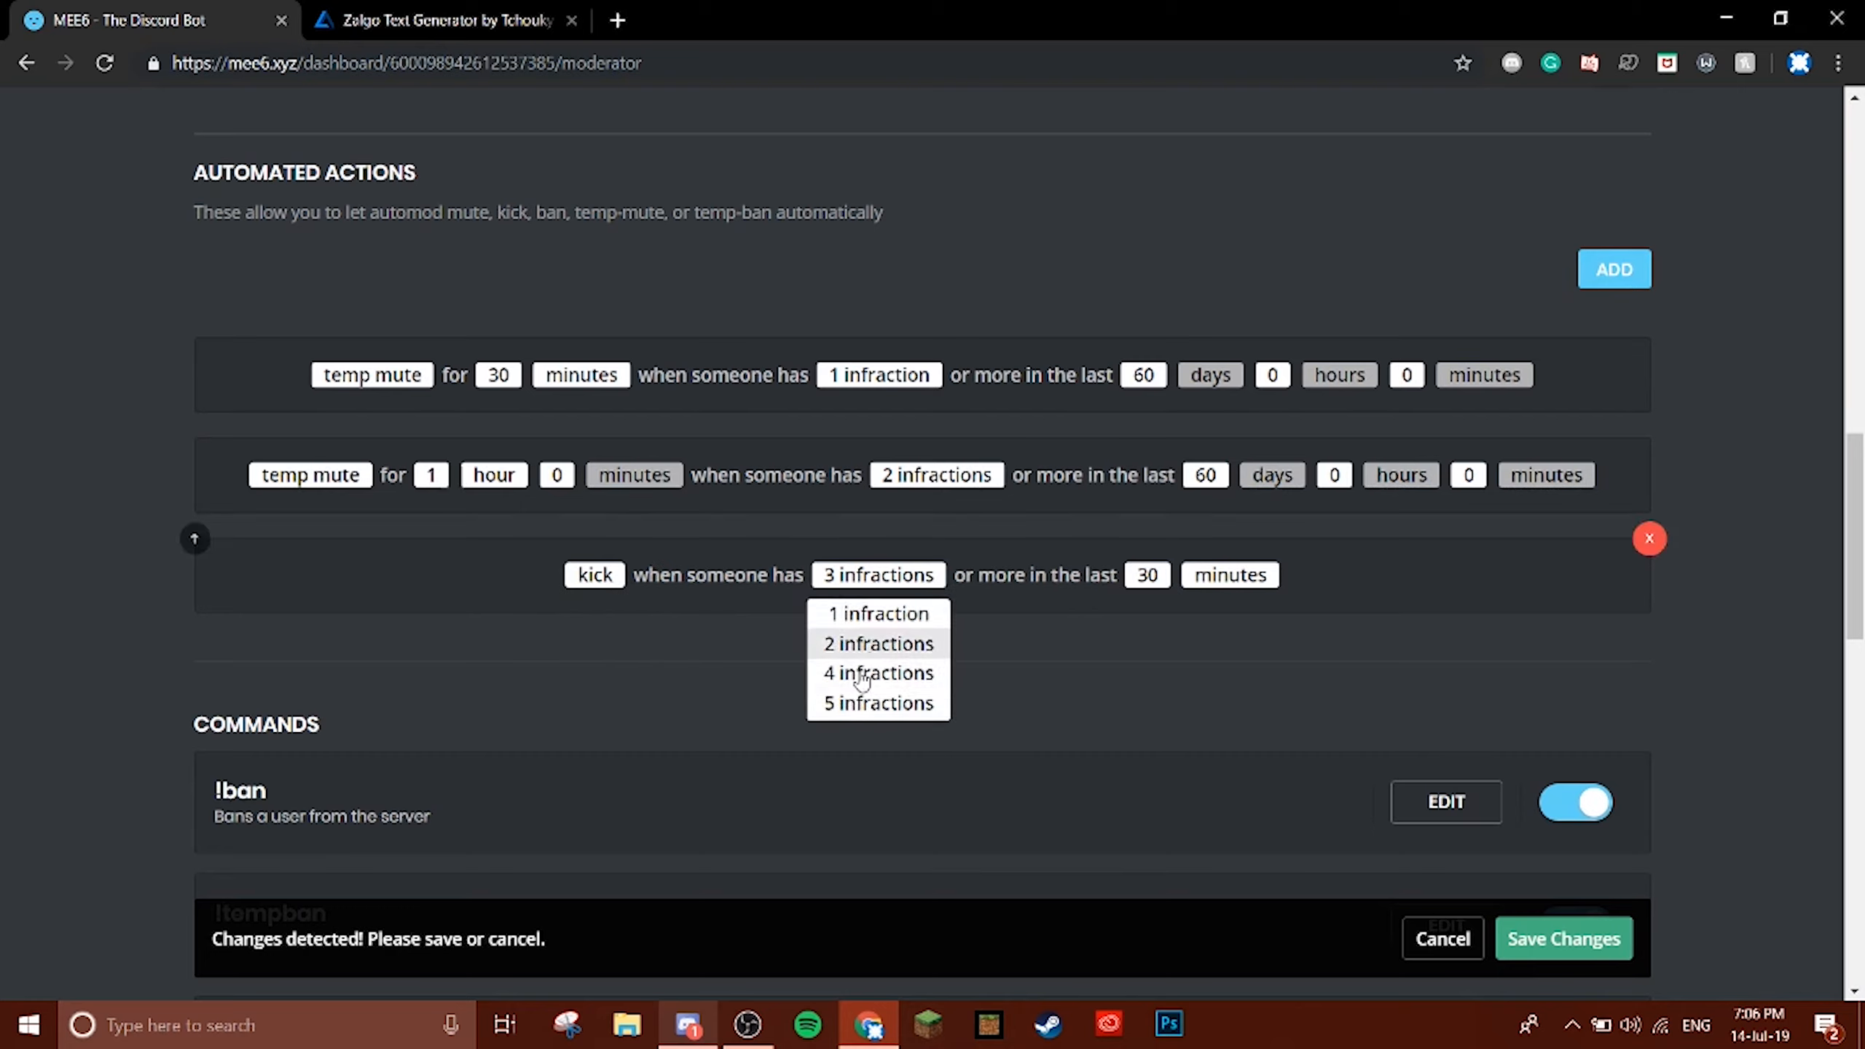
{"action": "double_click", "coordinate": [1063, 665]}
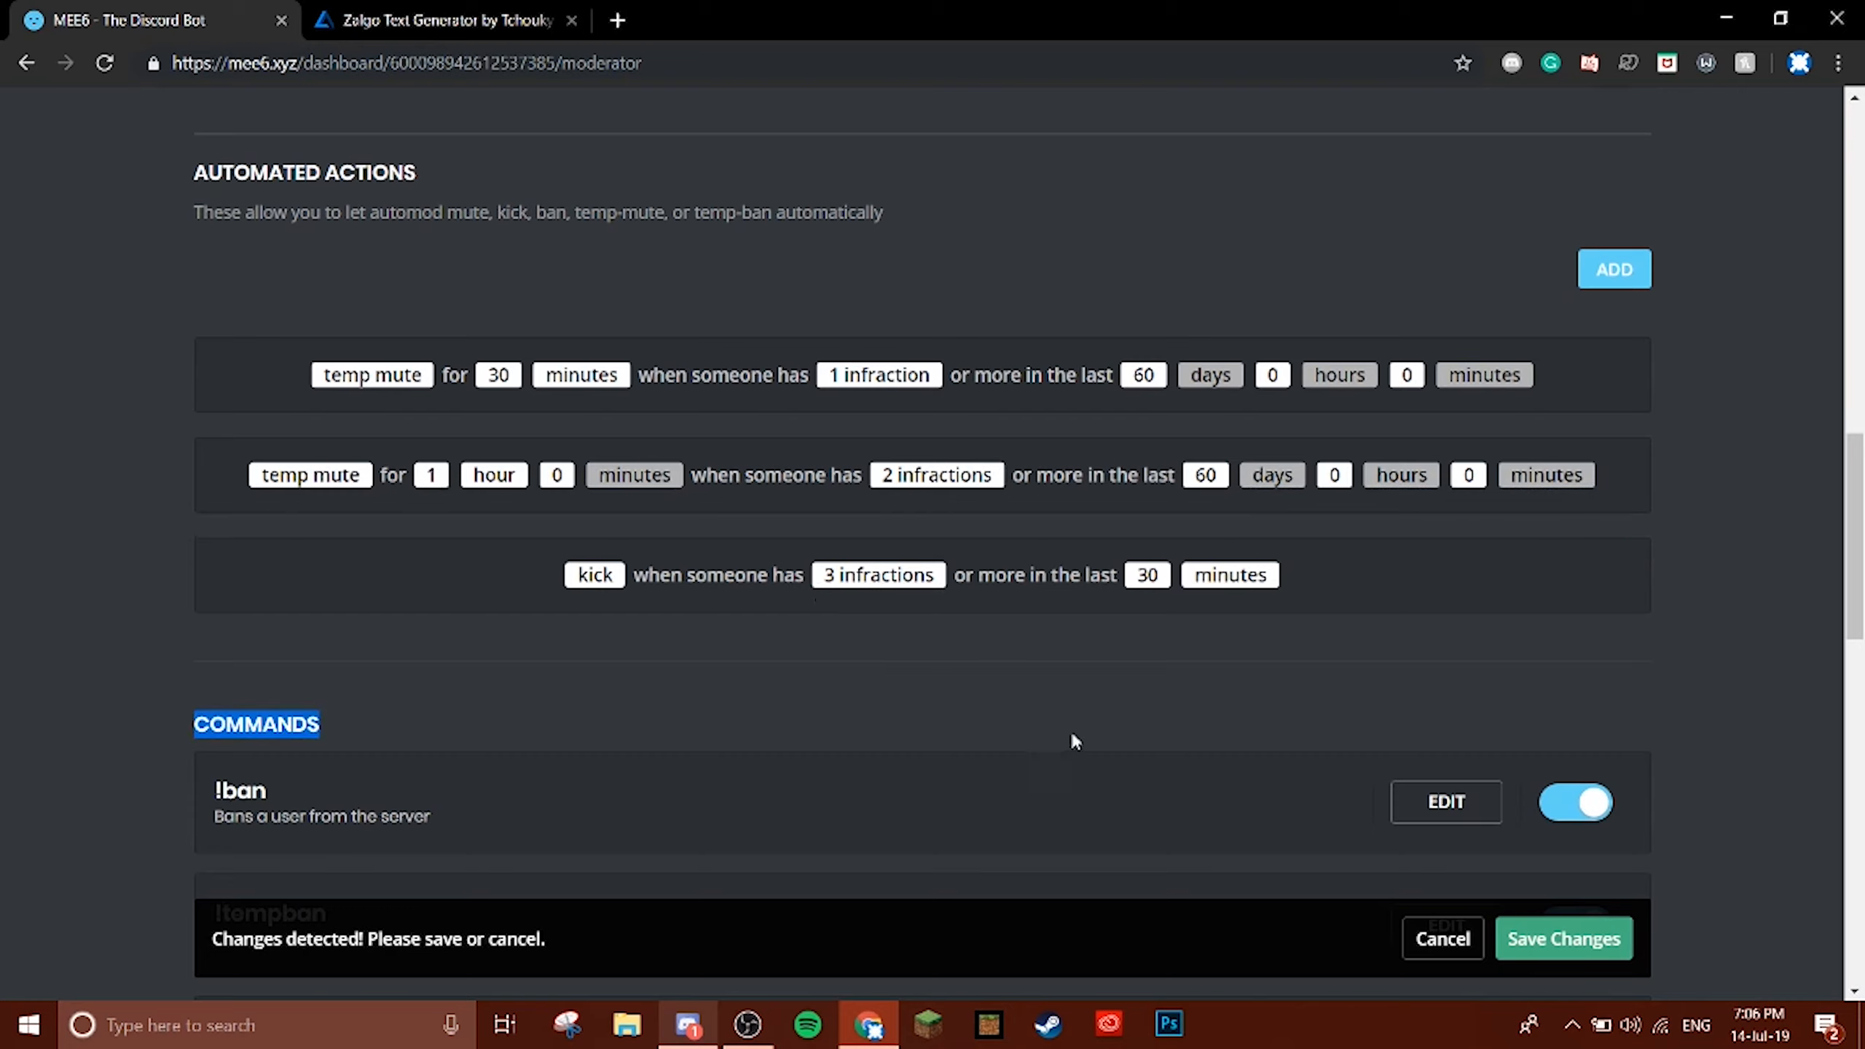
{"action": "left_click", "coordinate": [1147, 576]}
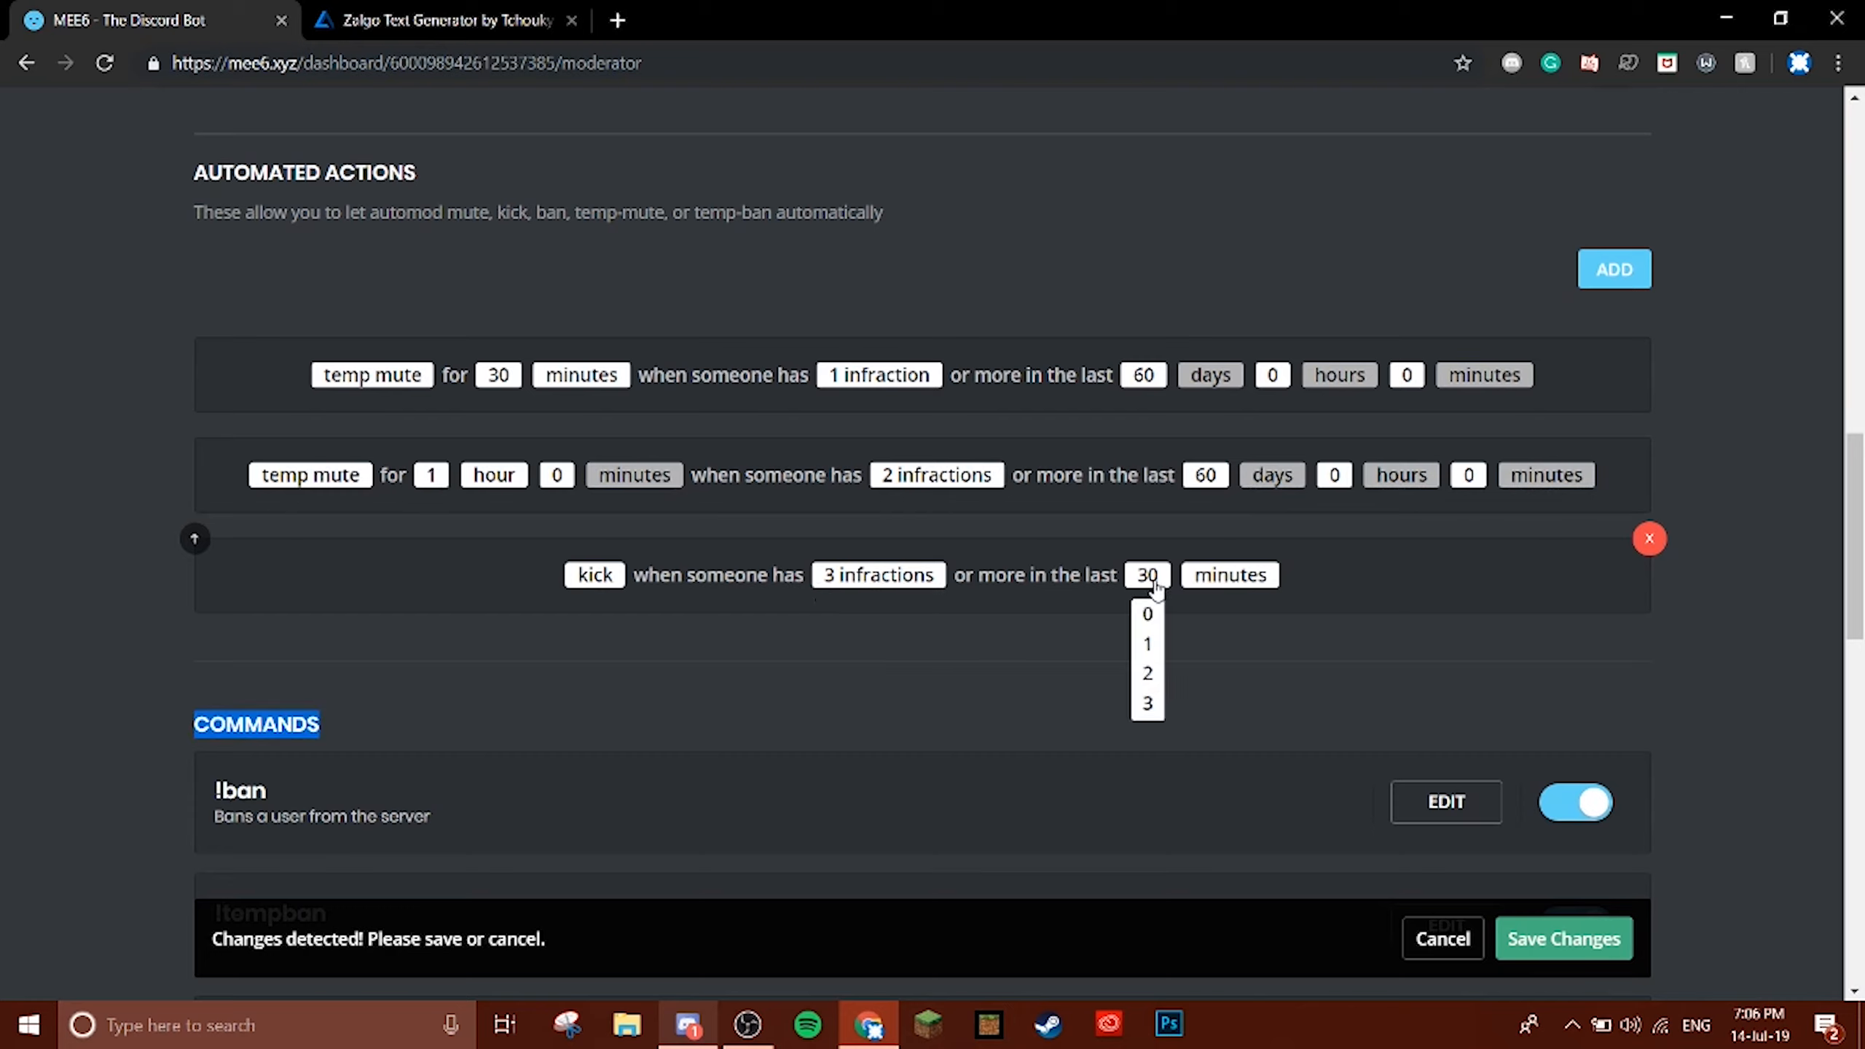
{"action": "left_click", "coordinate": [1272, 678]}
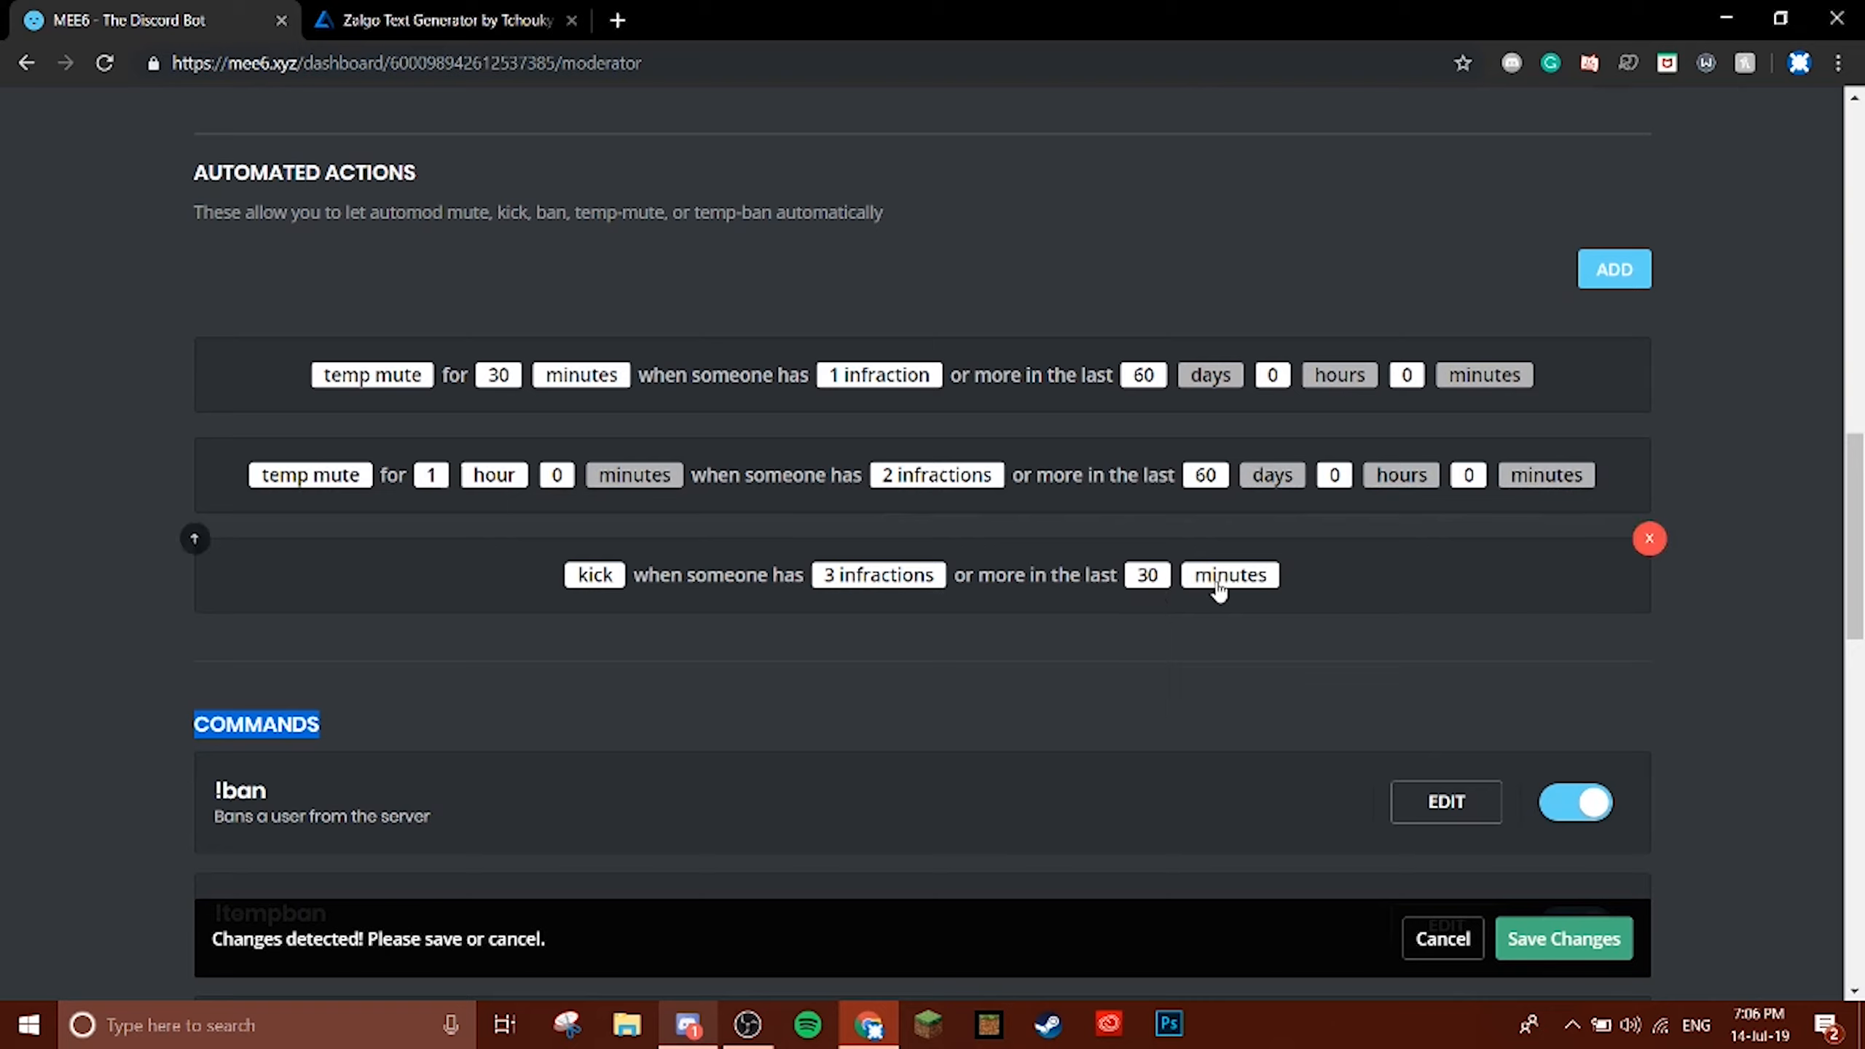
{"action": "left_click", "coordinate": [1144, 579]}
{"action": "scroll", "coordinate": [1152, 654], "scroll_direction": "down", "scroll_amount": 3}
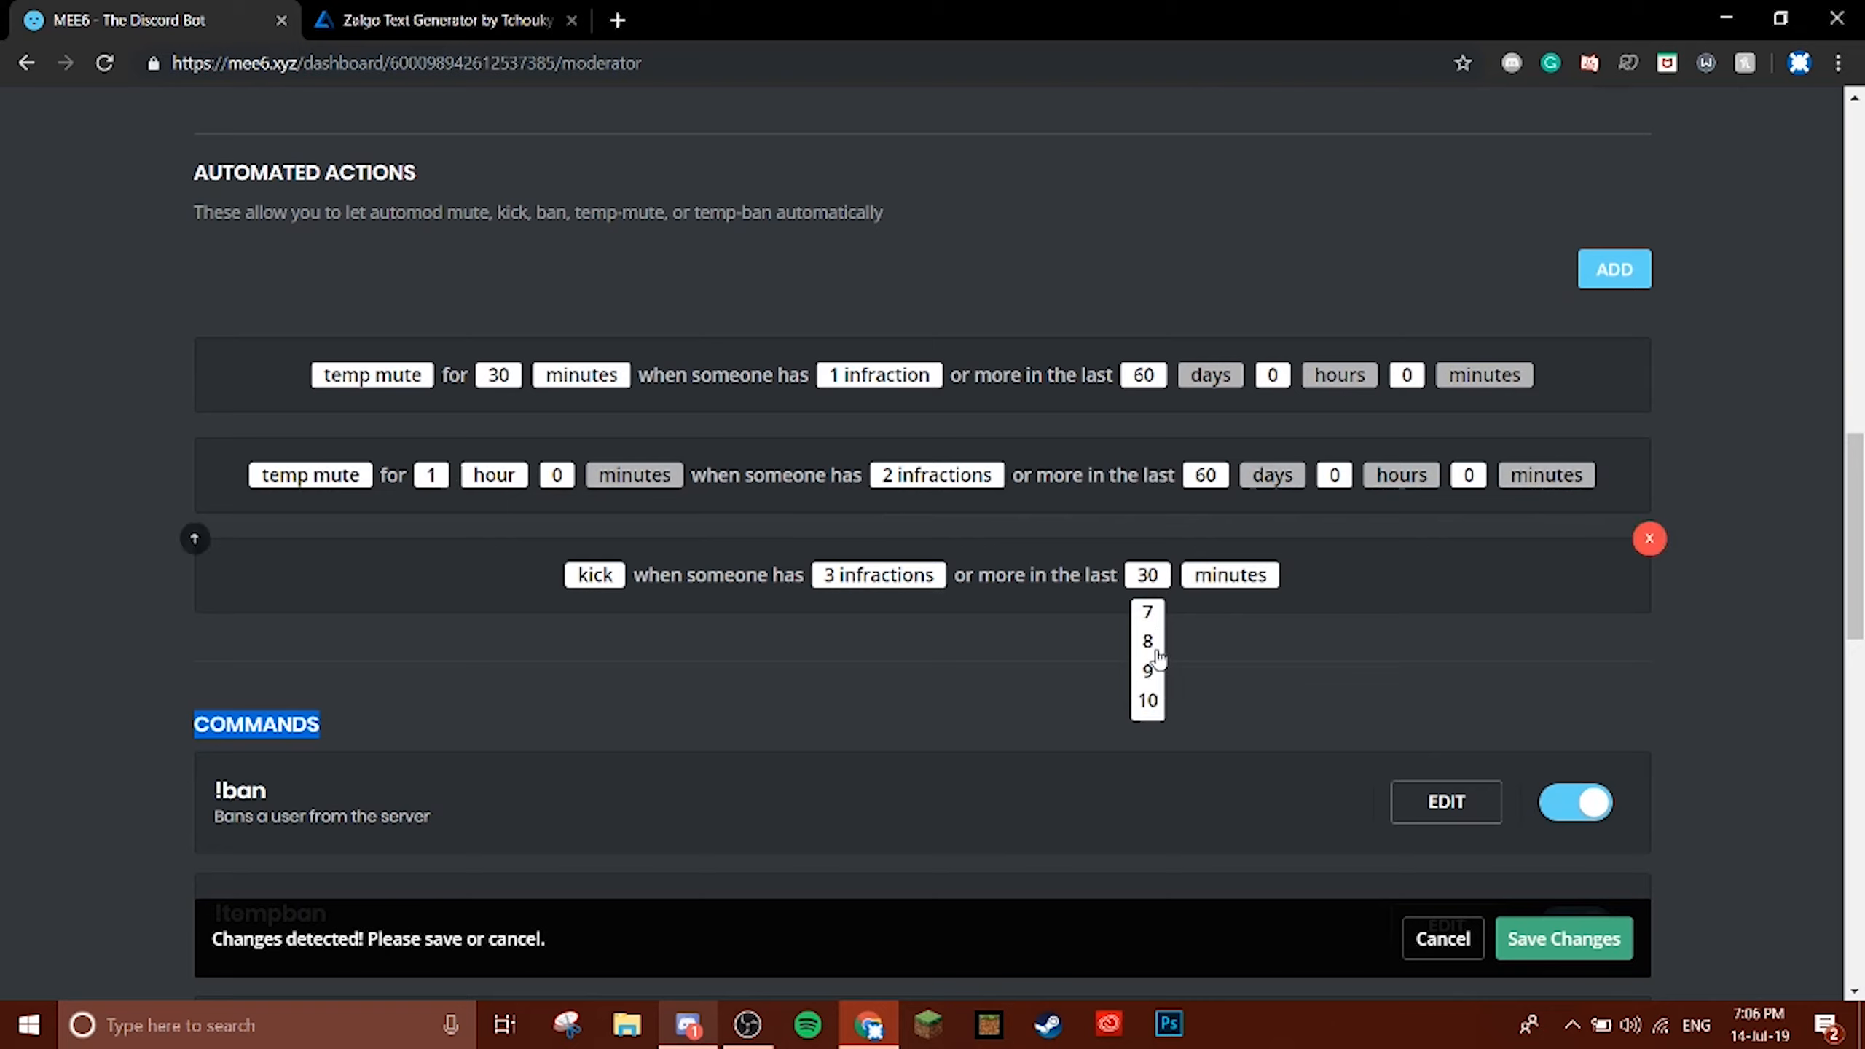
{"action": "left_click", "coordinate": [1232, 581]}
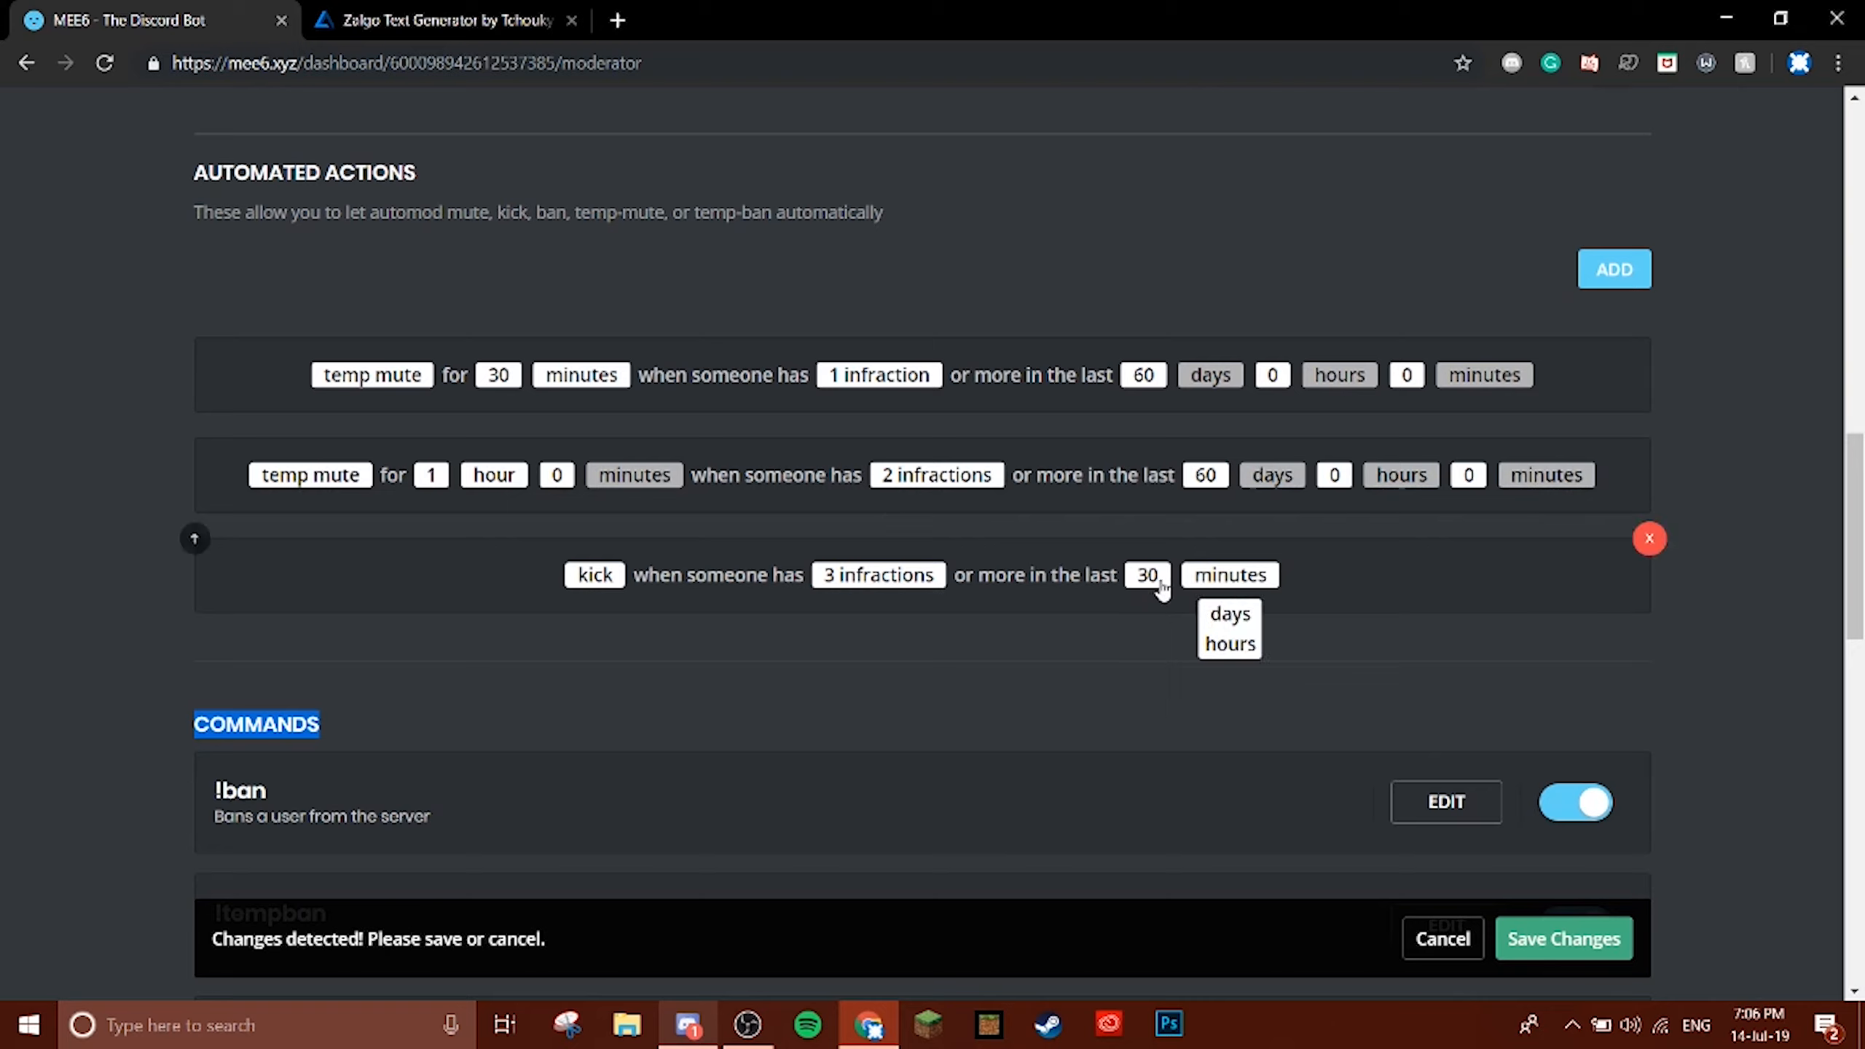
{"action": "left_click", "coordinate": [1240, 577]}
Add a fourth automated action and count the kick action's look-back period in days.
{"action": "left_click", "coordinate": [1613, 269]}
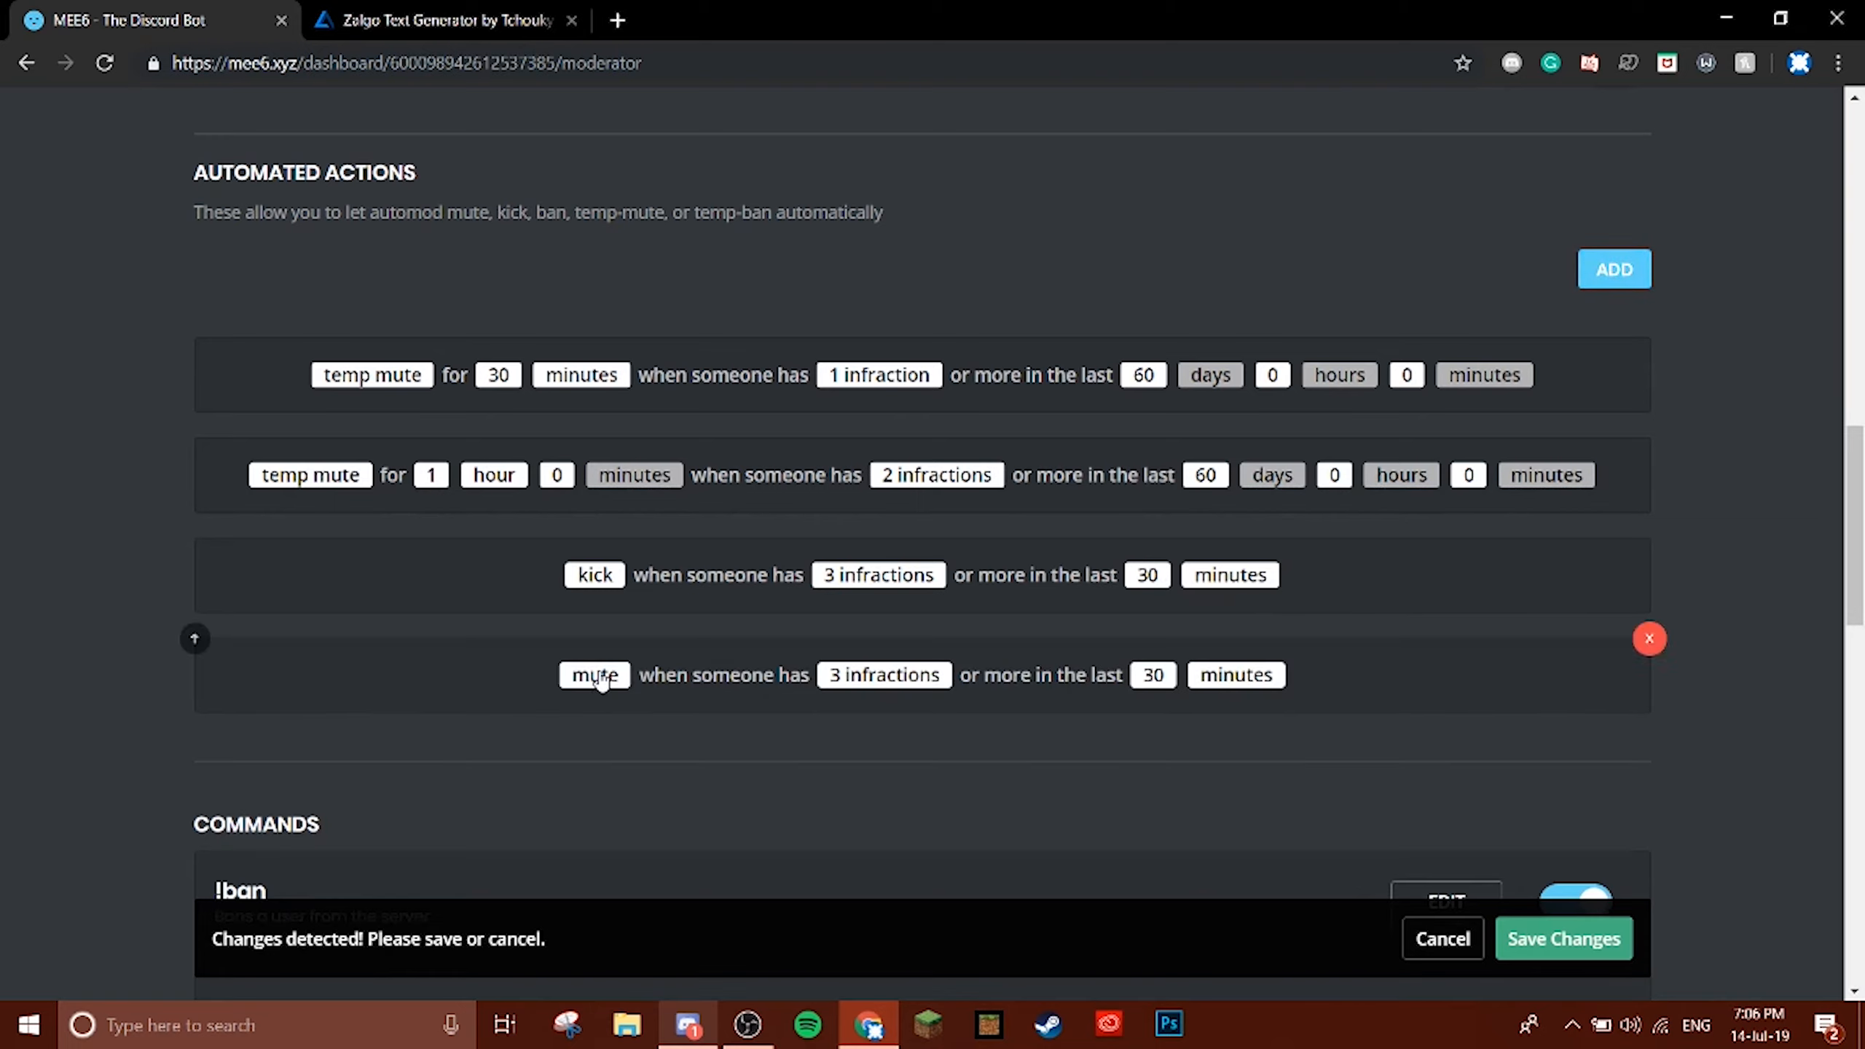
{"action": "left_click", "coordinate": [1164, 586]}
{"action": "scroll", "coordinate": [1149, 653], "scroll_direction": "down", "scroll_amount": 15}
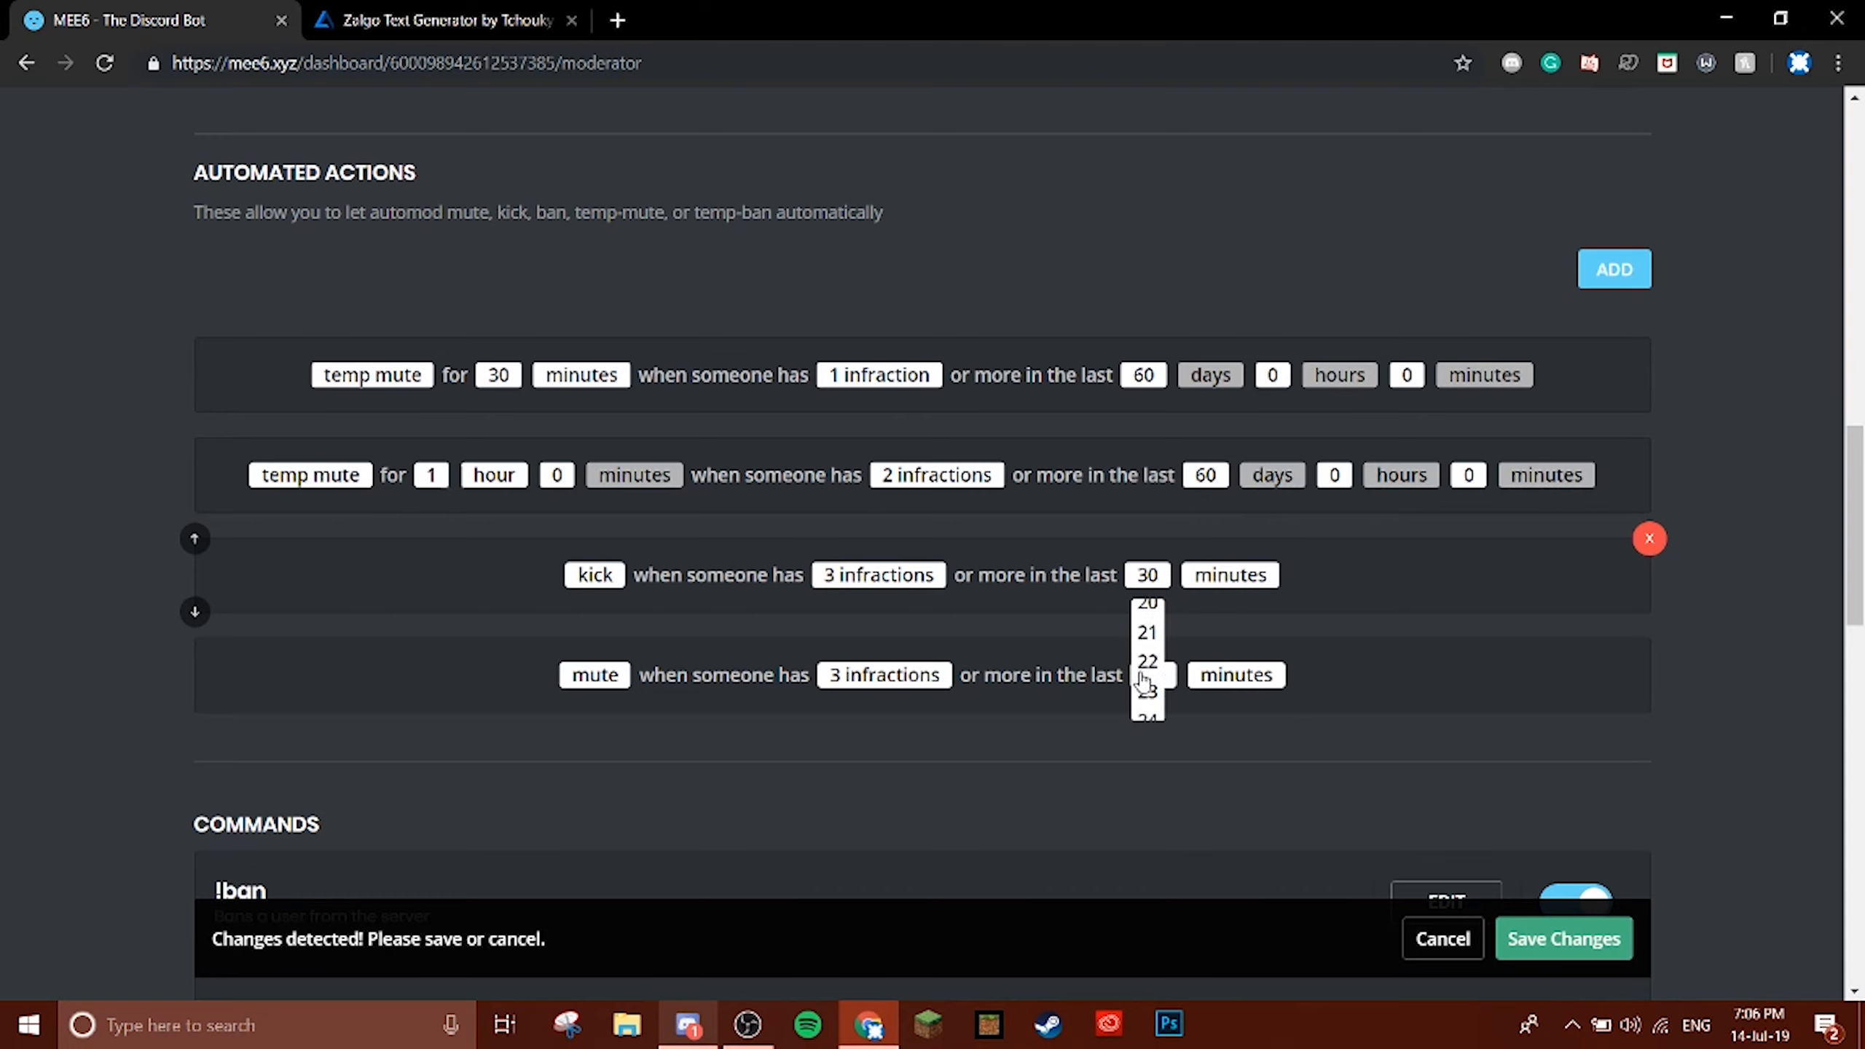
{"action": "scroll", "coordinate": [1149, 676], "scroll_direction": "down", "scroll_amount": 5}
{"action": "left_click", "coordinate": [1238, 455]}
{"action": "scroll", "coordinate": [1230, 441], "scroll_direction": "down", "scroll_amount": 2}
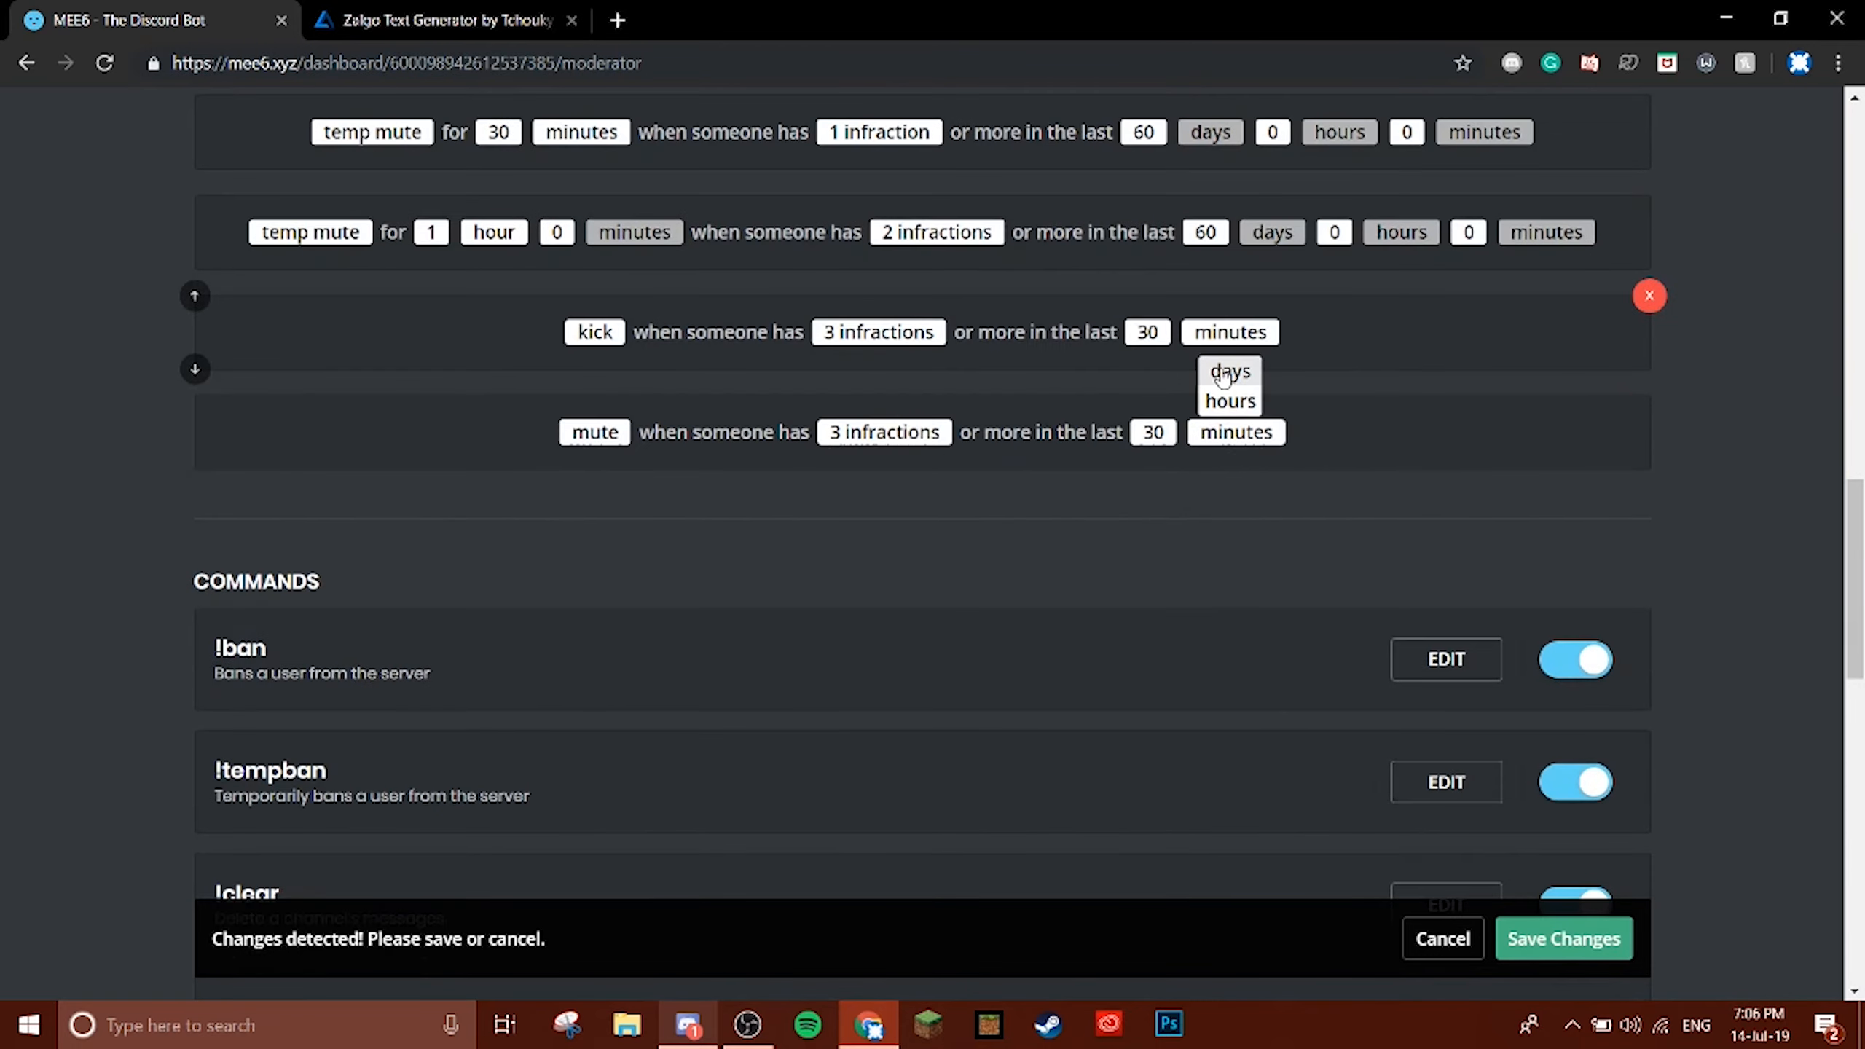
{"action": "left_click", "coordinate": [1224, 370]}
Set the kick action's look-back period to 60 days.
{"action": "left_click", "coordinate": [1032, 335]}
{"action": "scroll", "coordinate": [1019, 440], "scroll_direction": "down", "scroll_amount": 15}
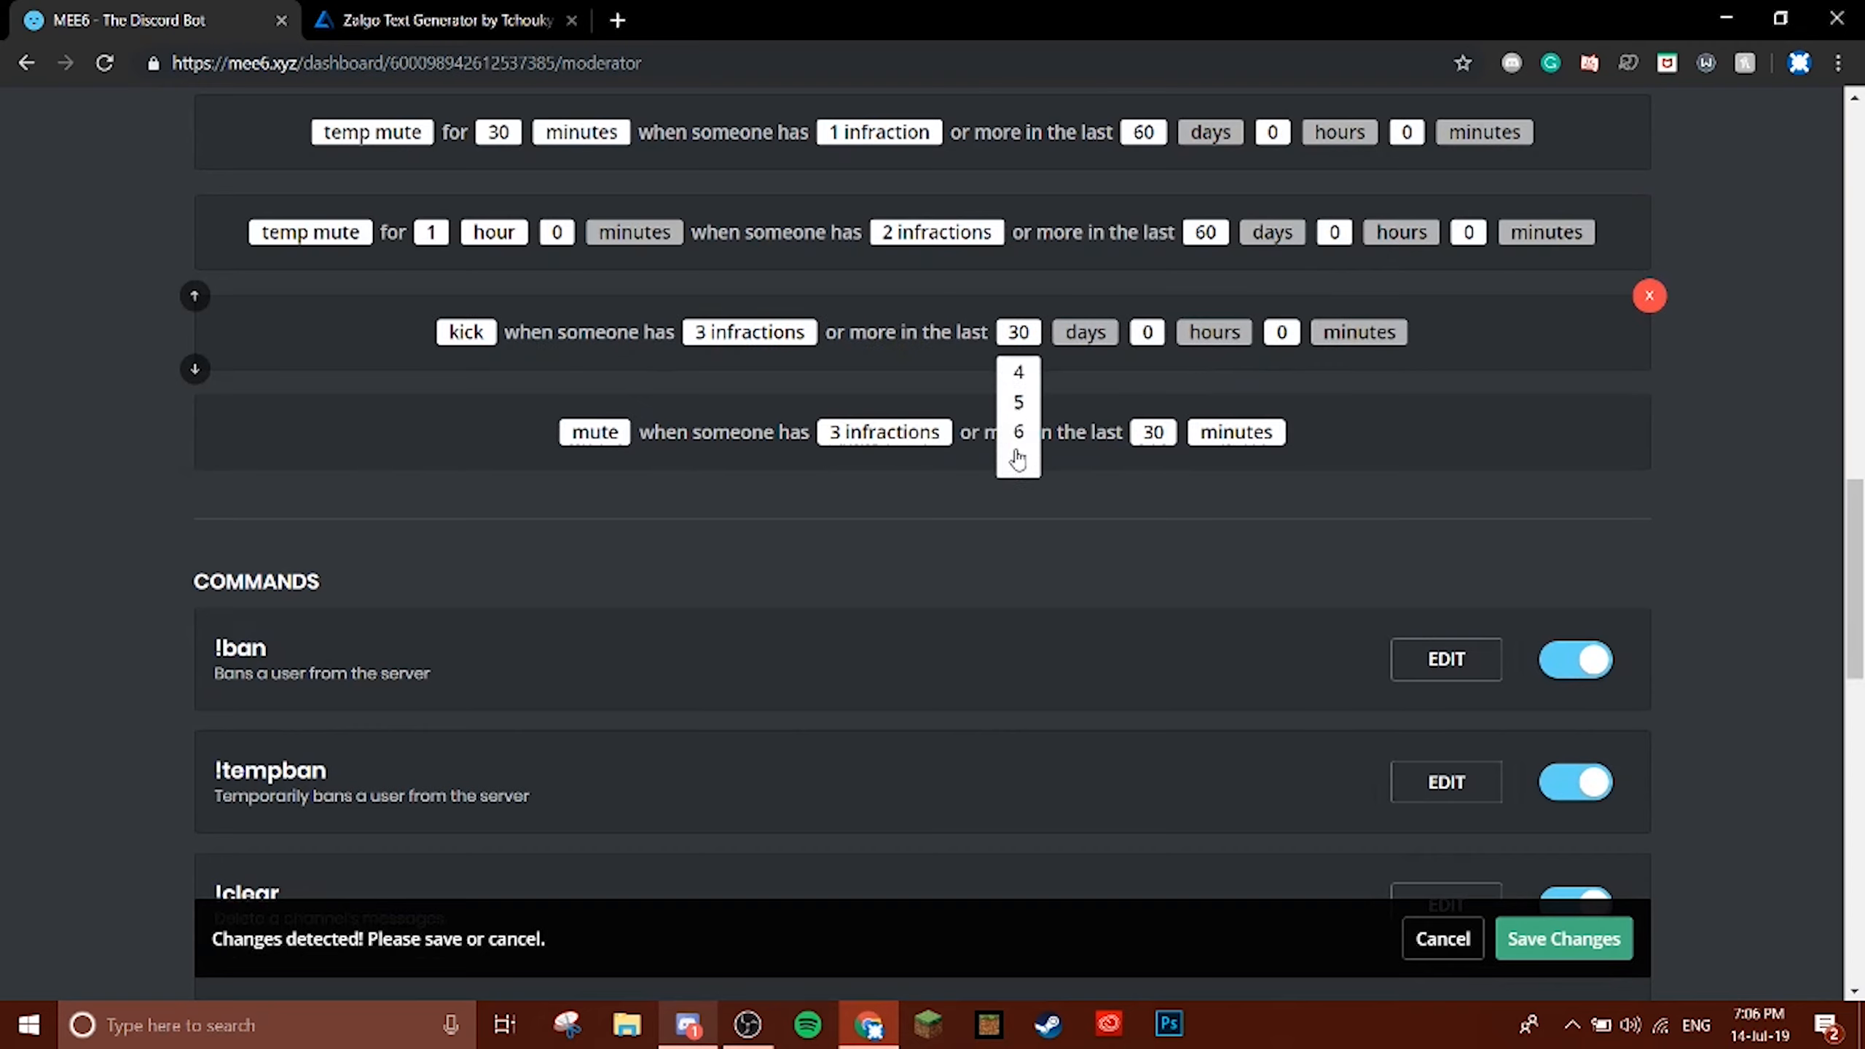
{"action": "scroll", "coordinate": [1018, 458], "scroll_direction": "down", "scroll_amount": 7}
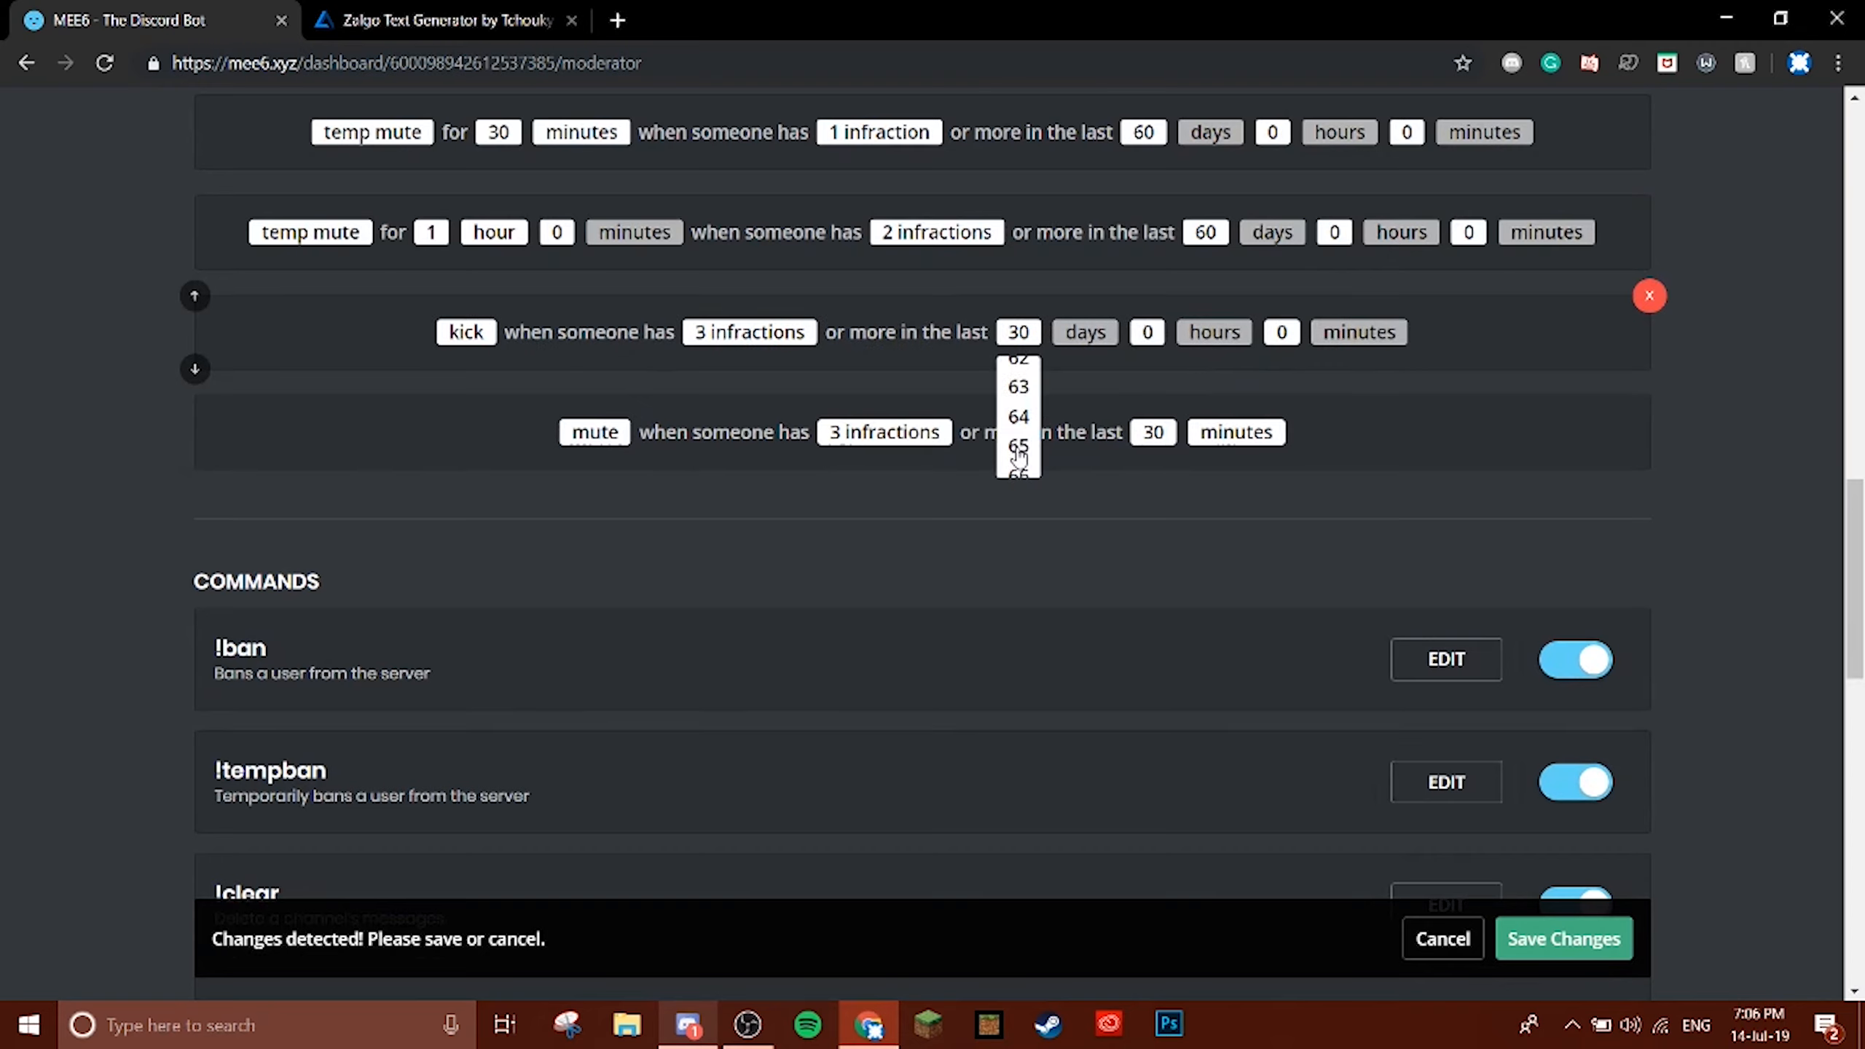
{"action": "scroll", "coordinate": [1021, 464], "scroll_direction": "down", "scroll_amount": 5}
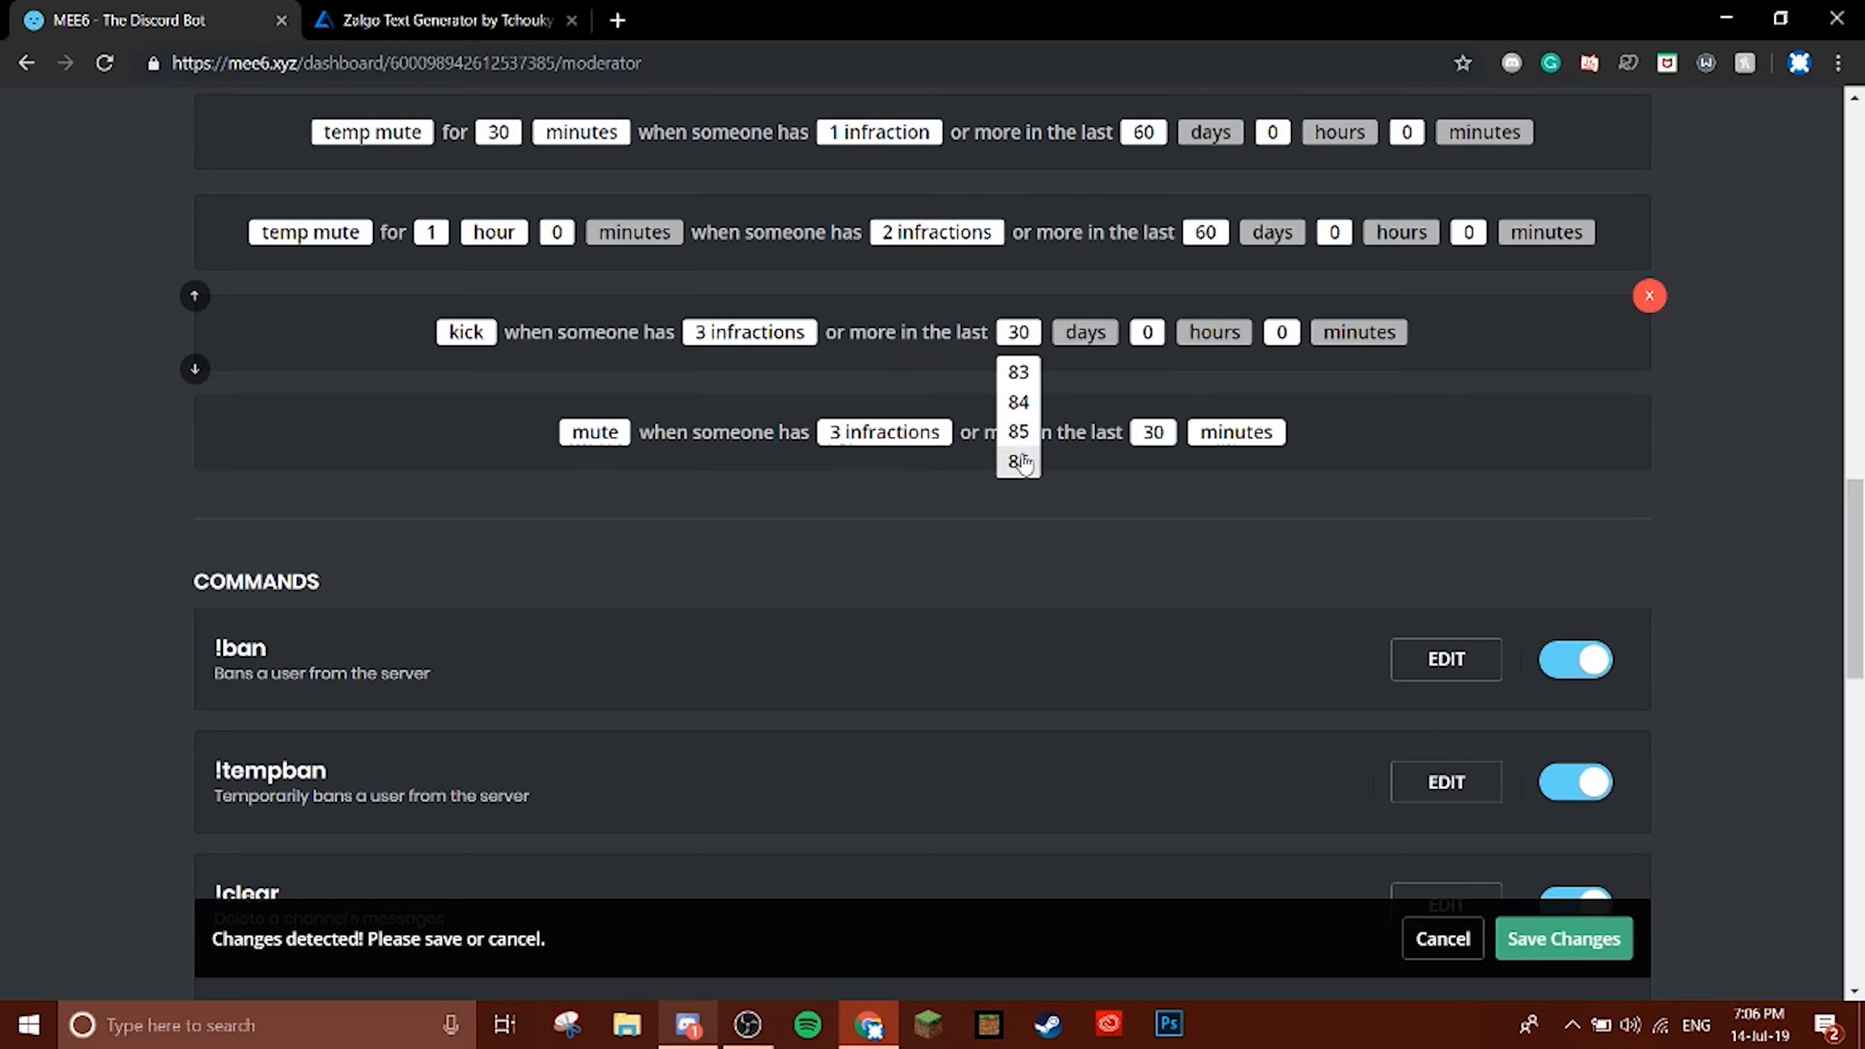
{"action": "scroll", "coordinate": [1023, 470], "scroll_direction": "up", "scroll_amount": 5}
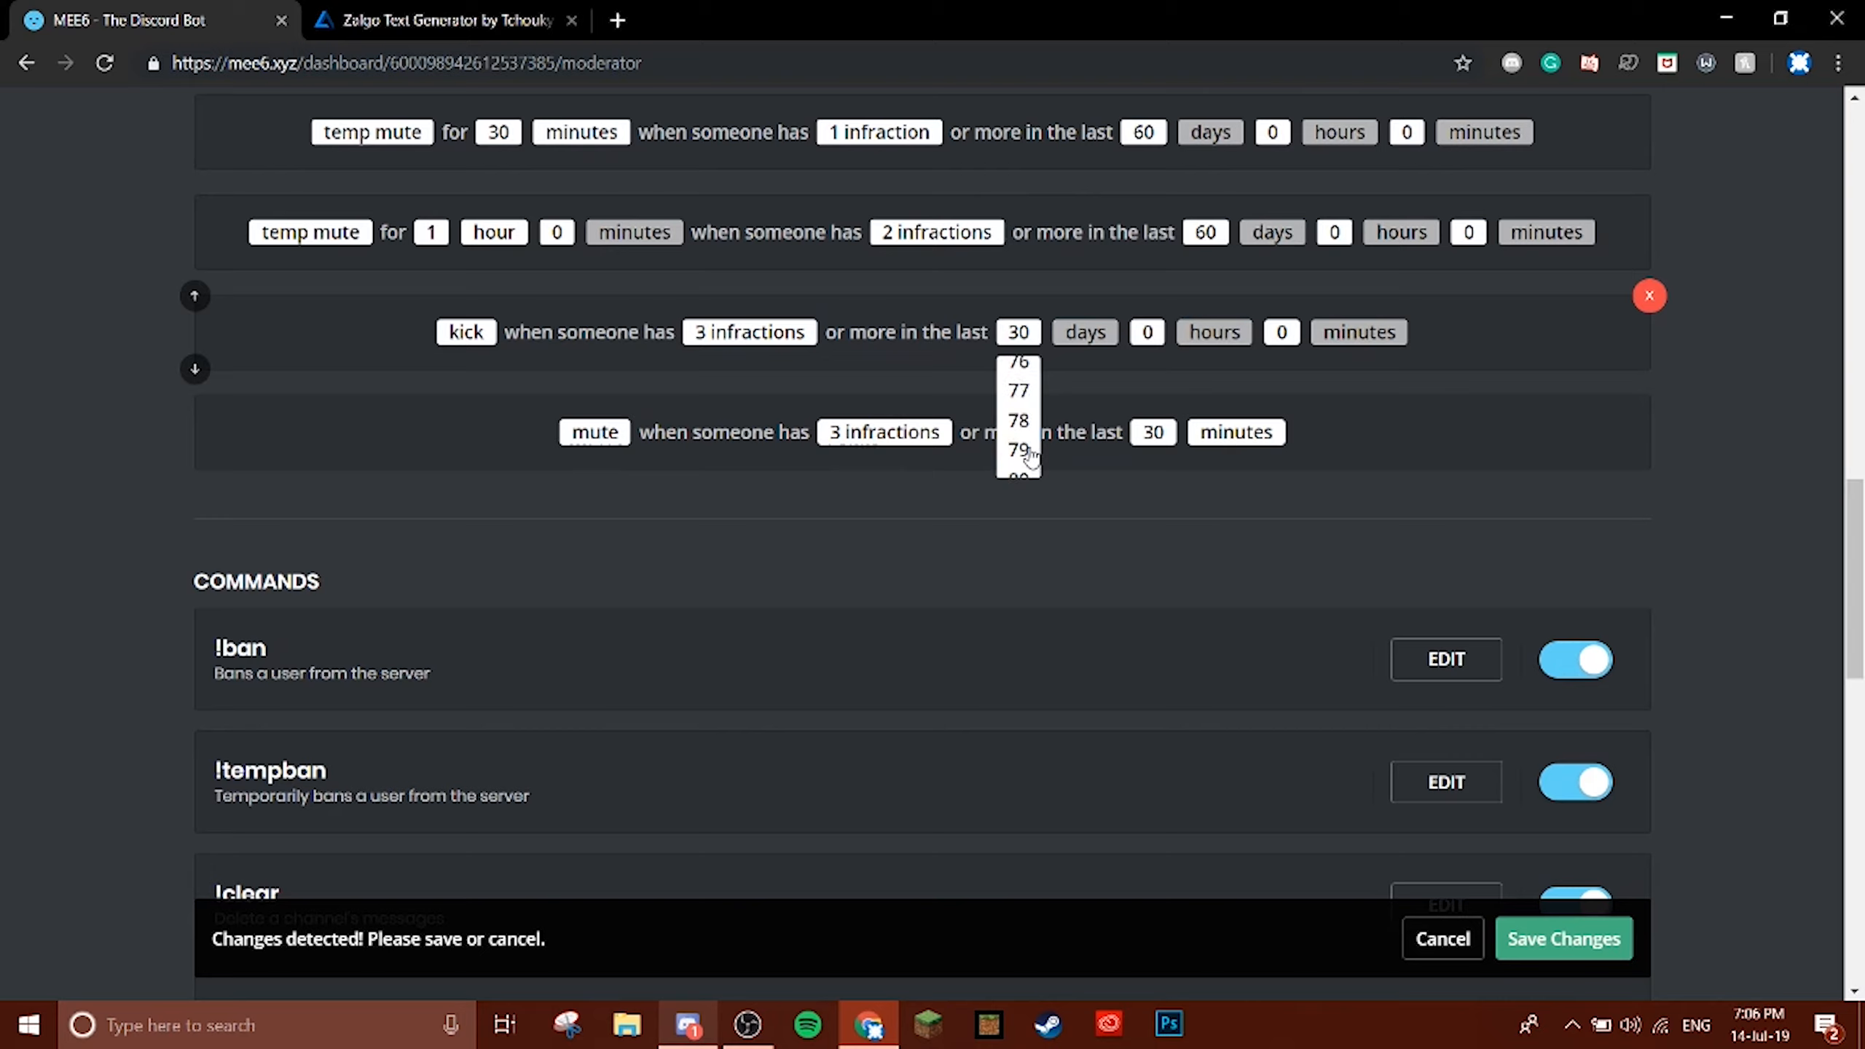
{"action": "scroll", "coordinate": [1023, 455], "scroll_direction": "up", "scroll_amount": 3}
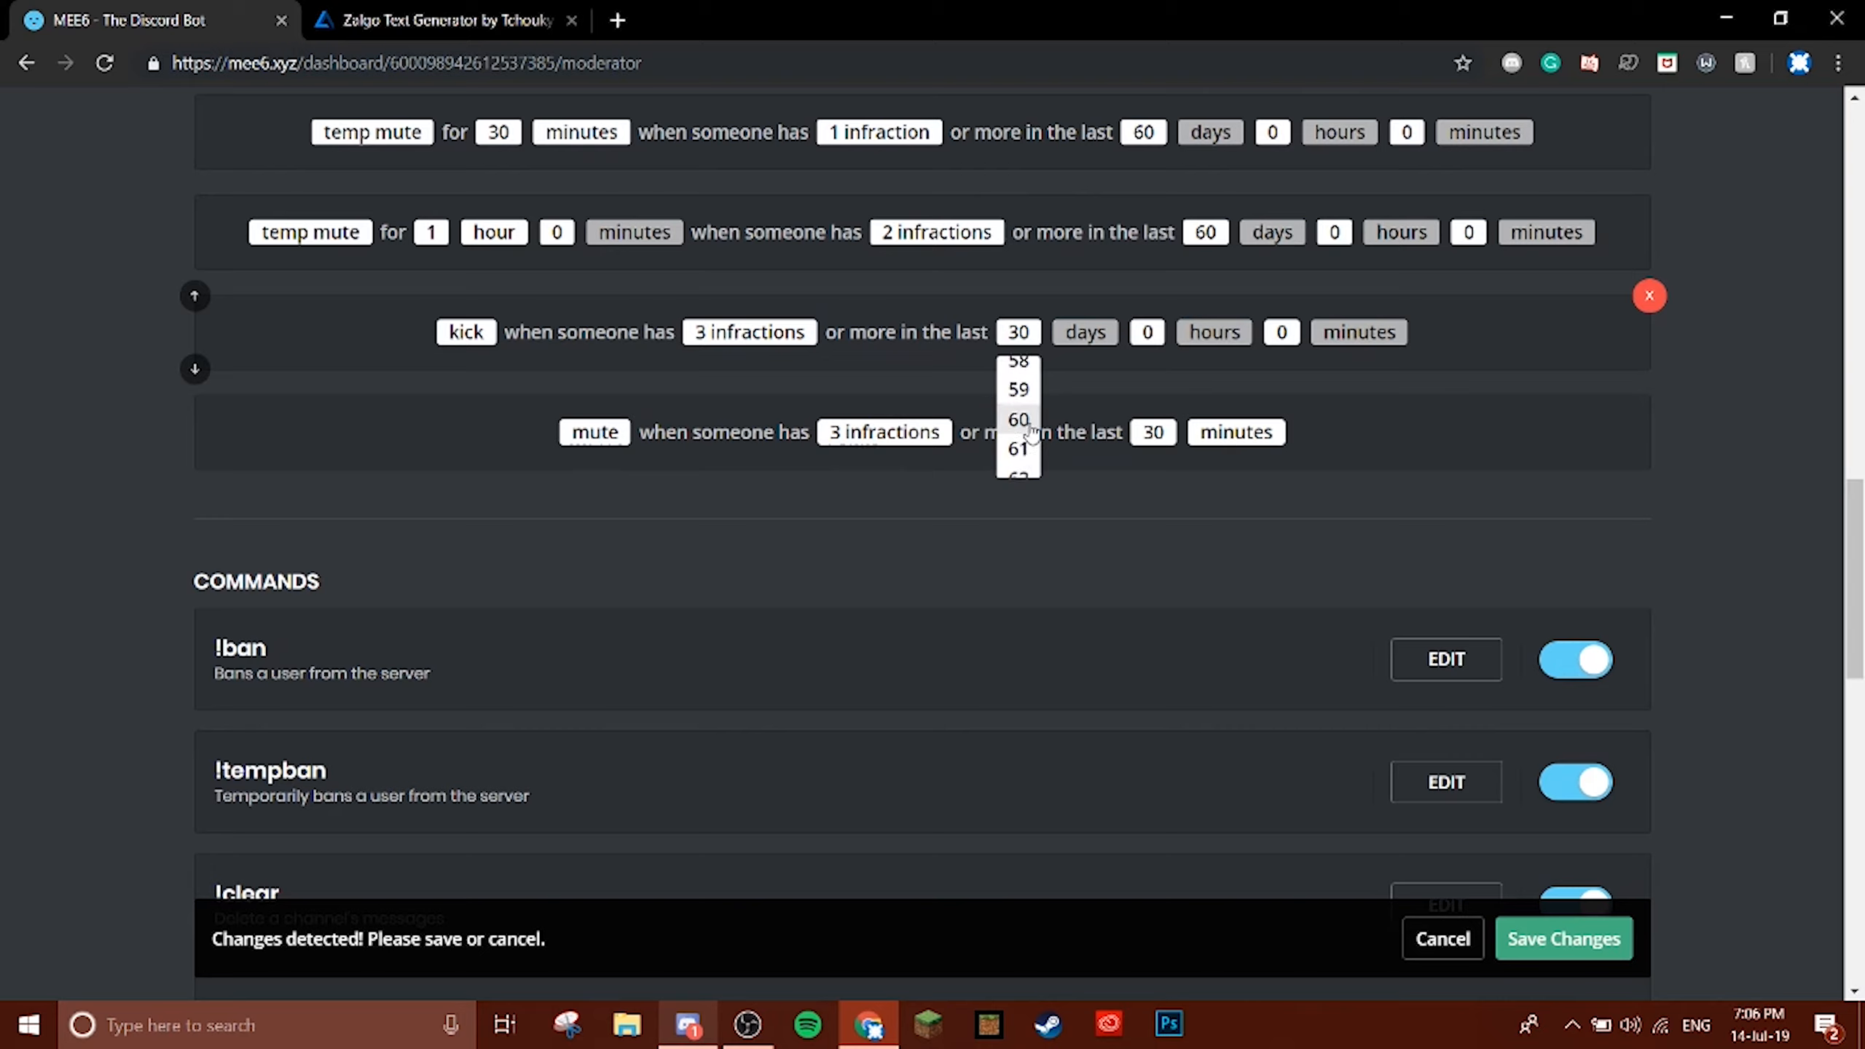
{"action": "left_click", "coordinate": [1021, 467]}
{"action": "scroll", "coordinate": [1042, 514], "scroll_direction": "up", "scroll_amount": 3}
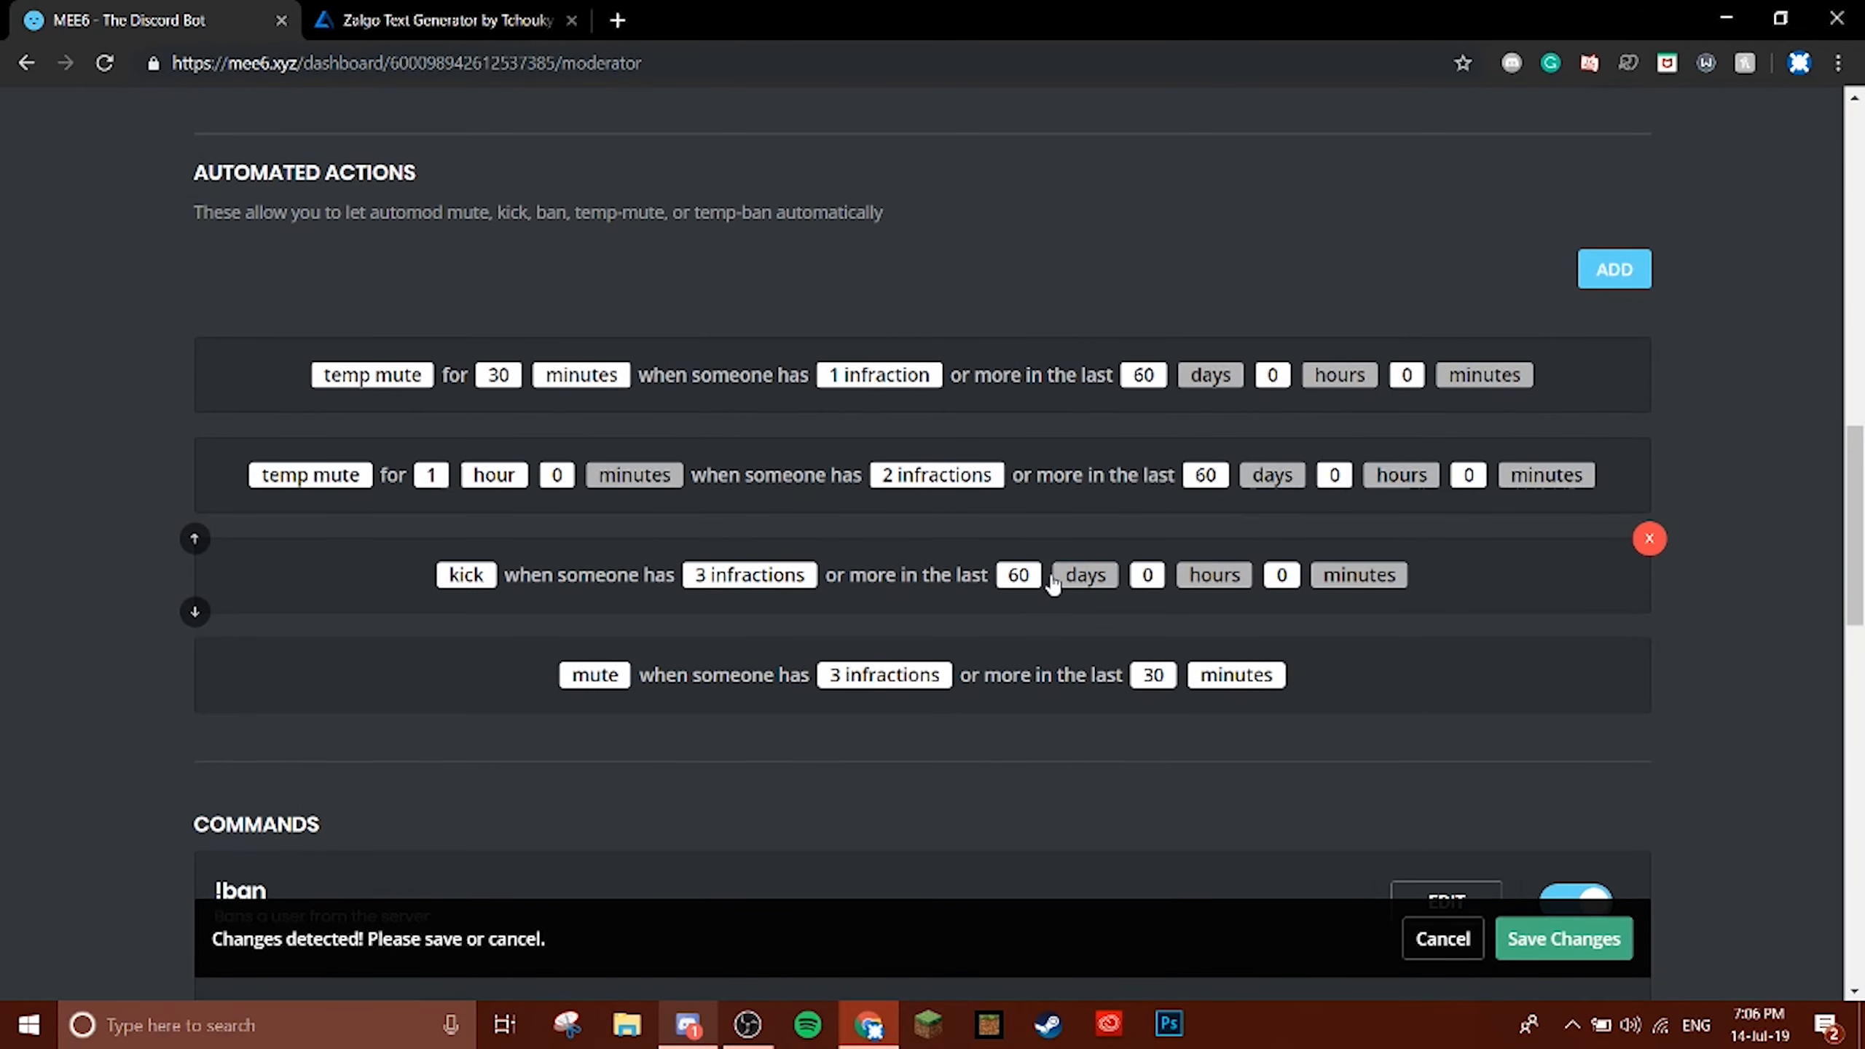
Check the longest look-back period in days that can be chosen for the kick action.
{"action": "left_click", "coordinate": [1031, 577]}
{"action": "scroll", "coordinate": [1015, 620], "scroll_direction": "down", "scroll_amount": 7}
{"action": "scroll", "coordinate": [1002, 723], "scroll_direction": "up", "scroll_amount": 7}
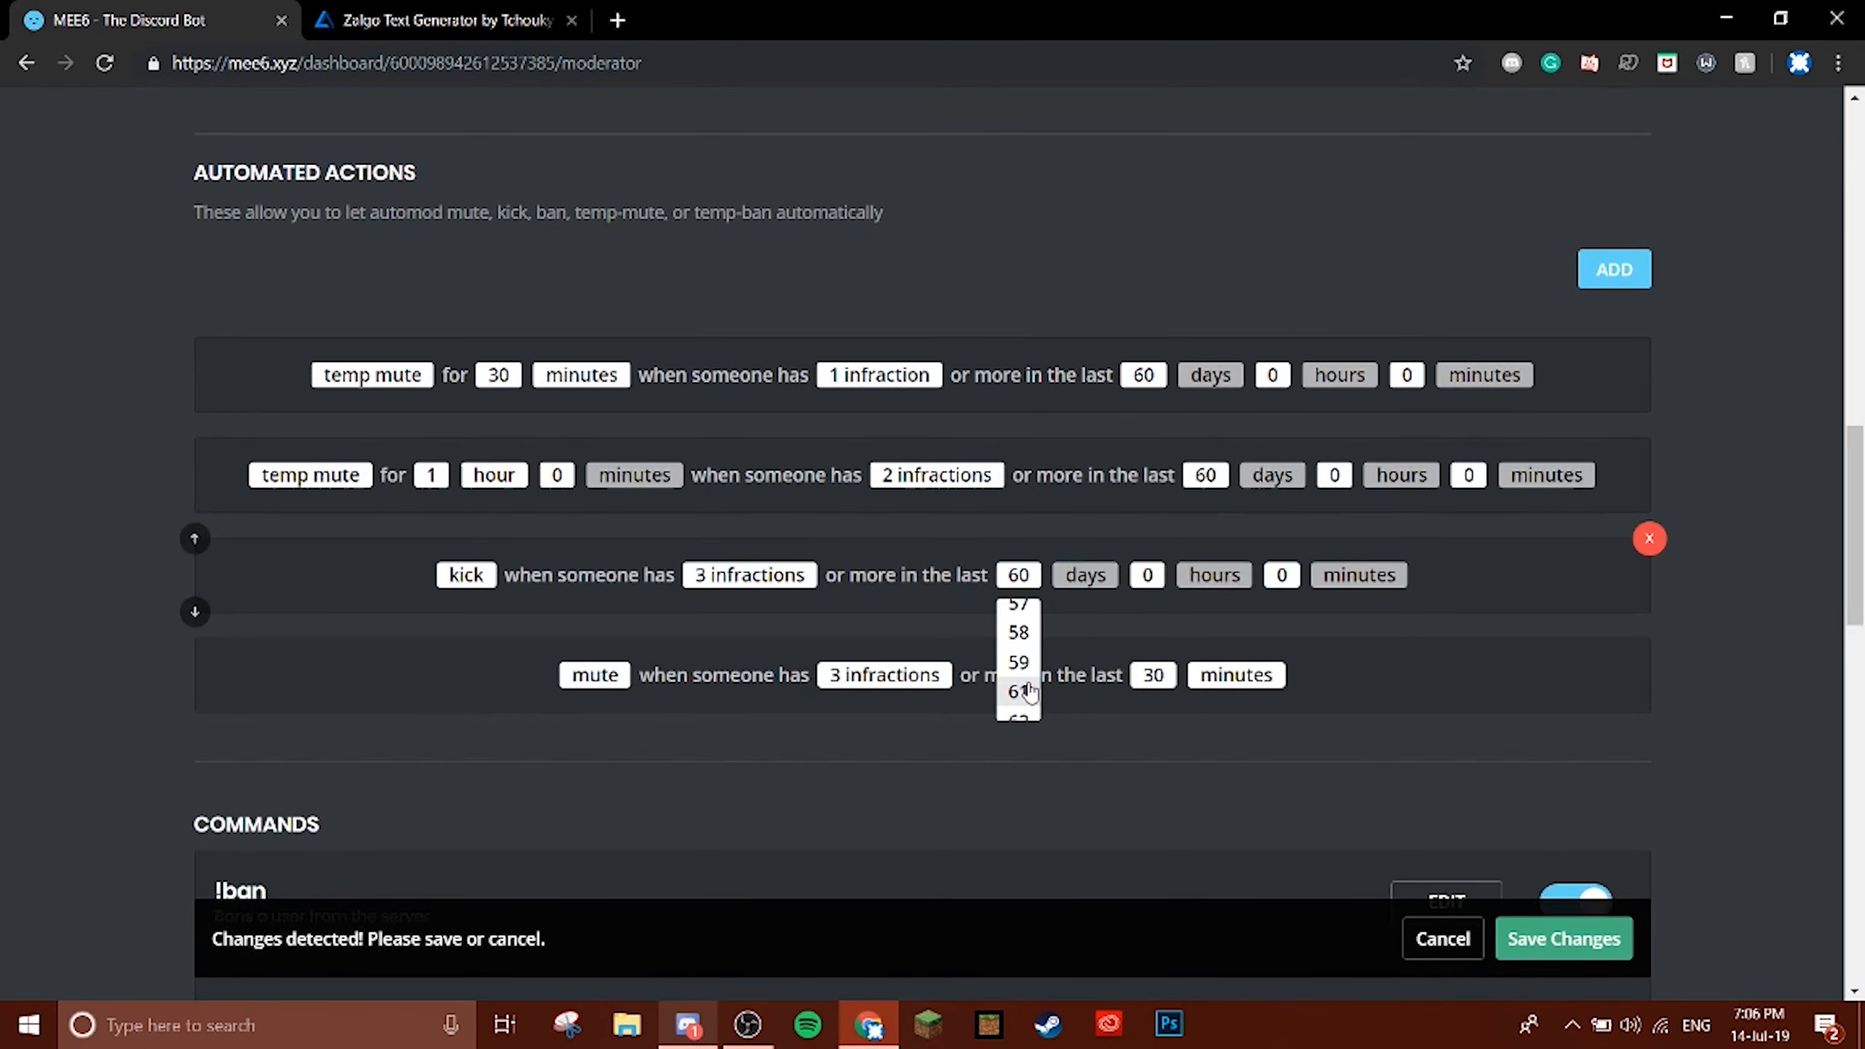
{"action": "scroll", "coordinate": [1026, 683], "scroll_direction": "down", "scroll_amount": 7}
{"action": "scroll", "coordinate": [1030, 677], "scroll_direction": "down", "scroll_amount": 20}
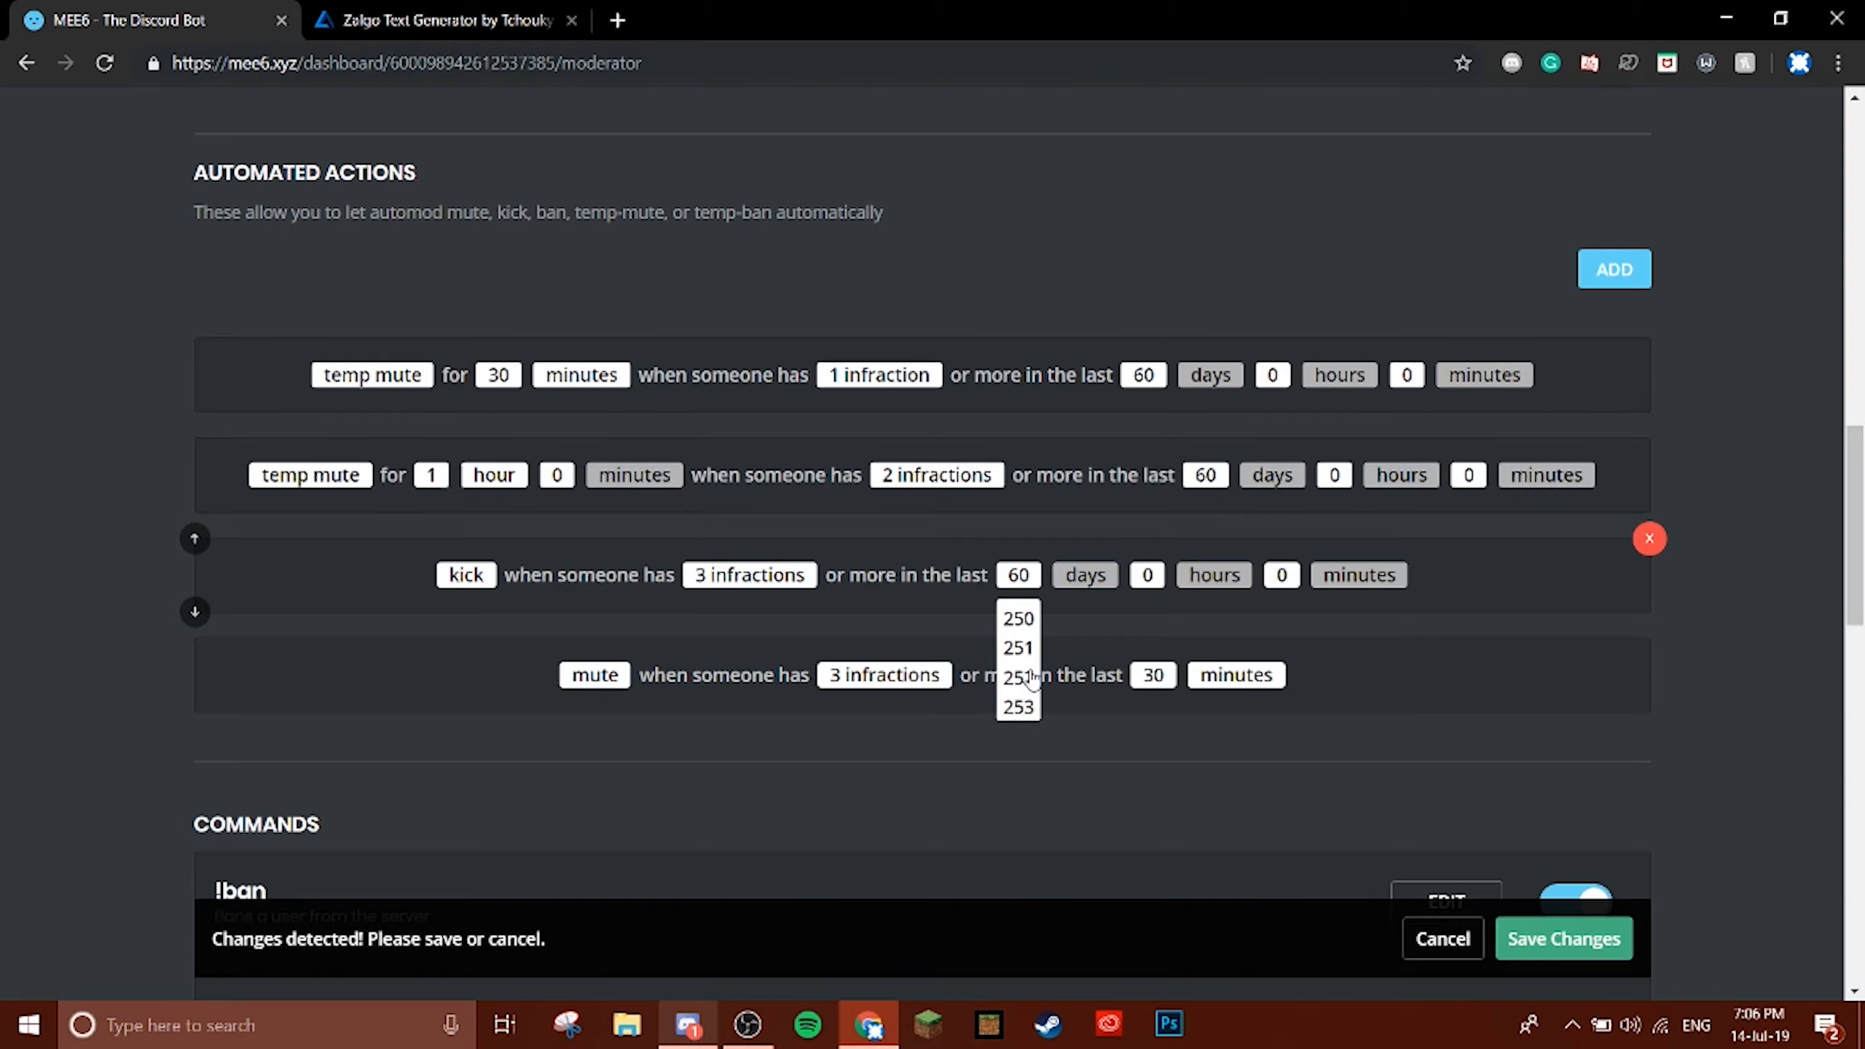
{"action": "scroll", "coordinate": [1030, 677], "scroll_direction": "down", "scroll_amount": 20}
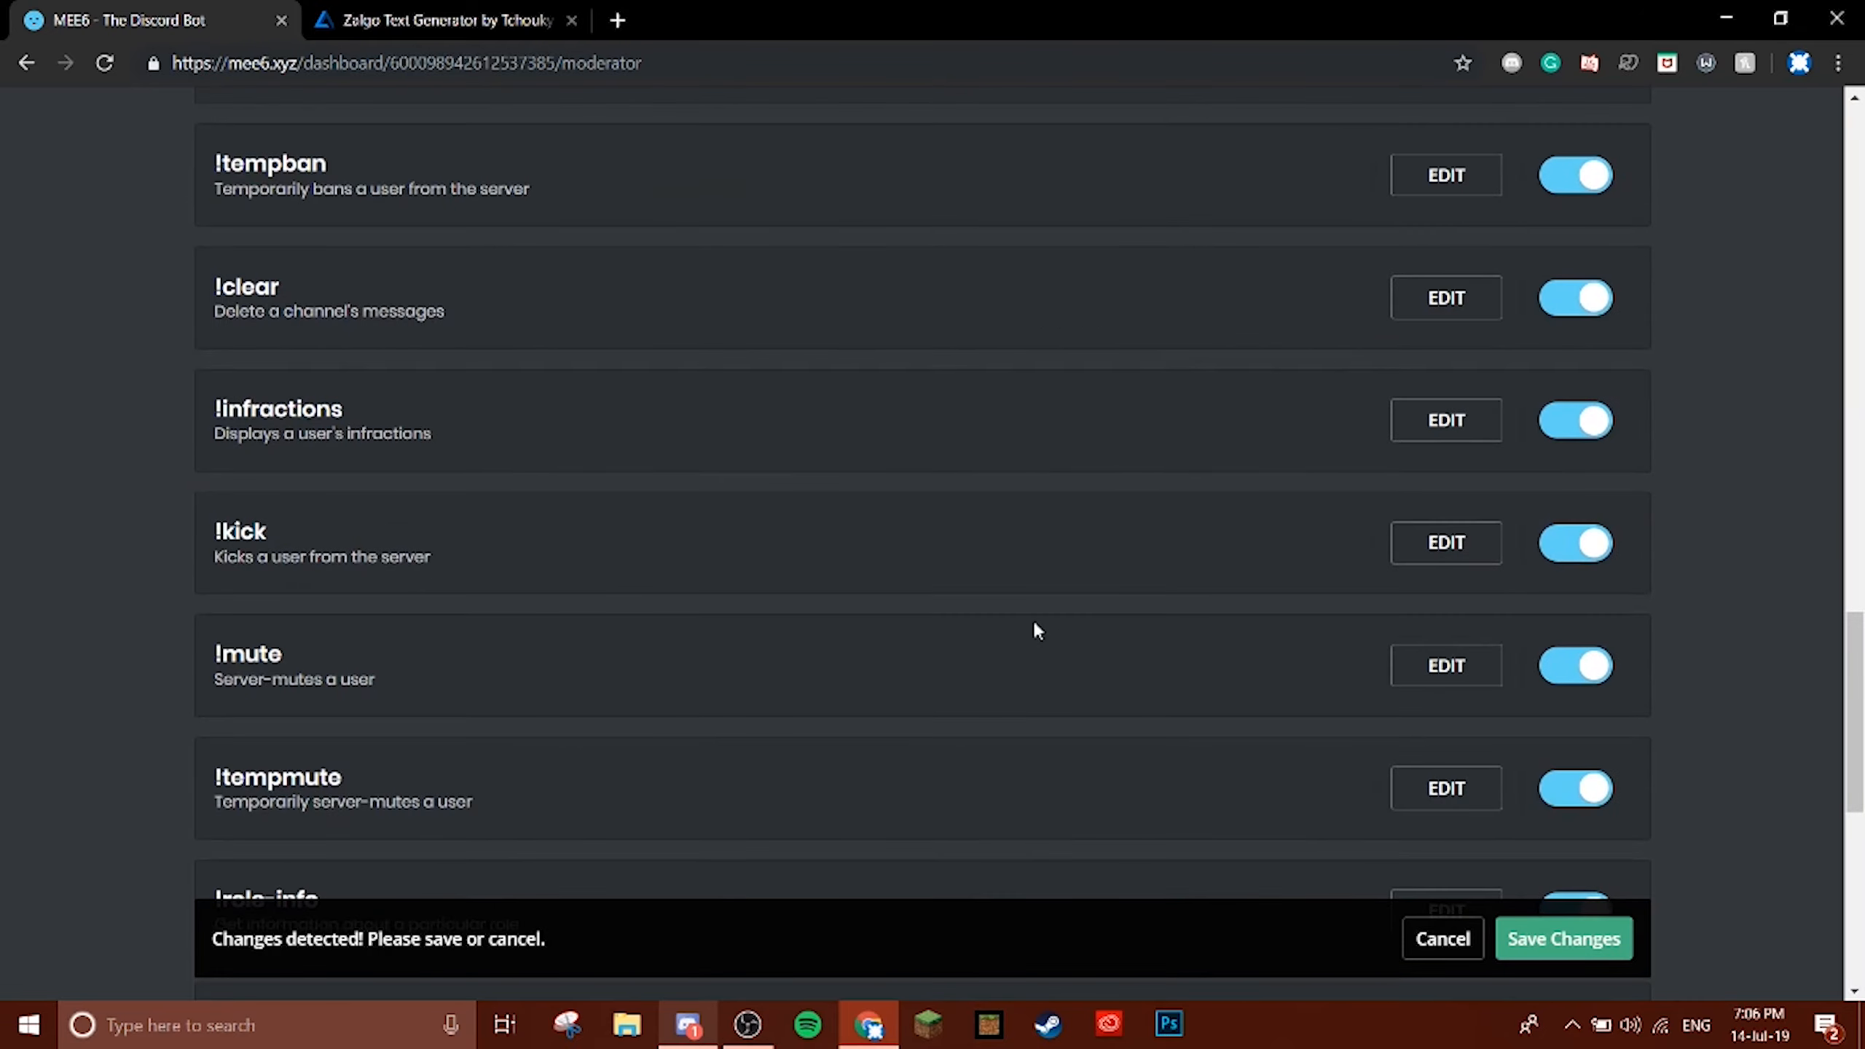
{"action": "scroll", "coordinate": [1031, 629], "scroll_direction": "up", "scroll_amount": 11}
{"action": "scroll", "coordinate": [1009, 701], "scroll_direction": "down", "scroll_amount": 8}
{"action": "scroll", "coordinate": [1012, 687], "scroll_direction": "up", "scroll_amount": 6}
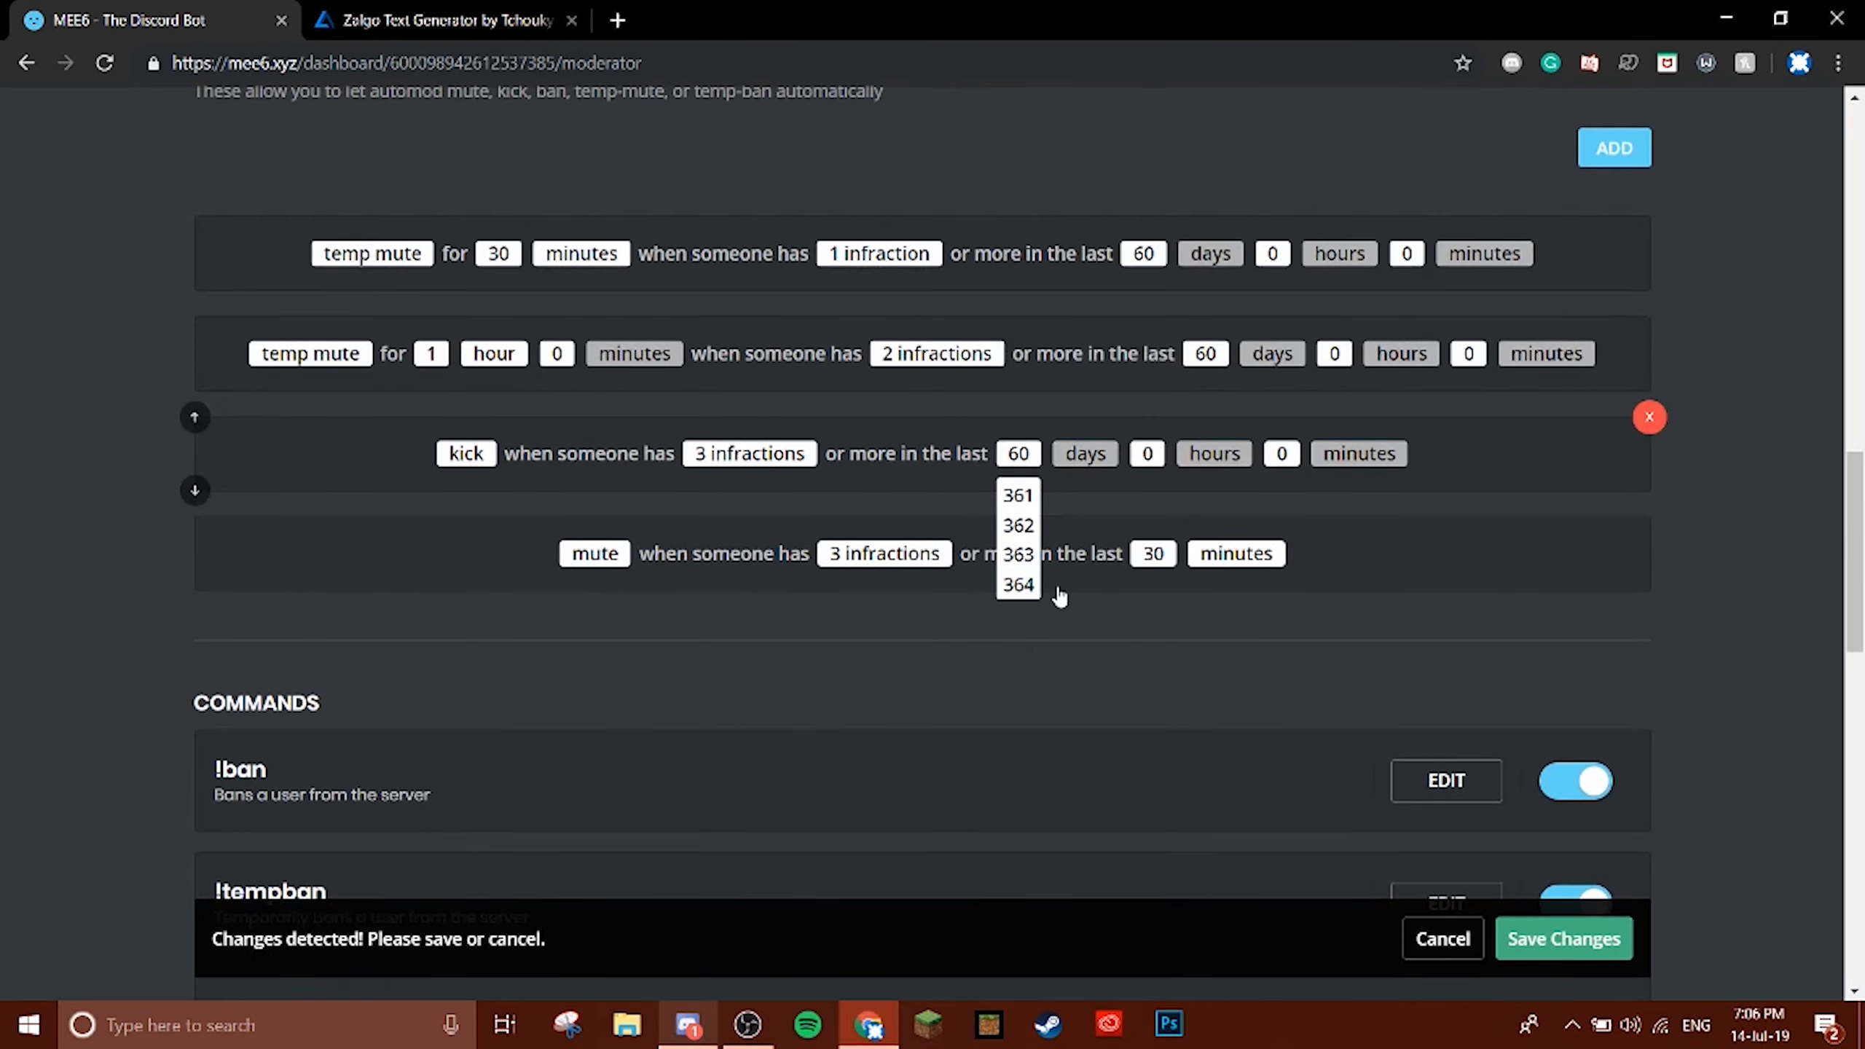
{"action": "left_click", "coordinate": [1070, 677]}
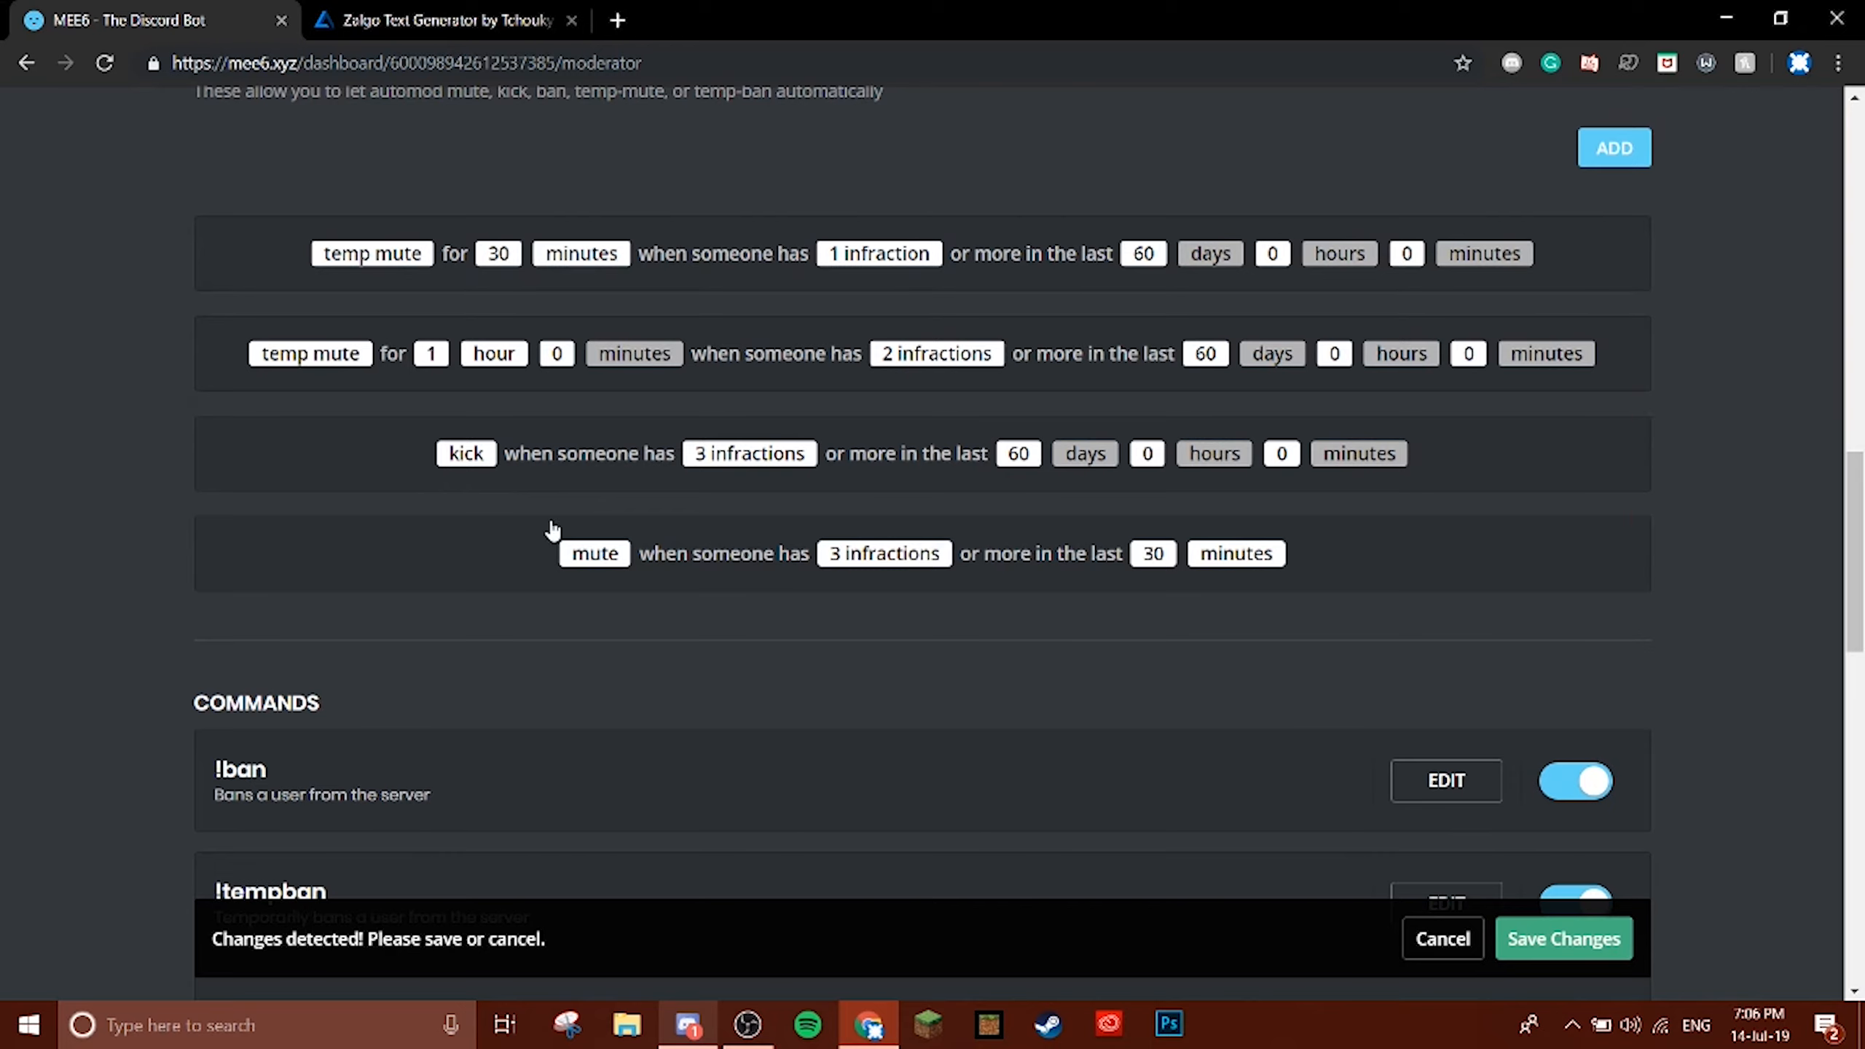
Change the fourth automated action to a temp ban and open its infraction choices.
{"action": "left_click", "coordinate": [604, 558]}
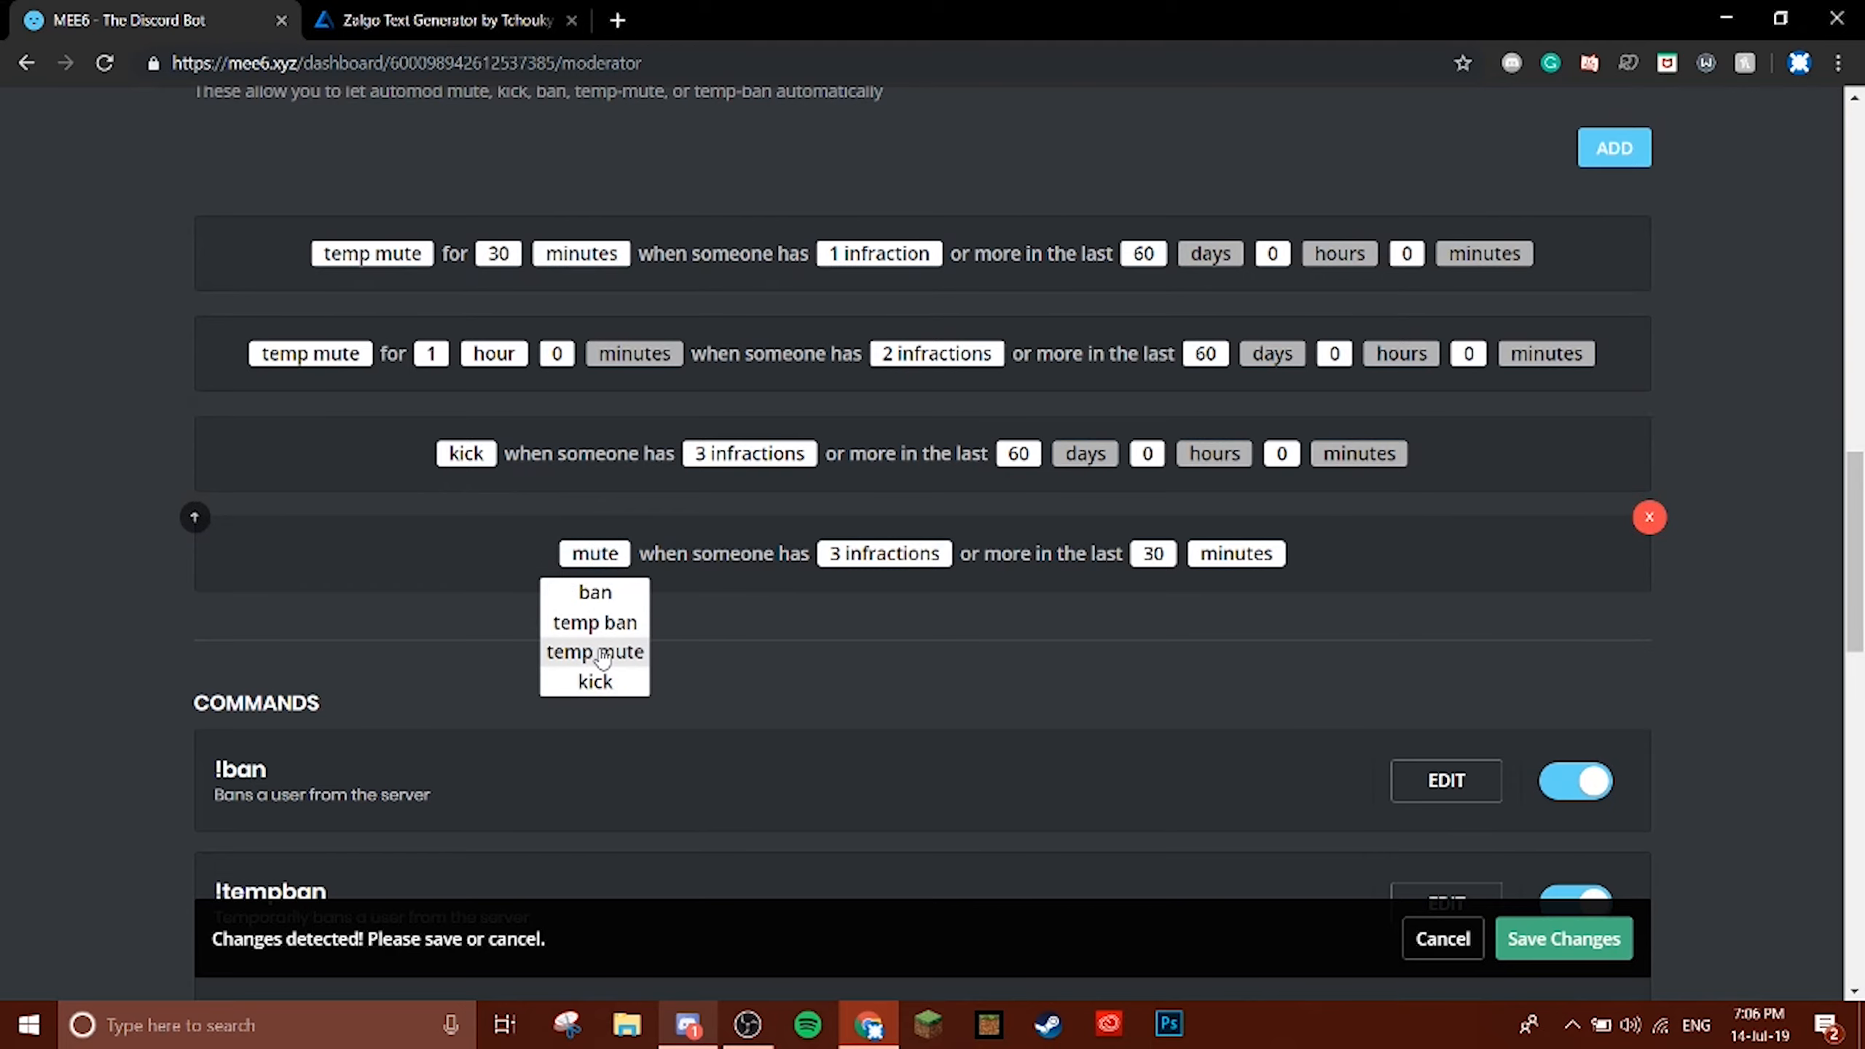
{"action": "scroll", "coordinate": [615, 654], "scroll_direction": "down", "scroll_amount": 1}
{"action": "scroll", "coordinate": [611, 652], "scroll_direction": "up", "scroll_amount": 1}
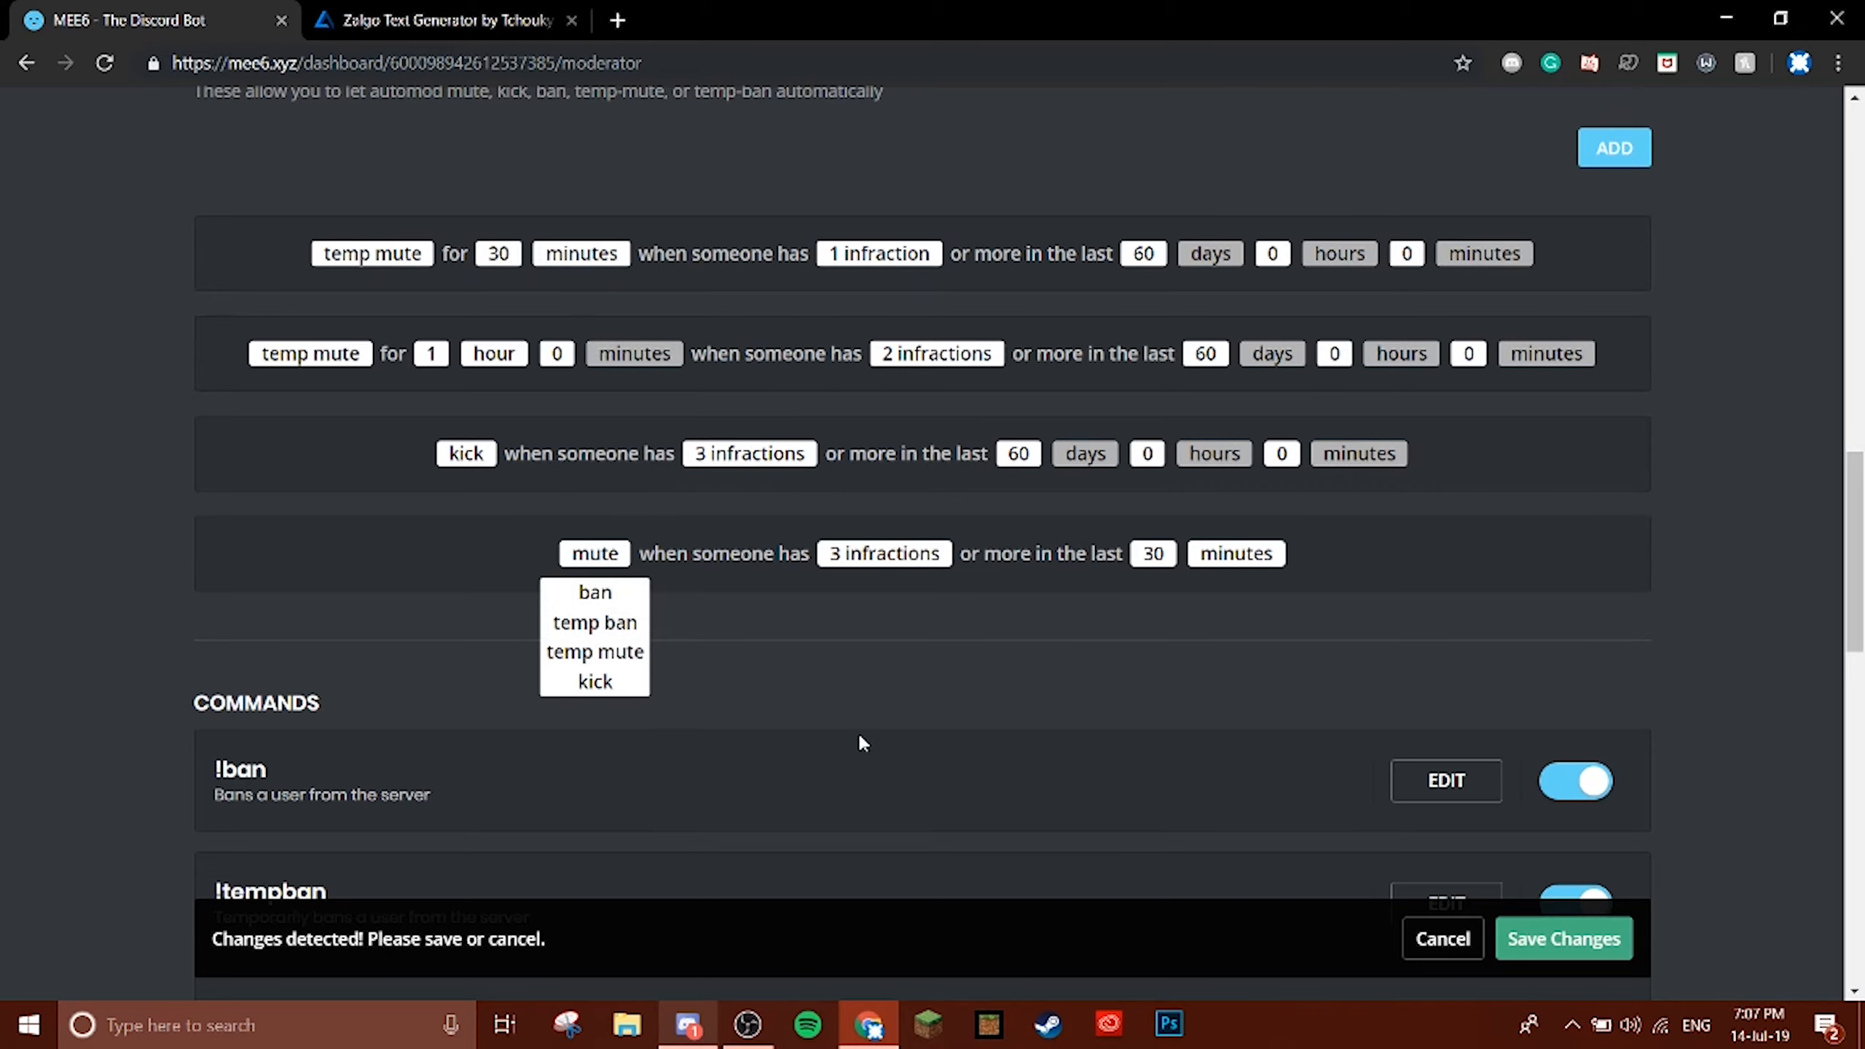
{"action": "scroll", "coordinate": [581, 671], "scroll_direction": "down", "scroll_amount": 1}
{"action": "scroll", "coordinate": [580, 672], "scroll_direction": "up", "scroll_amount": 2}
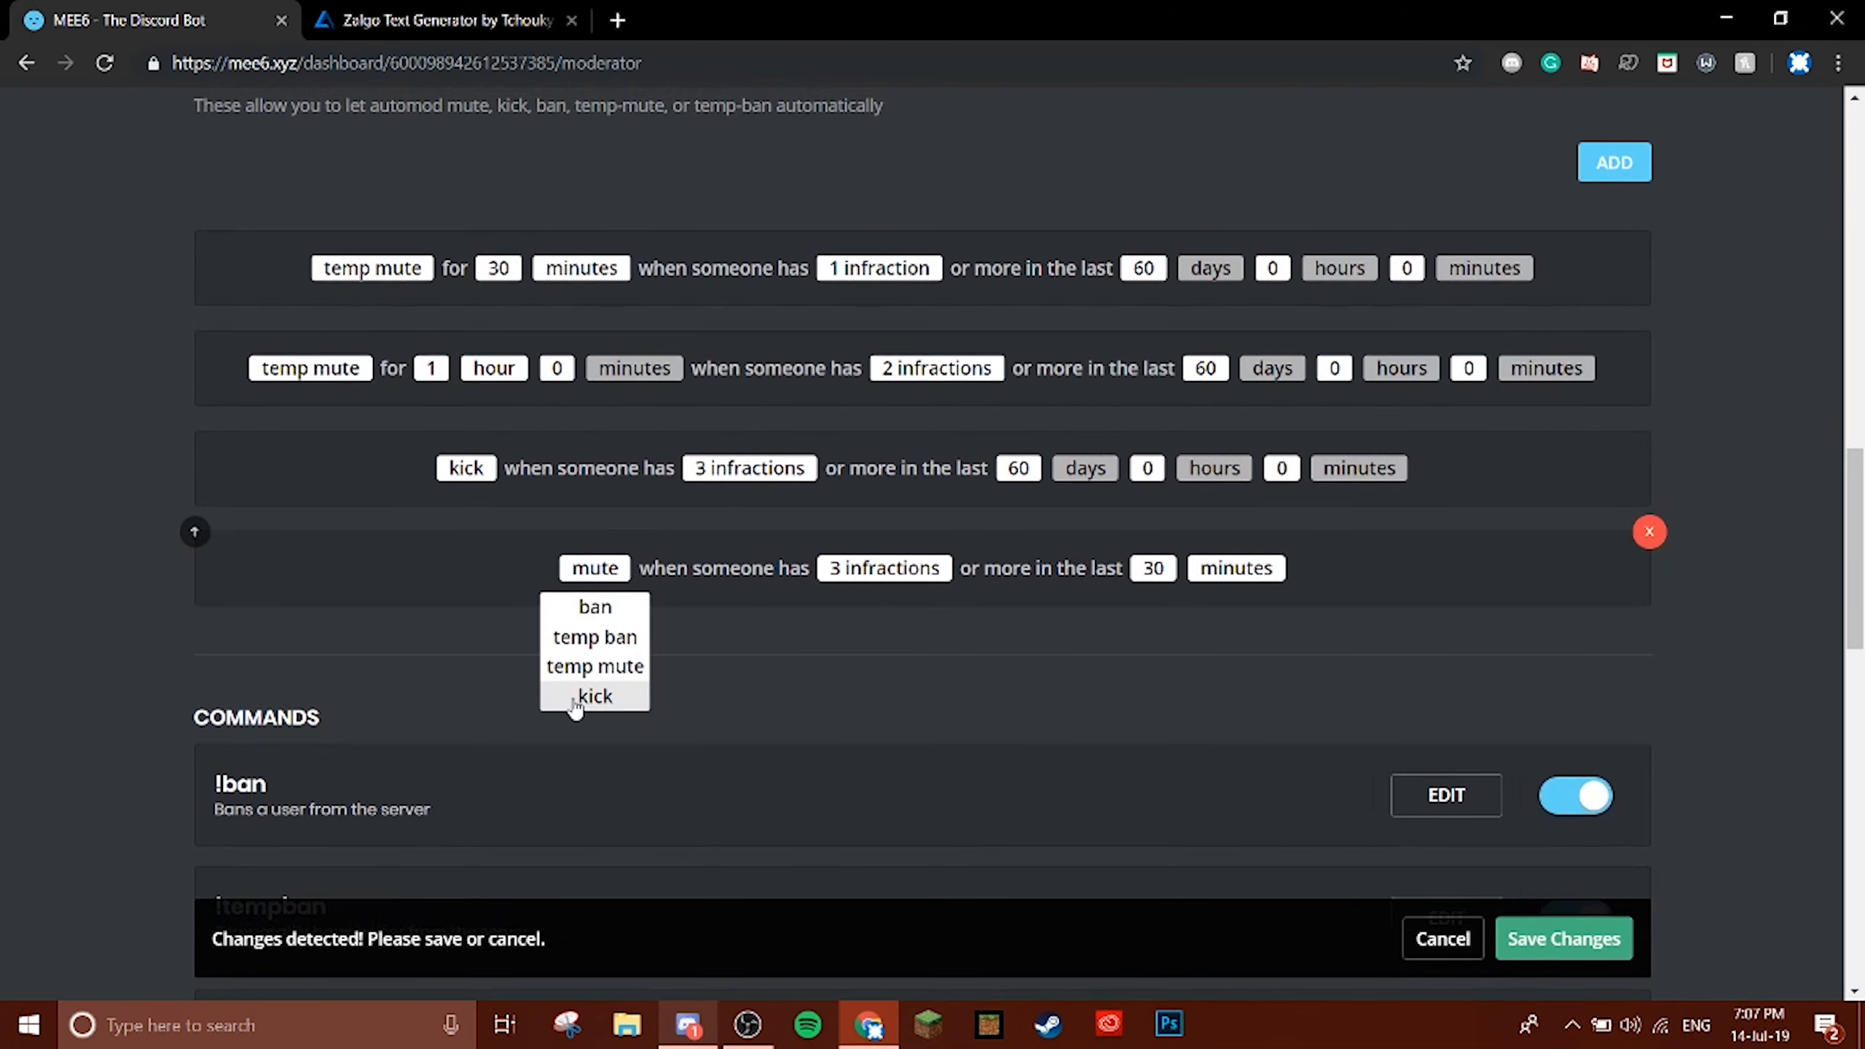
{"action": "left_click", "coordinate": [609, 639]}
{"action": "left_click", "coordinate": [1035, 567]}
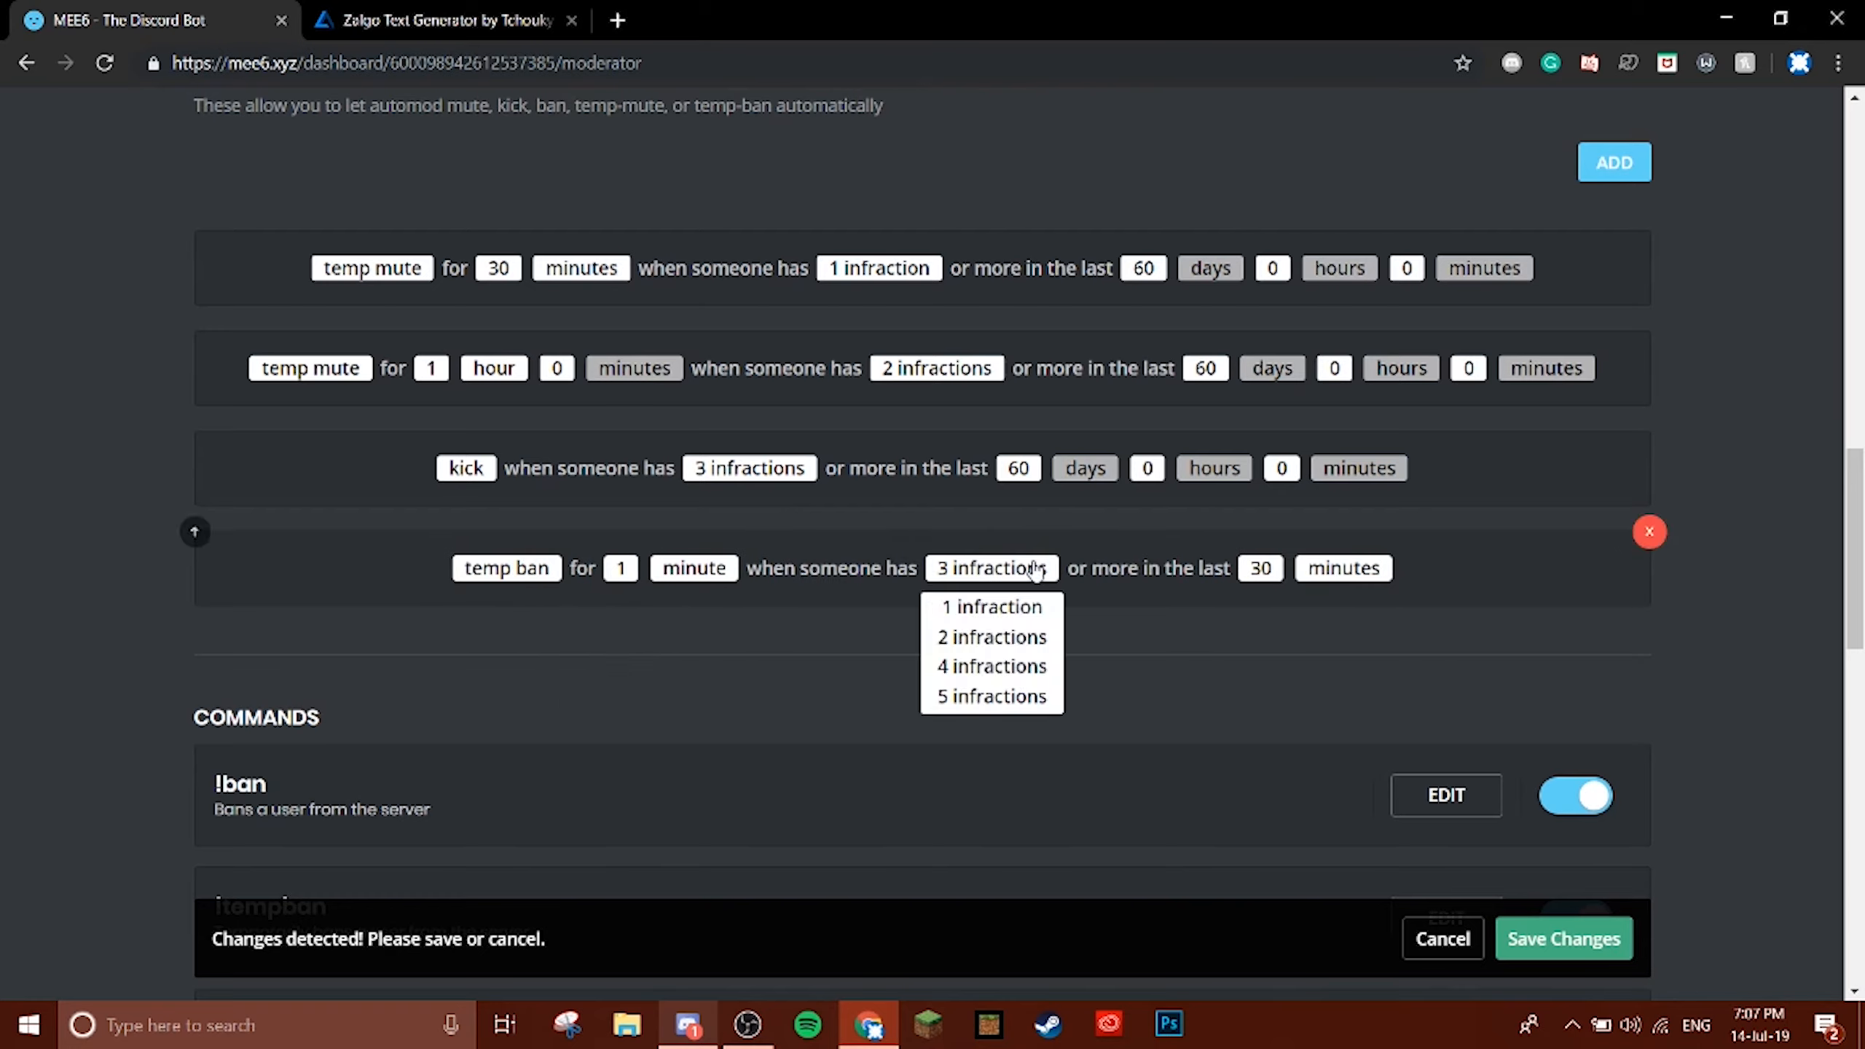
Change the fourth automated action to a ban at 4 infractions or more.
{"action": "left_click", "coordinate": [555, 578]}
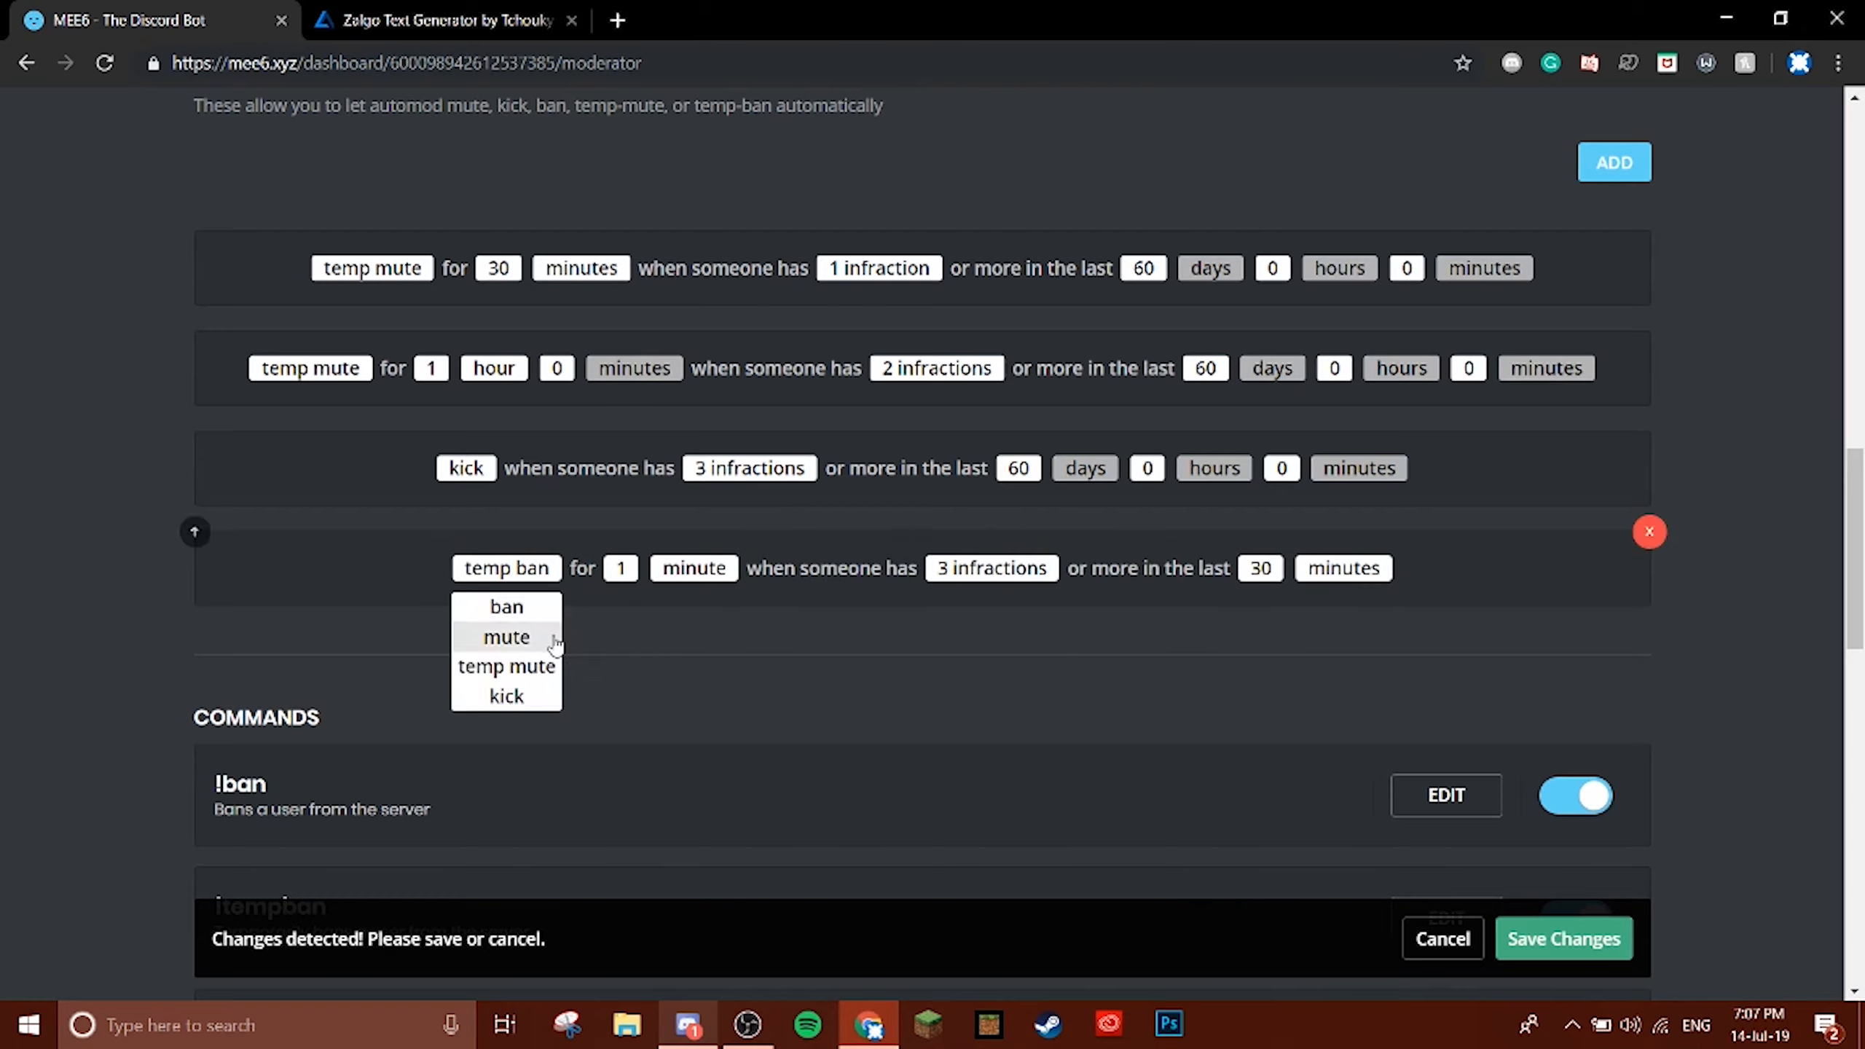
{"action": "left_click", "coordinate": [515, 609]}
{"action": "left_click", "coordinate": [881, 573]}
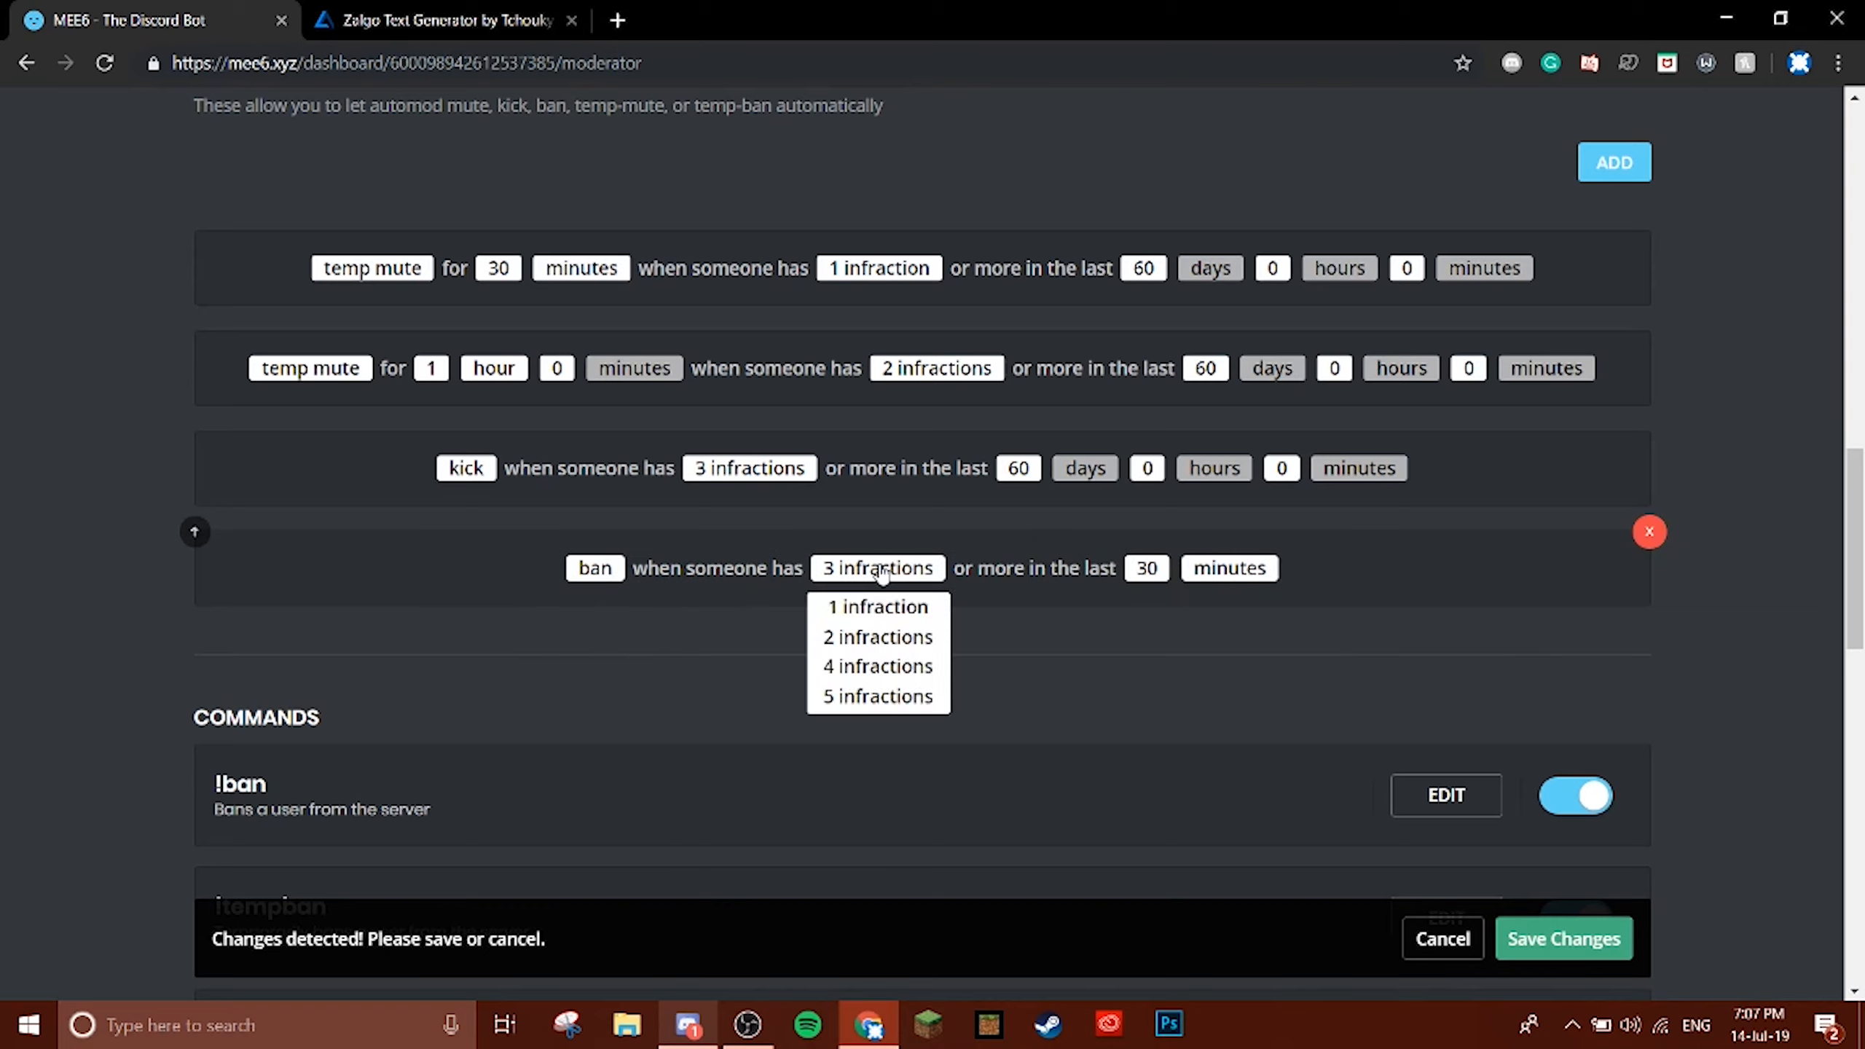
{"action": "left_click", "coordinate": [888, 666]}
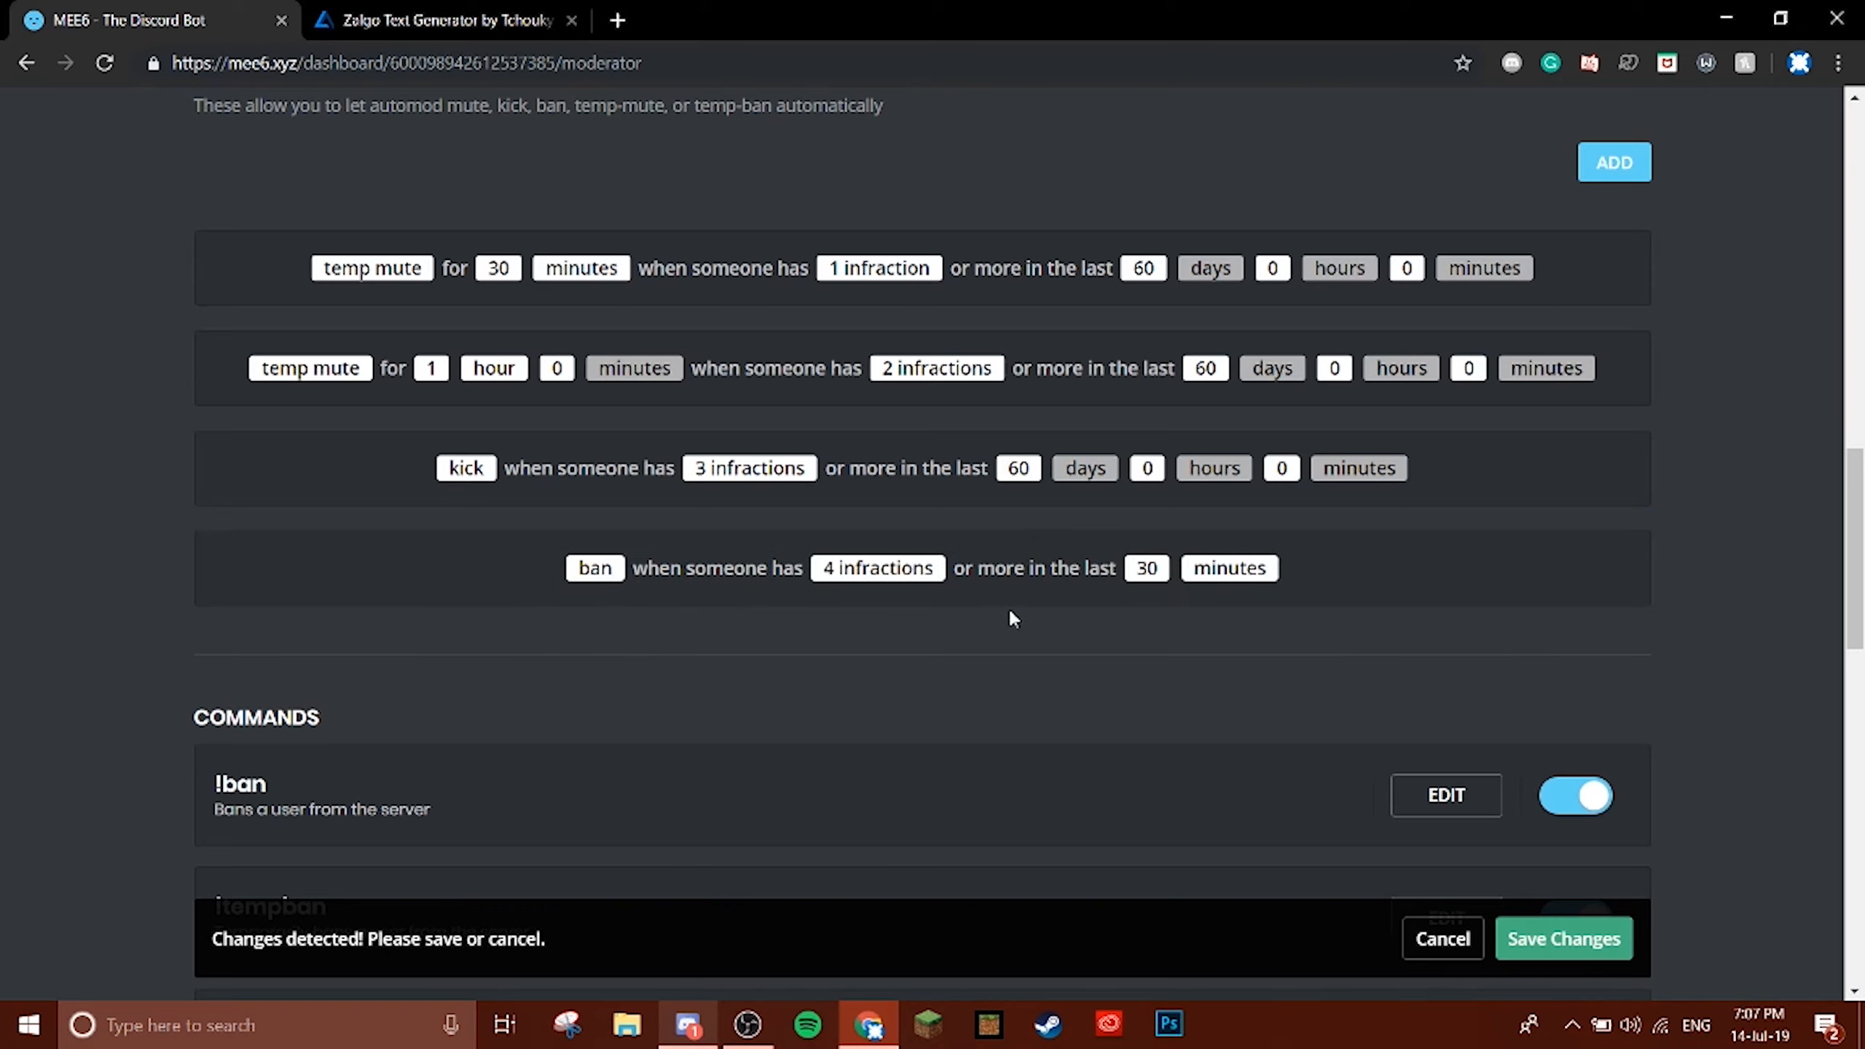
Delete the fourth automated action, the ban at 4 infractions.
{"action": "left_click", "coordinate": [1145, 573]}
{"action": "right_click", "coordinate": [1173, 677]}
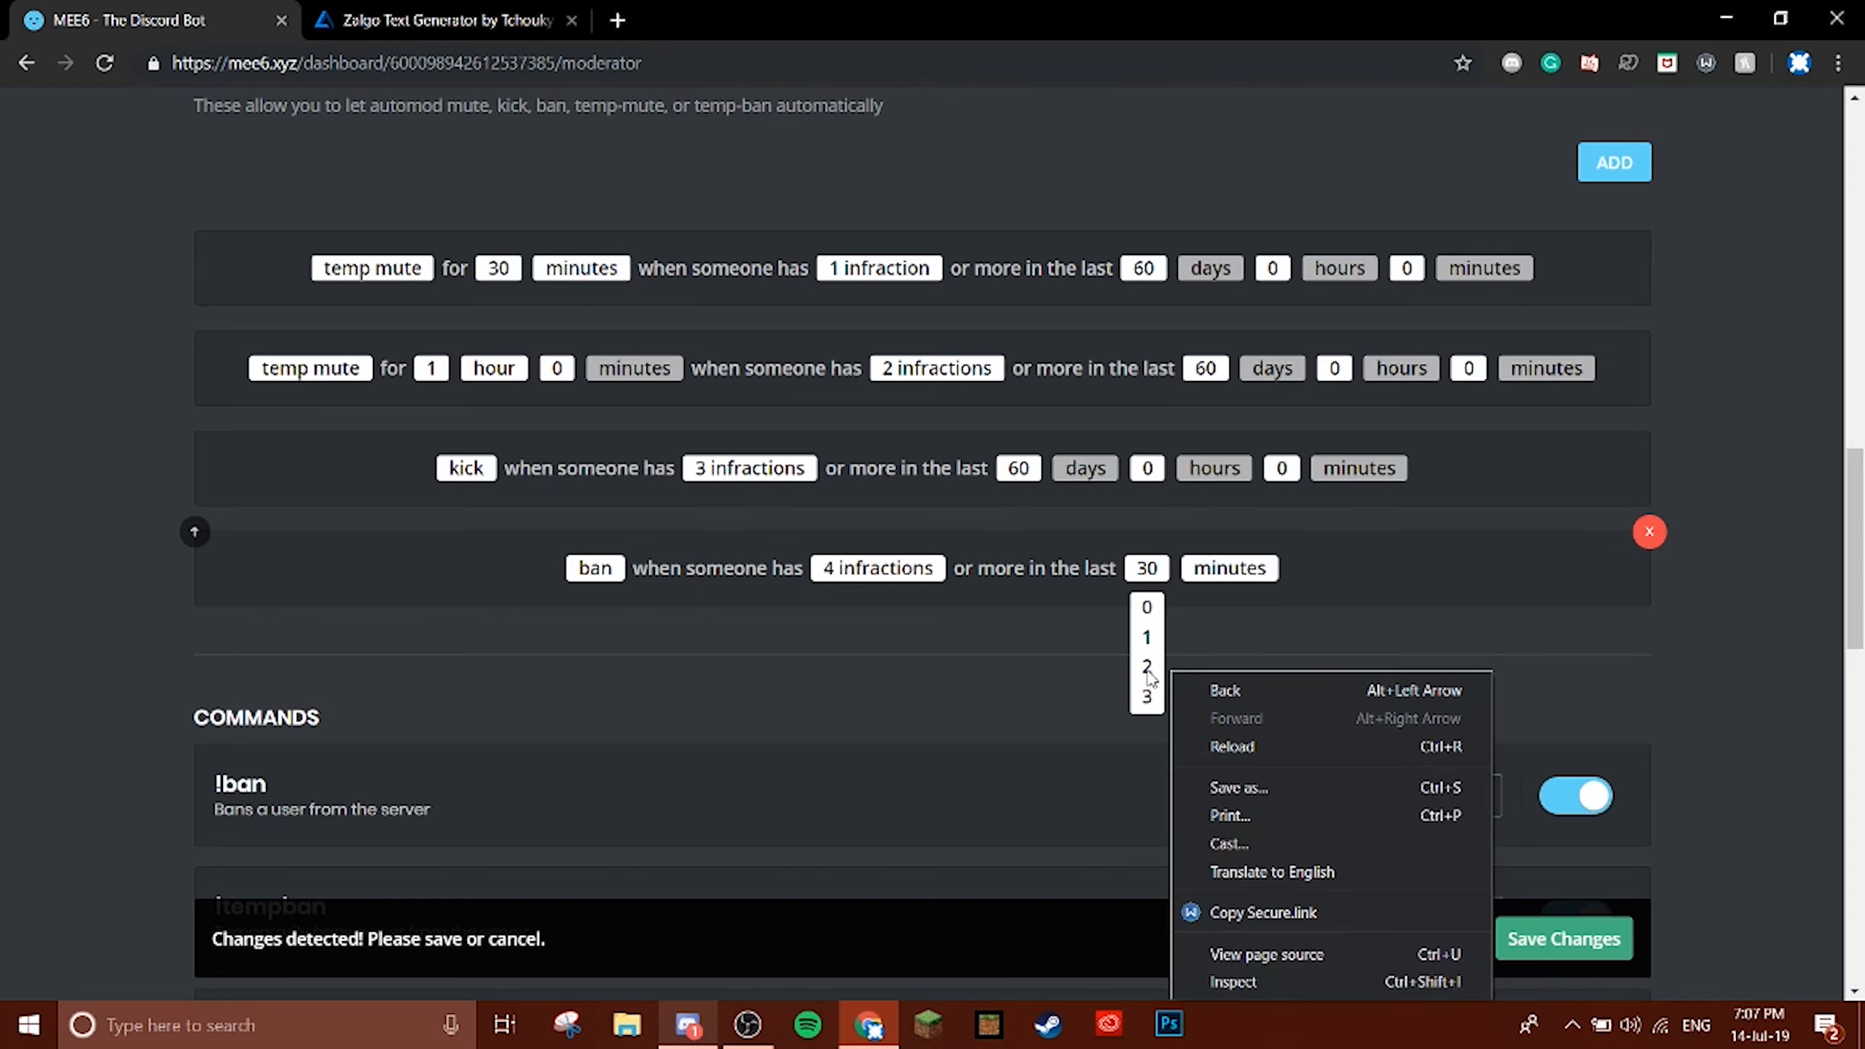
{"action": "scroll", "coordinate": [1149, 678], "scroll_direction": "down", "scroll_amount": 15}
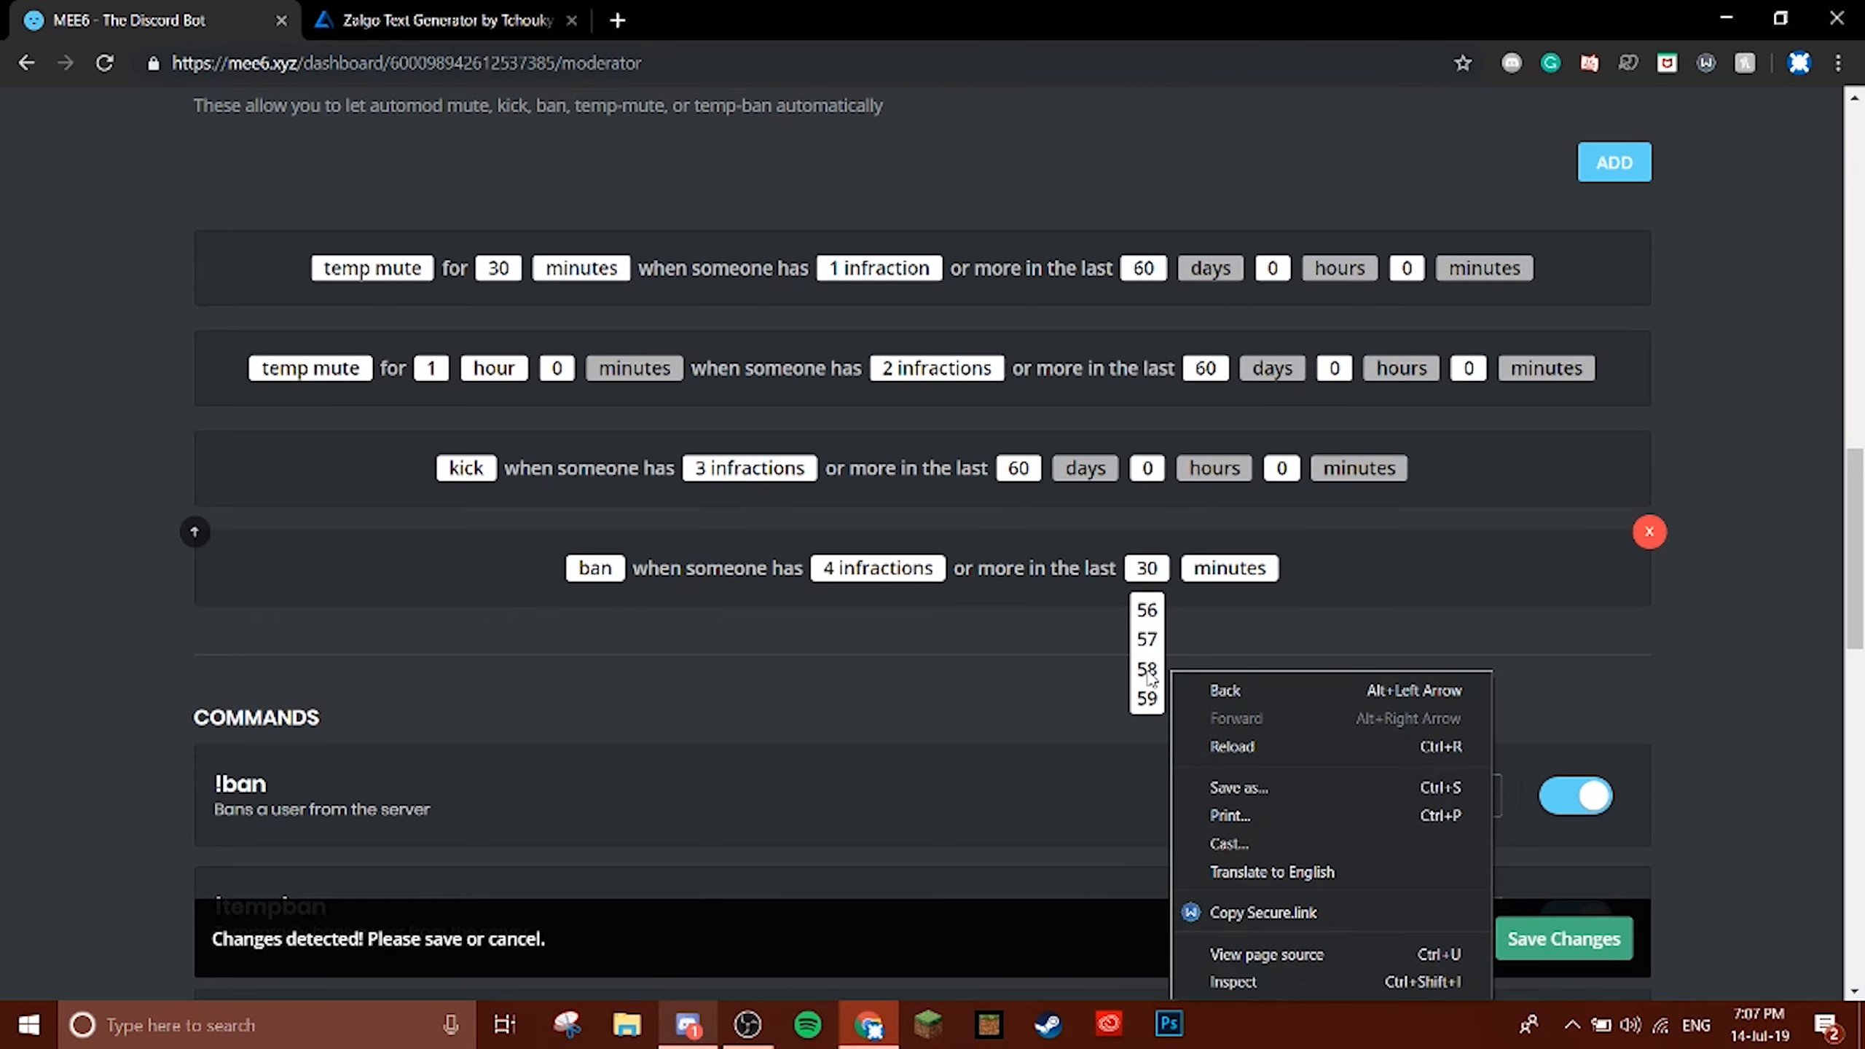
{"action": "left_click", "coordinate": [1649, 533]}
Add a new fourth automated action and make it a temp mute.
{"action": "left_click", "coordinate": [1612, 163]}
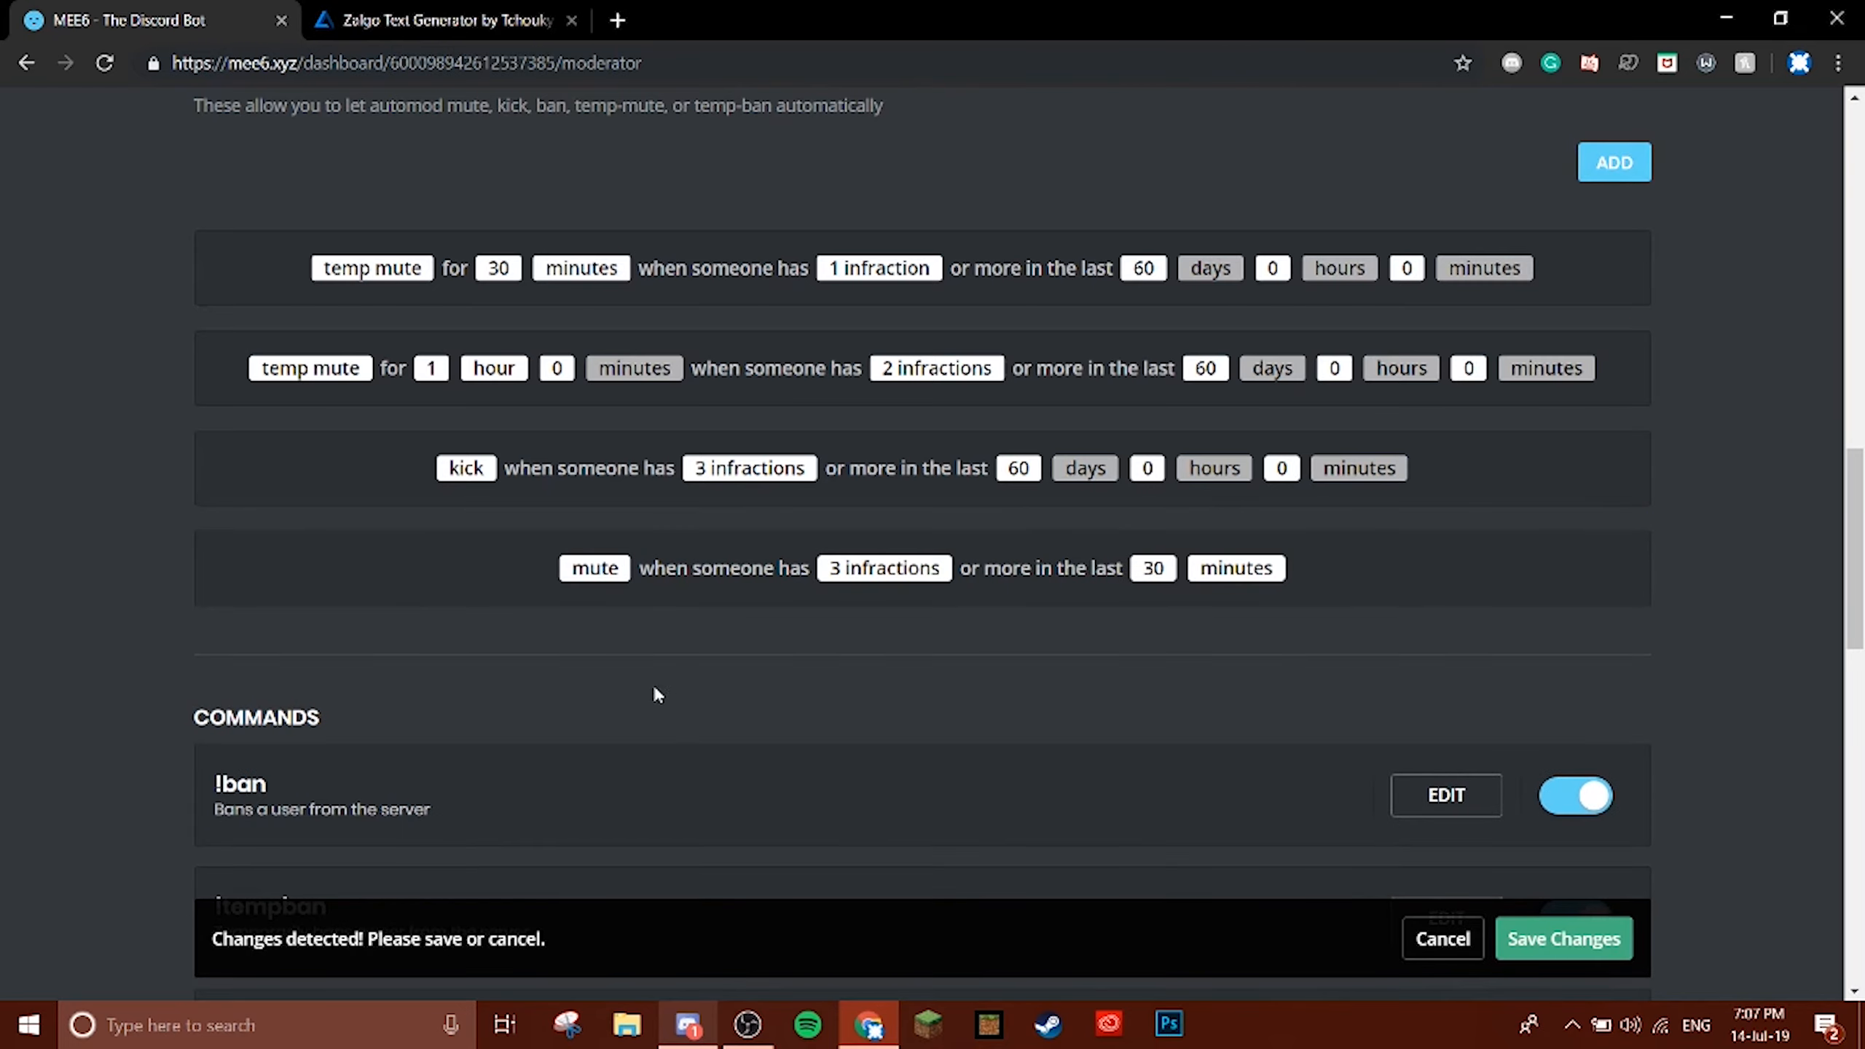
{"action": "left_click", "coordinate": [585, 571]}
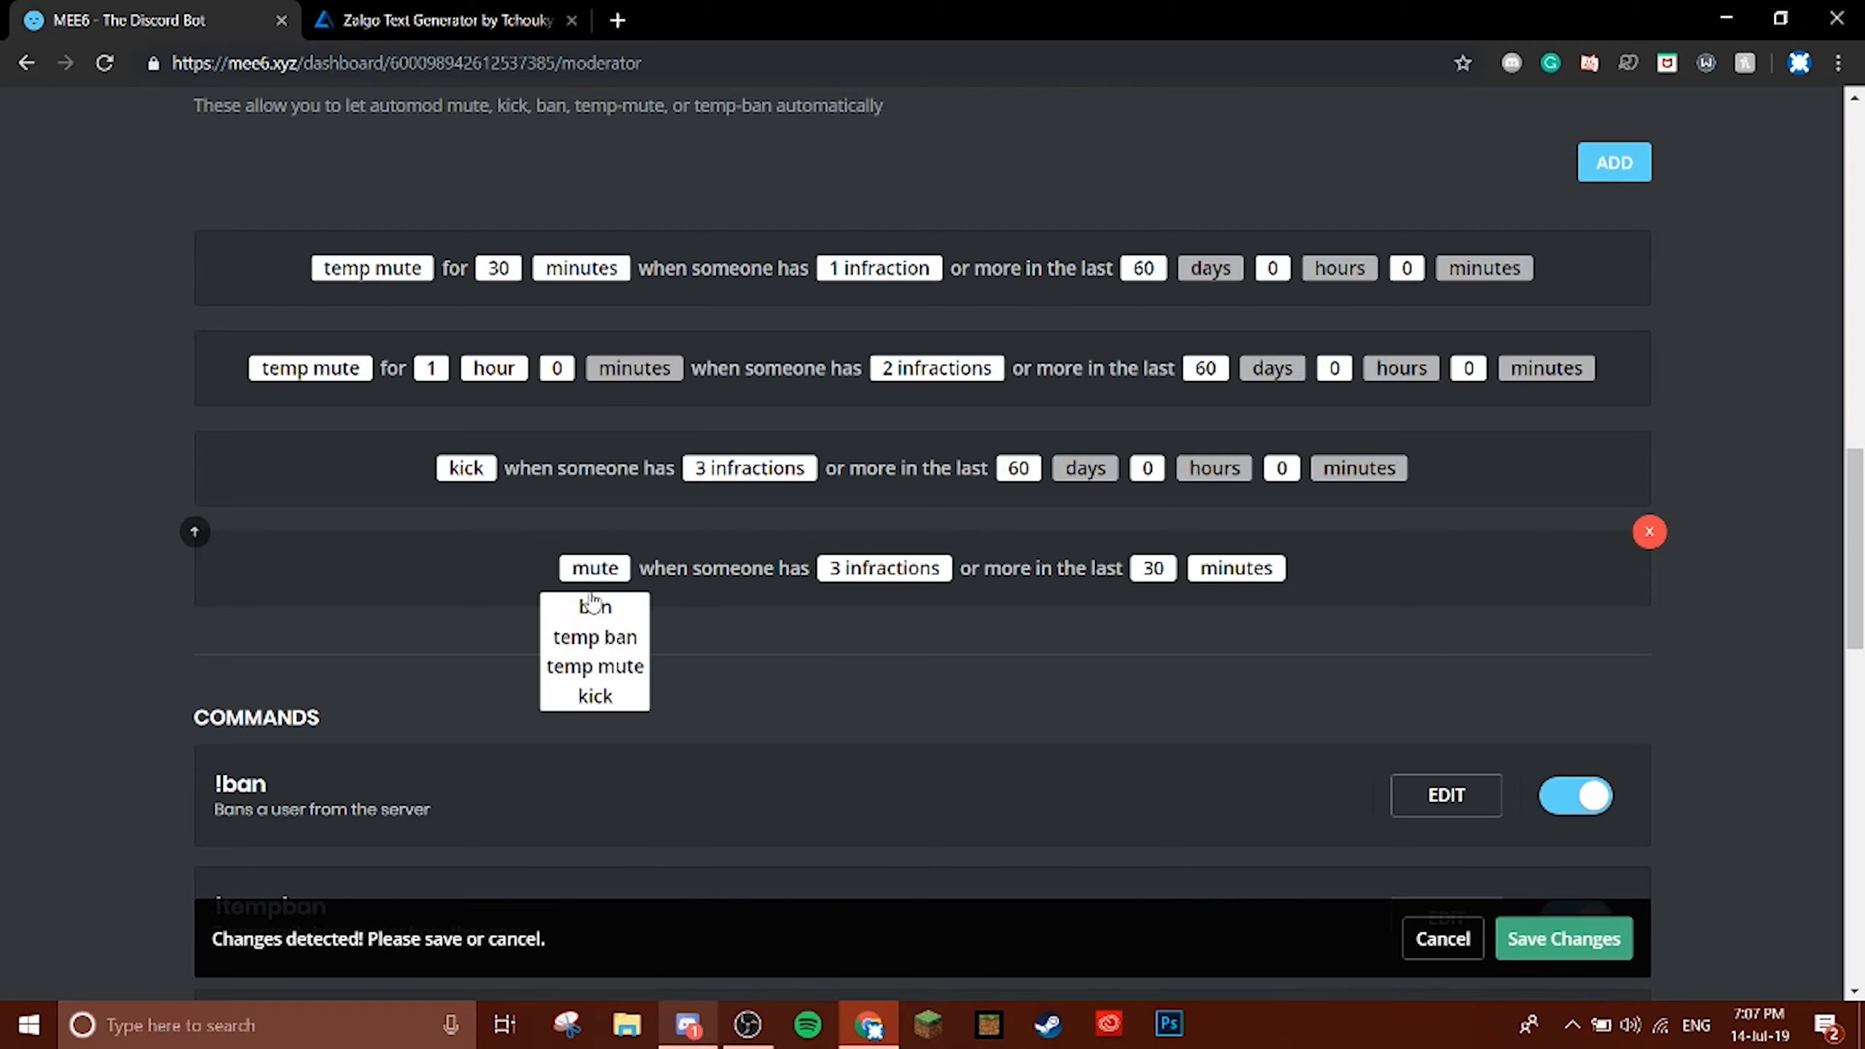
{"action": "left_click", "coordinate": [601, 666]}
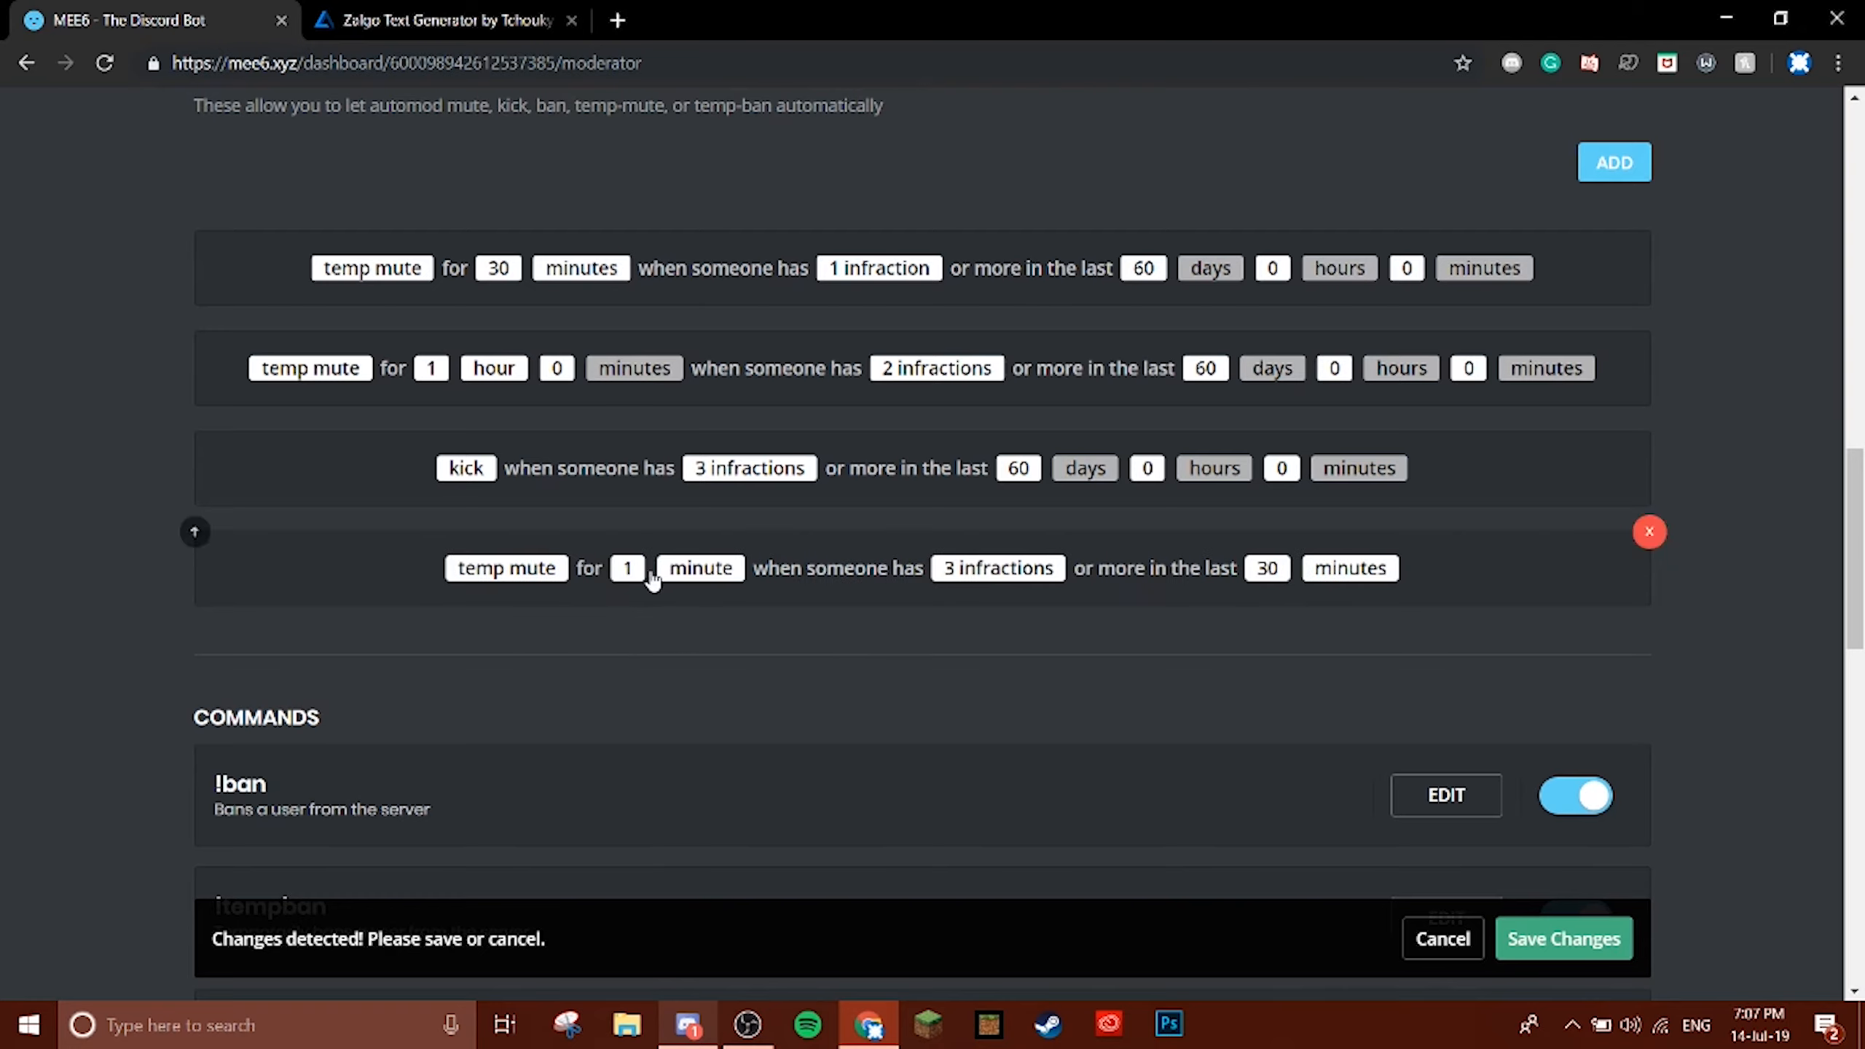
Change the new temp mute's duration unit to hours.
{"action": "left_click", "coordinate": [621, 574]}
{"action": "scroll", "coordinate": [628, 643], "scroll_direction": "down", "scroll_amount": 16}
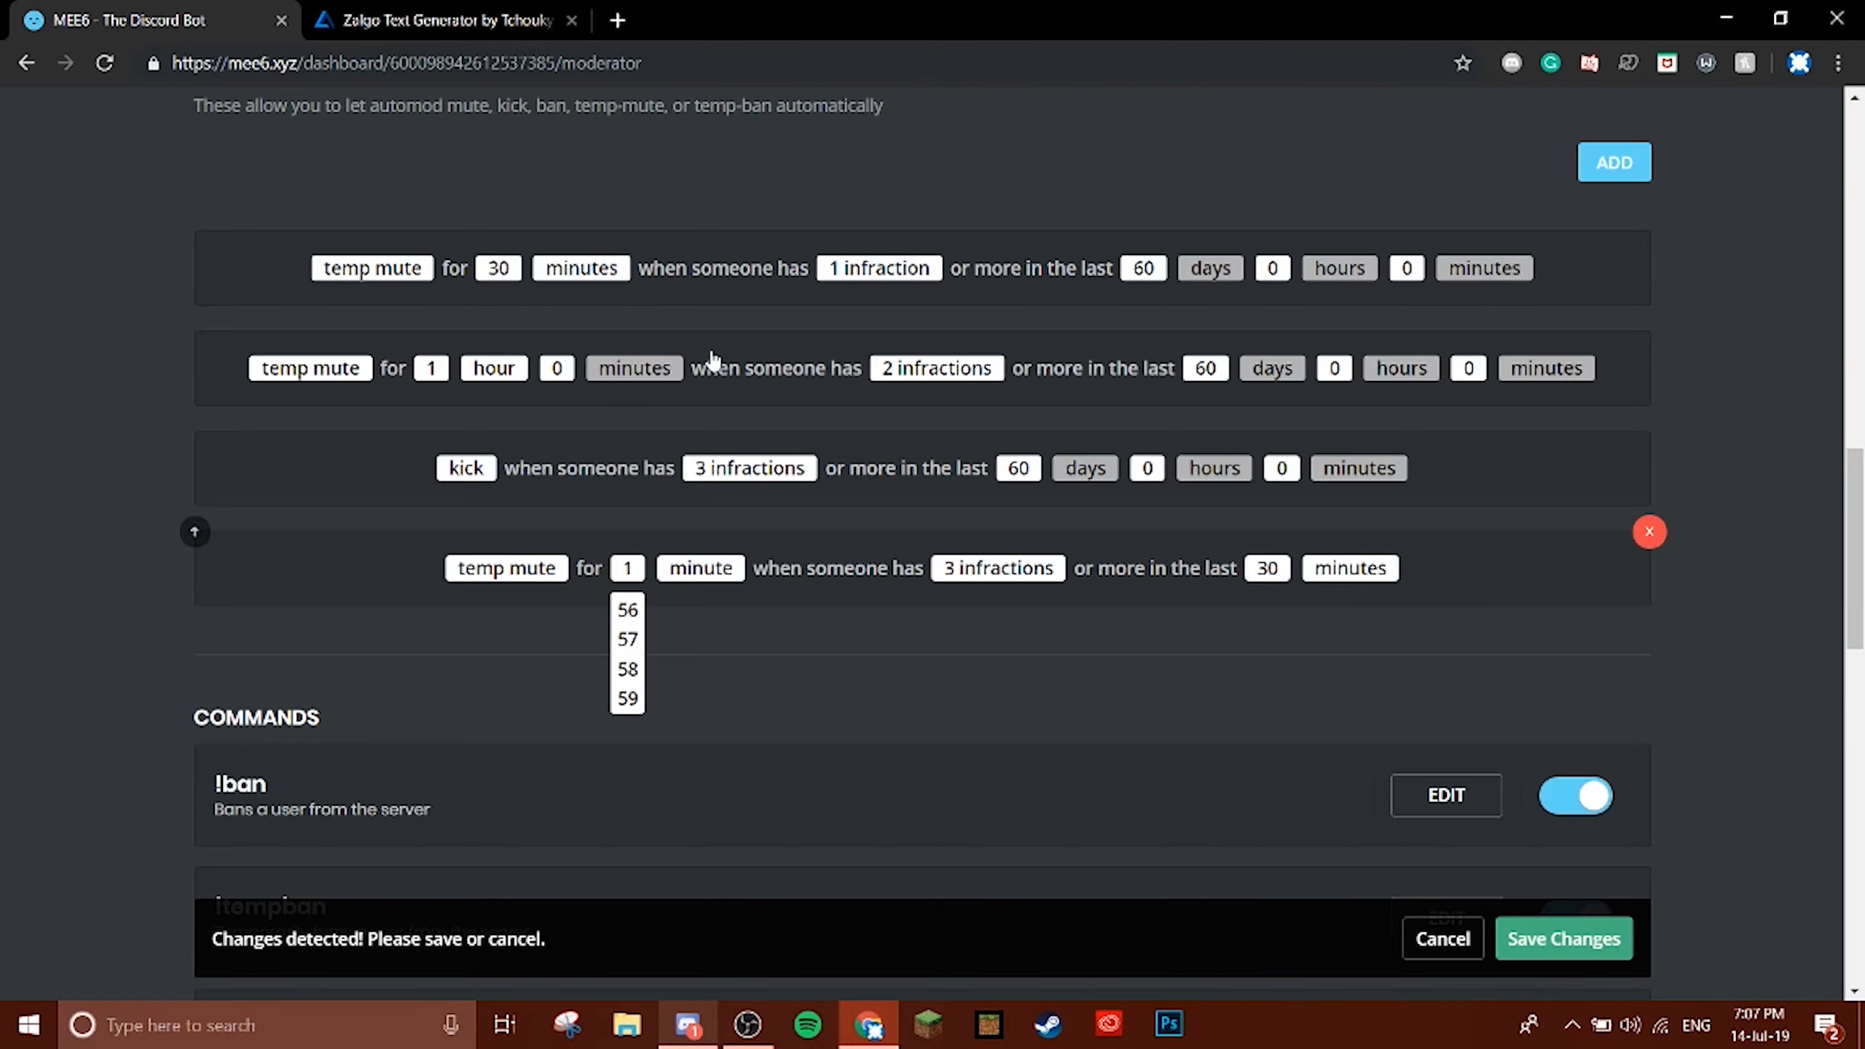
{"action": "scroll", "coordinate": [652, 504], "scroll_direction": "down", "scroll_amount": 14}
{"action": "scroll", "coordinate": [631, 634], "scroll_direction": "up", "scroll_amount": 17}
{"action": "scroll", "coordinate": [636, 645], "scroll_direction": "down", "scroll_amount": 4}
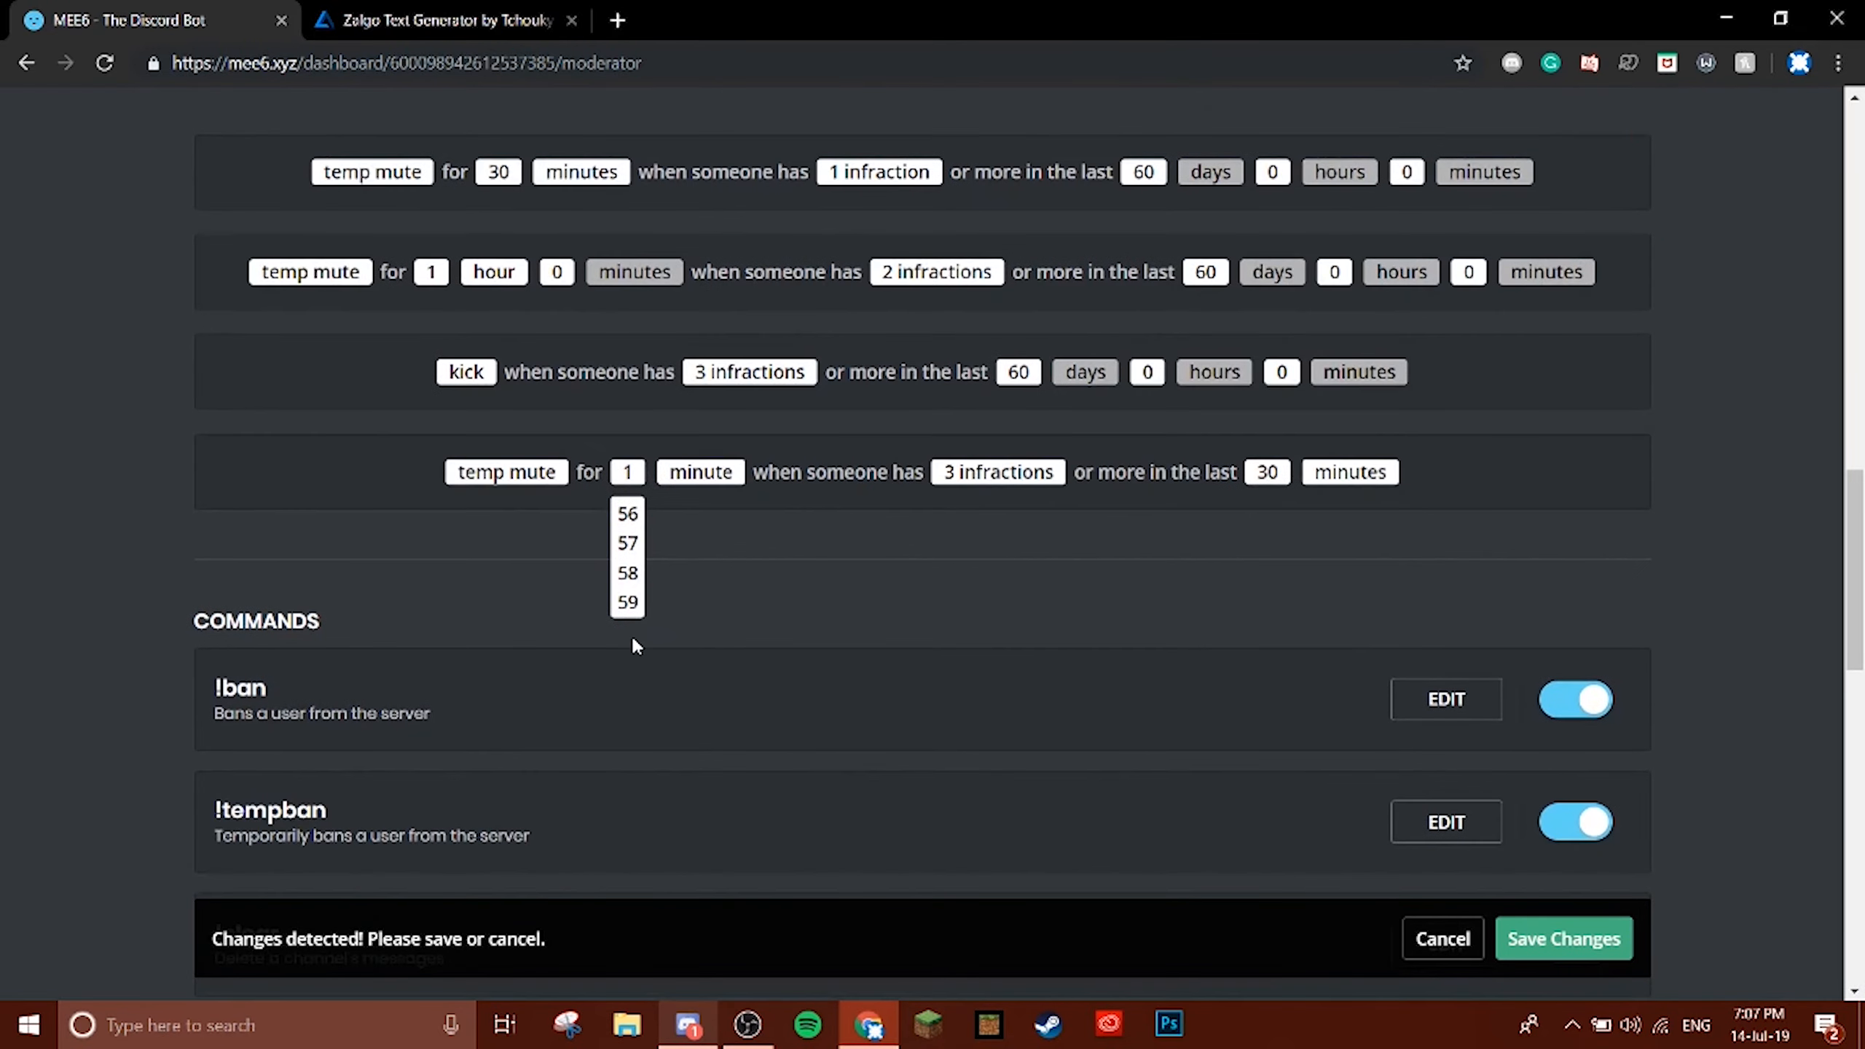
{"action": "left_click", "coordinate": [710, 476]}
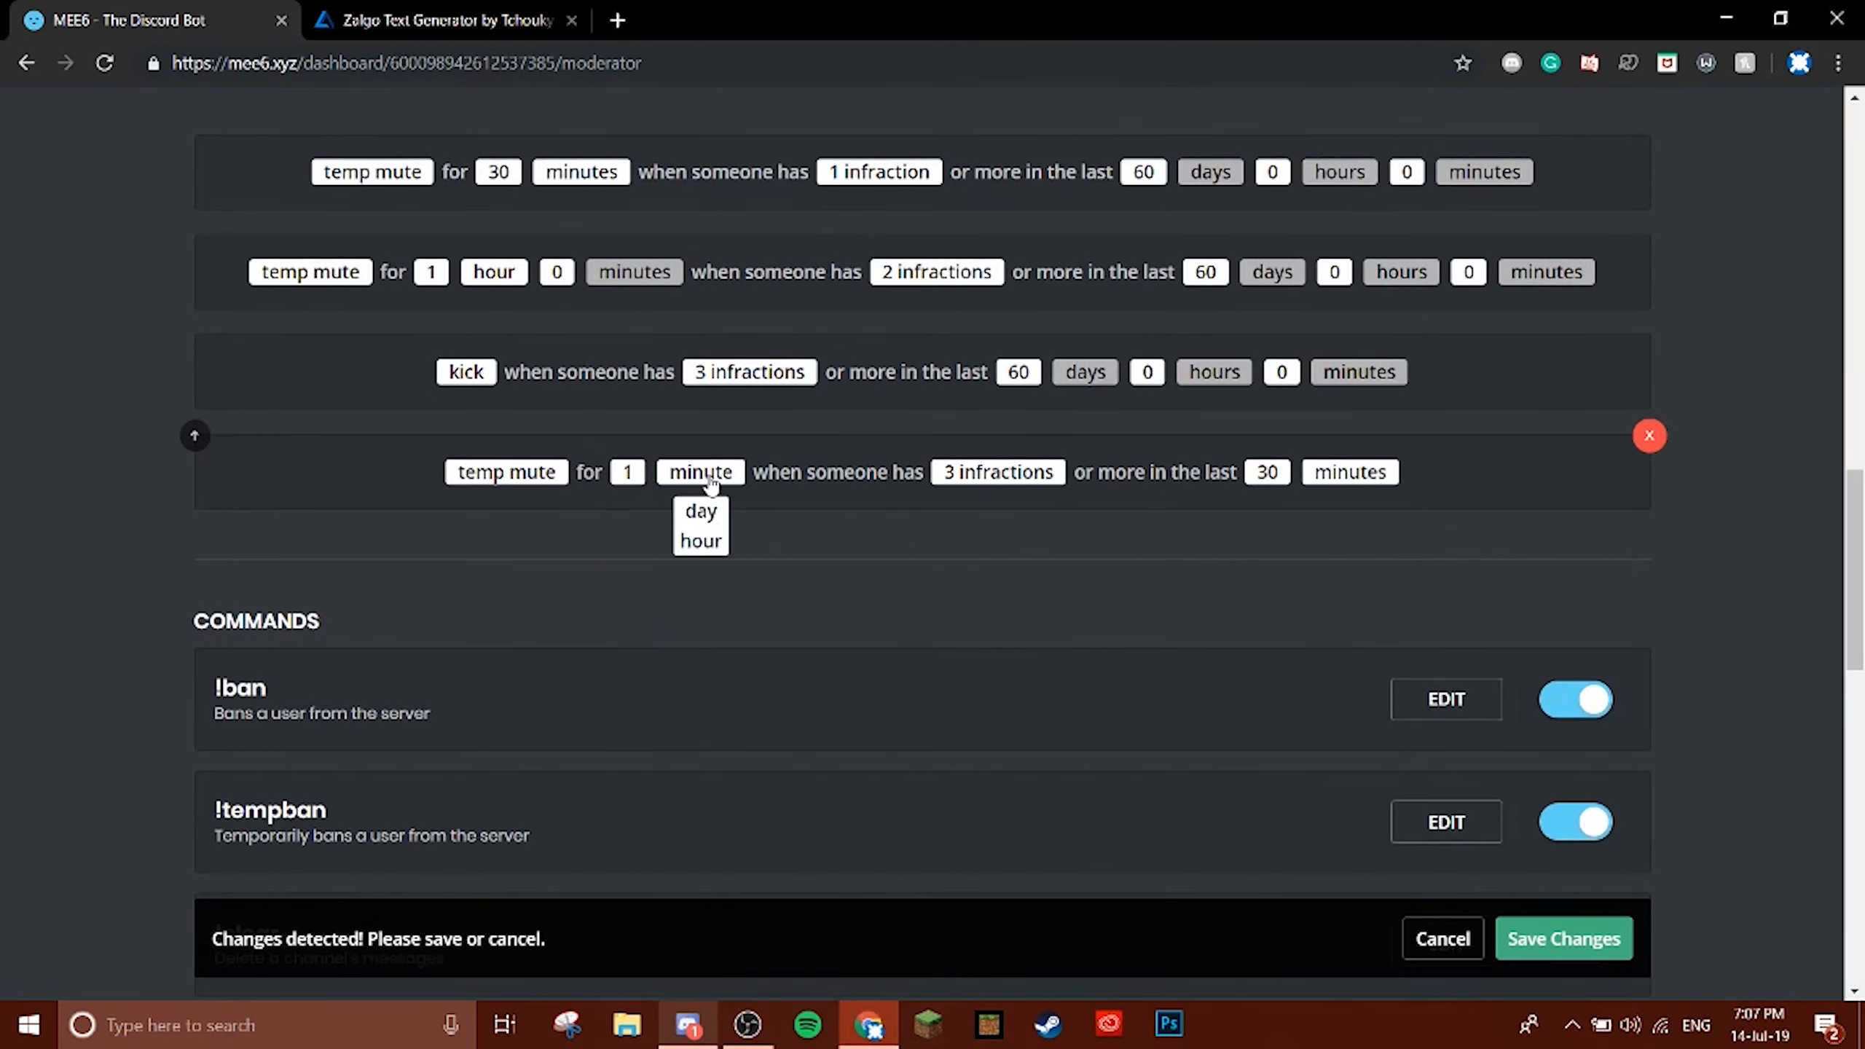
{"action": "left_click", "coordinate": [701, 540]}
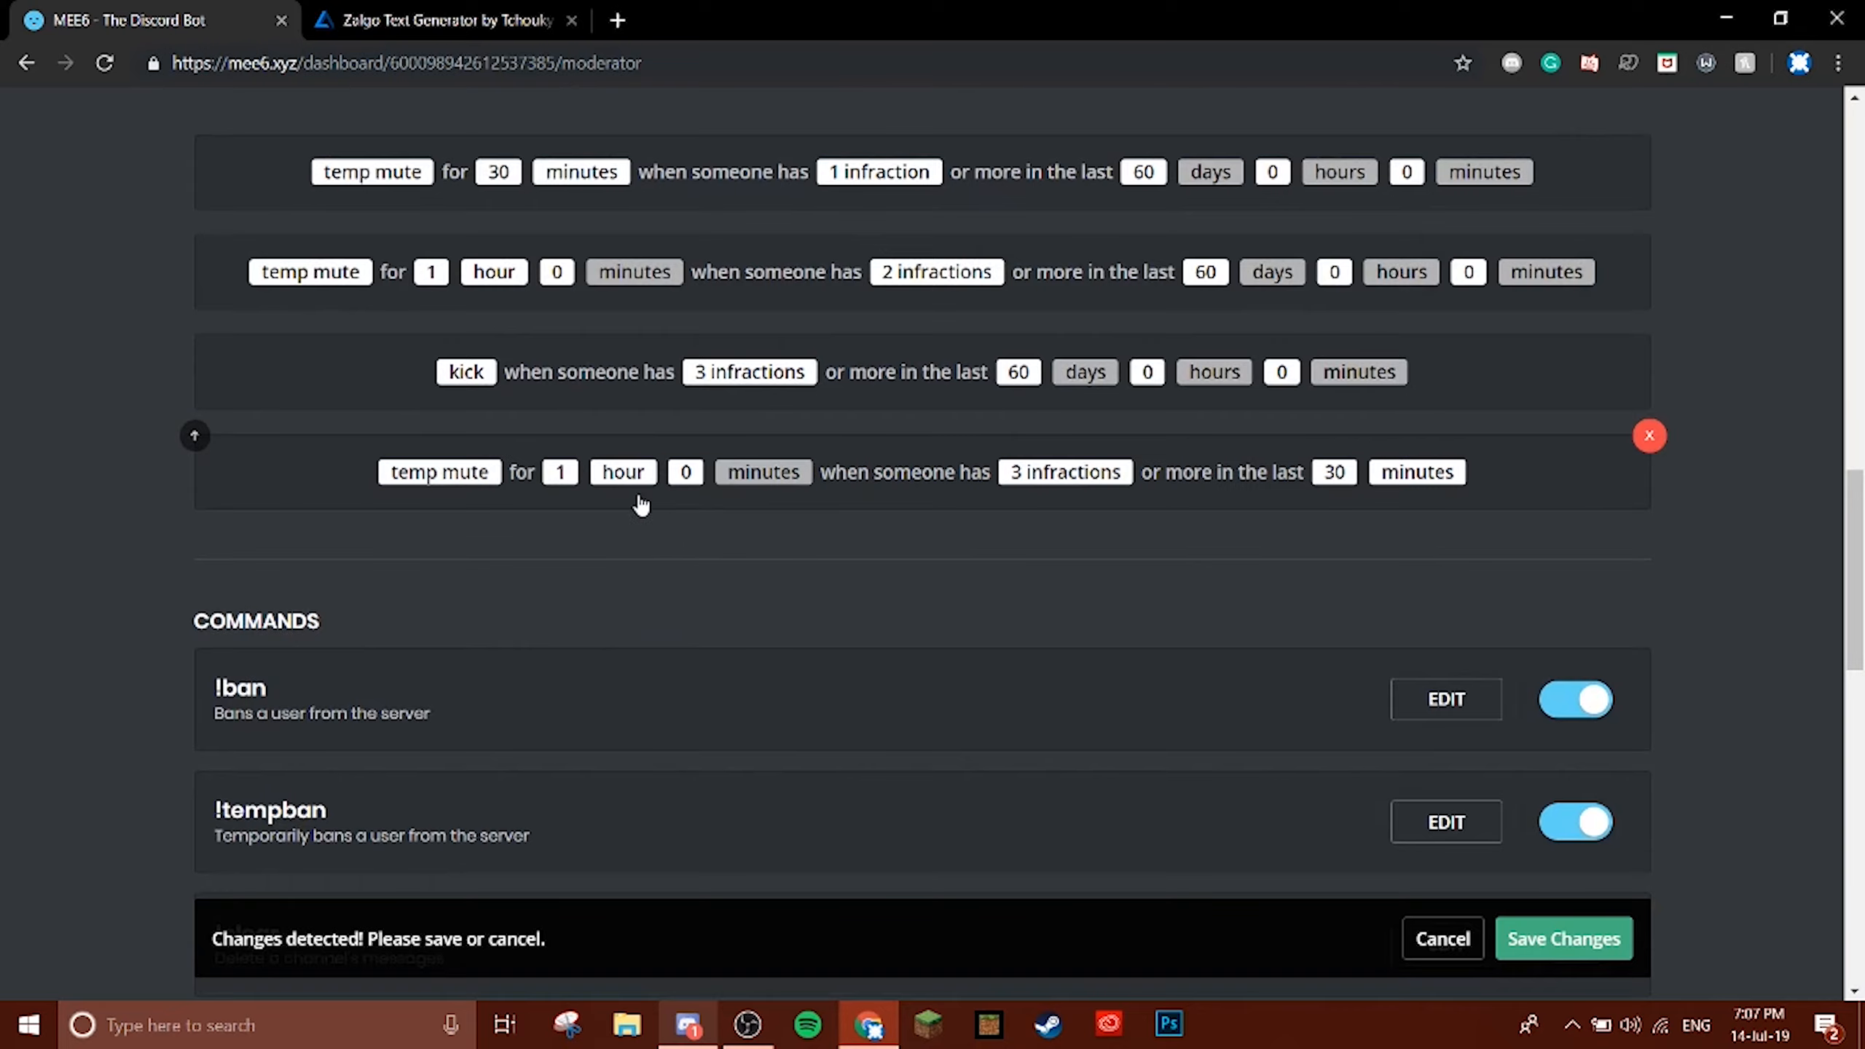
Set the fourth action's temp mute to 12 hours, triggered at 4 infractions or more.
{"action": "left_click", "coordinate": [560, 473]}
{"action": "scroll", "coordinate": [632, 331], "scroll_direction": "up", "scroll_amount": 4}
{"action": "scroll", "coordinate": [650, 265], "scroll_direction": "down", "scroll_amount": 5}
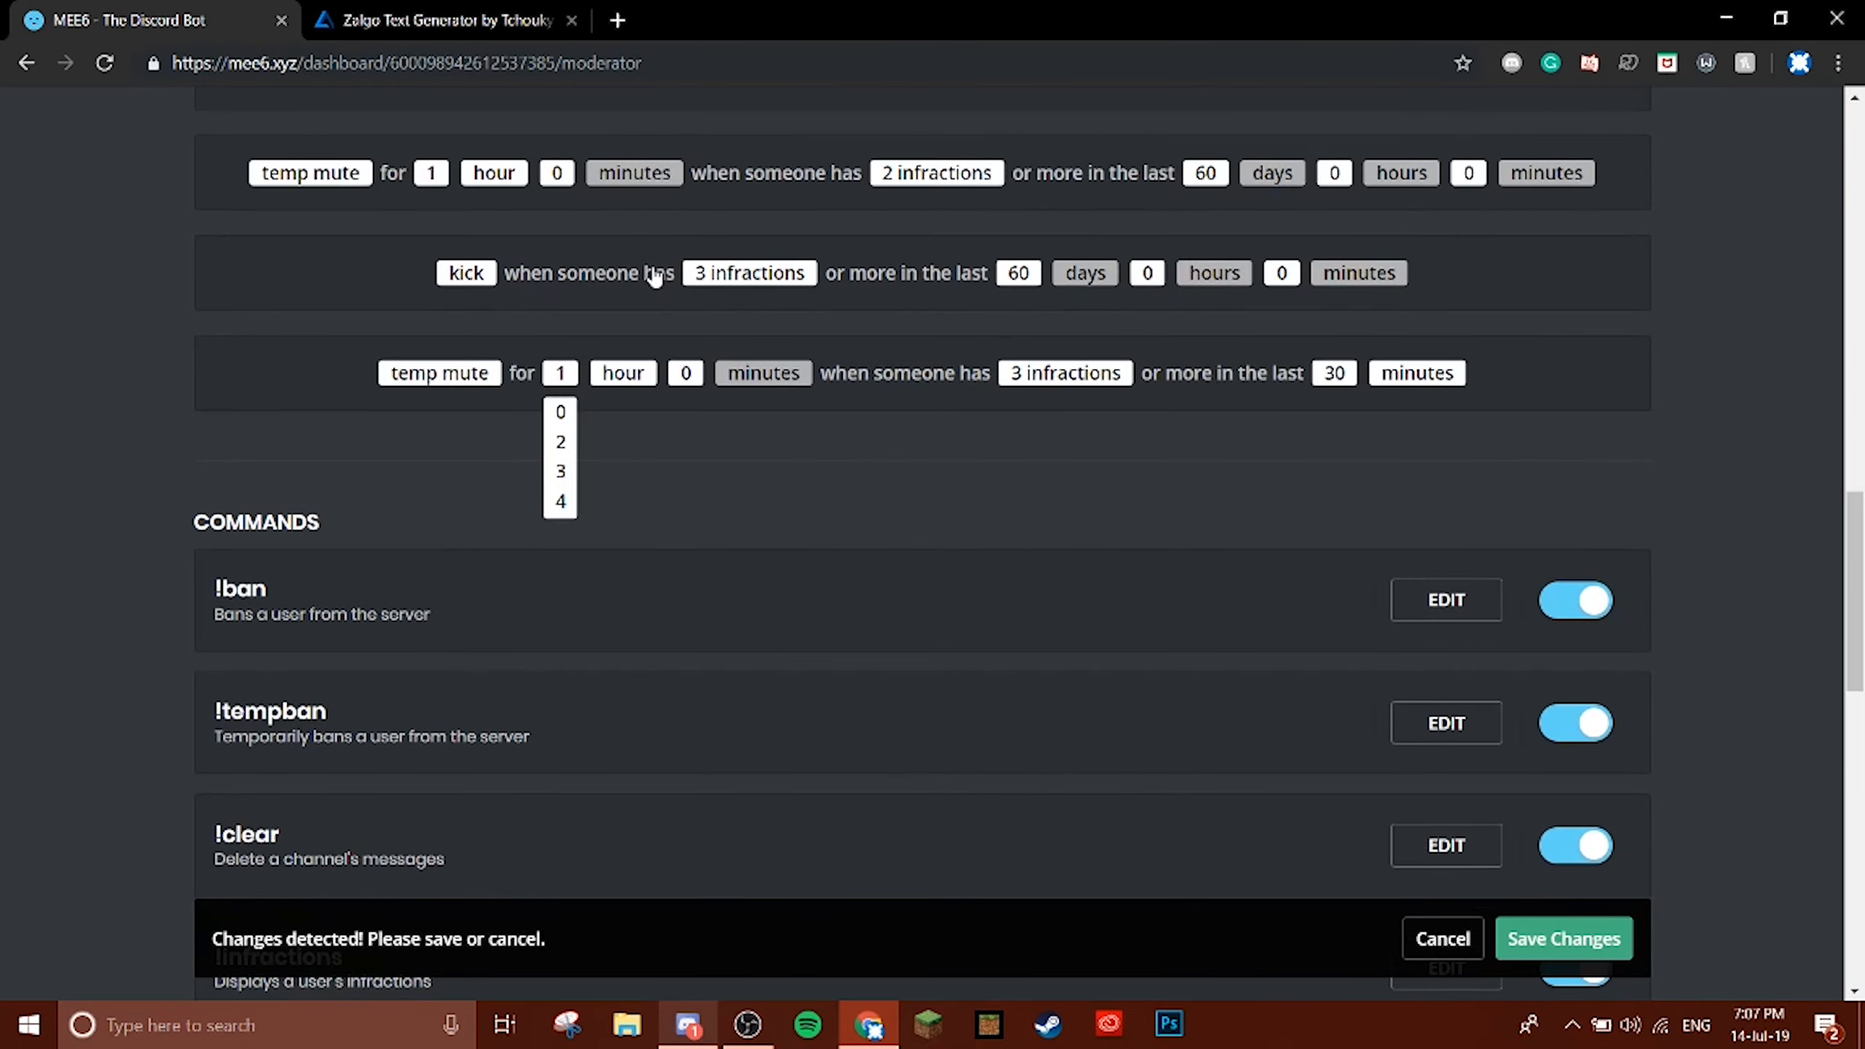
{"action": "scroll", "coordinate": [562, 451], "scroll_direction": "down", "scroll_amount": 8}
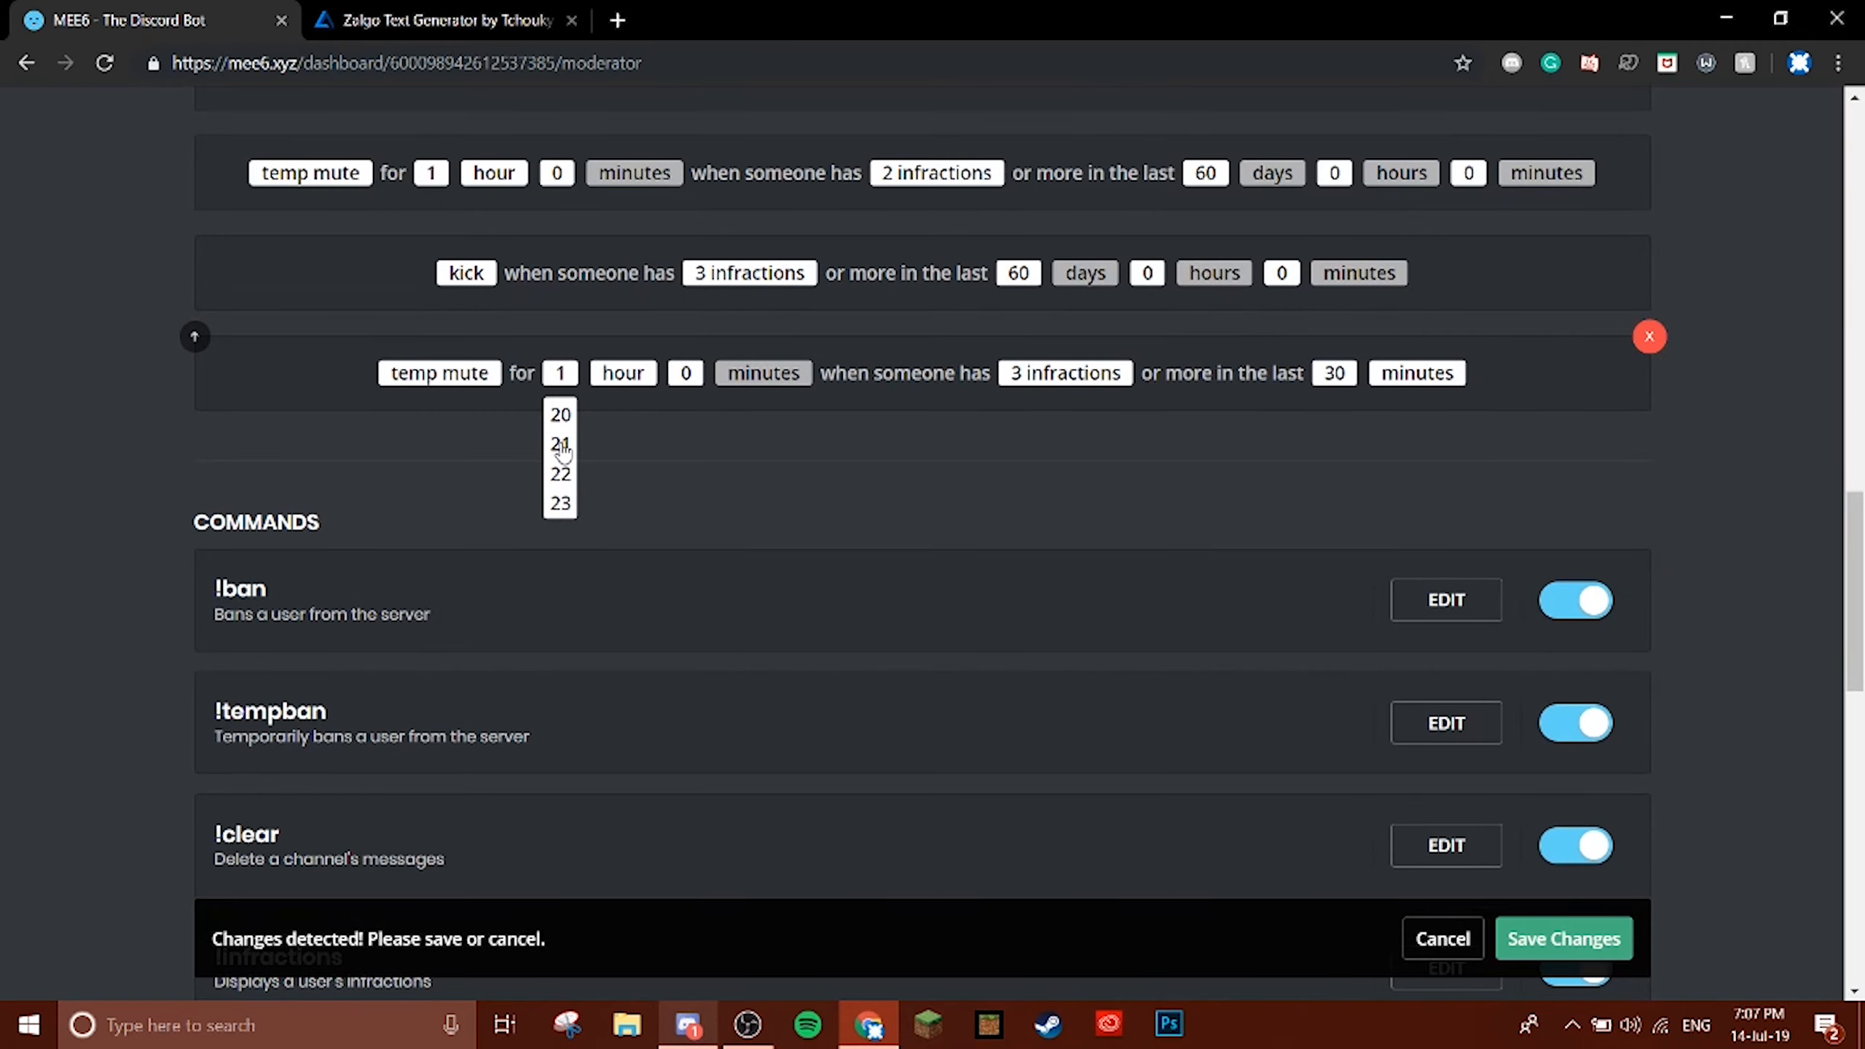
{"action": "scroll", "coordinate": [561, 451], "scroll_direction": "up", "scroll_amount": 4}
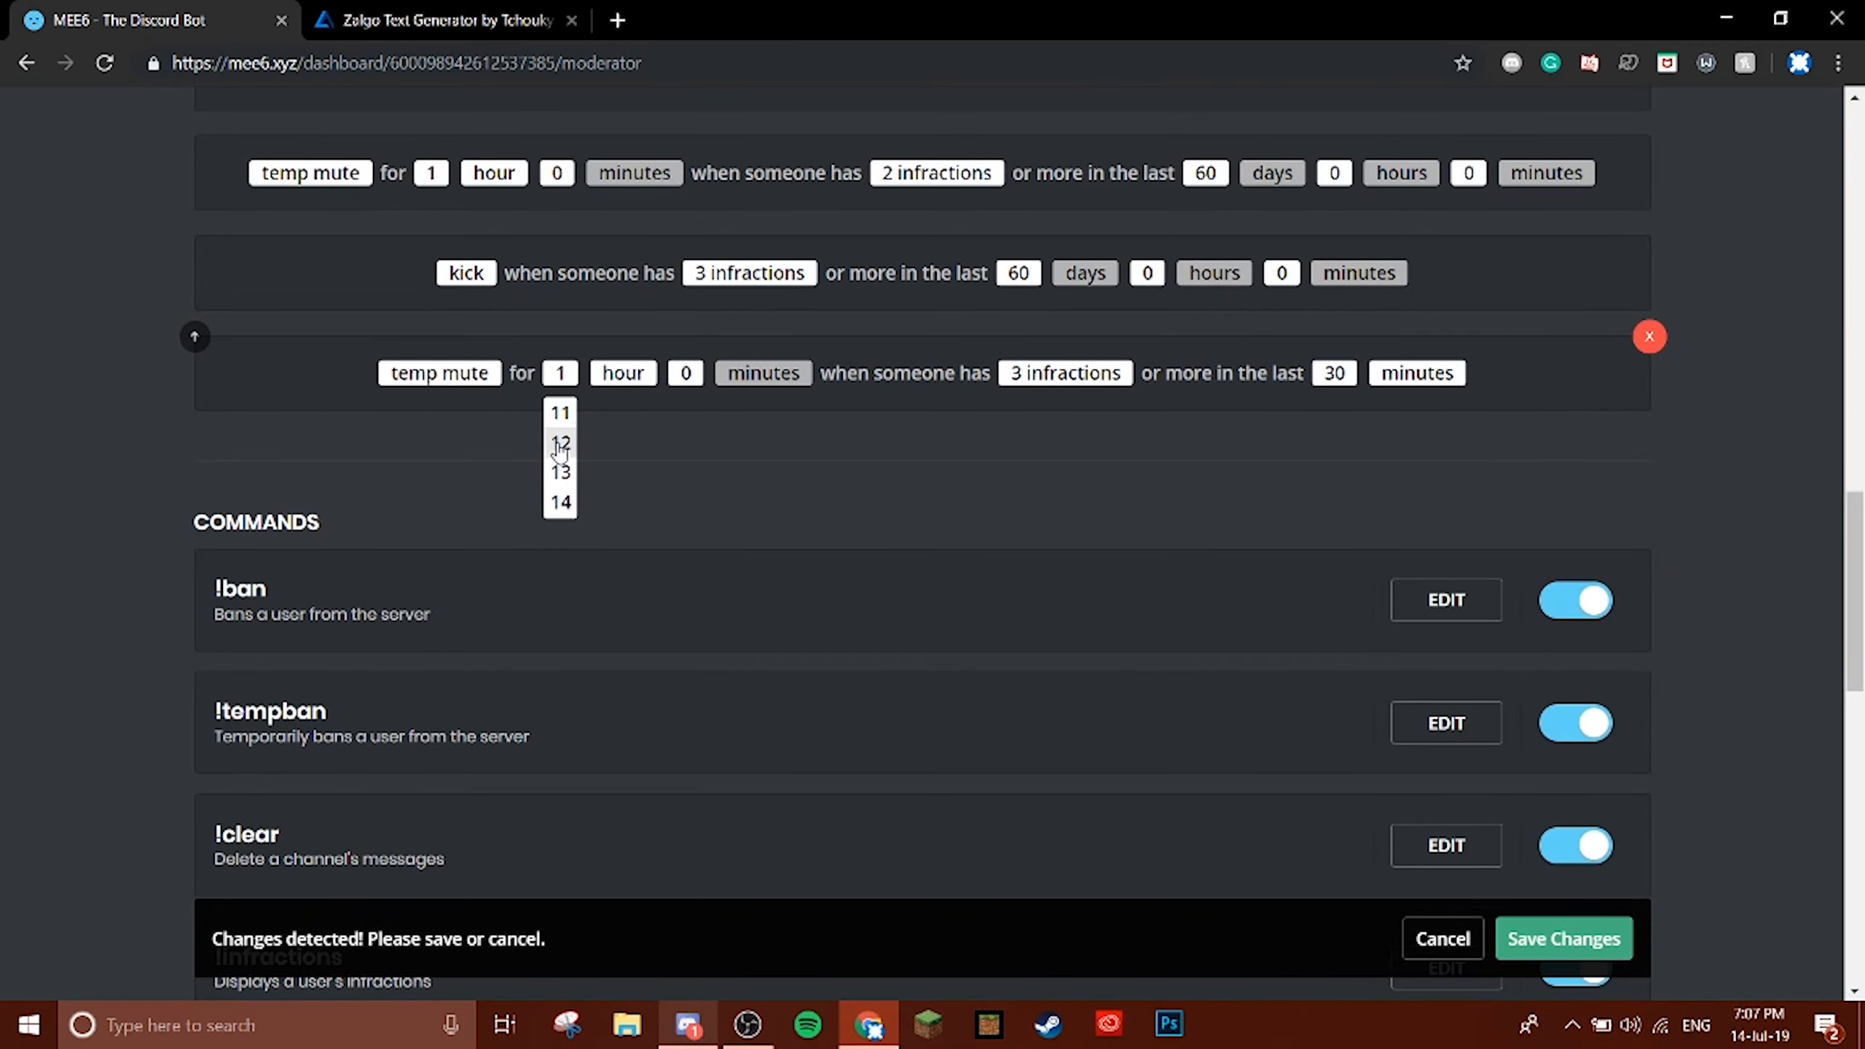
{"action": "left_click", "coordinate": [560, 444]}
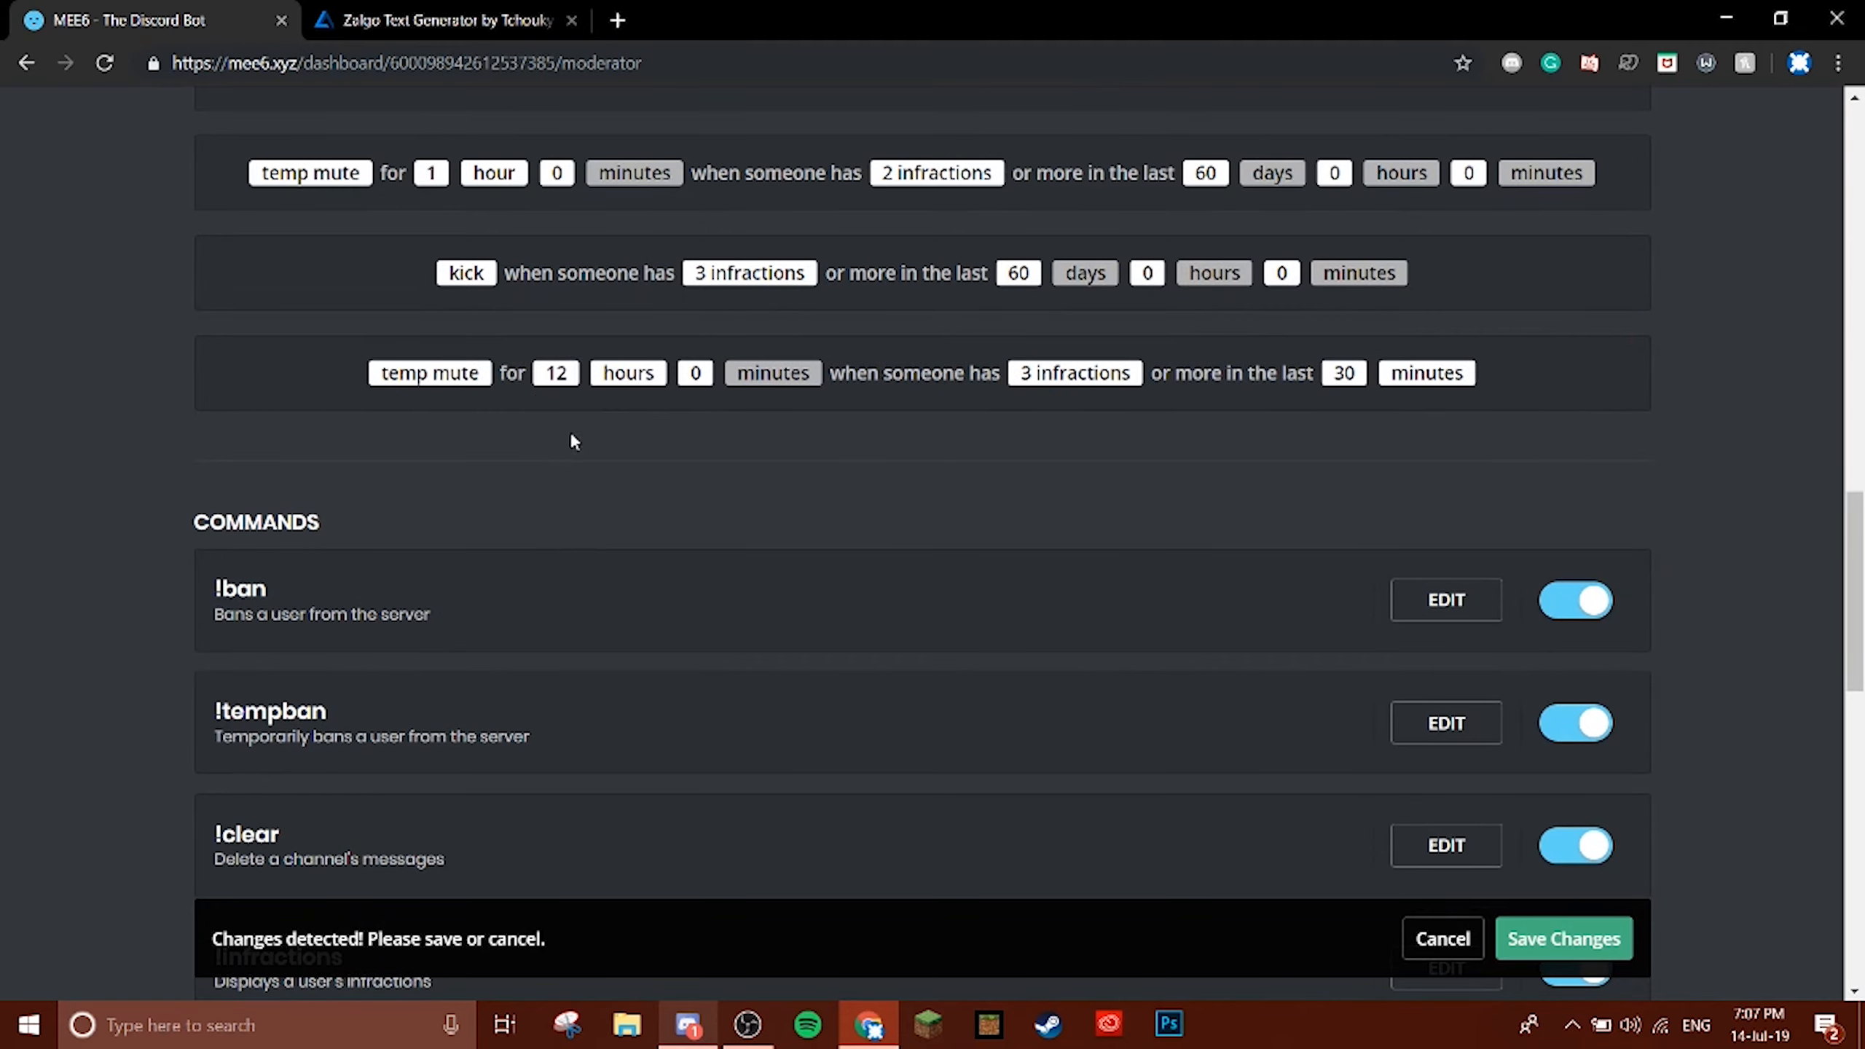
{"action": "left_click", "coordinate": [1097, 383]}
{"action": "left_click", "coordinate": [1088, 468]}
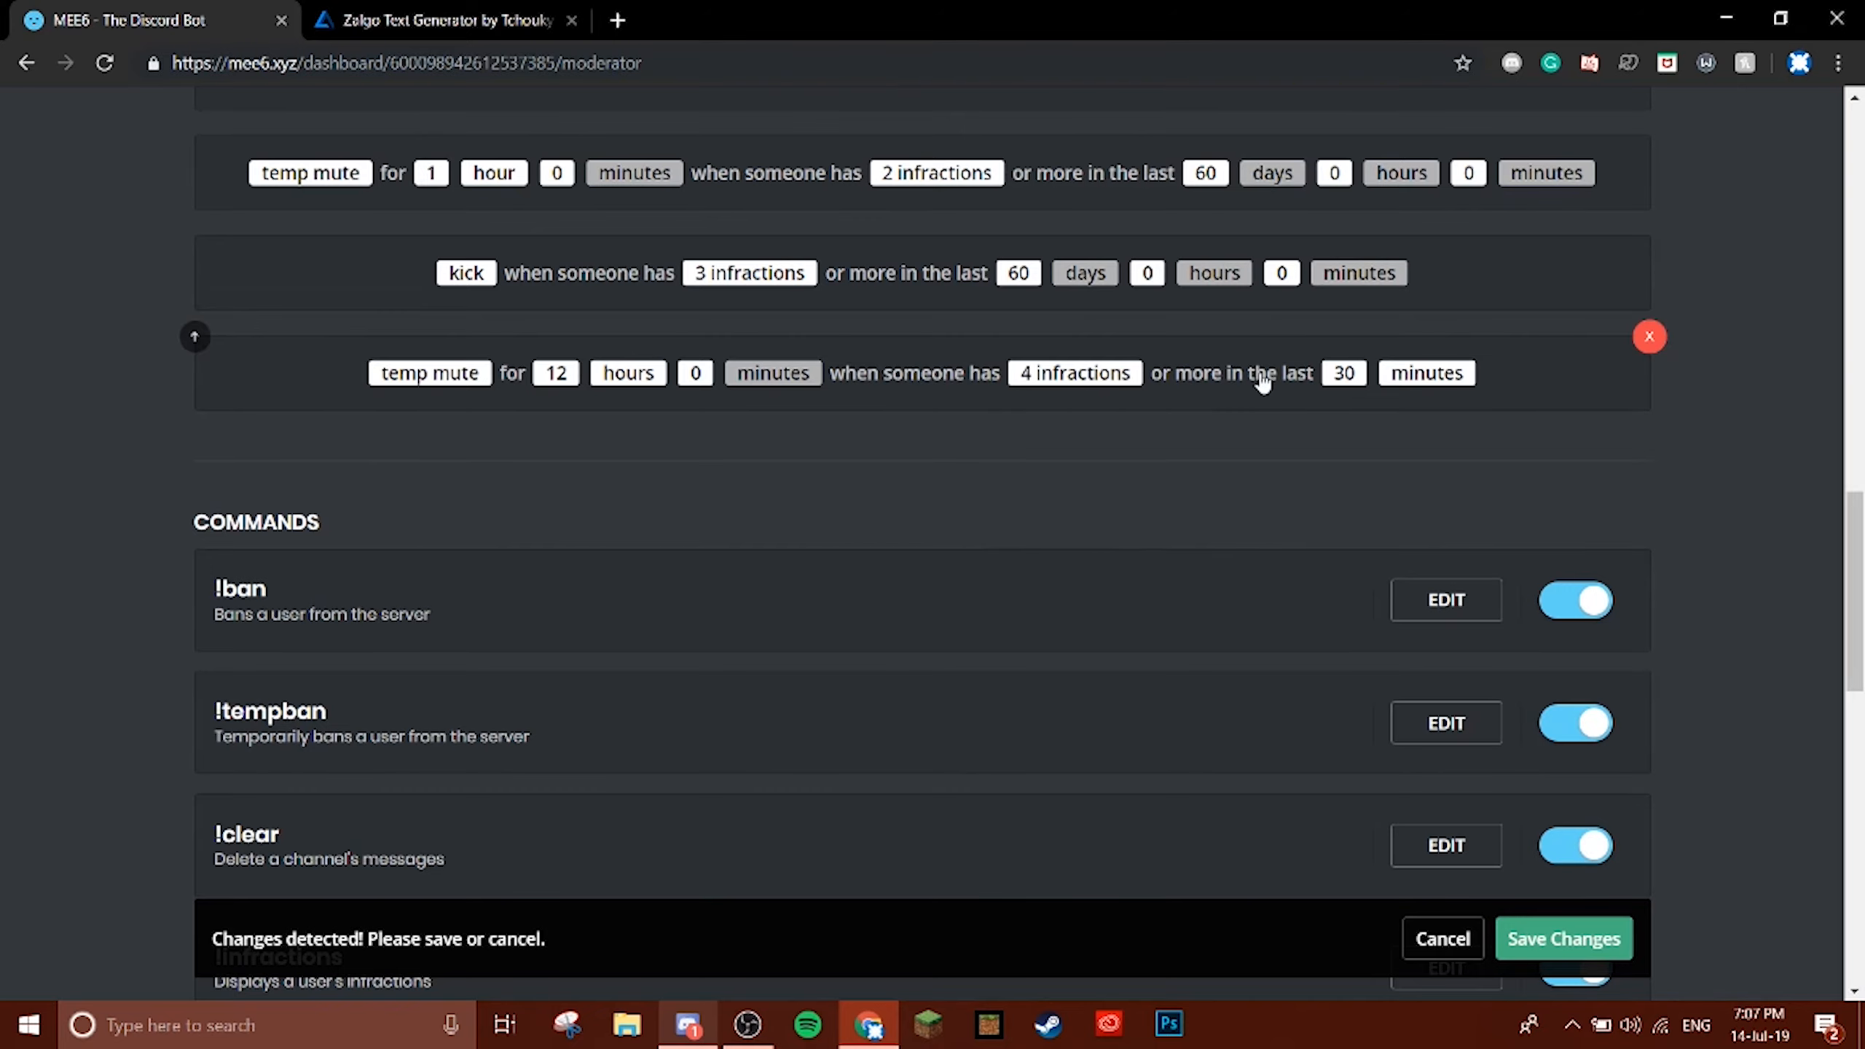
Add a fifth automated action that bans someone at 5 infractions or more.
{"action": "scroll", "coordinate": [1261, 382], "scroll_direction": "up", "scroll_amount": 3}
{"action": "left_click", "coordinate": [1614, 190]}
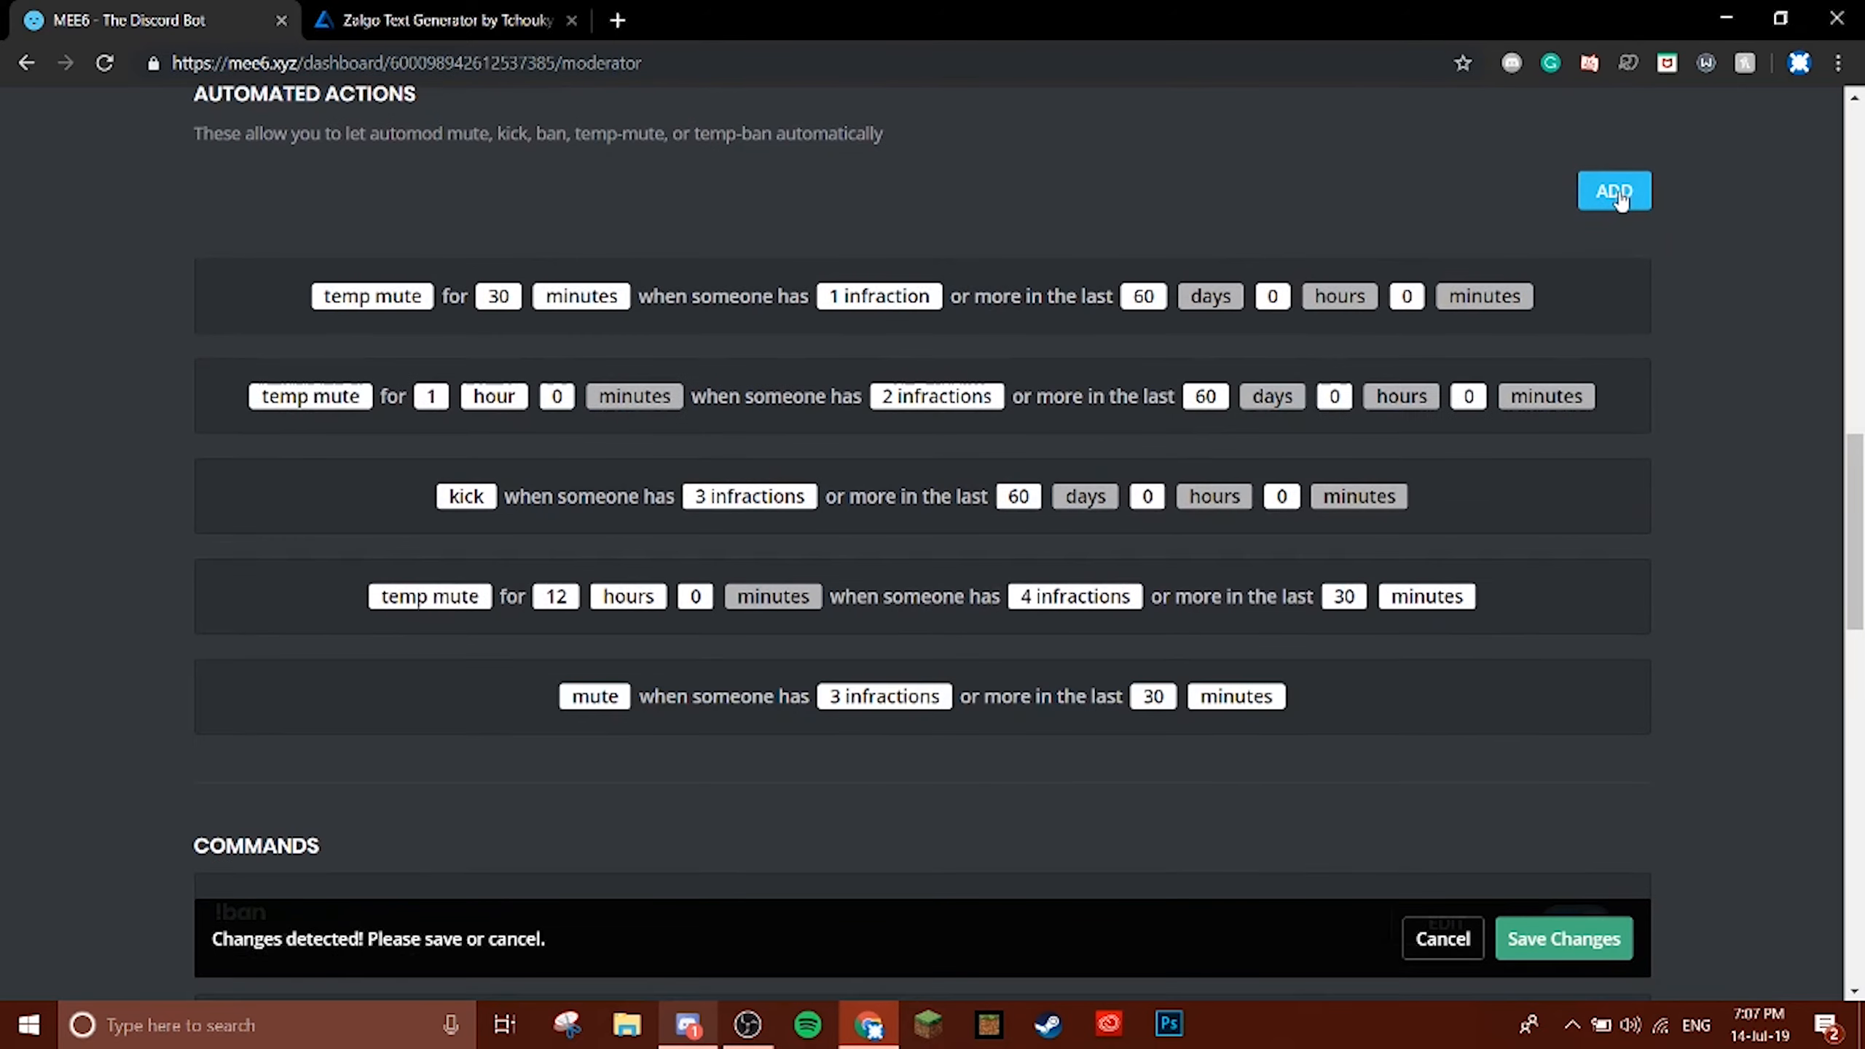
{"action": "left_click", "coordinate": [603, 697]}
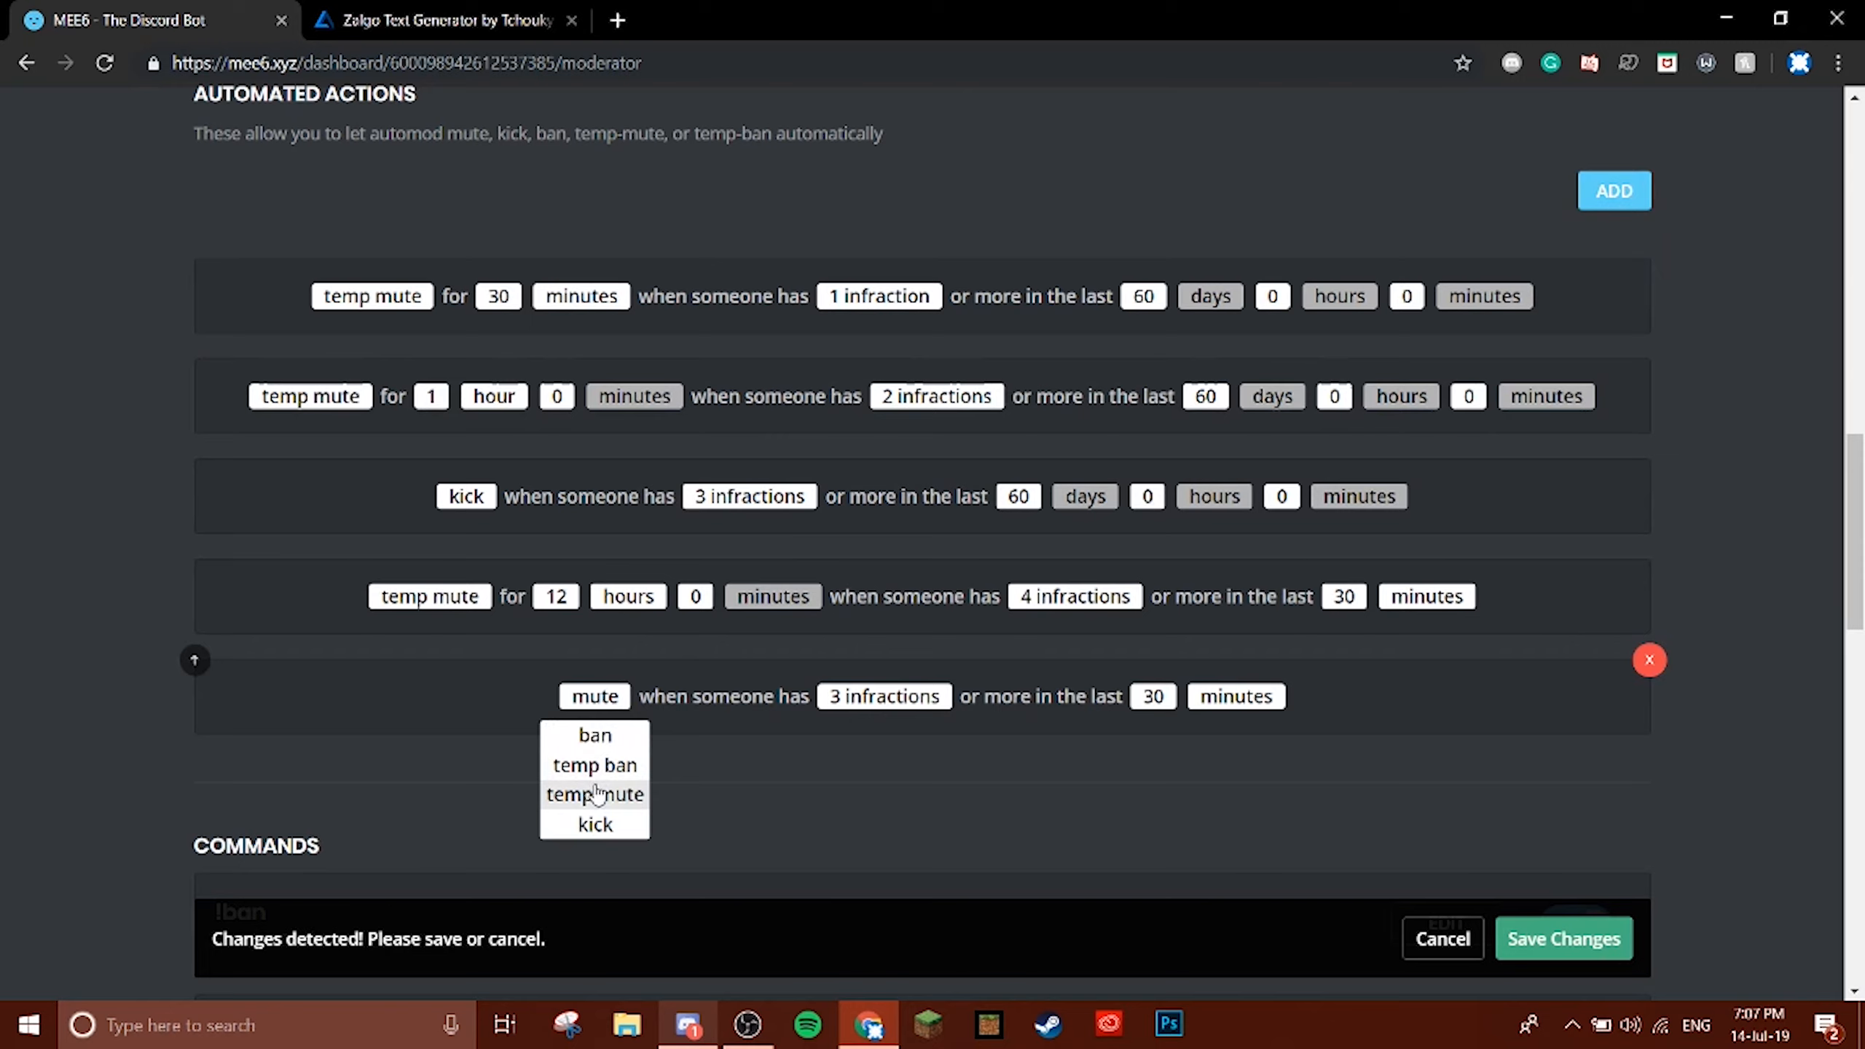
{"action": "left_click", "coordinate": [580, 736]}
{"action": "left_click", "coordinate": [854, 706]}
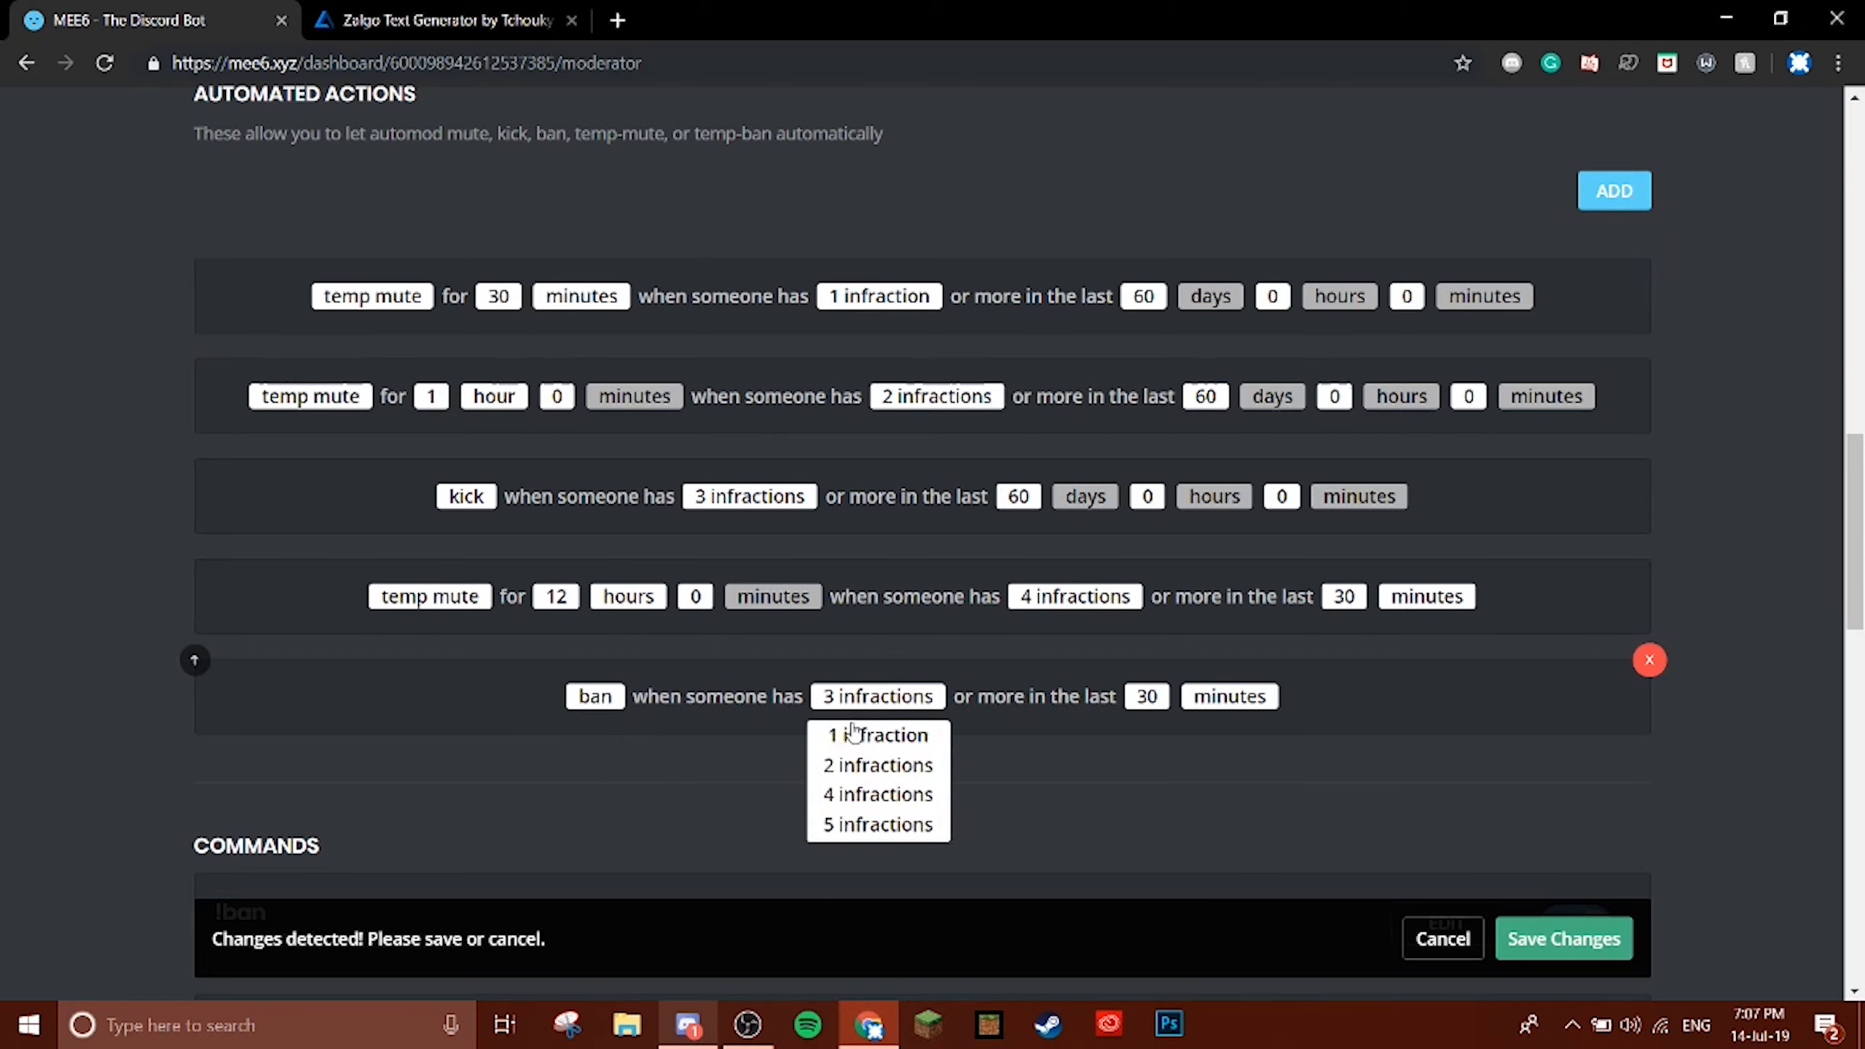
{"action": "left_click", "coordinate": [847, 826]}
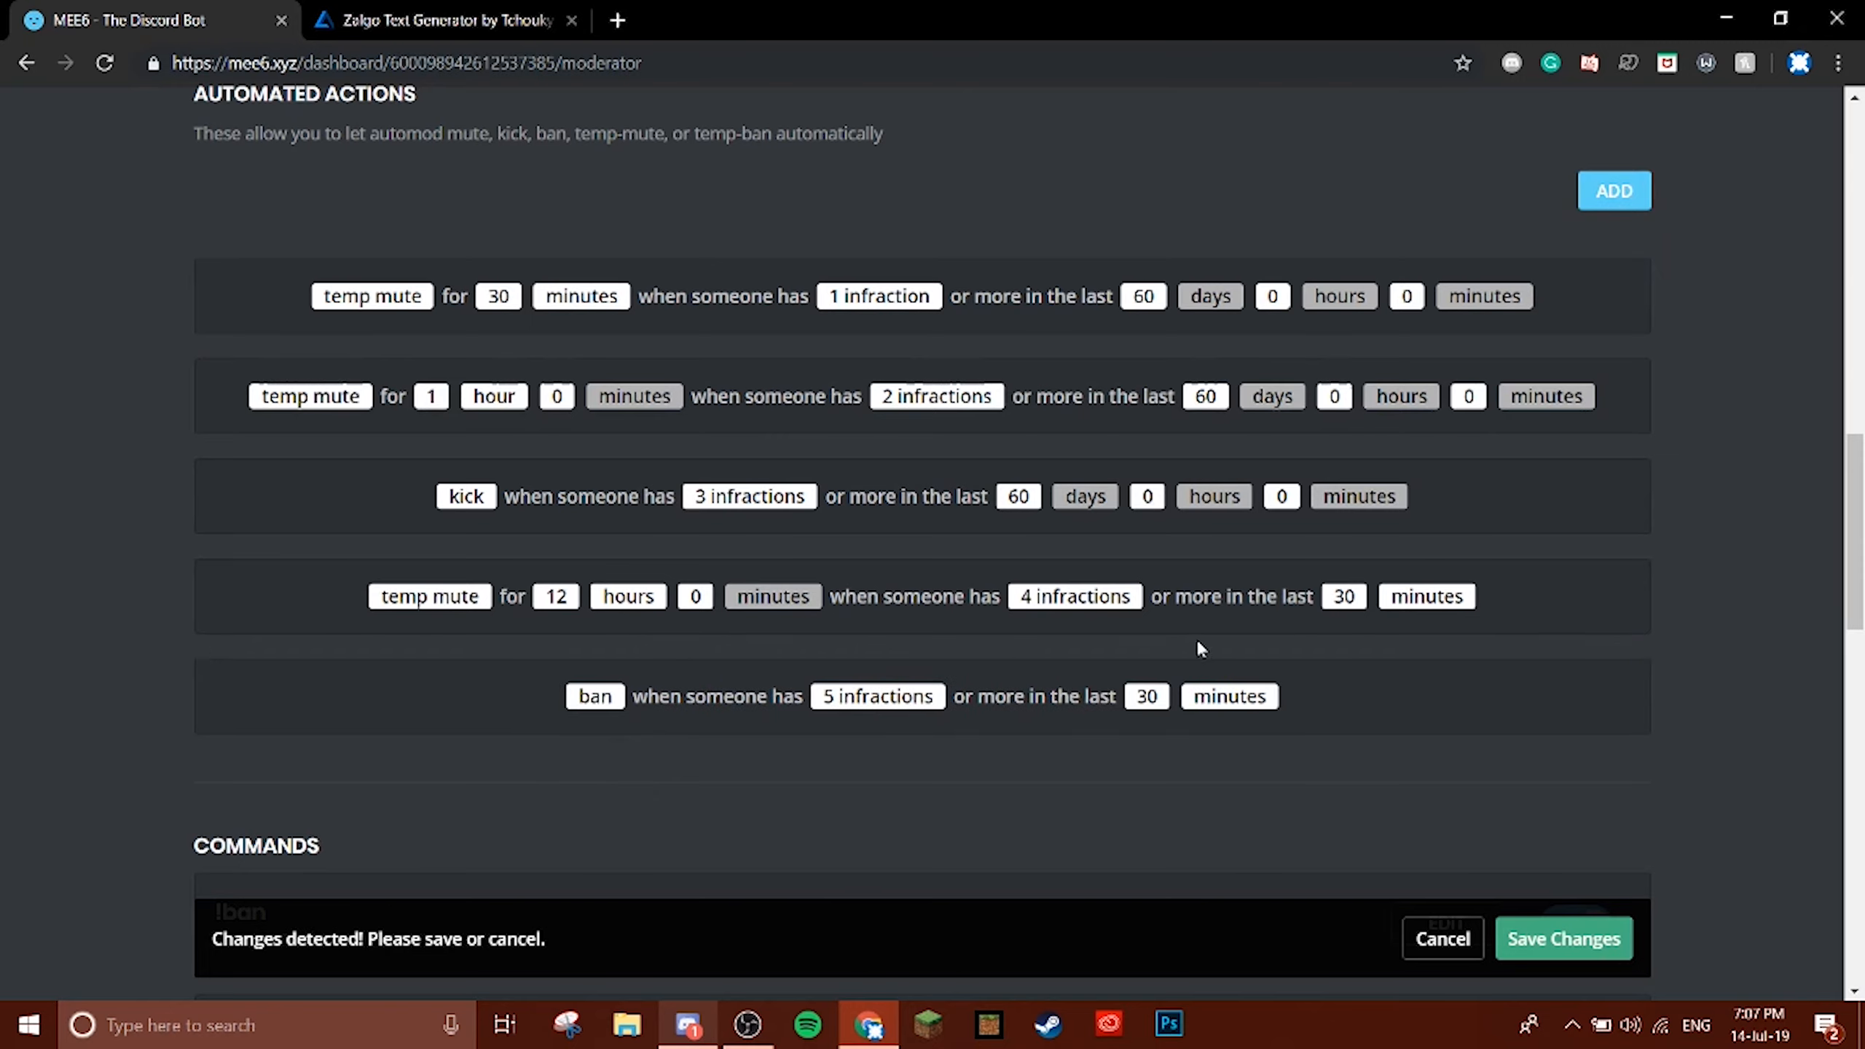
Change the look-back unit of the 12-hour temp mute action to days.
{"action": "left_click", "coordinate": [1362, 594]}
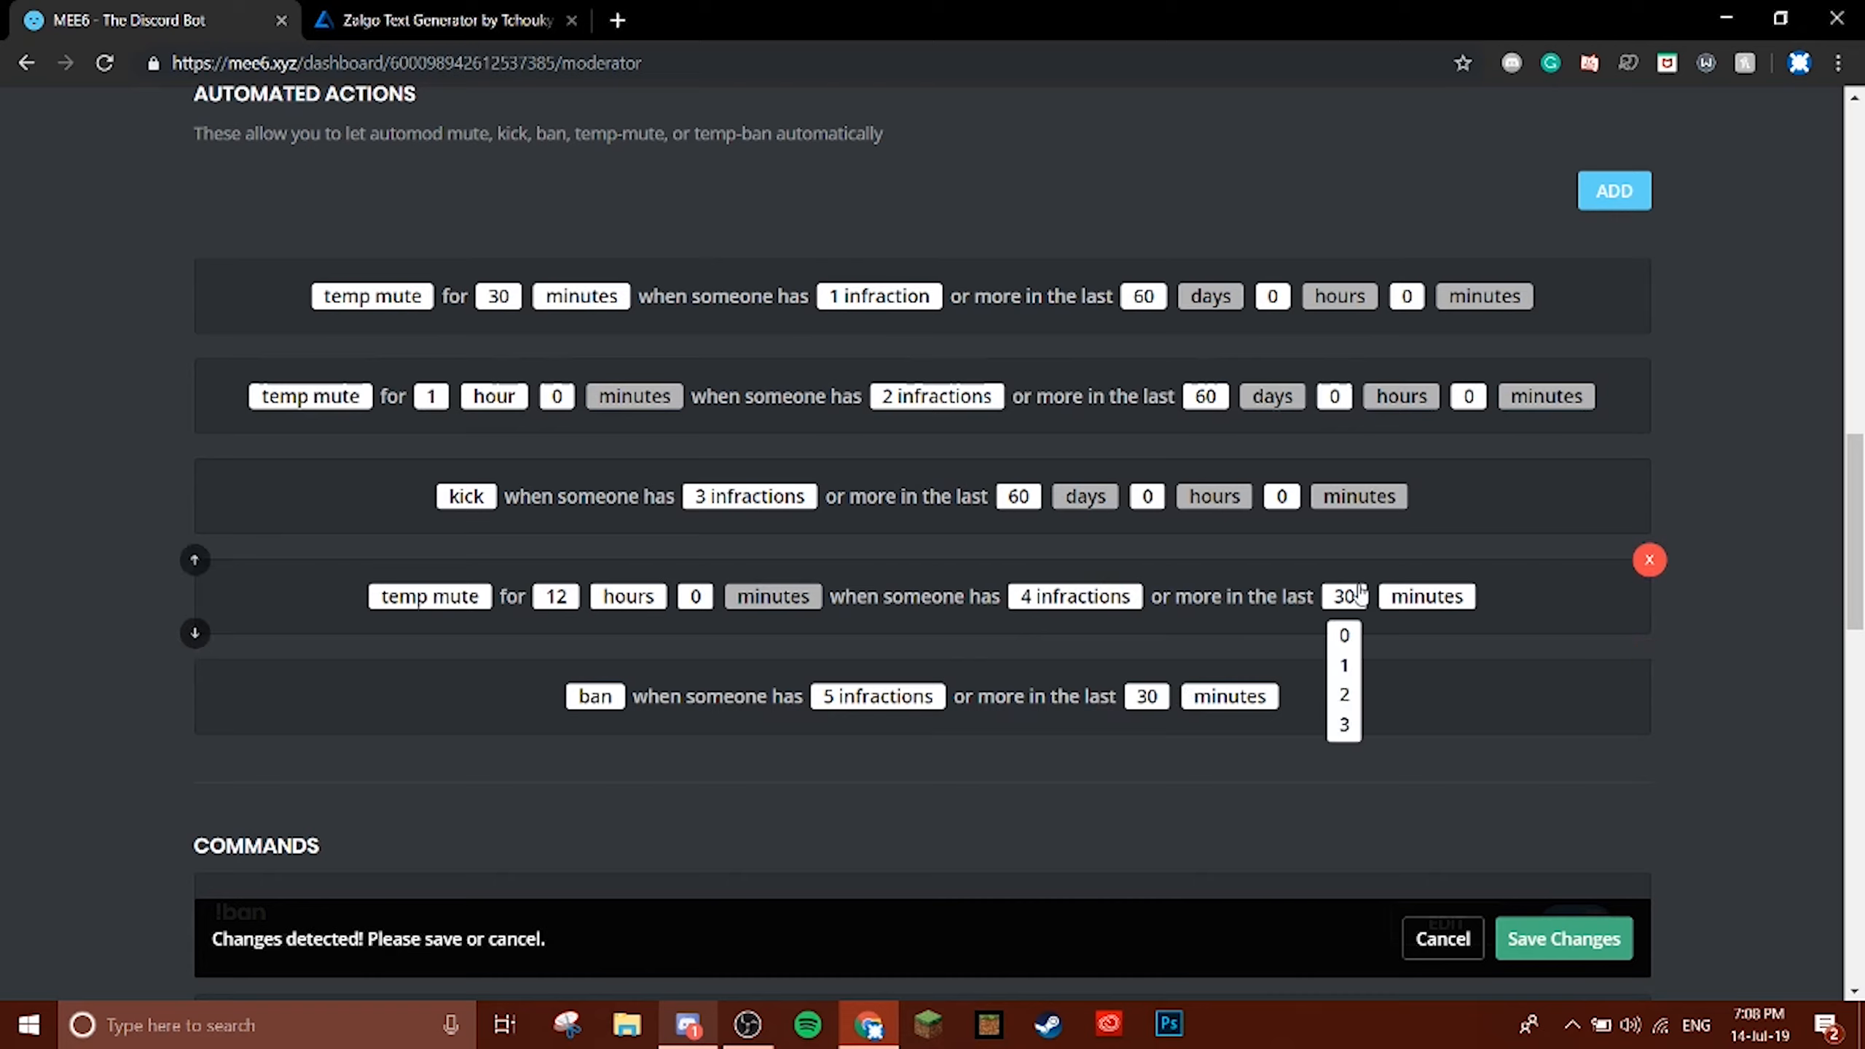
{"action": "scroll", "coordinate": [1342, 691], "scroll_direction": "down", "scroll_amount": 12}
{"action": "scroll", "coordinate": [1342, 691], "scroll_direction": "down", "scroll_amount": 6}
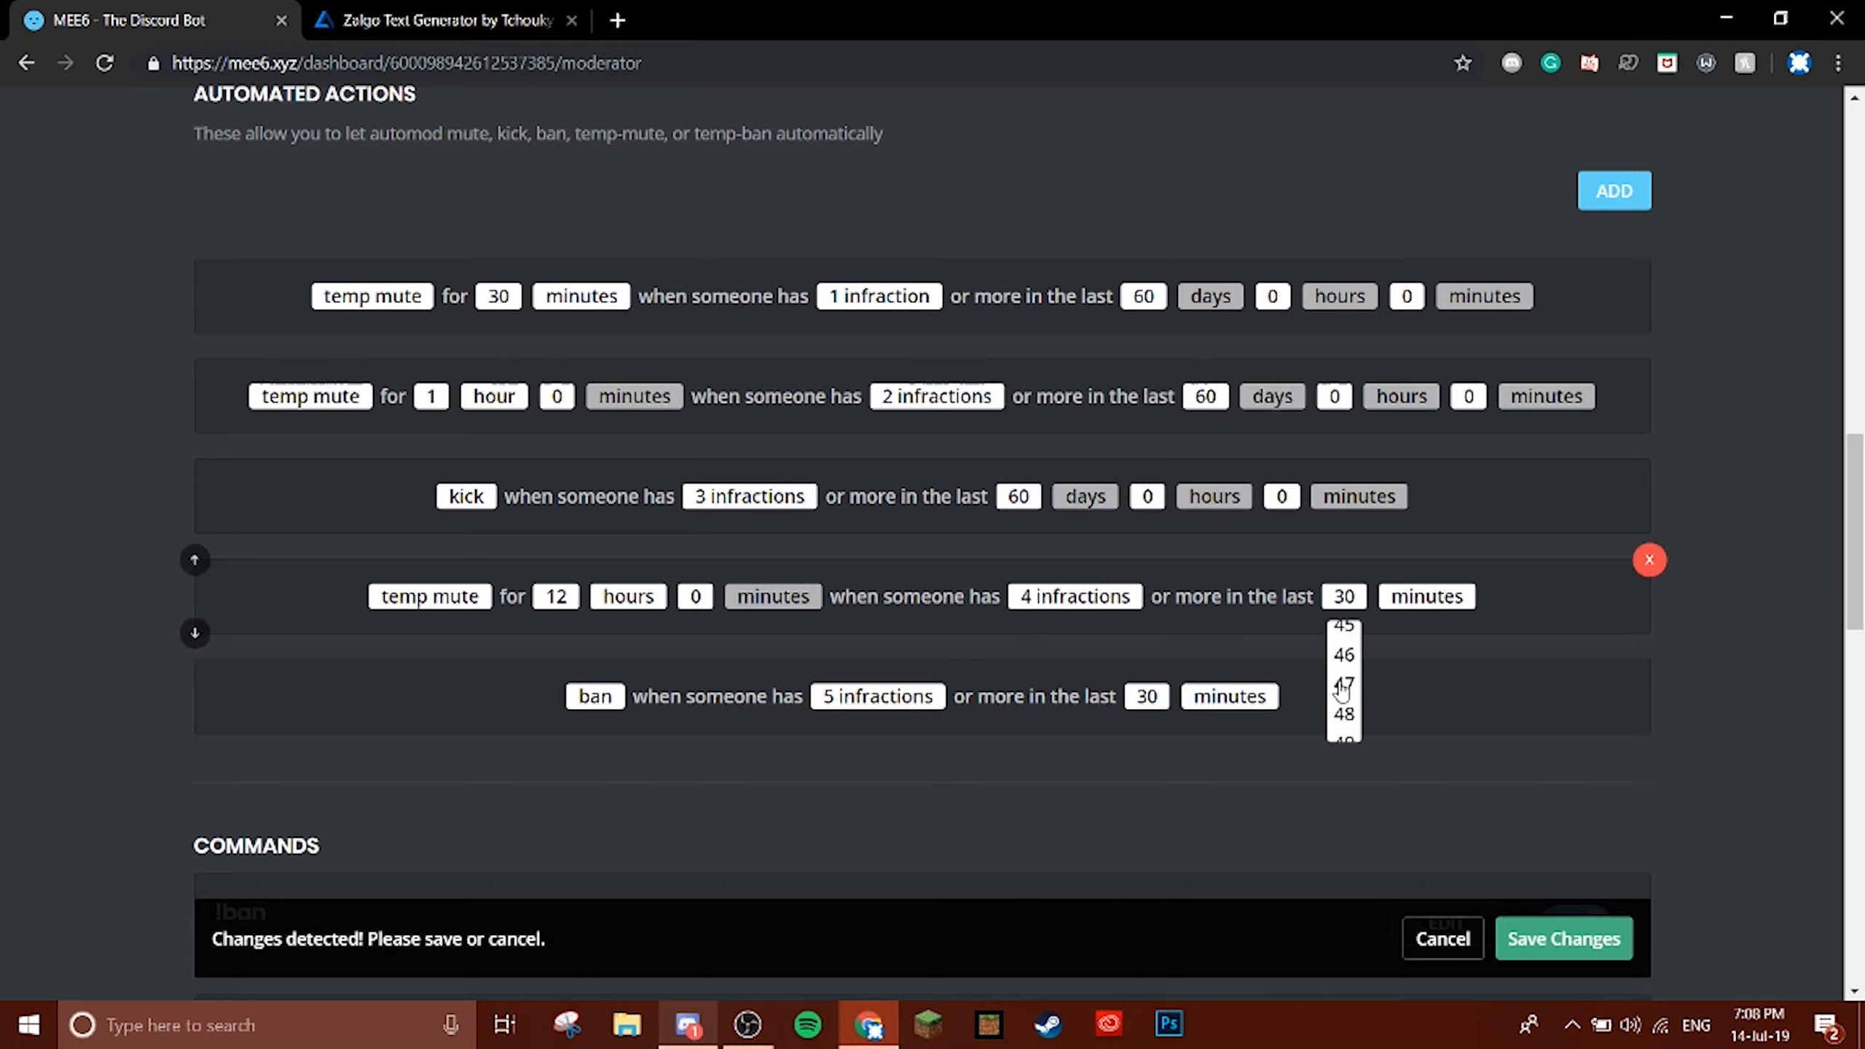
{"action": "scroll", "coordinate": [1343, 690], "scroll_direction": "down", "scroll_amount": 2}
{"action": "scroll", "coordinate": [1341, 692], "scroll_direction": "down", "scroll_amount": 1}
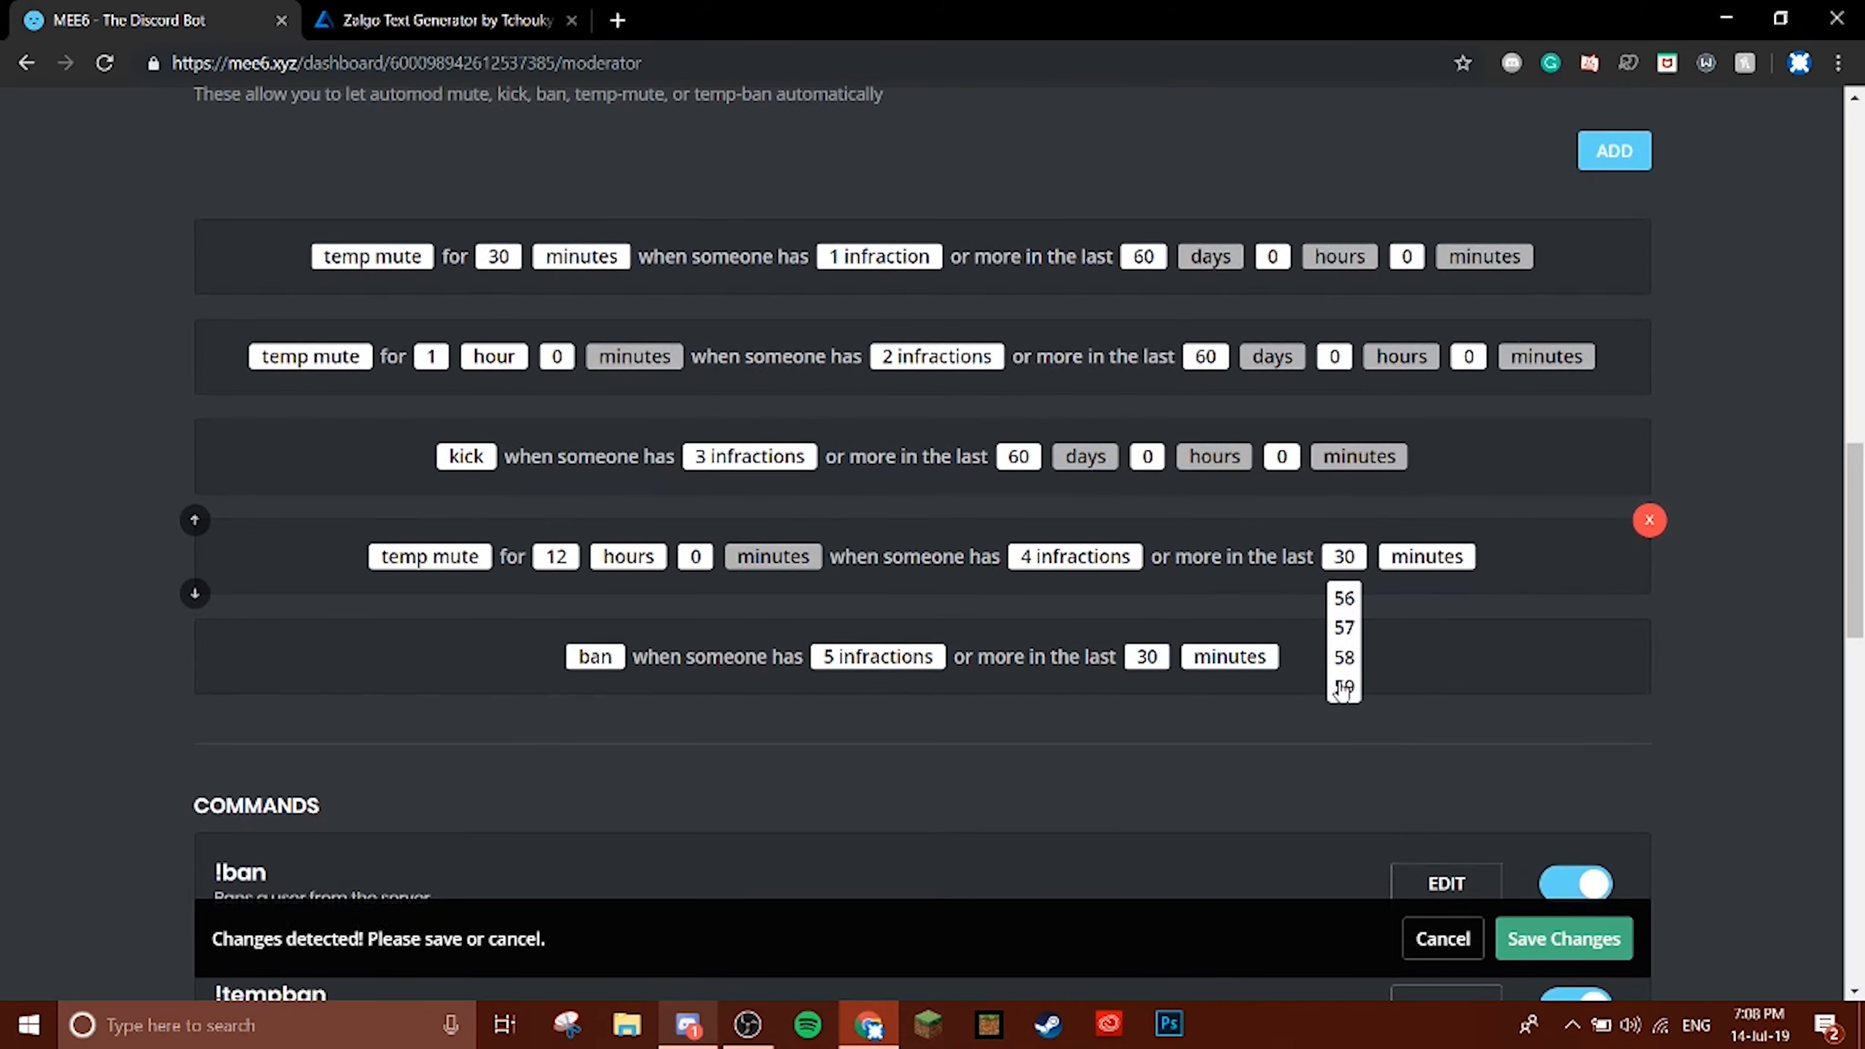
{"action": "left_click", "coordinate": [1410, 562]}
{"action": "left_click", "coordinate": [1411, 595]}
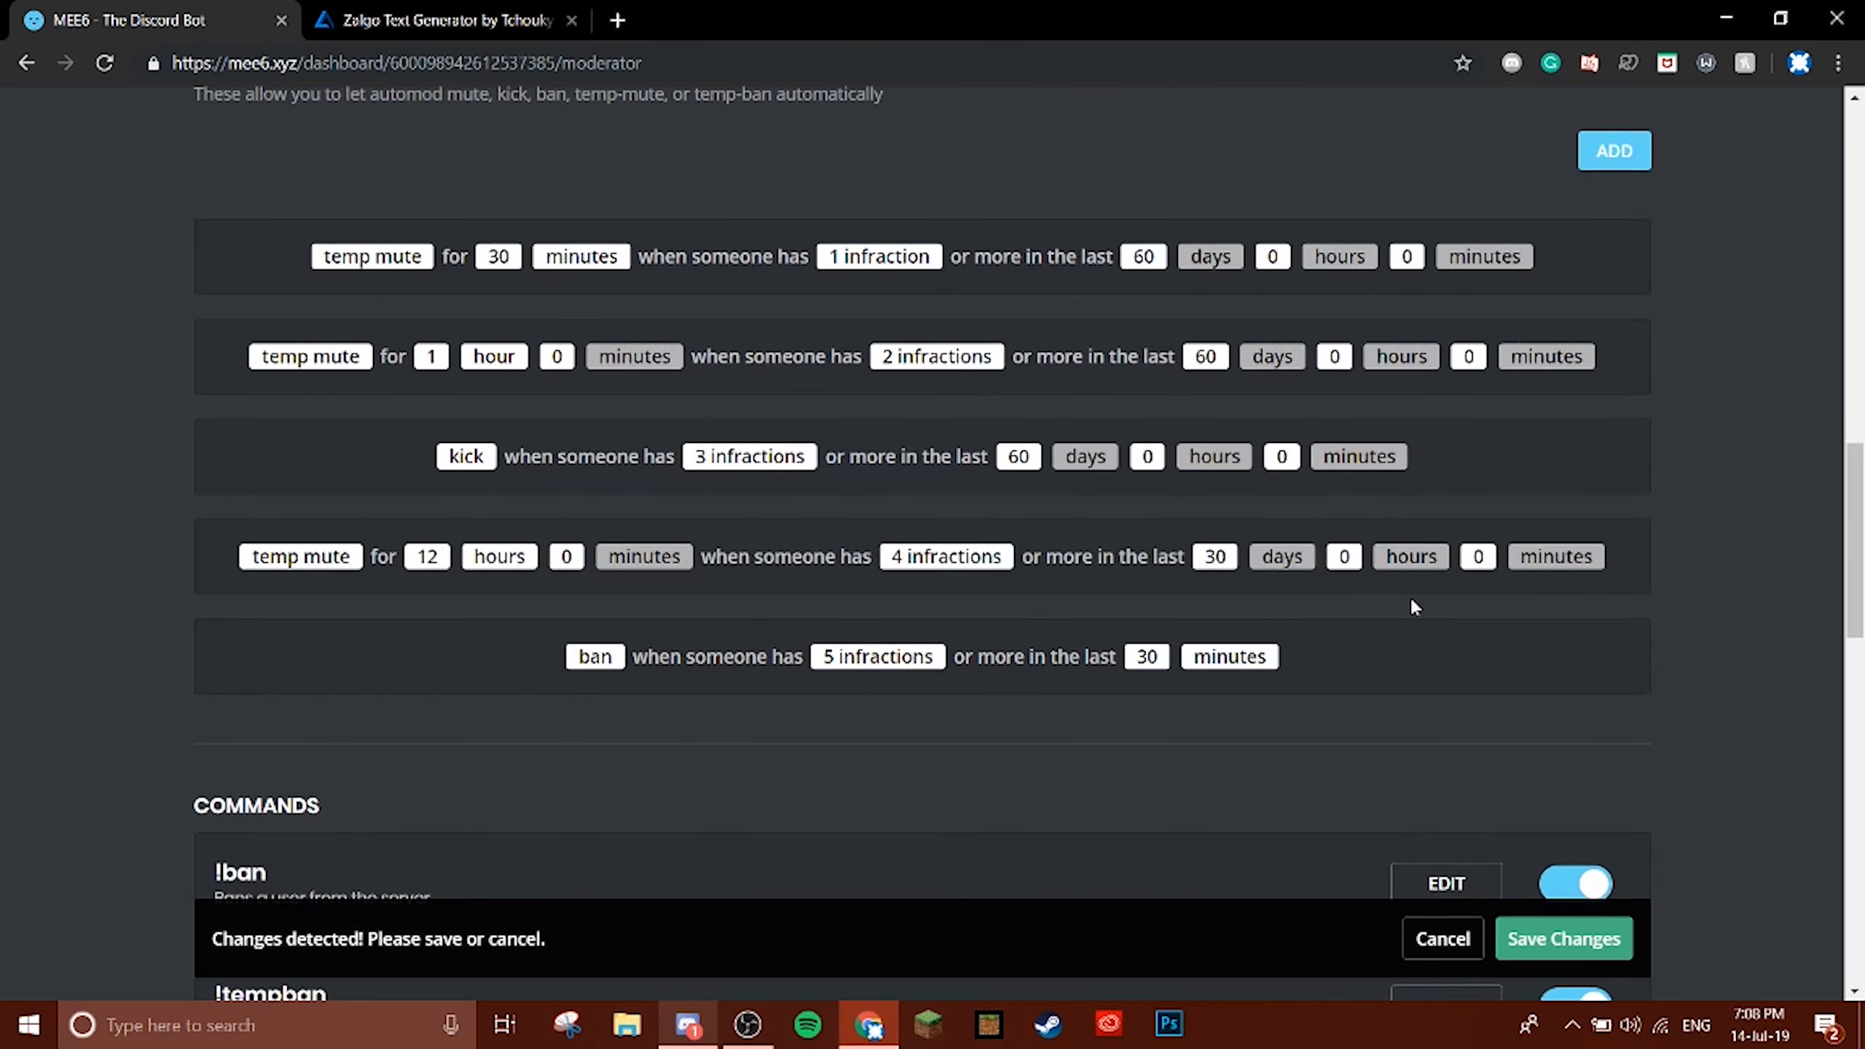
Set the 12-hour temp mute's look-back period to 60 days and save the moderator changes.
{"action": "left_click", "coordinate": [1226, 558]}
{"action": "scroll", "coordinate": [1215, 656], "scroll_direction": "down", "scroll_amount": 6}
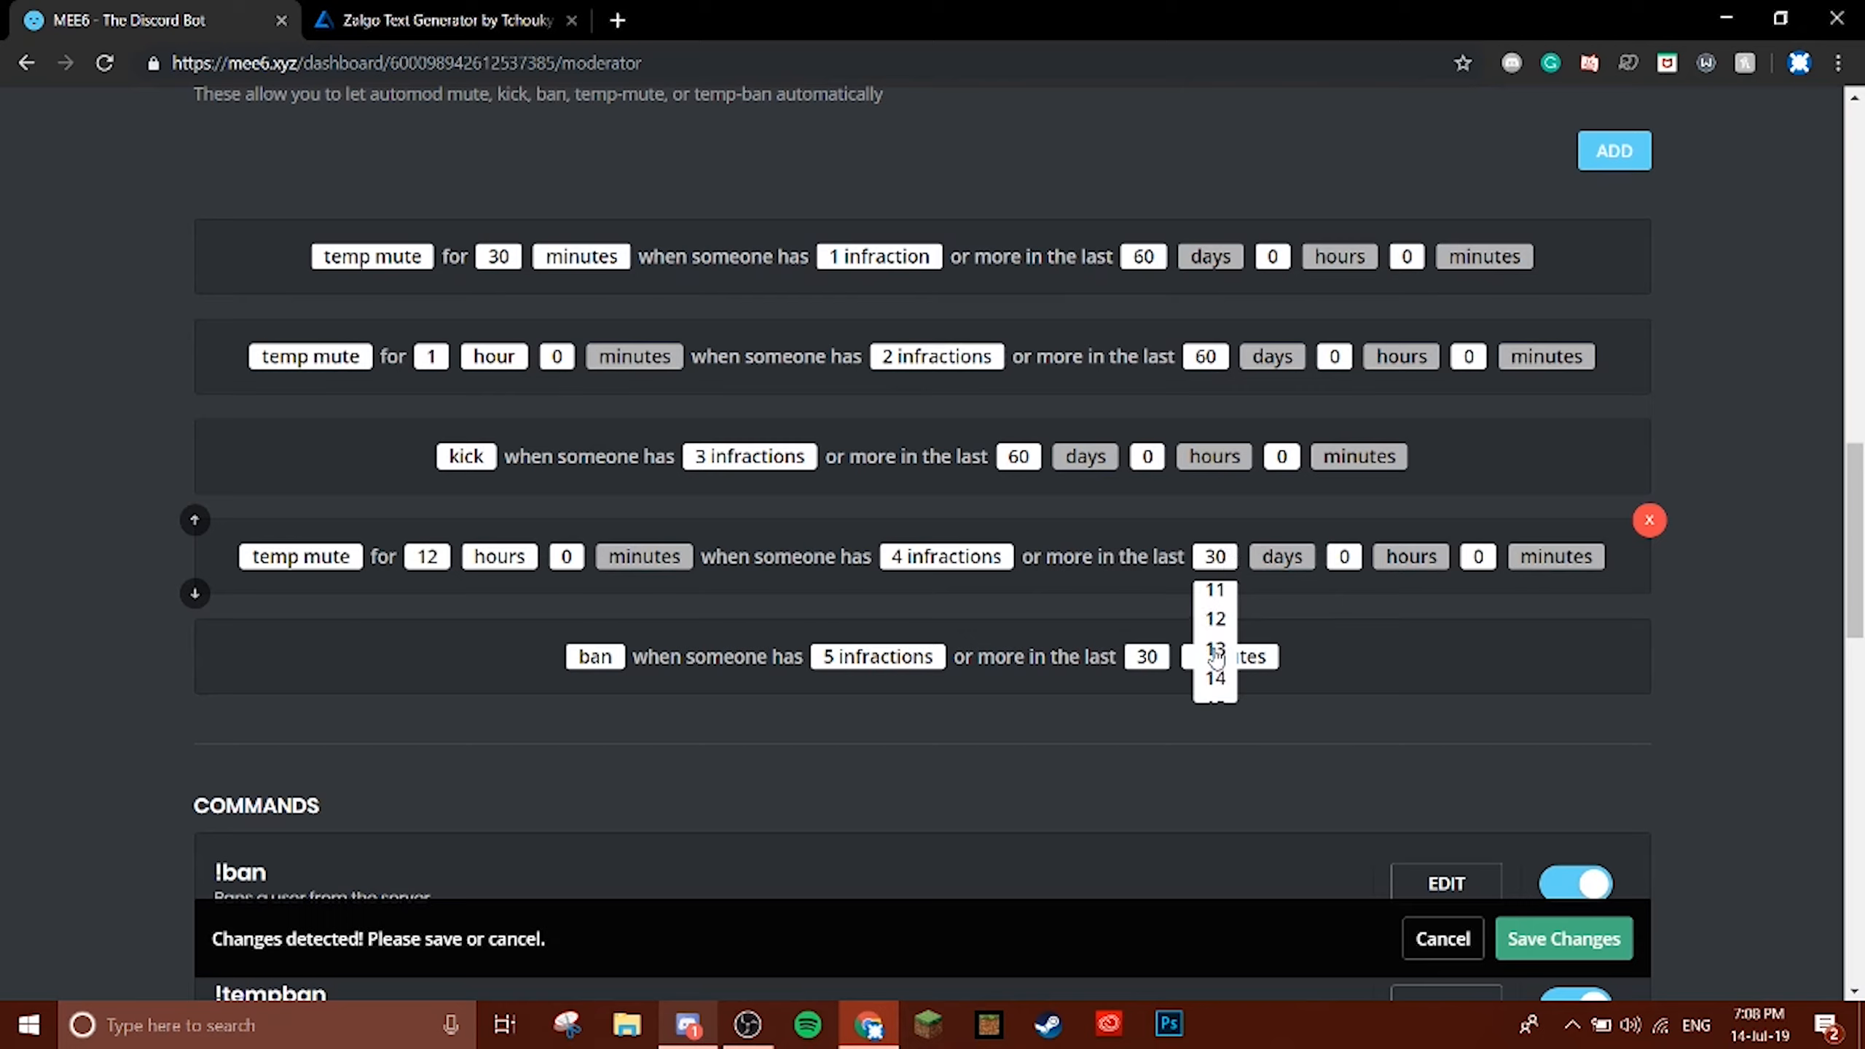
{"action": "scroll", "coordinate": [1215, 656], "scroll_direction": "down", "scroll_amount": 3}
{"action": "scroll", "coordinate": [1215, 656], "scroll_direction": "down", "scroll_amount": 3}
{"action": "scroll", "coordinate": [1215, 657], "scroll_direction": "down", "scroll_amount": 5}
{"action": "scroll", "coordinate": [1215, 657], "scroll_direction": "down", "scroll_amount": 4}
{"action": "scroll", "coordinate": [1215, 656], "scroll_direction": "down", "scroll_amount": 2}
{"action": "left_click", "coordinate": [1211, 633]}
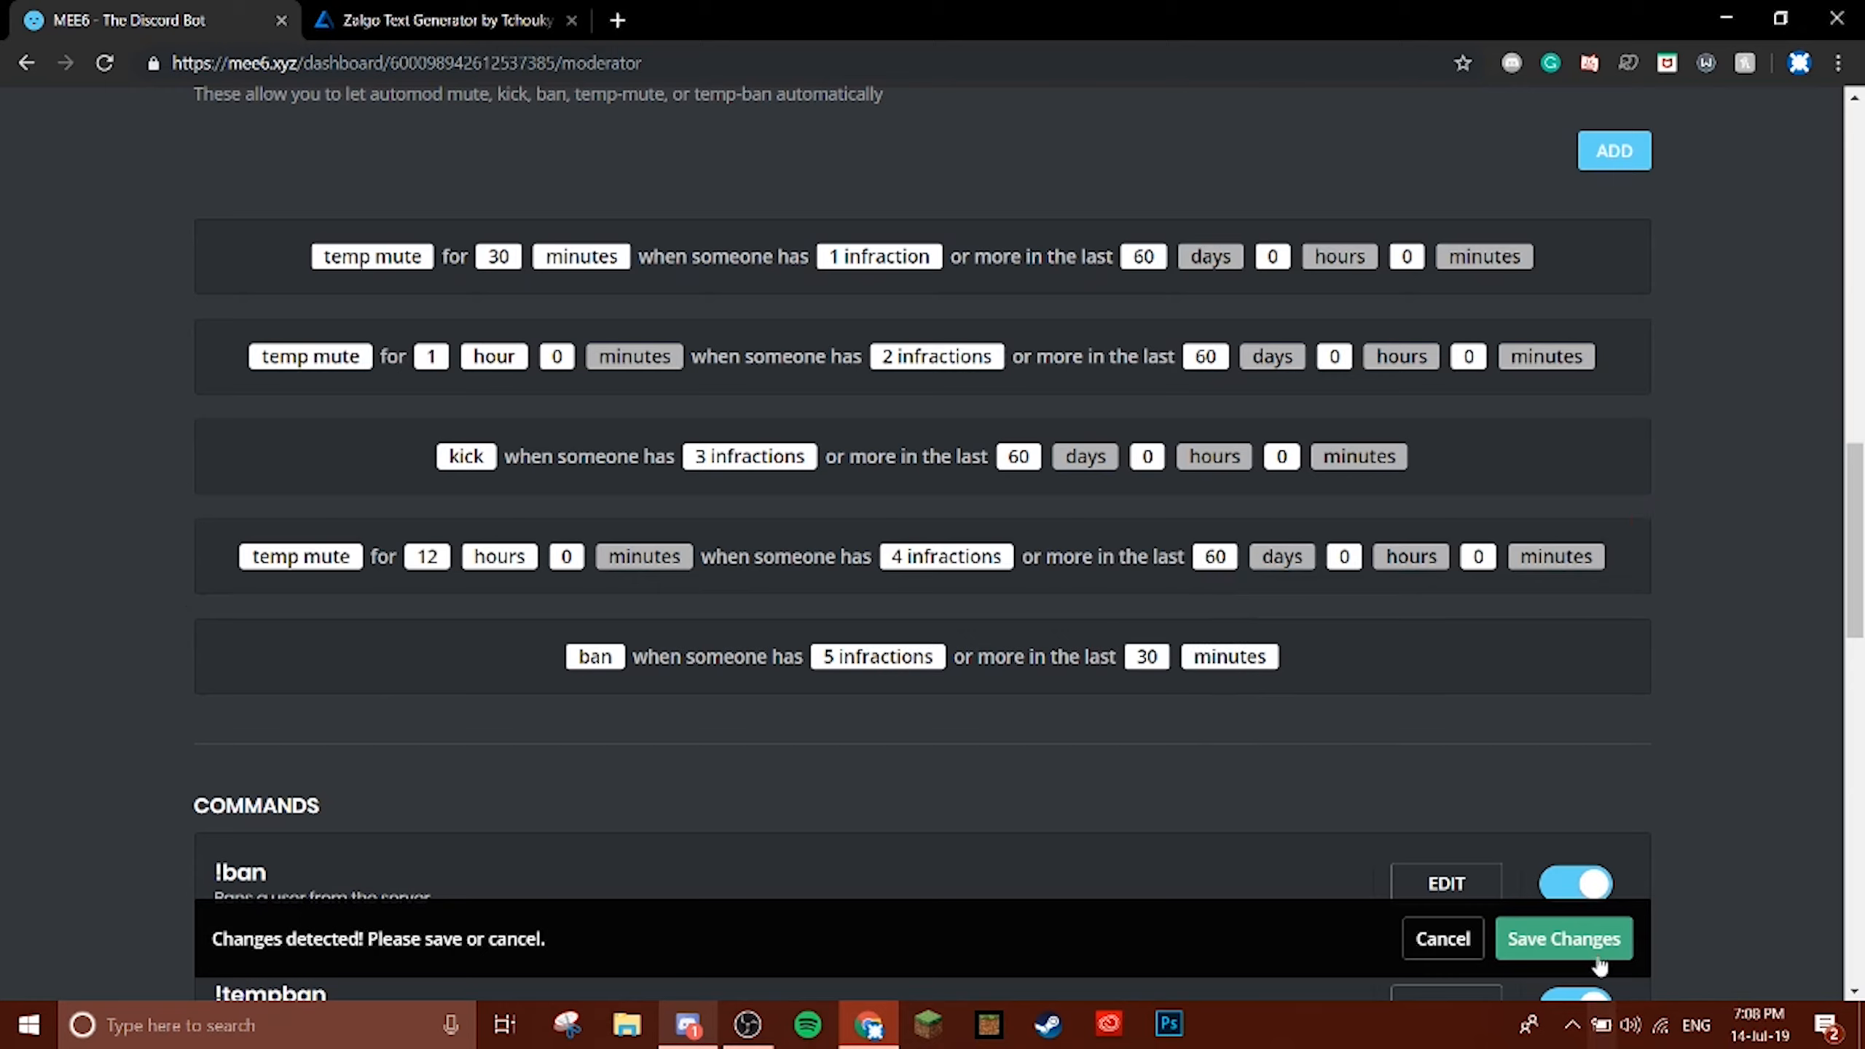
{"action": "left_click", "coordinate": [1571, 940]}
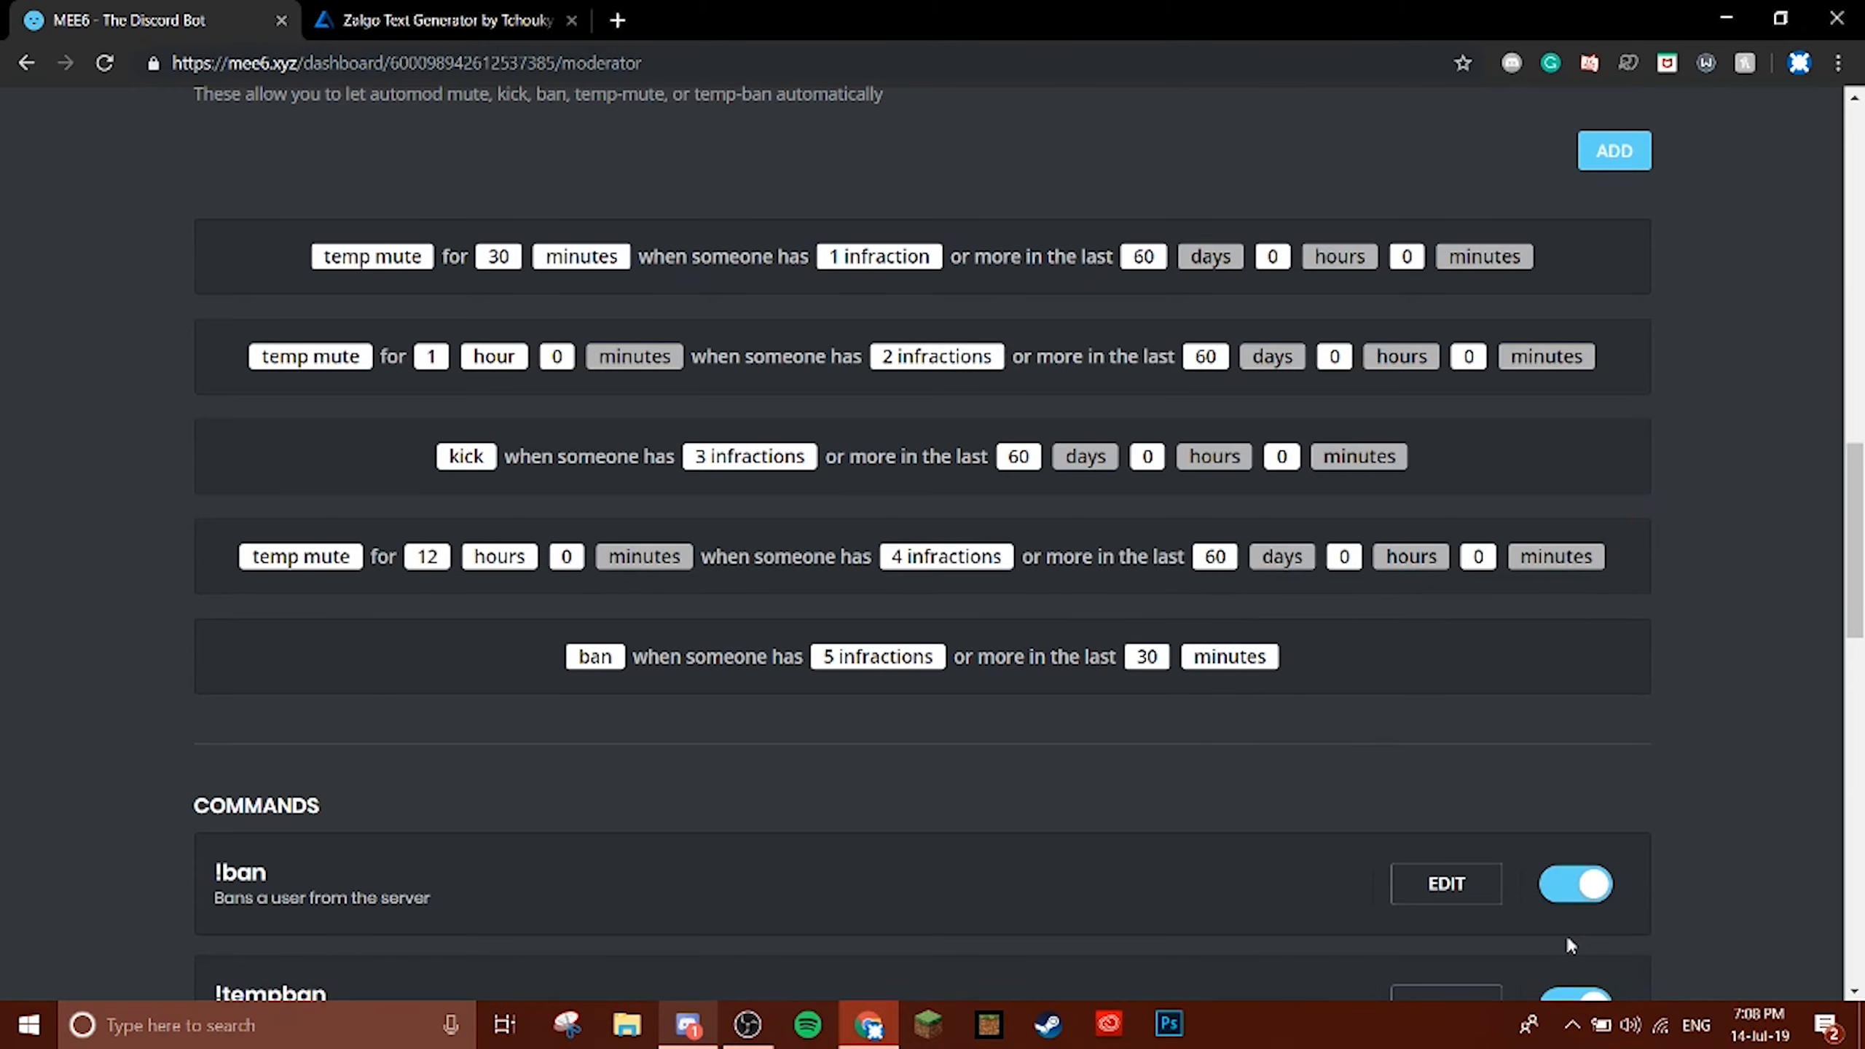
Disable the !ban and !tempban commands.
{"action": "scroll", "coordinate": [832, 733], "scroll_direction": "down", "scroll_amount": 5}
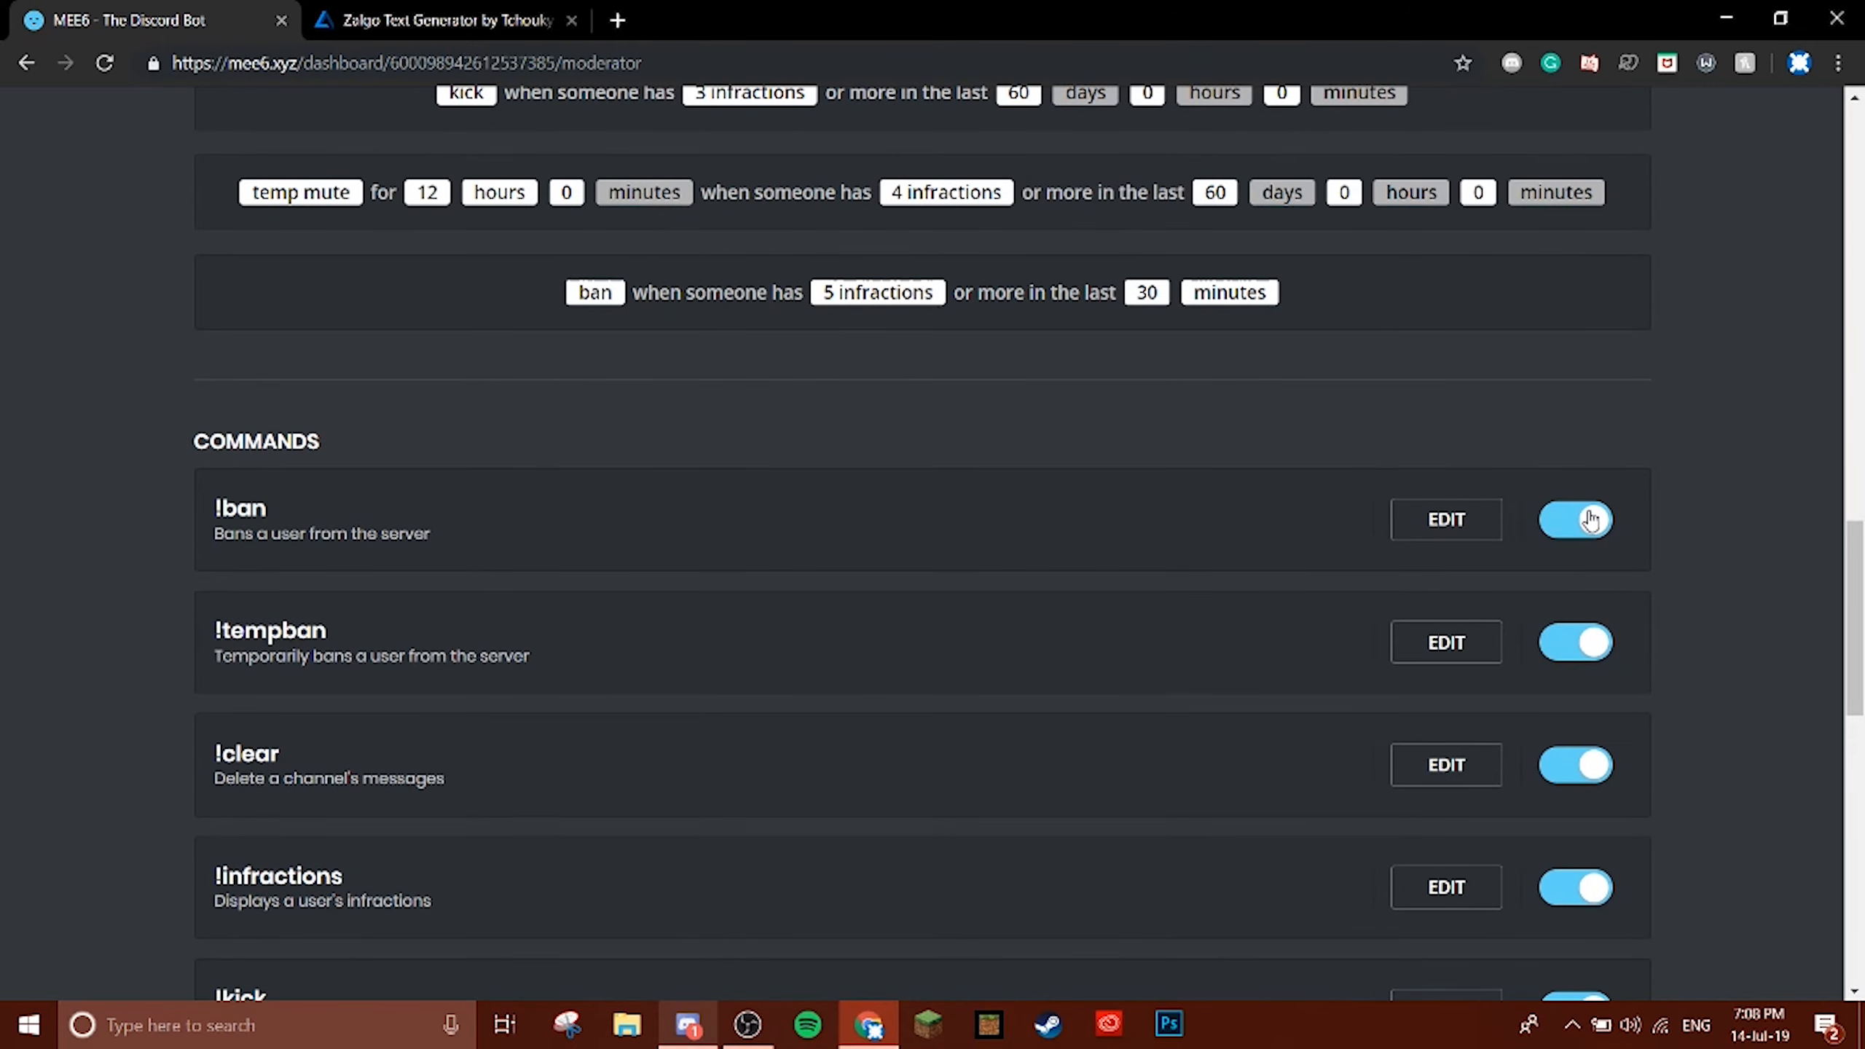
{"action": "left_click", "coordinate": [1590, 521]}
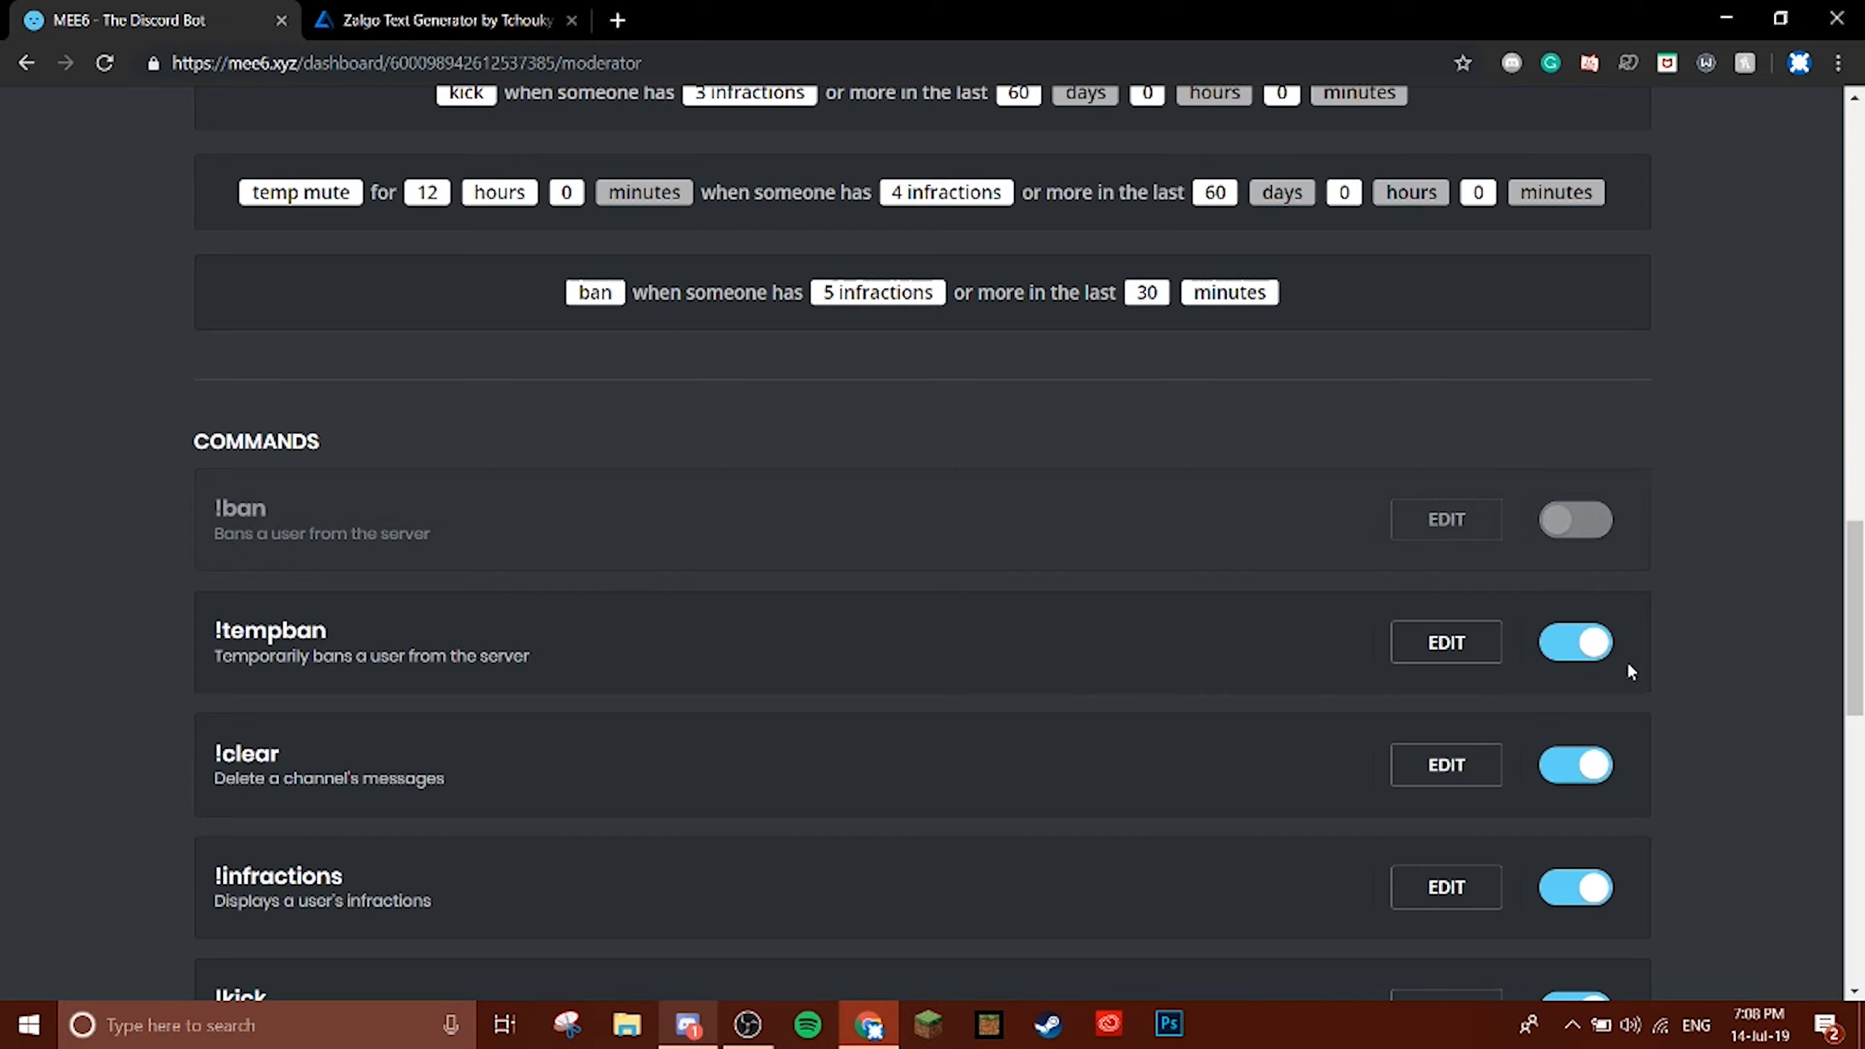
{"action": "left_click", "coordinate": [1591, 640]}
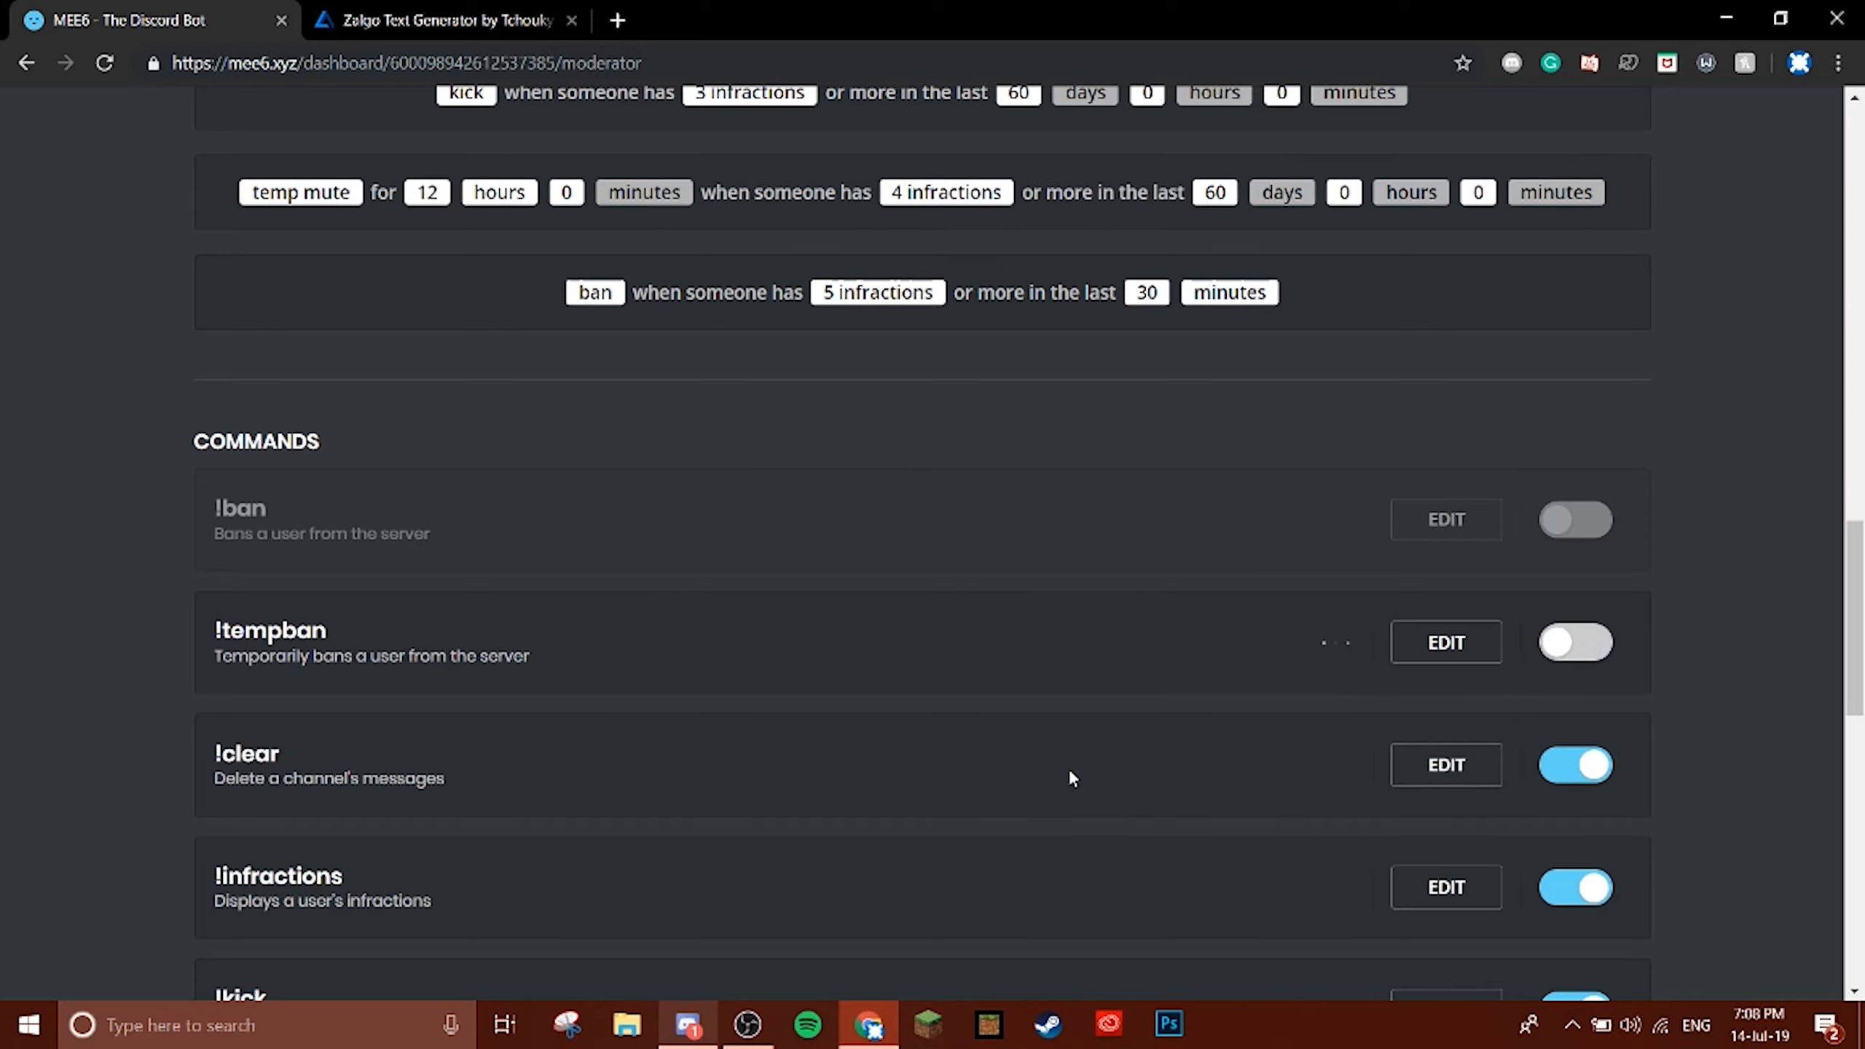
Disable the !mute command, leaving !clear, !infractions and !kick enabled.
{"action": "scroll", "coordinate": [1166, 783], "scroll_direction": "down", "scroll_amount": 3}
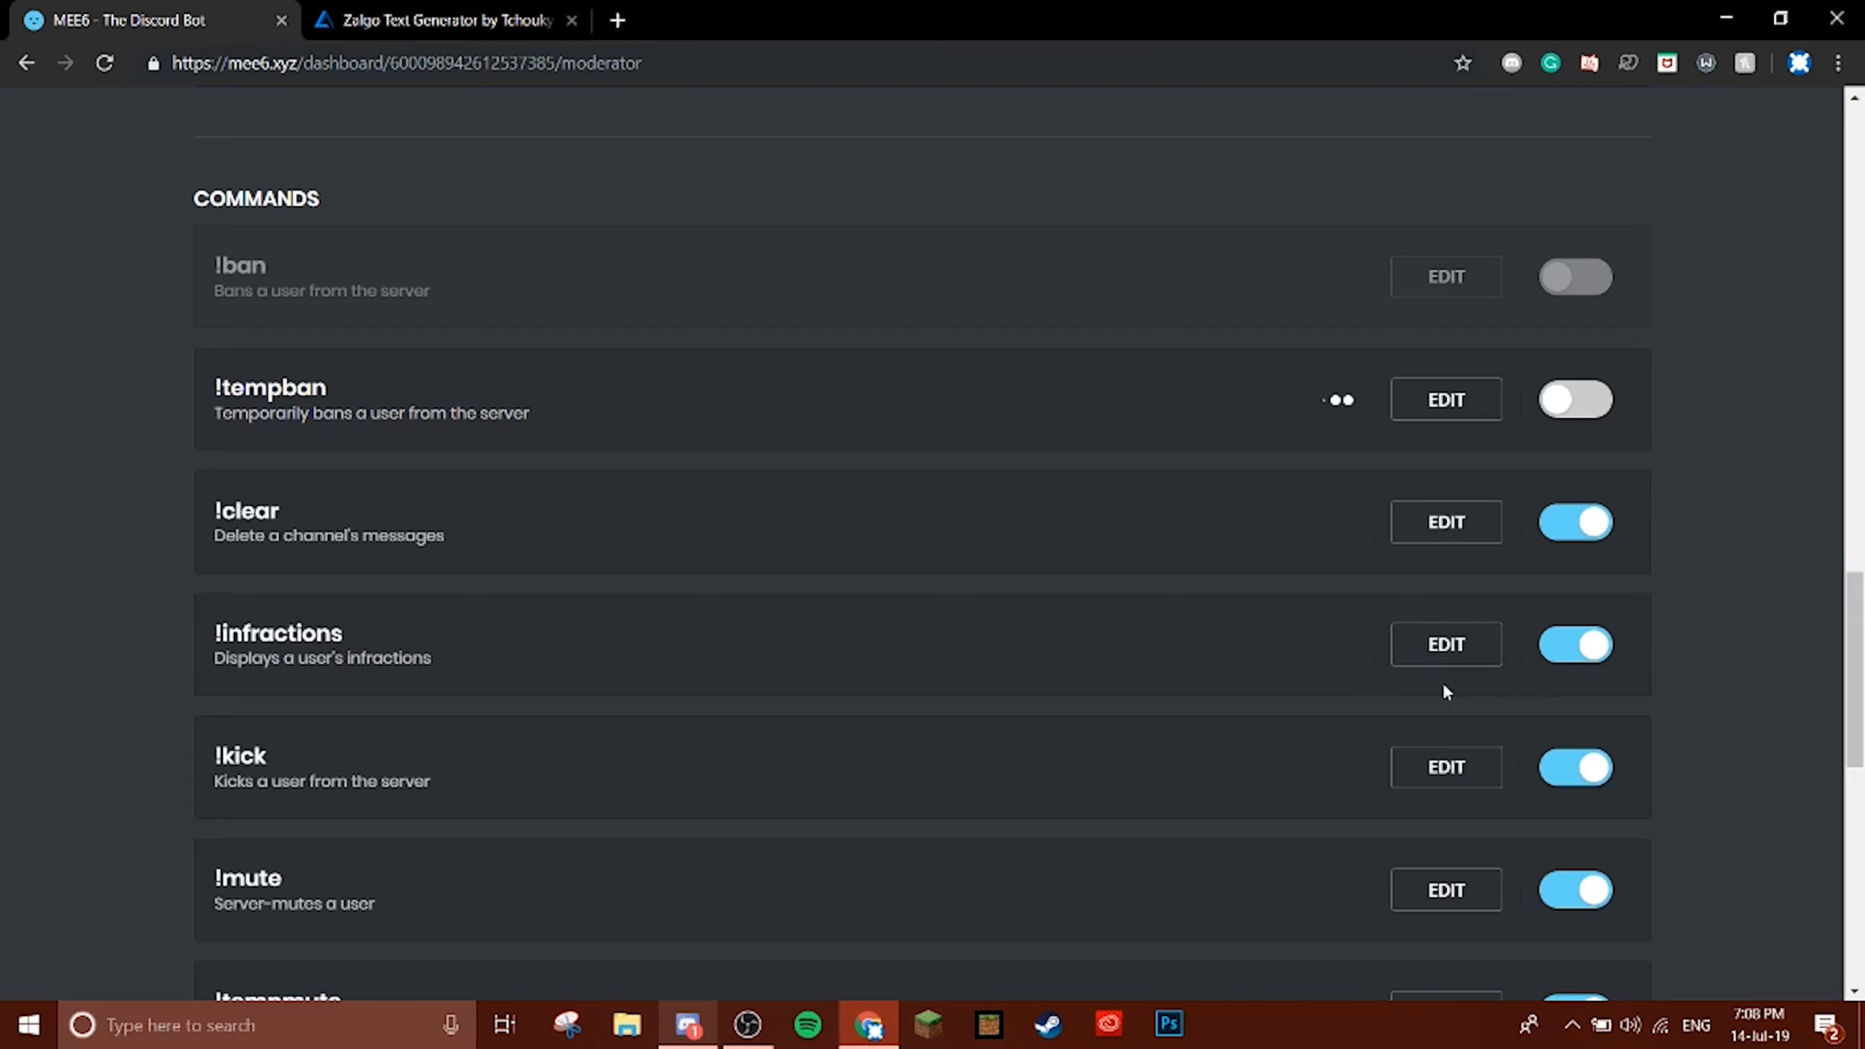
{"action": "scroll", "coordinate": [1441, 681], "scroll_direction": "down", "scroll_amount": 3}
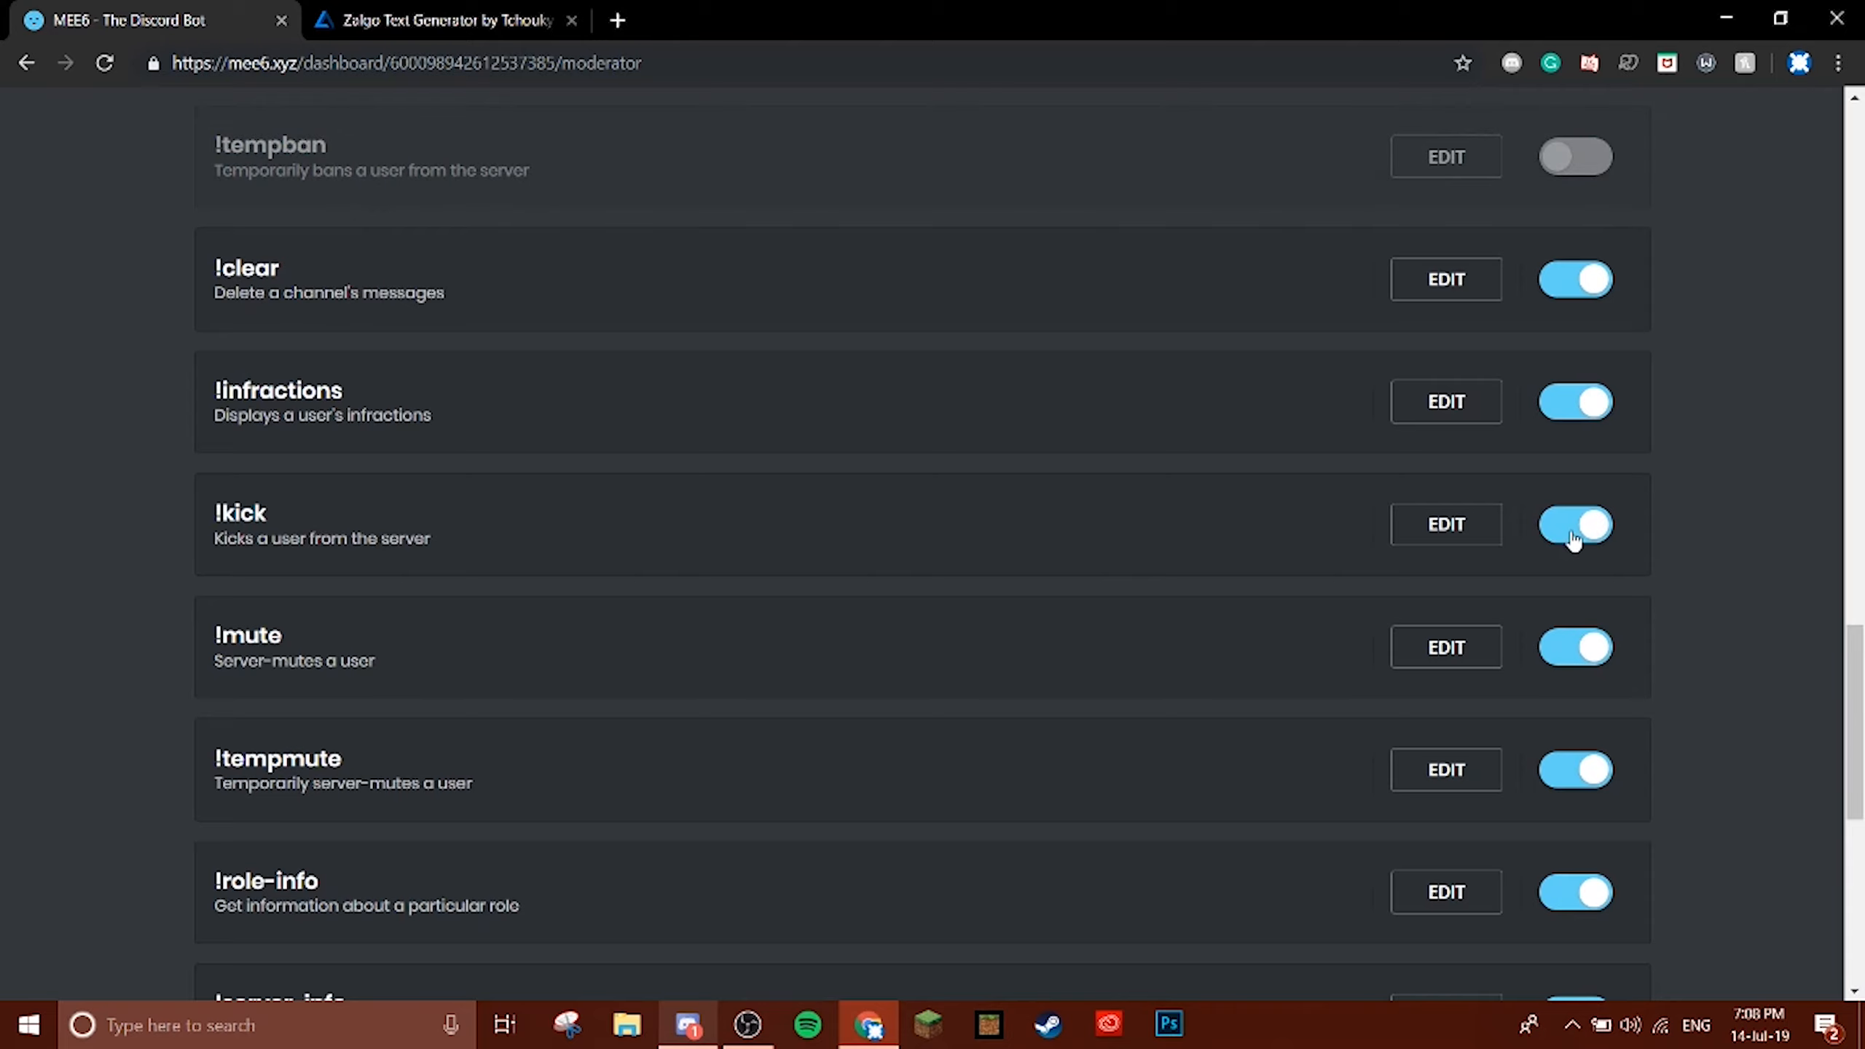
{"action": "scroll", "coordinate": [1581, 547], "scroll_direction": "down", "scroll_amount": 1}
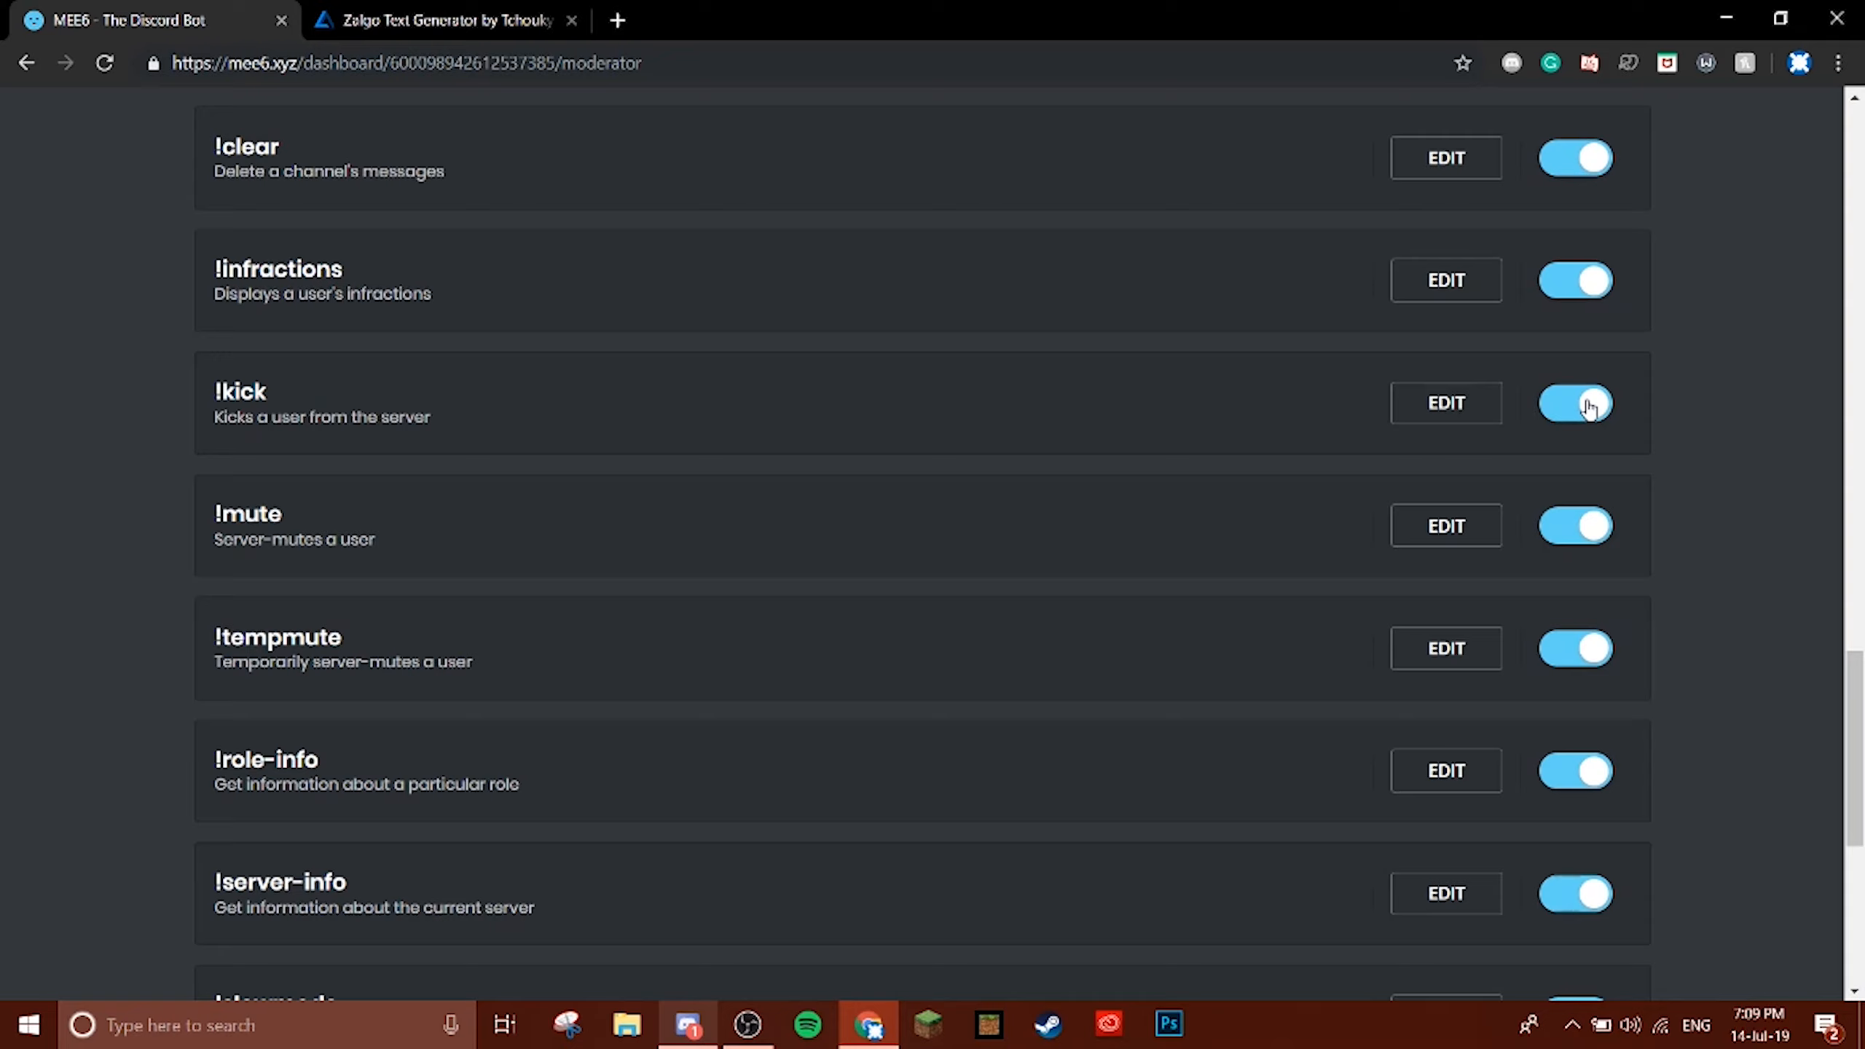
{"action": "left_click", "coordinate": [1586, 543]}
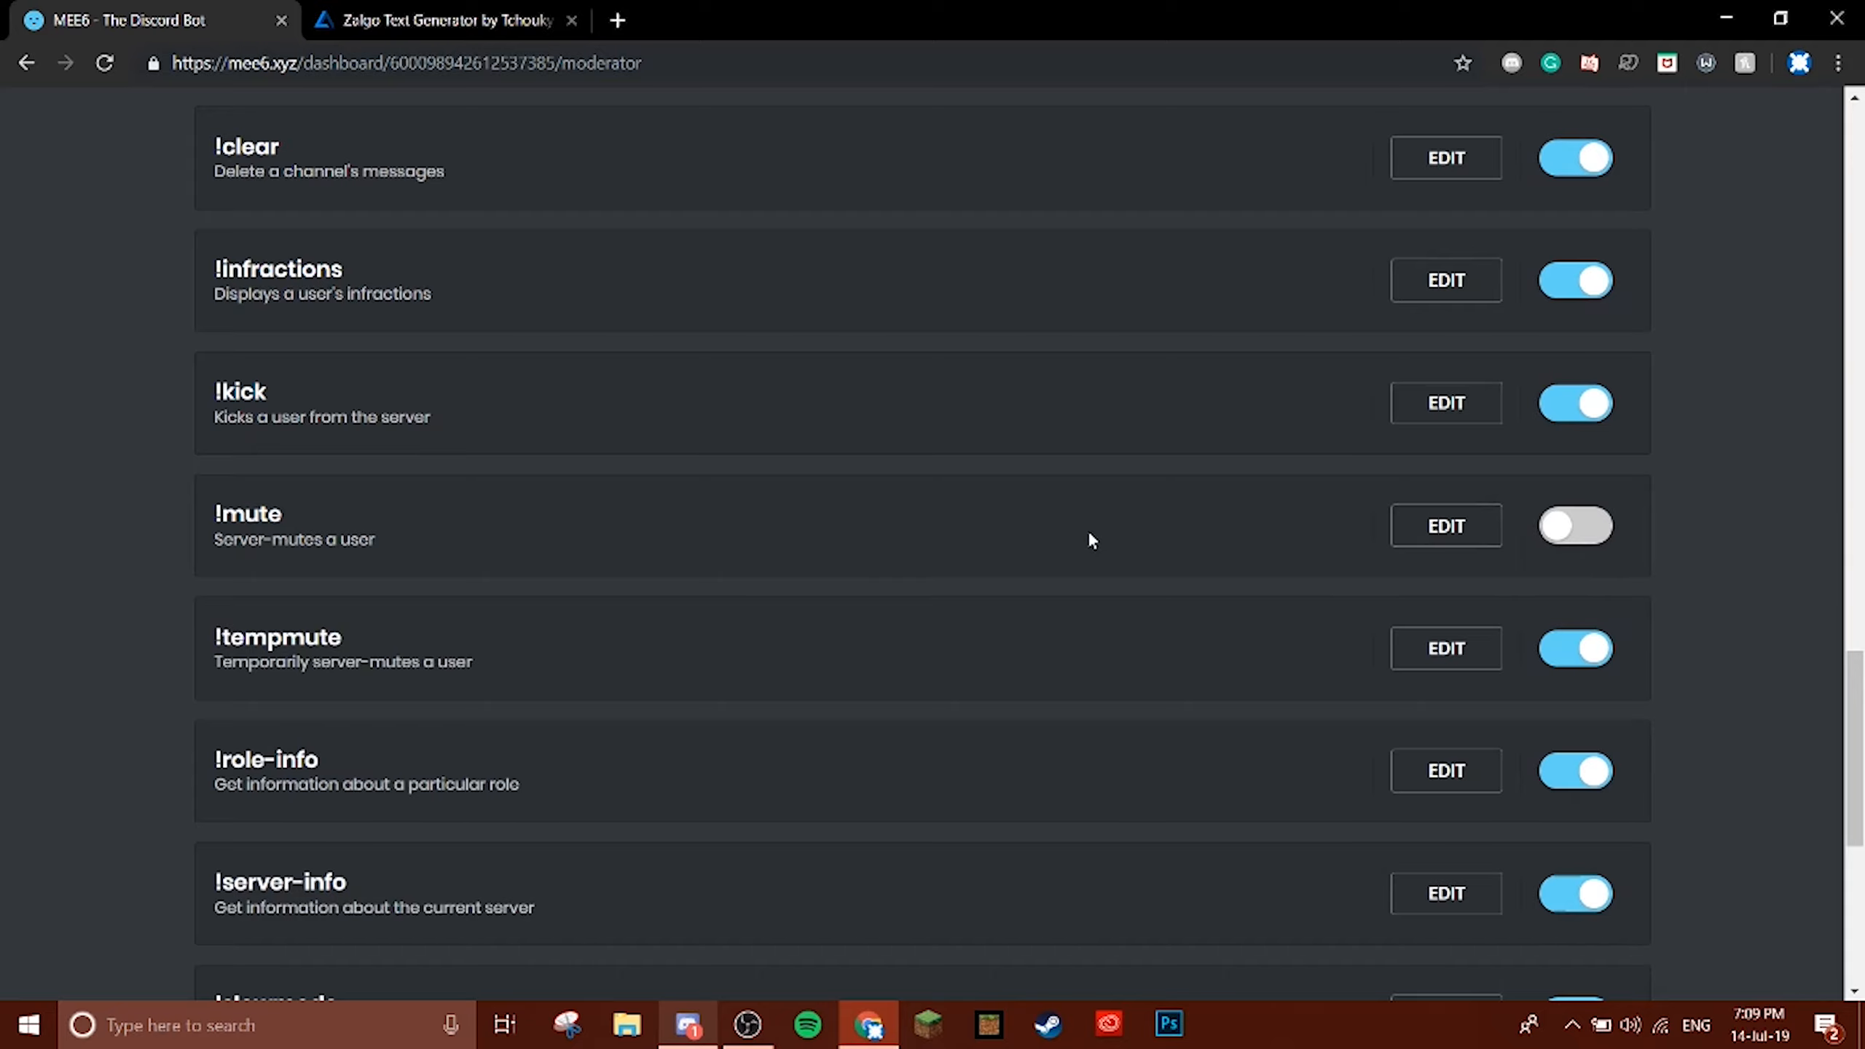
Disable the !slowmode and !unban commands.
{"action": "scroll", "coordinate": [1105, 581], "scroll_direction": "down", "scroll_amount": 4}
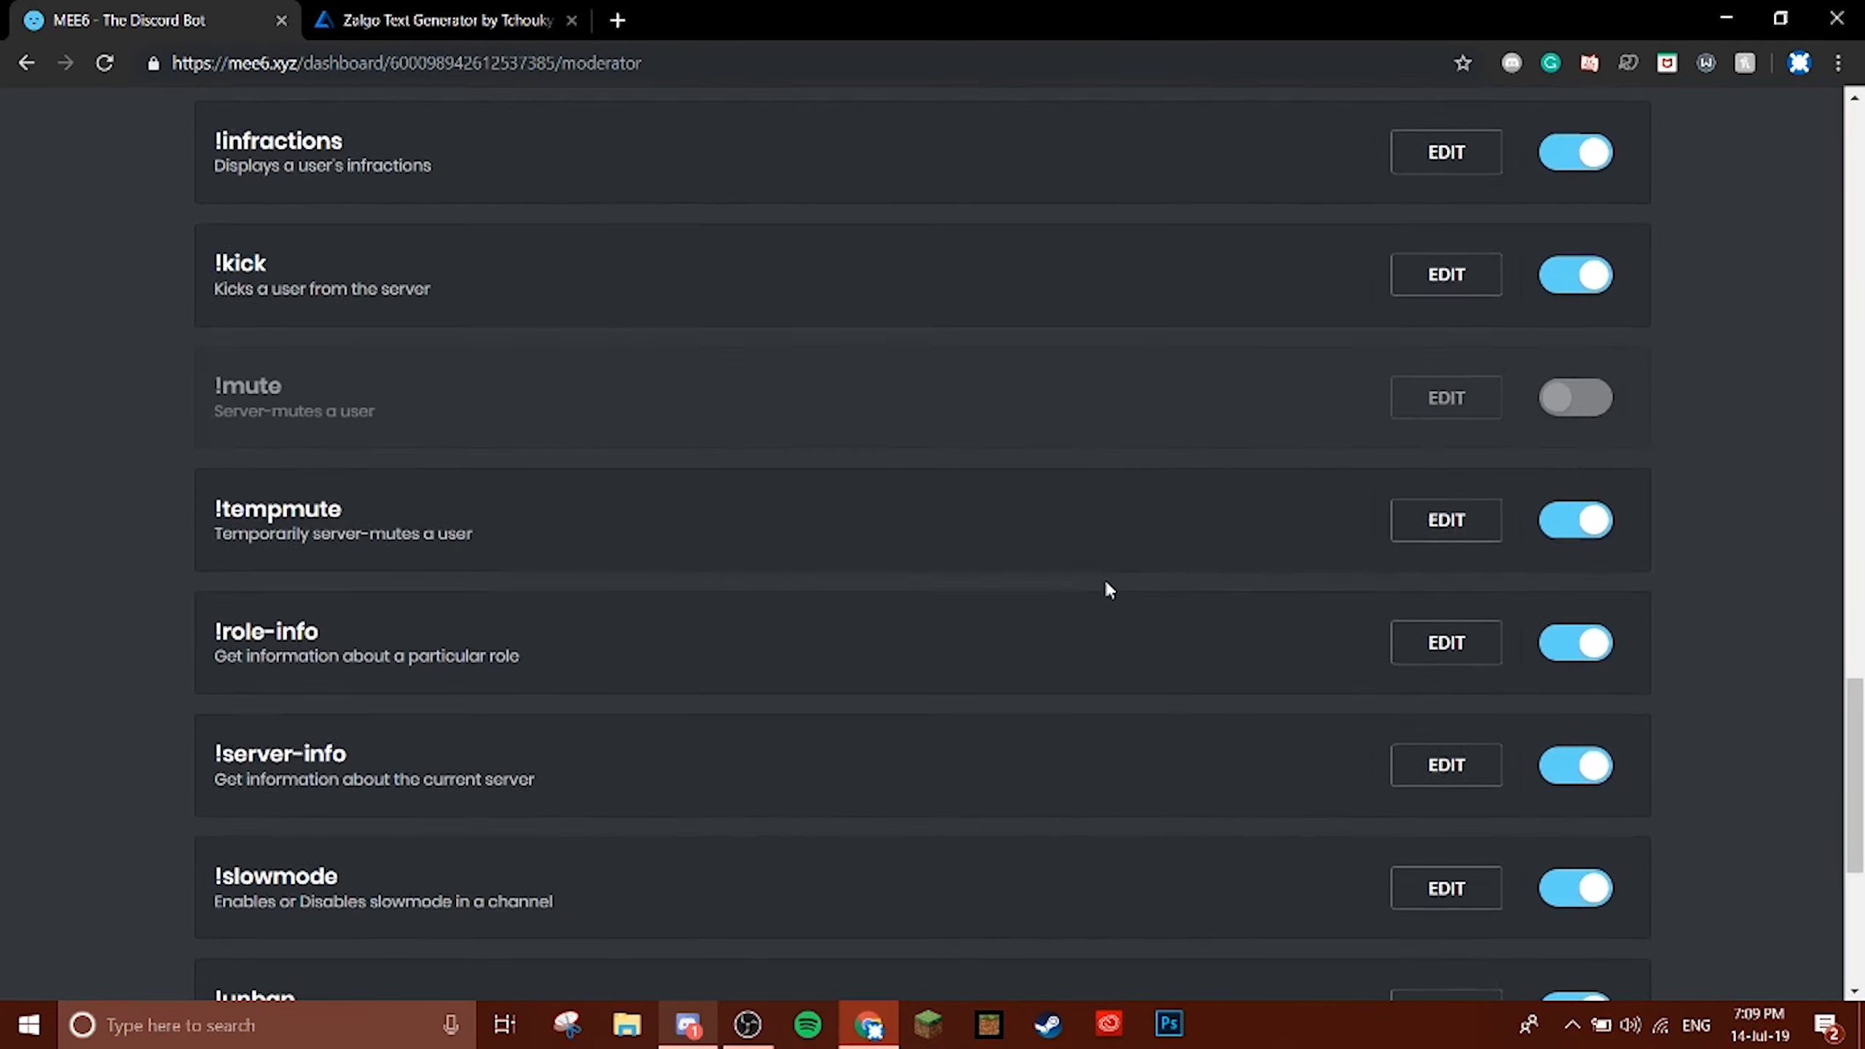
{"action": "scroll", "coordinate": [1149, 582], "scroll_direction": "down", "scroll_amount": 3}
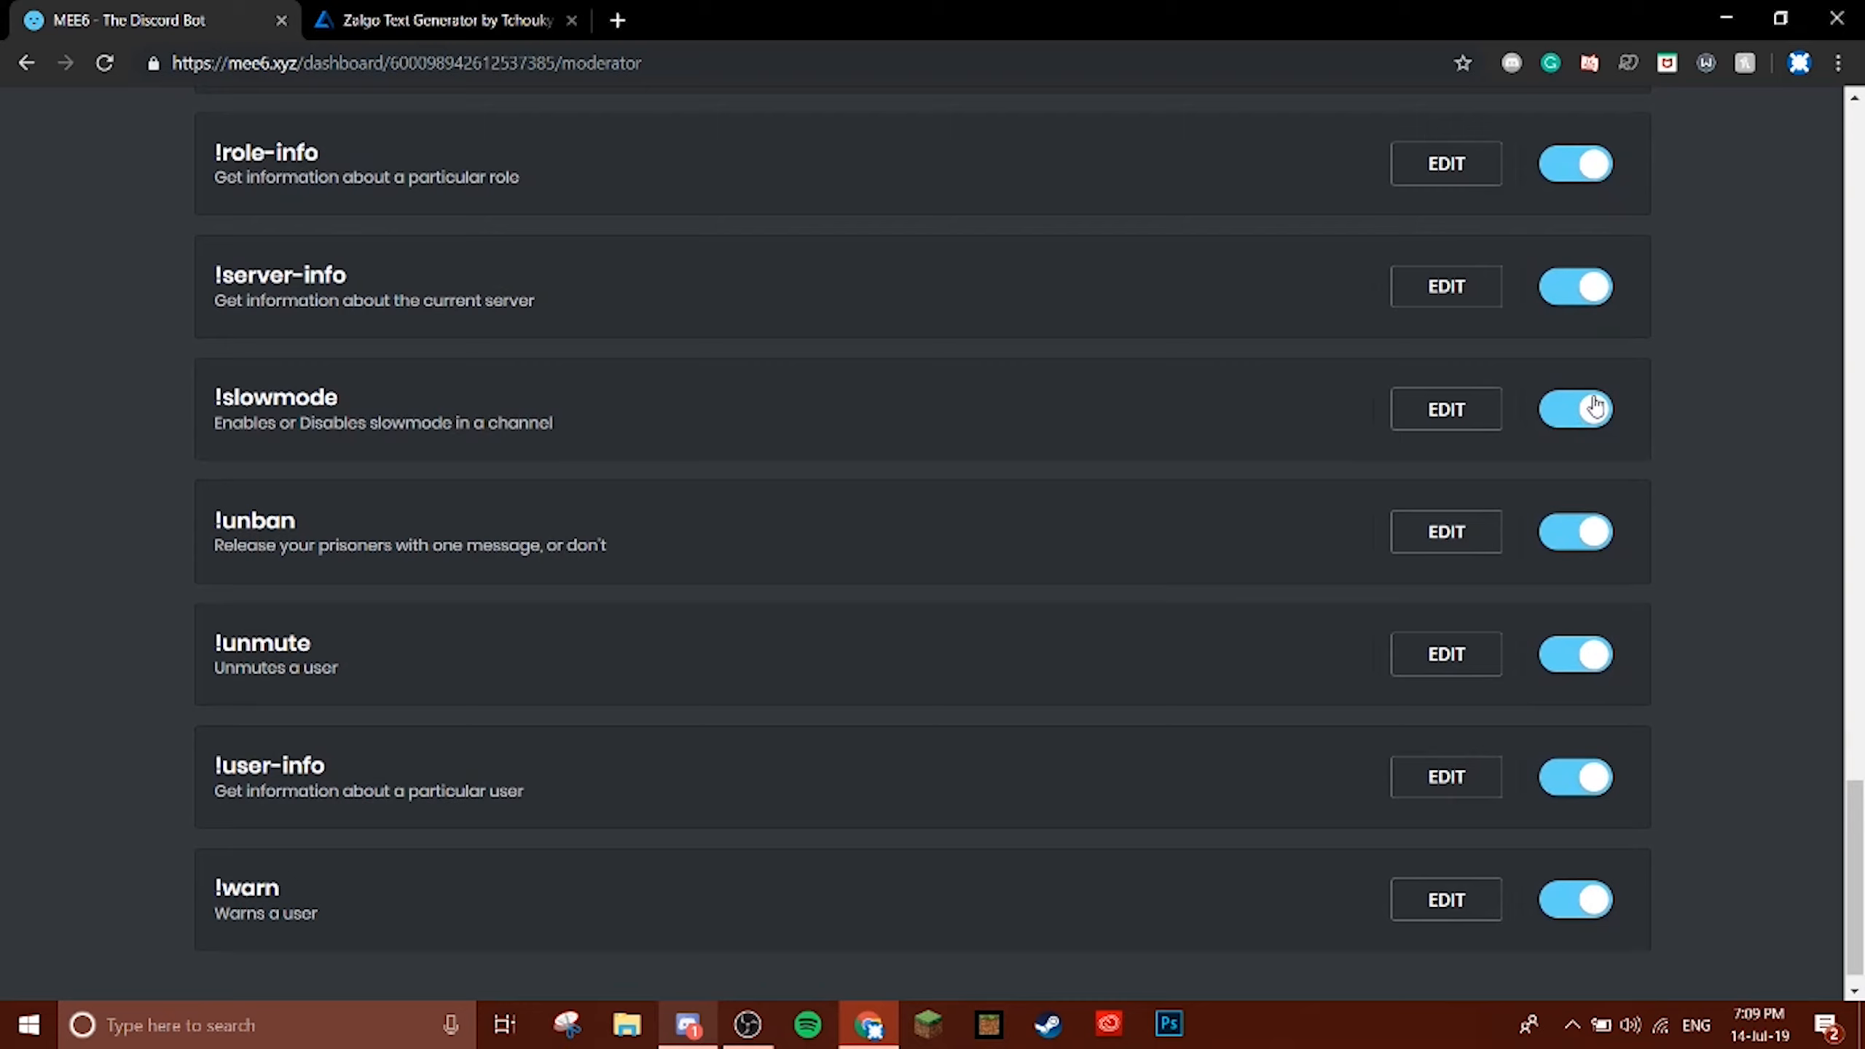
{"action": "left_click", "coordinate": [1571, 544]}
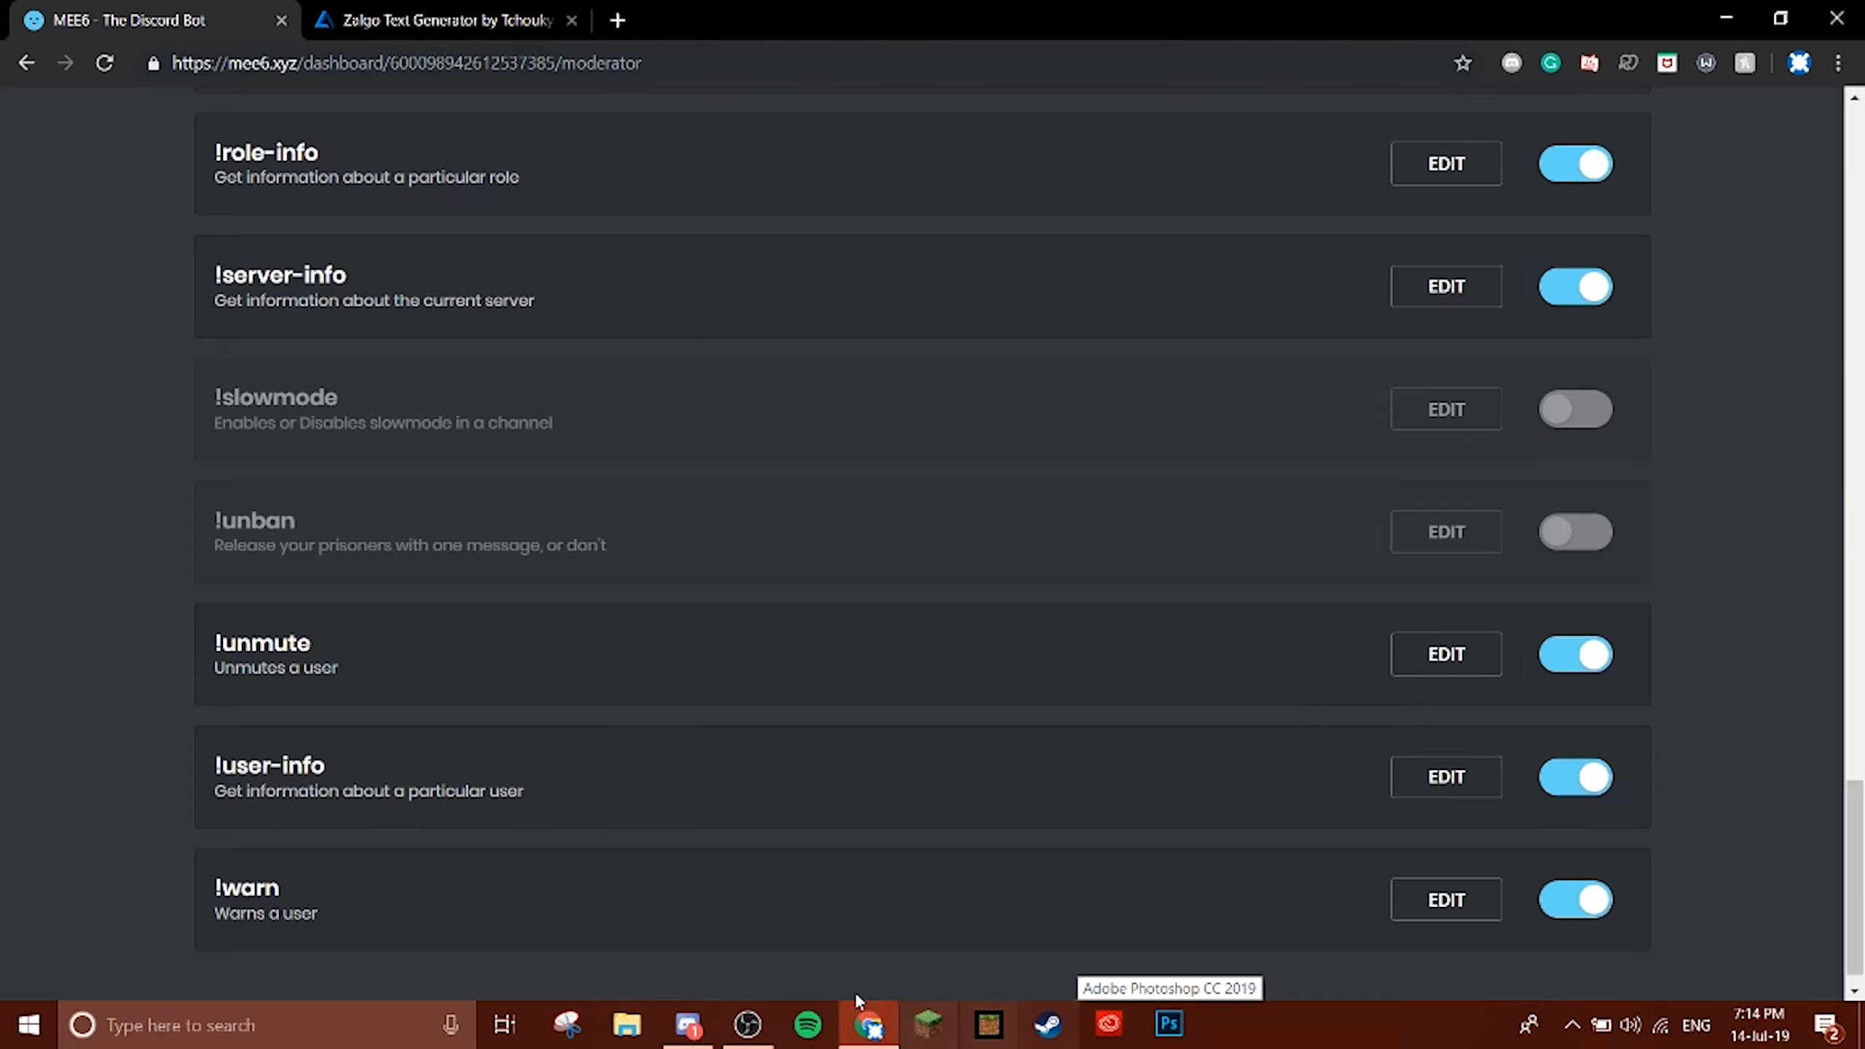
Disable the !kick command.
{"action": "left_click_drag", "start_coordinate": [330, 919], "coordinate": [237, 890]}
{"action": "left_click", "coordinate": [193, 895]}
{"action": "scroll", "coordinate": [191, 884], "scroll_direction": "up", "scroll_amount": 10}
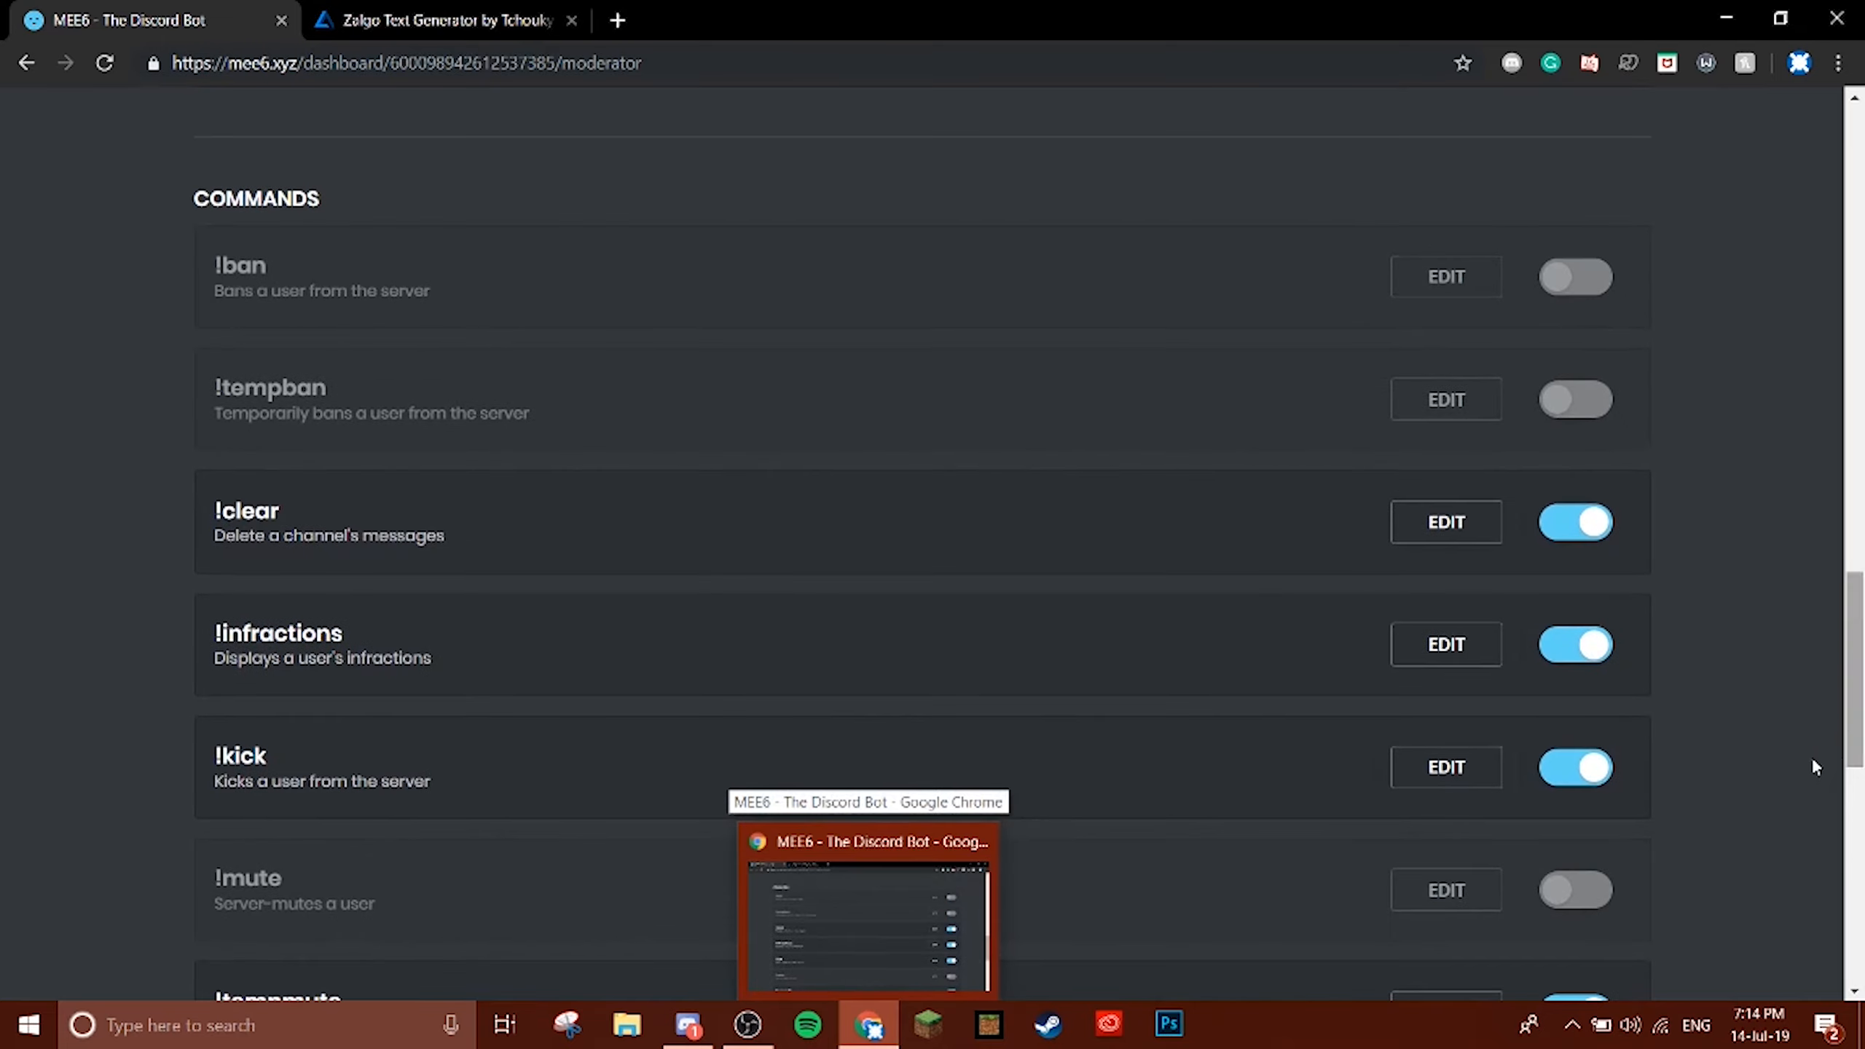
{"action": "left_click", "coordinate": [1578, 768]}
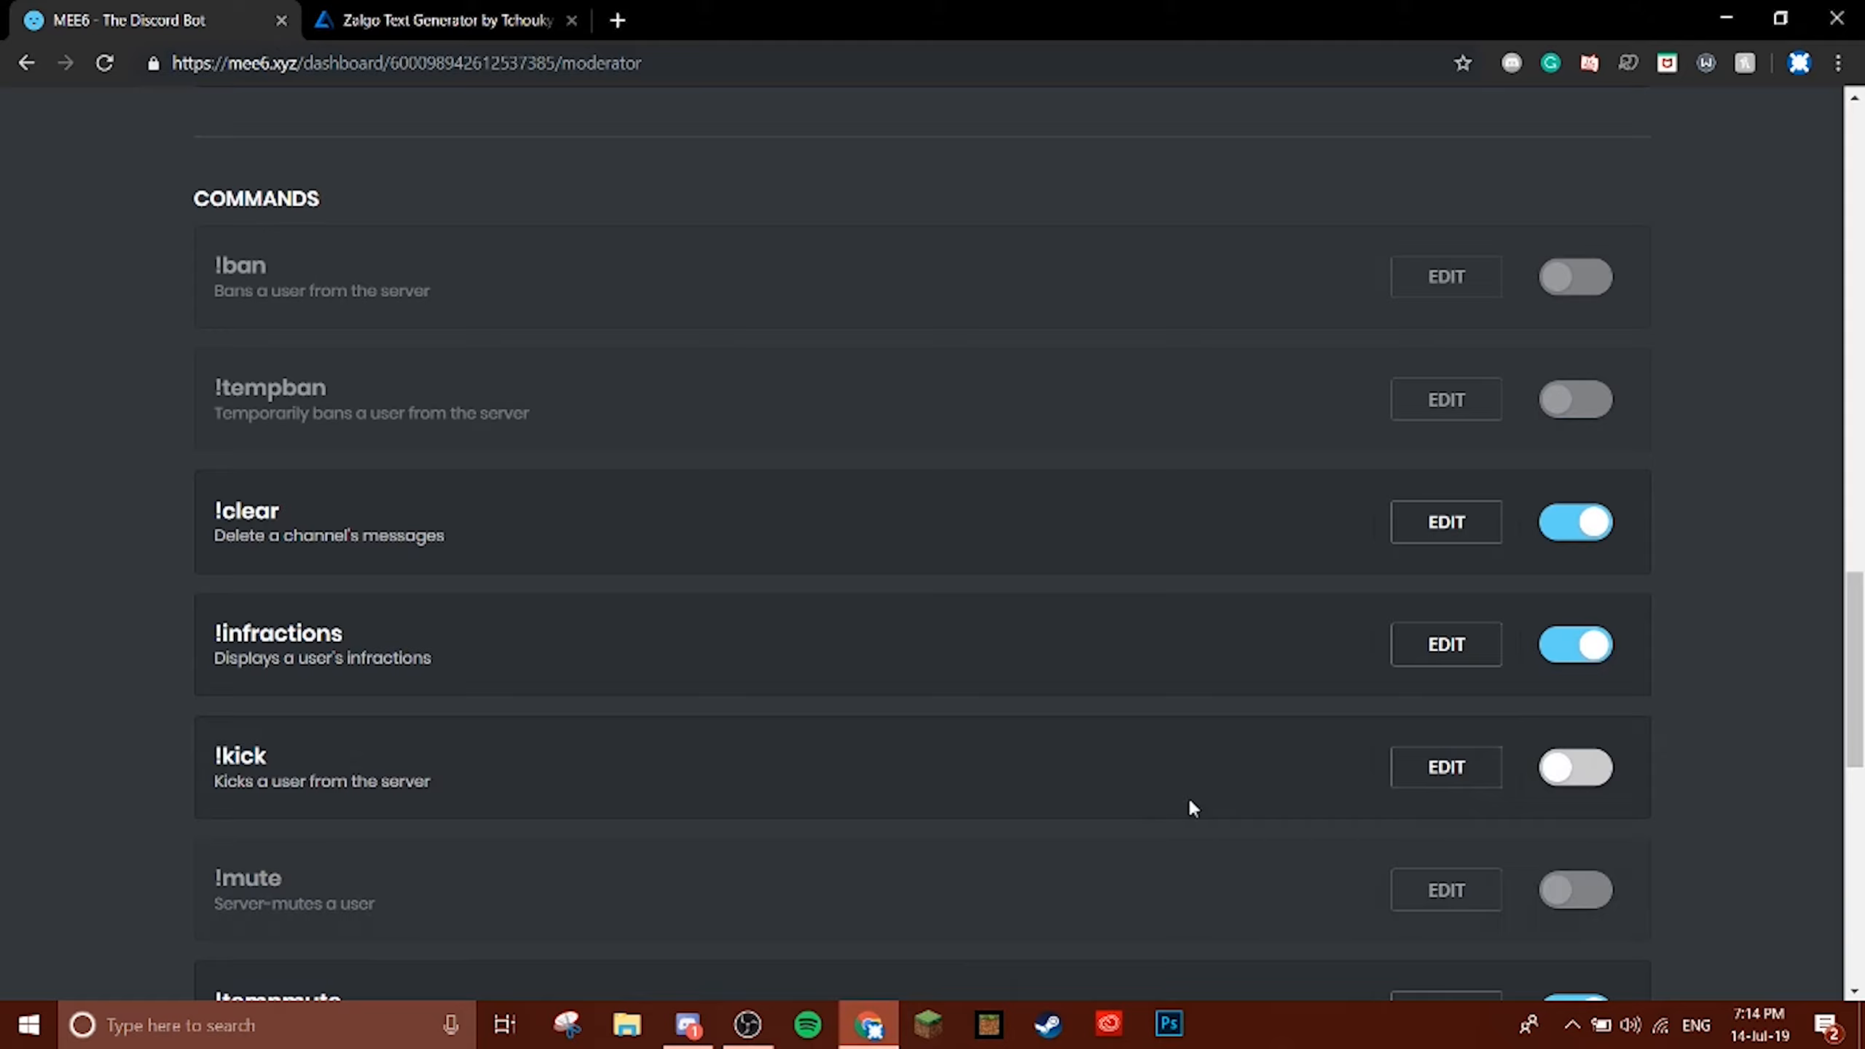
{"action": "scroll", "coordinate": [1141, 714], "scroll_direction": "down", "scroll_amount": 10}
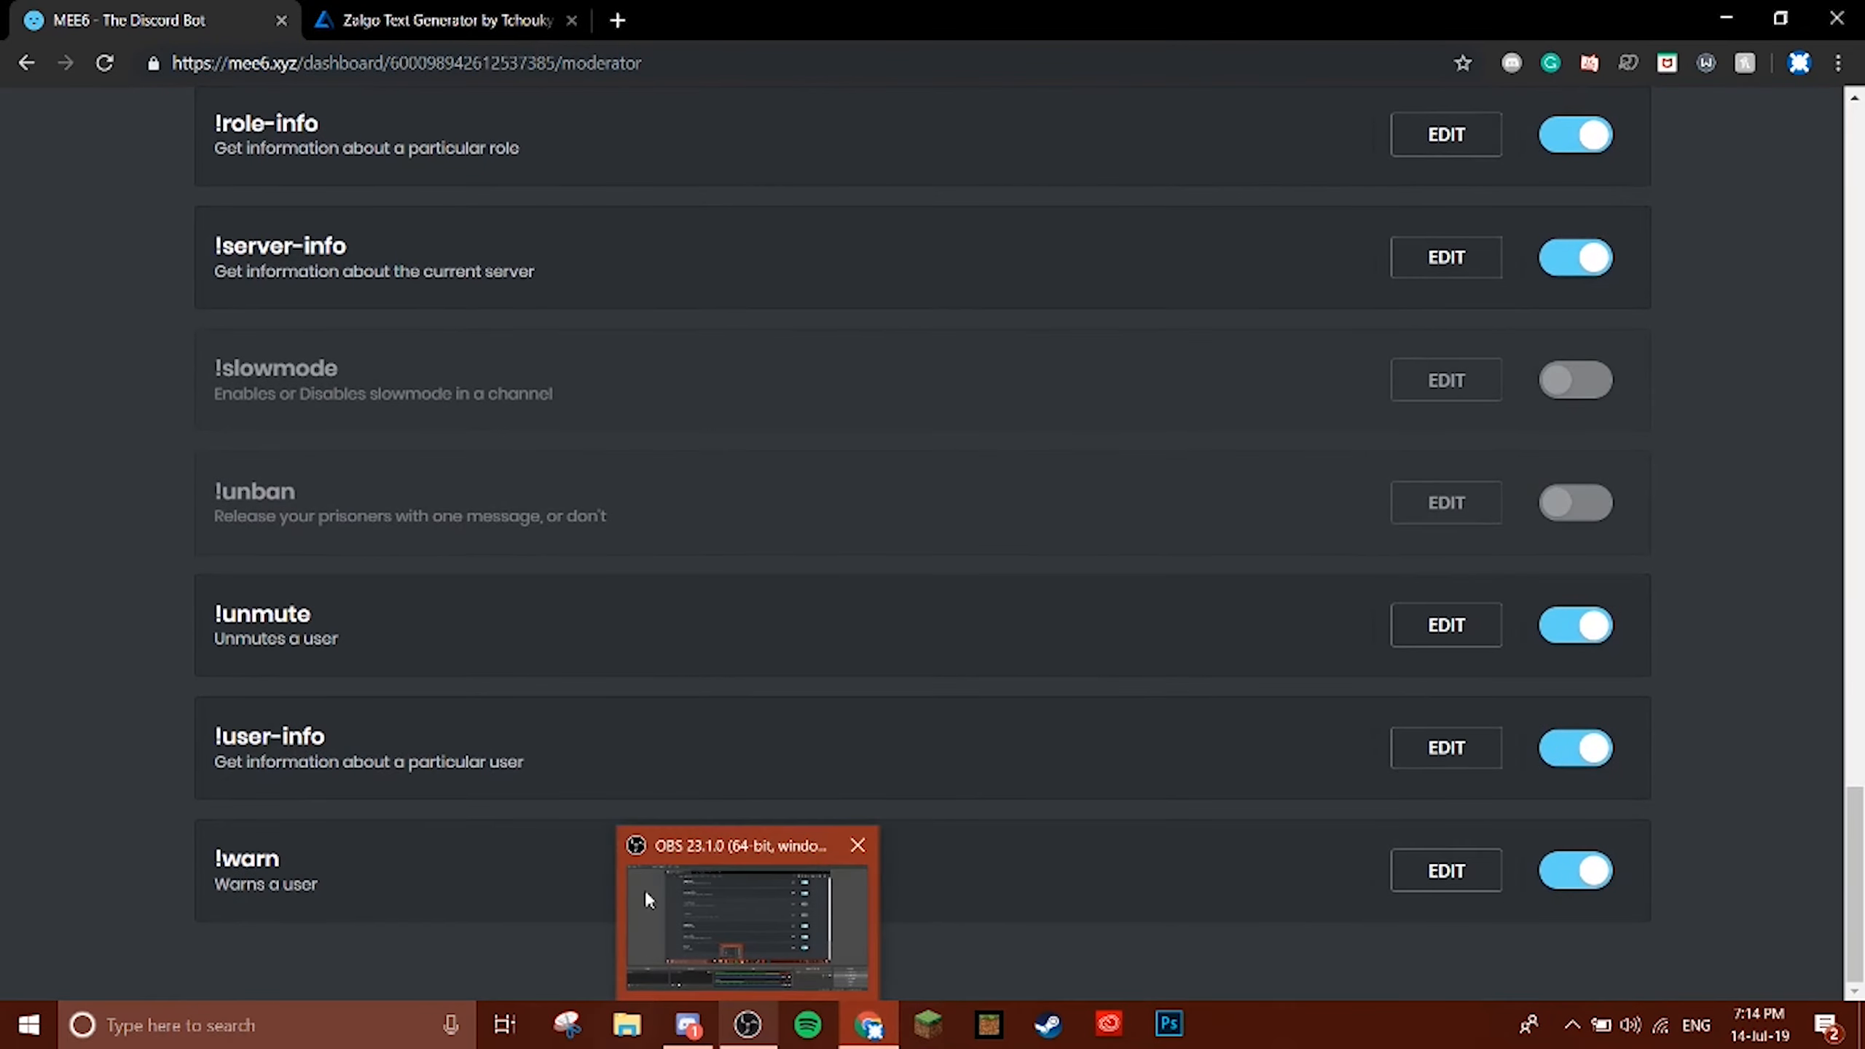
Review the moderator commands in the MEE6 dashboard and which of them are enabled.
{"action": "triple_click", "coordinate": [219, 864]}
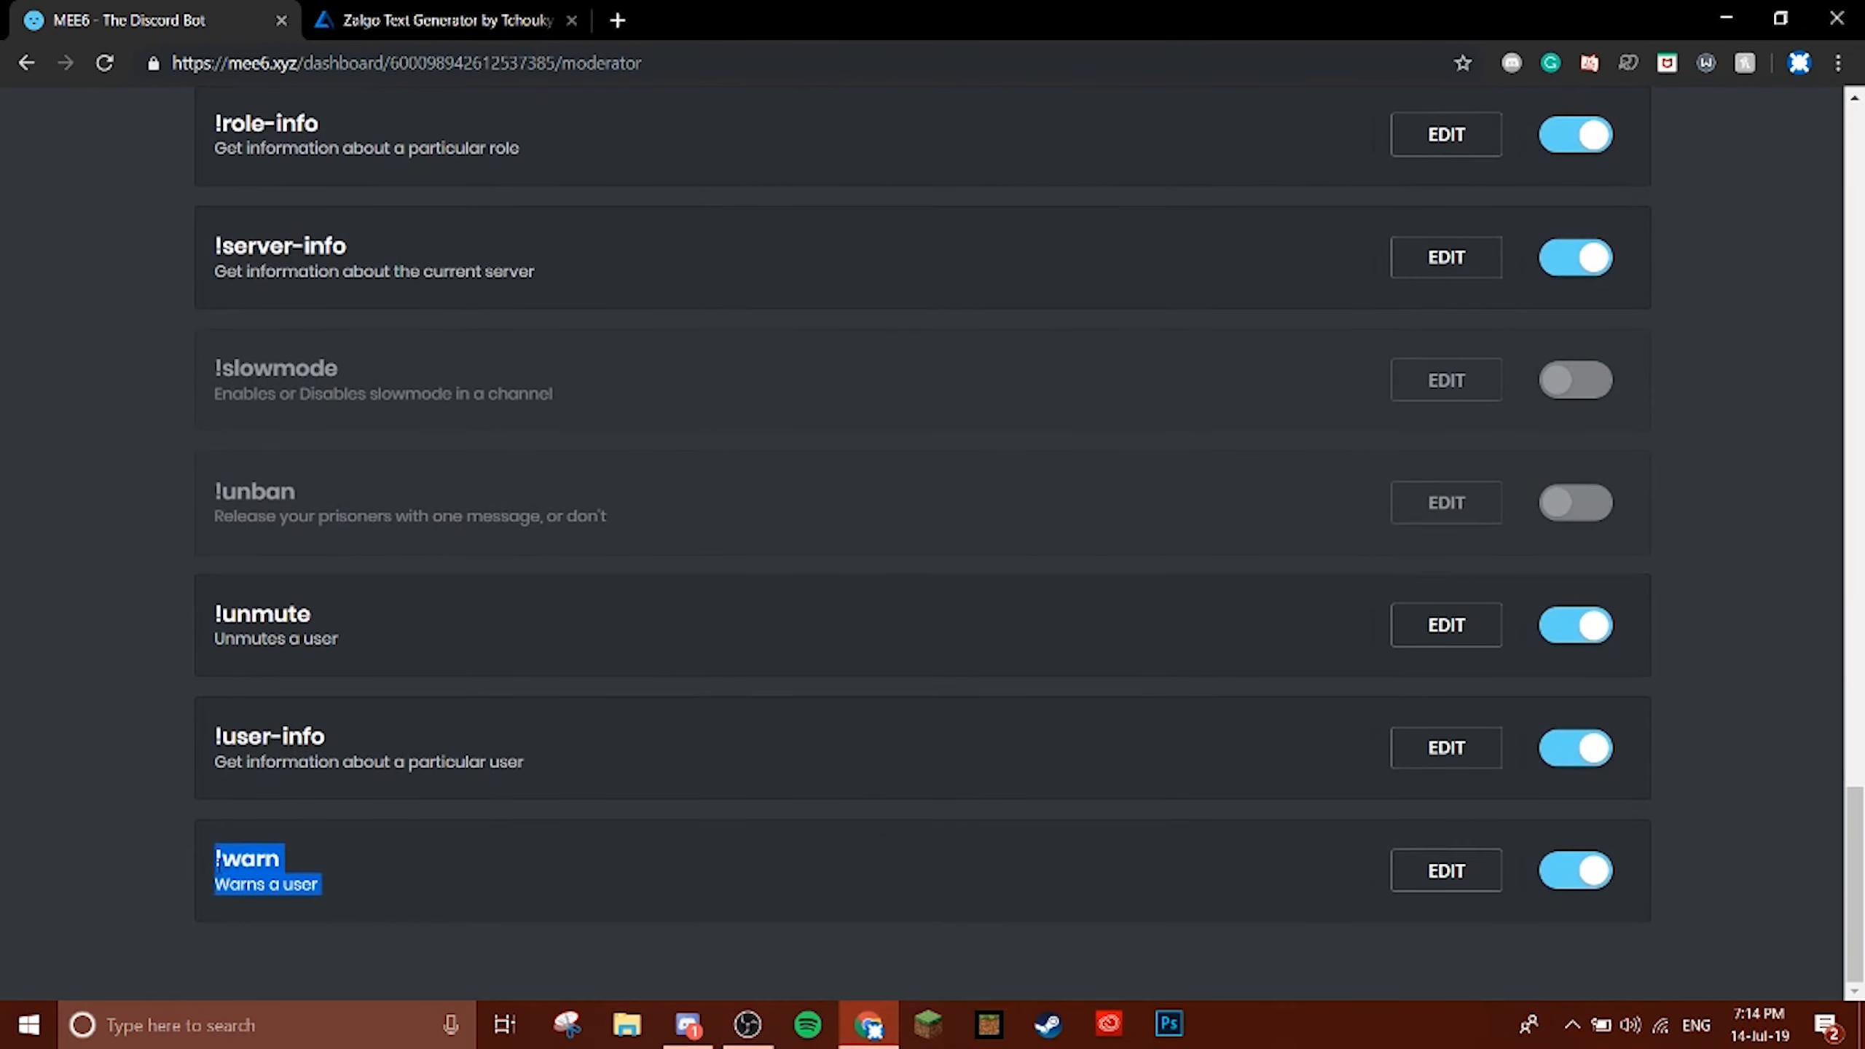
{"action": "left_click", "coordinate": [110, 824]}
{"action": "scroll", "coordinate": [113, 756], "scroll_direction": "up", "scroll_amount": 15}
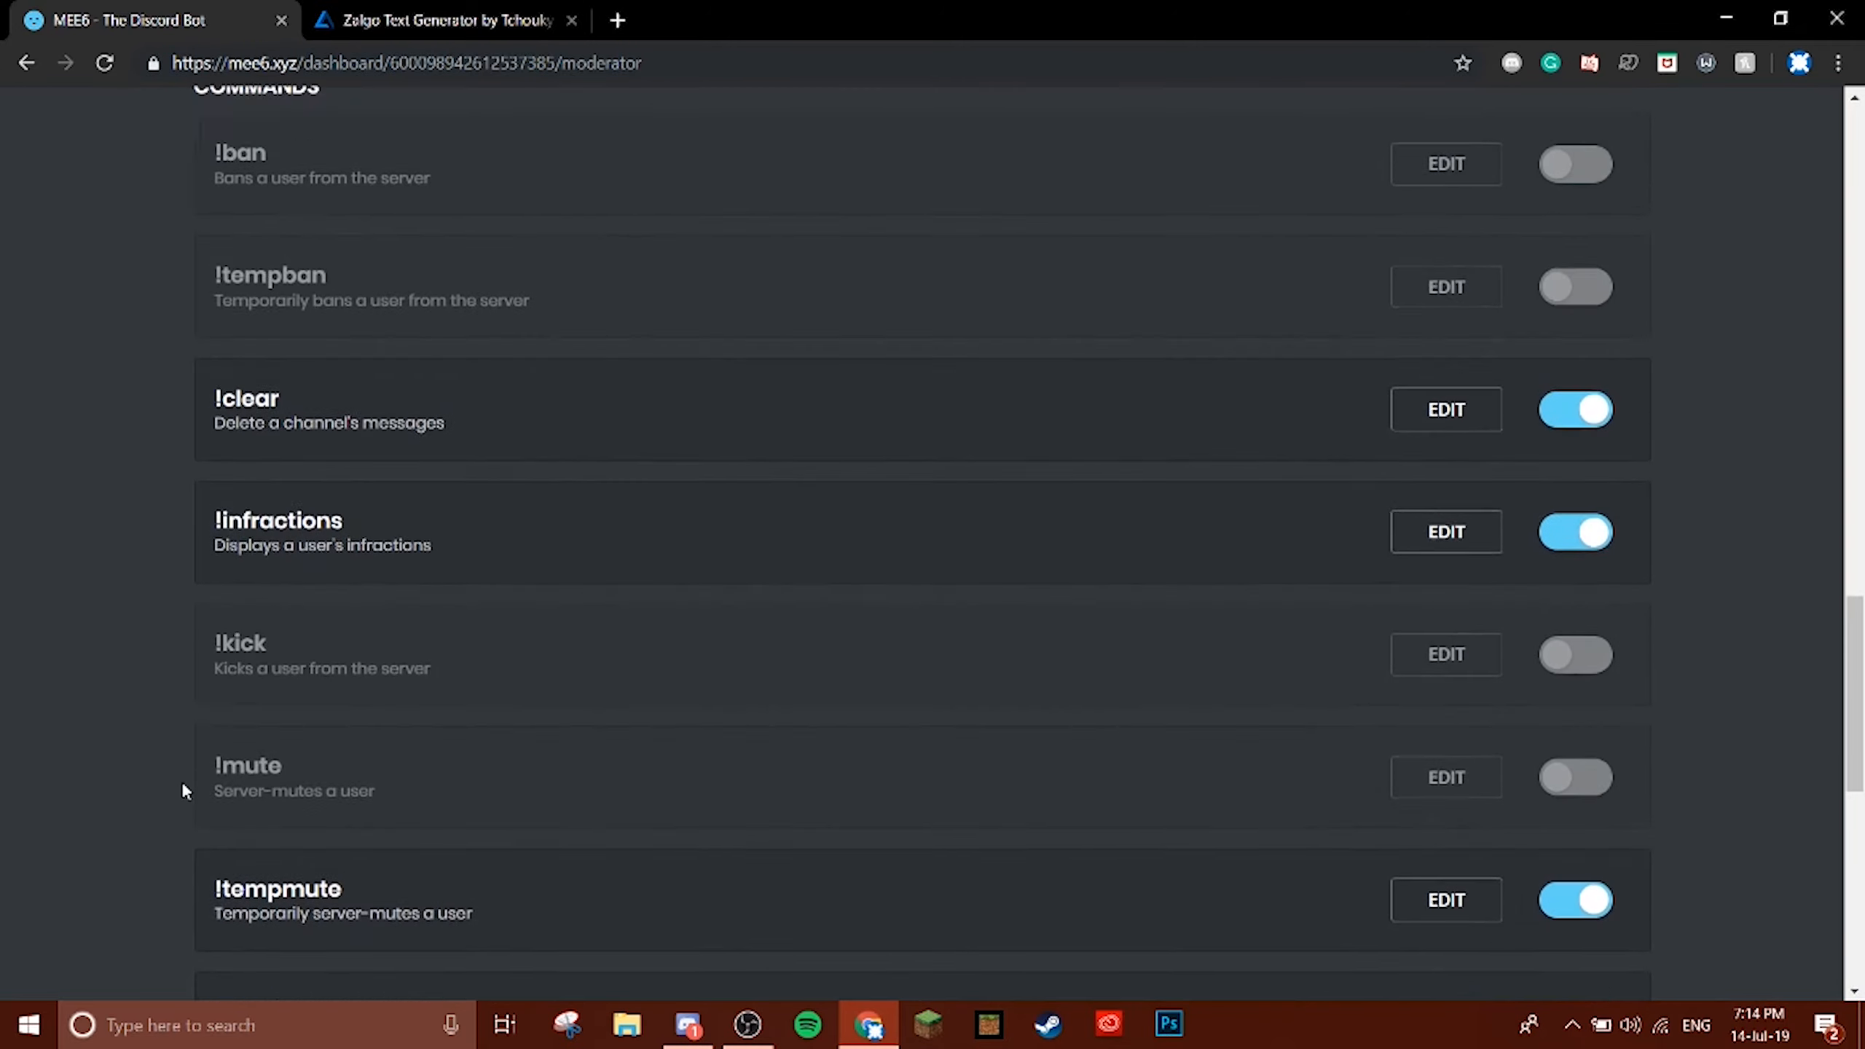
{"action": "scroll", "coordinate": [205, 790], "scroll_direction": "up", "scroll_amount": 15}
{"action": "scroll", "coordinate": [308, 815], "scroll_direction": "down", "scroll_amount": 6}
{"action": "scroll", "coordinate": [337, 858], "scroll_direction": "down", "scroll_amount": 15}
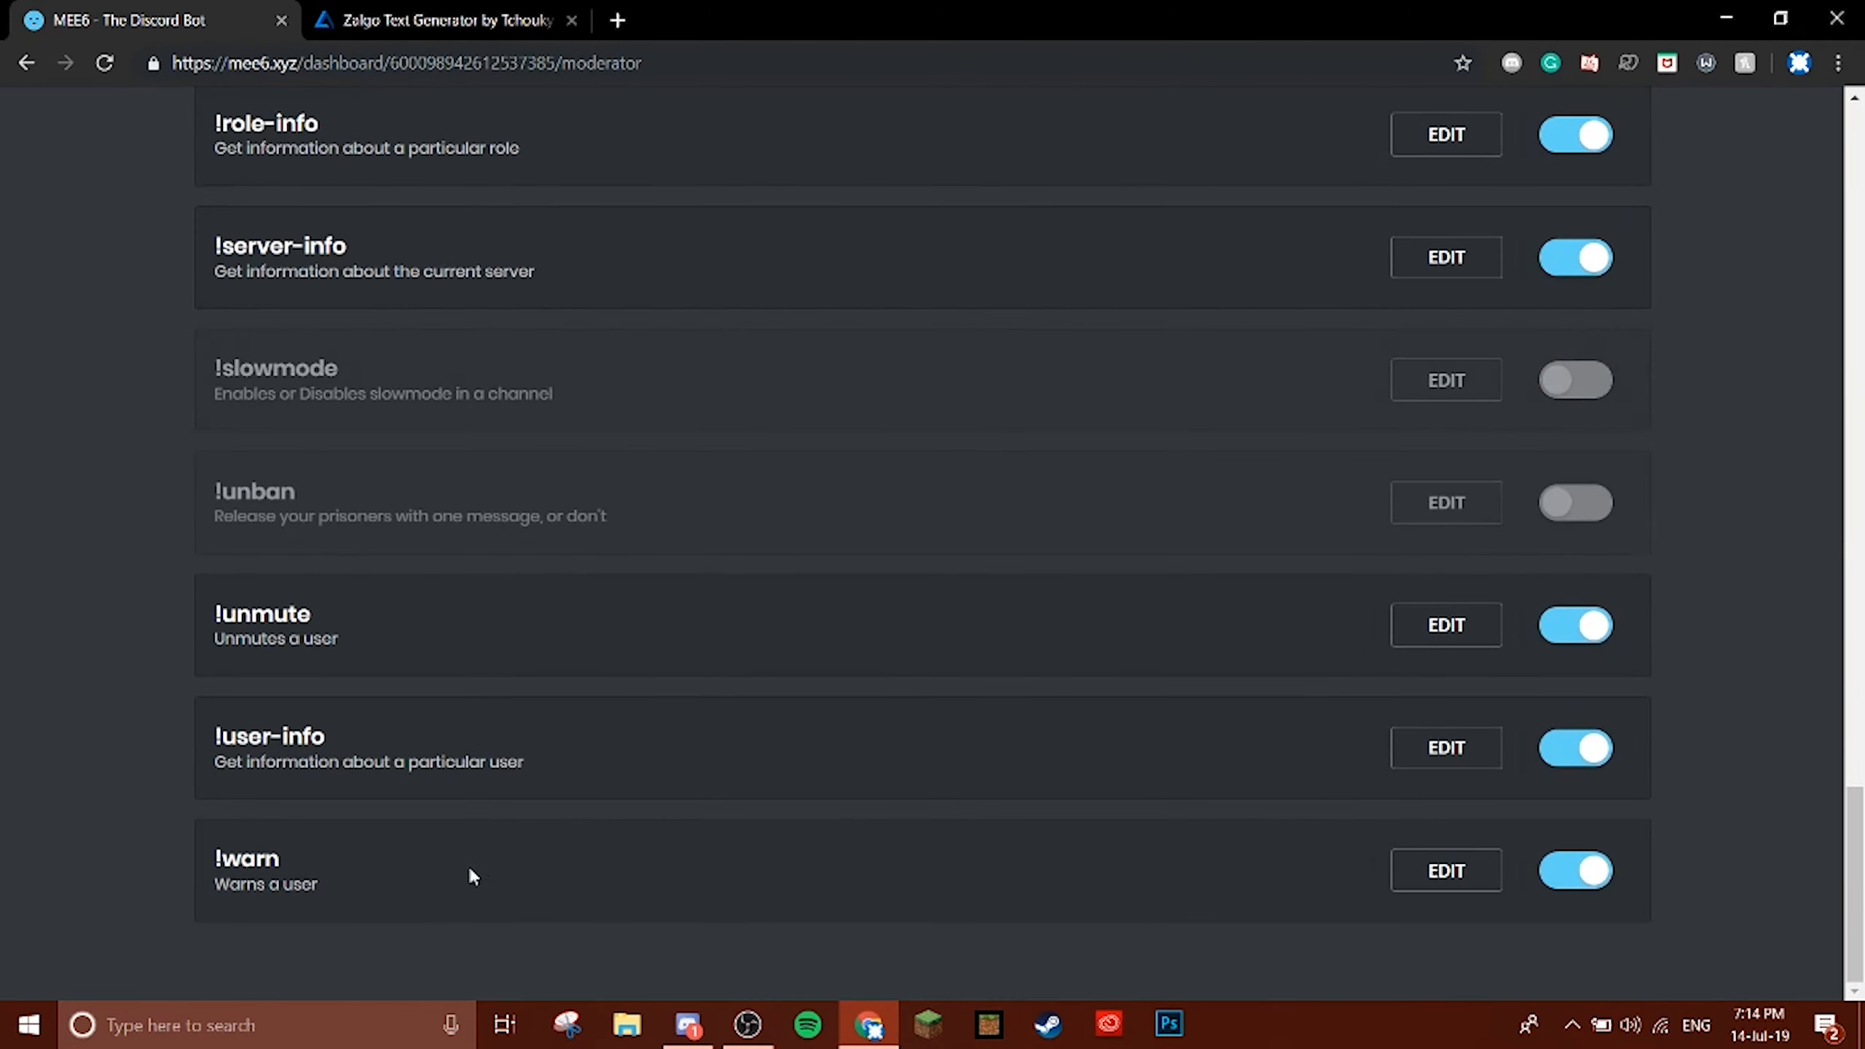
{"action": "scroll", "coordinate": [470, 874], "scroll_direction": "up", "scroll_amount": 8}
{"action": "scroll", "coordinate": [501, 953], "scroll_direction": "up", "scroll_amount": 15}
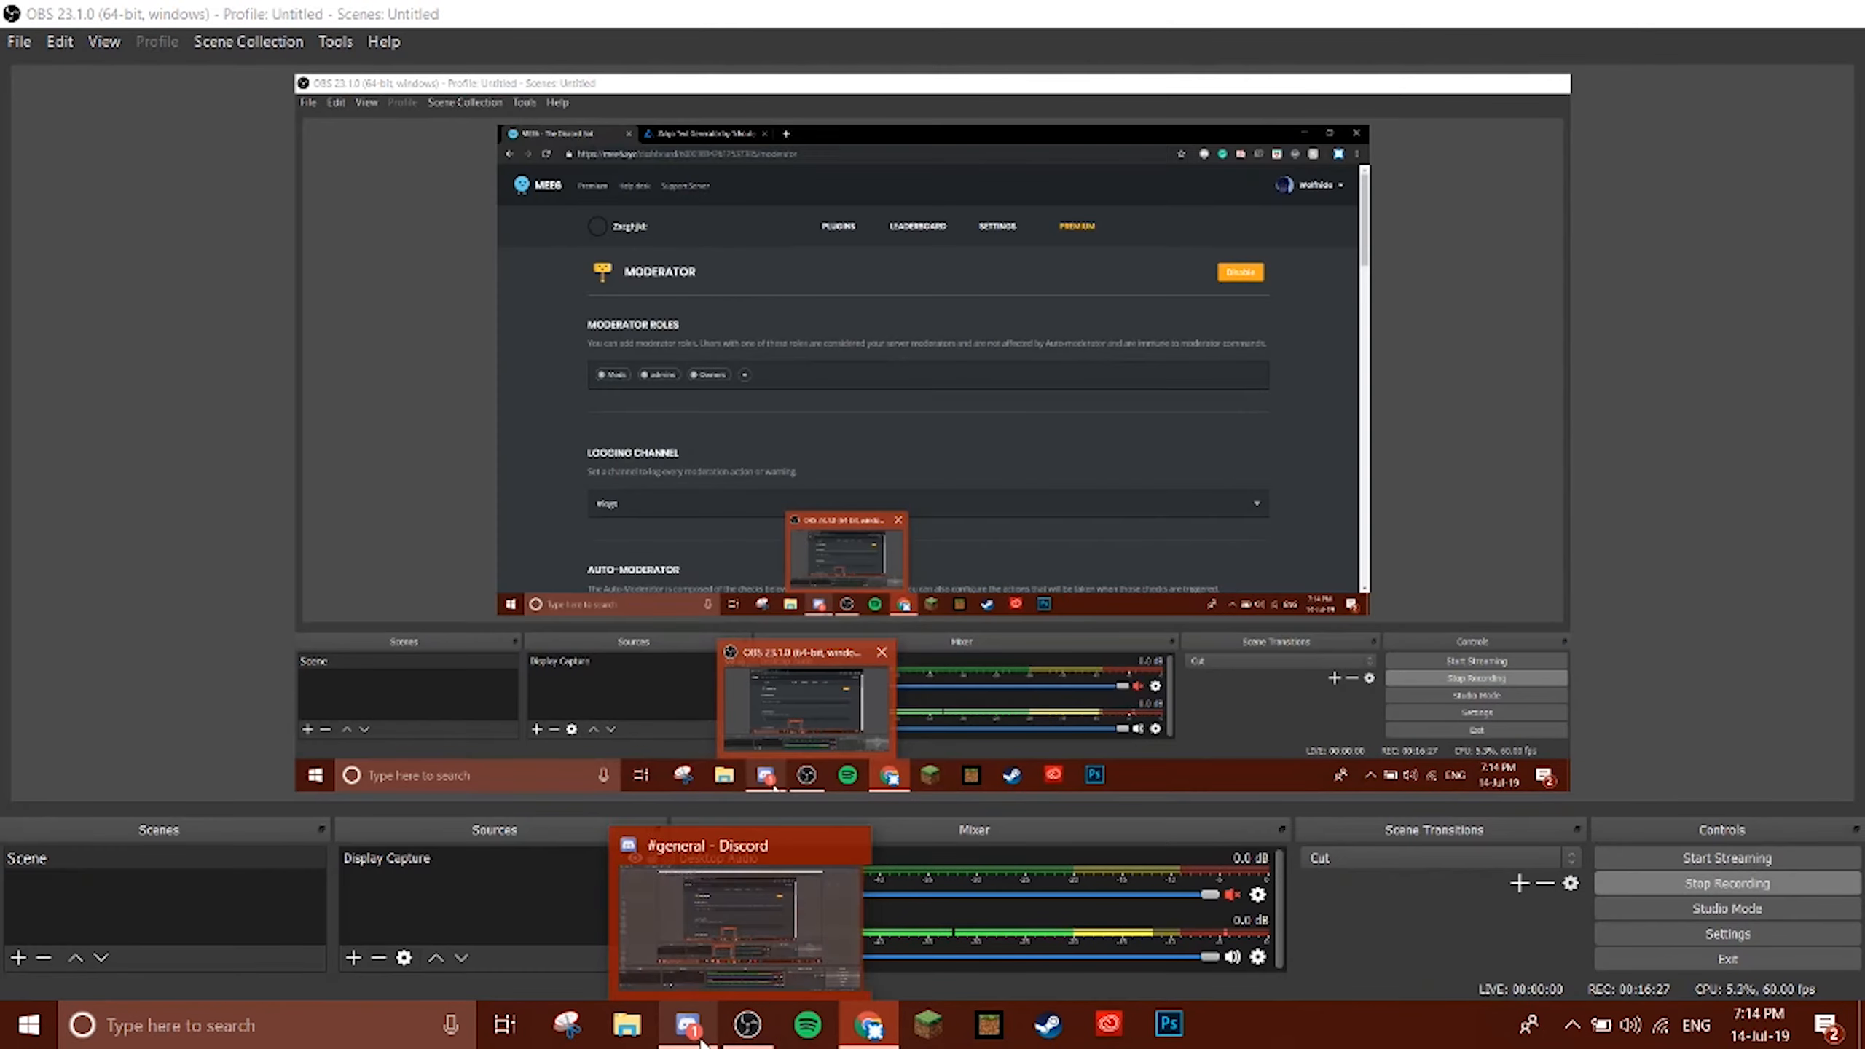
Switch to Discord and open the general-bot channel of the Diarchy of Mapping server.
{"action": "left_click", "coordinate": [688, 1025]}
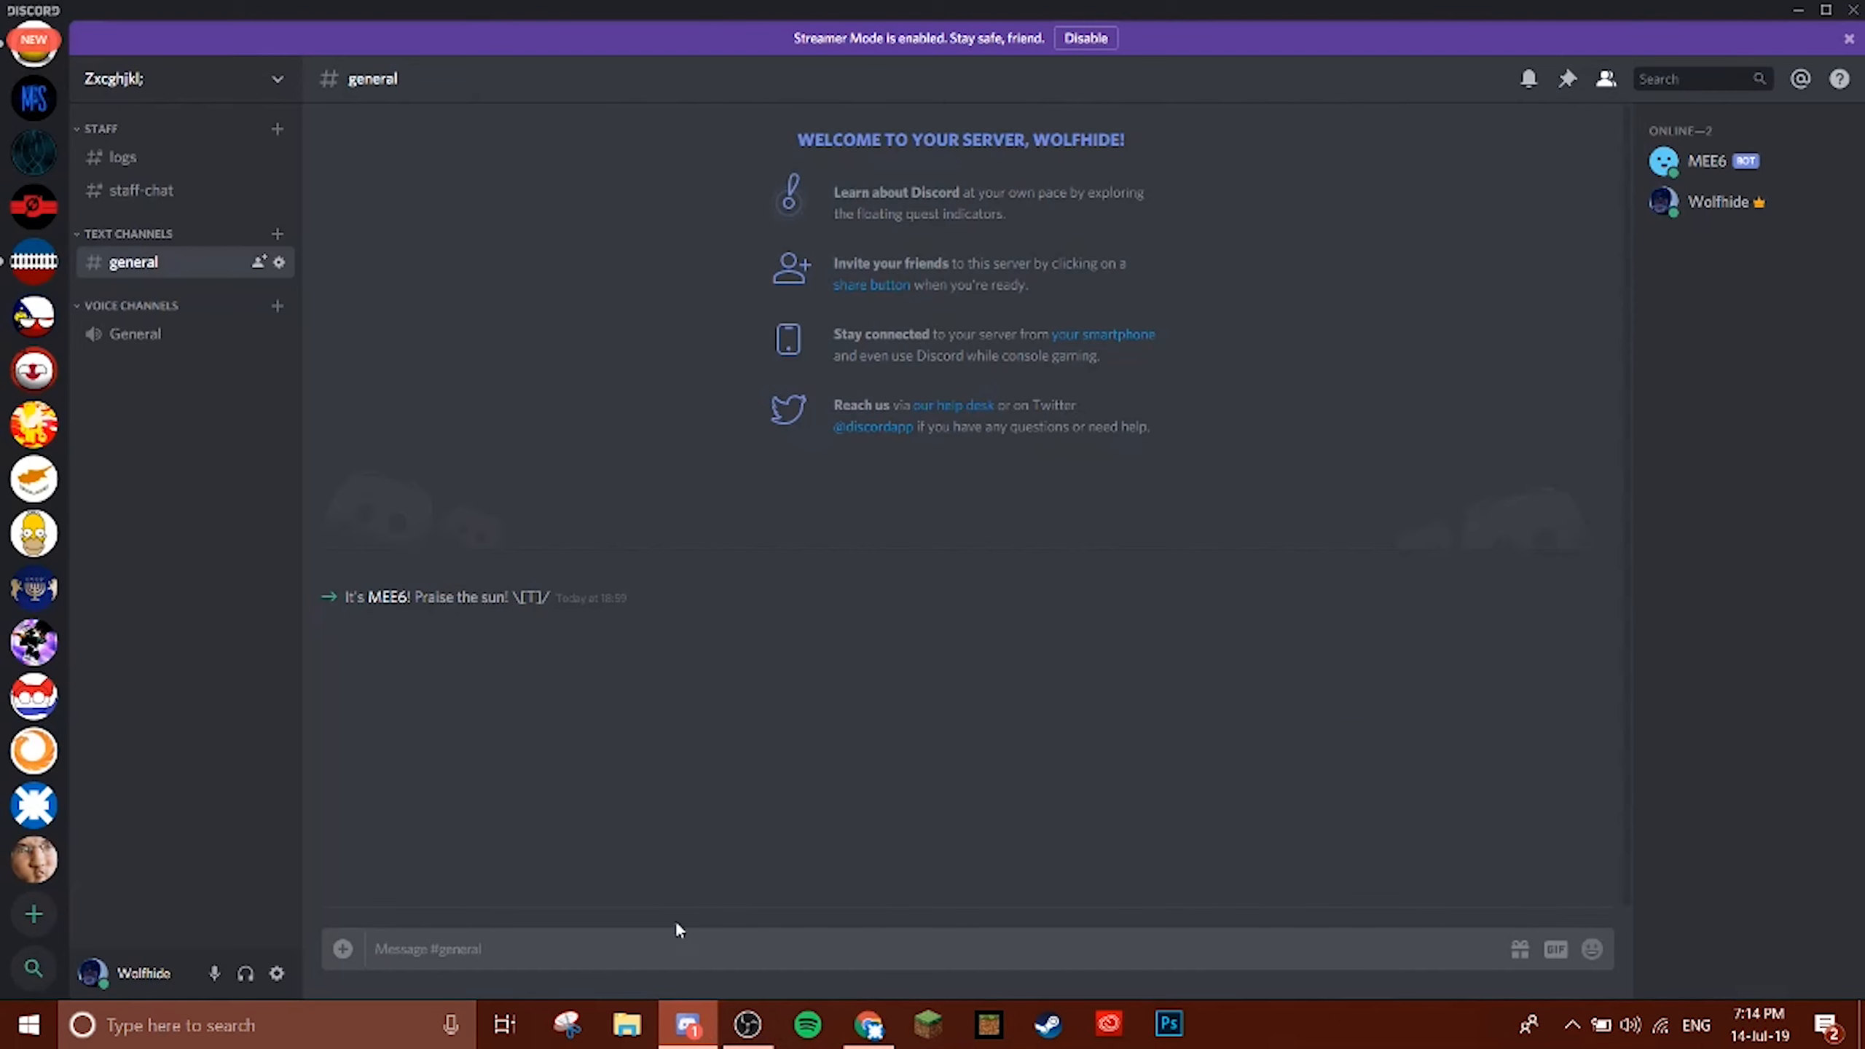
{"action": "scroll", "coordinate": [30, 433], "scroll_direction": "up", "scroll_amount": 5}
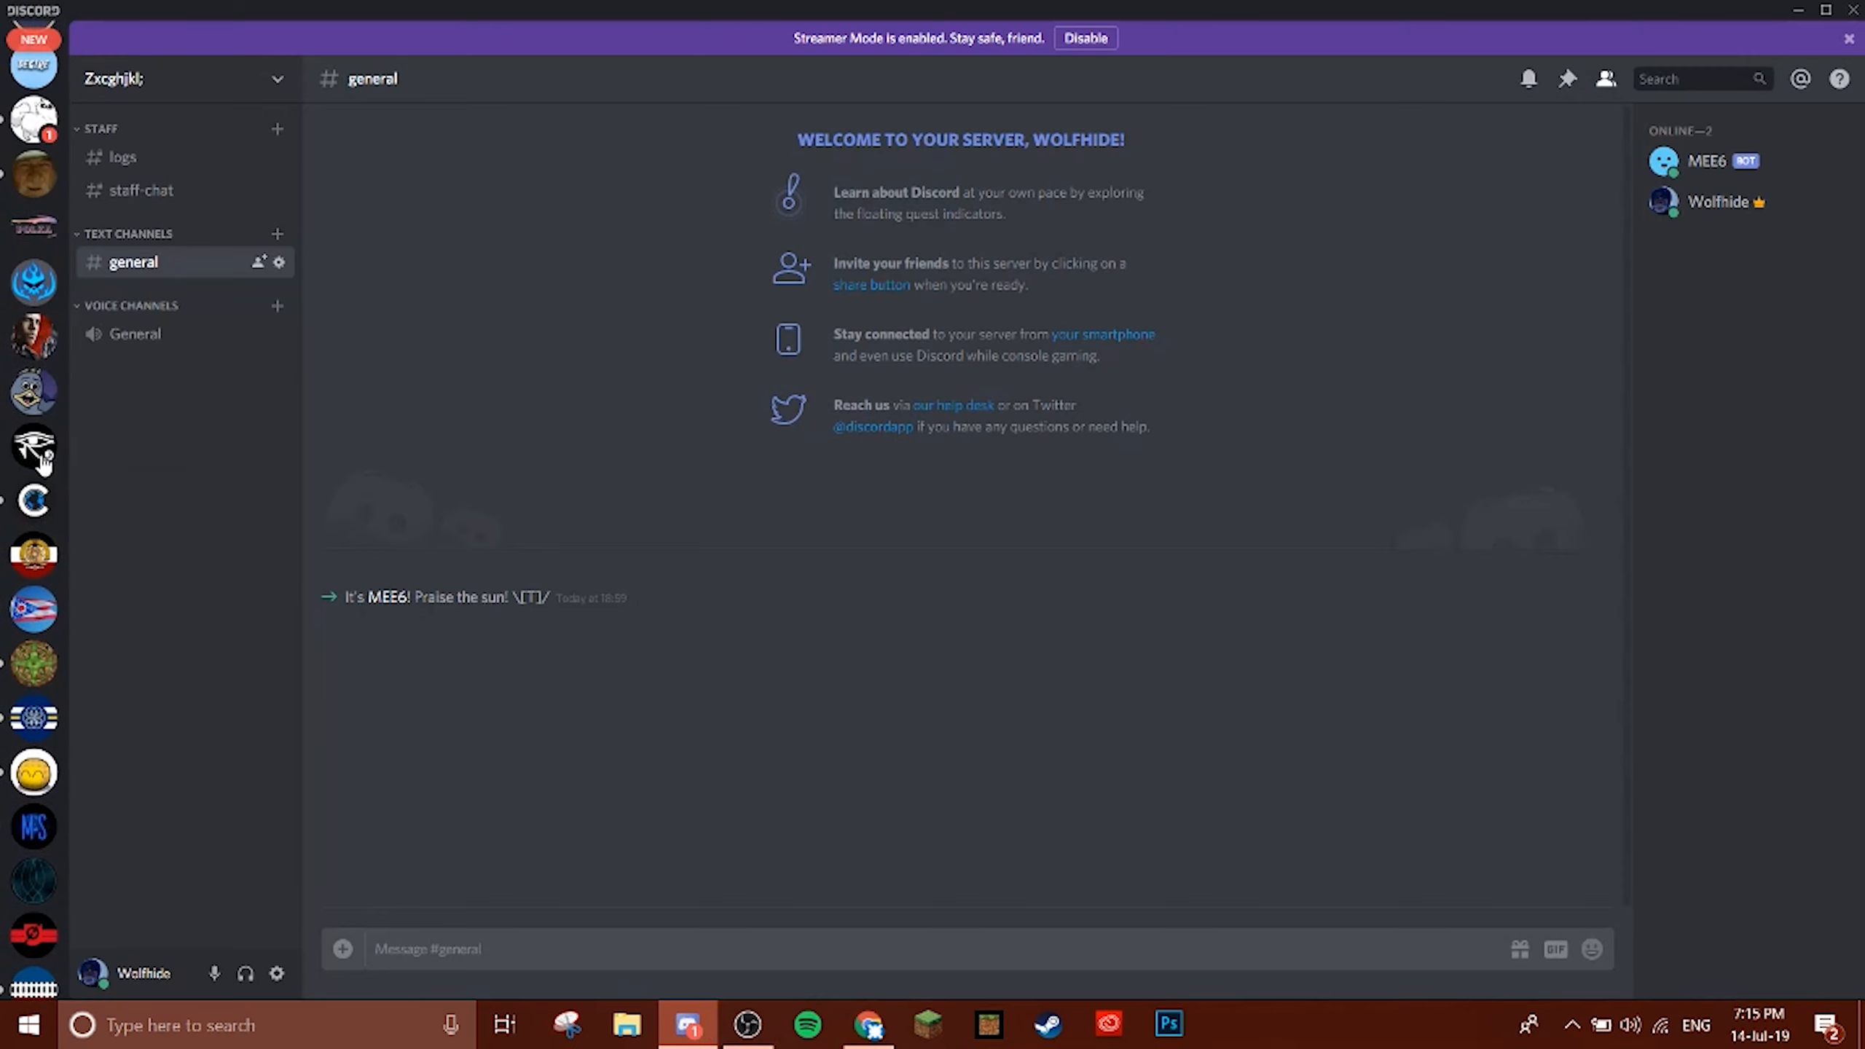
{"action": "scroll", "coordinate": [29, 441], "scroll_direction": "up", "scroll_amount": 2}
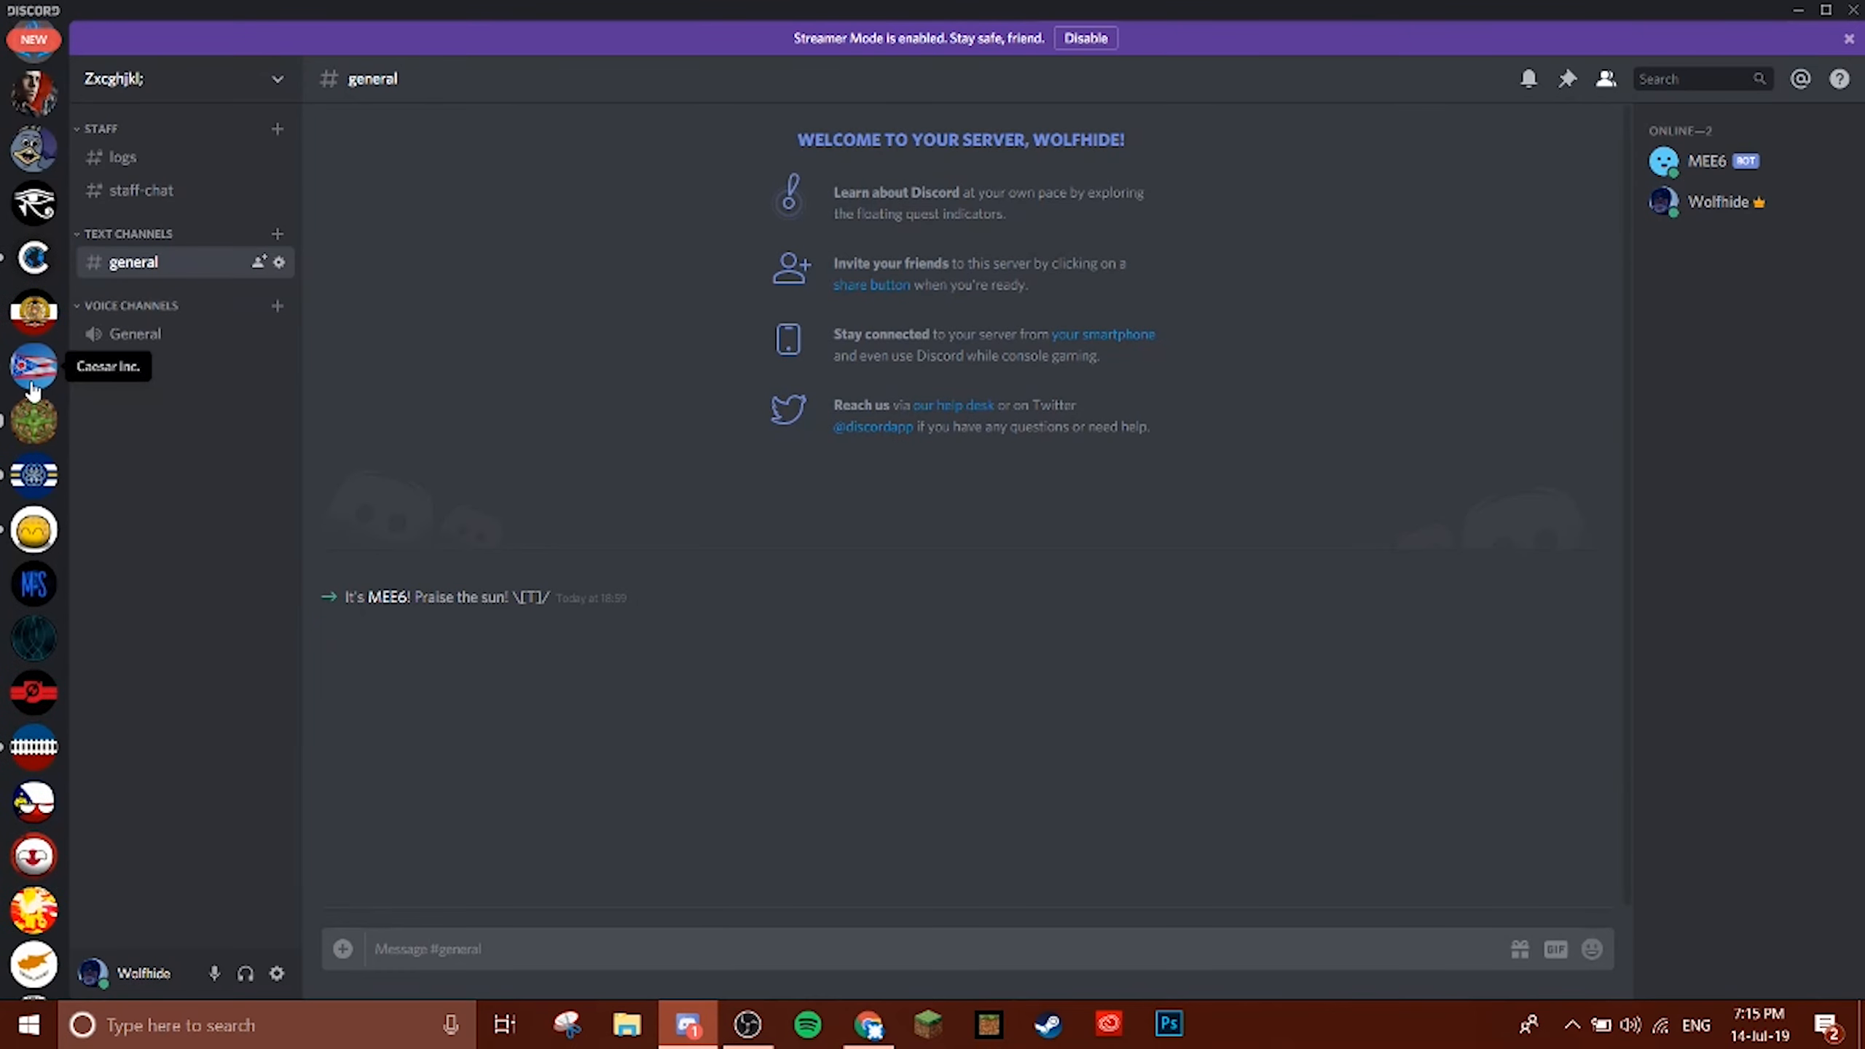
{"action": "left_click", "coordinate": [35, 474]}
{"action": "scroll", "coordinate": [166, 493], "scroll_direction": "down", "scroll_amount": 5}
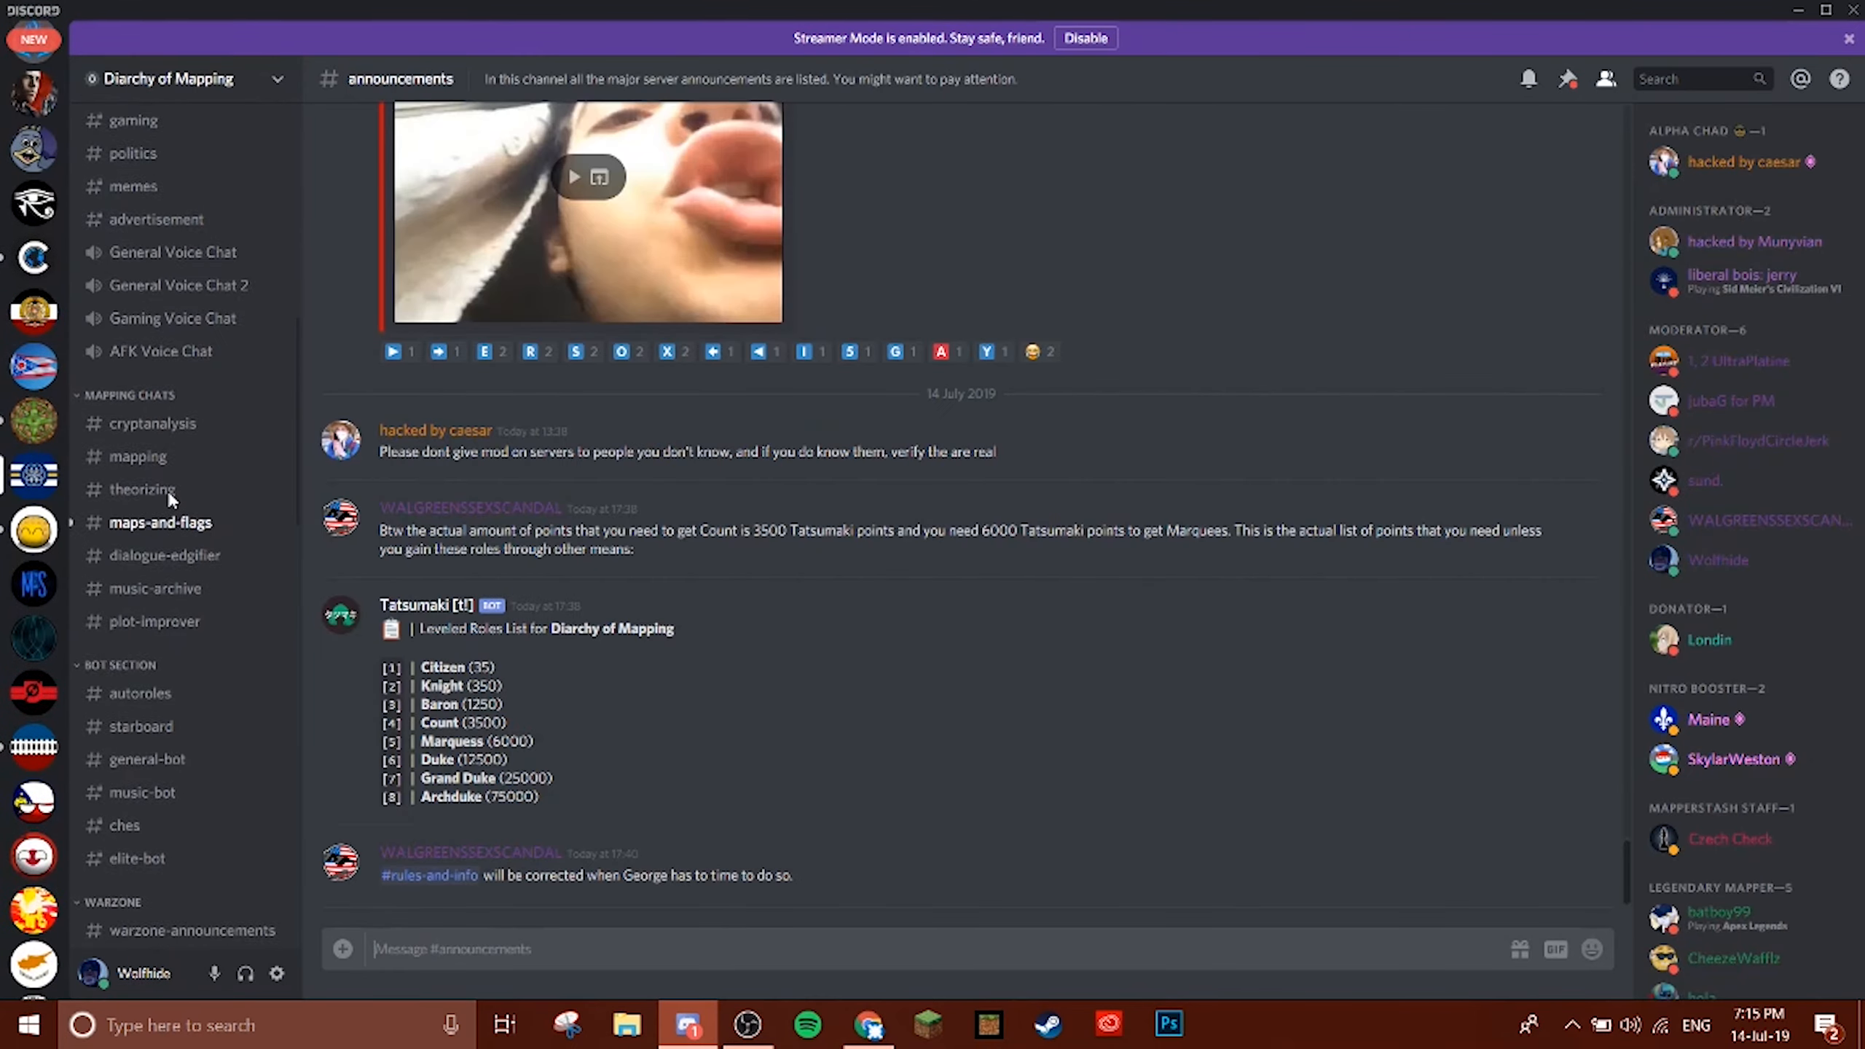
{"action": "scroll", "coordinate": [166, 486], "scroll_direction": "down", "scroll_amount": 2}
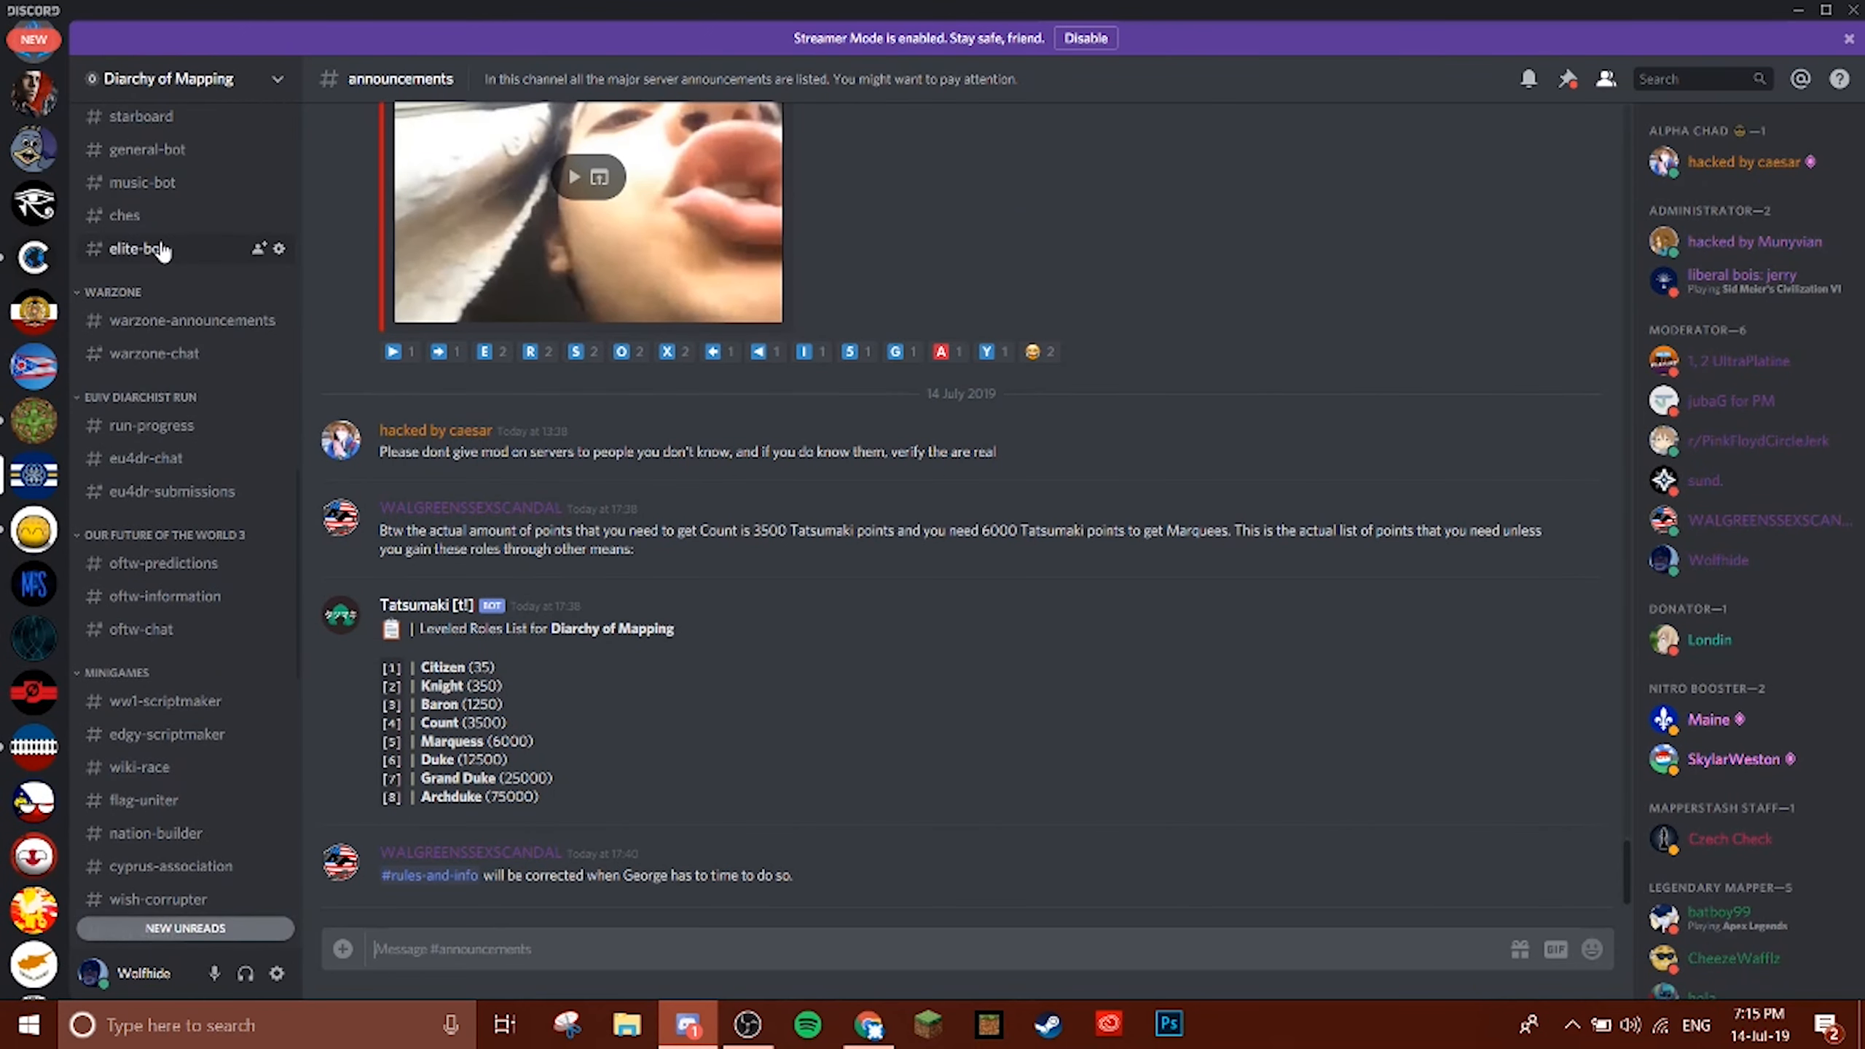
{"action": "scroll", "coordinate": [158, 265], "scroll_direction": "up", "scroll_amount": 2}
{"action": "left_click", "coordinate": [158, 327]}
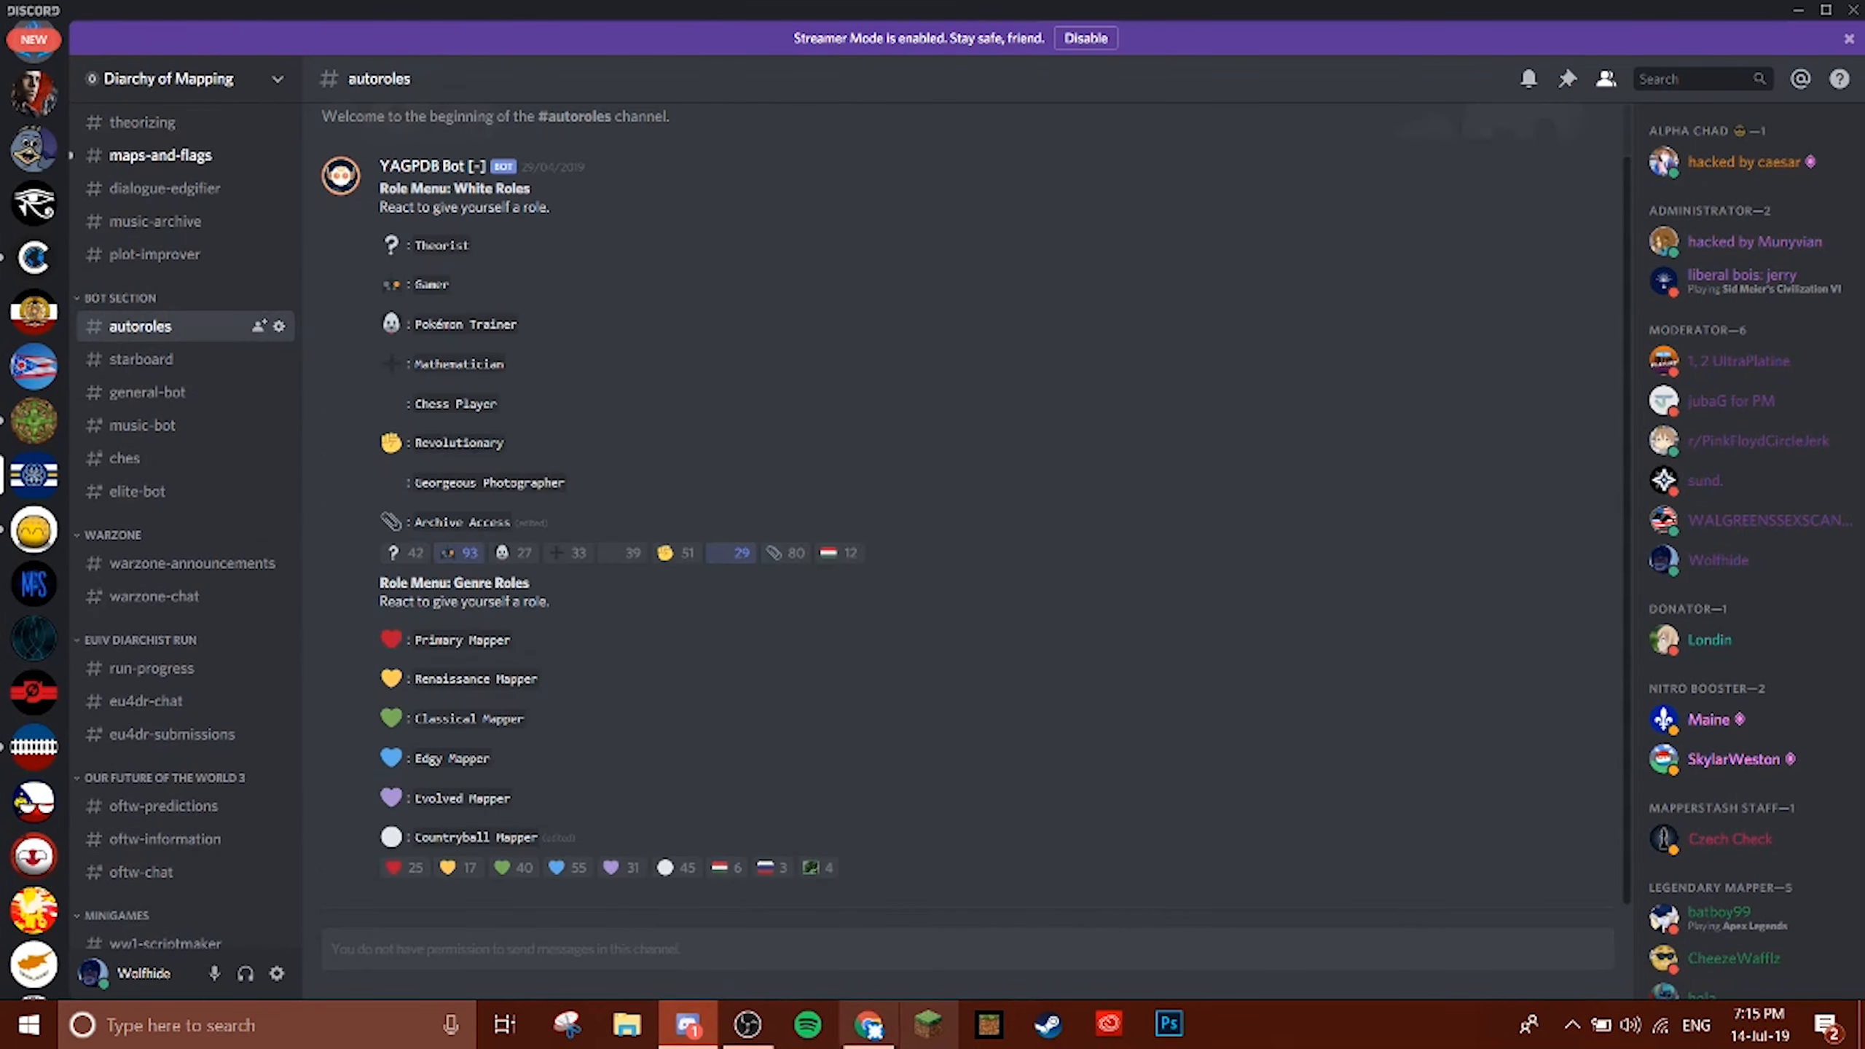
{"action": "left_click", "coordinate": [185, 396]}
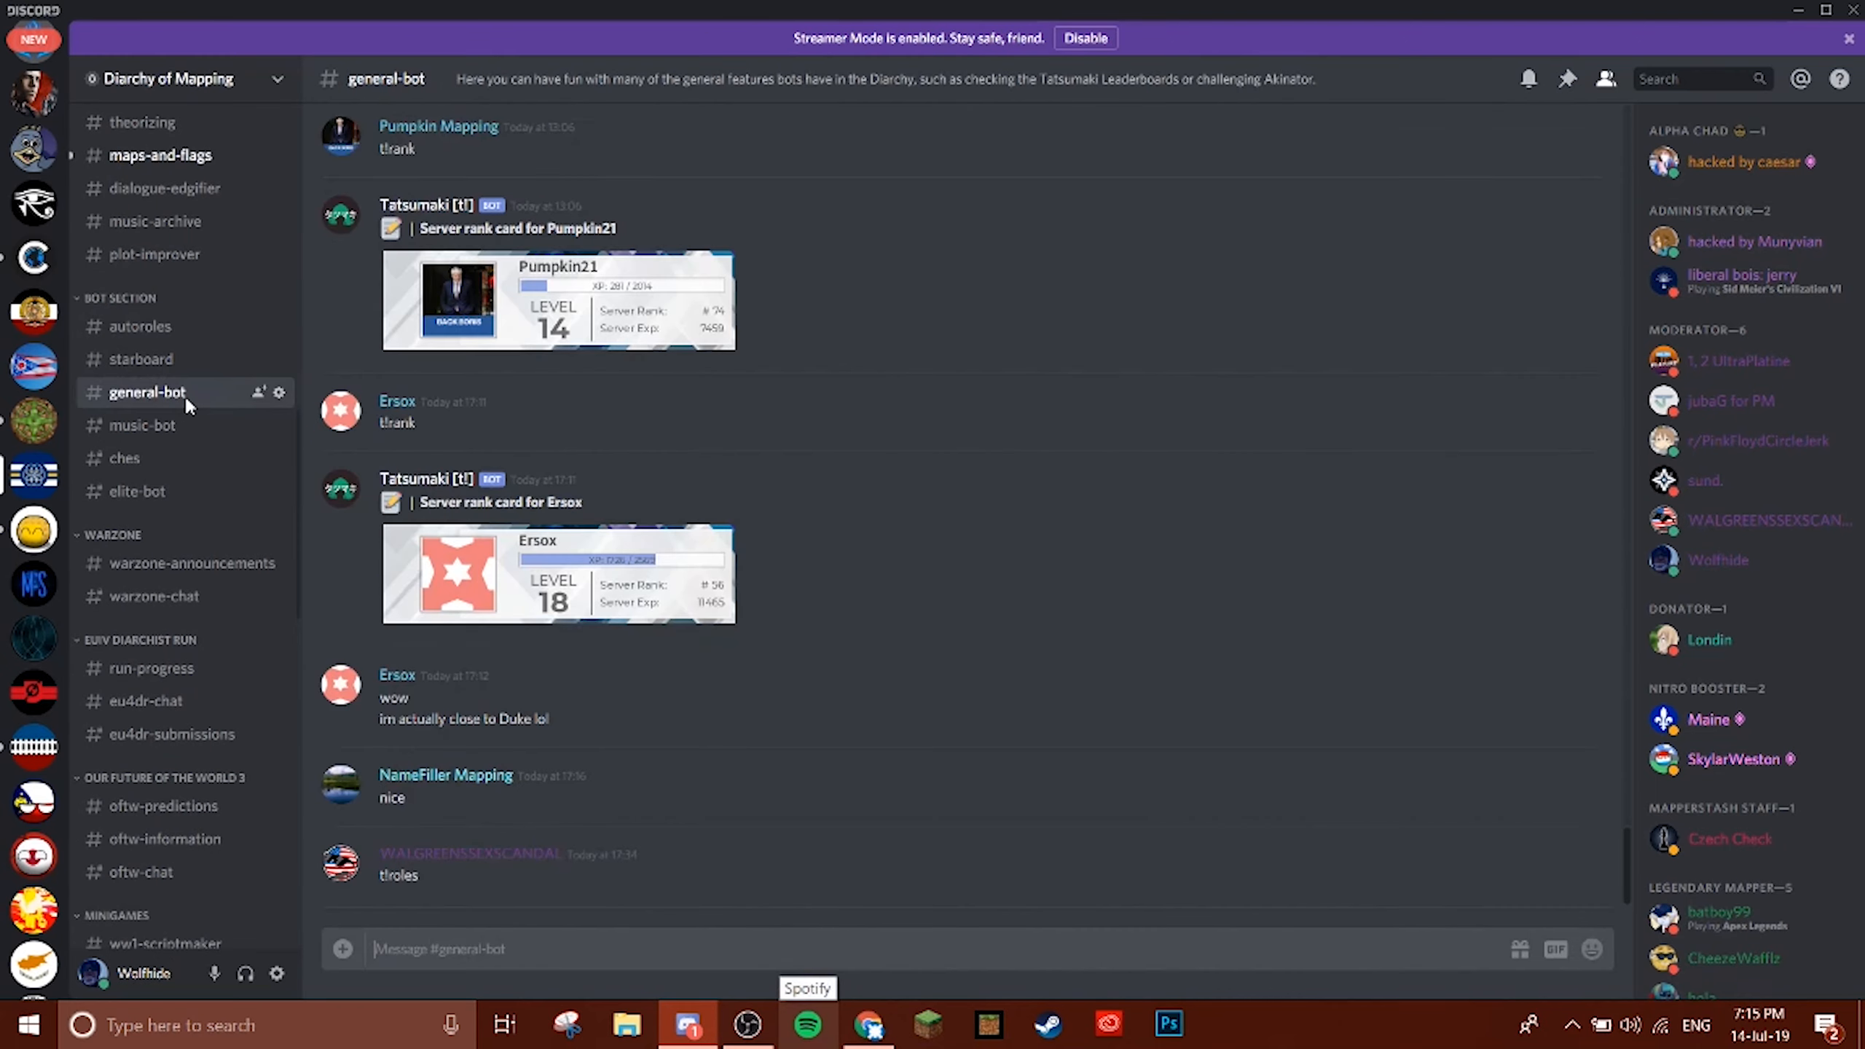
Send the command "+invite" in the channel and highlight SaltBot's reply.
{"action": "type", "text": "+invite"}
{"action": "key", "text": "Return"}
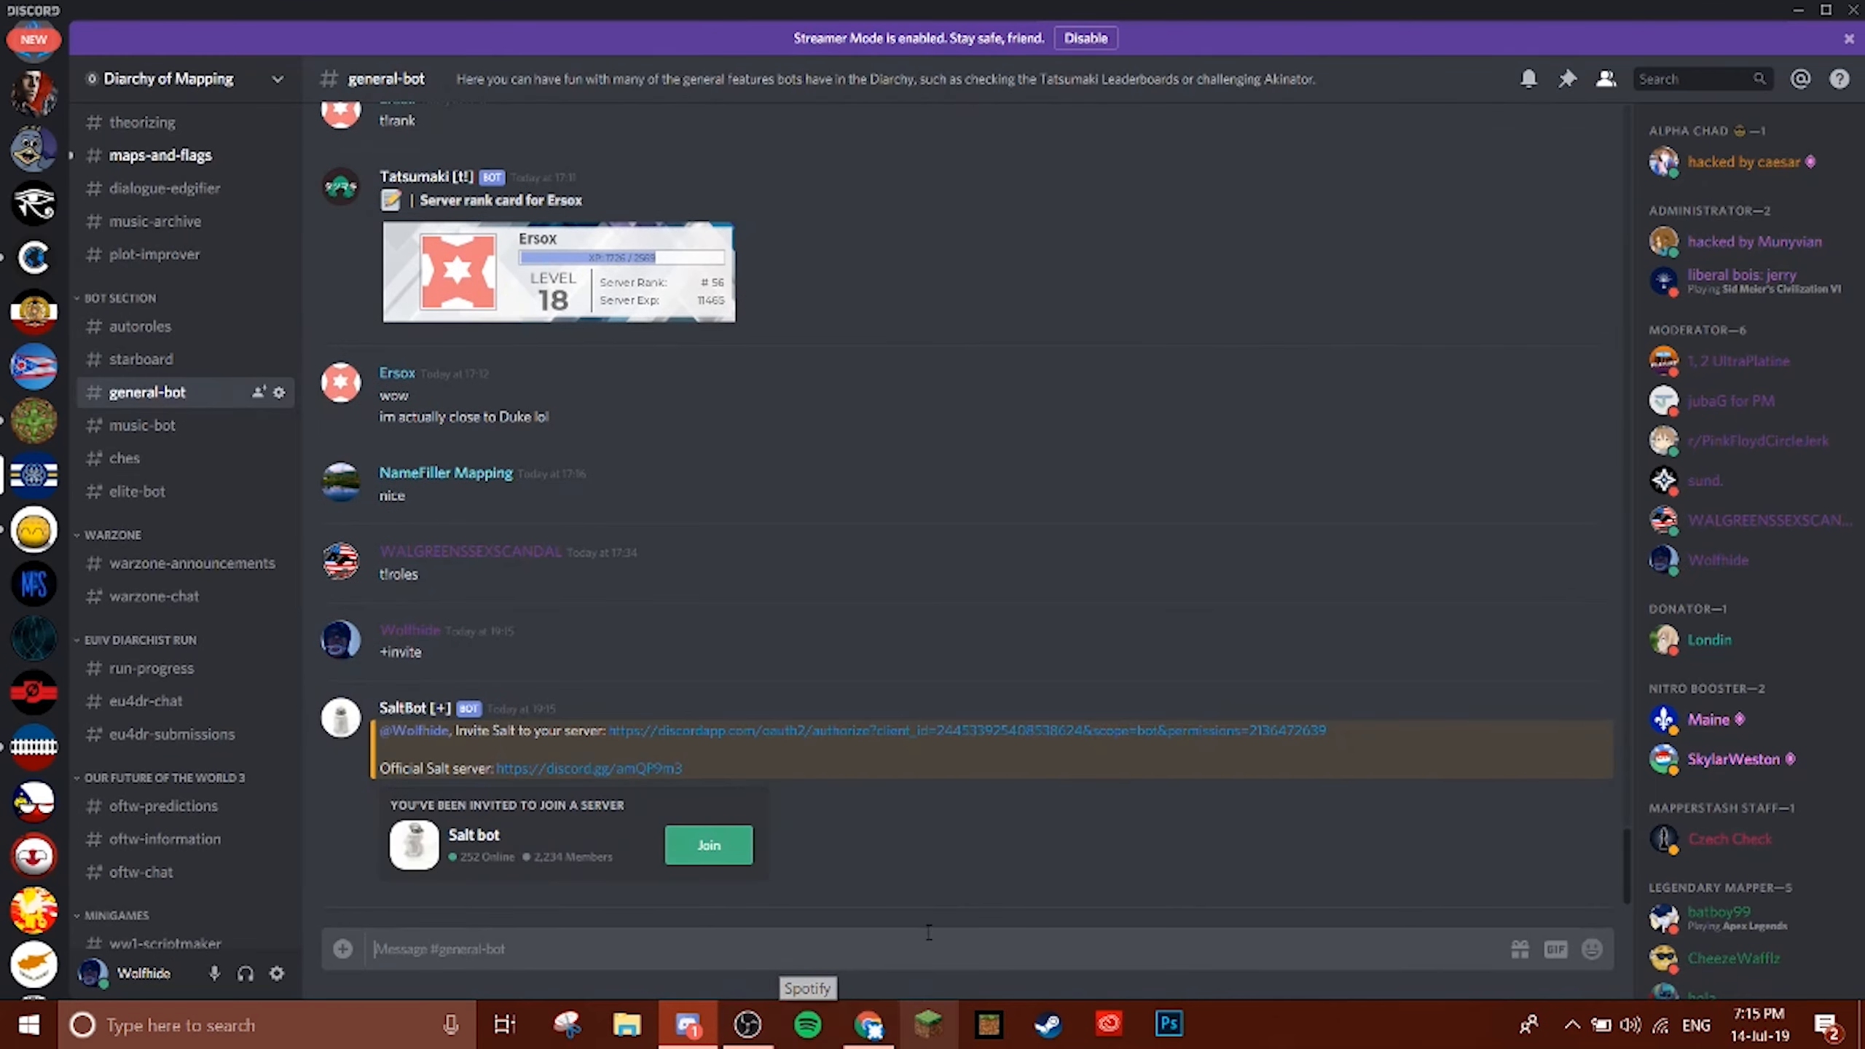
{"action": "left_click_drag", "start_coordinate": [661, 816], "coordinate": [489, 706]}
Switch to Chrome and search the web for "saltbot discord invite" in a new tab.
{"action": "left_click", "coordinate": [862, 731]}
{"action": "left_click", "coordinate": [618, 20]}
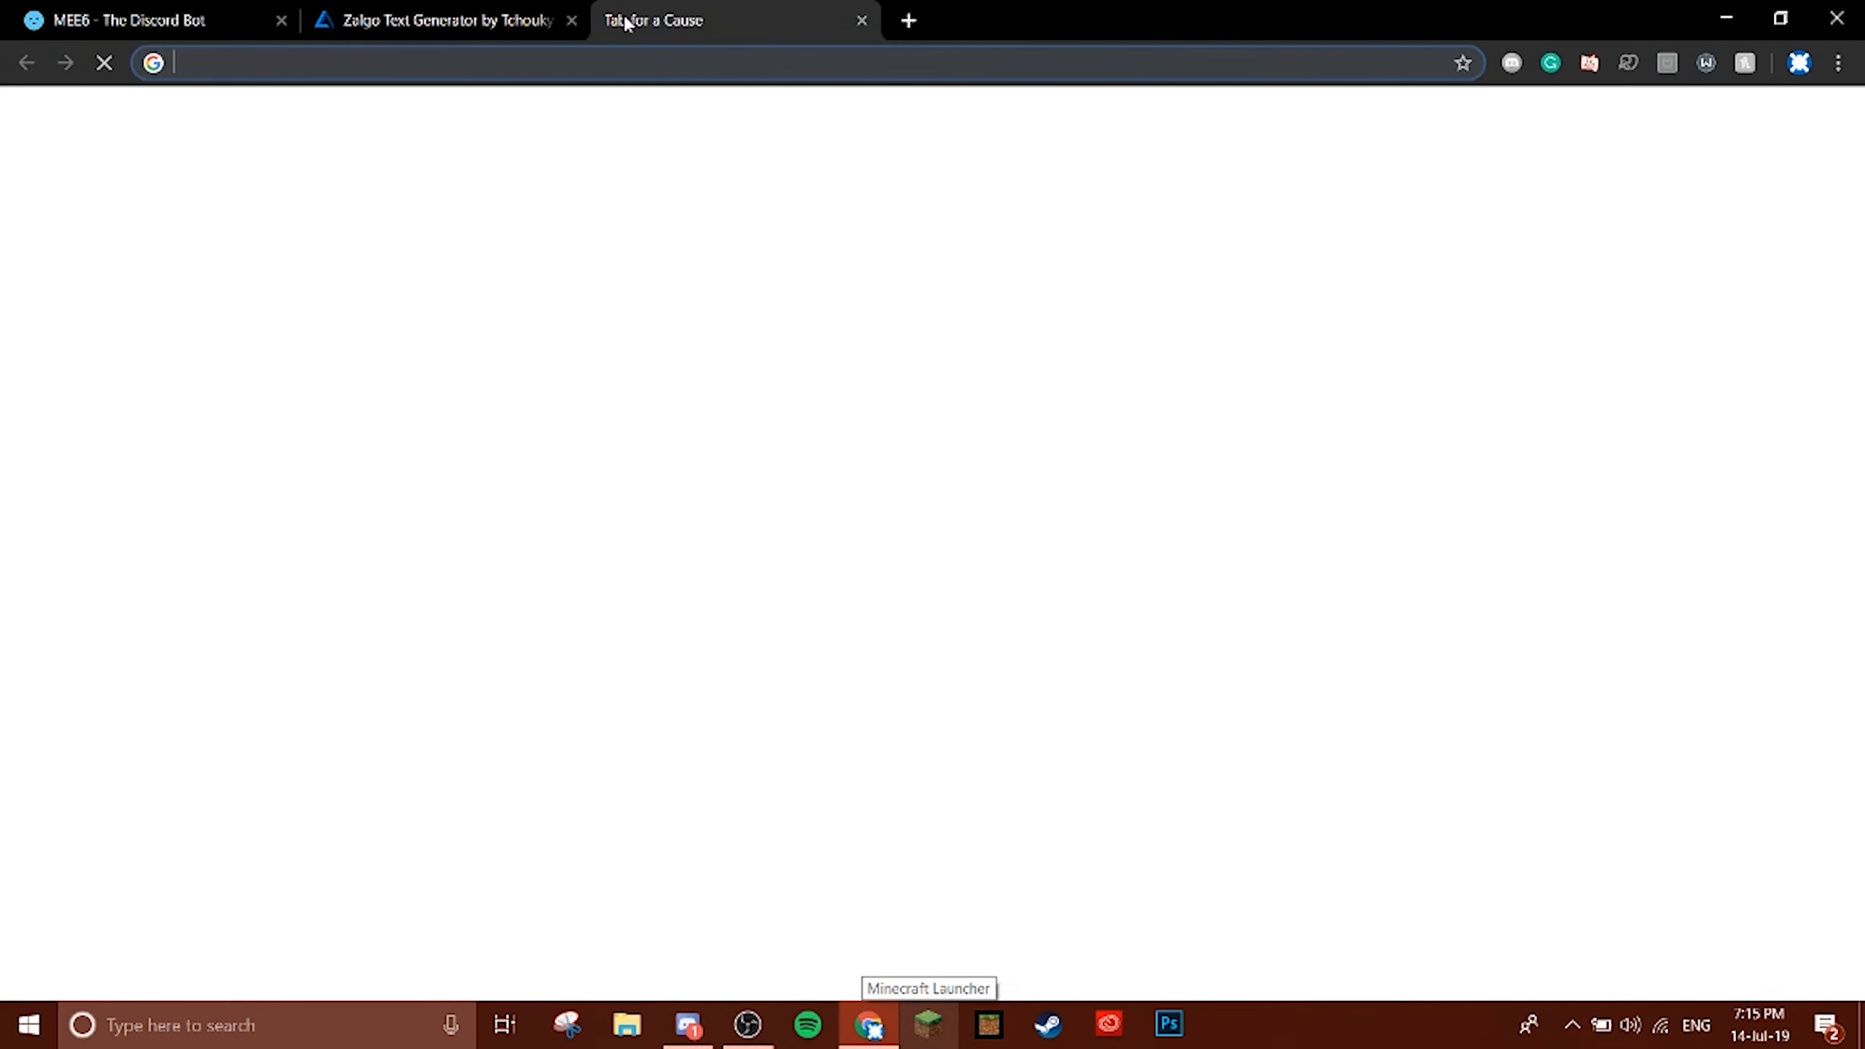
{"action": "type", "text": "salt b"}
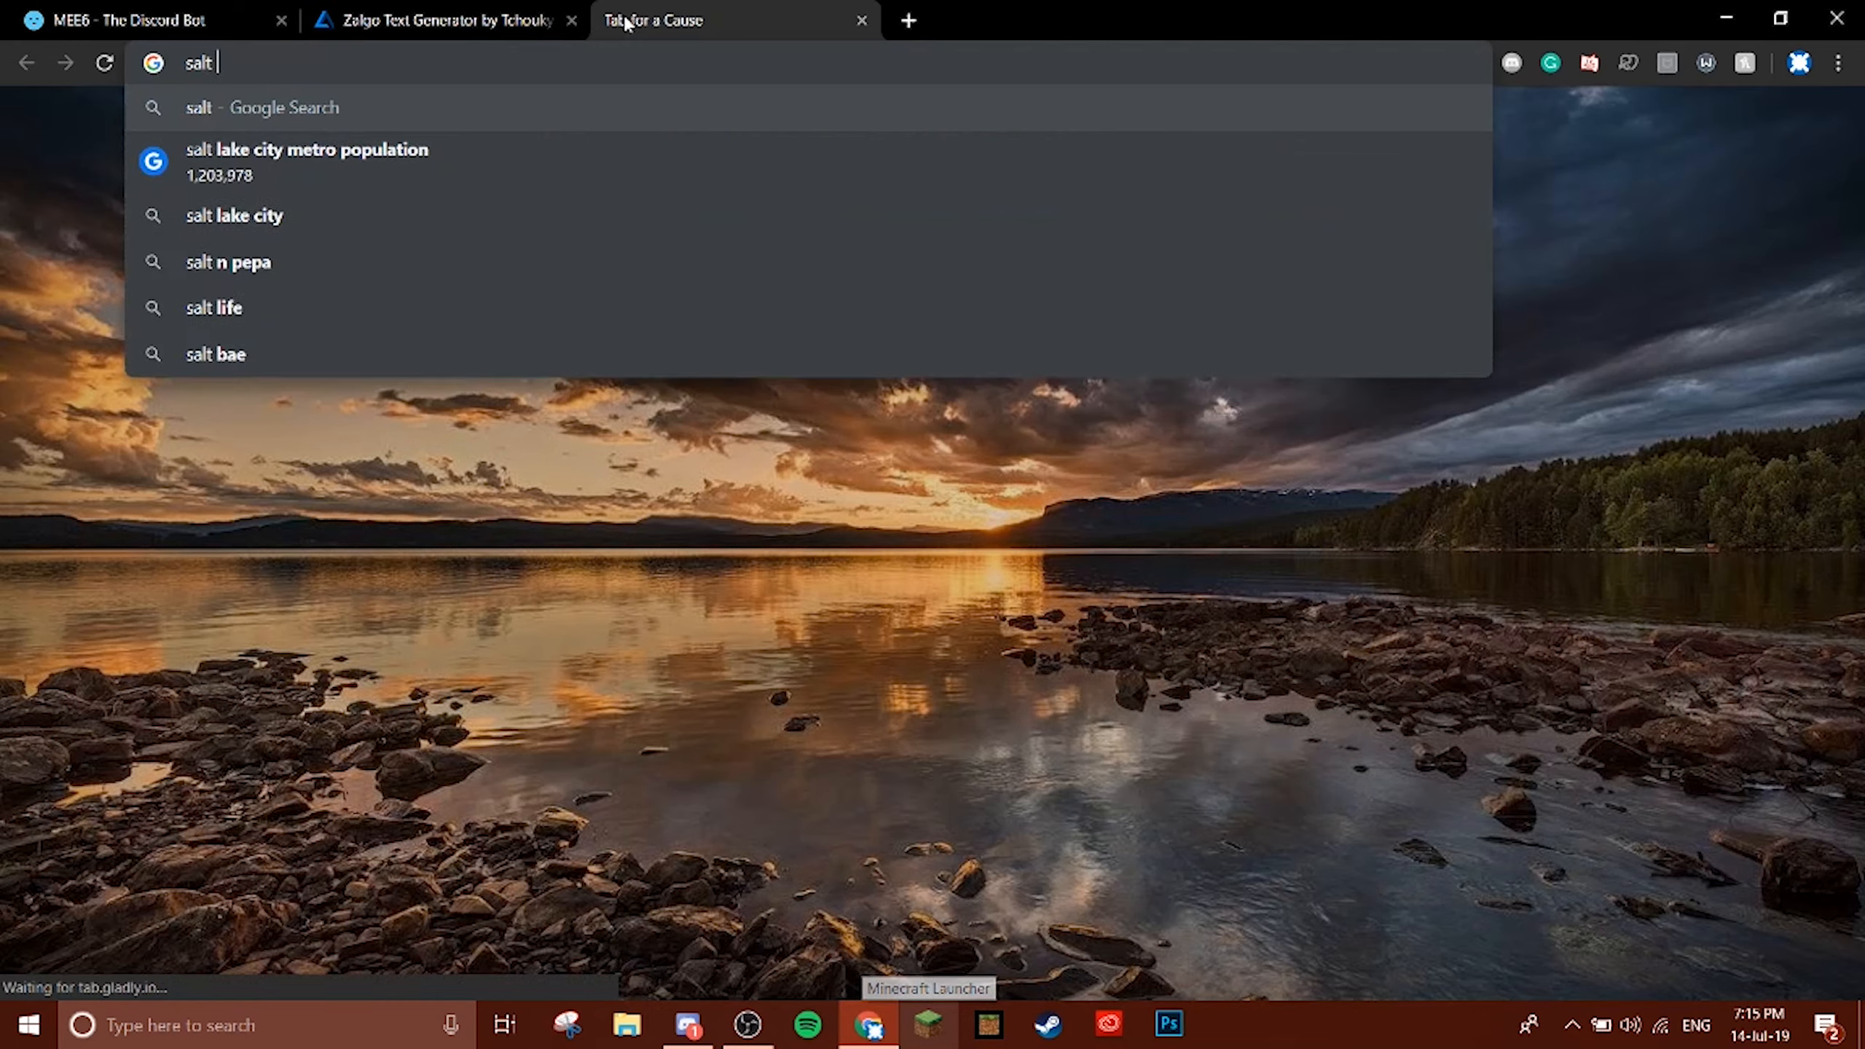
{"action": "key", "text": "BackSpace"}
{"action": "key", "text": "BackSpace"}
{"action": "key", "text": "BackSpace"}
{"action": "type", "text": "b"}
{"action": "key", "text": "BackSpace"}
{"action": "type", "text": "gt"}
{"action": "key", "text": "BackSpace"}
{"action": "key", "text": "BackSpace"}
{"action": "type", "text": "tvb"}
{"action": "key", "text": "BackSpace"}
{"action": "key", "text": "BackSpace"}
{"action": "type", "text": "bot "}
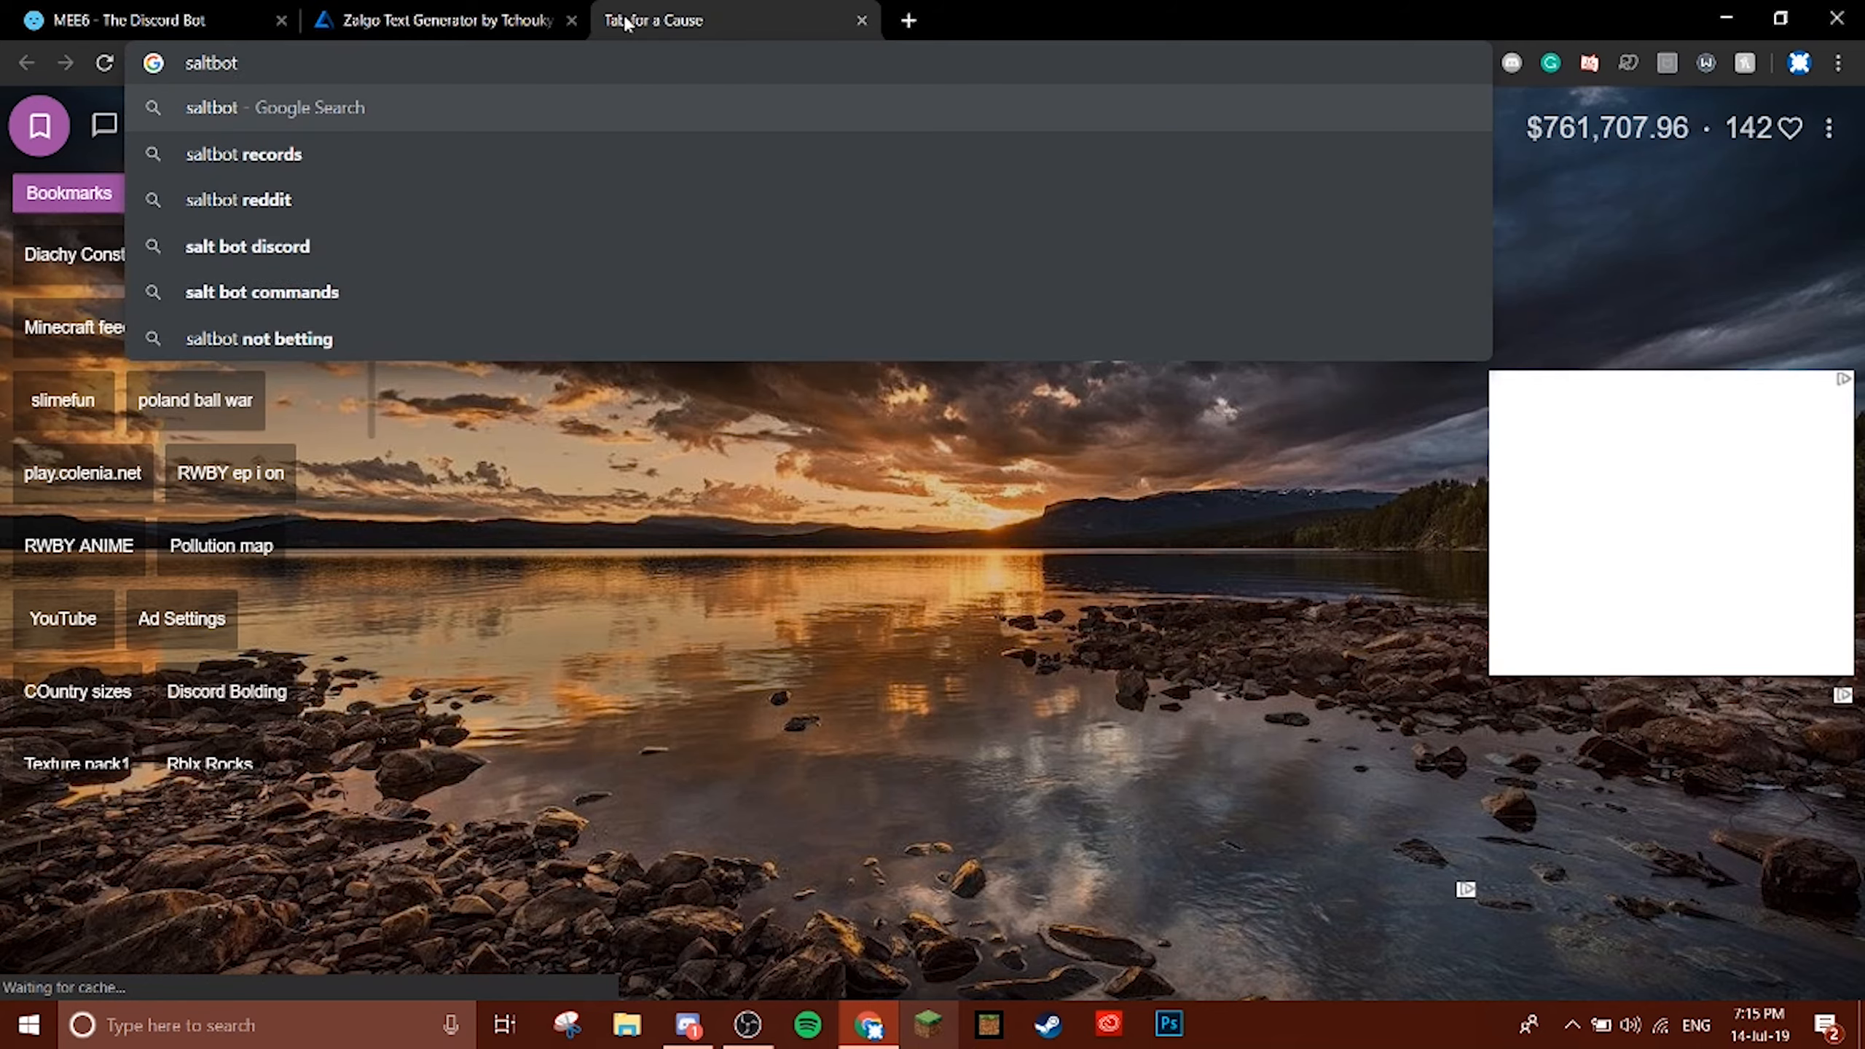
{"action": "type", "text": "disc"}
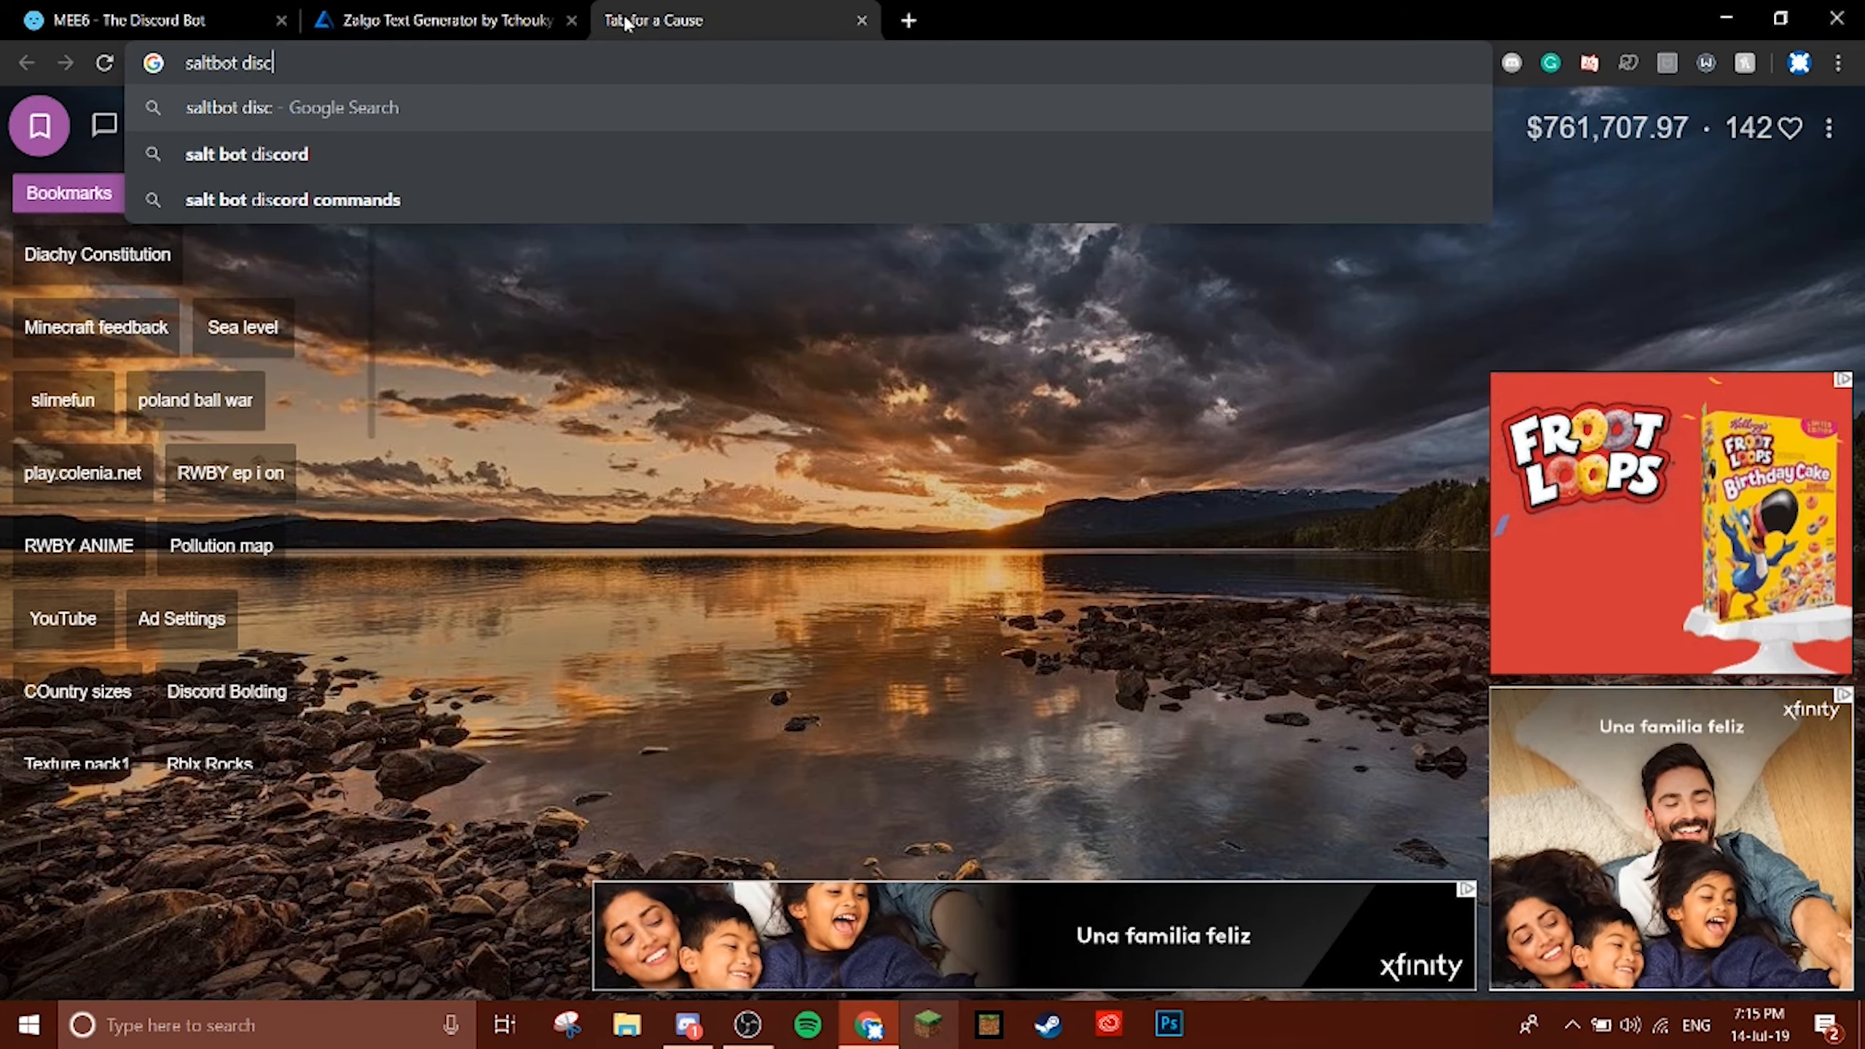
{"action": "type", "text": "ord invite"}
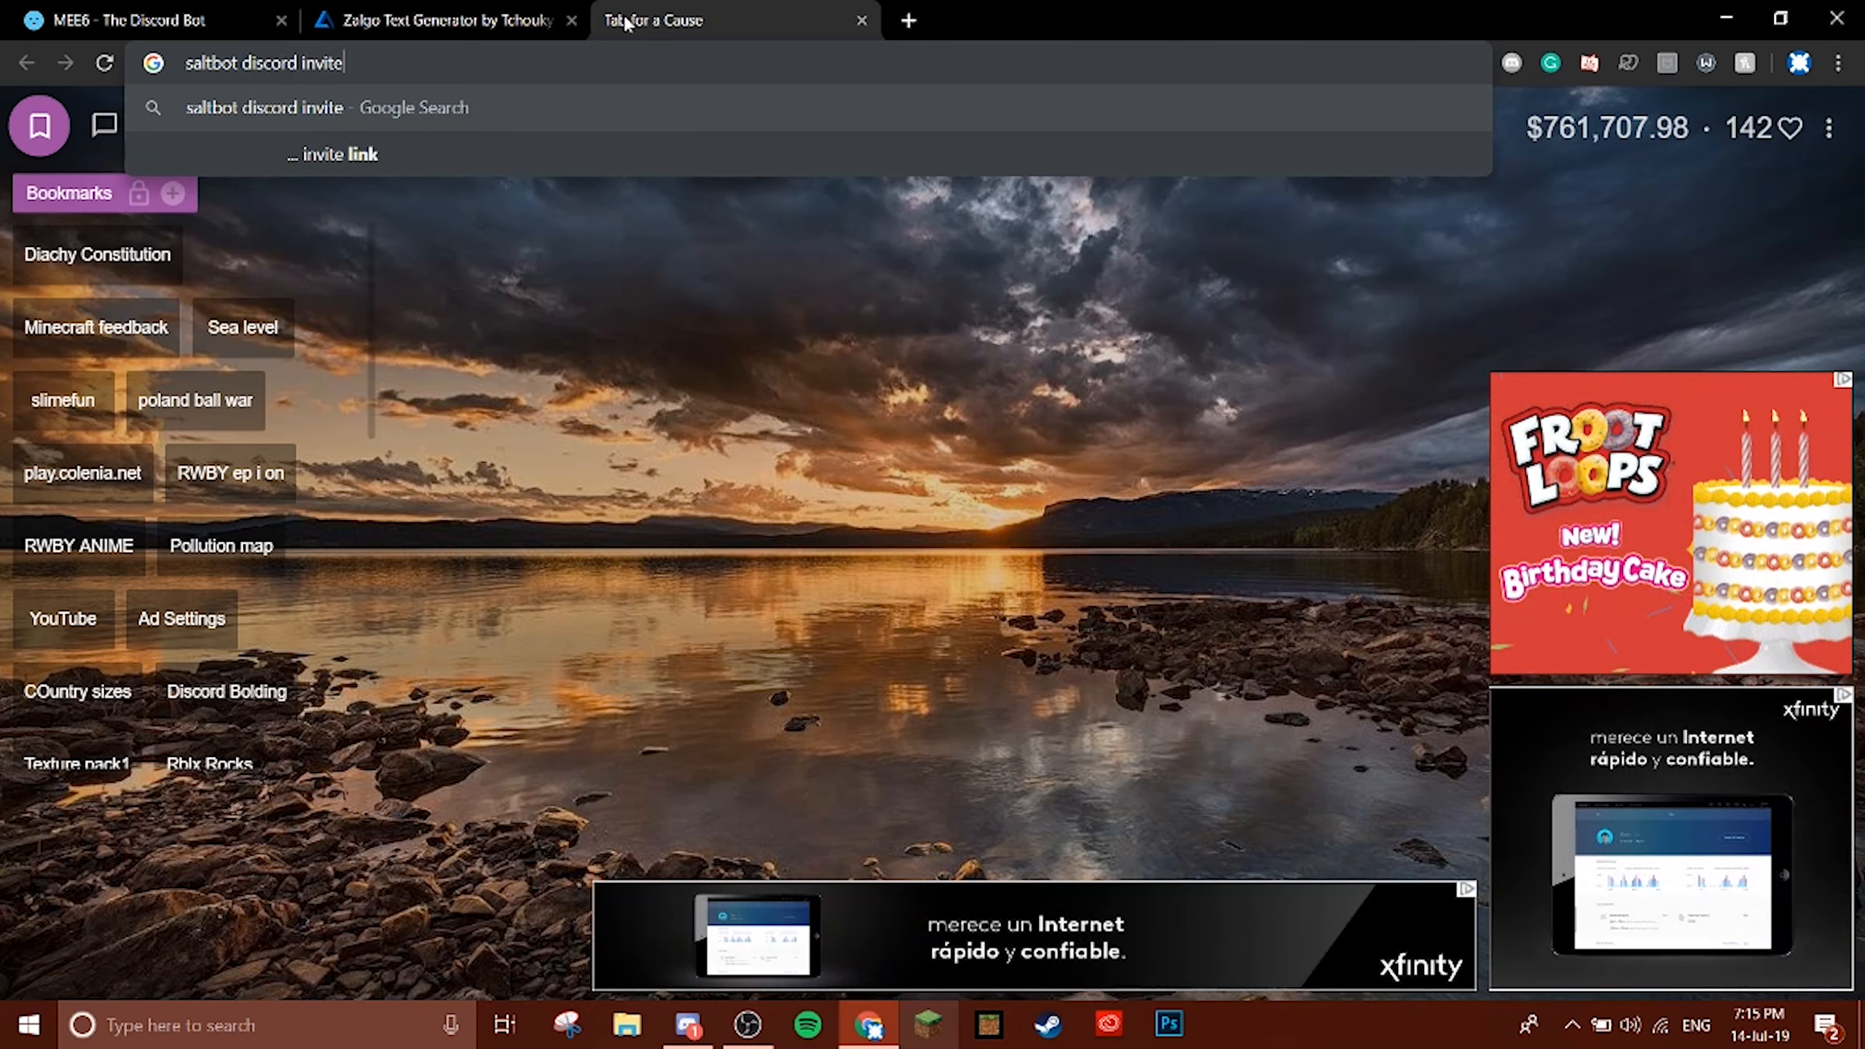
{"action": "key", "text": "Return"}
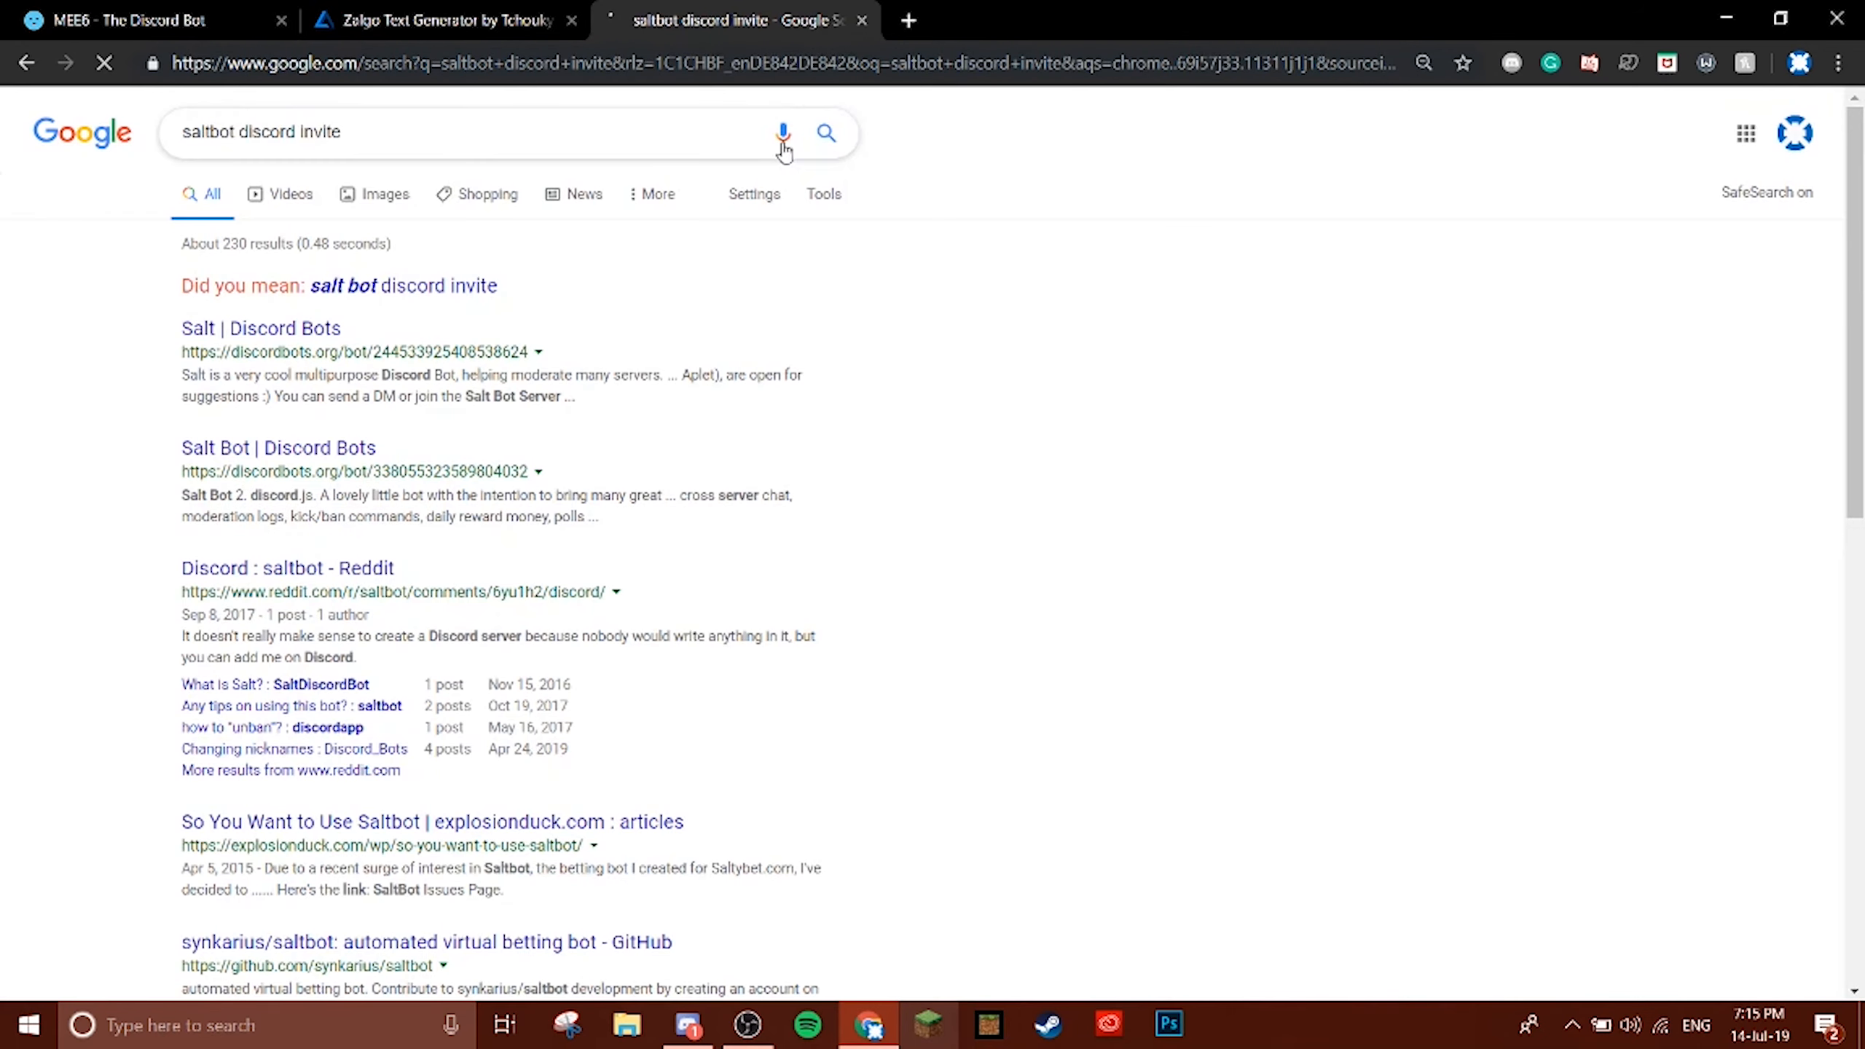
Open the Salt listing on Discord Bots, start its invite and choose Zxcghjkl; as the server for the bot.
{"action": "left_click", "coordinate": [317, 336]}
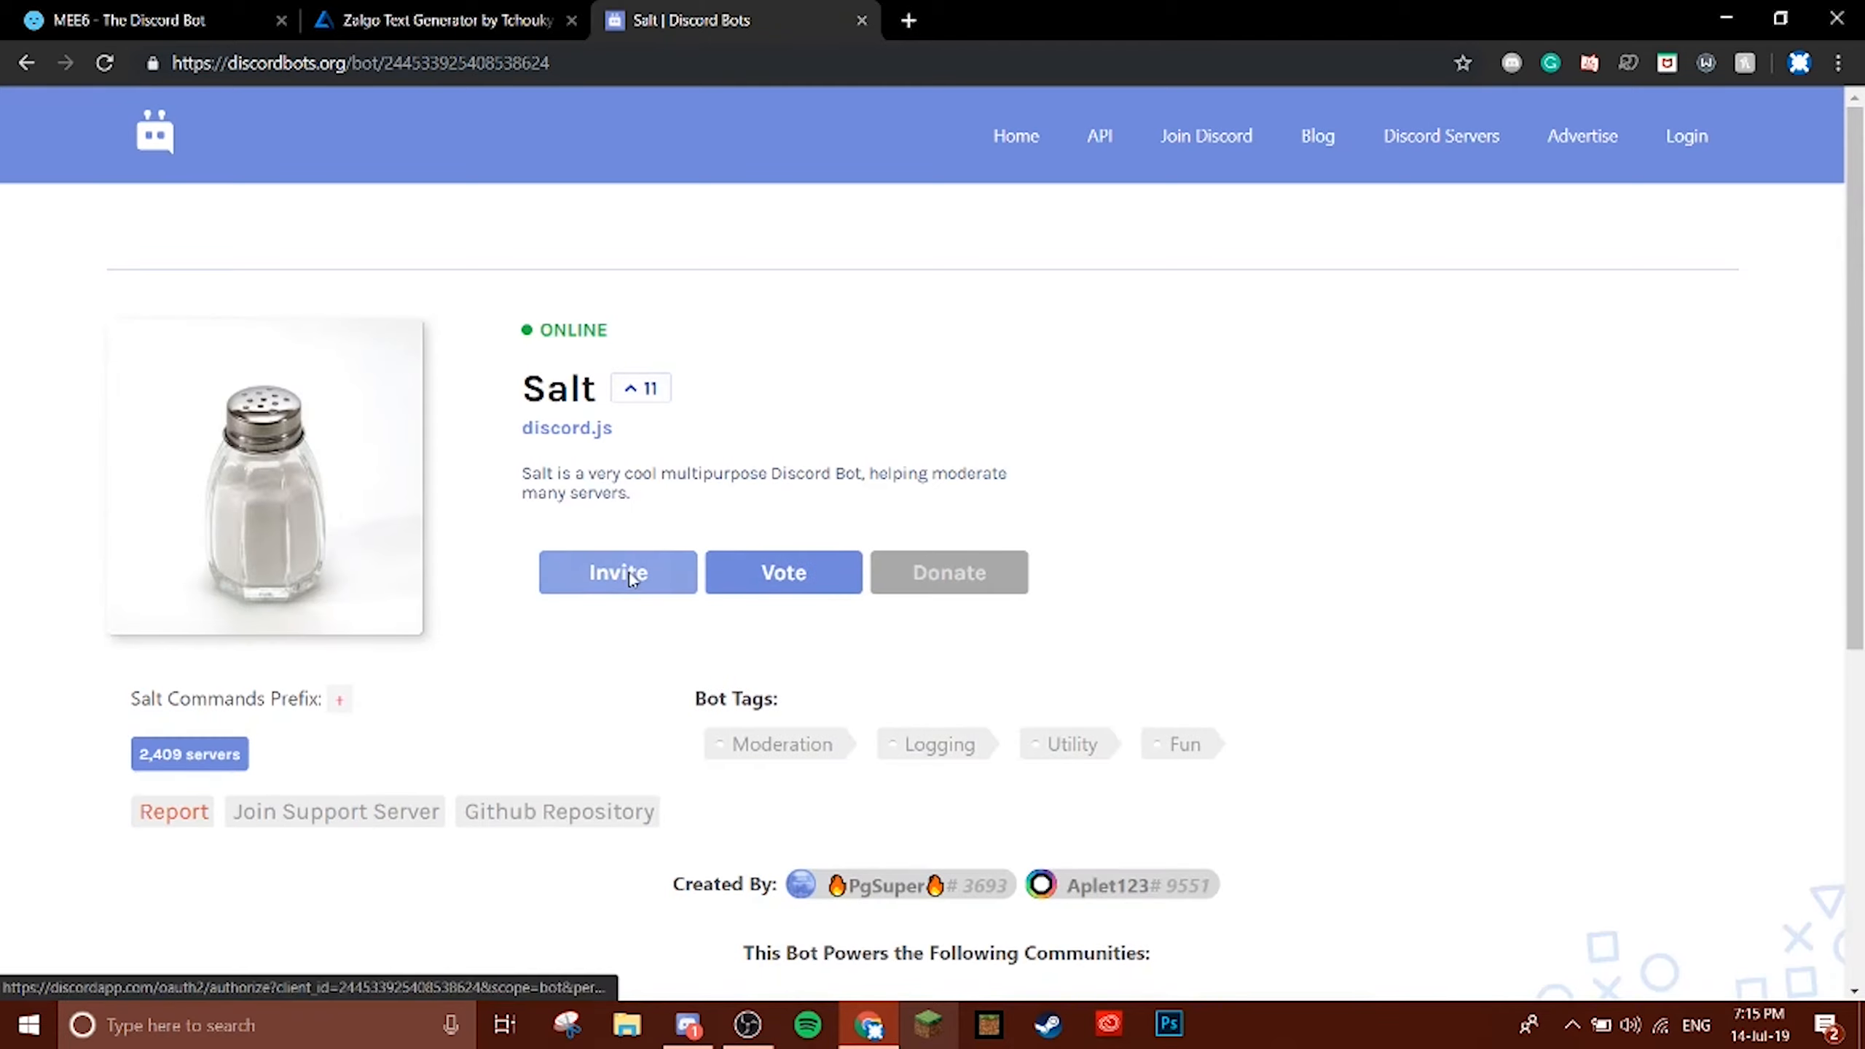
{"action": "left_click", "coordinate": [624, 581]}
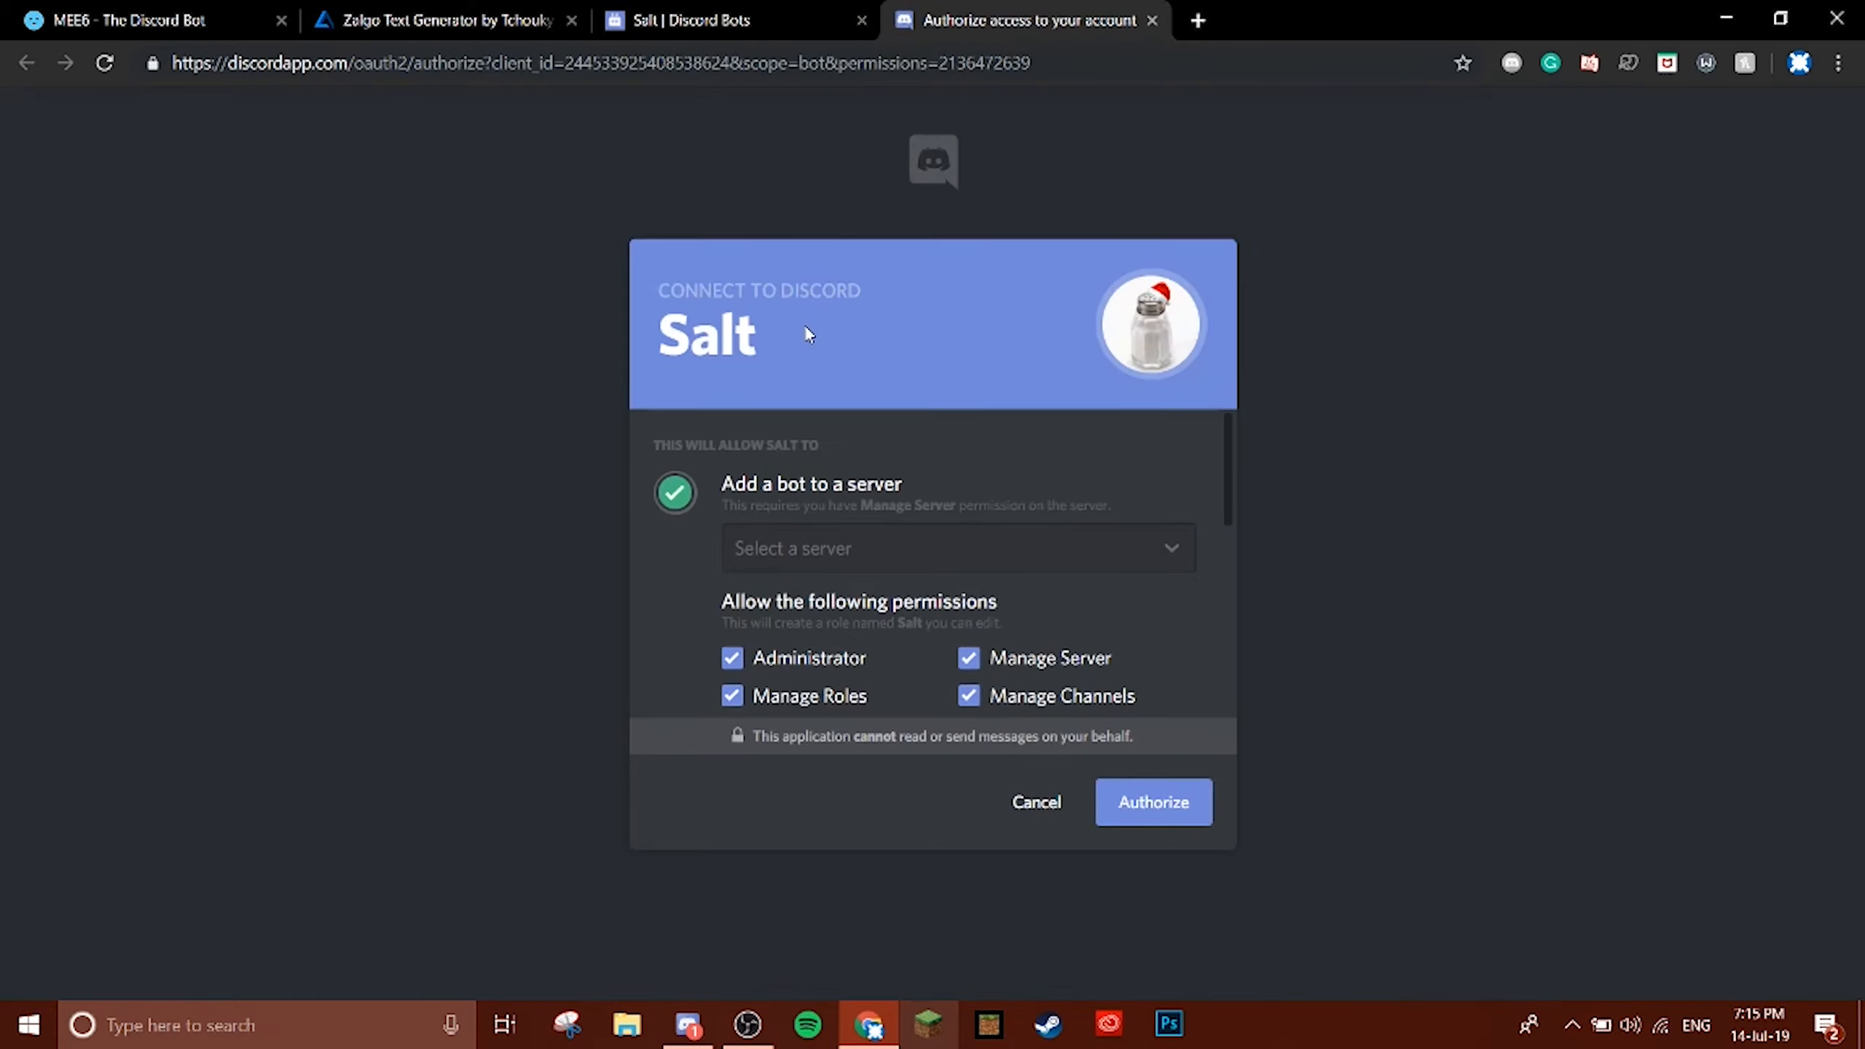
{"action": "left_click", "coordinate": [886, 545]}
{"action": "scroll", "coordinate": [816, 621], "scroll_direction": "down", "scroll_amount": 3}
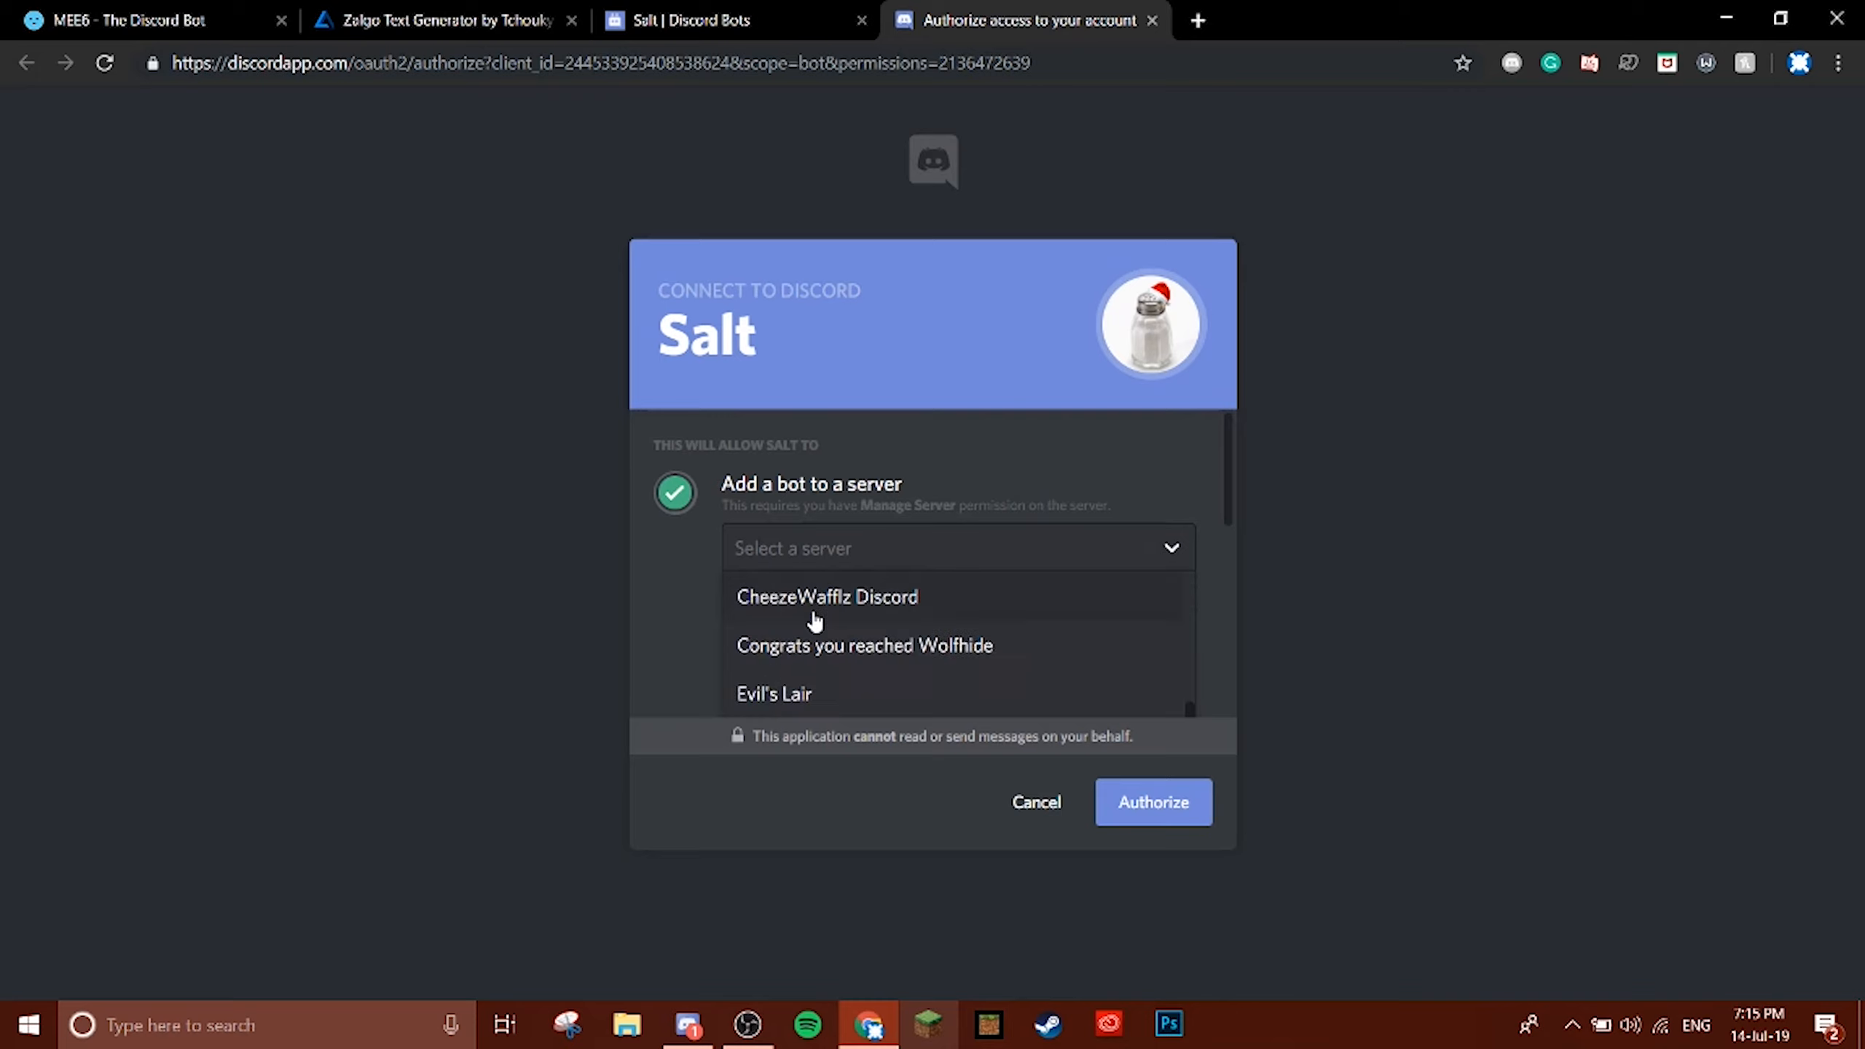
{"action": "scroll", "coordinate": [816, 639], "scroll_direction": "up", "scroll_amount": 2}
{"action": "scroll", "coordinate": [810, 639], "scroll_direction": "down", "scroll_amount": 3}
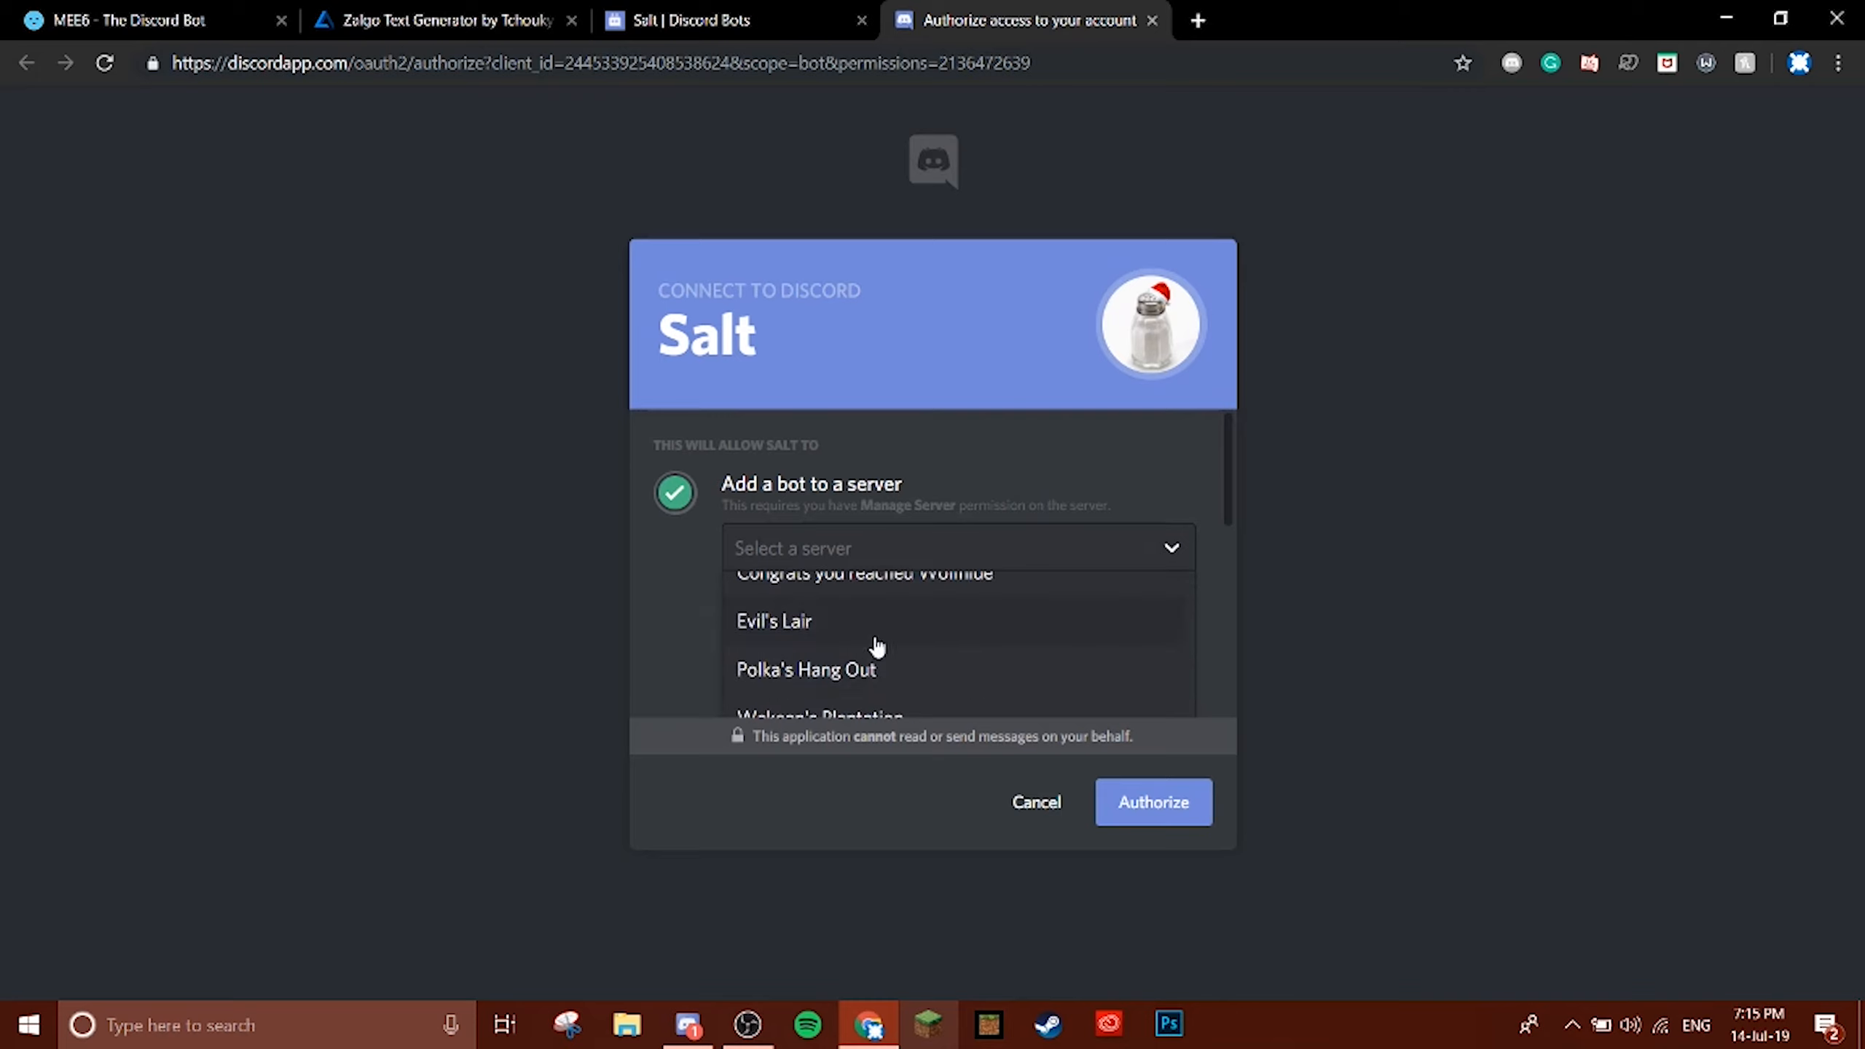
{"action": "scroll", "coordinate": [881, 658], "scroll_direction": "up", "scroll_amount": 4}
{"action": "scroll", "coordinate": [846, 698], "scroll_direction": "down", "scroll_amount": 3}
{"action": "scroll", "coordinate": [846, 695], "scroll_direction": "up", "scroll_amount": 3}
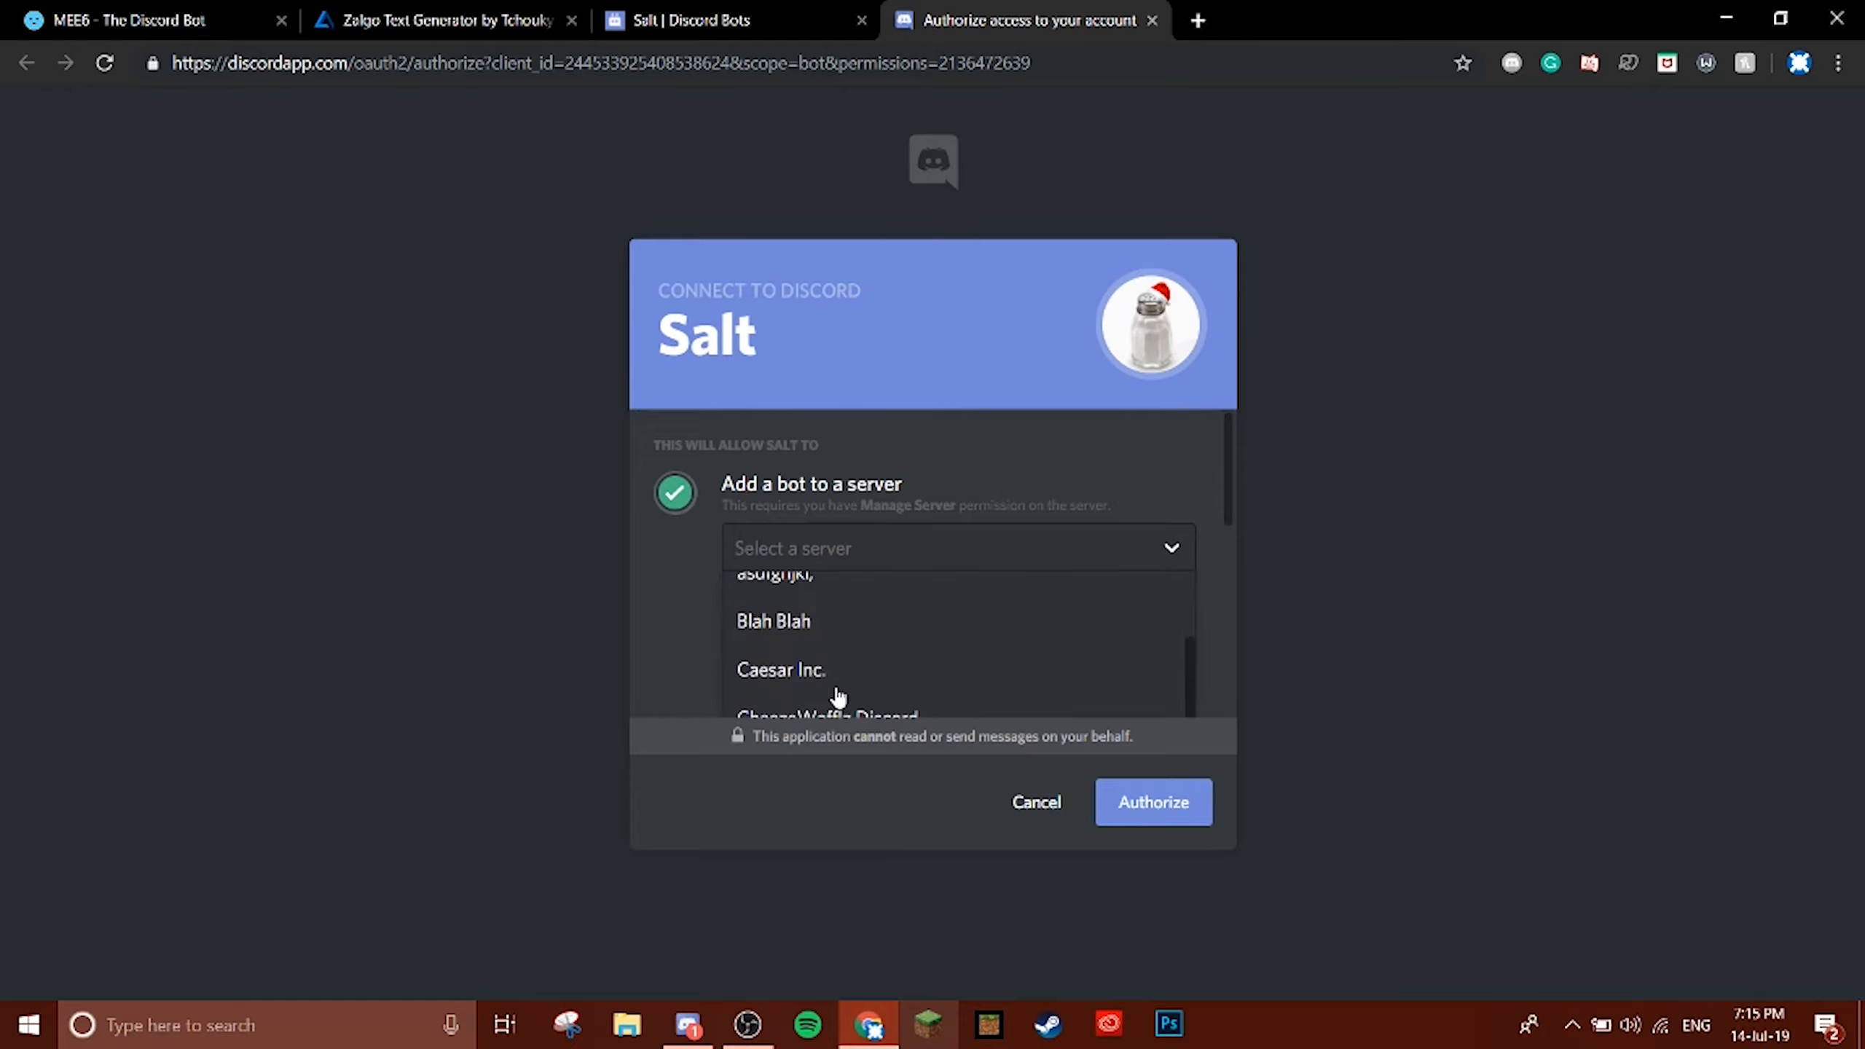
{"action": "scroll", "coordinate": [844, 646], "scroll_direction": "down", "scroll_amount": 7}
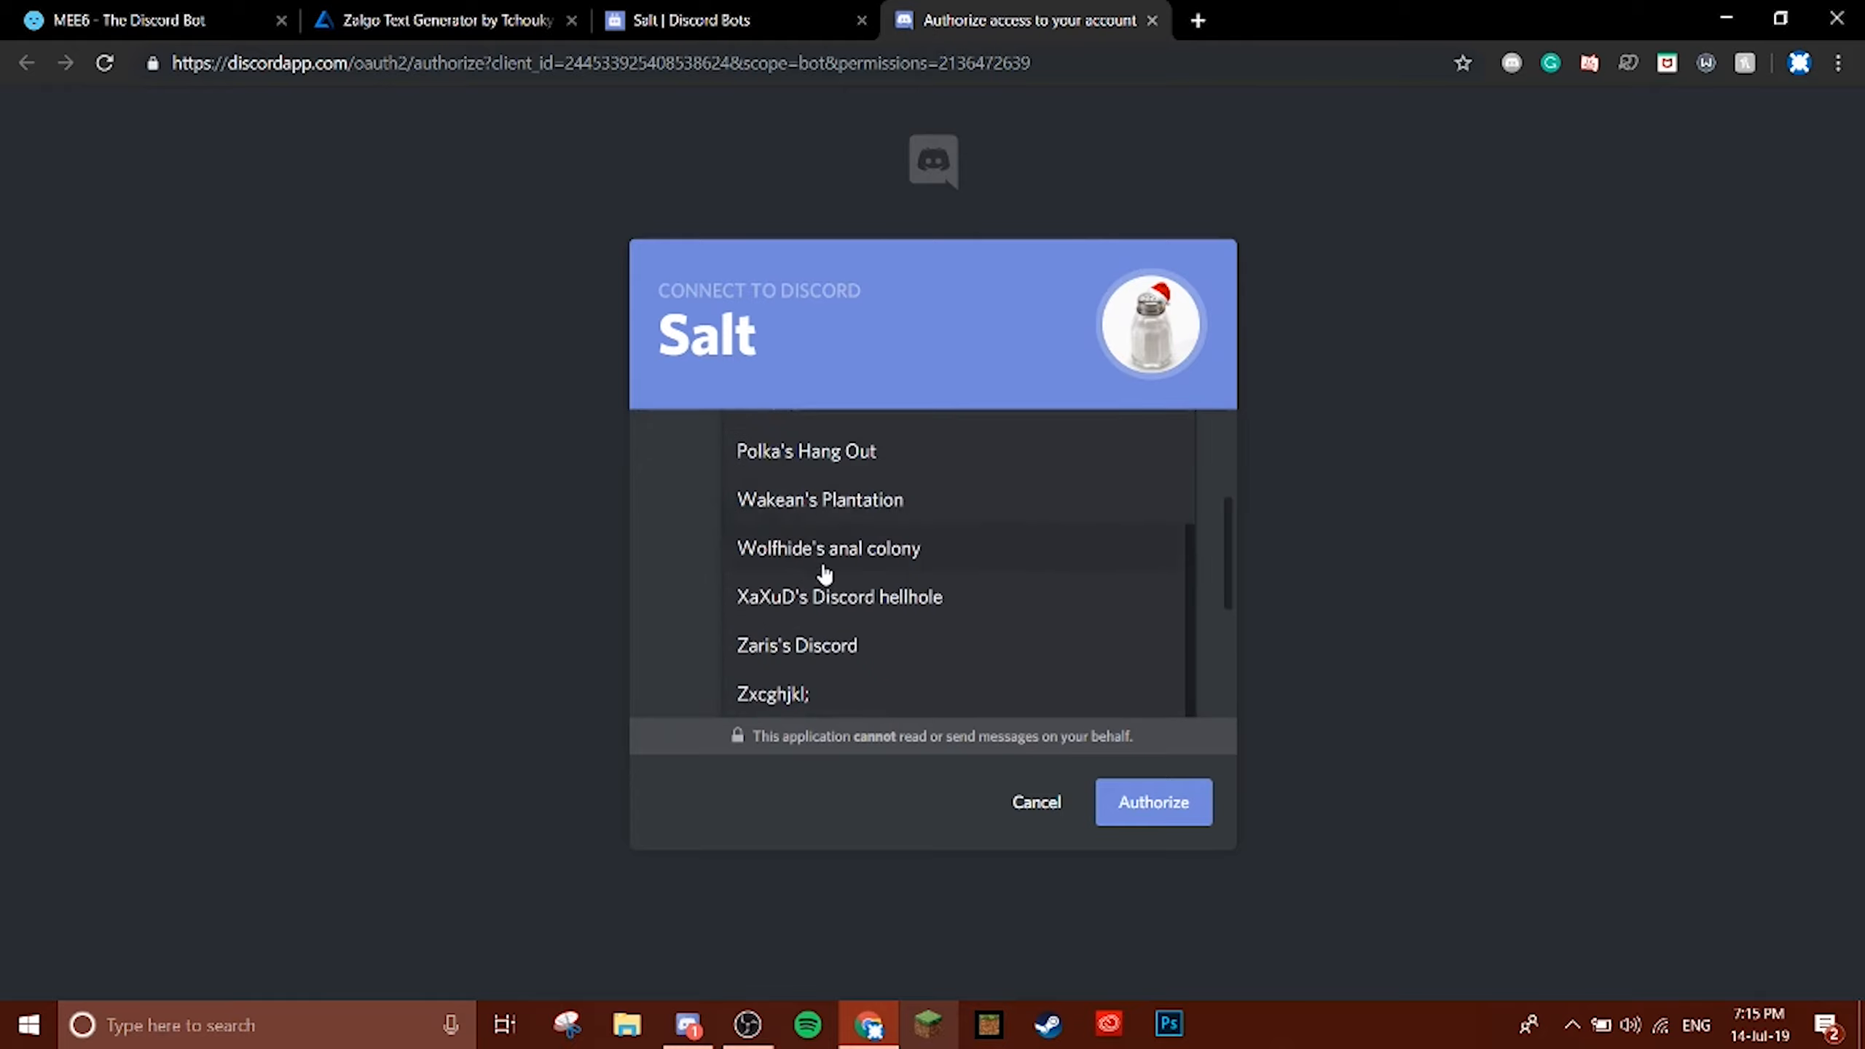
{"action": "scroll", "coordinate": [837, 558], "scroll_direction": "up", "scroll_amount": 1}
{"action": "scroll", "coordinate": [842, 559], "scroll_direction": "down", "scroll_amount": 2}
{"action": "left_click", "coordinate": [813, 567]}
Review the requested permissions, authorize Salt with all of them, and complete the human verification check.
{"action": "scroll", "coordinate": [719, 596], "scroll_direction": "up", "scroll_amount": 1}
{"action": "scroll", "coordinate": [844, 601], "scroll_direction": "up", "scroll_amount": 3}
{"action": "scroll", "coordinate": [954, 609], "scroll_direction": "down", "scroll_amount": 5}
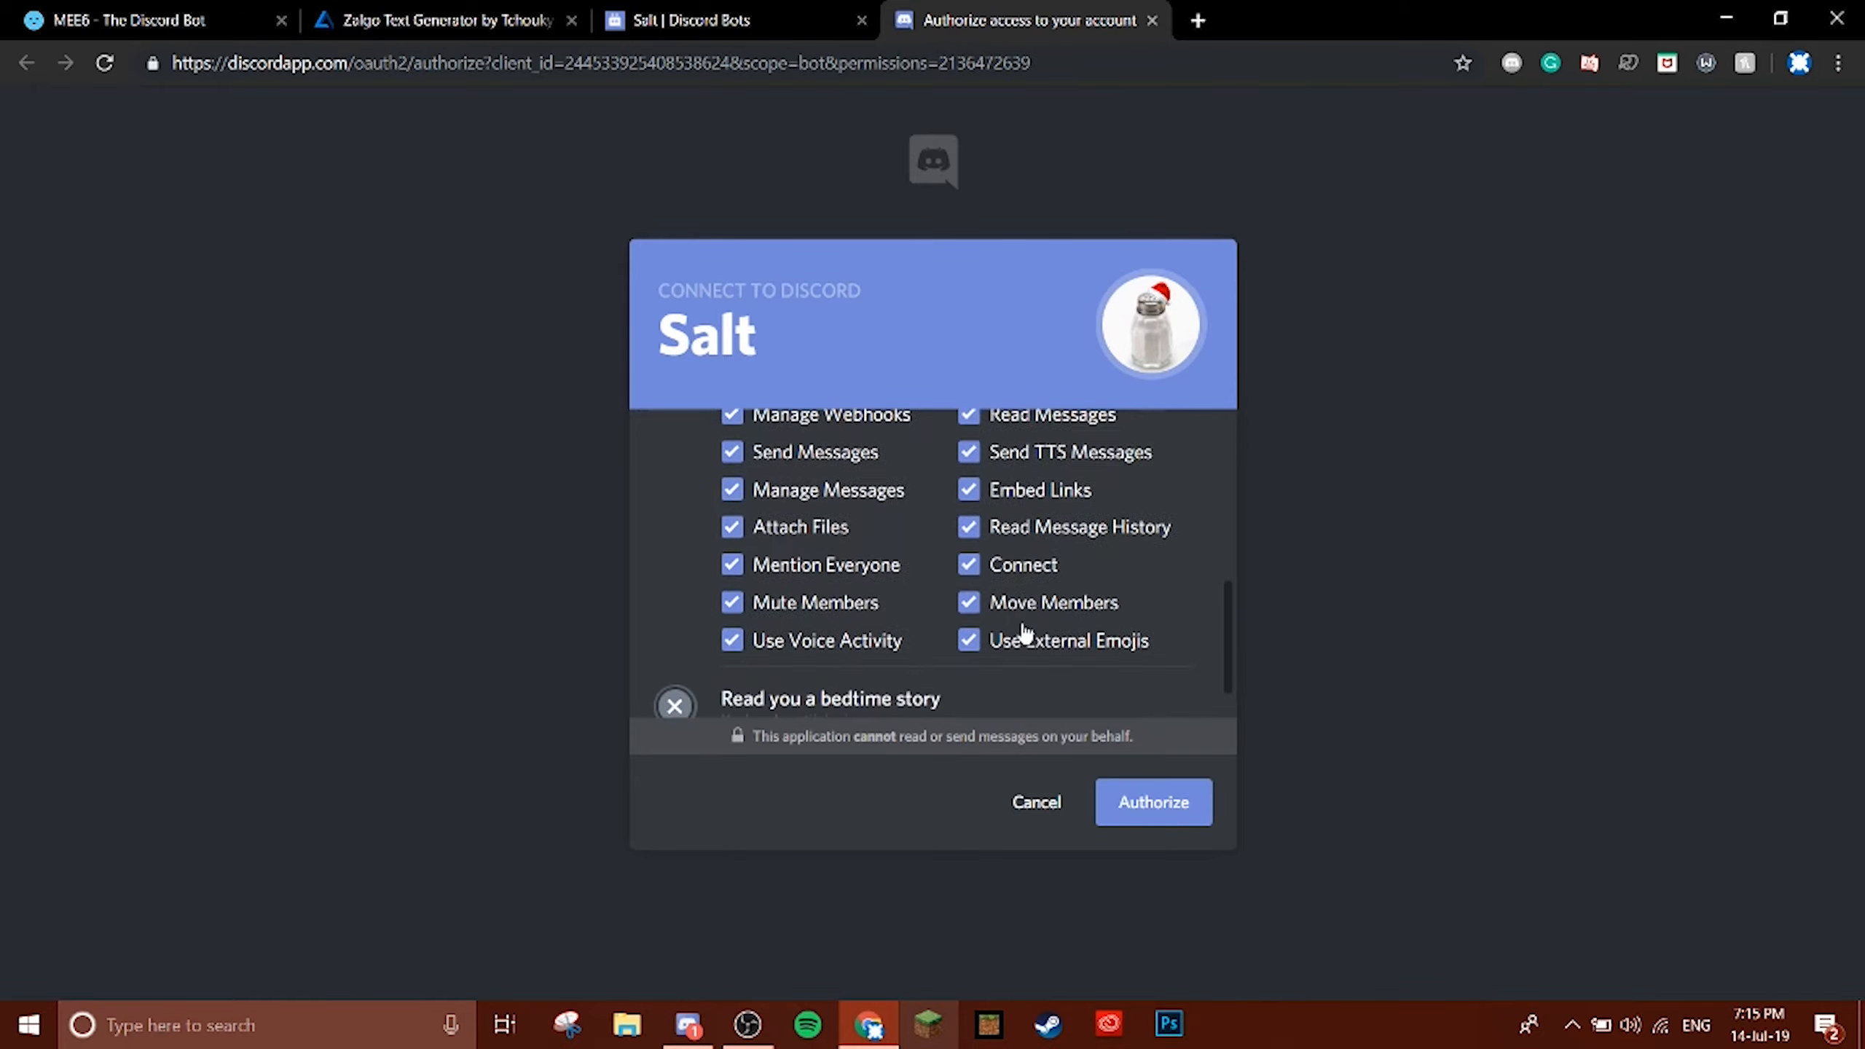
{"action": "scroll", "coordinate": [1064, 661], "scroll_direction": "up", "scroll_amount": 5}
{"action": "left_click", "coordinate": [1149, 802]}
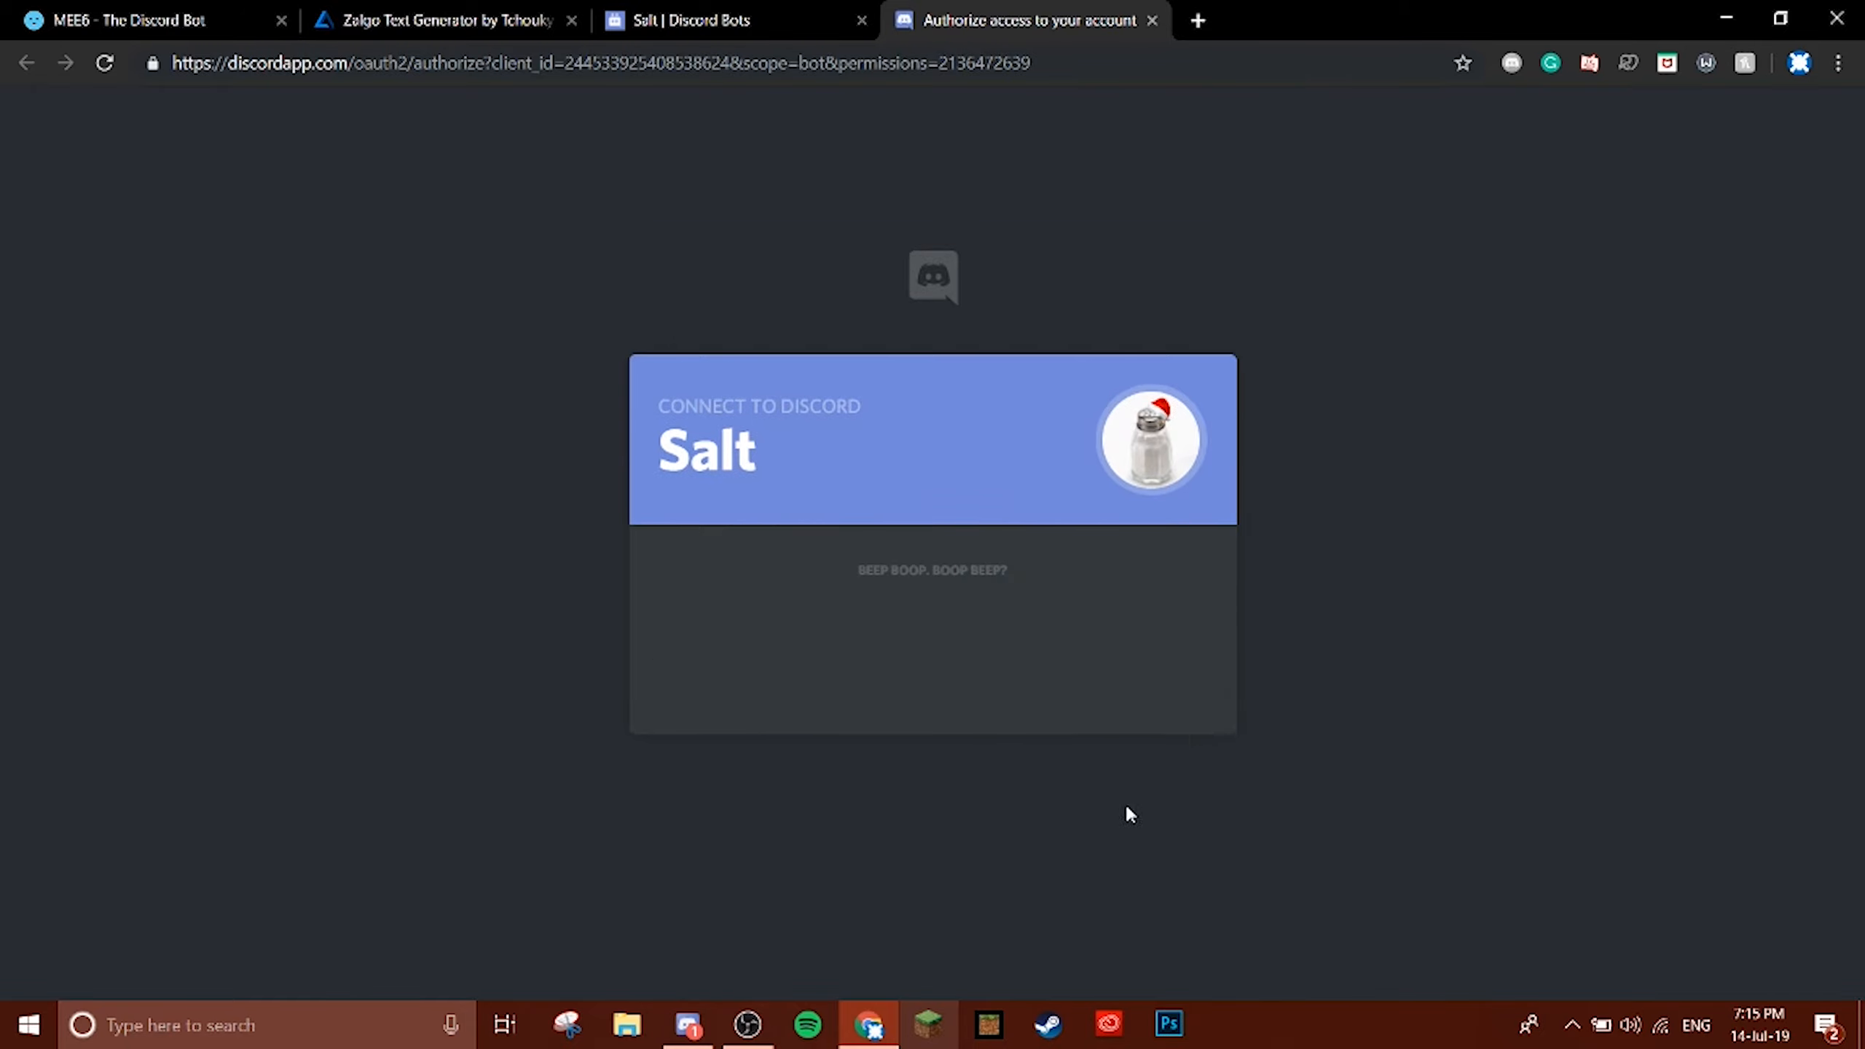
{"action": "left_click", "coordinate": [857, 653]}
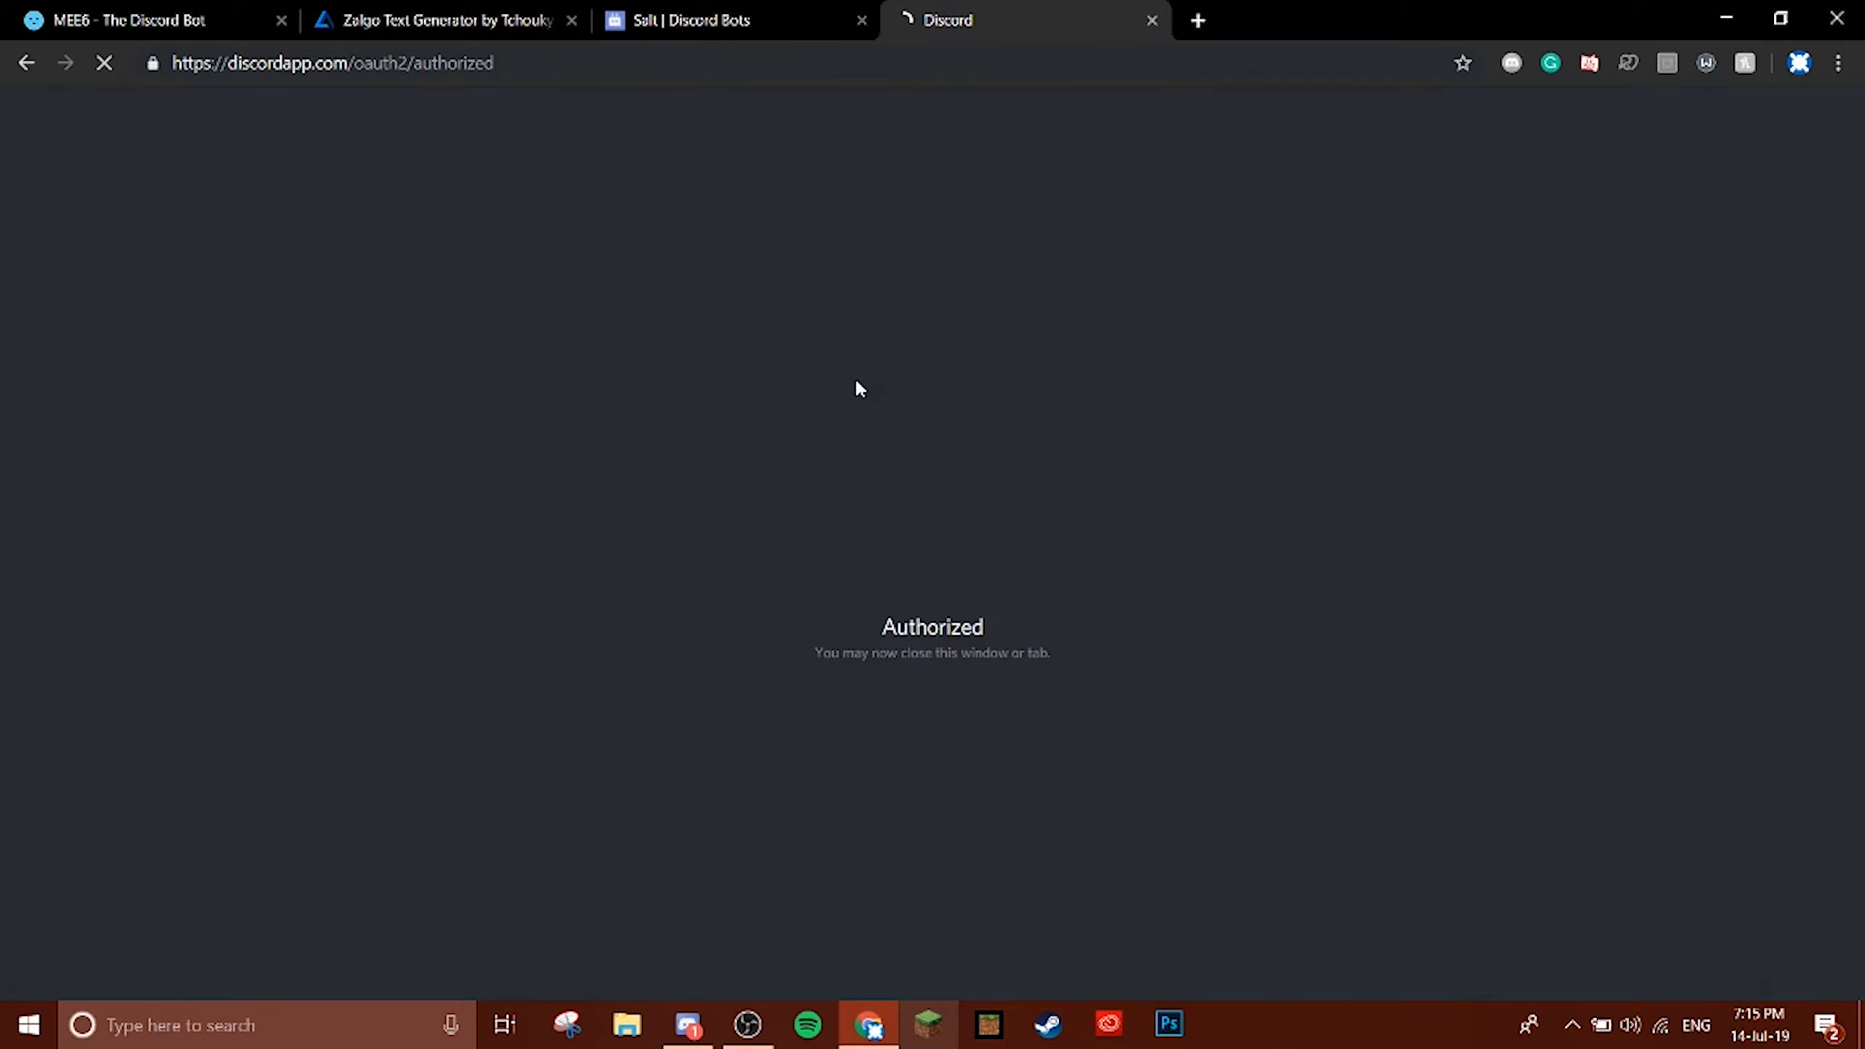
Check the moderator roles, logging channel and auto-moderator settings on the MEE6 Moderator page.
{"action": "left_click", "coordinate": [257, 19]}
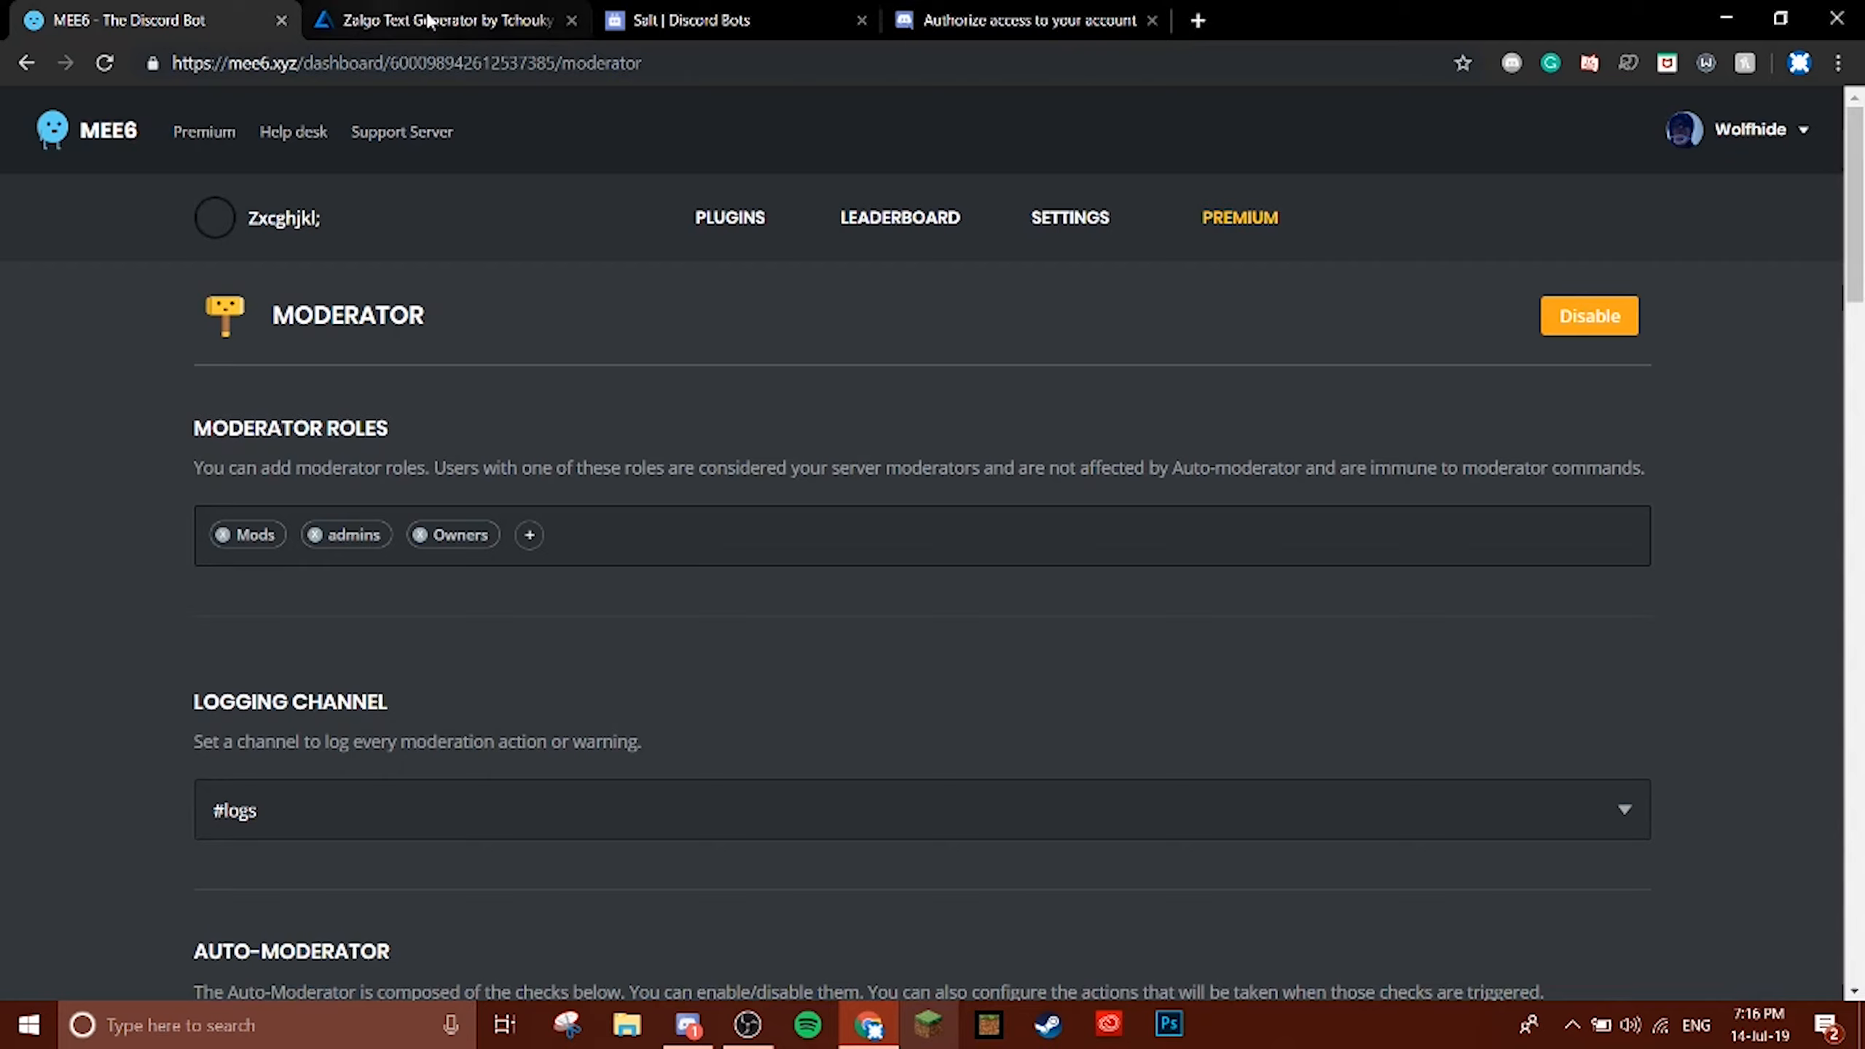
{"action": "left_click", "coordinate": [971, 7]}
{"action": "left_click", "coordinate": [697, 20]}
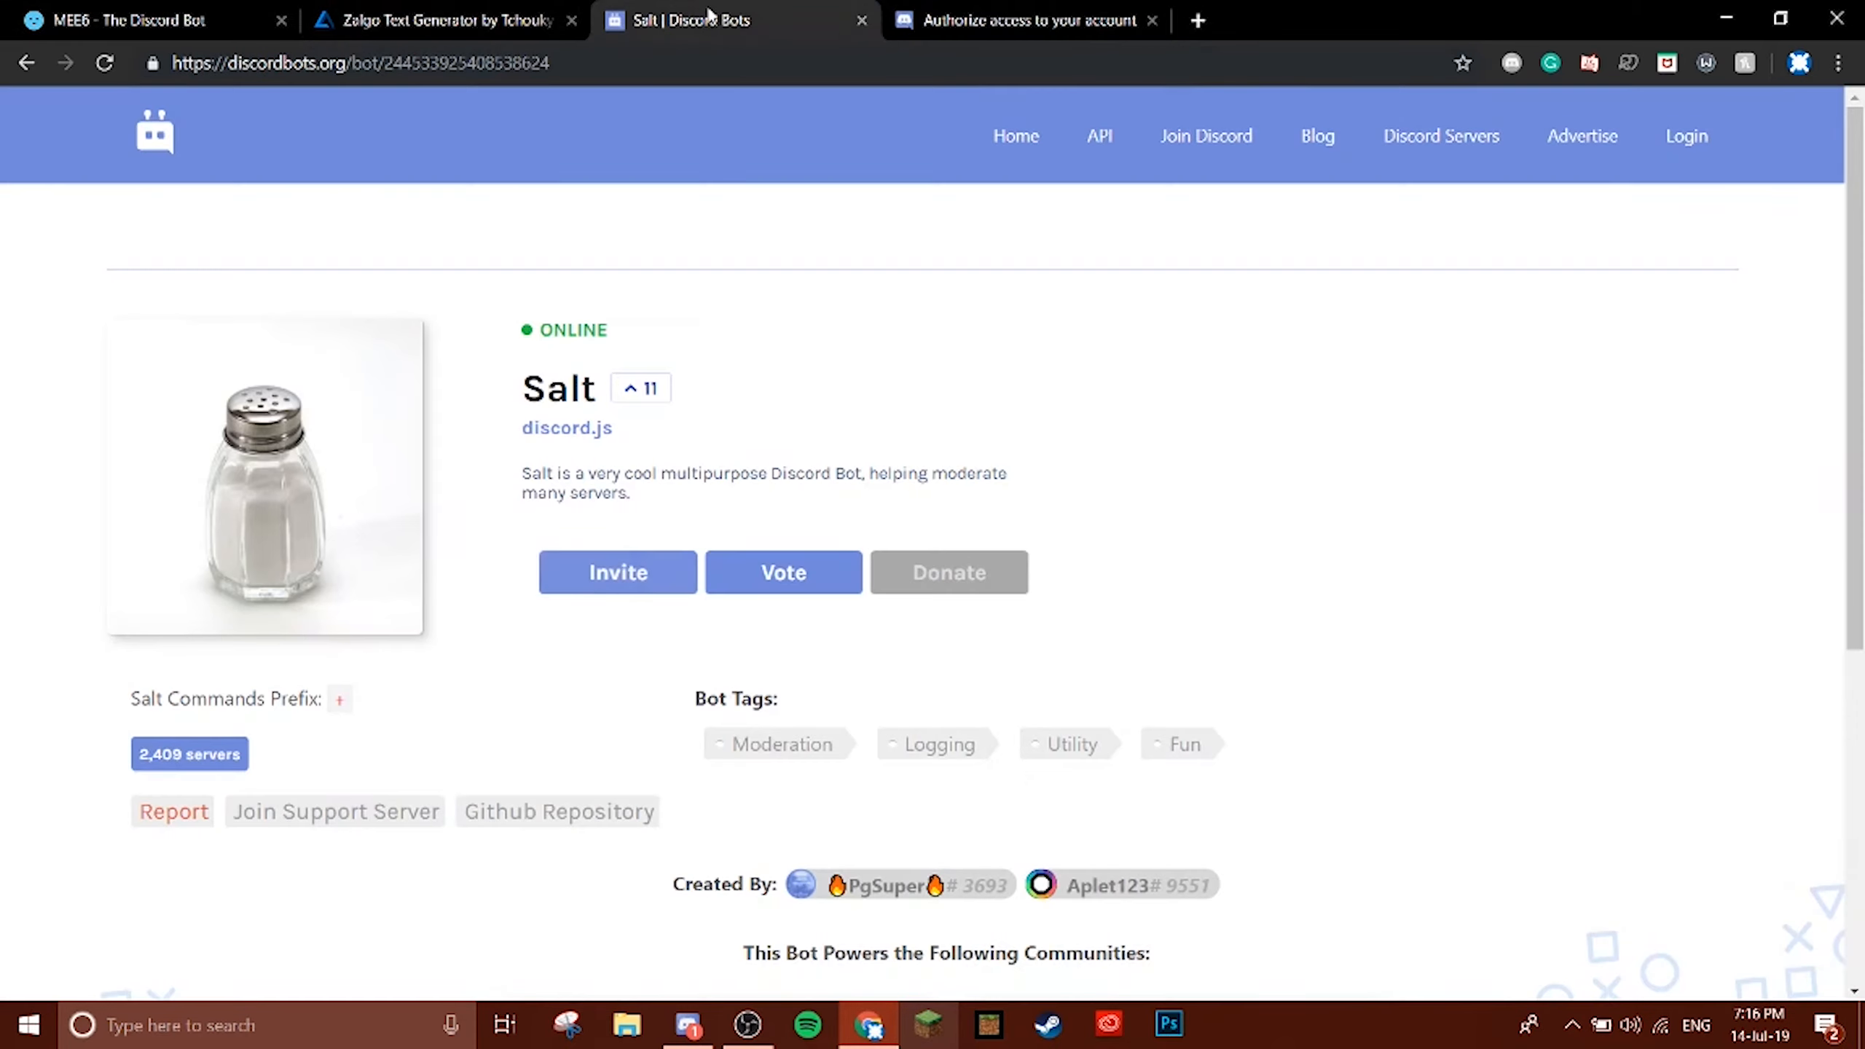
{"action": "left_click", "coordinate": [185, 10]}
{"action": "scroll", "coordinate": [503, 461], "scroll_direction": "down", "scroll_amount": 4}
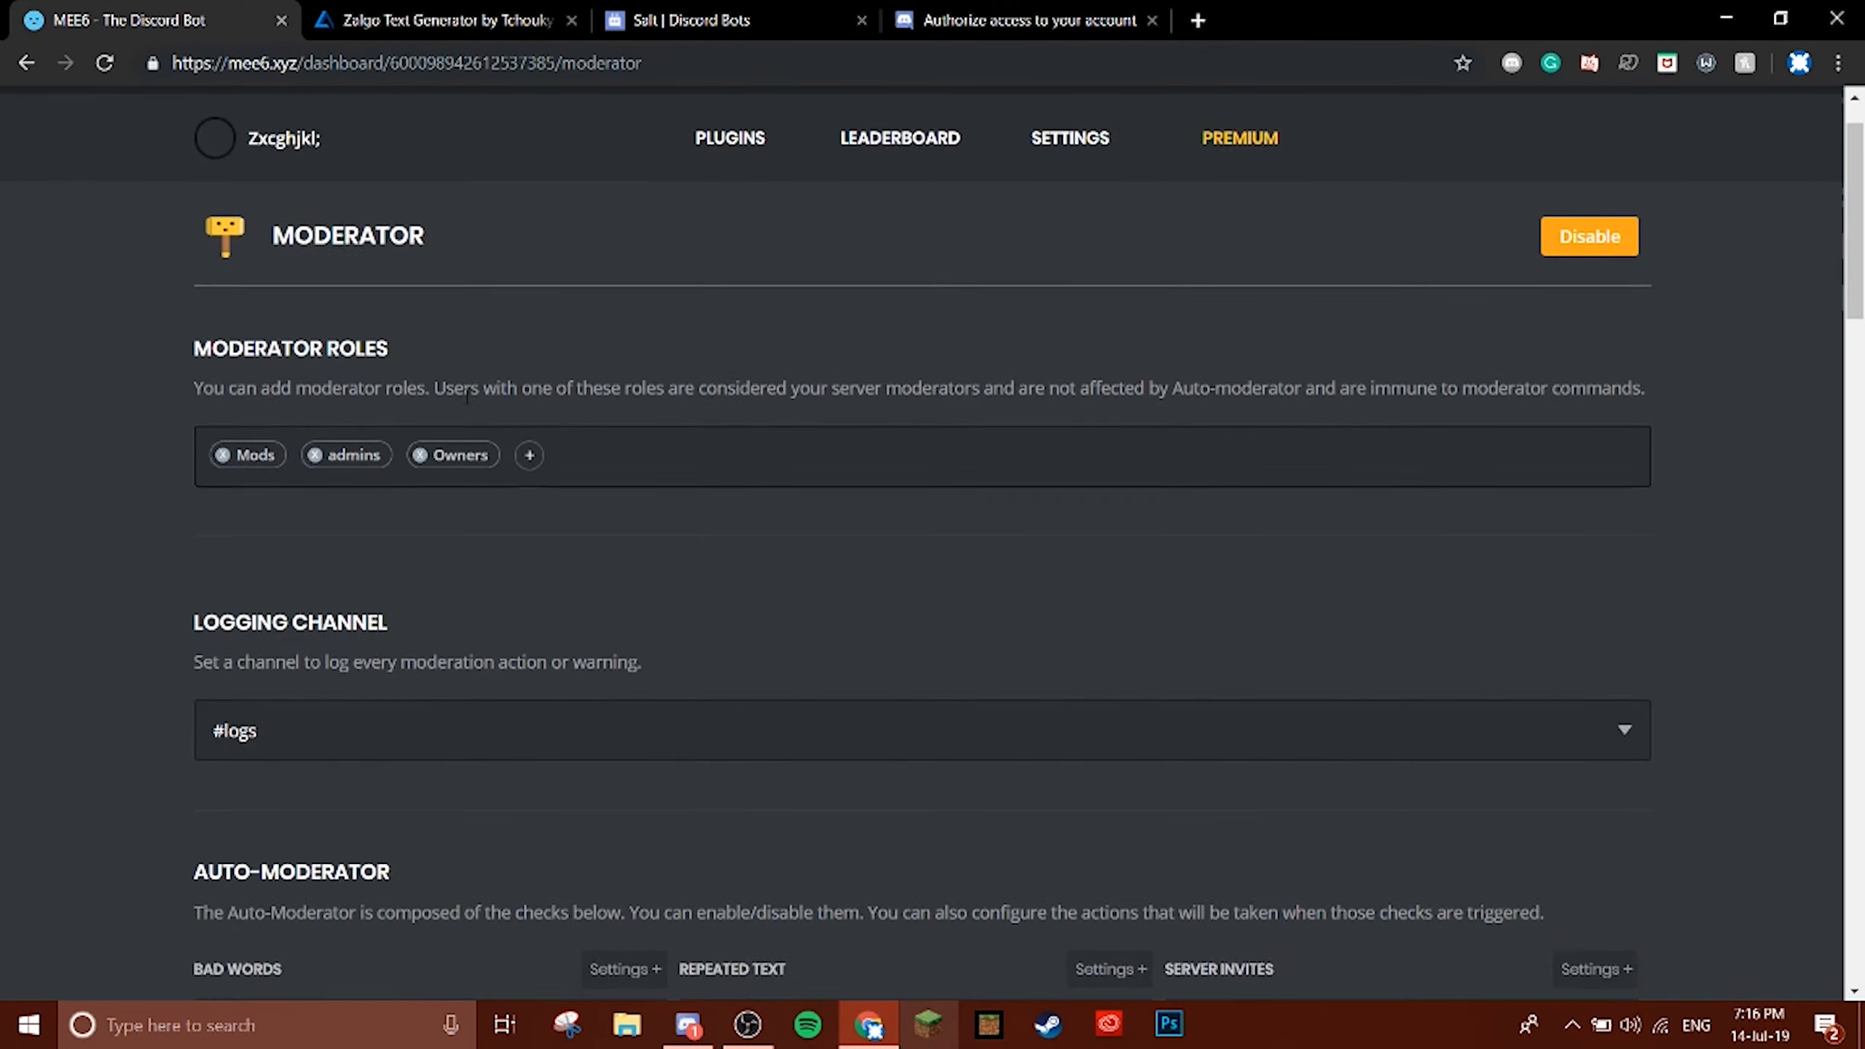
{"action": "scroll", "coordinate": [503, 462], "scroll_direction": "down", "scroll_amount": 2}
{"action": "scroll", "coordinate": [503, 463], "scroll_direction": "up", "scroll_amount": 1}
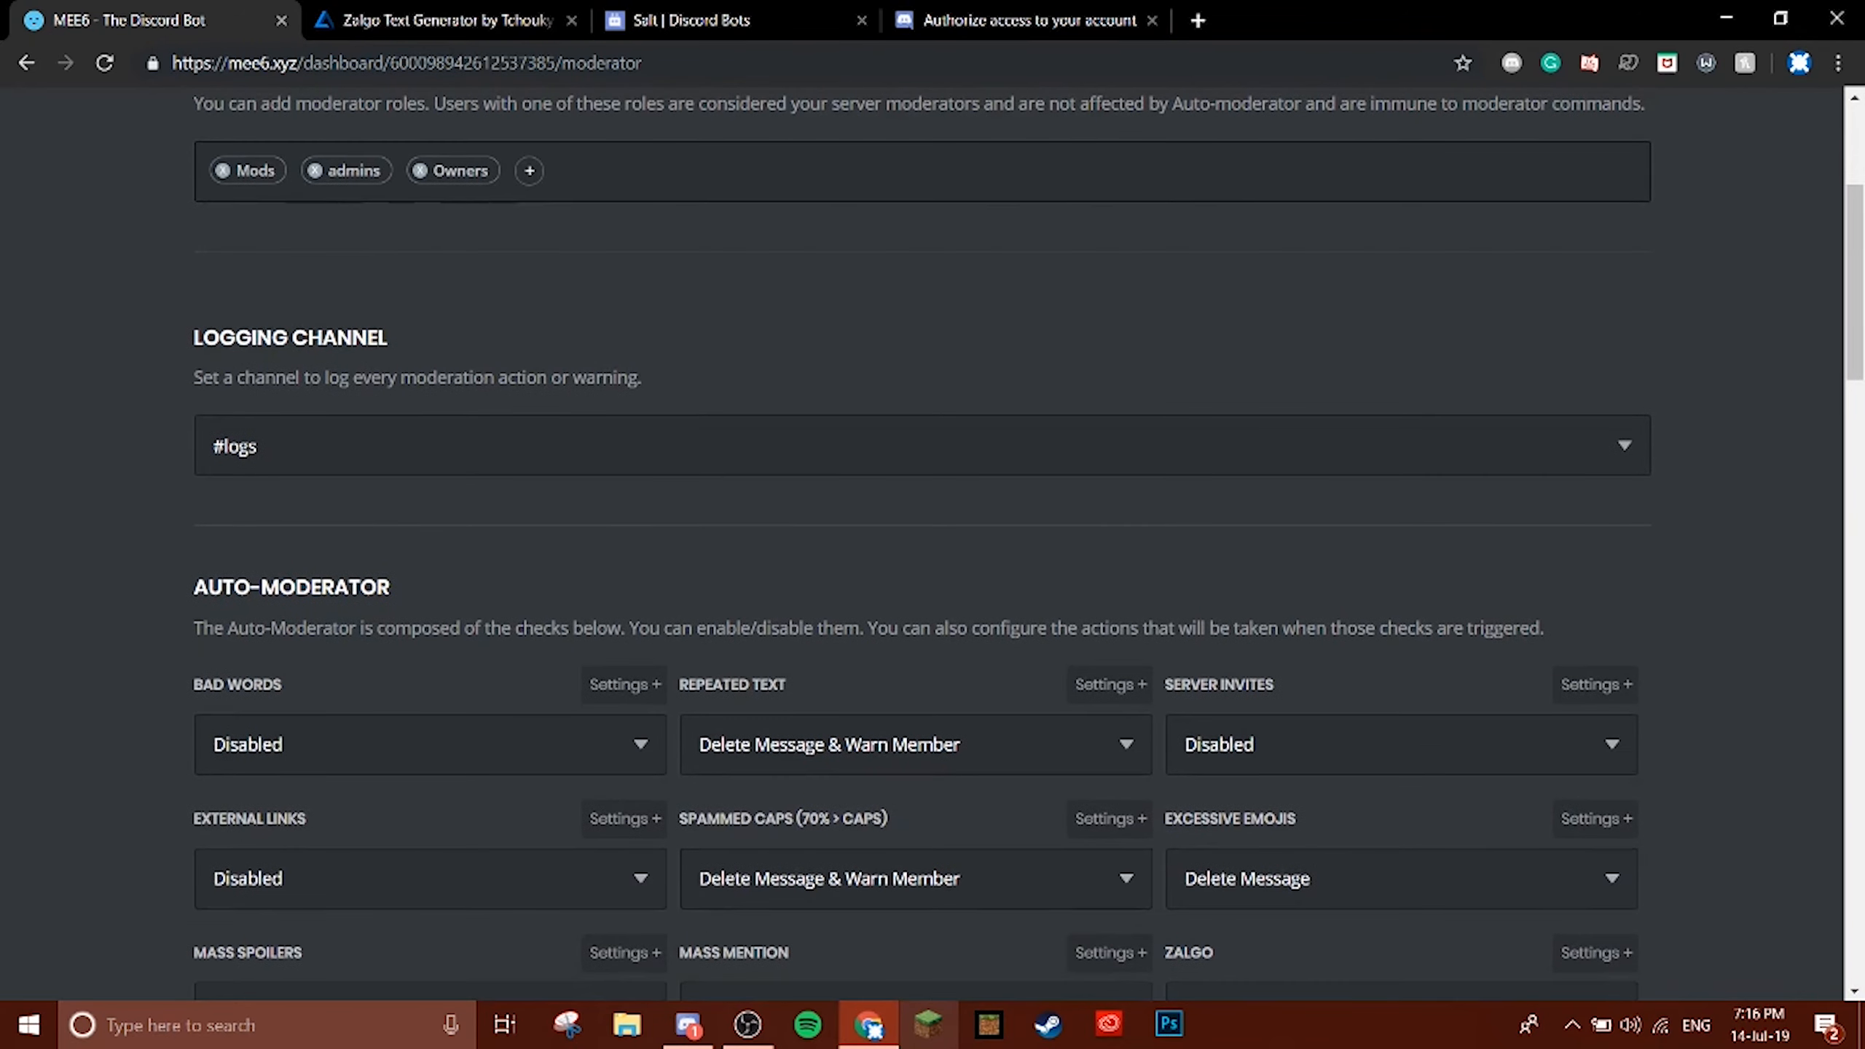
Switch to Discord and open the logs channel of the Zxcghjkl; server.
{"action": "left_click", "coordinate": [687, 1025]}
{"action": "scroll", "coordinate": [29, 243], "scroll_direction": "up", "scroll_amount": 5}
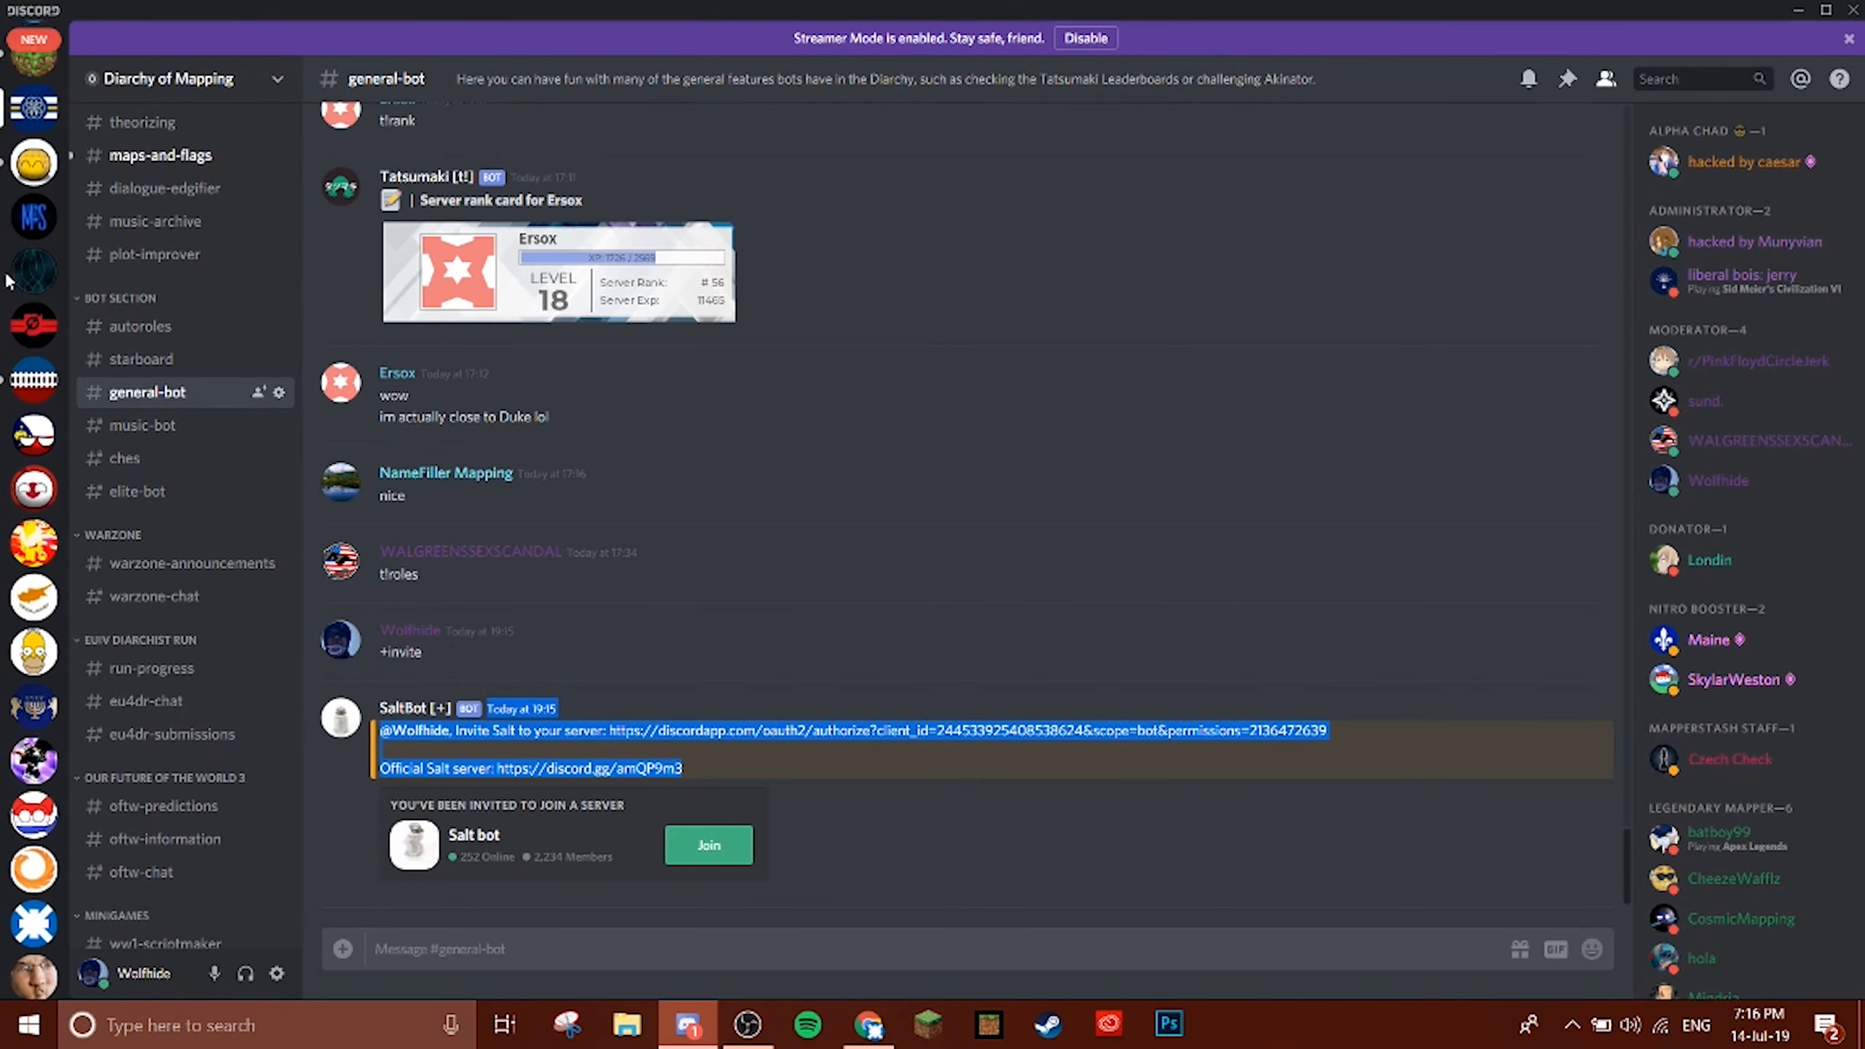
{"action": "scroll", "coordinate": [29, 242], "scroll_direction": "up", "scroll_amount": 3}
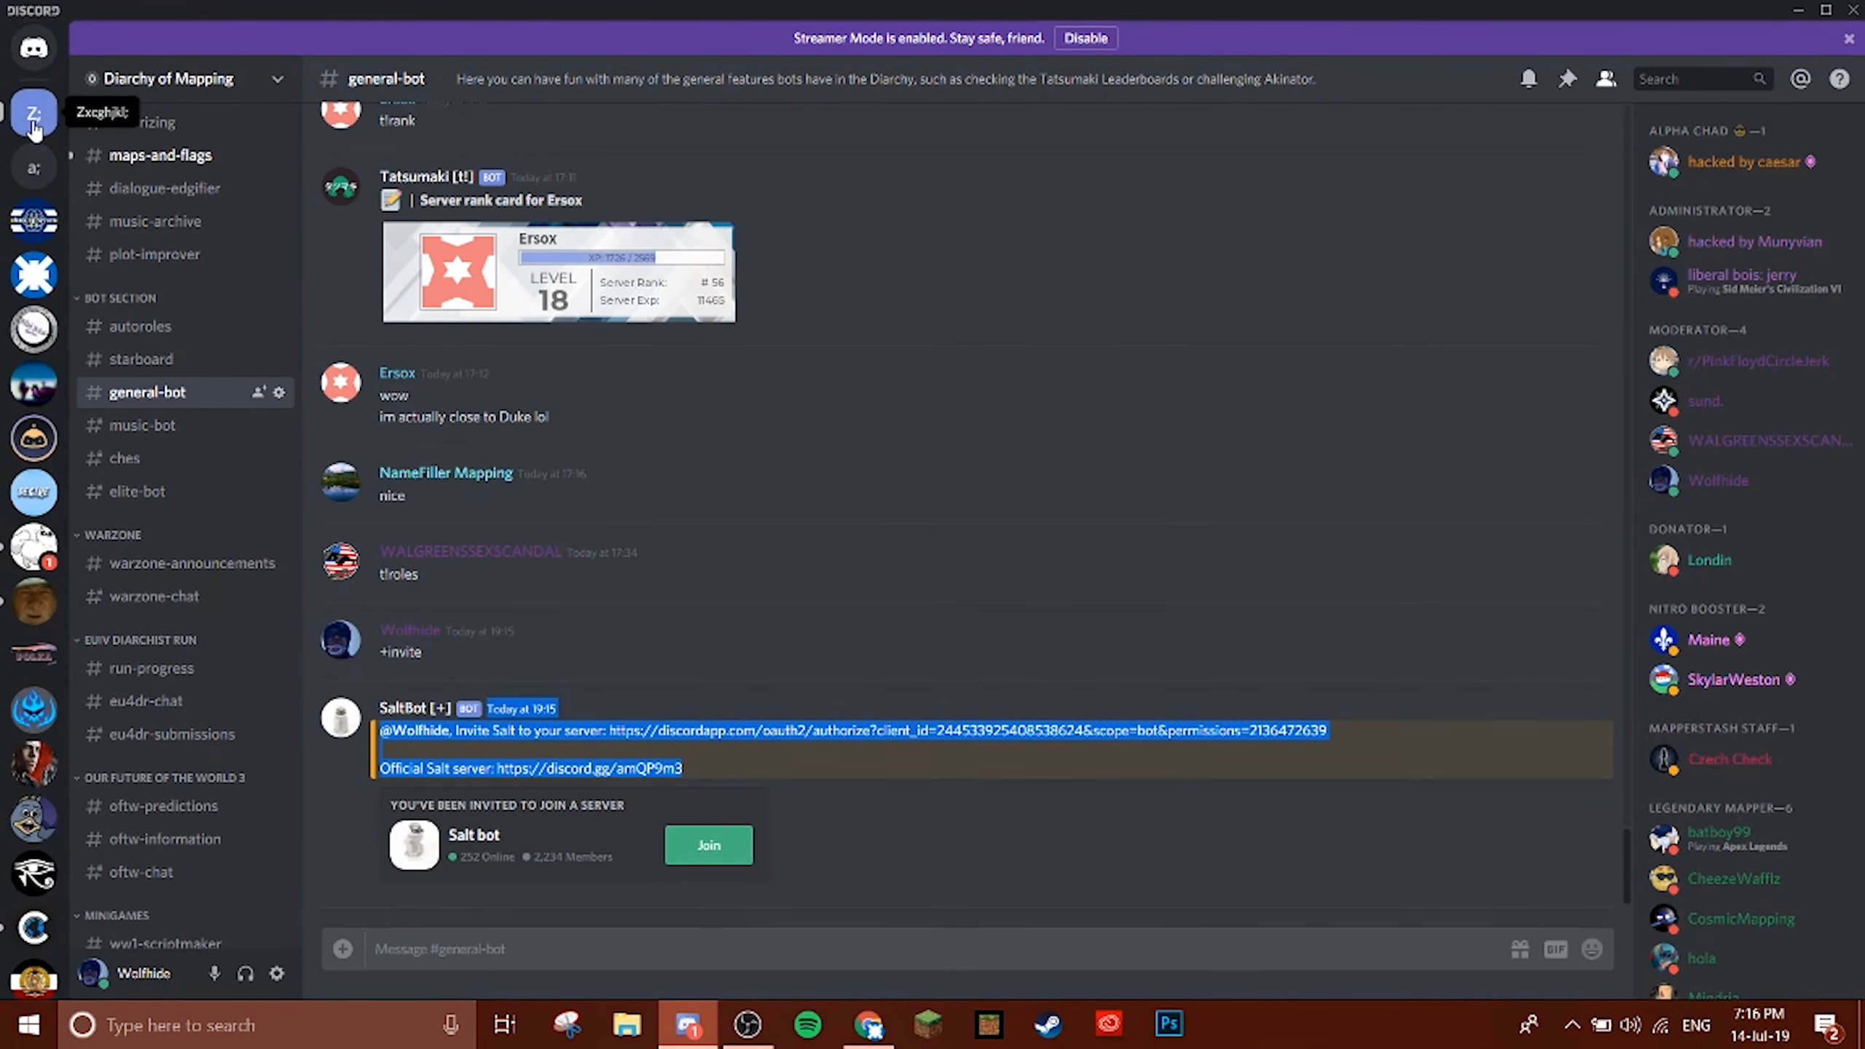
{"action": "left_click", "coordinate": [33, 111]}
{"action": "right_click", "coordinate": [32, 188]}
{"action": "left_click", "coordinate": [36, 106]}
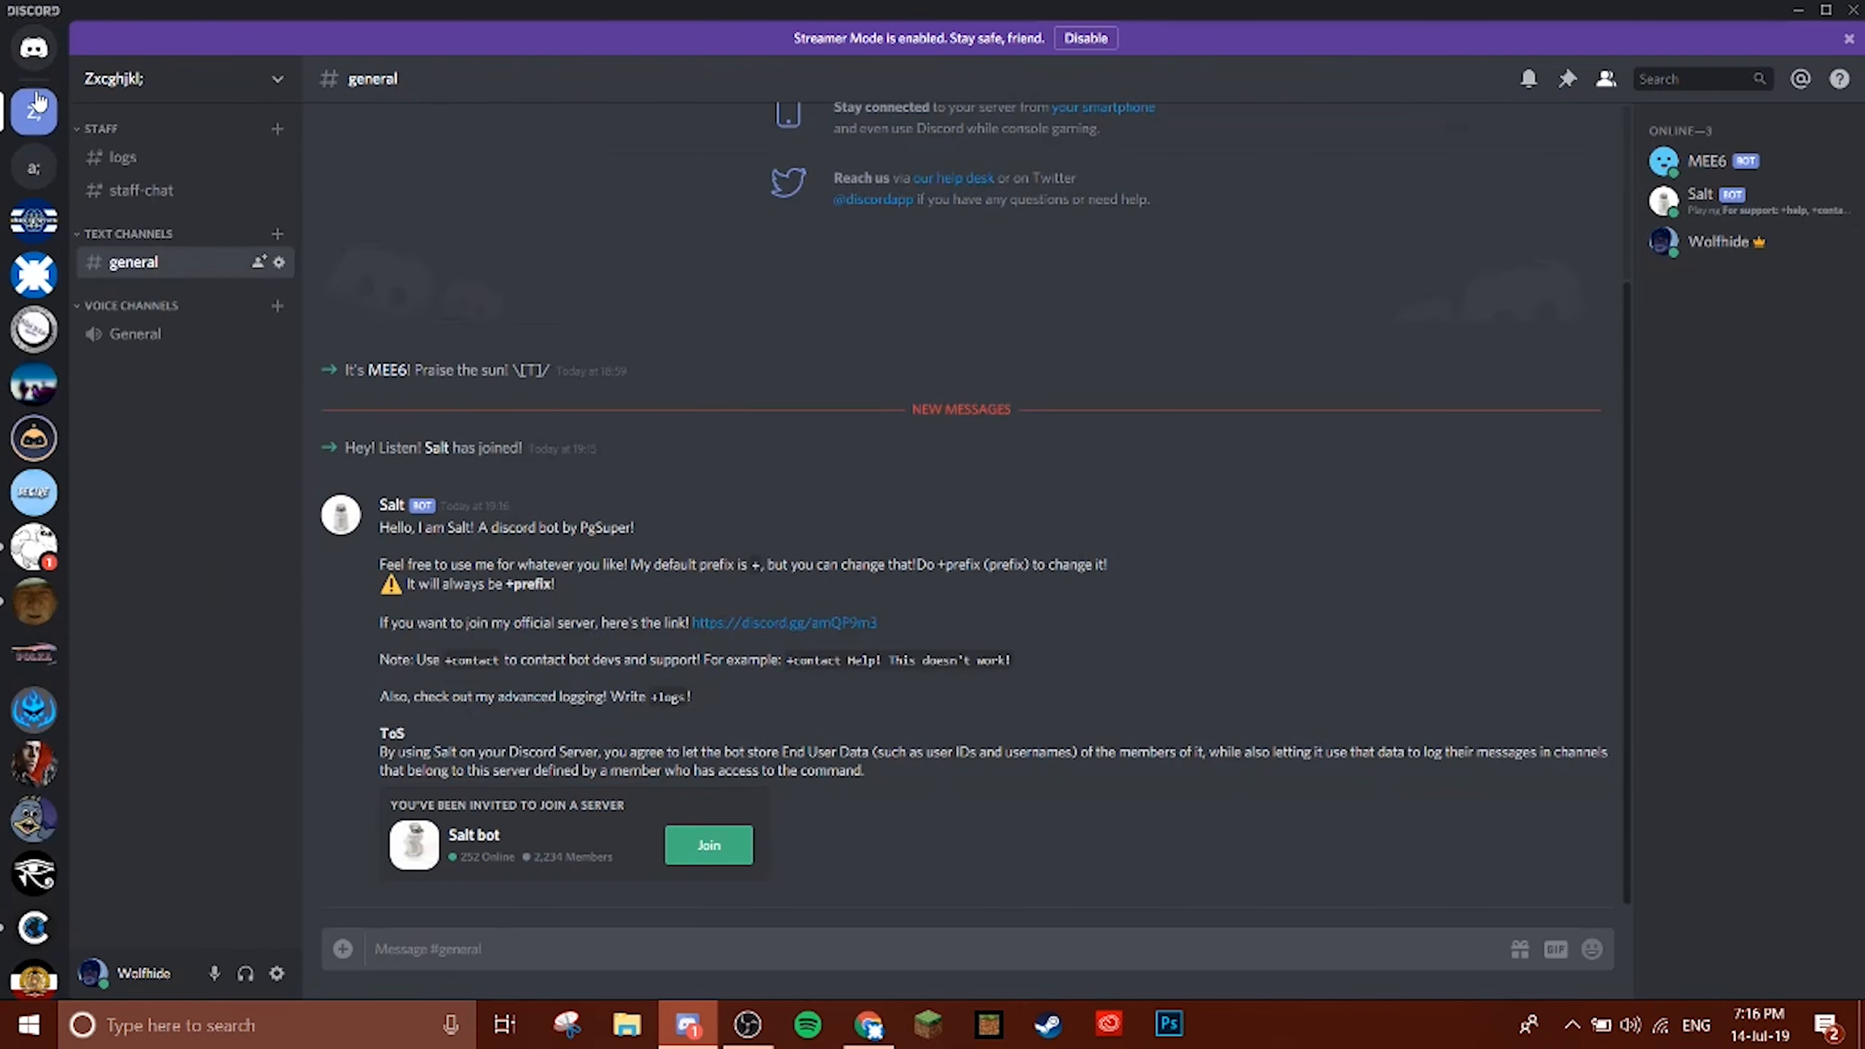
{"action": "left_click", "coordinate": [228, 151]}
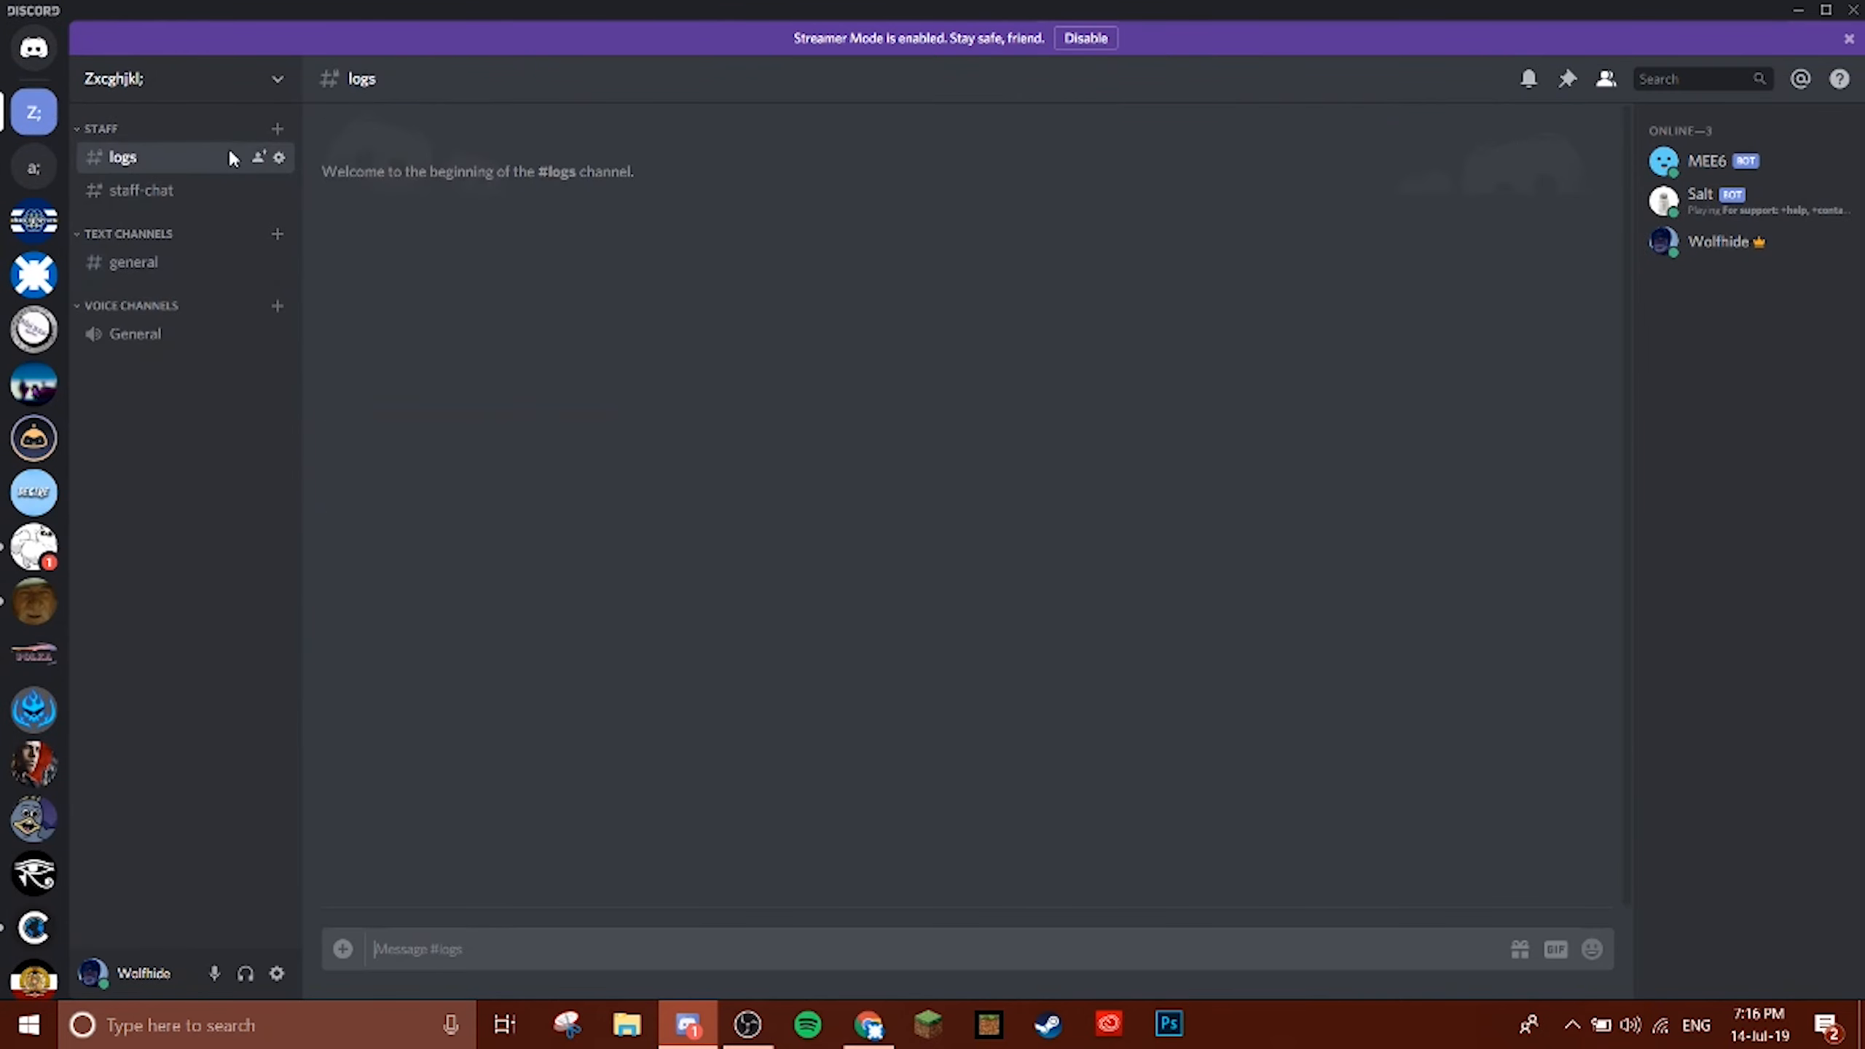
Rename the logs channel to mee6-logs and save the change.
{"action": "left_click", "coordinate": [279, 159]}
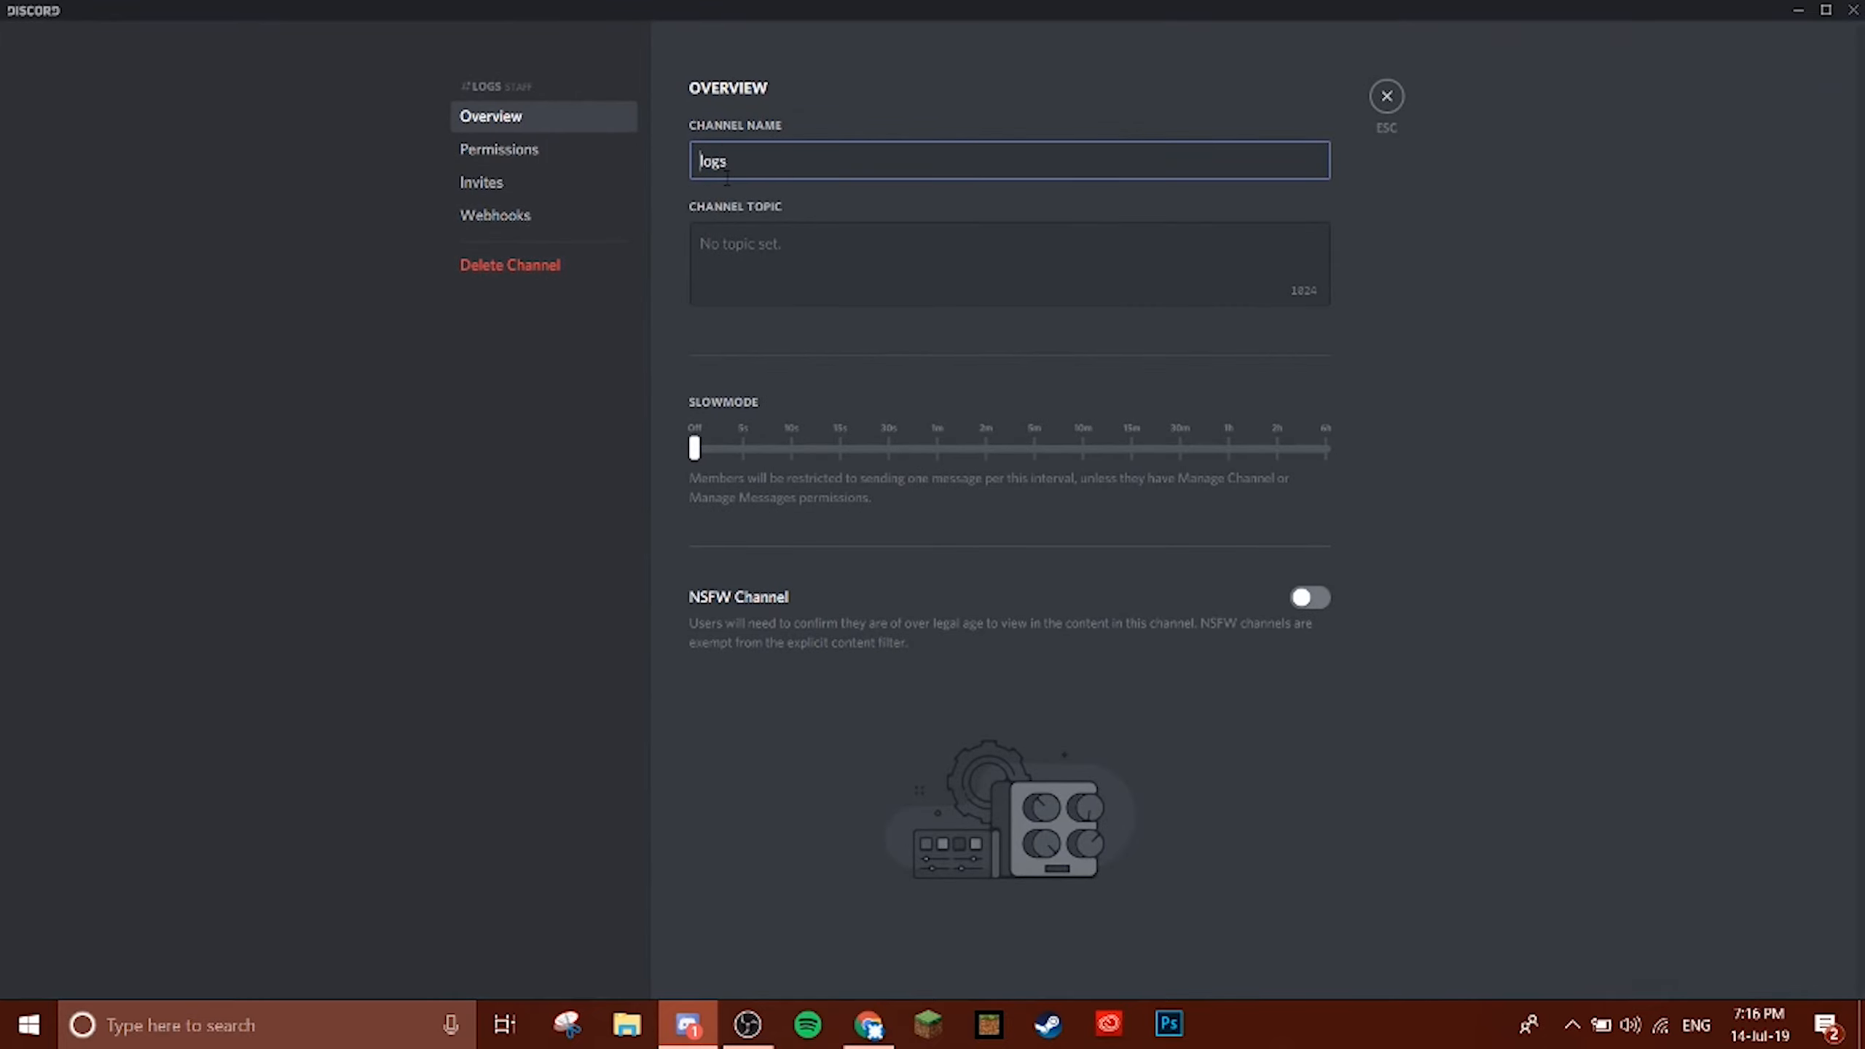
{"action": "type", "text": "mee"}
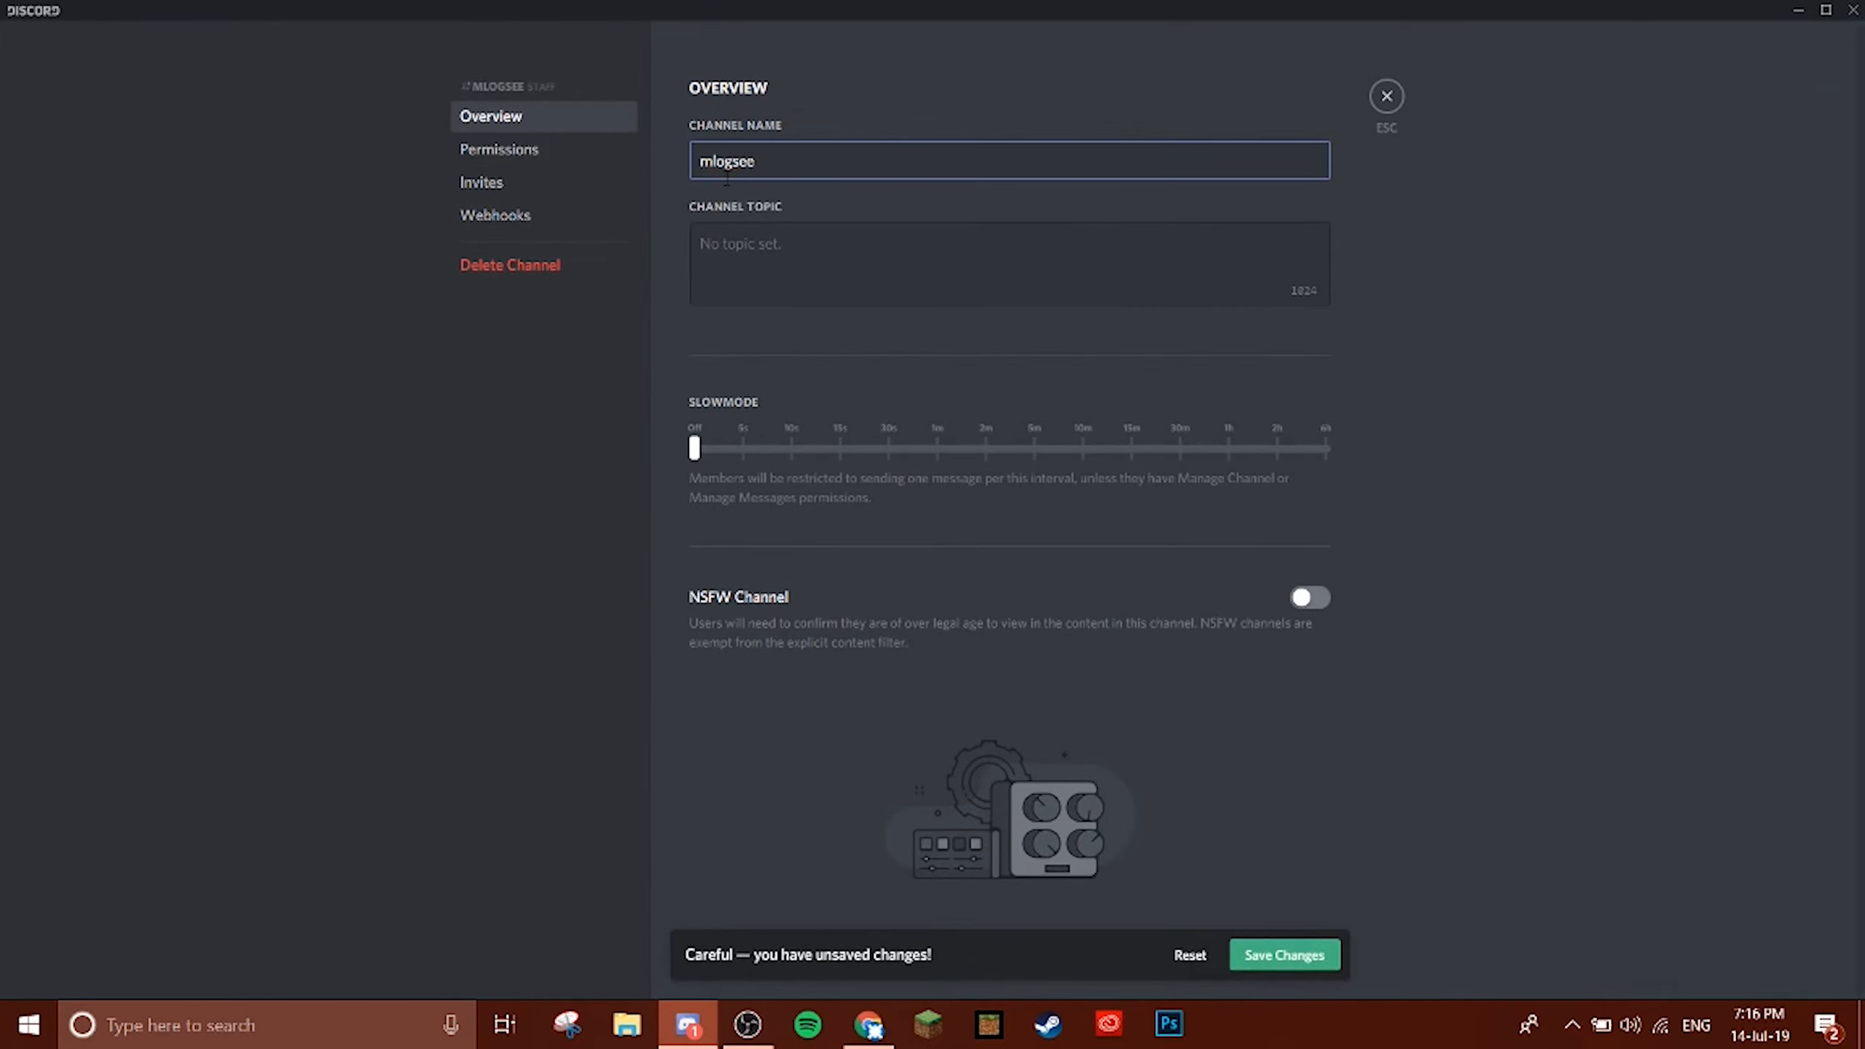
{"action": "key", "text": "ctrl+a"}
{"action": "key", "text": "BackSpace"}
{"action": "left_click", "coordinate": [1272, 954]}
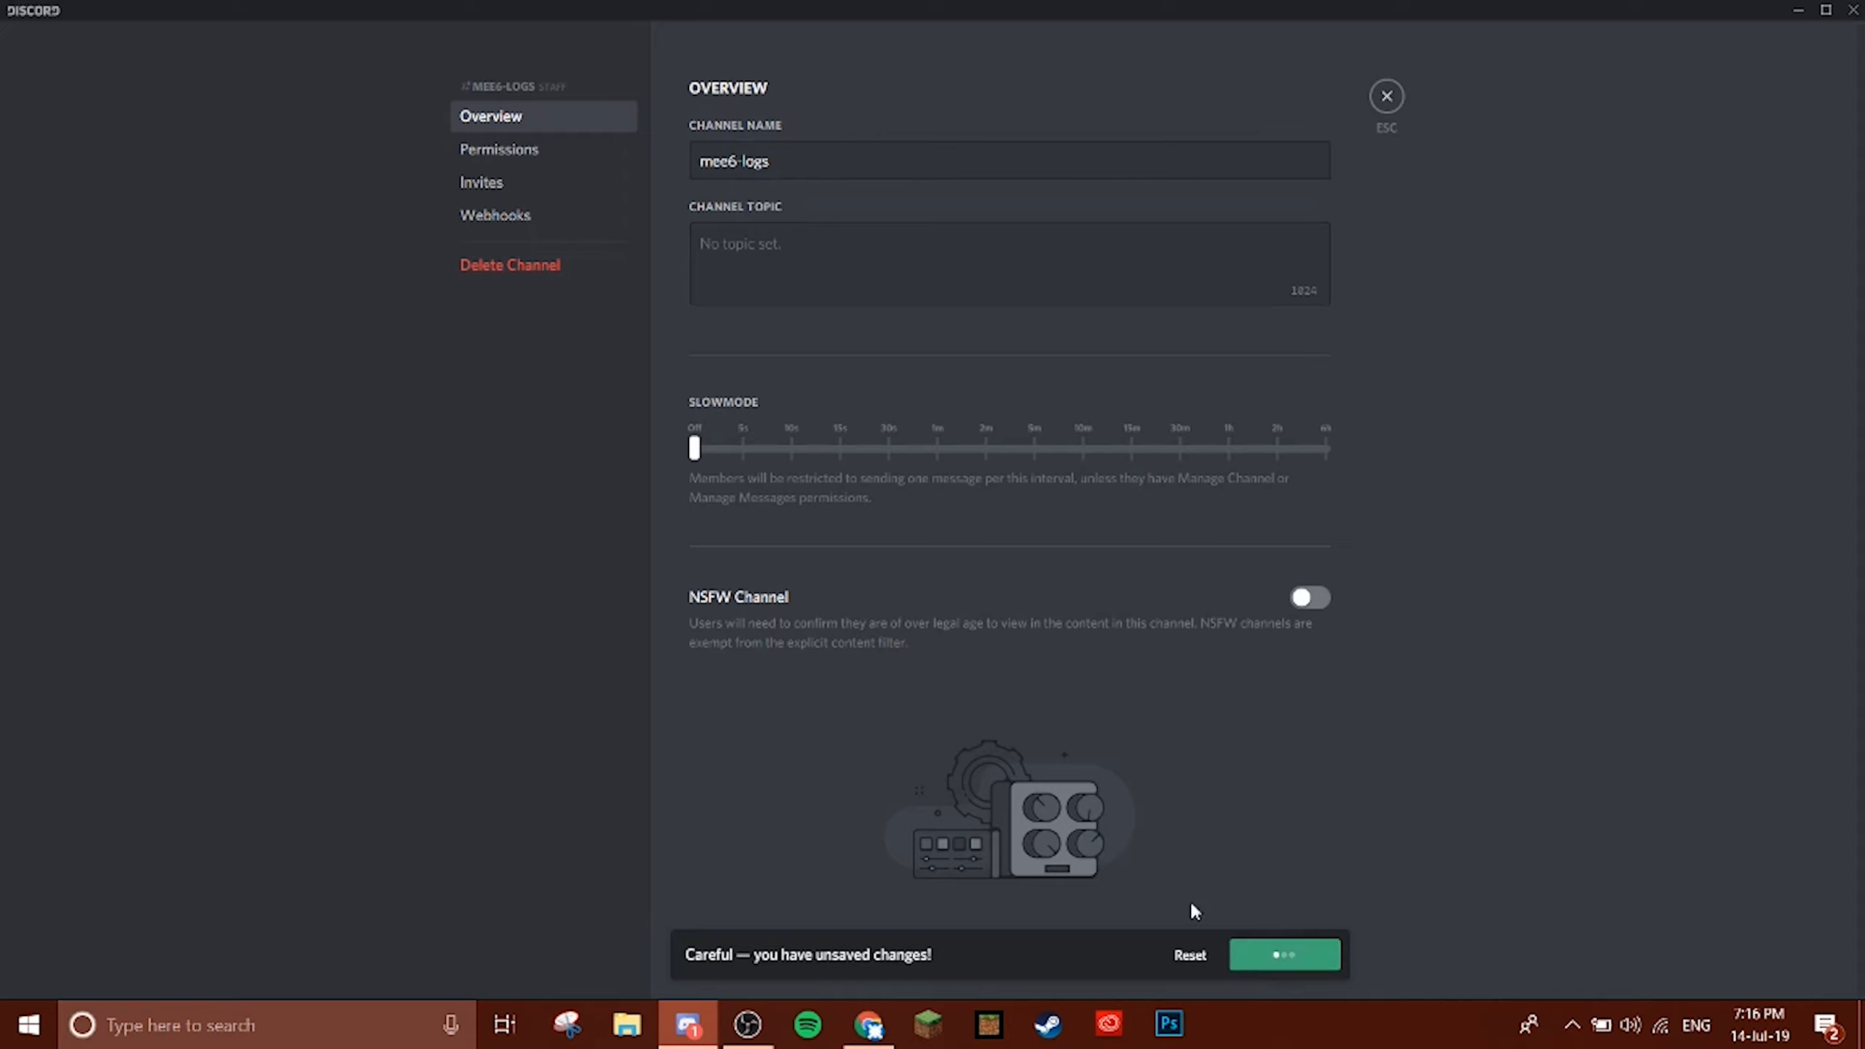
{"action": "left_click", "coordinate": [558, 151]}
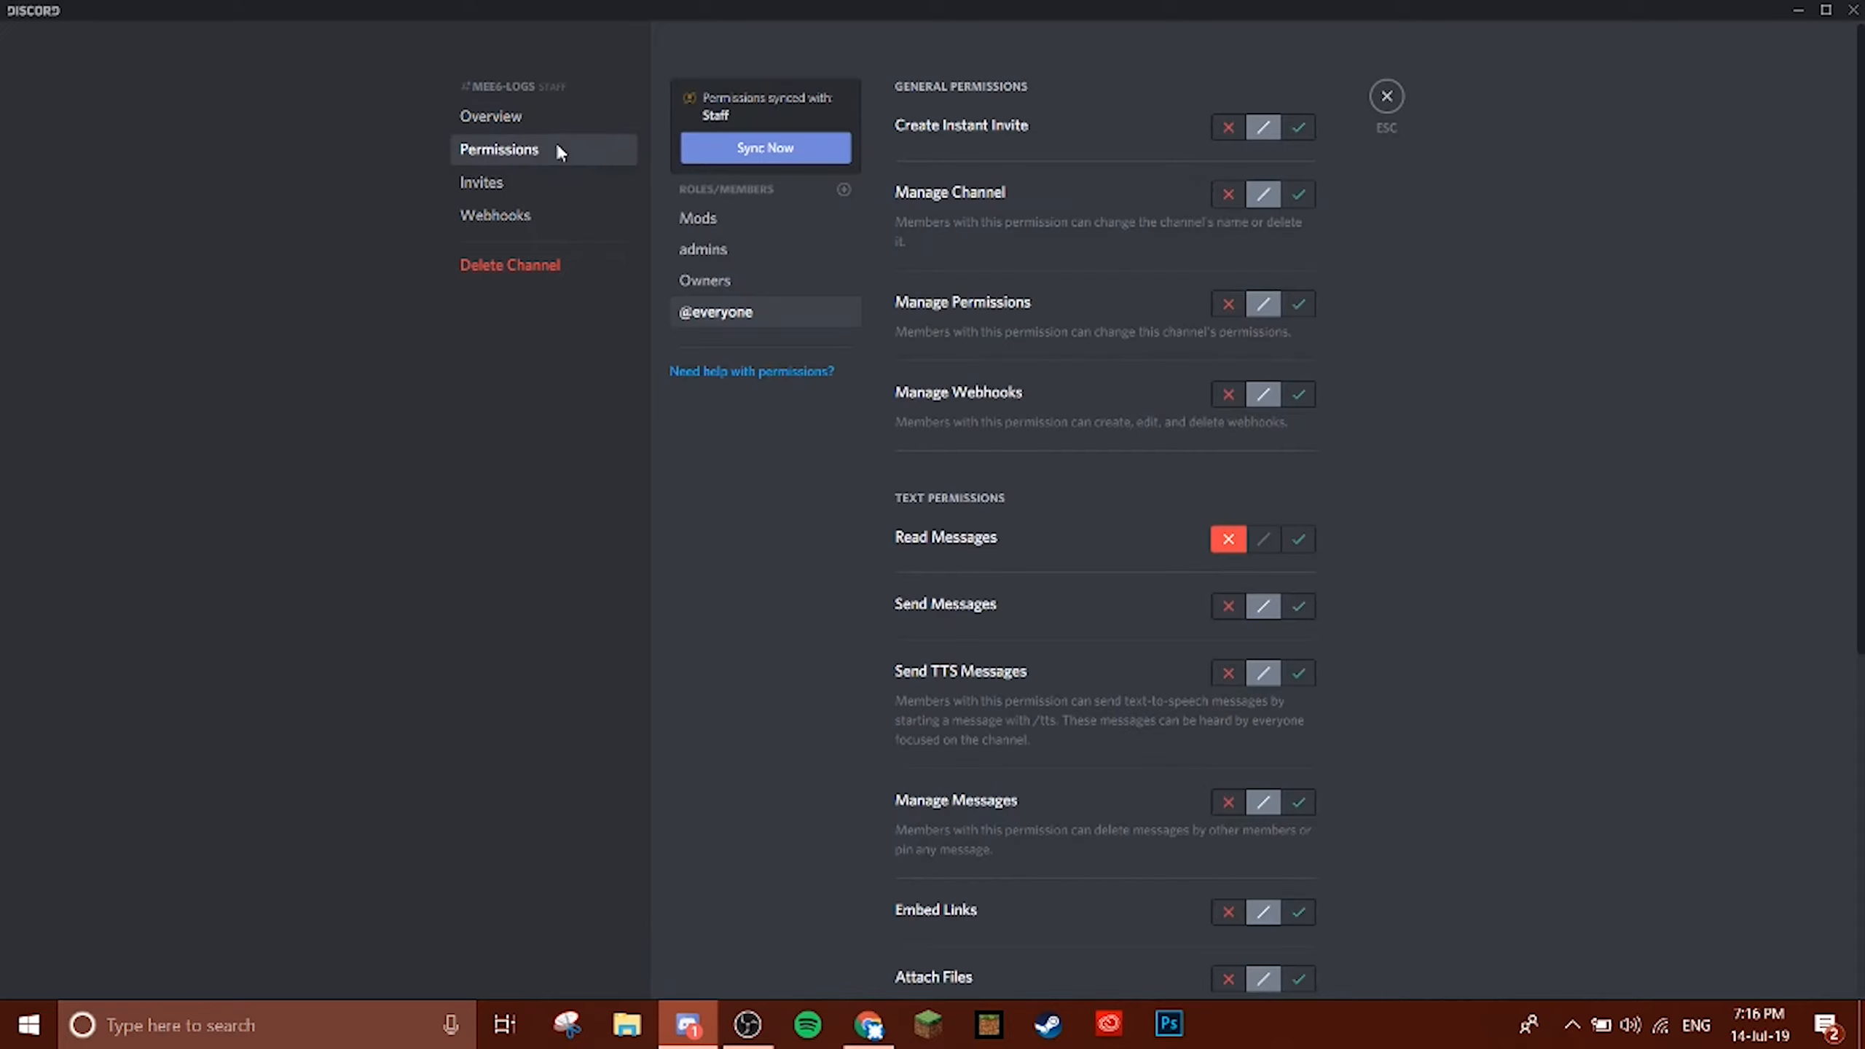
{"action": "left_click", "coordinate": [748, 282]}
{"action": "left_click", "coordinate": [768, 259]}
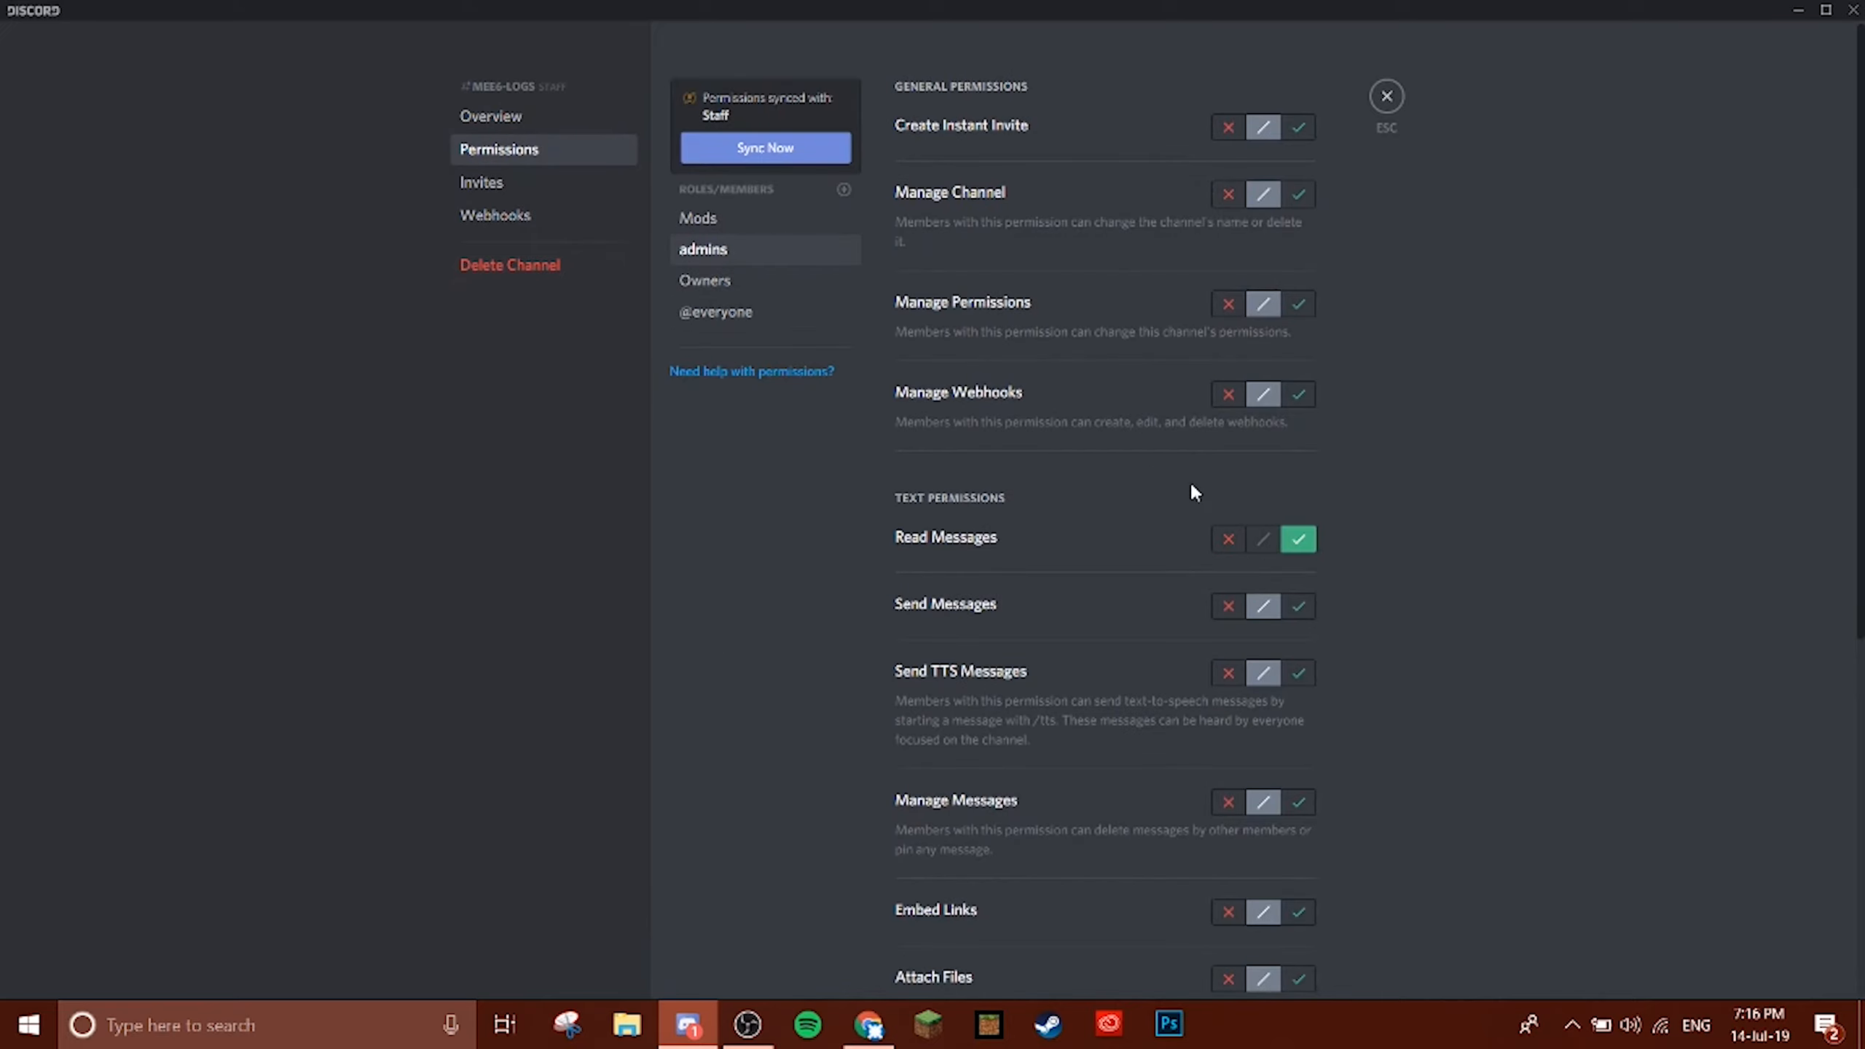
{"action": "left_click", "coordinate": [1227, 606]}
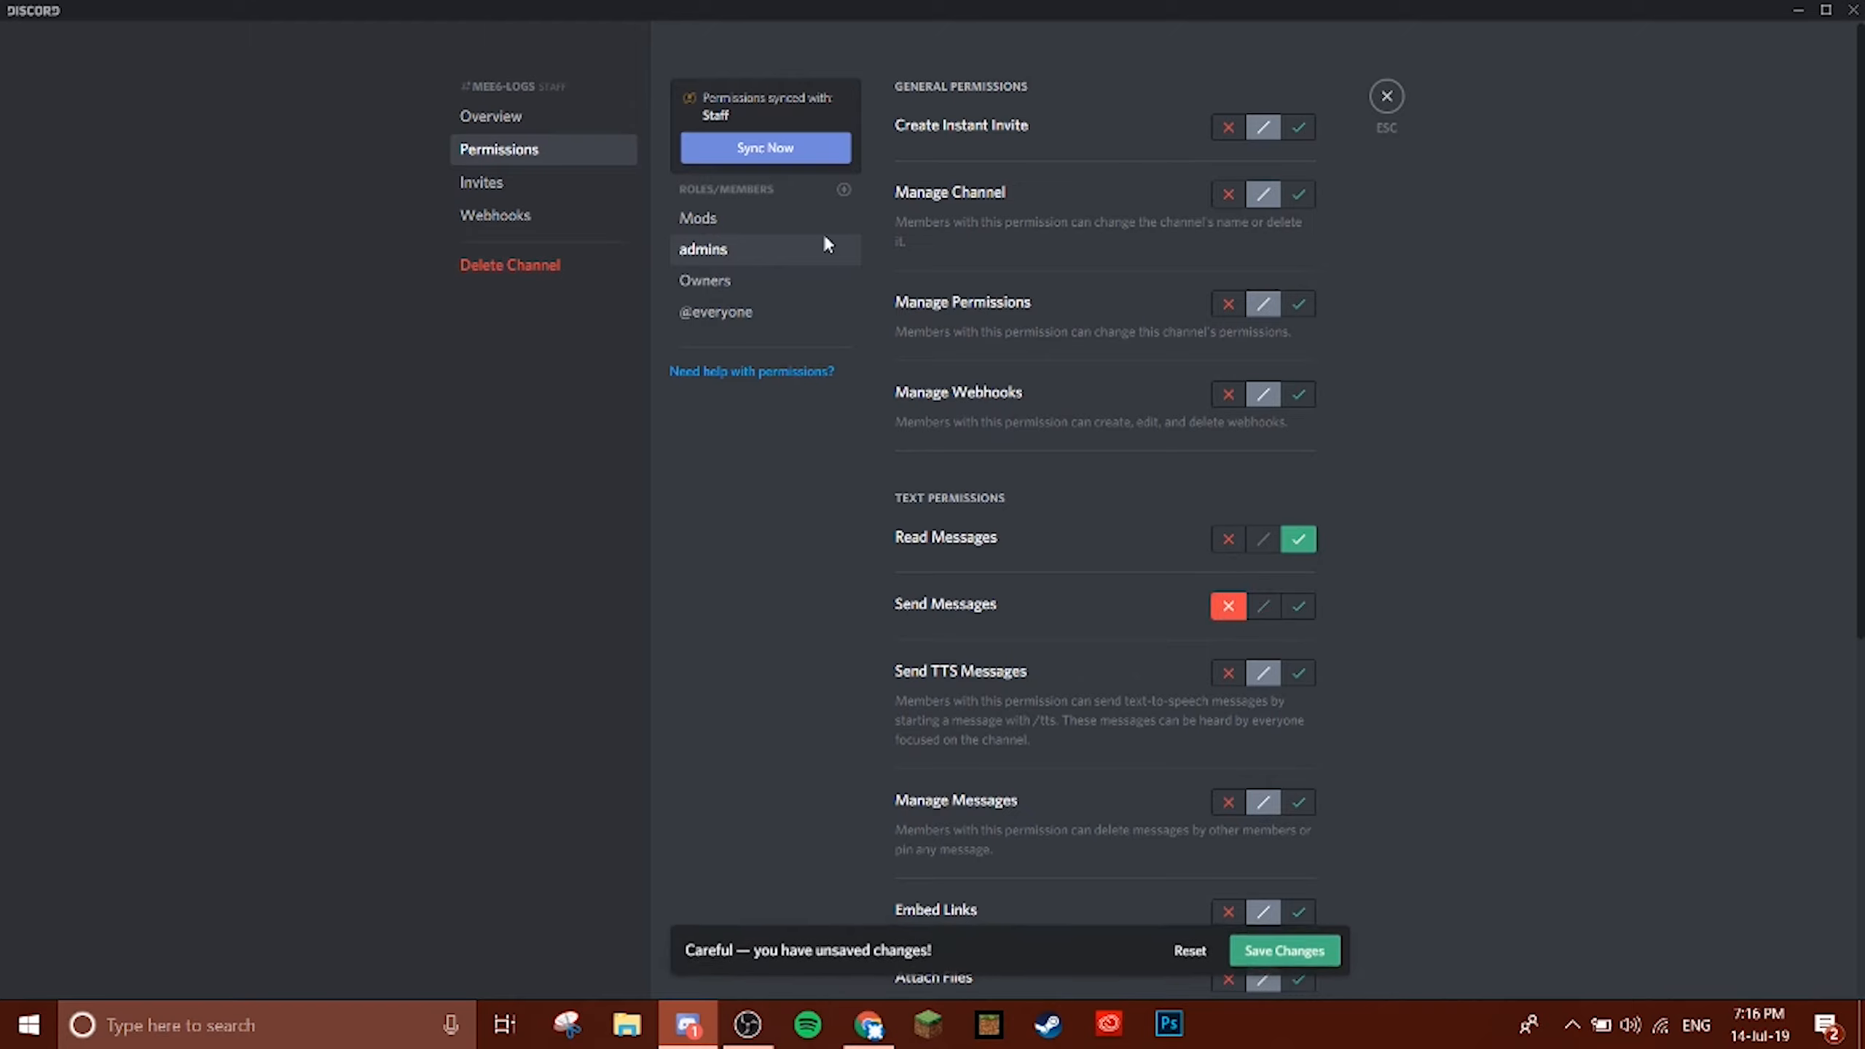
{"action": "left_click", "coordinate": [734, 220]}
{"action": "left_click", "coordinate": [1230, 606]}
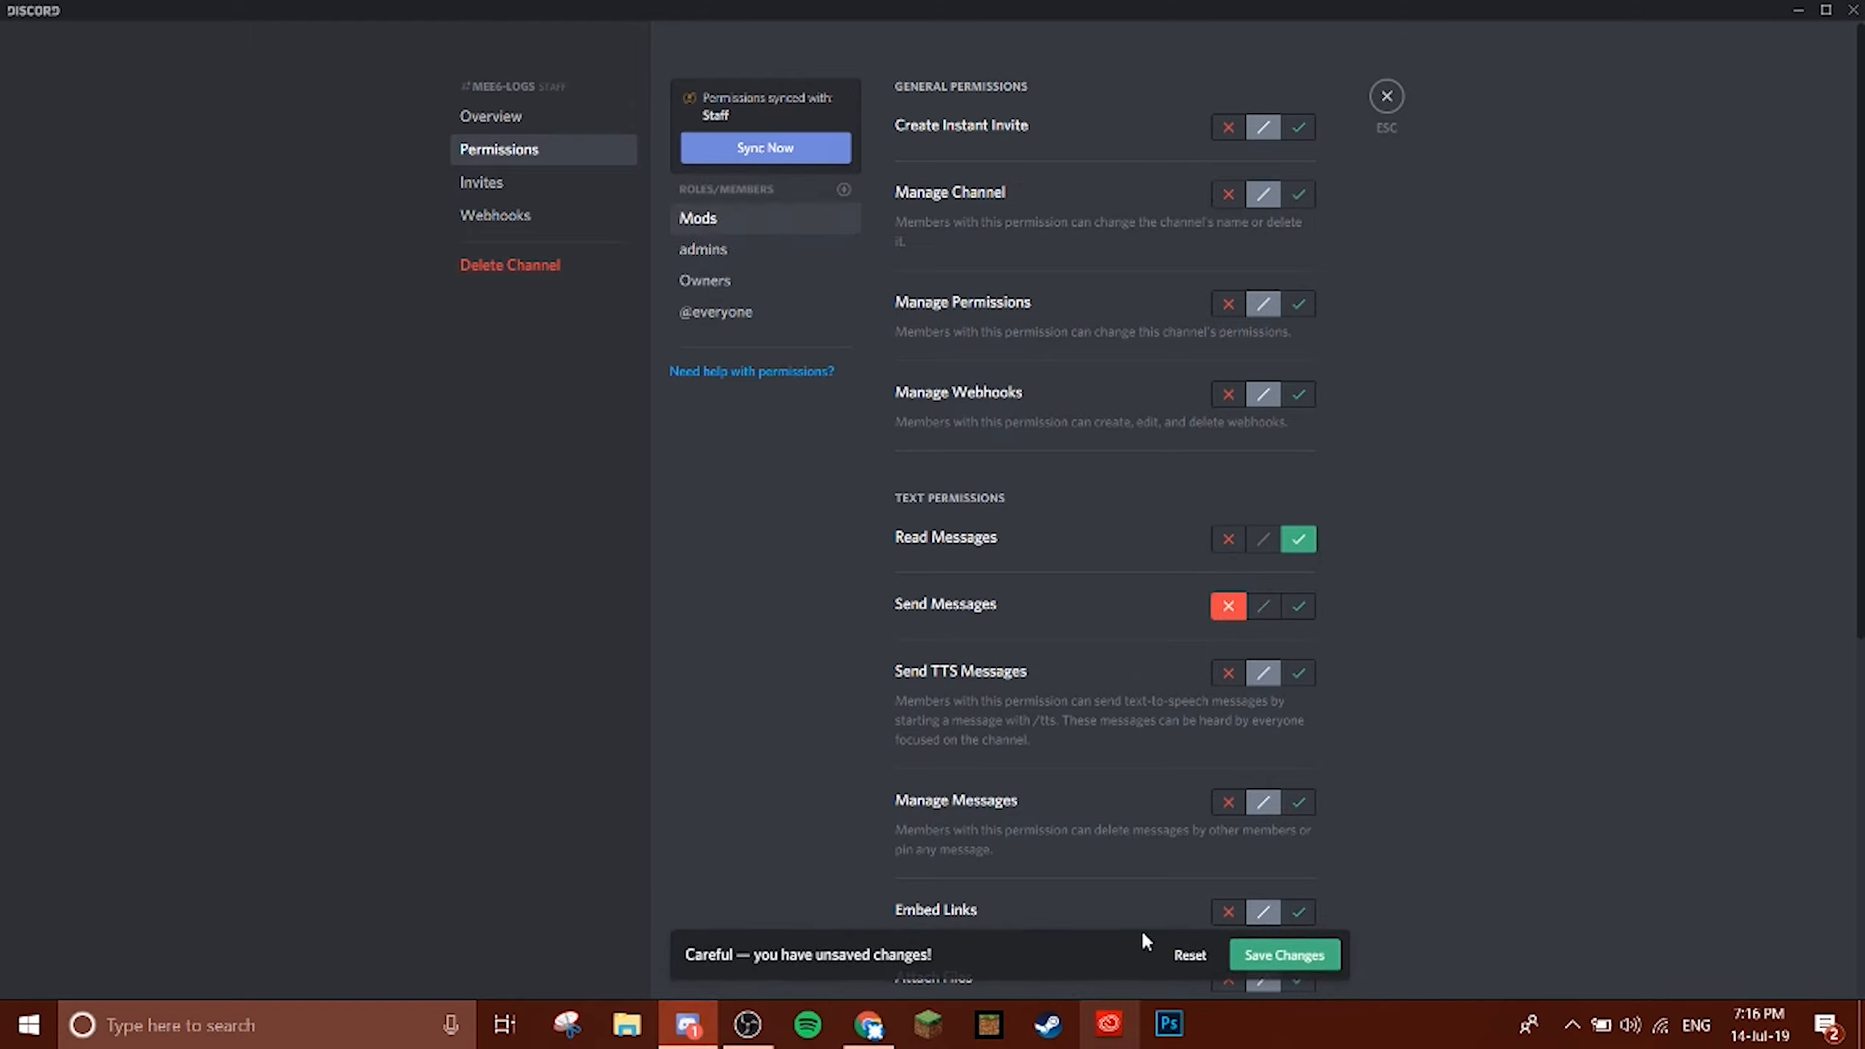
{"action": "left_click", "coordinate": [1256, 955]}
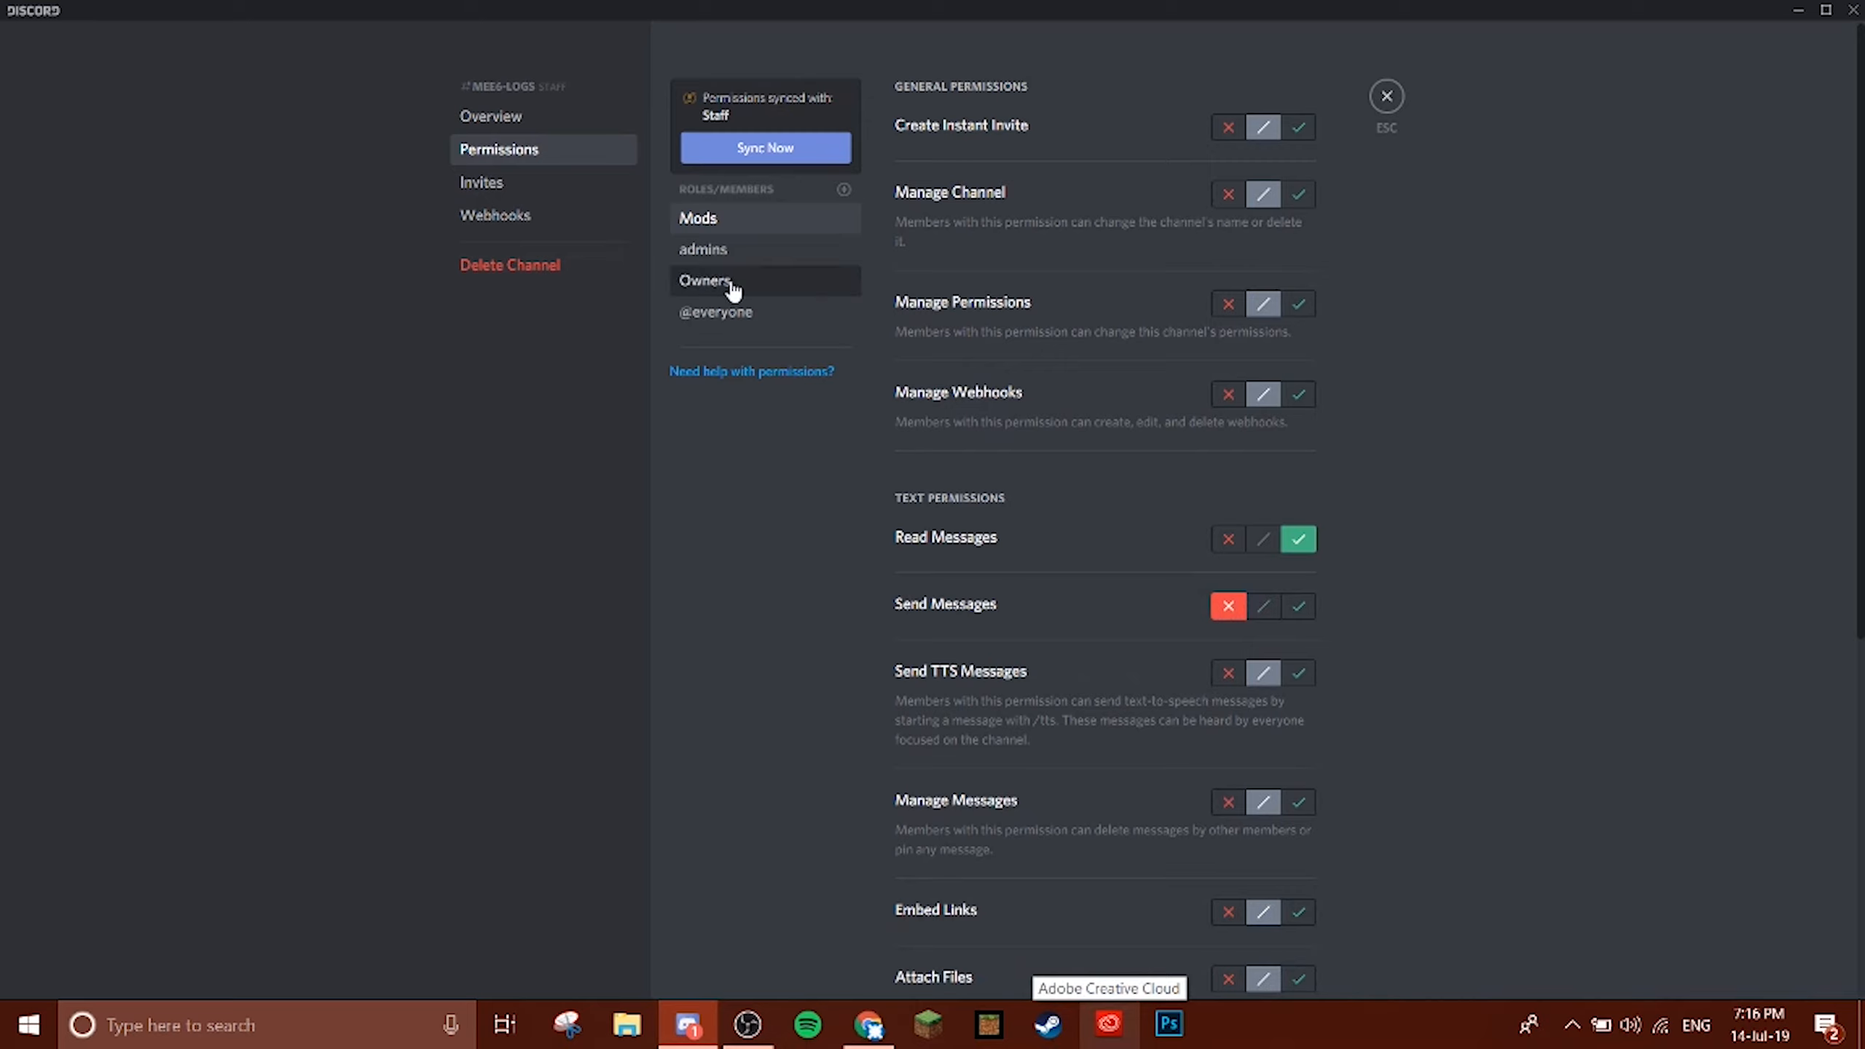
{"action": "scroll", "coordinate": [1339, 679], "scroll_direction": "down", "scroll_amount": 3}
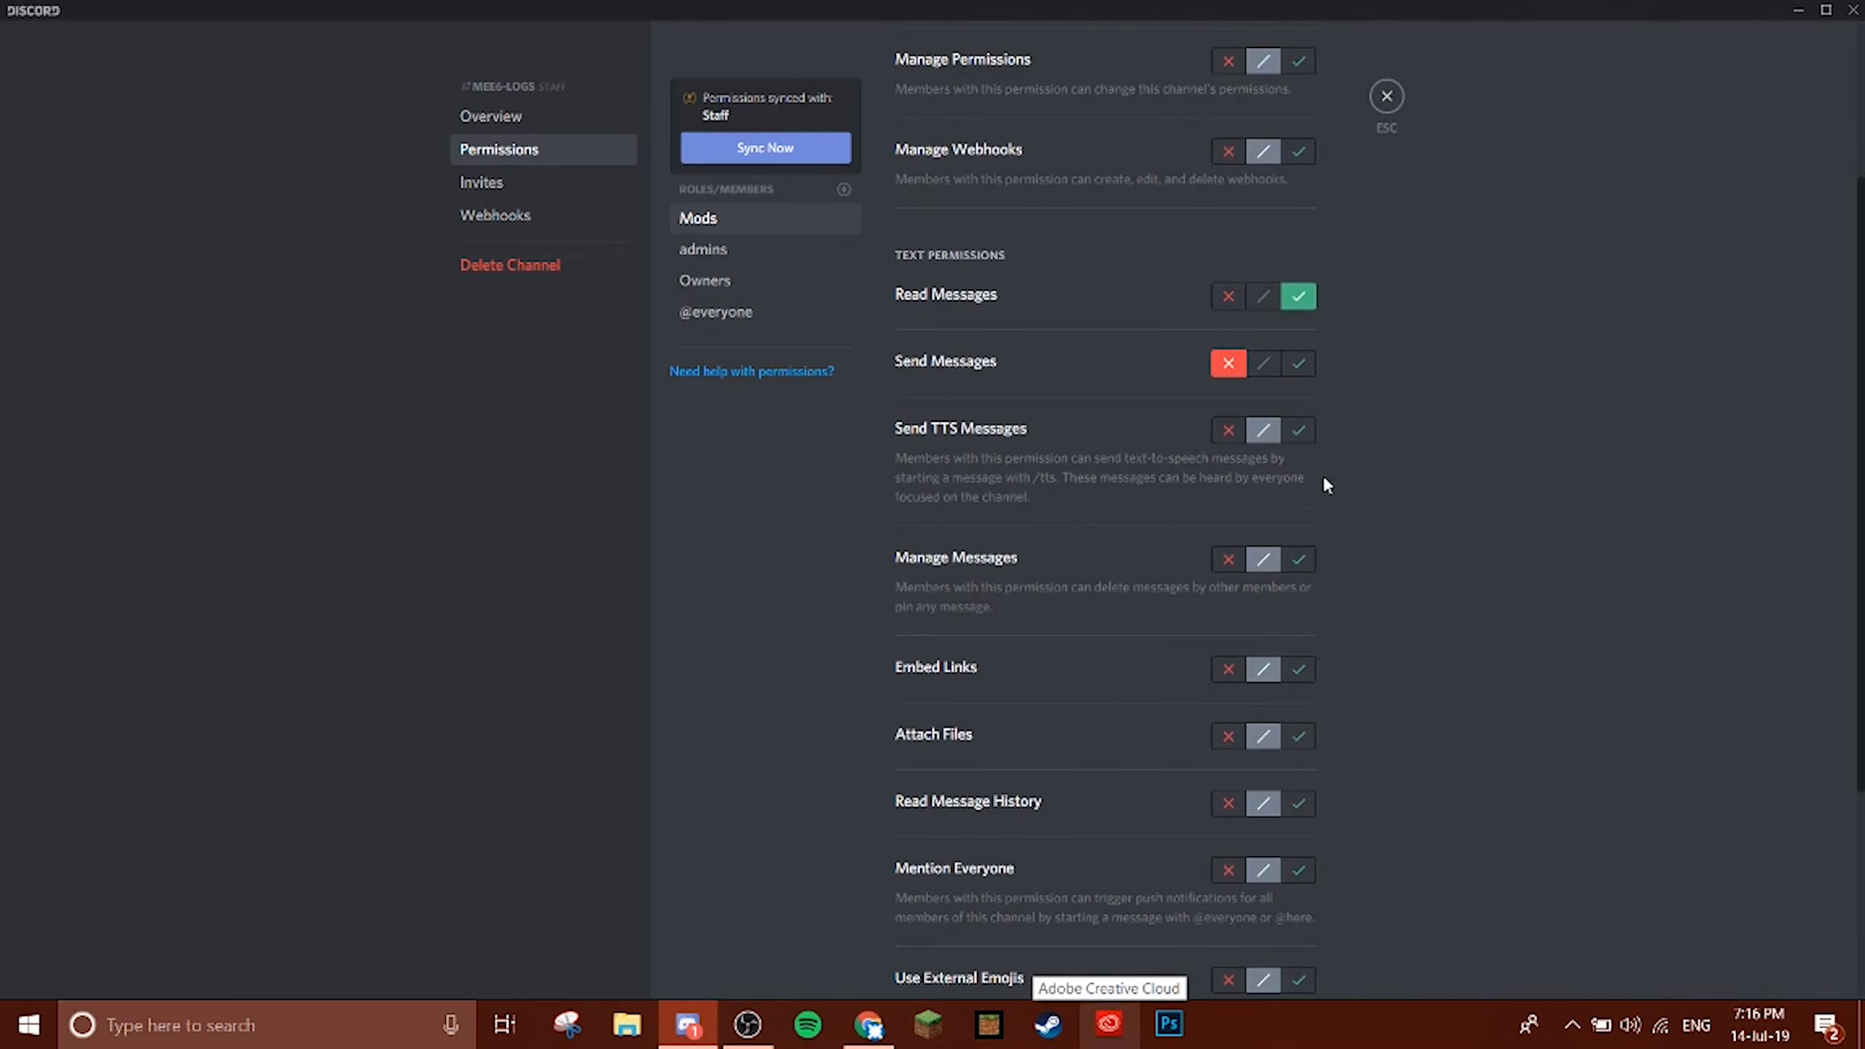
{"action": "left_click", "coordinate": [716, 316]}
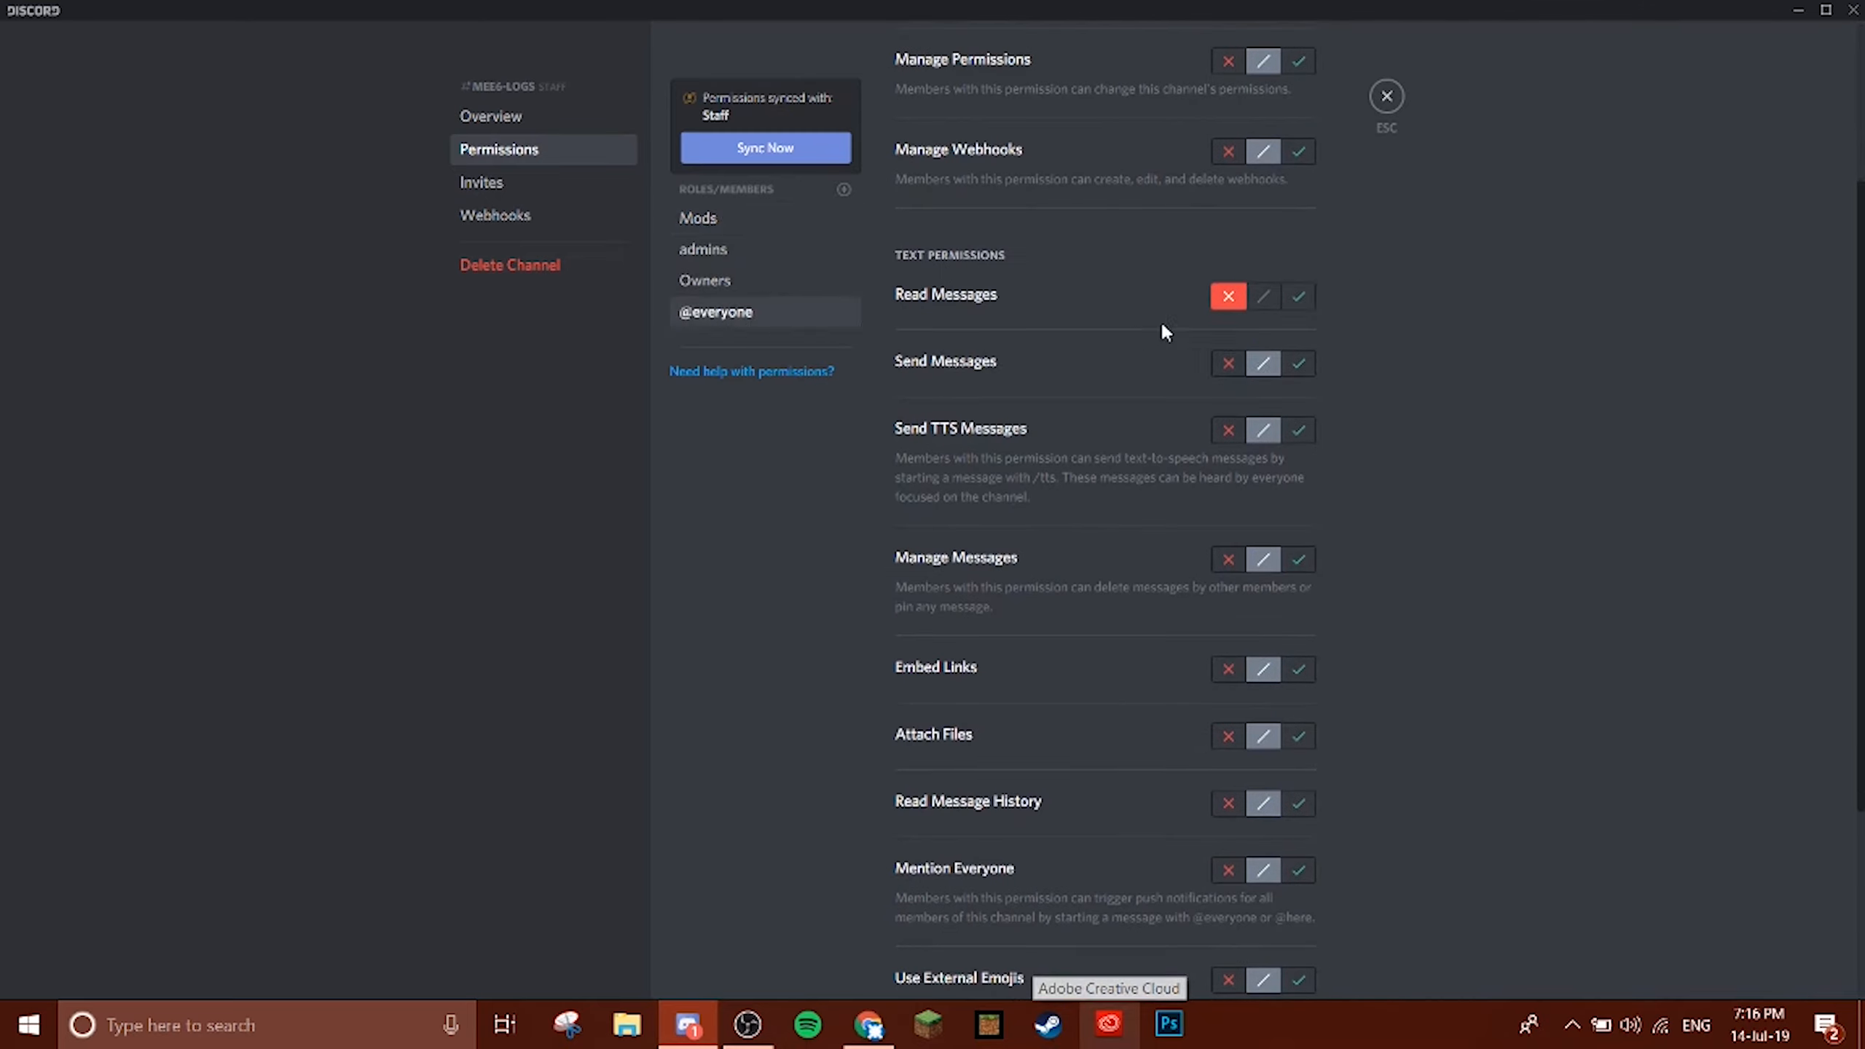
{"action": "left_click", "coordinate": [1386, 95]}
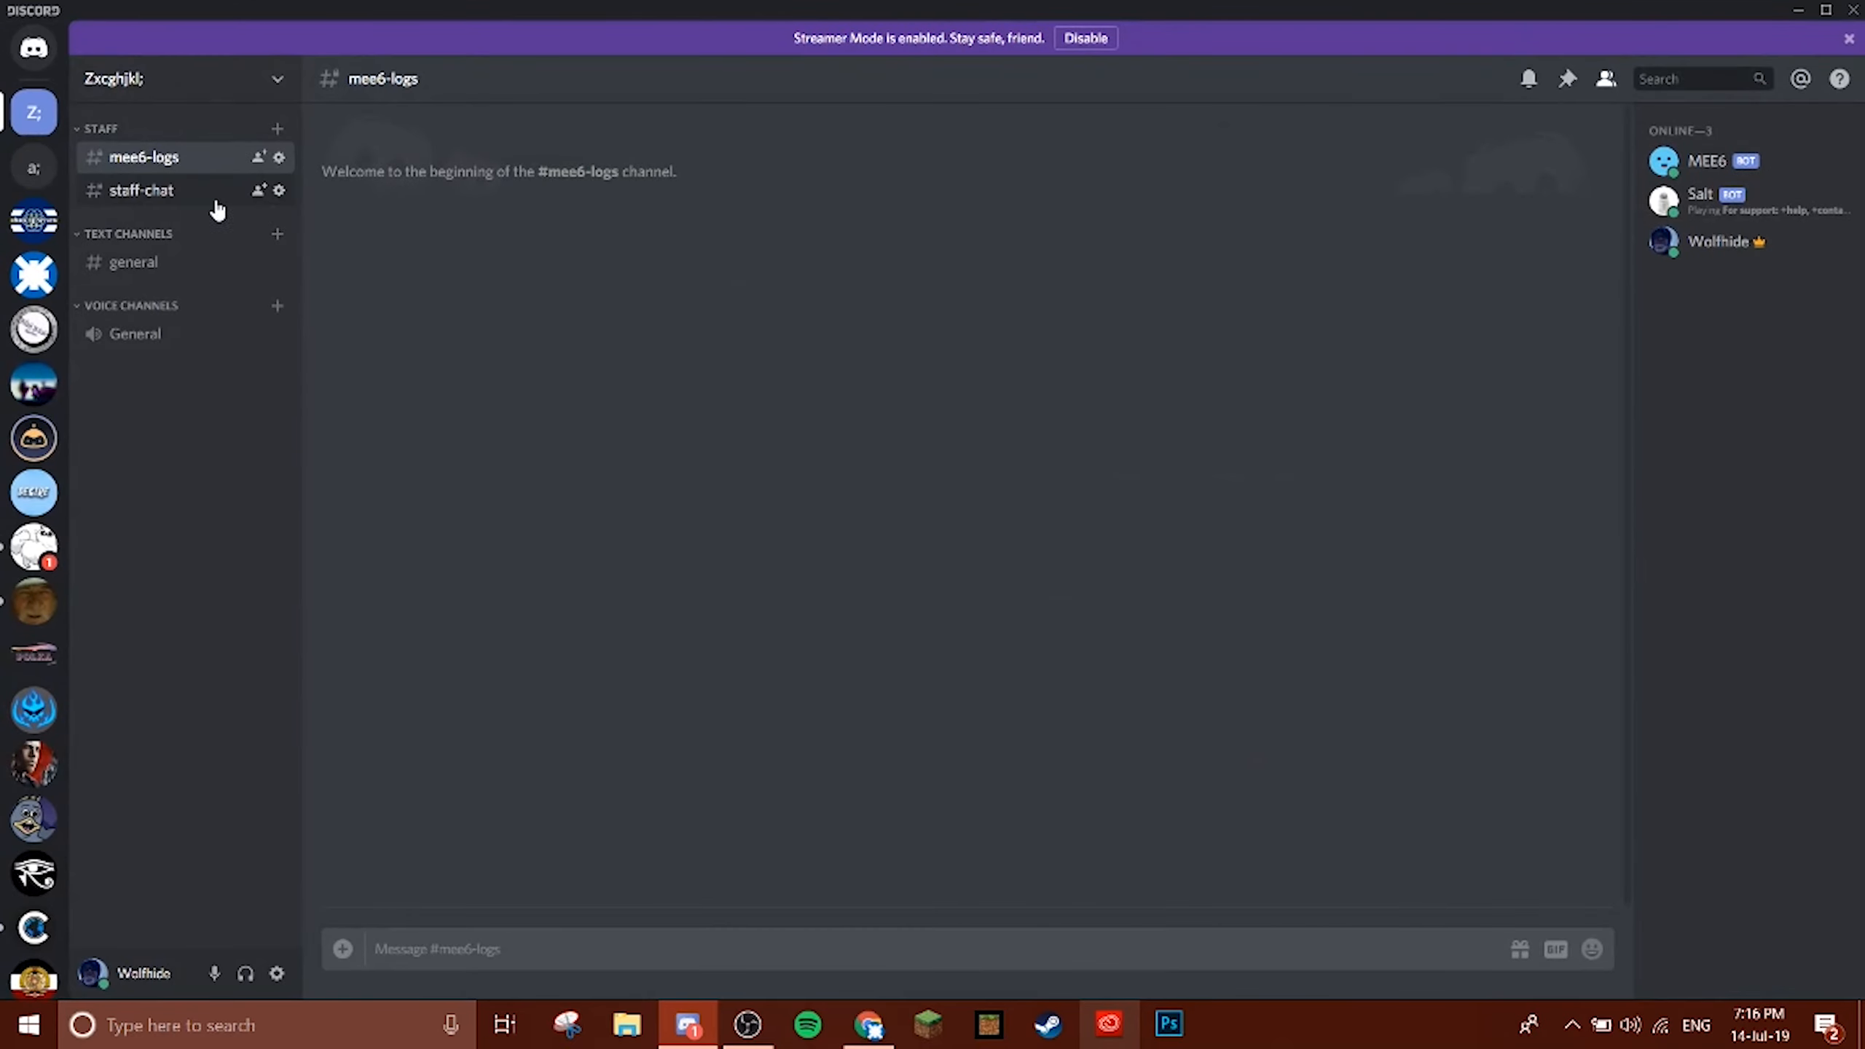
{"action": "left_click", "coordinate": [174, 192]}
{"action": "right_click", "coordinate": [1725, 241]}
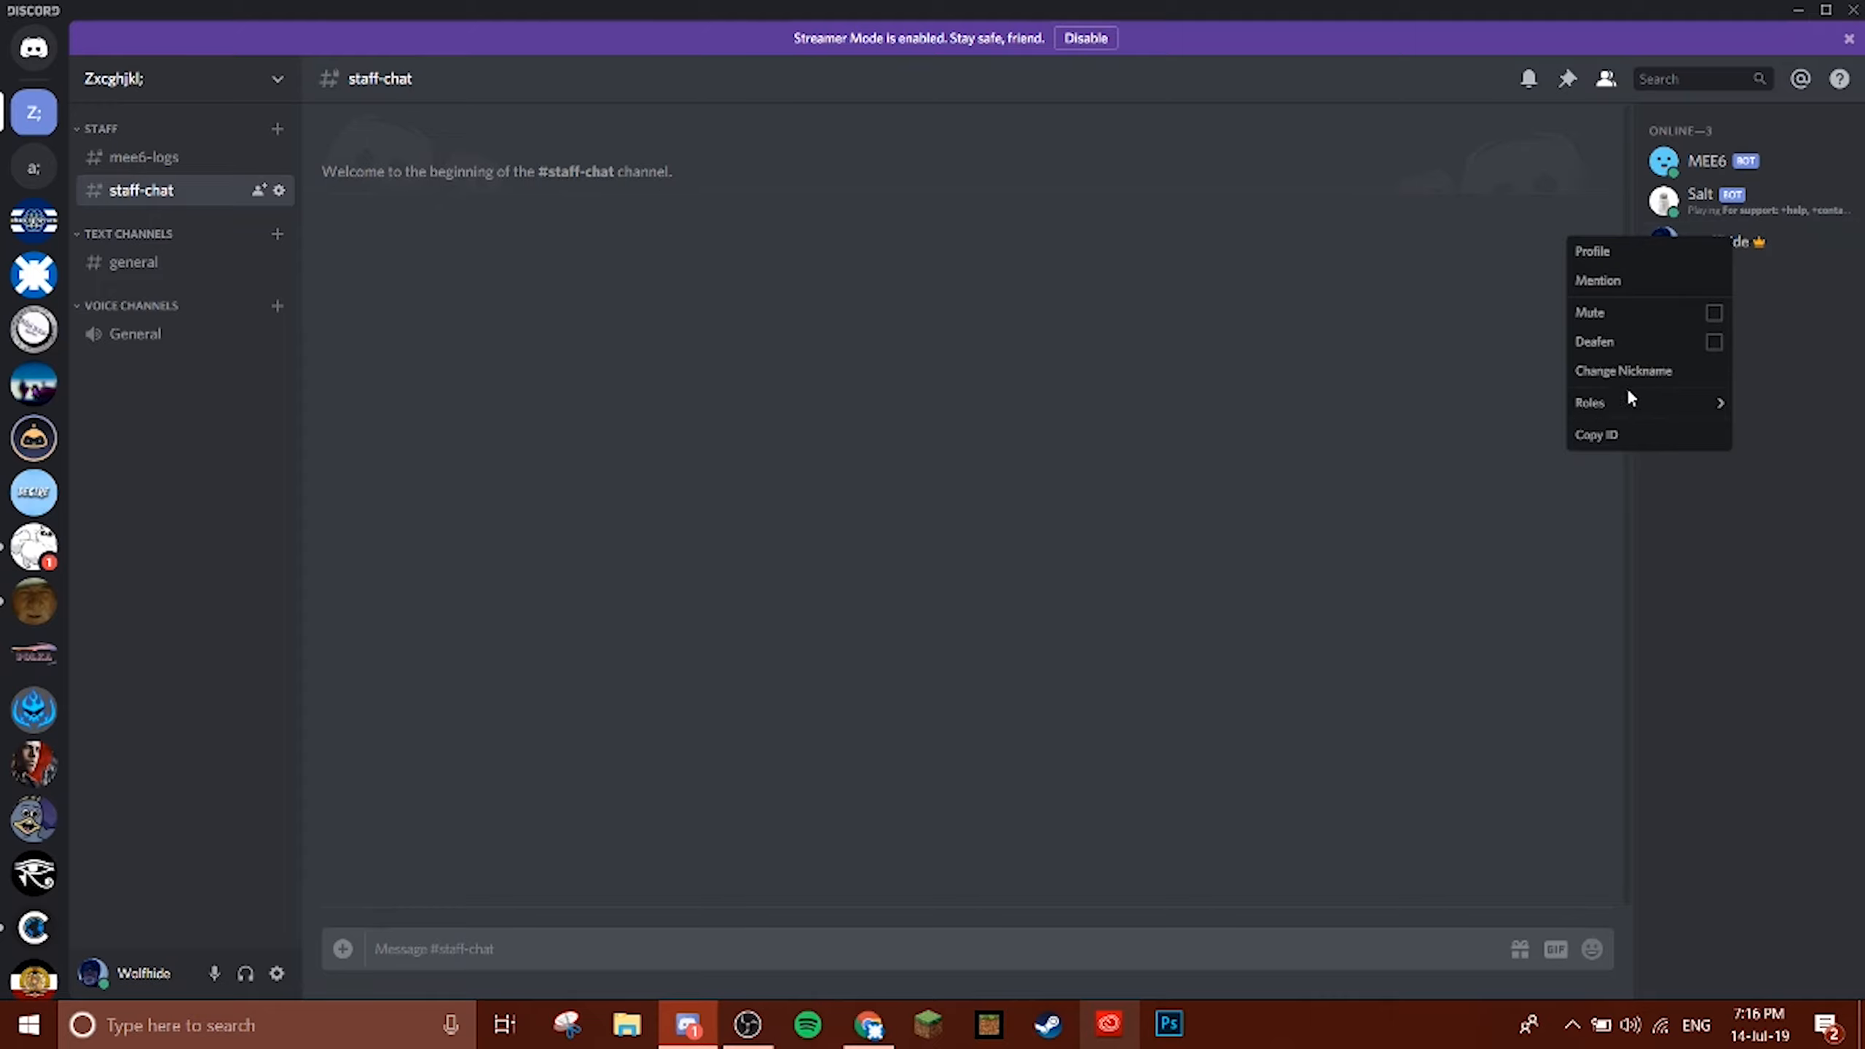
{"action": "left_click", "coordinate": [279, 83]}
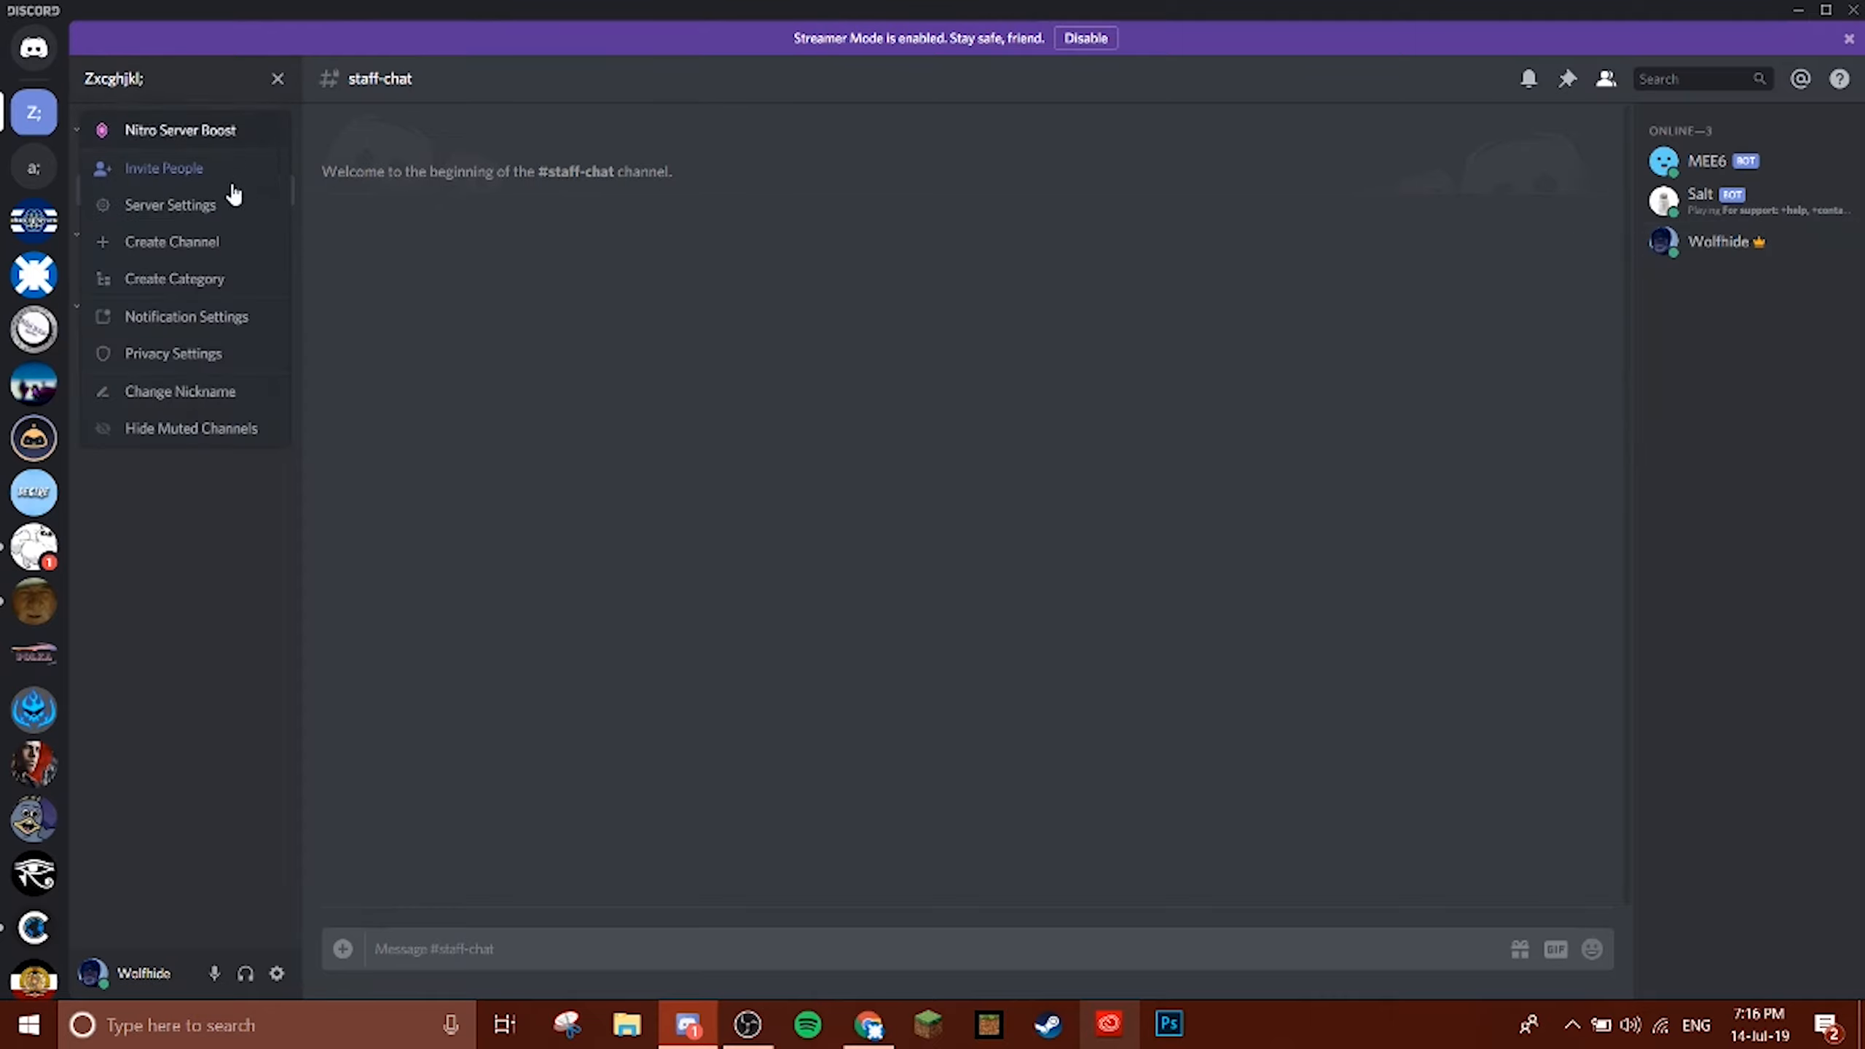
{"action": "left_click", "coordinate": [379, 176]}
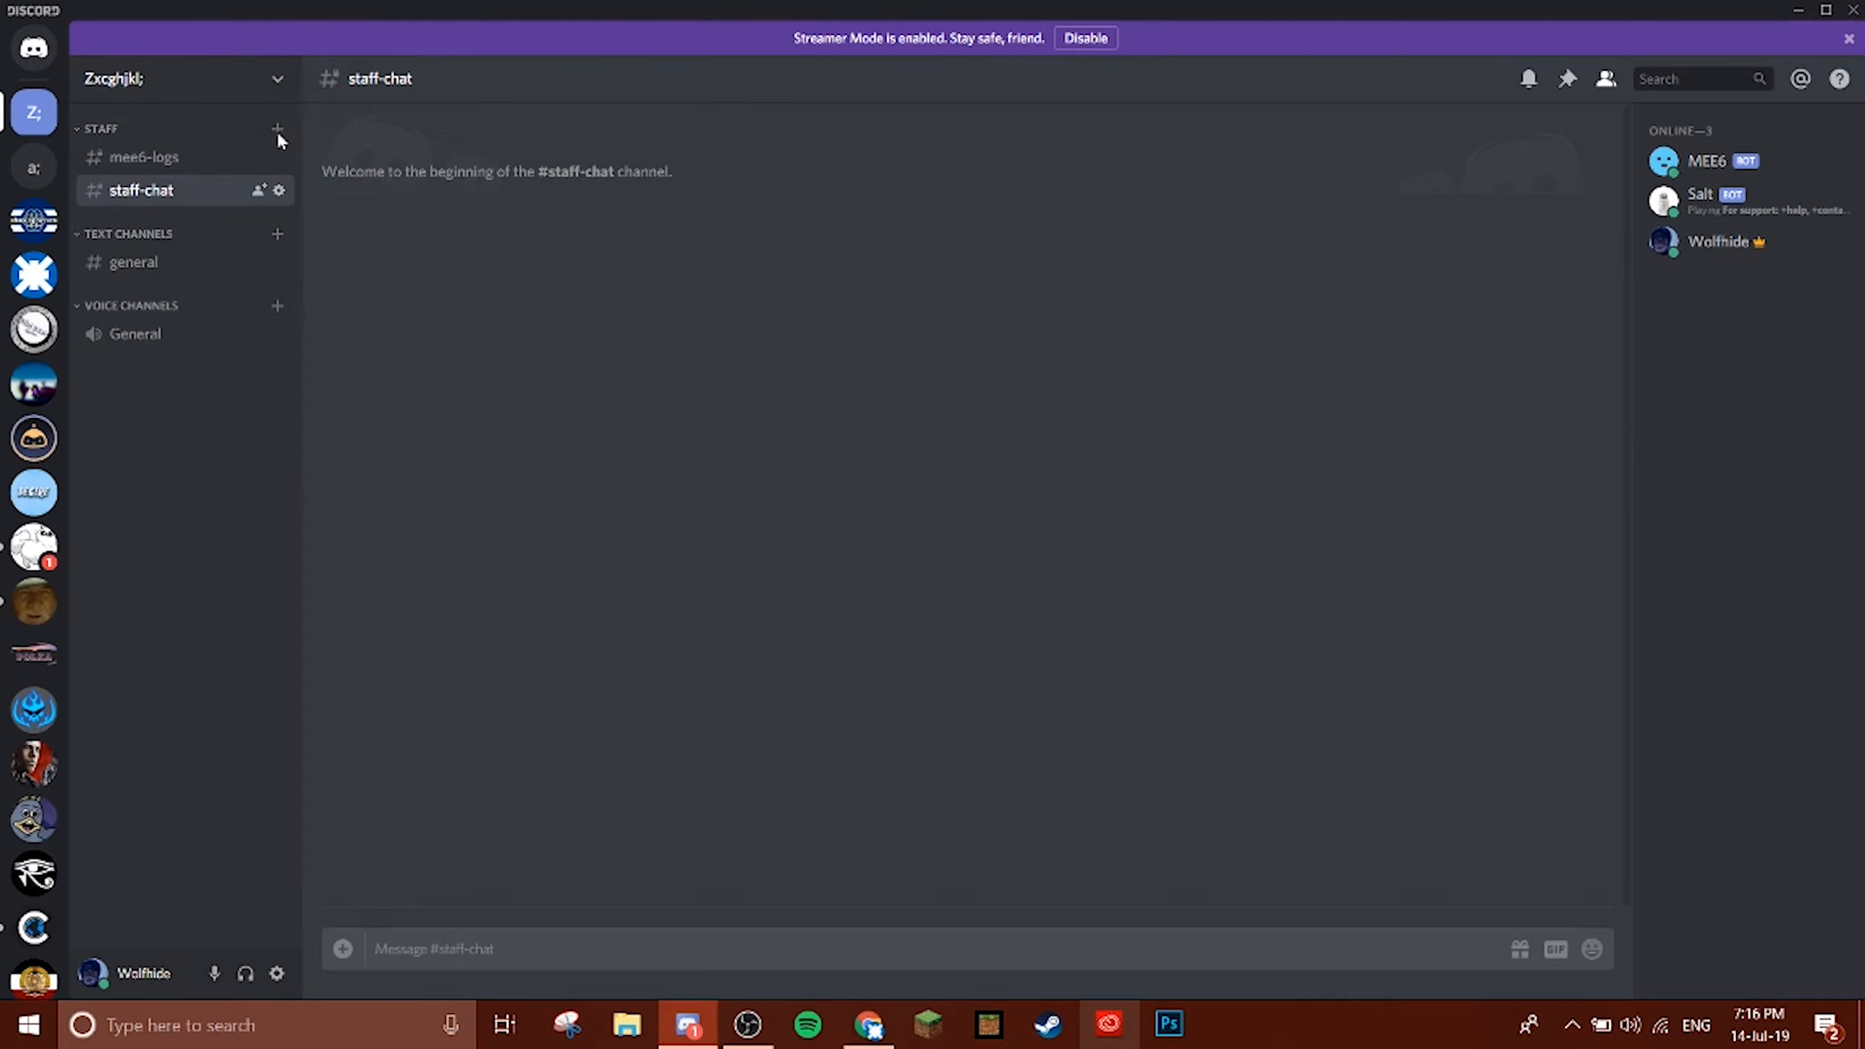
Create a text channel named salt-logs in the Staff category and move staff-chat below it.
{"action": "left_click", "coordinate": [277, 130]}
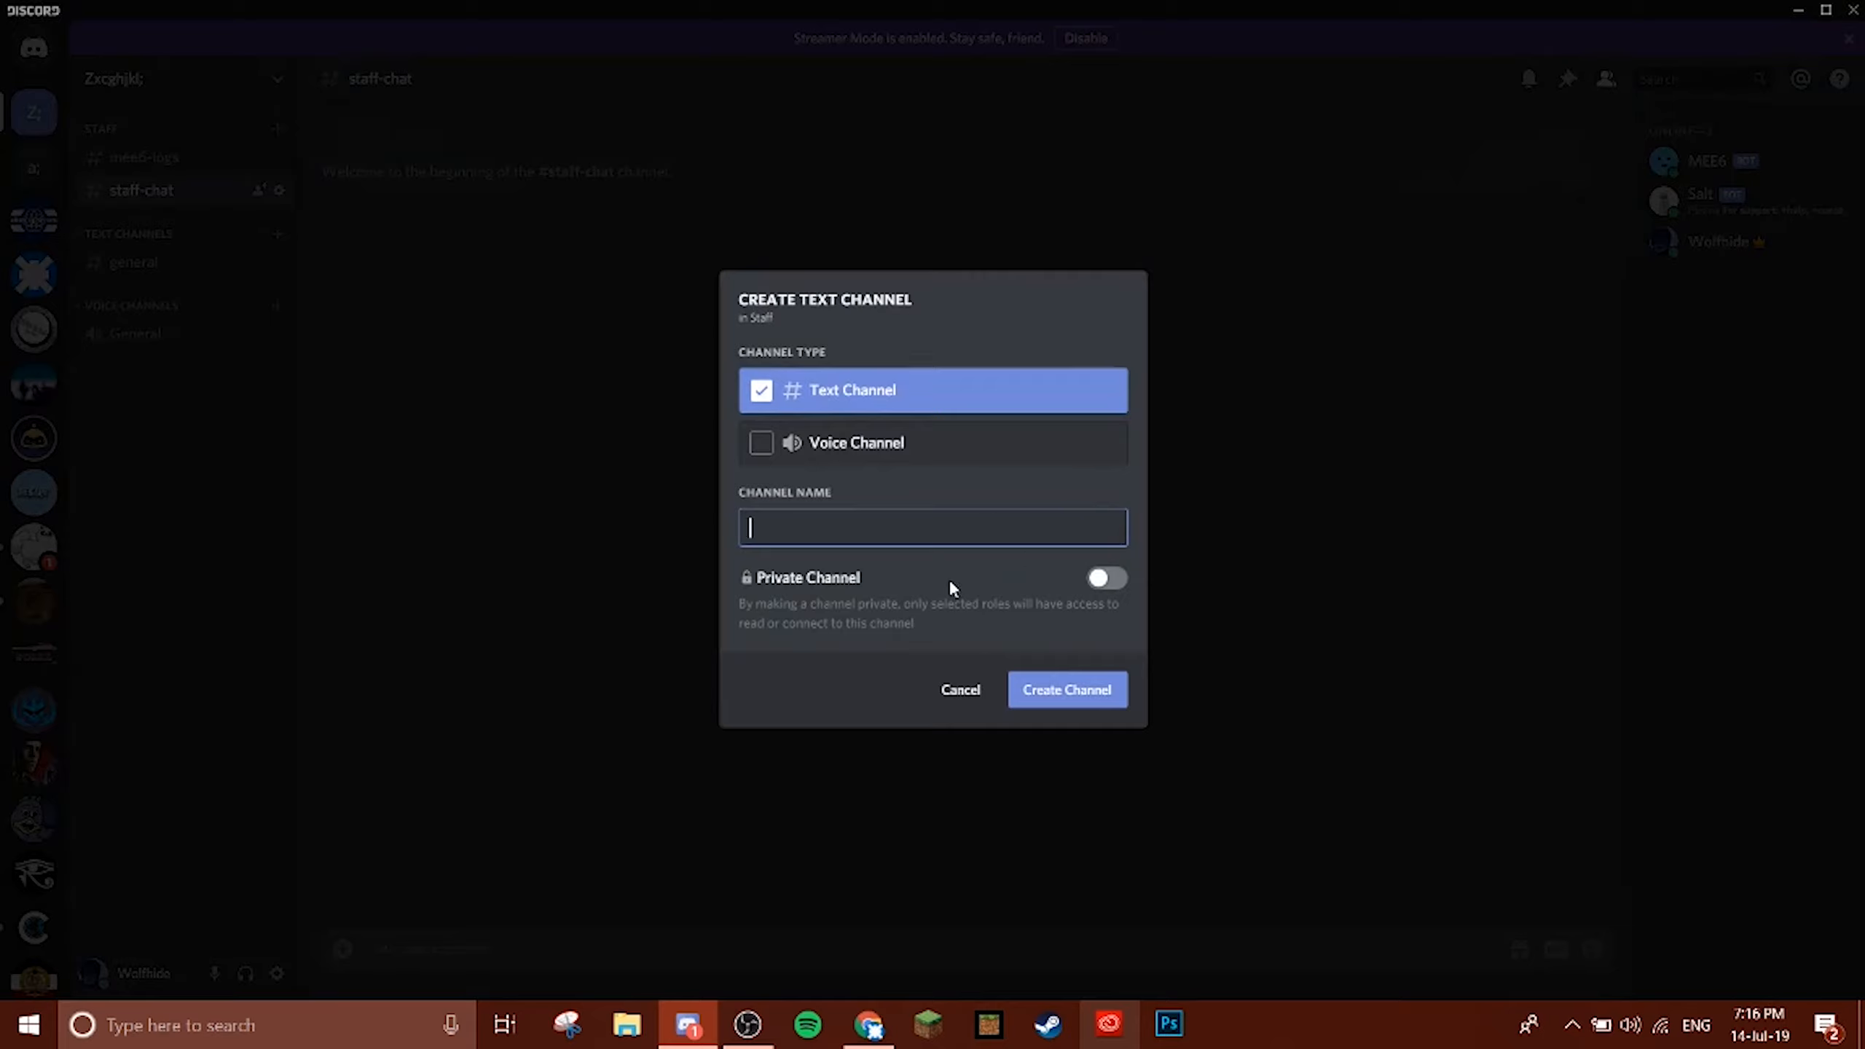
{"action": "type", "text": "salt-logs"}
{"action": "key", "text": "Return"}
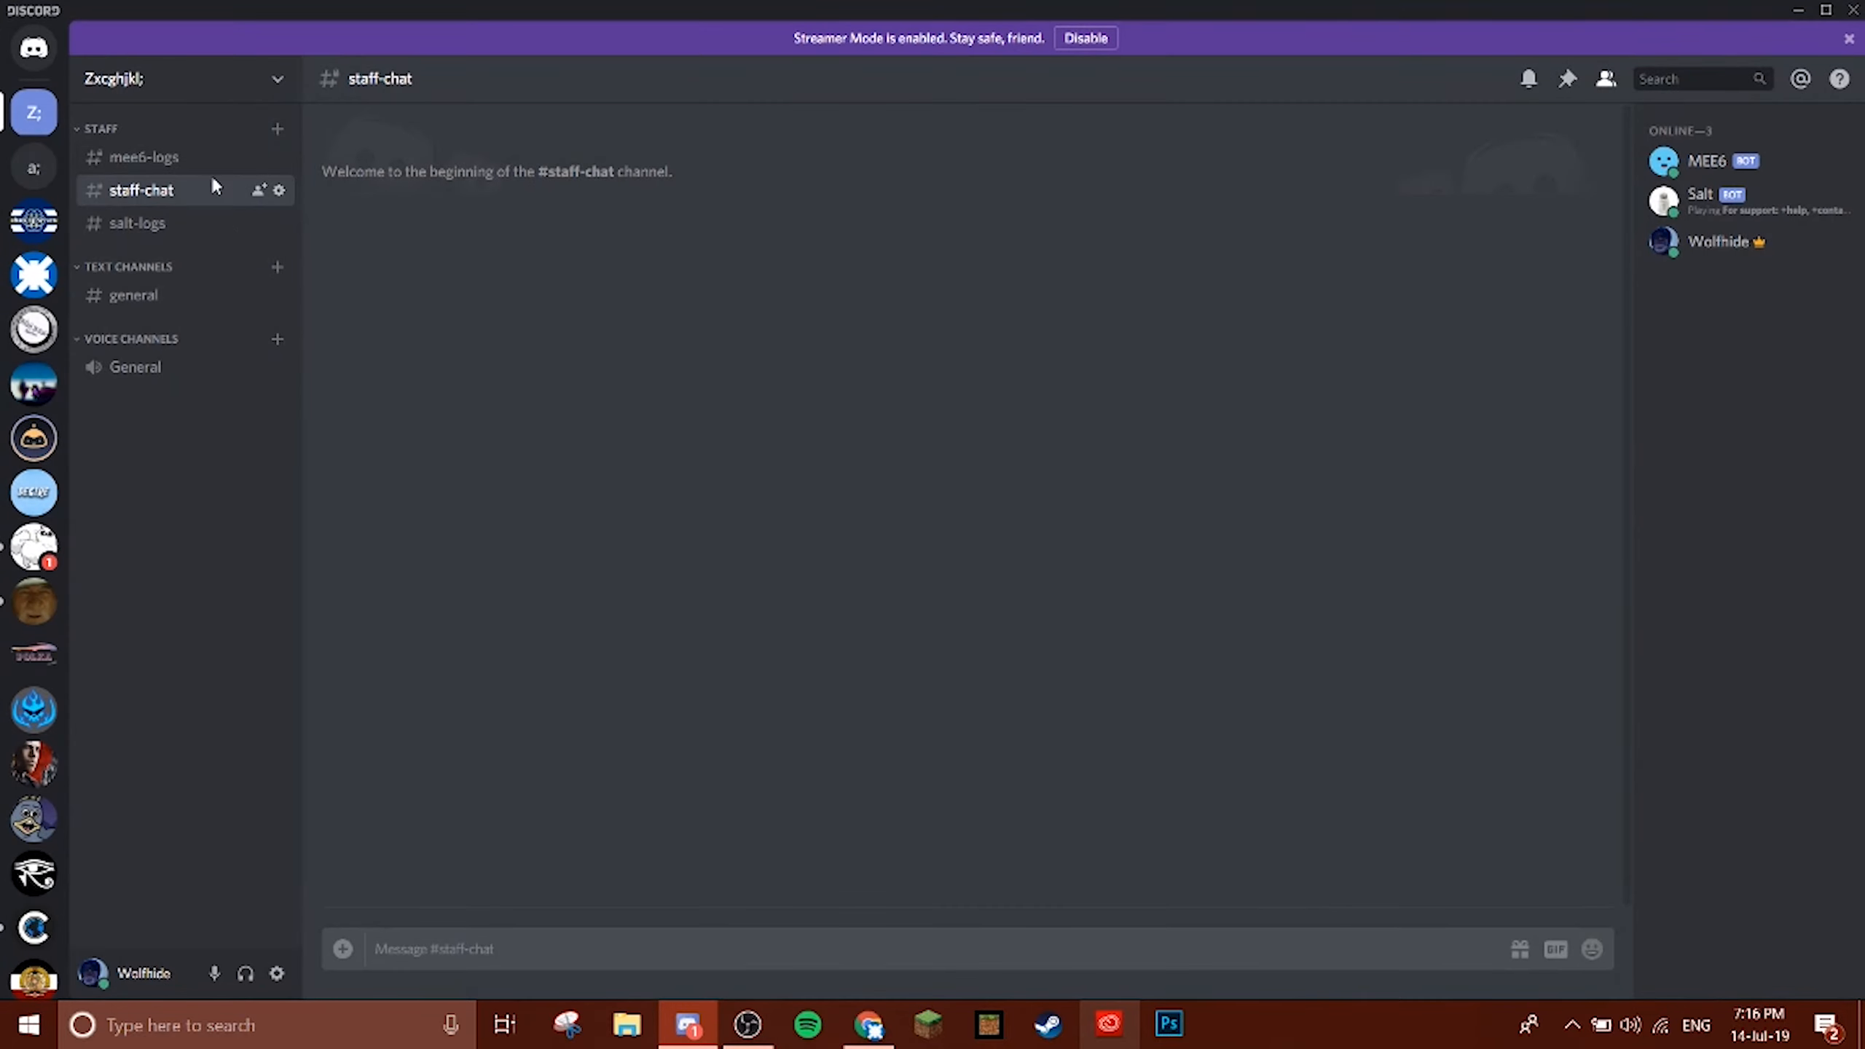
{"action": "left_click_drag", "start_coordinate": [158, 188], "coordinate": [166, 234]}
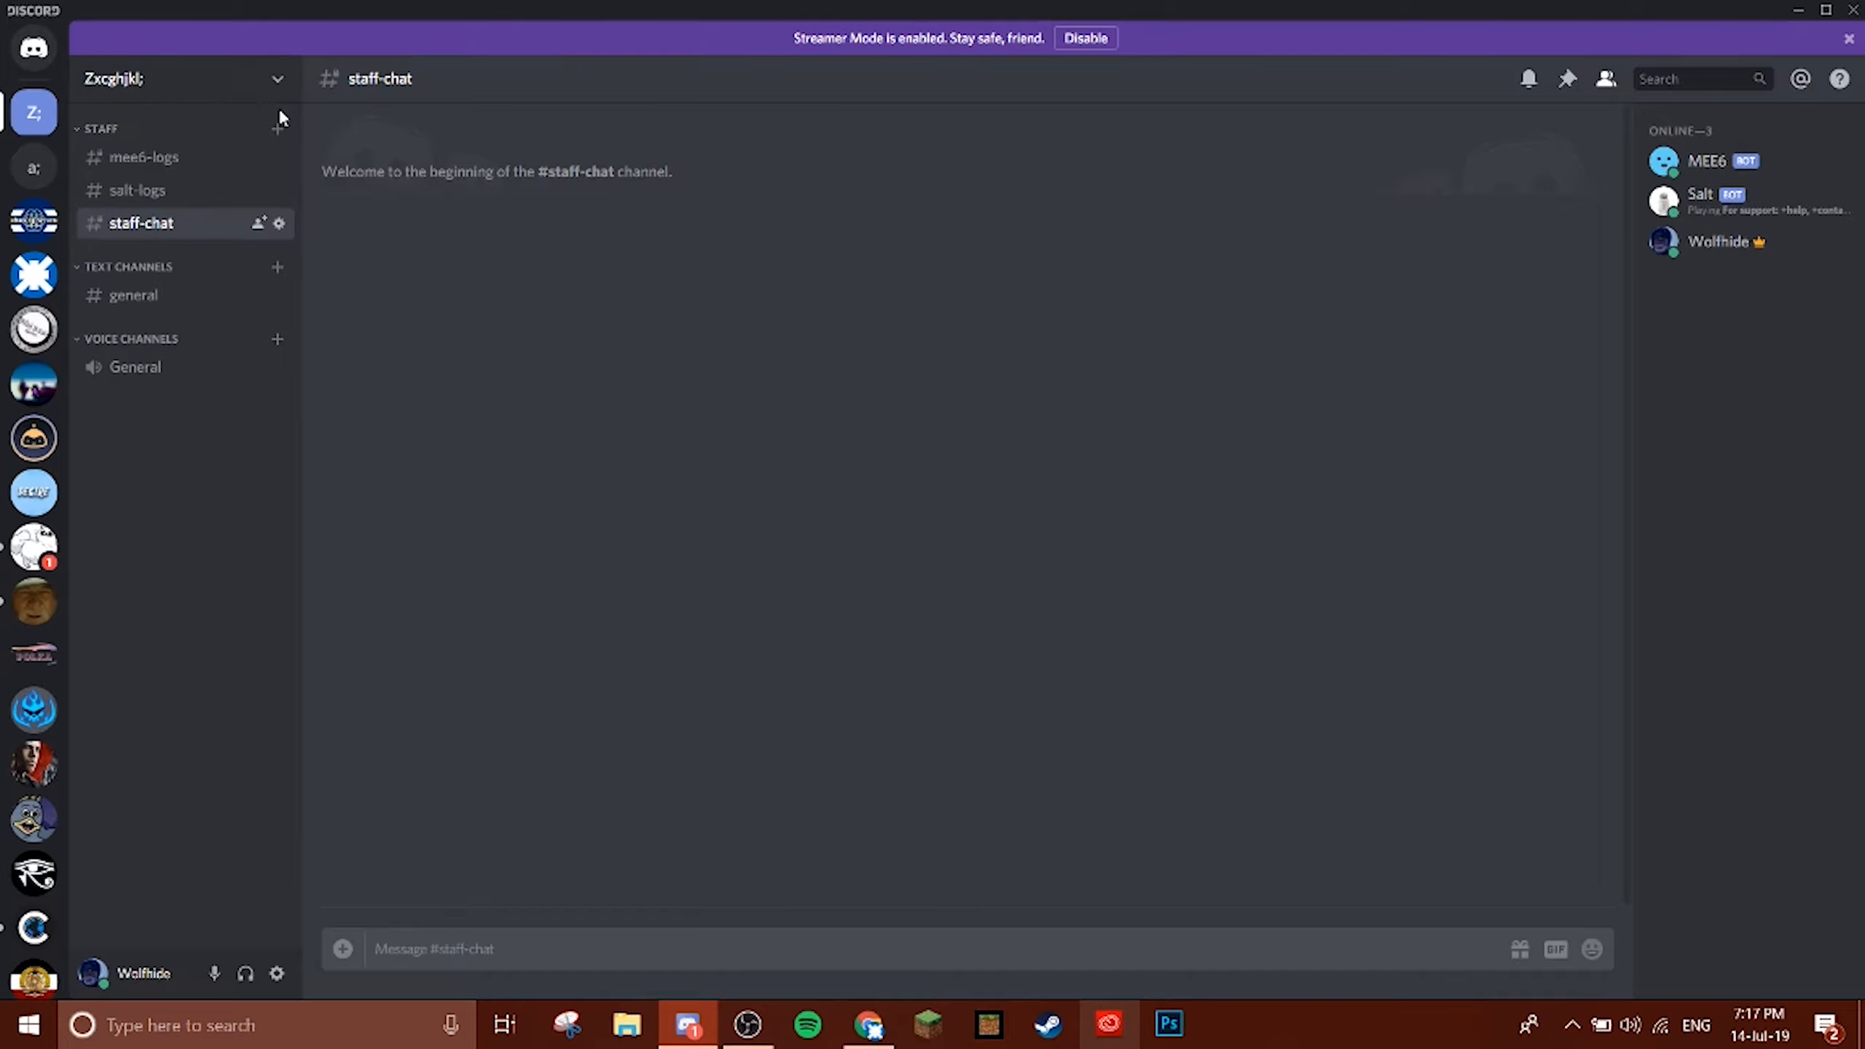
{"action": "left_click", "coordinate": [277, 129]}
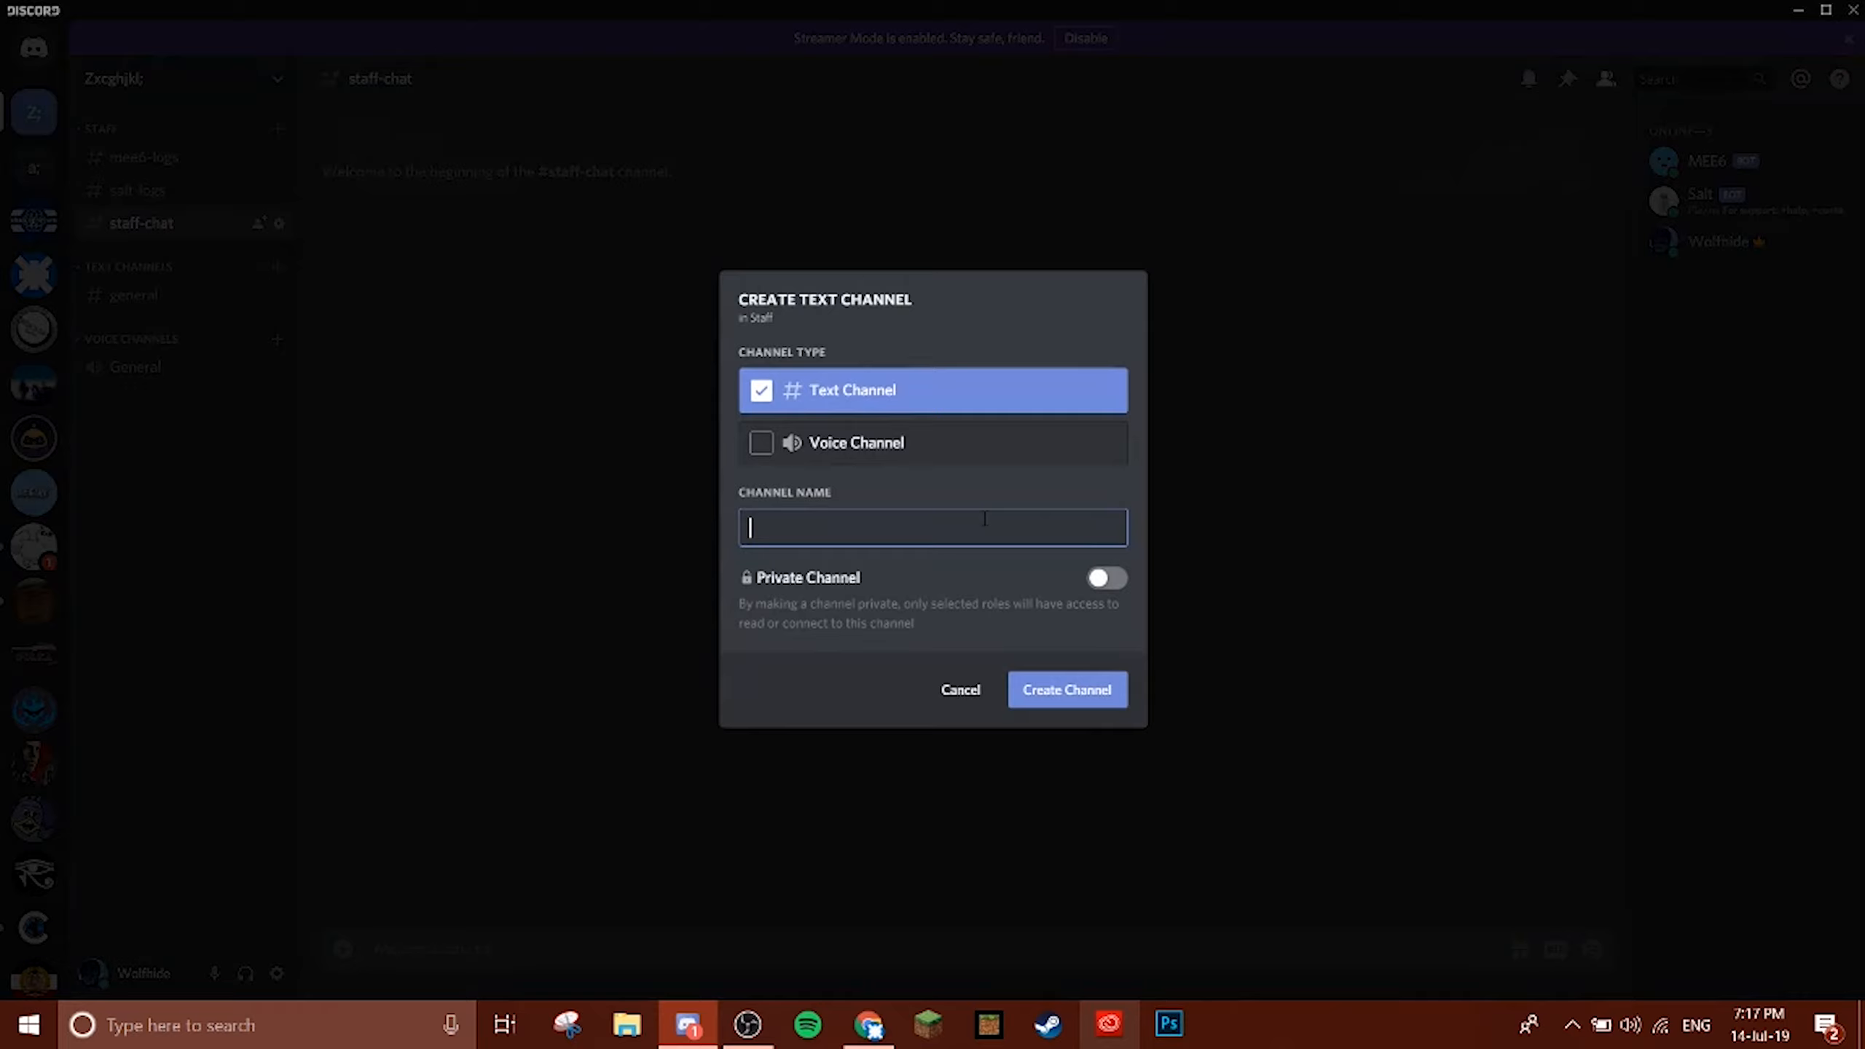
{"action": "left_click", "coordinate": [989, 439]}
{"action": "left_click", "coordinate": [923, 409]}
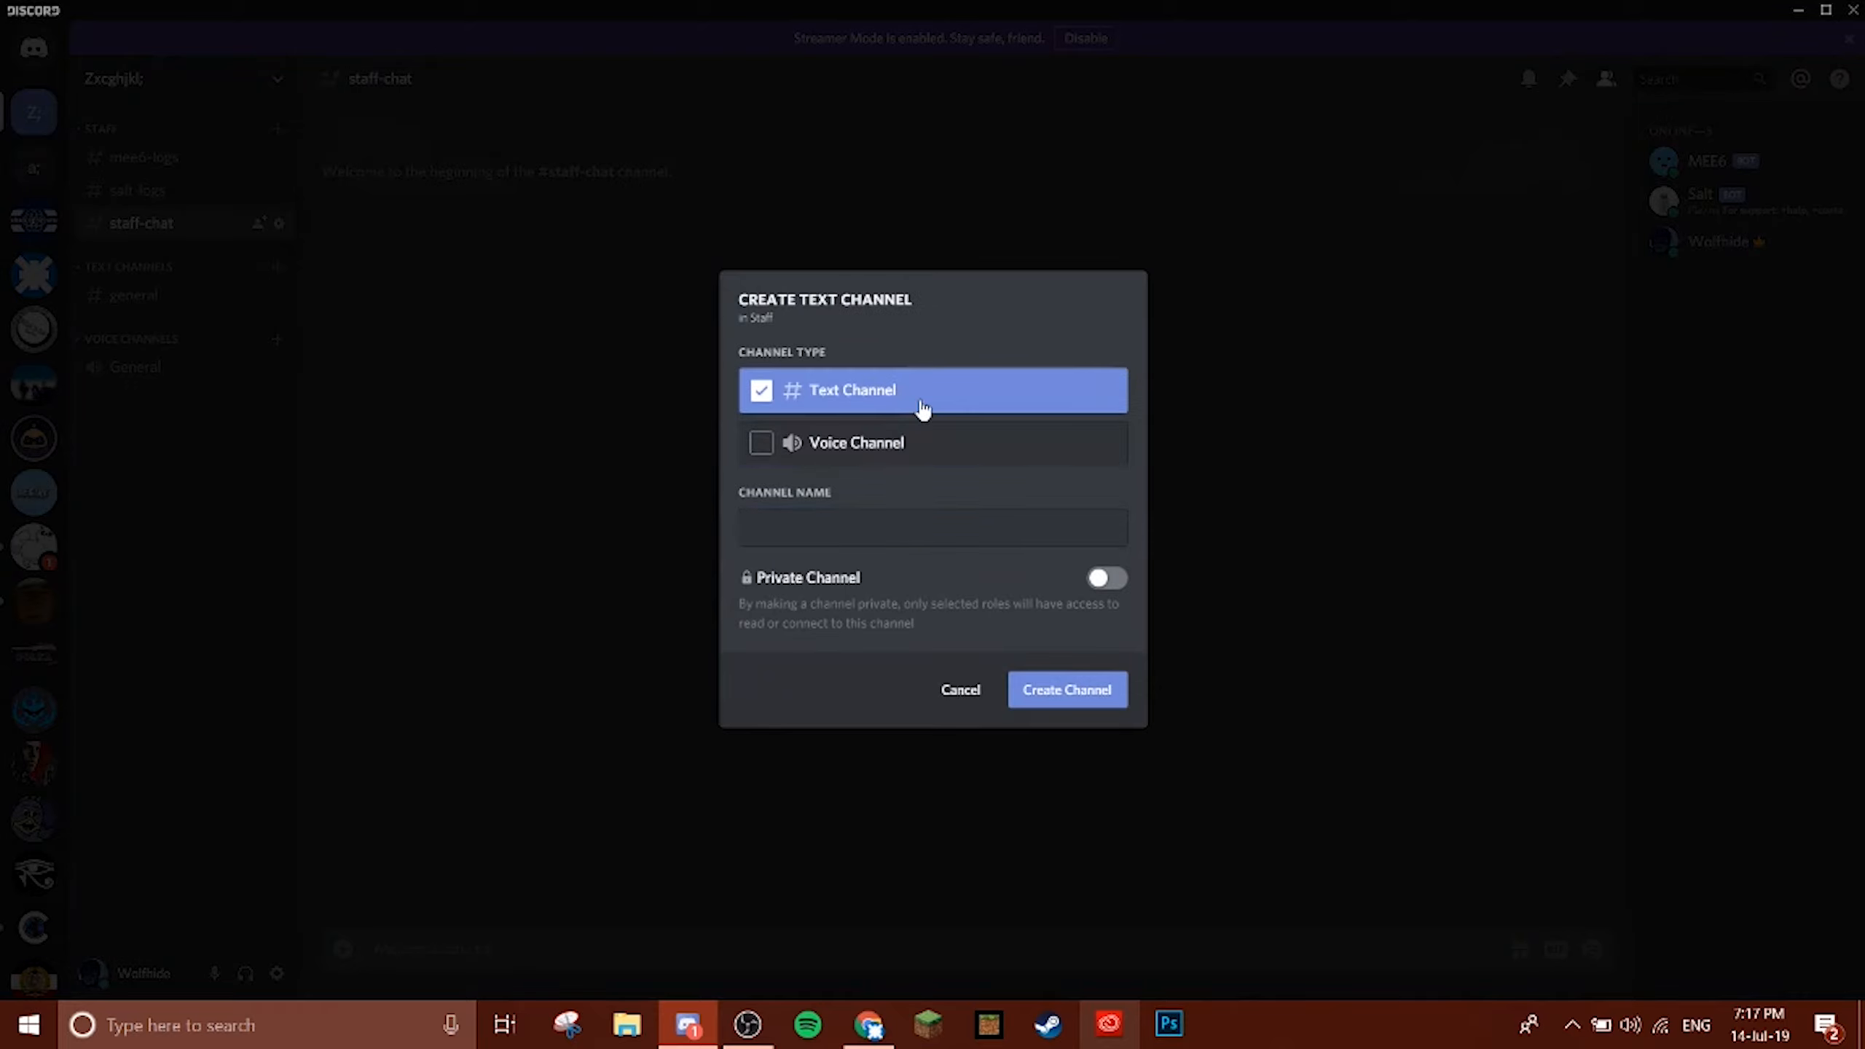
{"action": "left_click", "coordinate": [969, 698]}
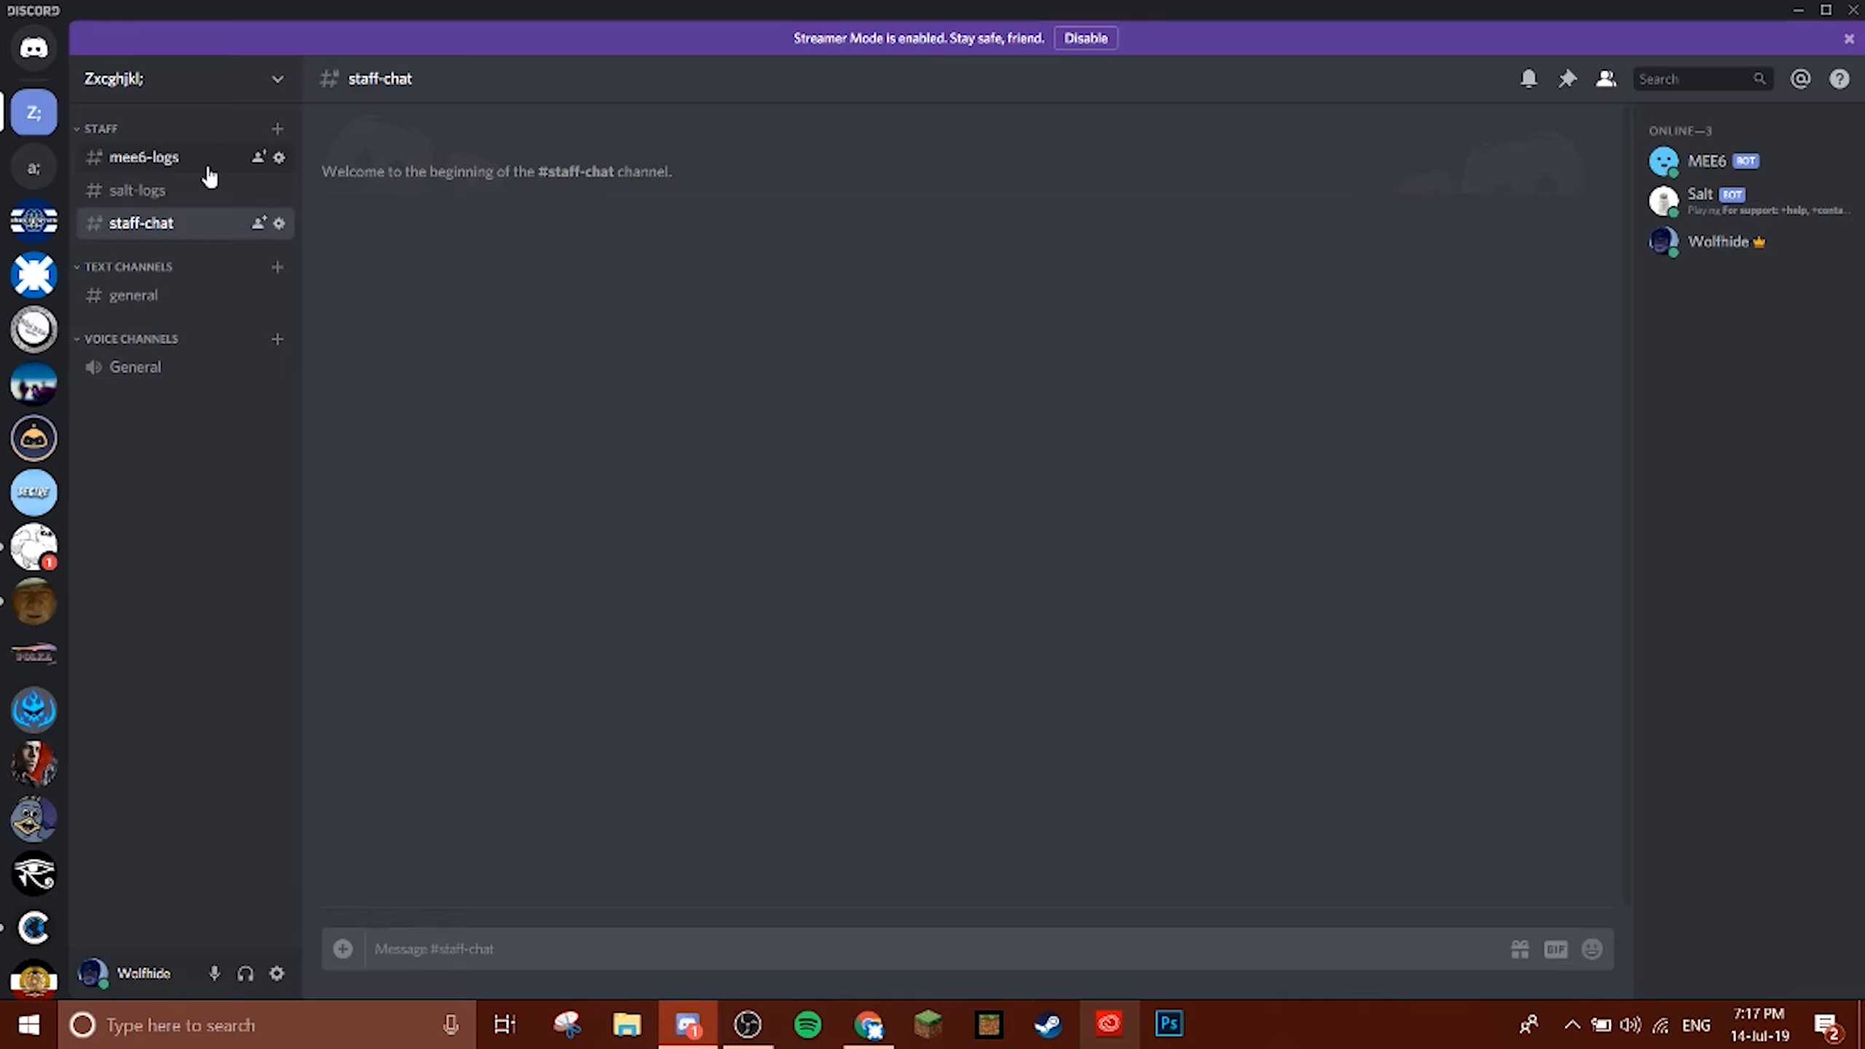
Open the server's role settings and reorder the roles to Owners, Mods, admins, MEE6, Salt.
{"action": "left_click", "coordinate": [276, 82]}
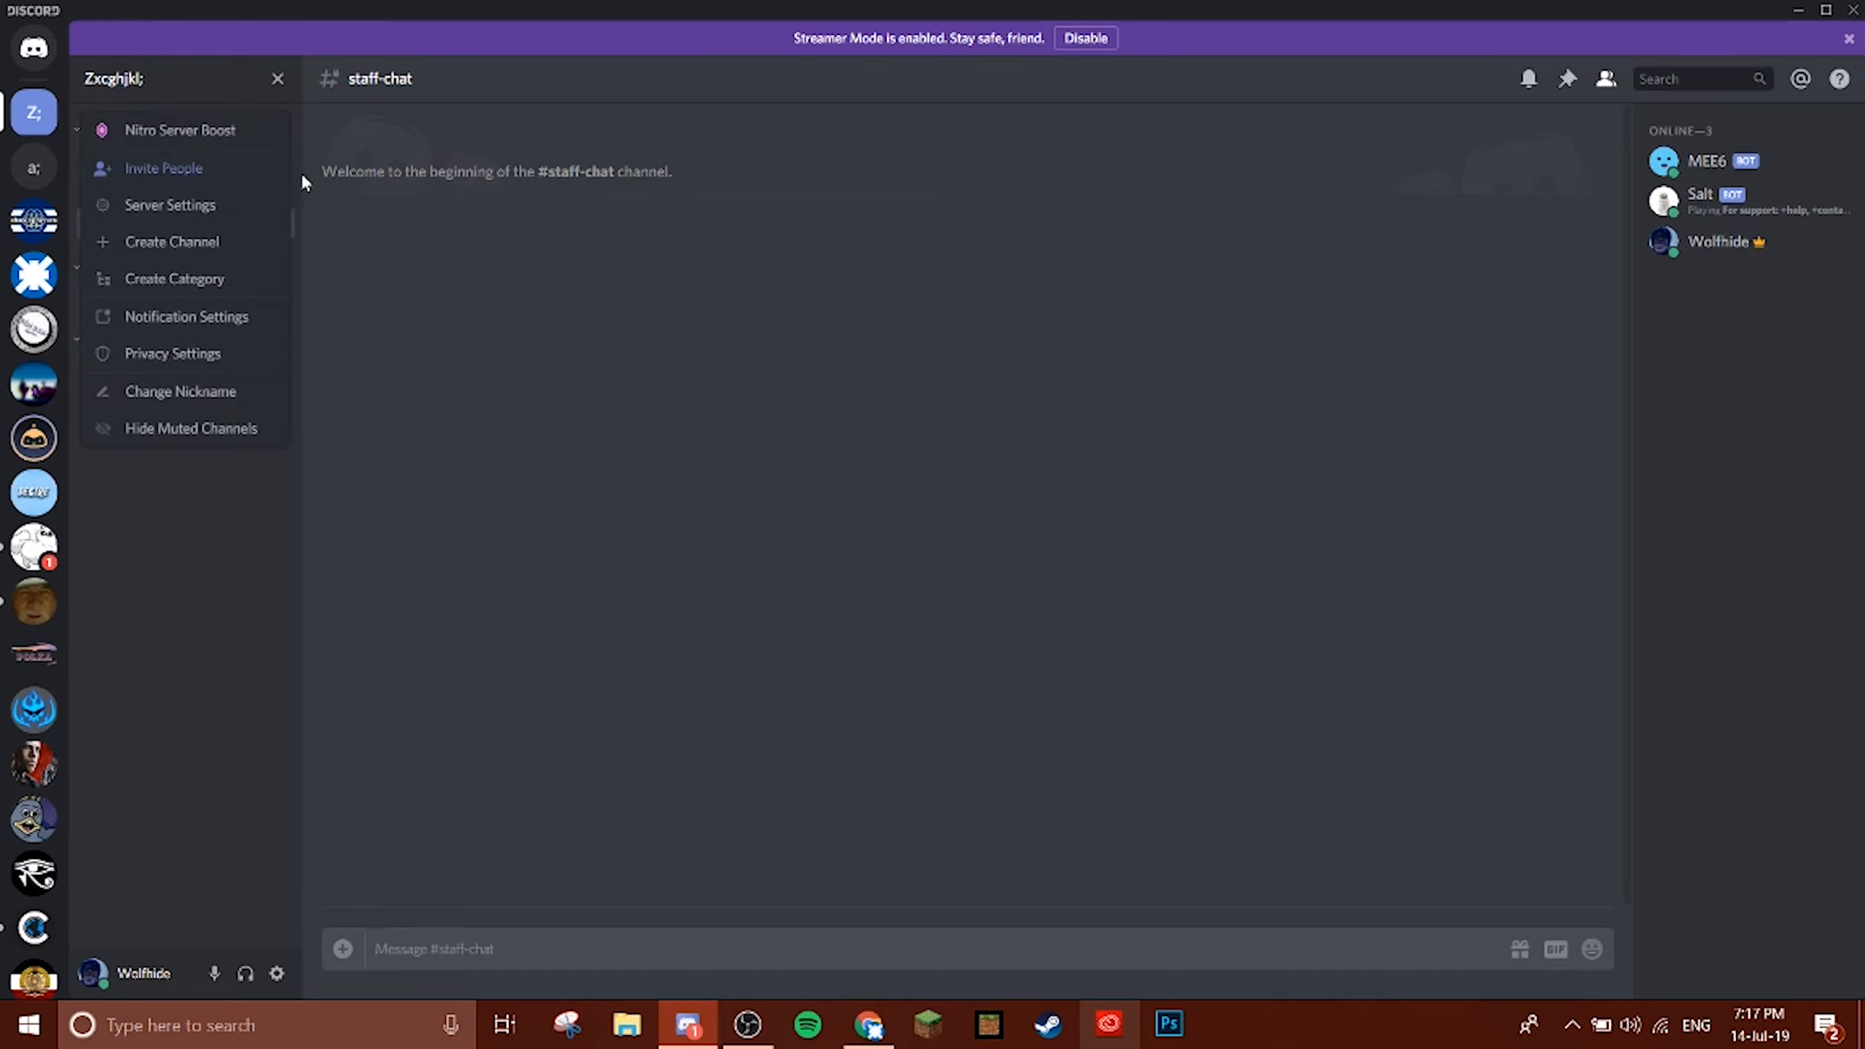
{"action": "left_click", "coordinate": [253, 201]}
{"action": "left_click", "coordinate": [478, 216]}
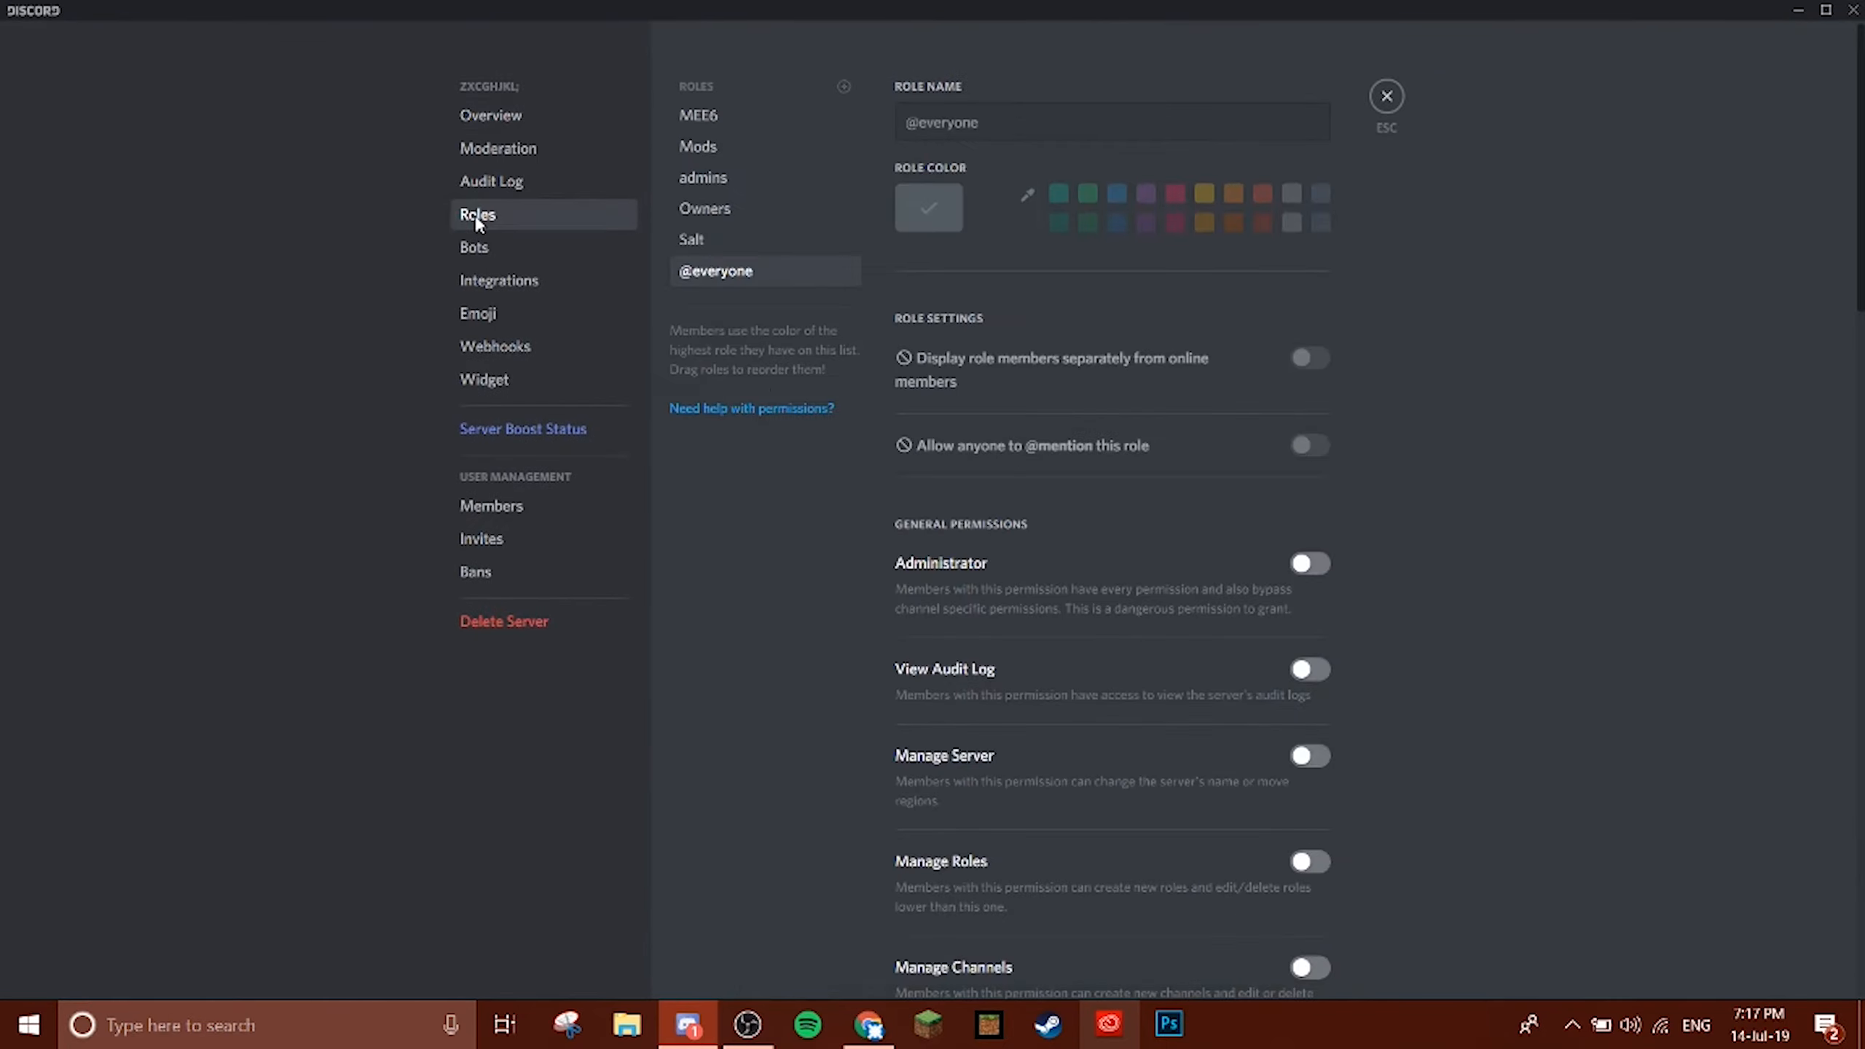
{"action": "left_click_drag", "start_coordinate": [764, 211], "coordinate": [752, 103]}
{"action": "left_click_drag", "start_coordinate": [729, 211], "coordinate": [723, 146]}
{"action": "left_click_drag", "start_coordinate": [720, 156], "coordinate": [723, 151]}
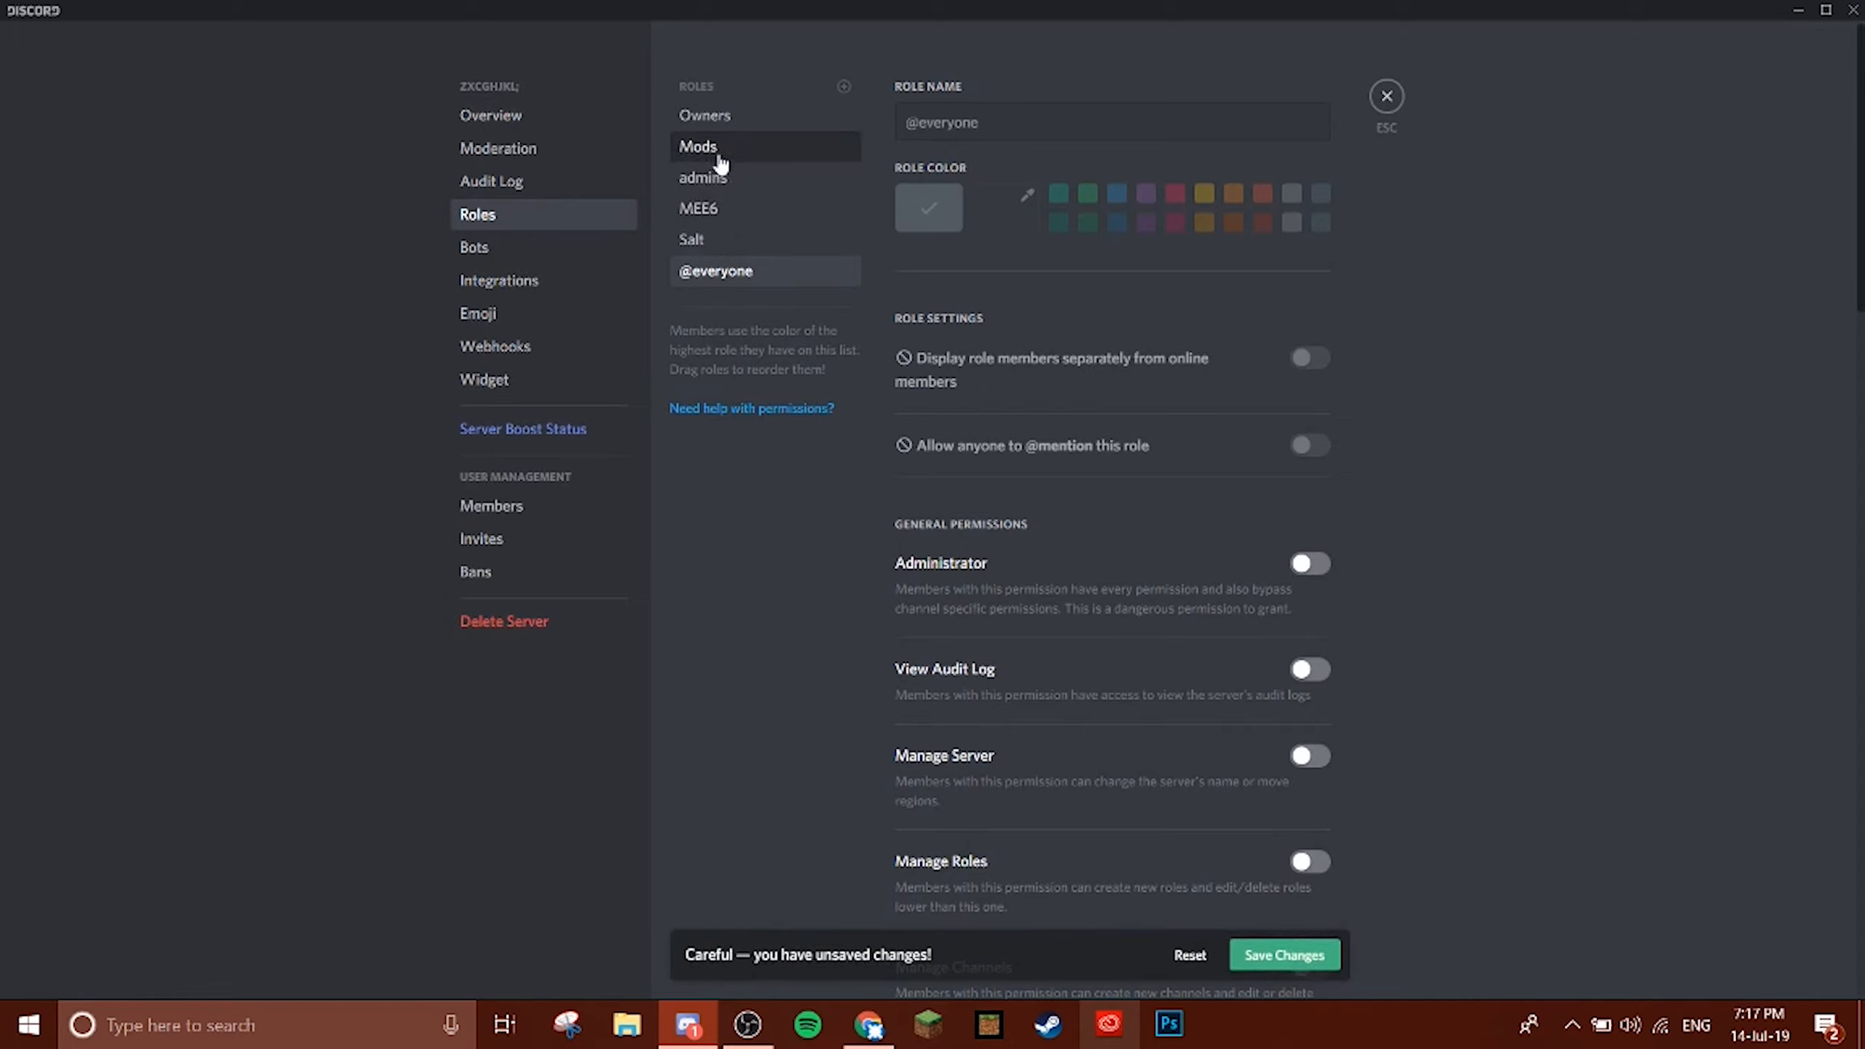
Grant the Owners role the Administrator, View Audit Log, Manage Server, Manage Roles and Manage Channels permissions.
{"action": "left_click", "coordinate": [735, 118]}
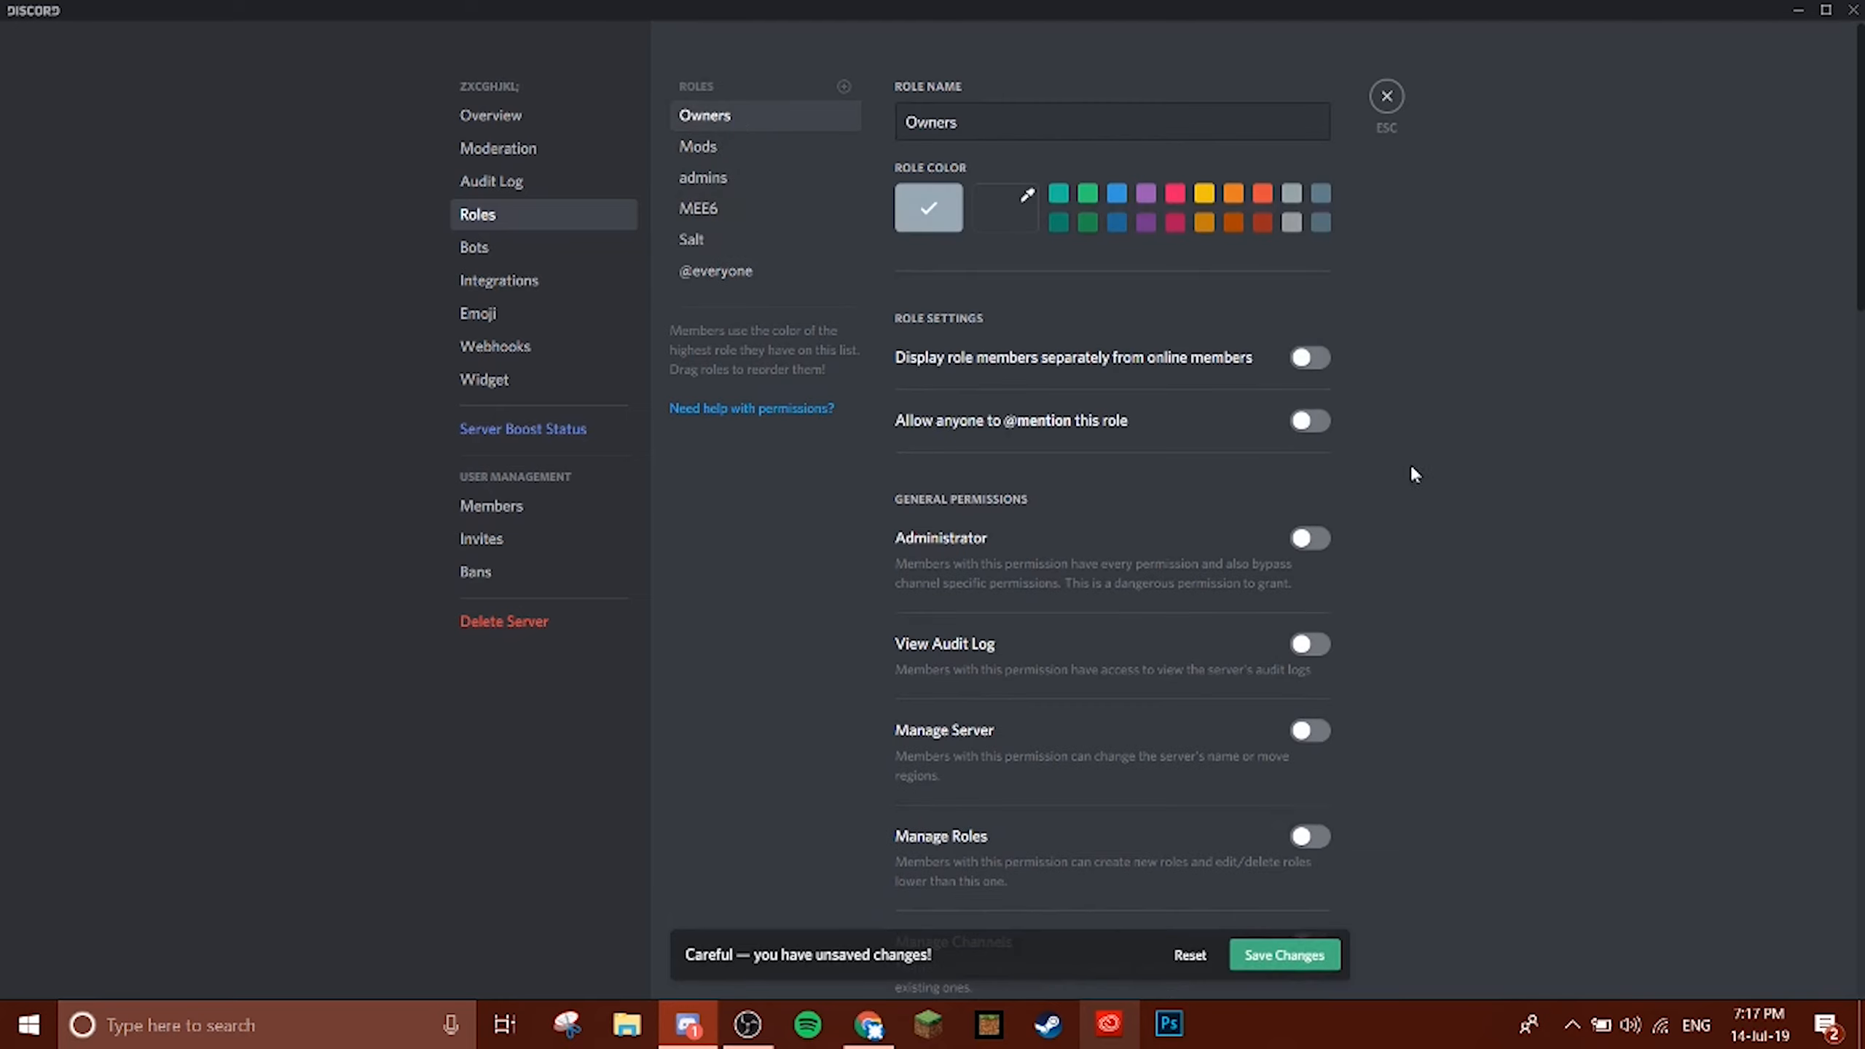
{"action": "left_click", "coordinate": [1318, 540]}
{"action": "left_click", "coordinate": [905, 543]}
{"action": "left_click", "coordinate": [1311, 540]}
{"action": "left_click", "coordinate": [1309, 644]}
{"action": "left_click", "coordinate": [1311, 731]}
{"action": "scroll", "coordinate": [1306, 727], "scroll_direction": "down", "scroll_amount": 3}
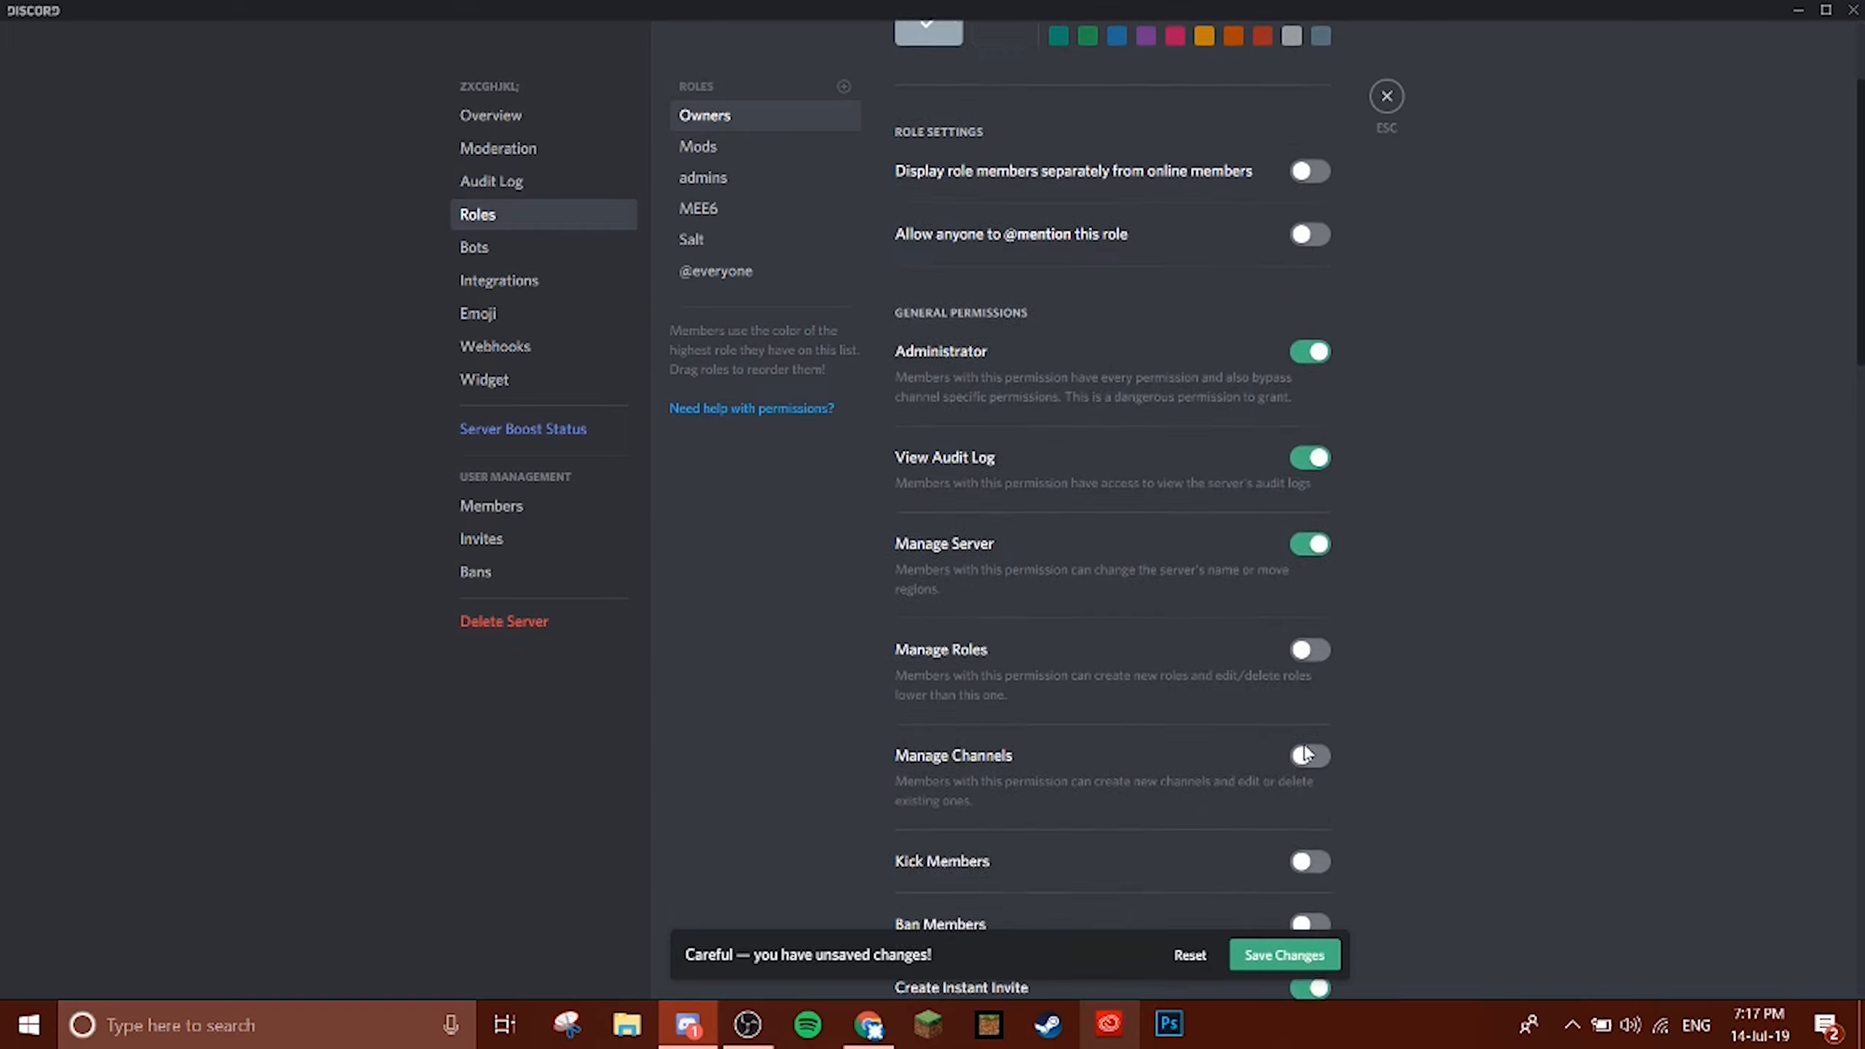
{"action": "left_click", "coordinate": [1310, 646]}
{"action": "left_click", "coordinate": [1311, 699]}
Allow the Owners role to kick and ban members and to manage nicknames, emojis, webhooks and messages.
{"action": "scroll", "coordinate": [1311, 699], "scroll_direction": "down", "scroll_amount": 3}
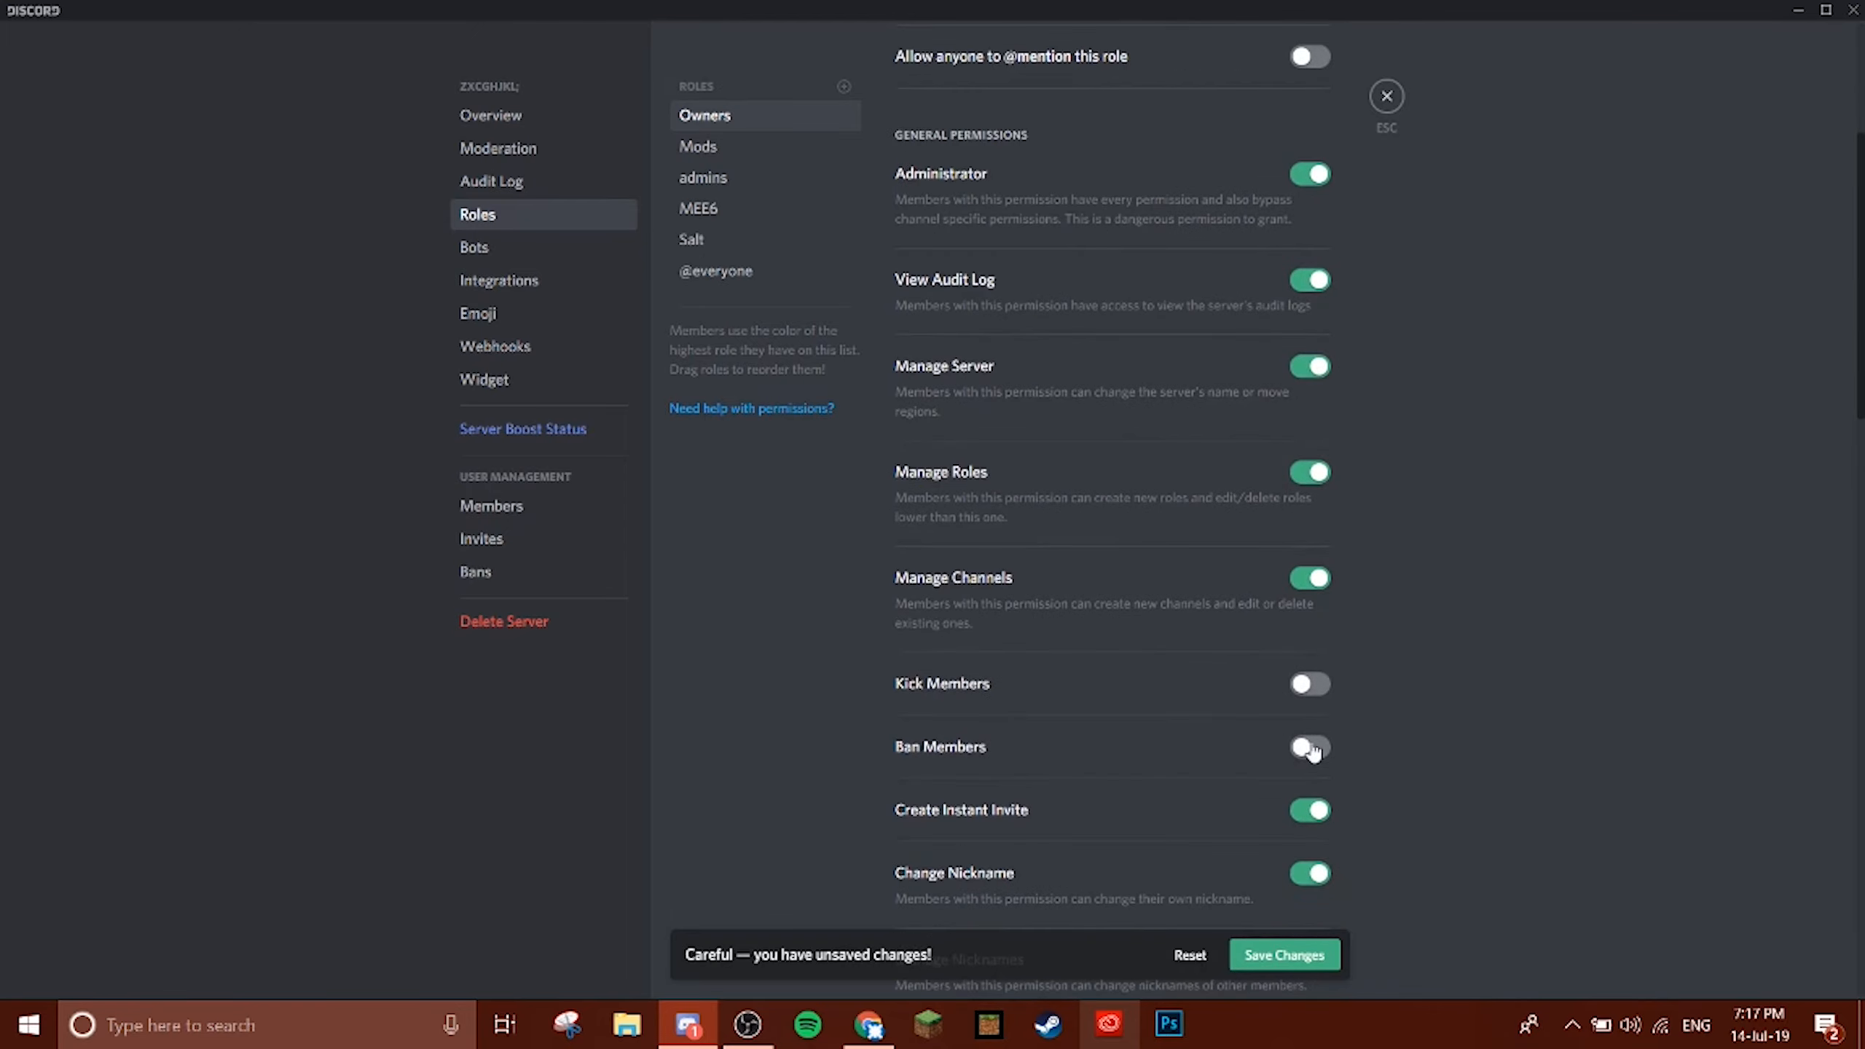
{"action": "left_click", "coordinate": [1310, 562]}
{"action": "left_click", "coordinate": [1310, 625]}
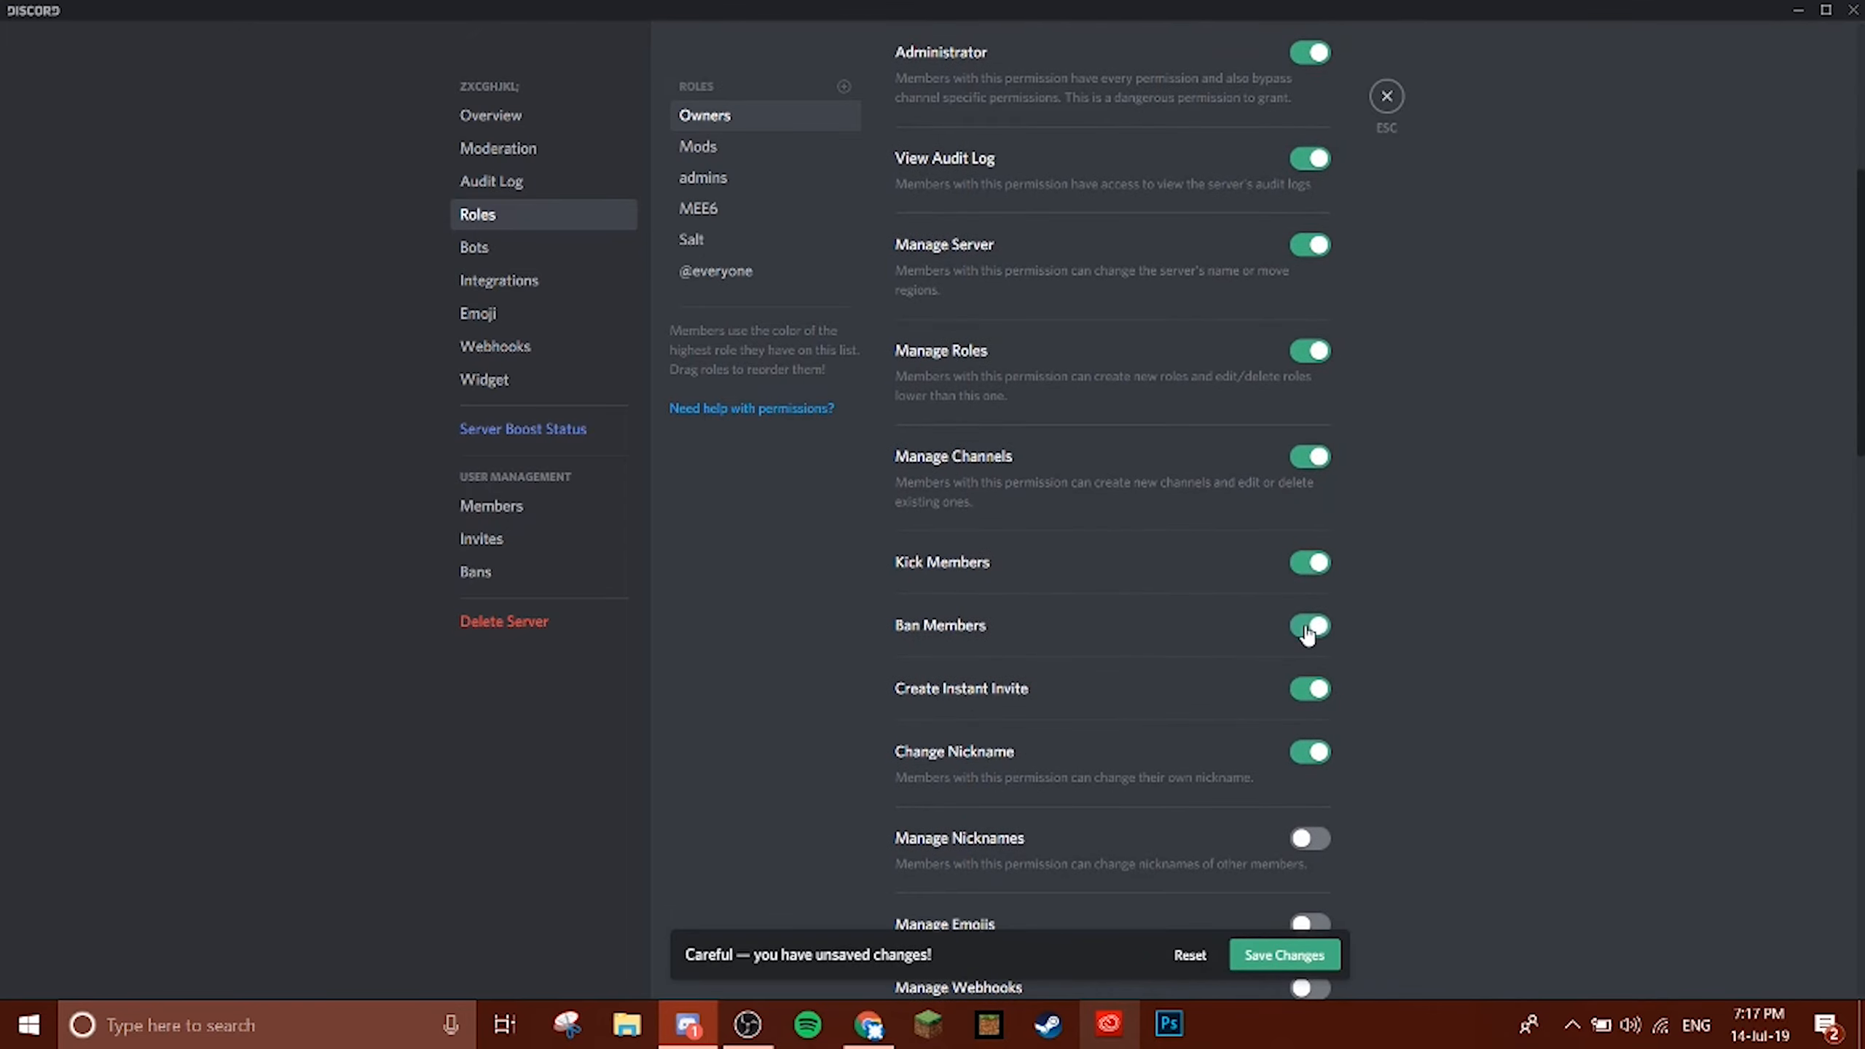
{"action": "scroll", "coordinate": [1308, 615], "scroll_direction": "down", "scroll_amount": 3}
{"action": "left_click", "coordinate": [1301, 681]}
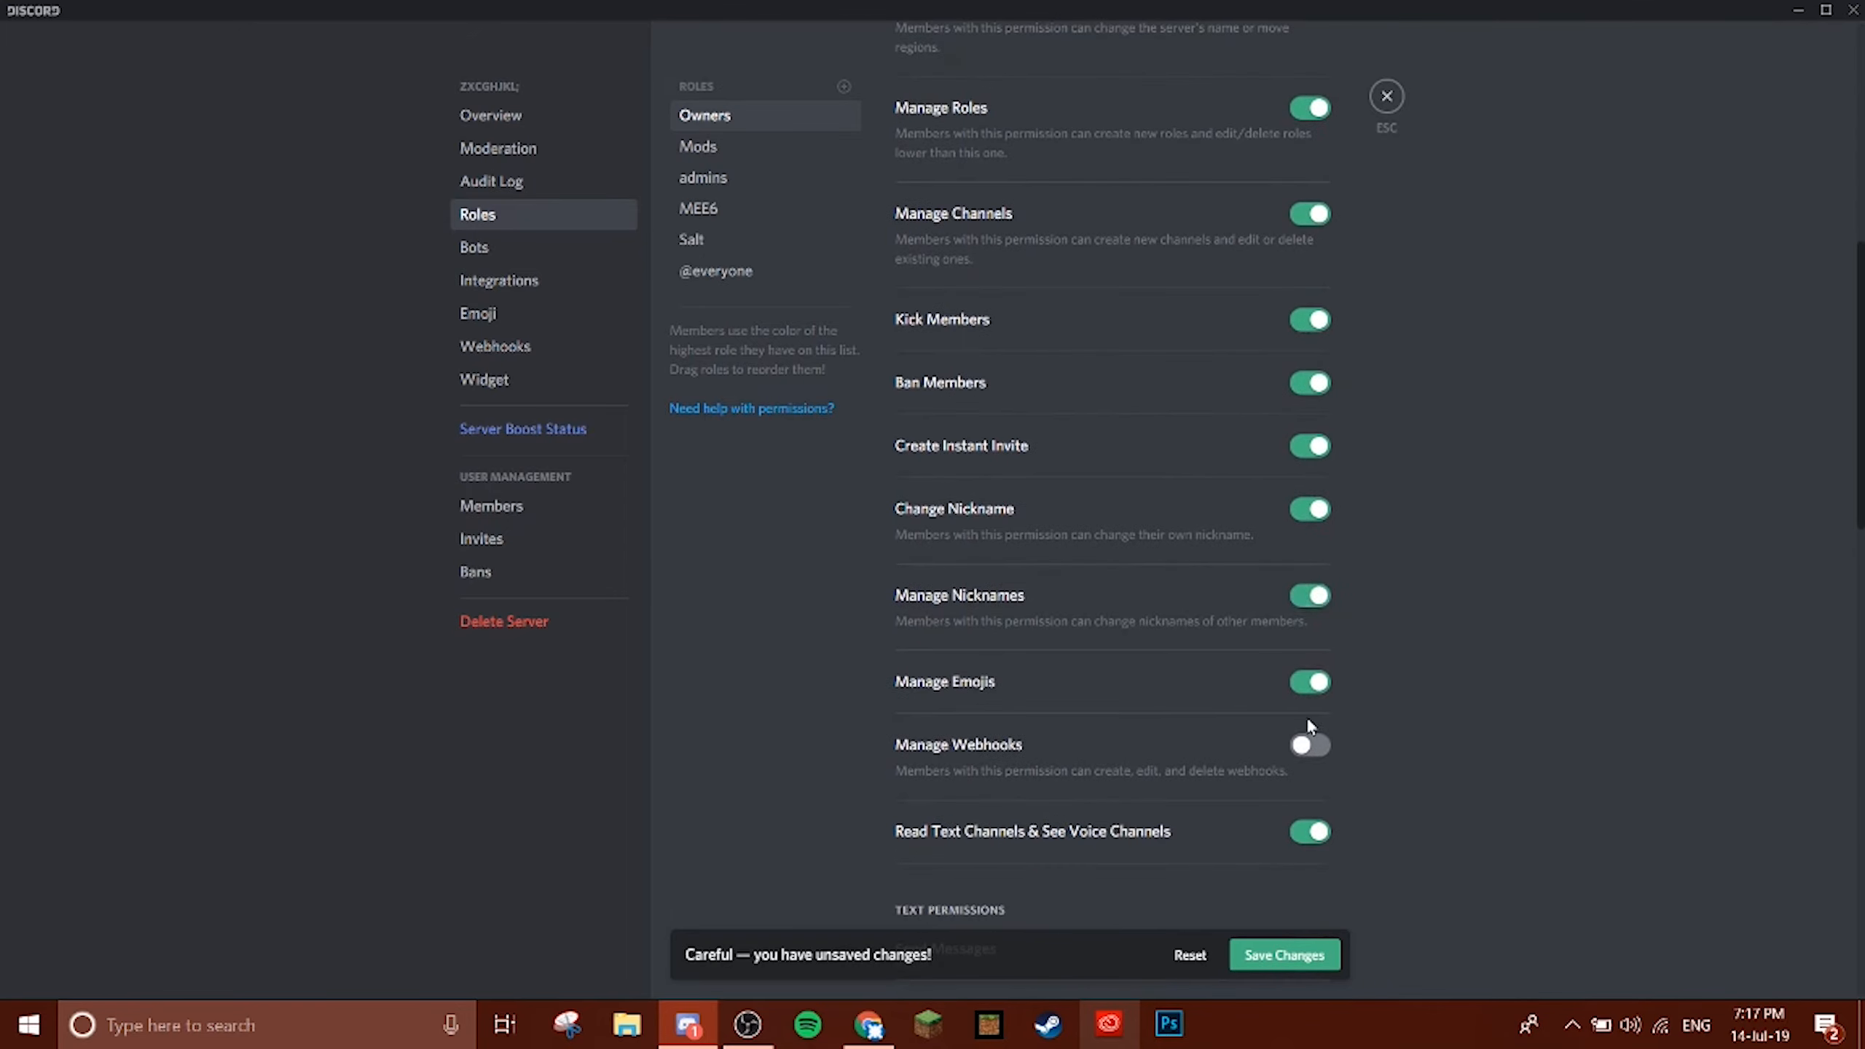
{"action": "left_click", "coordinate": [1310, 744]}
{"action": "scroll", "coordinate": [1314, 742], "scroll_direction": "down", "scroll_amount": 6}
{"action": "left_click", "coordinate": [1309, 653]}
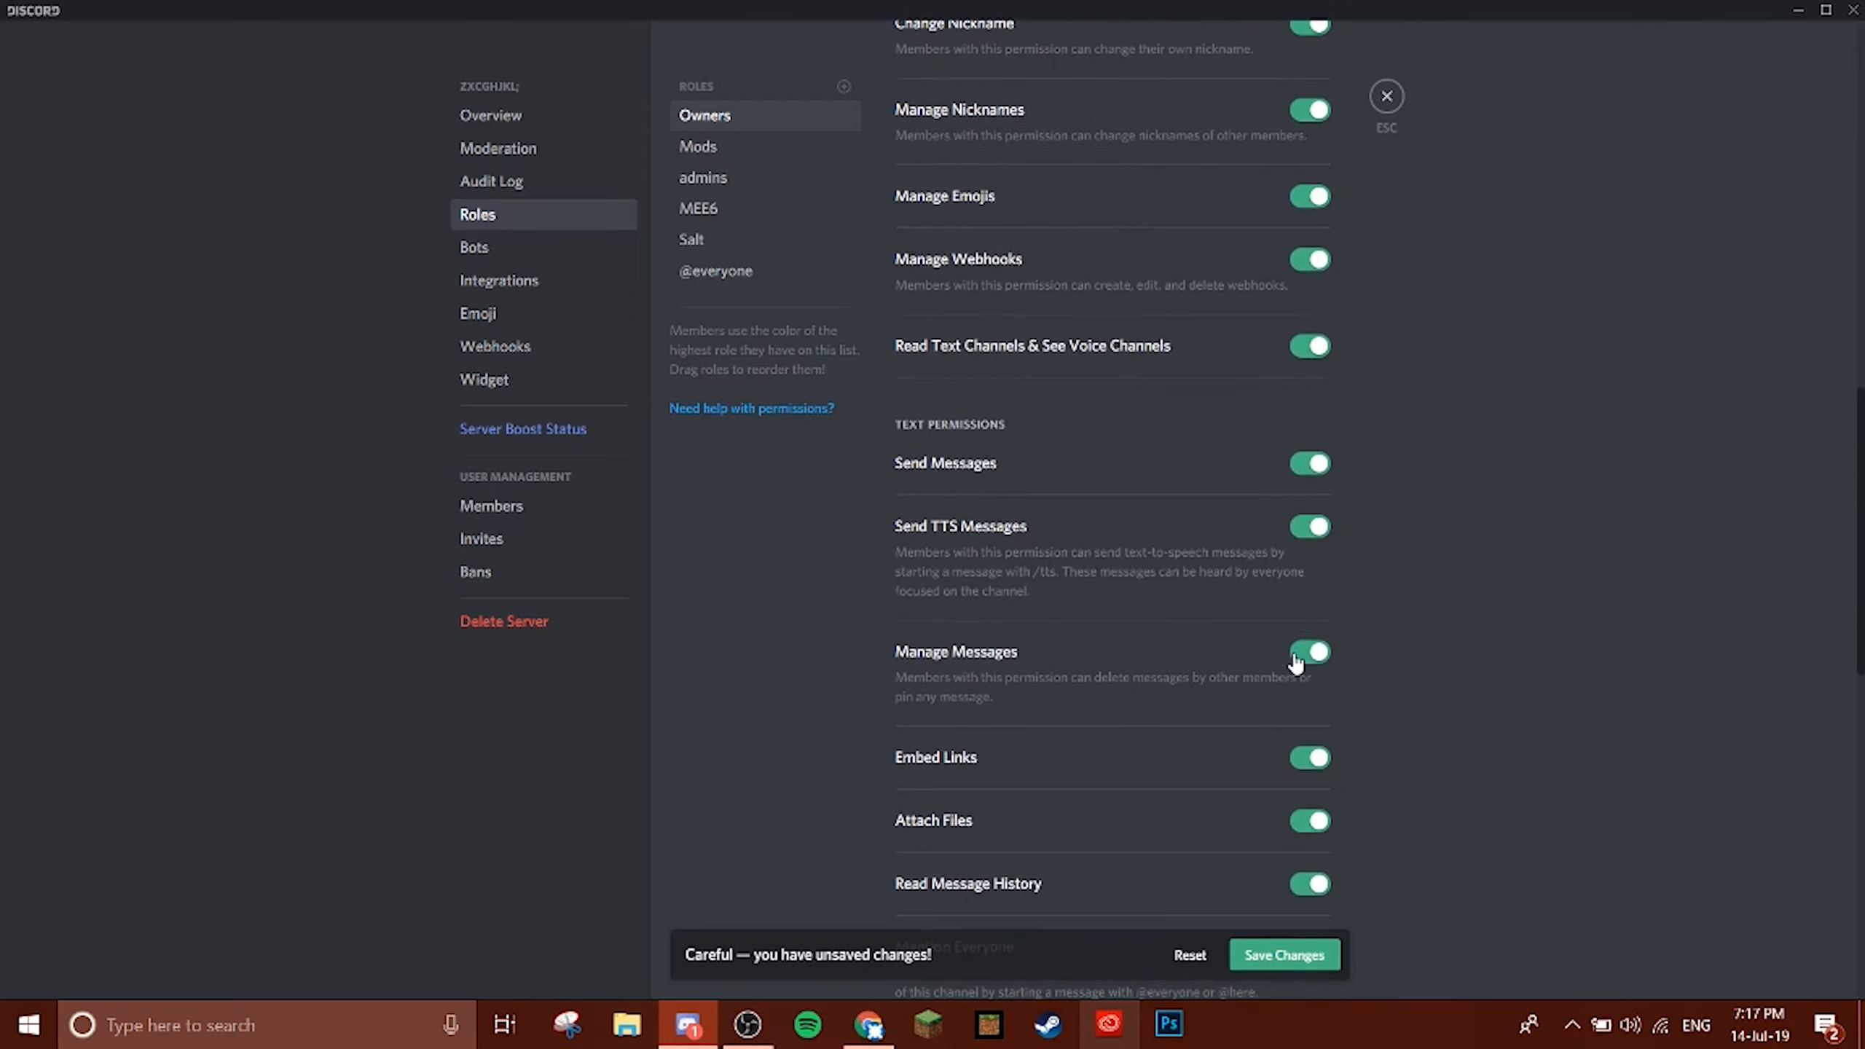
Enable the Mute Members, Deafen Members, Move Members and Priority Speaker voice permissions for the Owners role.
{"action": "scroll", "coordinate": [1307, 661], "scroll_direction": "down", "scroll_amount": 5}
{"action": "scroll", "coordinate": [1300, 673], "scroll_direction": "down", "scroll_amount": 6}
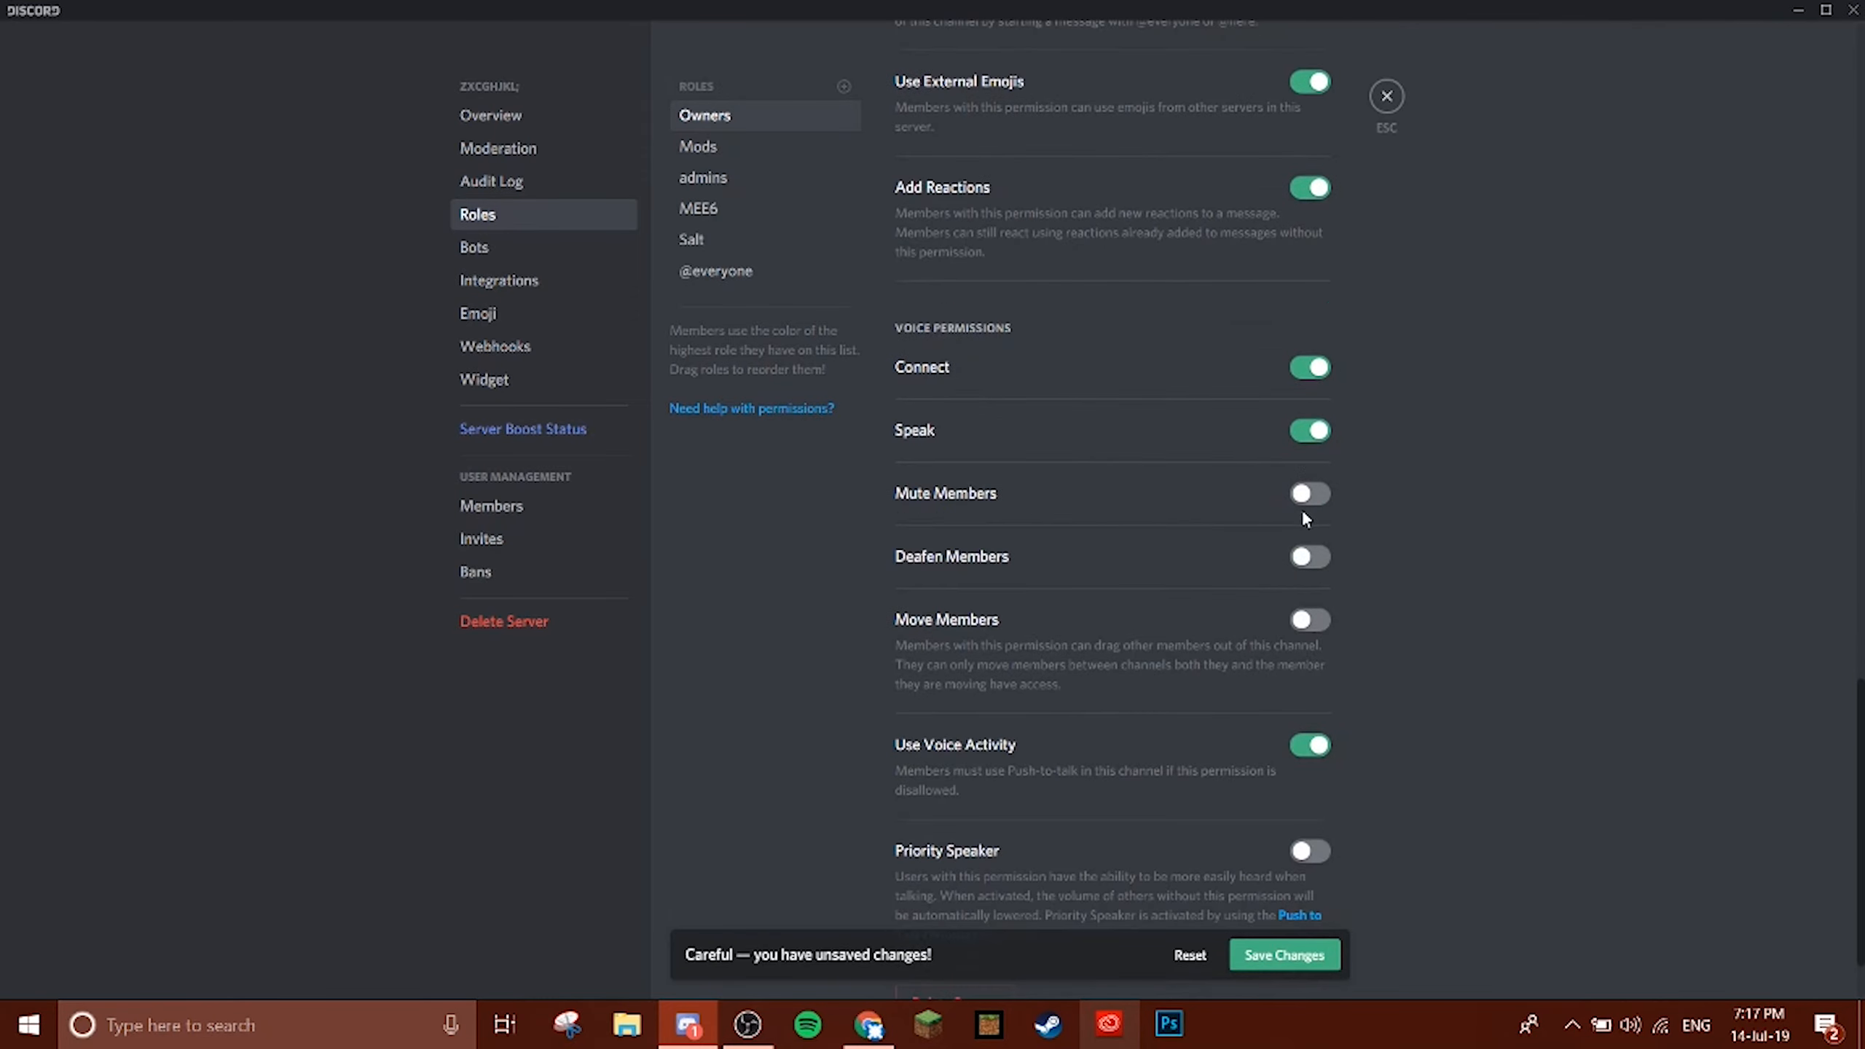
{"action": "left_click", "coordinate": [1308, 492]}
{"action": "left_click", "coordinate": [1301, 562]}
{"action": "left_click", "coordinate": [1307, 621]}
{"action": "scroll", "coordinate": [1318, 673], "scroll_direction": "down", "scroll_amount": 1}
{"action": "left_click", "coordinate": [1308, 761]}
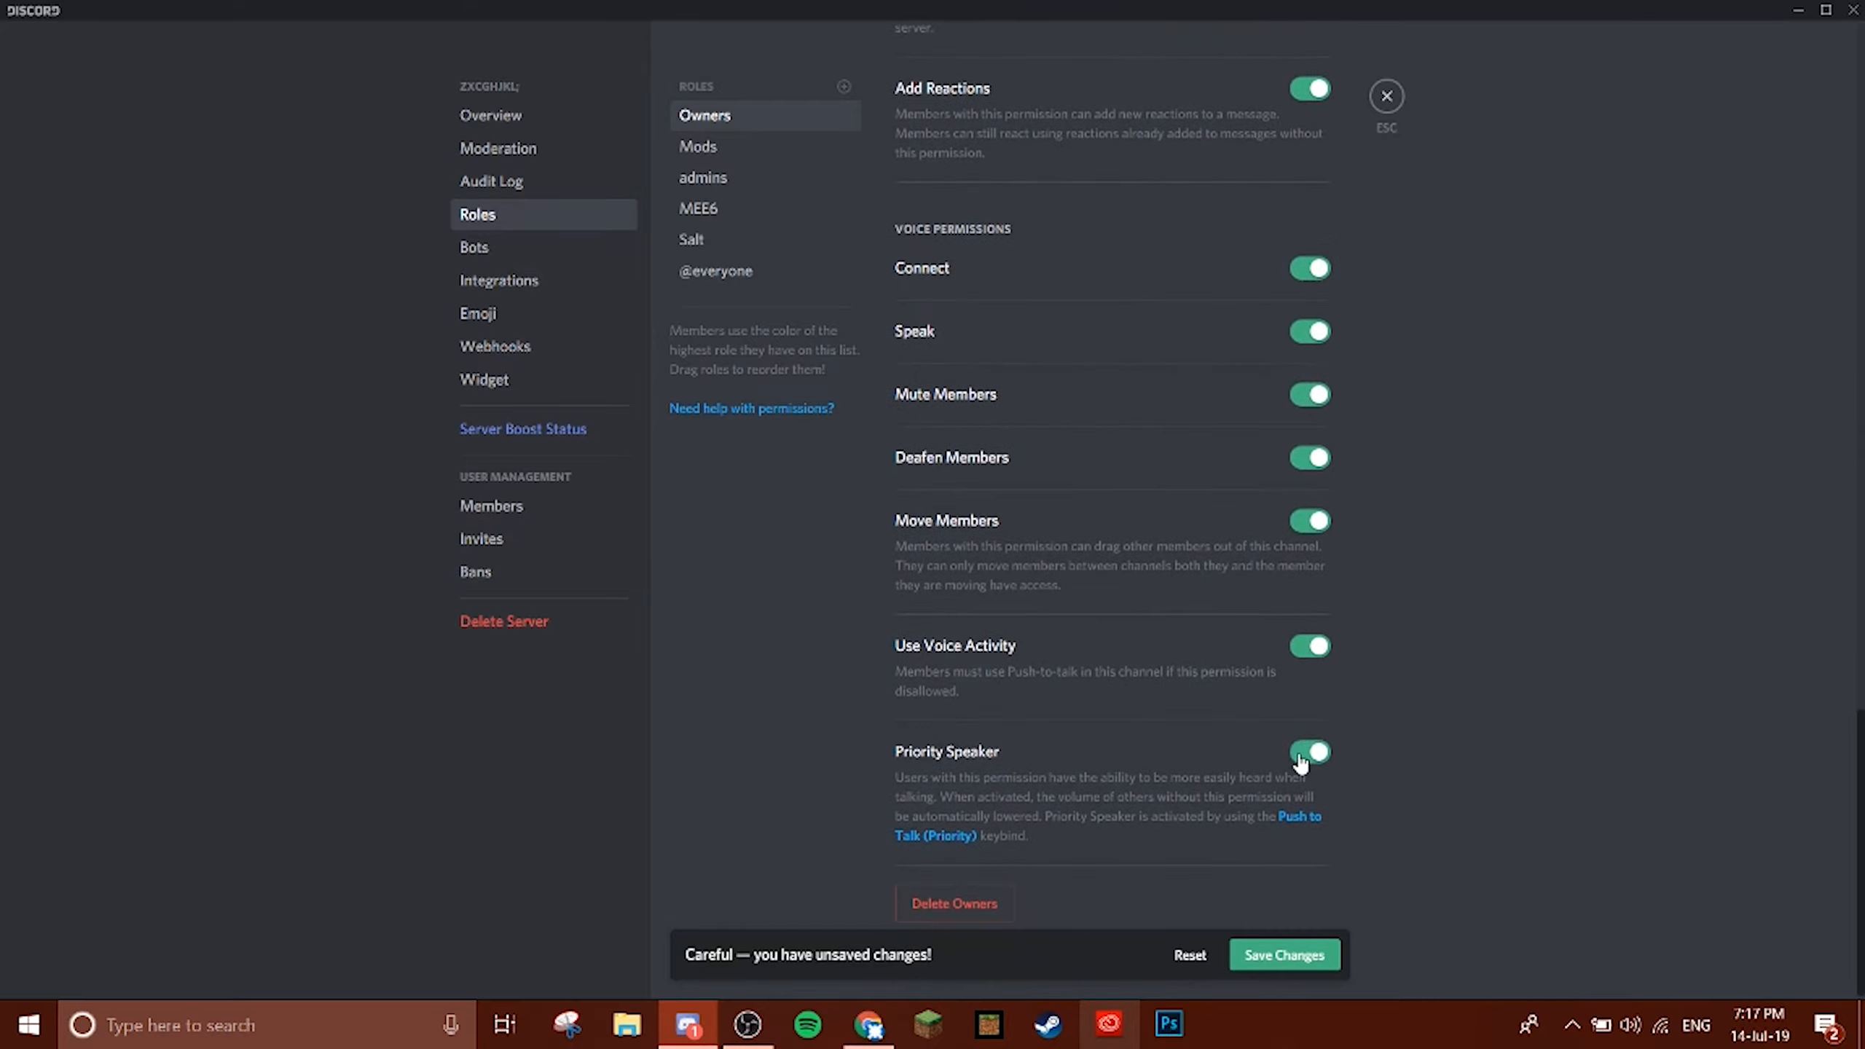
Set the Owners role to display its members separately from online members.
{"action": "scroll", "coordinate": [1310, 750], "scroll_direction": "up", "scroll_amount": 11}
{"action": "scroll", "coordinate": [1292, 716], "scroll_direction": "up", "scroll_amount": 13}
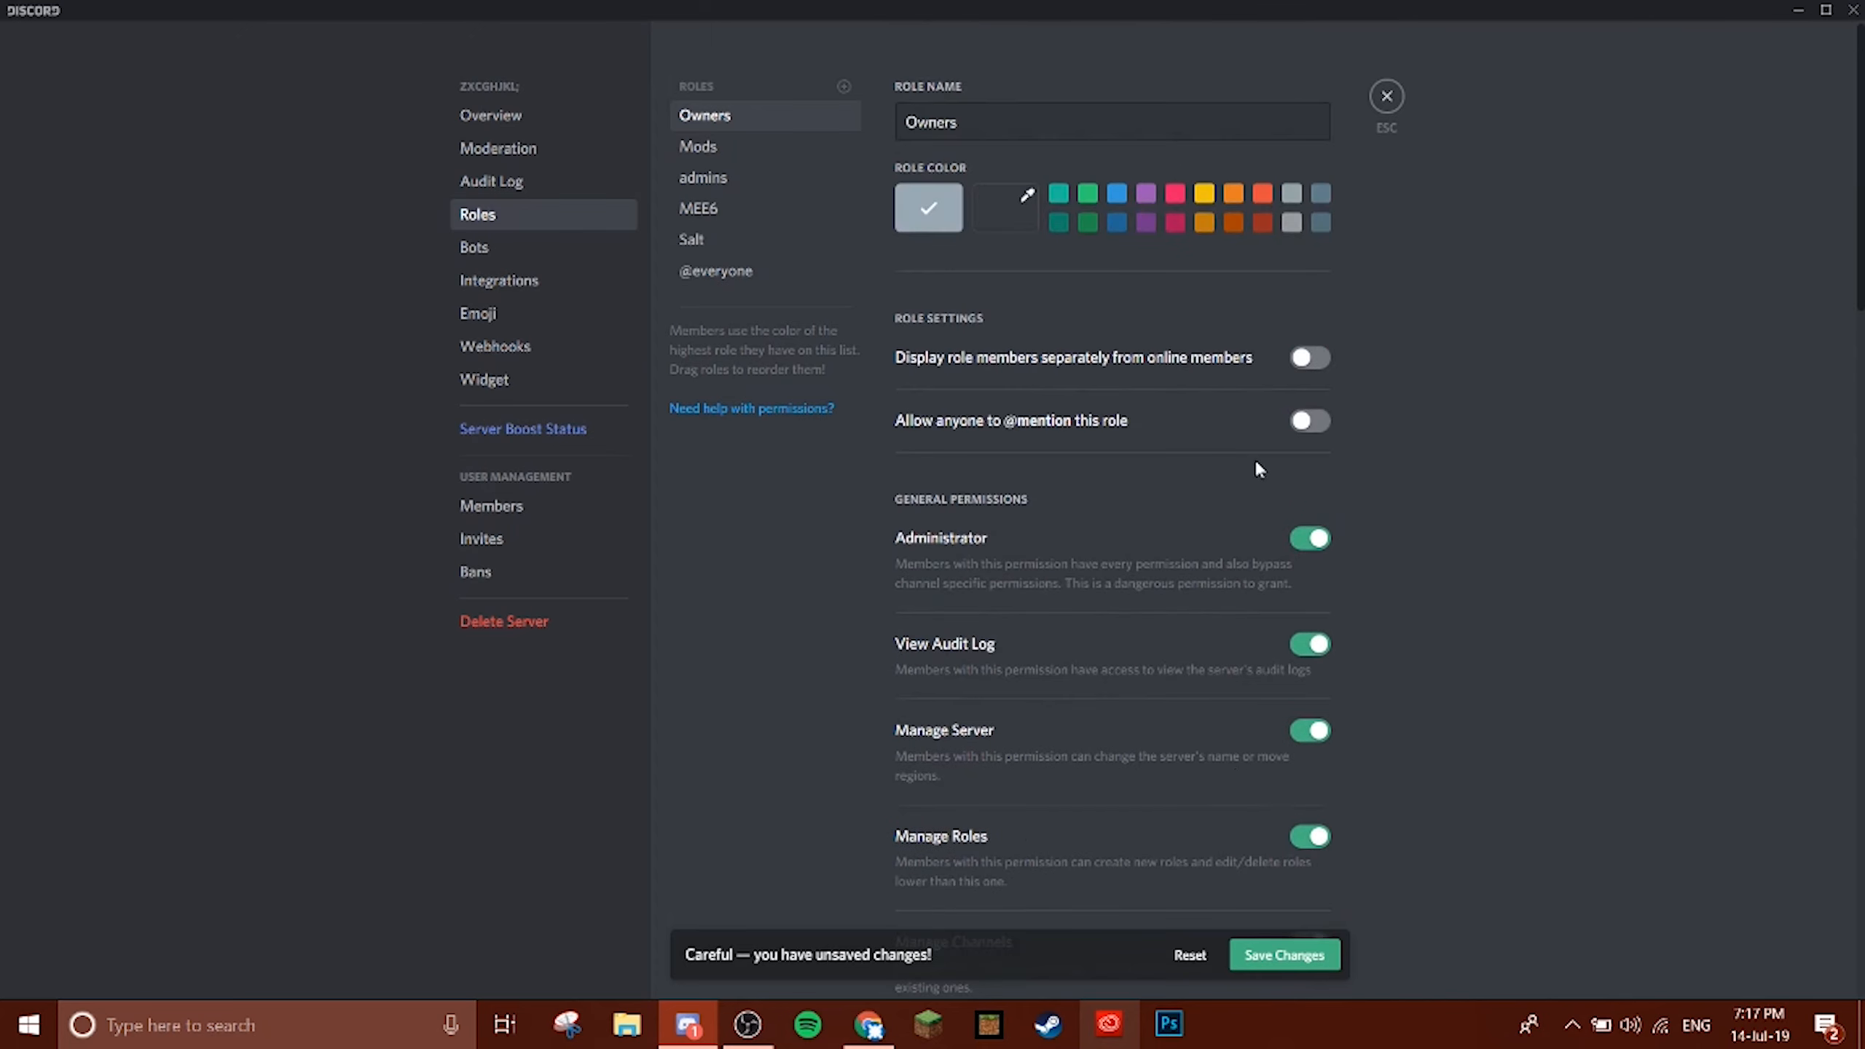
{"action": "left_click", "coordinate": [1303, 357]}
{"action": "left_click", "coordinate": [720, 153]}
{"action": "left_click", "coordinate": [738, 121]}
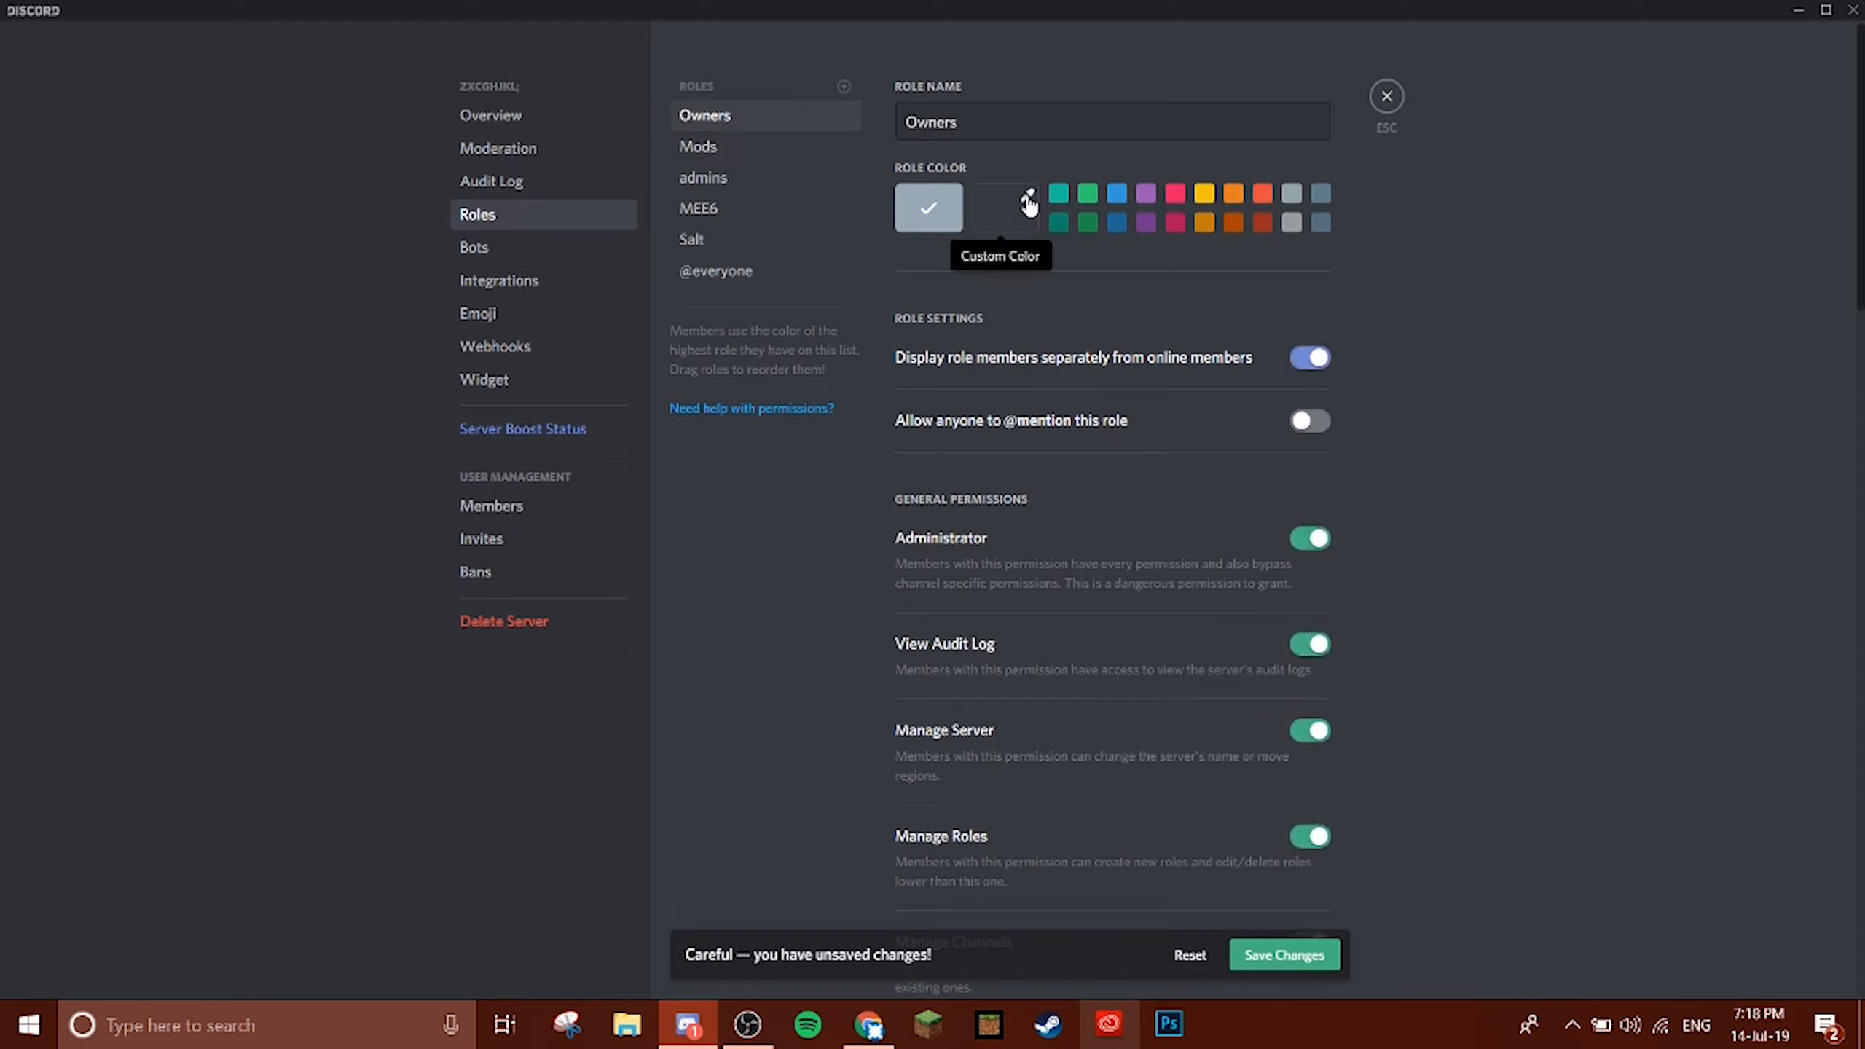
Move the admins role above Mods in the role order and rename it Admins.
{"action": "left_click", "coordinate": [733, 144]}
{"action": "left_click_drag", "start_coordinate": [742, 189], "coordinate": [759, 150]}
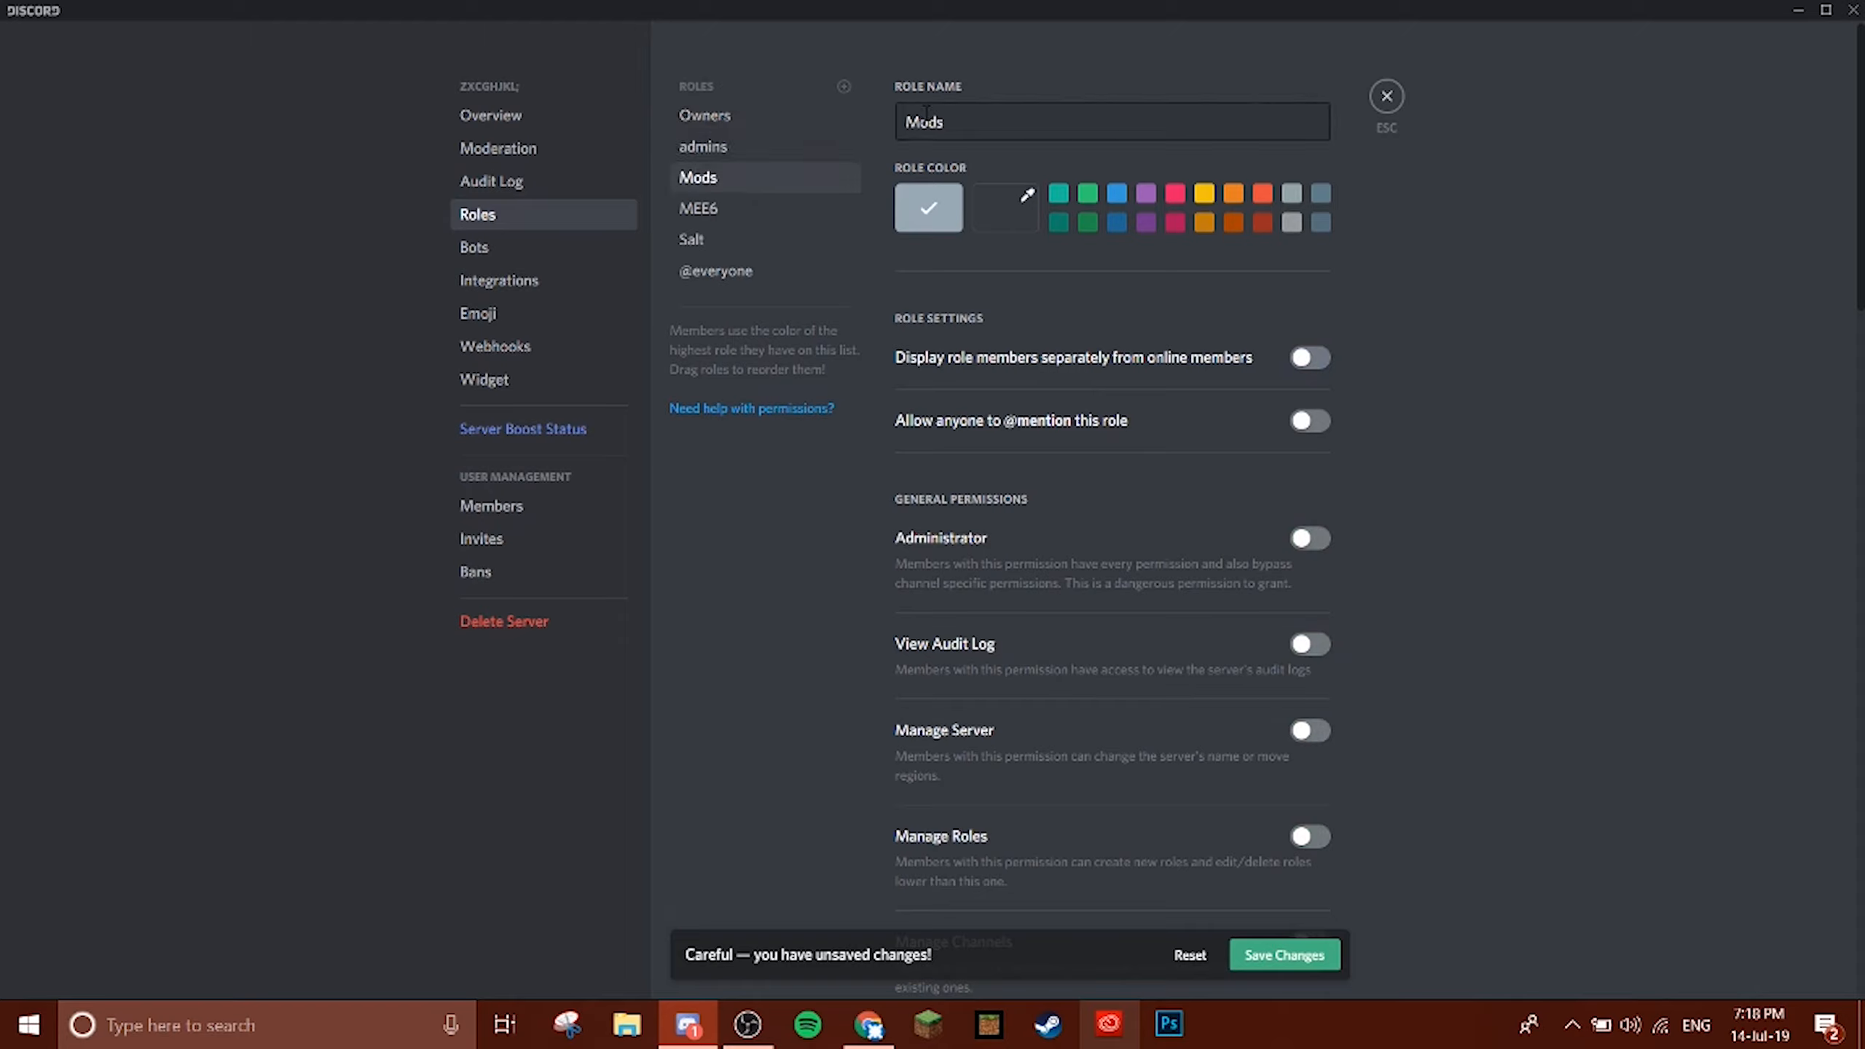
{"action": "left_click", "coordinate": [770, 151]}
{"action": "left_click", "coordinate": [909, 121]}
{"action": "type", "text": "A"}
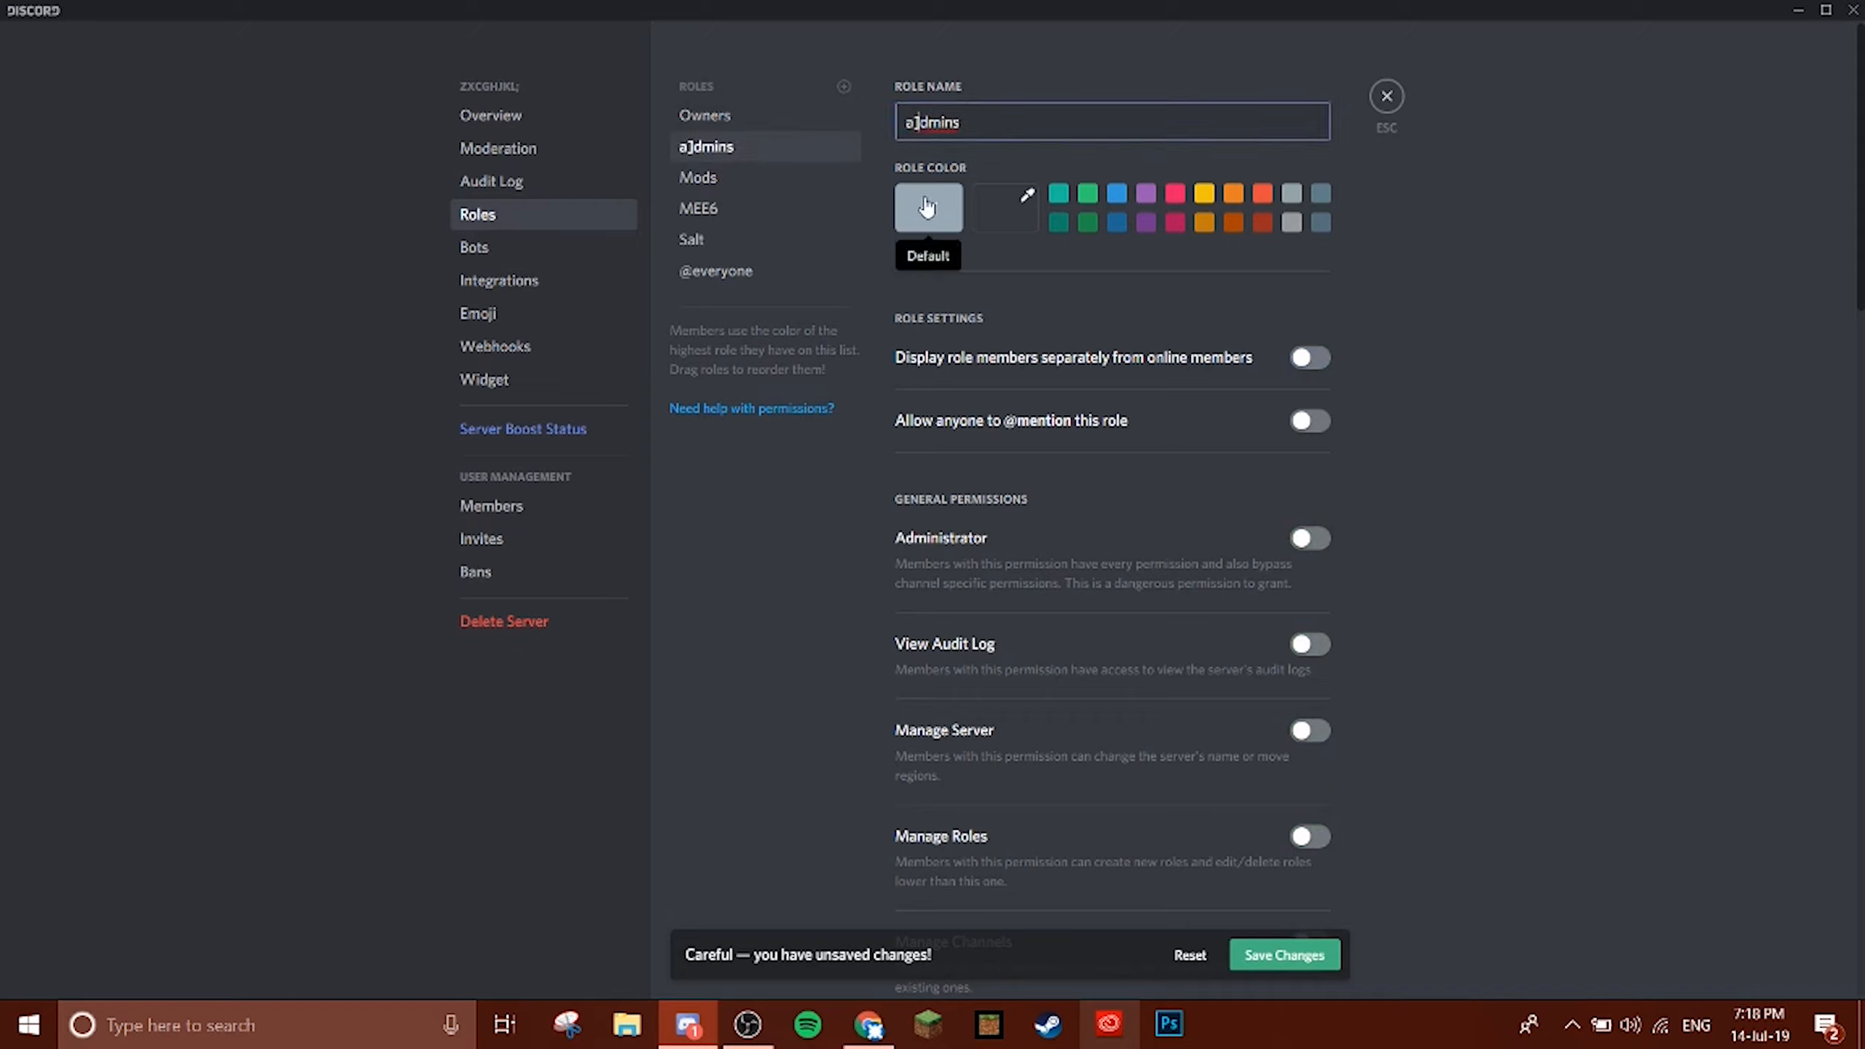
{"action": "key", "text": "Delete"}
{"action": "left_click", "coordinate": [927, 207]}
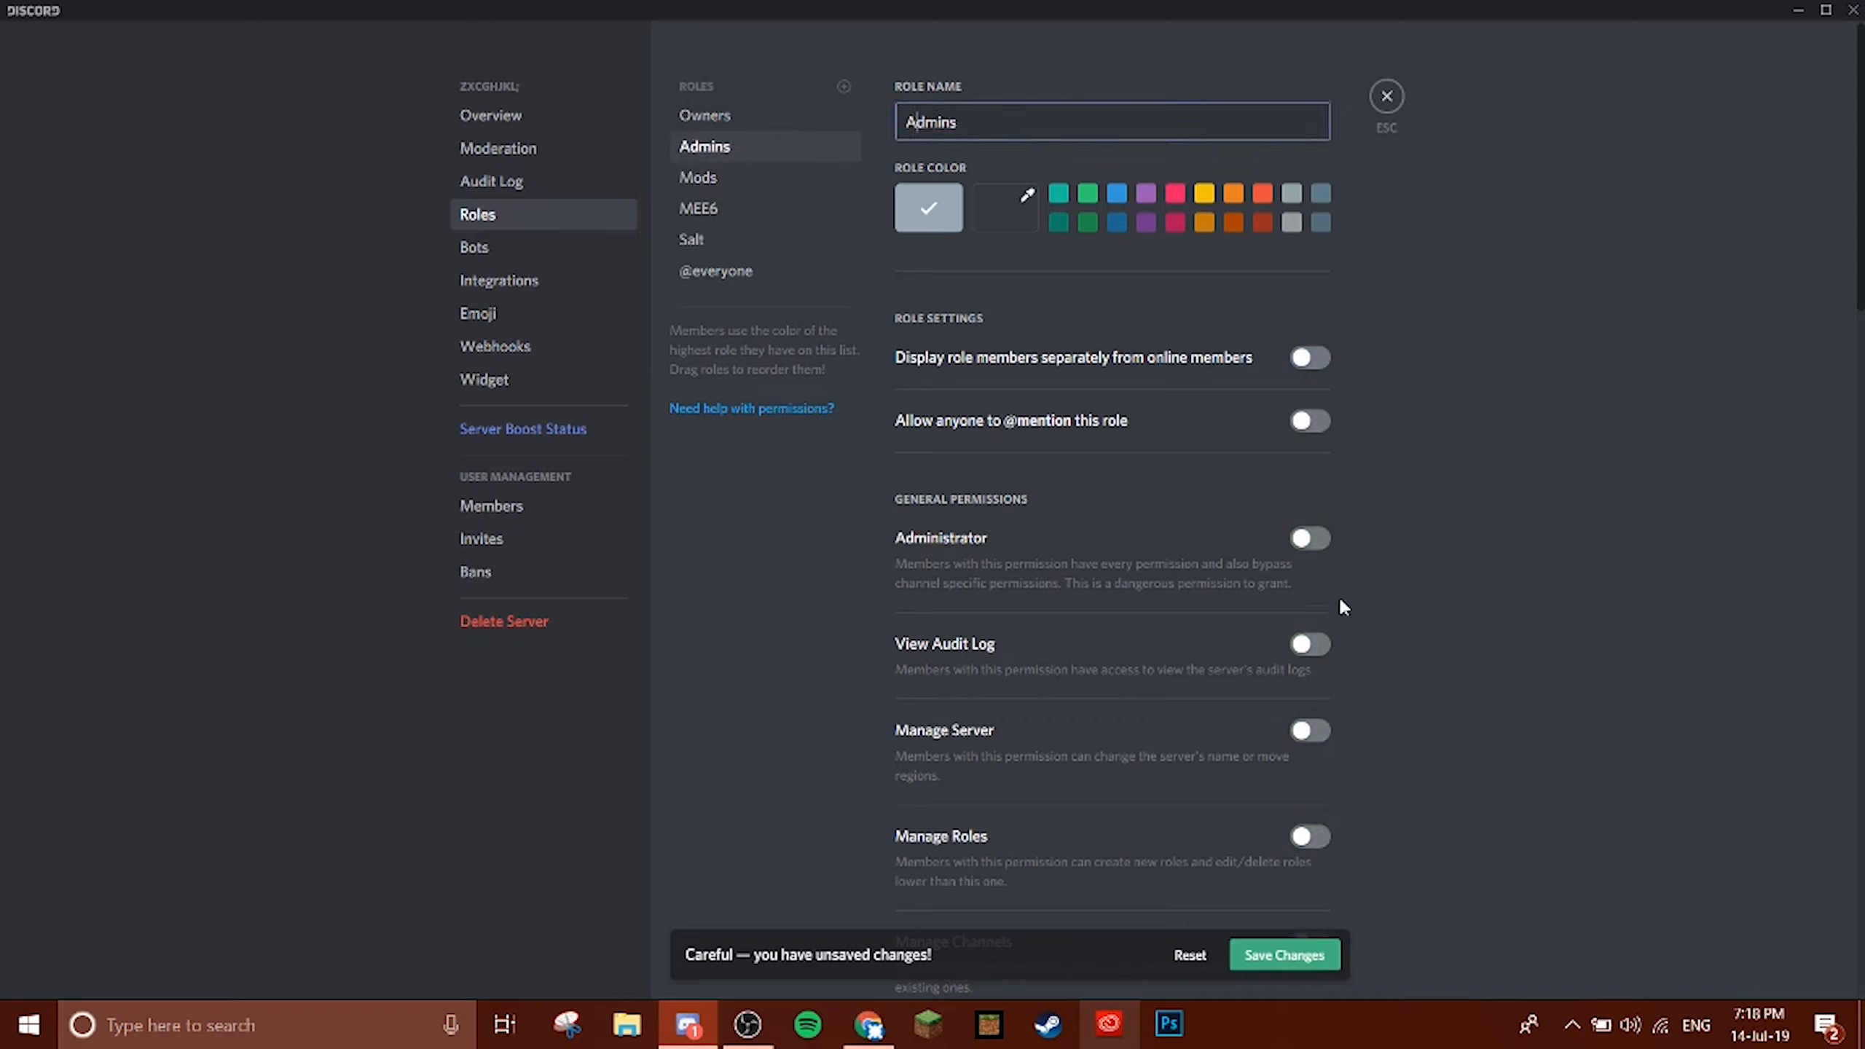
Grant the Admins role the View Audit Log permission, leaving Administrator off.
{"action": "left_click", "coordinate": [1308, 542]}
{"action": "left_click", "coordinate": [1307, 547]}
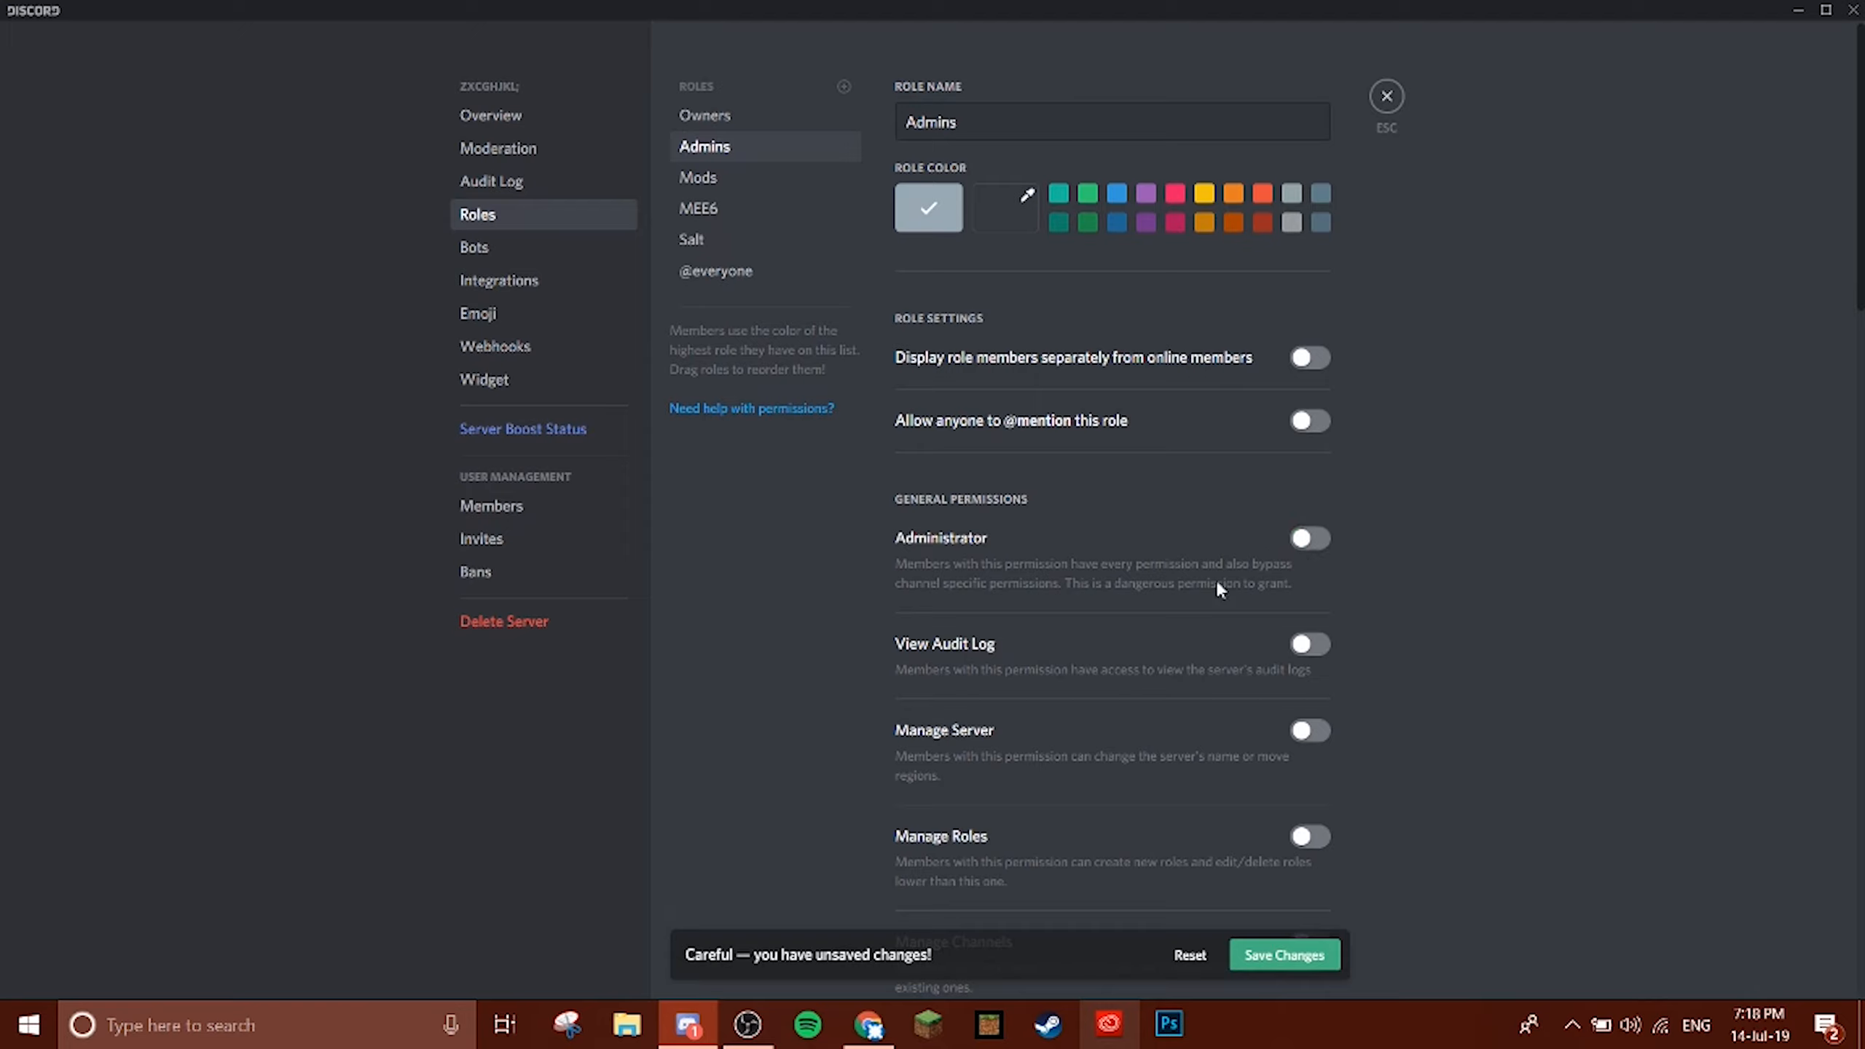
{"action": "left_click", "coordinate": [1310, 646]}
{"action": "left_click", "coordinate": [1309, 647]}
{"action": "left_click", "coordinate": [1310, 646]}
{"action": "scroll", "coordinate": [1204, 643], "scroll_direction": "down", "scroll_amount": 3}
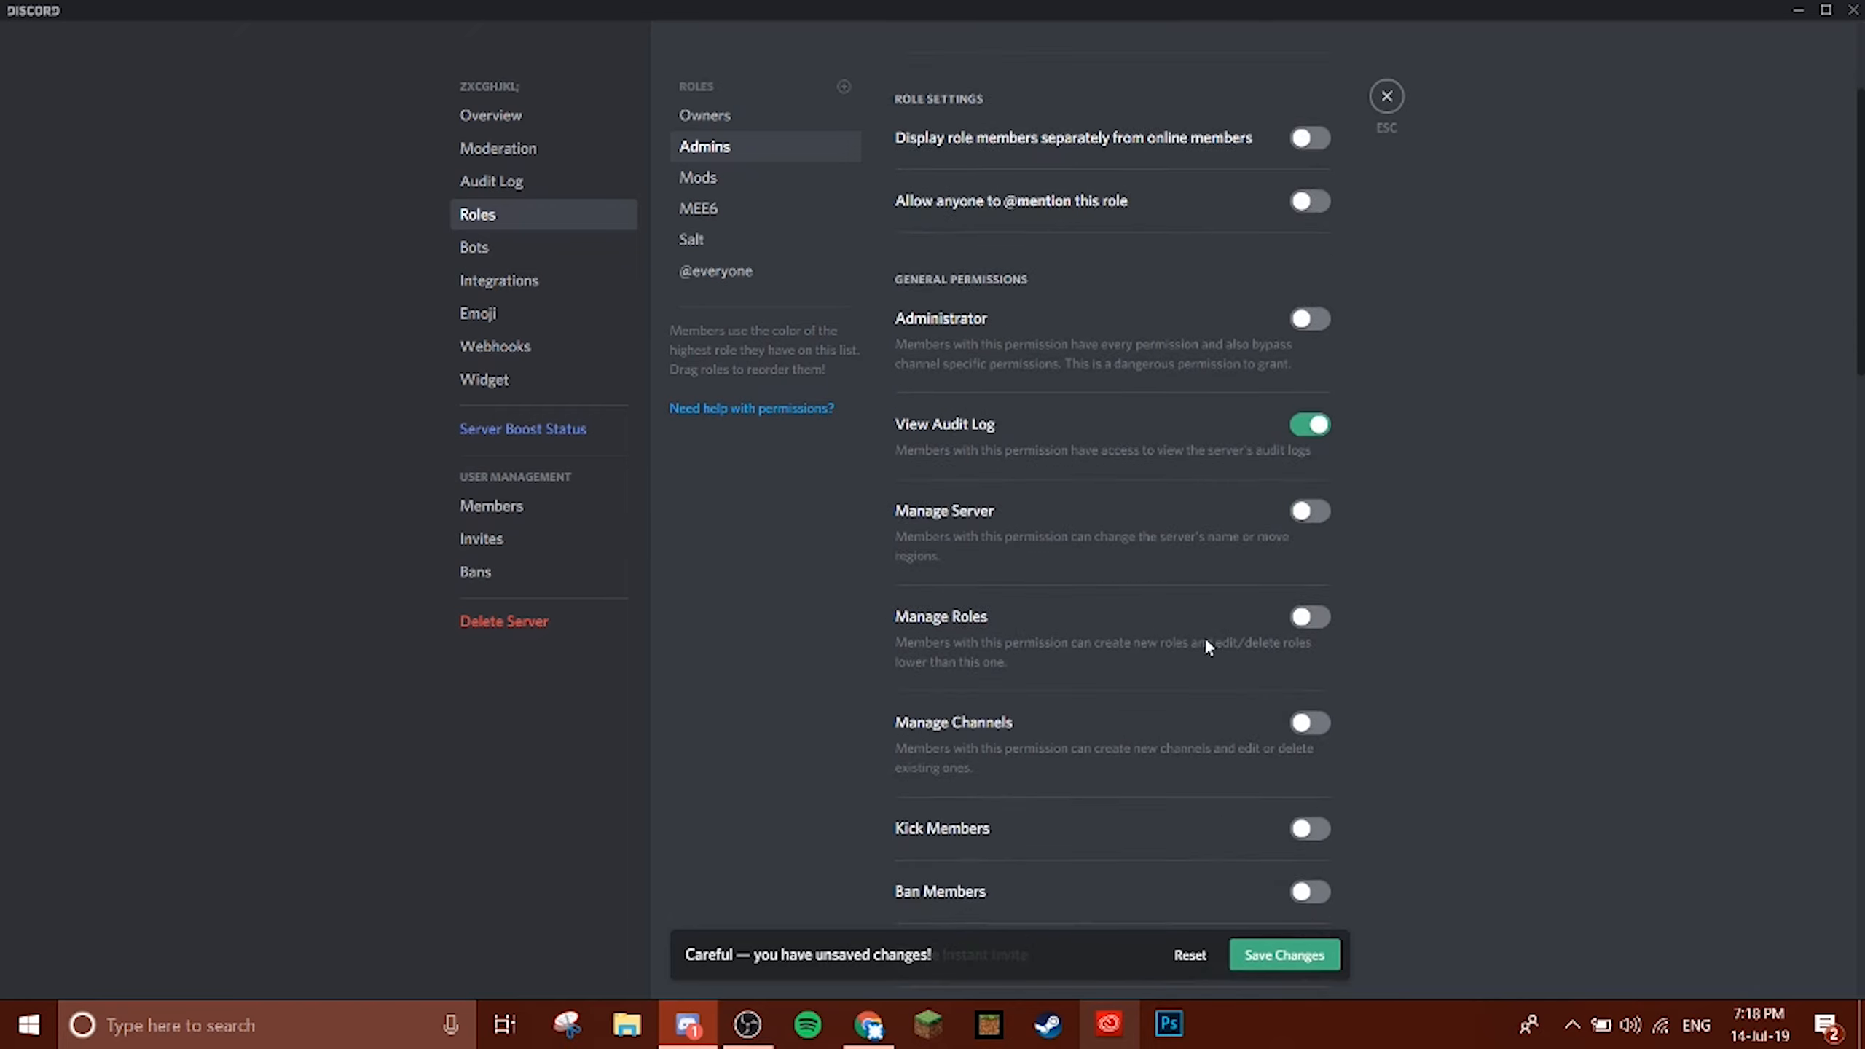
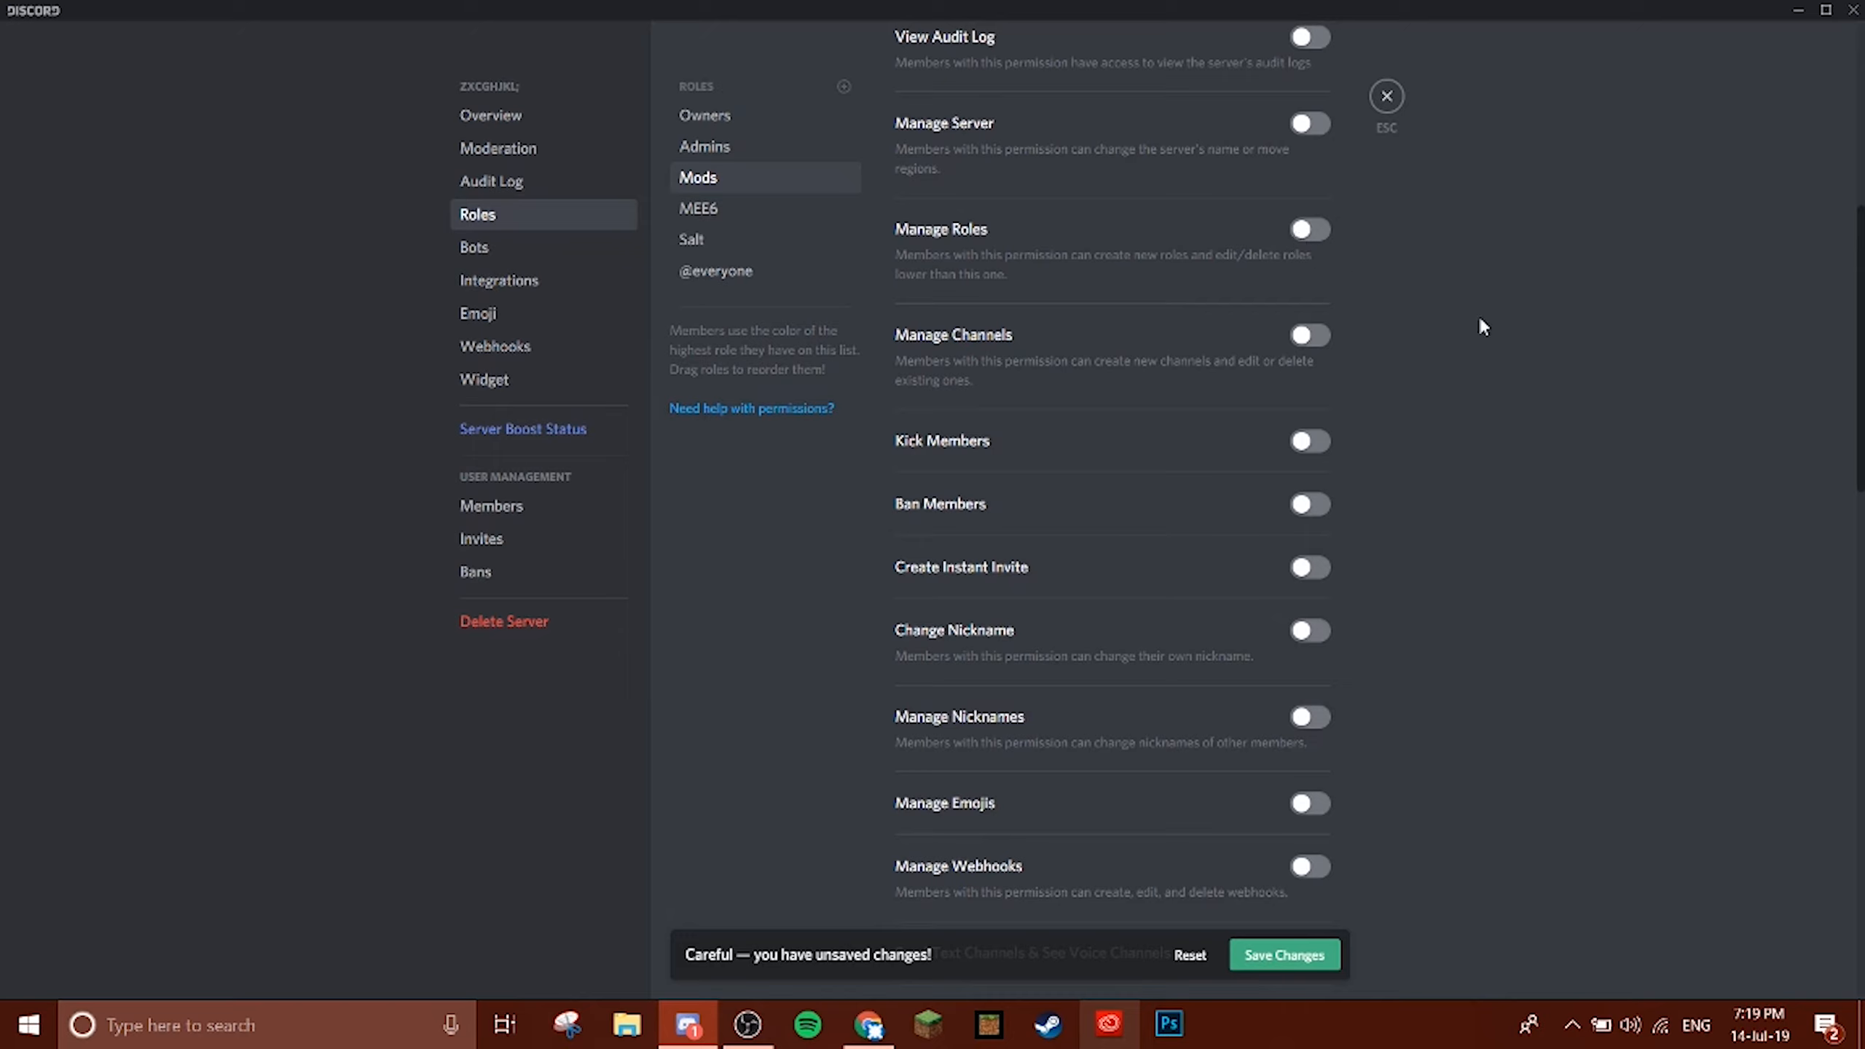
Allow the Admins role to manage emojis and manage messages.
{"action": "scroll", "coordinate": [1346, 403], "scroll_direction": "down", "scroll_amount": 2}
{"action": "left_click", "coordinate": [836, 149]}
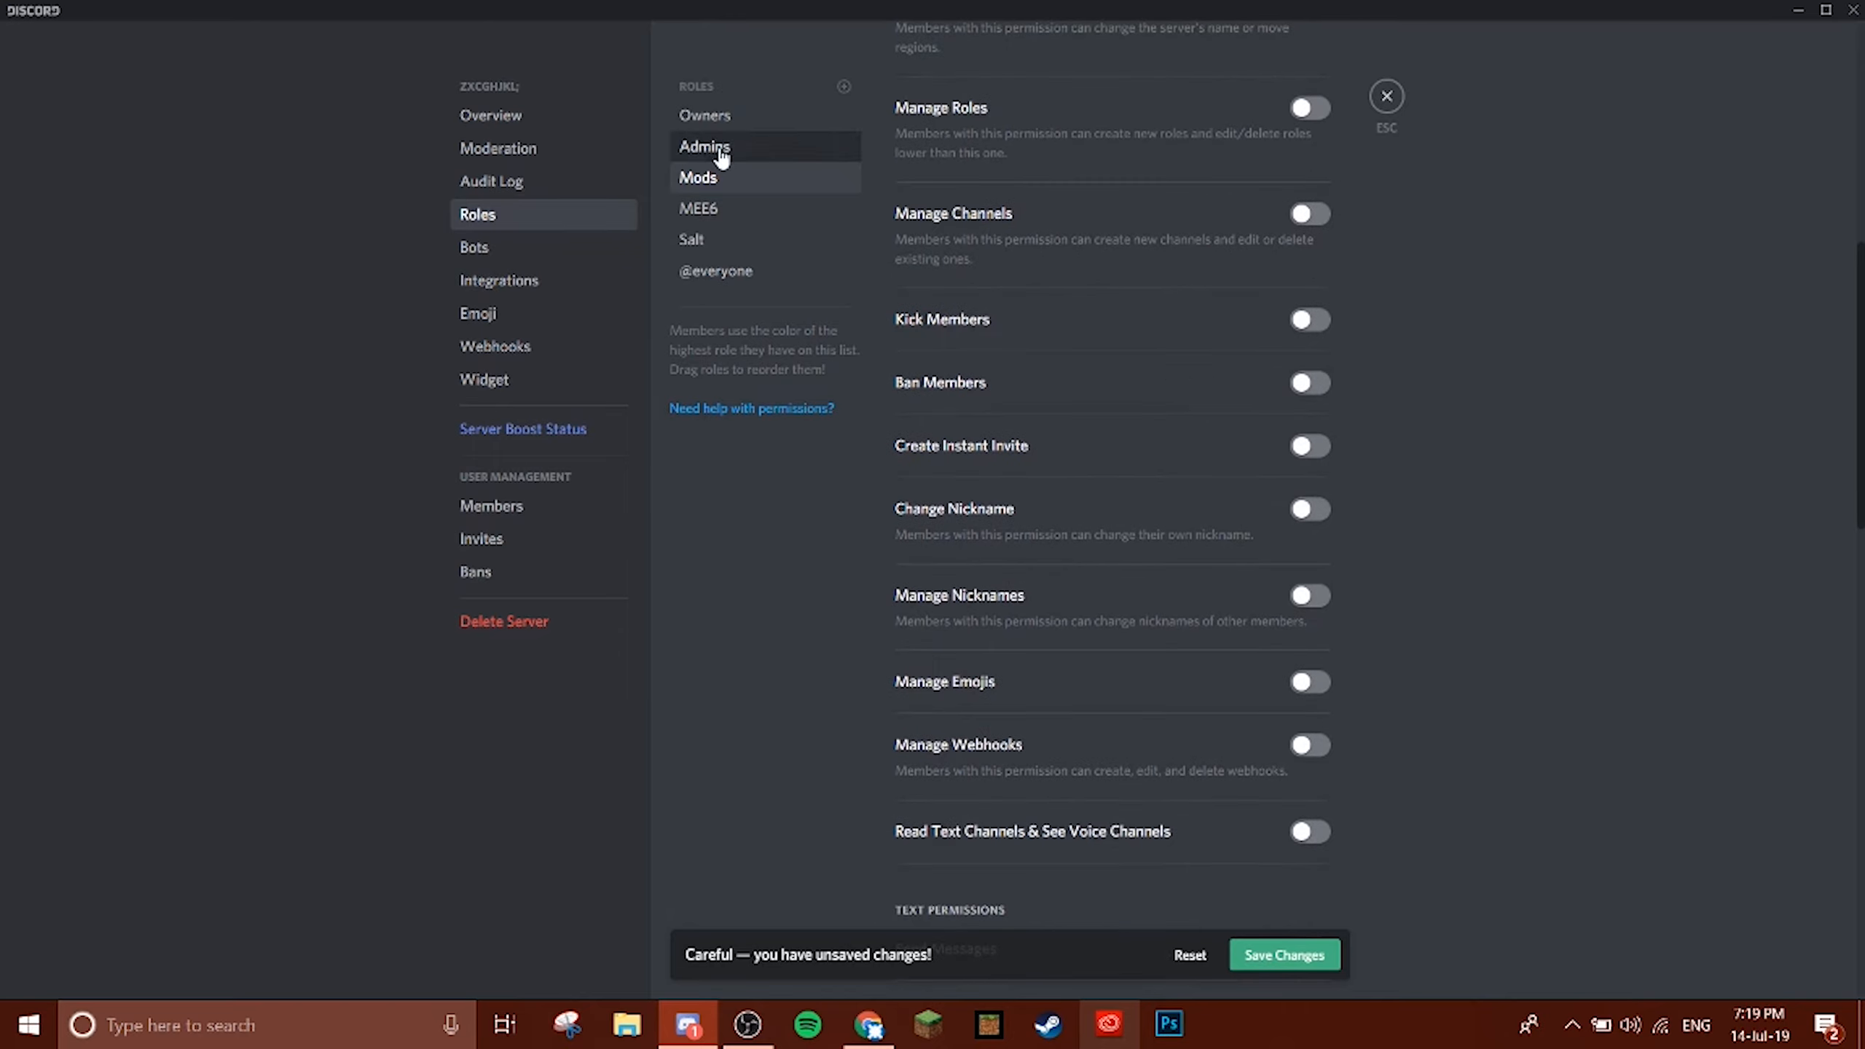
{"action": "scroll", "coordinate": [1279, 423], "scroll_direction": "down", "scroll_amount": 4}
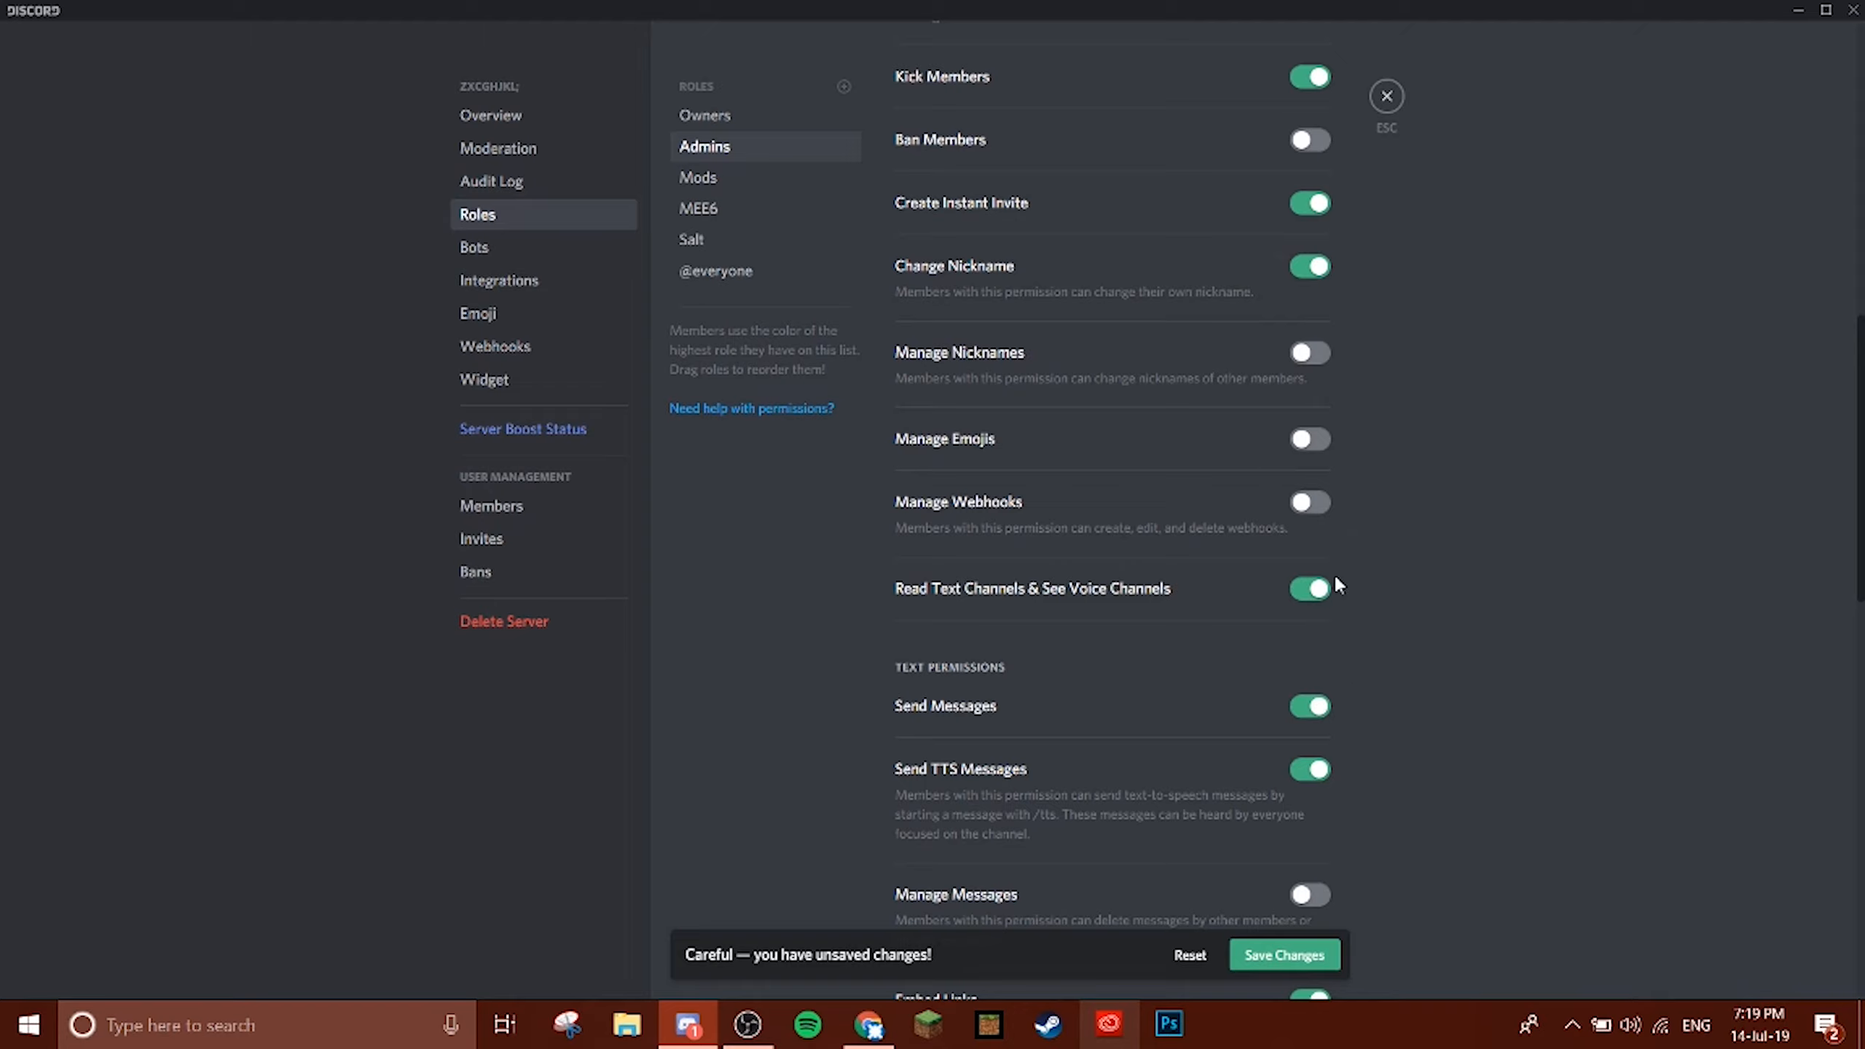
{"action": "left_click", "coordinate": [1325, 444]}
{"action": "left_click", "coordinate": [727, 183]}
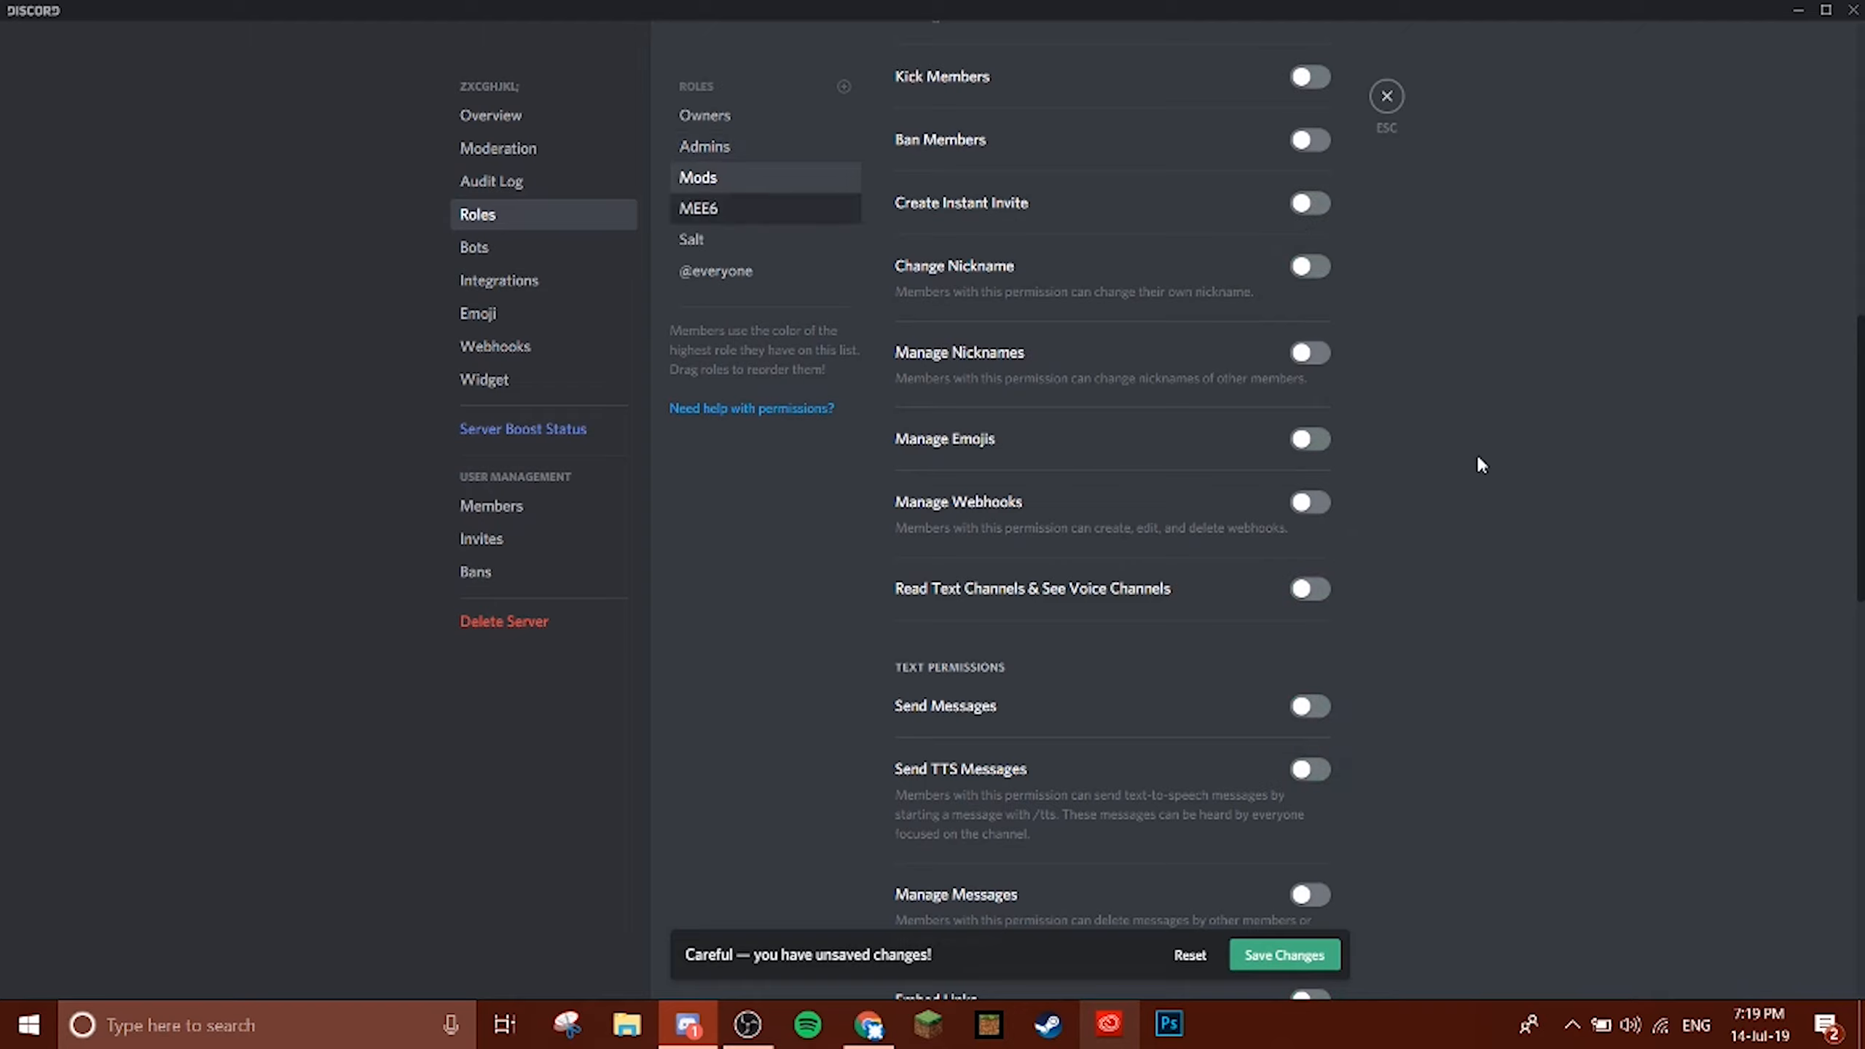
{"action": "left_click", "coordinate": [693, 147]}
{"action": "scroll", "coordinate": [1202, 433], "scroll_direction": "down", "scroll_amount": 5}
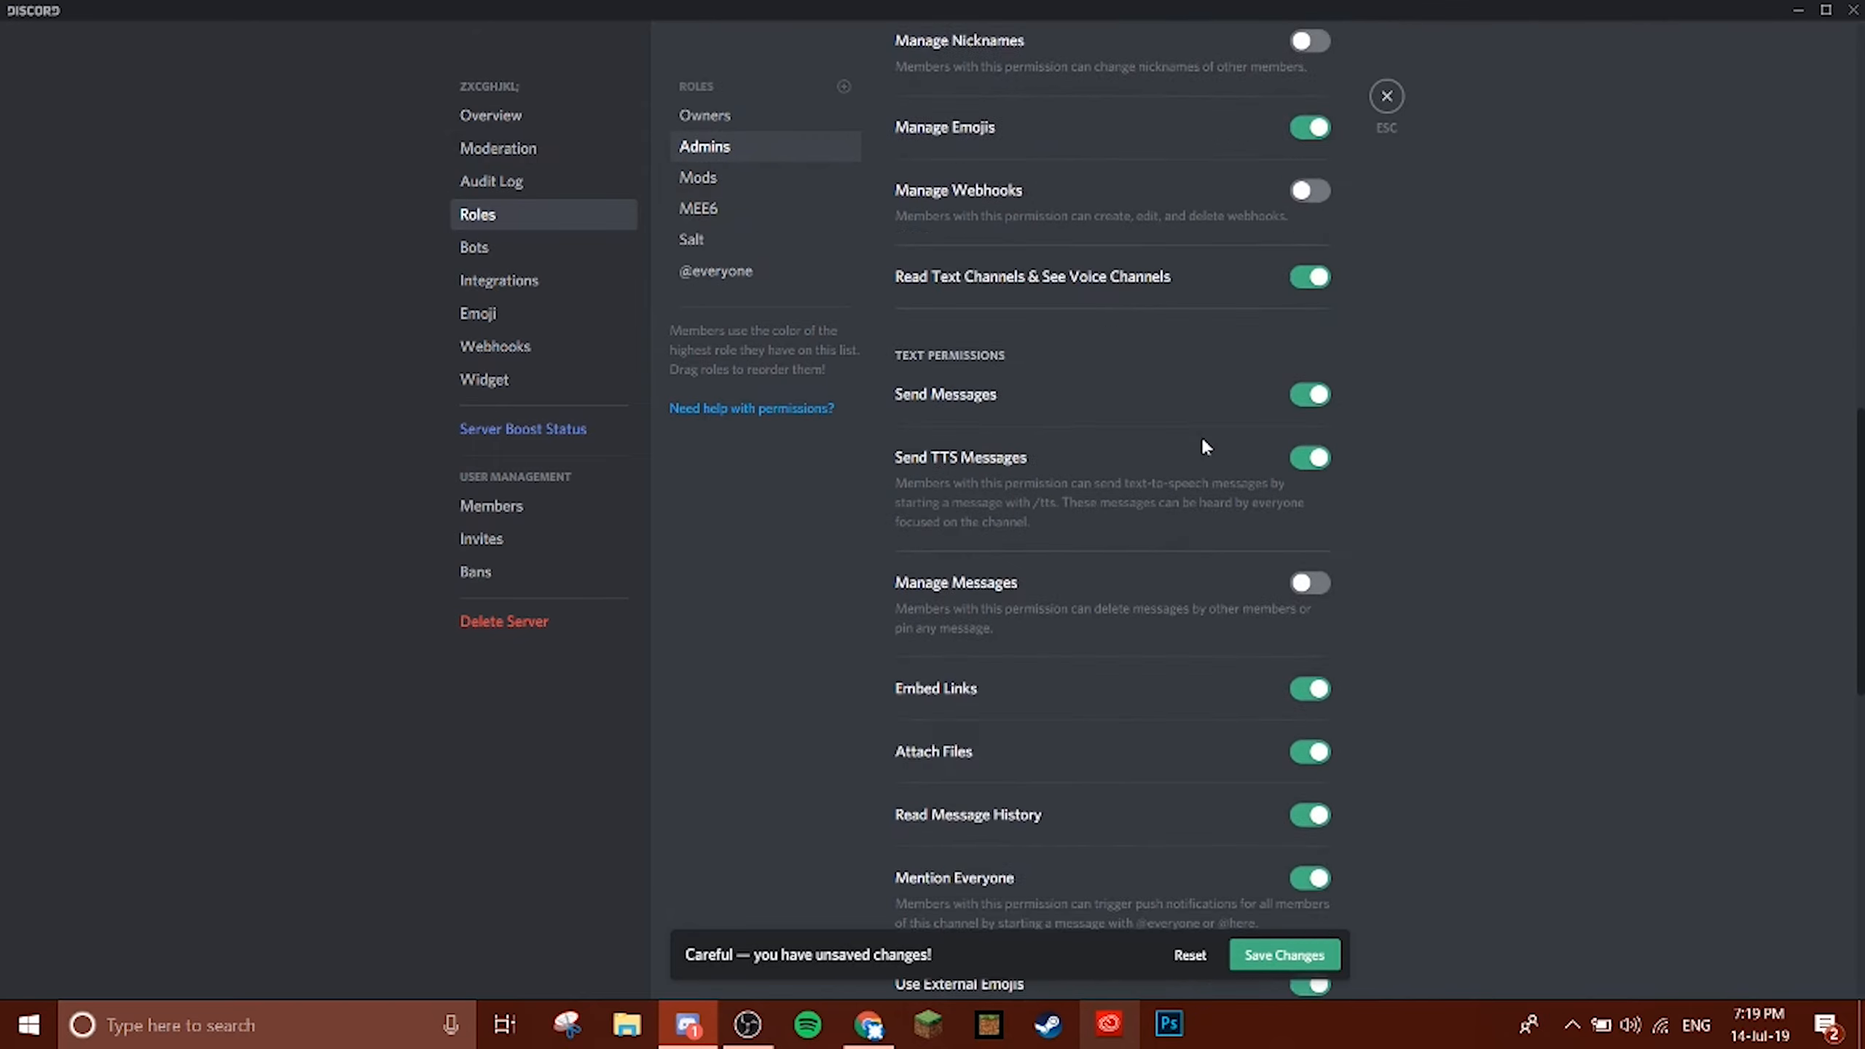
{"action": "scroll", "coordinate": [1247, 448], "scroll_direction": "down", "scroll_amount": 1}
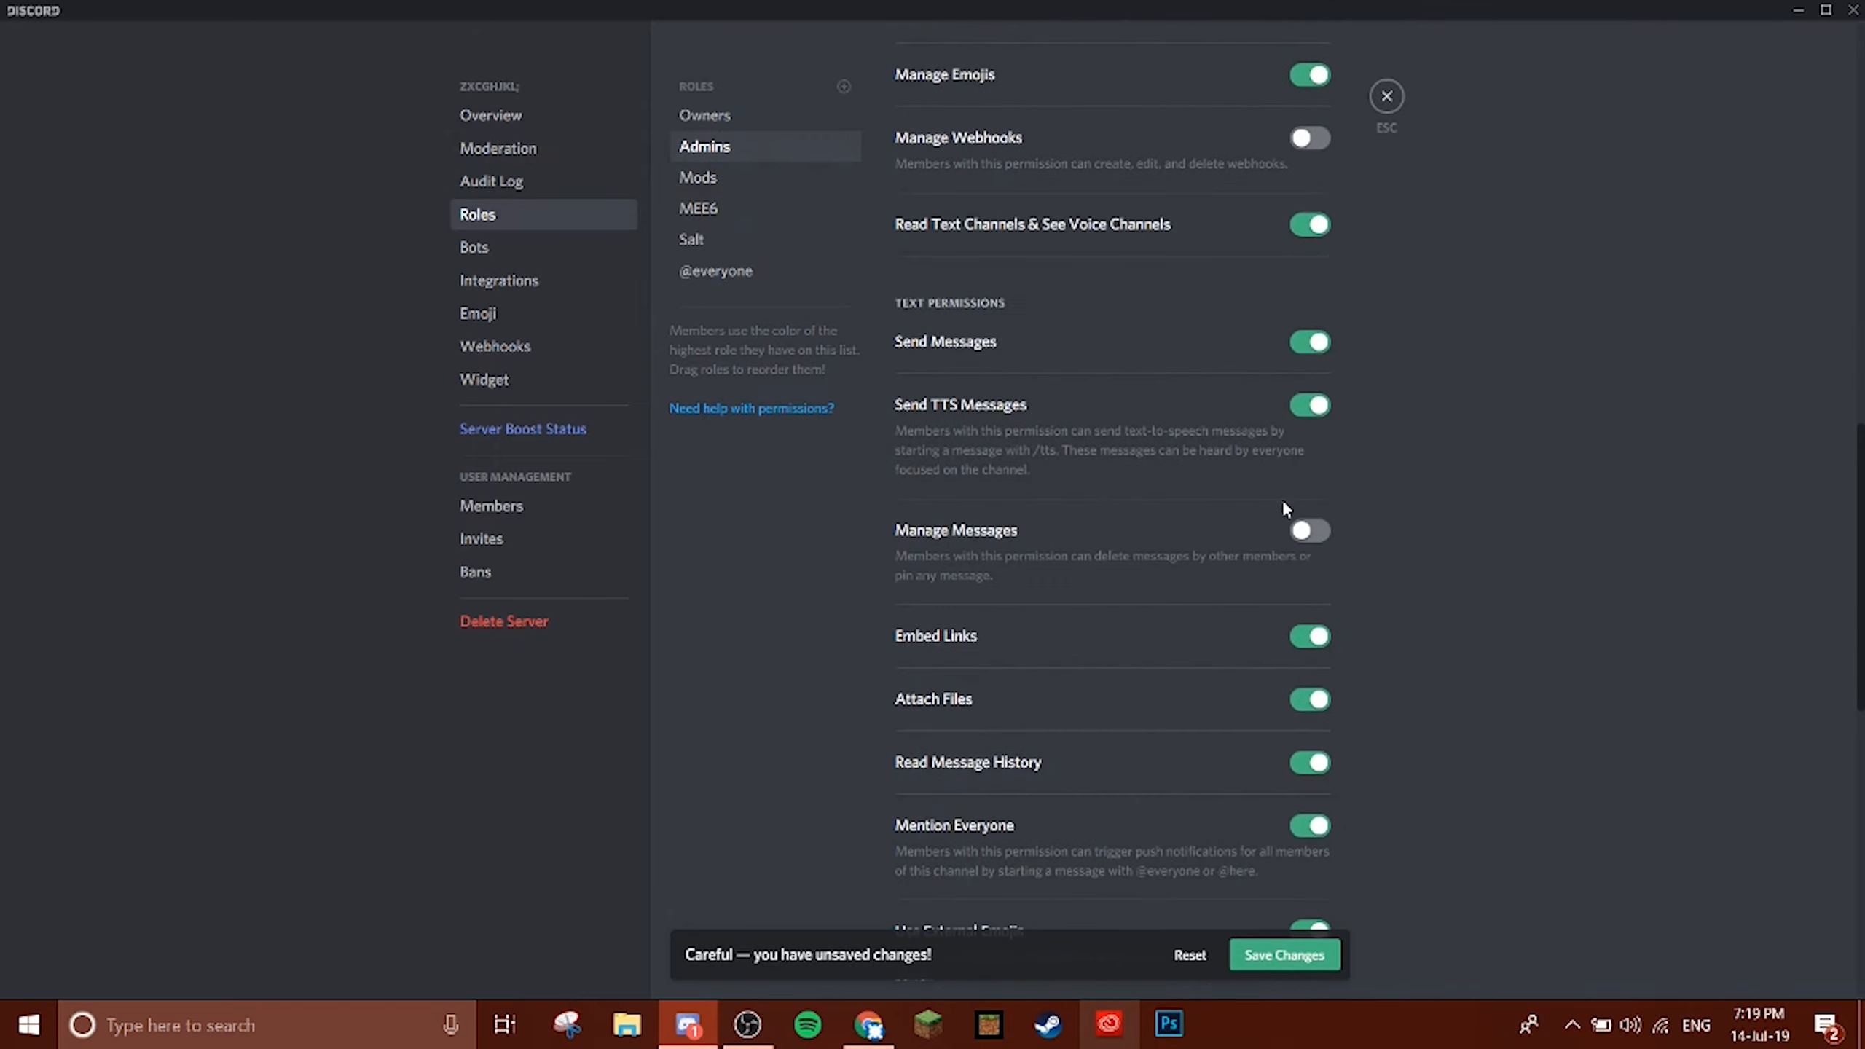
{"action": "left_click", "coordinate": [1318, 532]}
{"action": "scroll", "coordinate": [1240, 533], "scroll_direction": "down", "scroll_amount": 5}
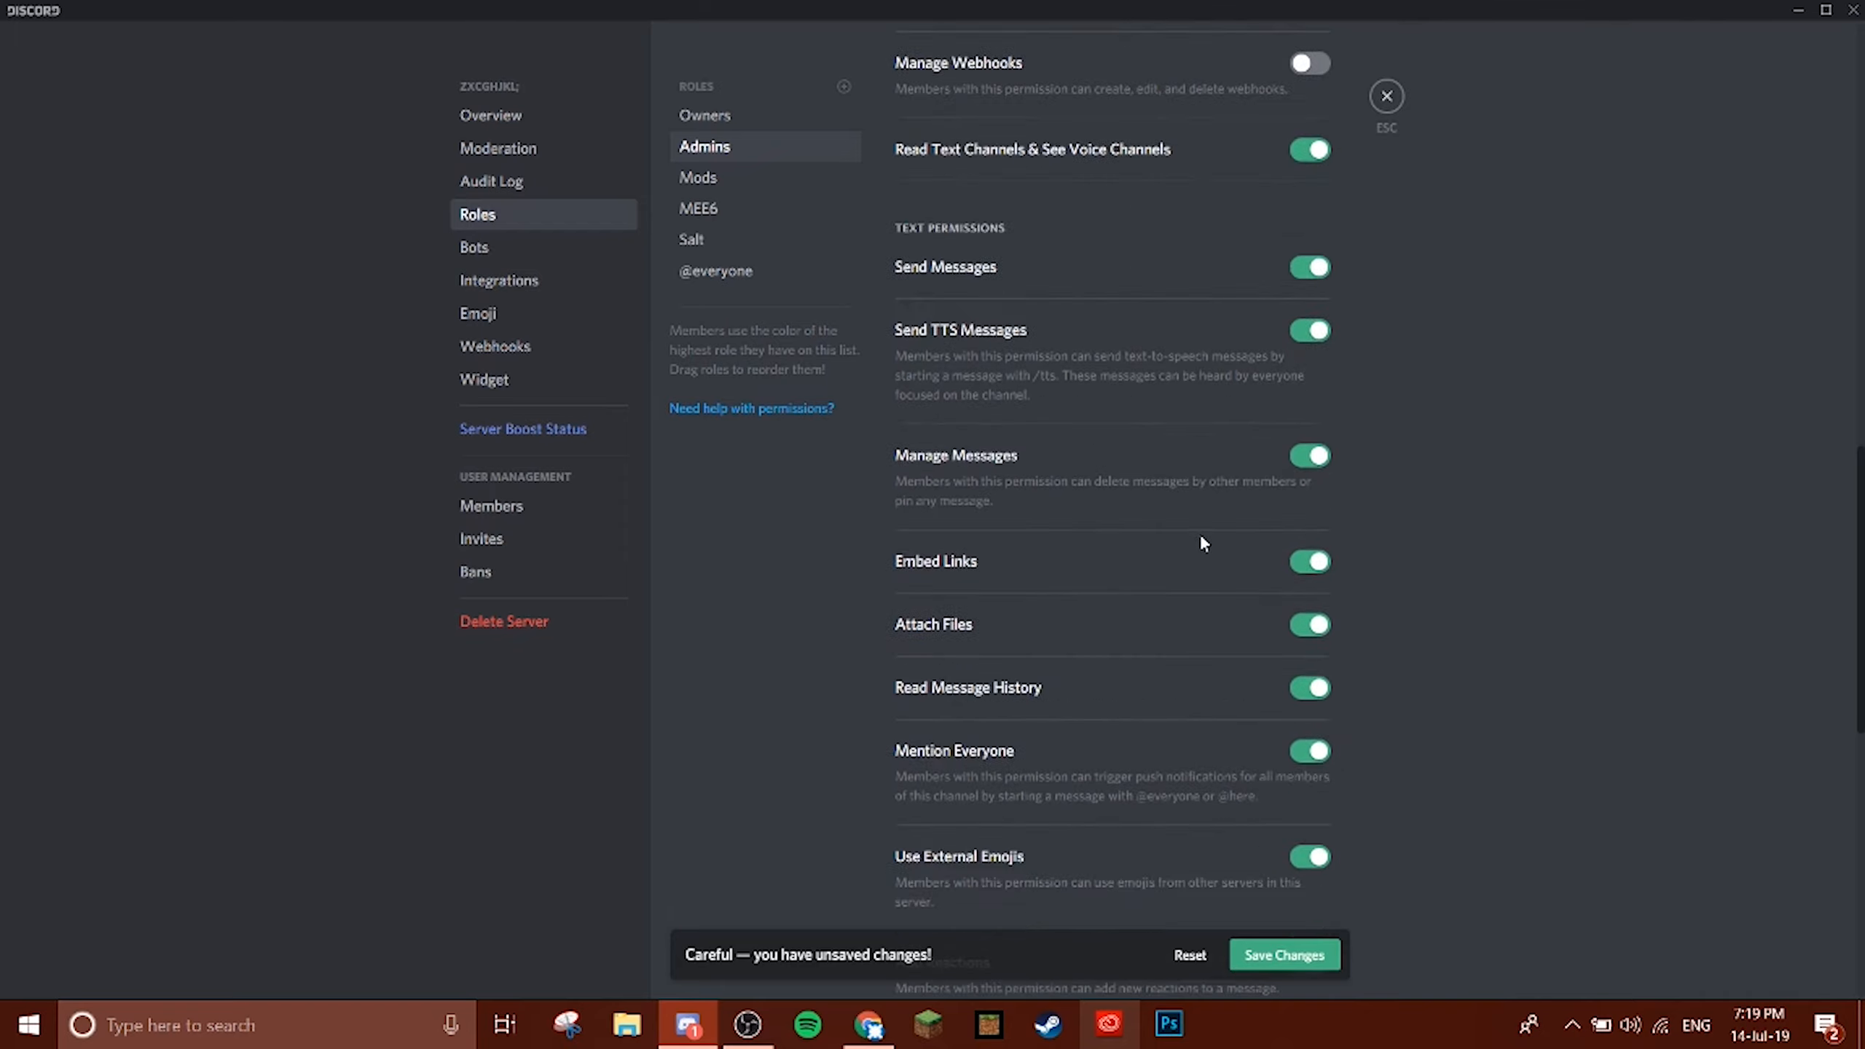
{"action": "scroll", "coordinate": [1265, 636], "scroll_direction": "down", "scroll_amount": 2}
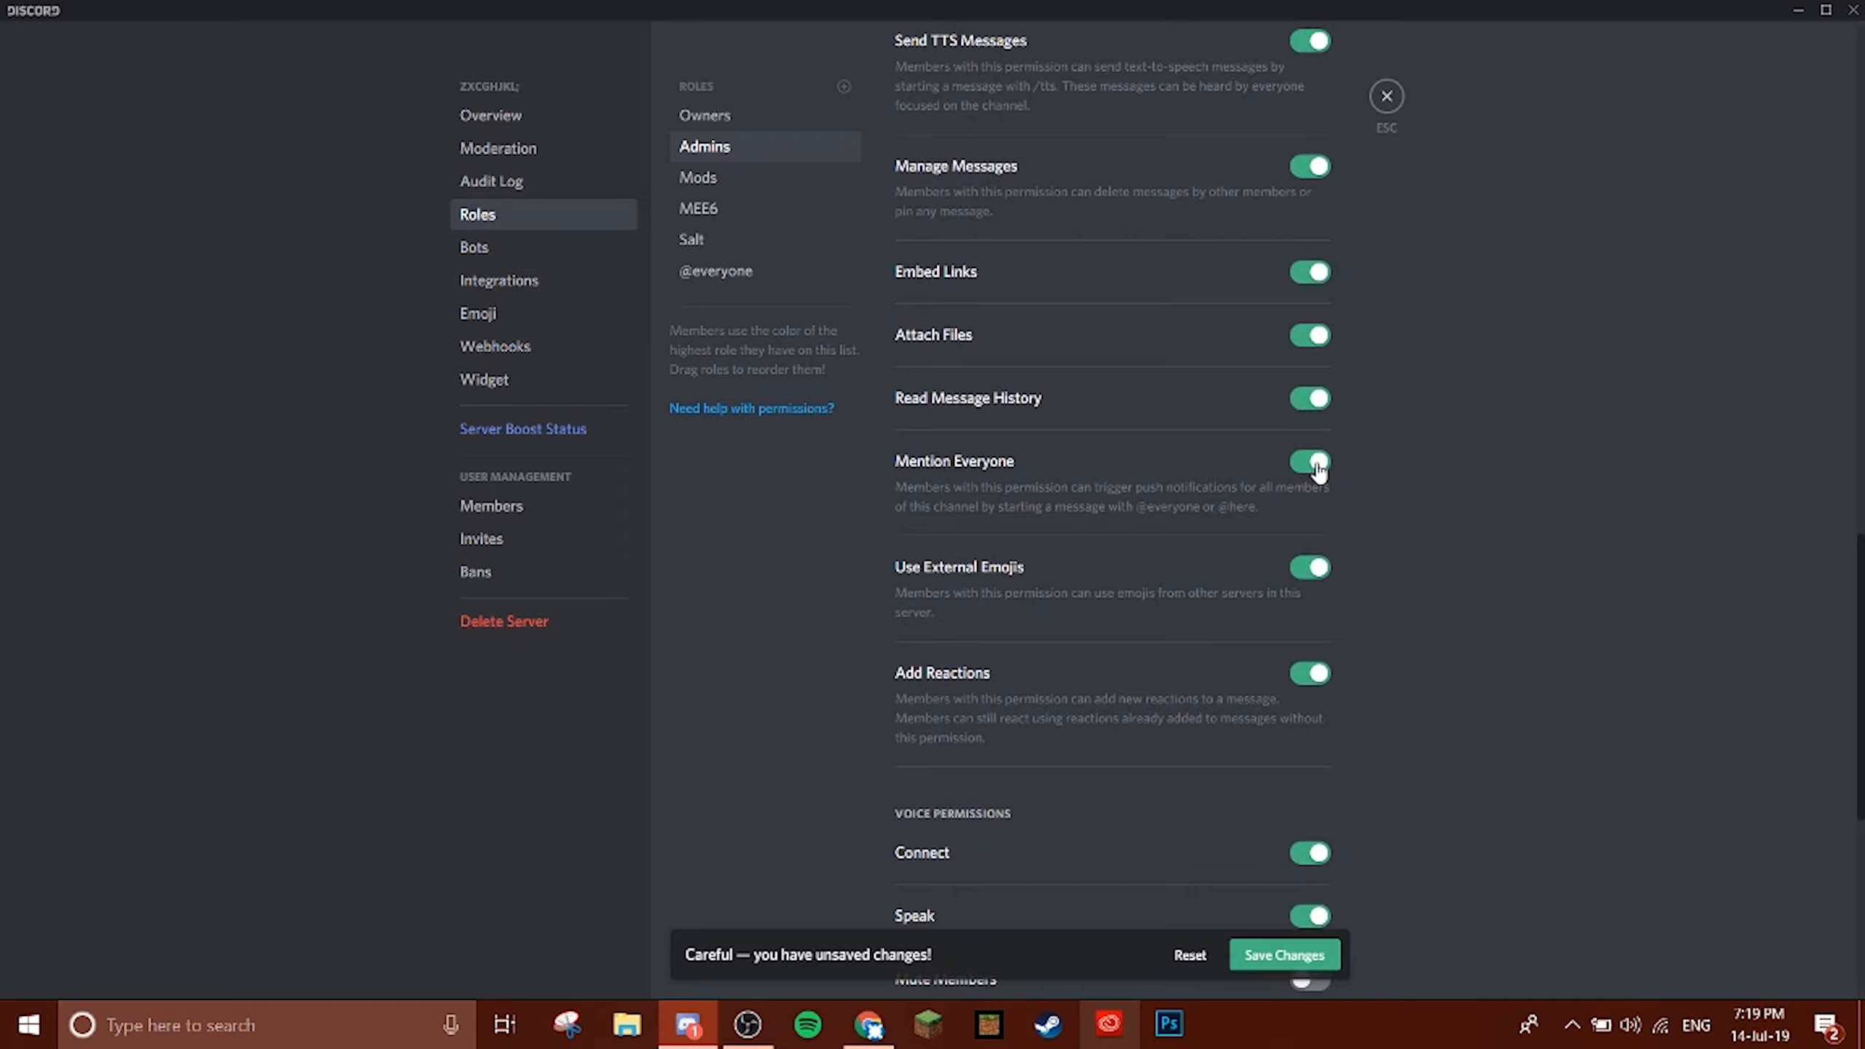
{"action": "left_click", "coordinate": [1318, 469]}
{"action": "left_click", "coordinate": [784, 274]}
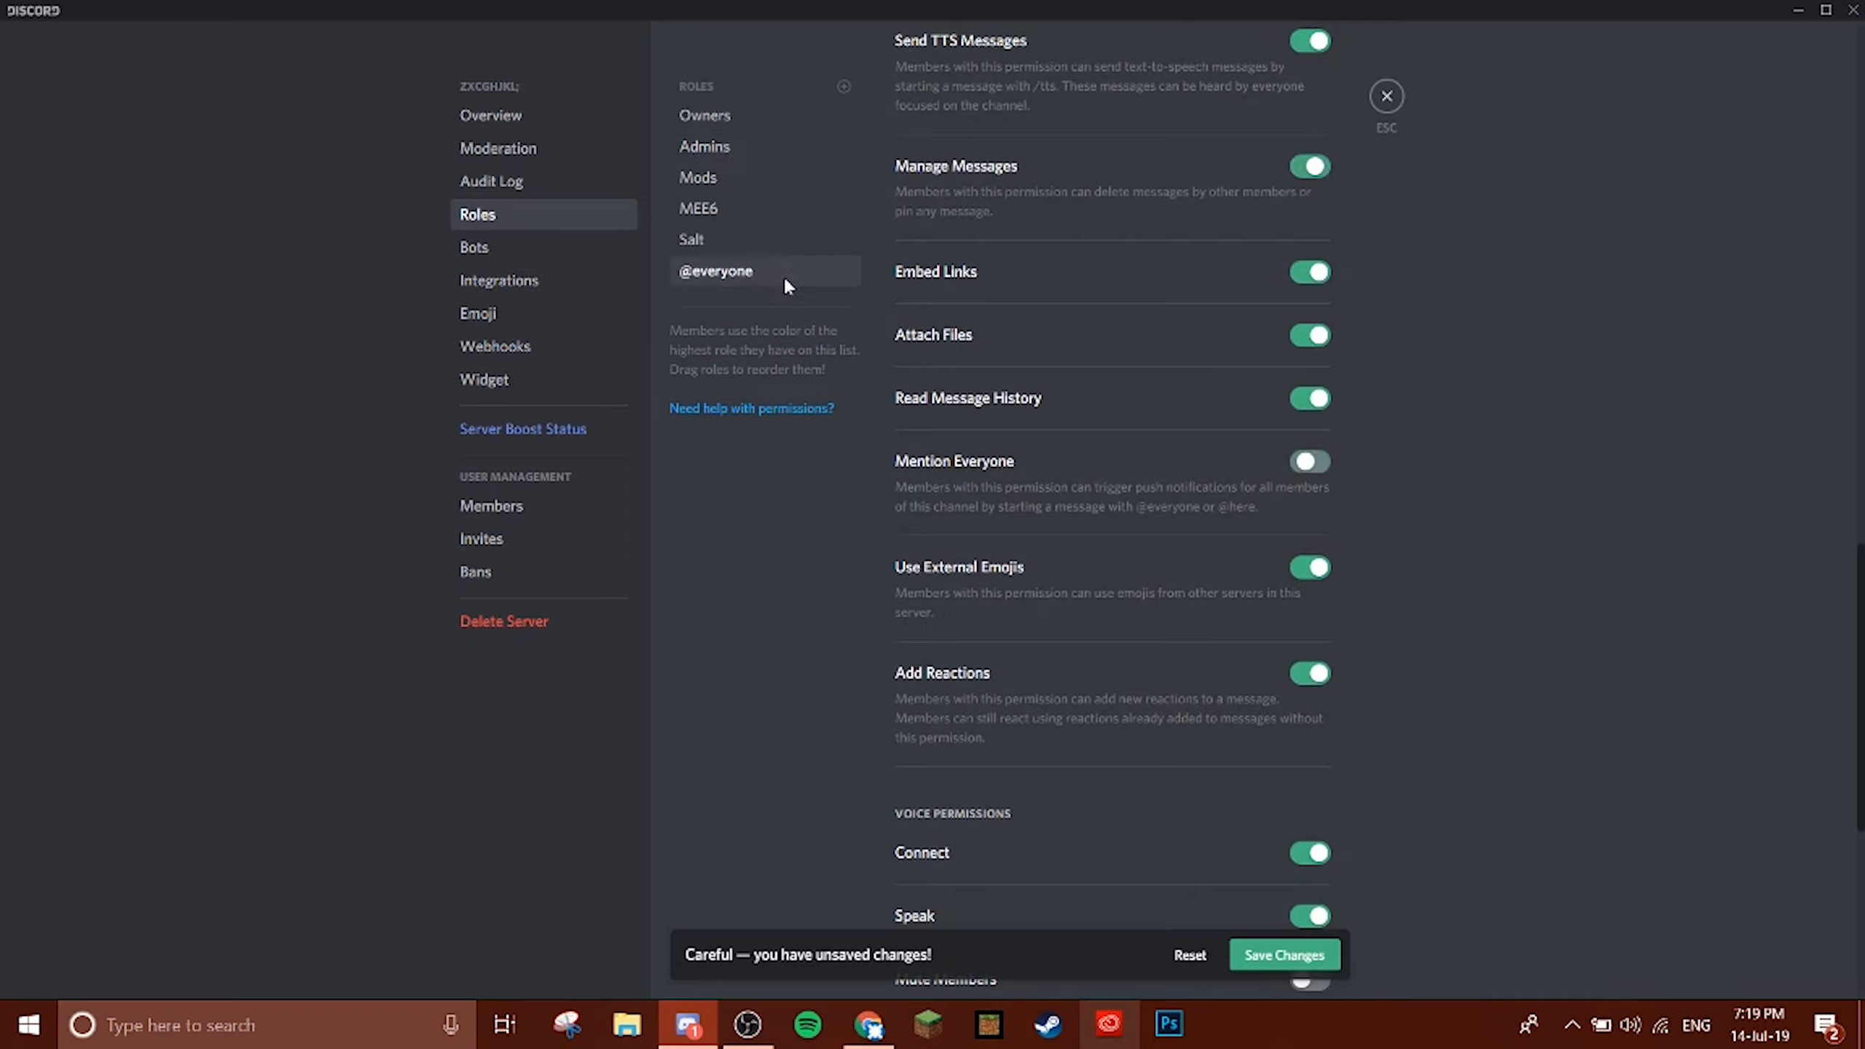
{"action": "left_click", "coordinate": [1314, 471]}
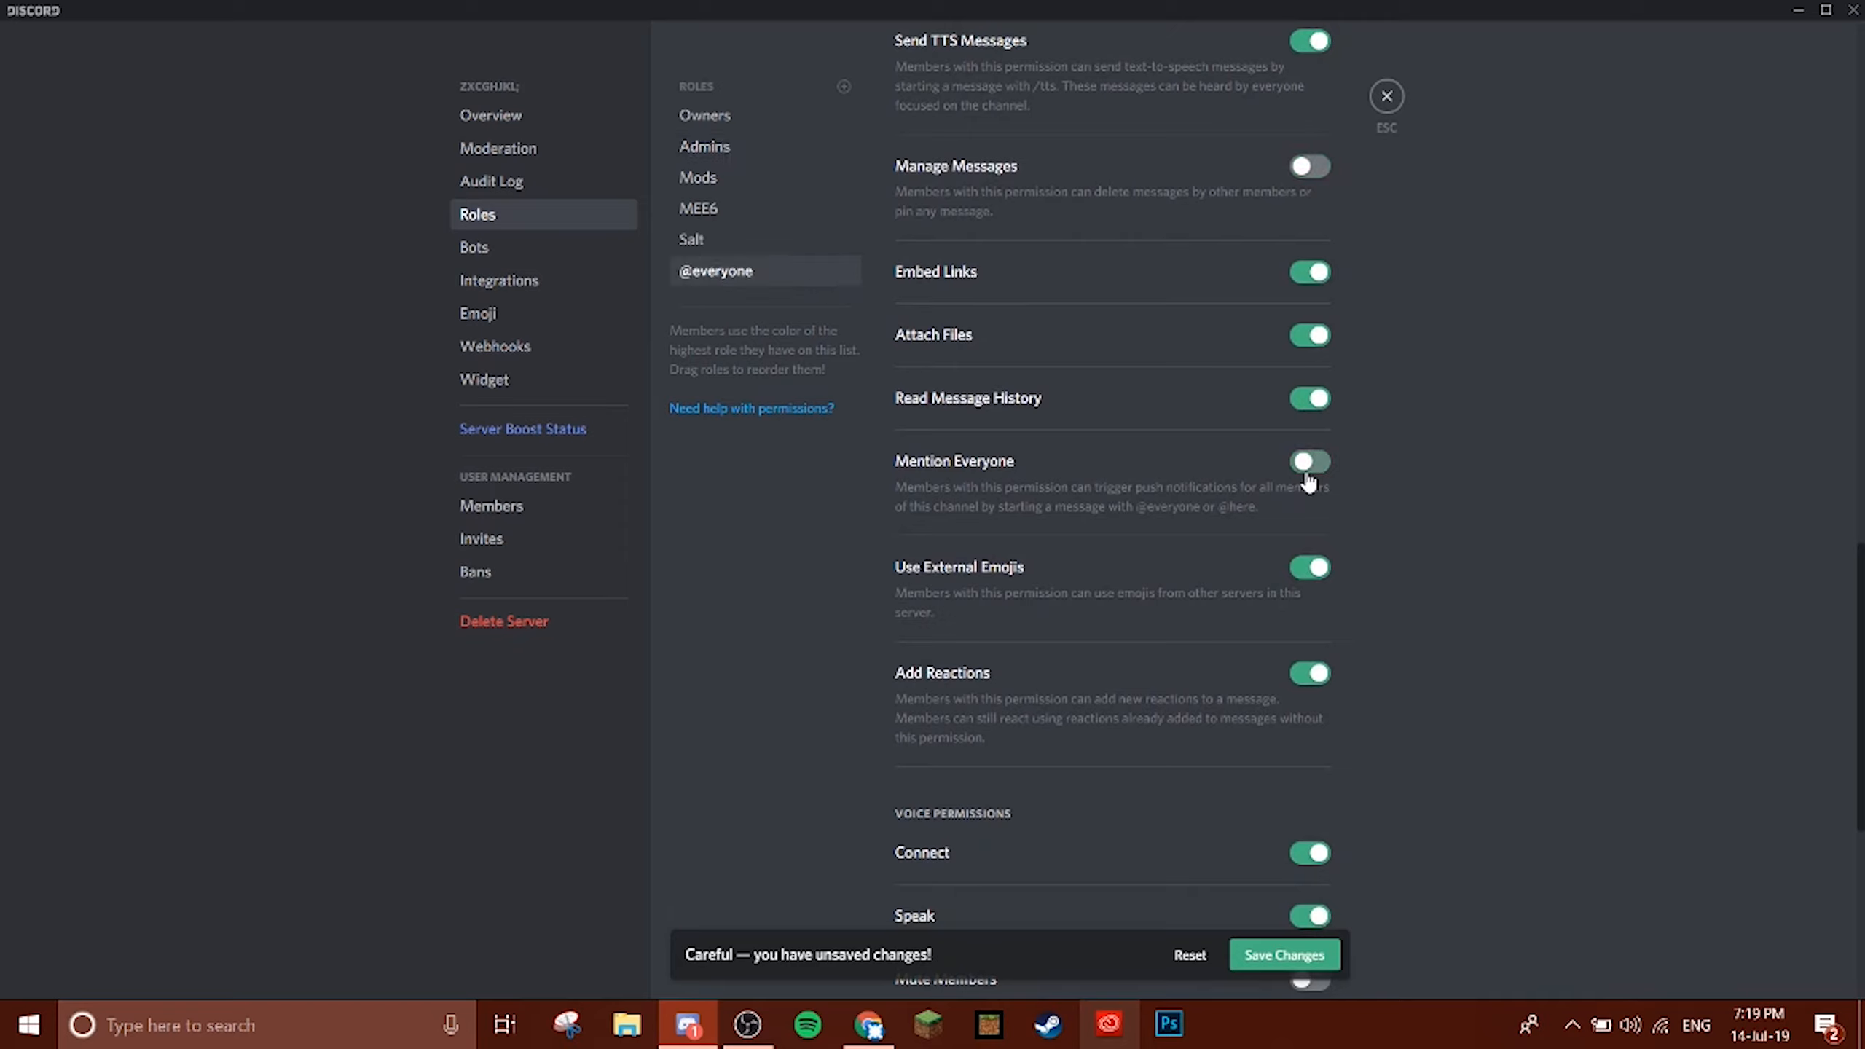
Enable the Mute Members, Move Members and Priority Speaker voice permissions for the Admins role.
{"action": "left_click", "coordinate": [739, 153]}
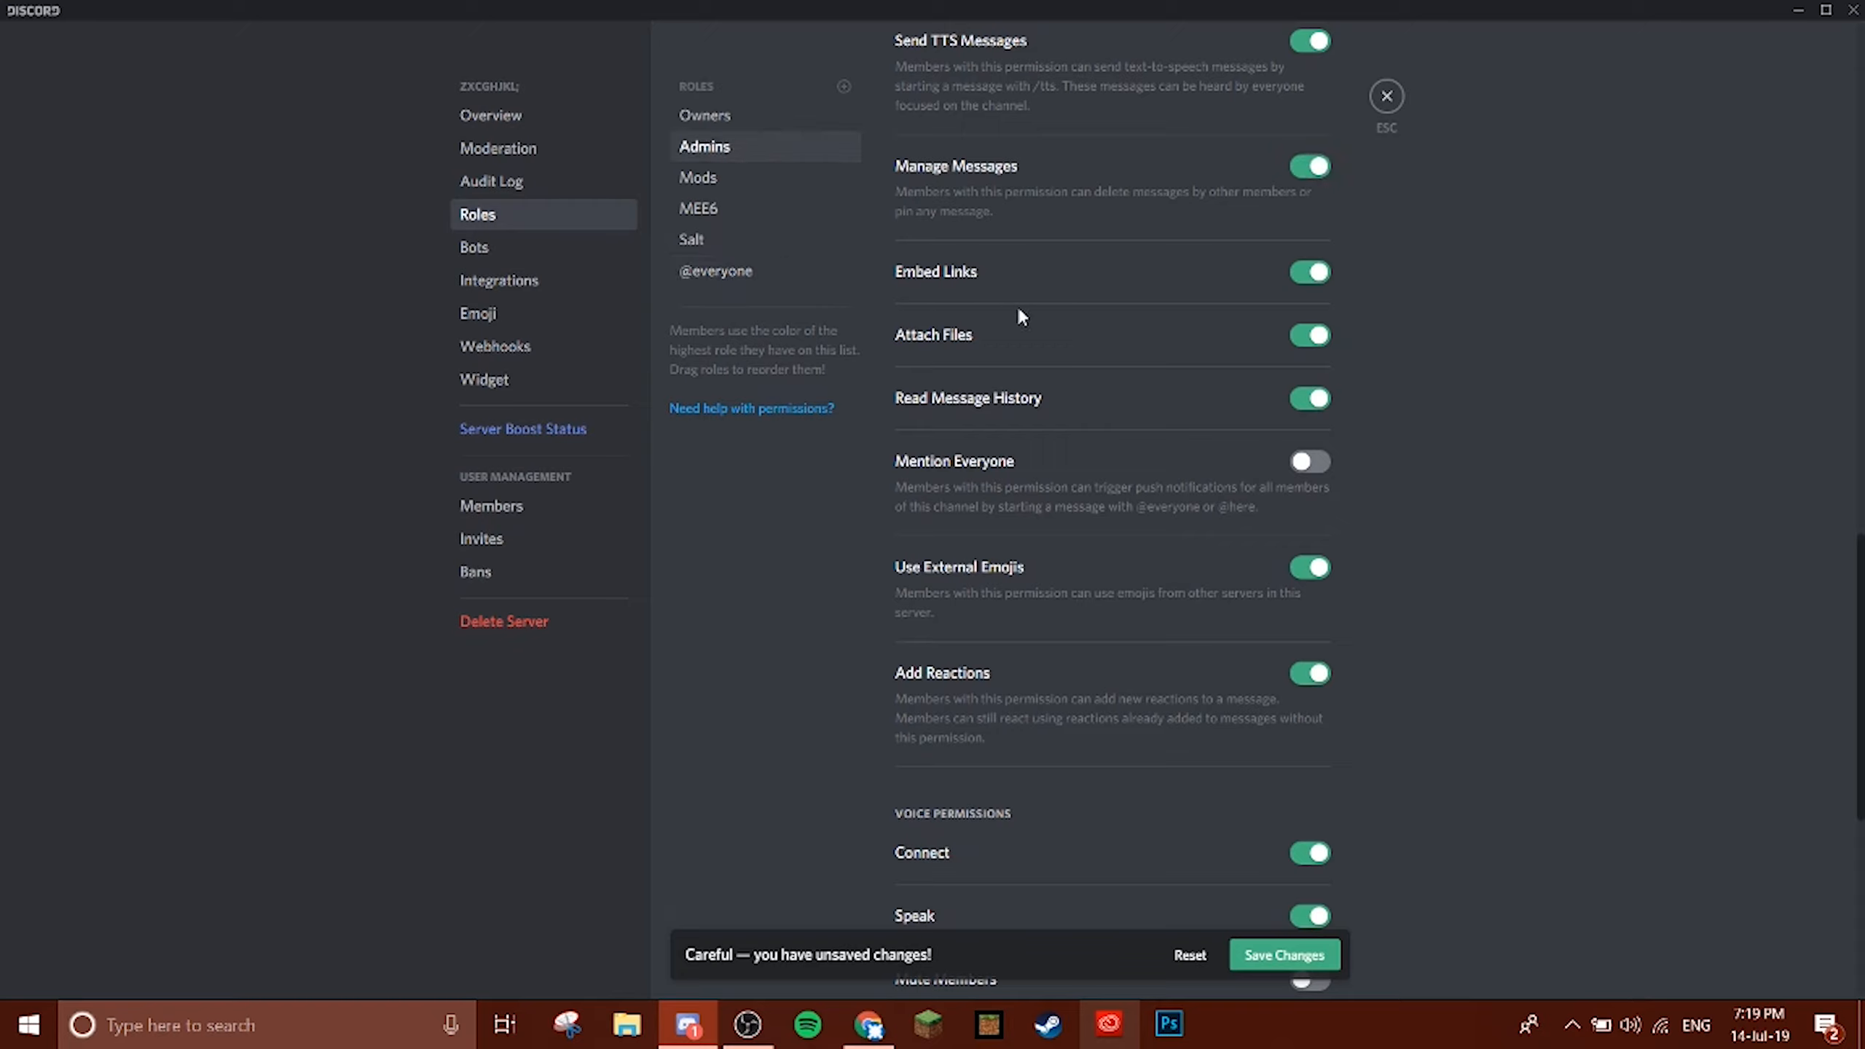
{"action": "scroll", "coordinate": [1102, 507], "scroll_direction": "down", "scroll_amount": 7}
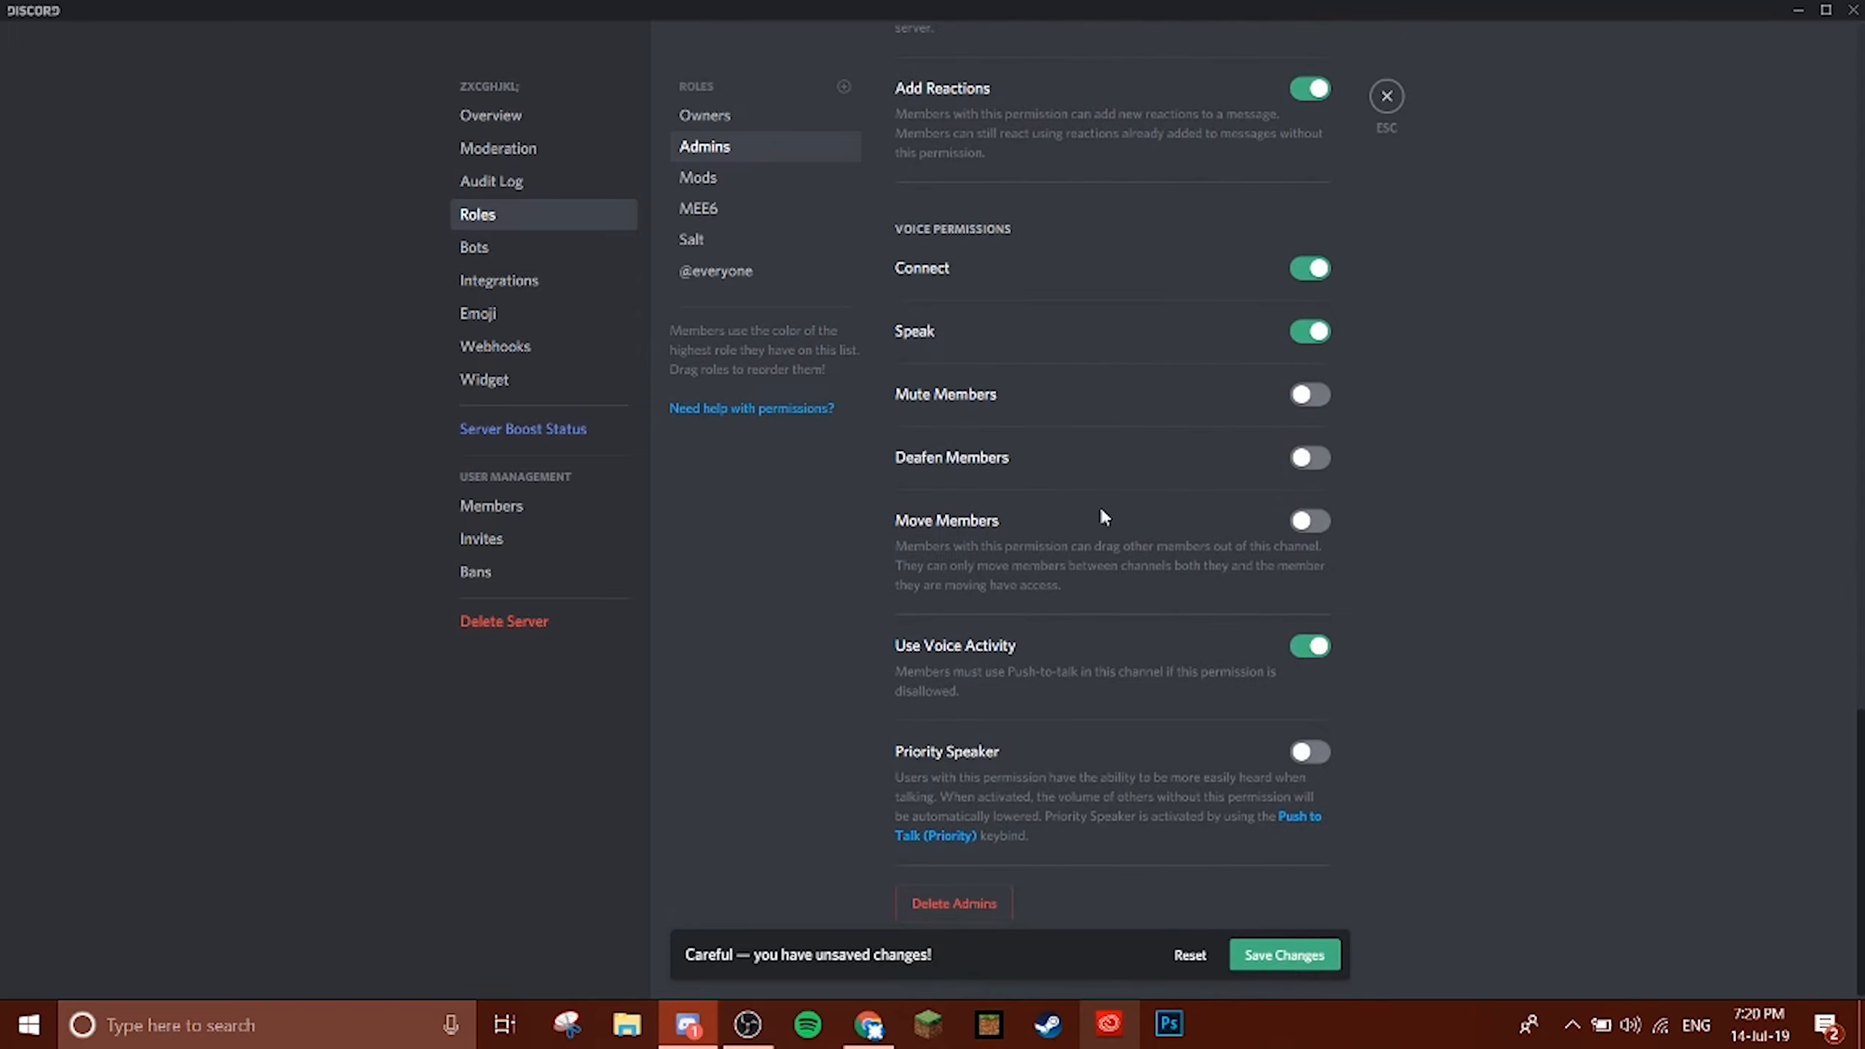
{"action": "left_click", "coordinate": [1301, 403]}
{"action": "left_click", "coordinate": [1318, 526]}
{"action": "left_click", "coordinate": [1310, 752]}
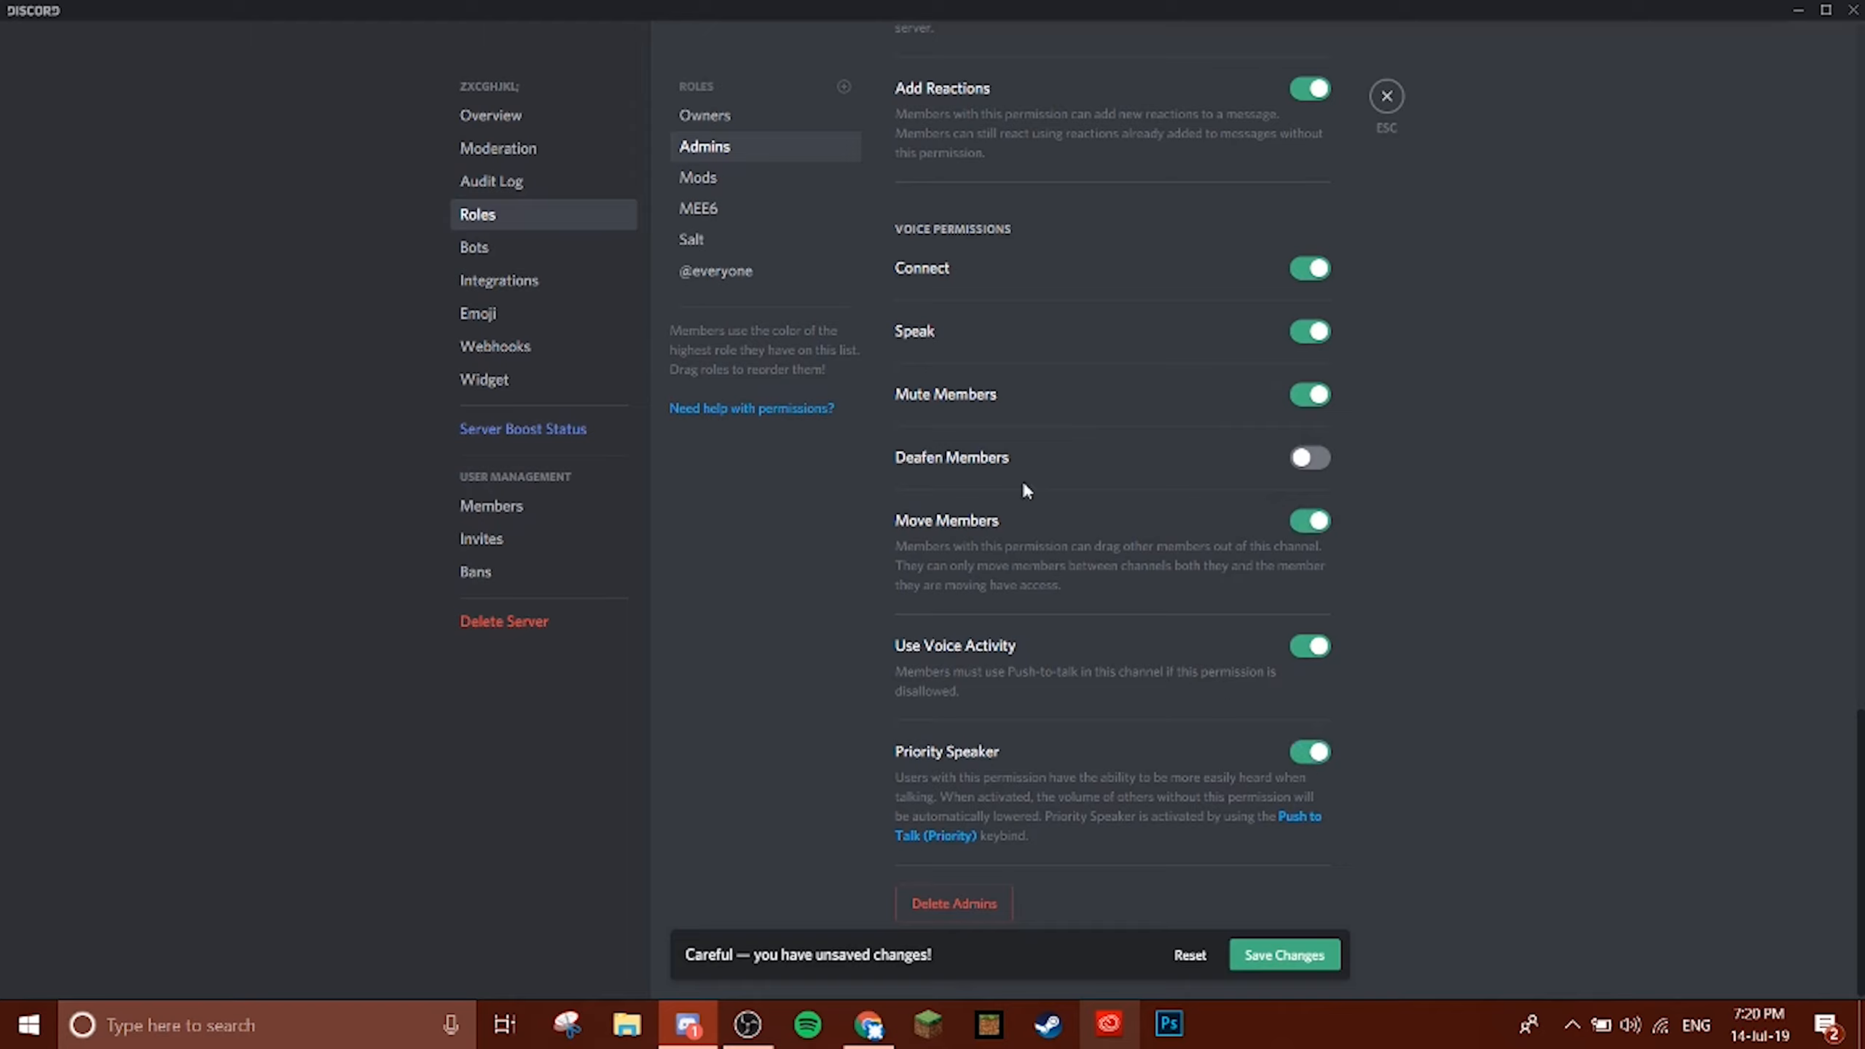
{"action": "left_click", "coordinate": [734, 117]}
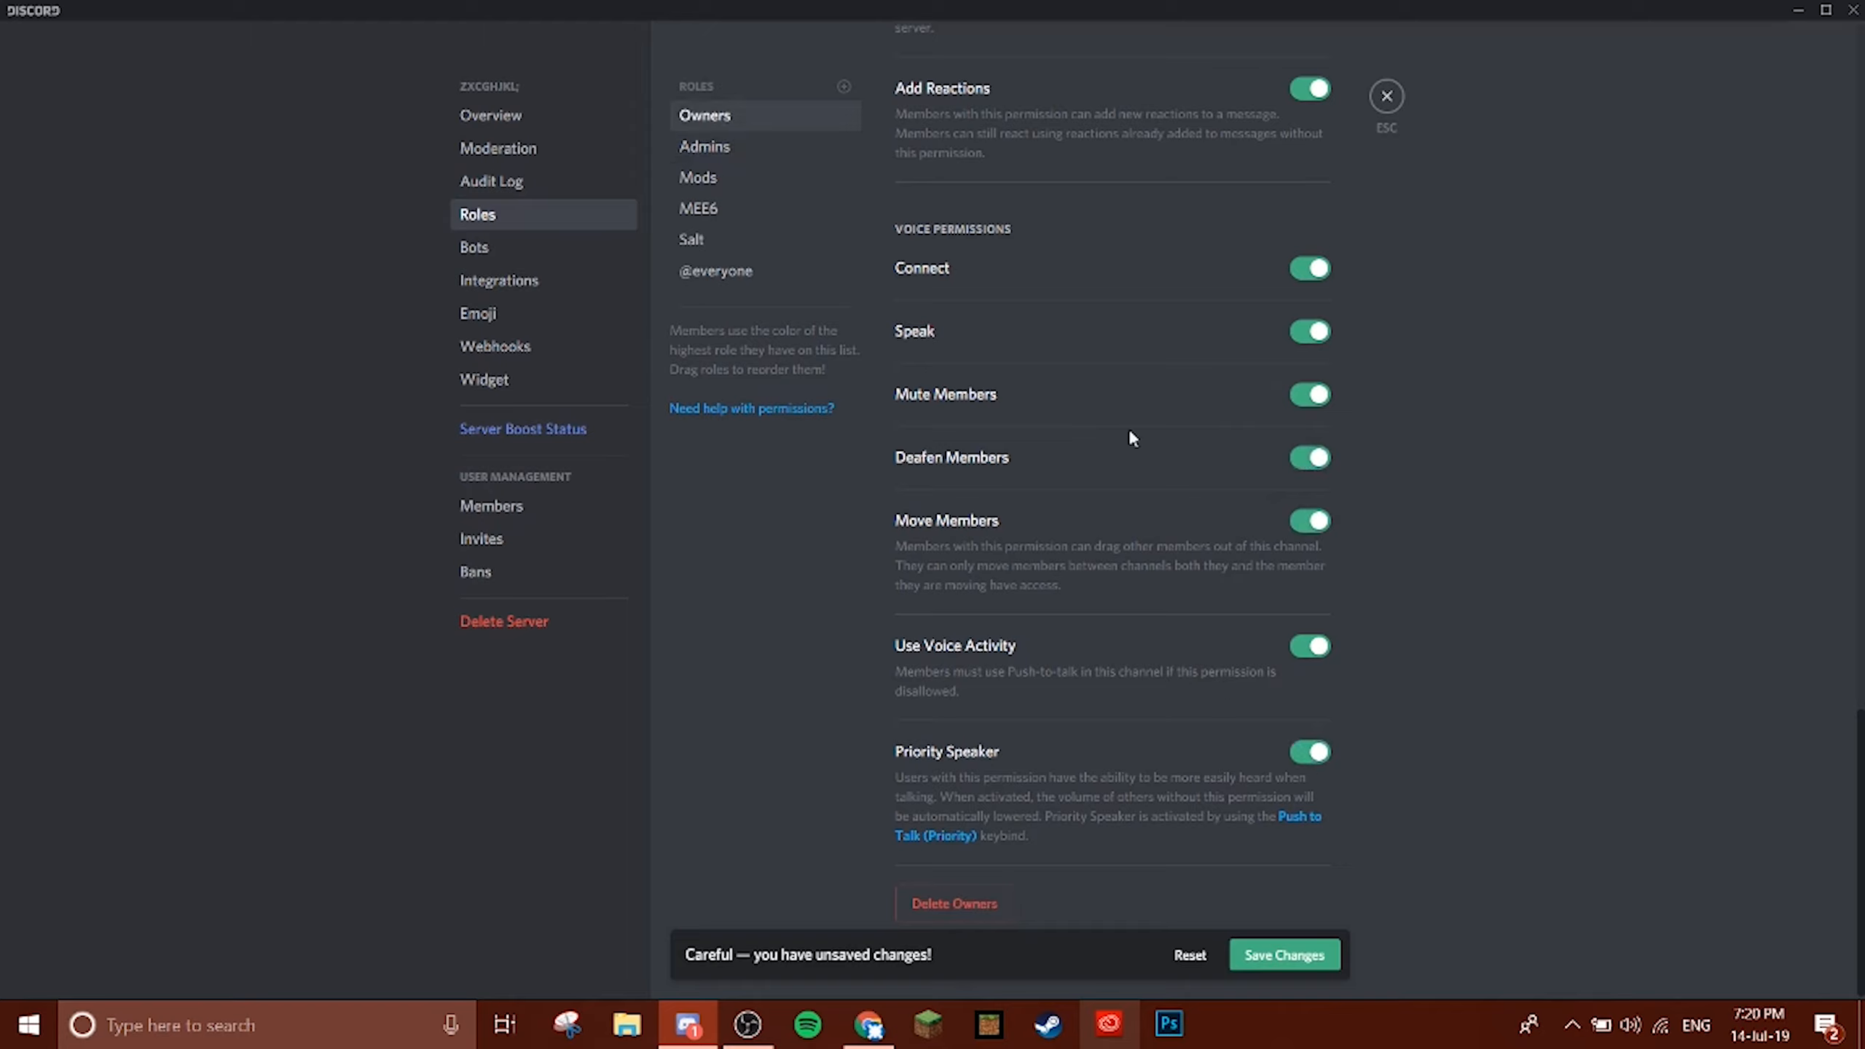
{"action": "left_click", "coordinate": [738, 156]}
Set the Mods and Admins roles to display their members separately from online members.
{"action": "left_click", "coordinate": [730, 180]}
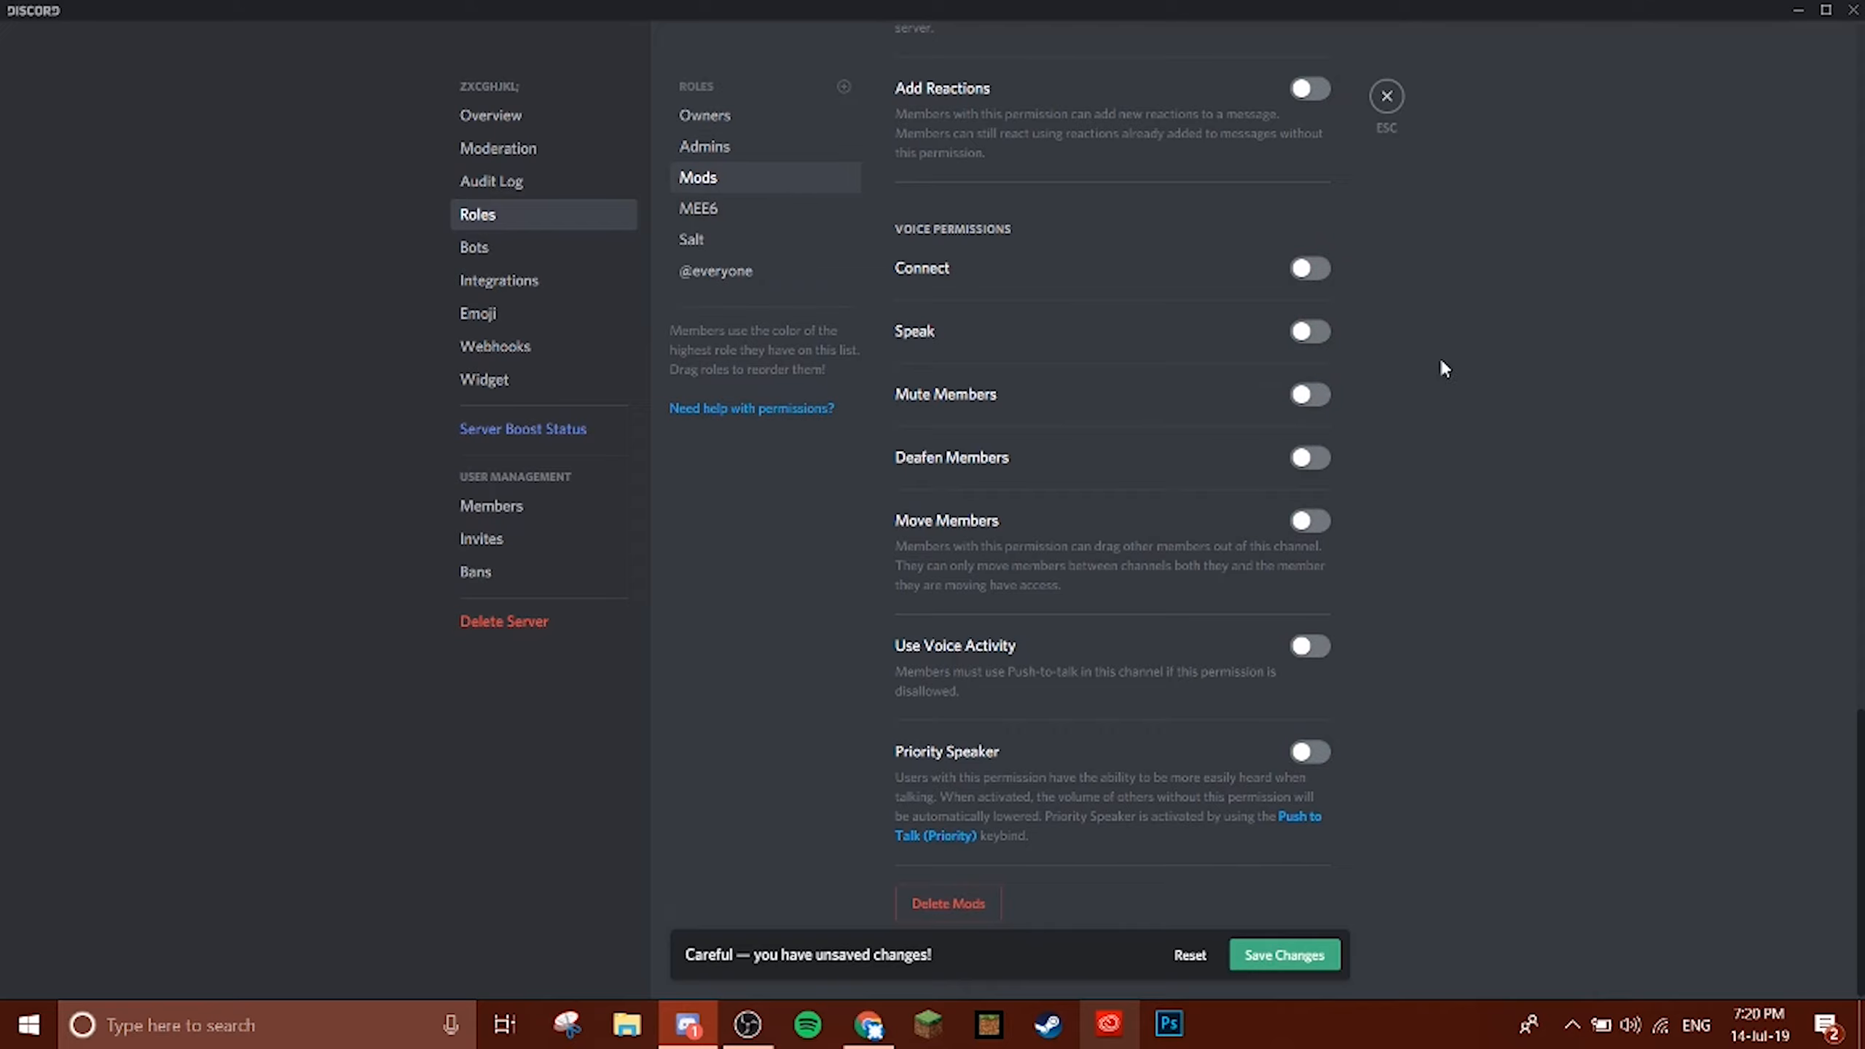
{"action": "scroll", "coordinate": [1123, 715], "scroll_direction": "up", "scroll_amount": 15}
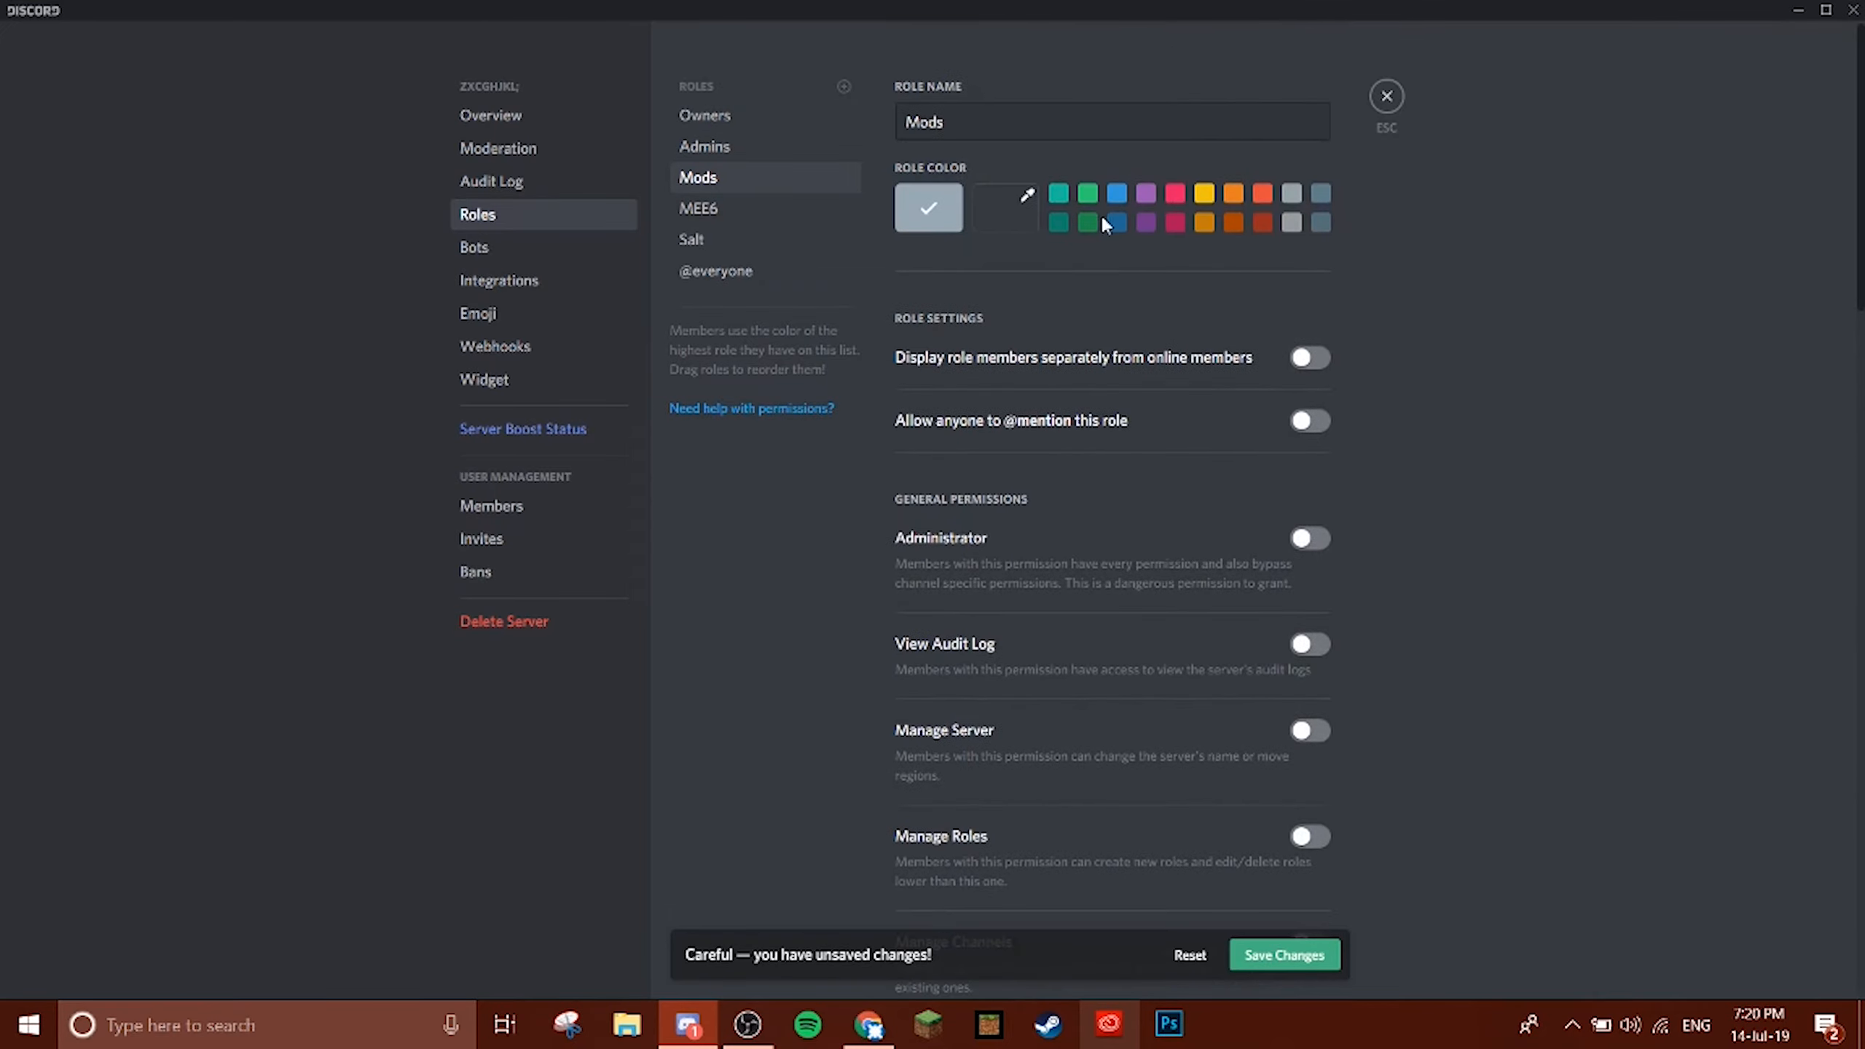
{"action": "left_click", "coordinate": [1286, 358]}
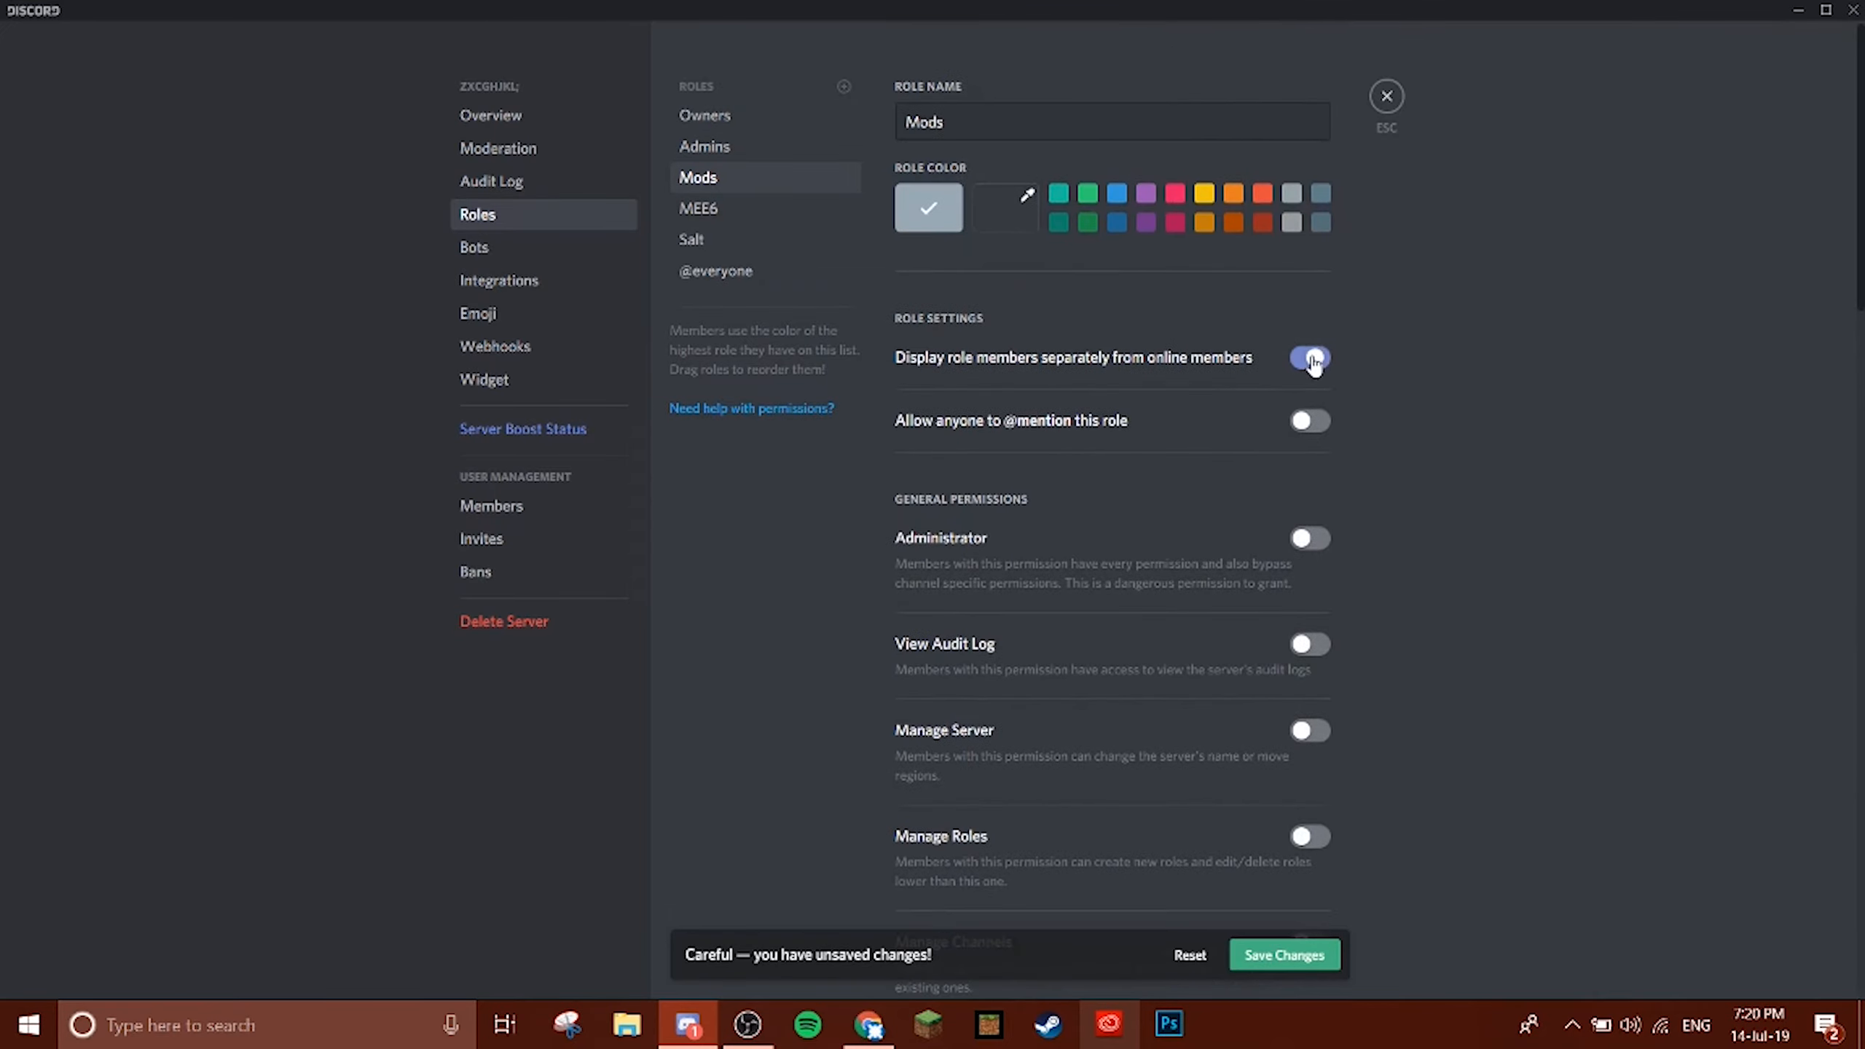
{"action": "left_click", "coordinate": [767, 124]}
{"action": "left_click", "coordinate": [763, 147]}
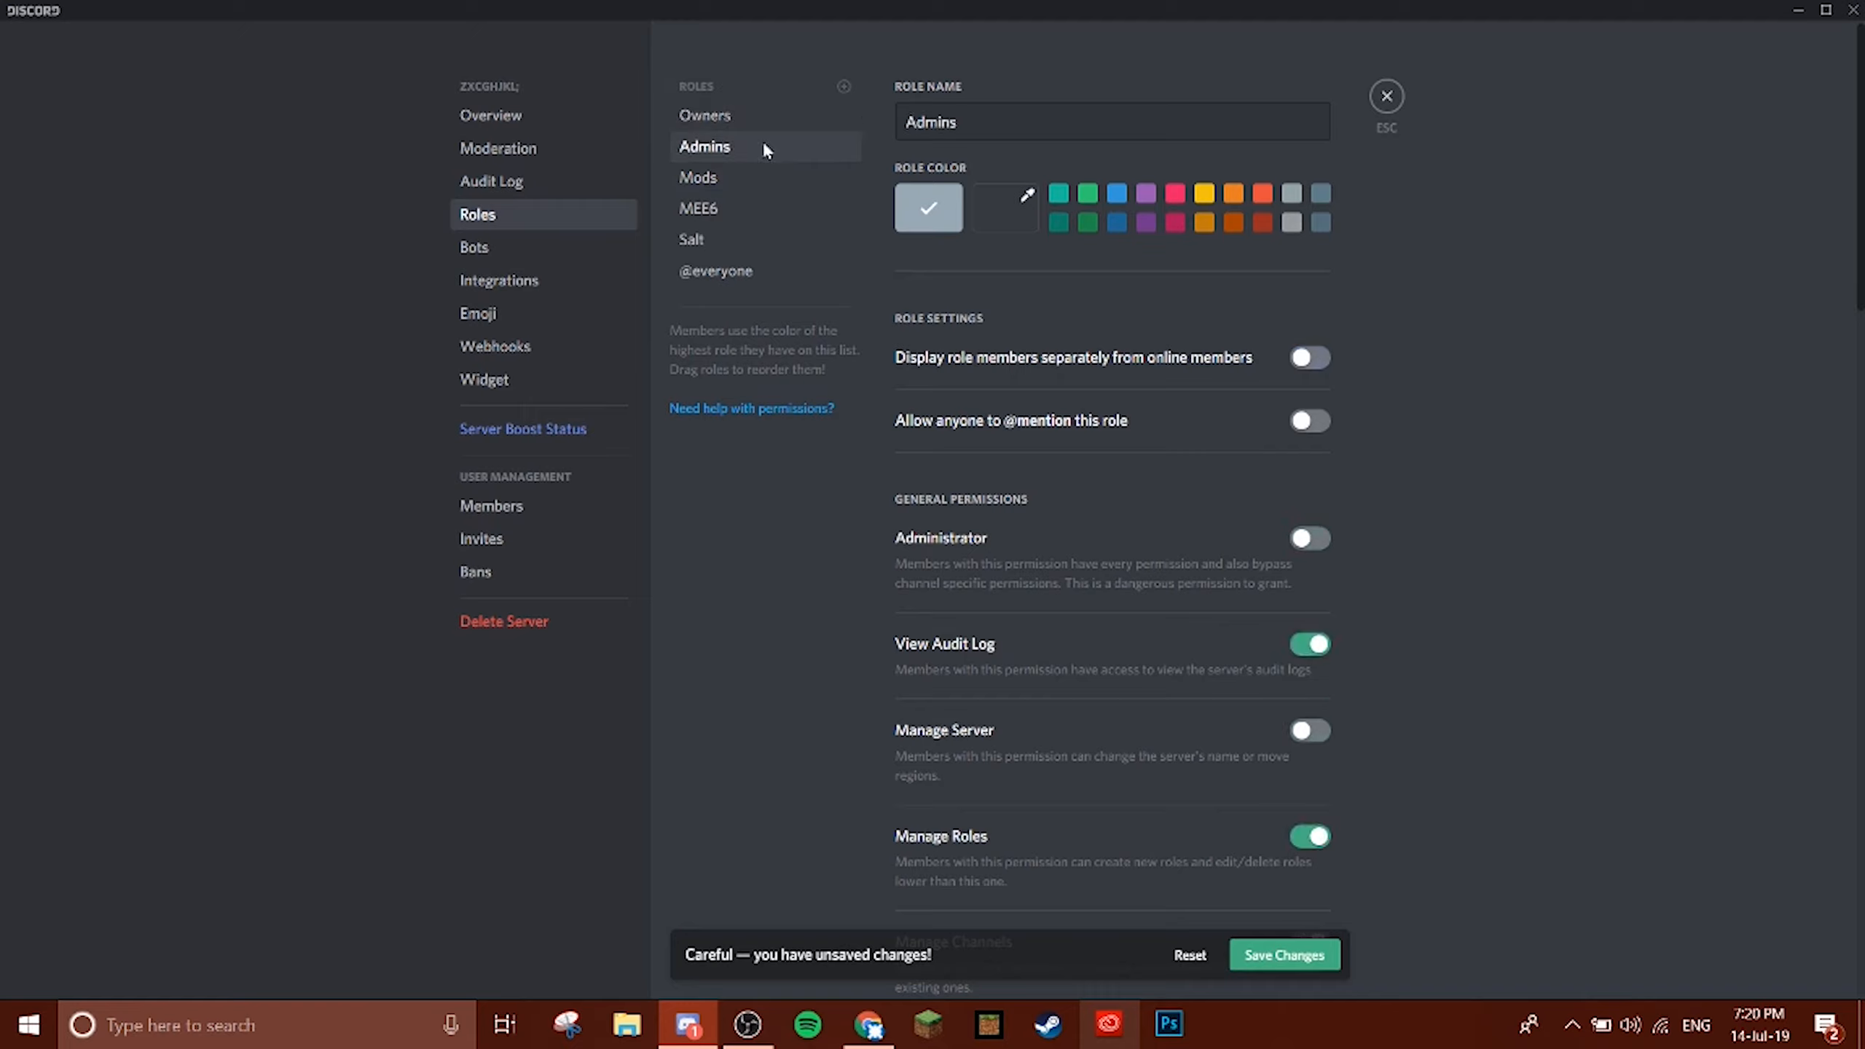
{"action": "left_click", "coordinate": [1311, 358]}
Grant the Mods role the View Audit Log and Kick Members permissions.
{"action": "left_click", "coordinate": [740, 176]}
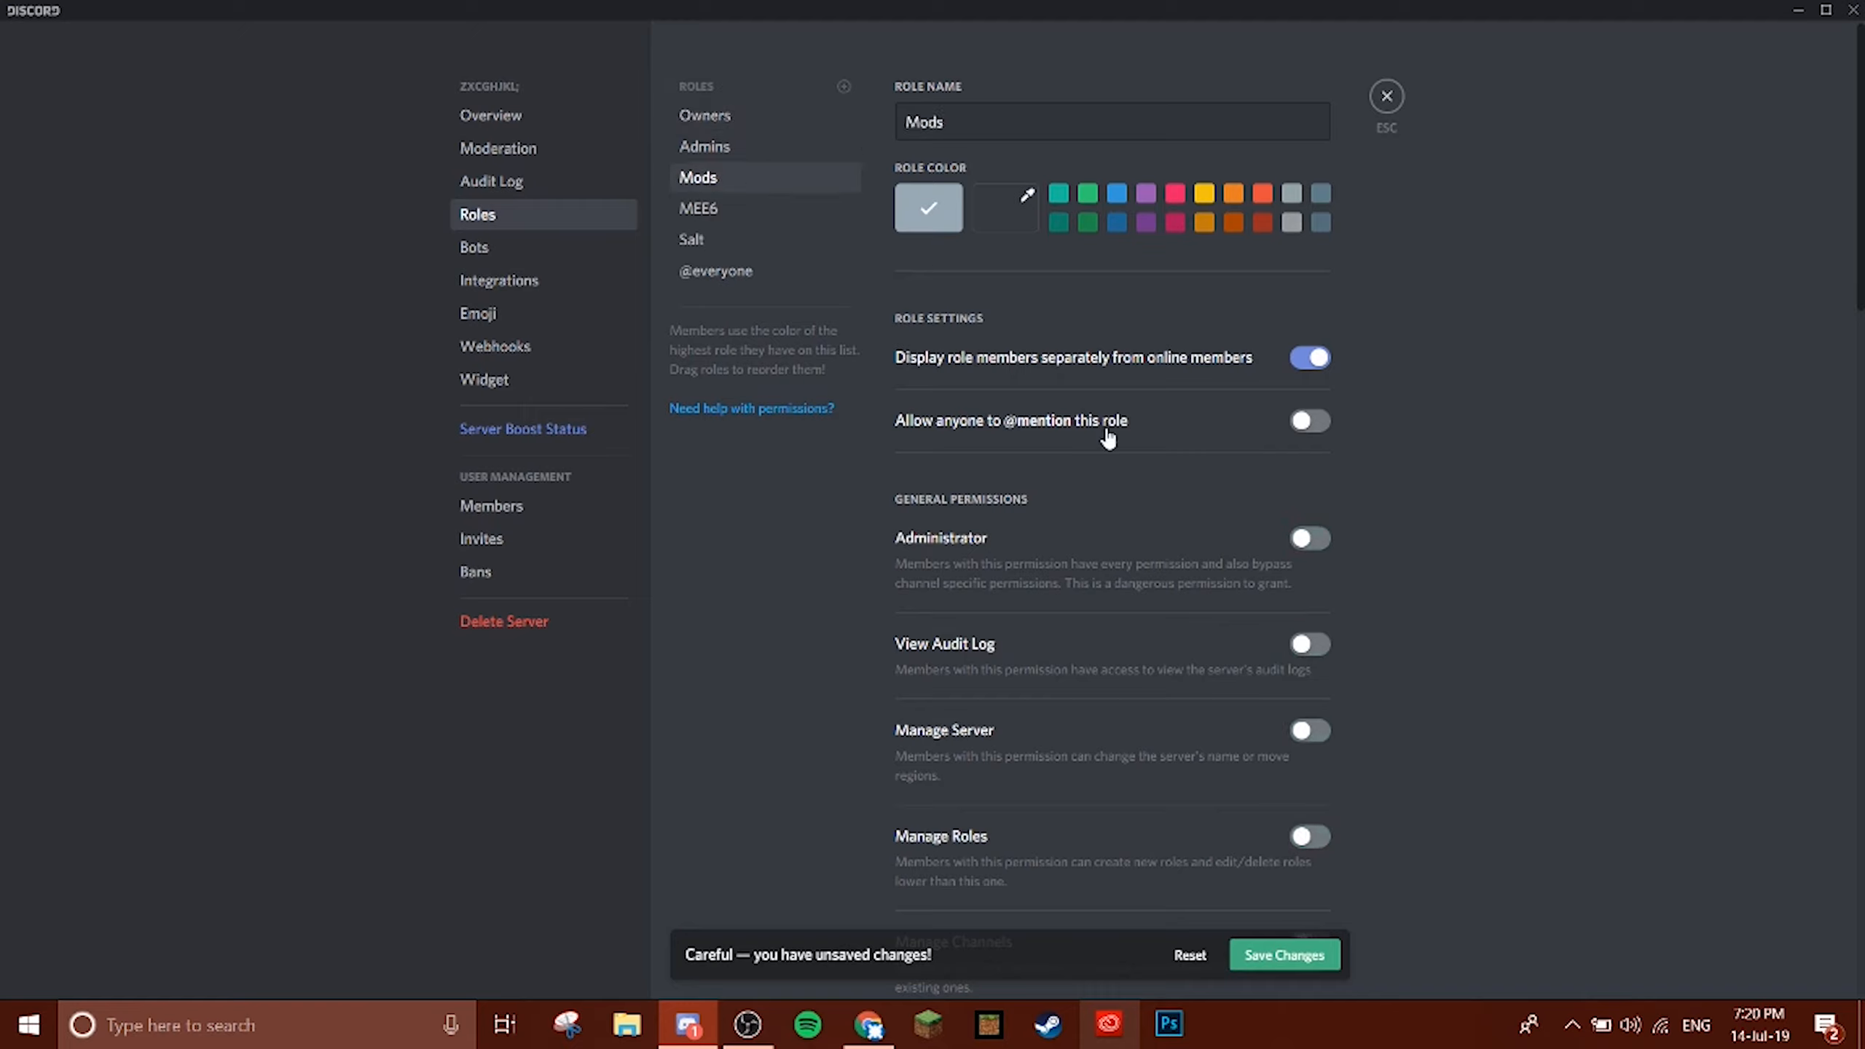
{"action": "scroll", "coordinate": [1331, 524], "scroll_direction": "down", "scroll_amount": 3}
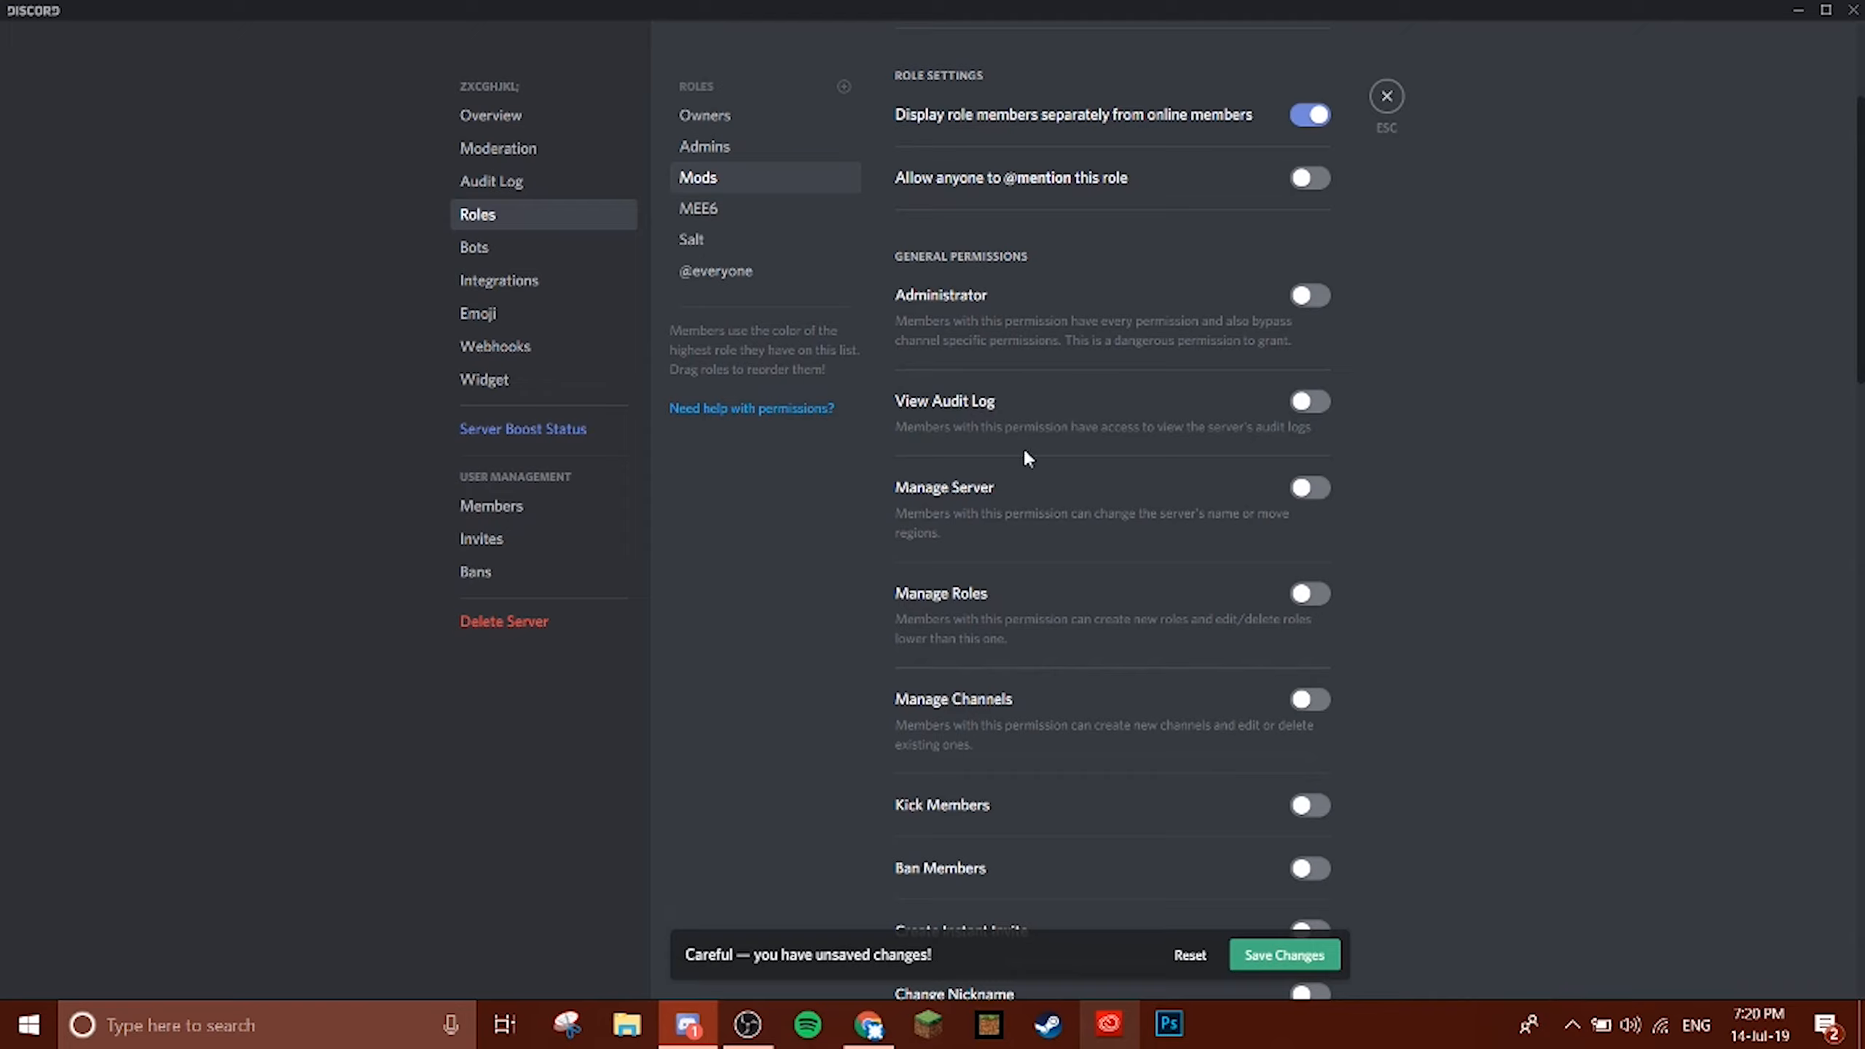
{"action": "left_click", "coordinate": [1313, 402]}
{"action": "scroll", "coordinate": [1307, 536], "scroll_direction": "down", "scroll_amount": 3}
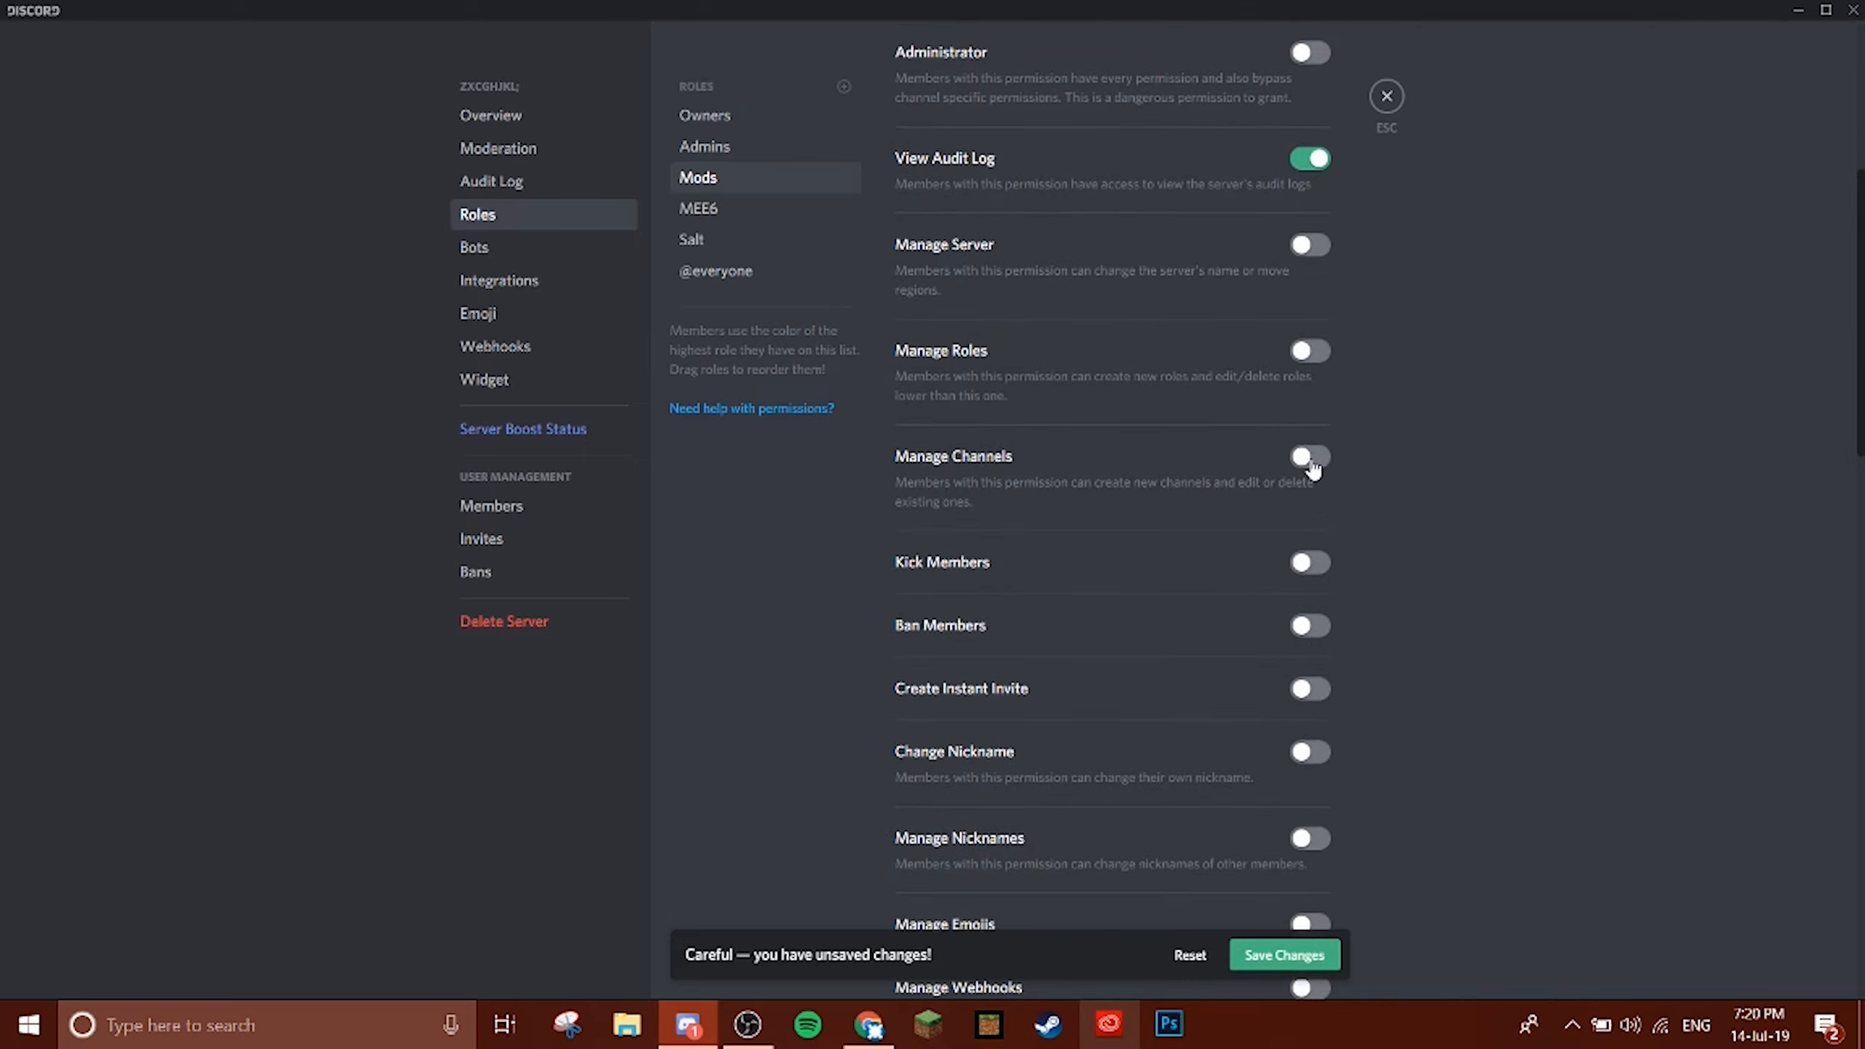
{"action": "scroll", "coordinate": [1313, 457], "scroll_direction": "down", "scroll_amount": 2}
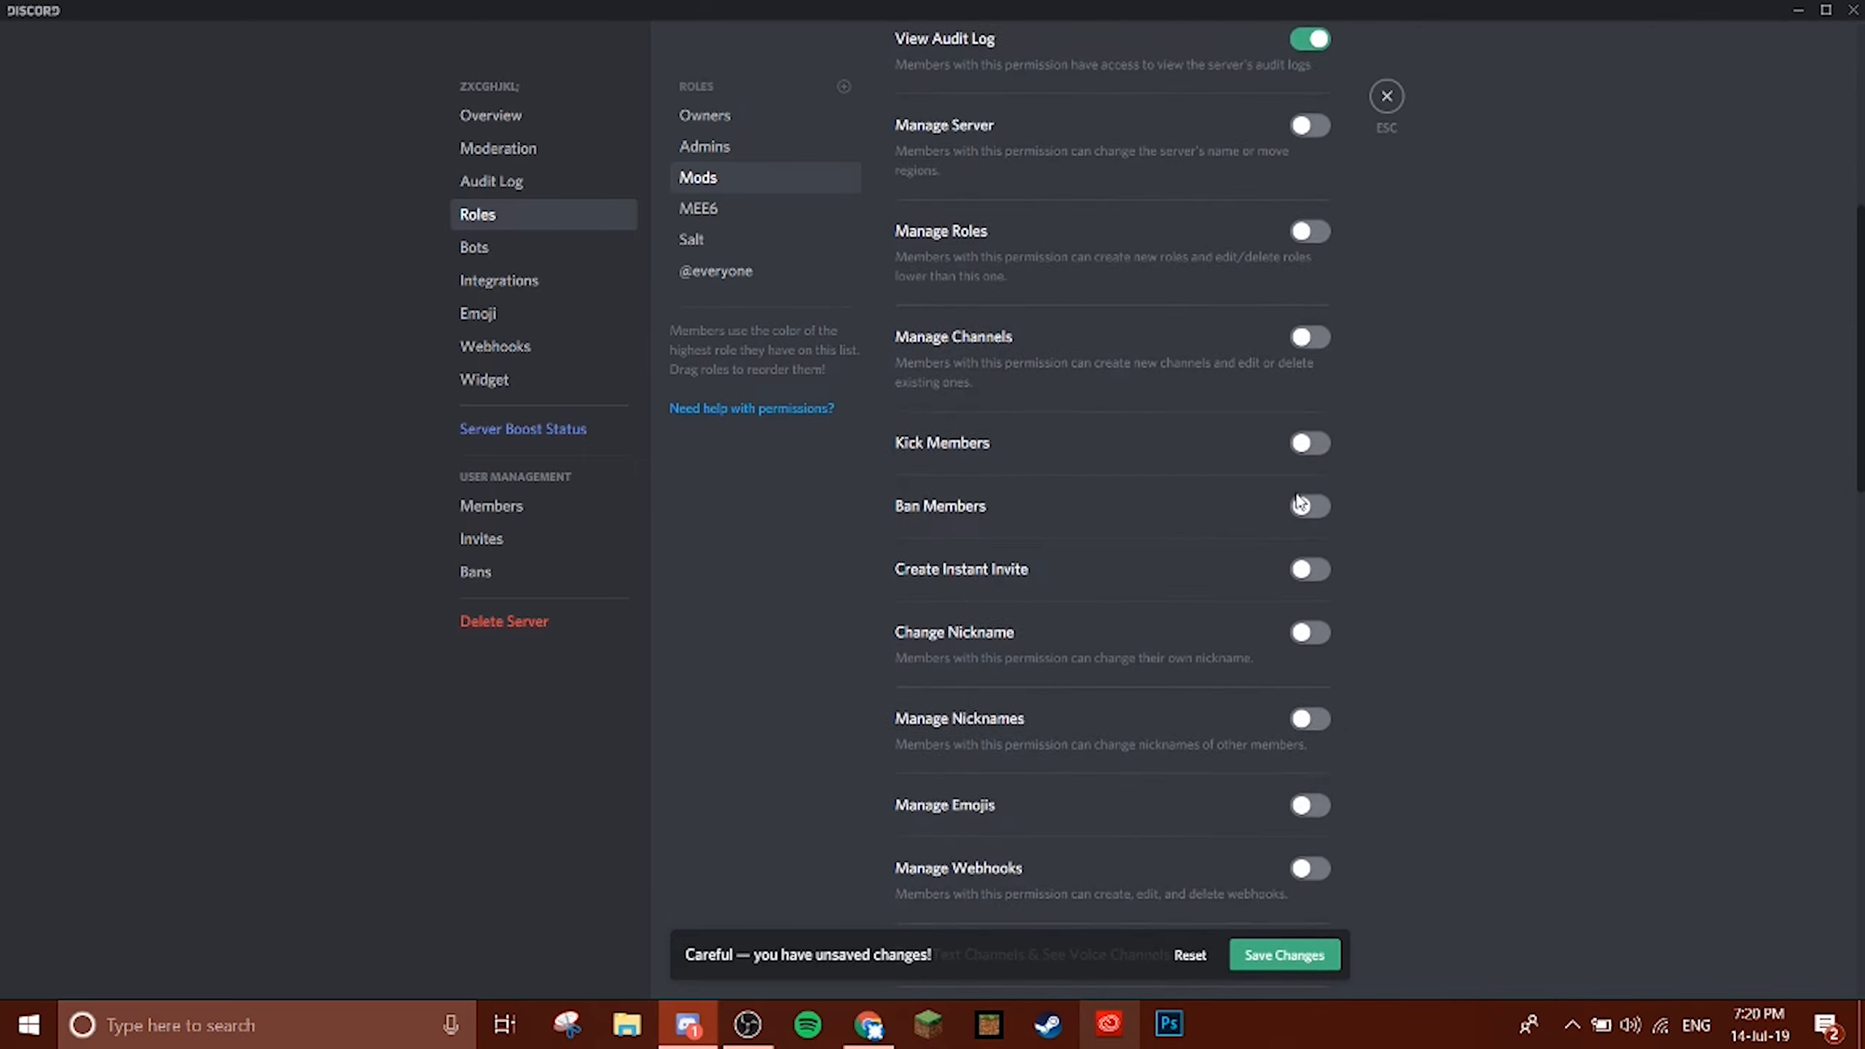
{"action": "left_click", "coordinate": [1320, 447]}
{"action": "scroll", "coordinate": [1314, 449], "scroll_direction": "down", "scroll_amount": 3}
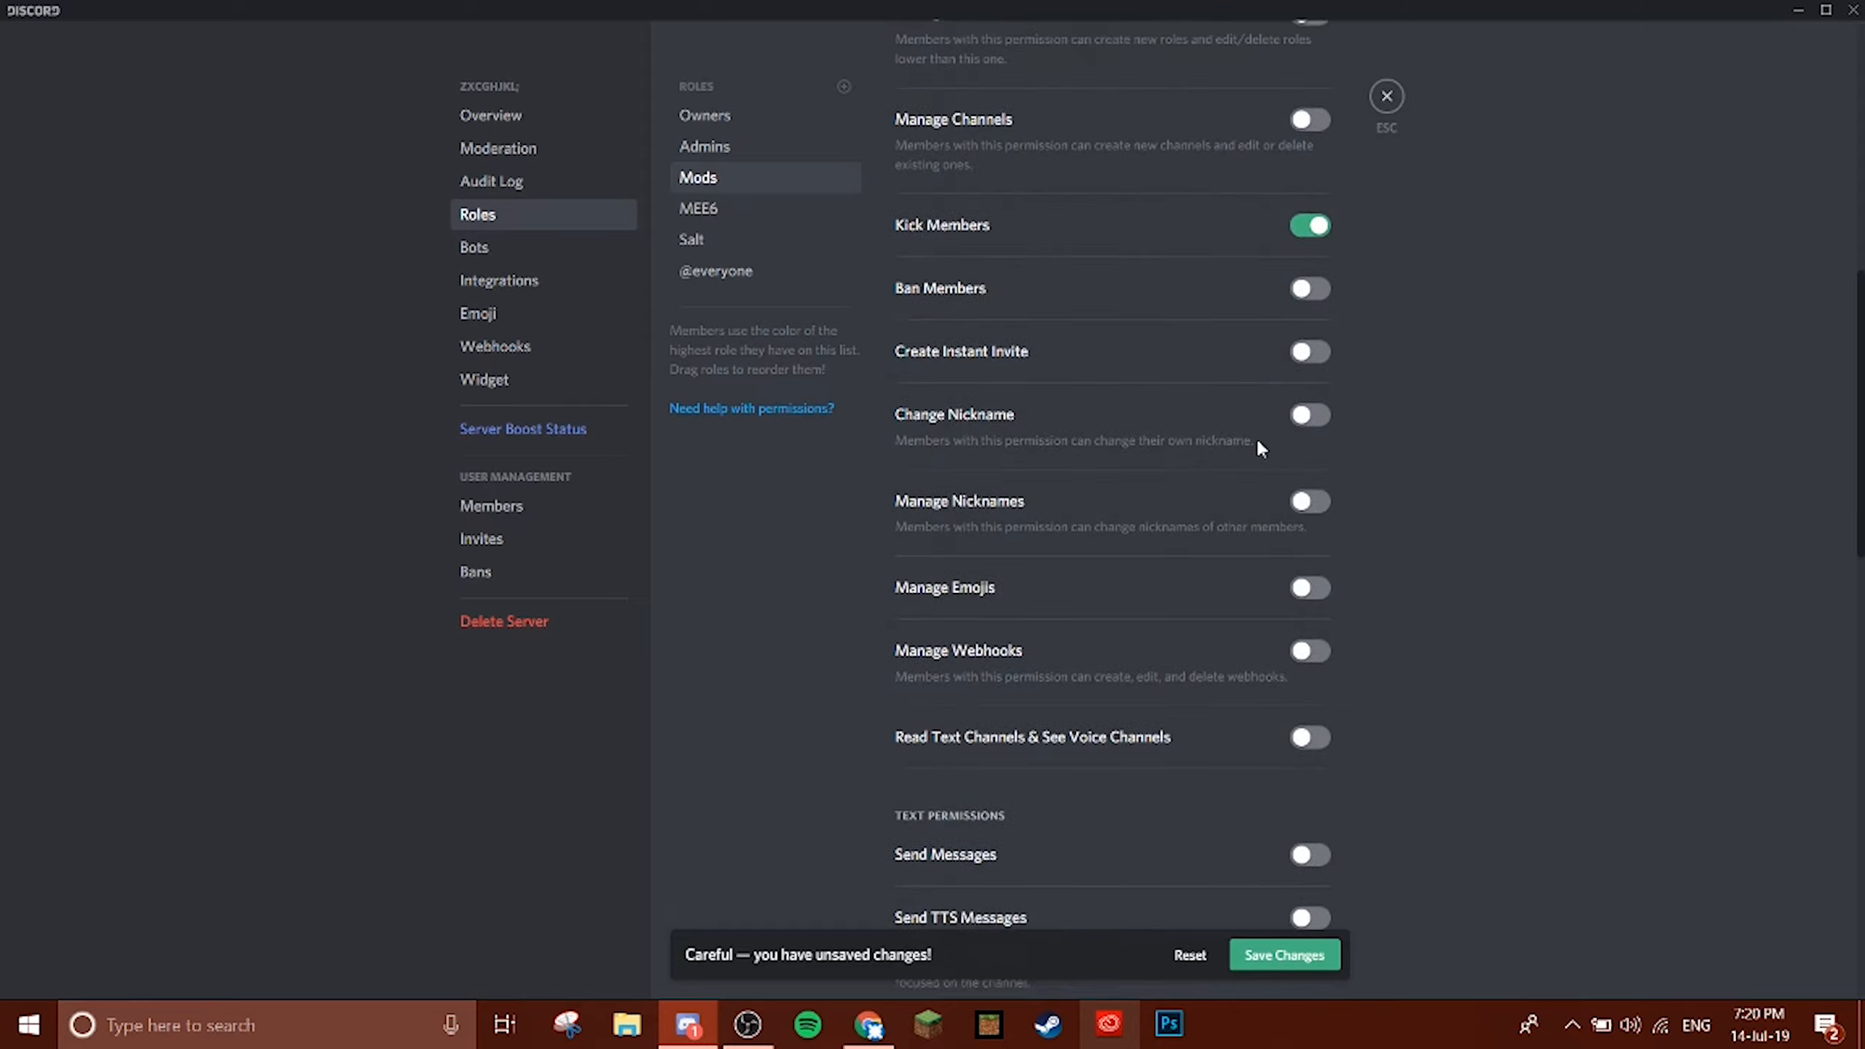
{"action": "scroll", "coordinate": [1258, 441], "scroll_direction": "up", "scroll_amount": 7}
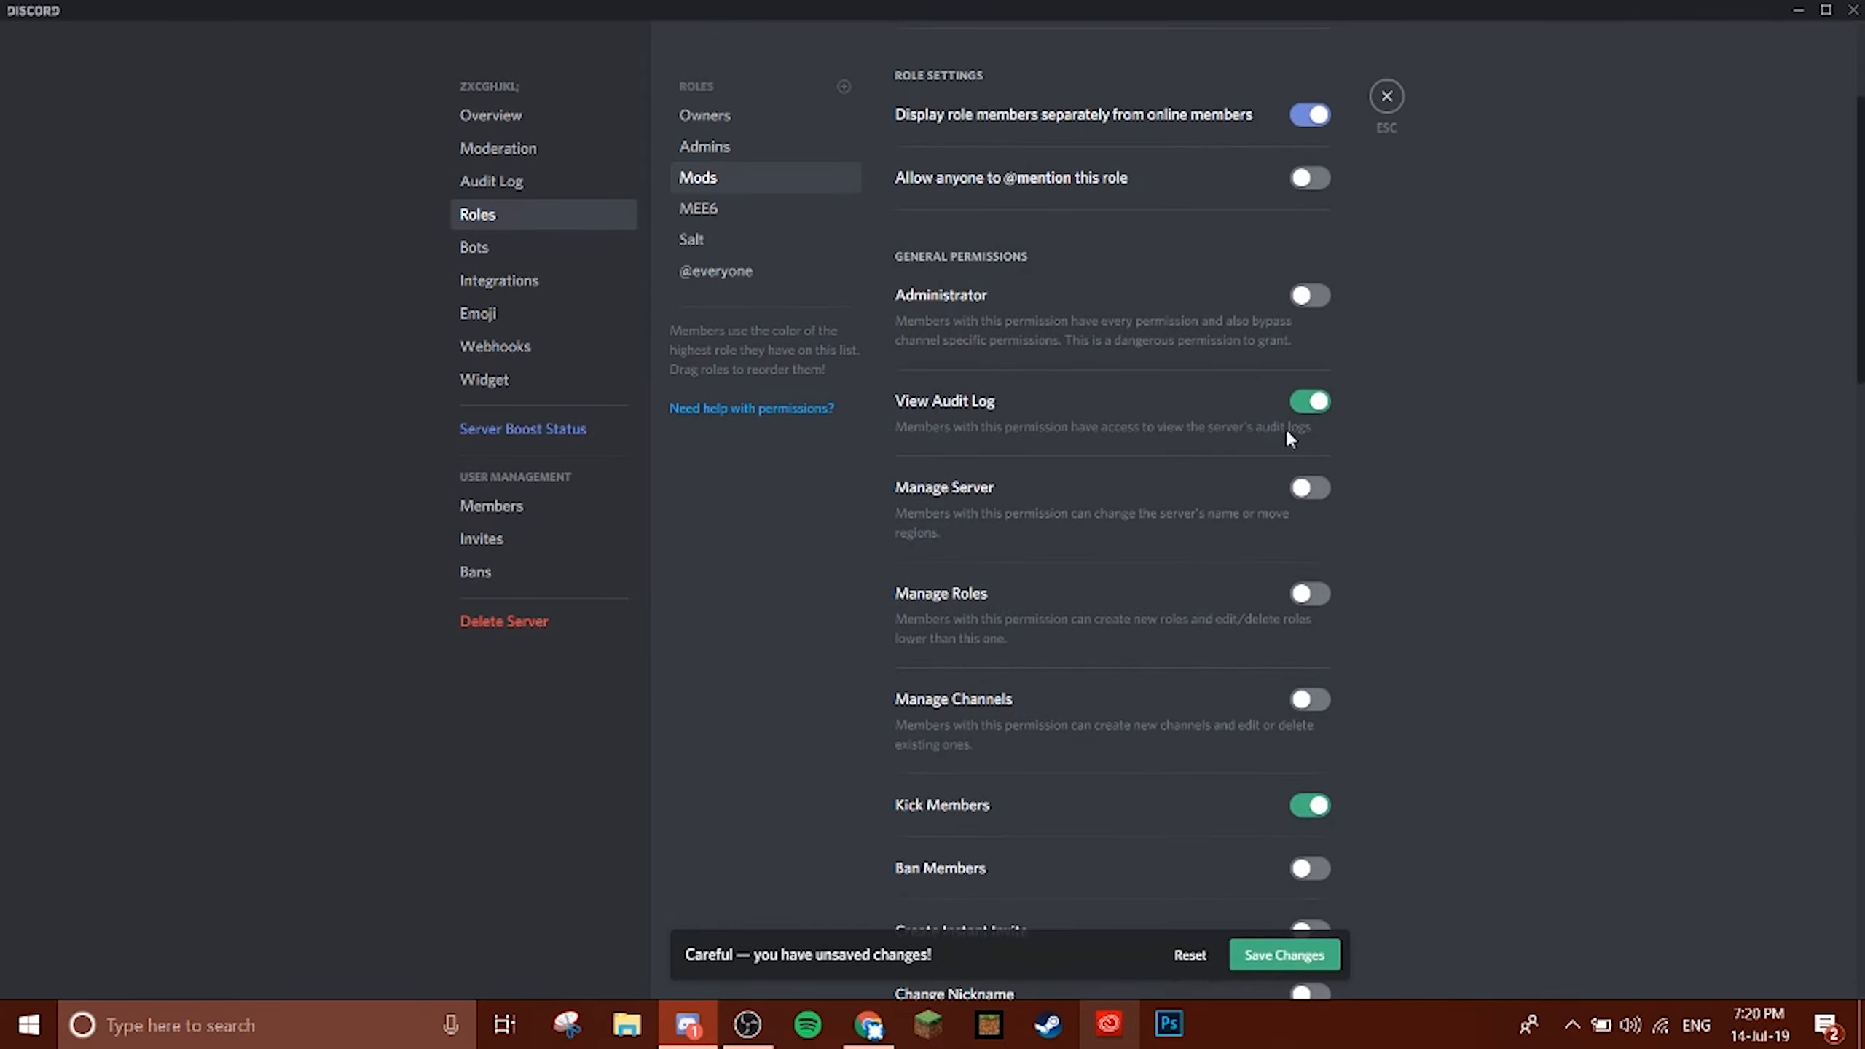
{"action": "scroll", "coordinate": [1255, 375], "scroll_direction": "down", "scroll_amount": 6}
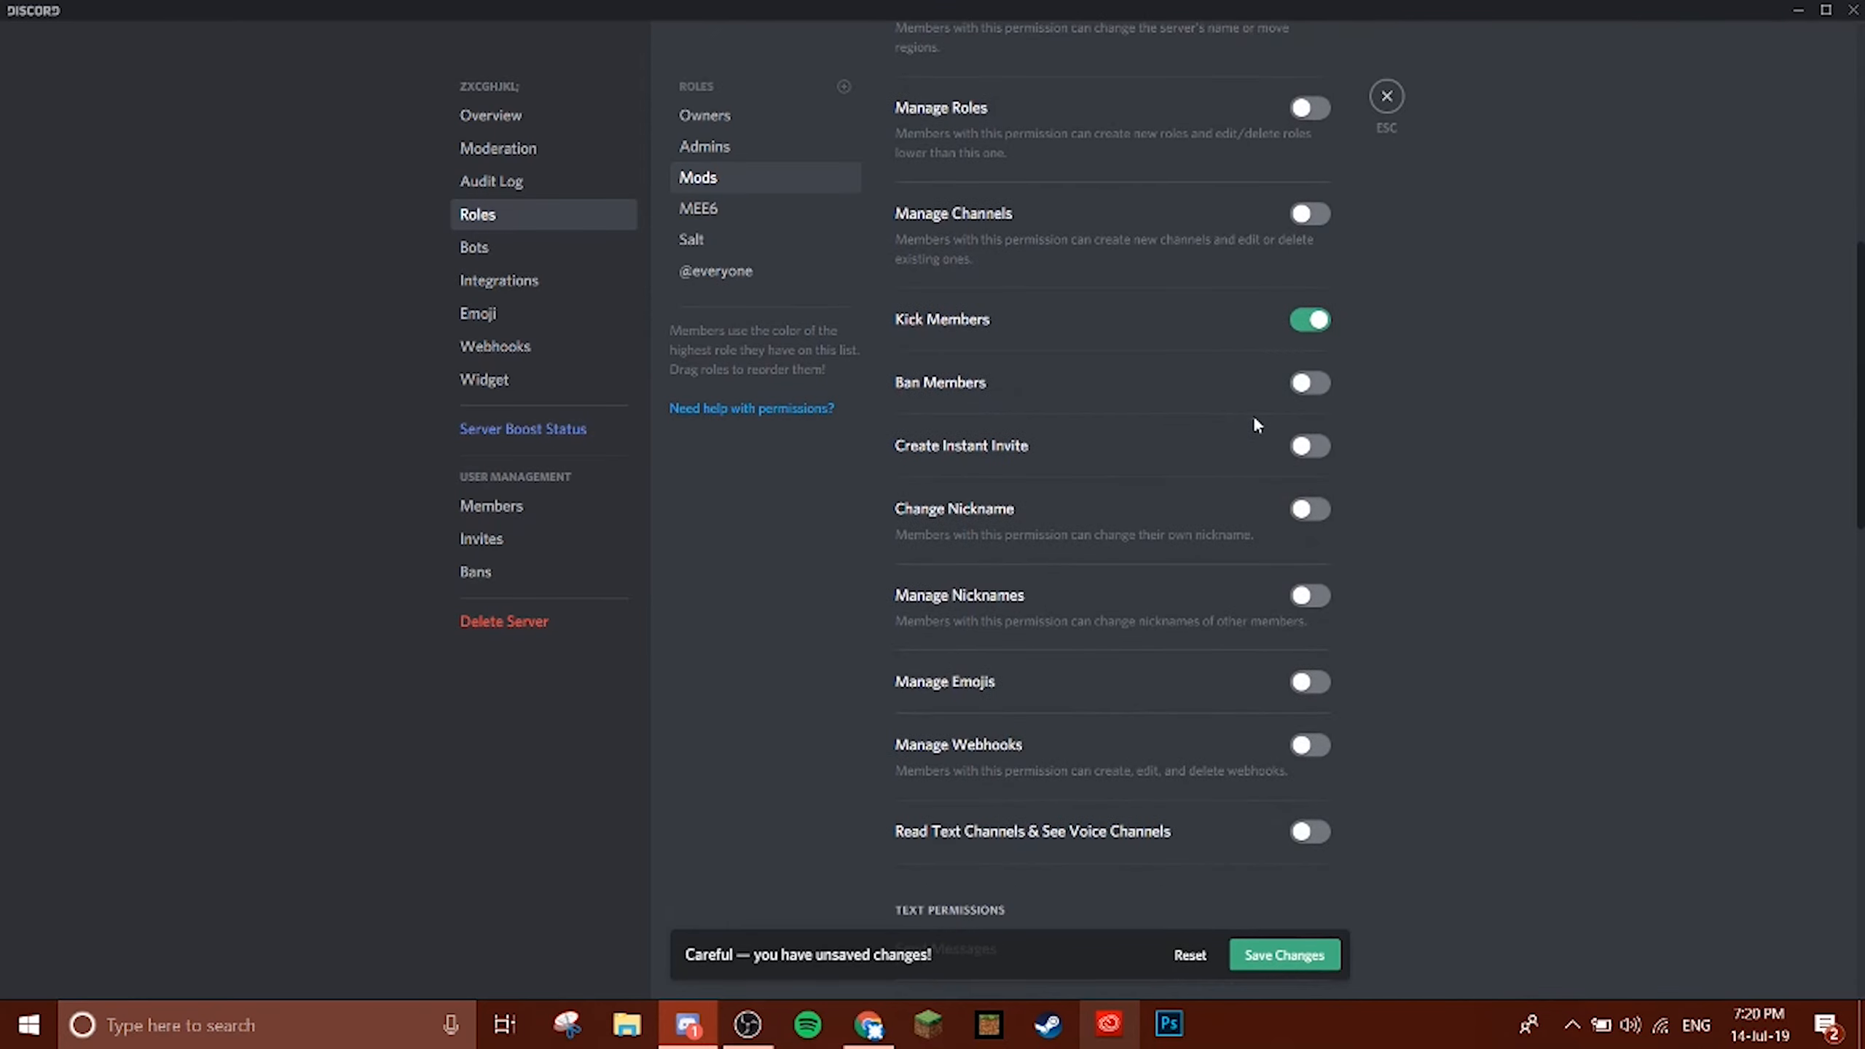
Enable Create Instant Invite, Change Nickname and Manage Nicknames for the Mods role.
{"action": "left_click", "coordinate": [1308, 447]}
{"action": "left_click", "coordinate": [1308, 509]}
{"action": "scroll", "coordinate": [1292, 554], "scroll_direction": "down", "scroll_amount": 1}
{"action": "scroll", "coordinate": [1290, 555], "scroll_direction": "down", "scroll_amount": 1}
{"action": "left_click", "coordinate": [1309, 473]}
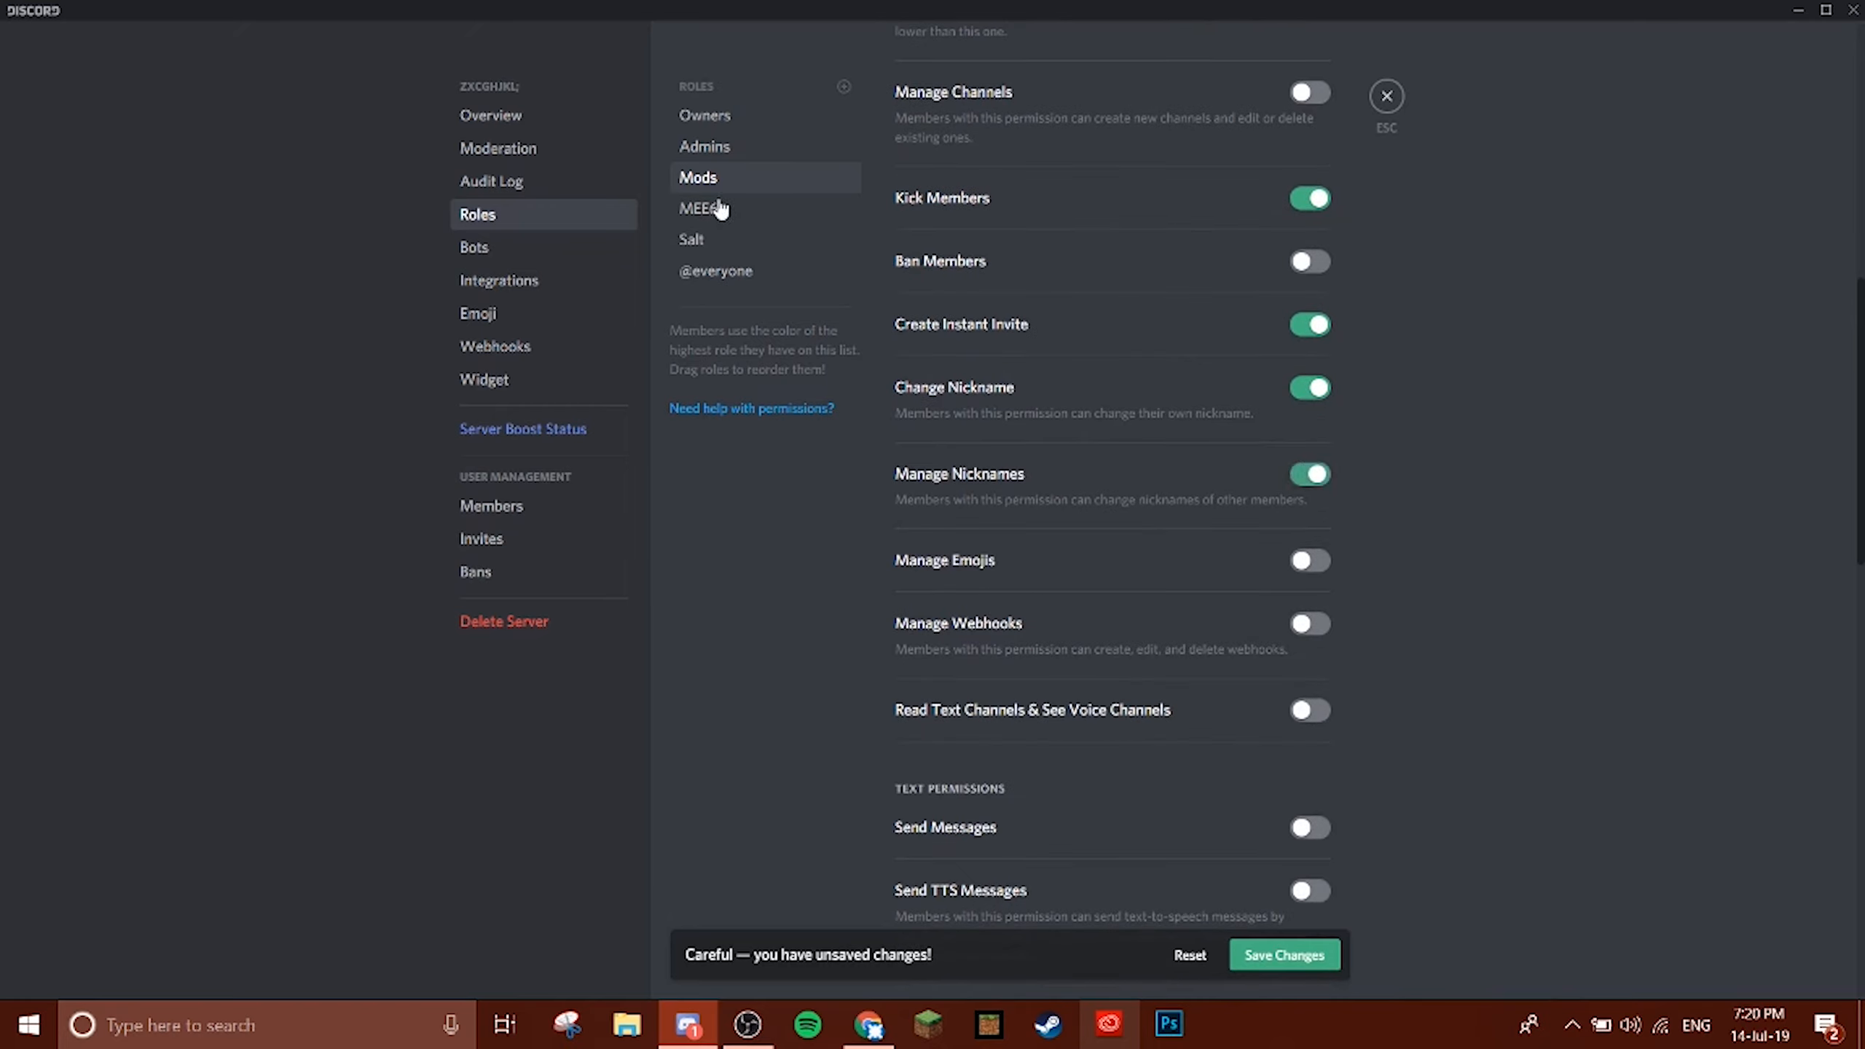
Compare with the Admins role, and enable Manage Emojis, Read Text Channels & See Voice Channels and Send Messages for Mods.
{"action": "left_click", "coordinate": [750, 149]}
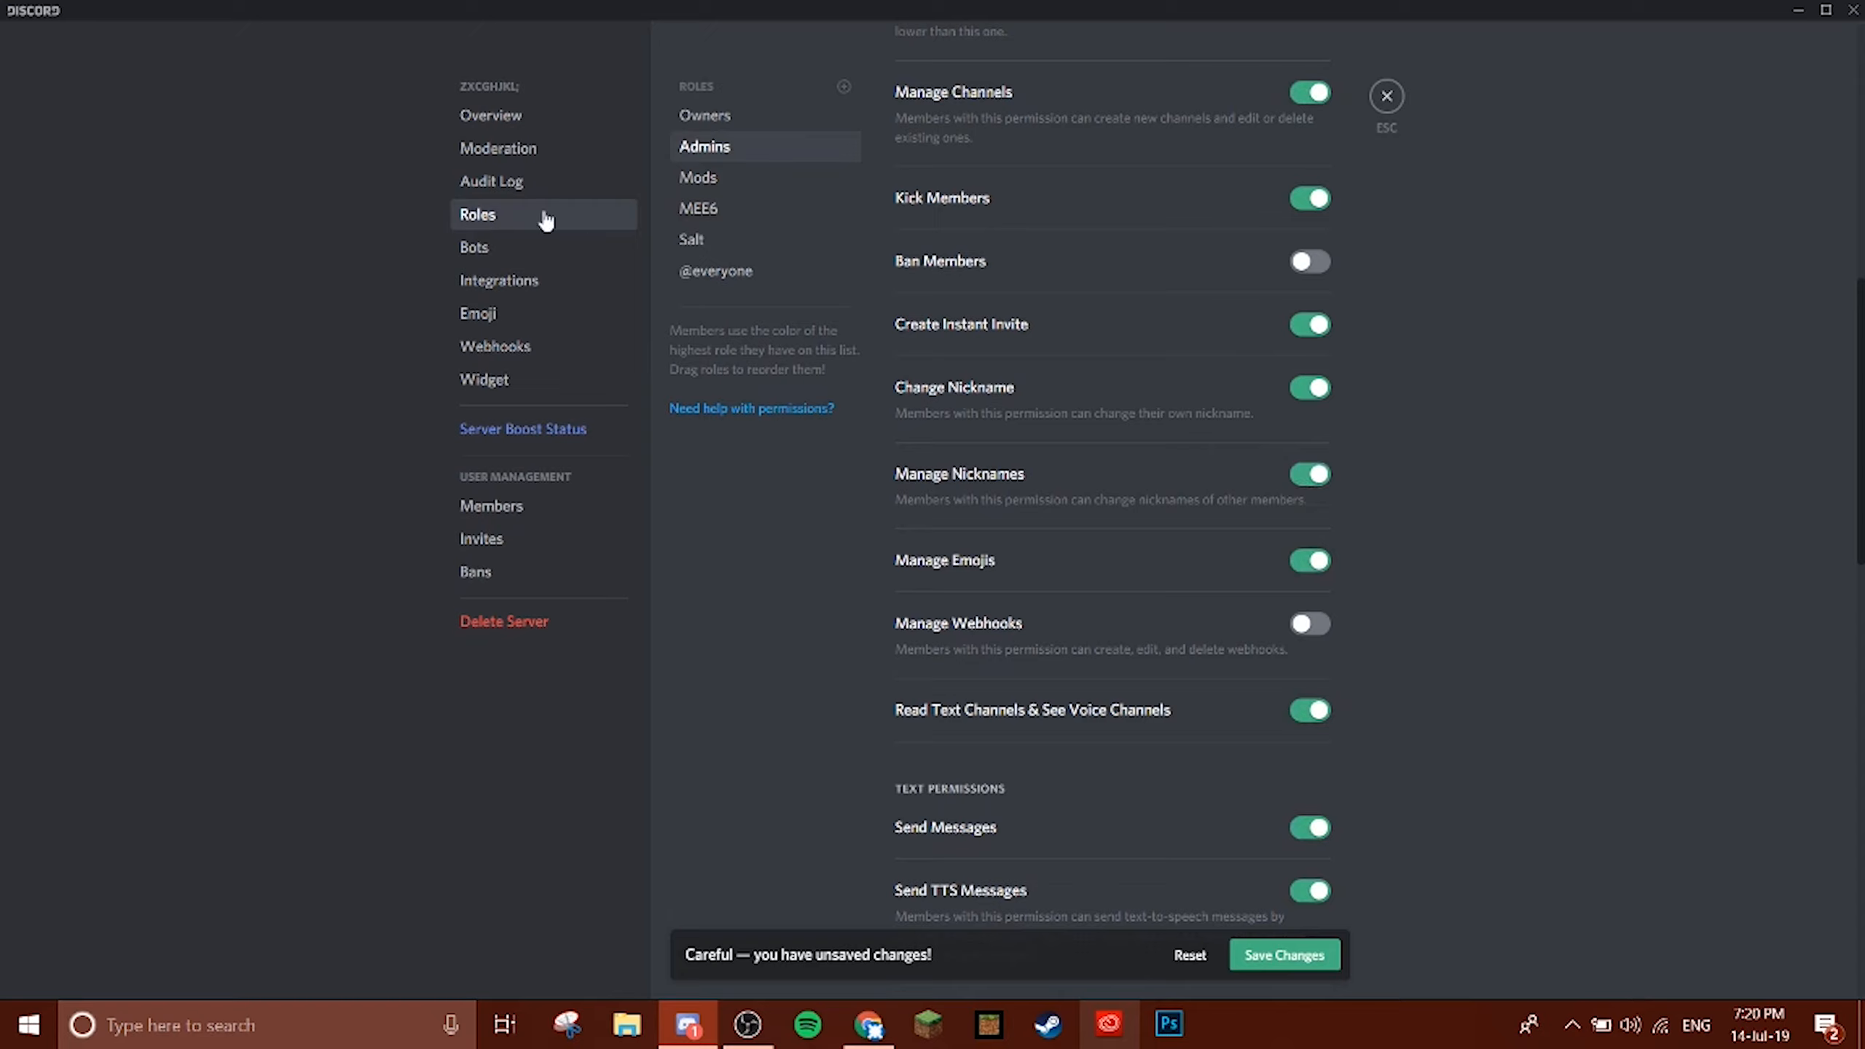
{"action": "left_click", "coordinate": [697, 183]}
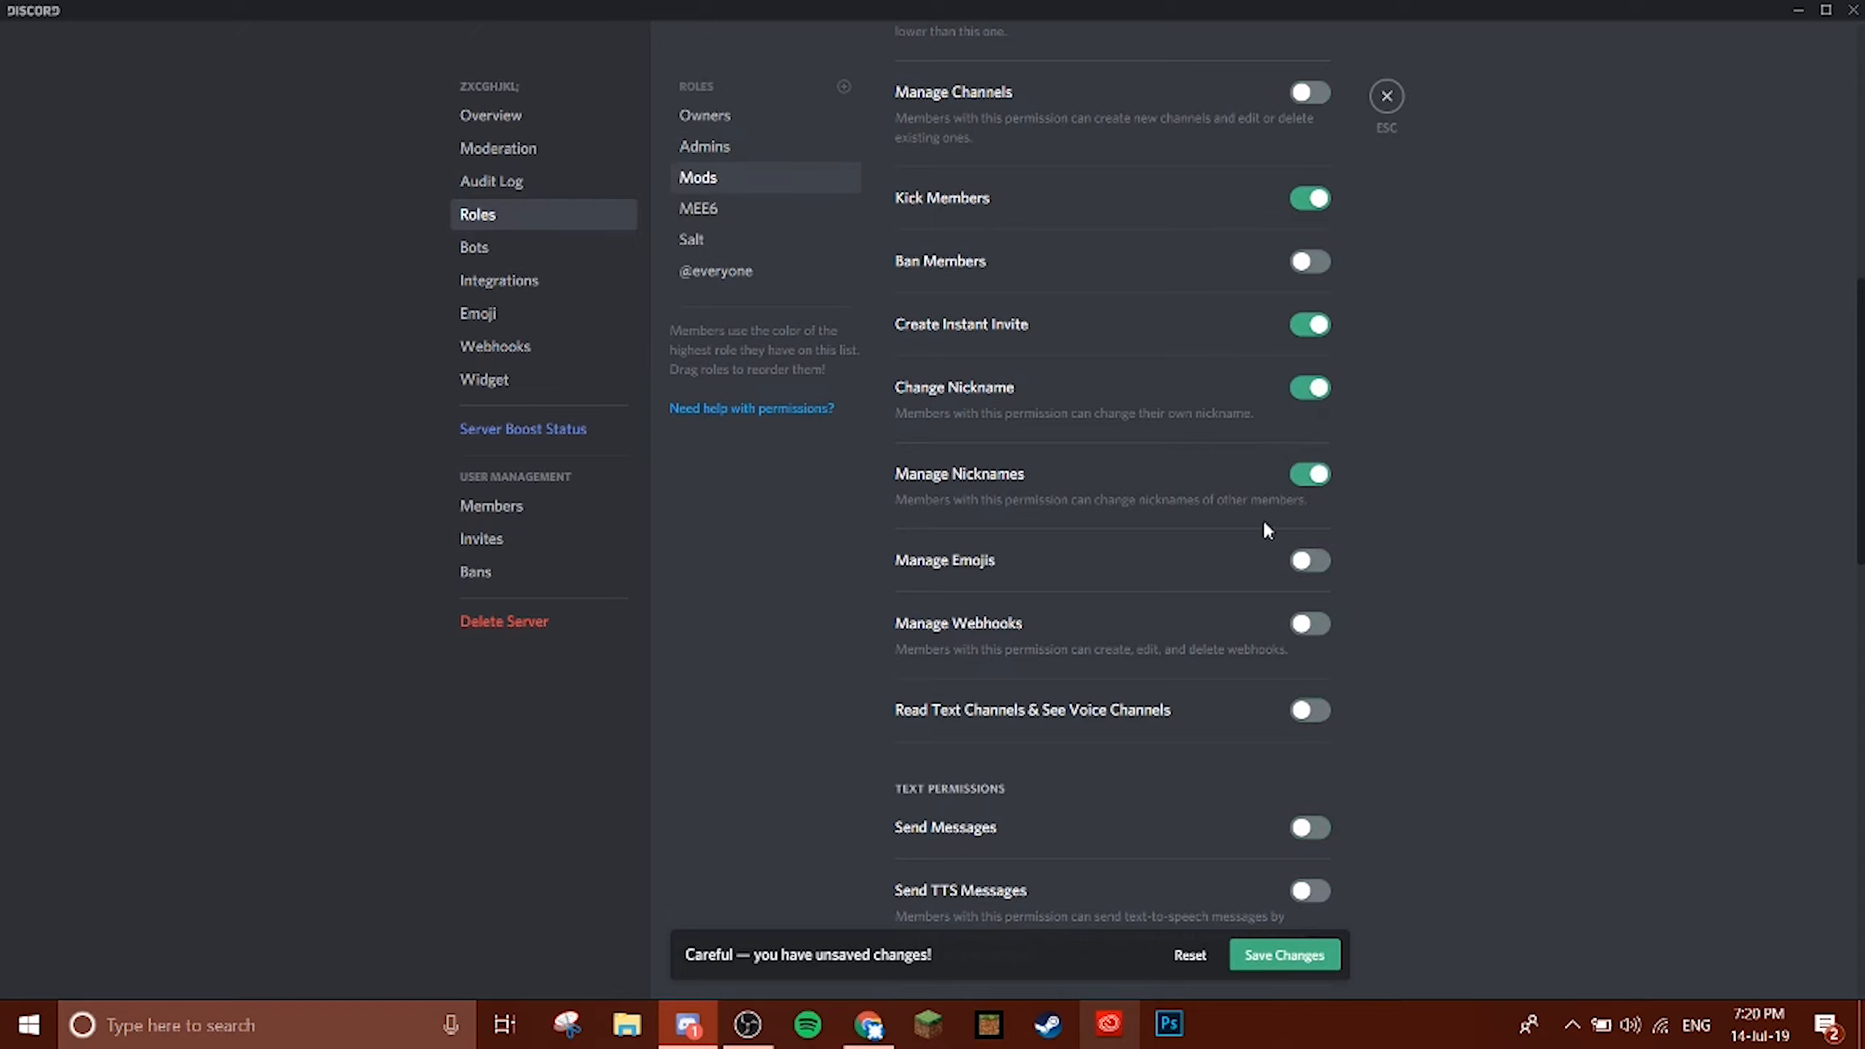
{"action": "left_click", "coordinate": [1309, 559]}
{"action": "scroll", "coordinate": [1293, 587], "scroll_direction": "down", "scroll_amount": 3}
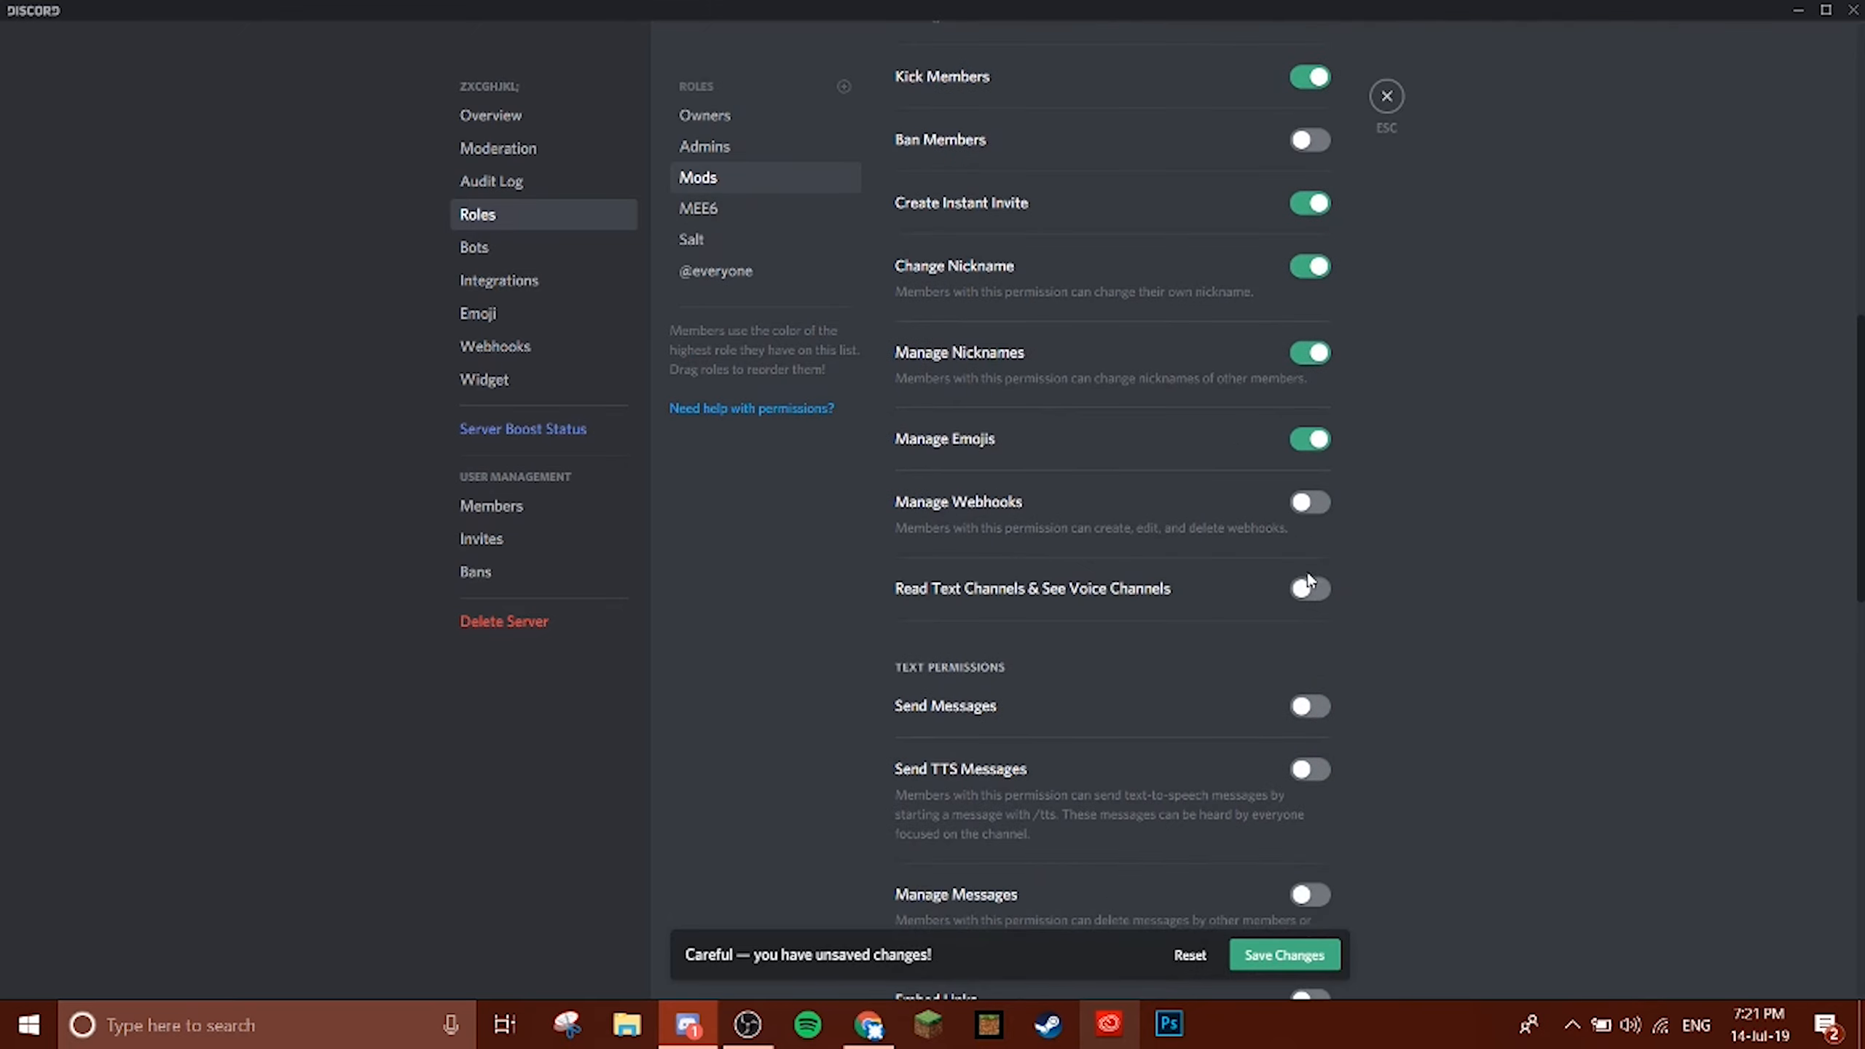
{"action": "left_click", "coordinate": [1306, 468]}
{"action": "left_click", "coordinate": [1303, 584]}
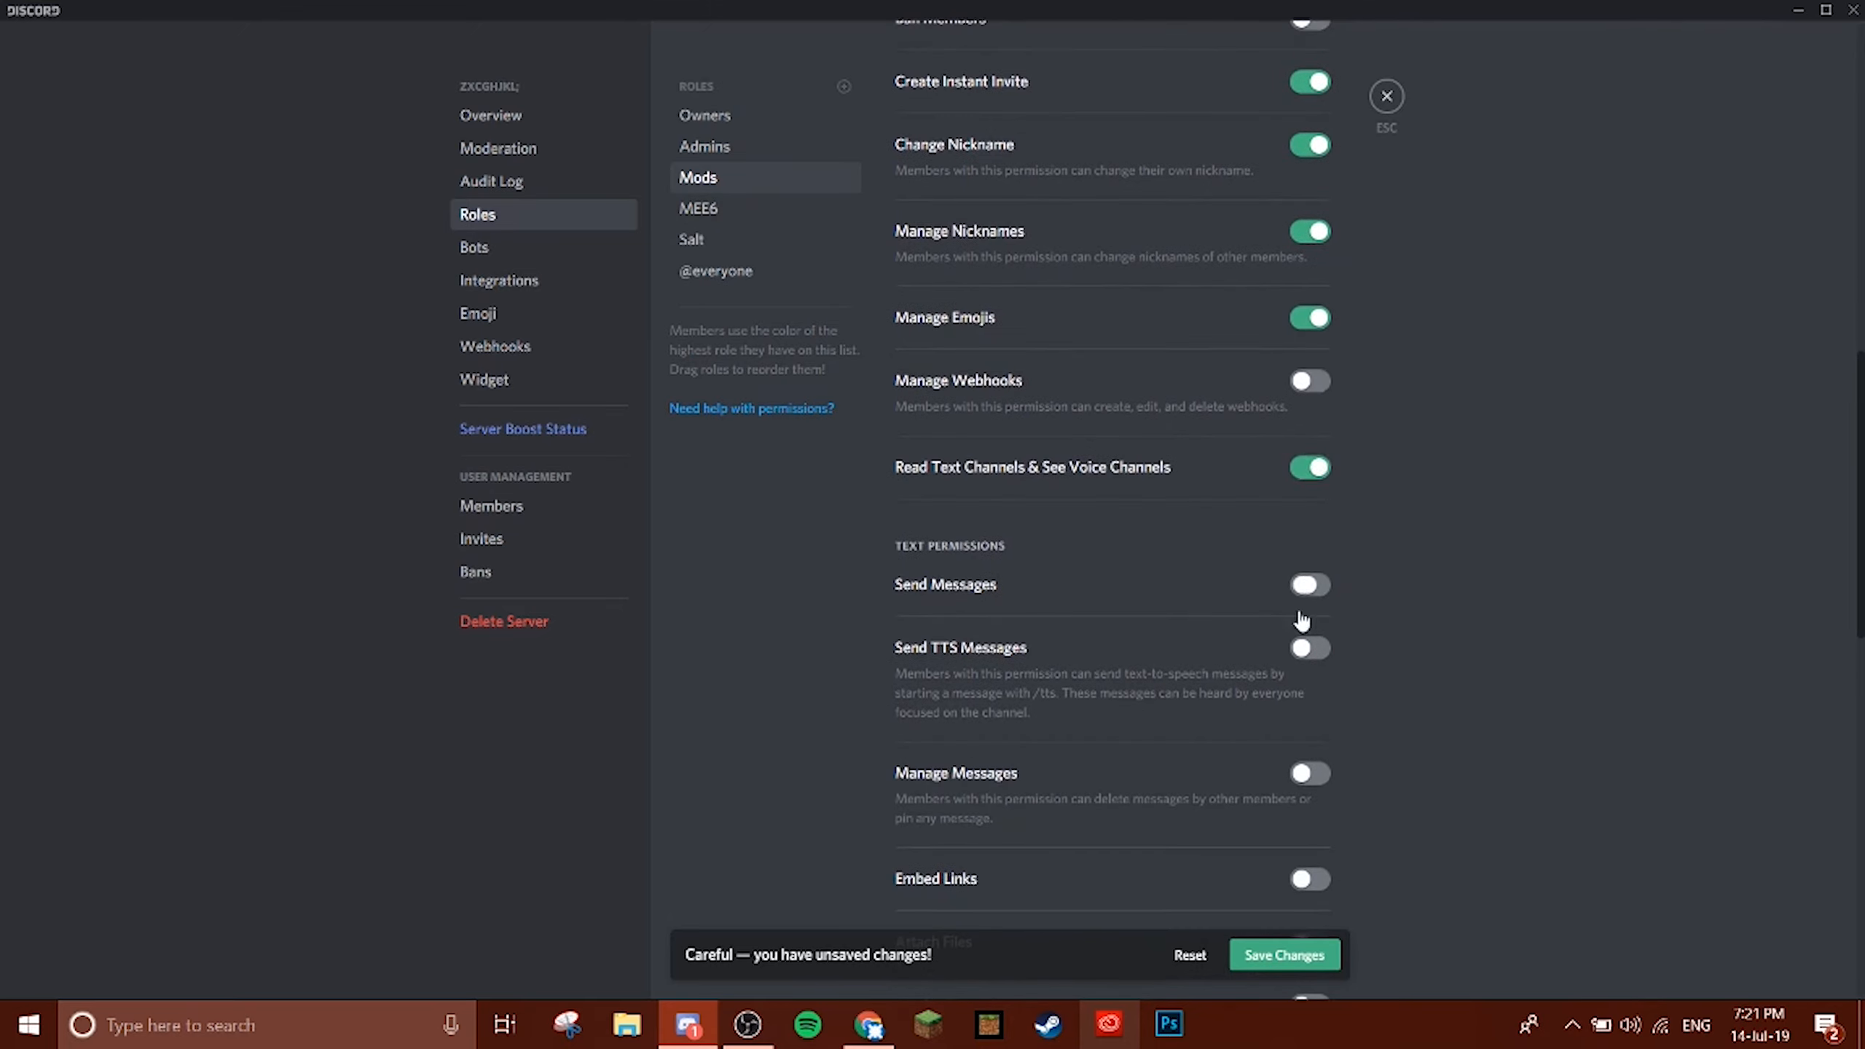
Enable the Send TTS Messages and Manage Messages permissions for the Mods role.
{"action": "left_click", "coordinate": [1312, 660]}
{"action": "left_click", "coordinate": [1314, 772]}
{"action": "scroll", "coordinate": [1317, 777], "scroll_direction": "down", "scroll_amount": 3}
{"action": "left_click", "coordinate": [1319, 547]}
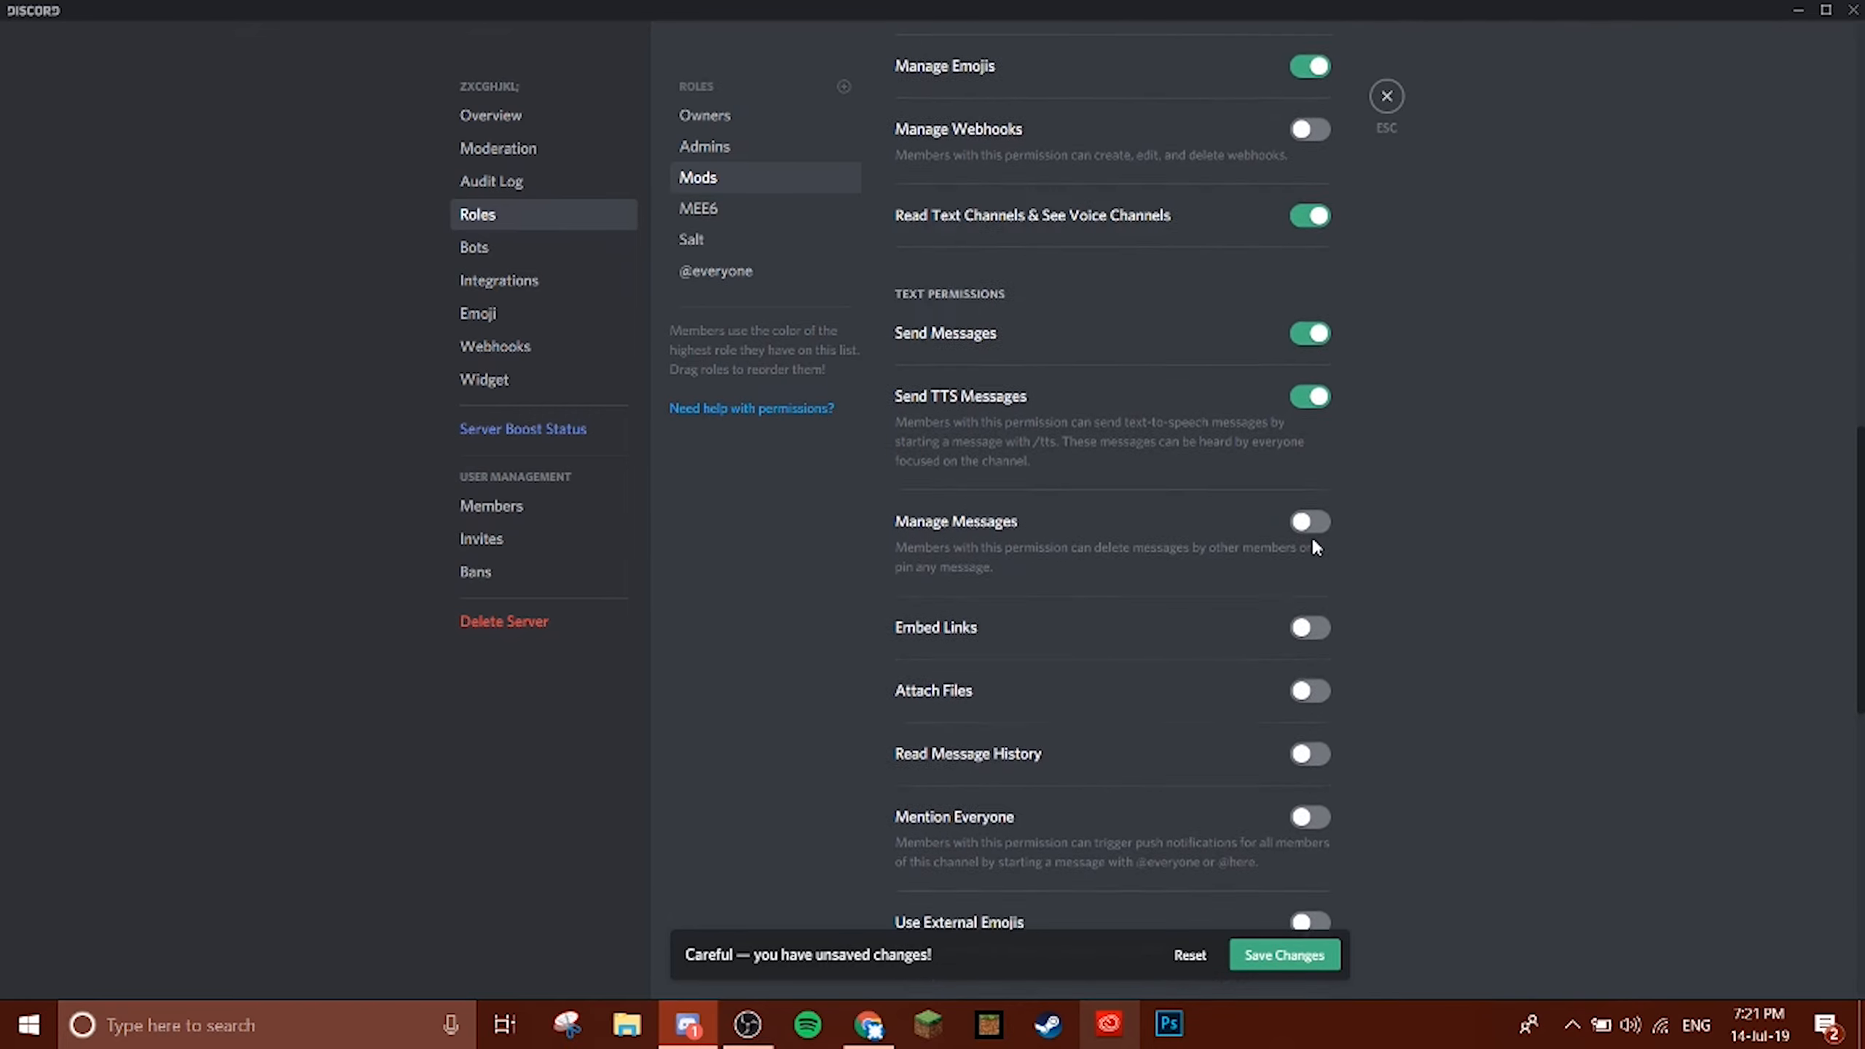
{"action": "scroll", "coordinate": [1311, 535], "scroll_direction": "down", "scroll_amount": 2}
{"action": "left_click", "coordinate": [1312, 423]}
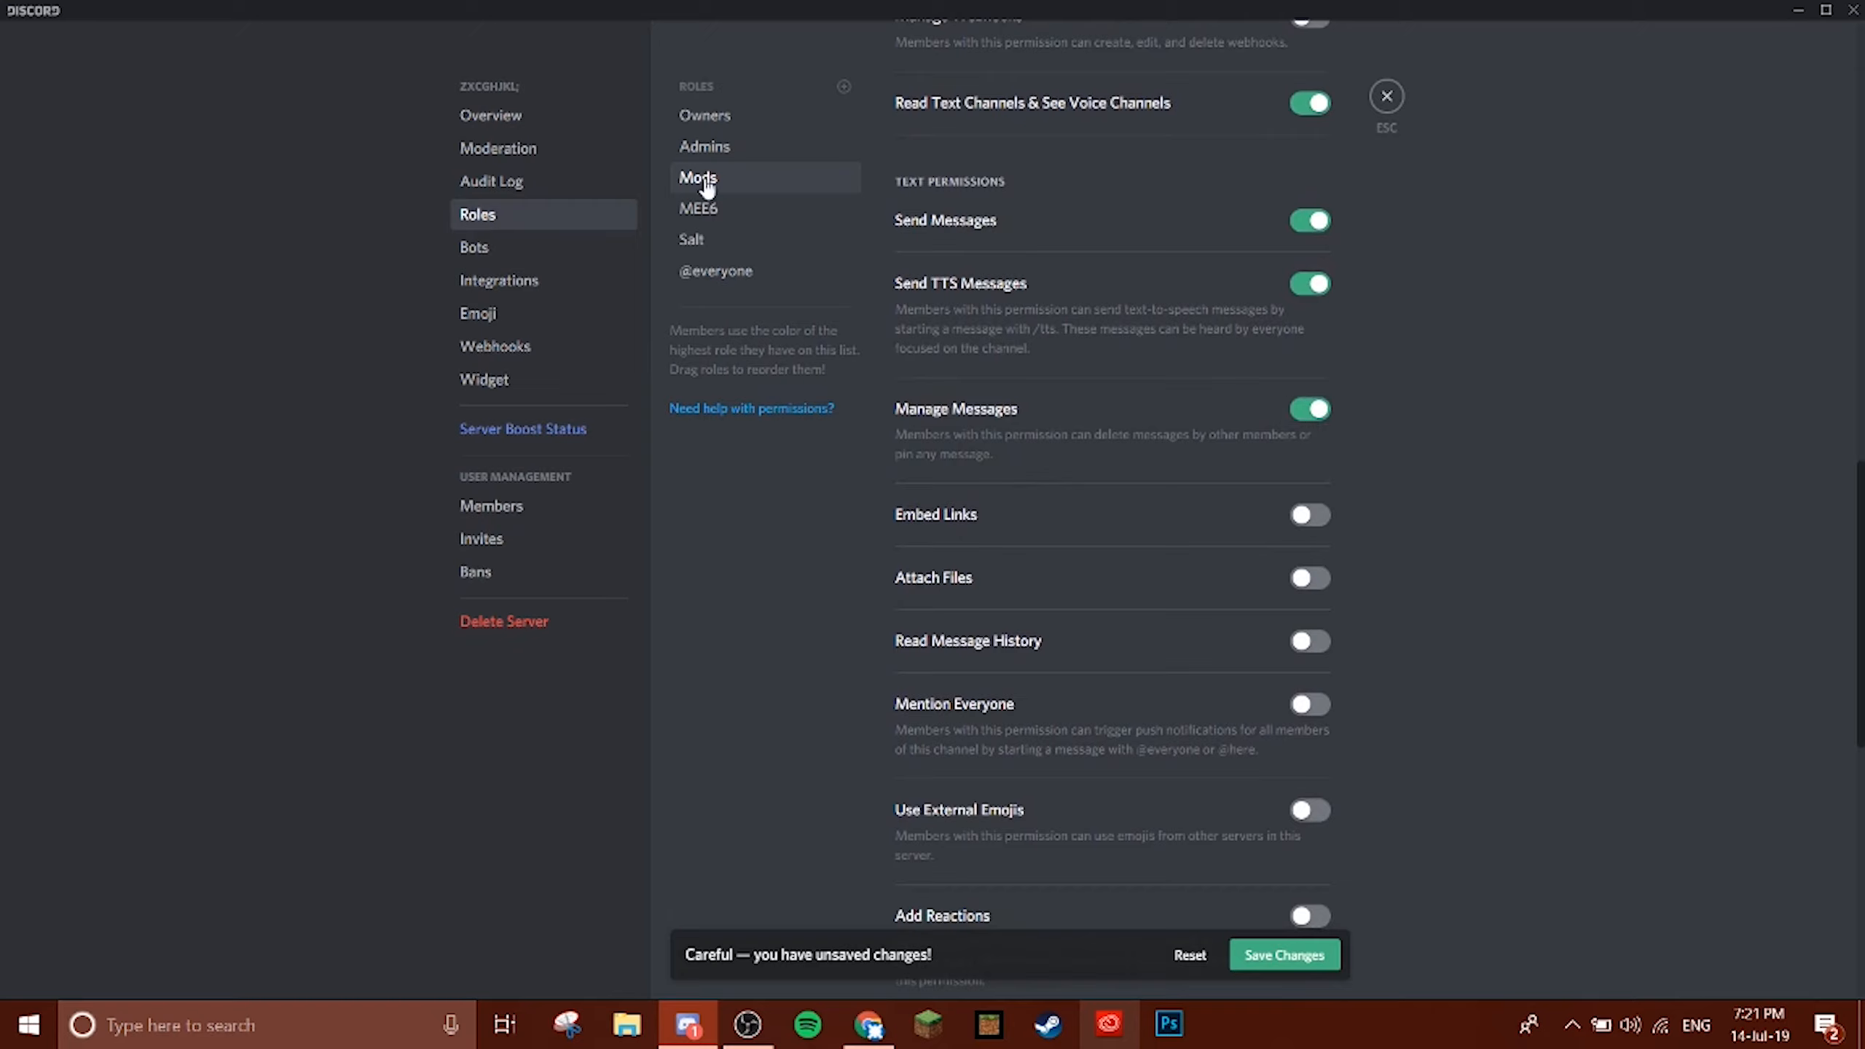
Compare with the Admins role, and enable Embed Links, Attach Files and Read Message History for Mods.
{"action": "left_click", "coordinate": [709, 149]}
{"action": "left_click", "coordinate": [725, 179]}
{"action": "left_click", "coordinate": [1310, 515]}
{"action": "left_click", "coordinate": [1311, 579]}
{"action": "left_click", "coordinate": [1307, 644]}
{"action": "scroll", "coordinate": [1316, 713], "scroll_direction": "down", "scroll_amount": 3}
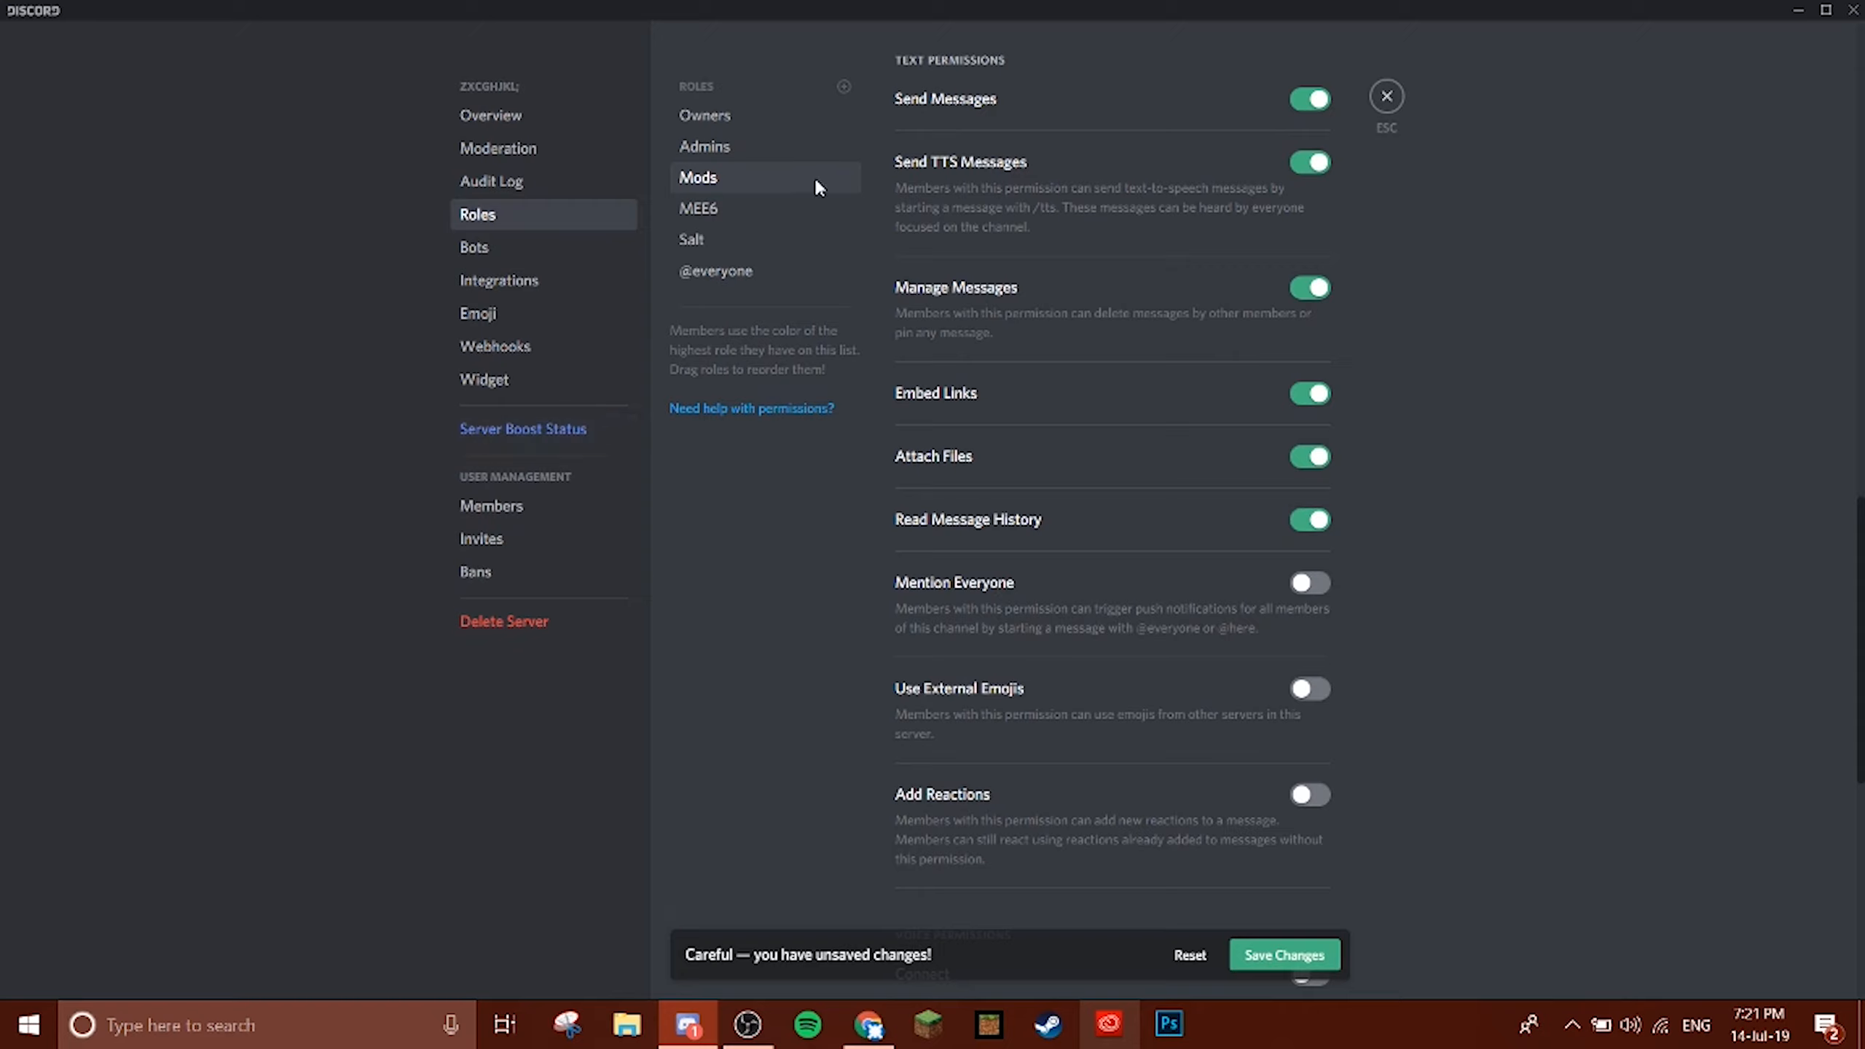
Enable Use External Emojis and Add Reactions for the Mods role.
{"action": "scroll", "coordinate": [1277, 587], "scroll_direction": "down", "scroll_amount": 3}
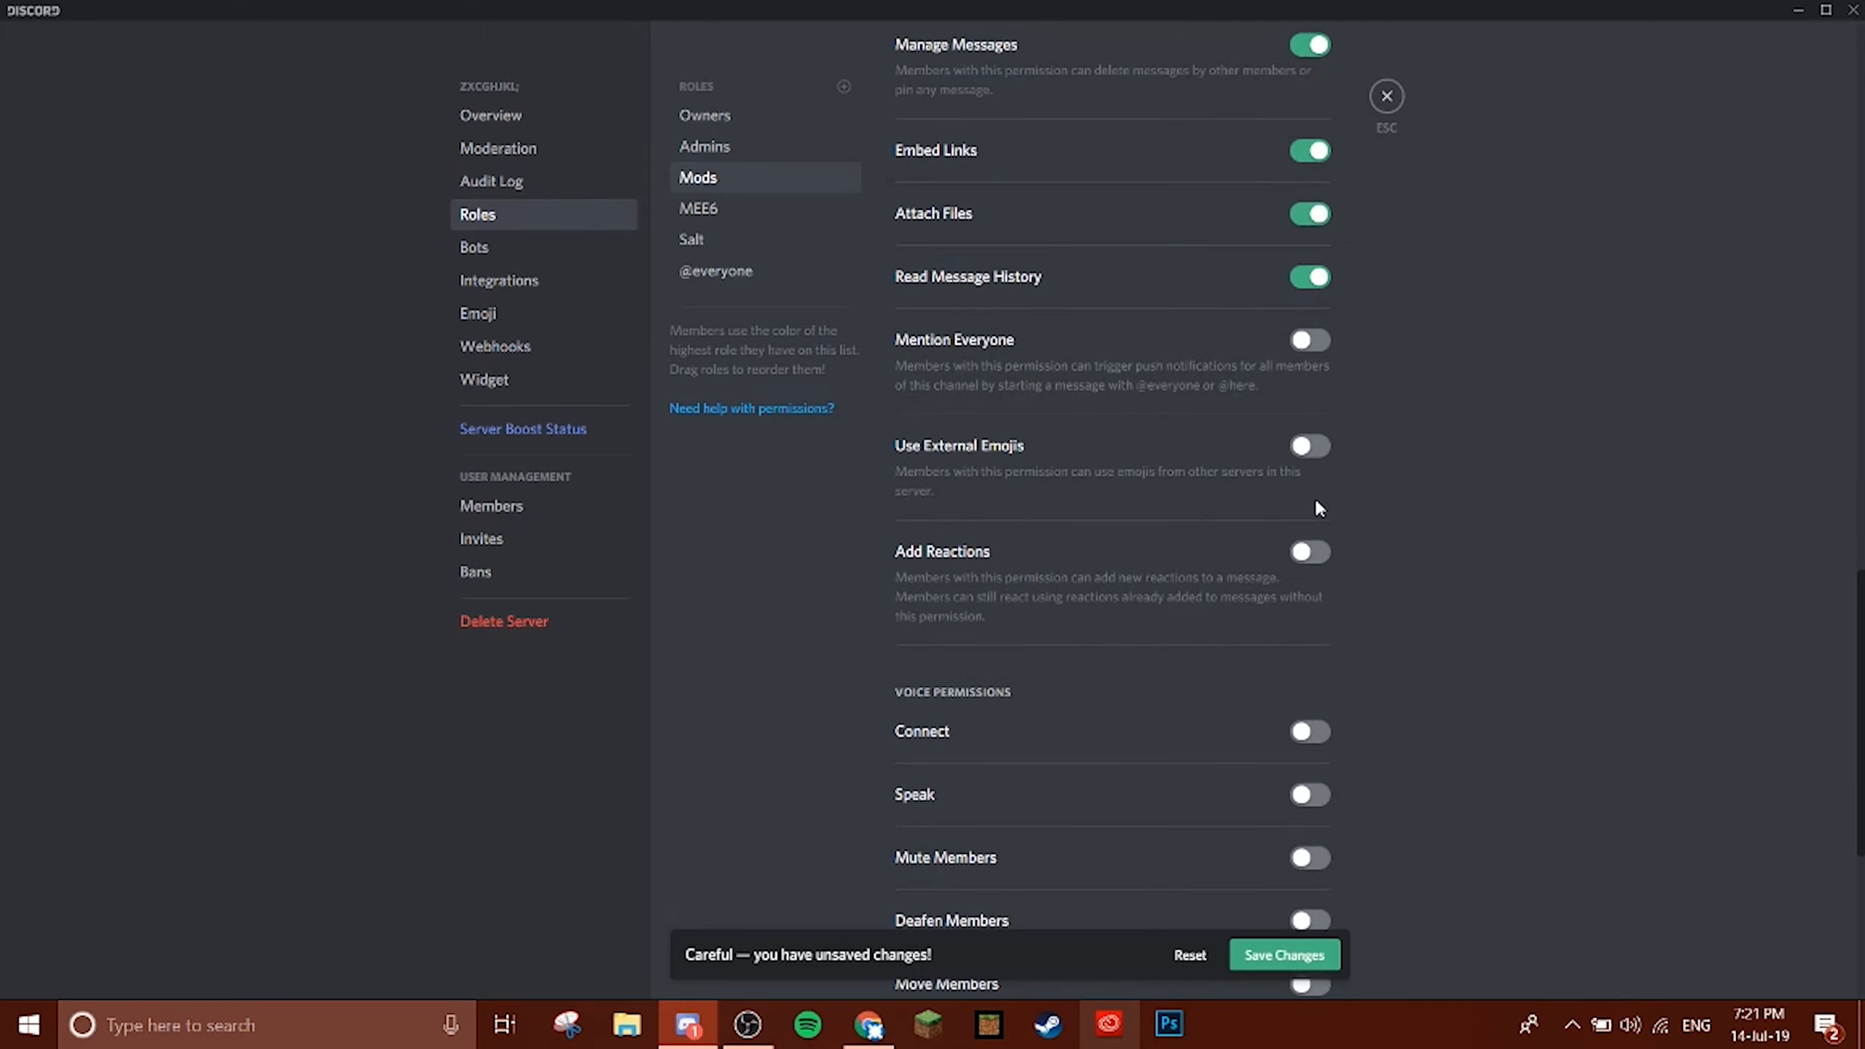
{"action": "left_click", "coordinate": [1313, 445]}
{"action": "left_click", "coordinate": [1311, 558]}
Grant Mods the Connect, Speak, Mute Members, Move Members, Use Voice Activity and Priority Speaker voice permissions, and compare them with the Admins role.
{"action": "scroll", "coordinate": [1313, 564], "scroll_direction": "down", "scroll_amount": 6}
{"action": "left_click", "coordinate": [1315, 269]}
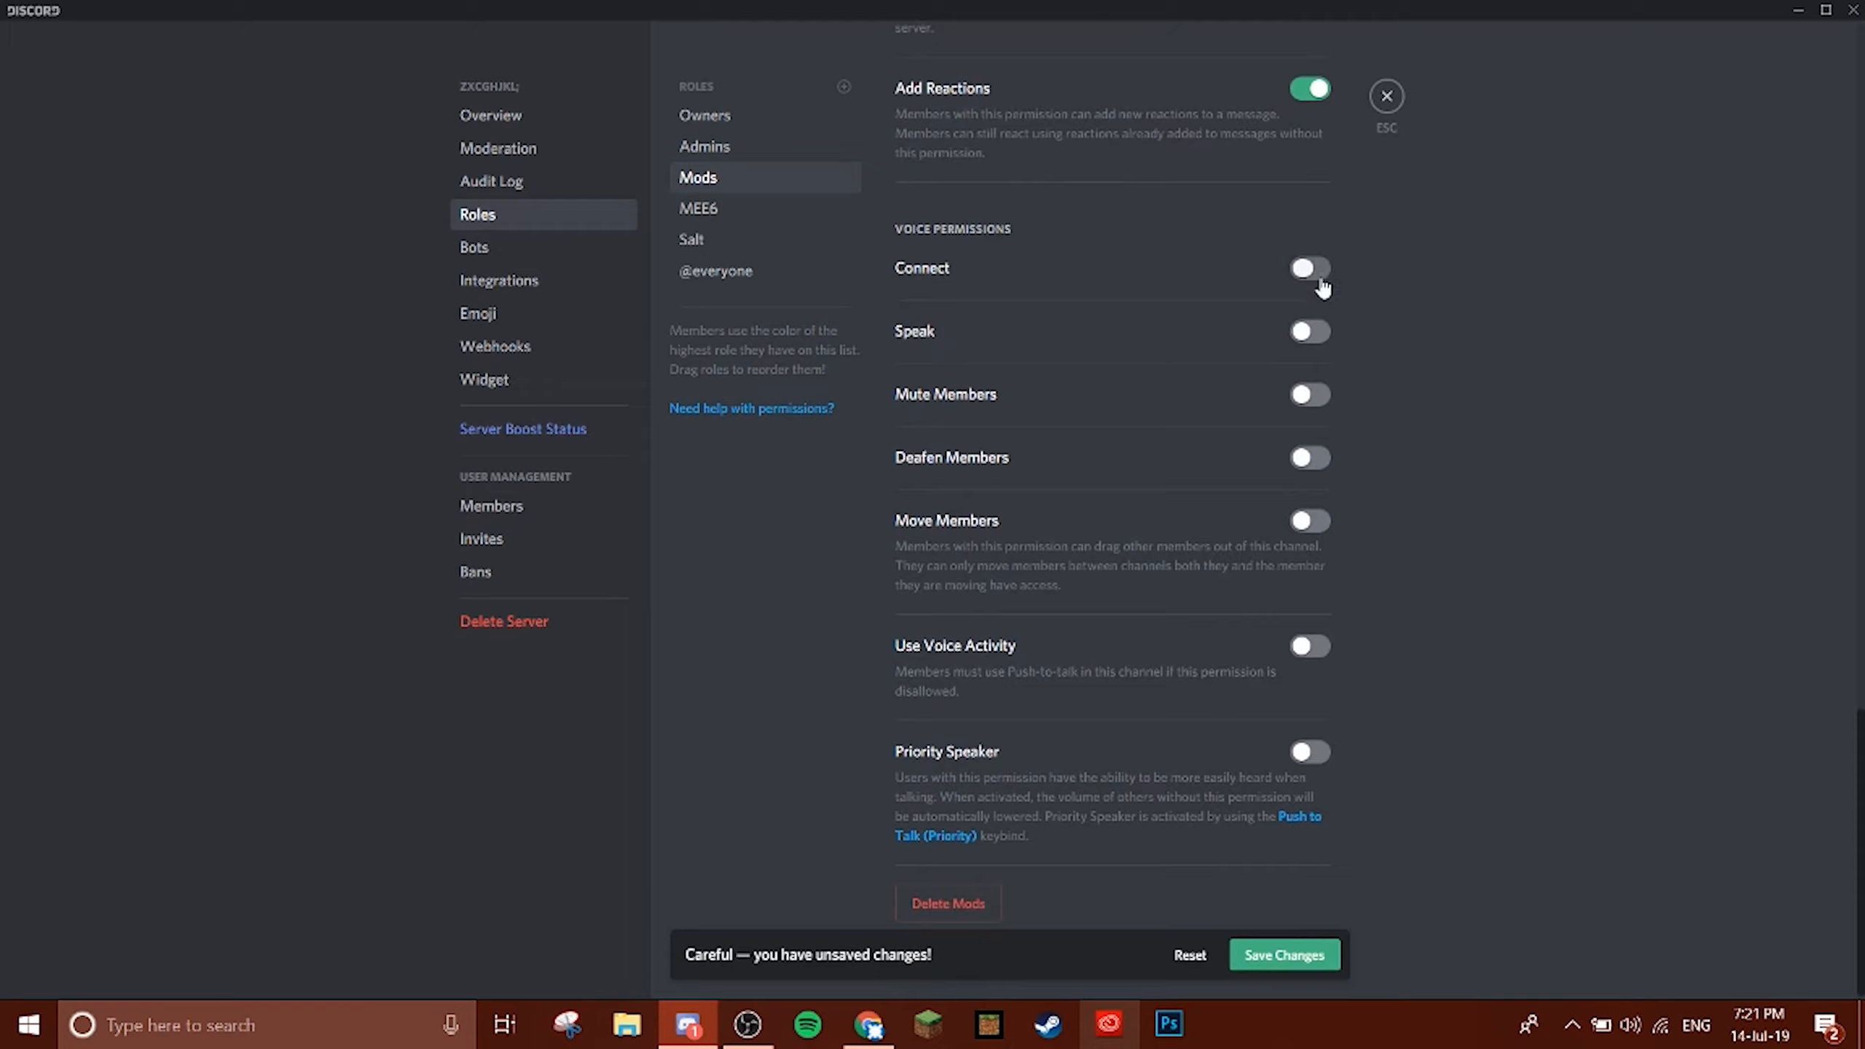
{"action": "left_click", "coordinate": [1309, 333]}
{"action": "left_click", "coordinate": [1306, 397]}
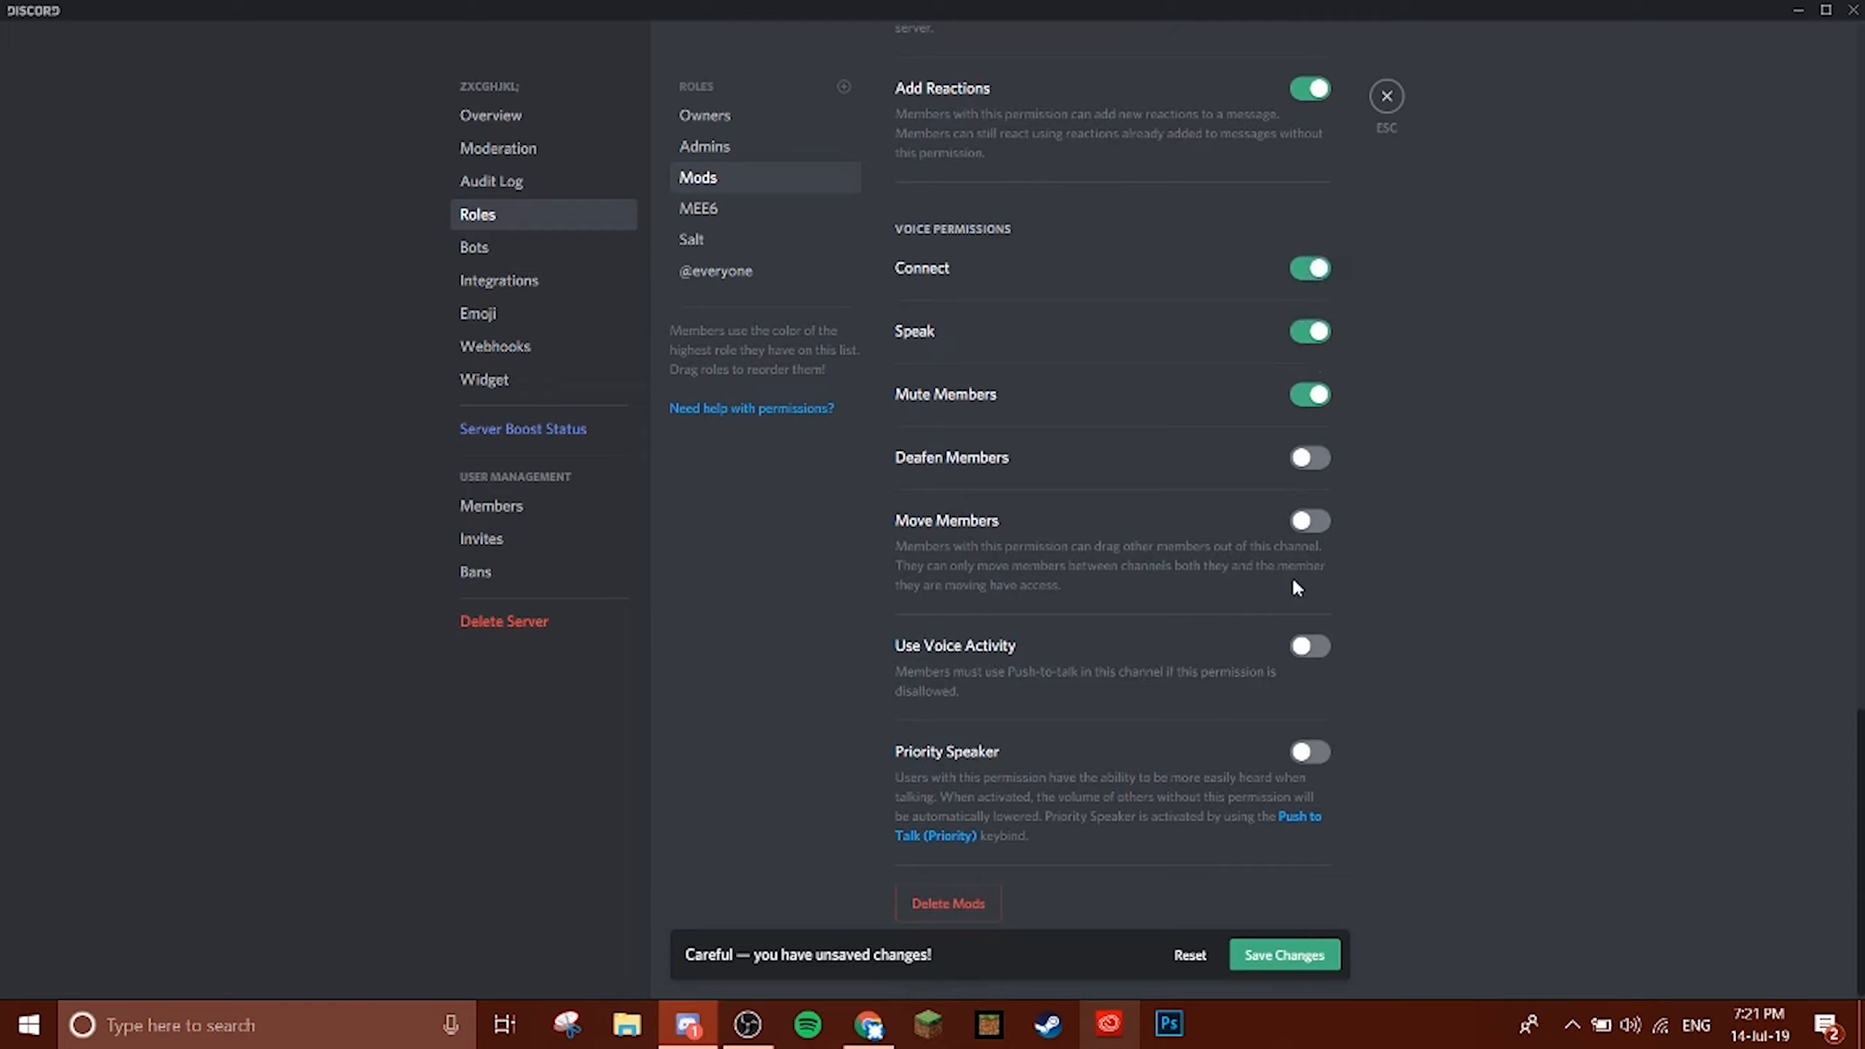
{"action": "left_click", "coordinate": [1308, 646]}
{"action": "left_click", "coordinate": [1319, 757]}
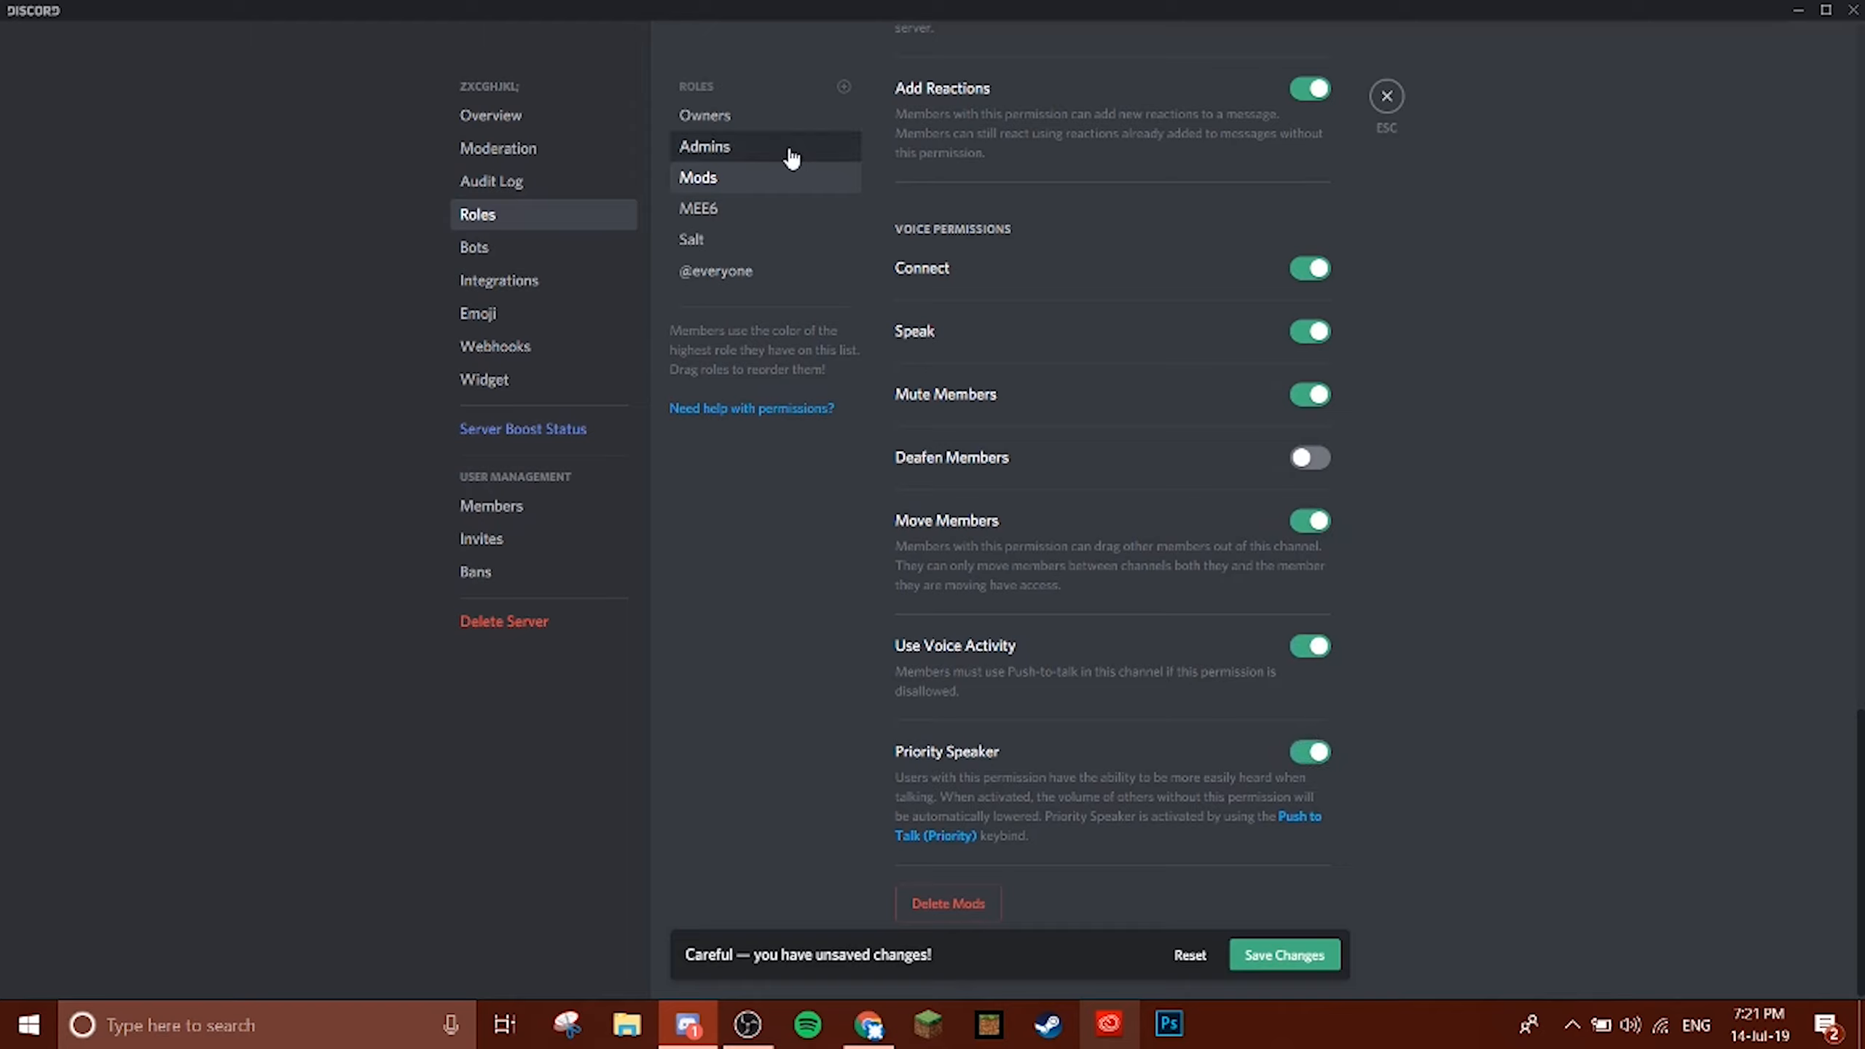
{"action": "left_click", "coordinate": [735, 146]}
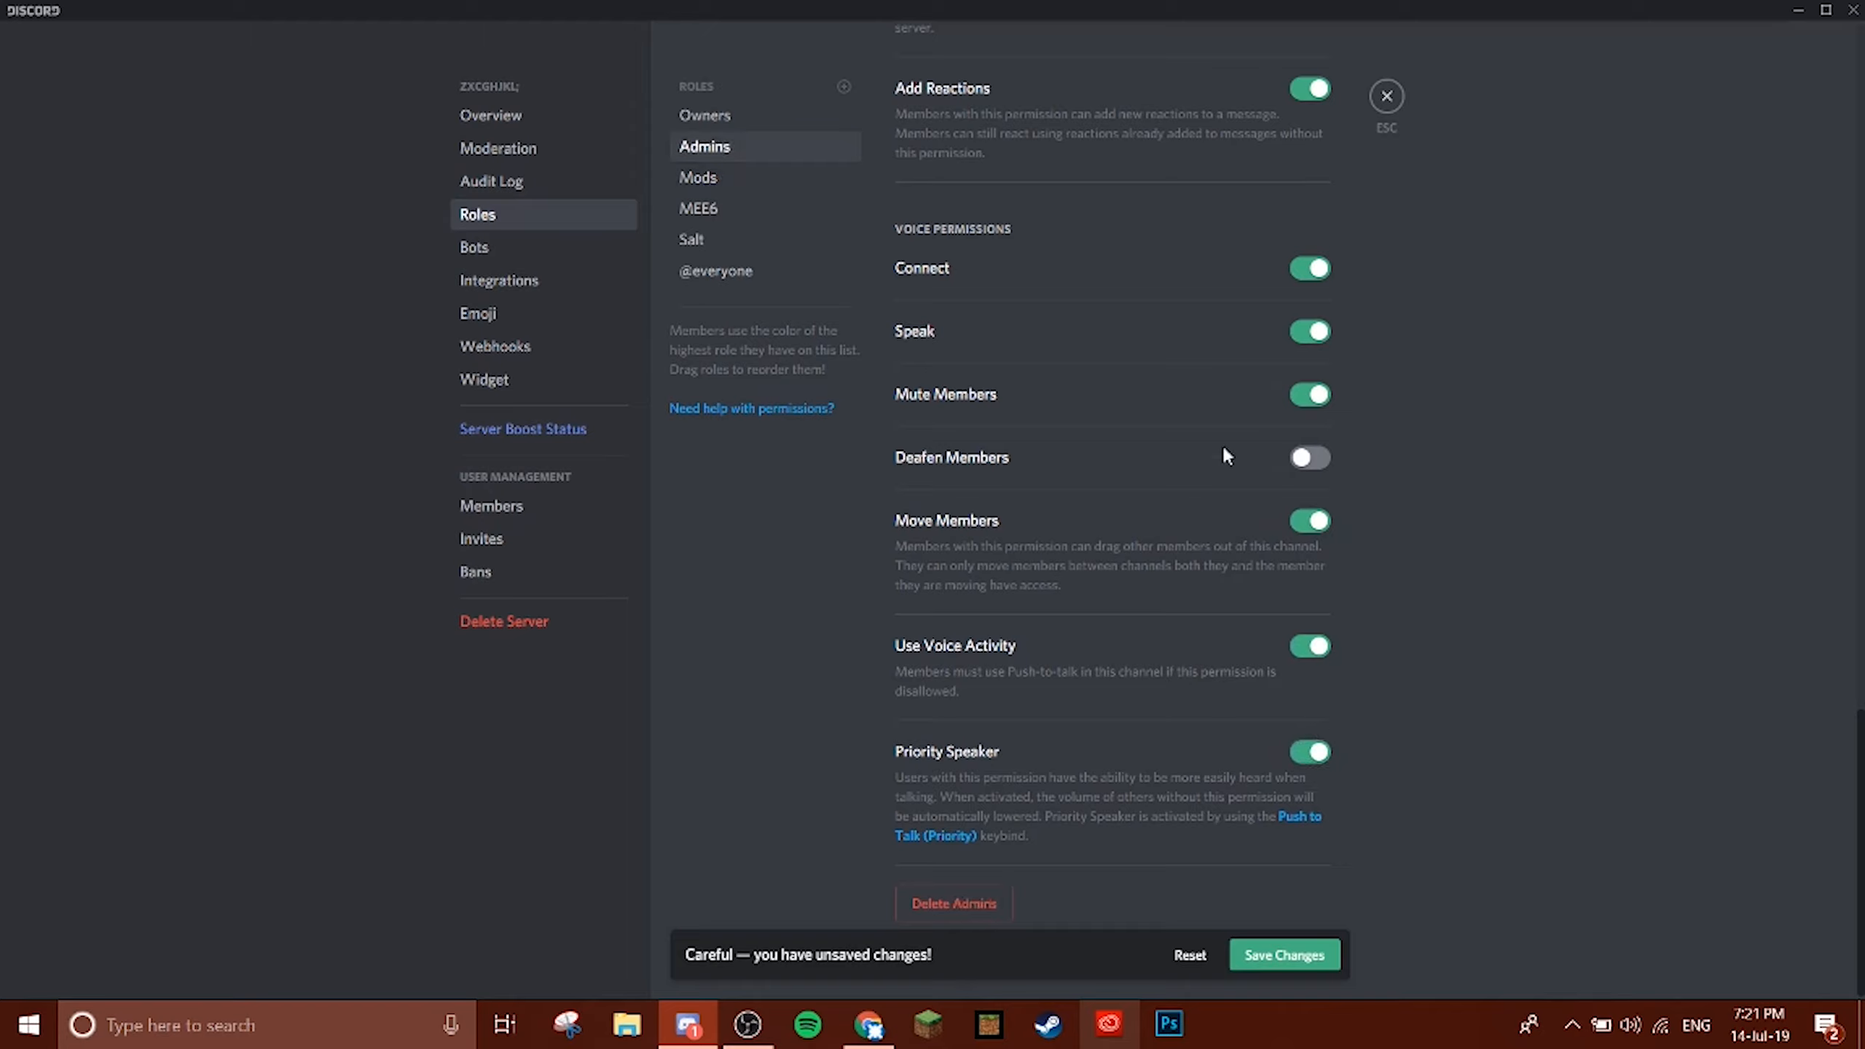
{"action": "left_click", "coordinate": [733, 182]}
{"action": "left_click", "coordinate": [727, 211]}
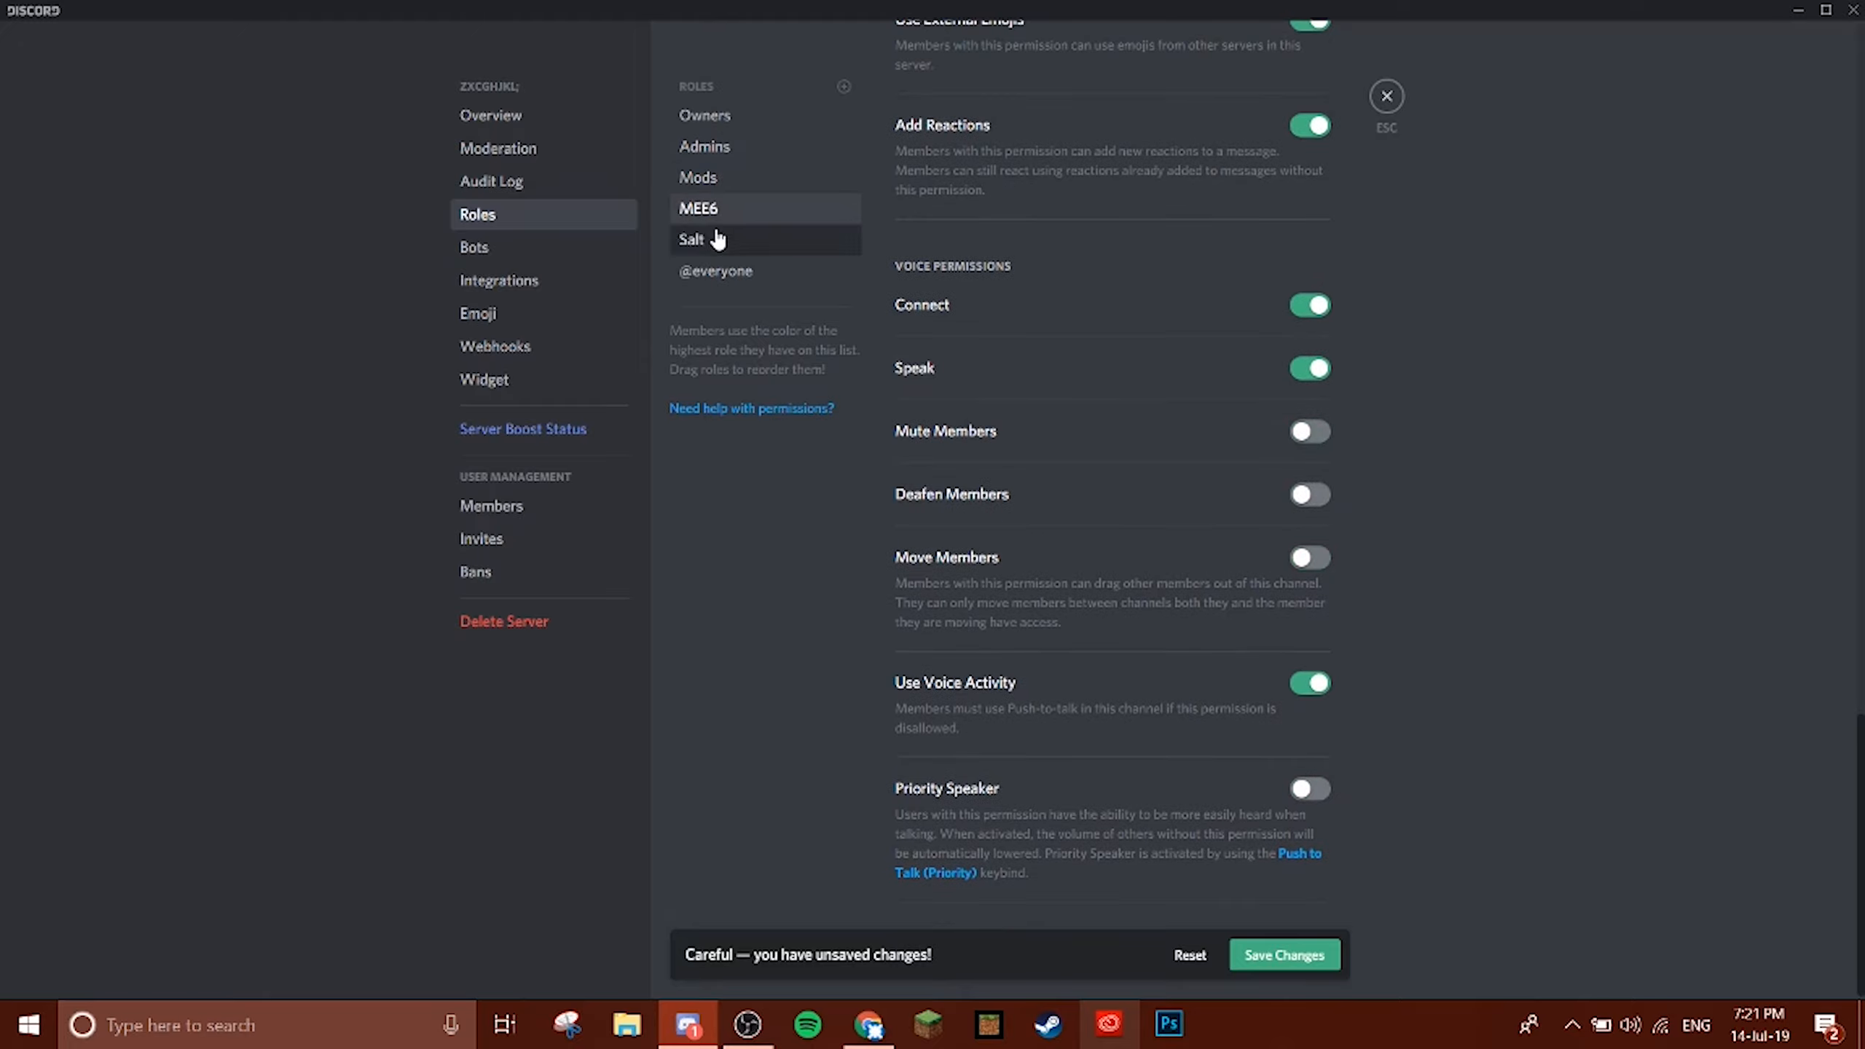
{"action": "left_click", "coordinate": [716, 271]}
{"action": "scroll", "coordinate": [1200, 520], "scroll_direction": "up", "scroll_amount": 15}
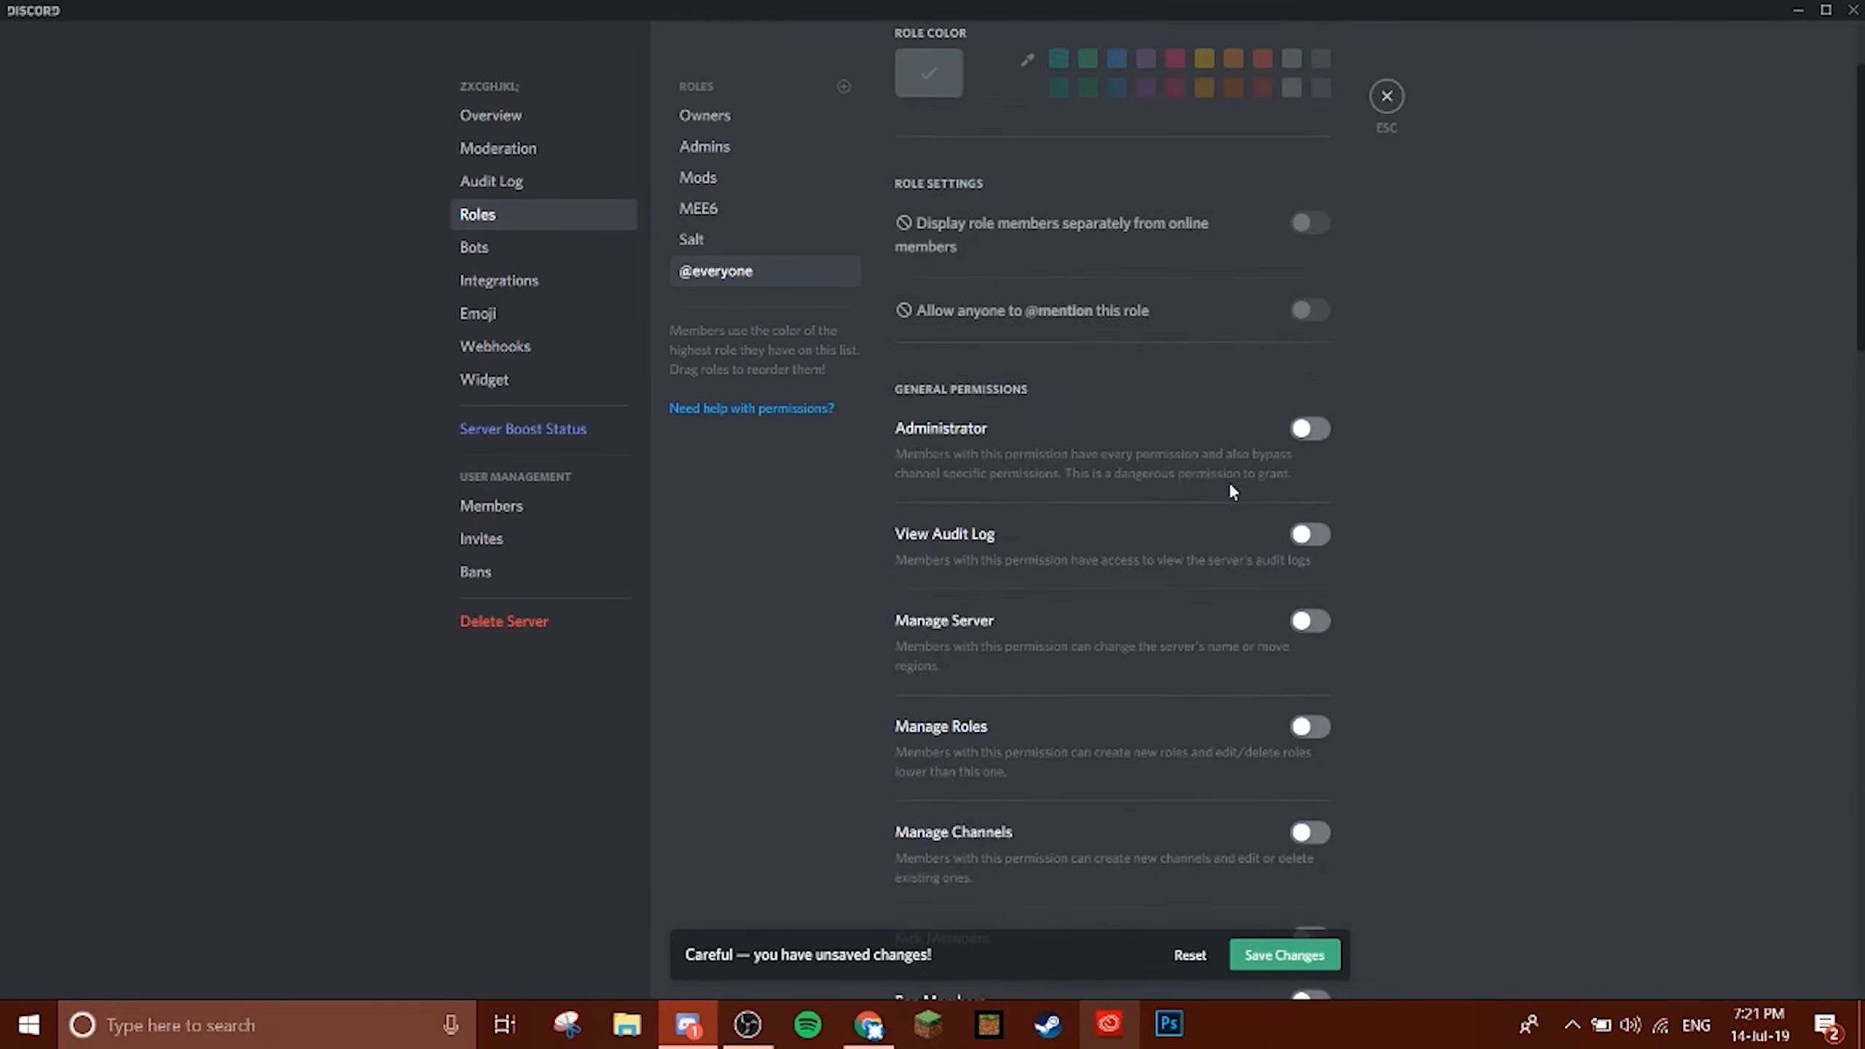
{"action": "scroll", "coordinate": [1285, 386], "scroll_direction": "down", "scroll_amount": 10}
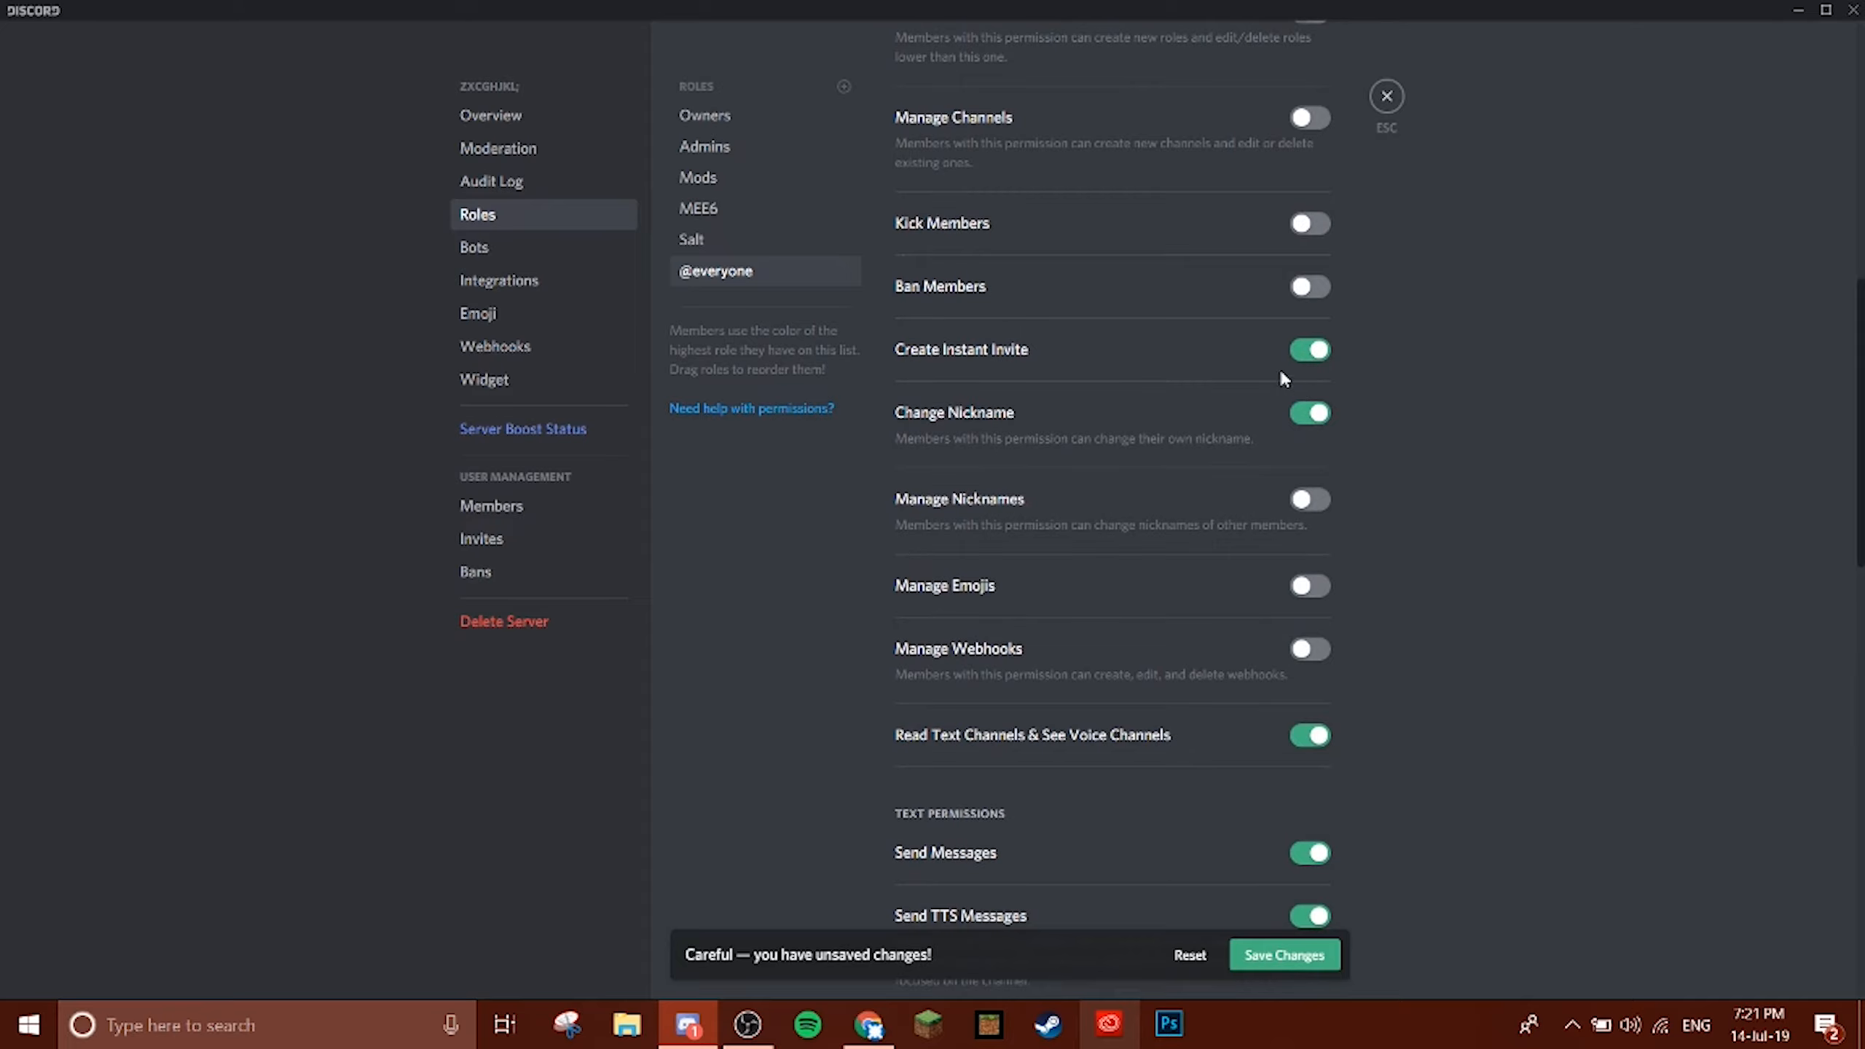
{"action": "scroll", "coordinate": [1281, 377], "scroll_direction": "down", "scroll_amount": 10}
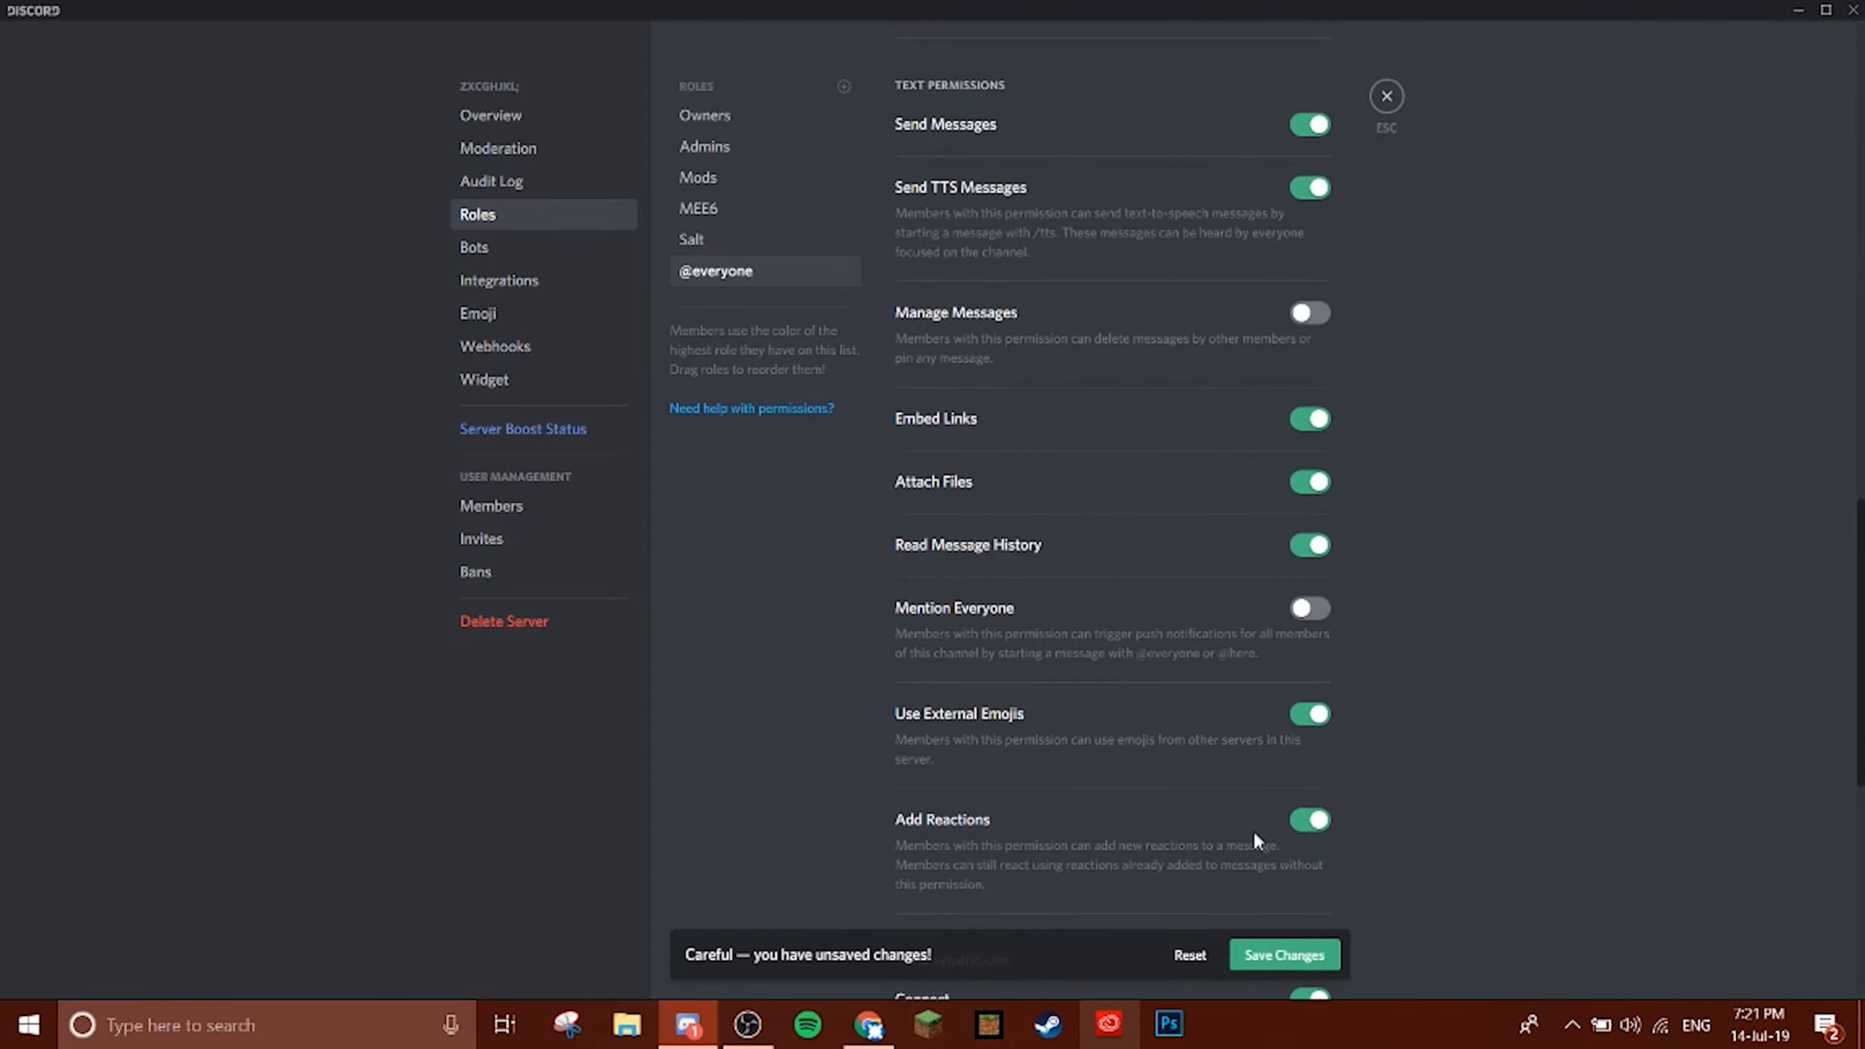
{"action": "scroll", "coordinate": [1255, 441], "scroll_direction": "up", "scroll_amount": 3}
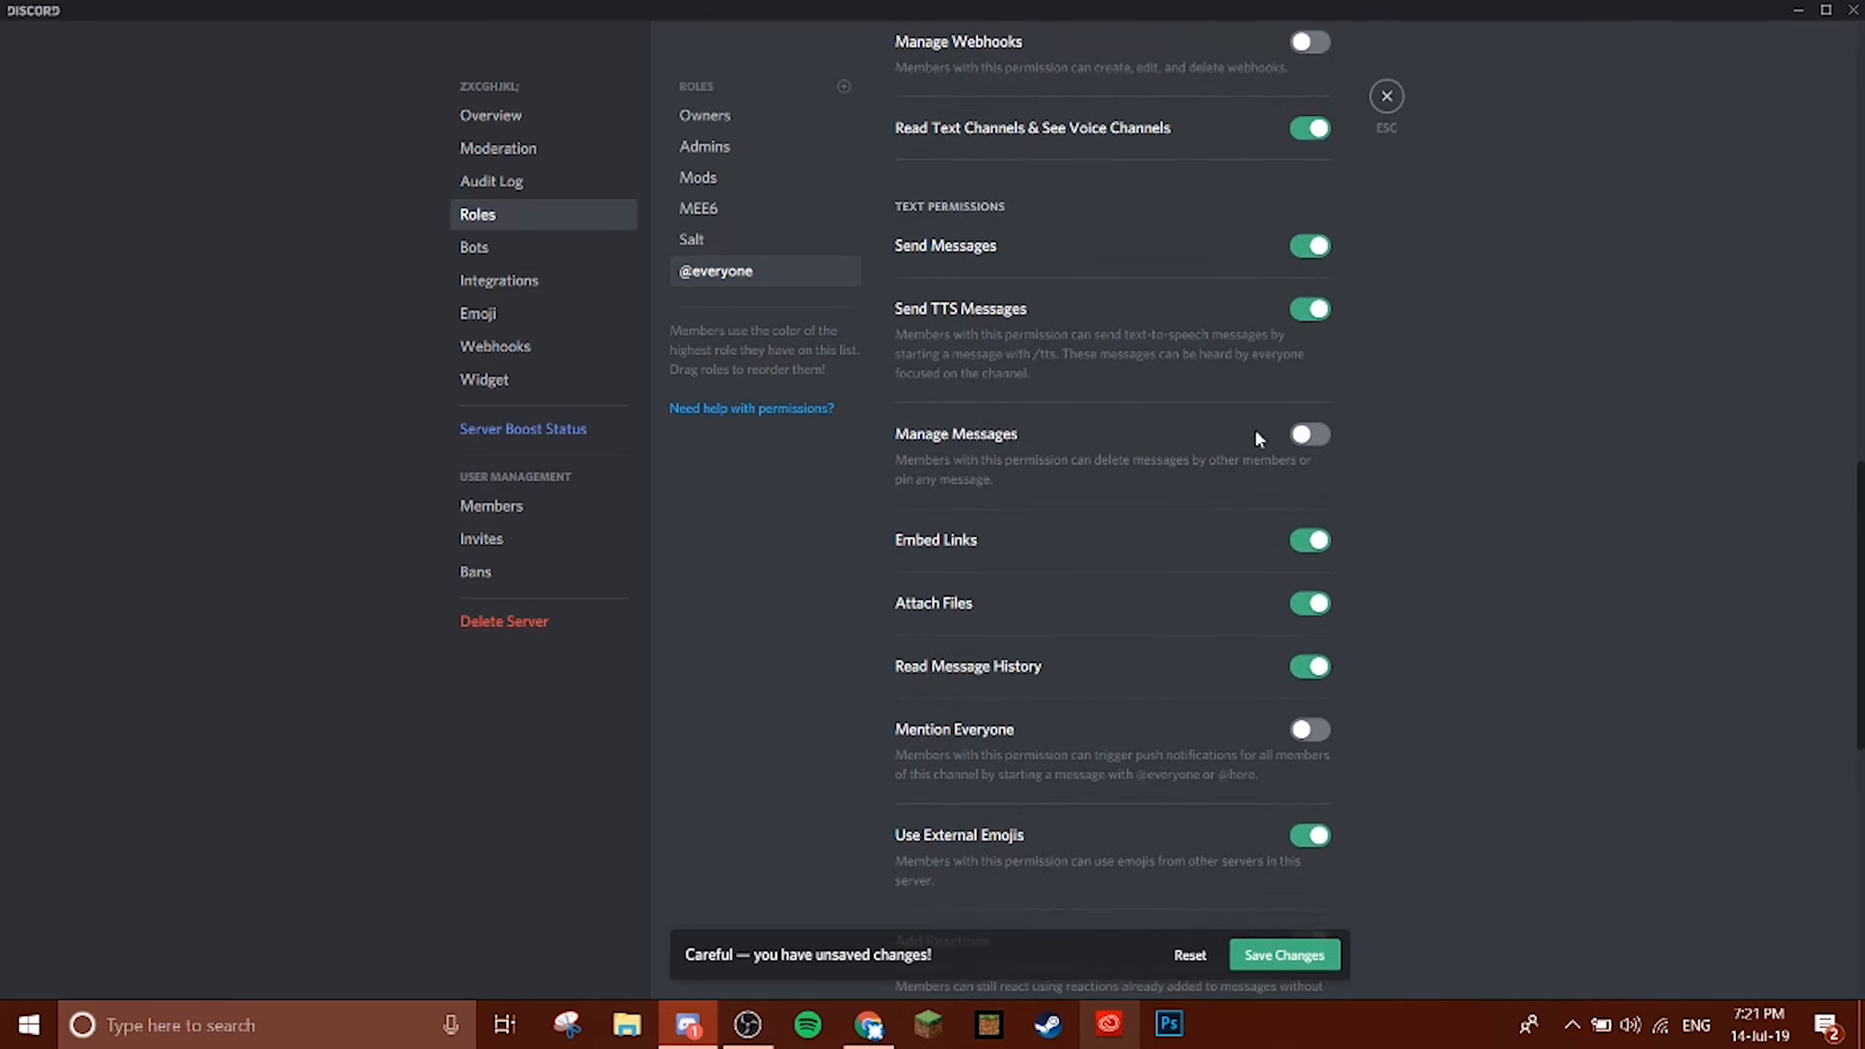
{"action": "scroll", "coordinate": [1128, 601], "scroll_direction": "down", "scroll_amount": 6}
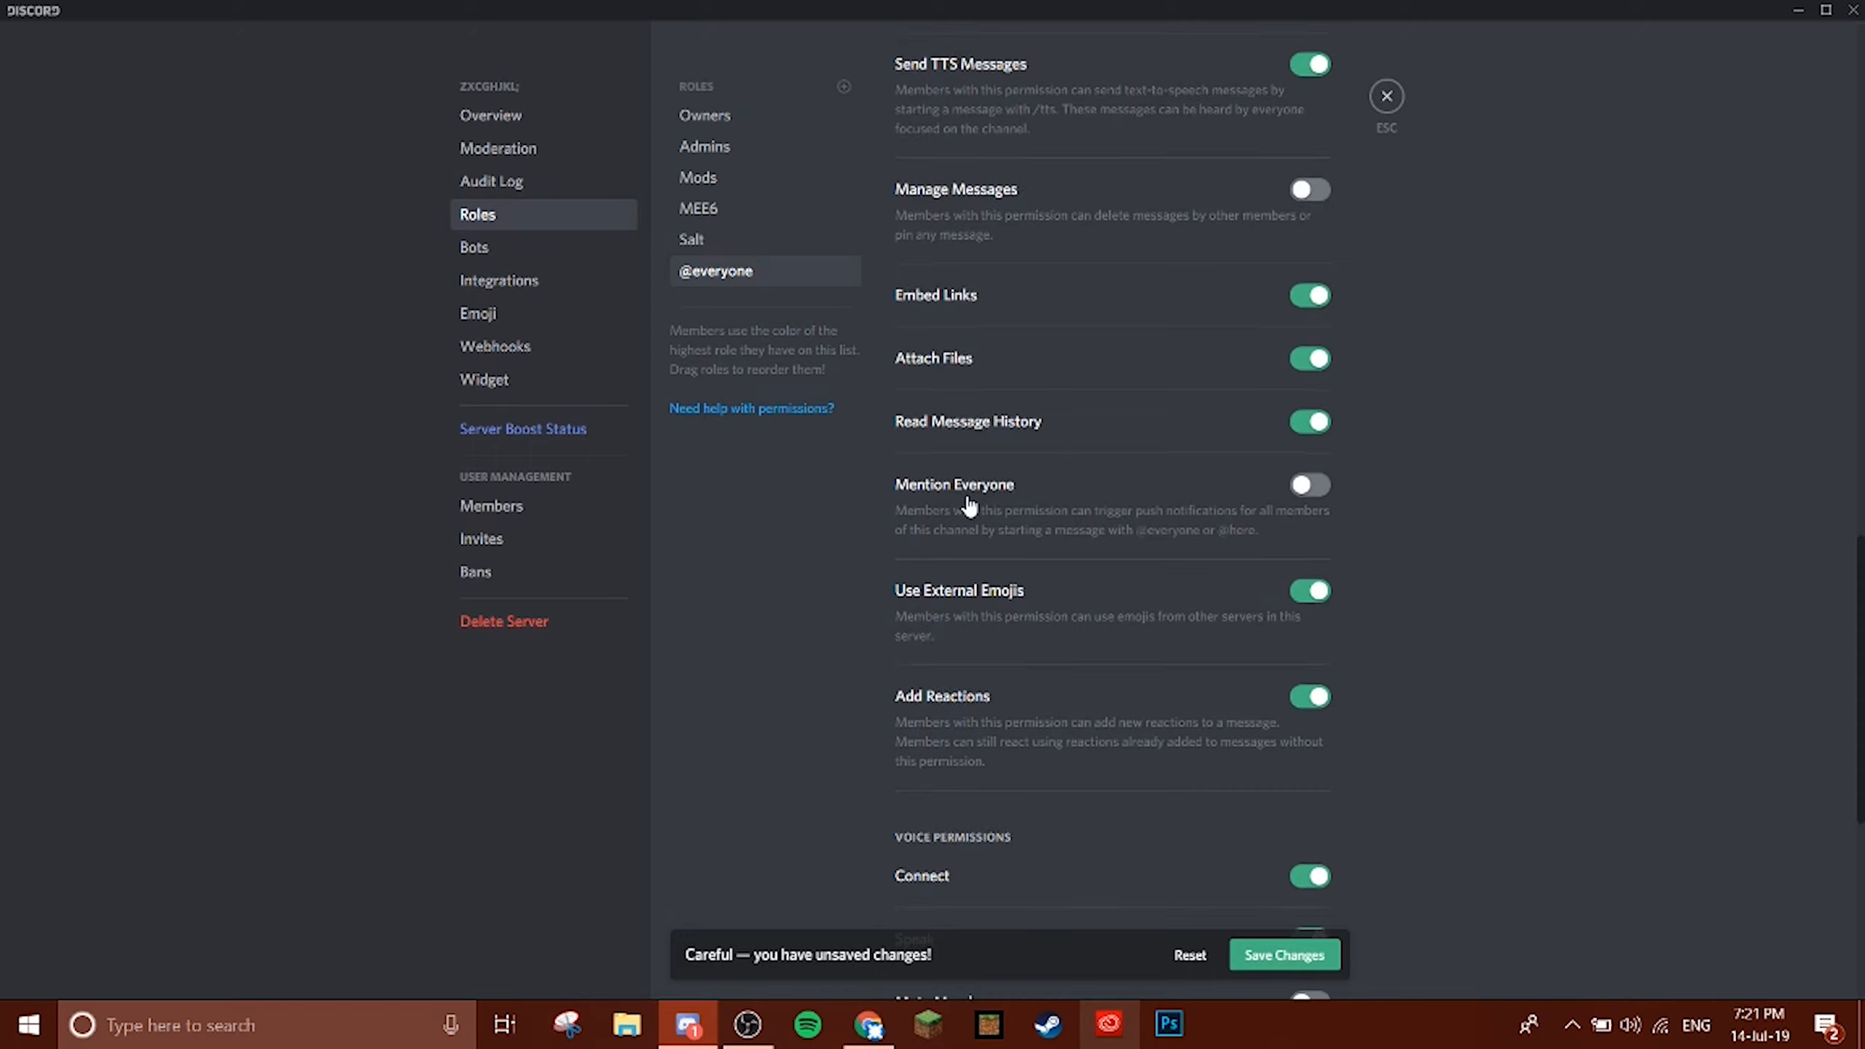
{"action": "scroll", "coordinate": [1215, 234], "scroll_direction": "down", "scroll_amount": 3}
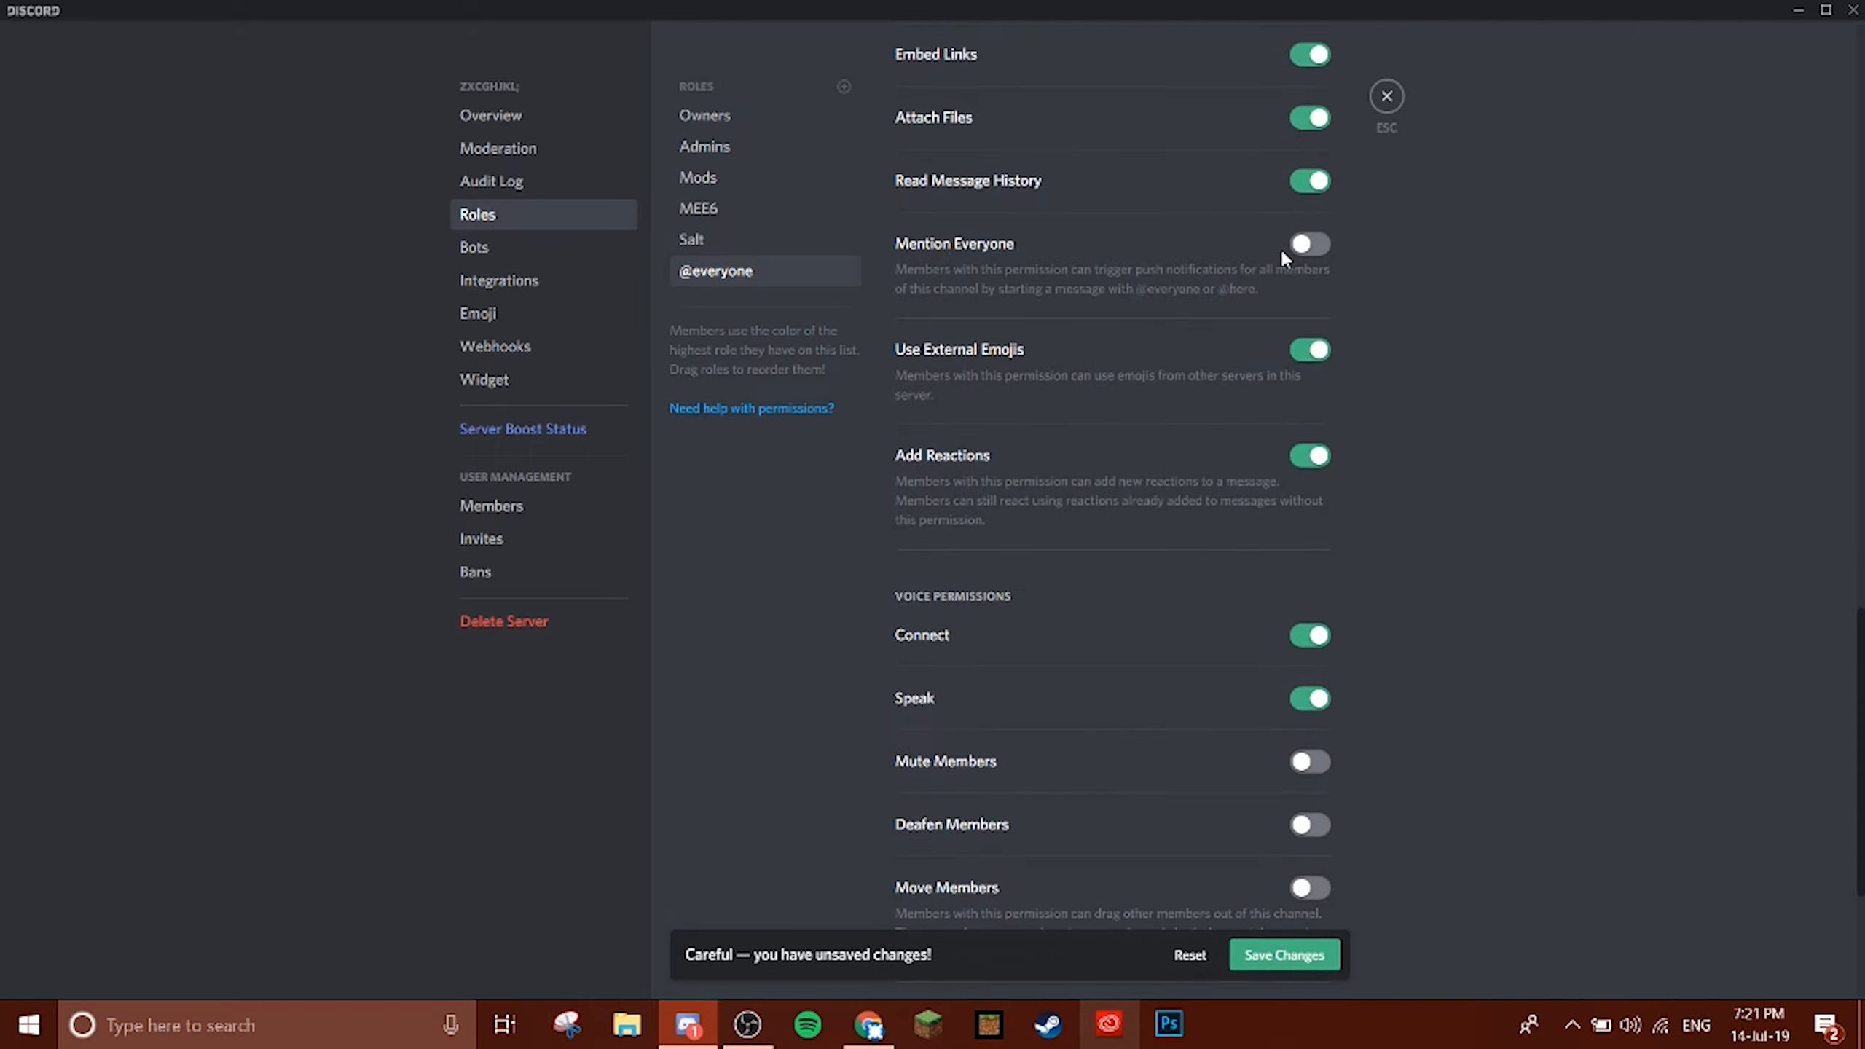
{"action": "scroll", "coordinate": [1262, 536], "scroll_direction": "down", "scroll_amount": 3}
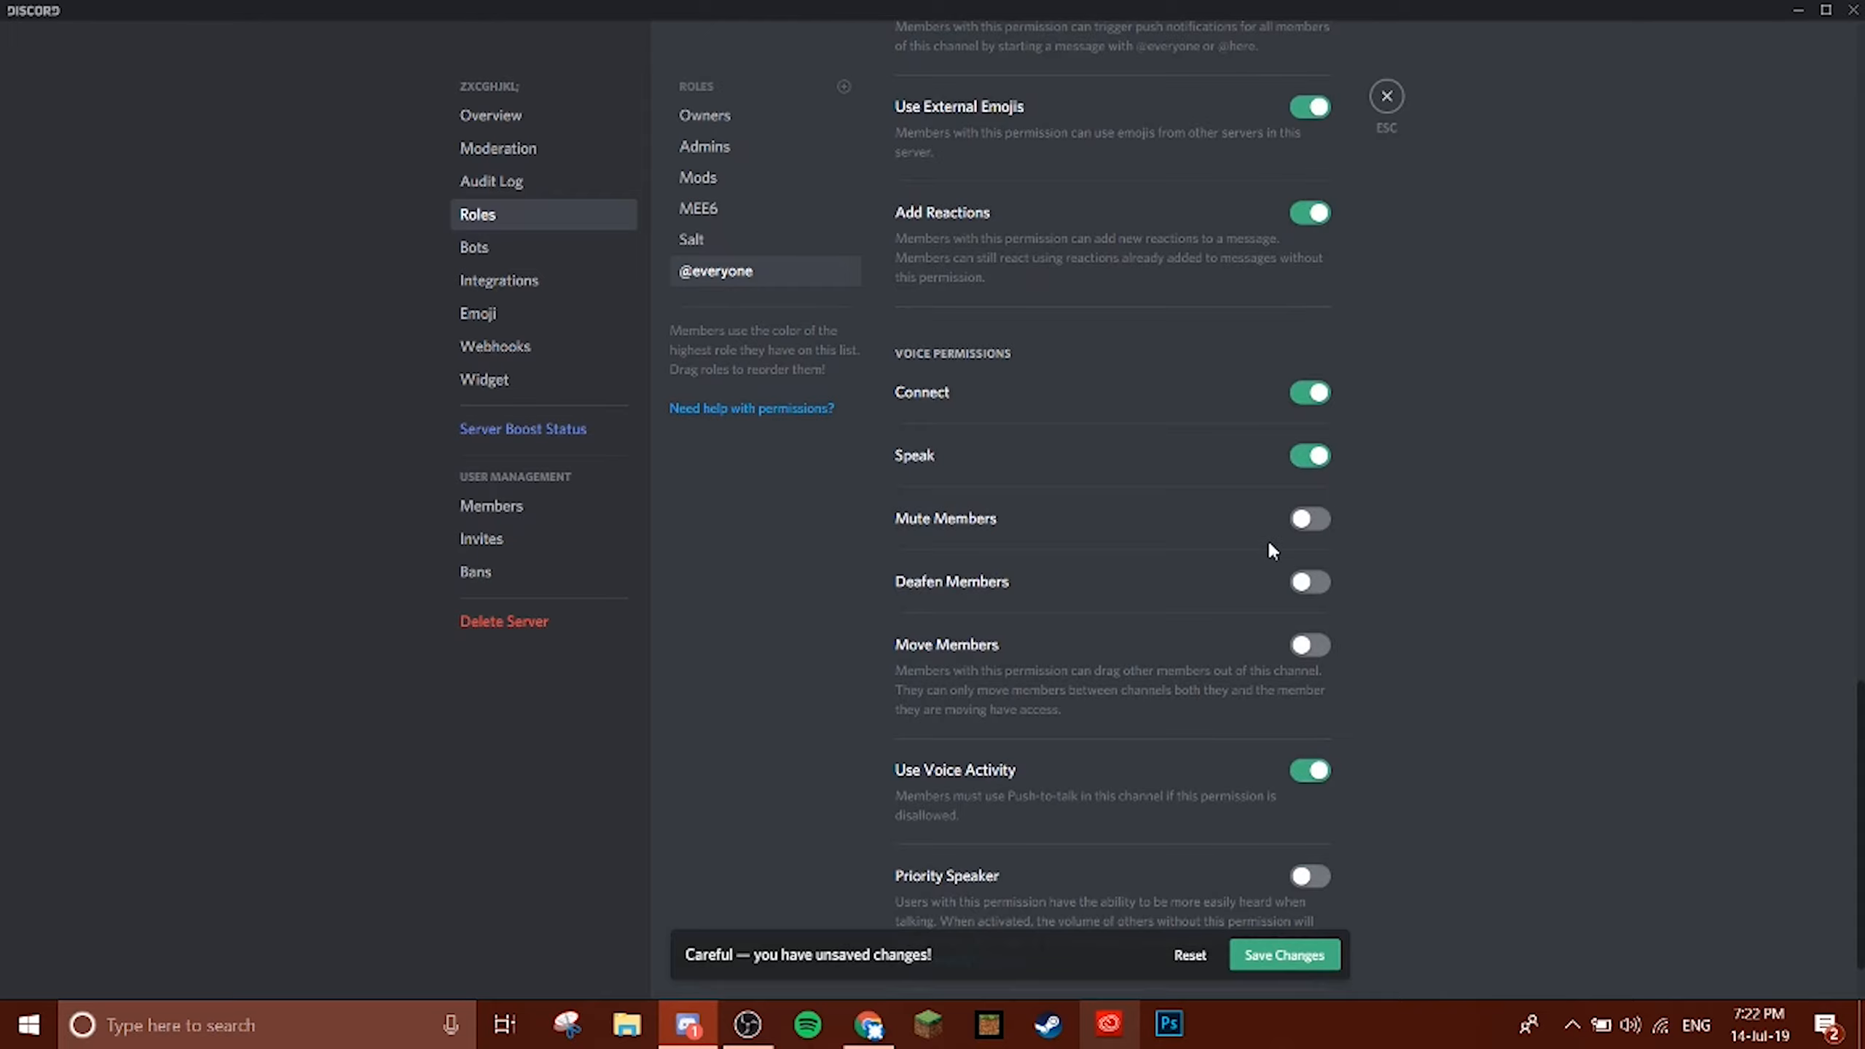
{"action": "scroll", "coordinate": [1273, 550], "scroll_direction": "down", "scroll_amount": 1}
Save the role changes and close the server settings.
{"action": "scroll", "coordinate": [1257, 637], "scroll_direction": "up", "scroll_amount": 20}
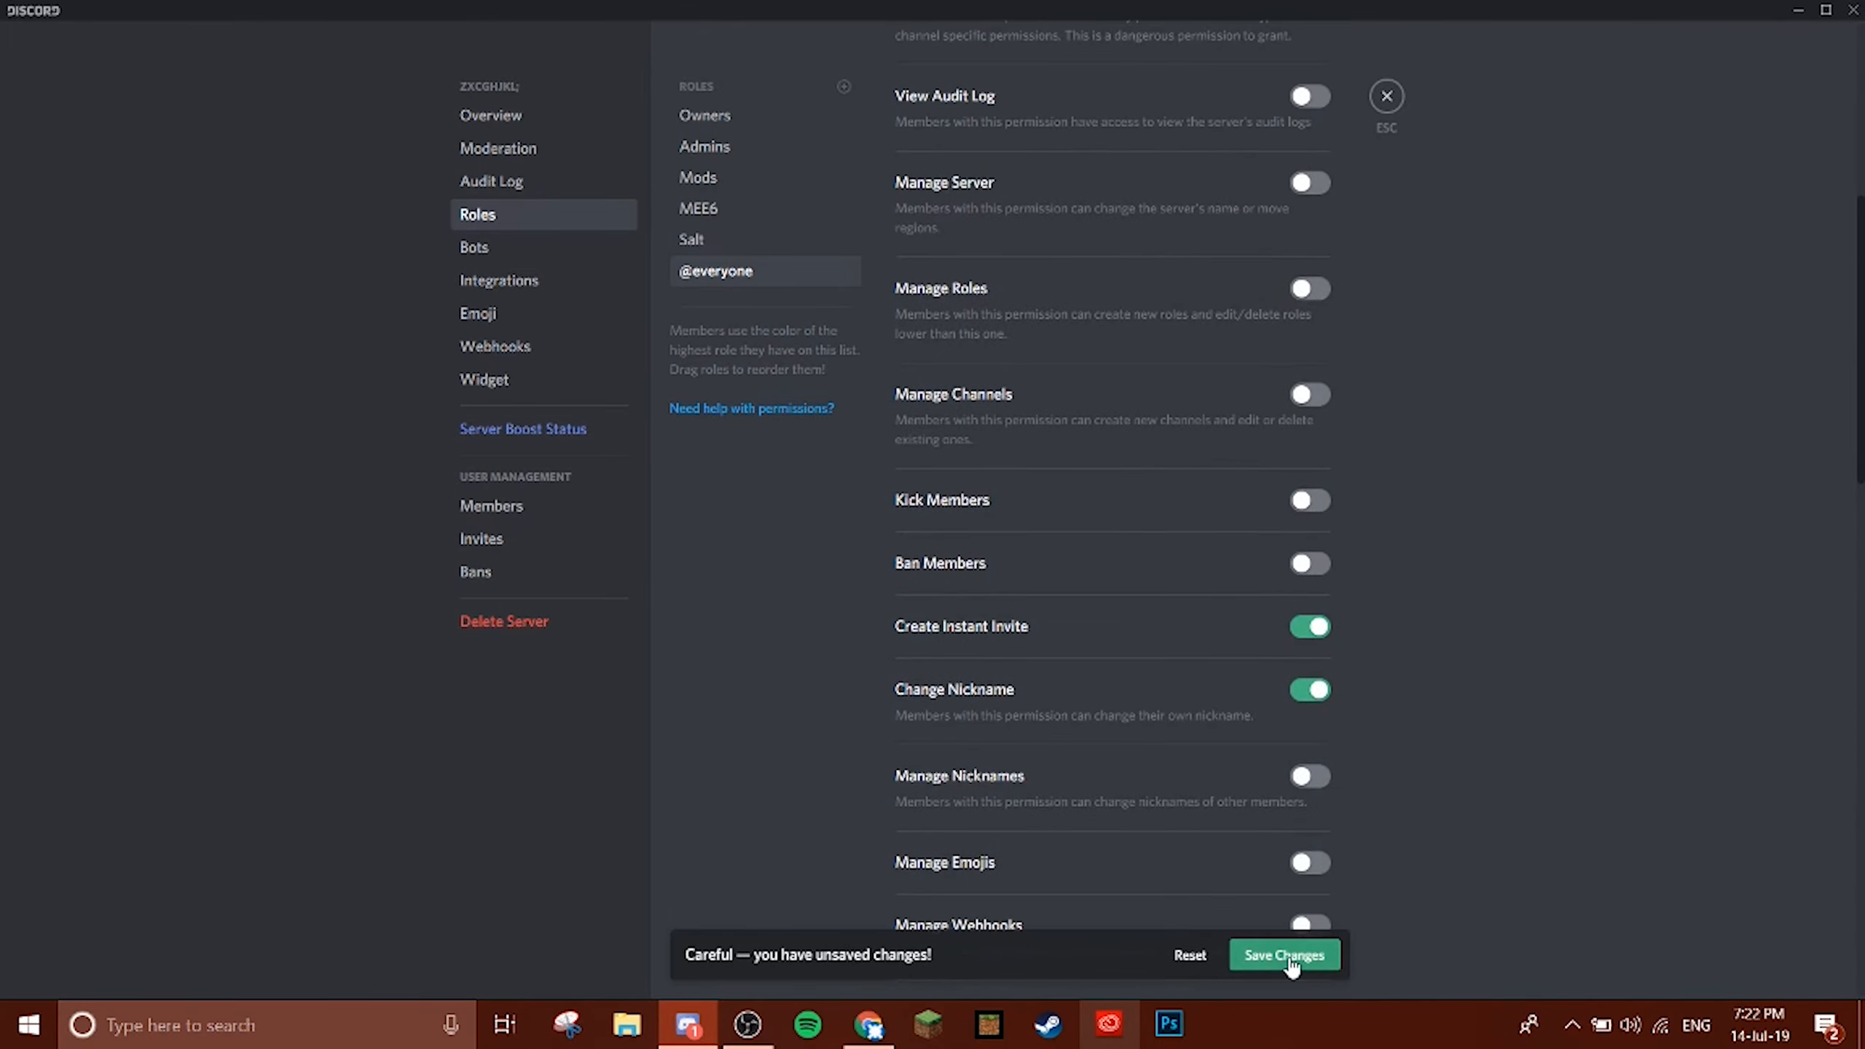
{"action": "left_click", "coordinate": [1386, 96]}
{"action": "left_click", "coordinate": [196, 193]}
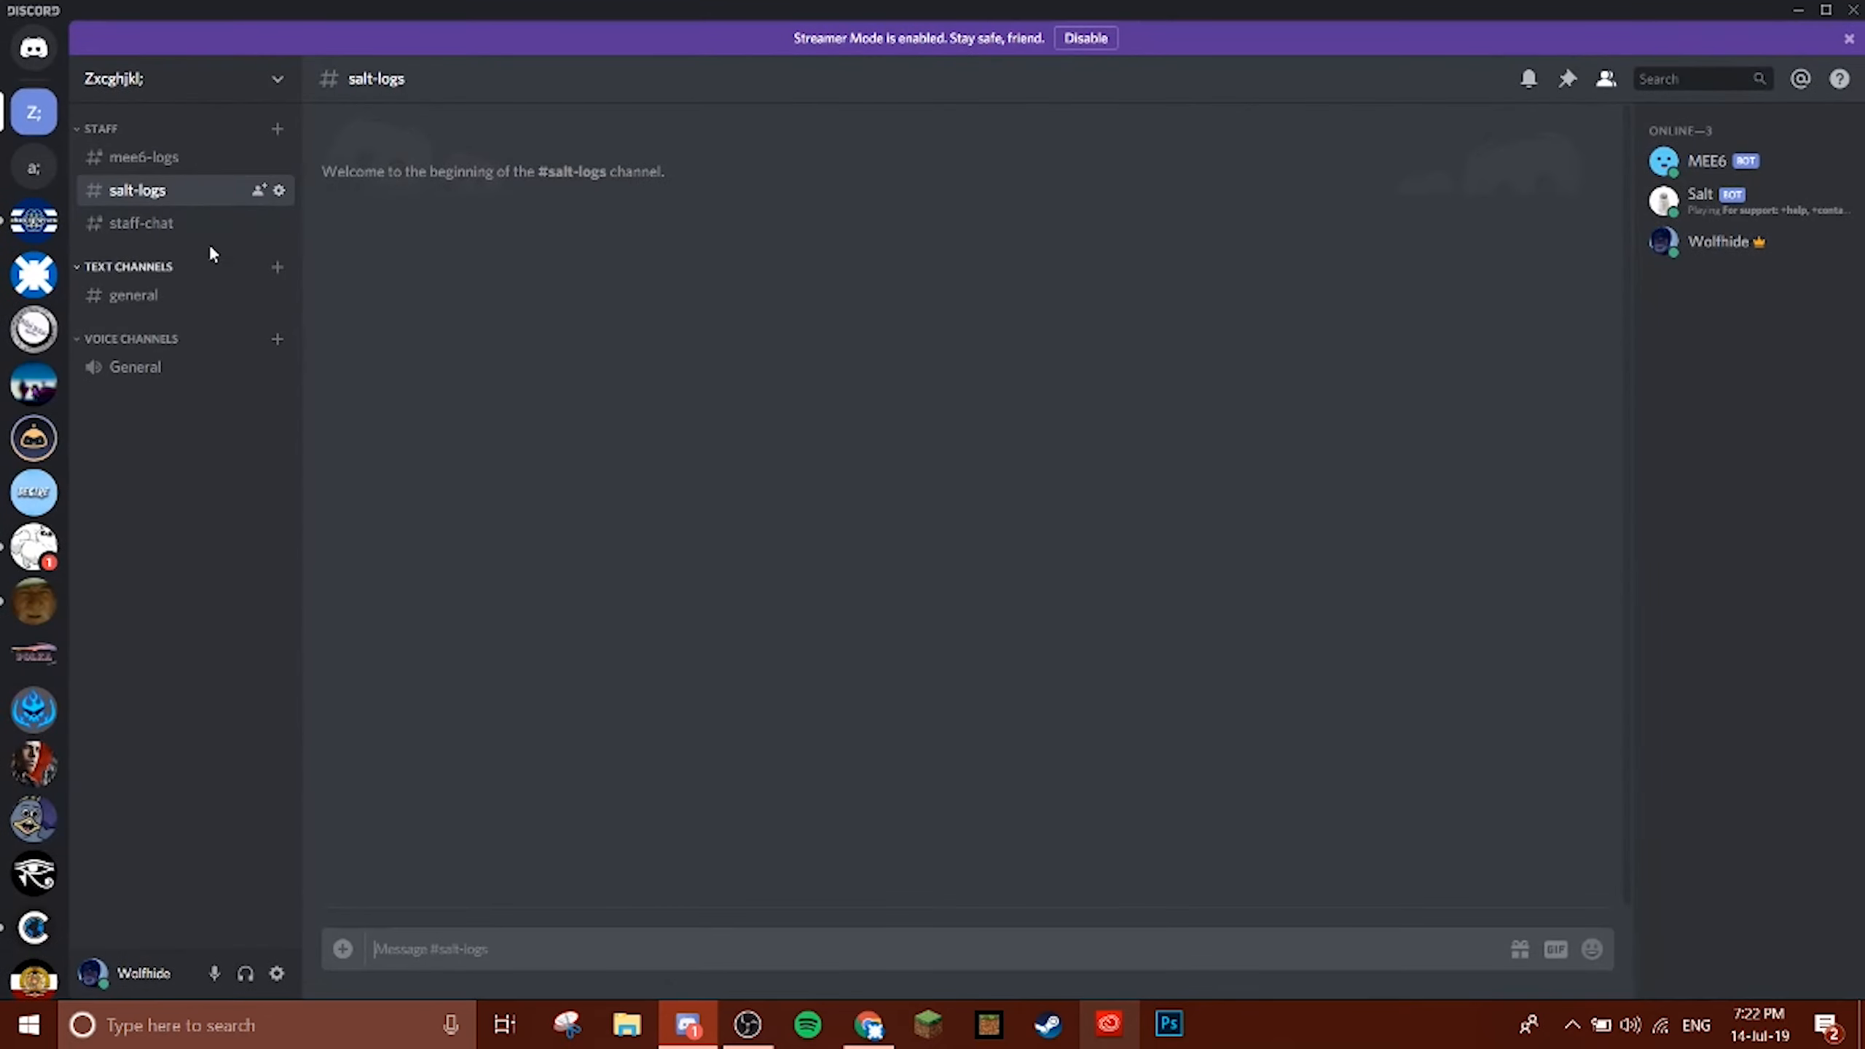
{"action": "left_click", "coordinate": [286, 191]}
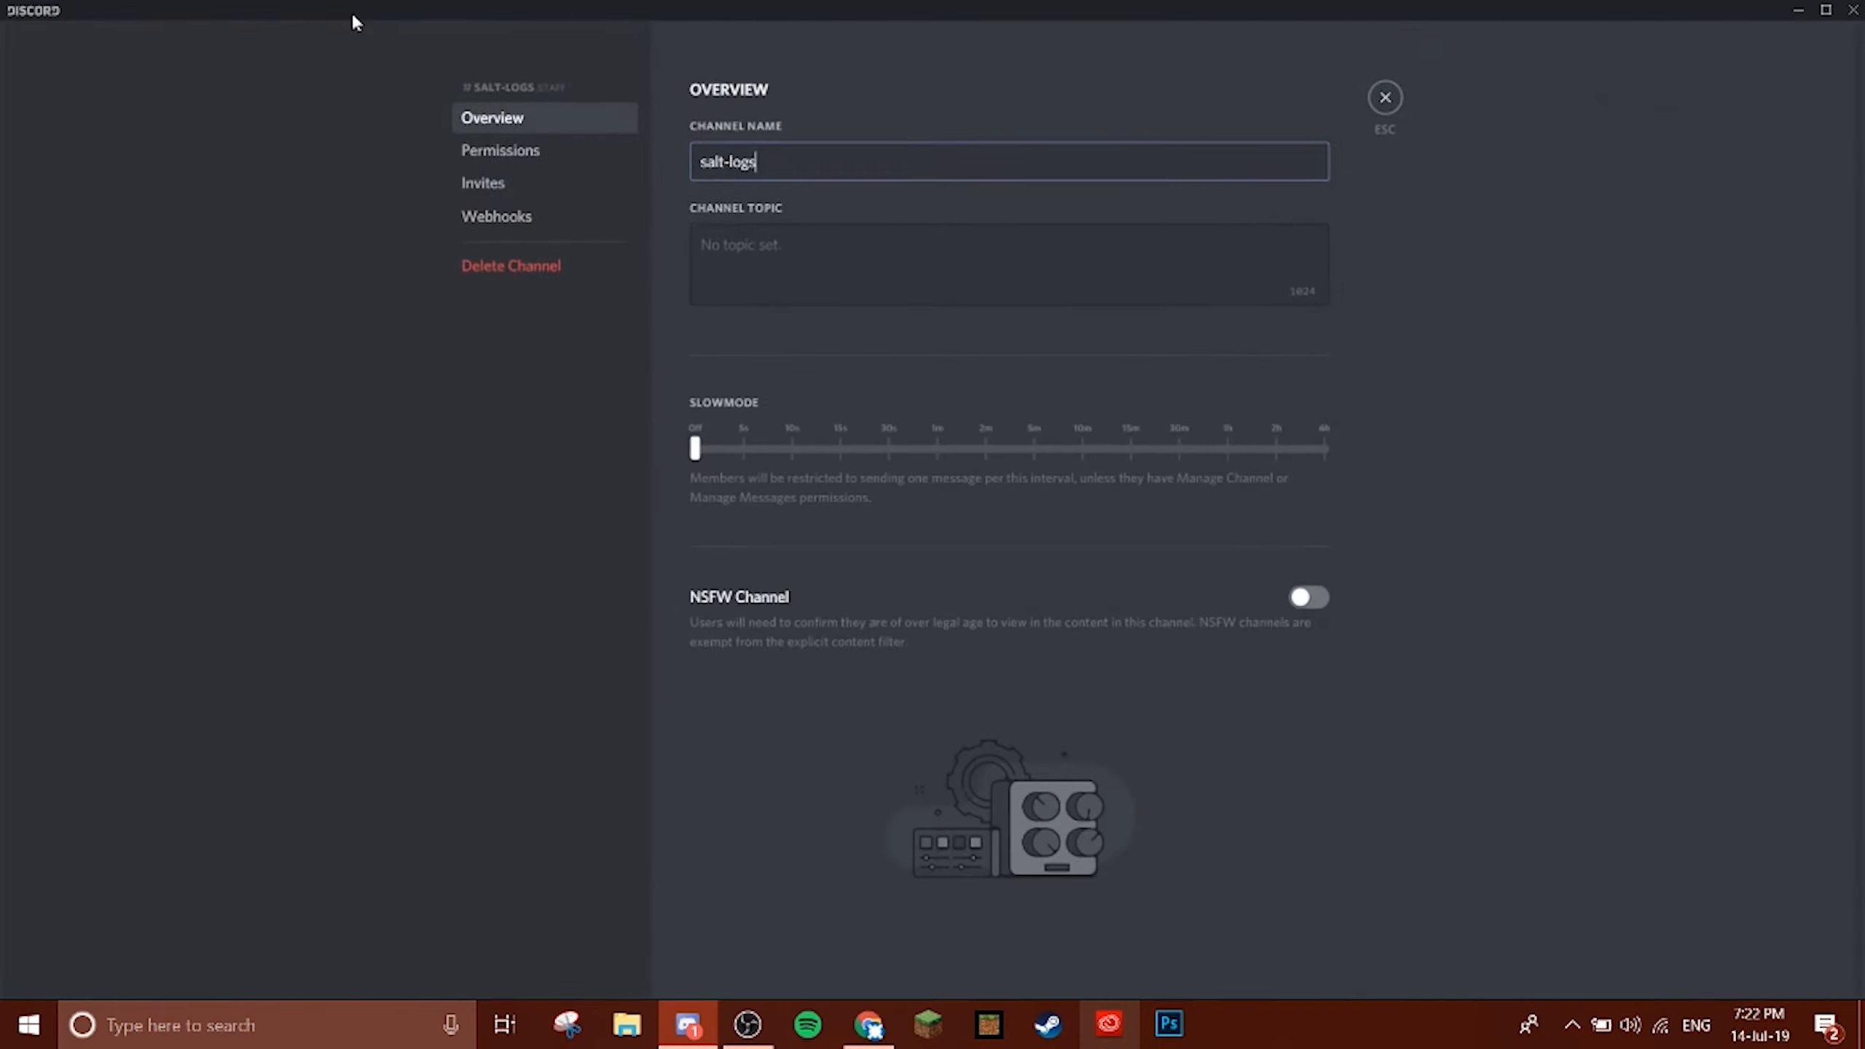
{"action": "left_click", "coordinate": [507, 150]}
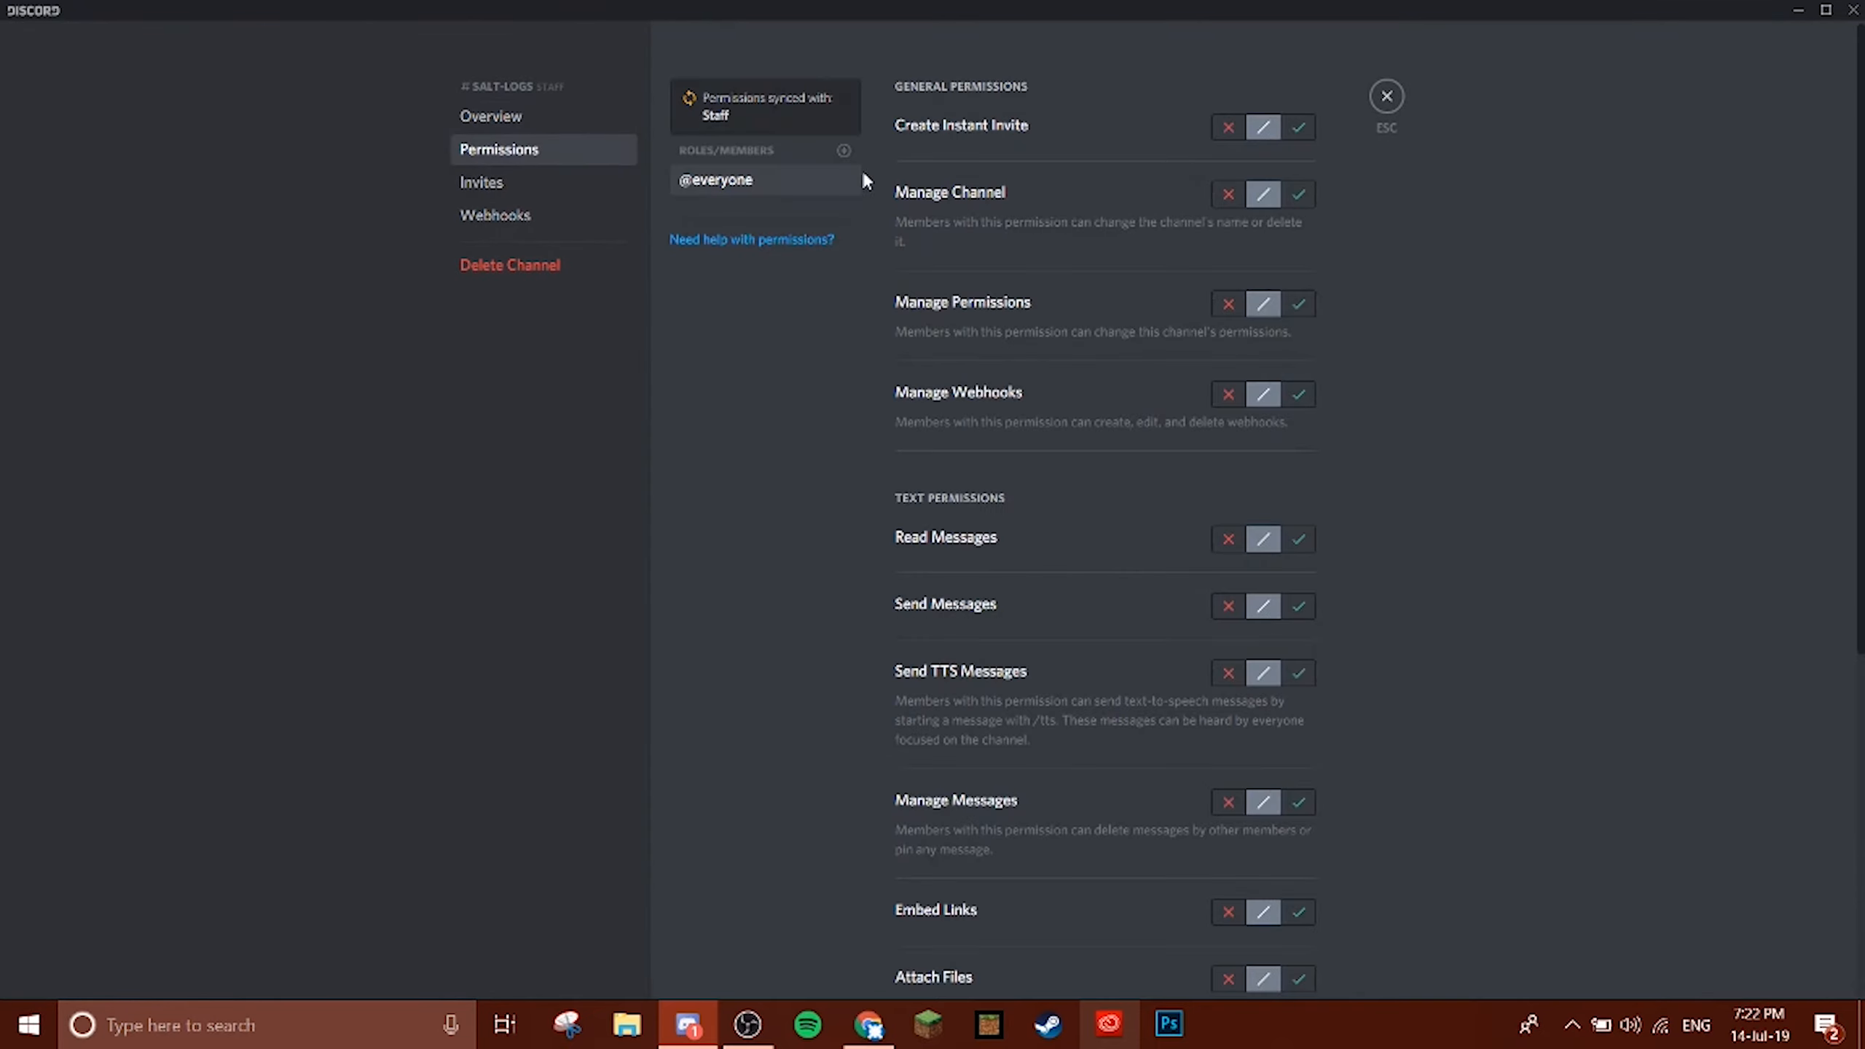
{"action": "scroll", "coordinate": [1128, 493], "scroll_direction": "down", "scroll_amount": 6}
{"action": "scroll", "coordinate": [1175, 505], "scroll_direction": "up", "scroll_amount": 4}
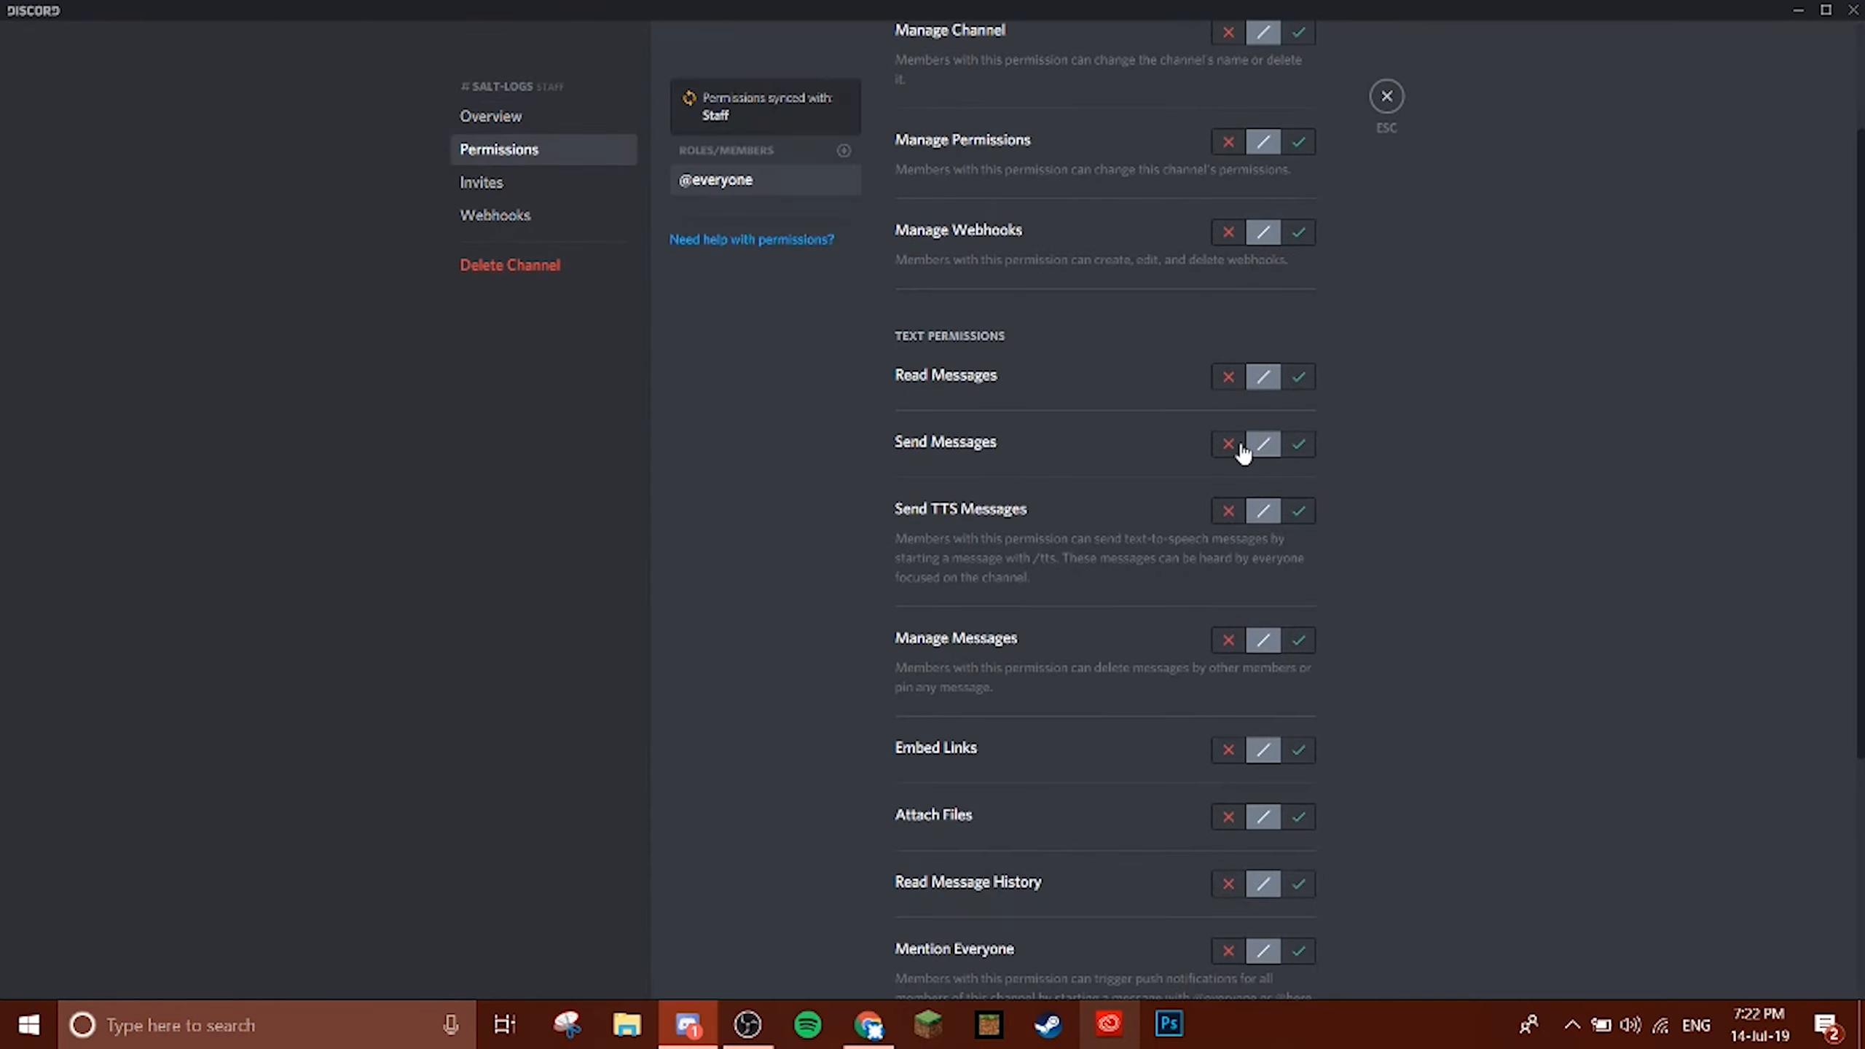
{"action": "left_click", "coordinate": [1227, 376]}
Add the Owners and Admins roles to the salt-logs channel permissions and allow Read Messages for both.
{"action": "left_click", "coordinate": [843, 150]}
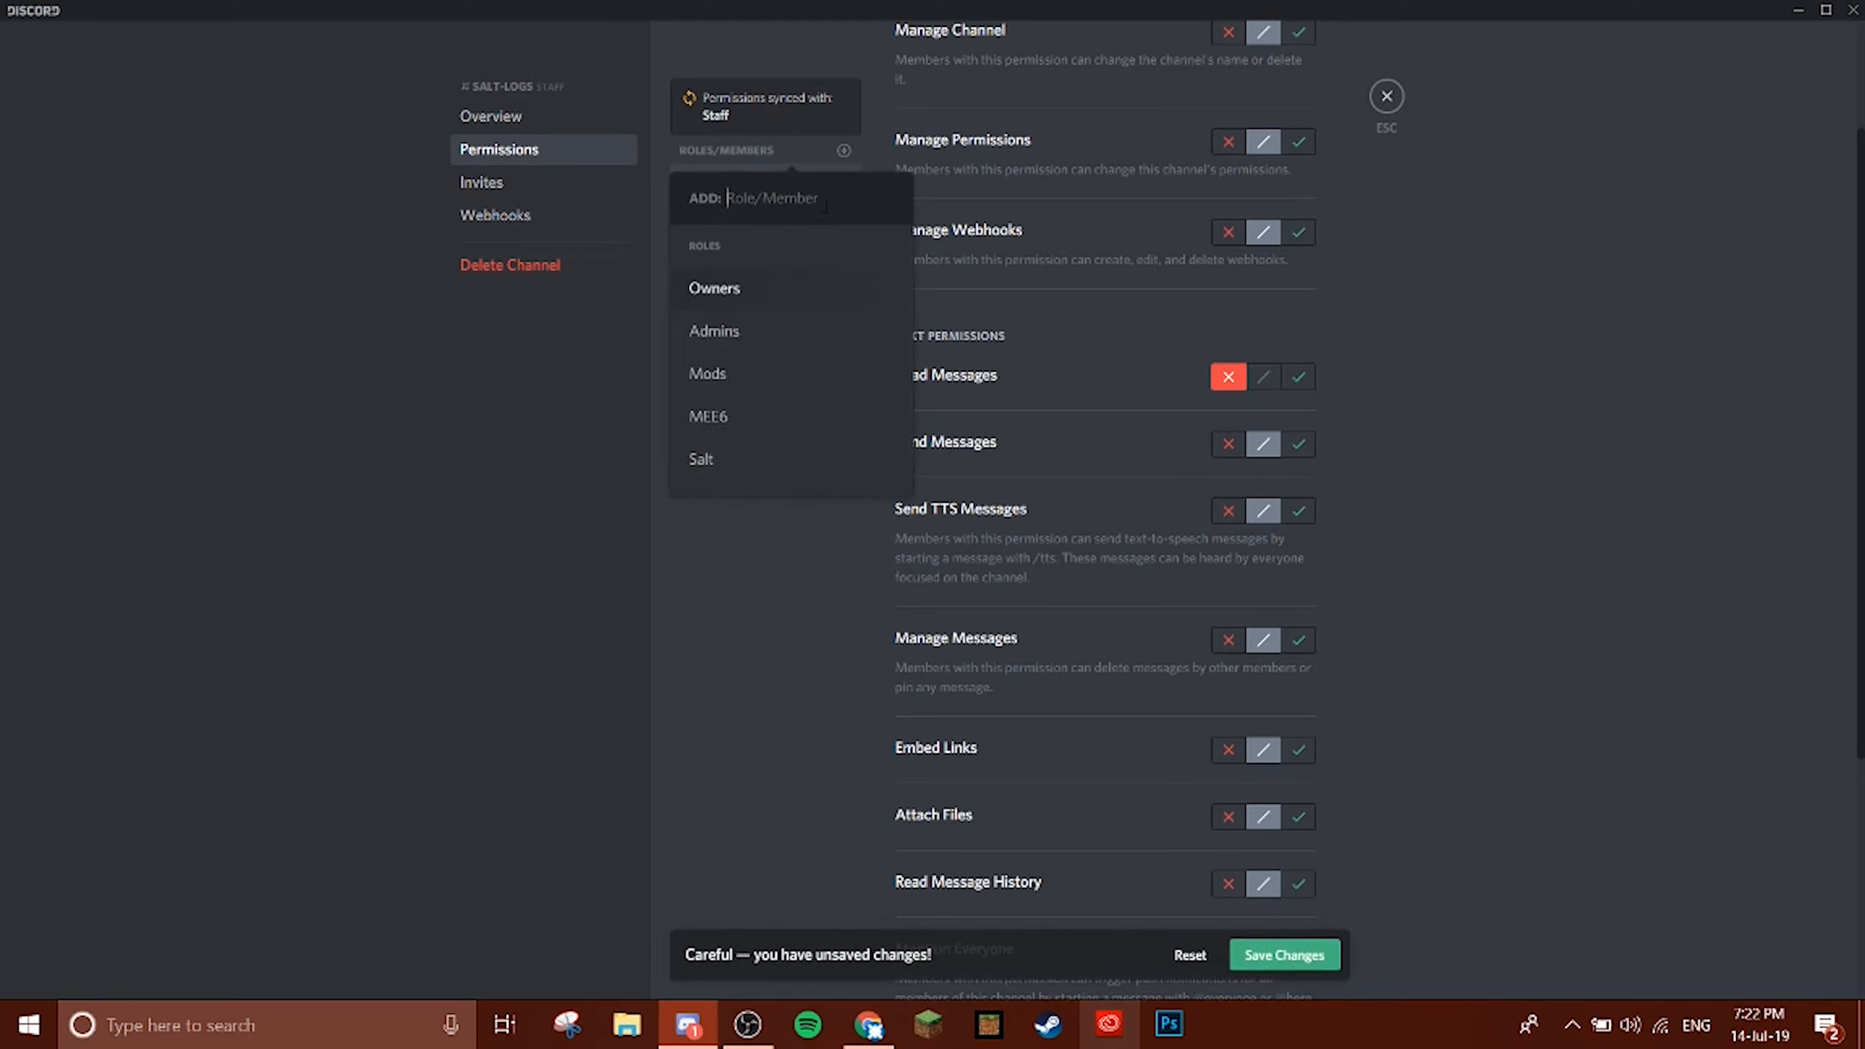
{"action": "left_click", "coordinate": [766, 287]}
{"action": "left_click", "coordinate": [1298, 375]}
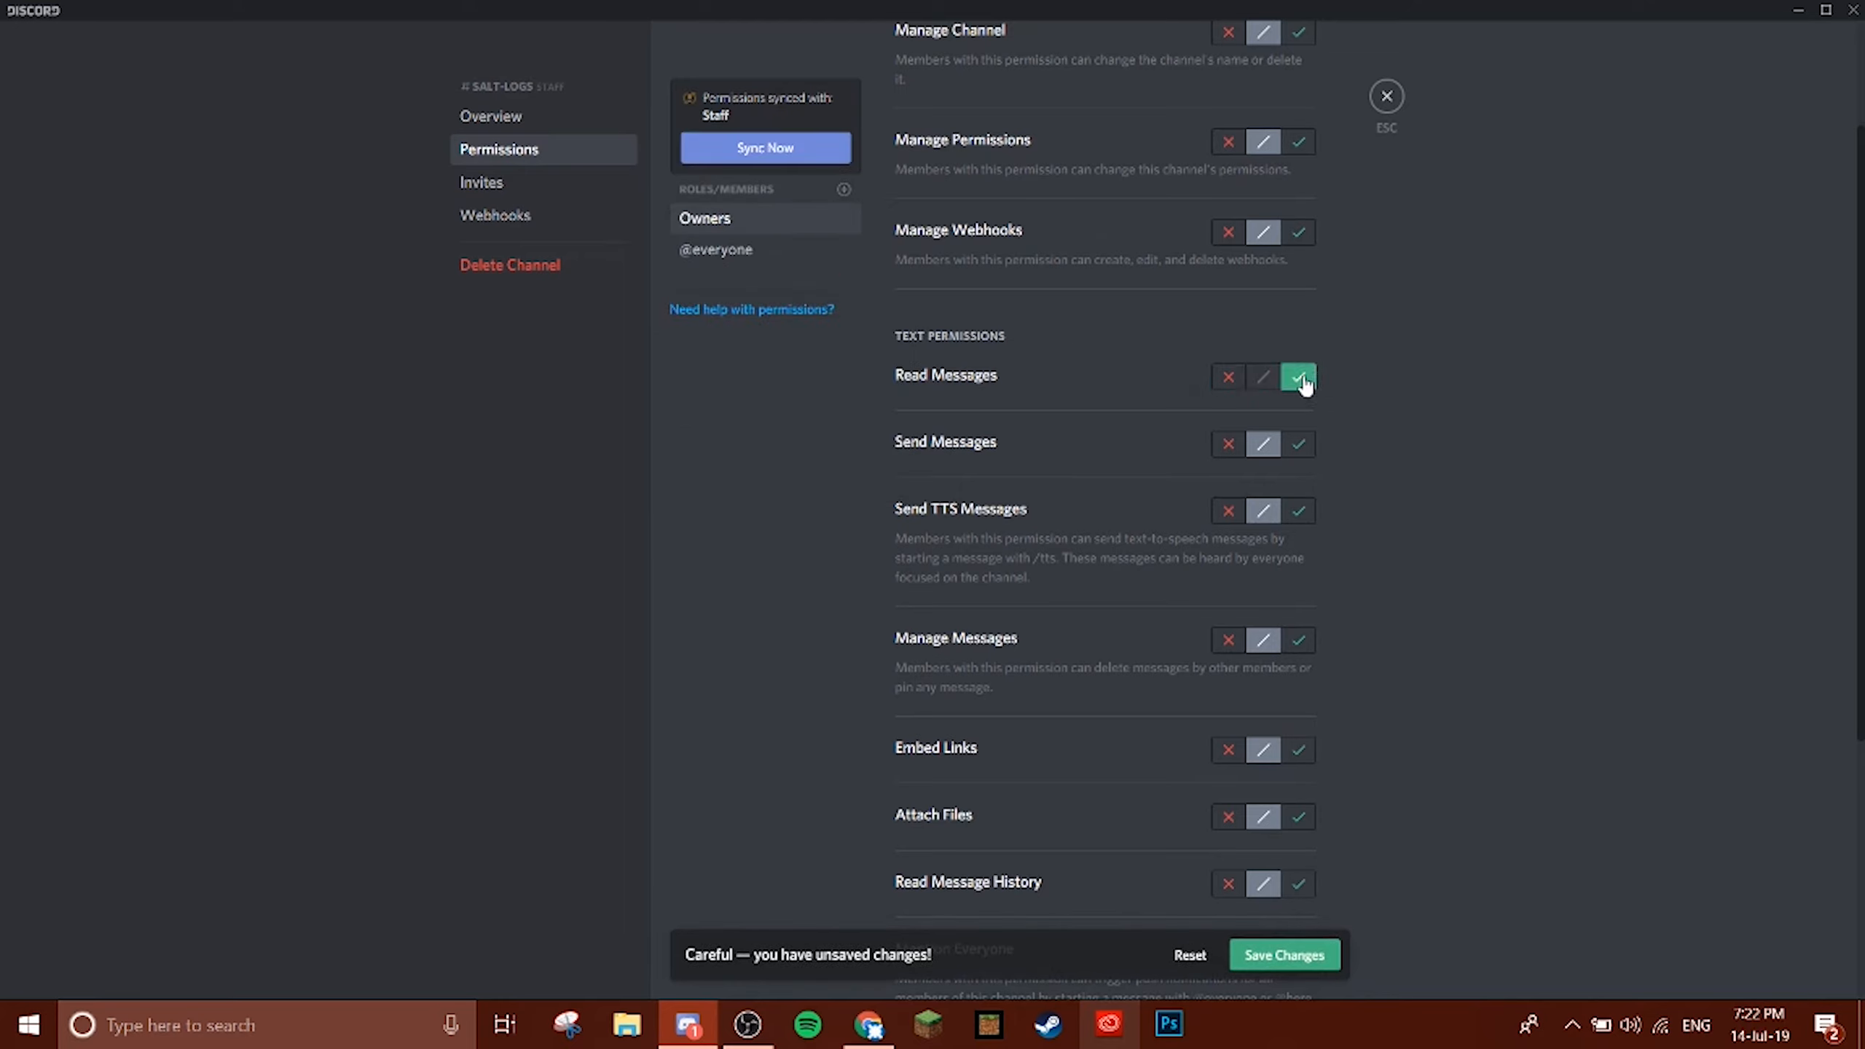
{"action": "left_click", "coordinate": [843, 189]}
{"action": "left_click", "coordinate": [743, 334]}
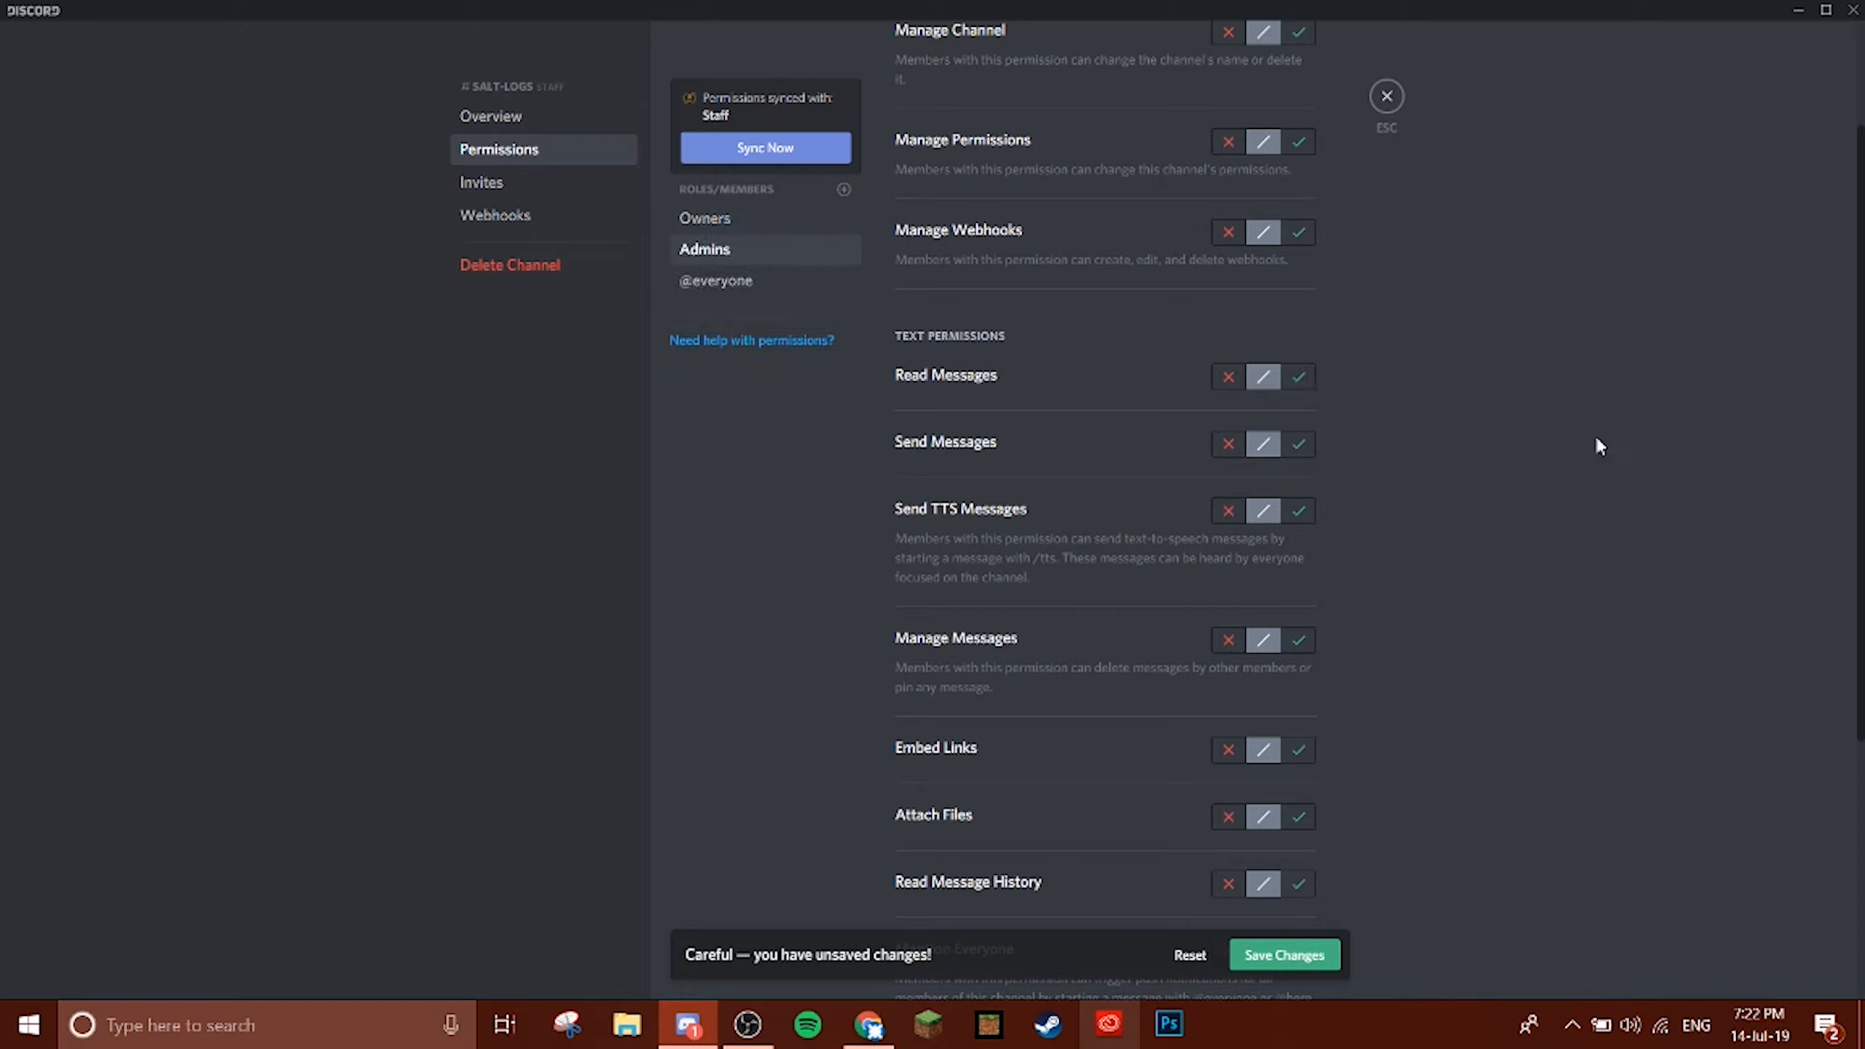
{"action": "left_click", "coordinate": [1298, 376]}
Add the Mods role to the salt-logs permissions with Read Messages allowed, and save the channel's changes.
{"action": "left_click", "coordinate": [844, 189]}
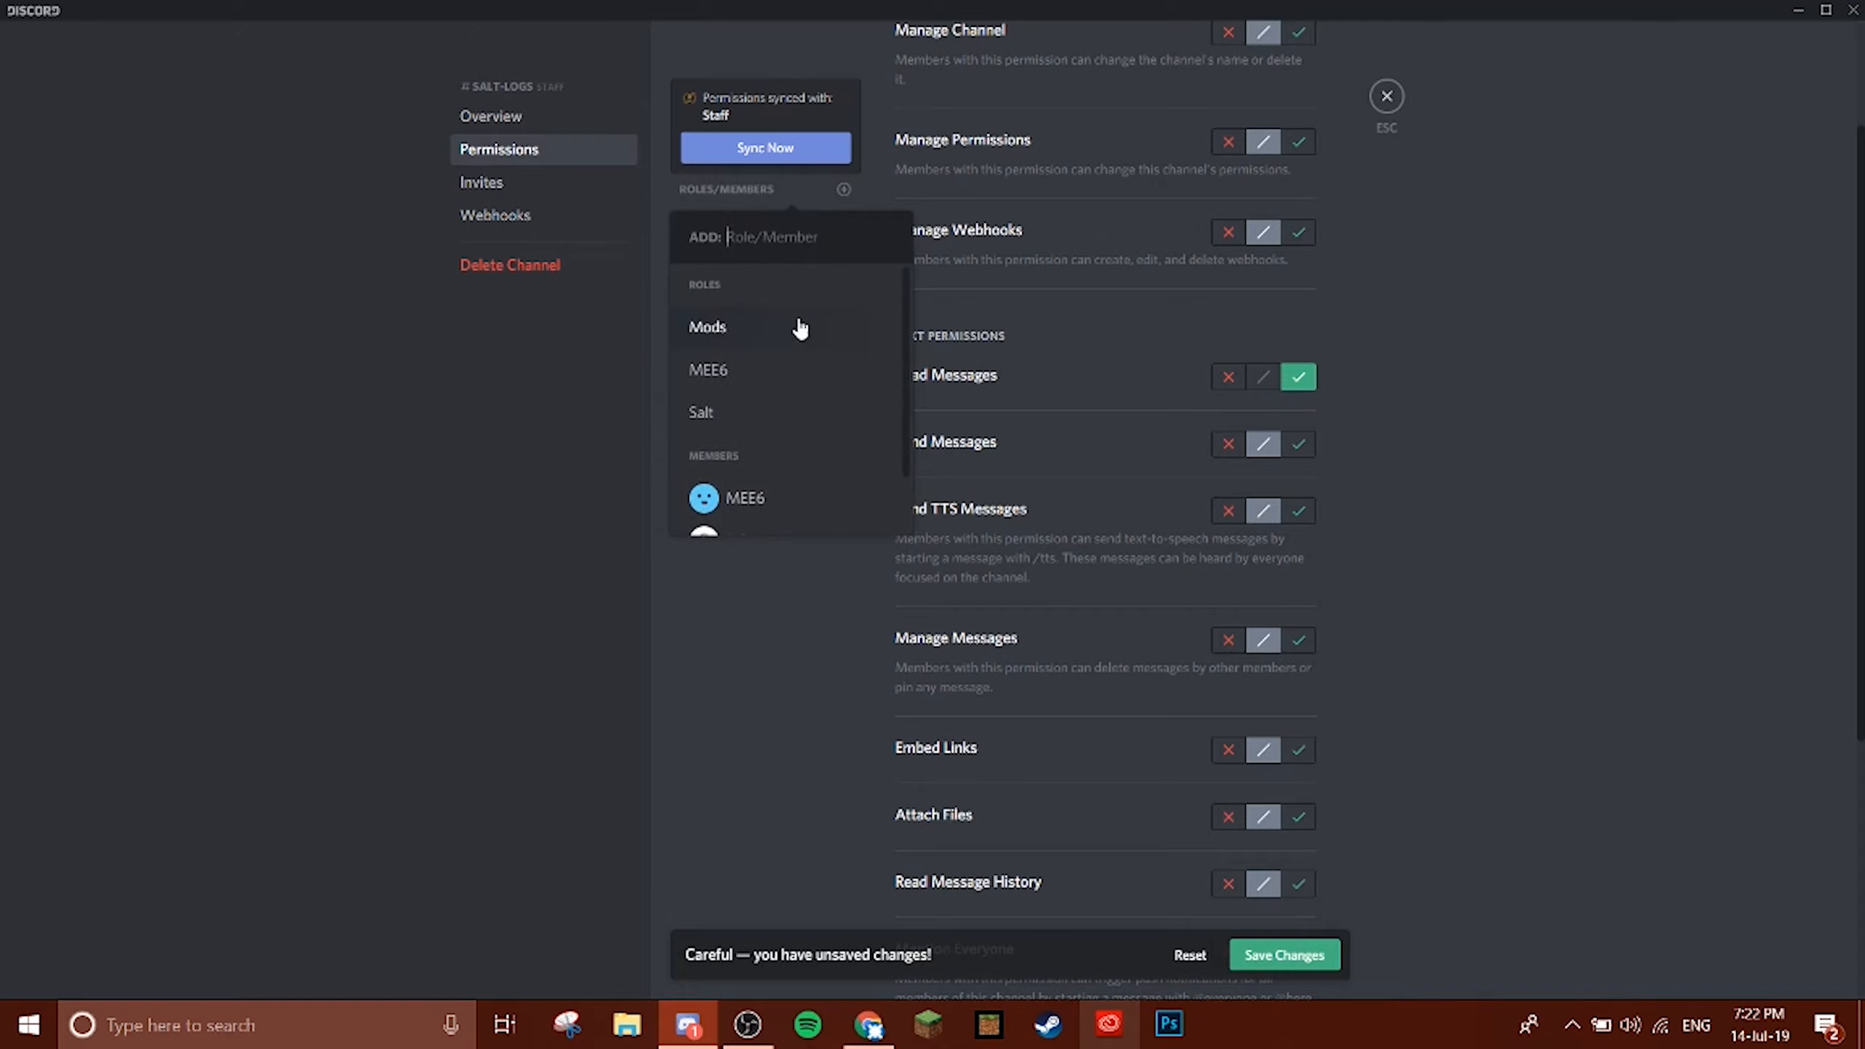
{"action": "left_click", "coordinate": [762, 338]}
{"action": "left_click", "coordinate": [1300, 378]}
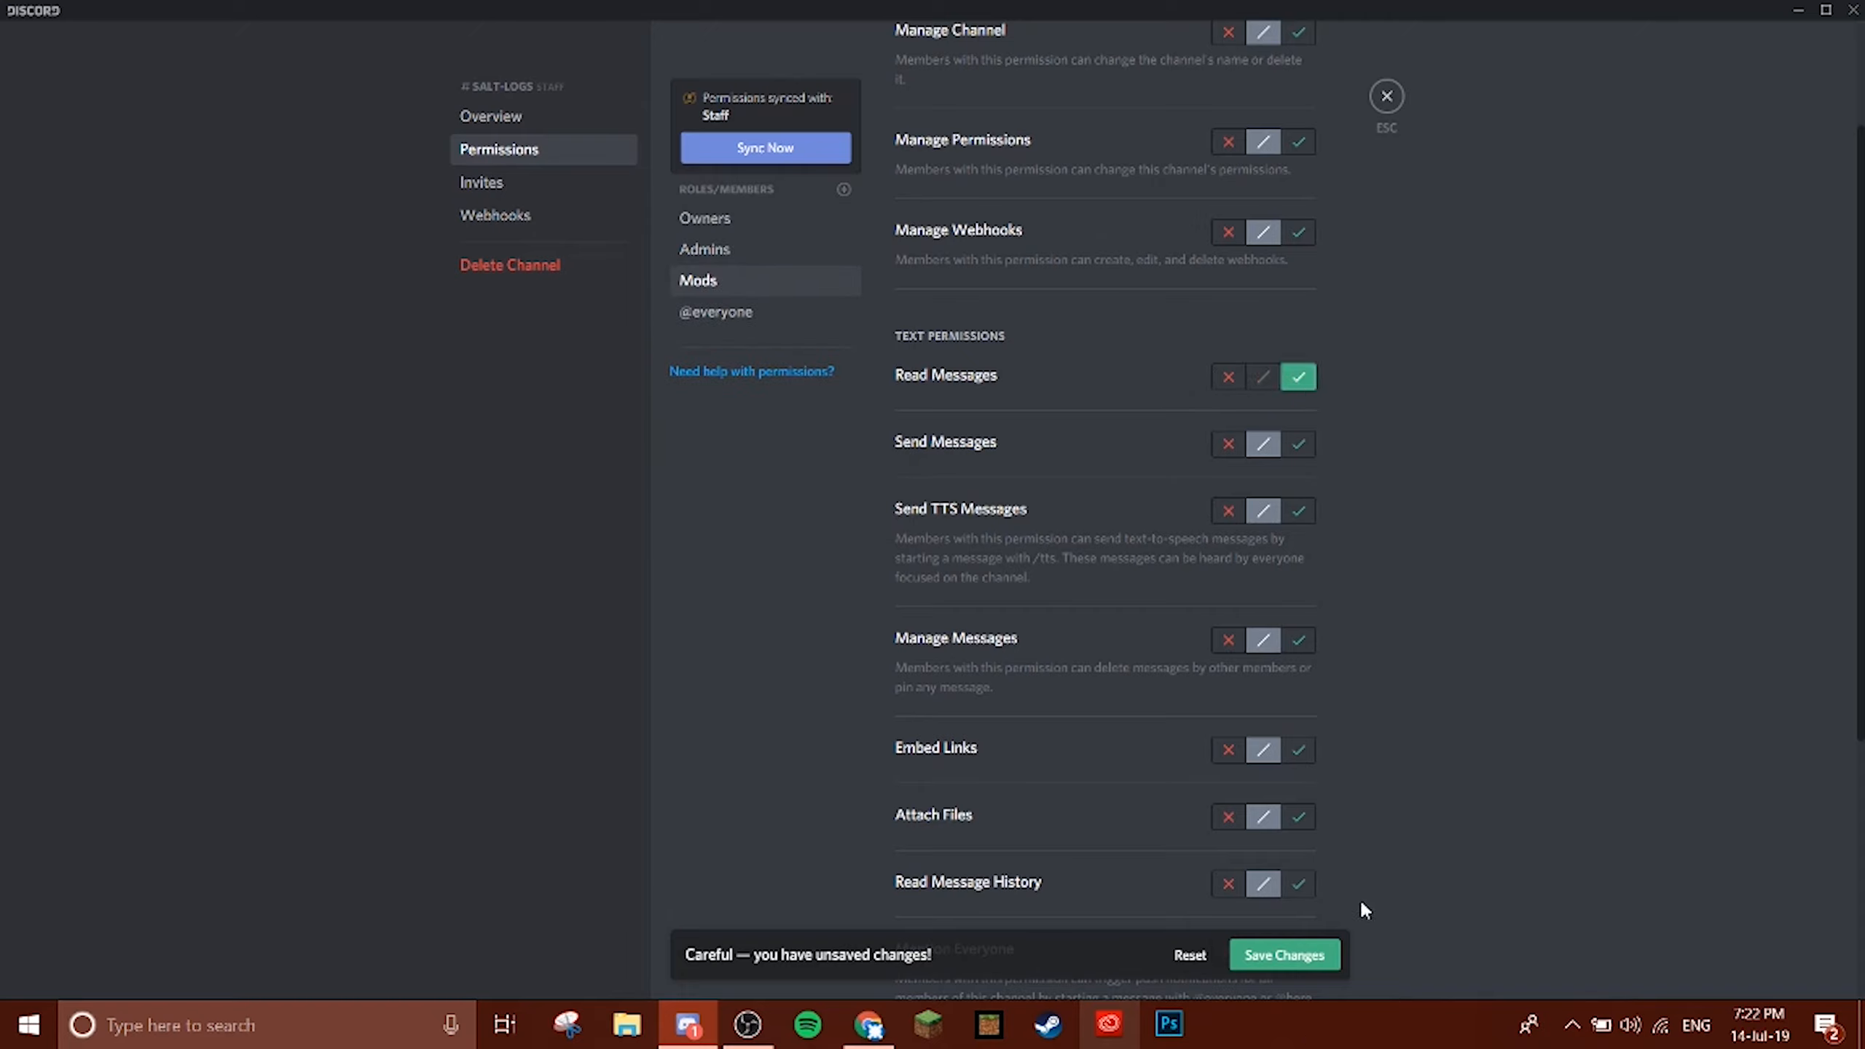
{"action": "left_click", "coordinate": [1289, 955]}
{"action": "left_click", "coordinate": [1384, 97]}
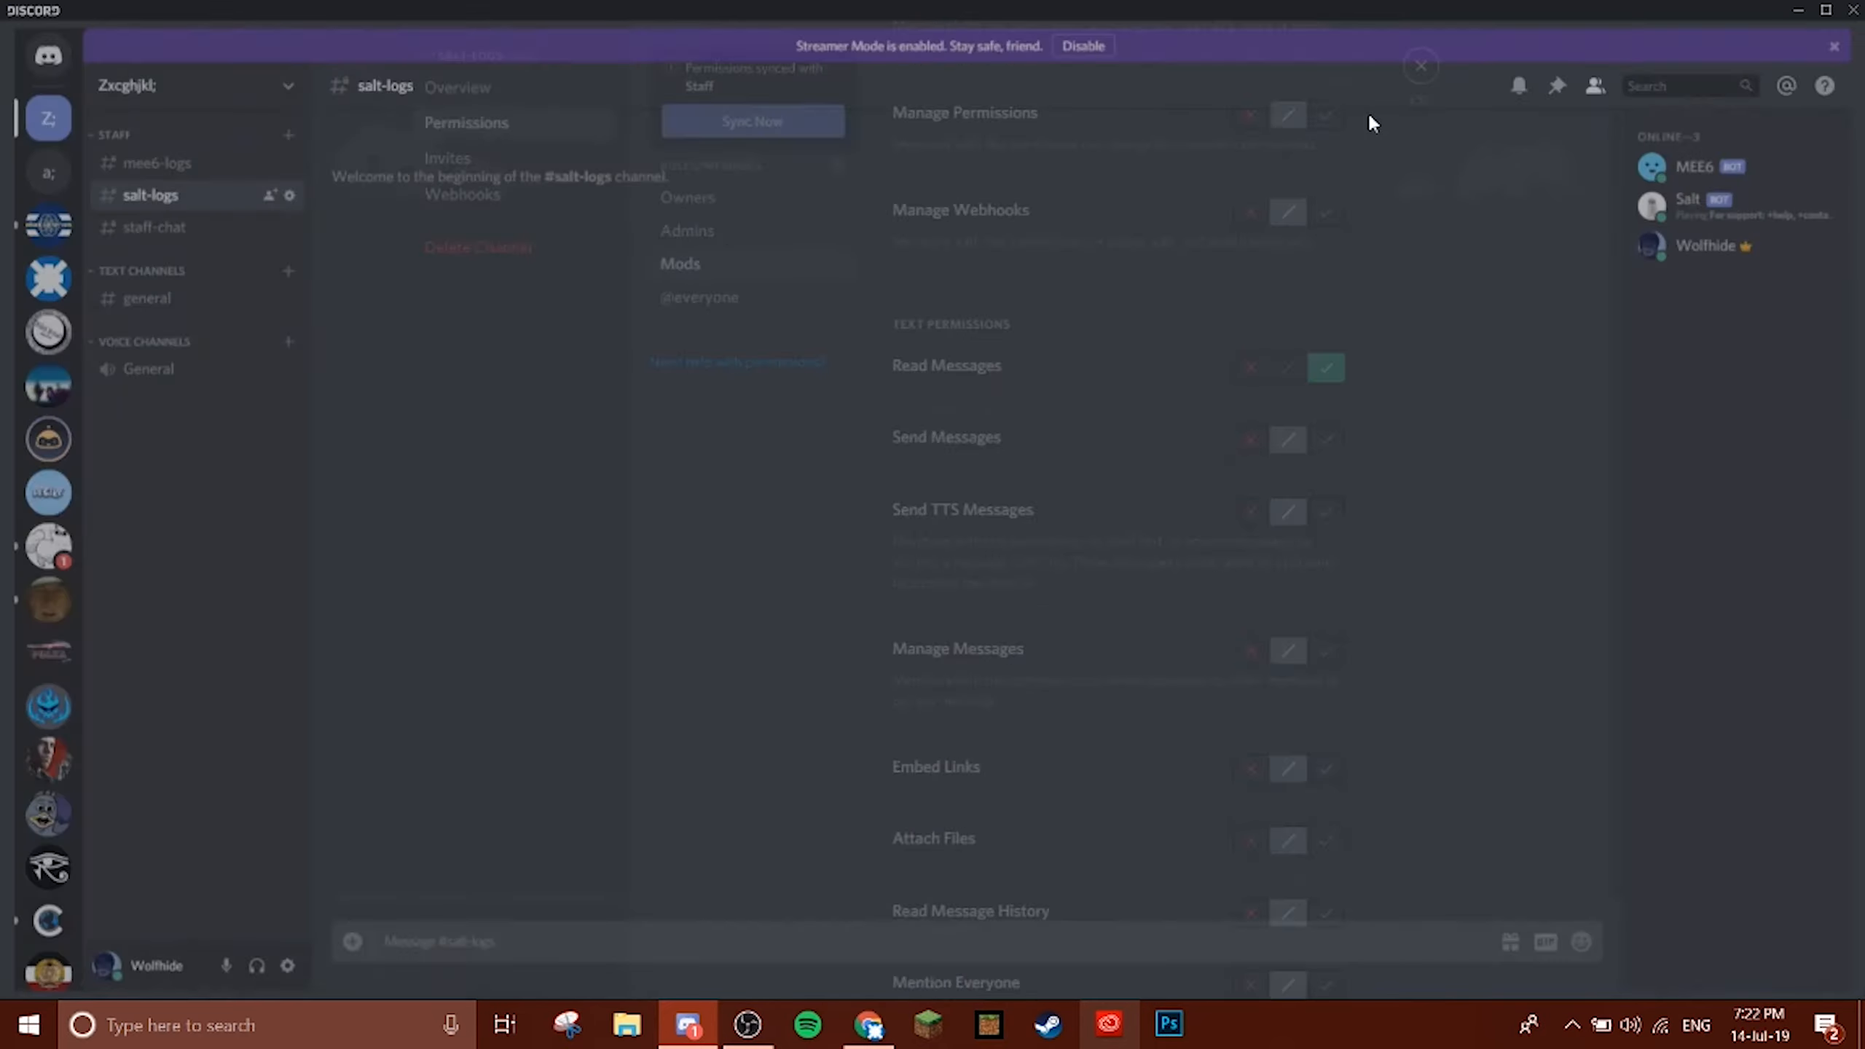
Examine the server's Create Channel and Create Category forms, cancelling each without creating anything.
{"action": "left_click", "coordinate": [277, 80]}
{"action": "left_click", "coordinate": [206, 241]}
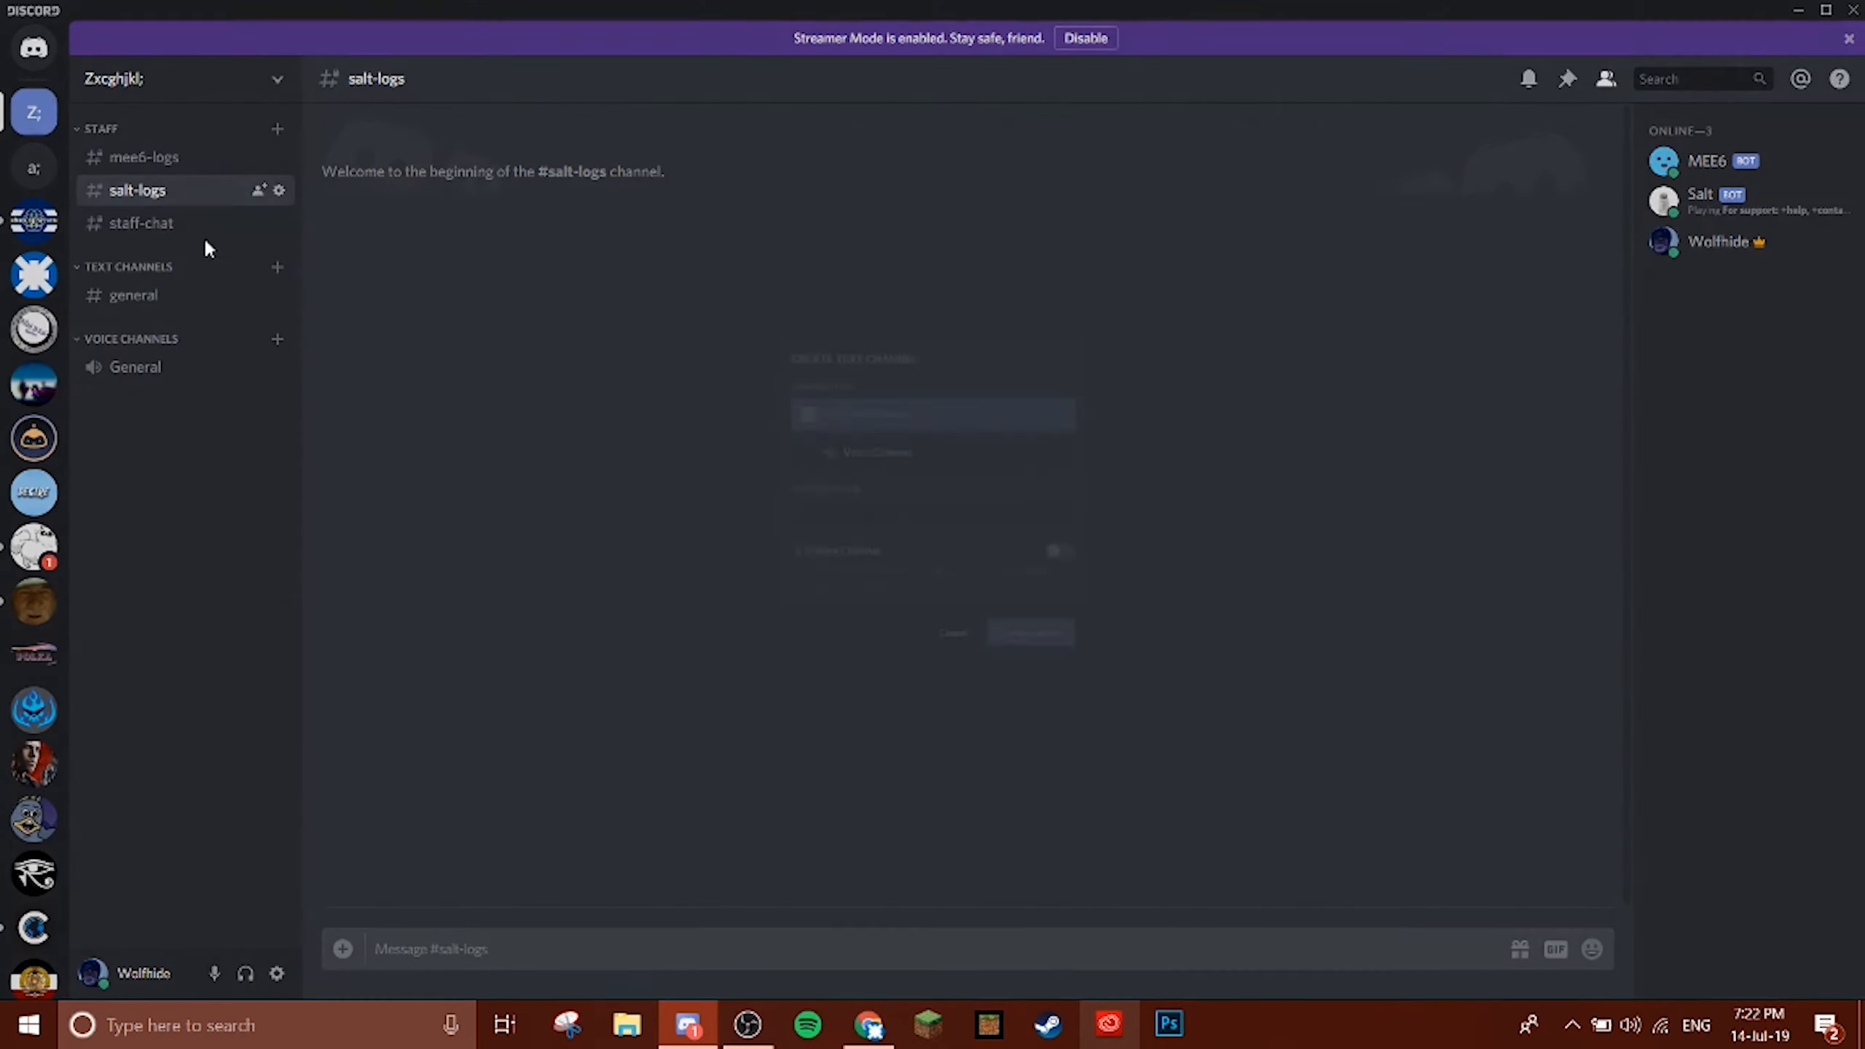
{"action": "left_click", "coordinate": [951, 682]}
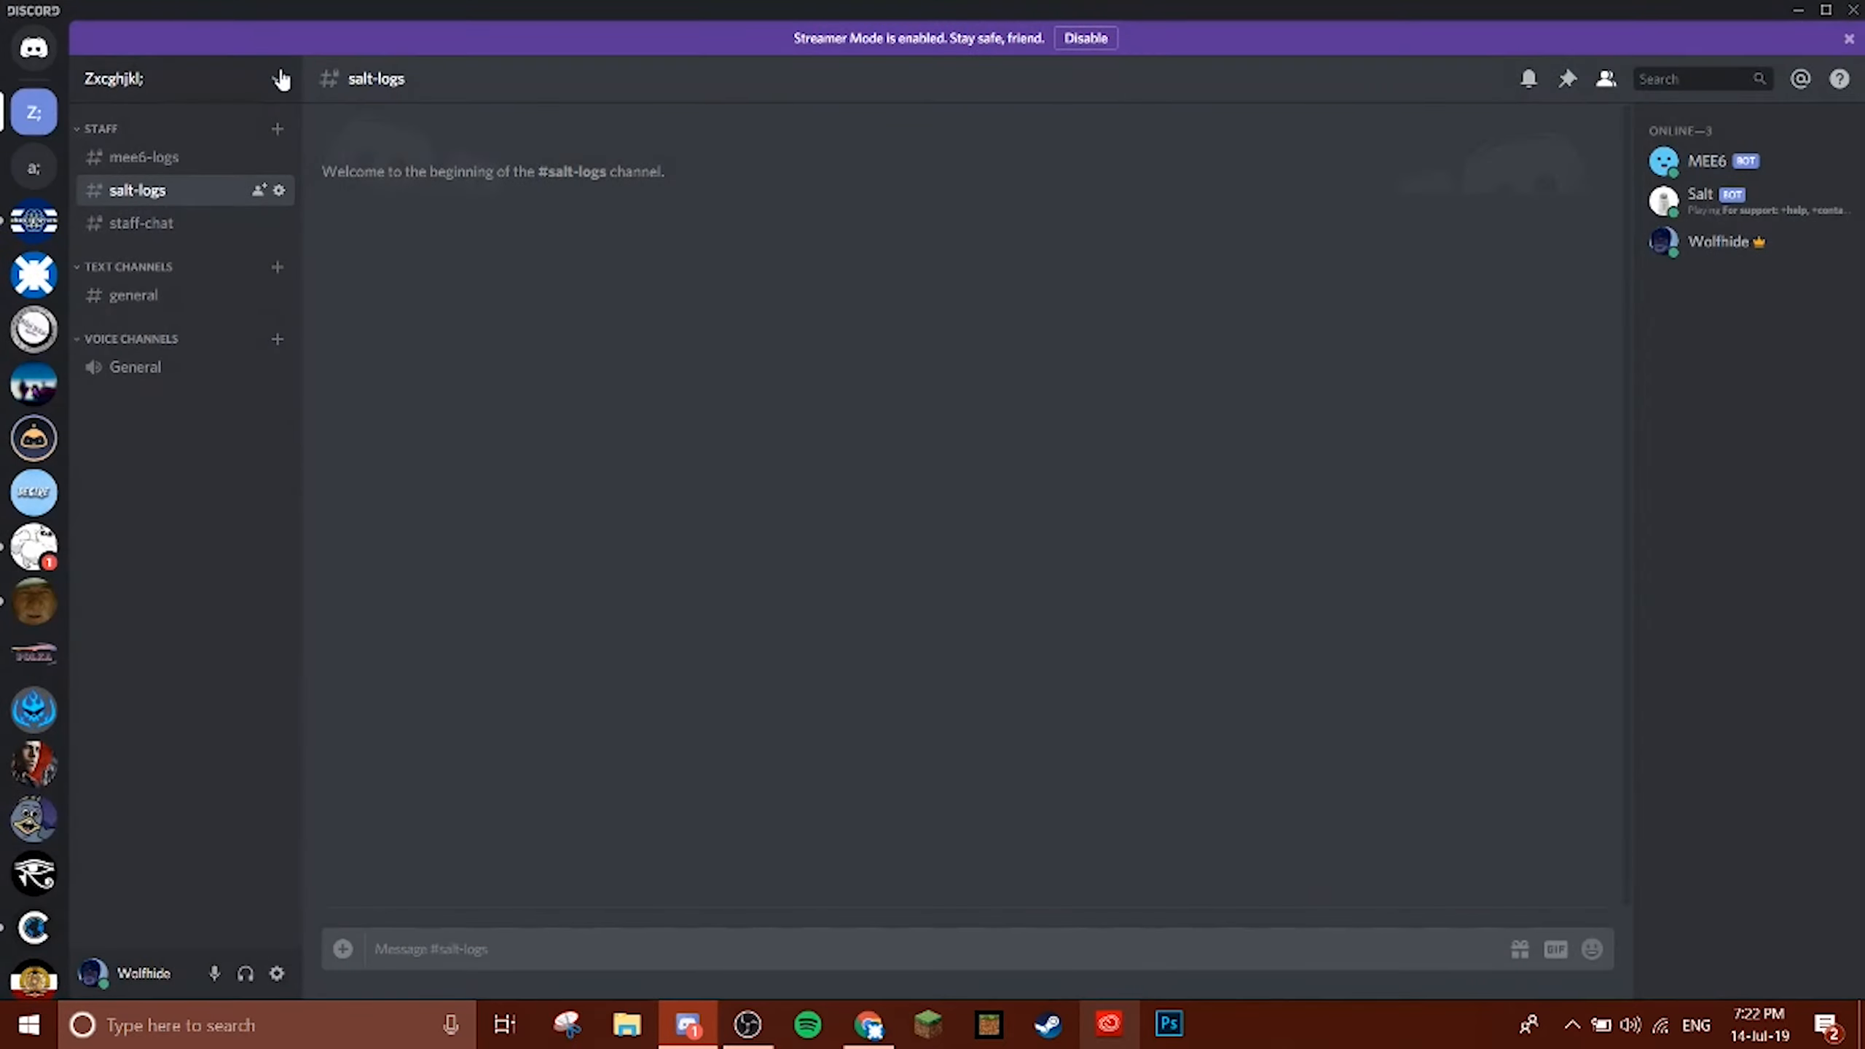
{"action": "left_click", "coordinate": [279, 78]}
{"action": "left_click", "coordinate": [218, 277]}
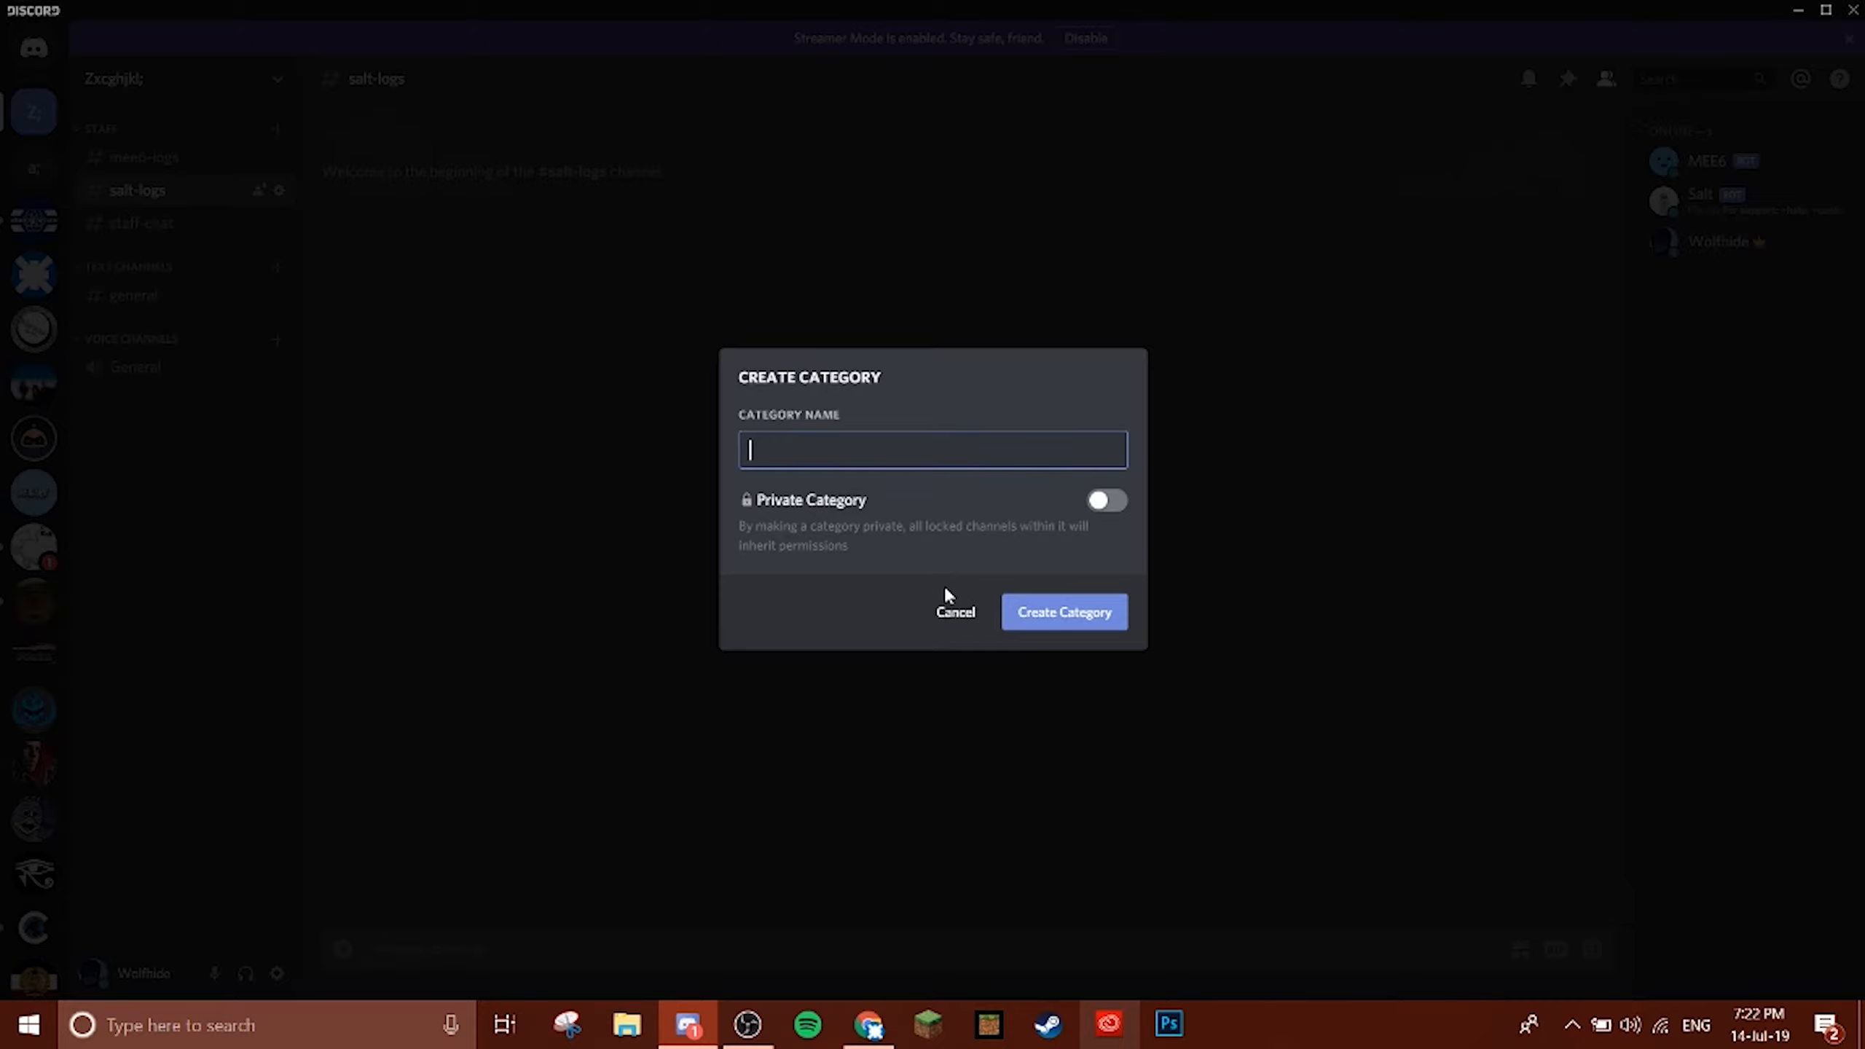
{"action": "left_click", "coordinate": [952, 612]}
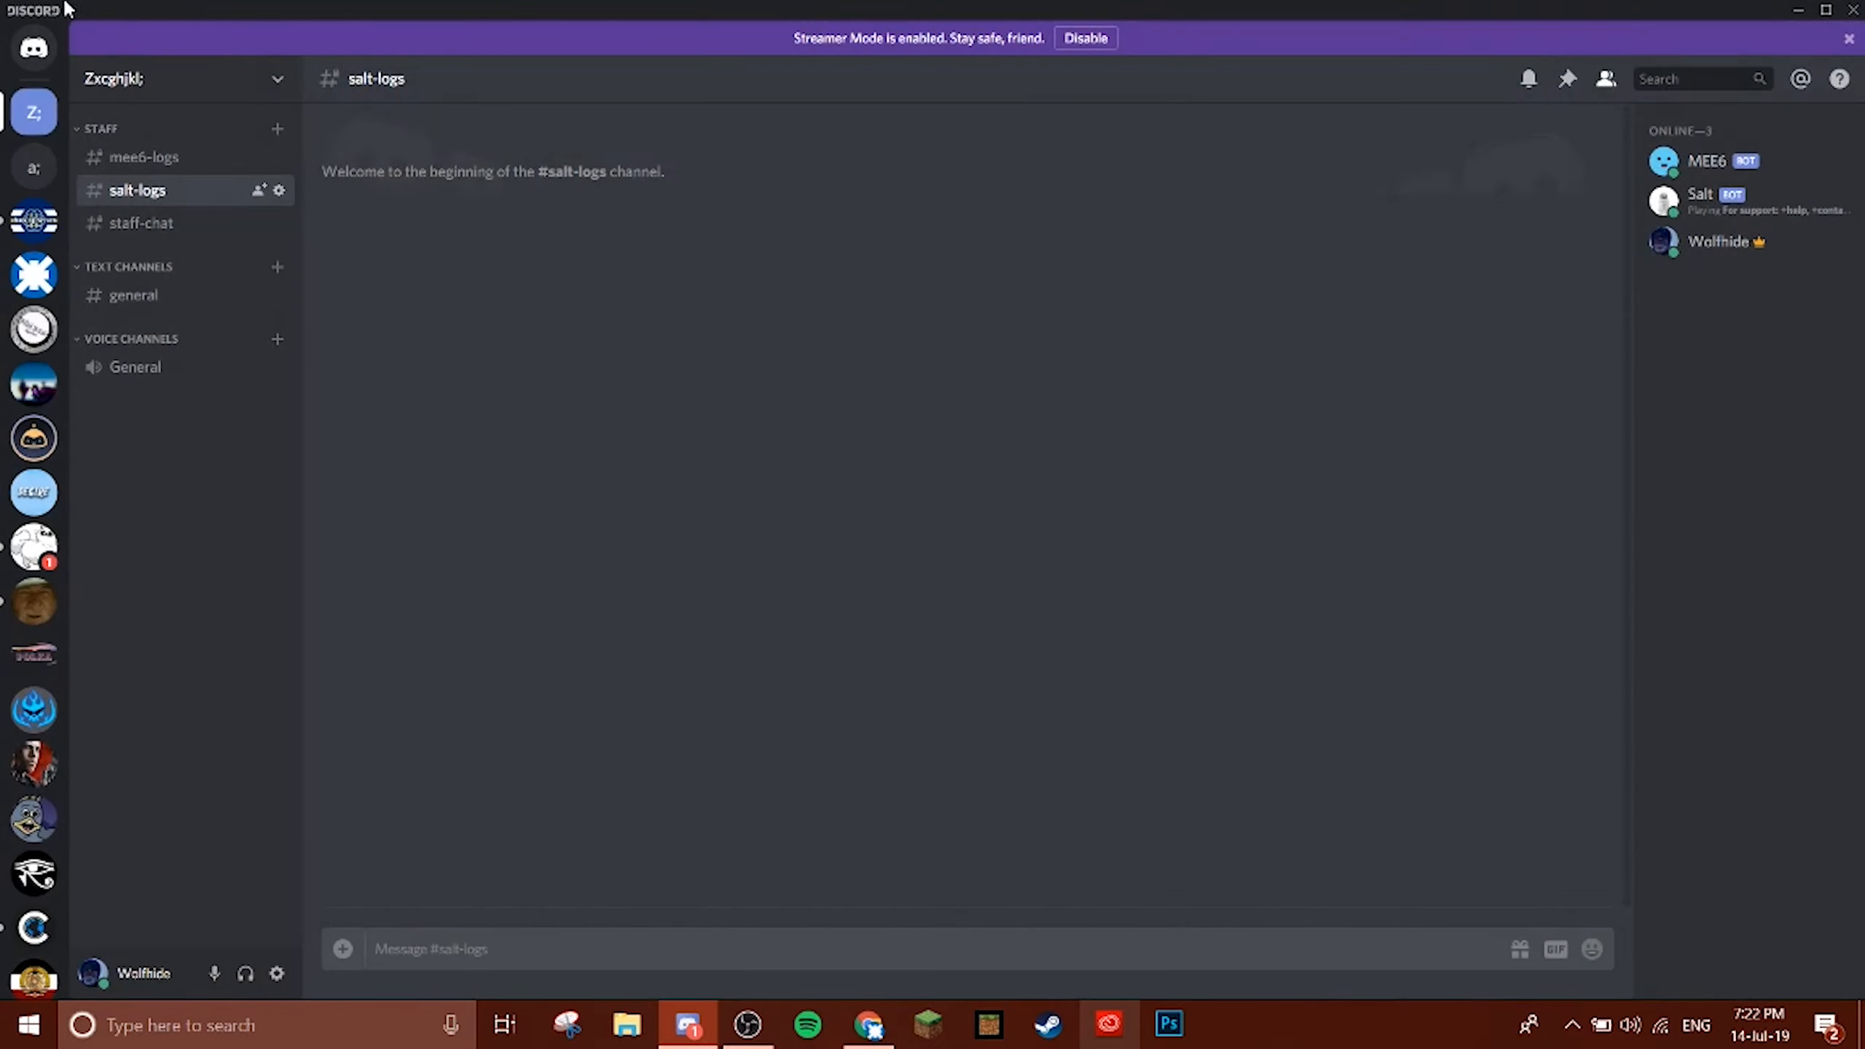
{"action": "left_click", "coordinate": [276, 79]}
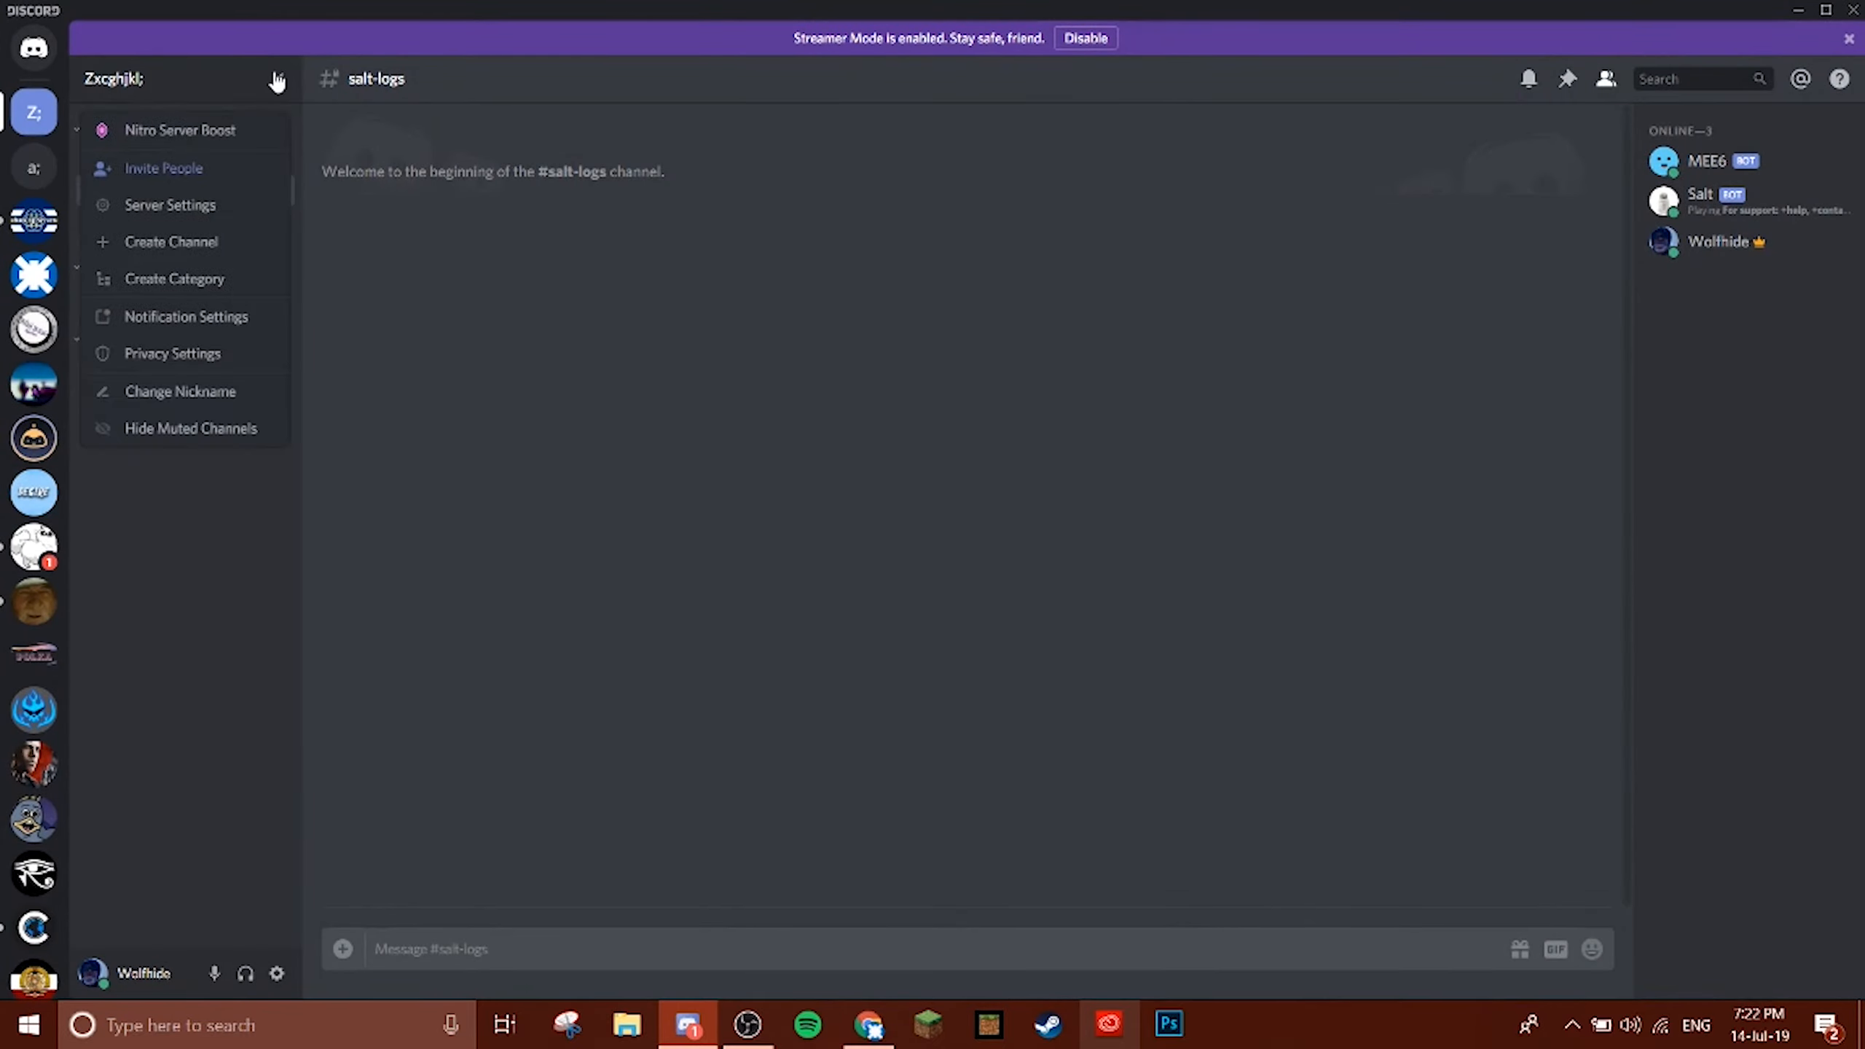
{"action": "left_click", "coordinate": [812, 531]}
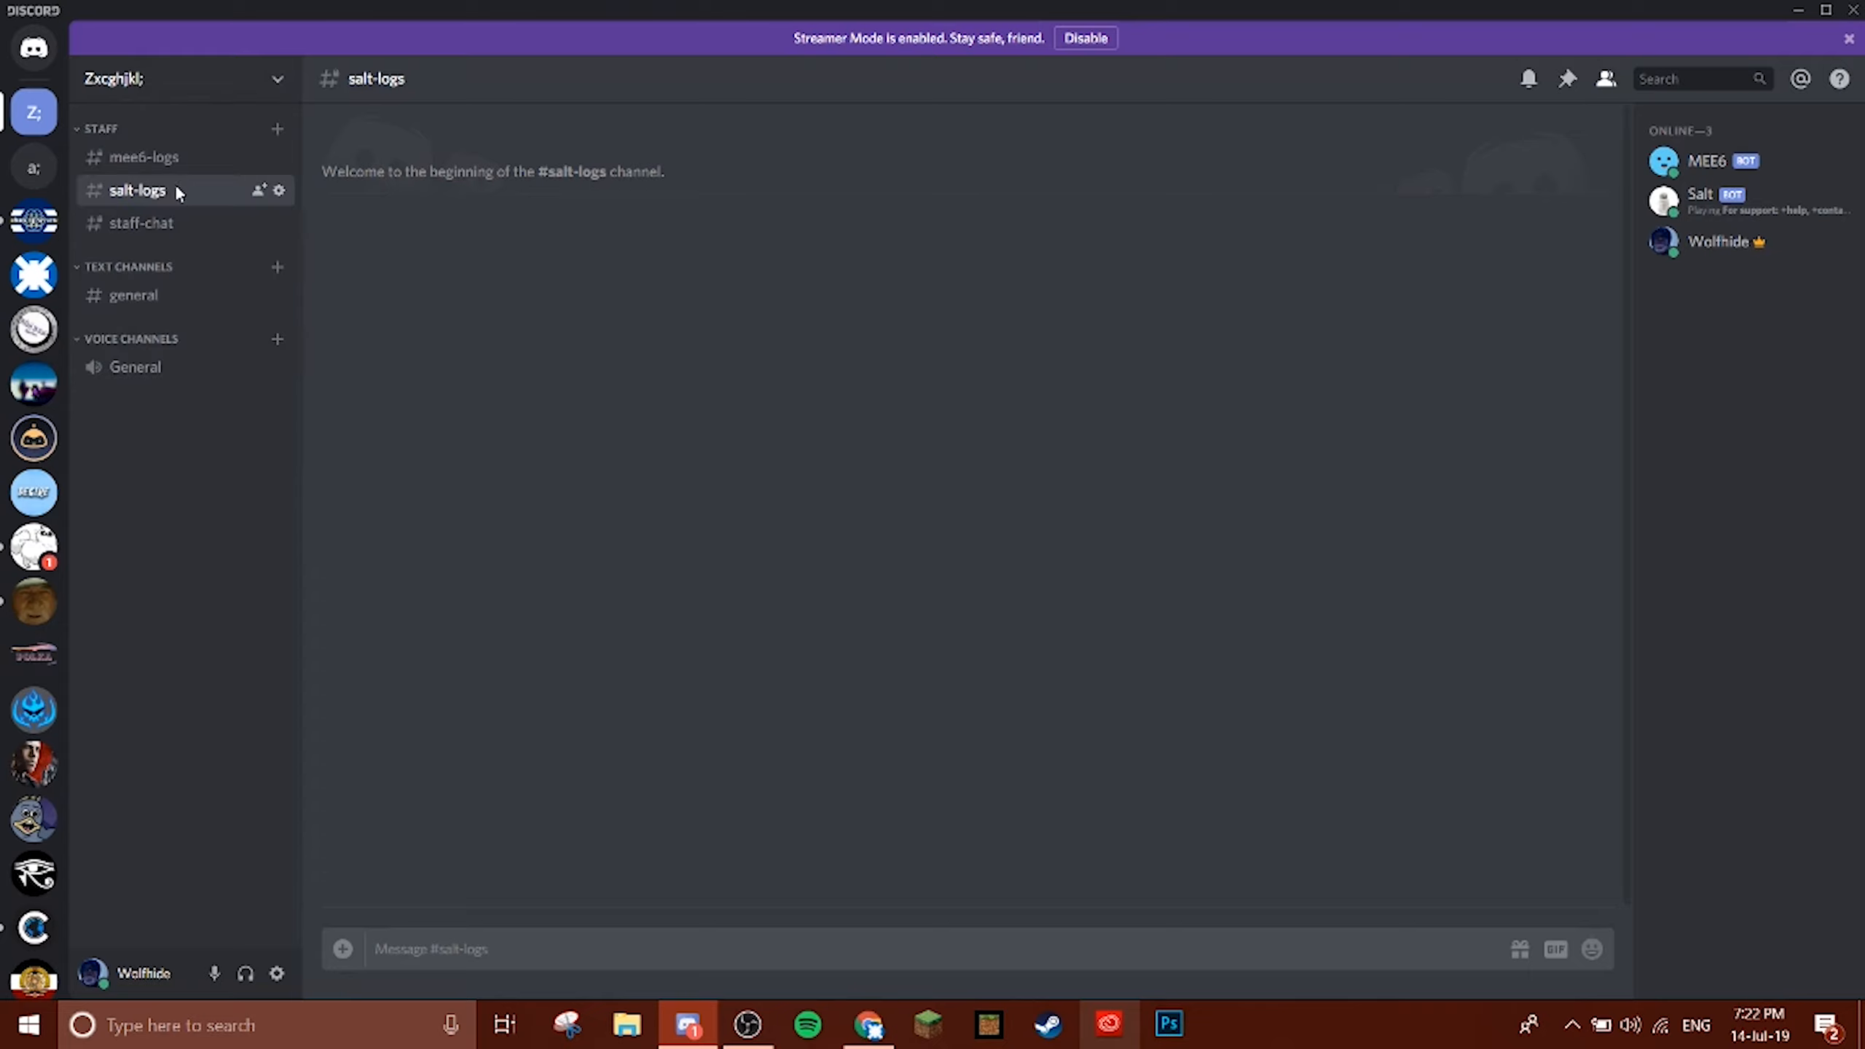
{"action": "type", "text": "+ban @mee"}
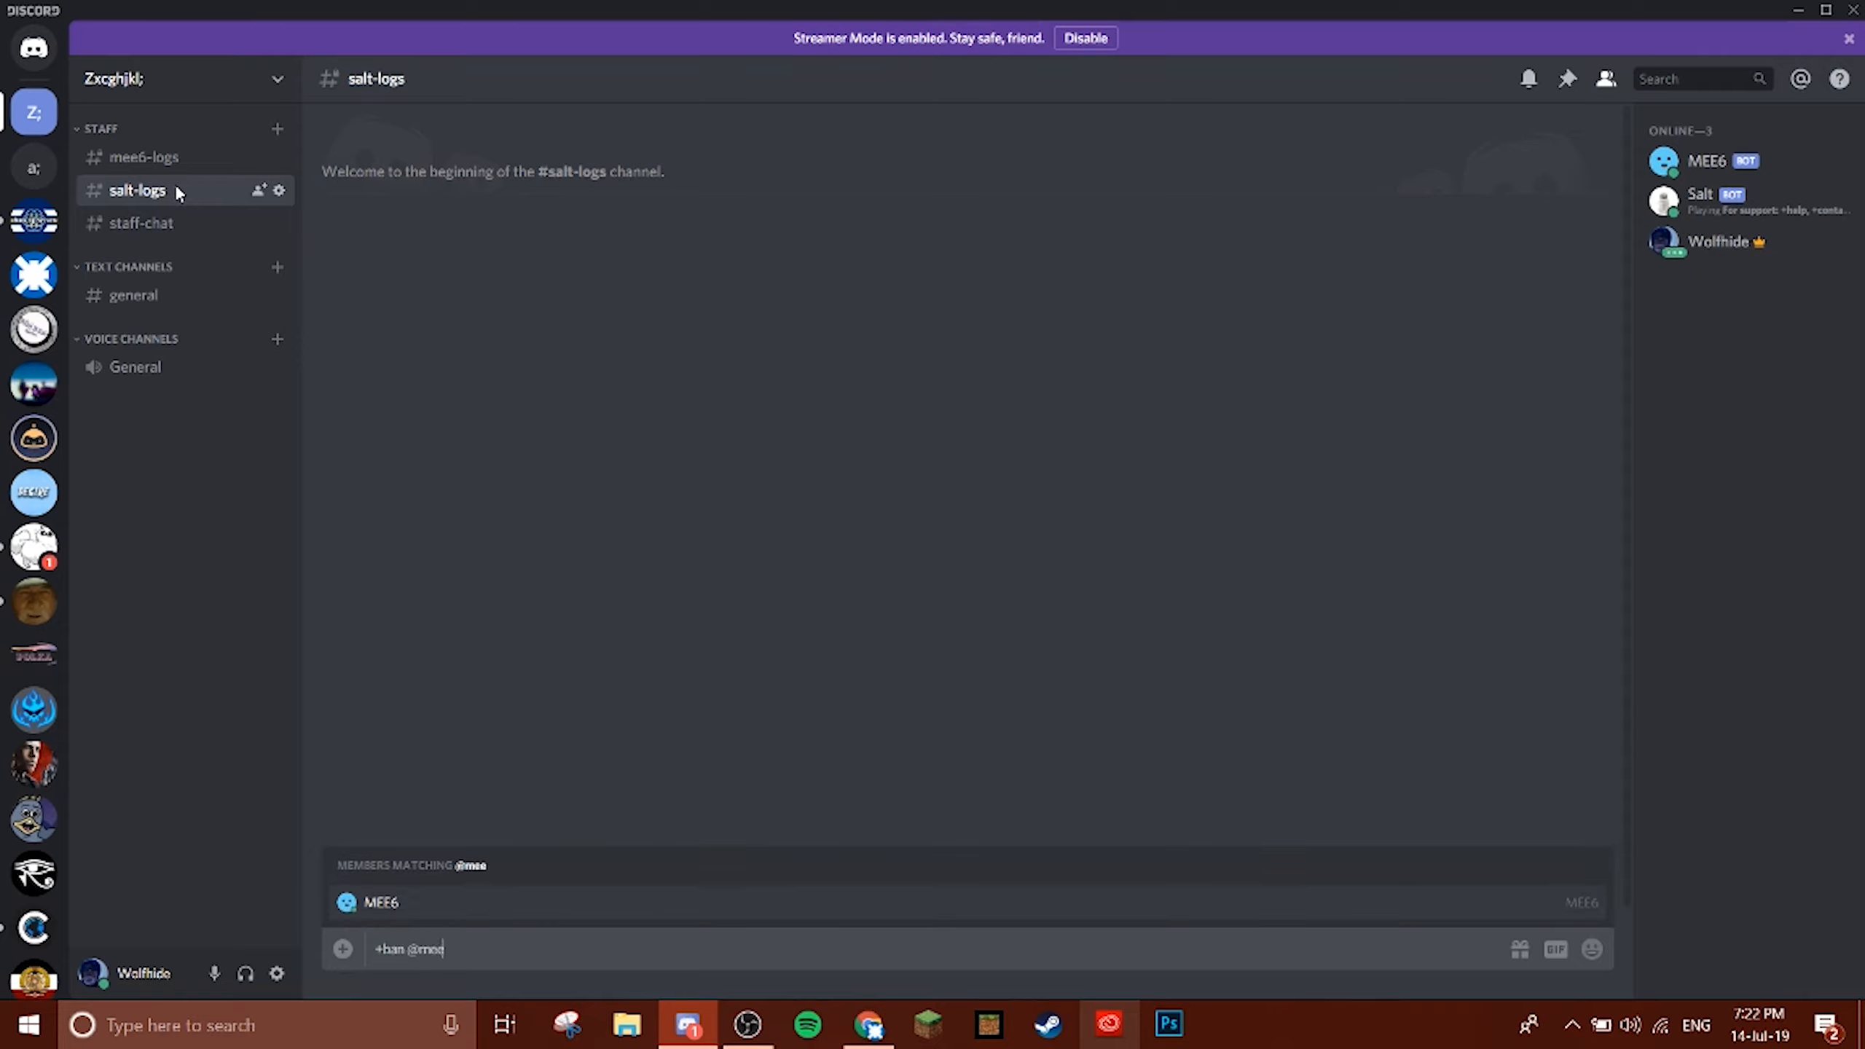
{"action": "key", "text": "ctrl+a"}
{"action": "key", "text": "BackSpace"}
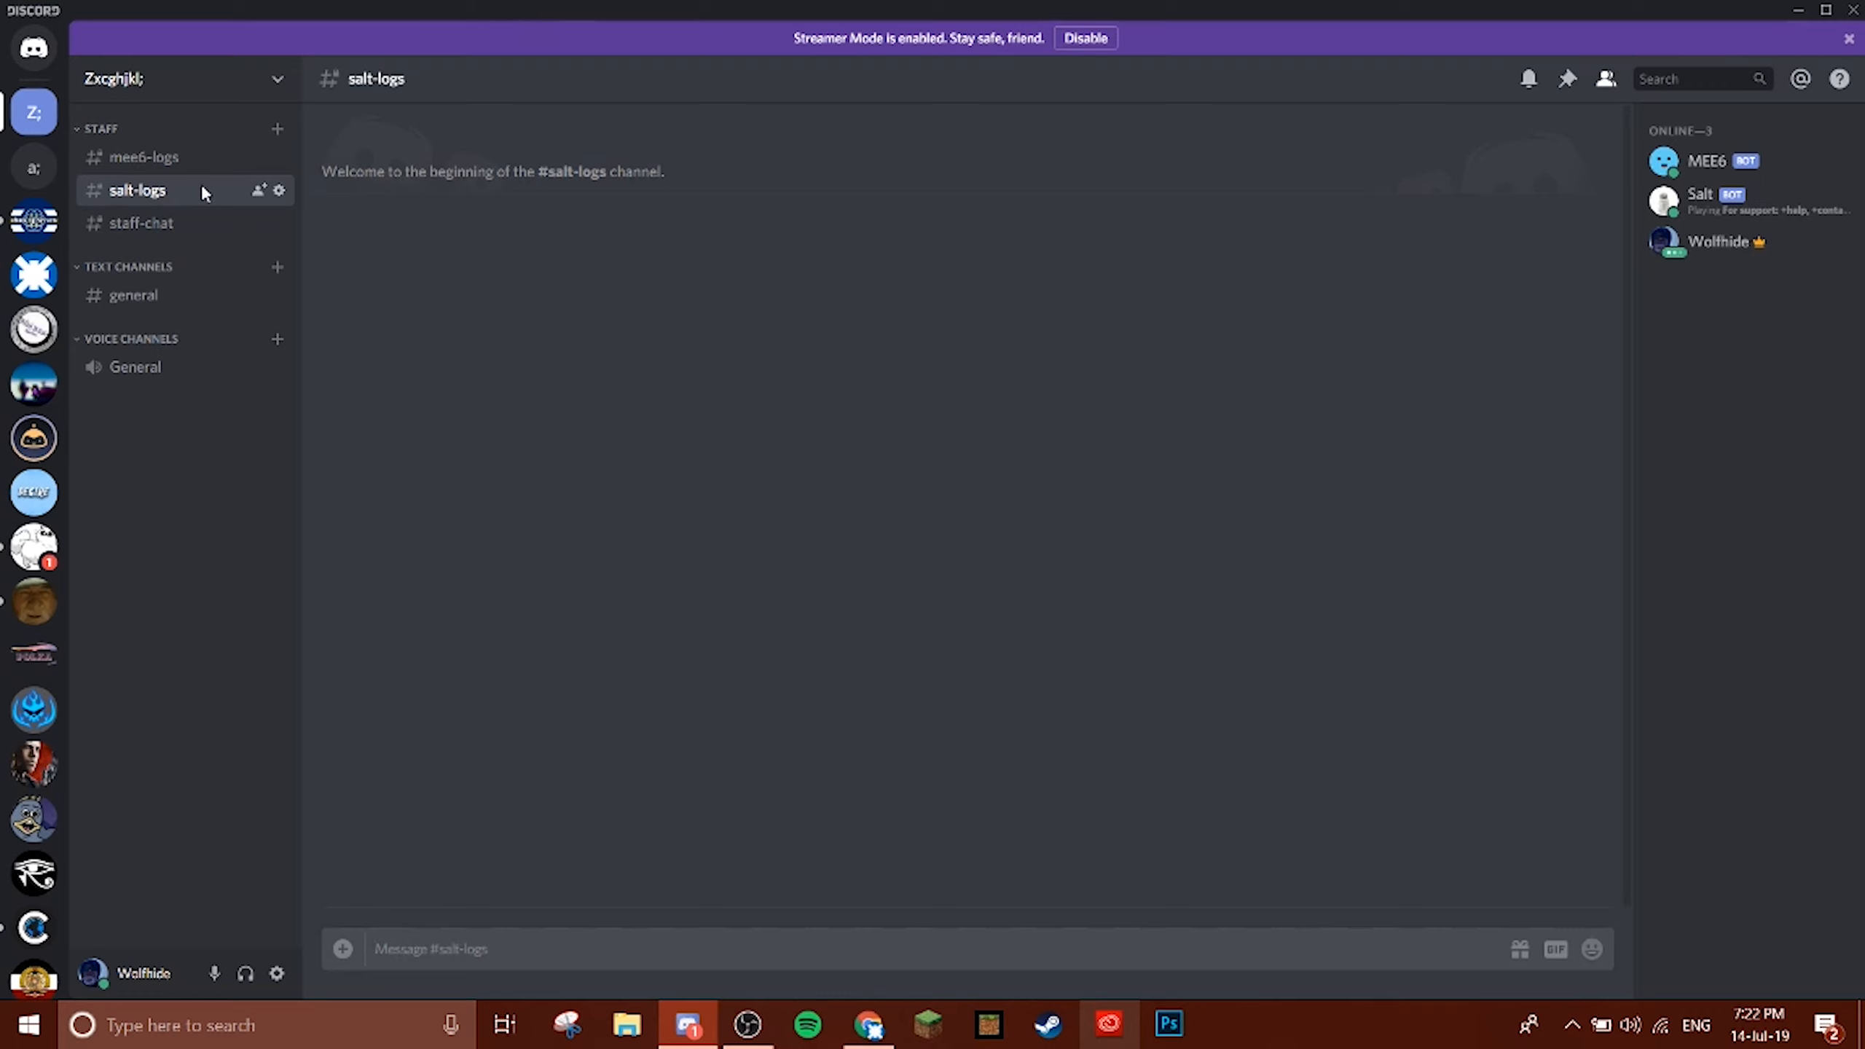
{"action": "left_click", "coordinate": [868, 1025]}
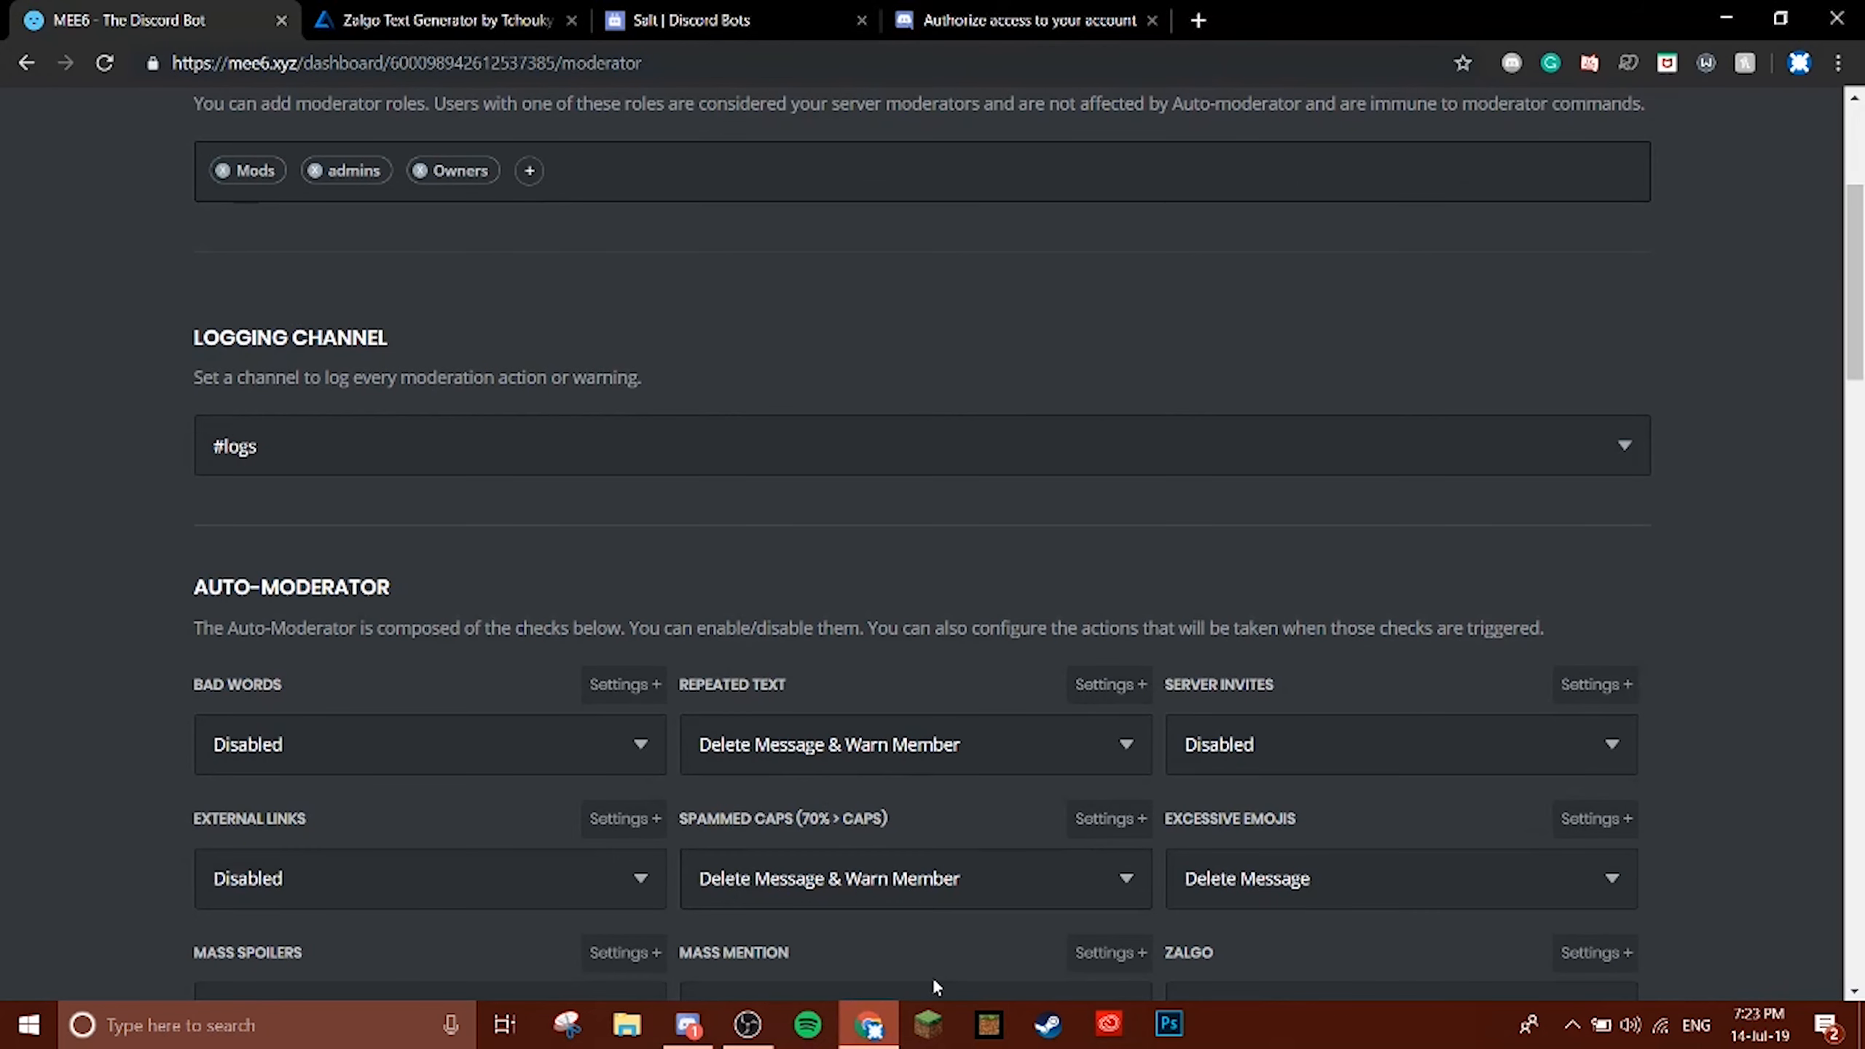
{"action": "left_click", "coordinate": [688, 1025]}
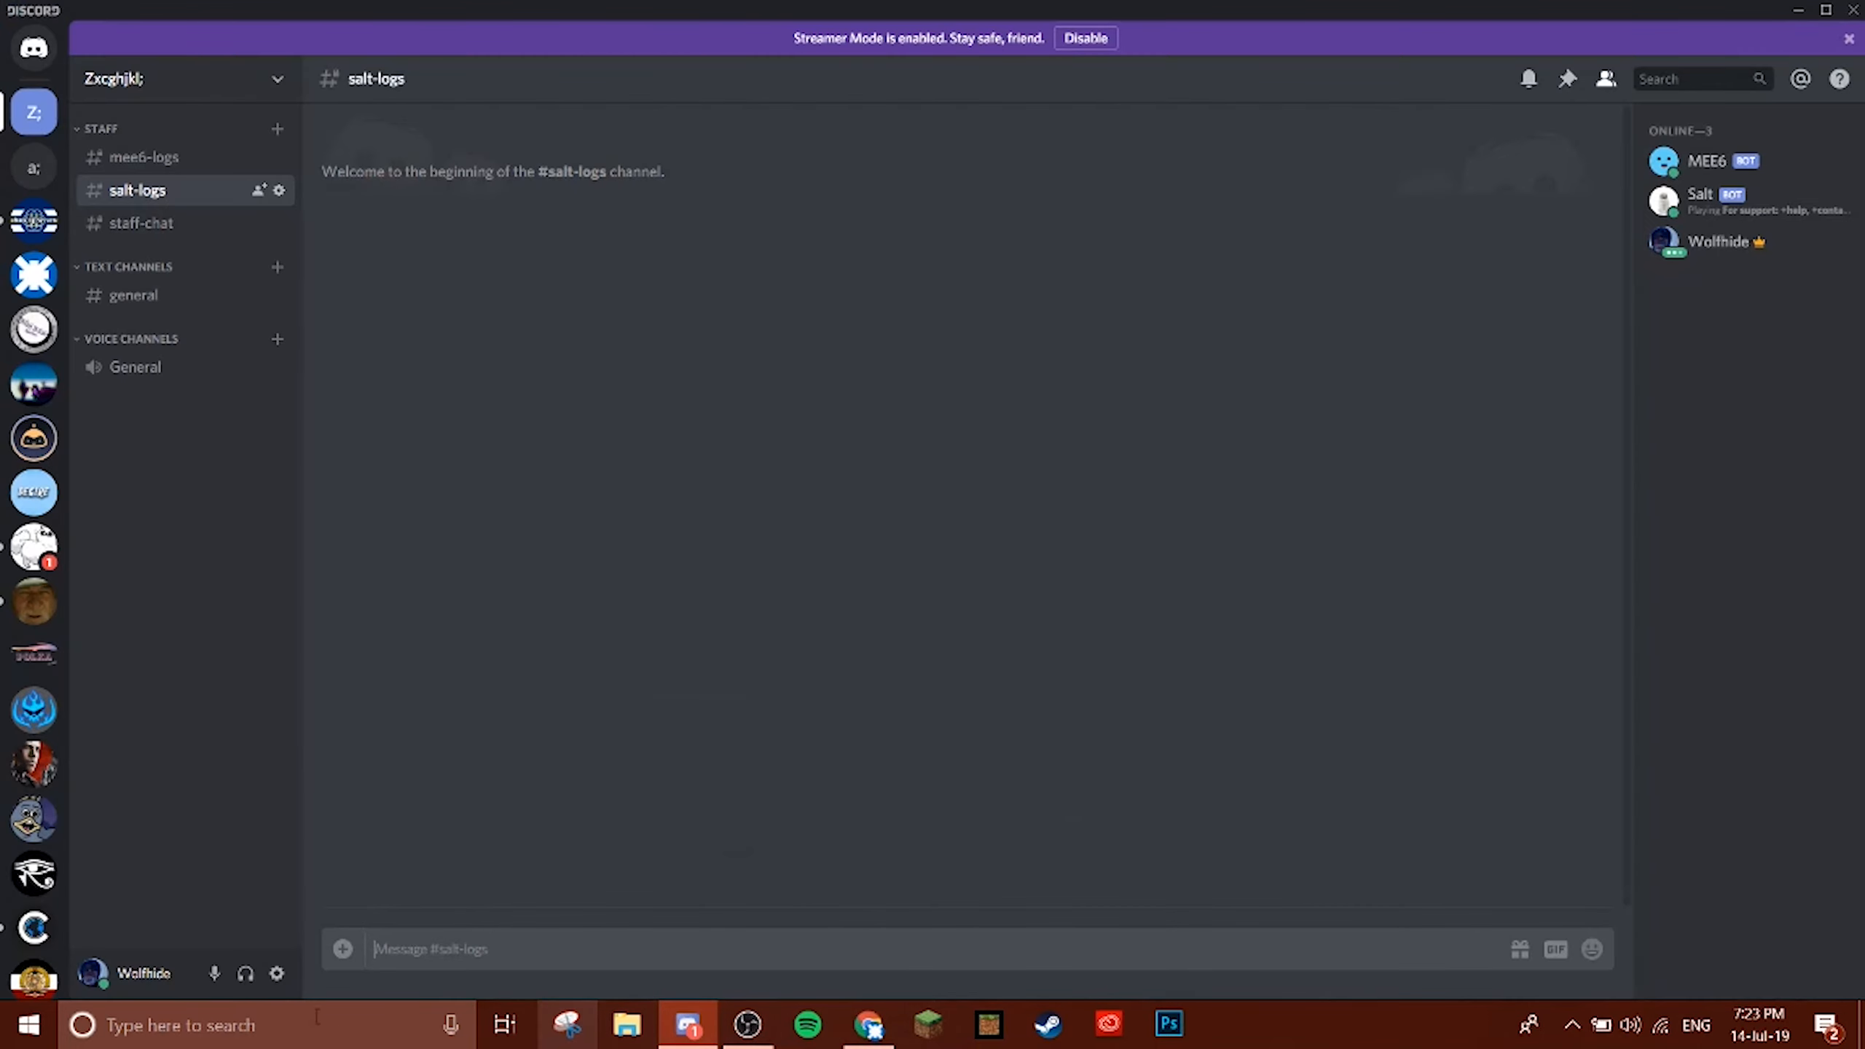
Find and open Microsoft Edge, and load discord.com in it.
{"action": "left_click", "coordinate": [261, 1029]}
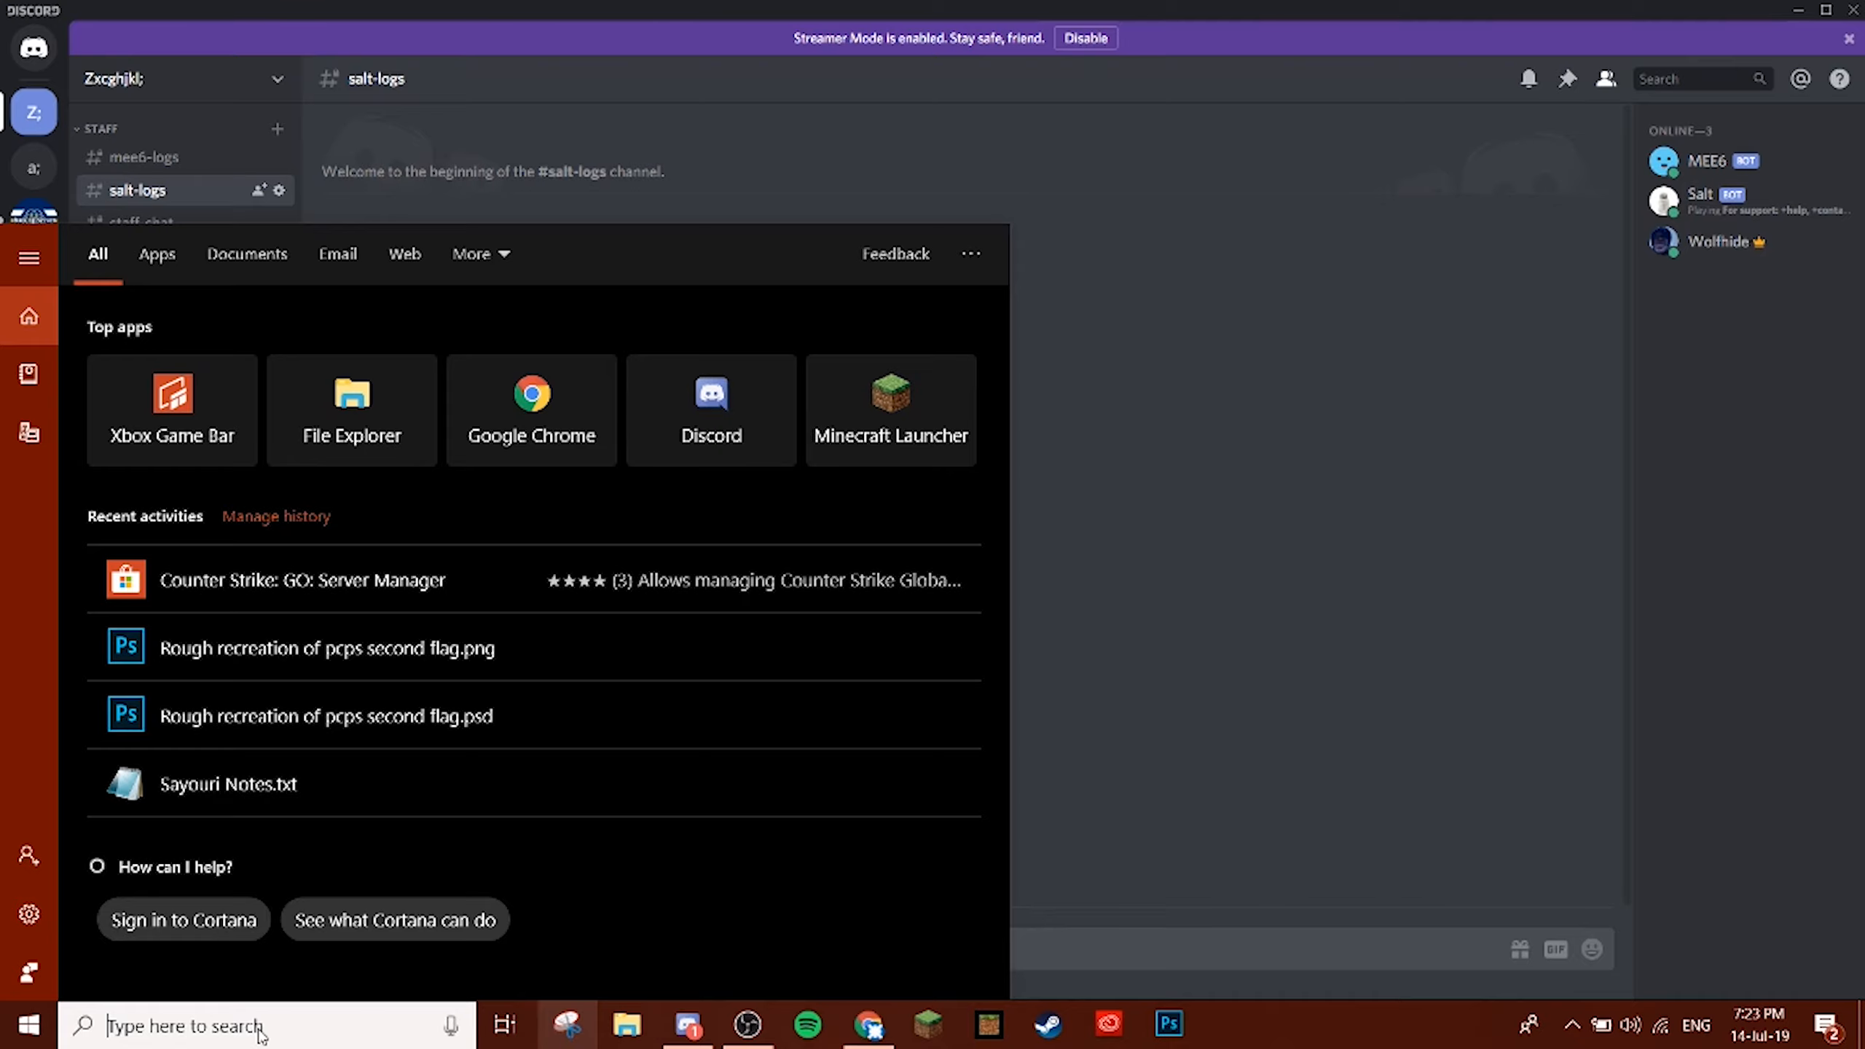
{"action": "type", "text": "edge"}
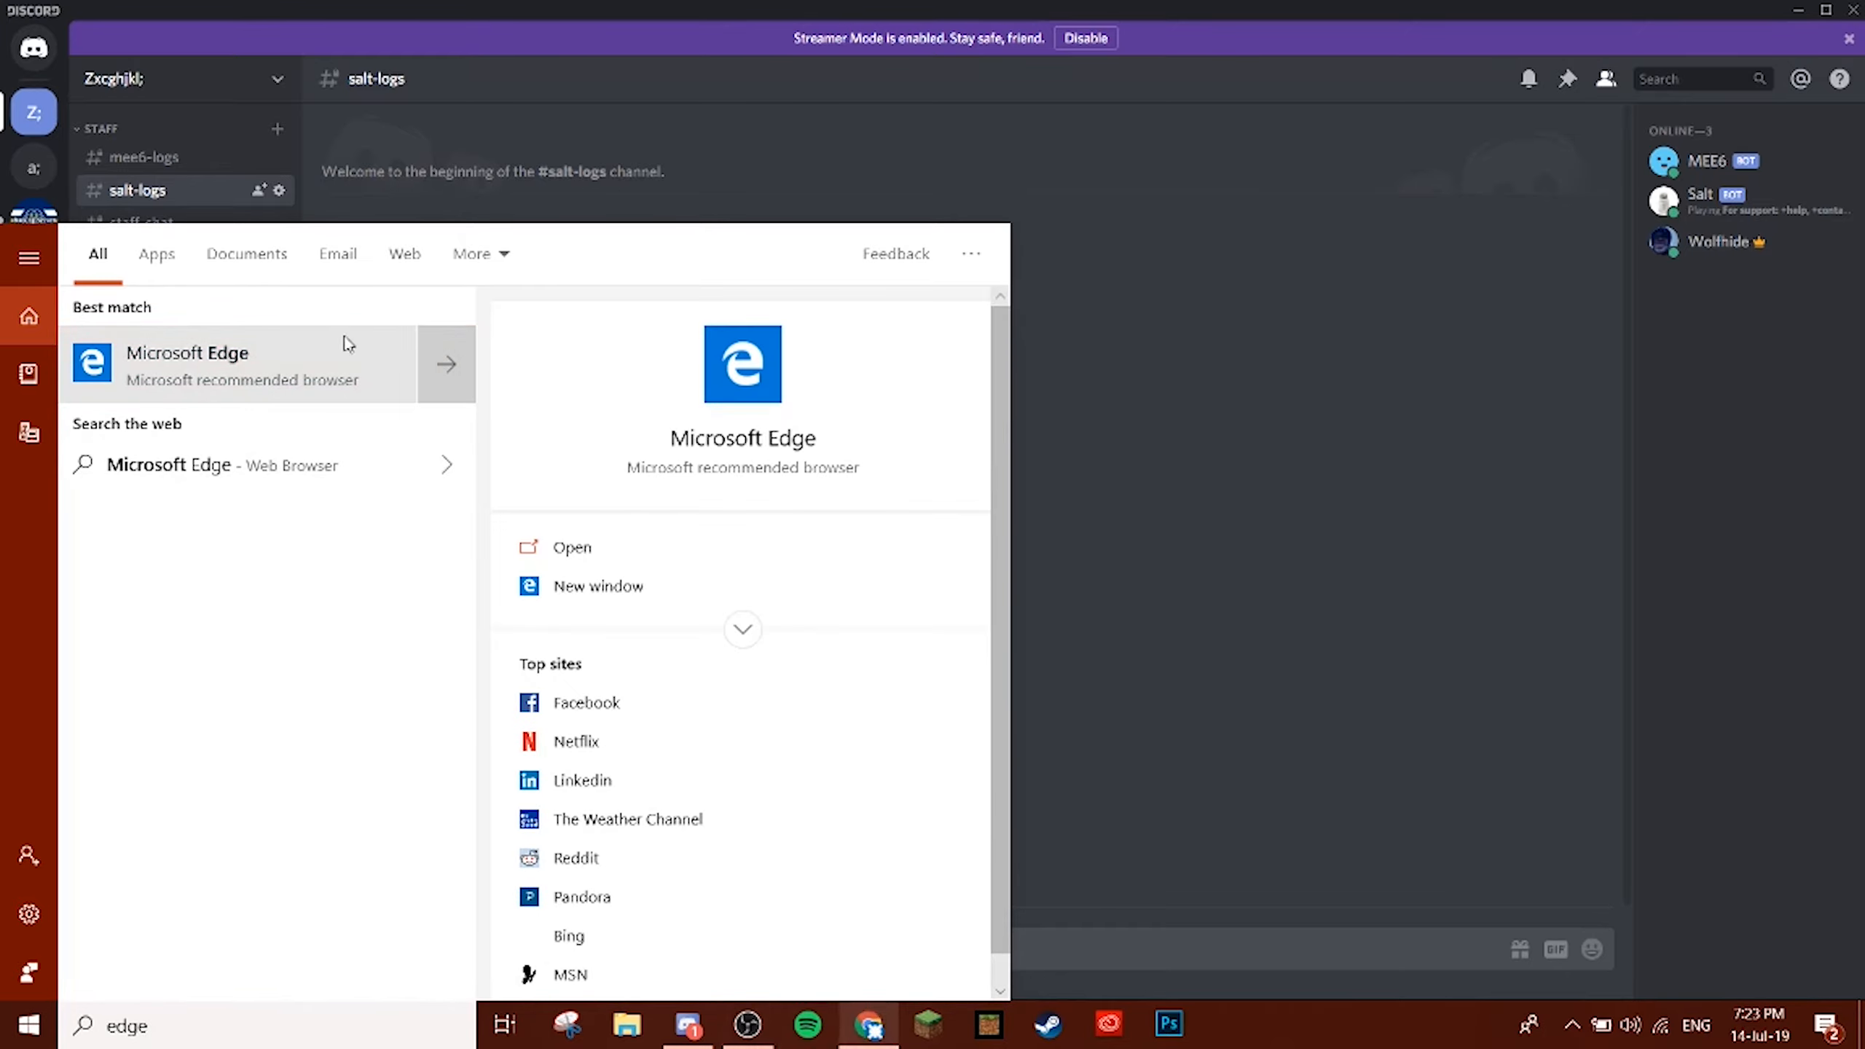
{"action": "left_click", "coordinate": [432, 364]}
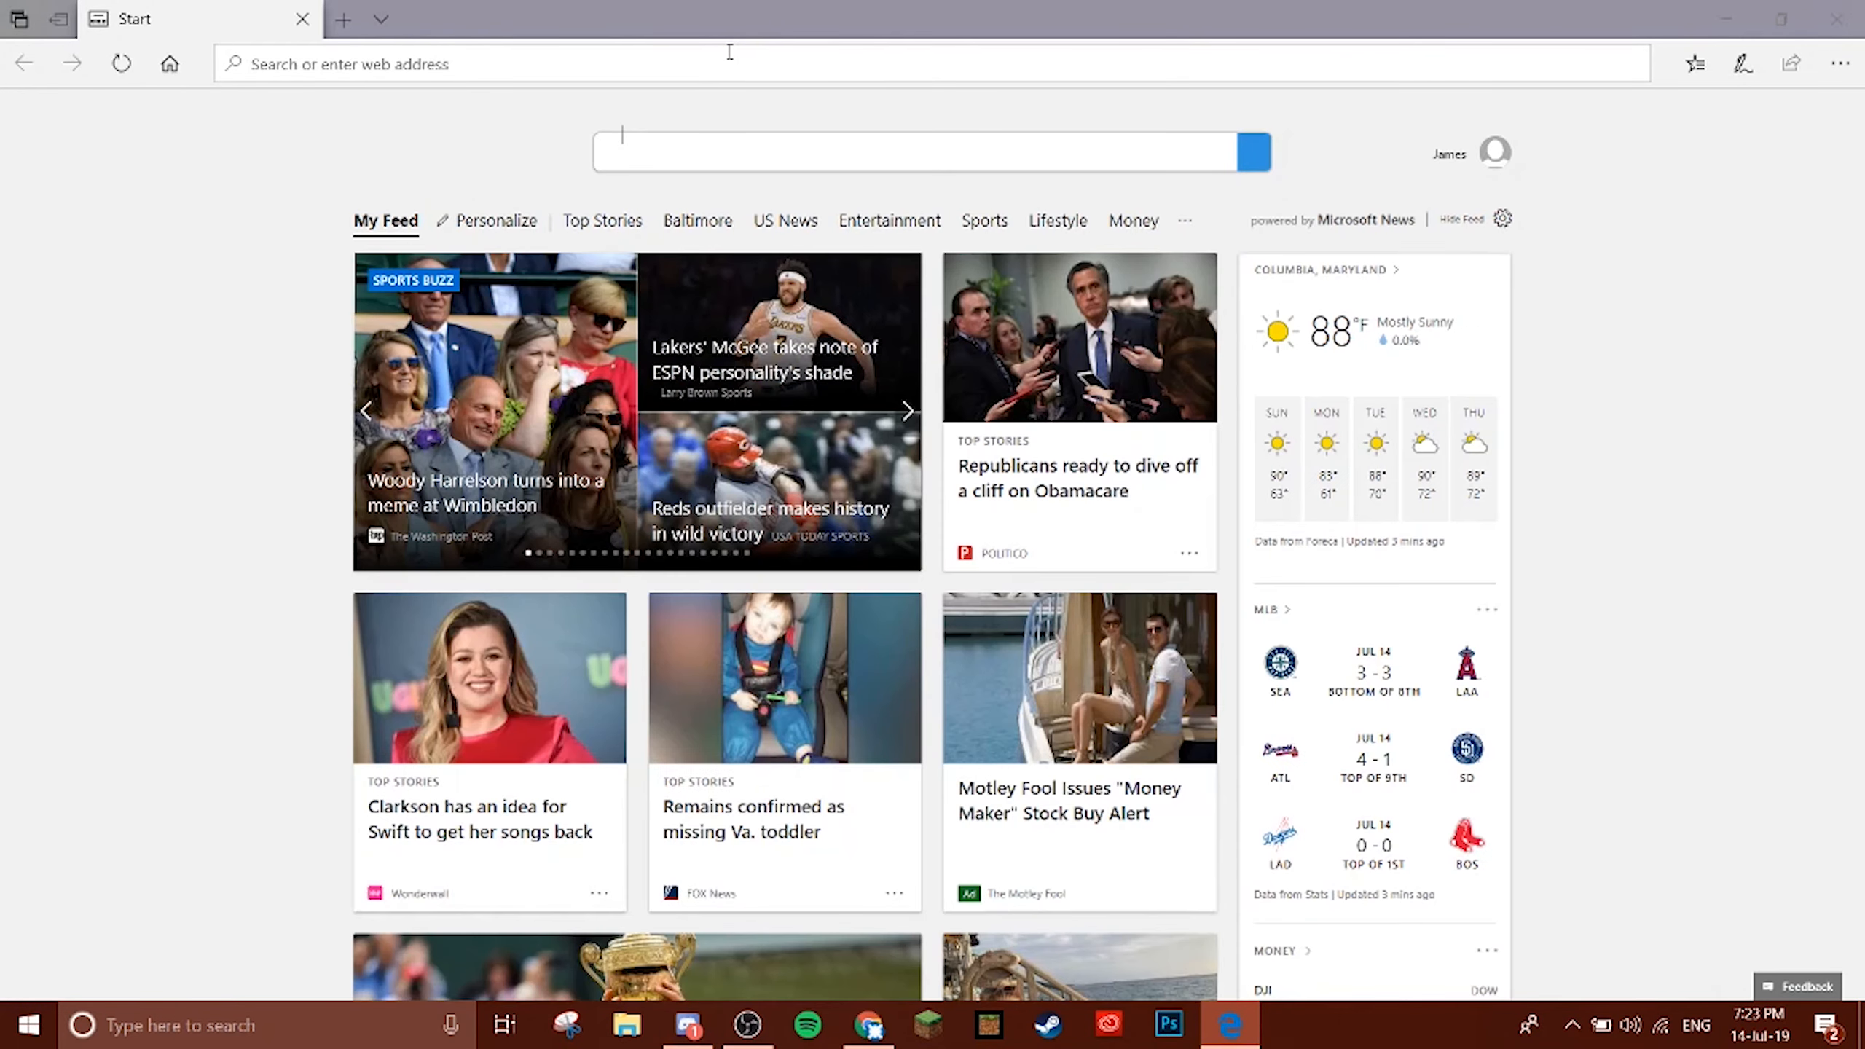
{"action": "type", "text": "discor"}
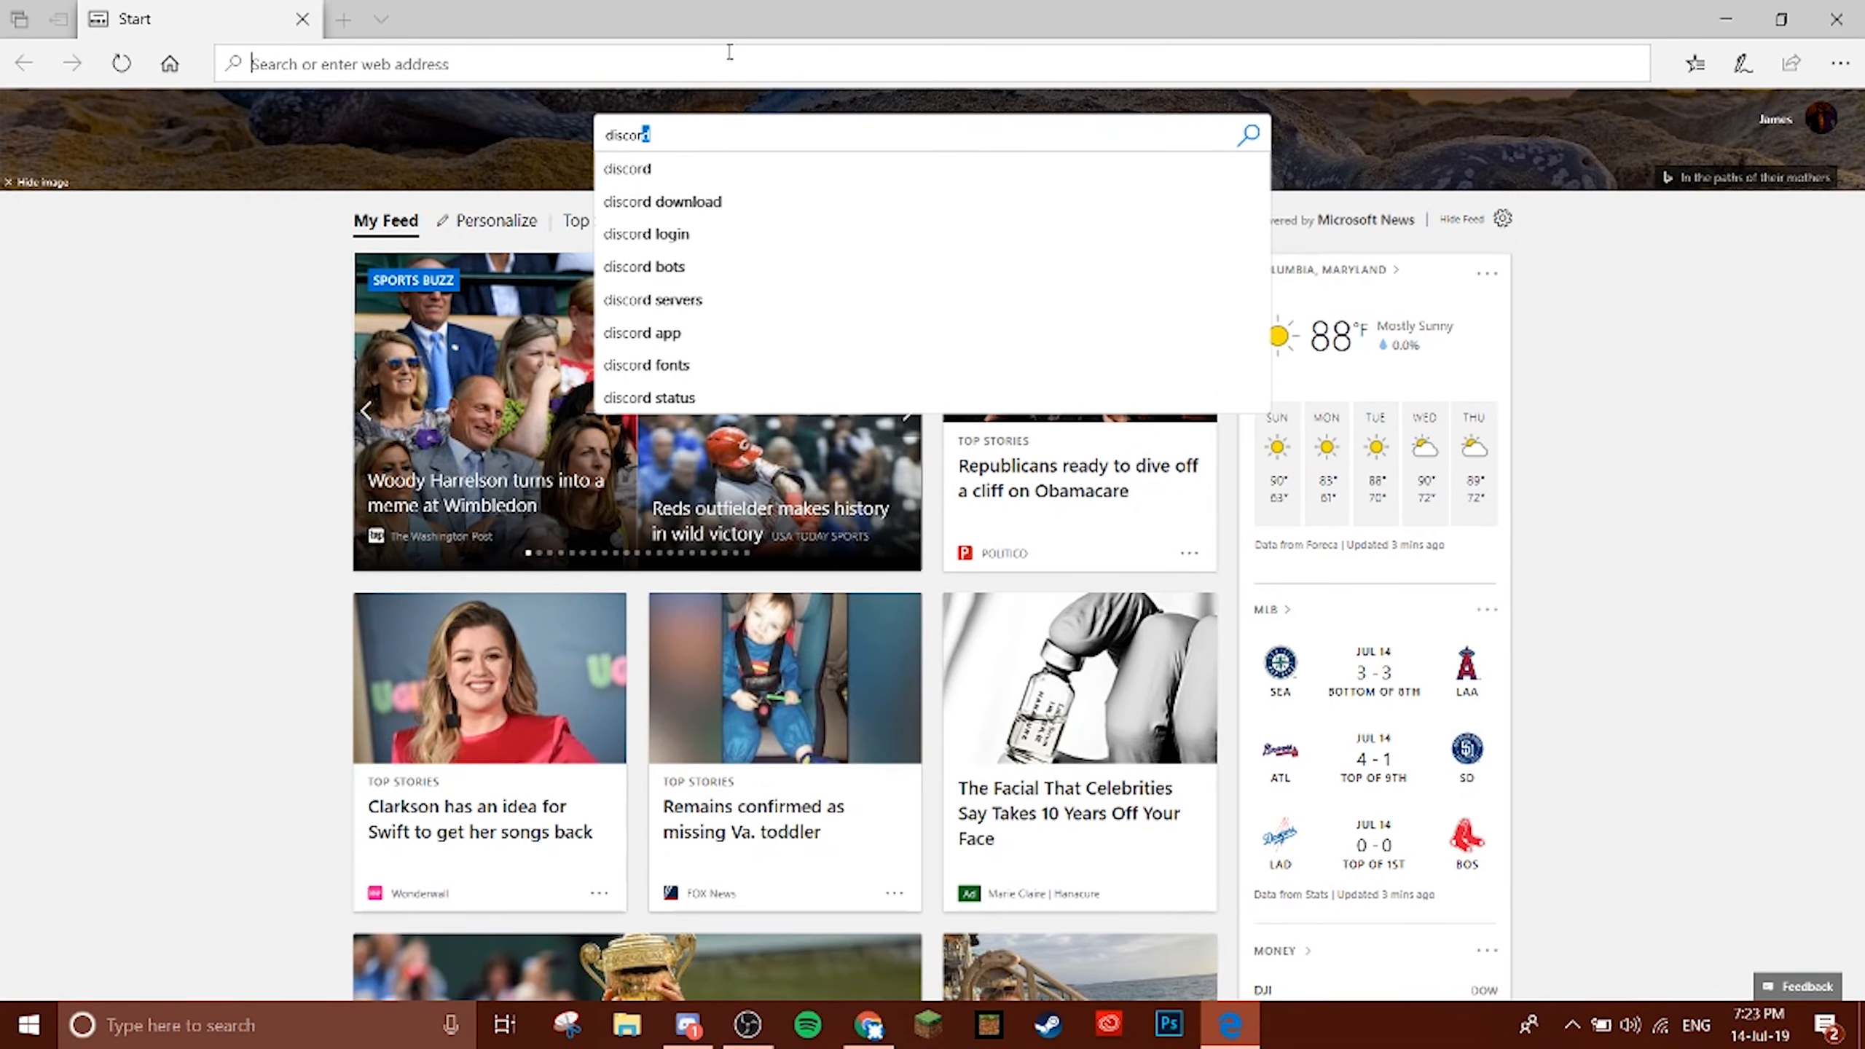
{"action": "left_click", "coordinate": [729, 51]}
{"action": "type", "text": "discord.com"}
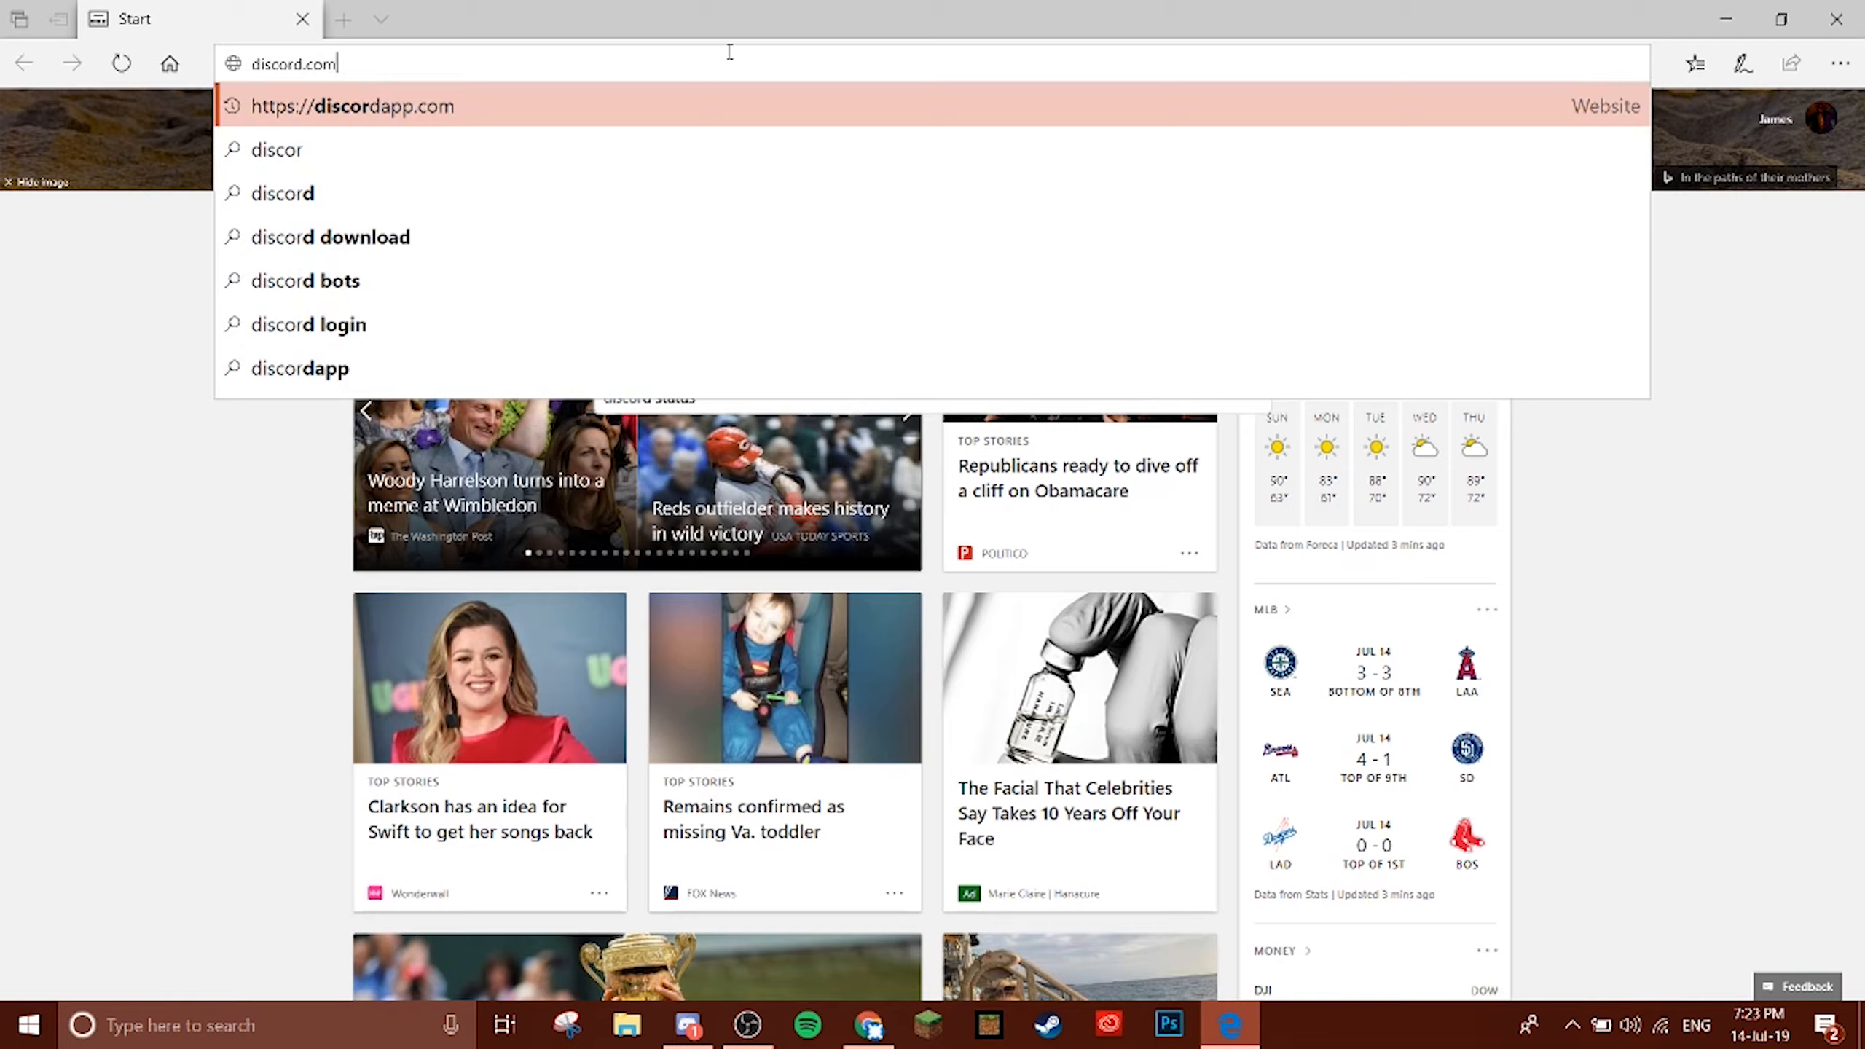
{"action": "key", "text": "Return"}
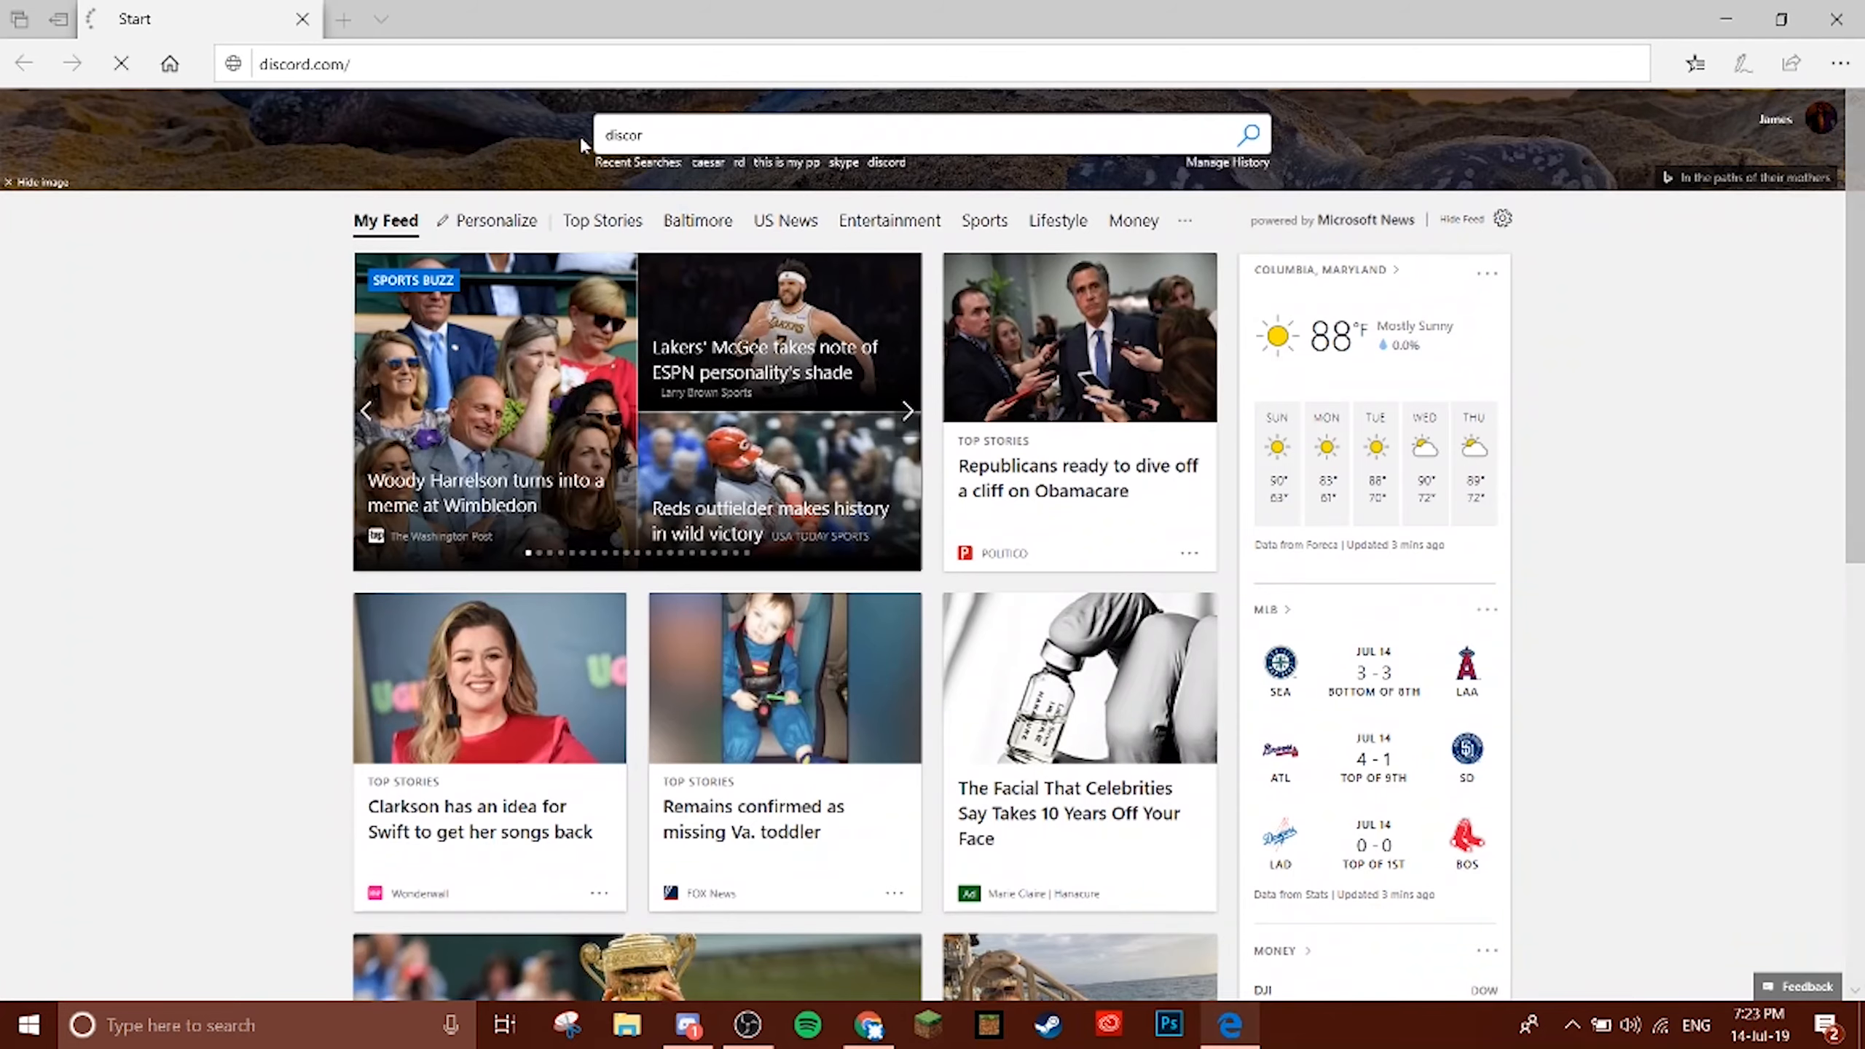
{"action": "left_click", "coordinate": [312, 64]}
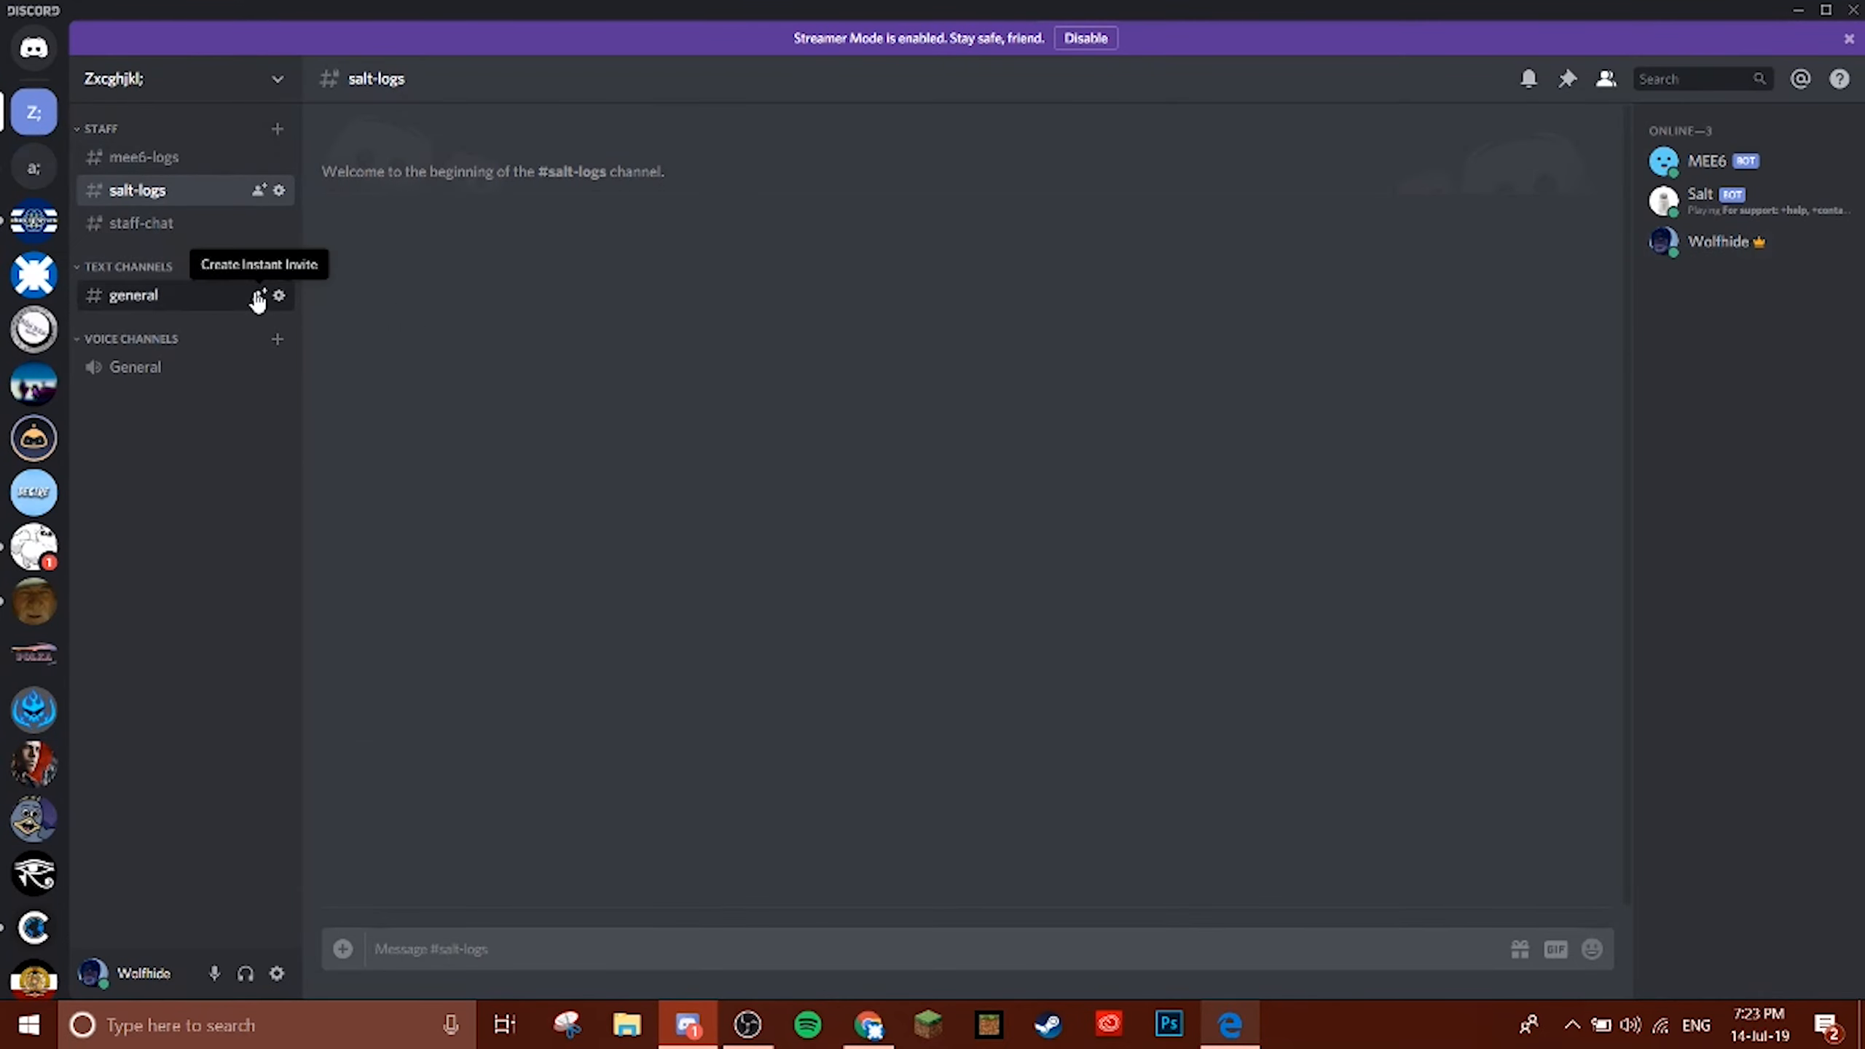
Back in the Discord desktop app, send the second account a server invite from the general text channel and close the invite dialog.
{"action": "left_click", "coordinate": [258, 296]}
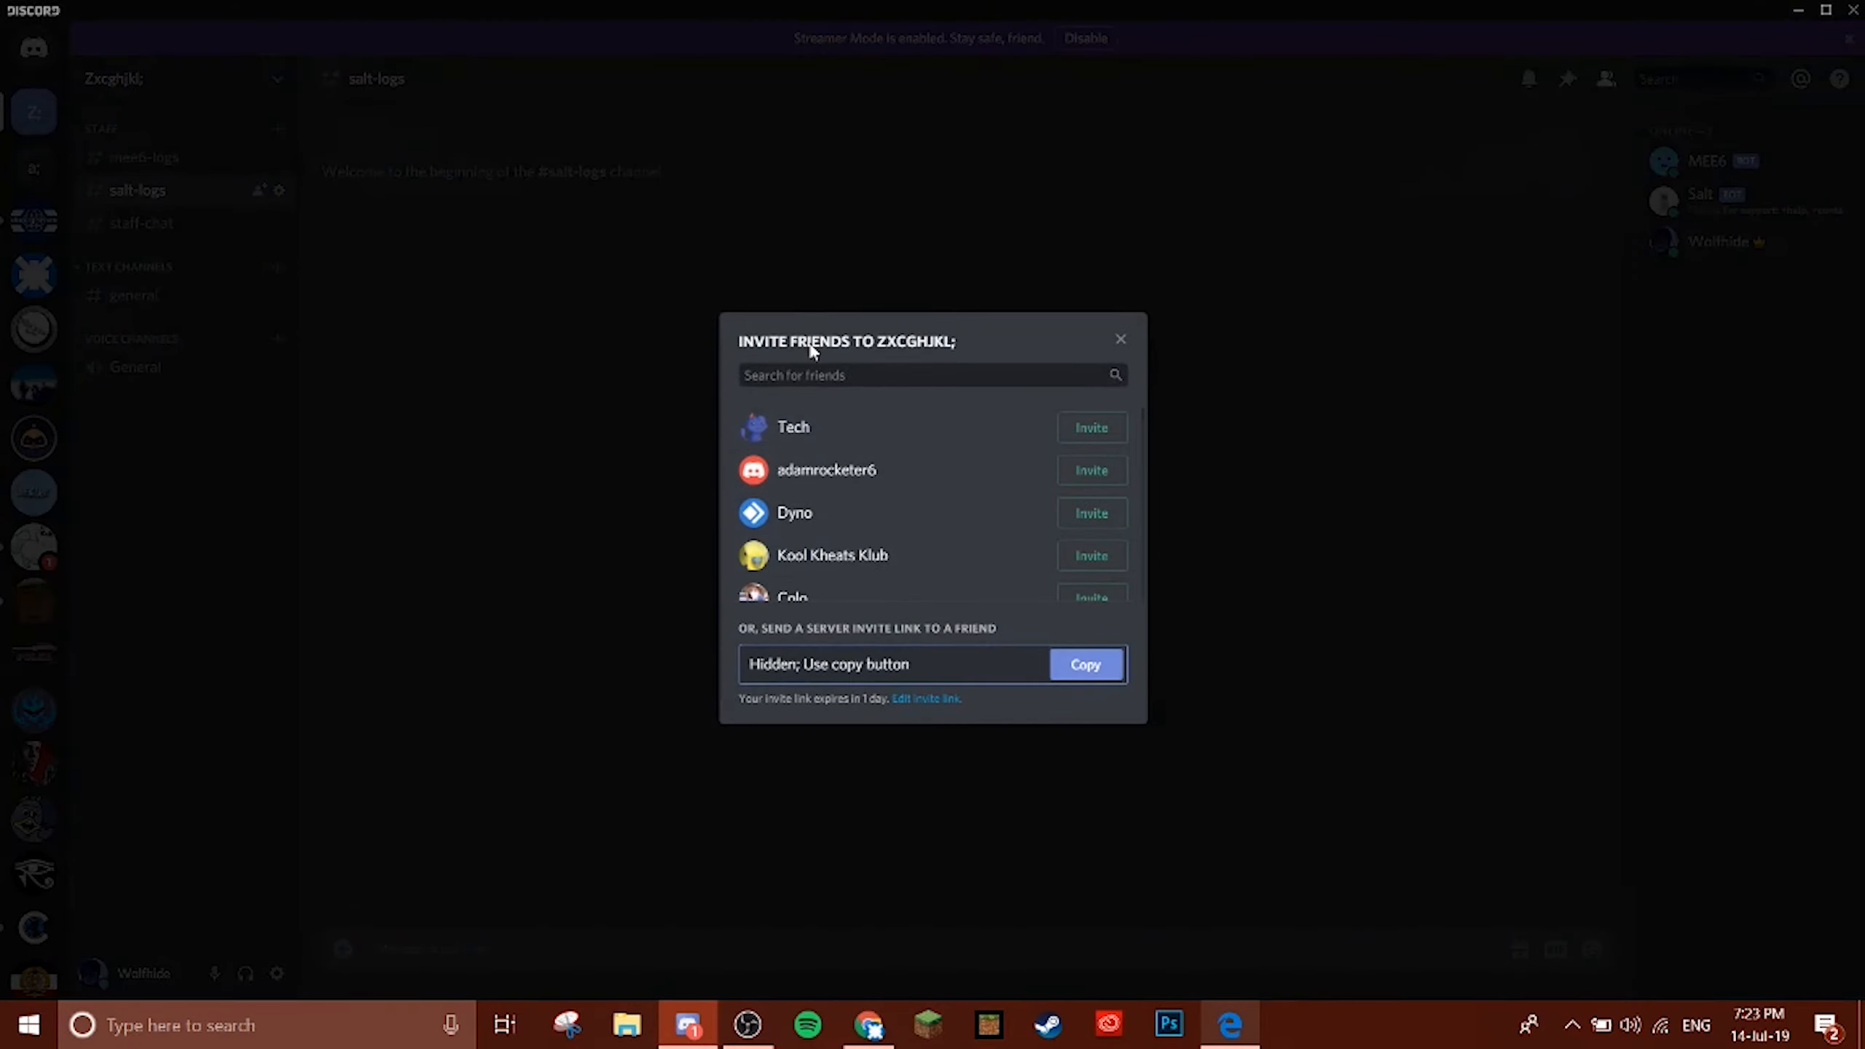
{"action": "left_click", "coordinate": [798, 371]}
{"action": "type", "text": "c"}
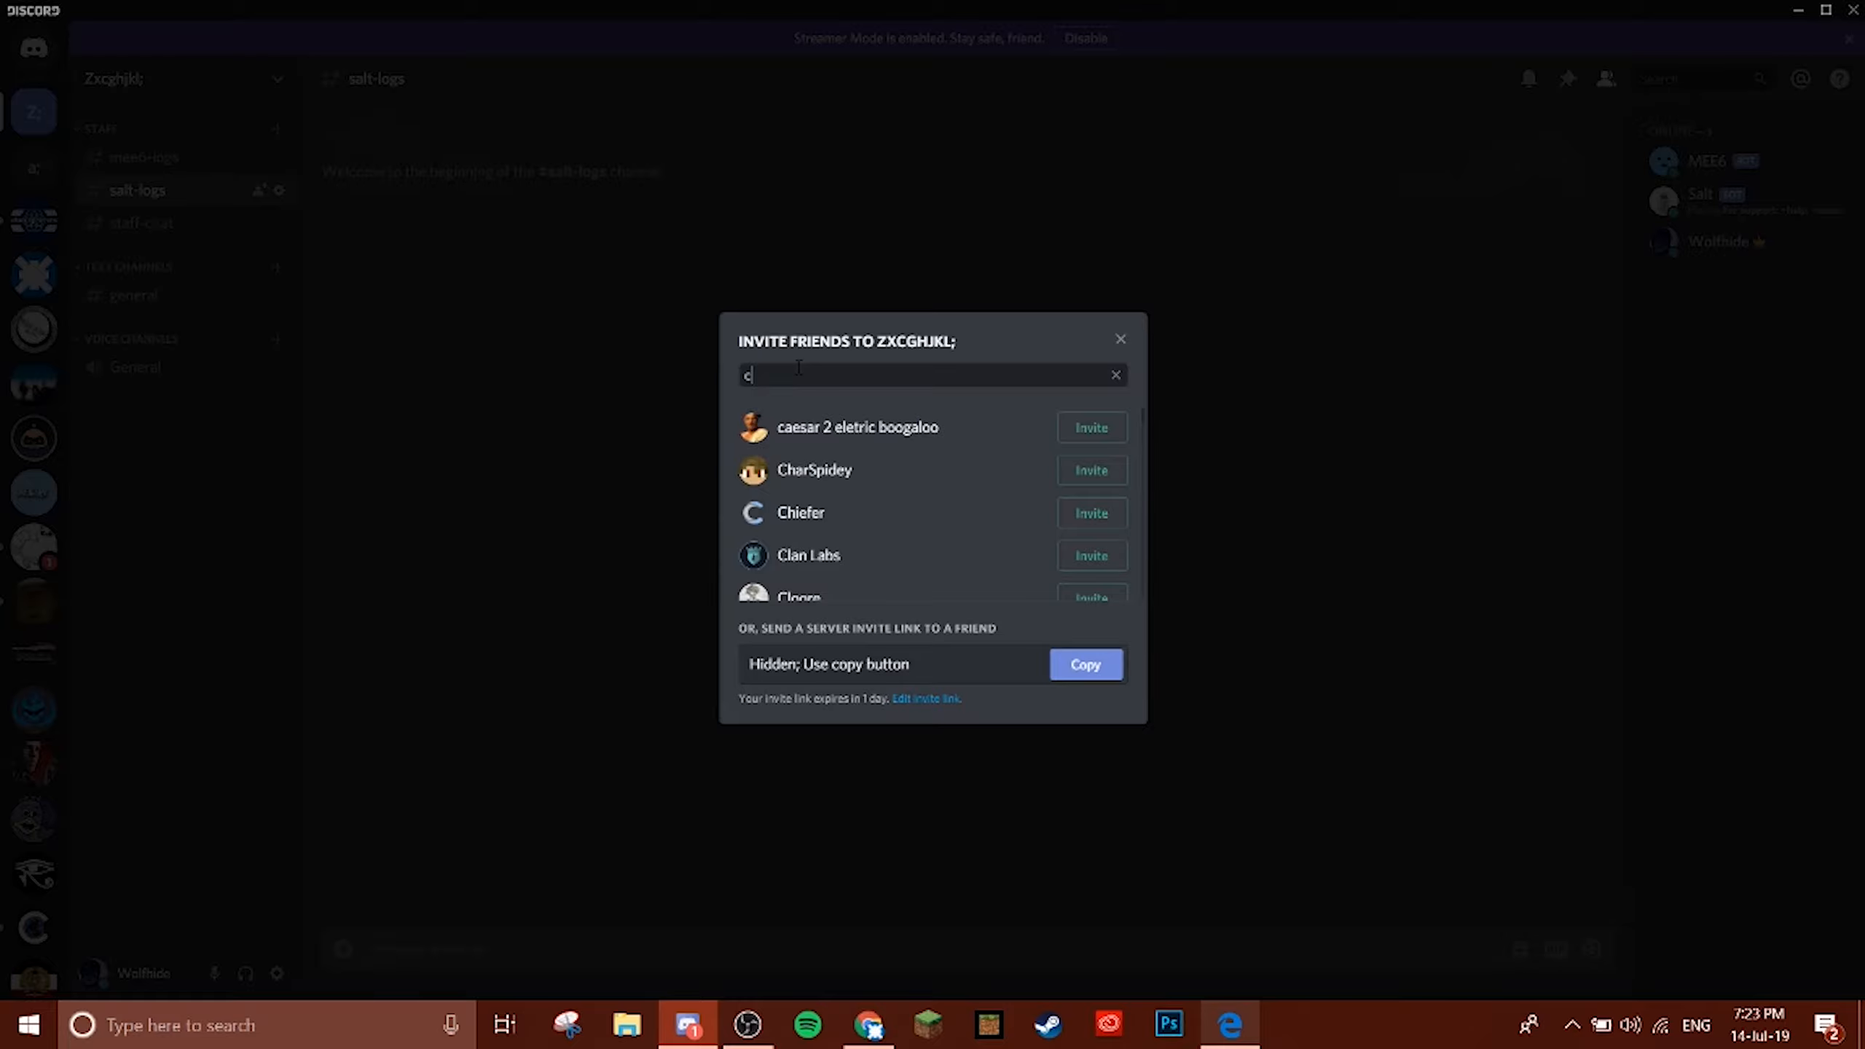
{"action": "left_click", "coordinate": [1081, 433]}
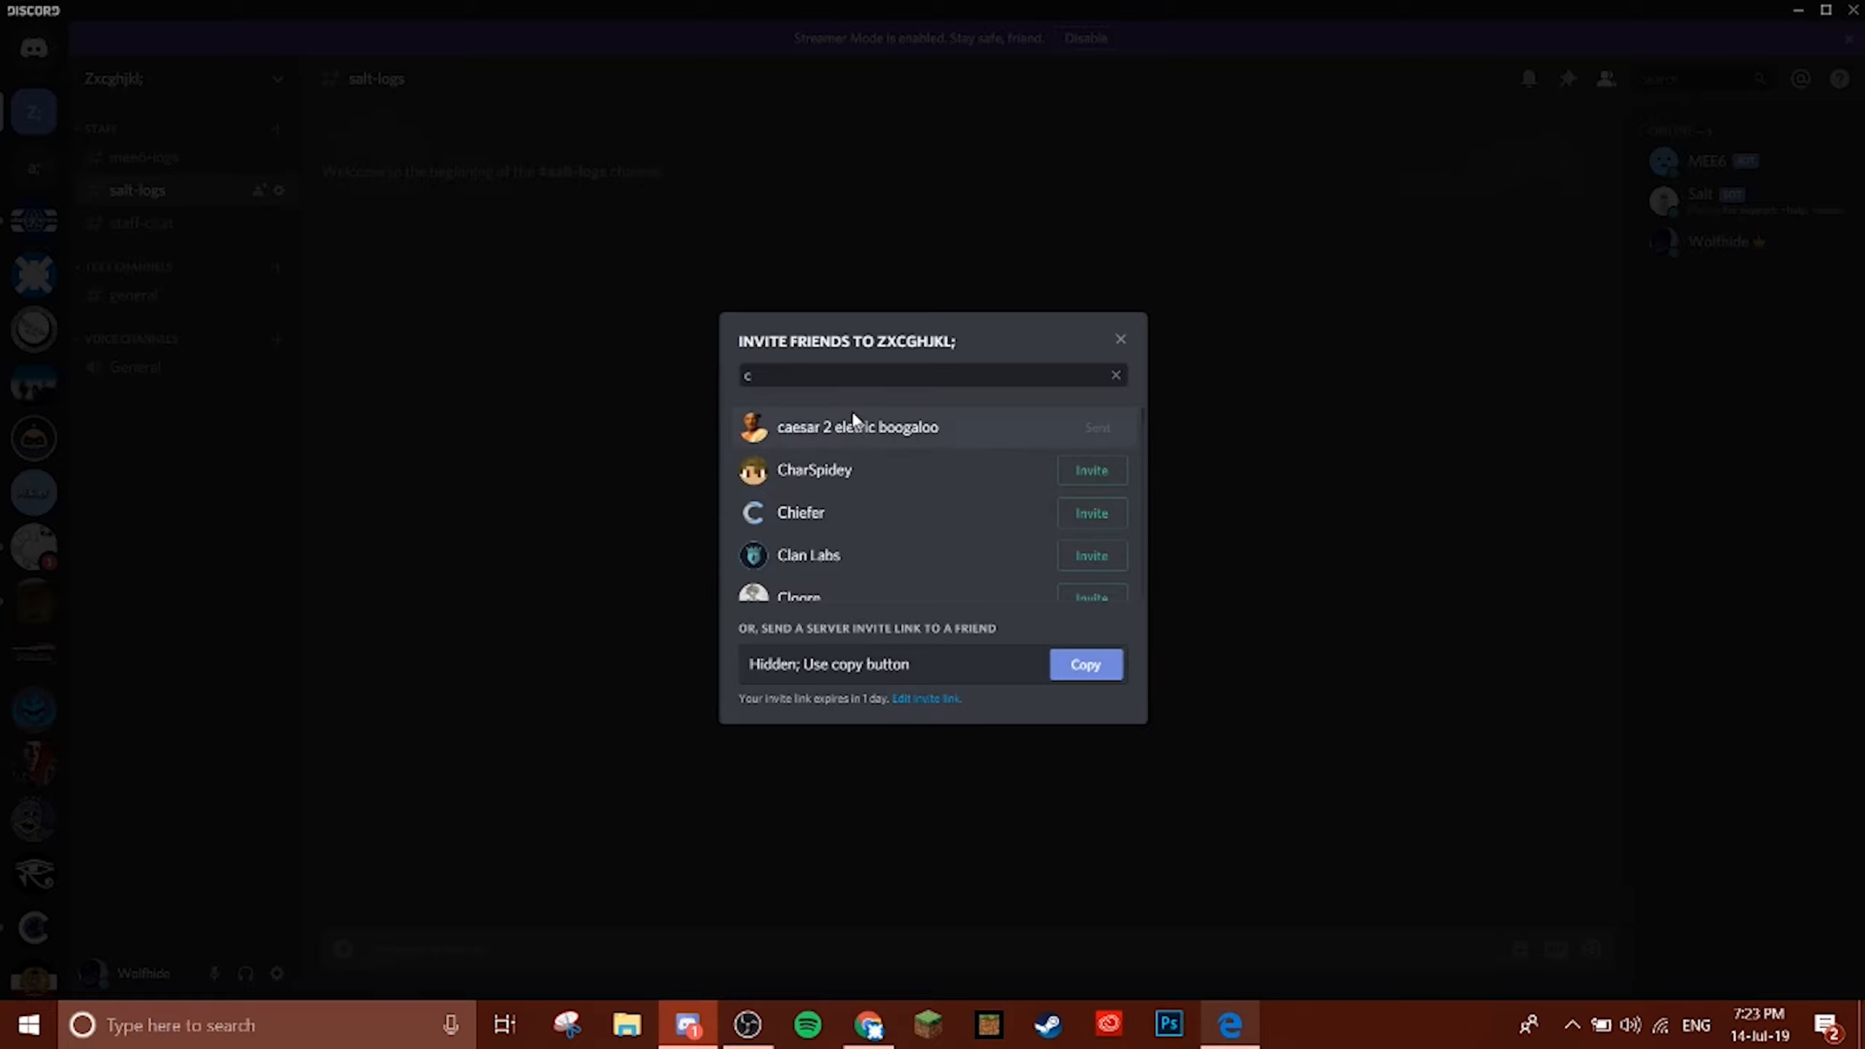
{"action": "left_click", "coordinate": [468, 445]}
Switch to Microsoft Edge, open the Discord web app and join the Zxcghjkl; server through the invite received by direct message.
{"action": "left_click", "coordinate": [869, 1025]}
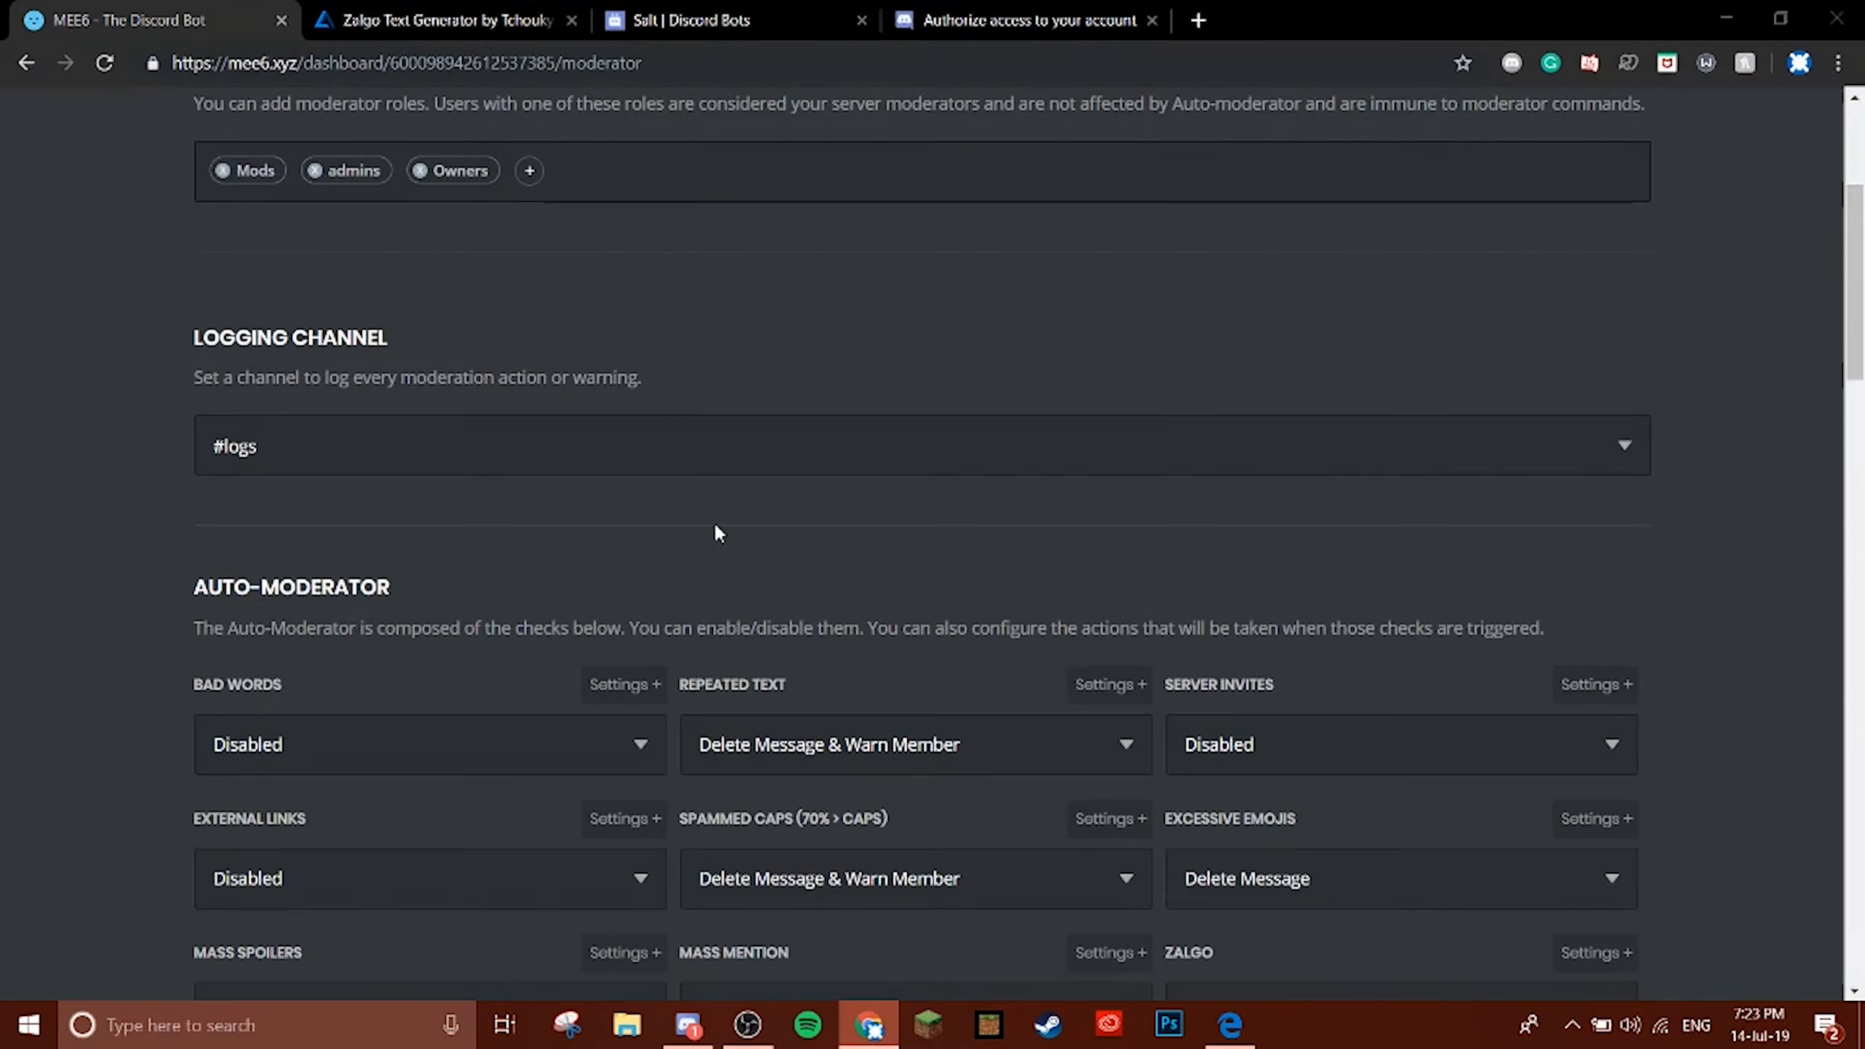
{"action": "left_click", "coordinate": [1230, 1025]}
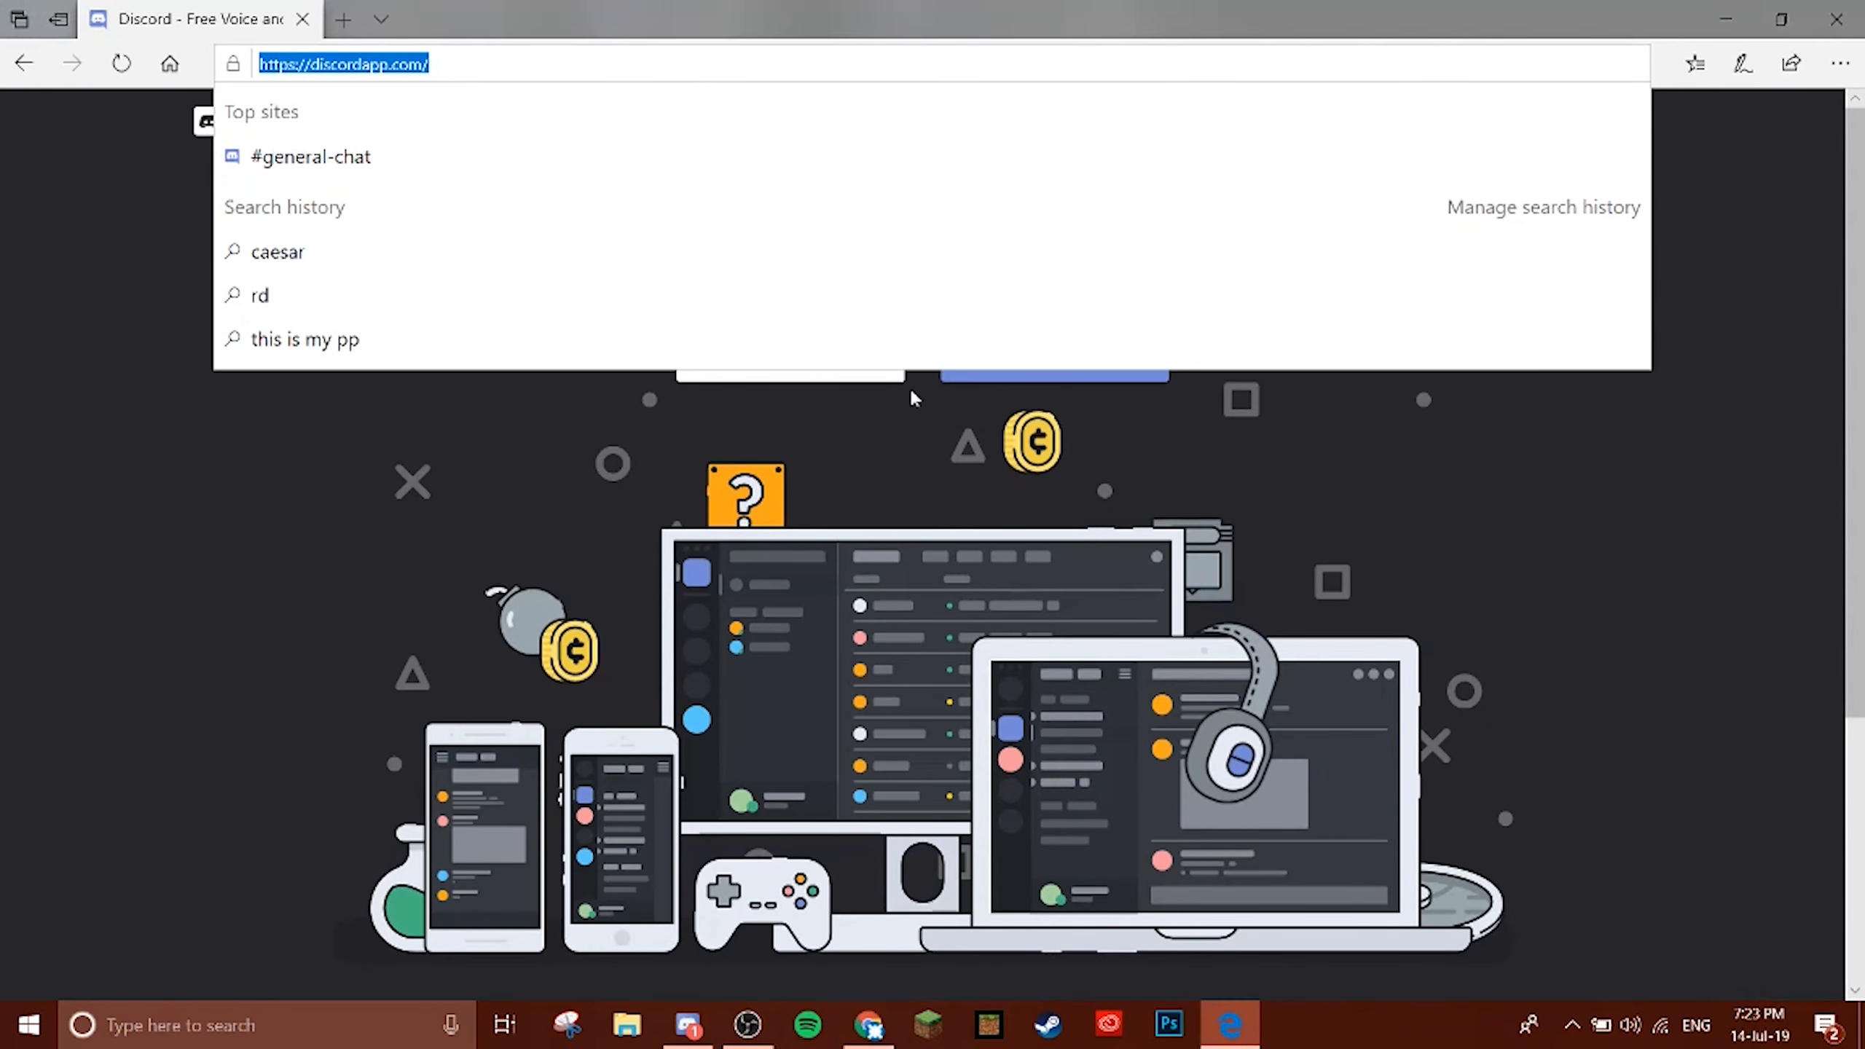
{"action": "left_click", "coordinate": [482, 541]}
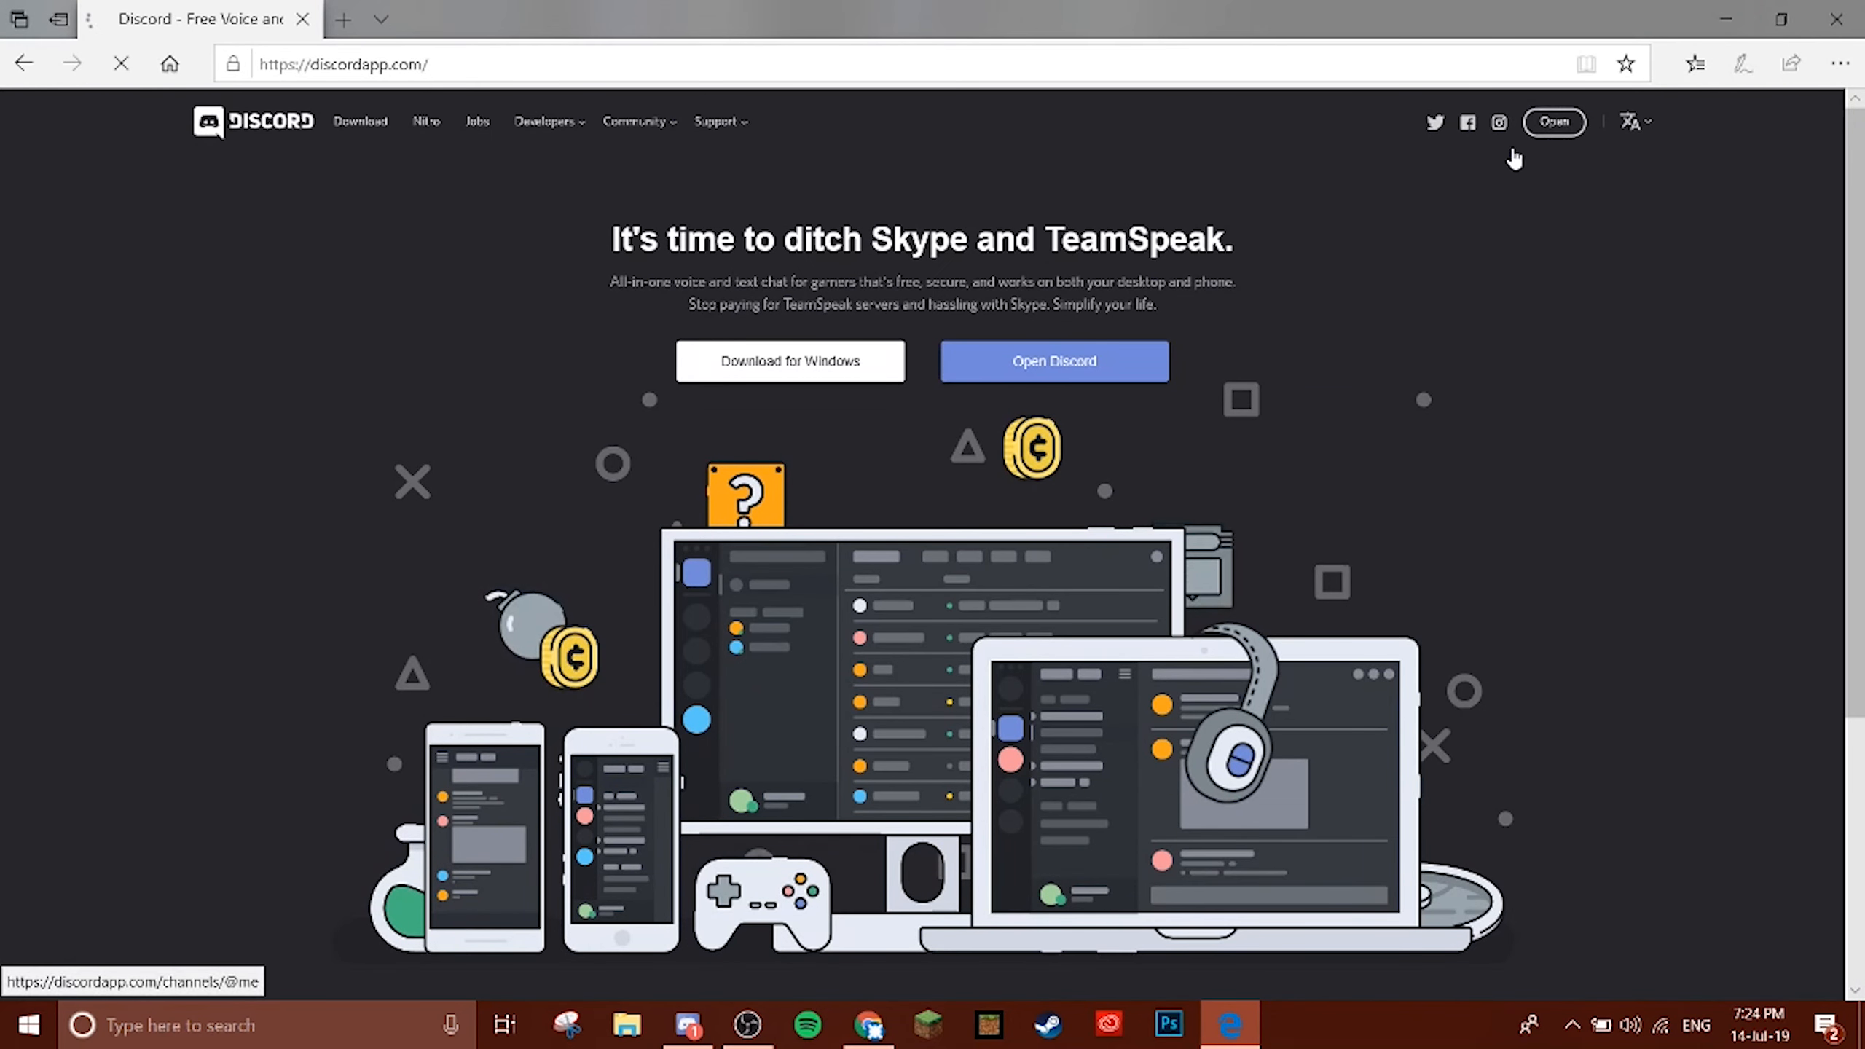
{"action": "left_click", "coordinate": [1553, 117]}
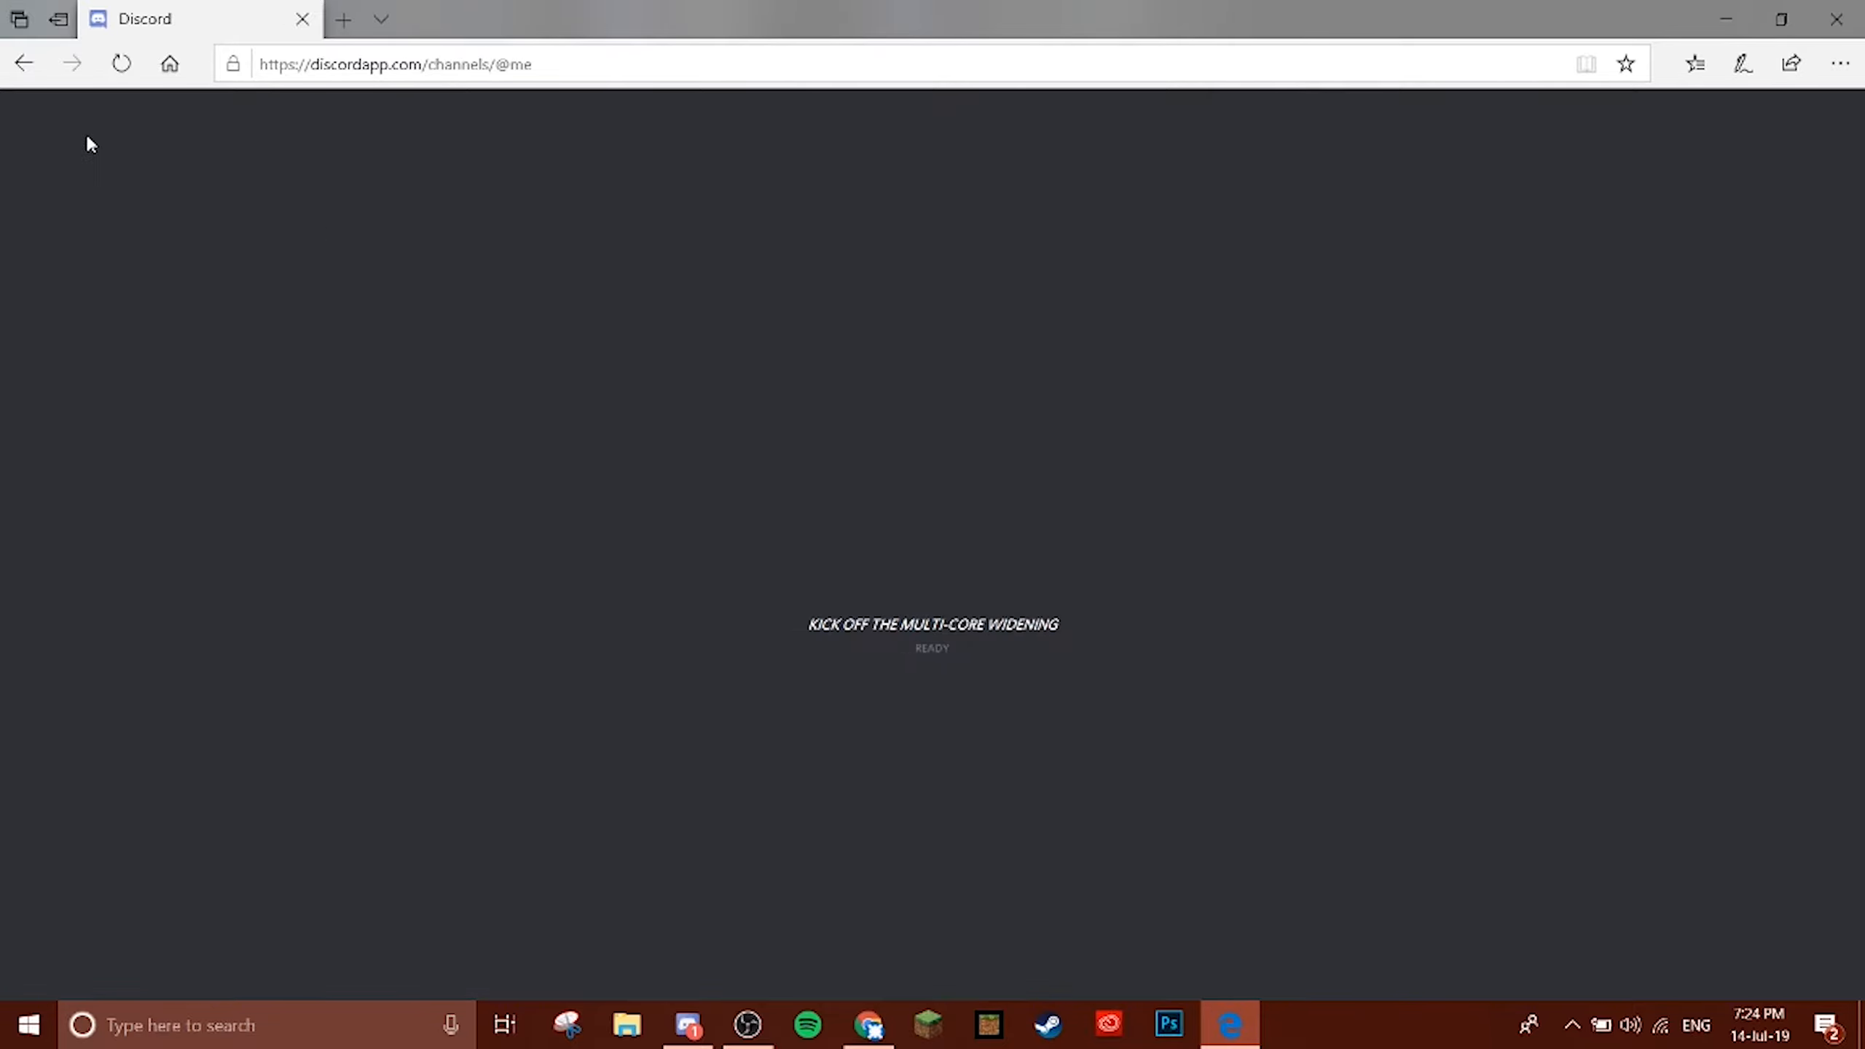
{"action": "left_click", "coordinate": [49, 171]}
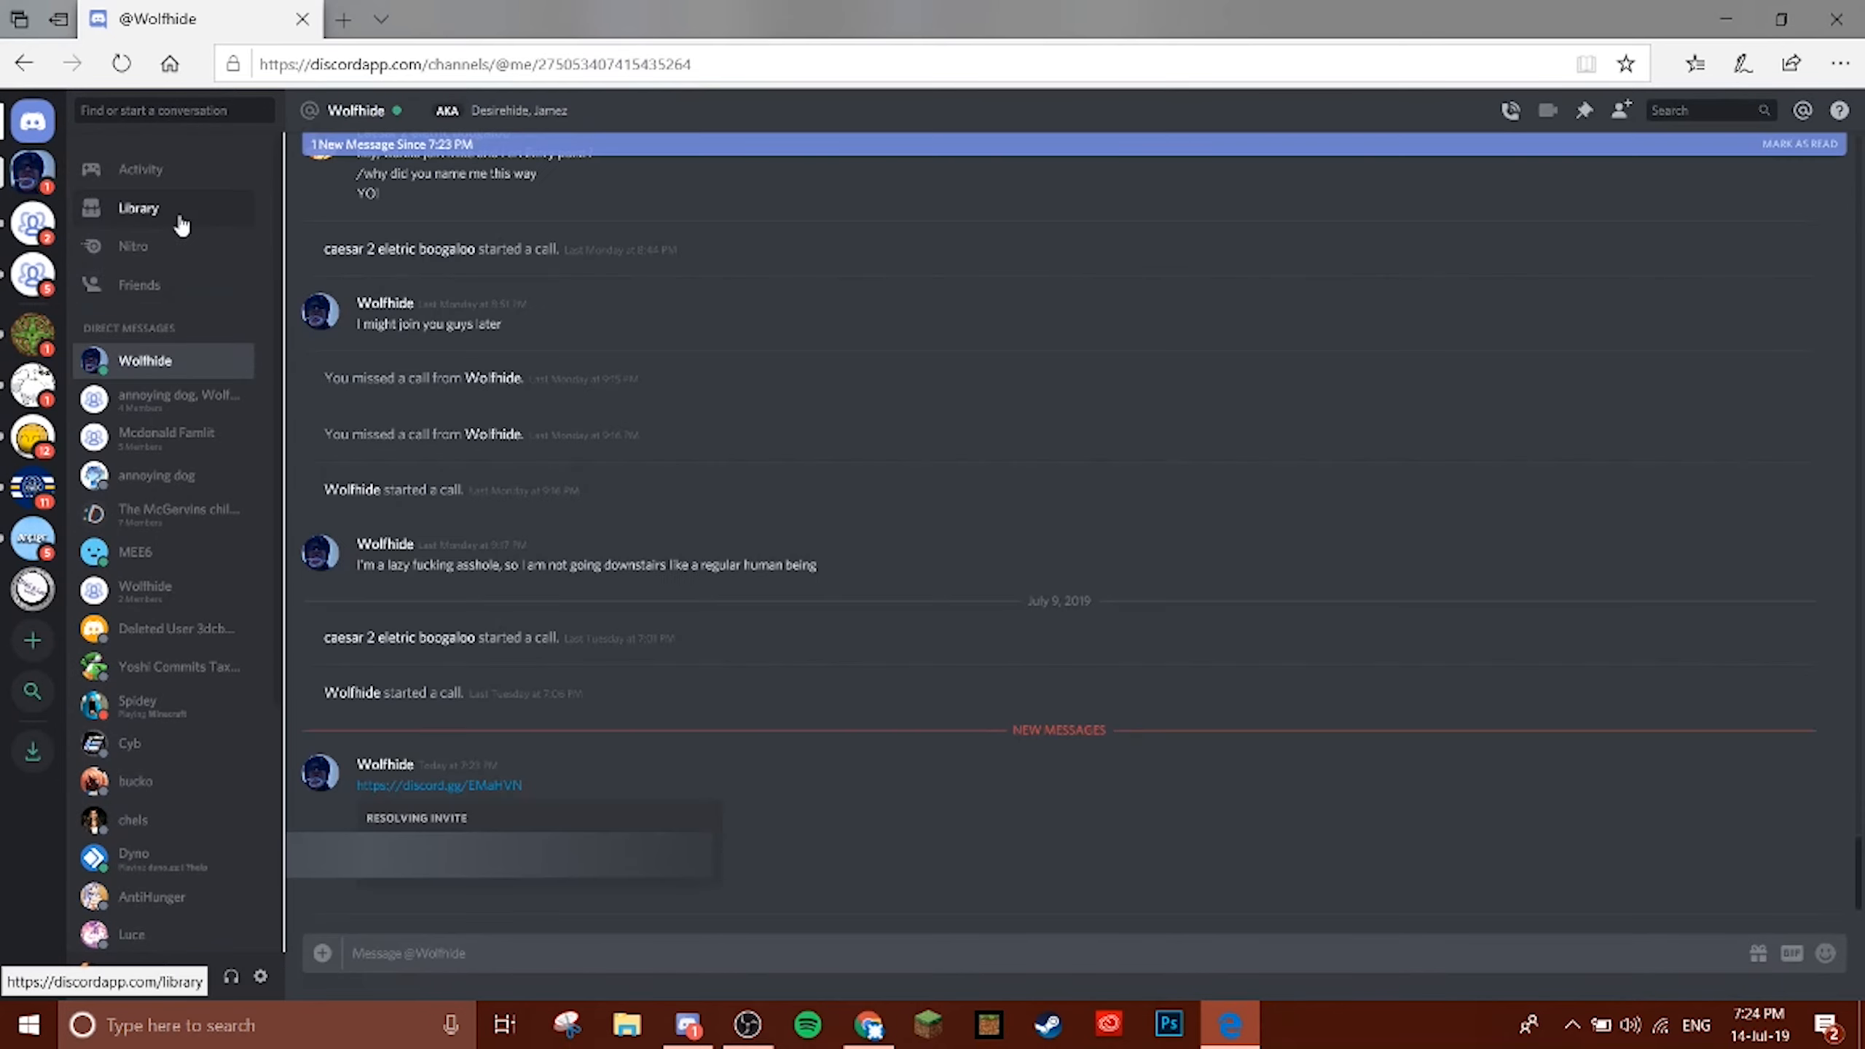
{"action": "left_click", "coordinate": [665, 855]}
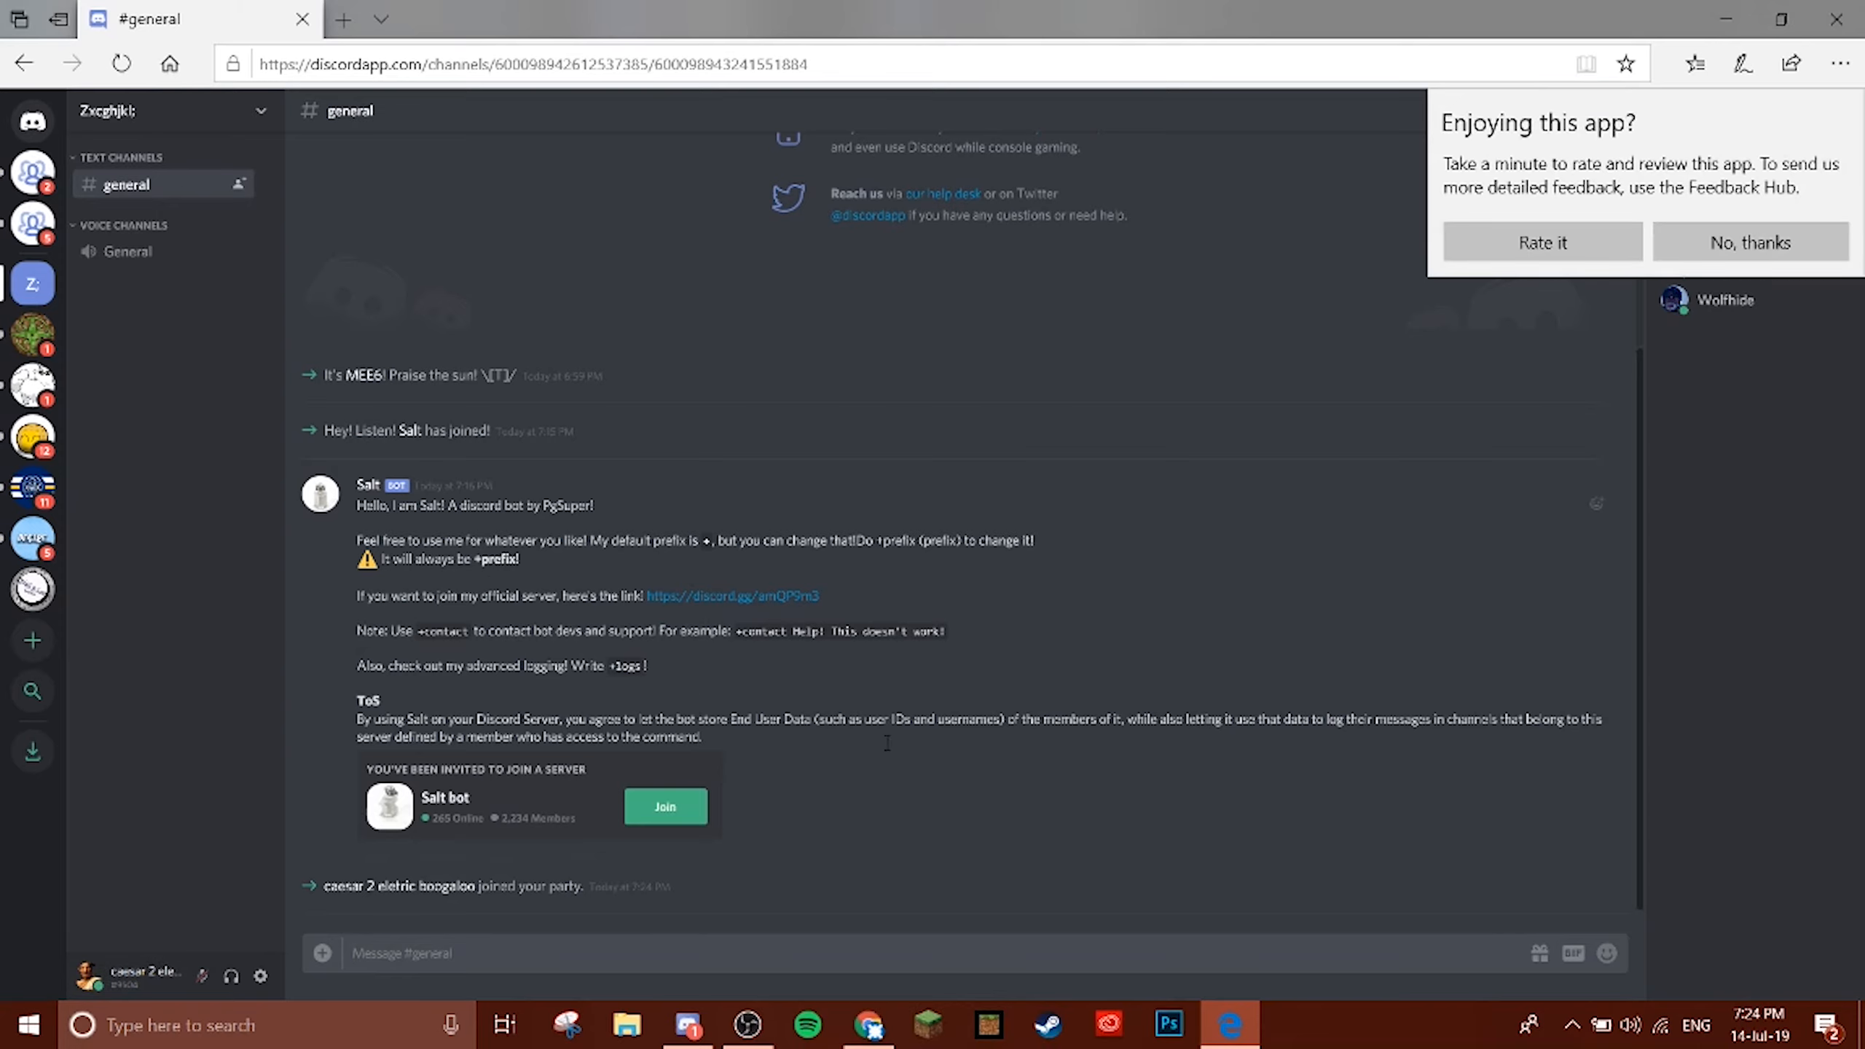
Switch to the Discord desktop app and try to ban the newly joined member with Salt's +ban command in the general channel.
{"action": "left_click", "coordinate": [687, 1024]}
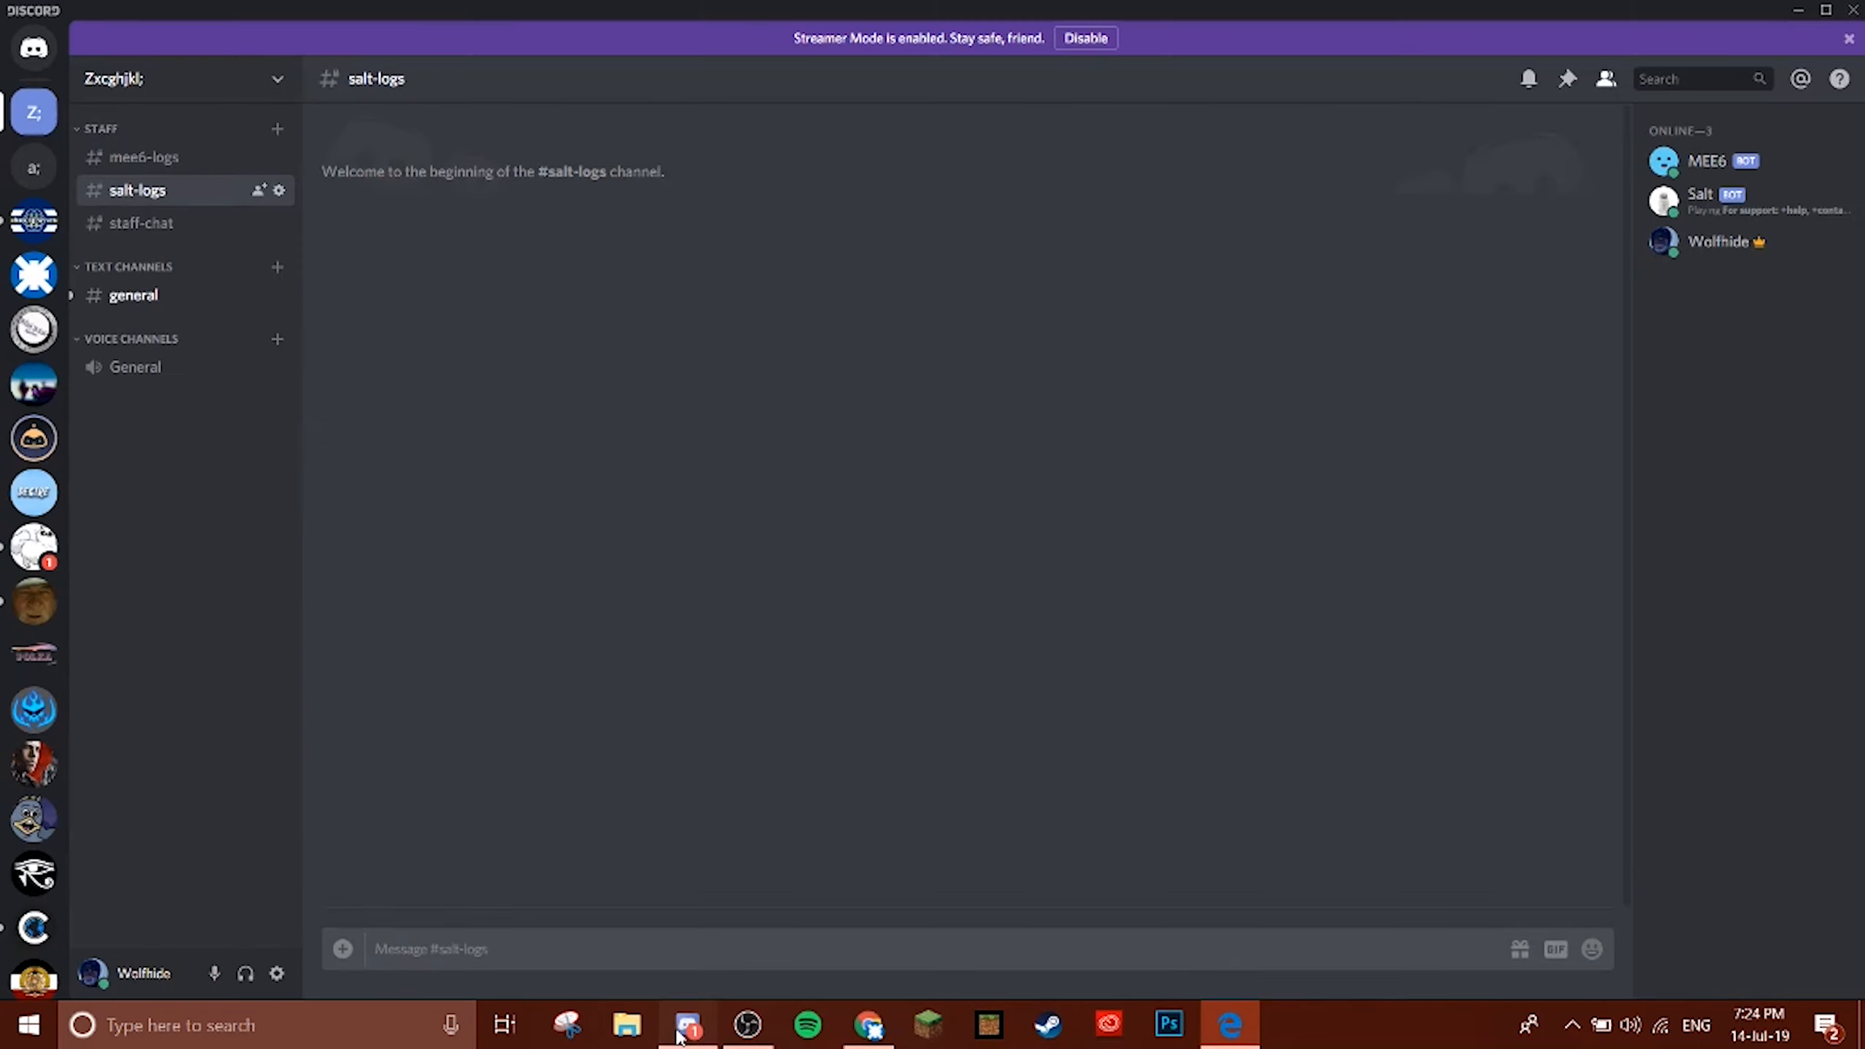
{"action": "left_click", "coordinate": [157, 293]}
{"action": "type", "text": "+"}
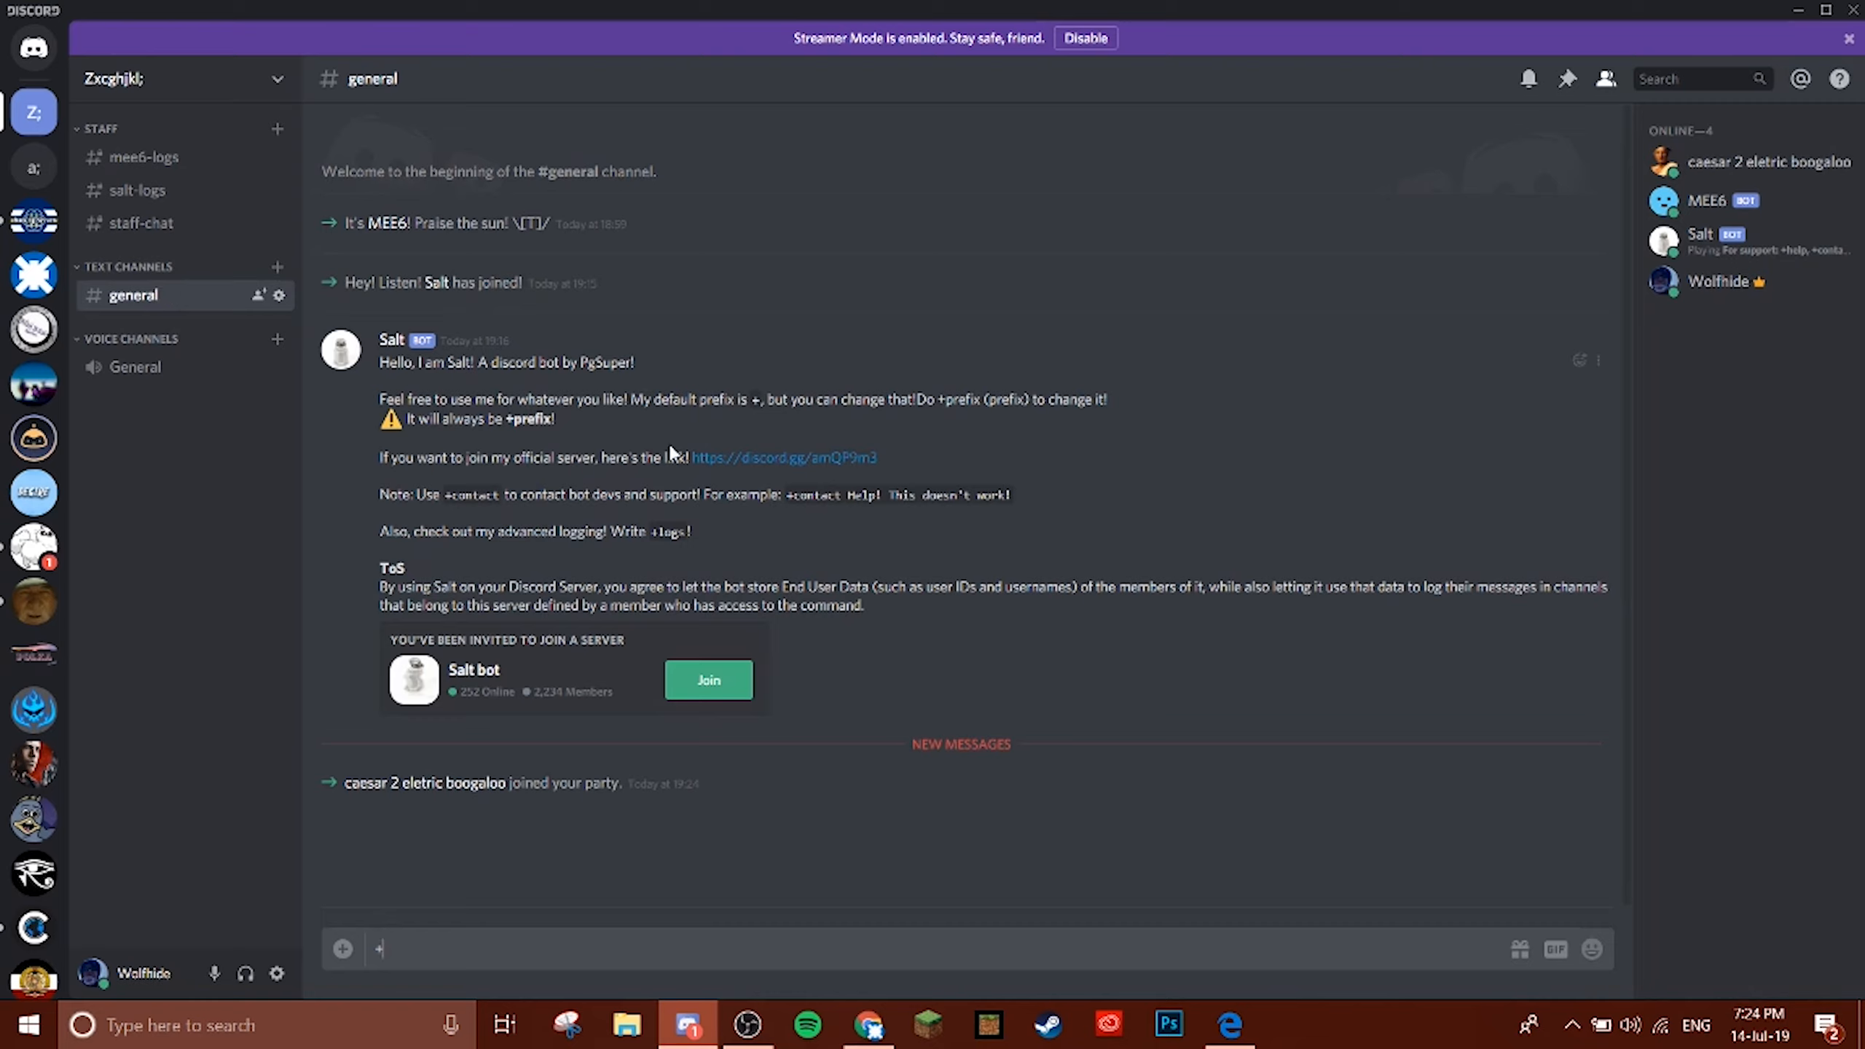
{"action": "type", "text": "ban @ca"}
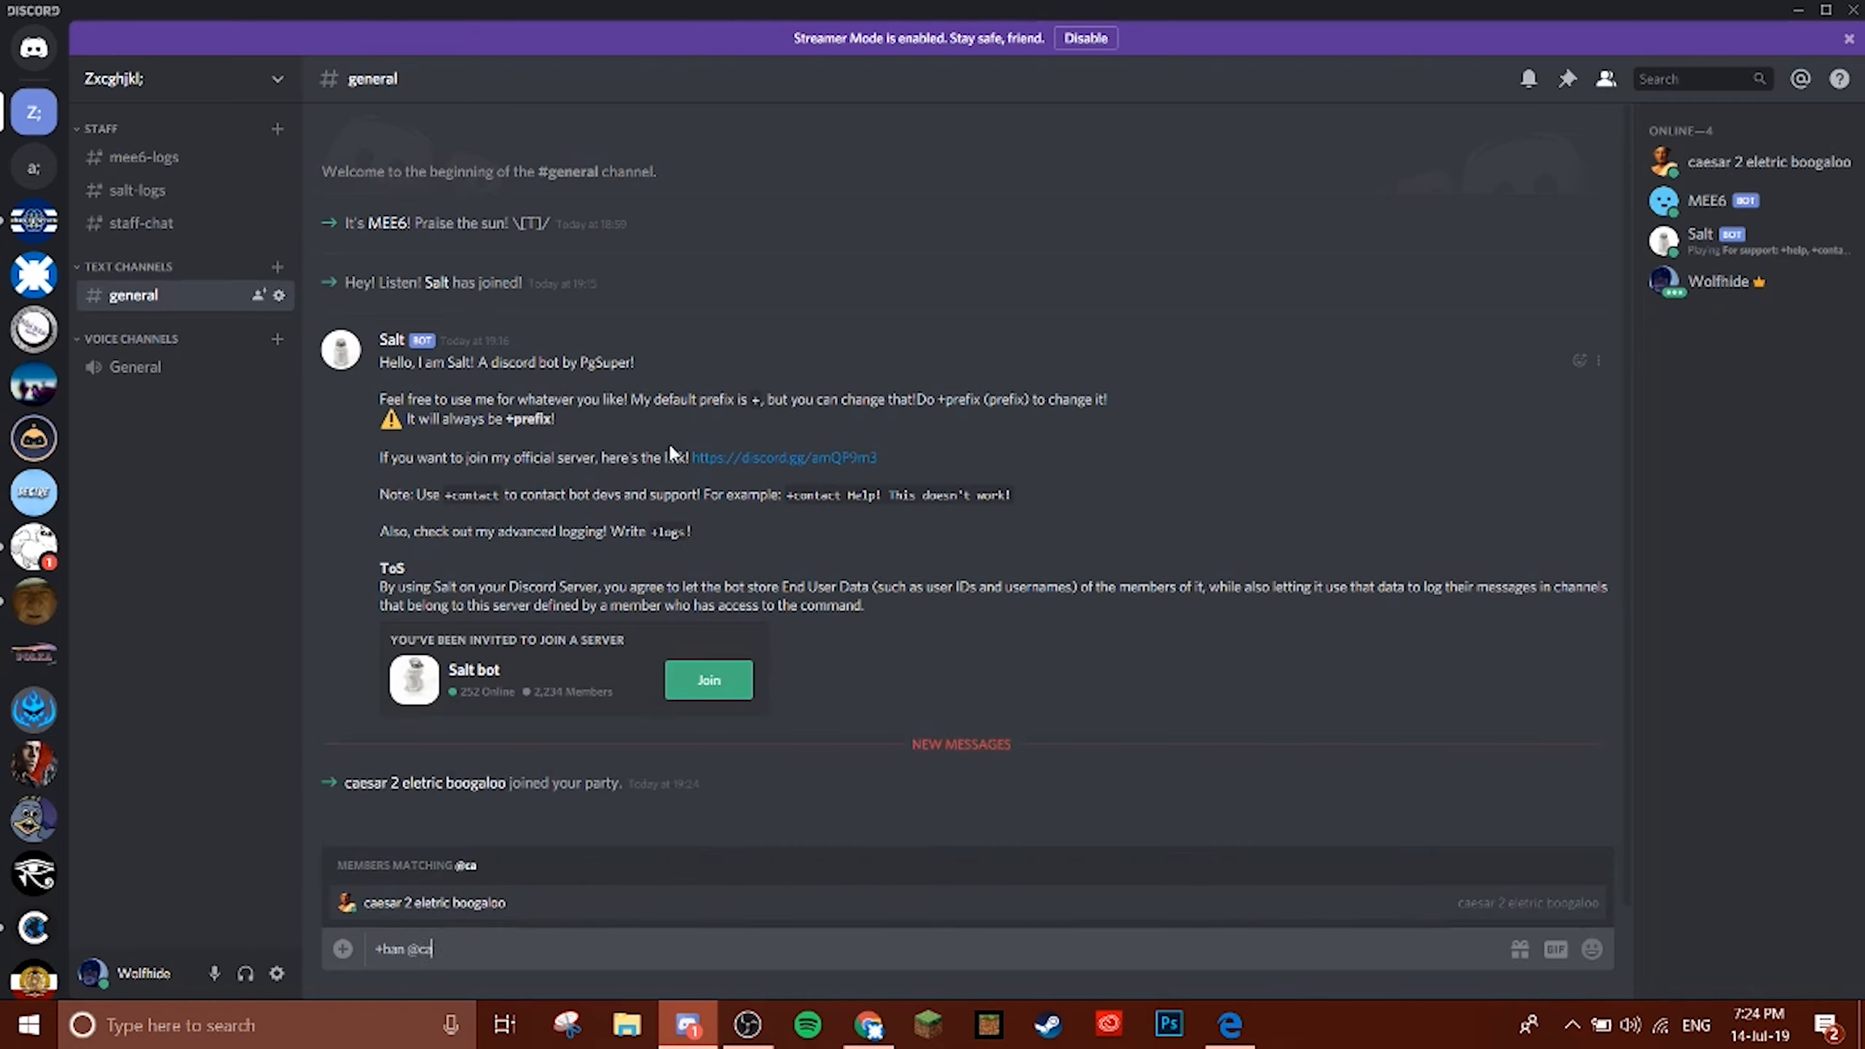
{"action": "key", "text": "Return"}
{"action": "key", "text": "Return"}
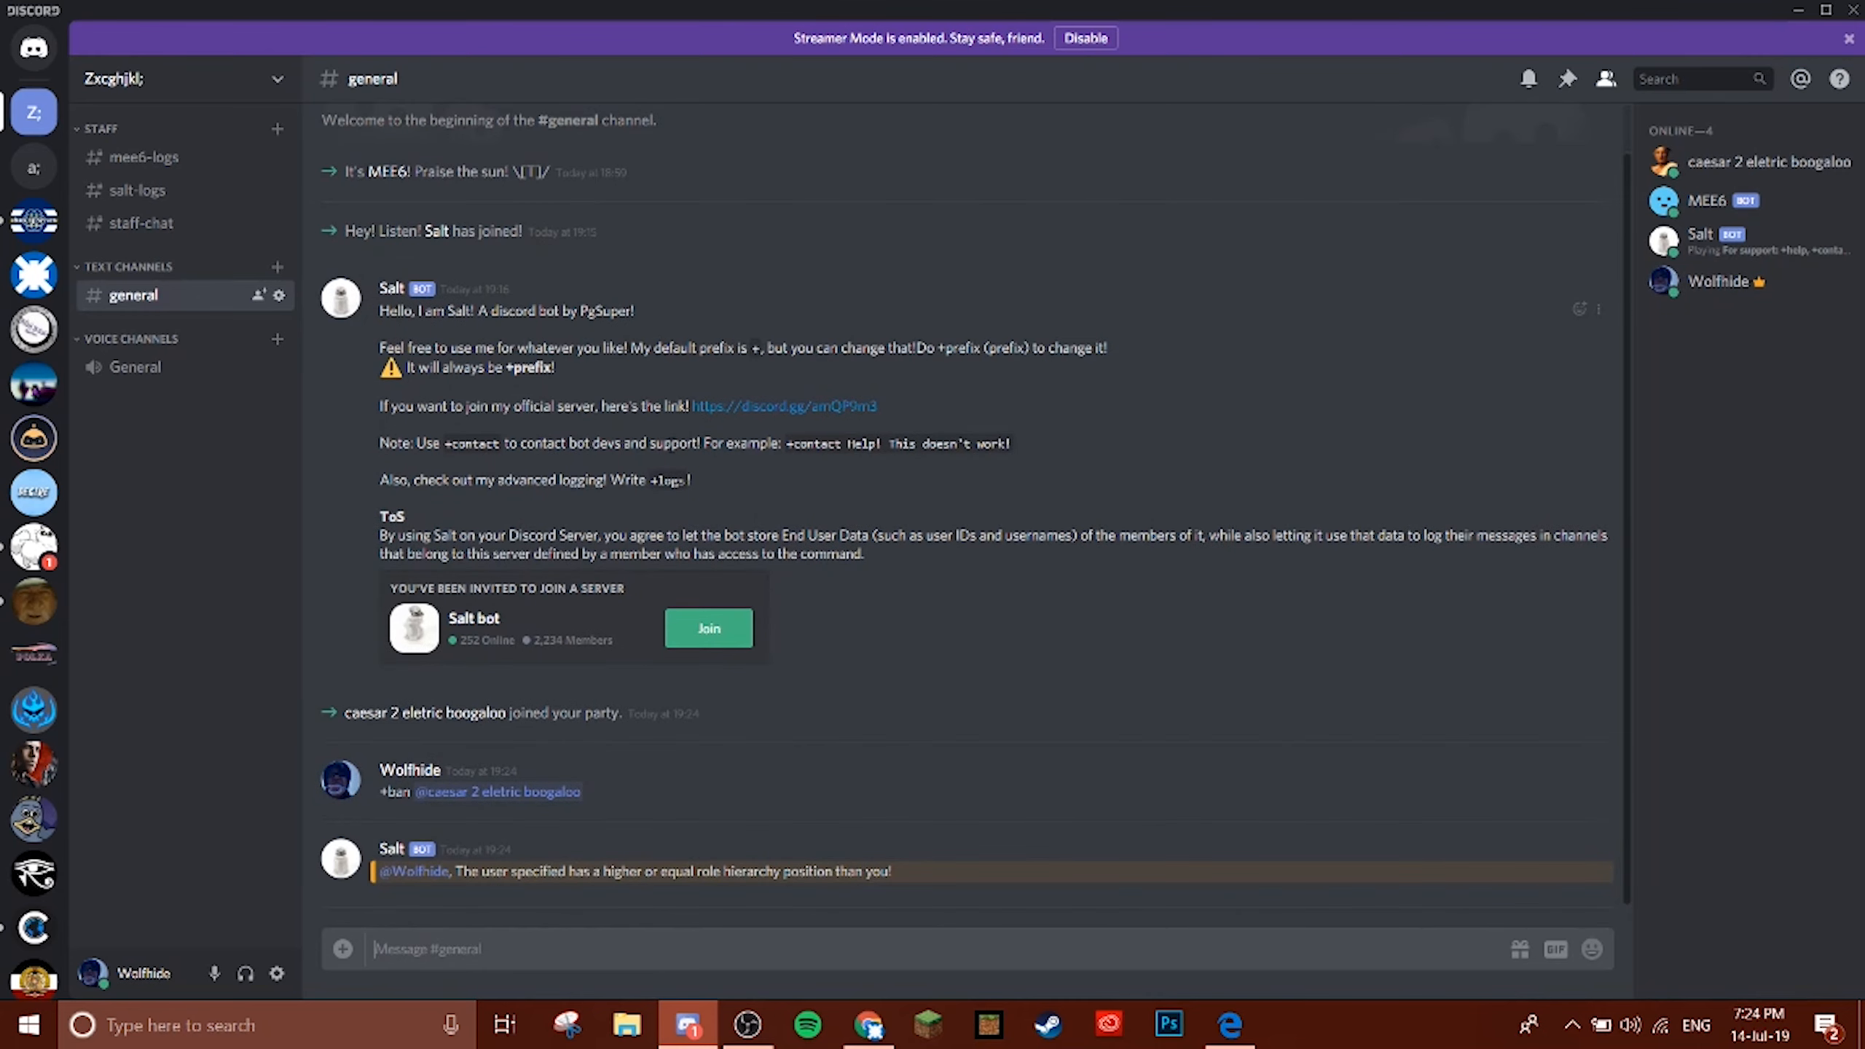
Kick the Salt bot from the server without giving a reason.
{"action": "left_click", "coordinate": [1689, 282]}
{"action": "left_click", "coordinate": [1431, 460]}
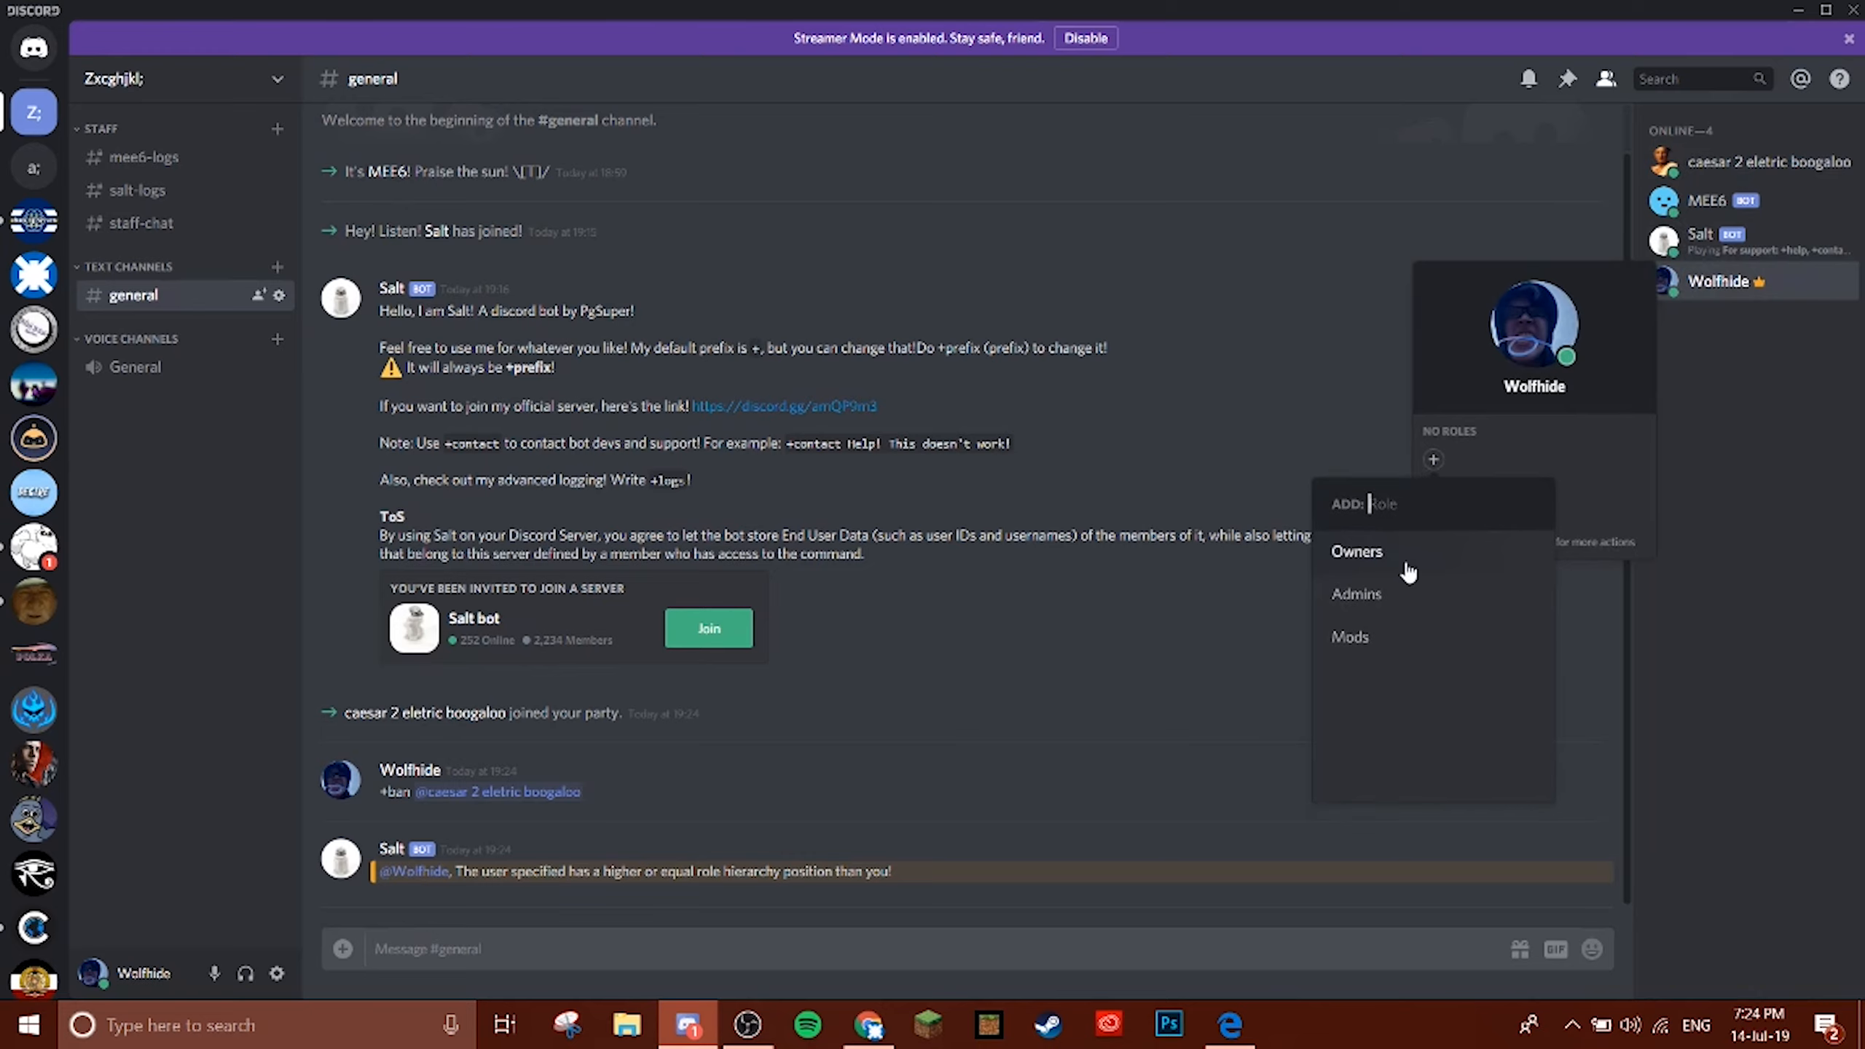
{"action": "right_click", "coordinate": [1810, 241]}
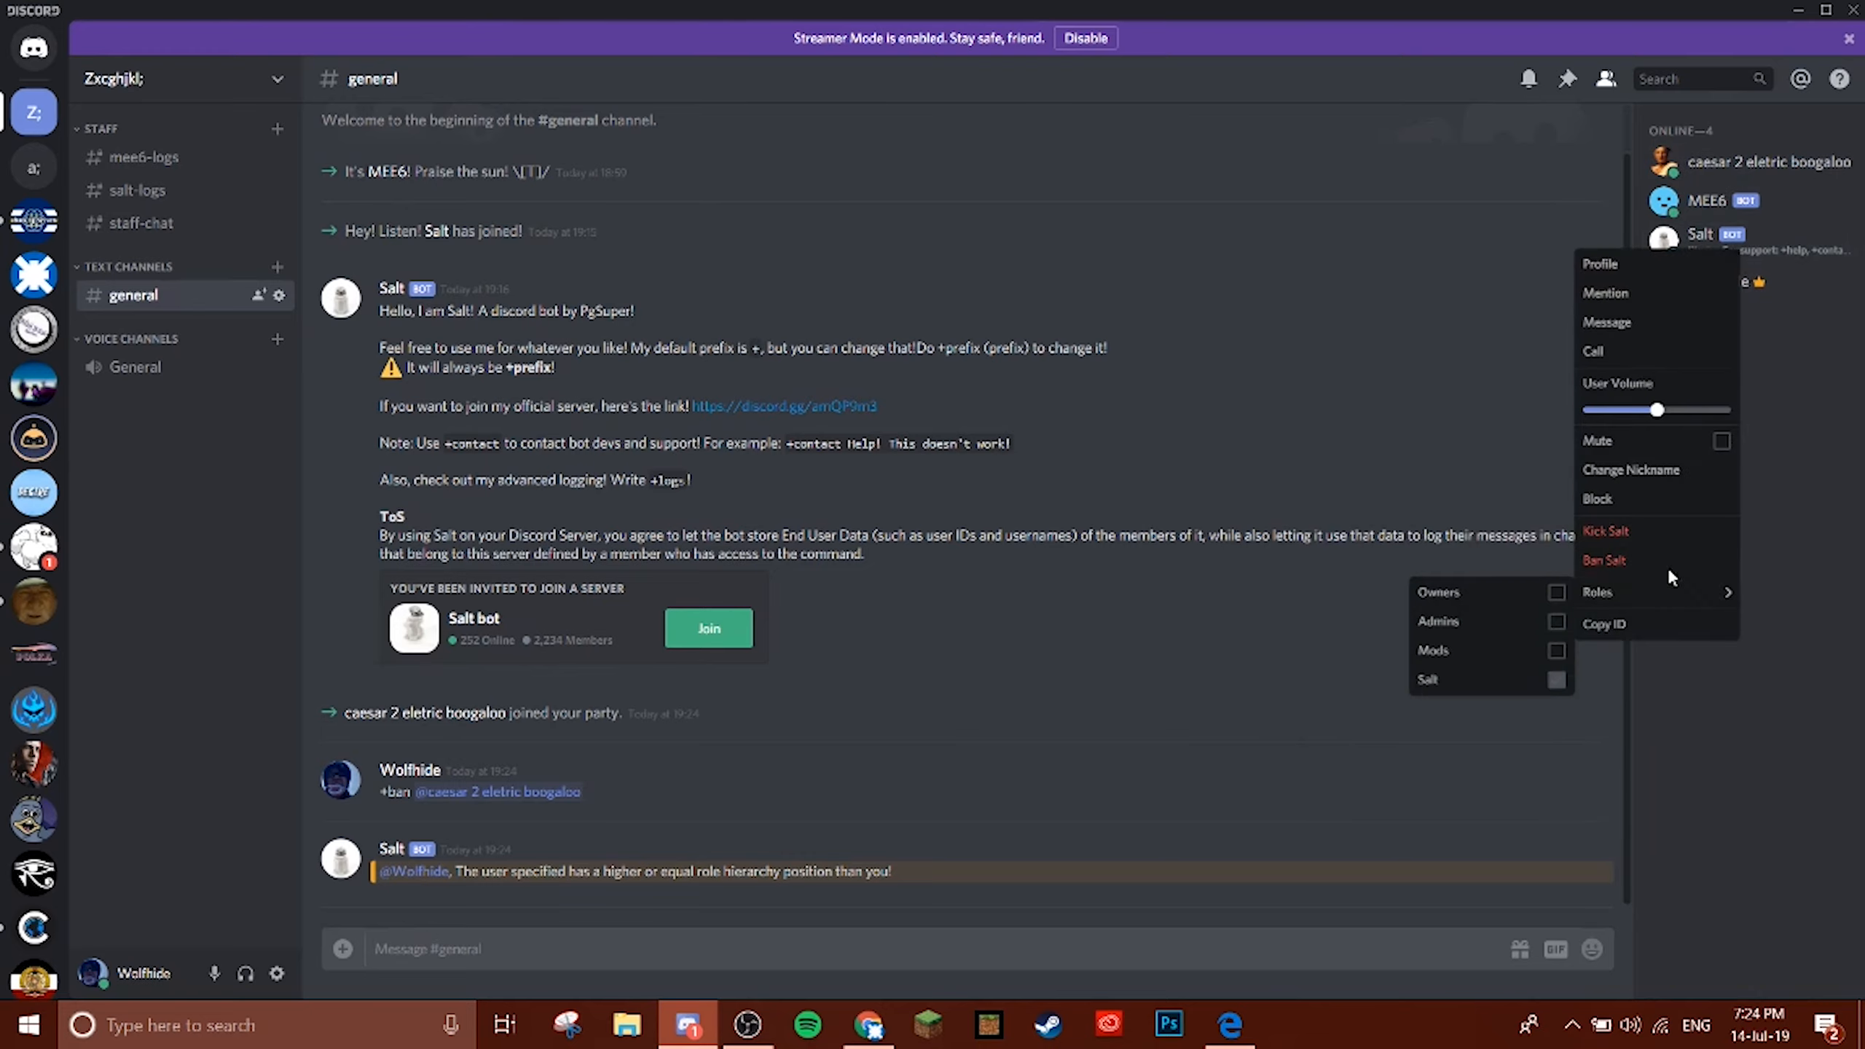
{"action": "left_click", "coordinate": [1631, 531]}
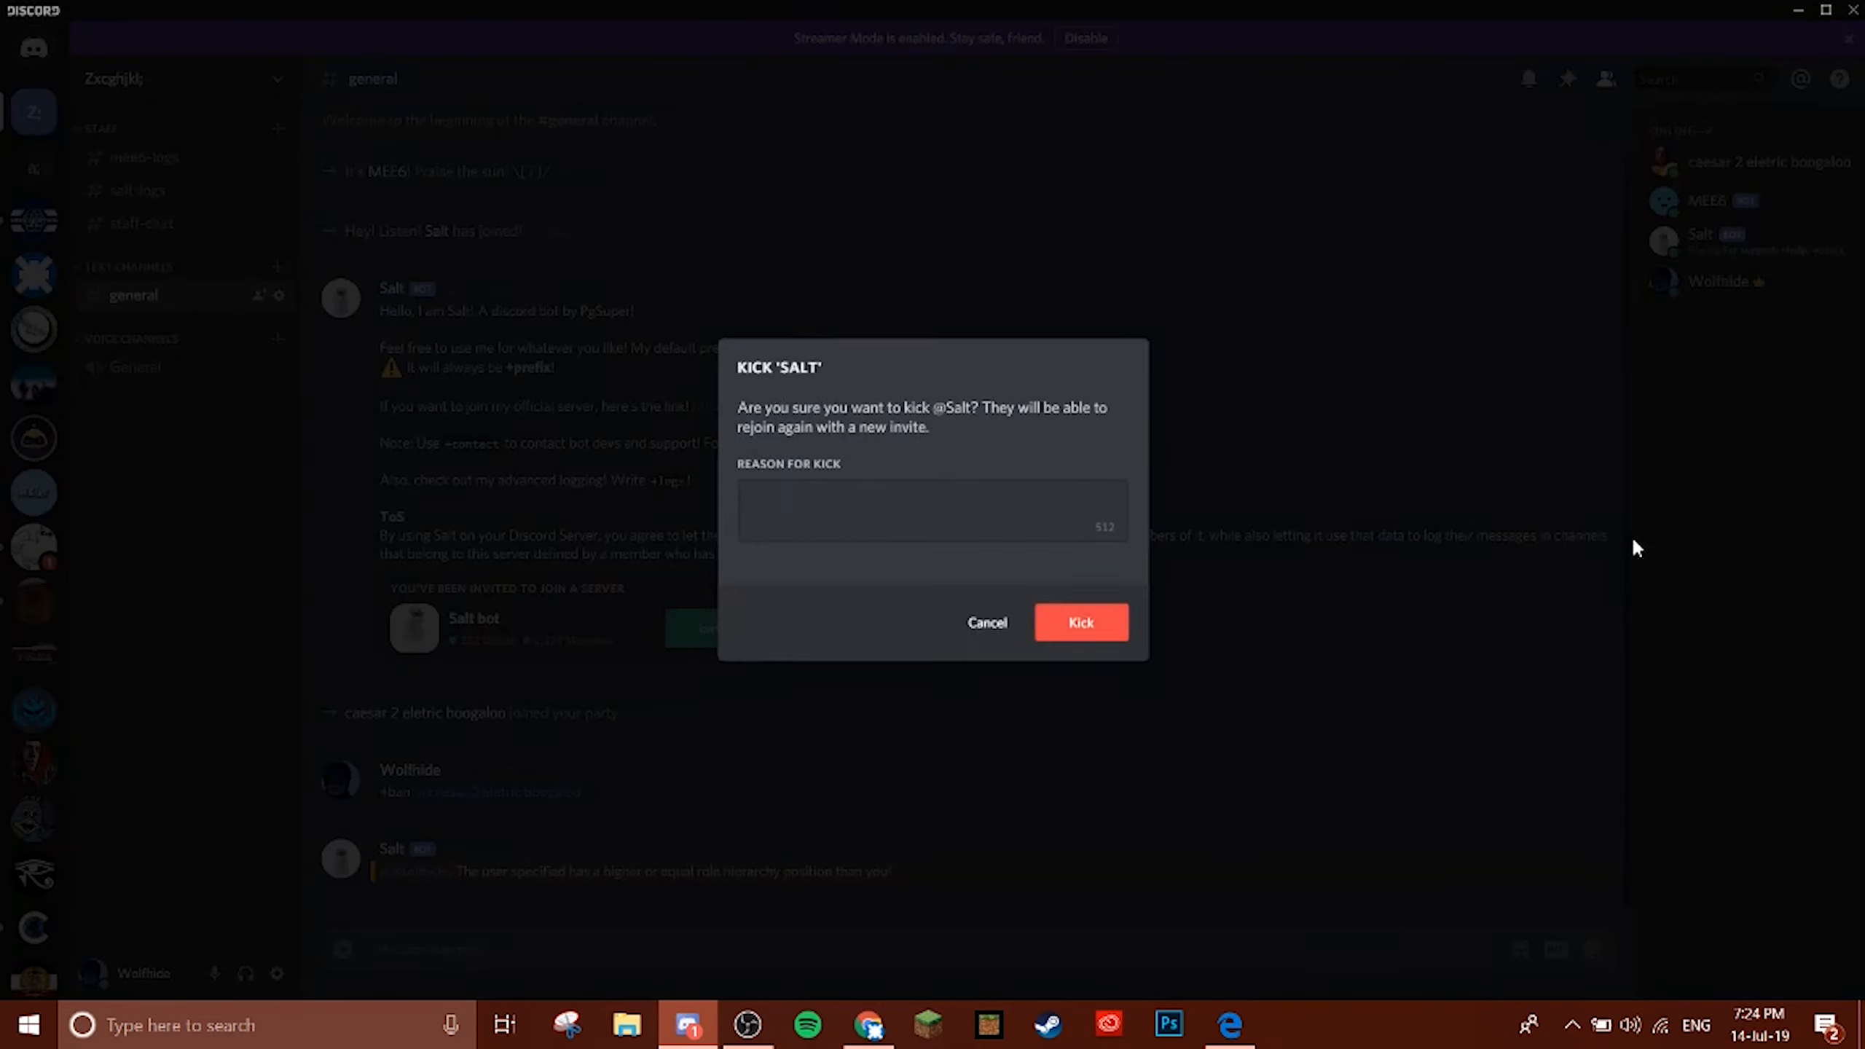
{"action": "left_click", "coordinate": [1042, 624]}
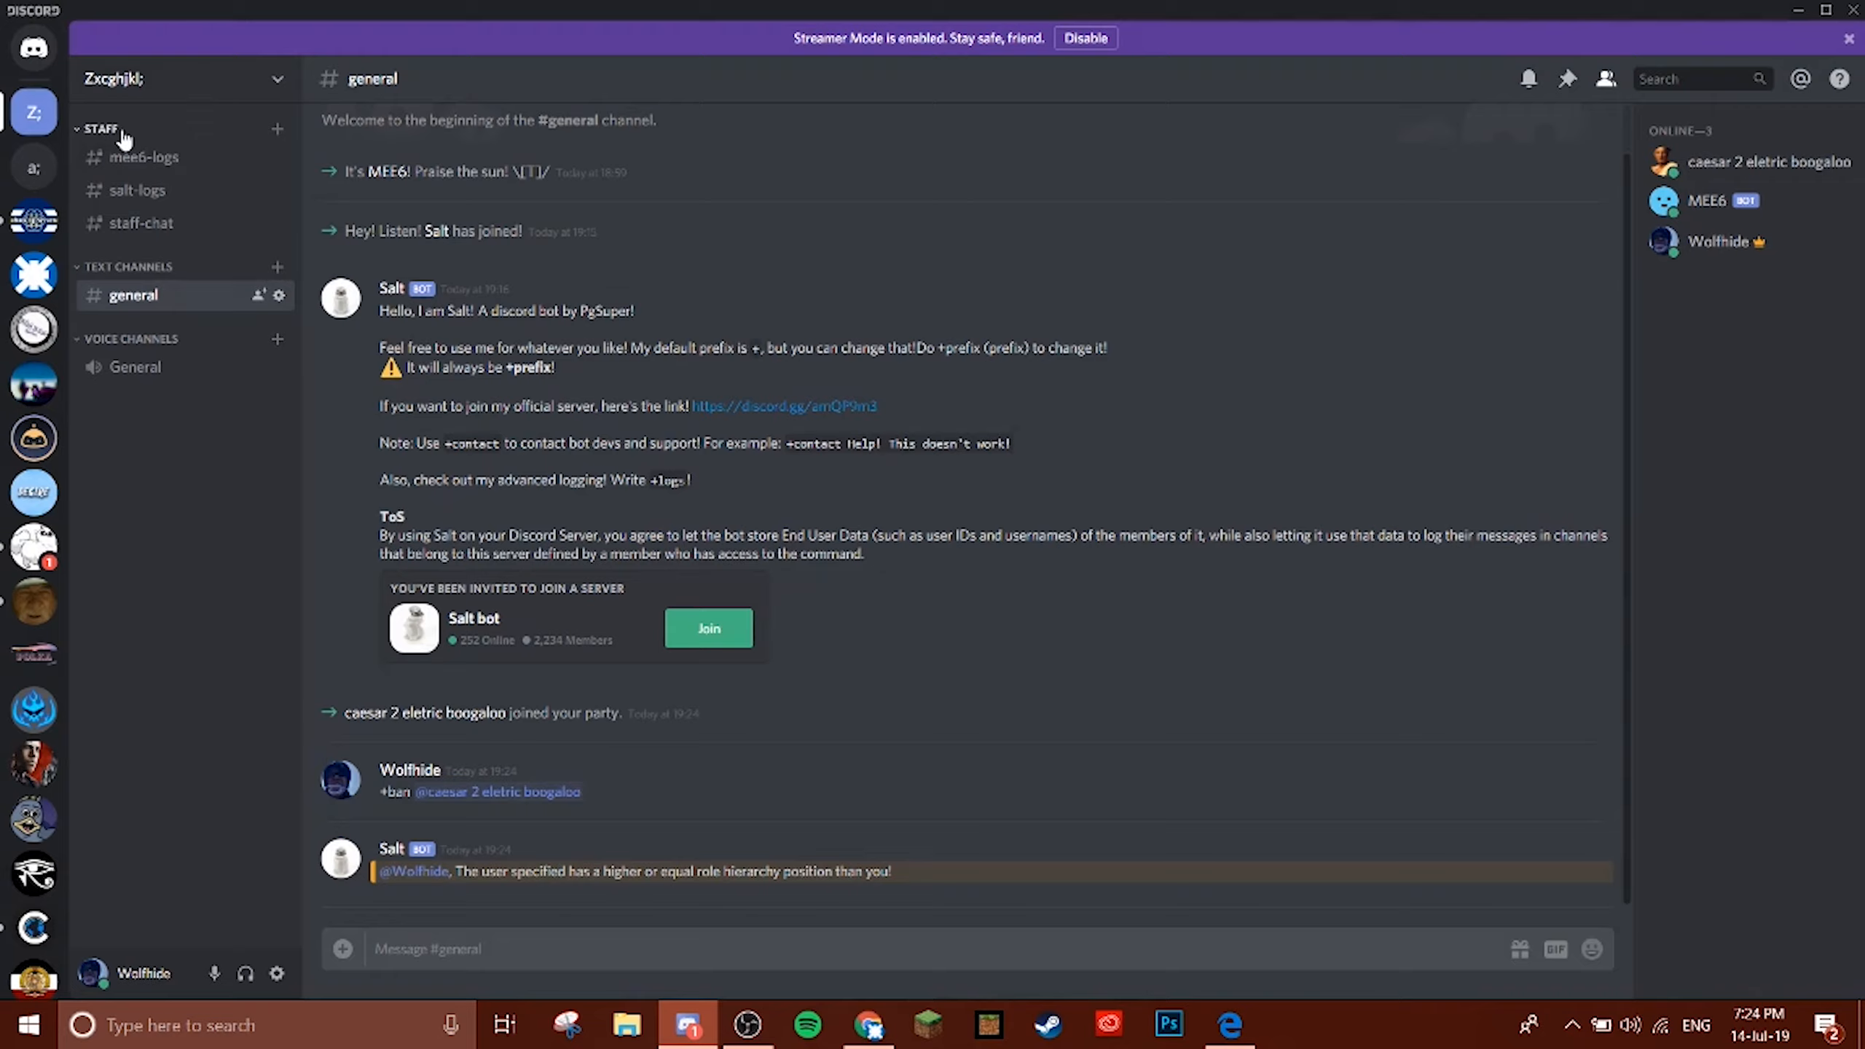
Delete the salt-logs channel from the Staff category and confirm the deletion.
{"action": "left_click", "coordinate": [163, 180]}
{"action": "right_click", "coordinate": [234, 195]}
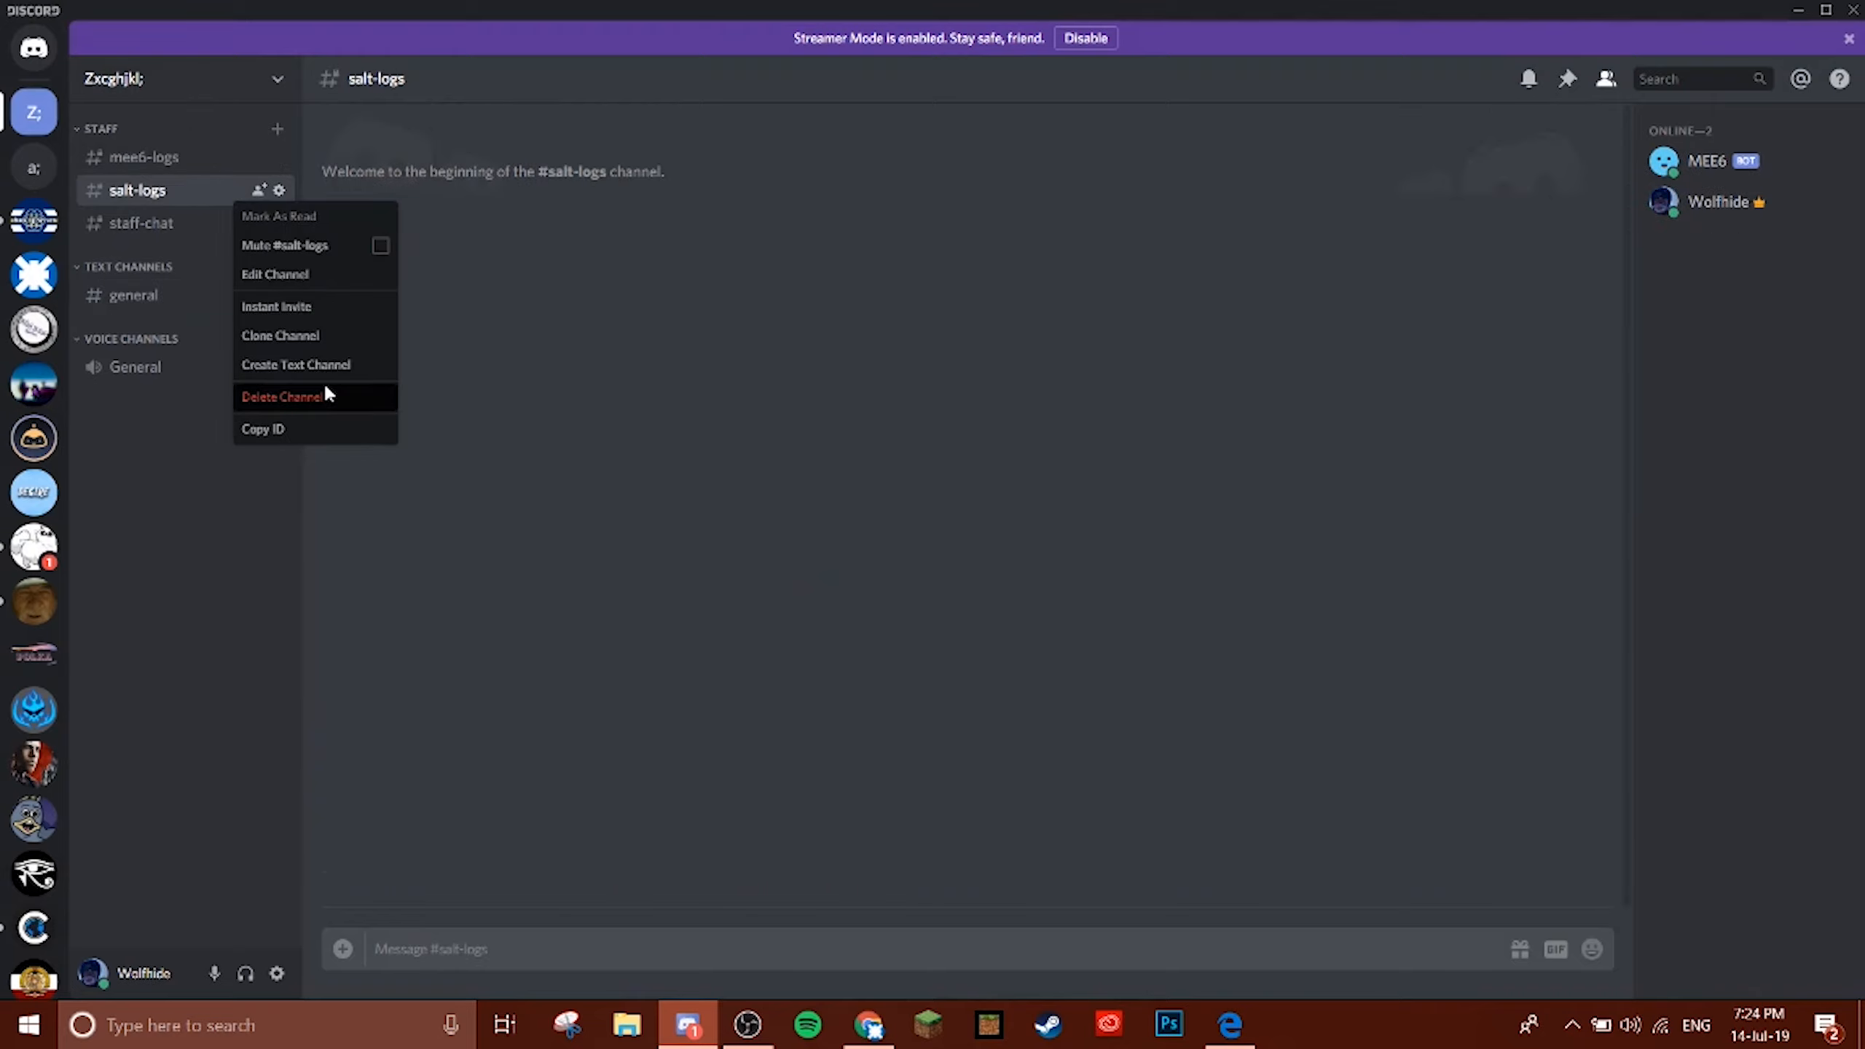
{"action": "left_click", "coordinate": [327, 395]}
{"action": "left_click", "coordinate": [1059, 556]}
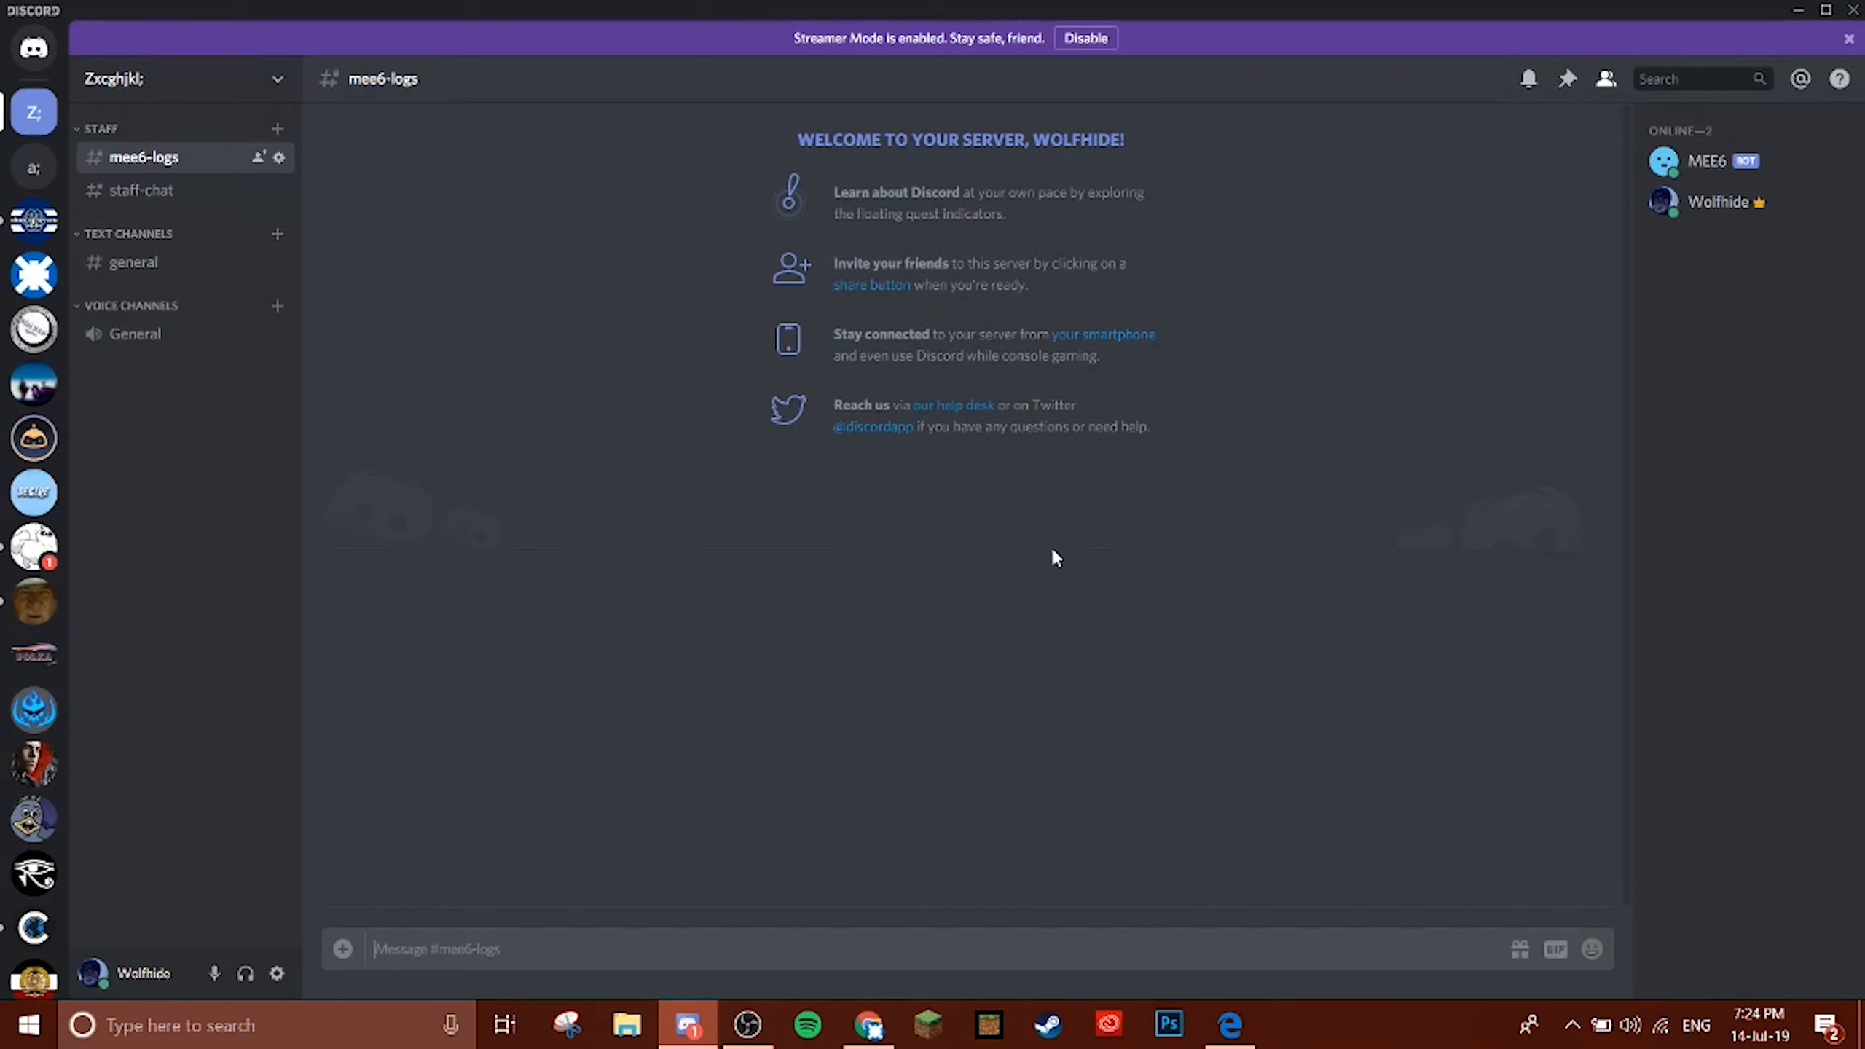
Assign the Owners role to the server owner's account from the general channel's member list.
{"action": "left_click", "coordinate": [133, 262]}
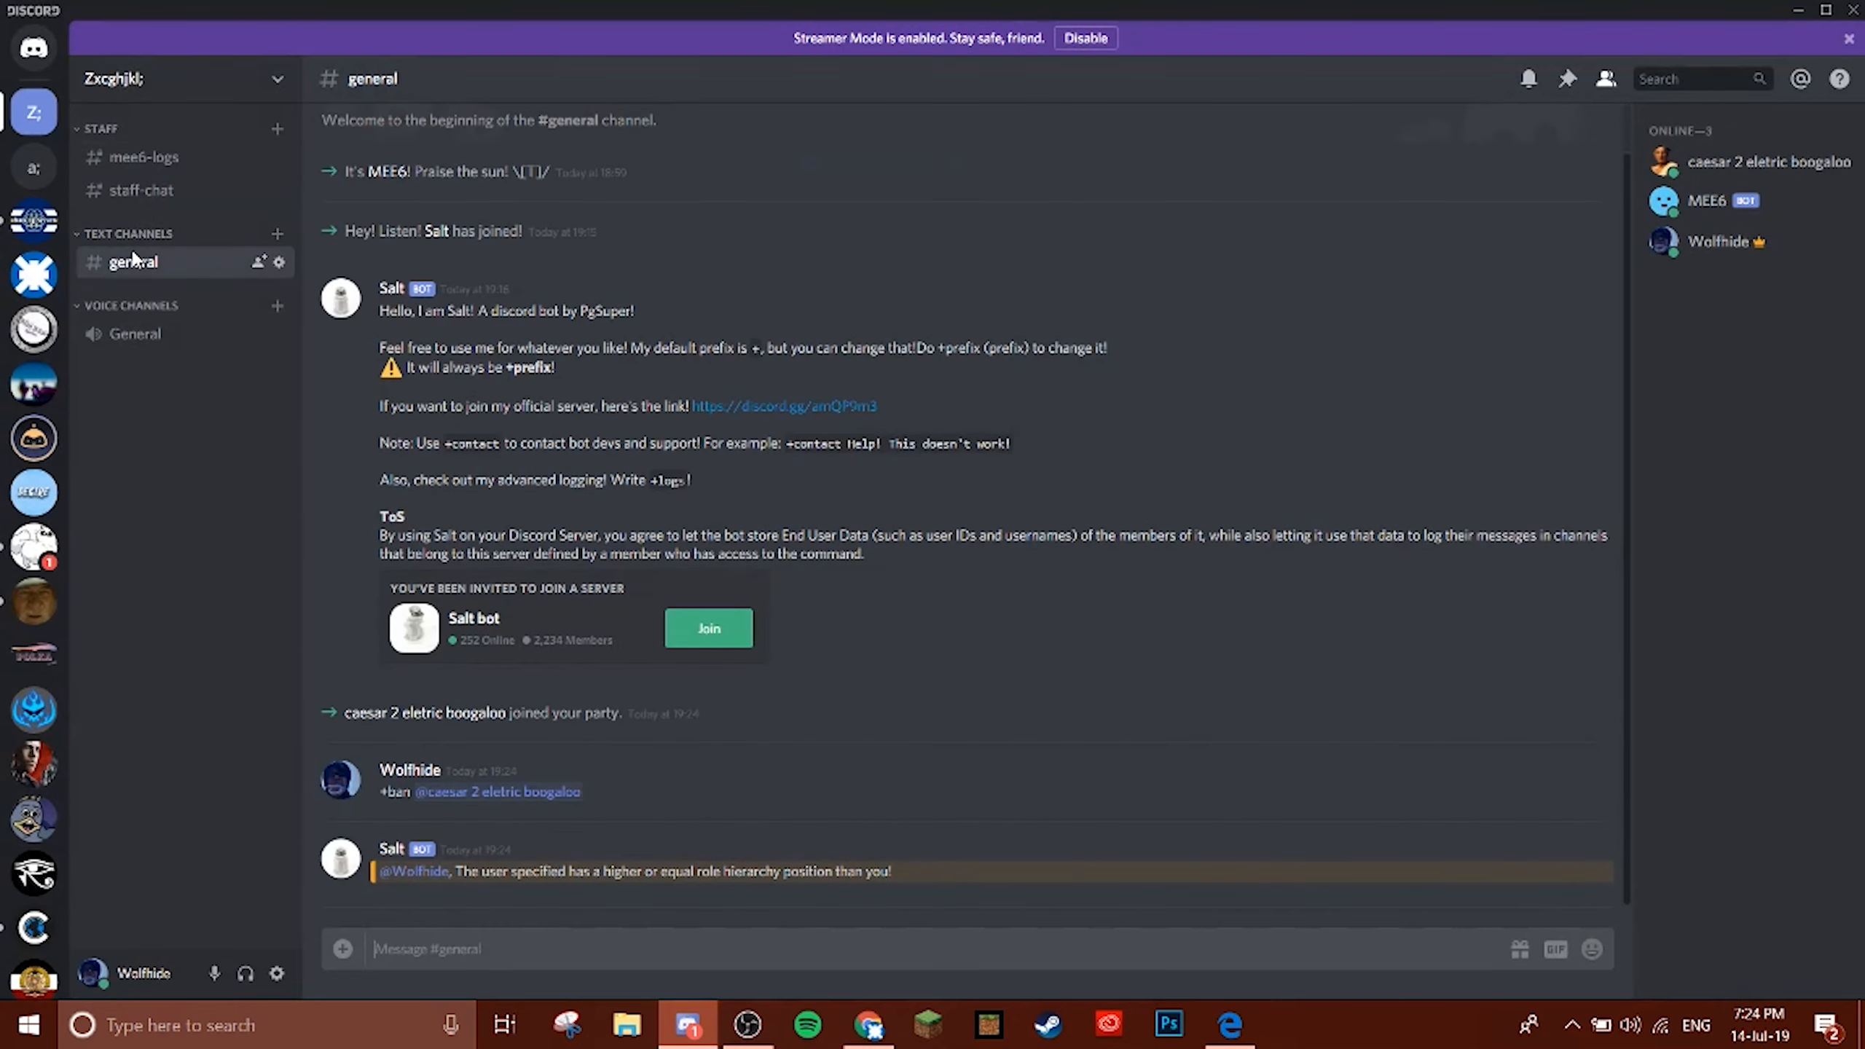
{"action": "left_click", "coordinate": [1704, 176]}
{"action": "left_click", "coordinate": [543, 432]}
{"action": "left_click", "coordinate": [1717, 241]}
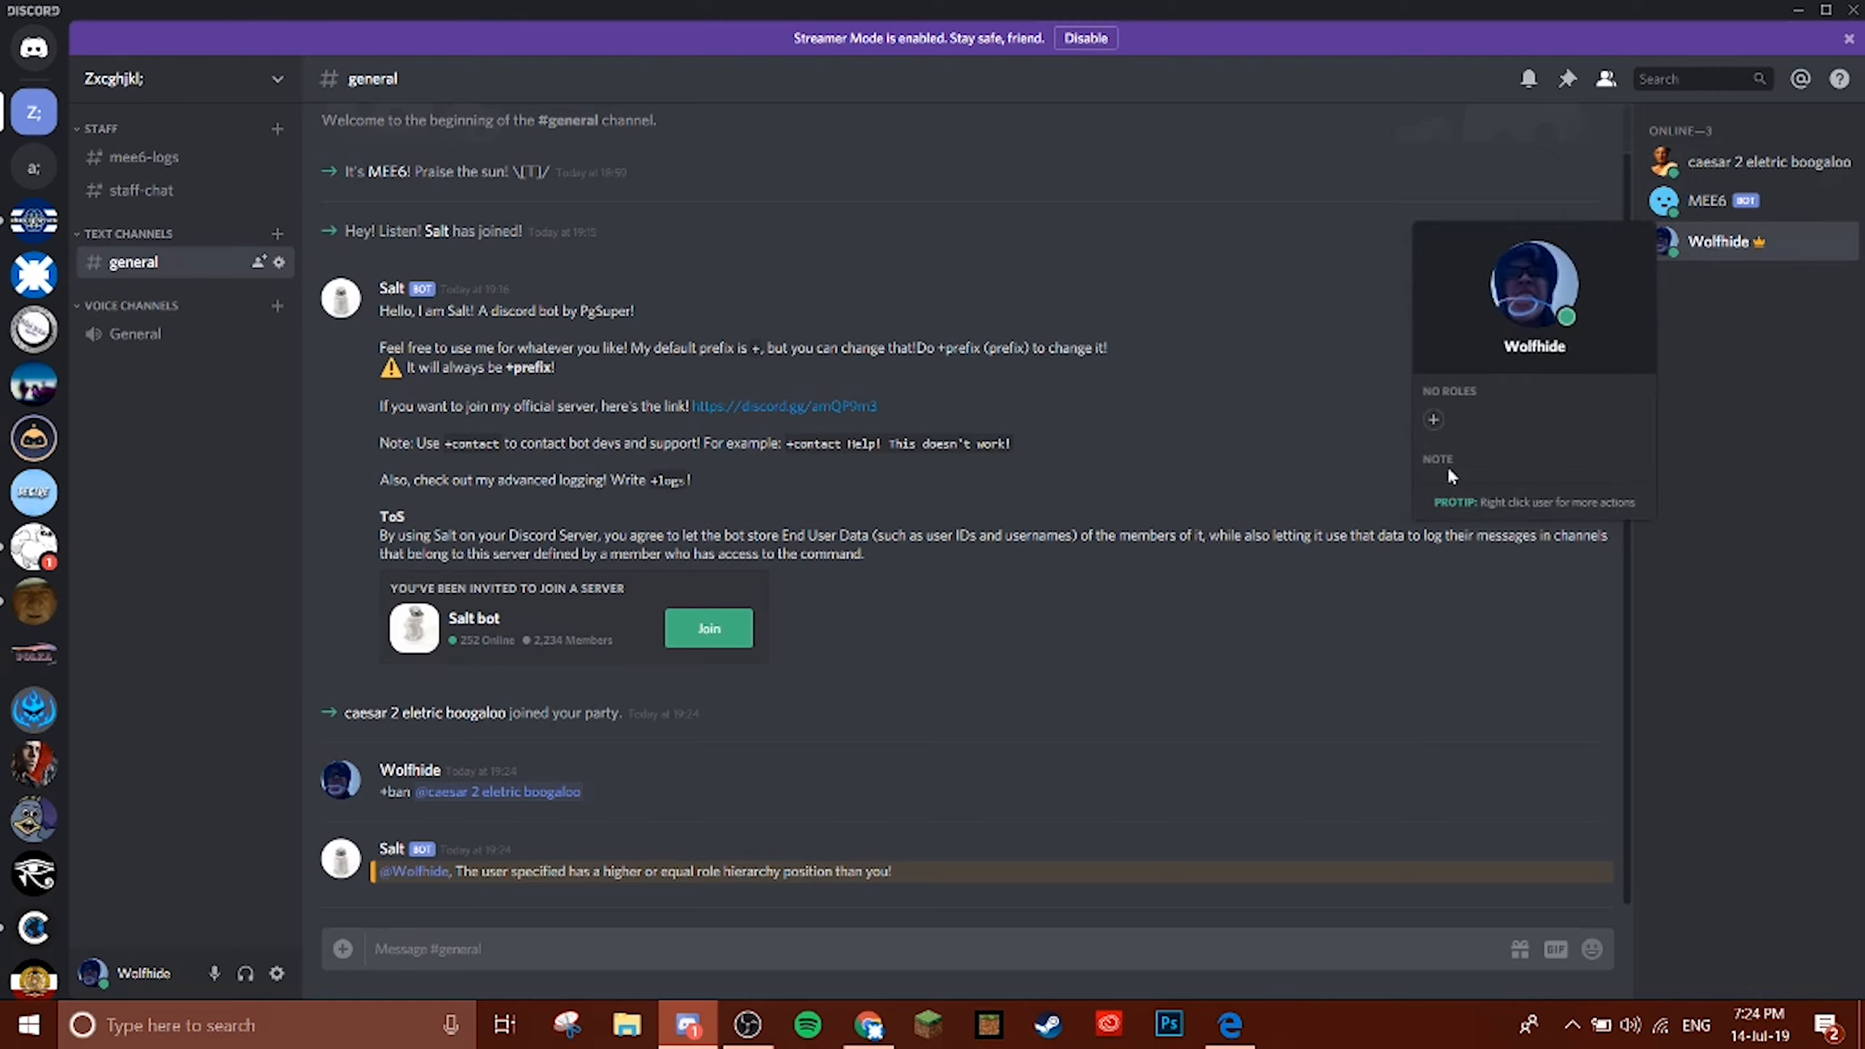
{"action": "left_click", "coordinate": [1432, 421]}
{"action": "left_click", "coordinate": [1383, 512]}
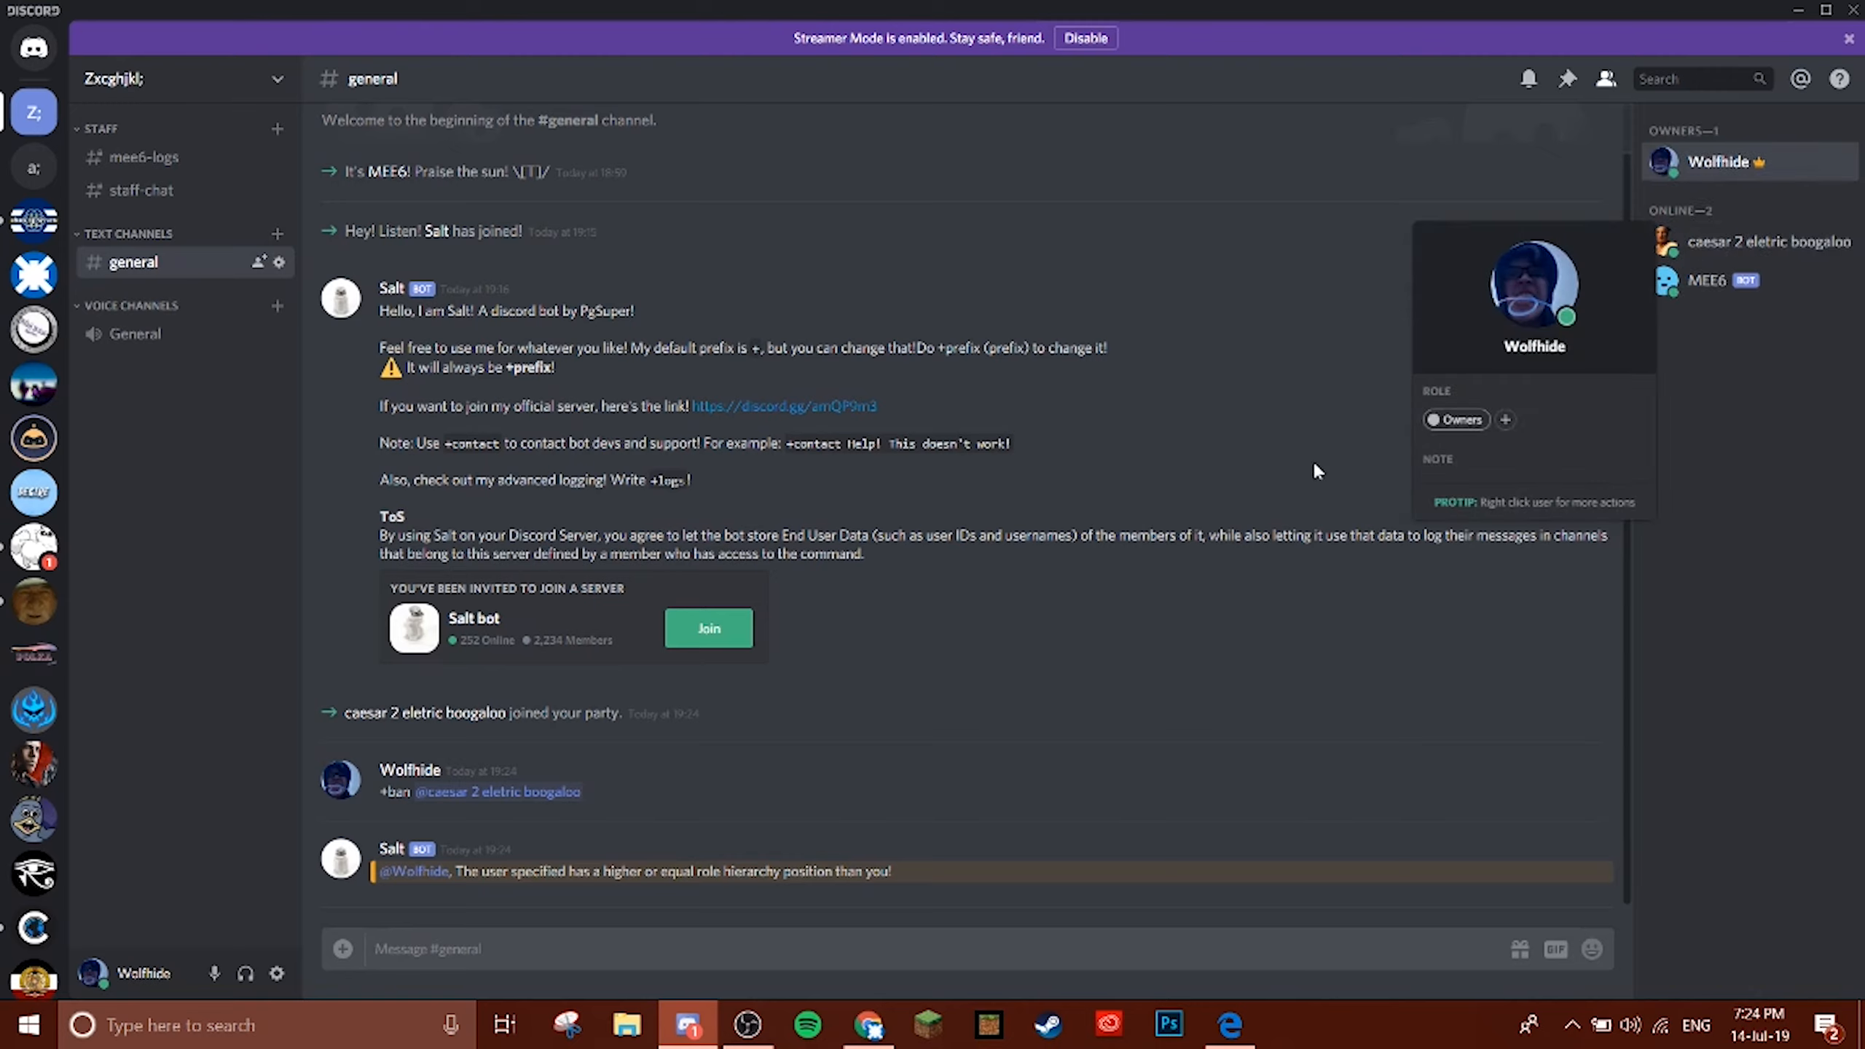
{"action": "left_click", "coordinate": [1069, 382]}
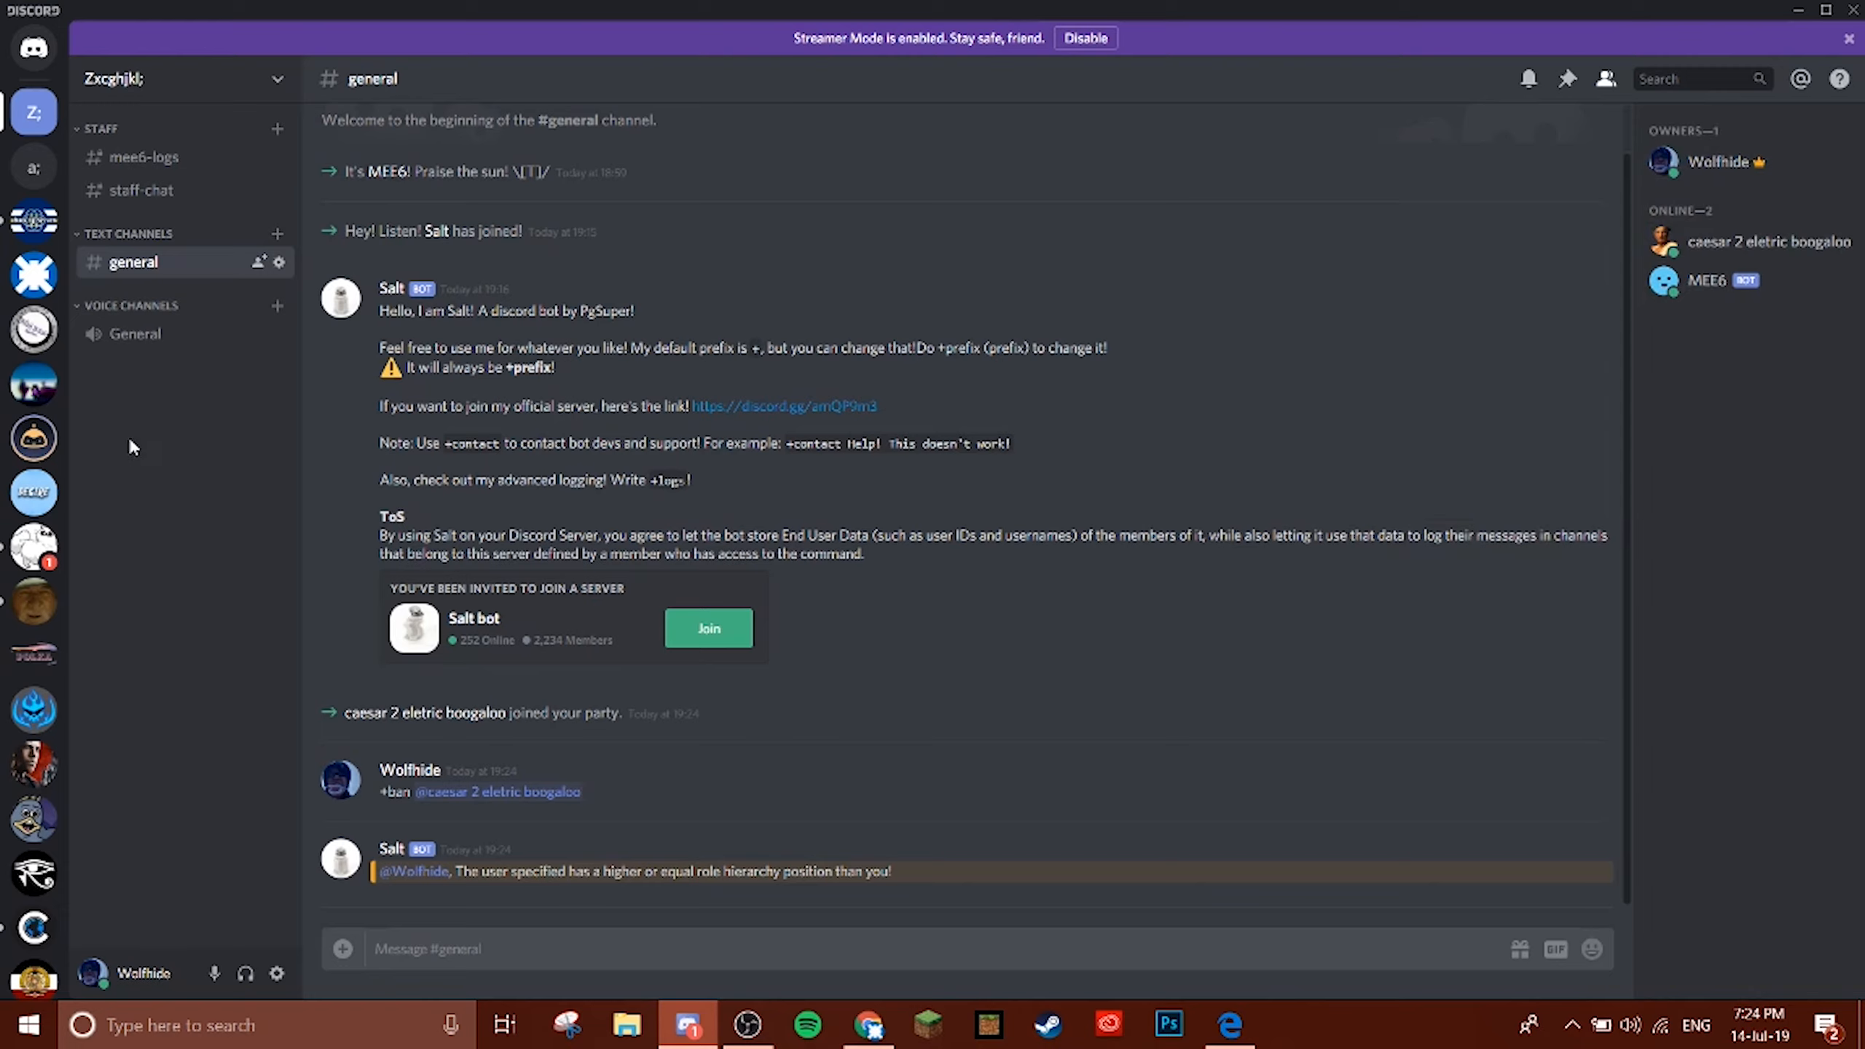
Set the general text channel's slowmode to 5s, save the change and close the channel settings.
{"action": "left_click", "coordinate": [280, 262]}
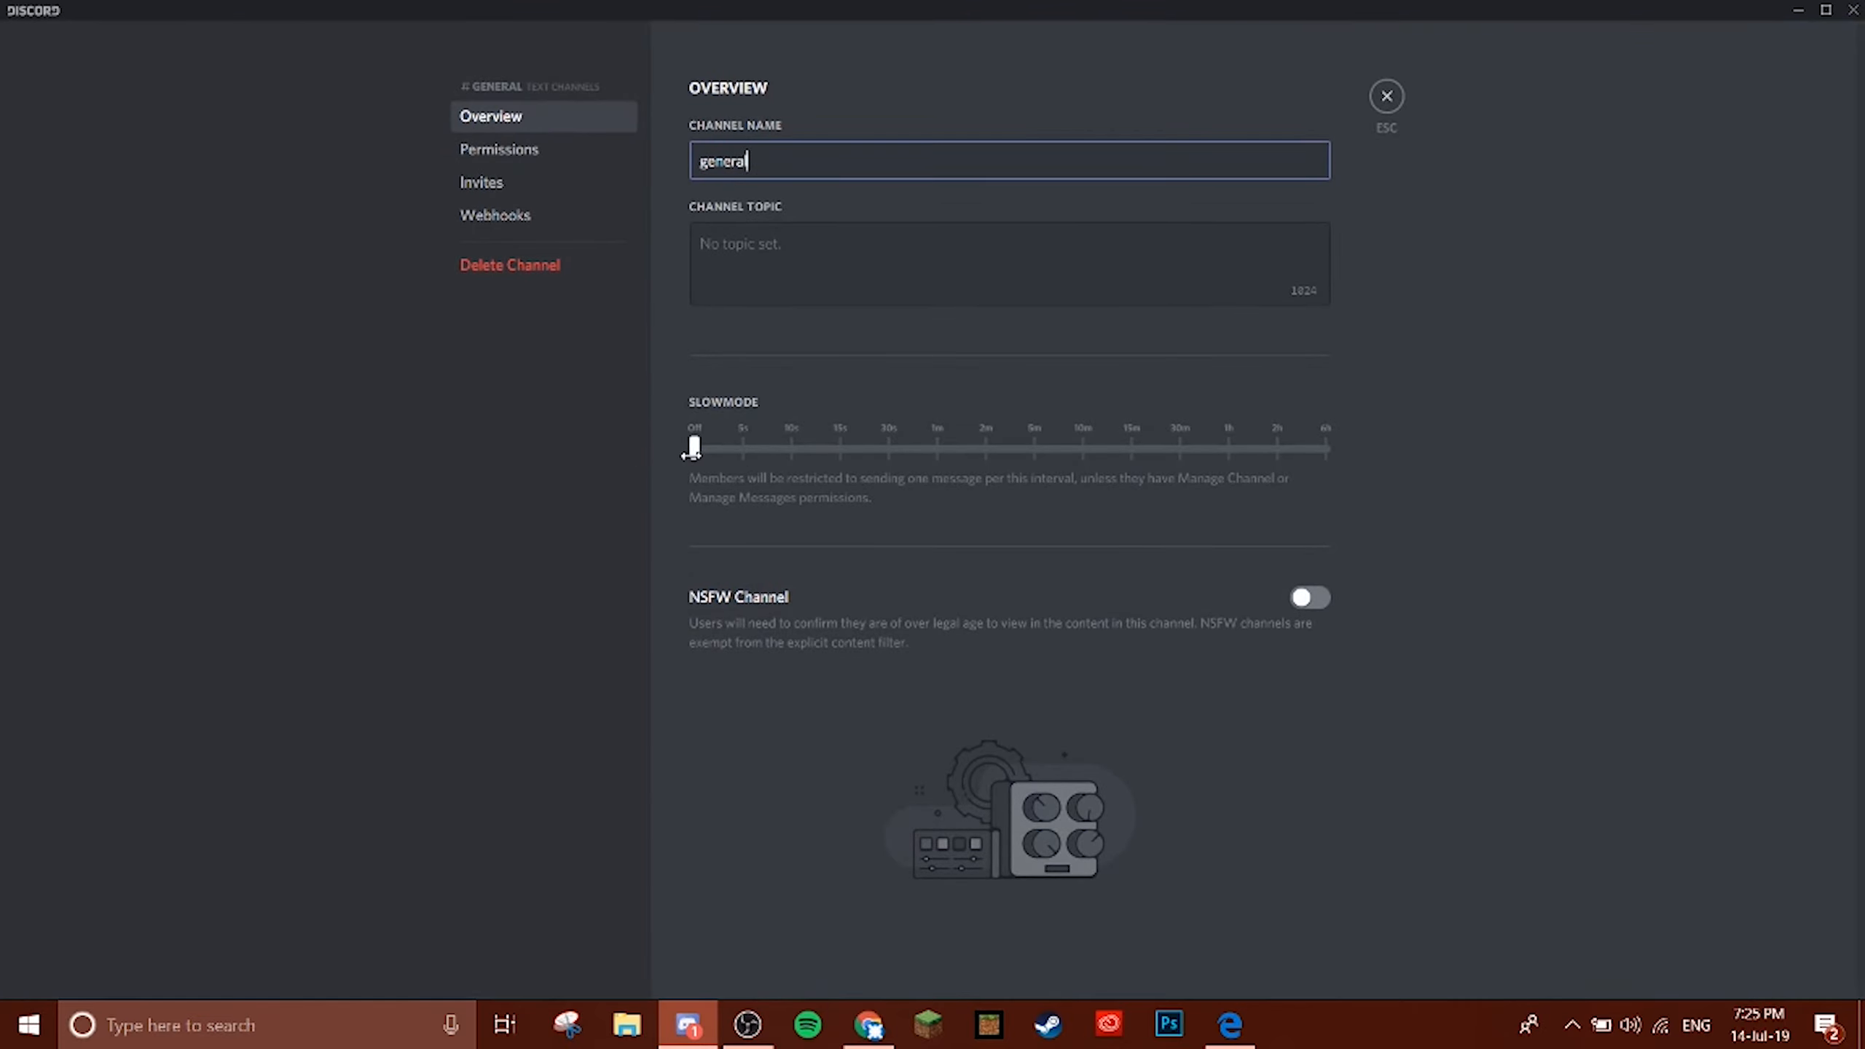
{"action": "left_click_drag", "start_coordinate": [693, 450], "coordinate": [742, 449]}
{"action": "left_click", "coordinate": [1314, 956]}
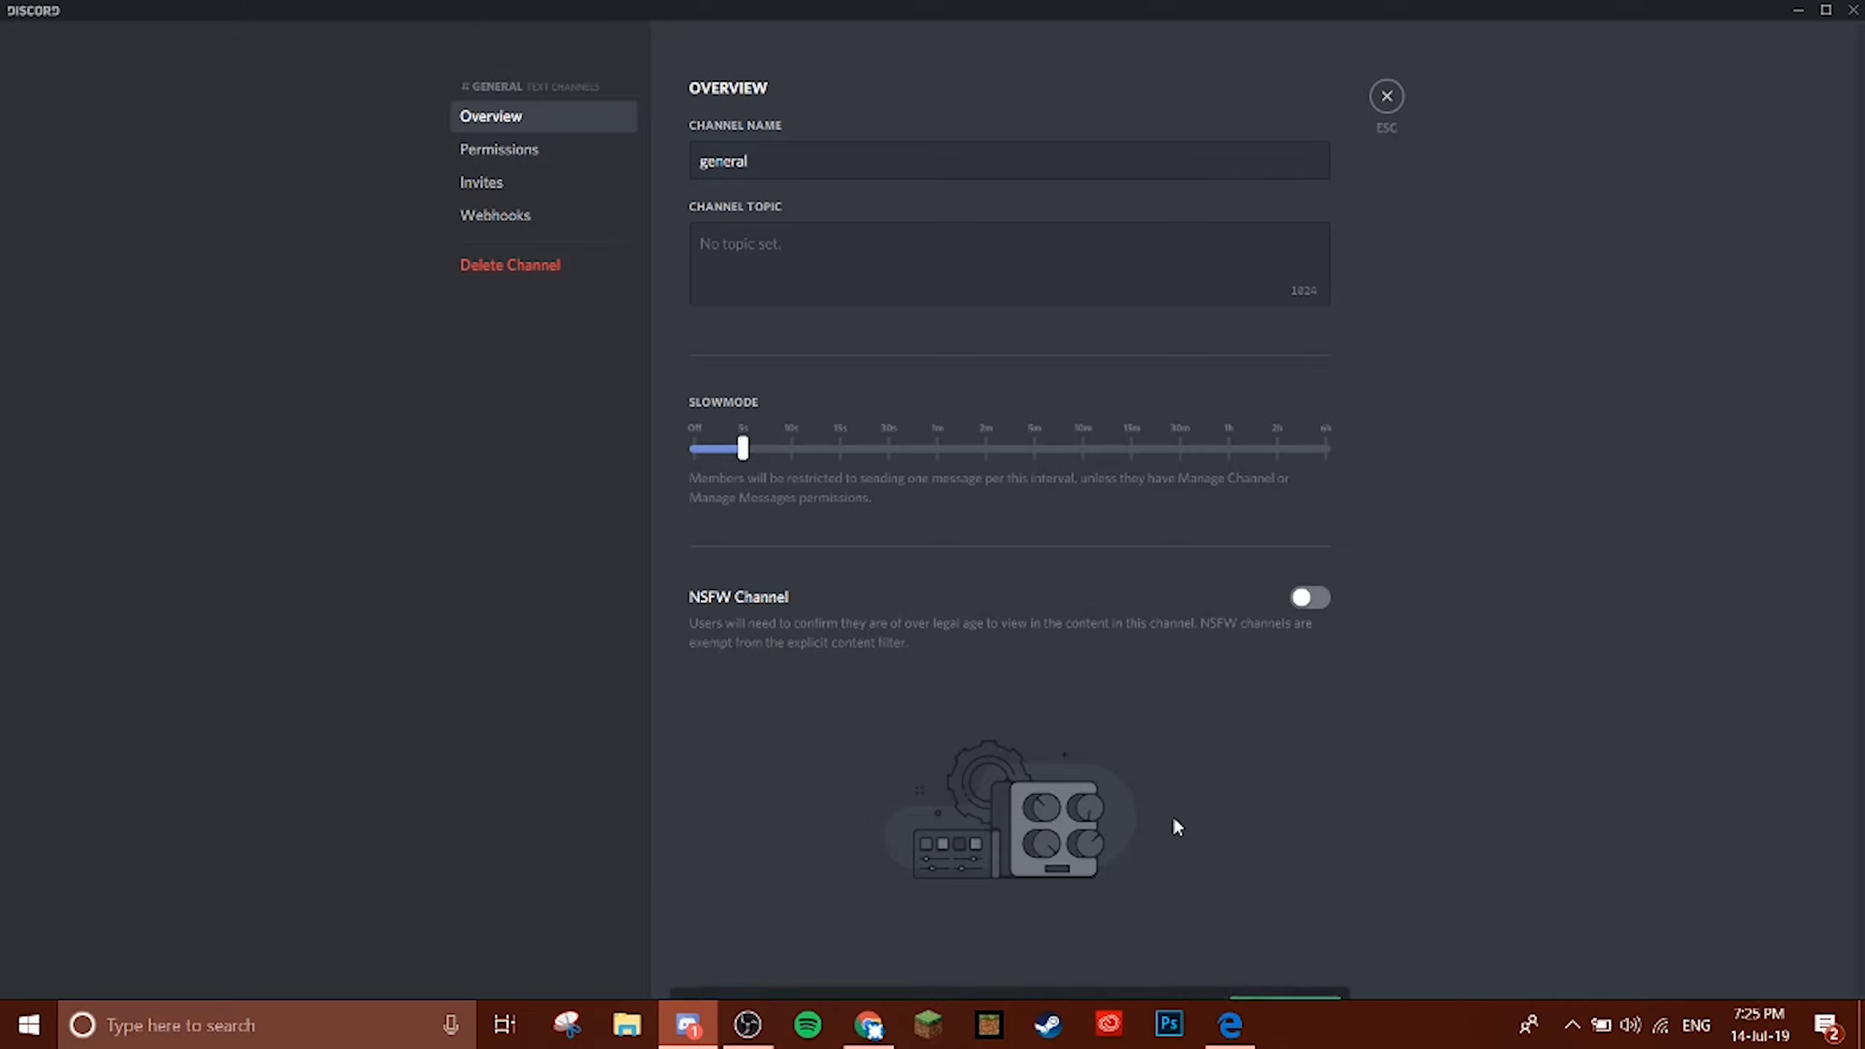
{"action": "left_click", "coordinate": [1396, 103]}
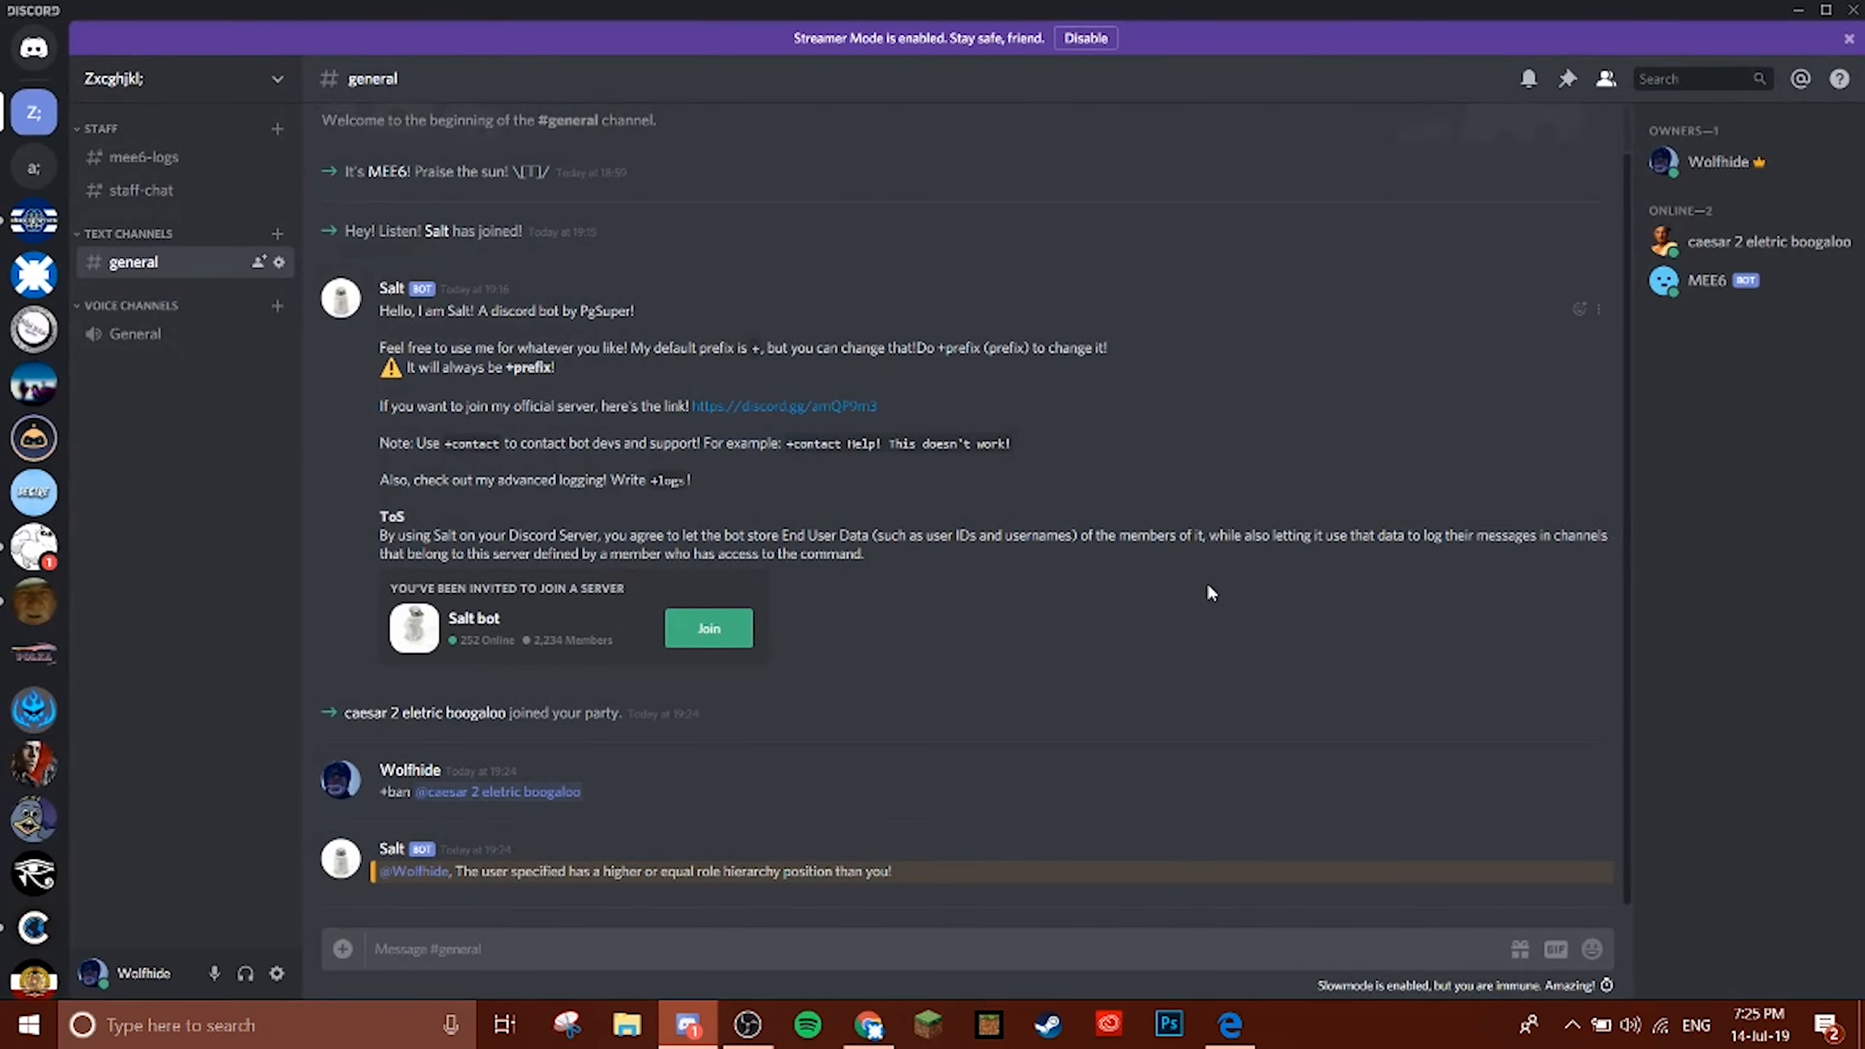
Turn off slowmode for the general text channel, save the change and close the channel settings.
{"action": "left_click", "coordinate": [279, 261]}
{"action": "left_click", "coordinate": [497, 155]}
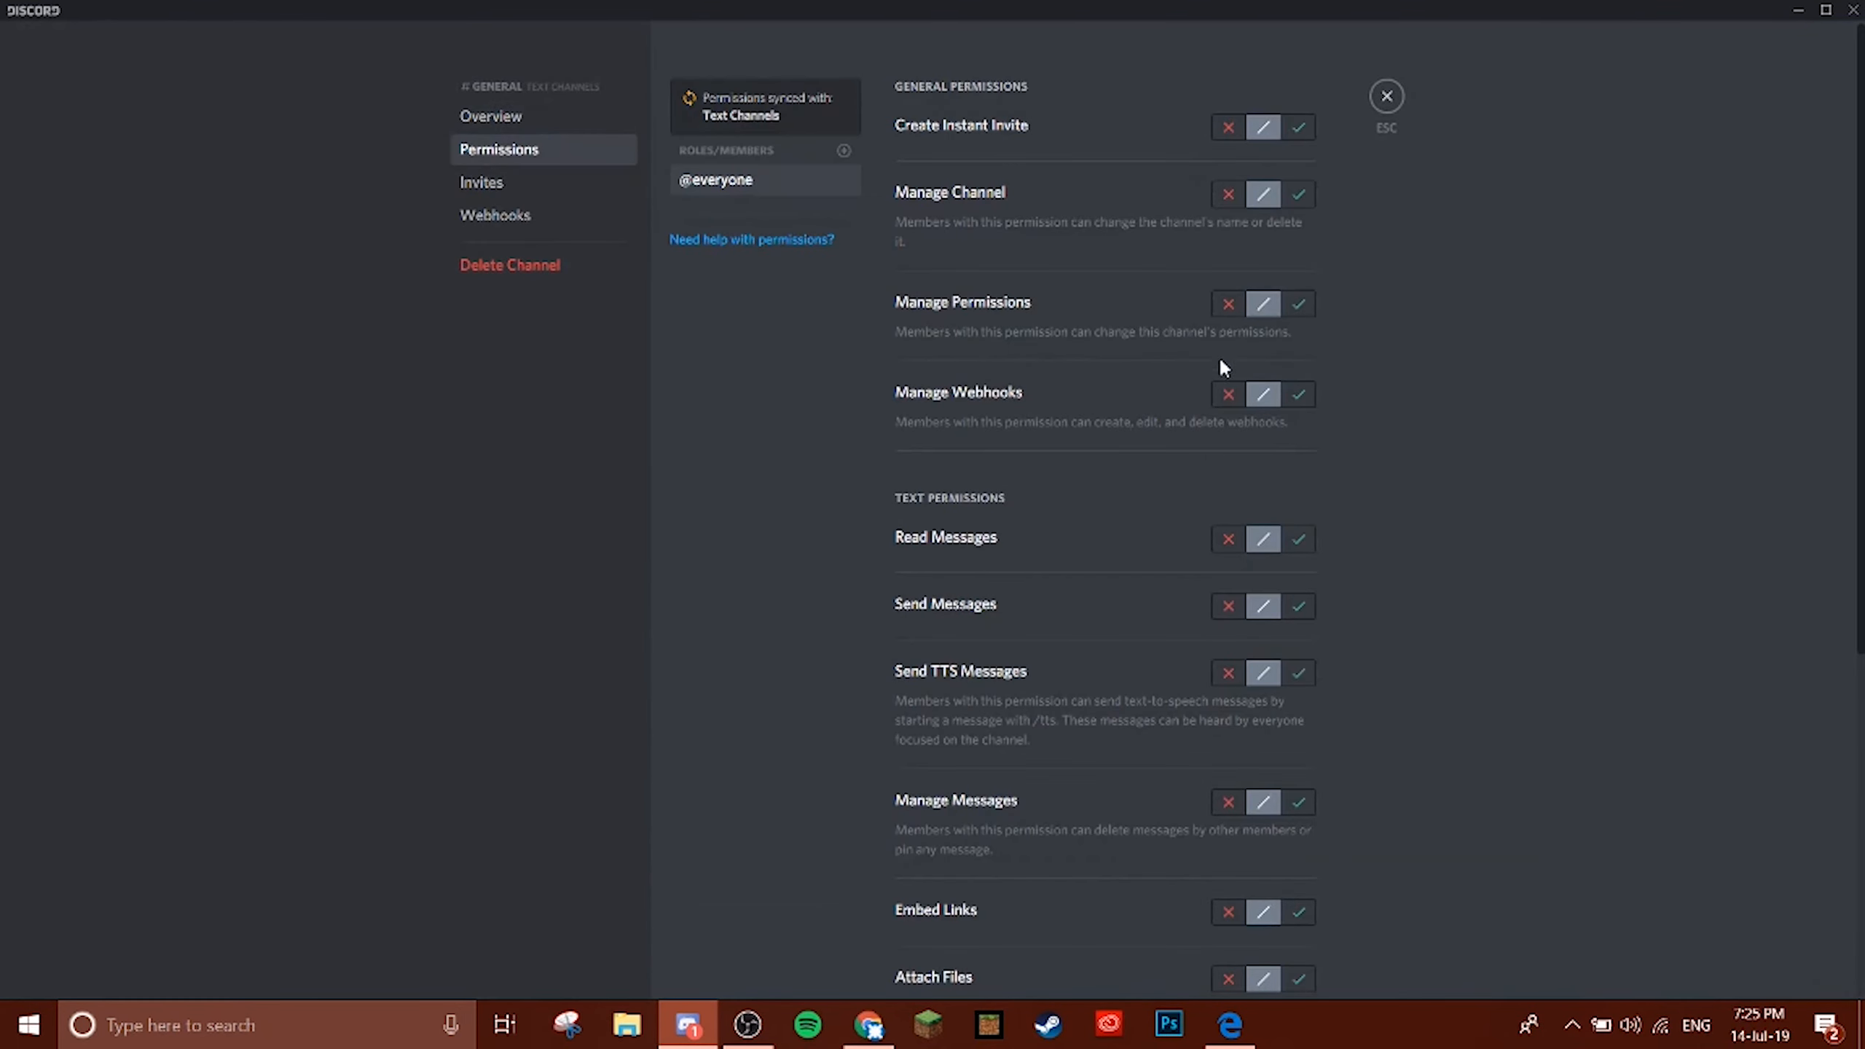
{"action": "scroll", "coordinate": [1211, 434], "scroll_direction": "down", "scroll_amount": 6}
{"action": "left_click", "coordinate": [558, 116]}
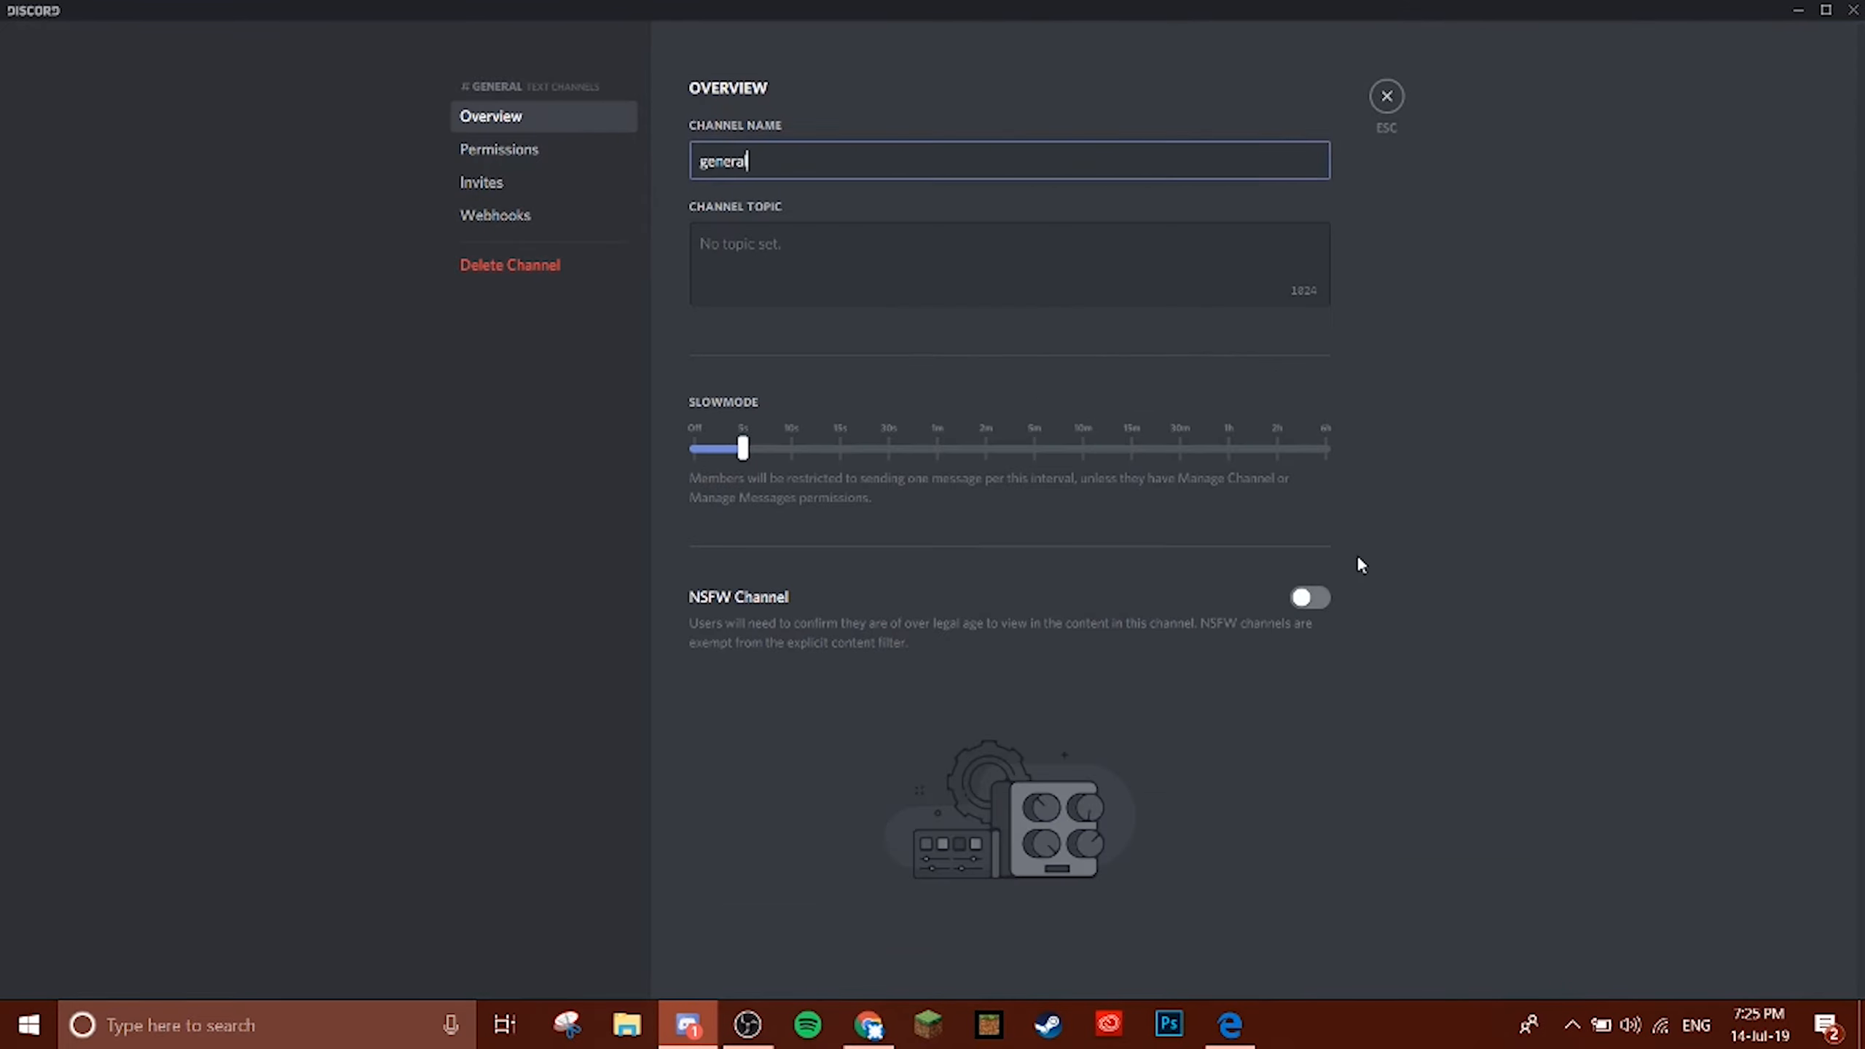
{"action": "left_click_drag", "start_coordinate": [743, 445], "coordinate": [584, 457]}
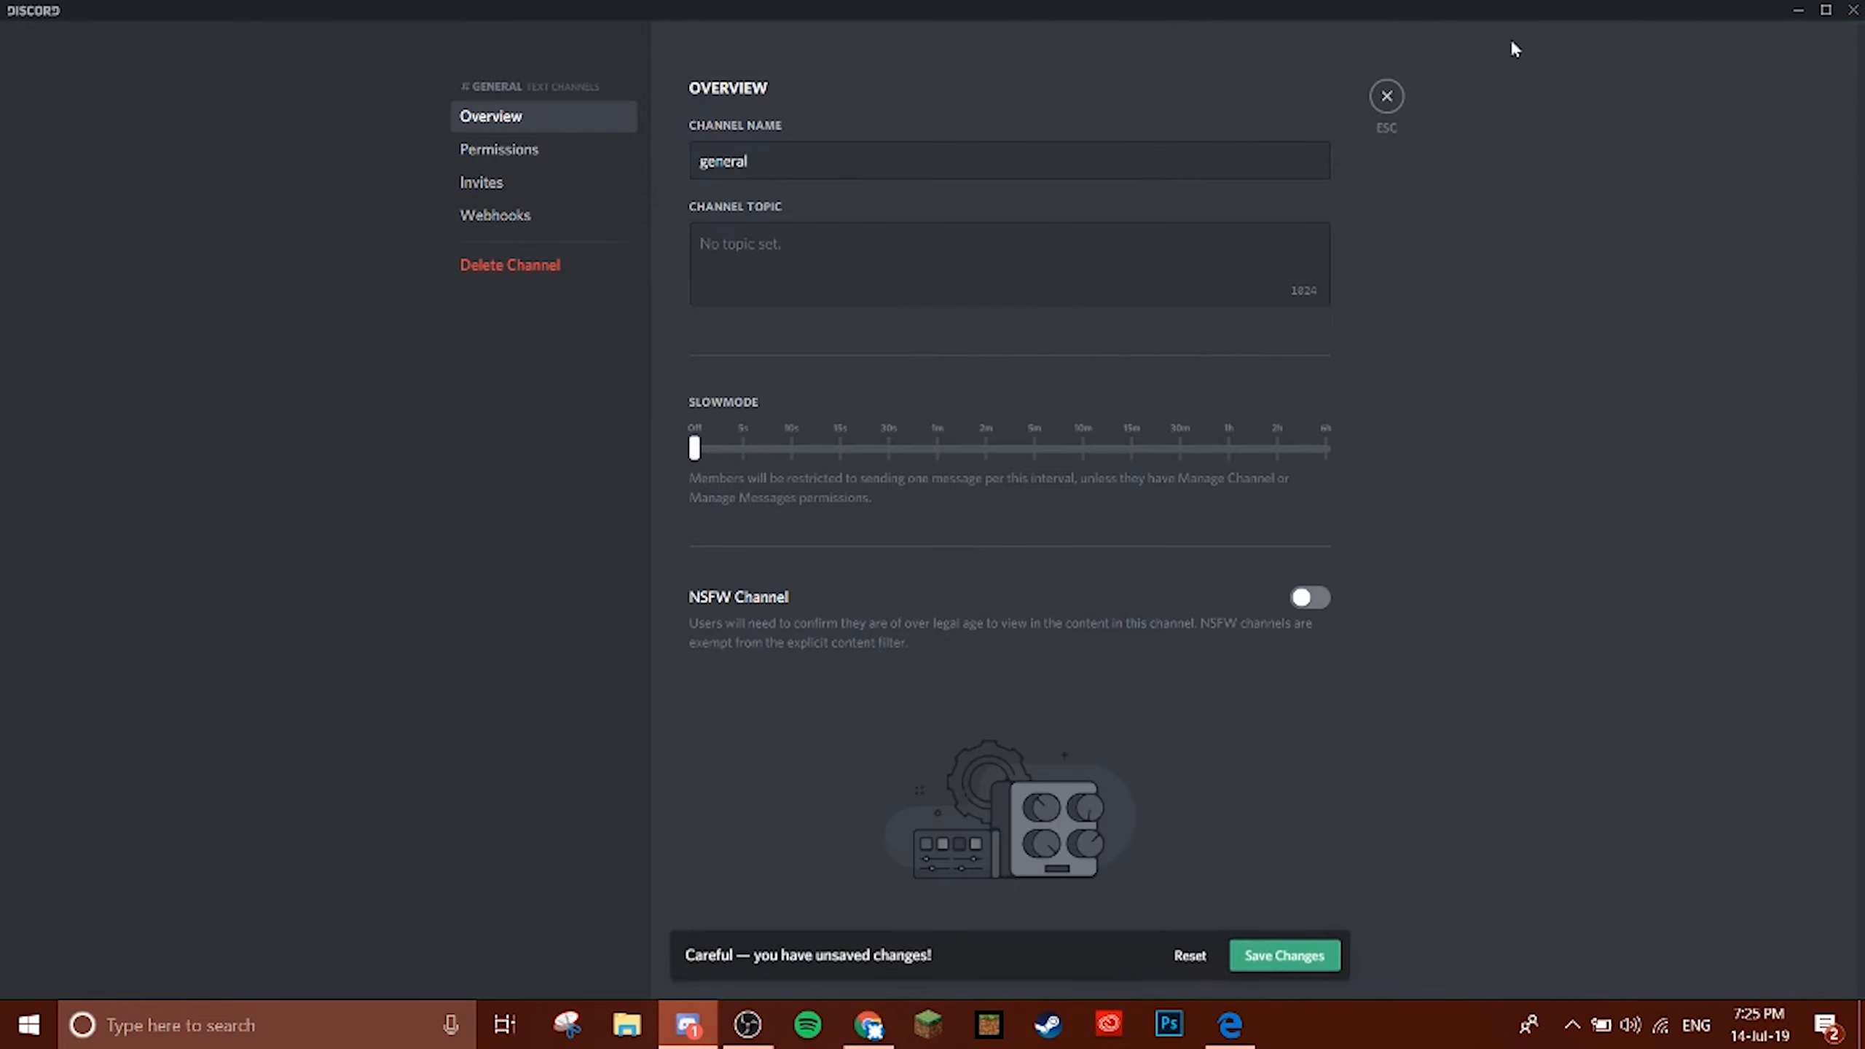
{"action": "left_click", "coordinate": [1308, 947]}
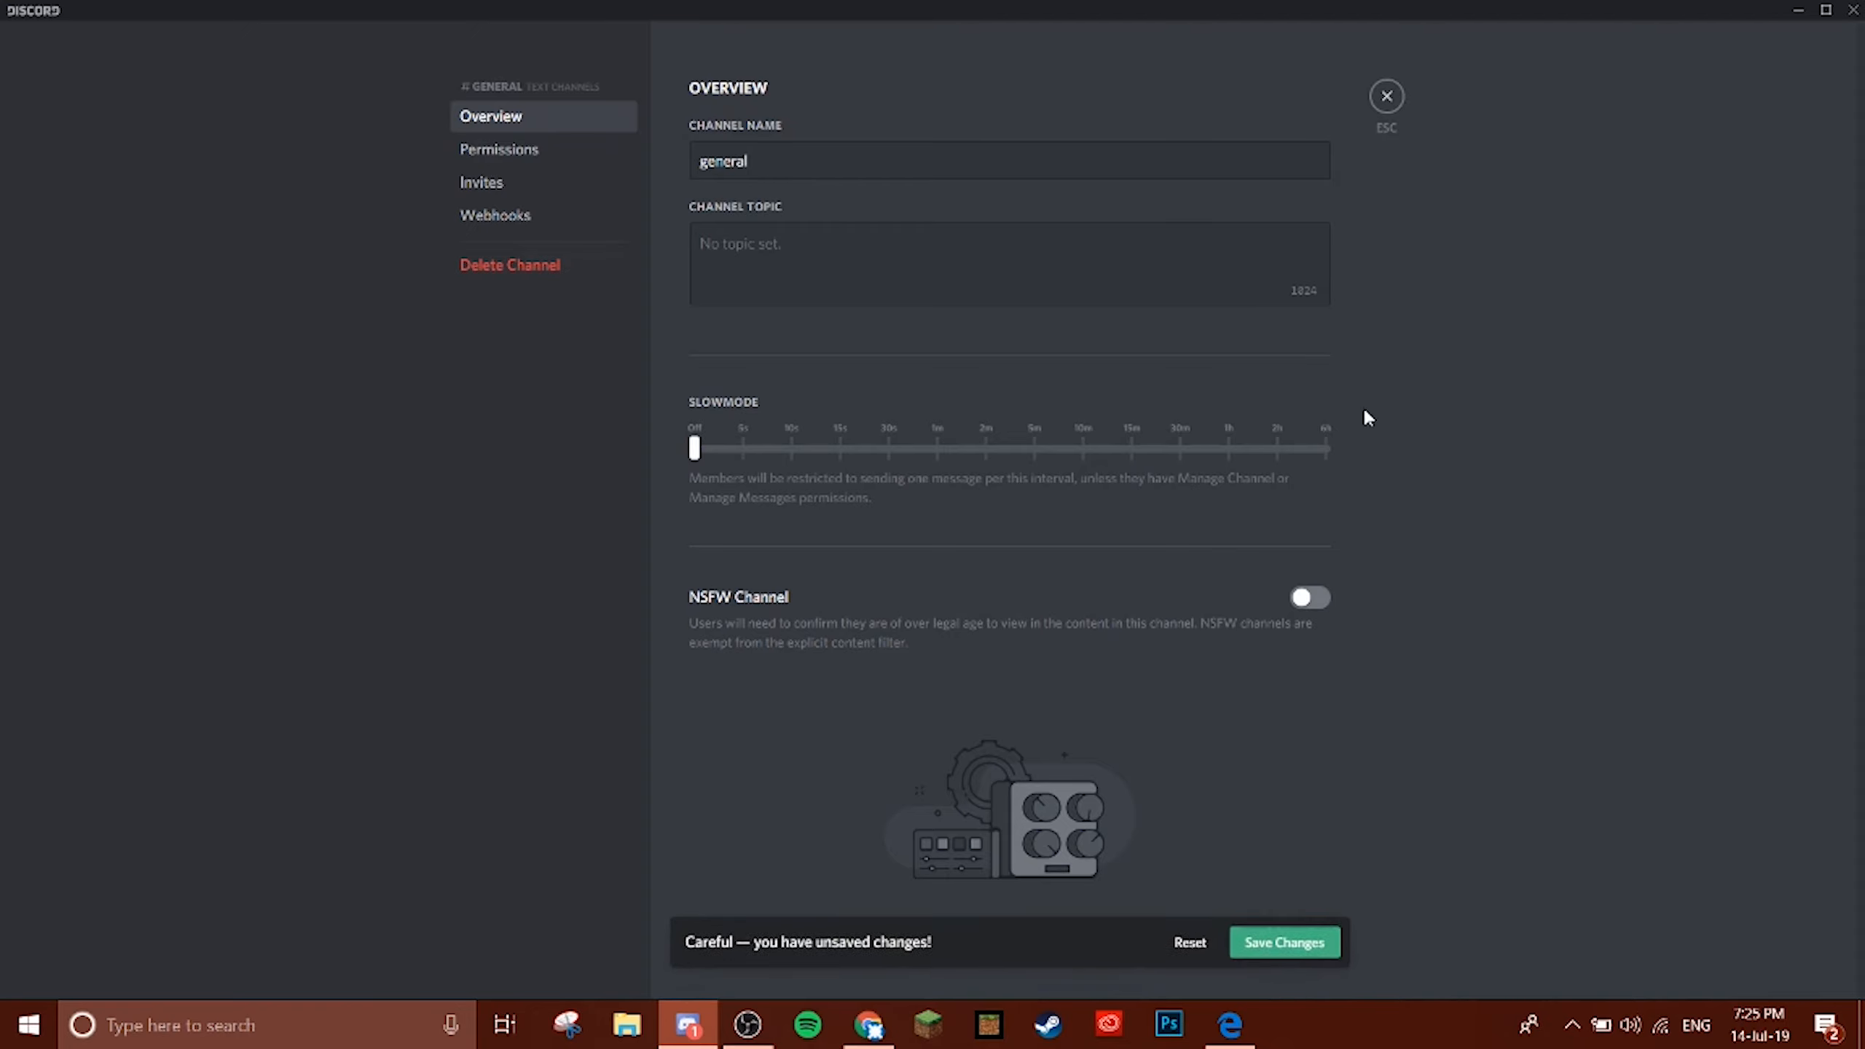
{"action": "left_click", "coordinate": [1386, 96]}
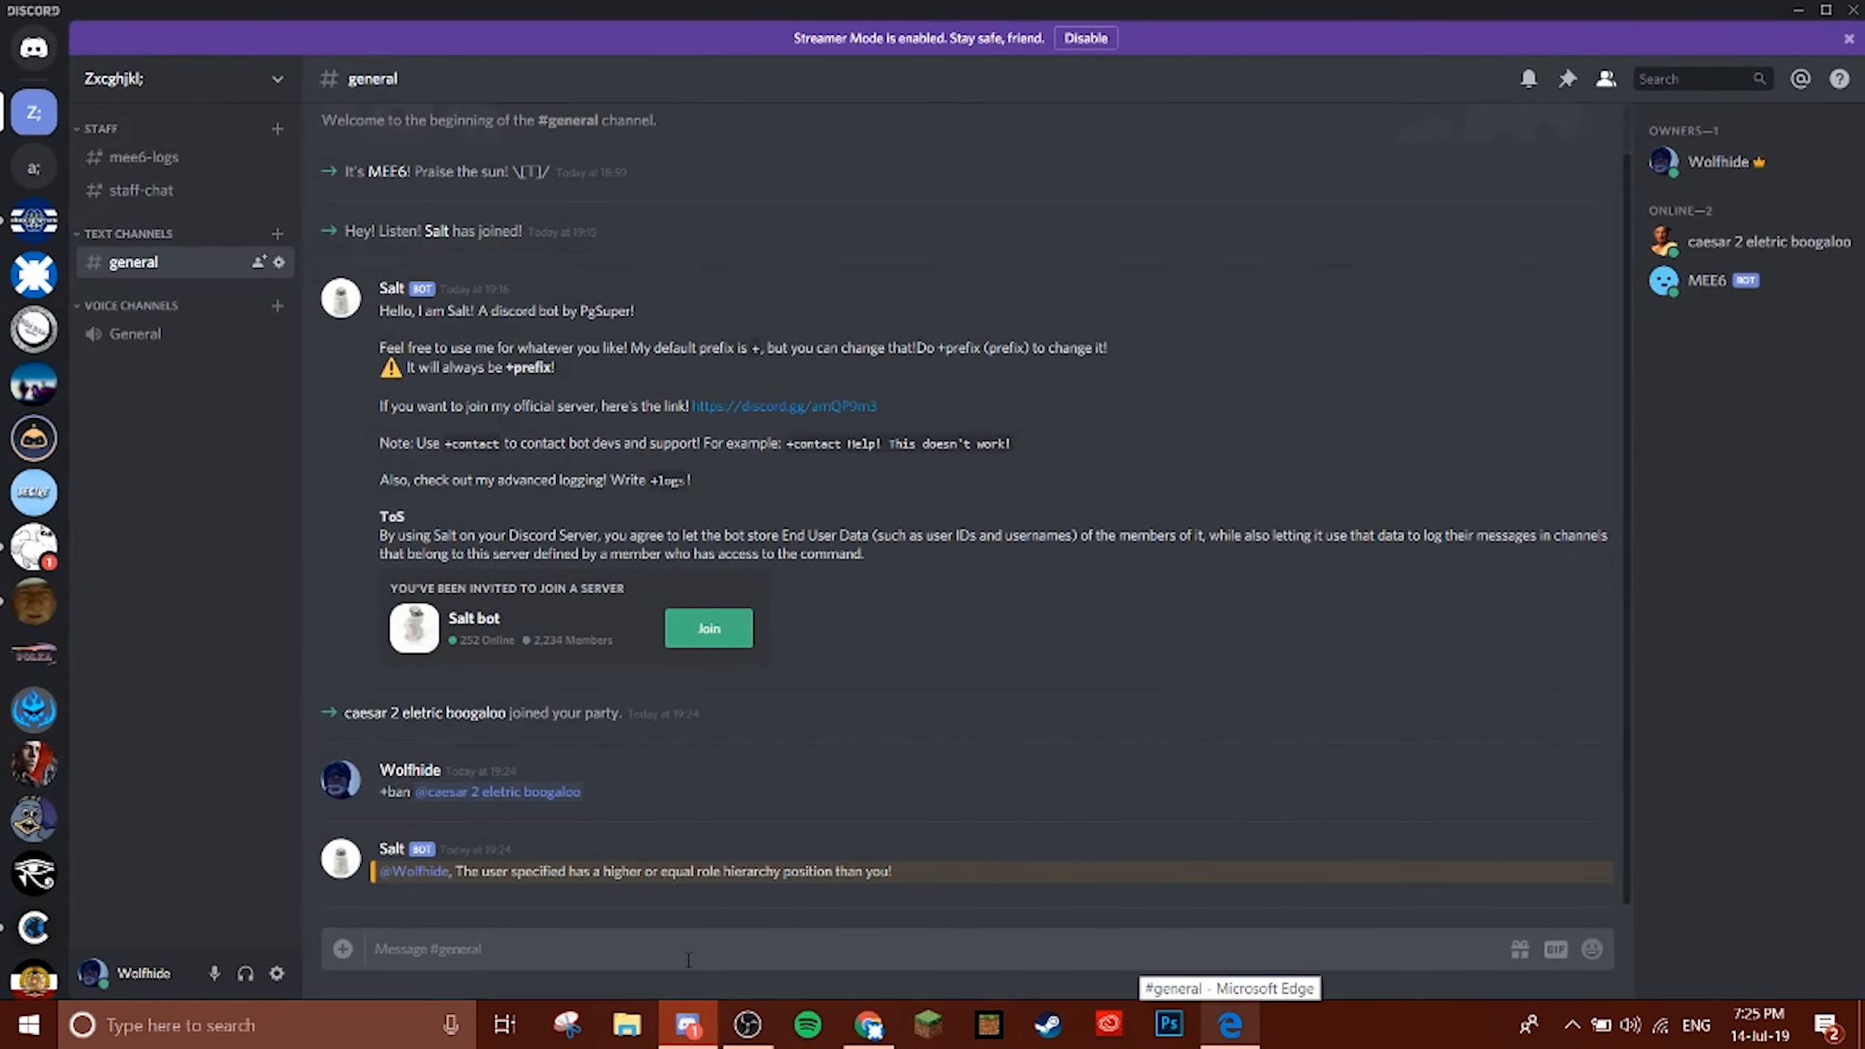
{"action": "left_click", "coordinate": [762, 1039]}
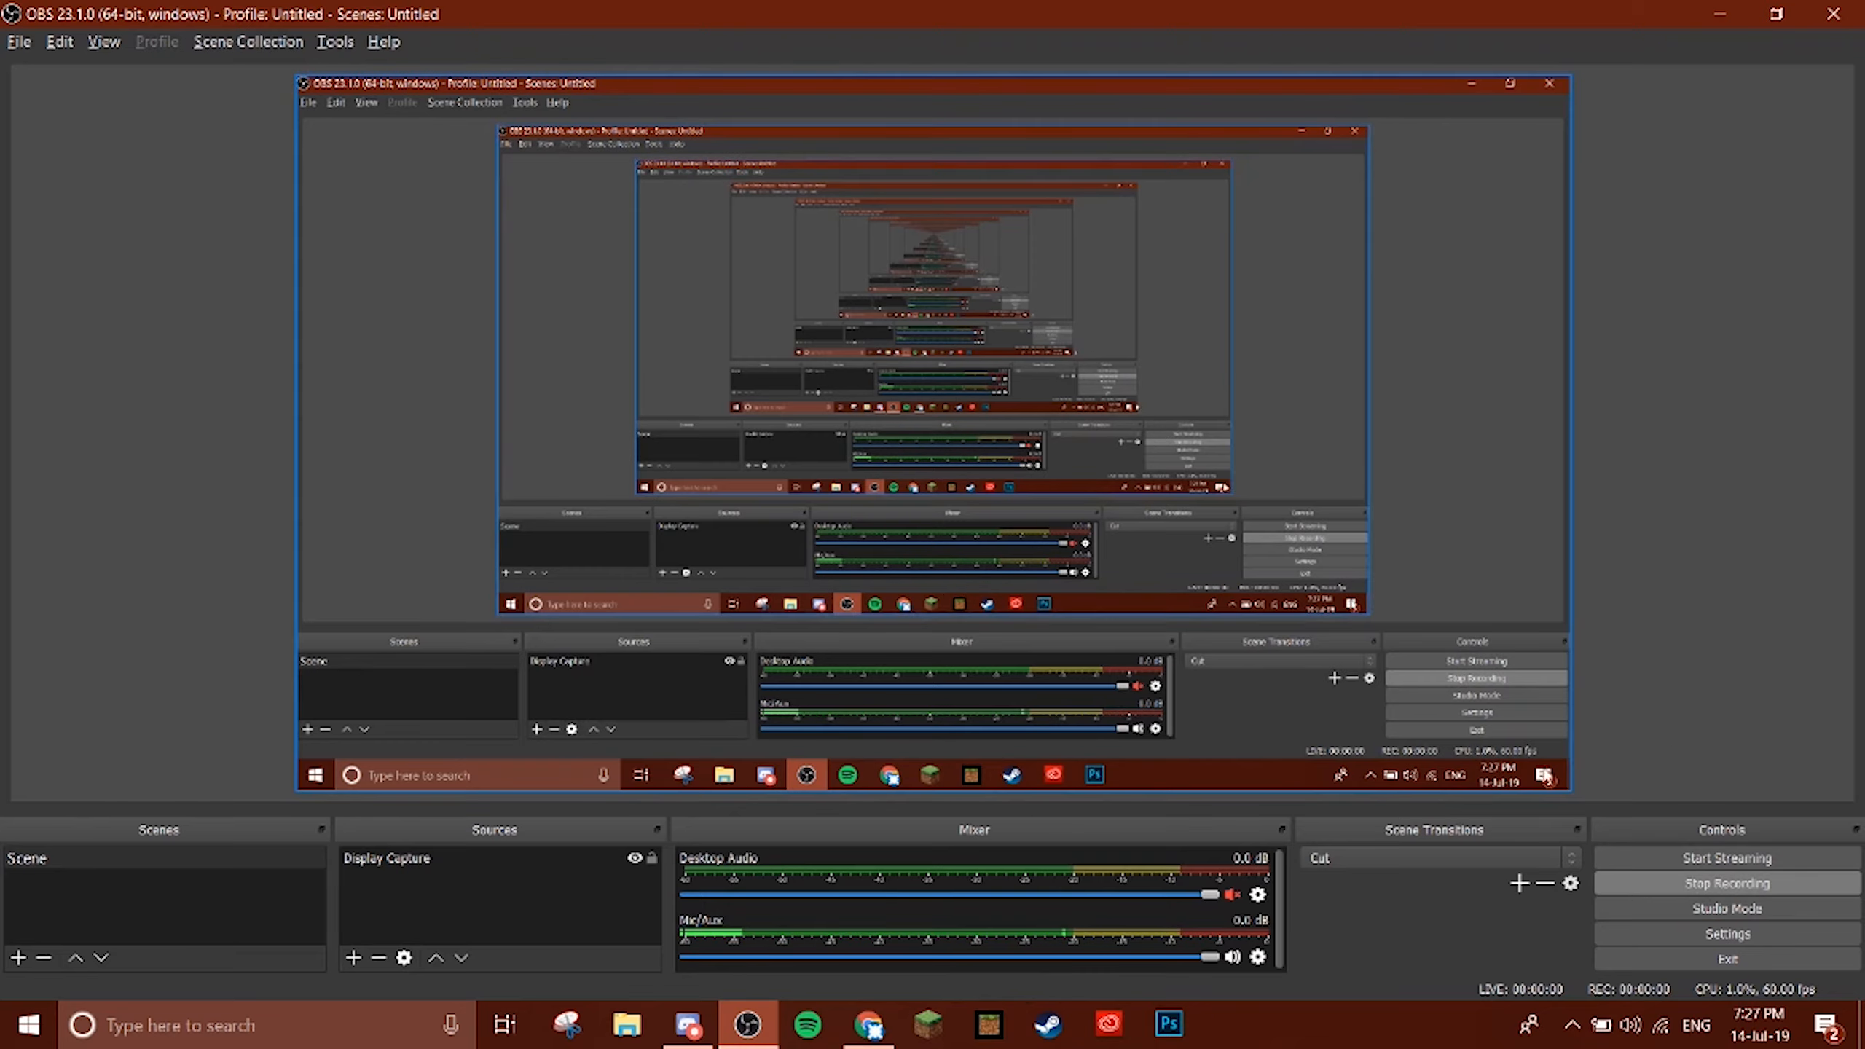
{"action": "key", "text": "alt+Tab"}
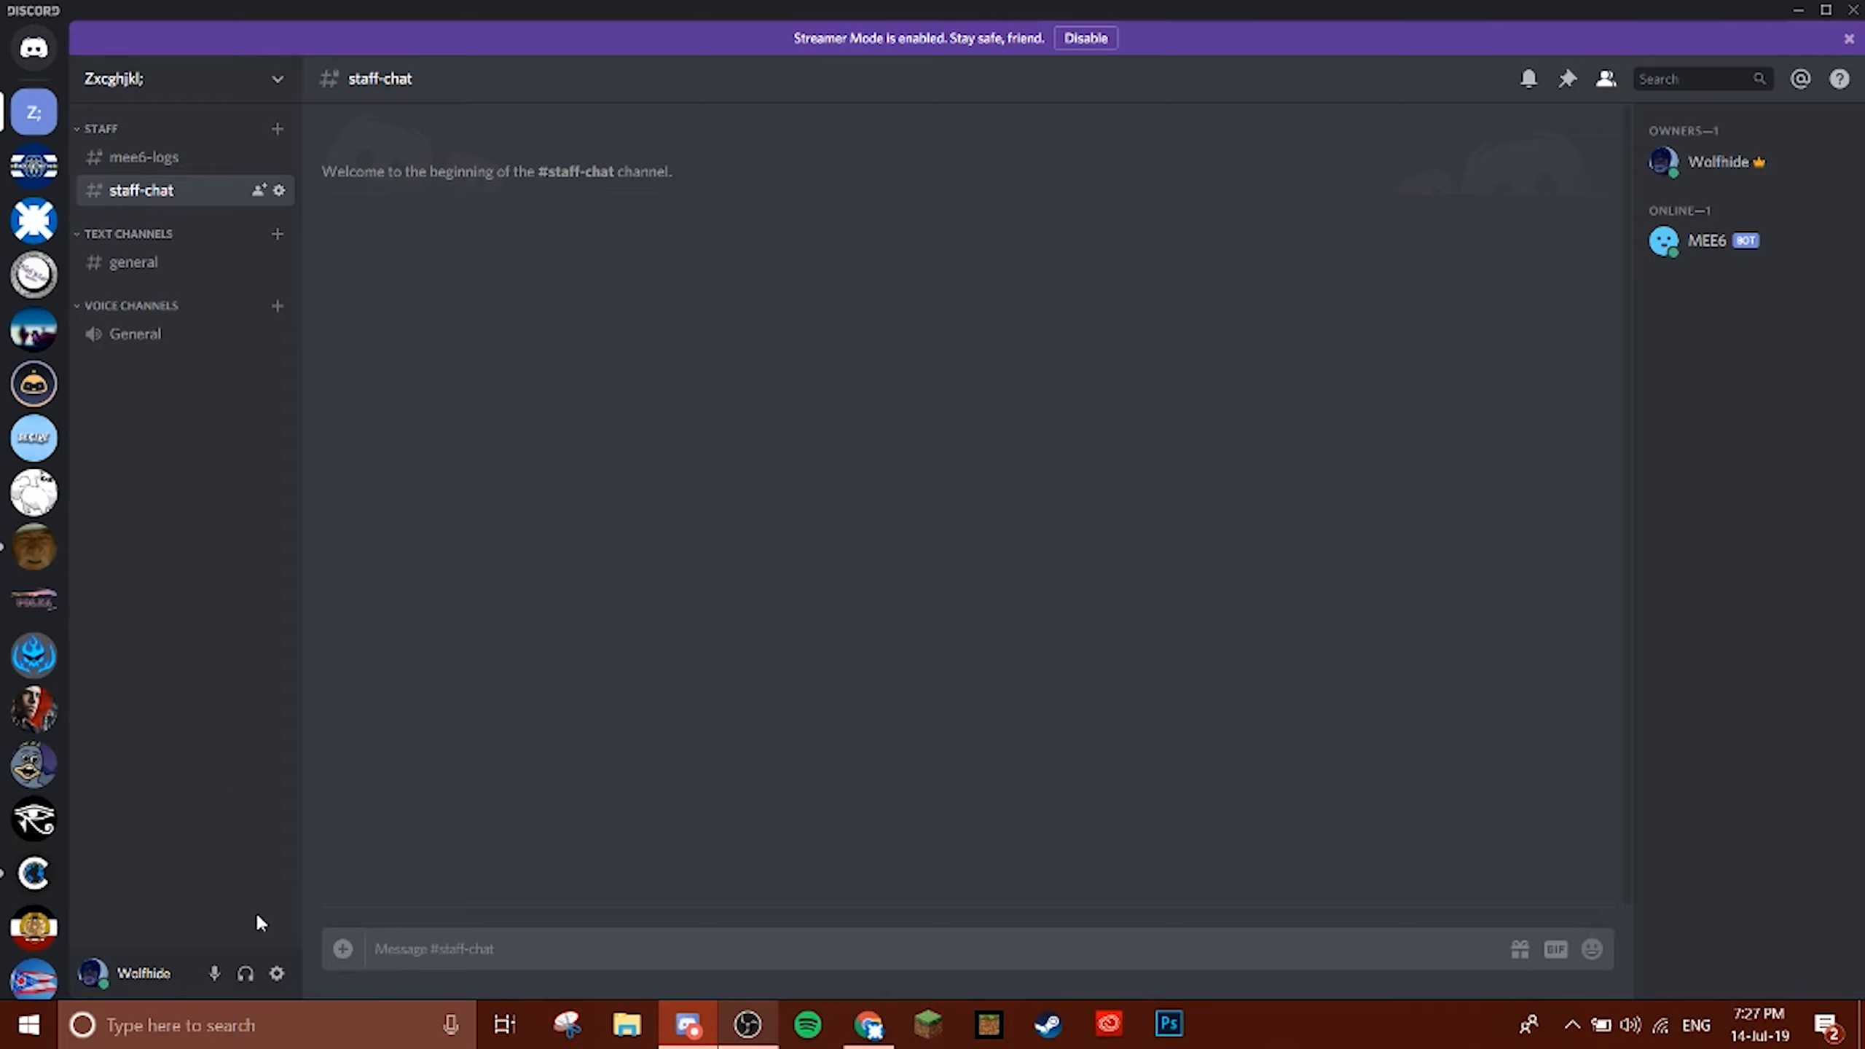
Examine the My Account and Privacy & Safety pages of the user settings, including direct message scanning and data options.
{"action": "left_click", "coordinate": [276, 973]}
{"action": "left_click", "coordinate": [559, 151]}
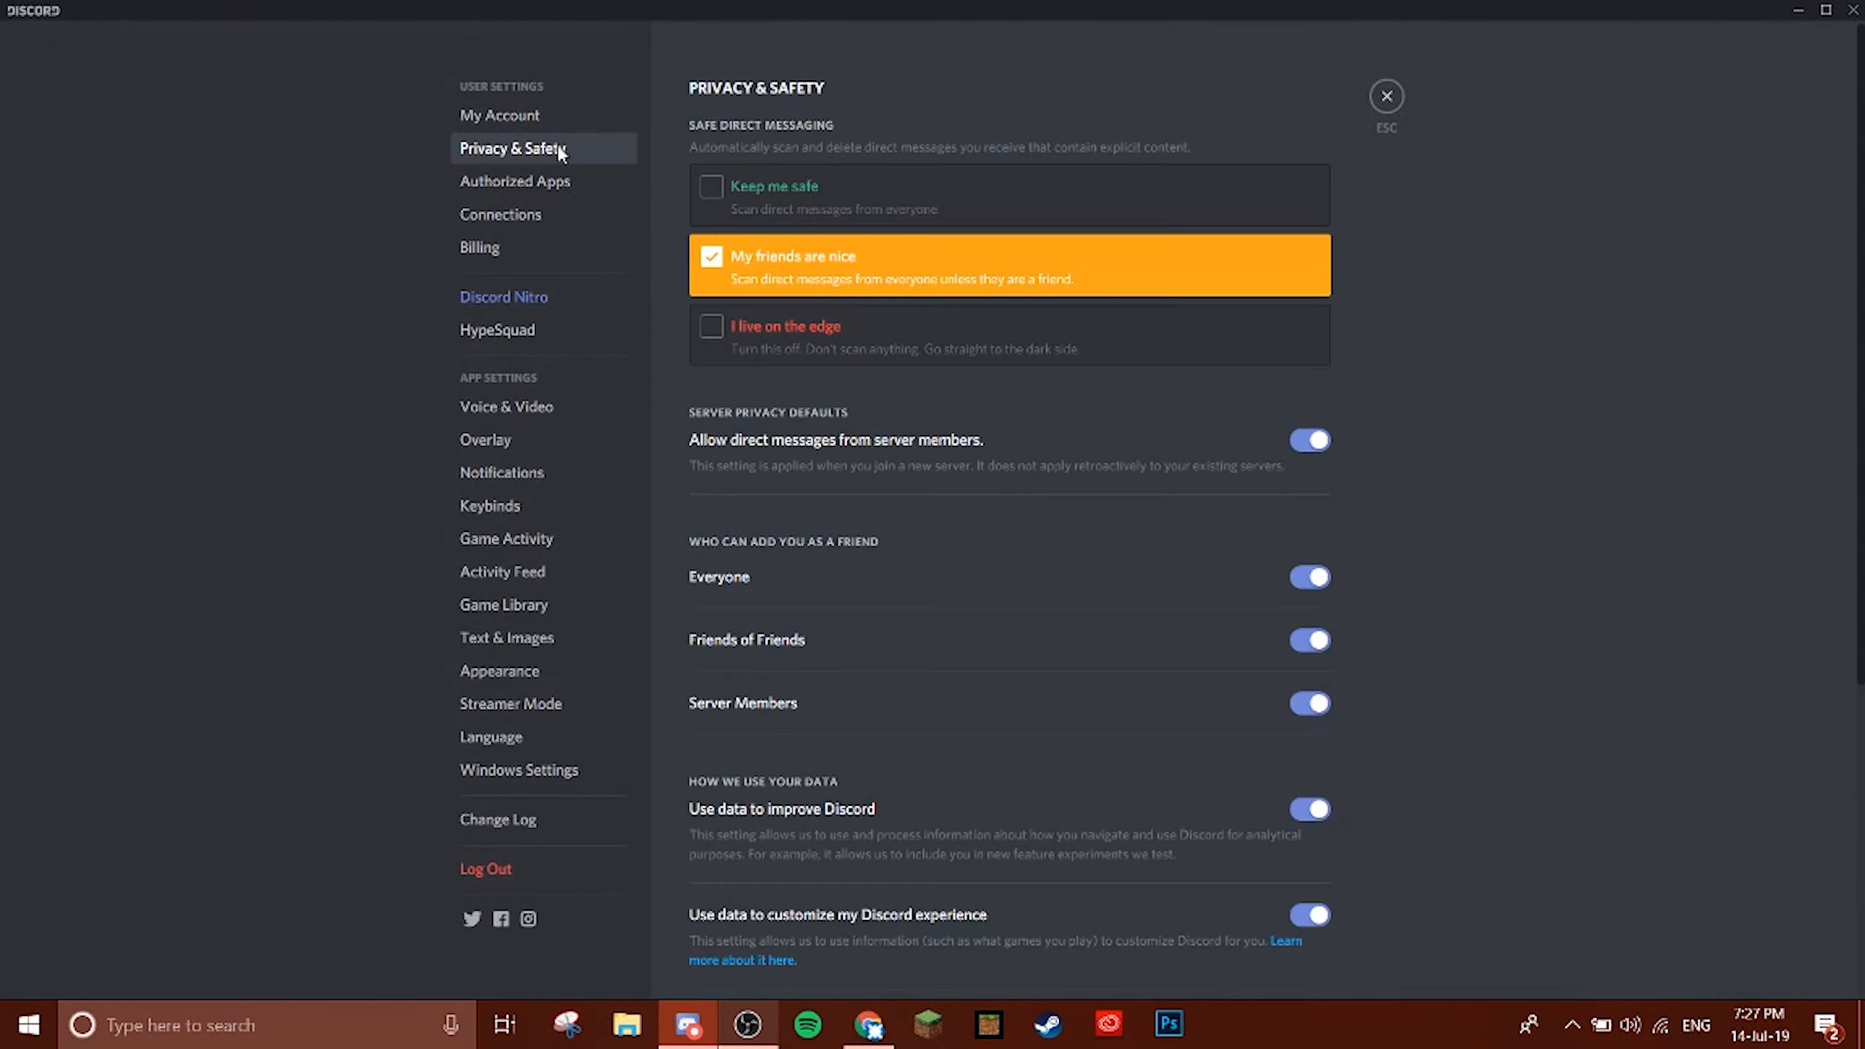
{"action": "left_click", "coordinate": [541, 116]}
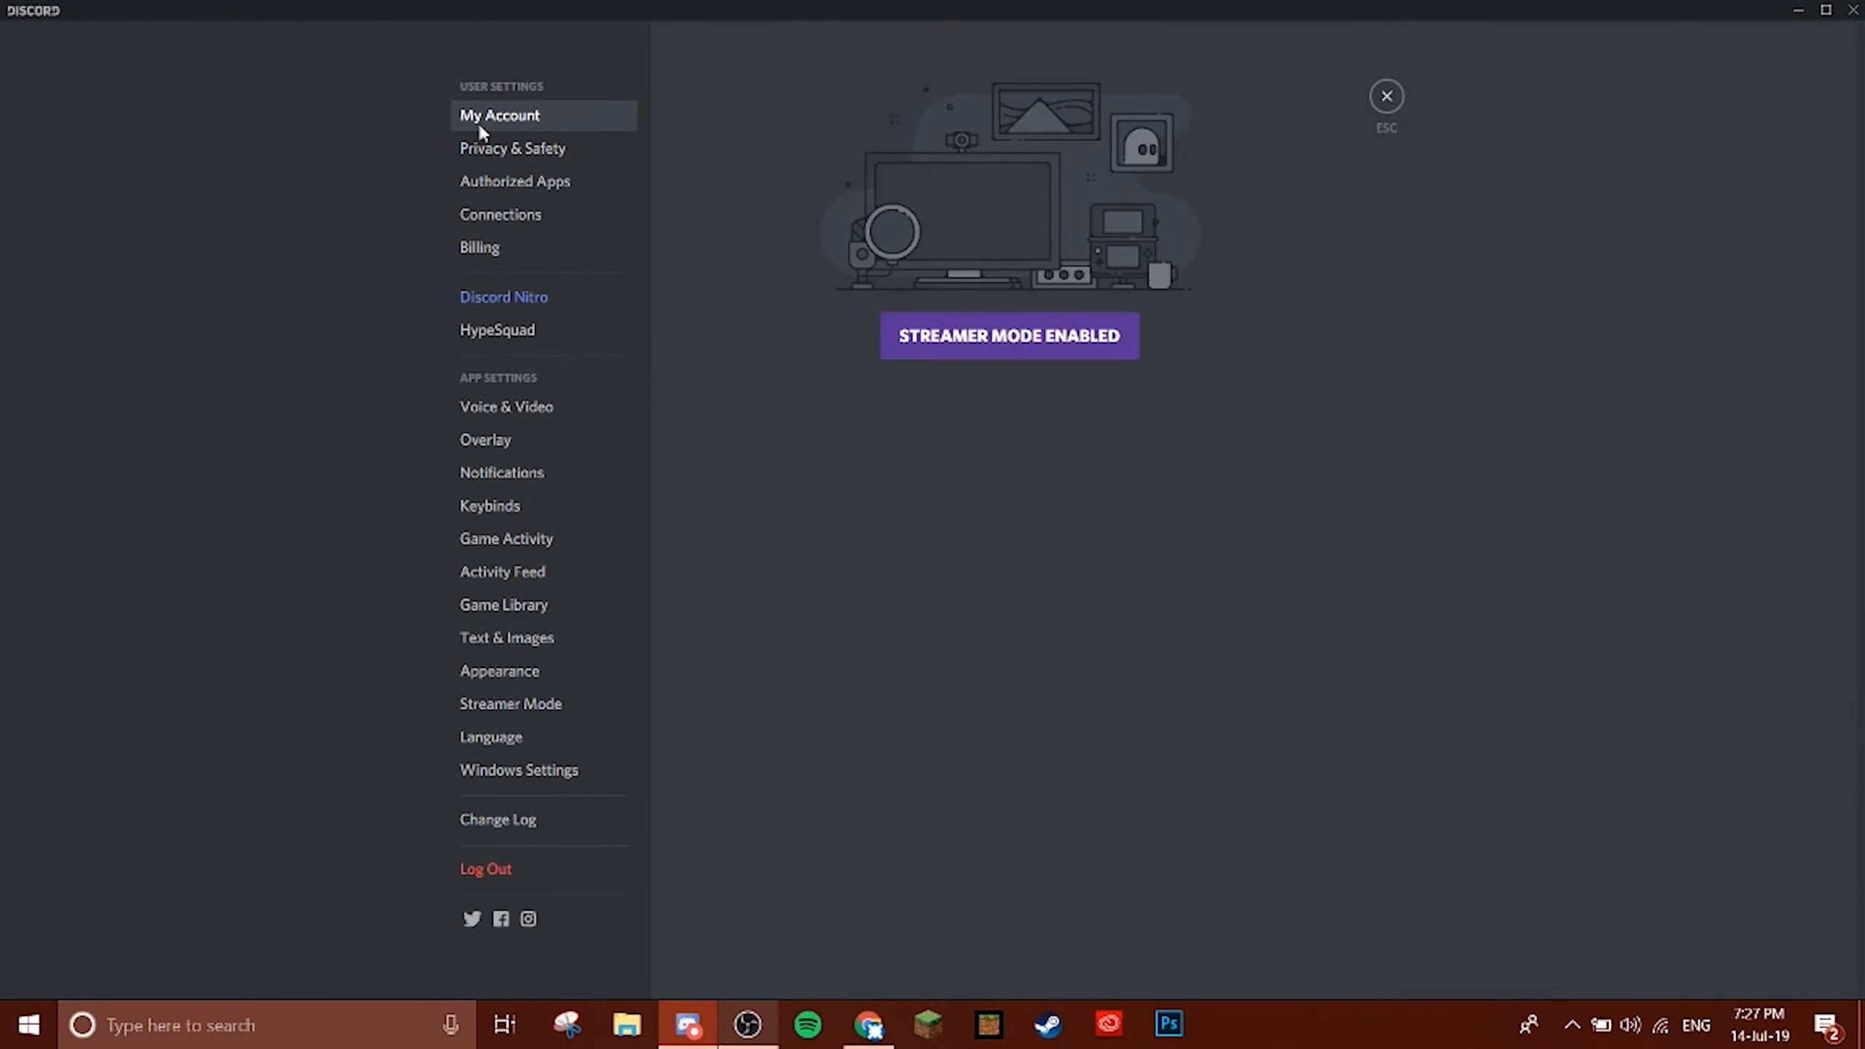
{"action": "left_click", "coordinate": [545, 153]}
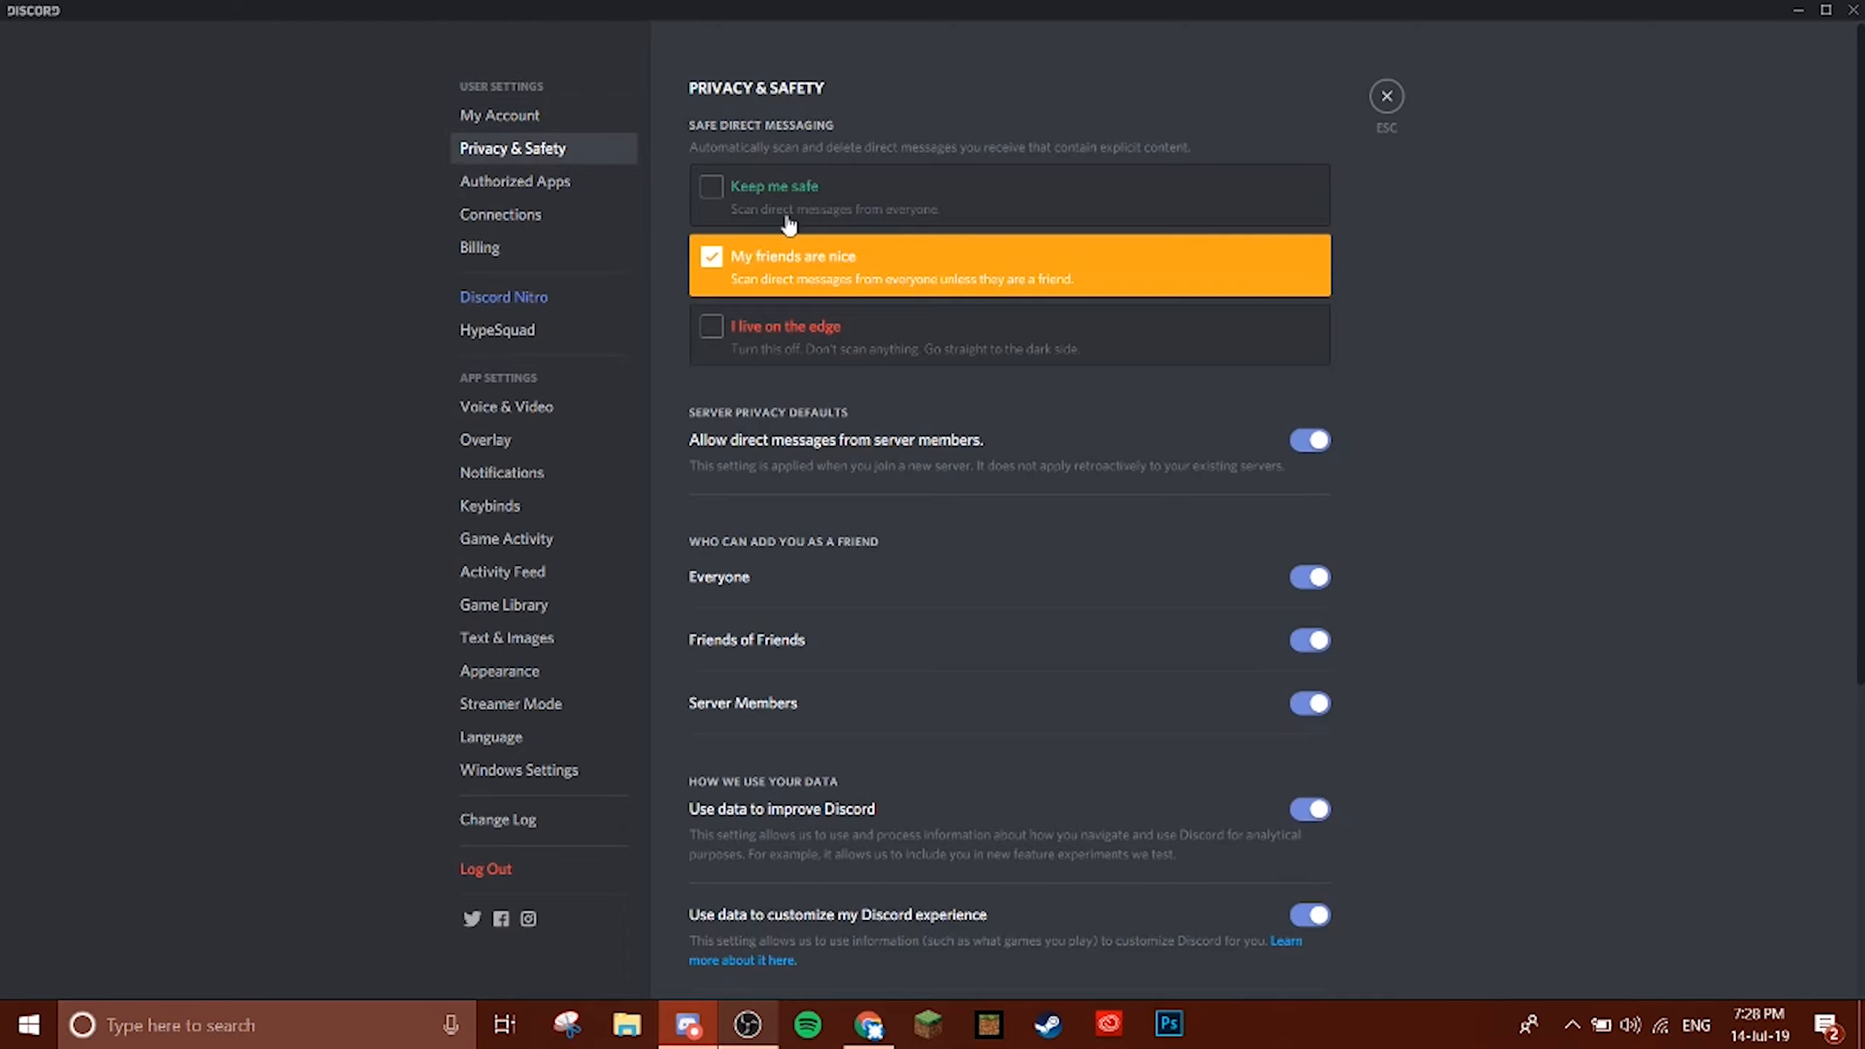
{"action": "scroll", "coordinate": [907, 521], "scroll_direction": "down", "scroll_amount": 5}
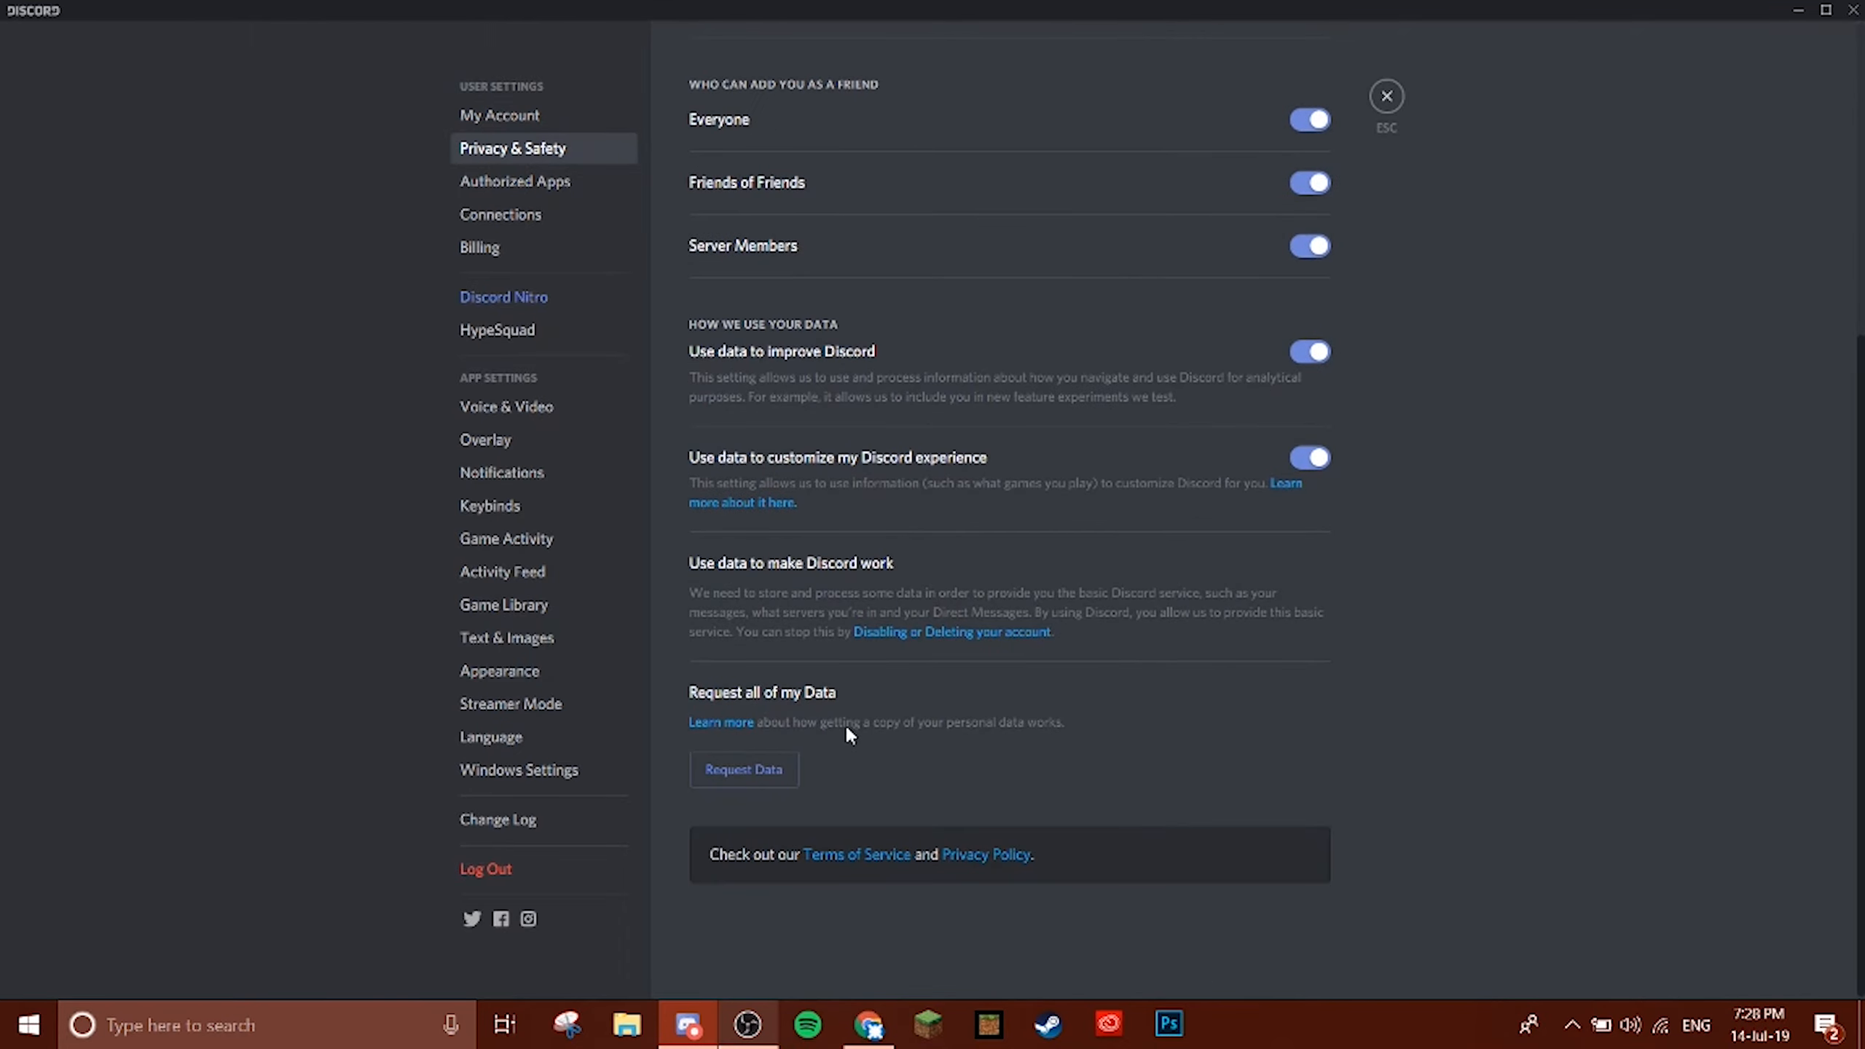
{"action": "scroll", "coordinate": [851, 984], "scroll_direction": "up", "scroll_amount": 5}
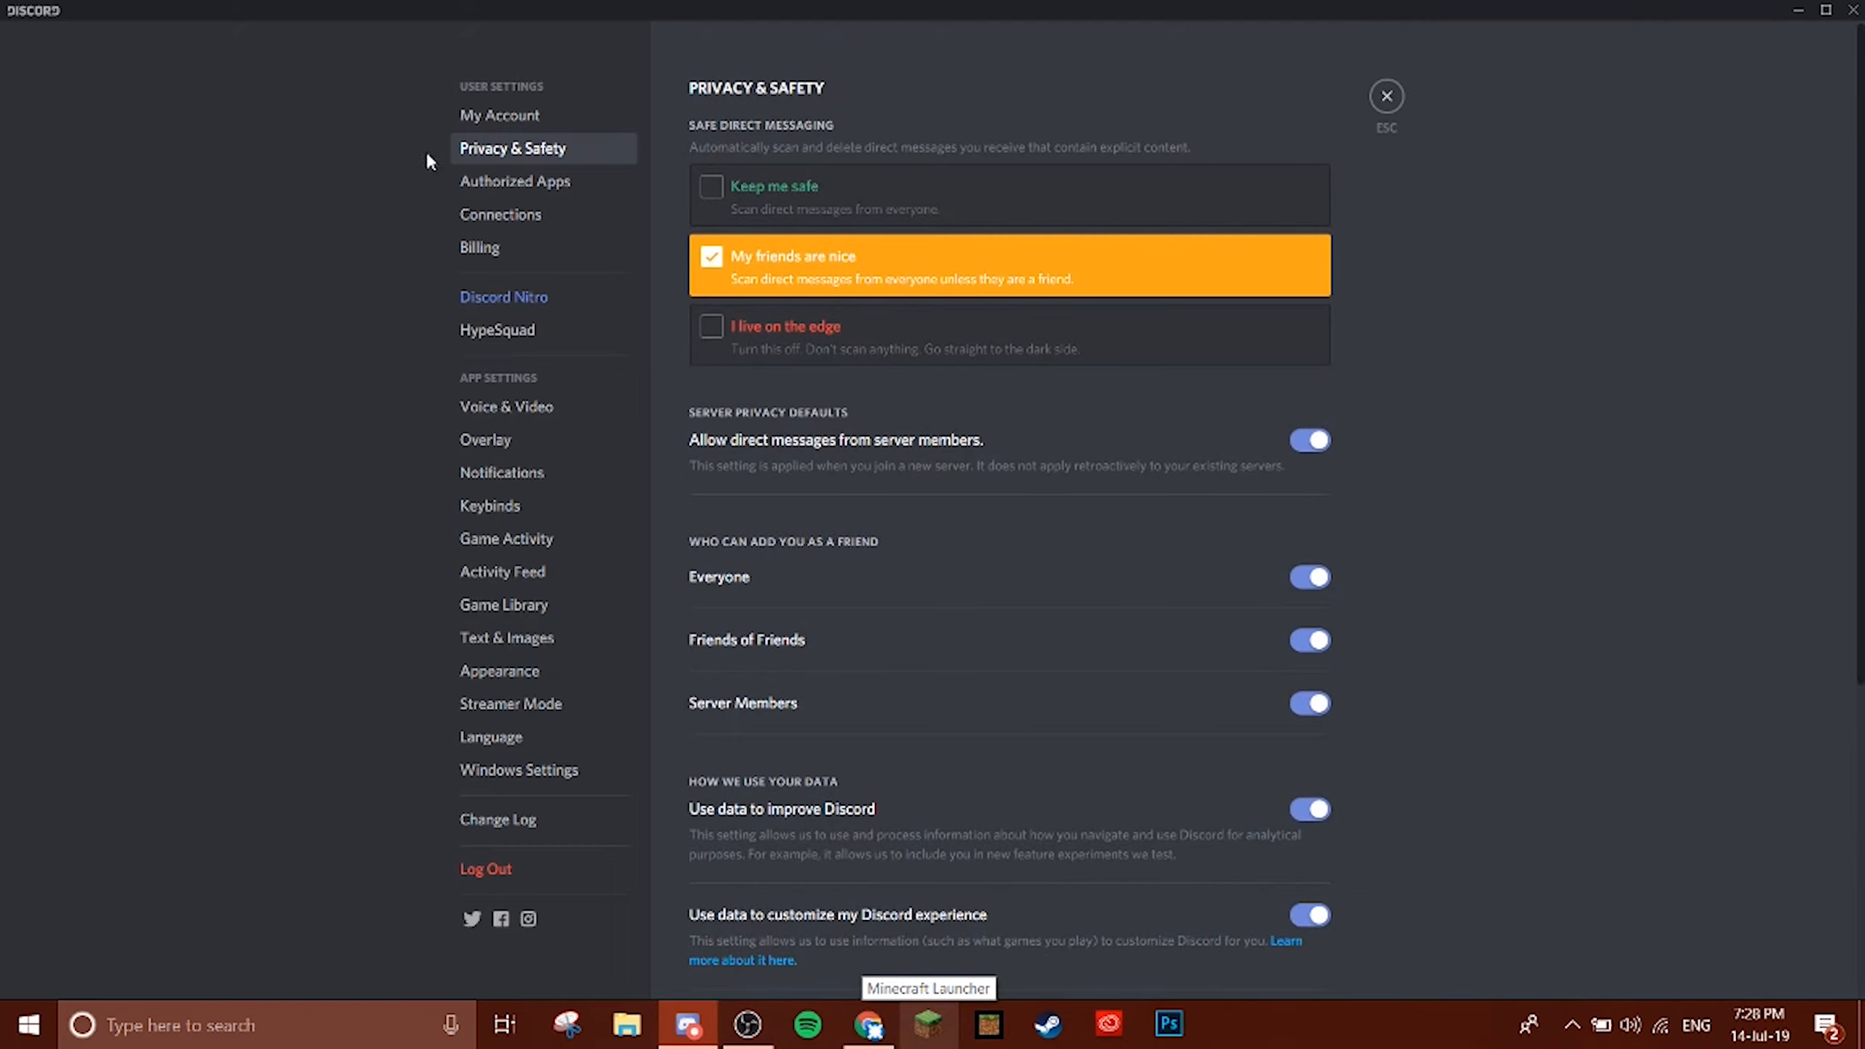
{"action": "left_click", "coordinate": [467, 119]}
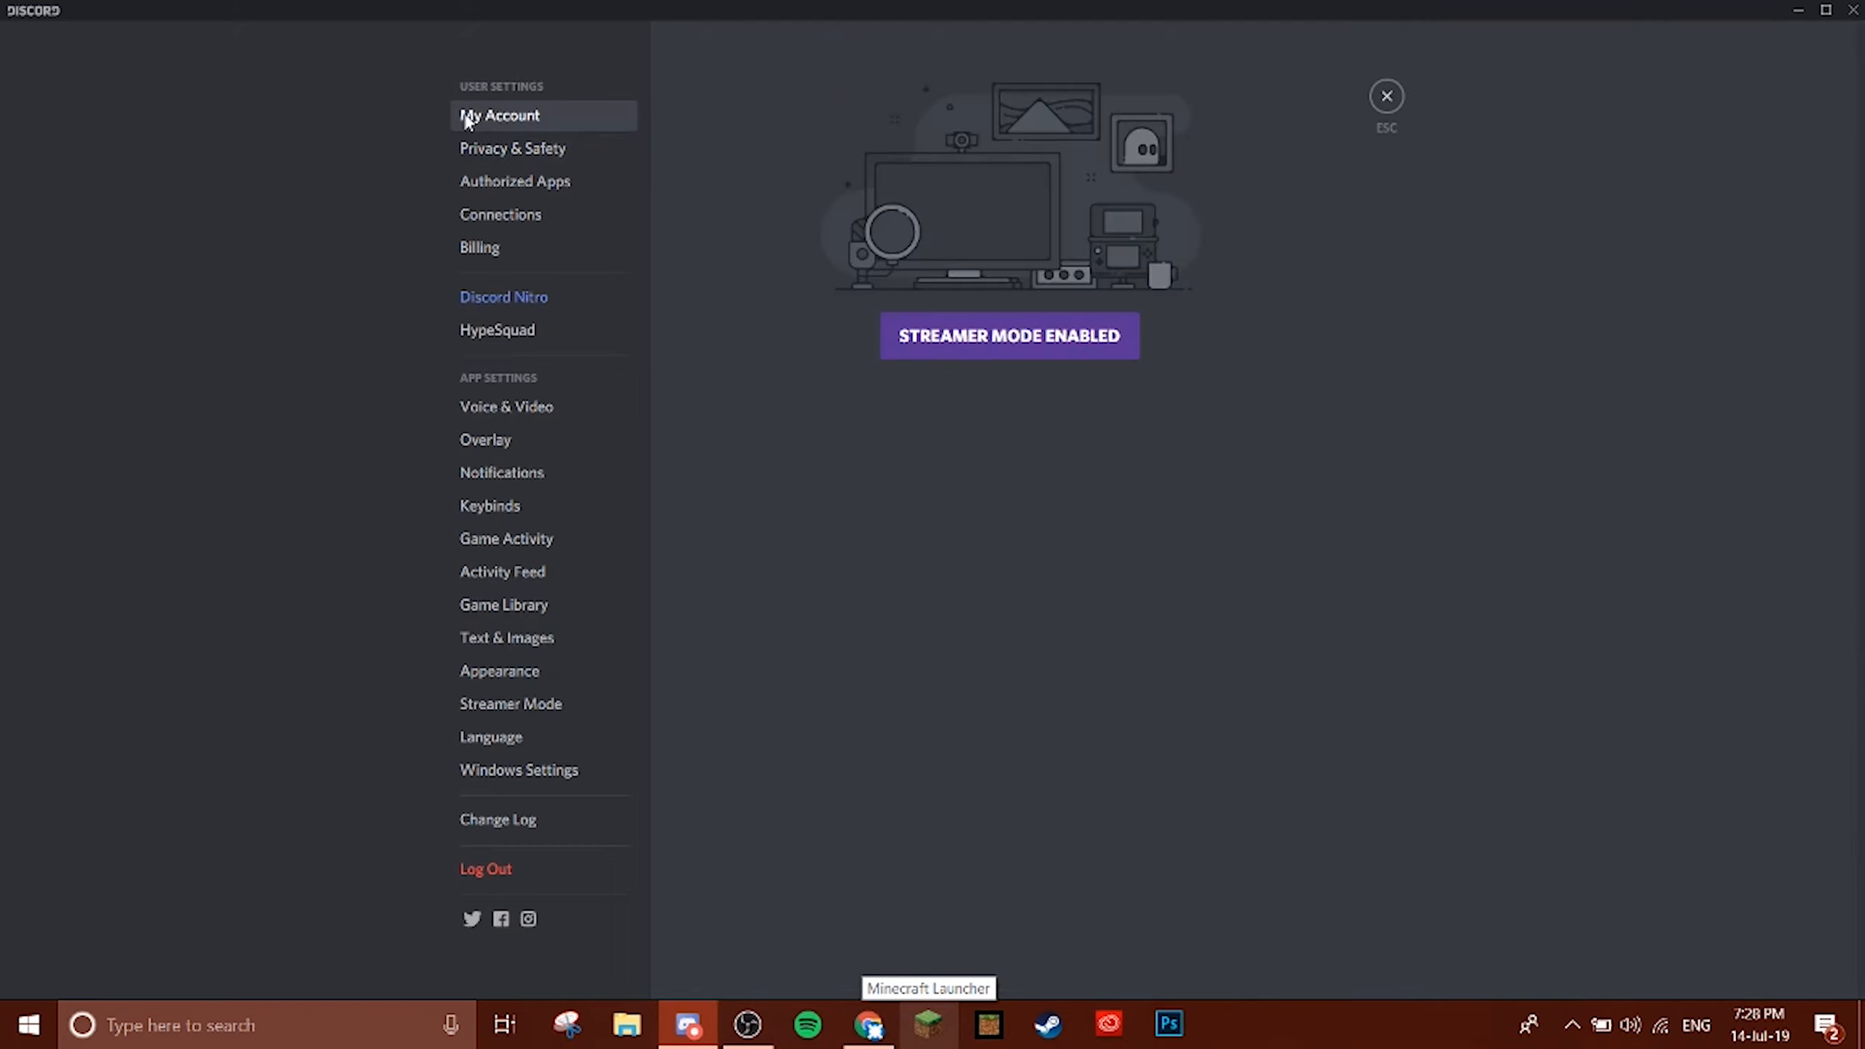
{"action": "left_click", "coordinate": [524, 151]}
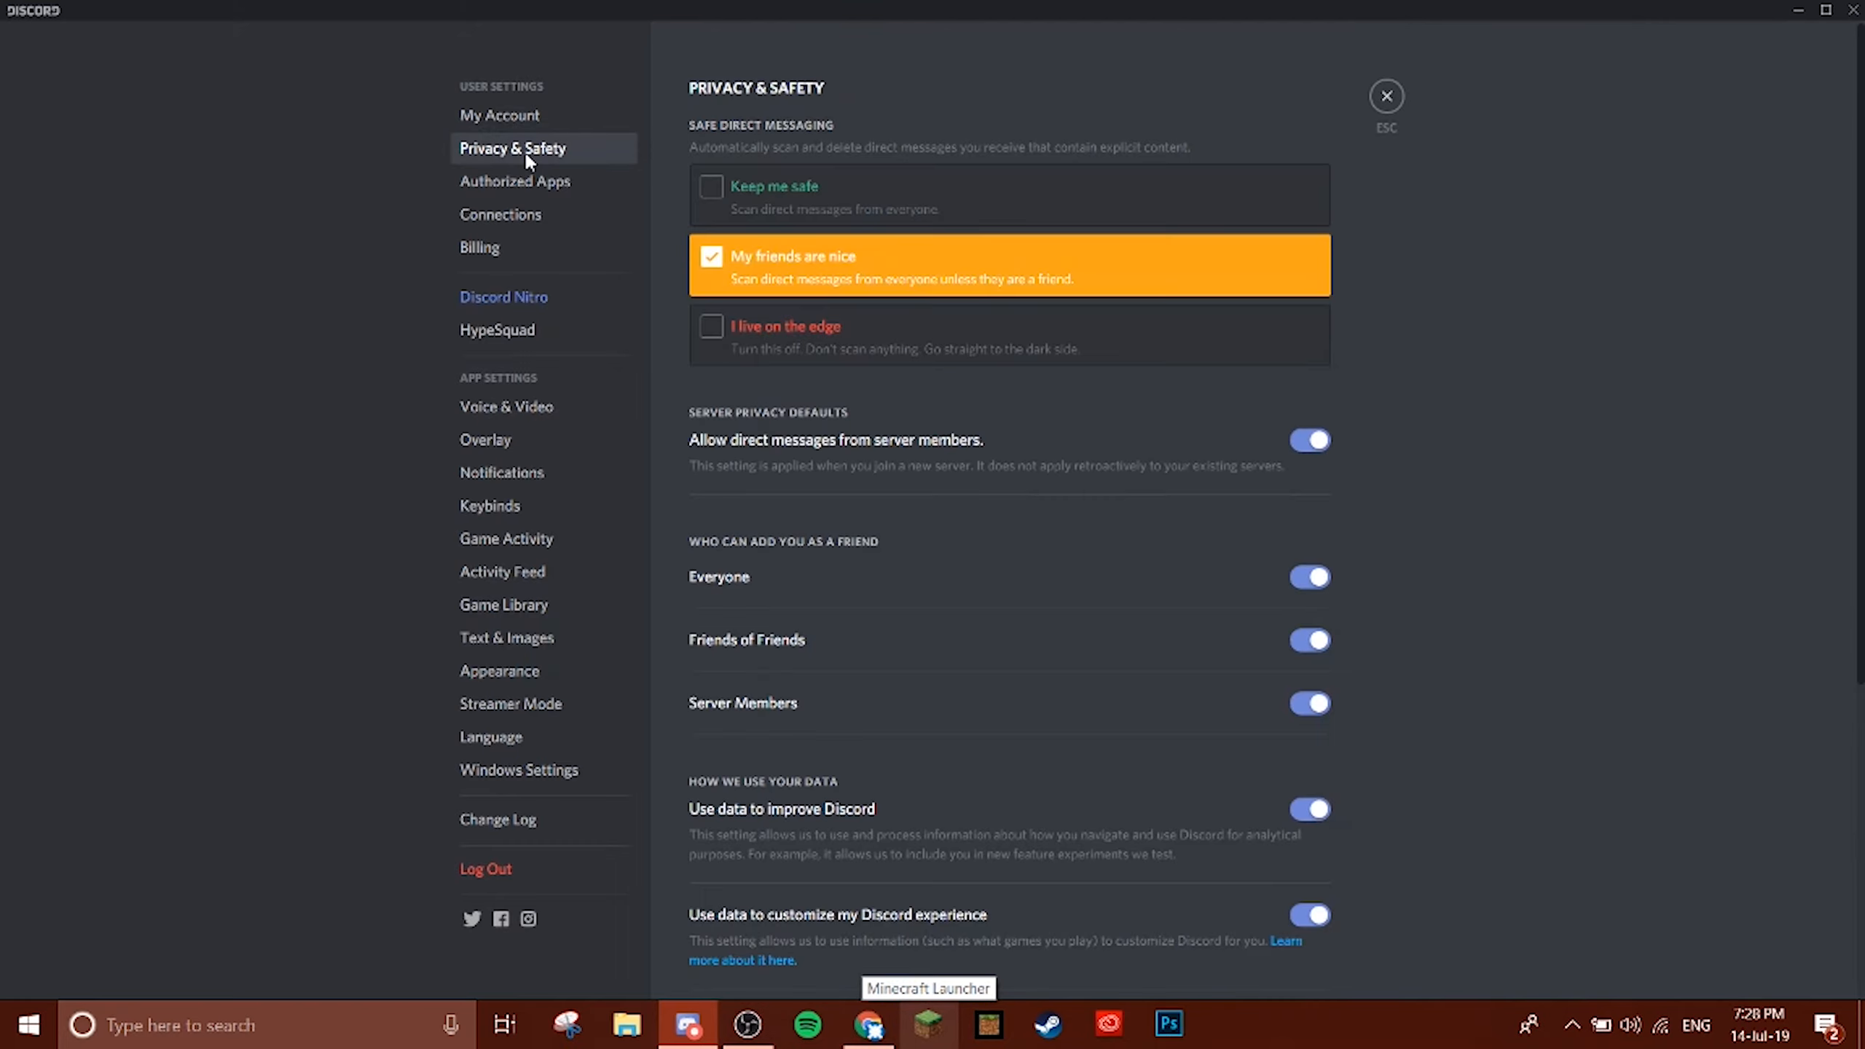
{"action": "left_click", "coordinate": [567, 114]}
{"action": "left_click", "coordinate": [570, 150]}
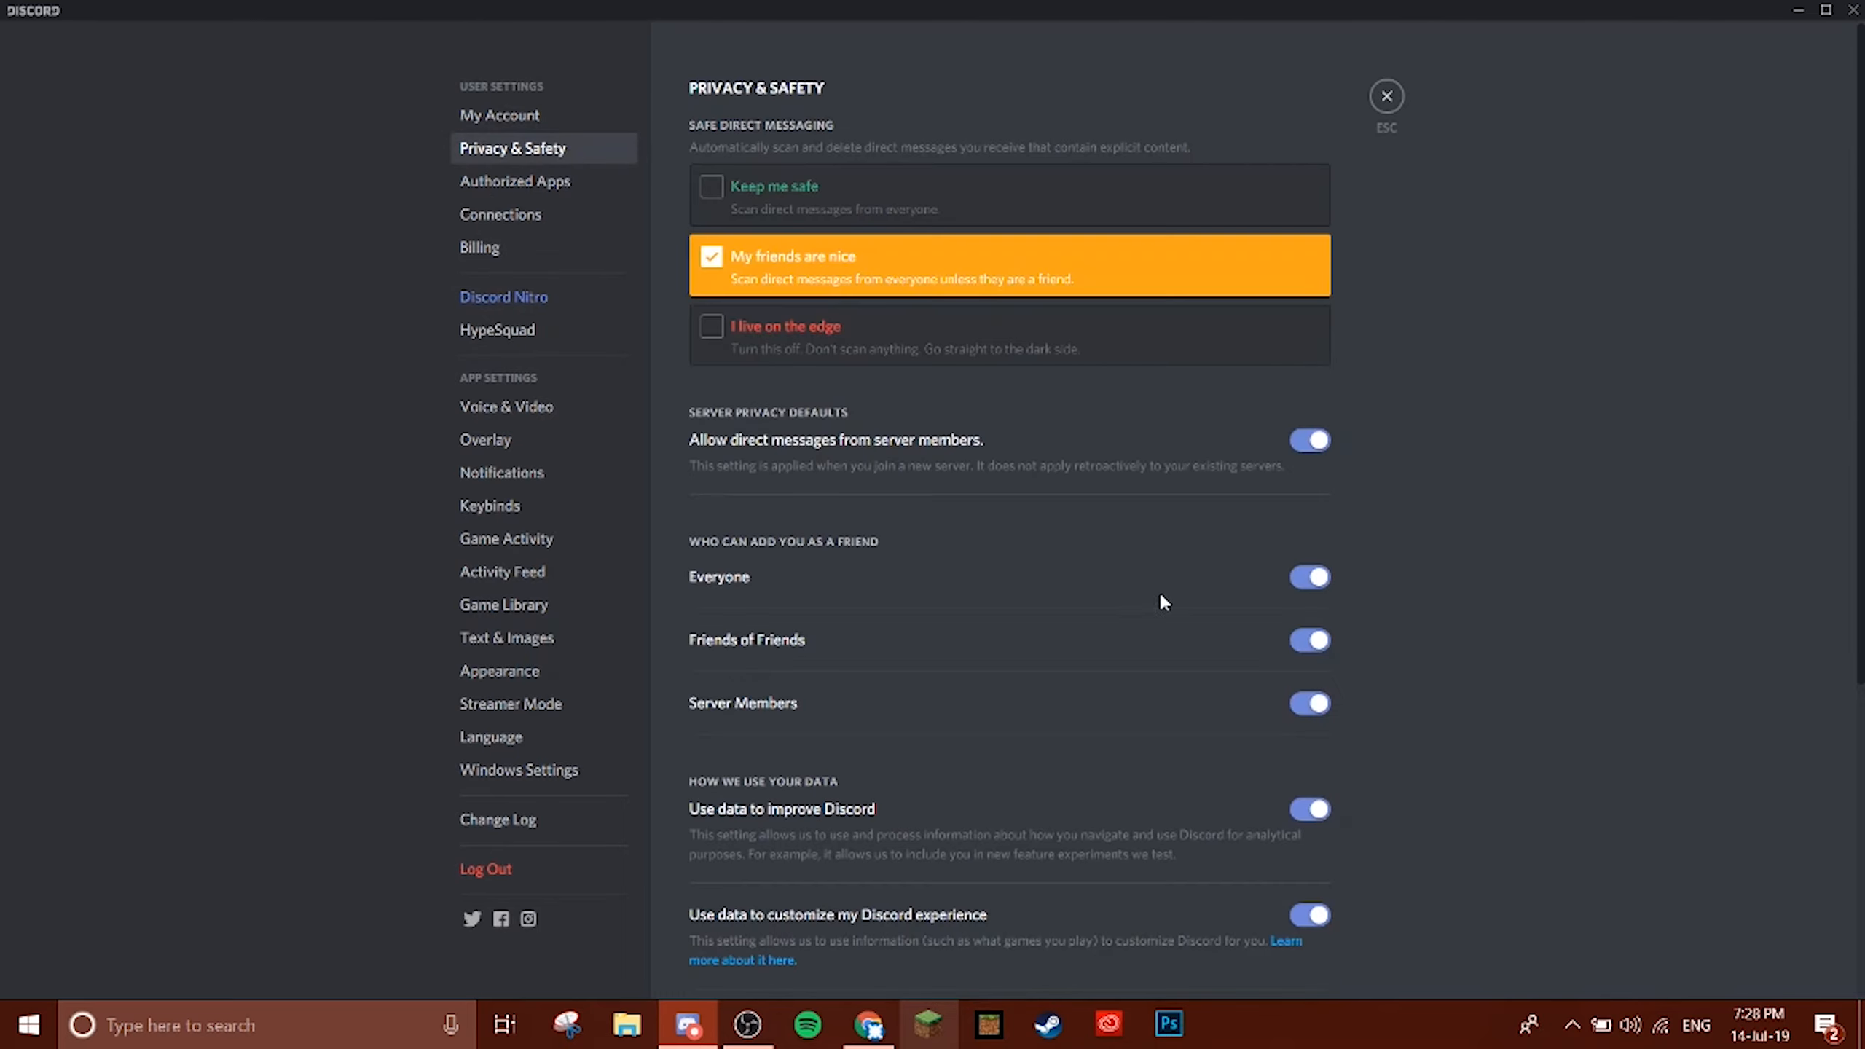
{"action": "scroll", "coordinate": [1160, 594], "scroll_direction": "down", "scroll_amount": 6}
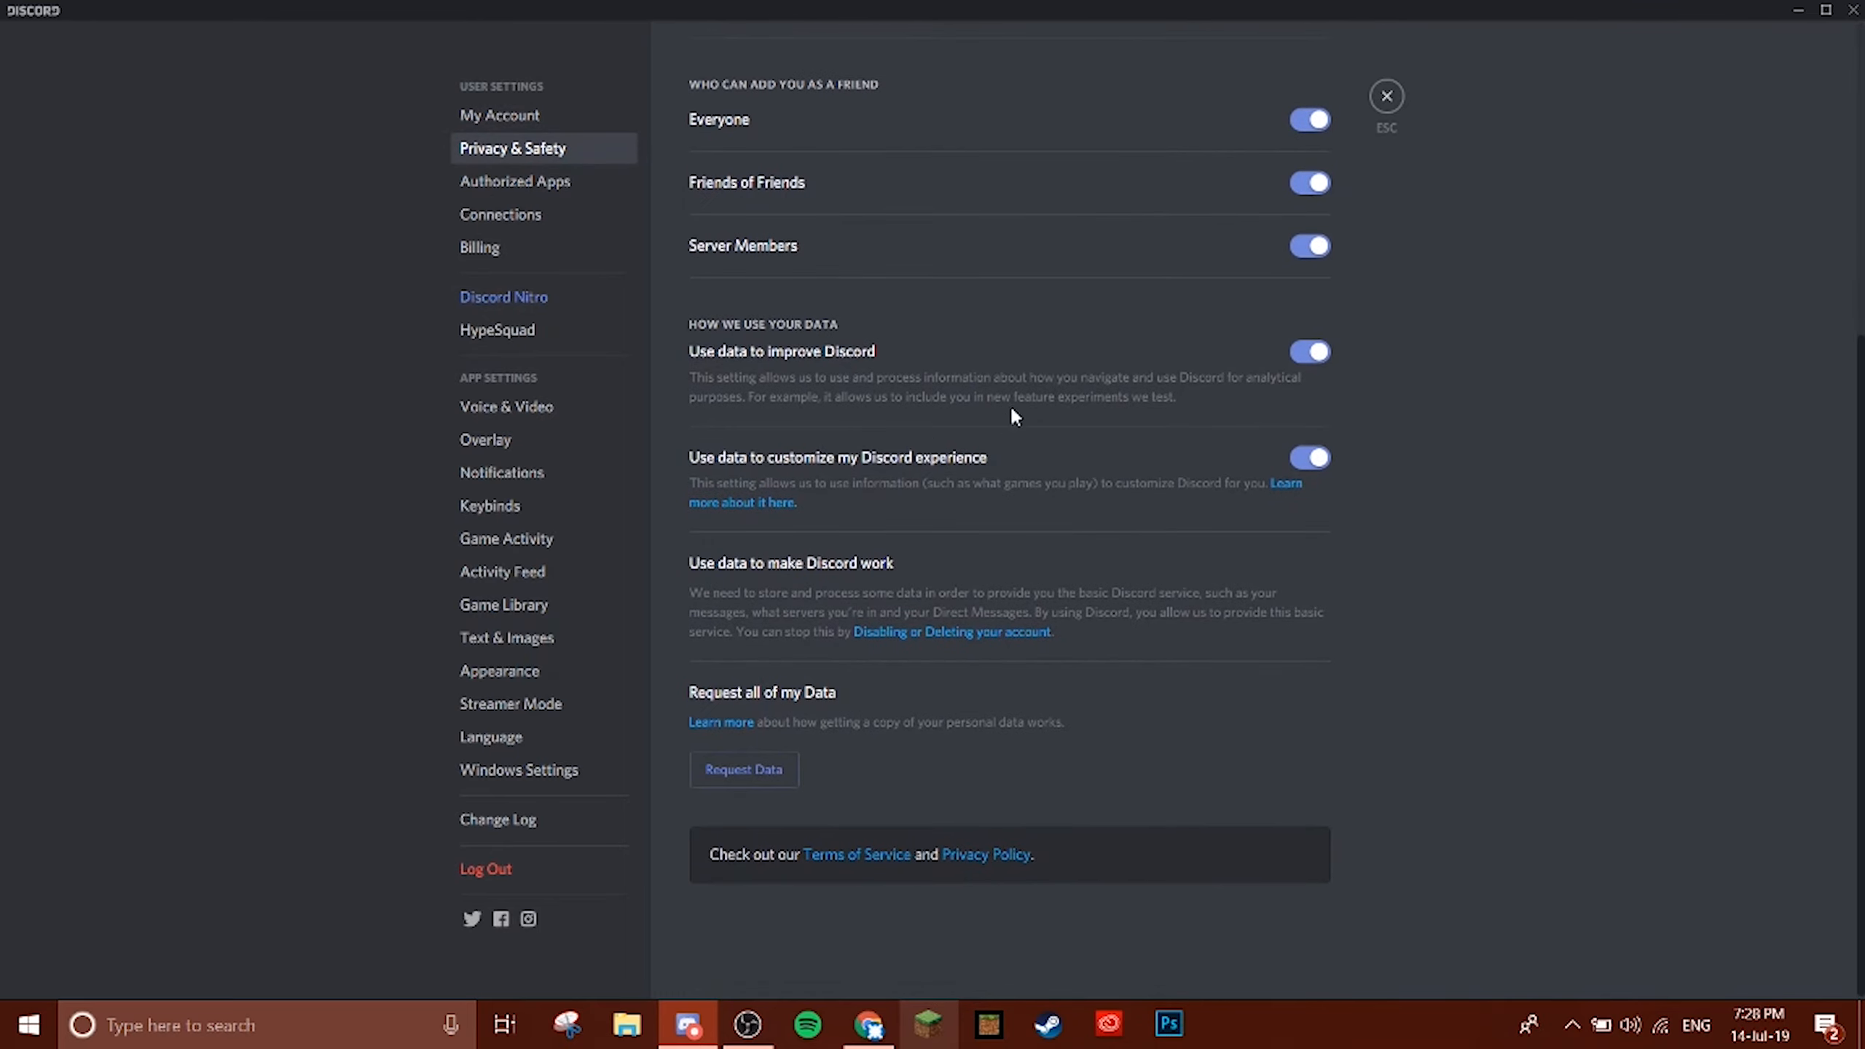
{"action": "left_click", "coordinate": [1386, 96]}
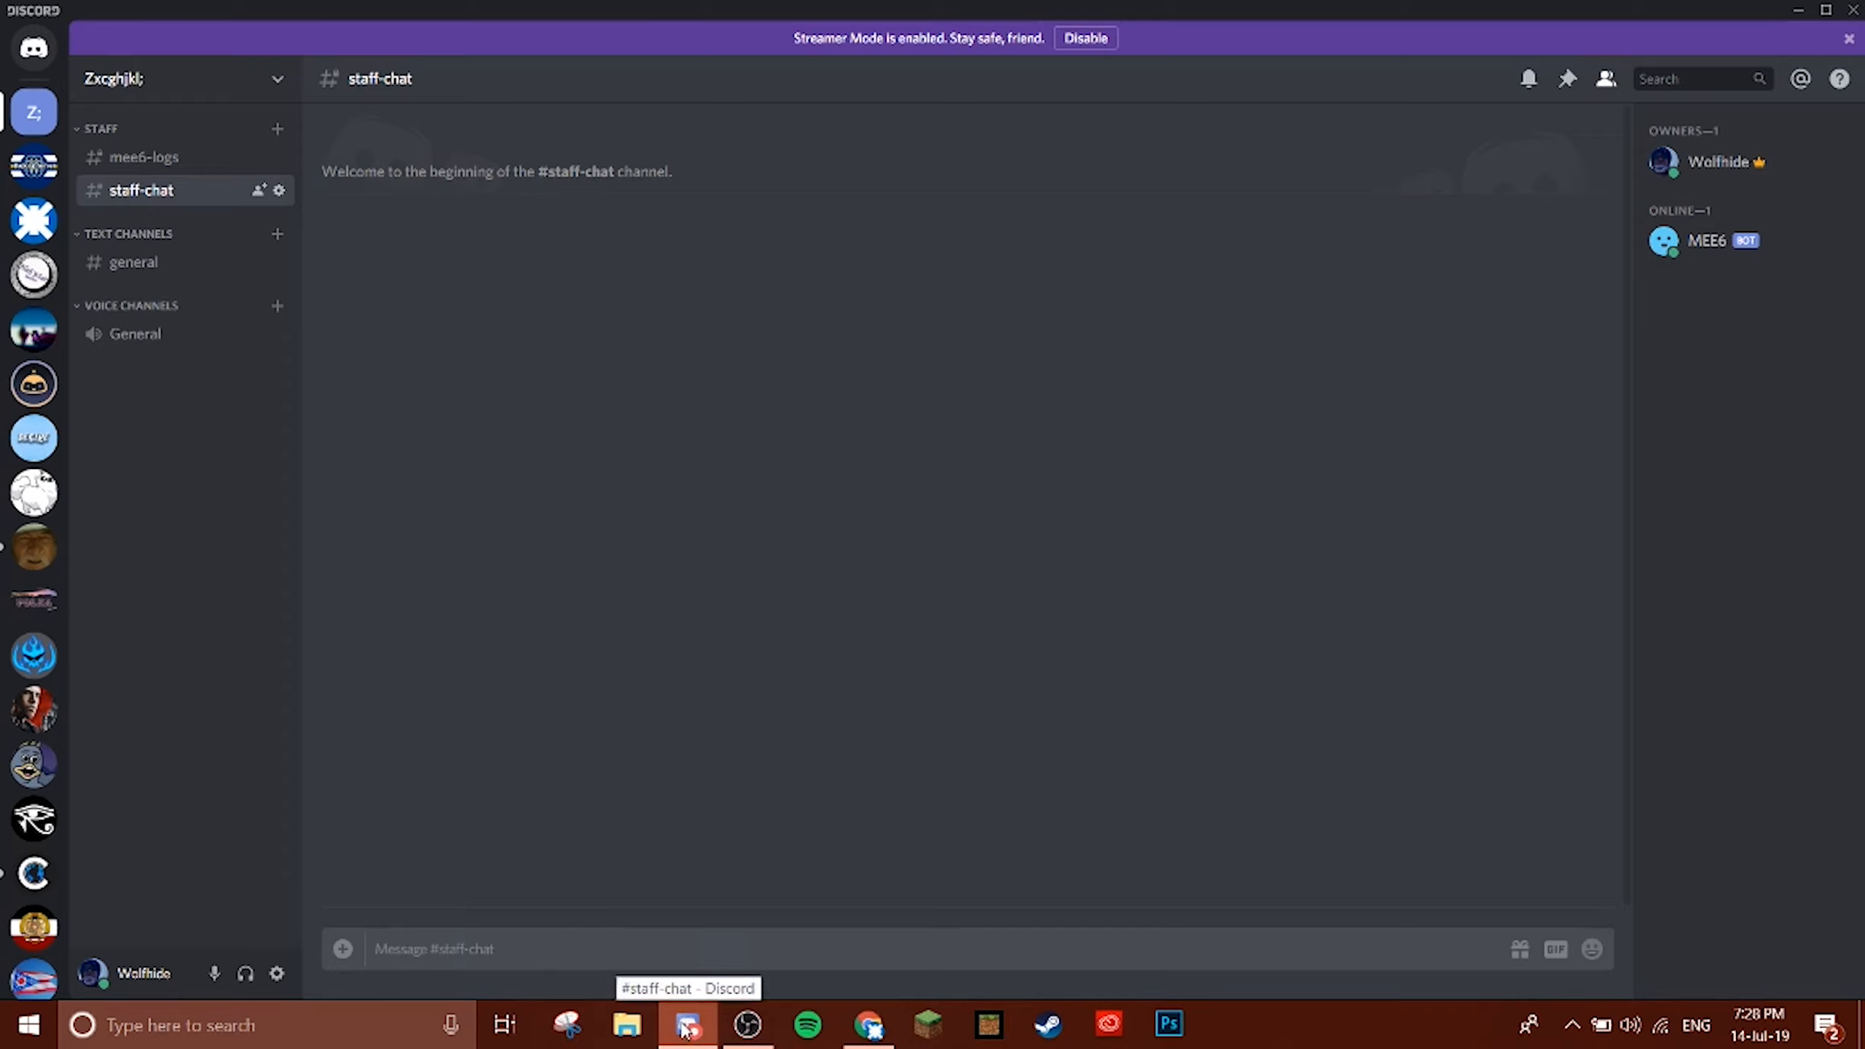
Open the server's Moderation settings and disable Streamer Mode so the moderation options can be edited.
{"action": "left_click", "coordinate": [278, 78]}
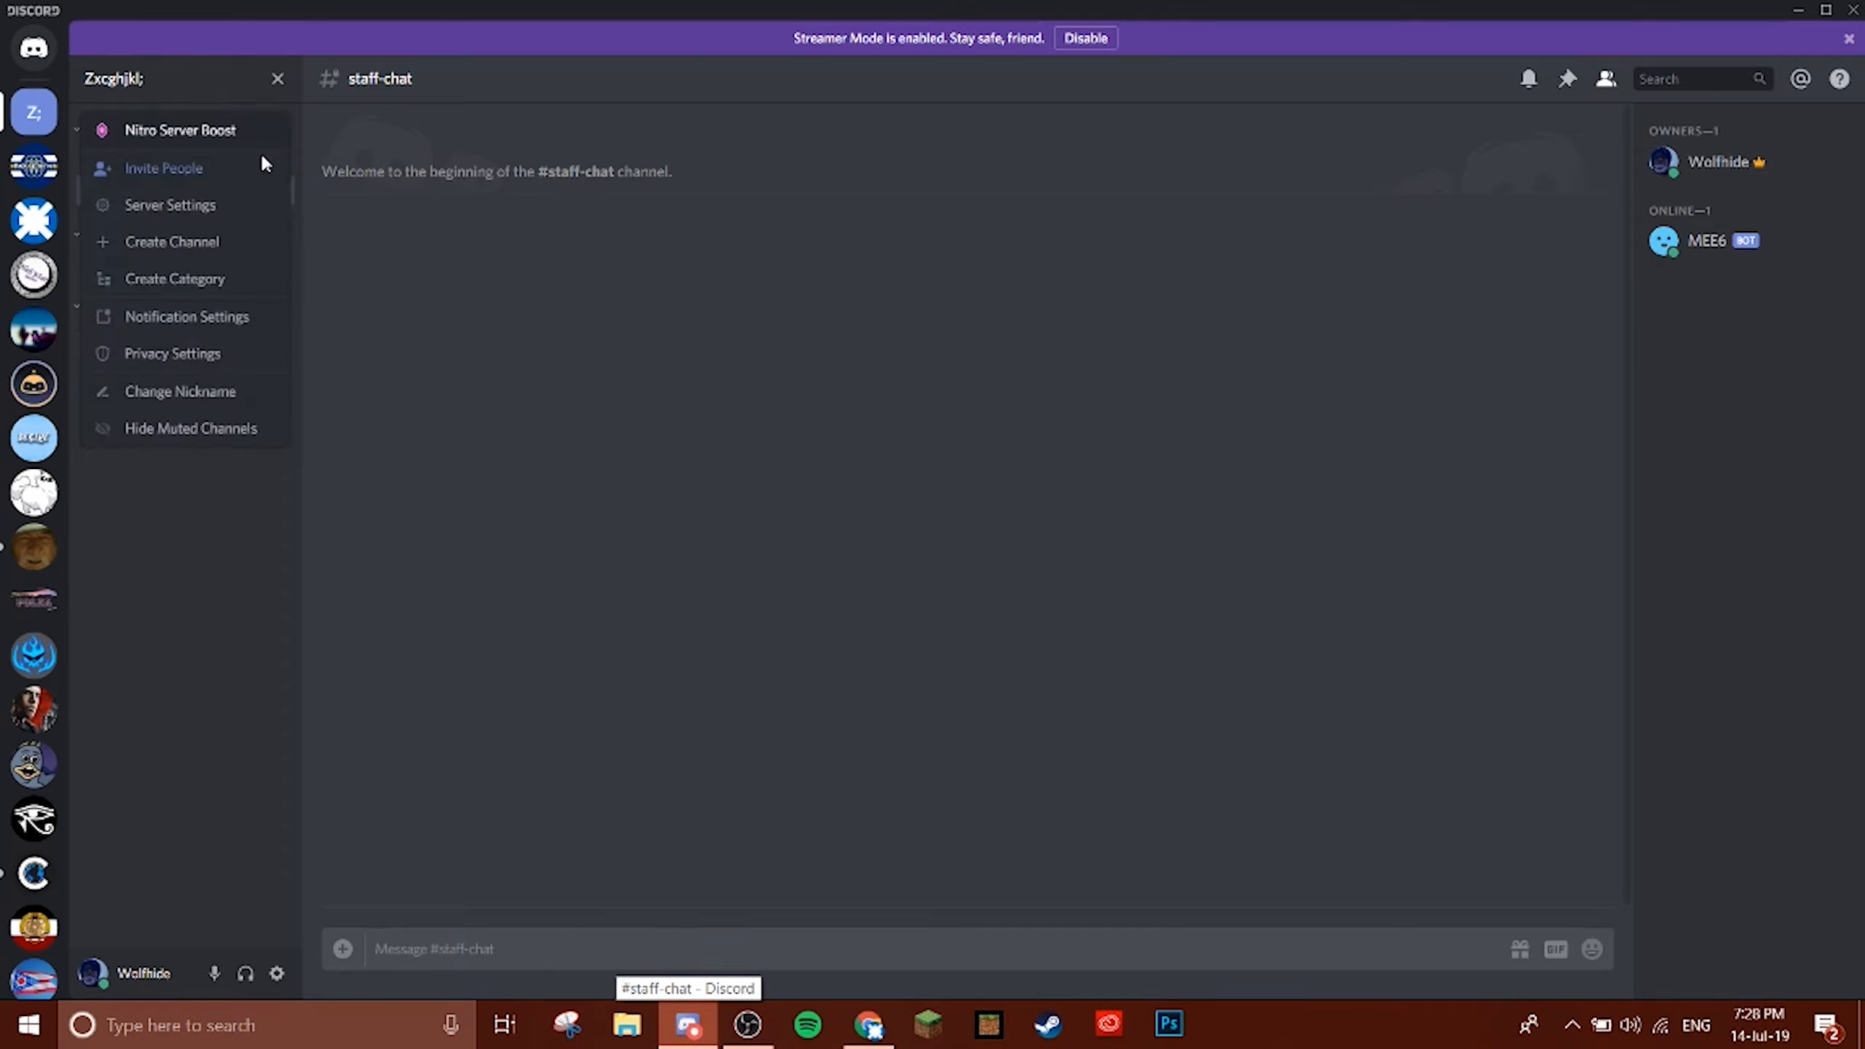
{"action": "left_click", "coordinate": [227, 207]}
{"action": "left_click", "coordinate": [558, 149]}
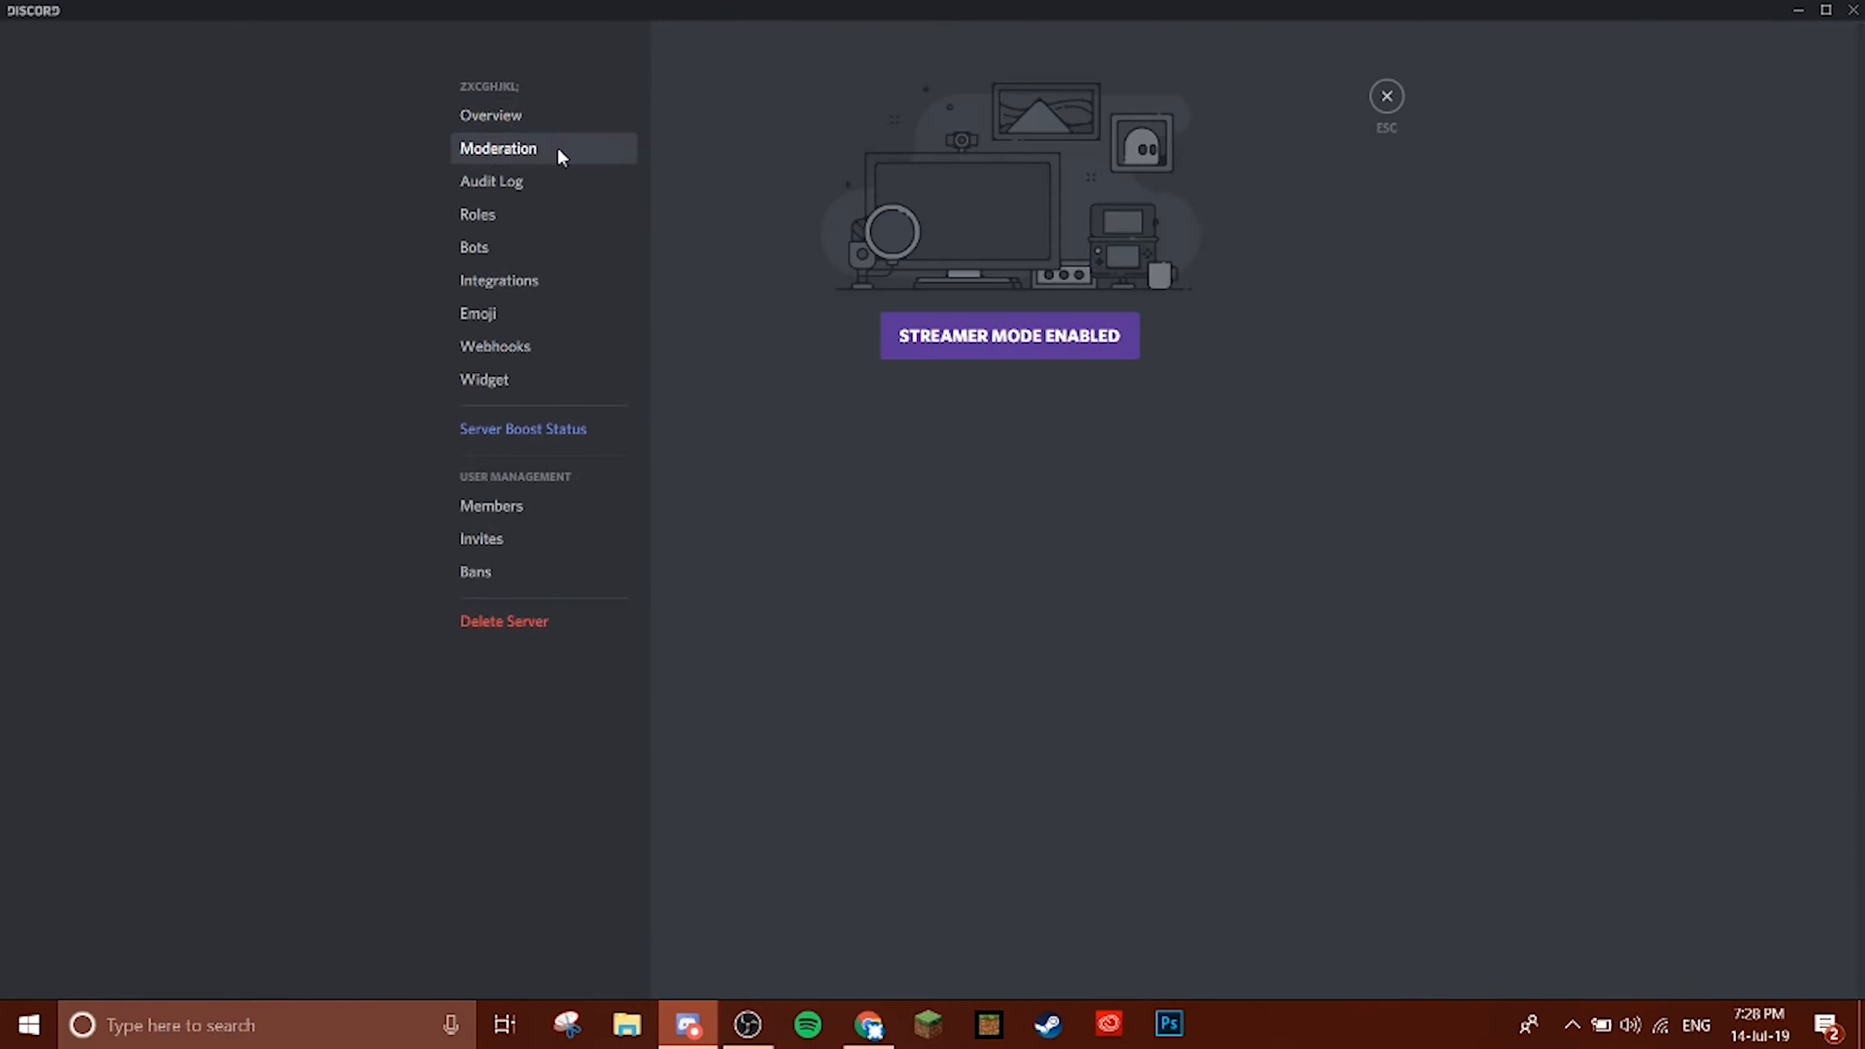
{"action": "left_click", "coordinate": [547, 210]}
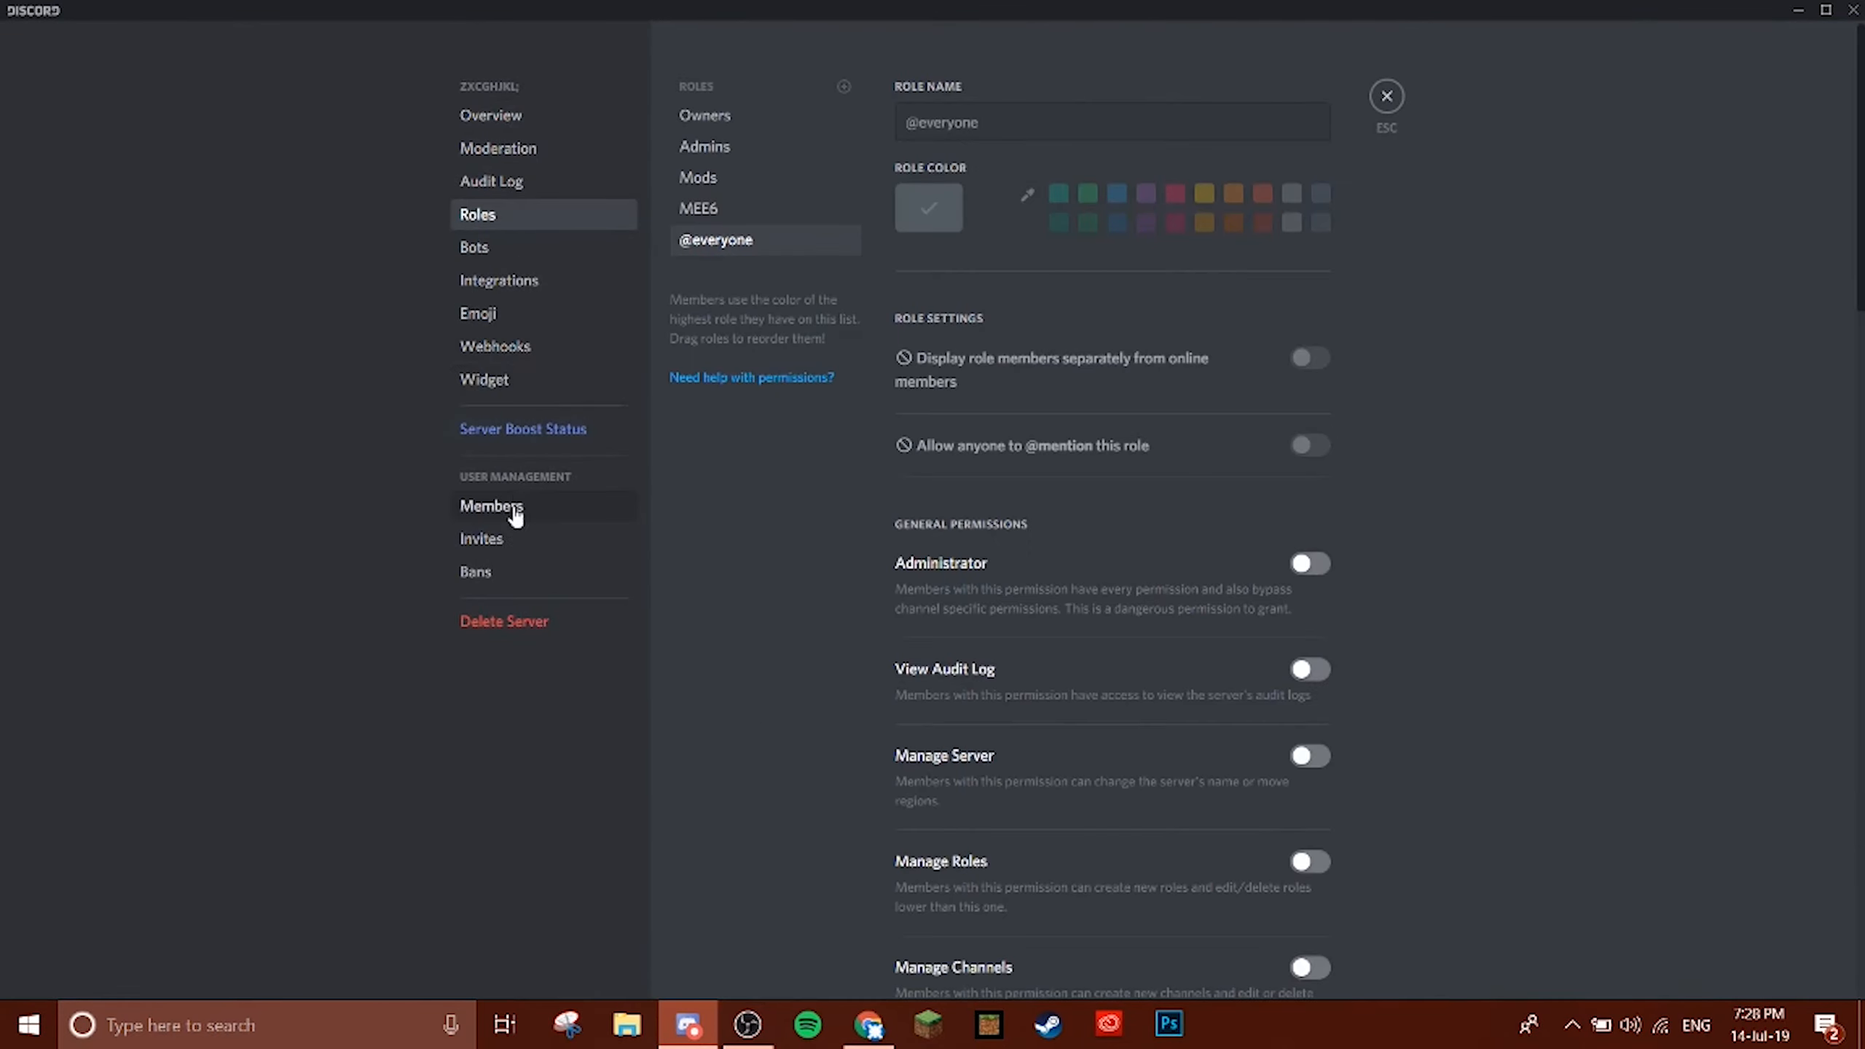
{"action": "left_click", "coordinate": [503, 126]}
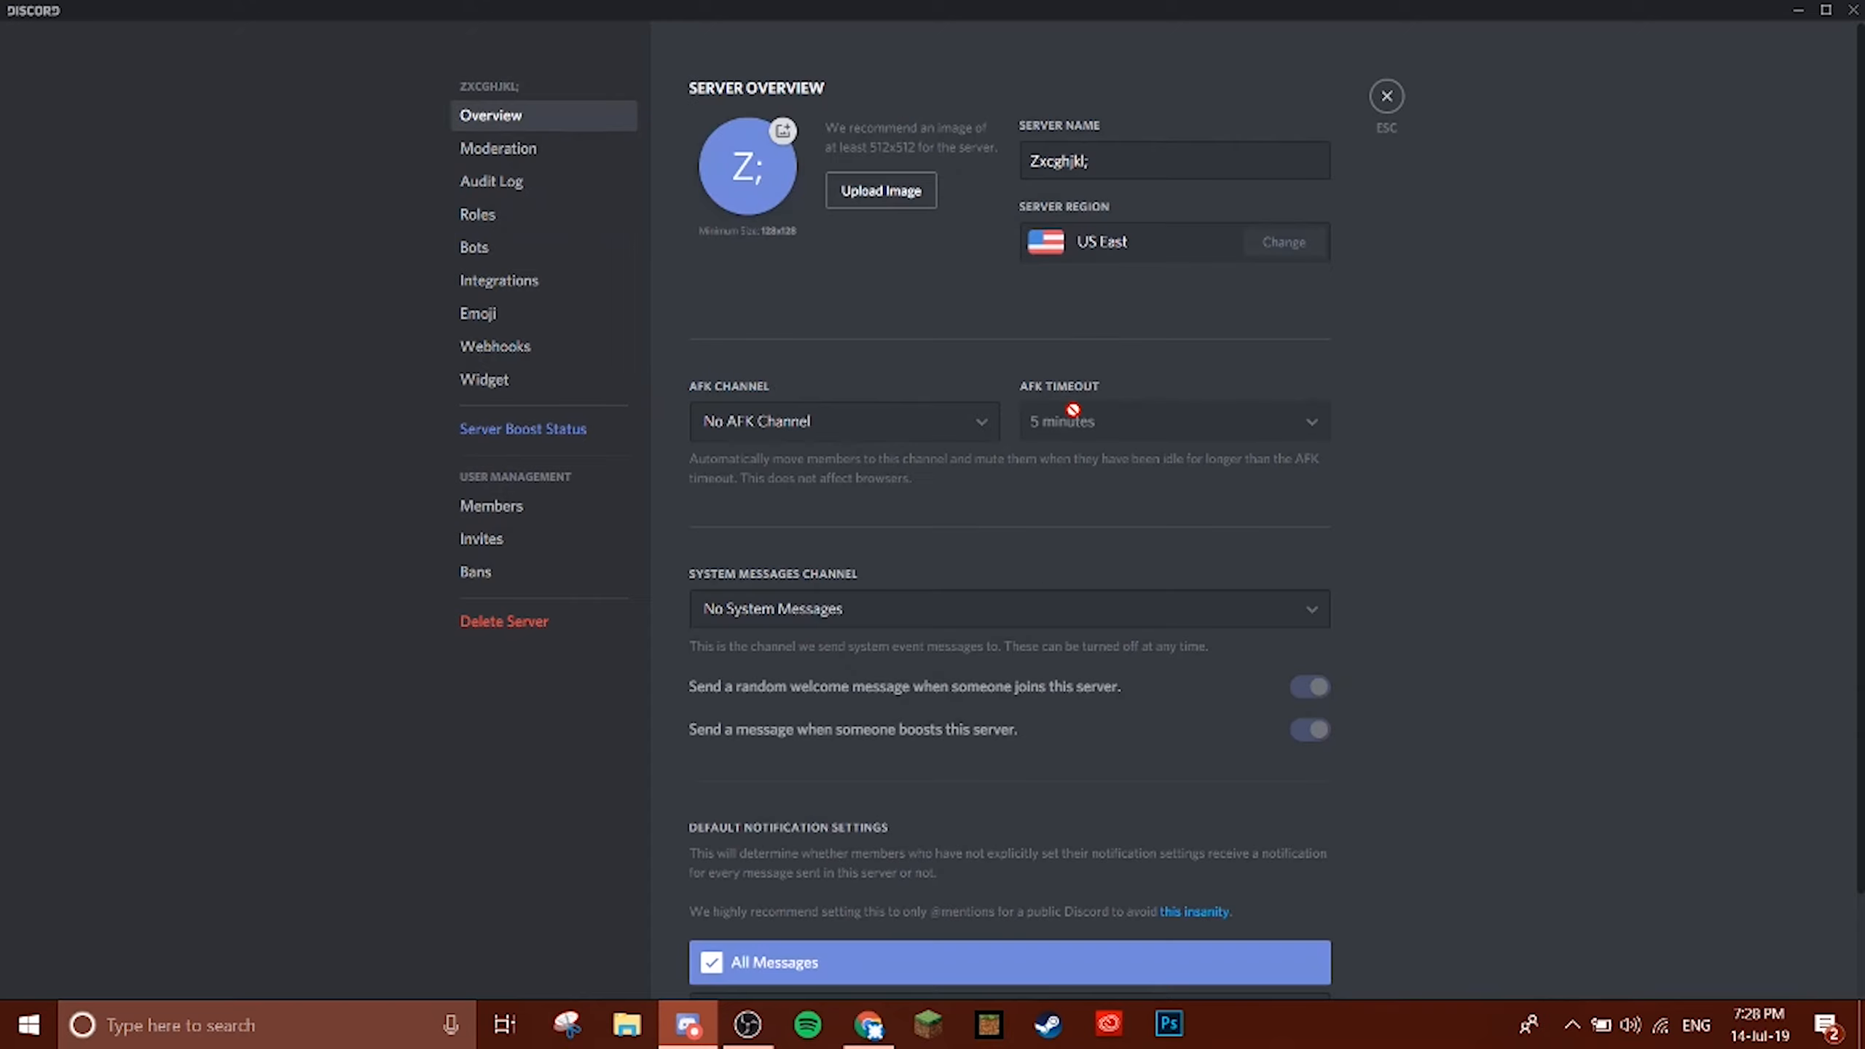
{"action": "scroll", "coordinate": [1056, 403], "scroll_direction": "down", "scroll_amount": 2}
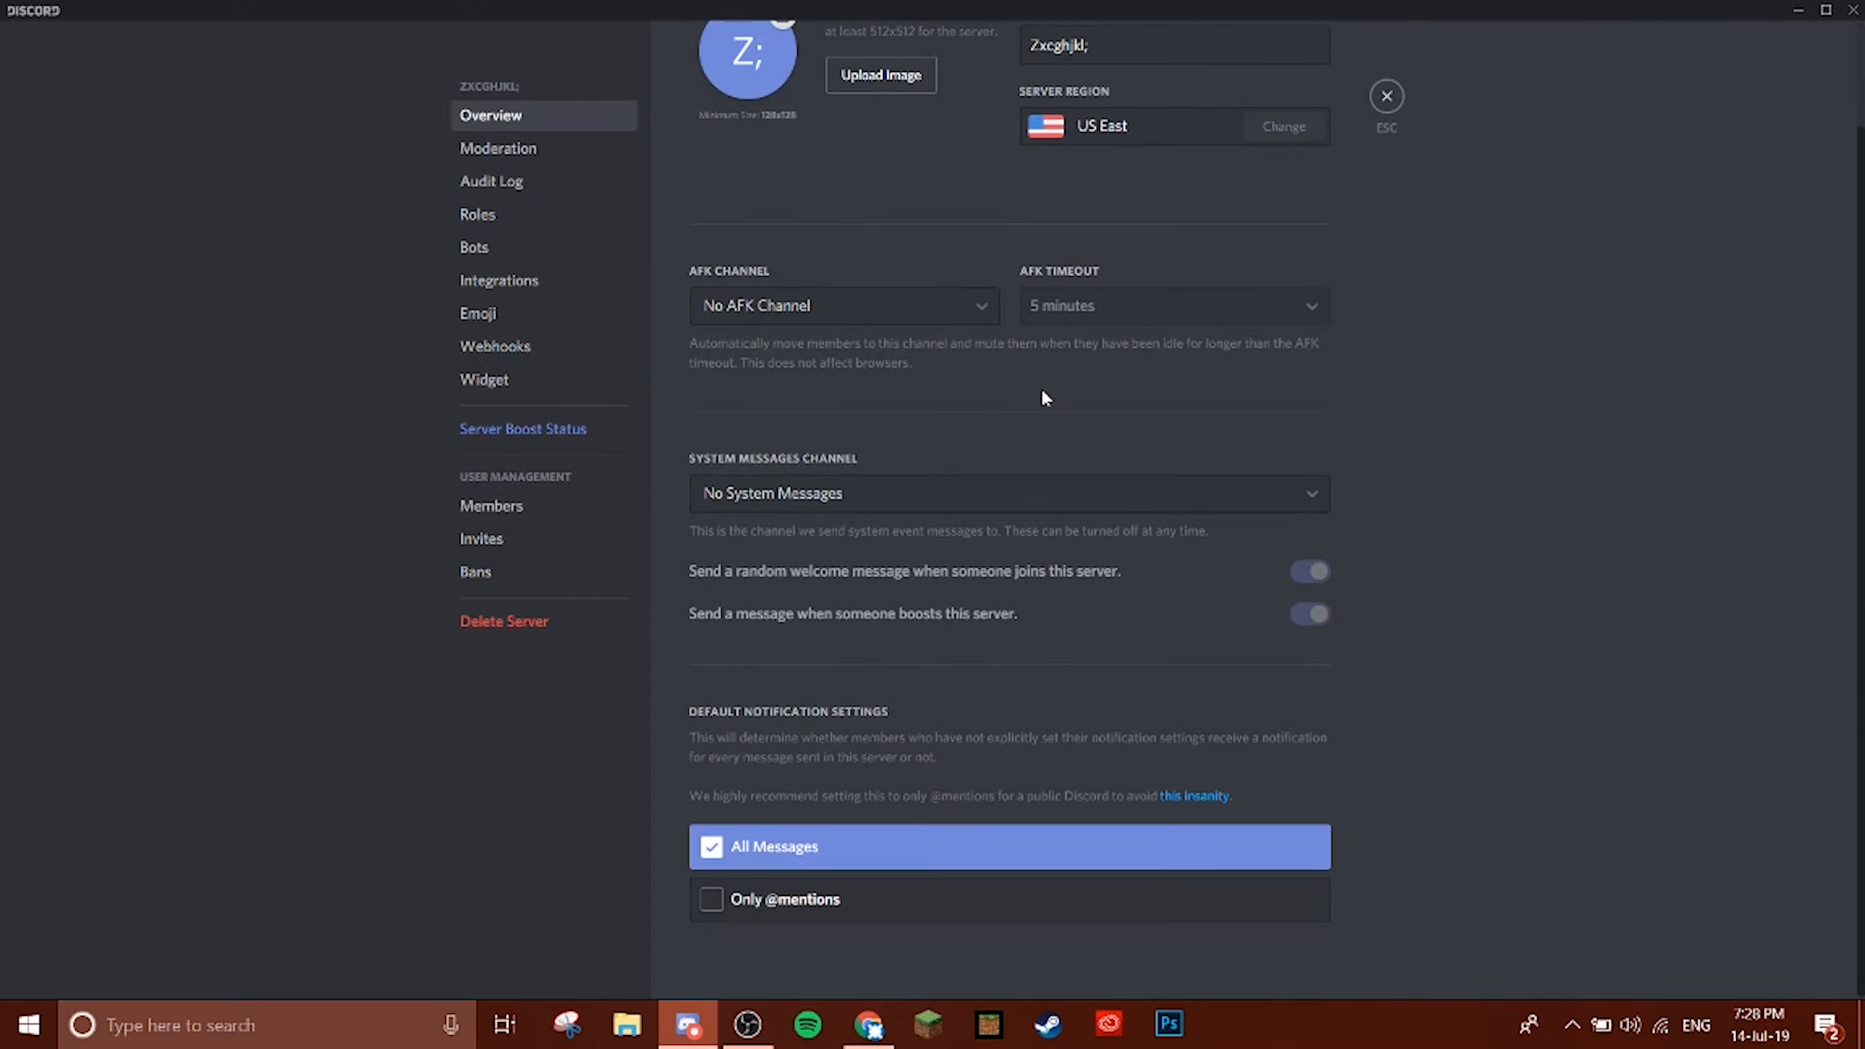
{"action": "left_click", "coordinate": [515, 160]}
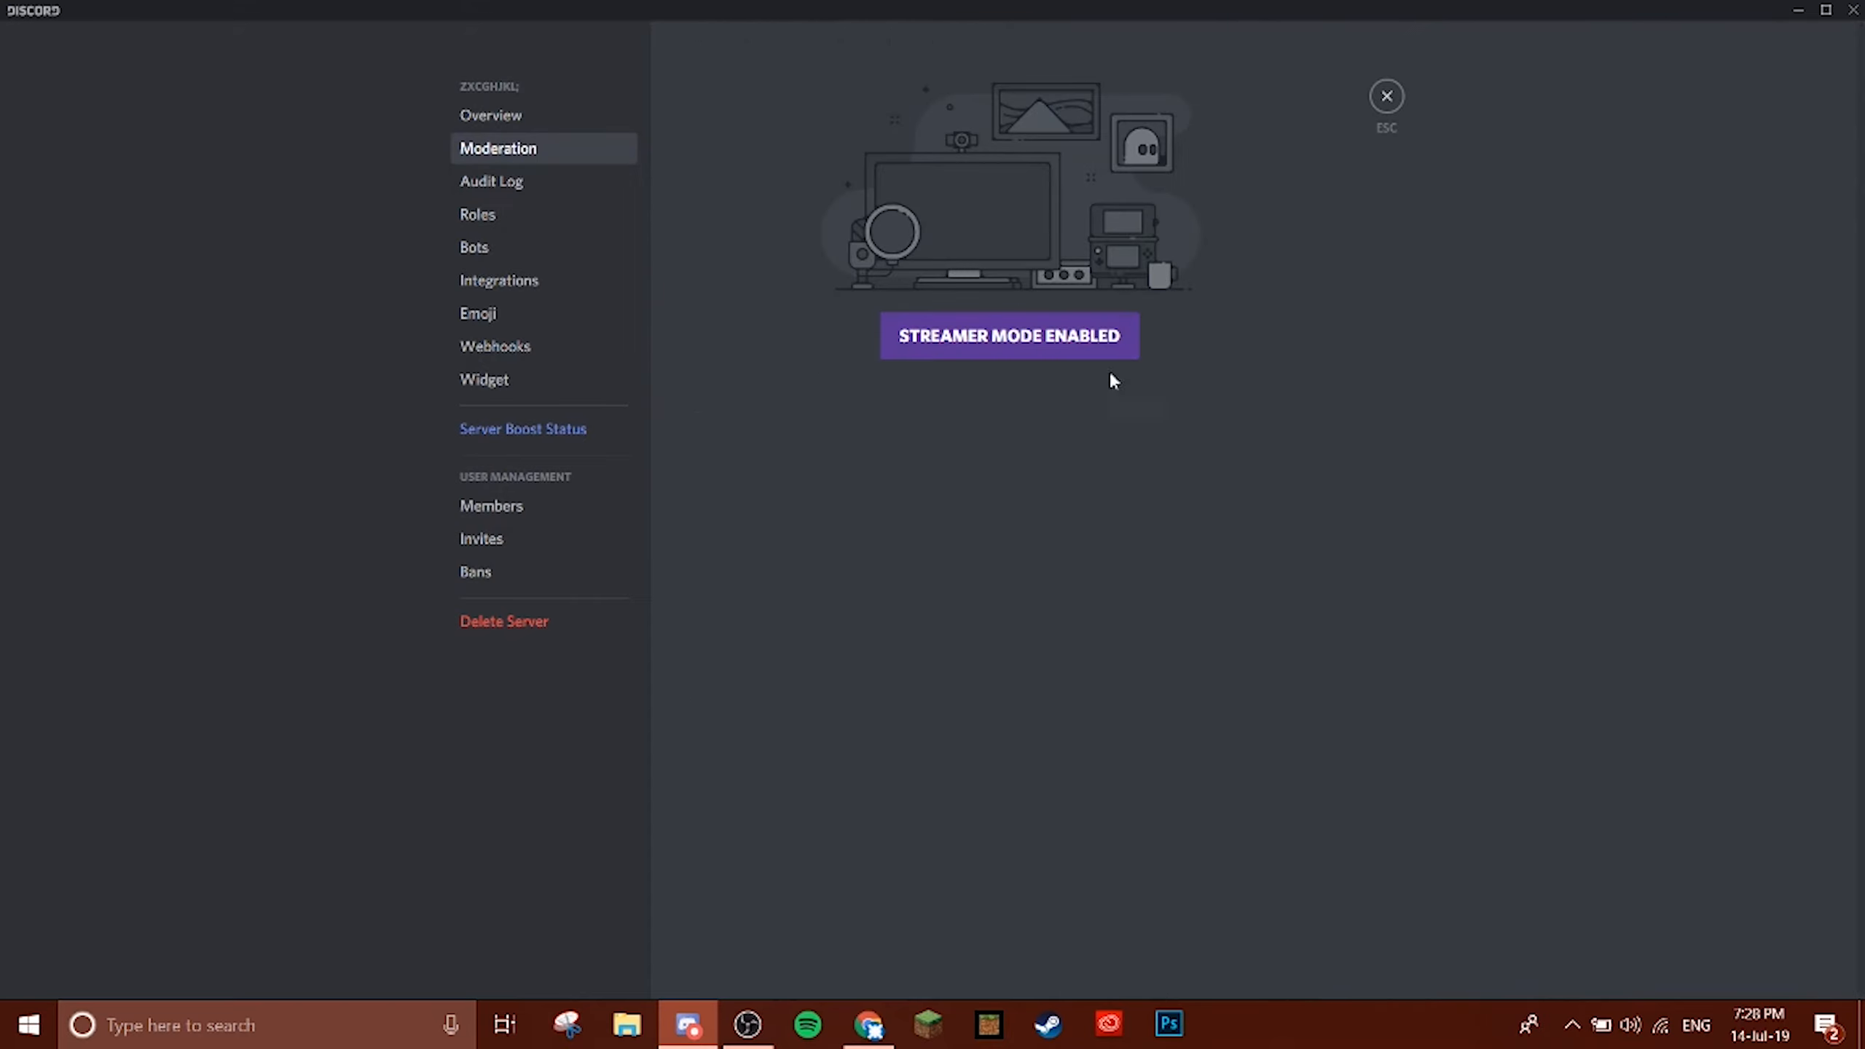
{"action": "left_click", "coordinate": [1086, 345]}
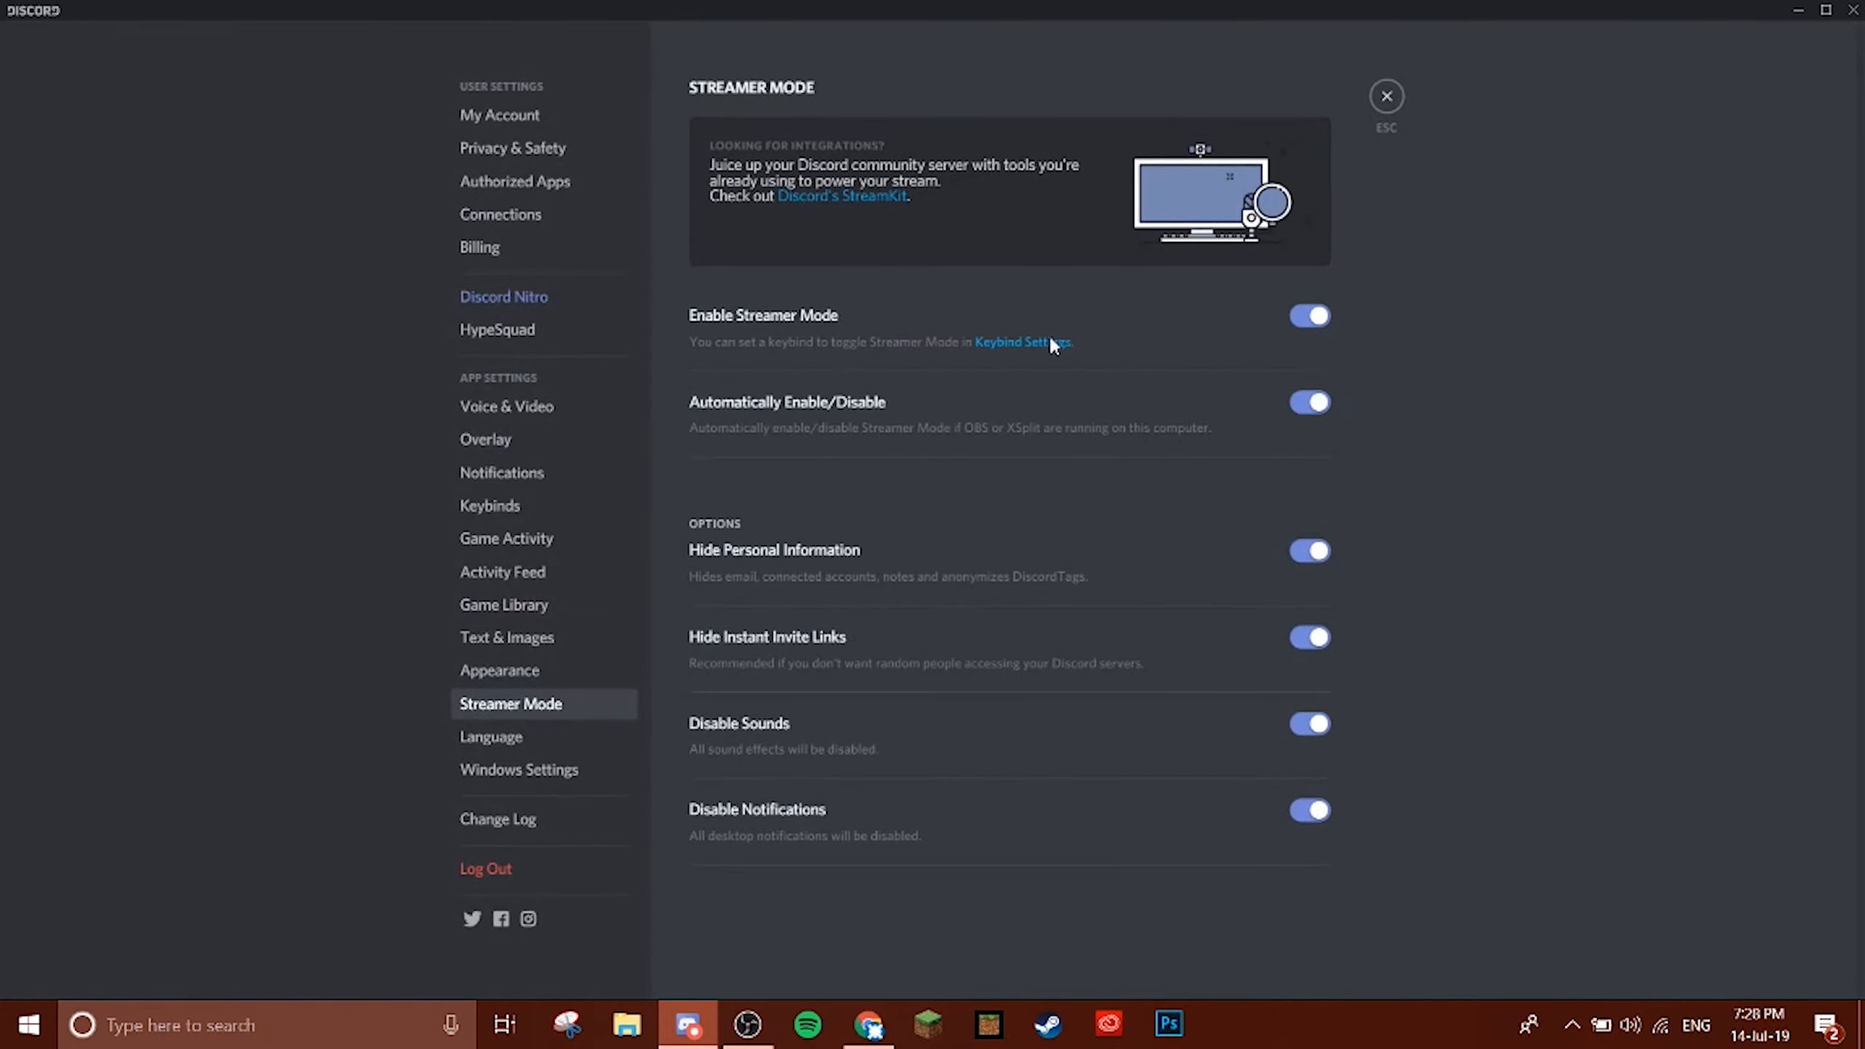
{"action": "left_click", "coordinate": [1327, 315]}
{"action": "left_click", "coordinate": [1387, 95]}
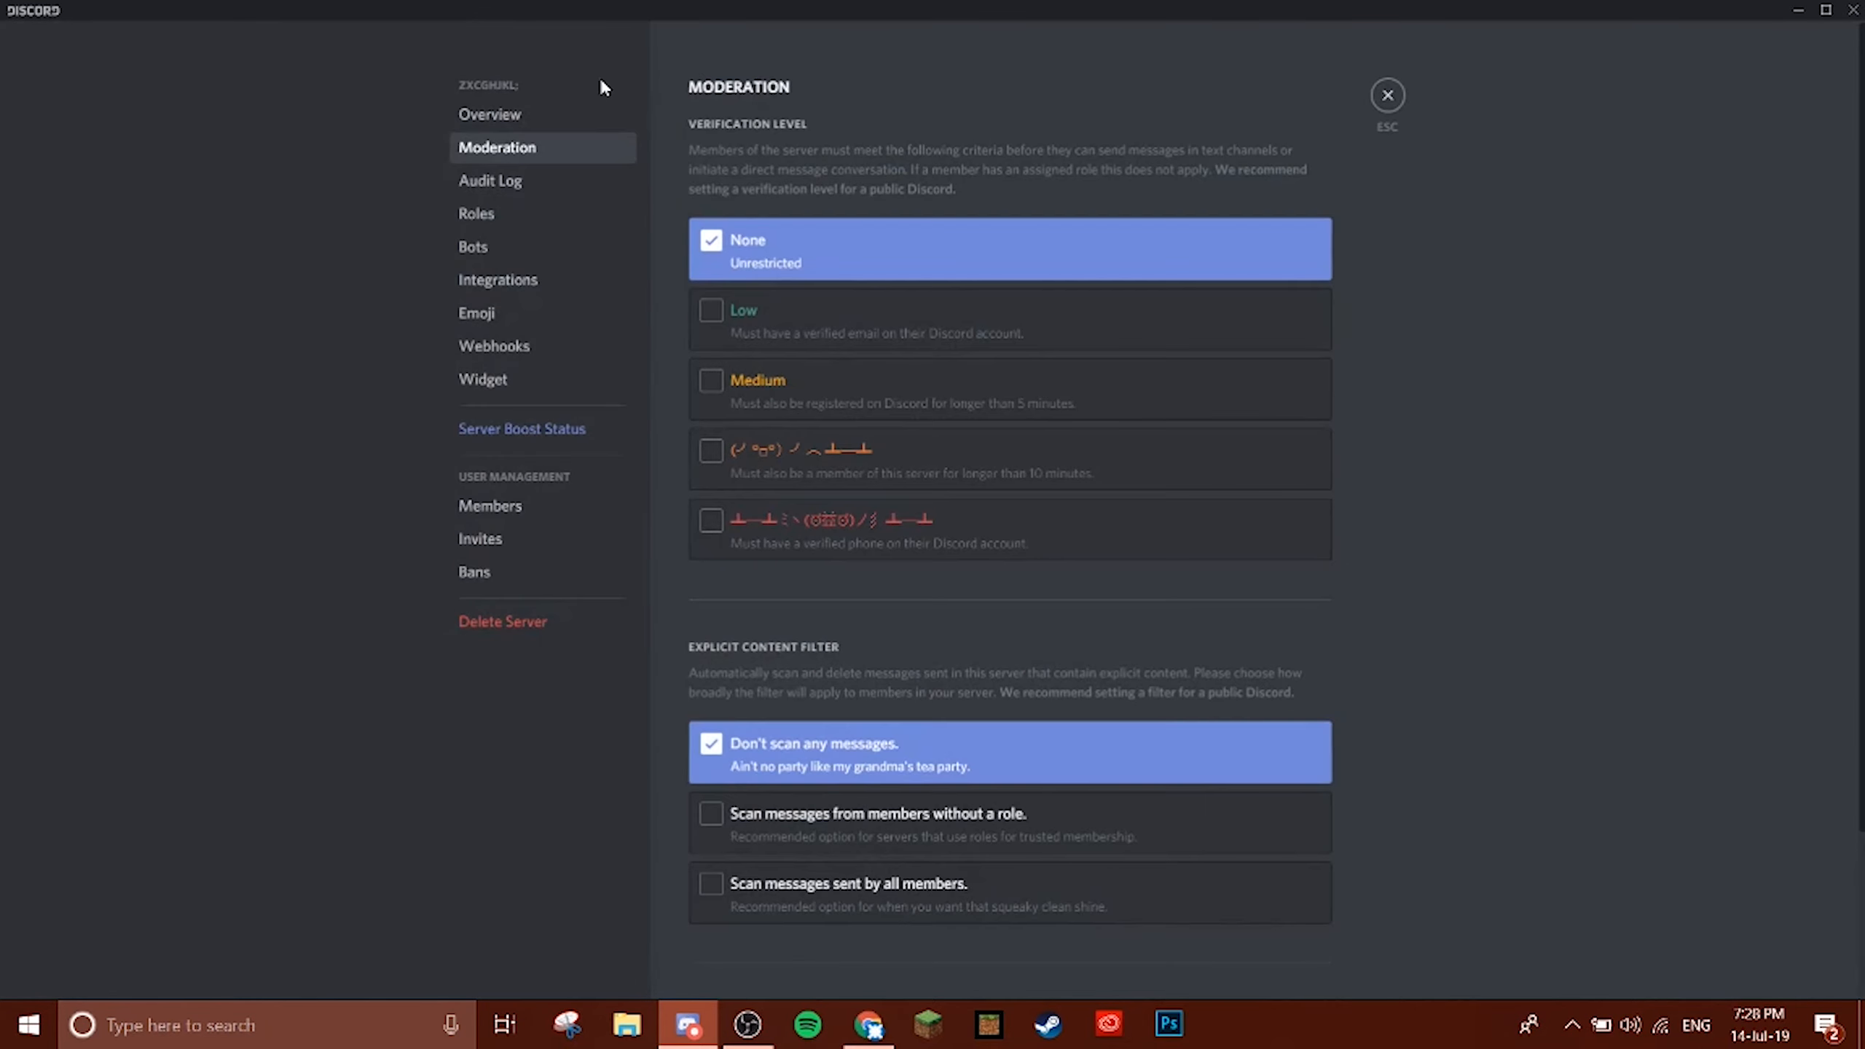
Set the server's verification level to require members to have been on the server for longer than 10 minutes.
{"action": "scroll", "coordinate": [969, 444], "scroll_direction": "down", "scroll_amount": 3}
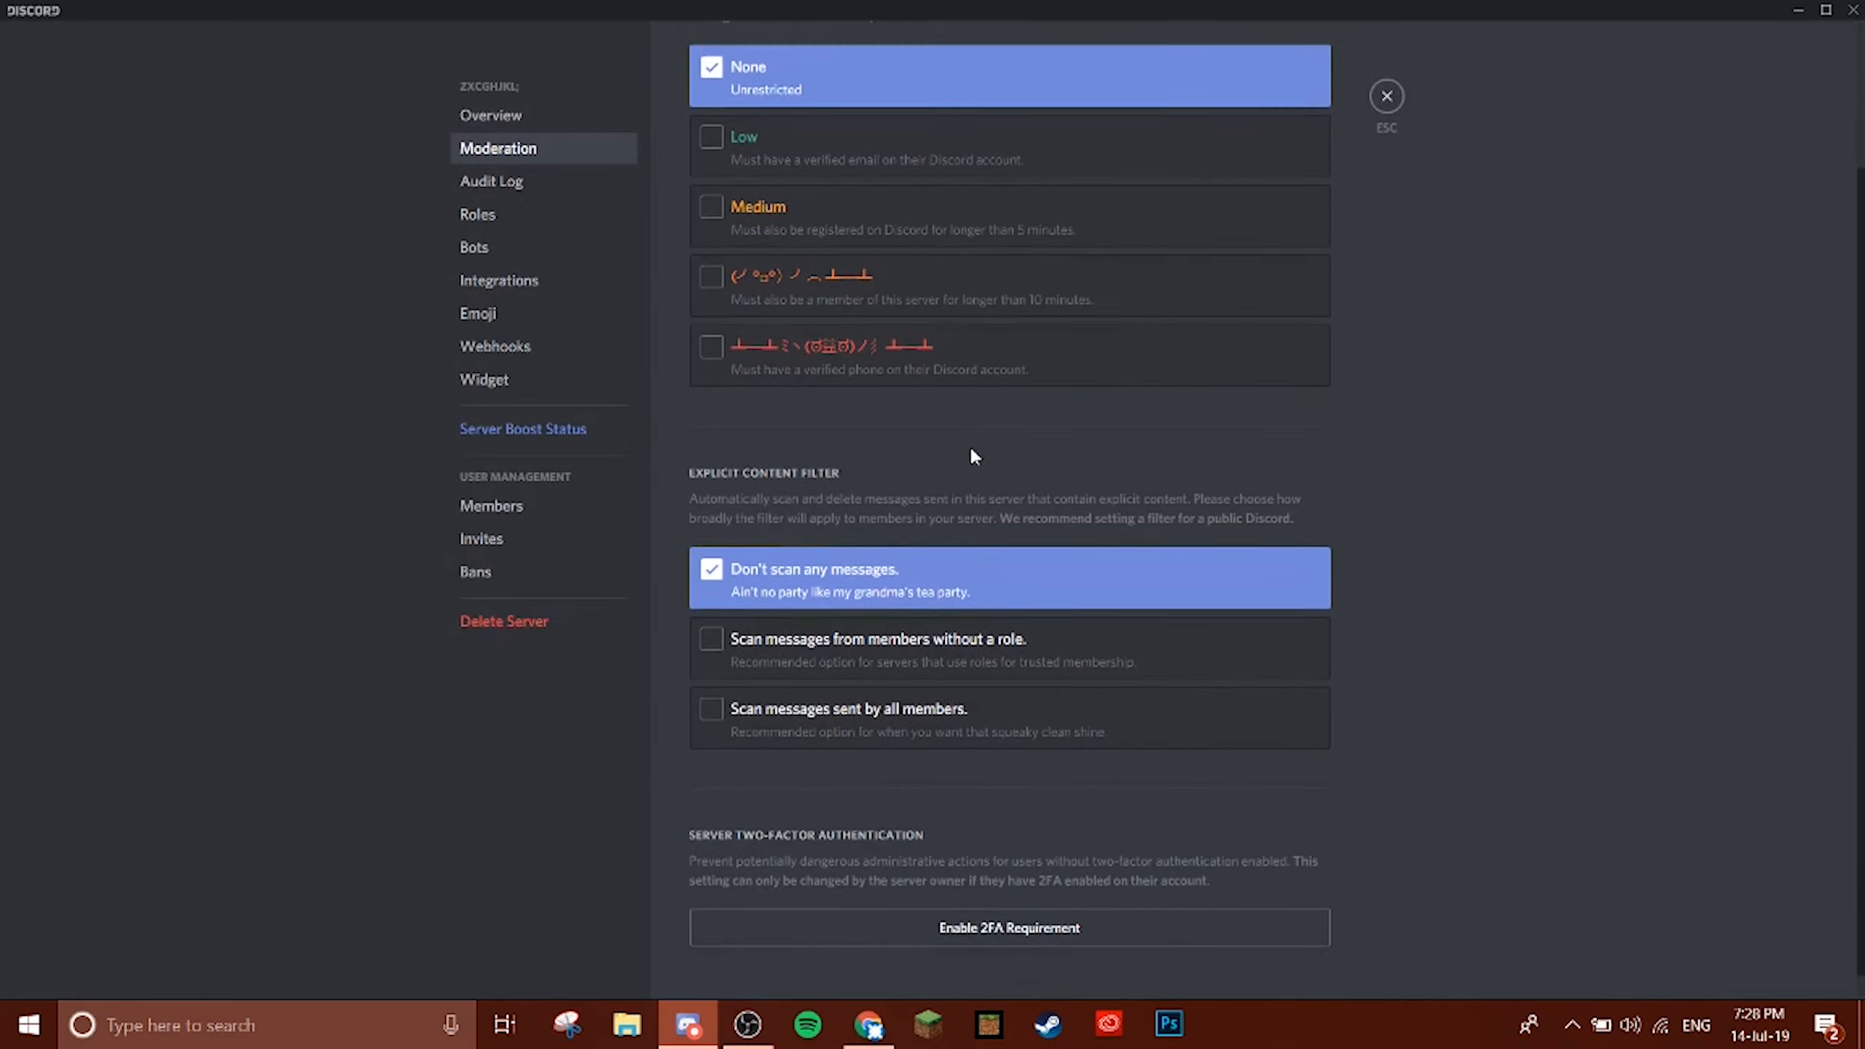
{"action": "scroll", "coordinate": [973, 434], "scroll_direction": "up", "scroll_amount": 3}
{"action": "scroll", "coordinate": [974, 450], "scroll_direction": "down", "scroll_amount": 3}
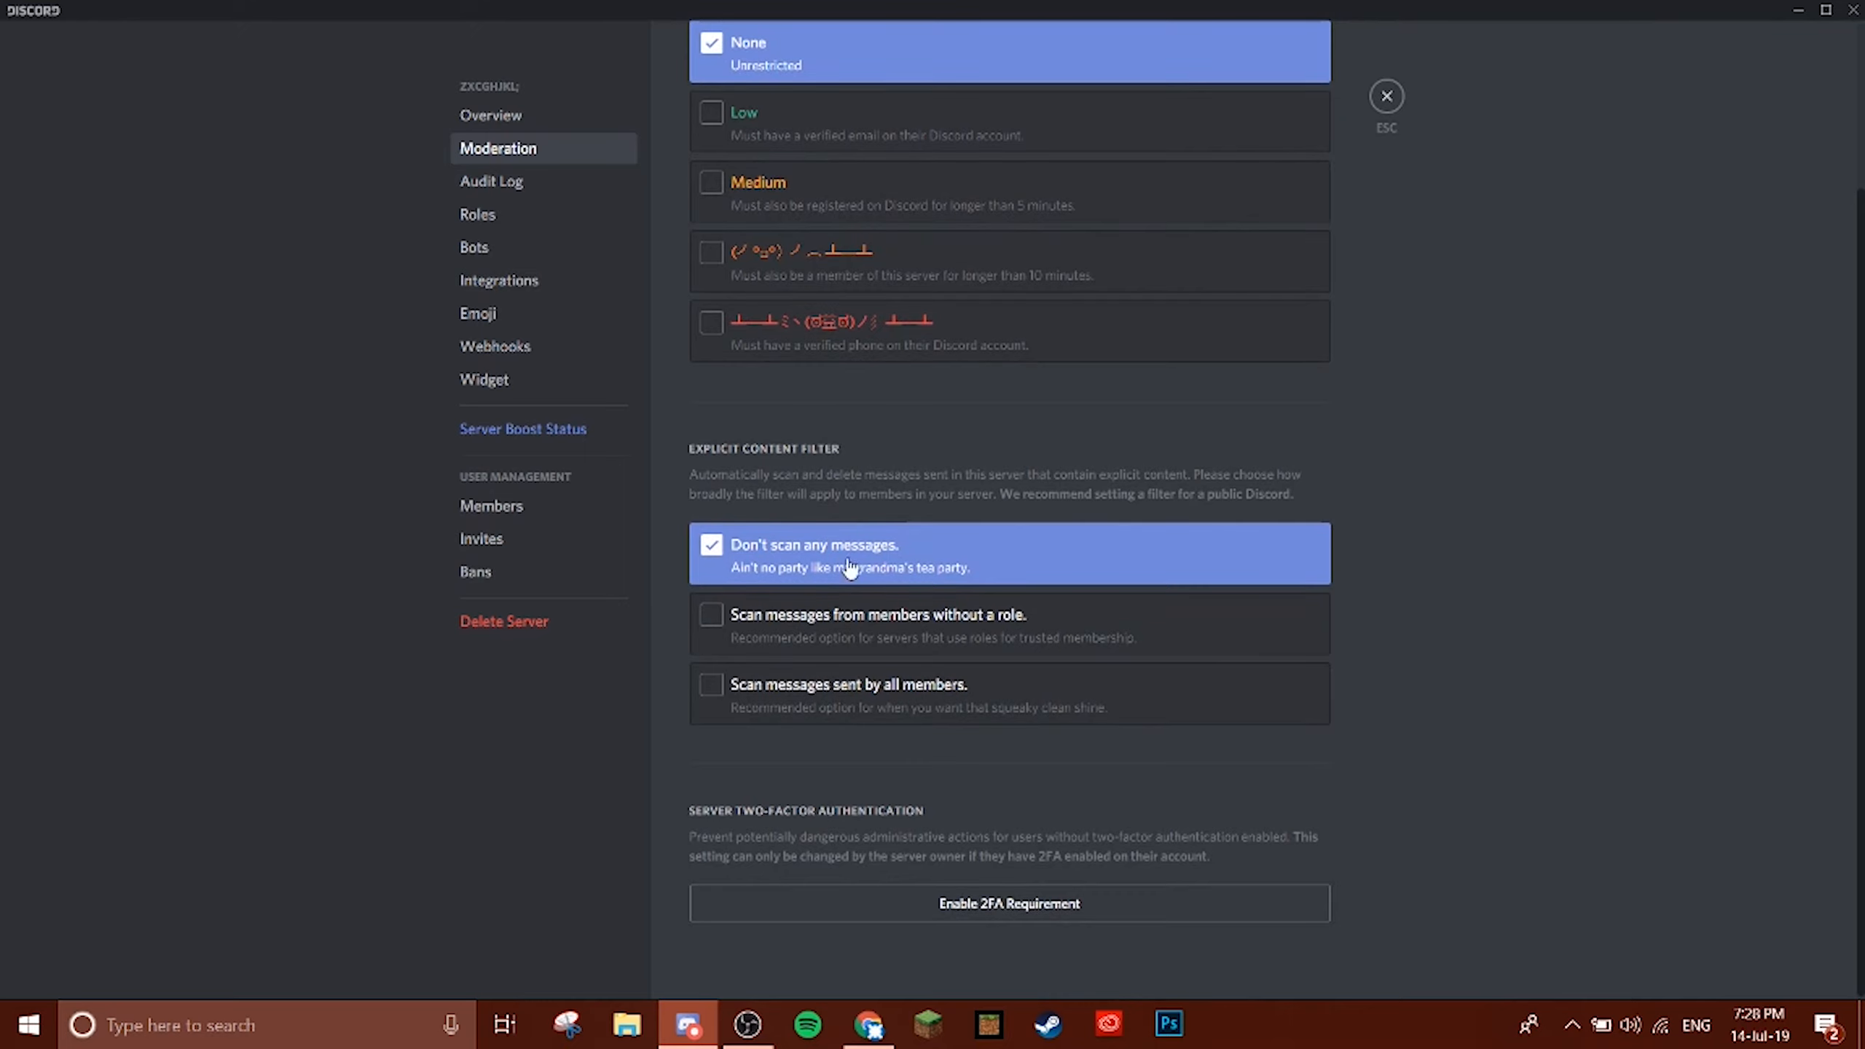
{"action": "scroll", "coordinate": [923, 499], "scroll_direction": "up", "scroll_amount": 3}
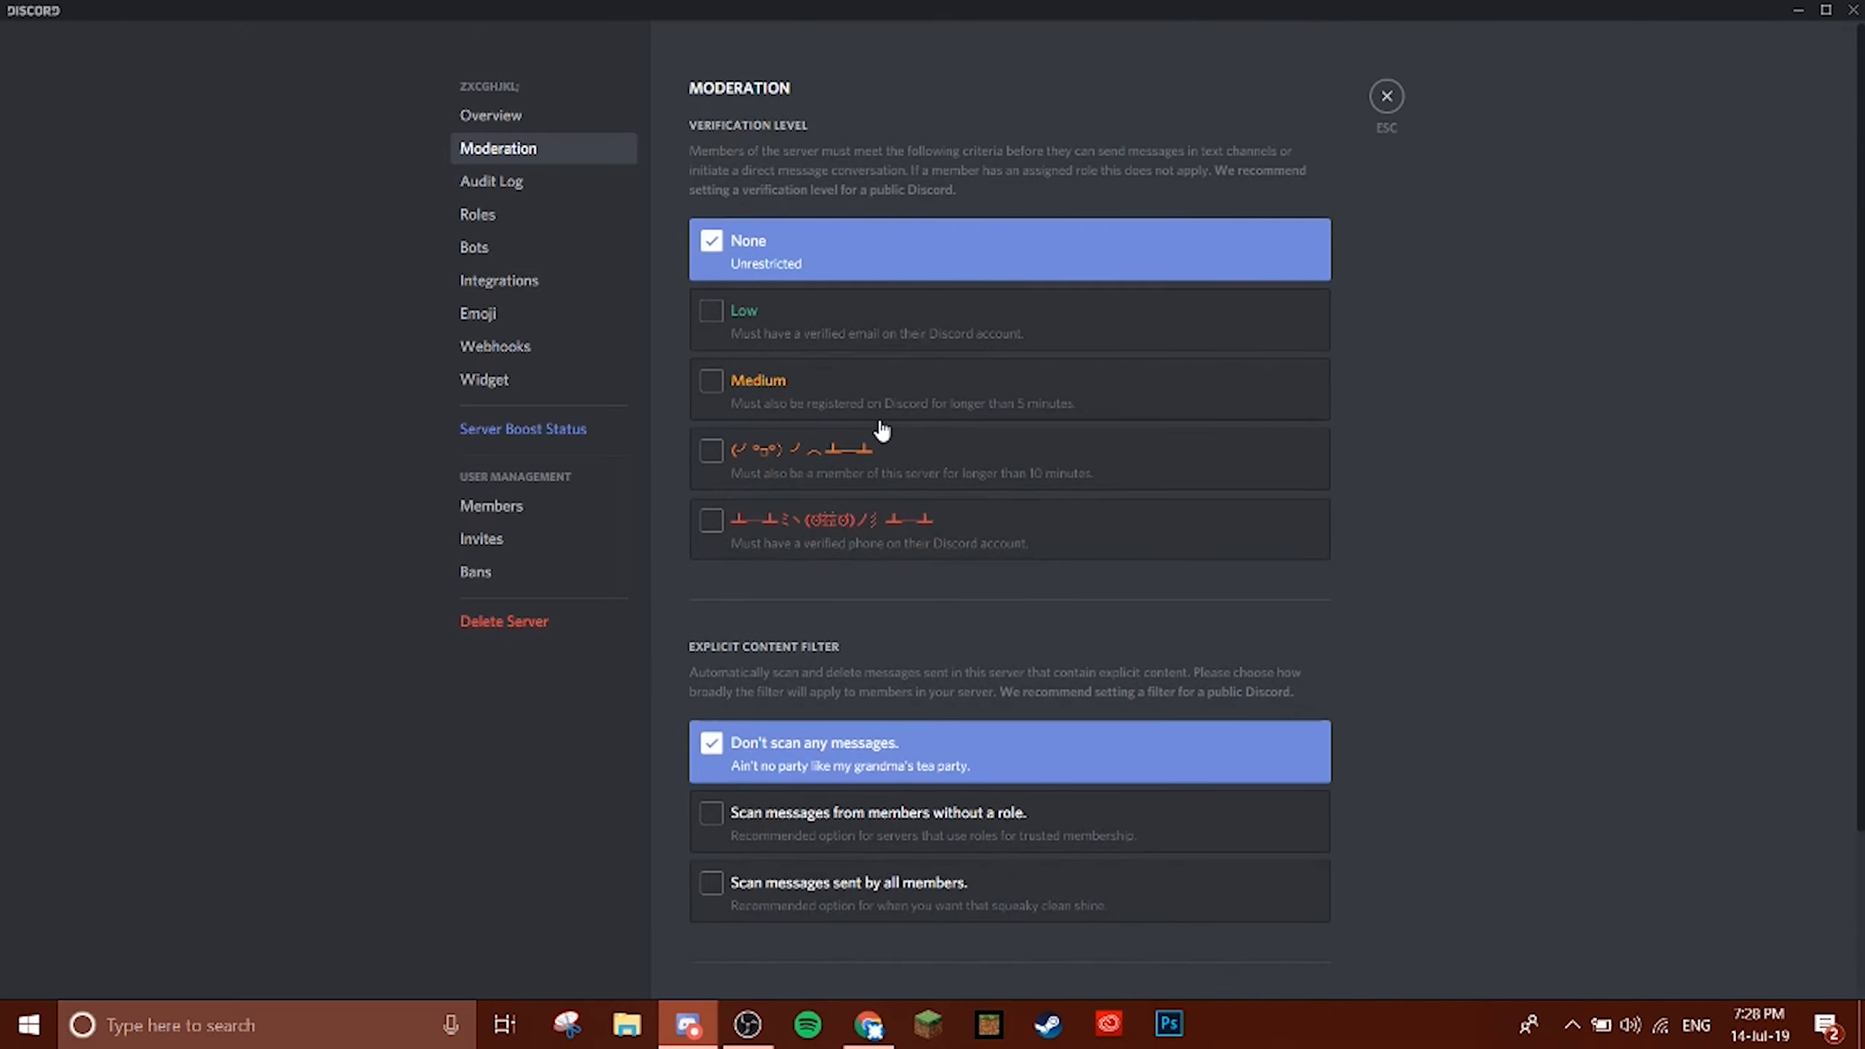
{"action": "left_click", "coordinate": [837, 474]}
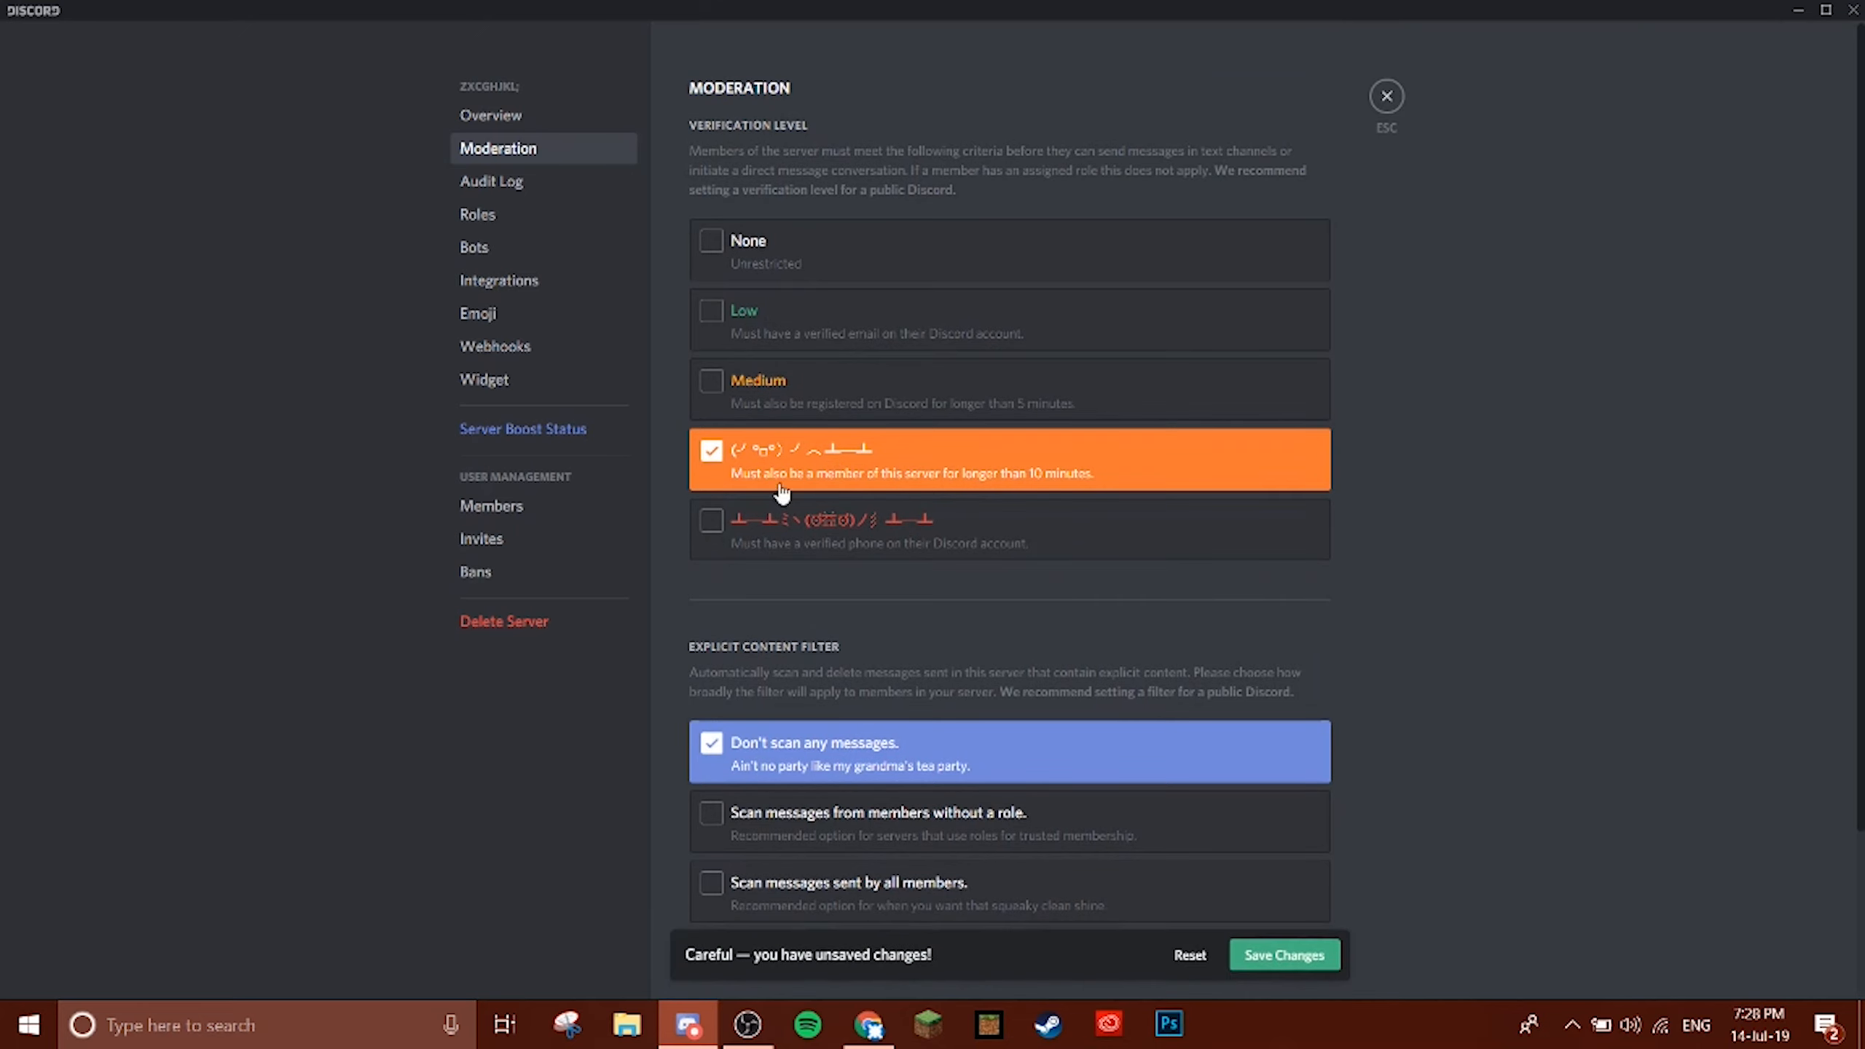
Set the explicit content filter to scan messages from members without a role, save the changes and close the server settings.
{"action": "scroll", "coordinate": [828, 485], "scroll_direction": "down", "scroll_amount": 3}
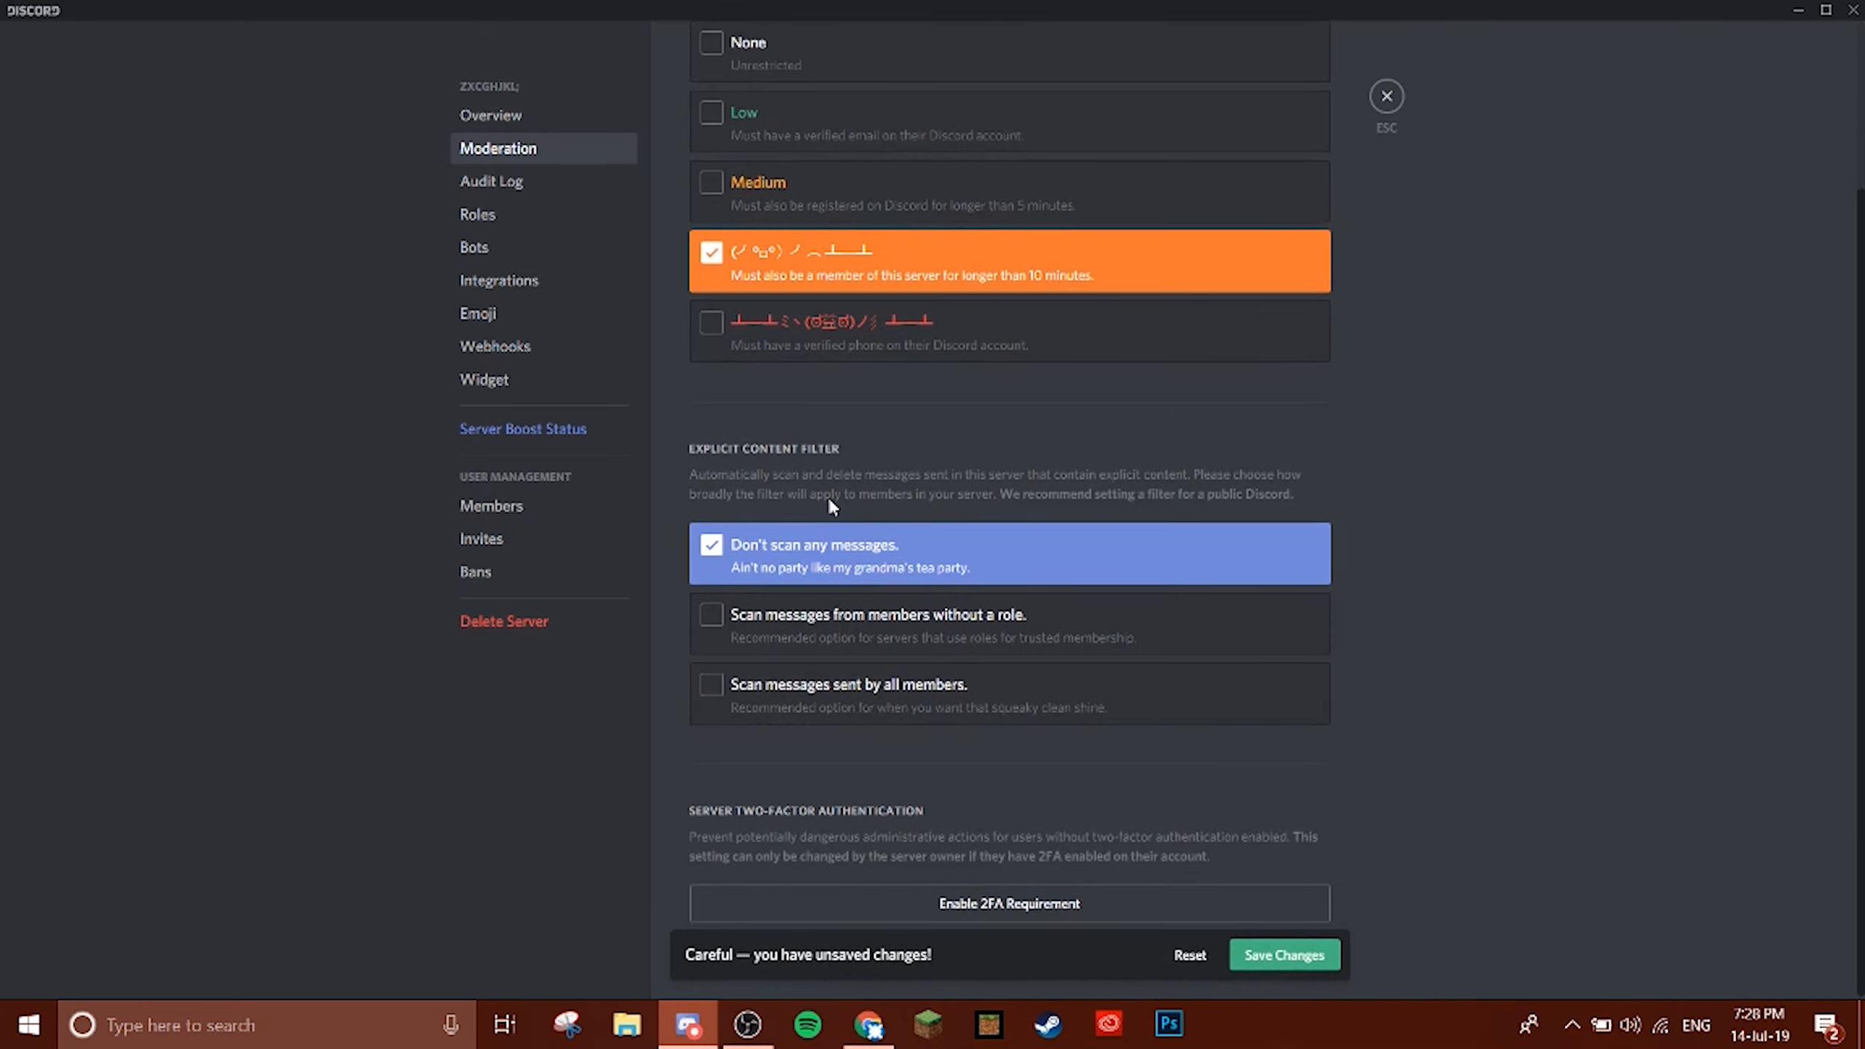
{"action": "left_click", "coordinate": [833, 636]}
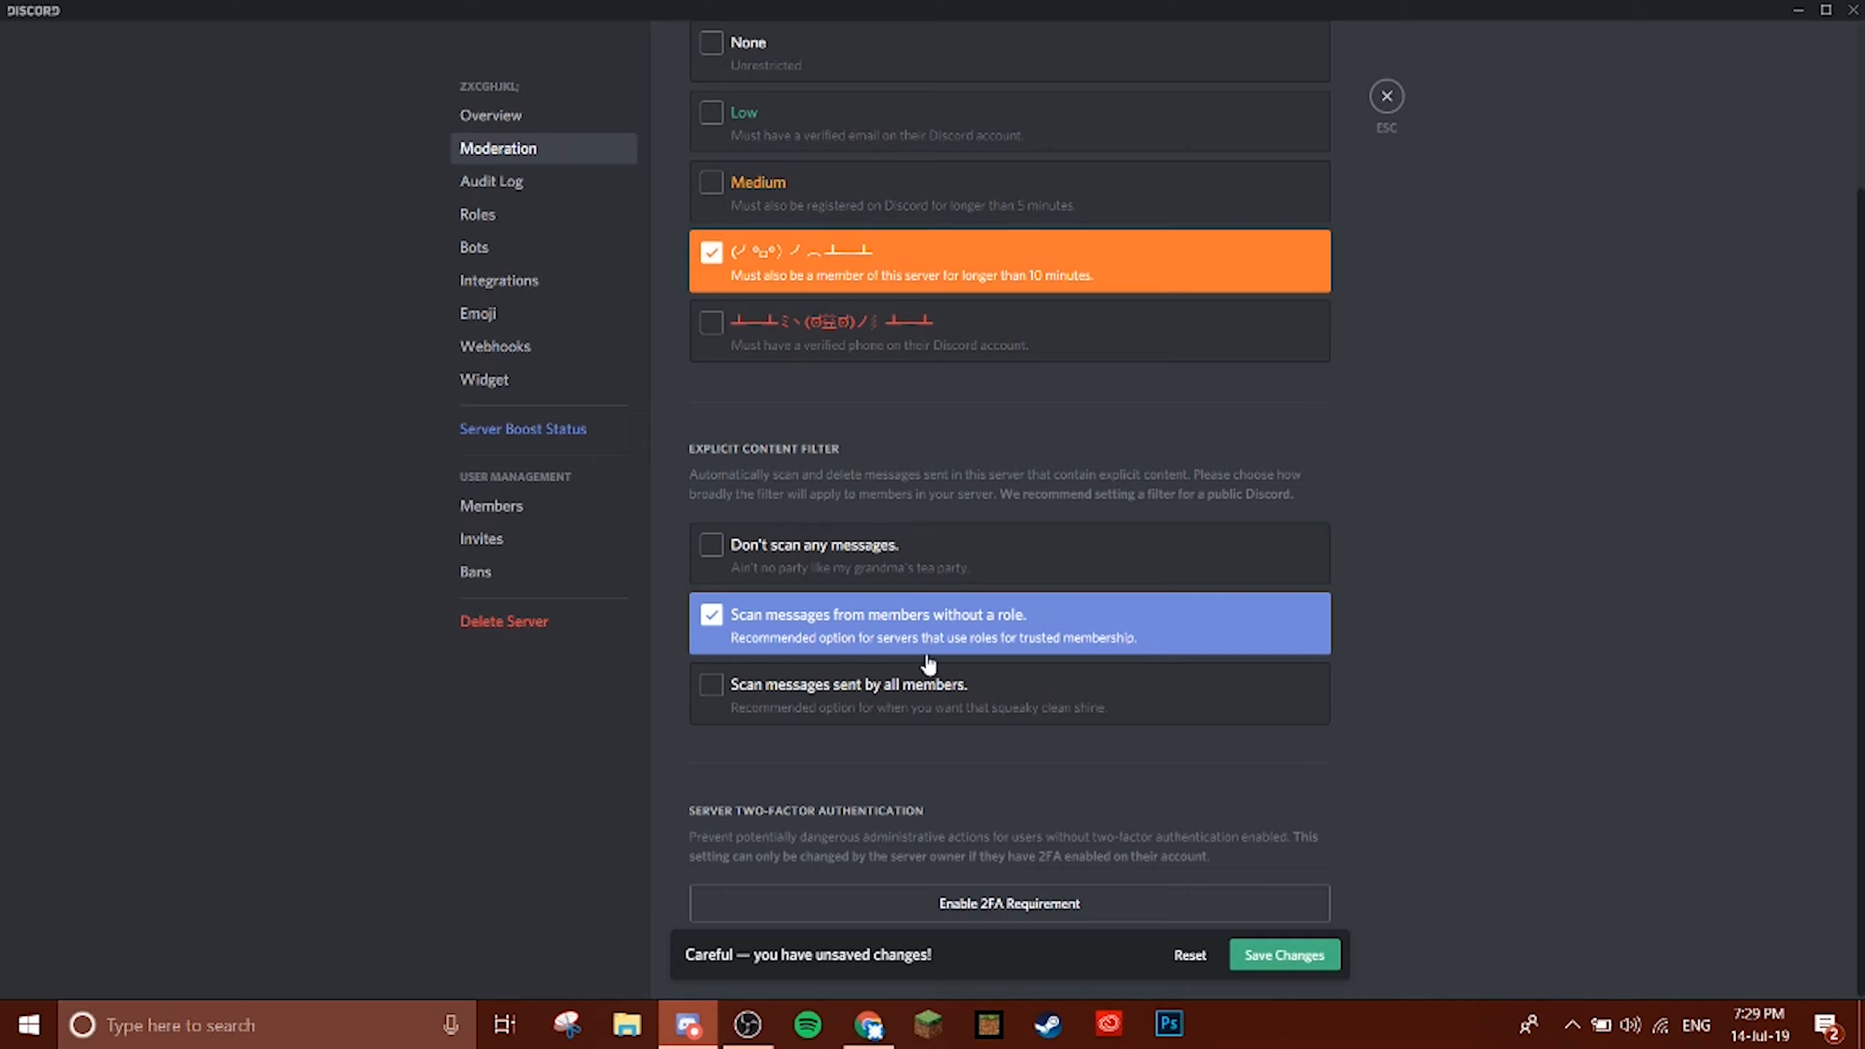
{"action": "left_click", "coordinate": [1285, 956]}
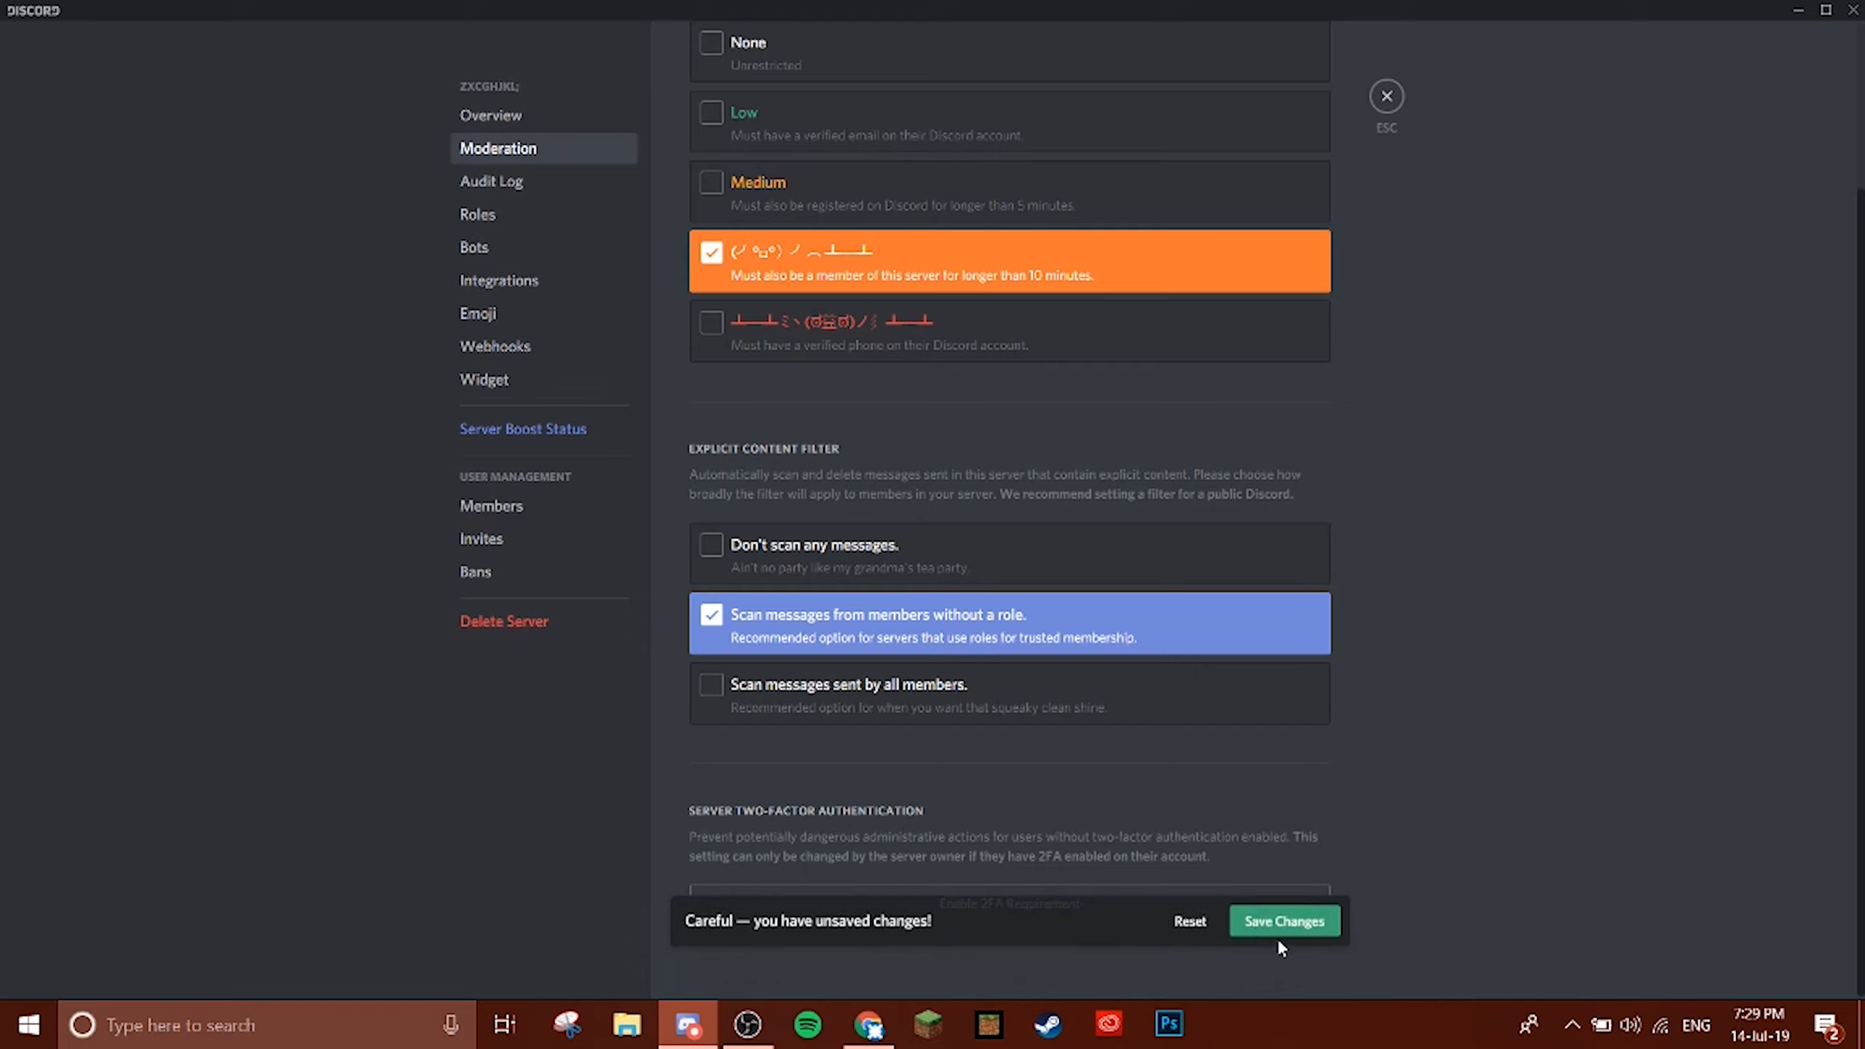
{"action": "left_click", "coordinate": [1385, 97]}
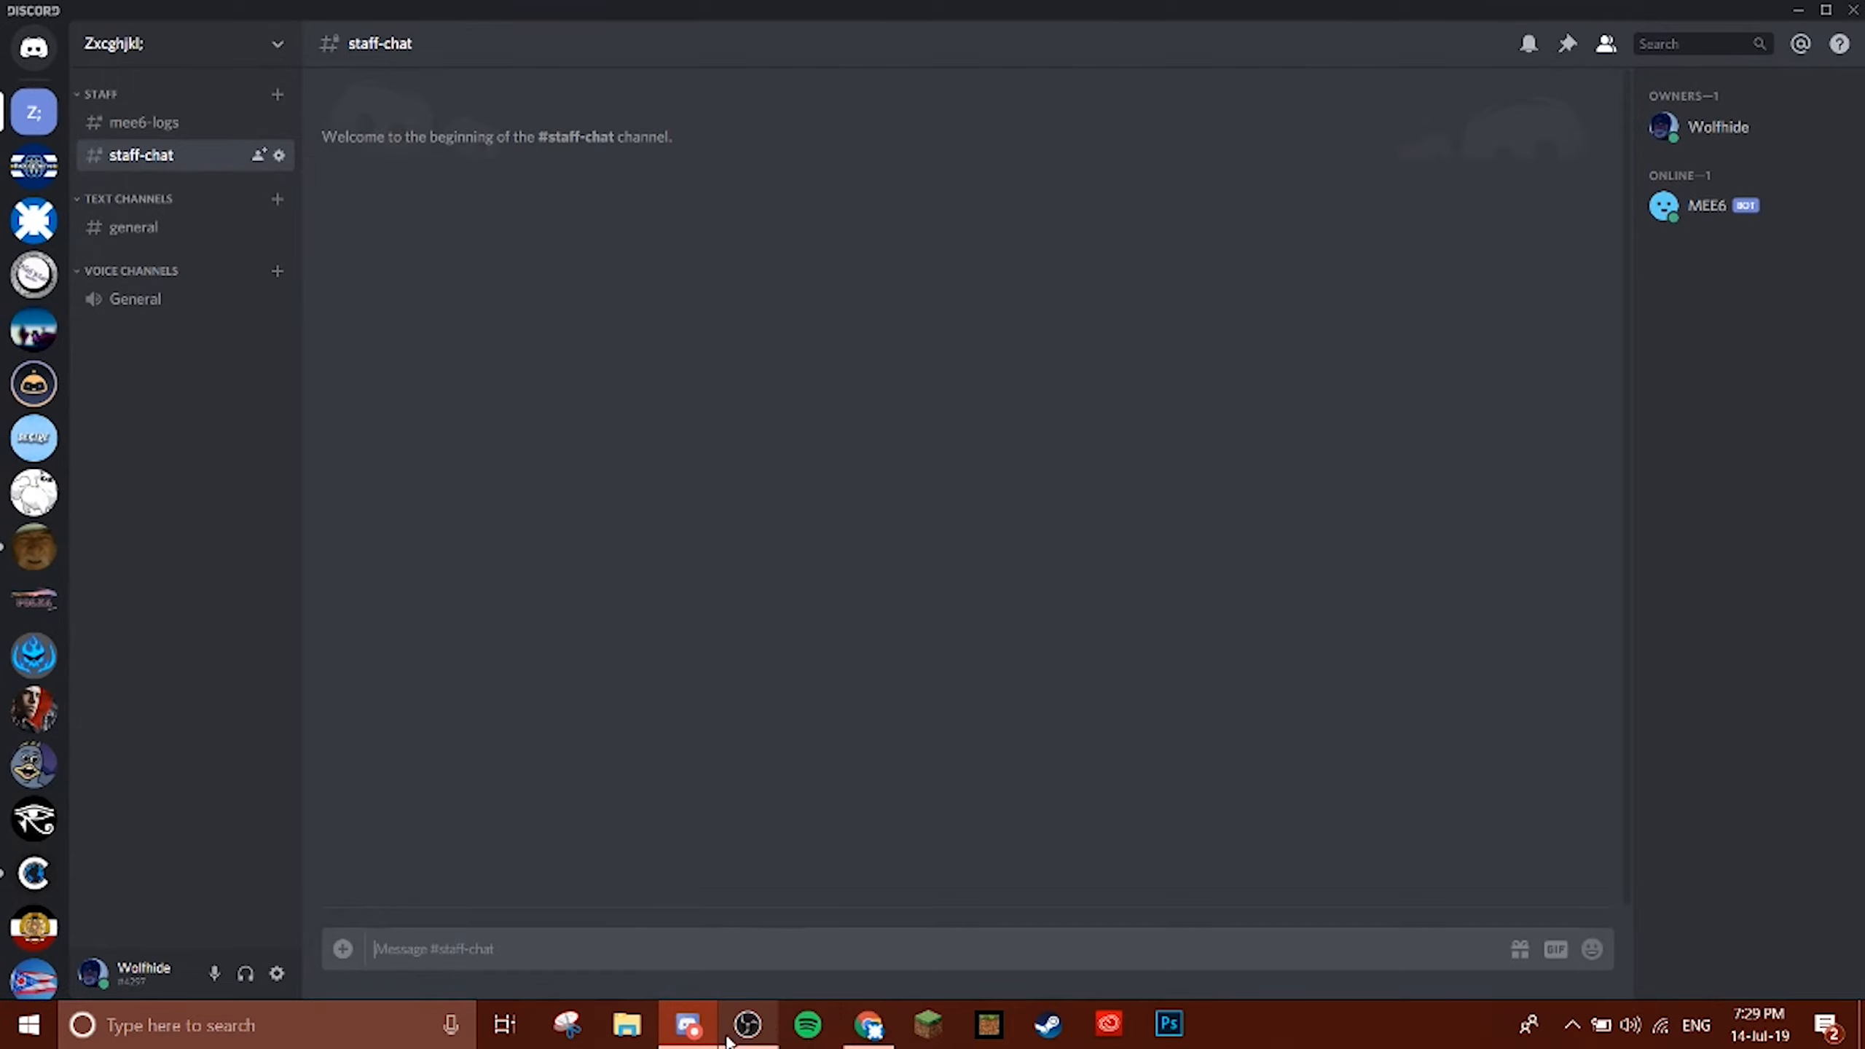
{"action": "left_click", "coordinate": [746, 1023]}
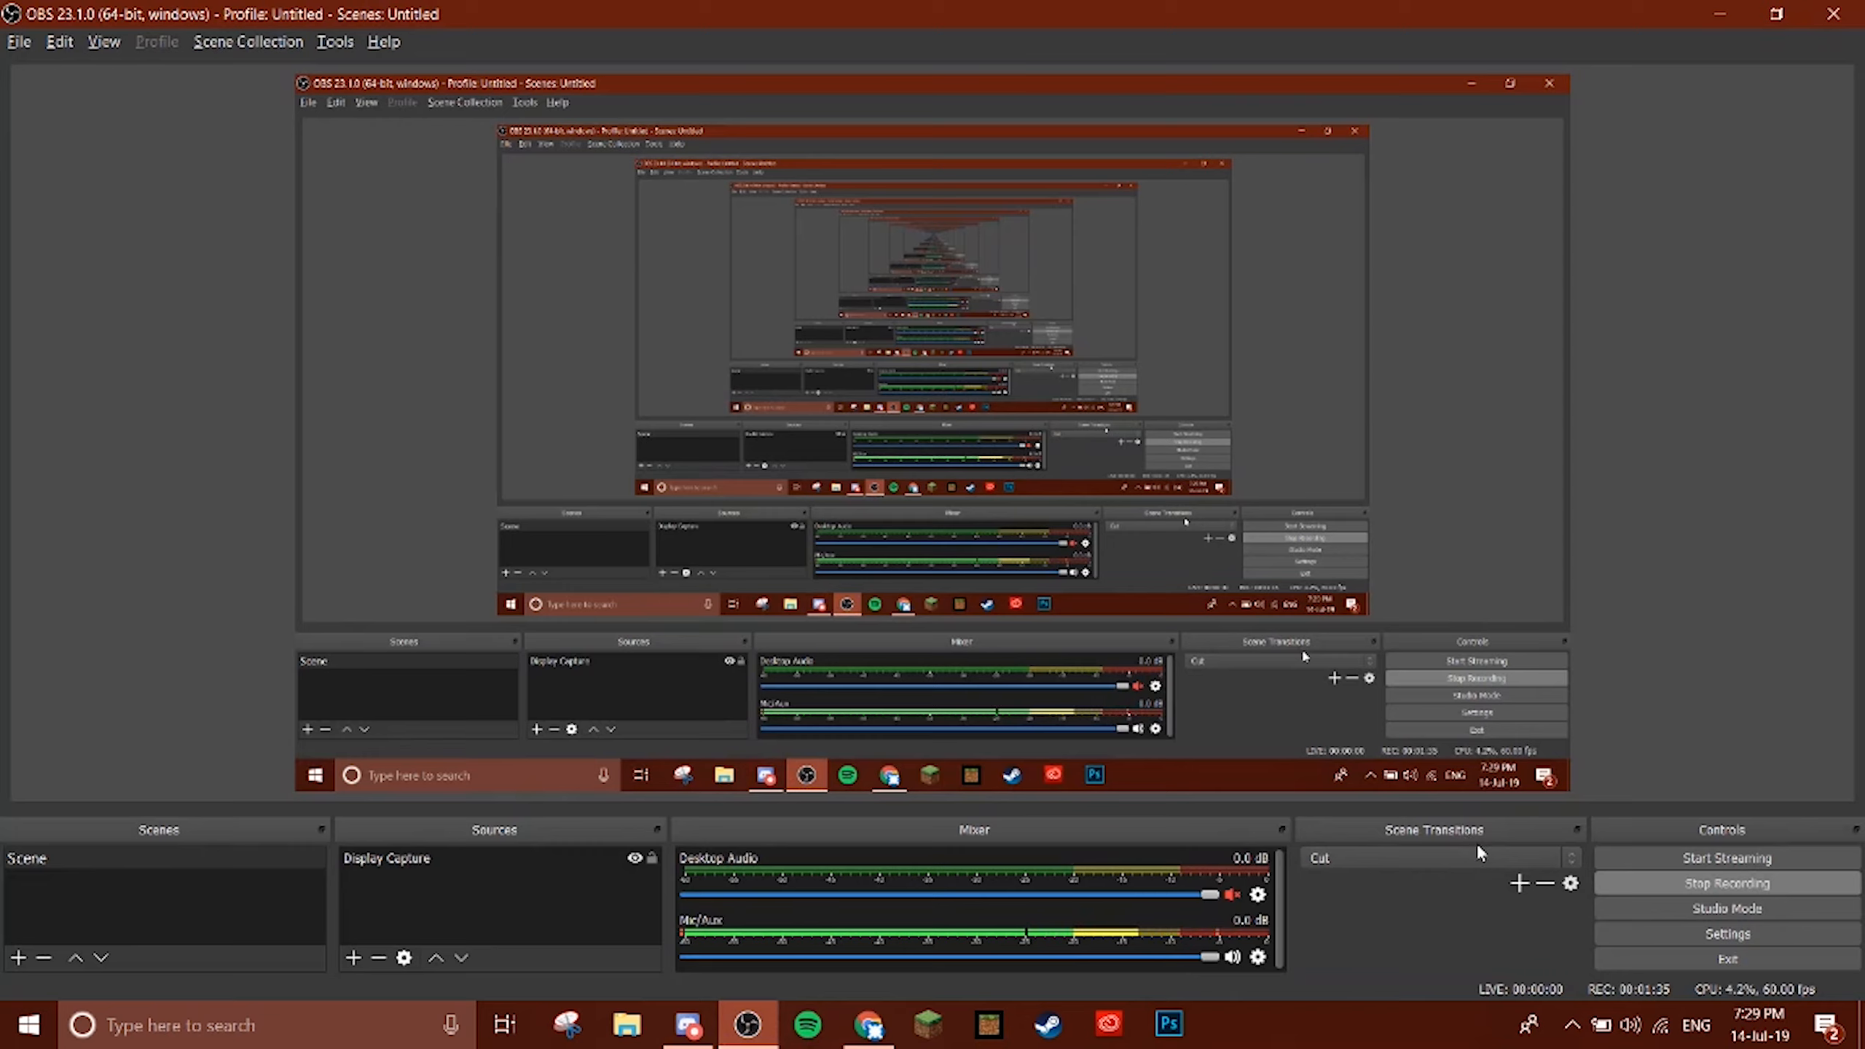